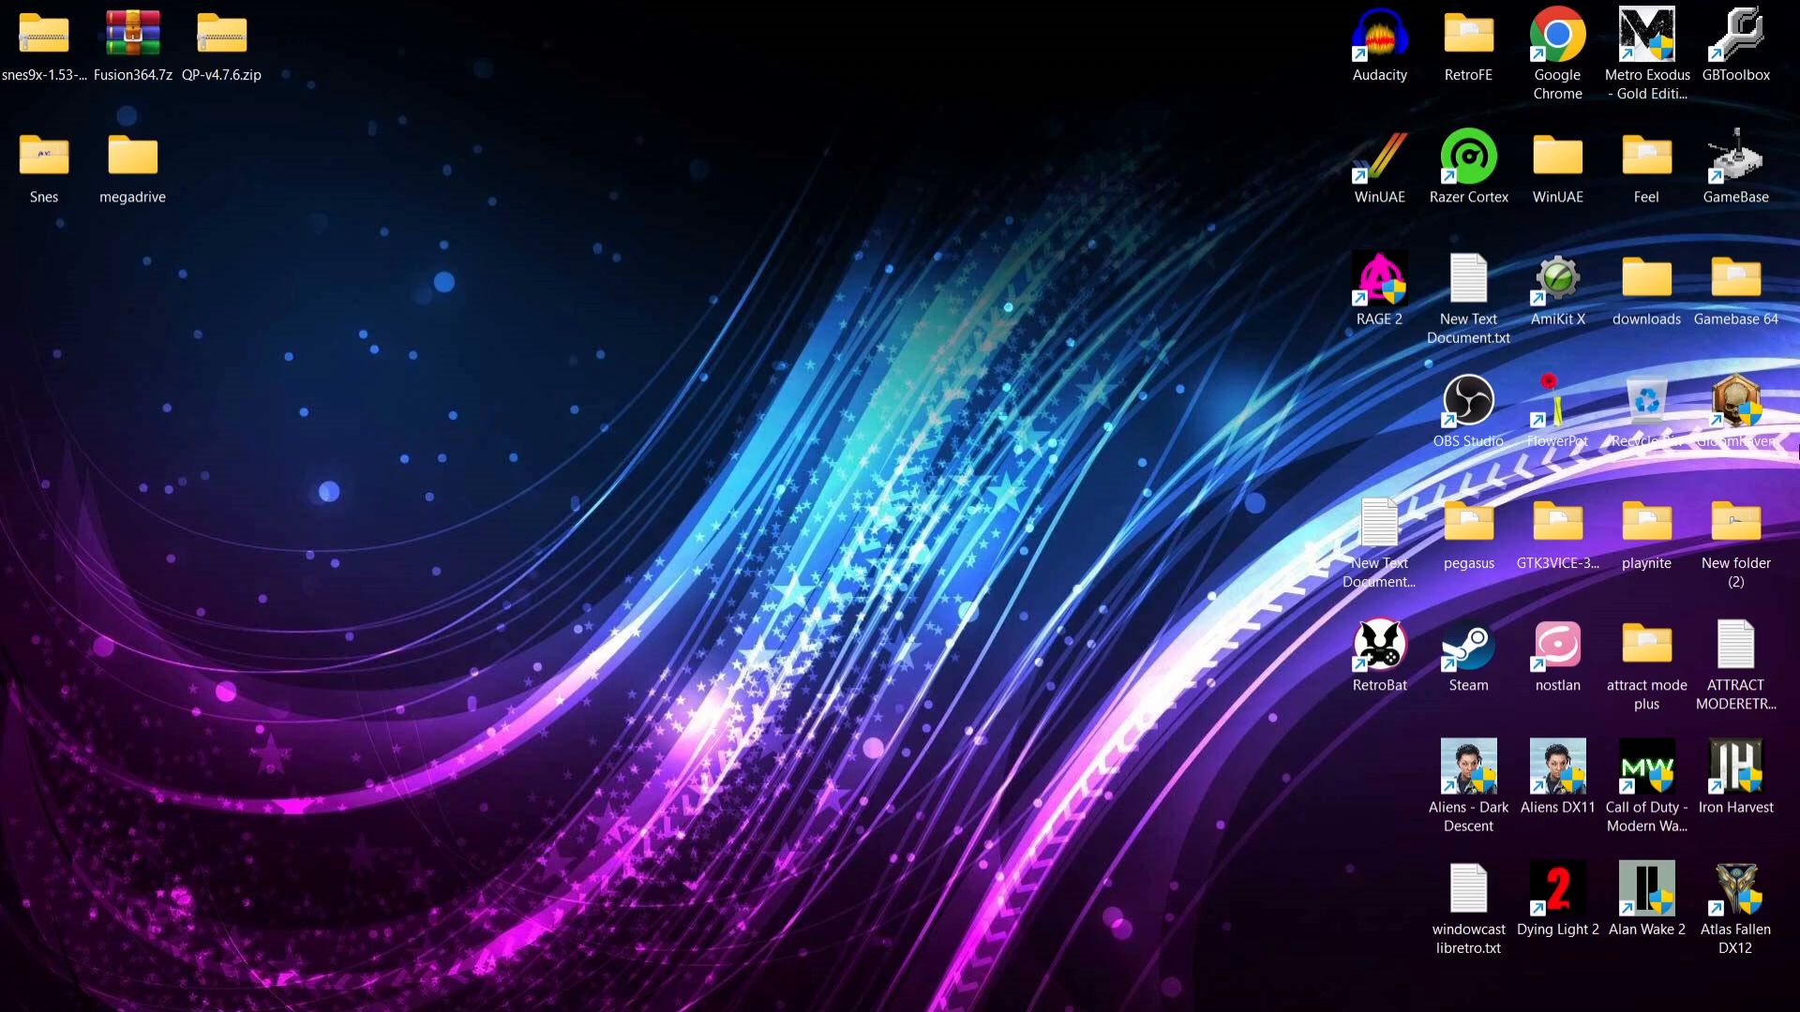
Check the download pages for QuickPlay on SourceForge, Kega Fusion on Sega Retro and the snes9x file index, returning to the desktop.
{"action": "left_click", "coordinate": [978, 985]}
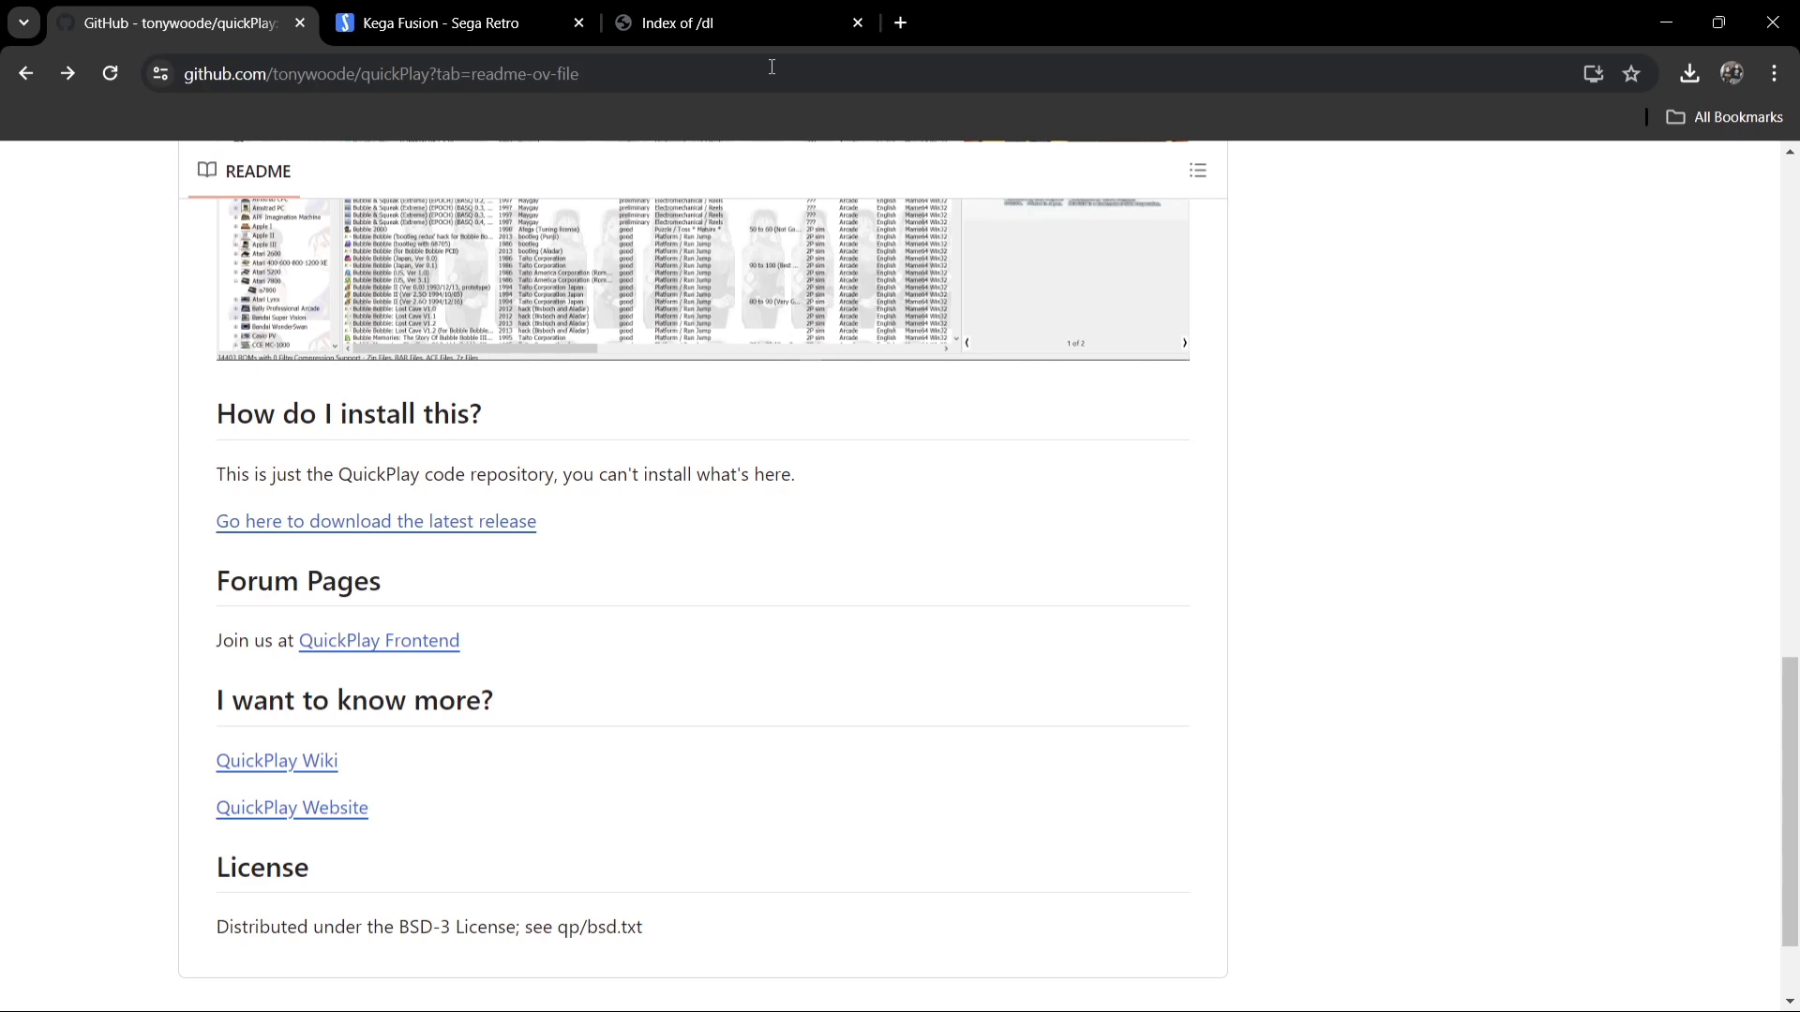
{"action": "left_click", "coordinate": [243, 530]}
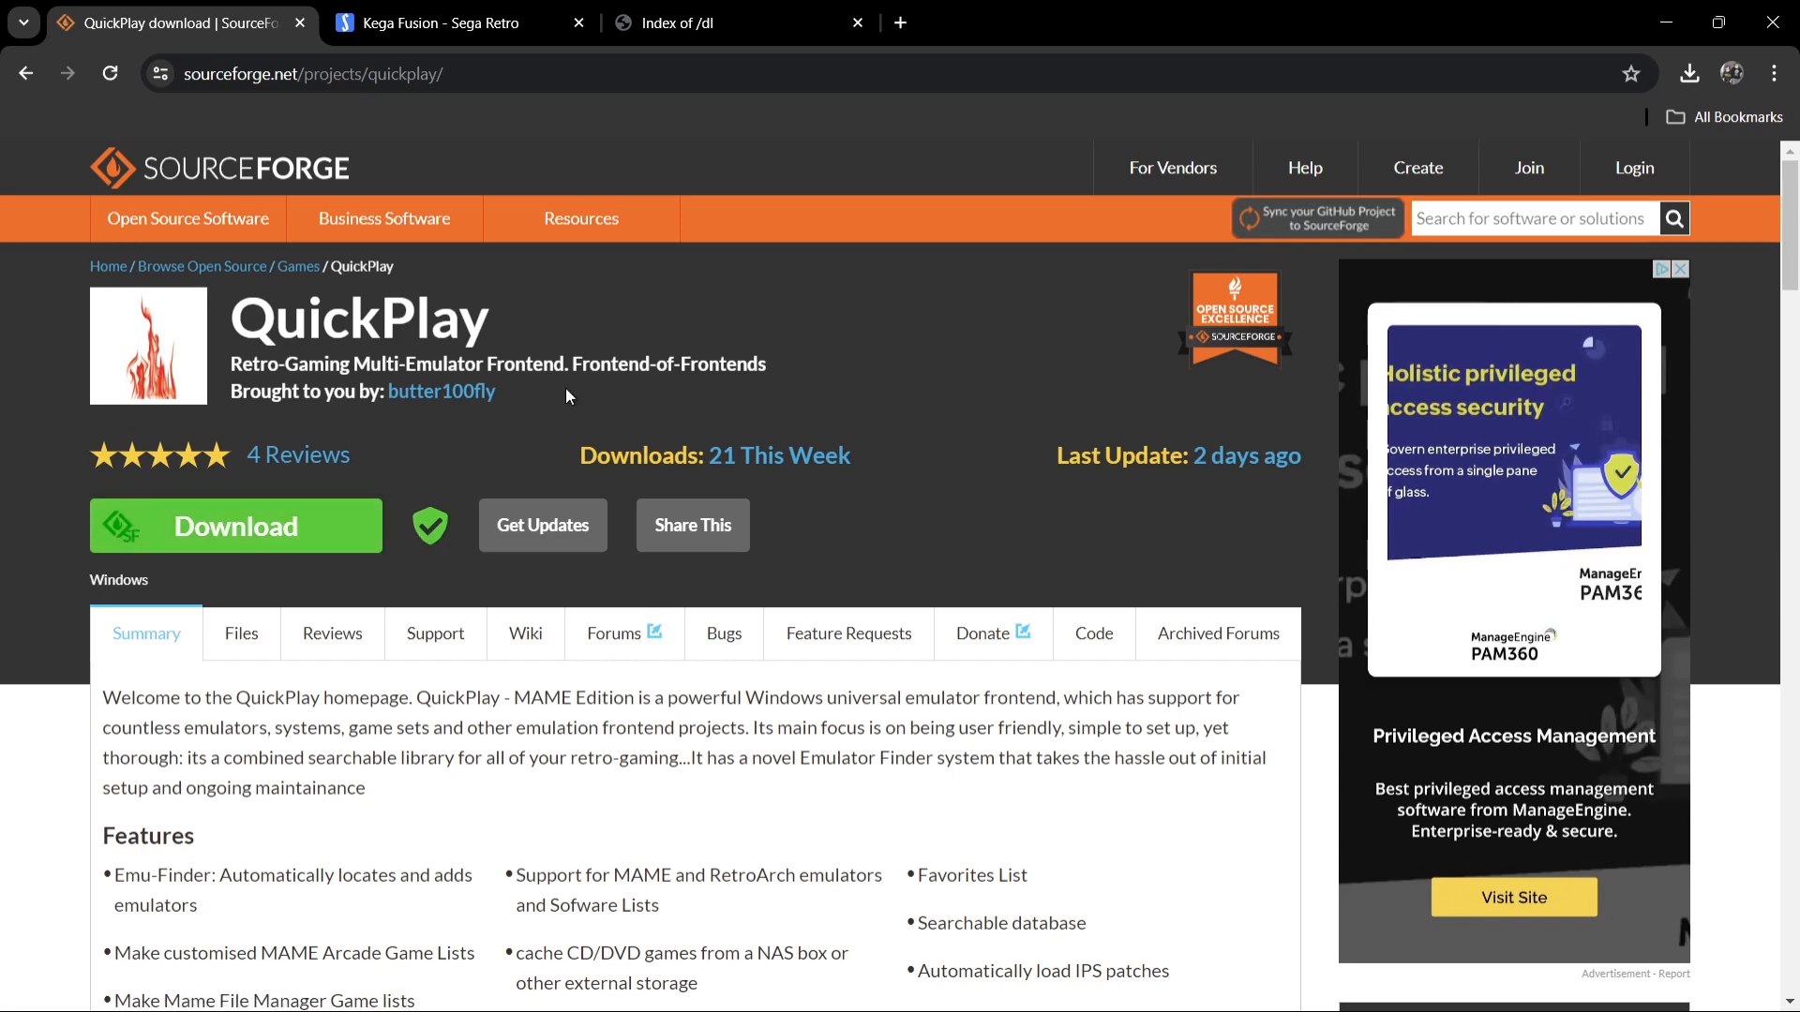
{"action": "left_click", "coordinate": [472, 8]}
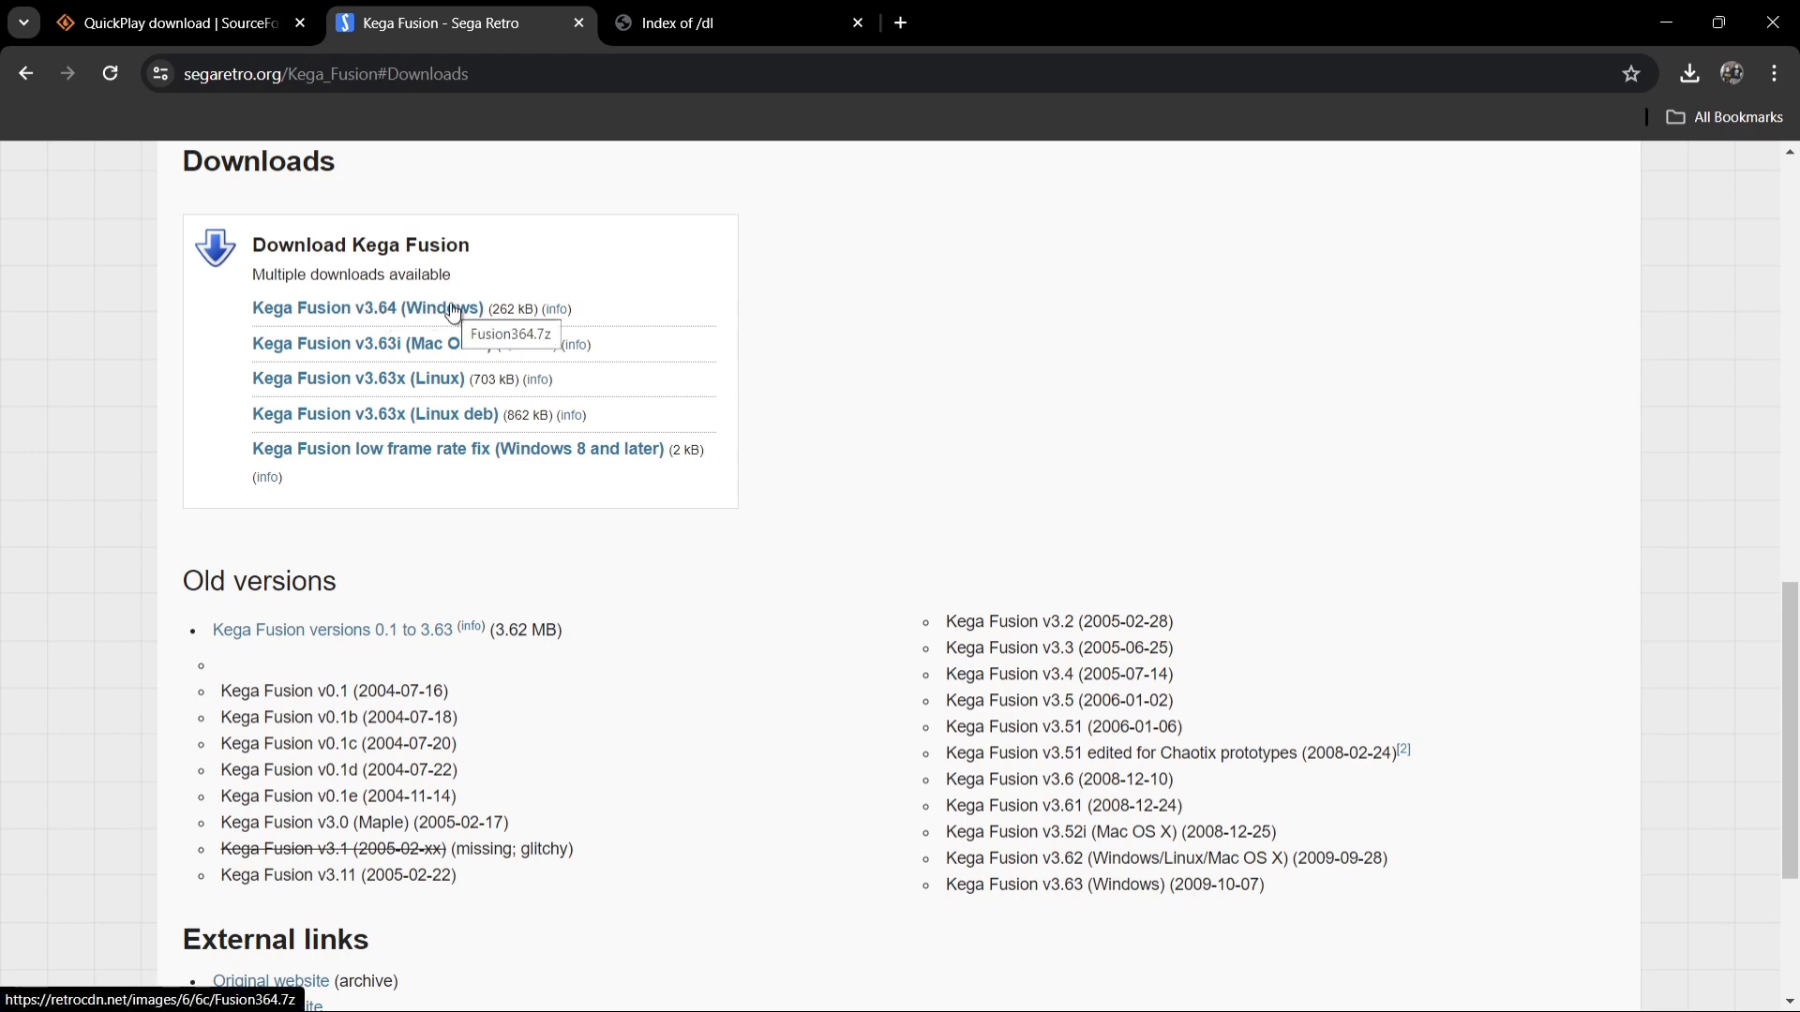
{"action": "left_click", "coordinate": [712, 22]}
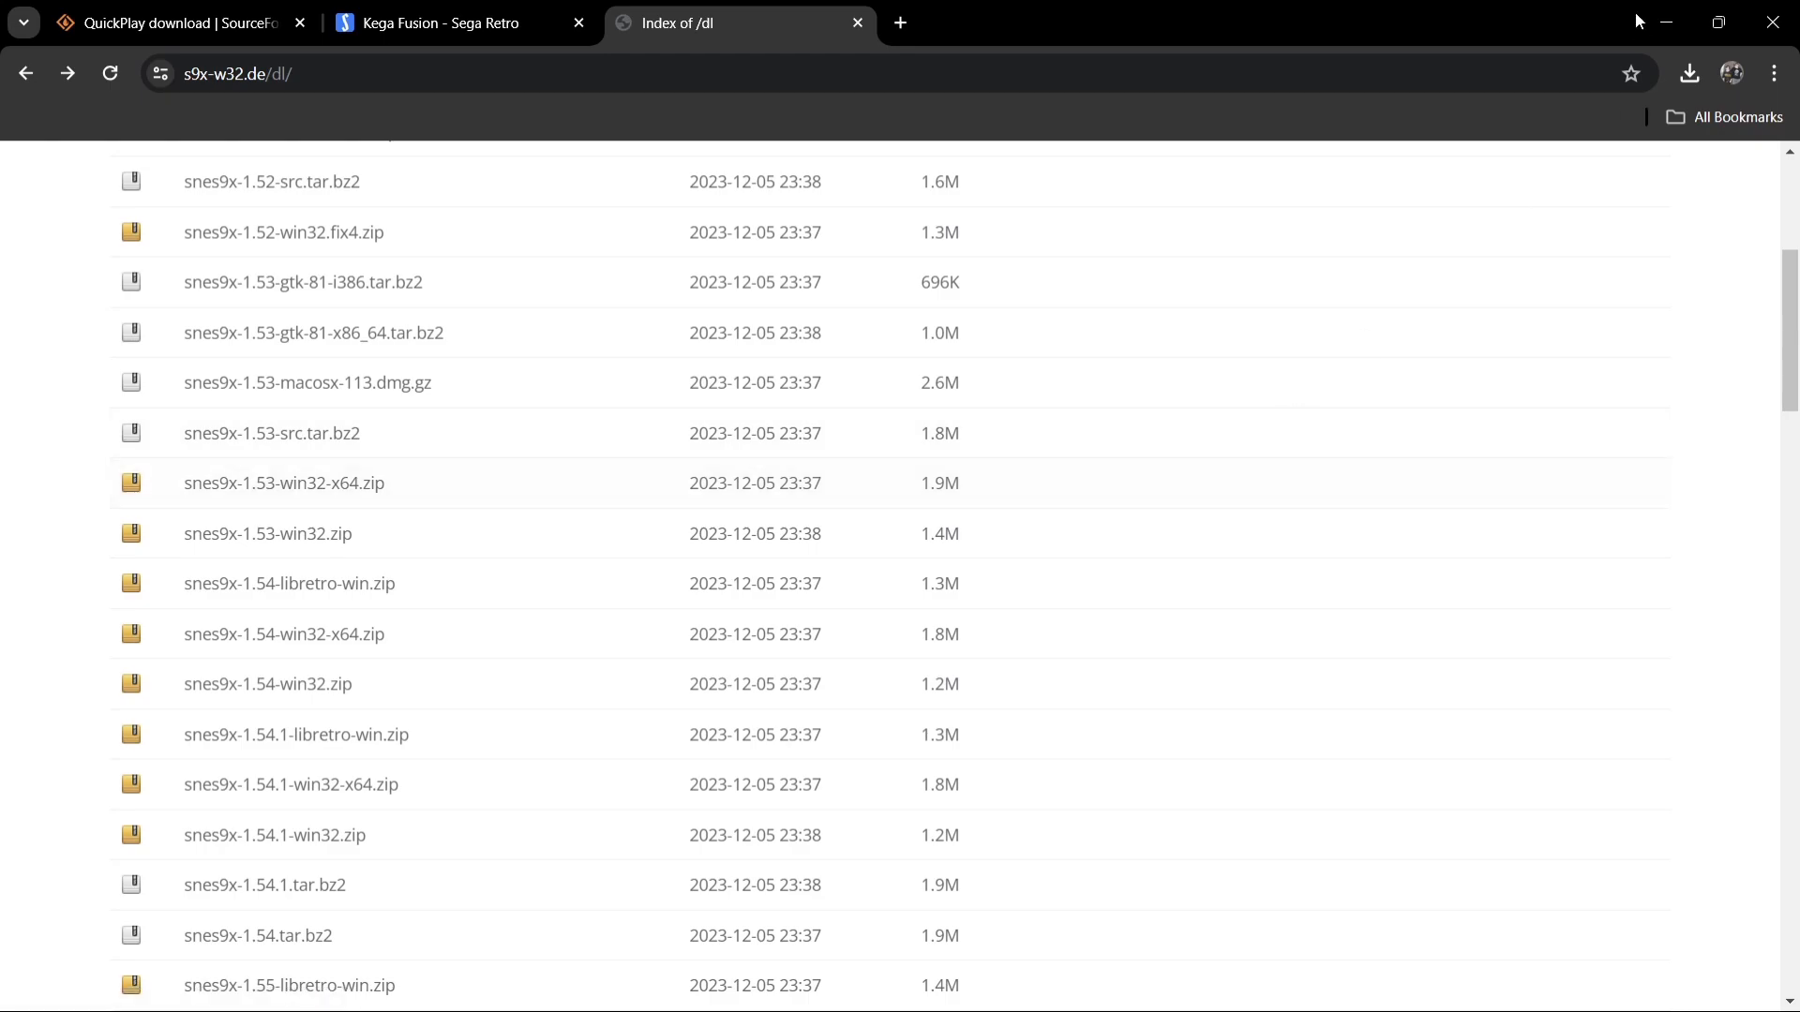
{"action": "left_click", "coordinate": [1665, 22]}
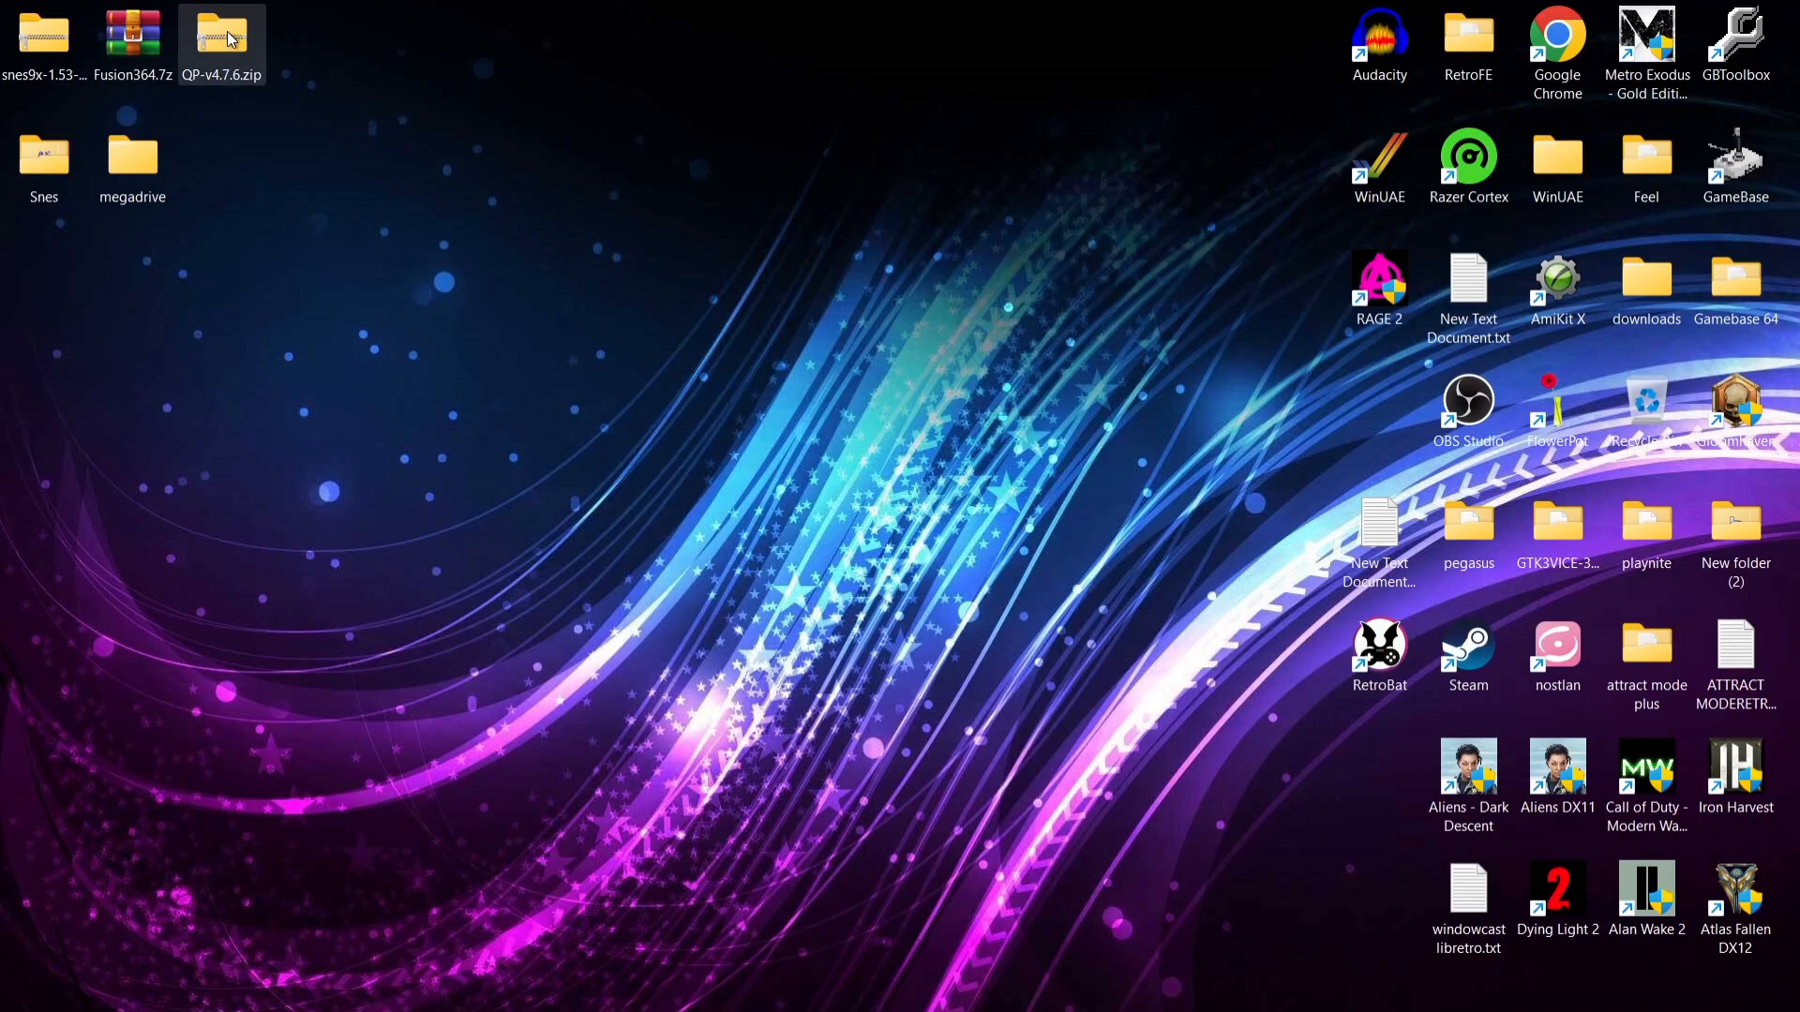
Extract the qp folder from QP-v4.7.6.zip onto the desktop and delete the archive.
{"action": "left_click_drag", "start_coordinate": [222, 37], "coordinate": [845, 226]}
{"action": "left_click", "coordinate": [1026, 356]}
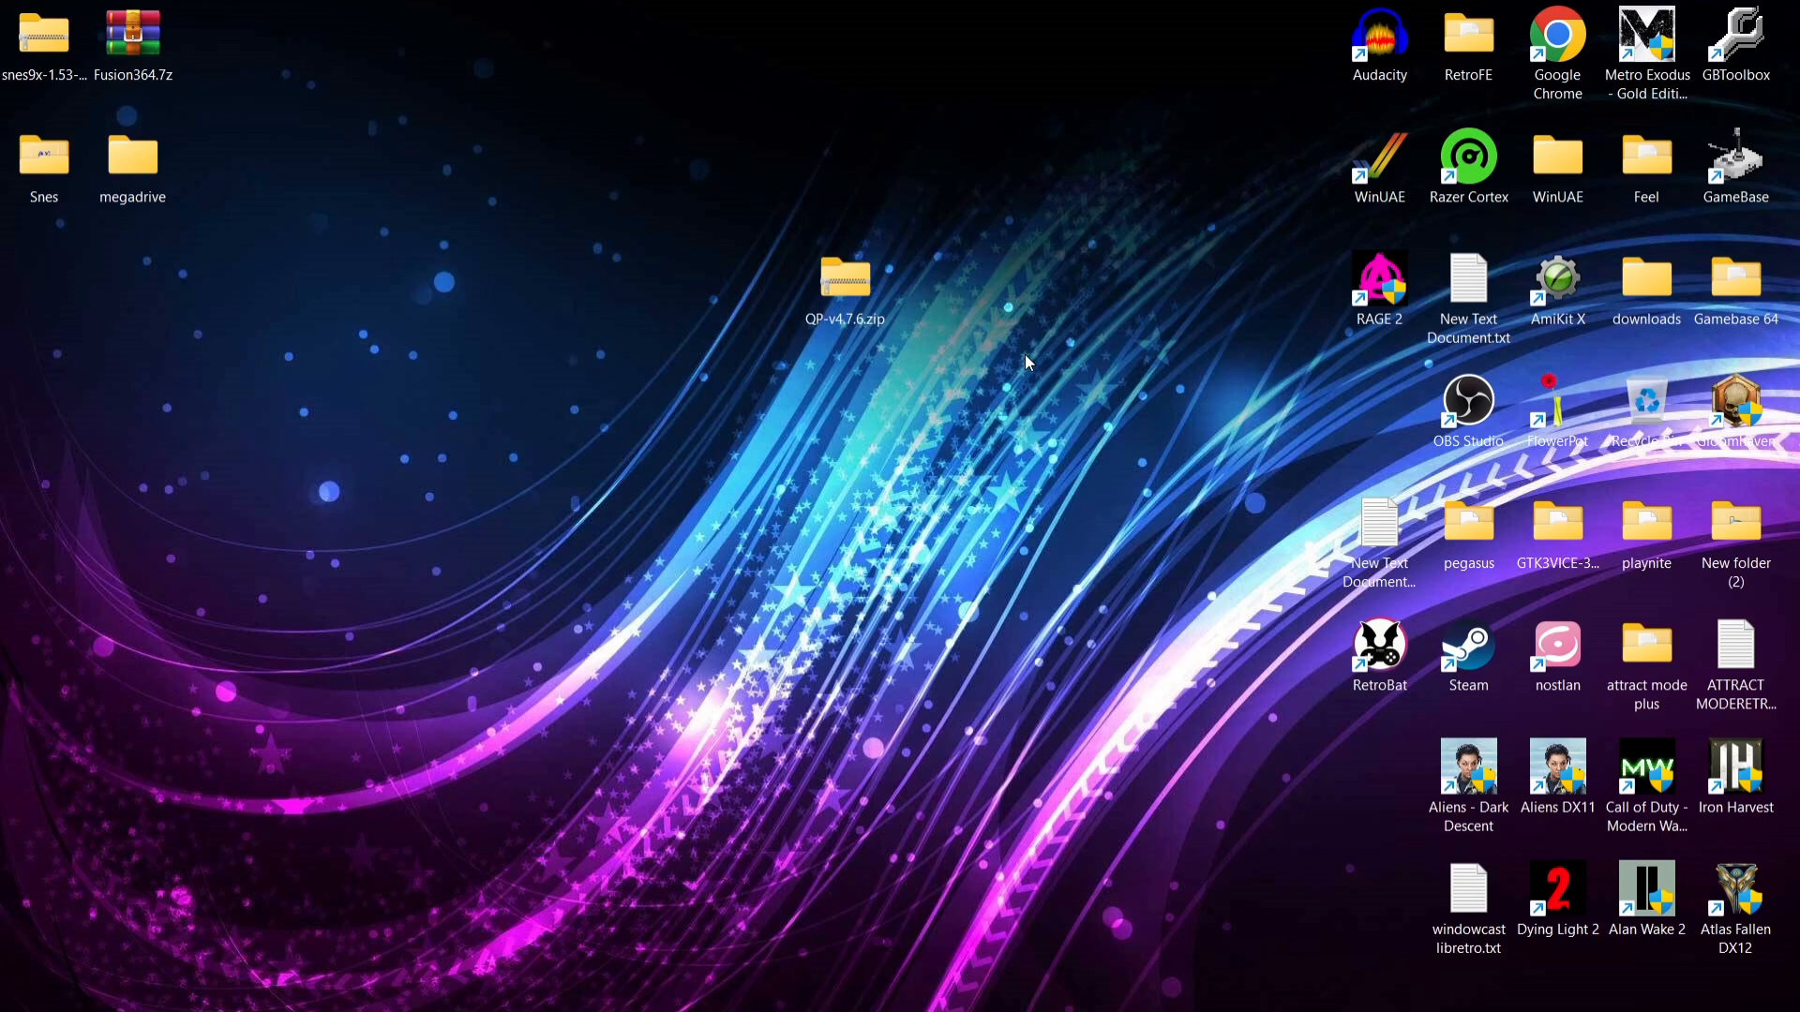
{"action": "double_click", "coordinate": [847, 281]}
{"action": "key", "text": "super+Right"}
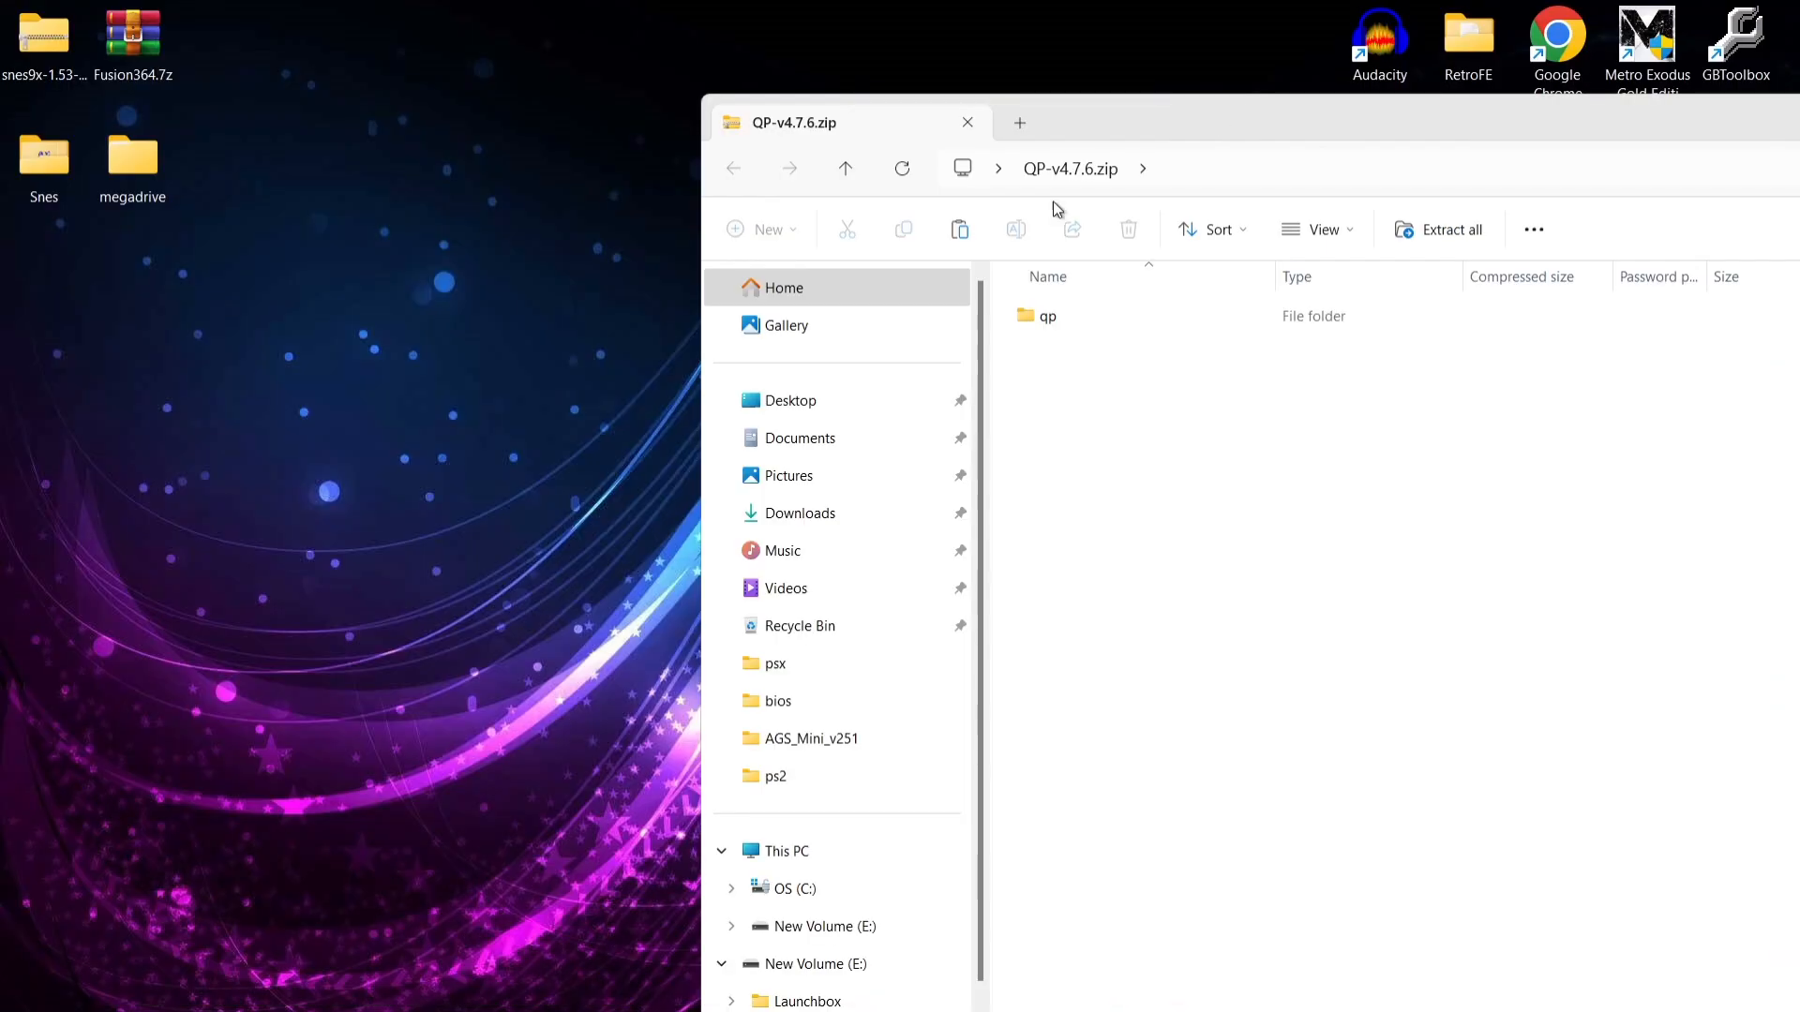
{"action": "left_click", "coordinate": [1053, 318]}
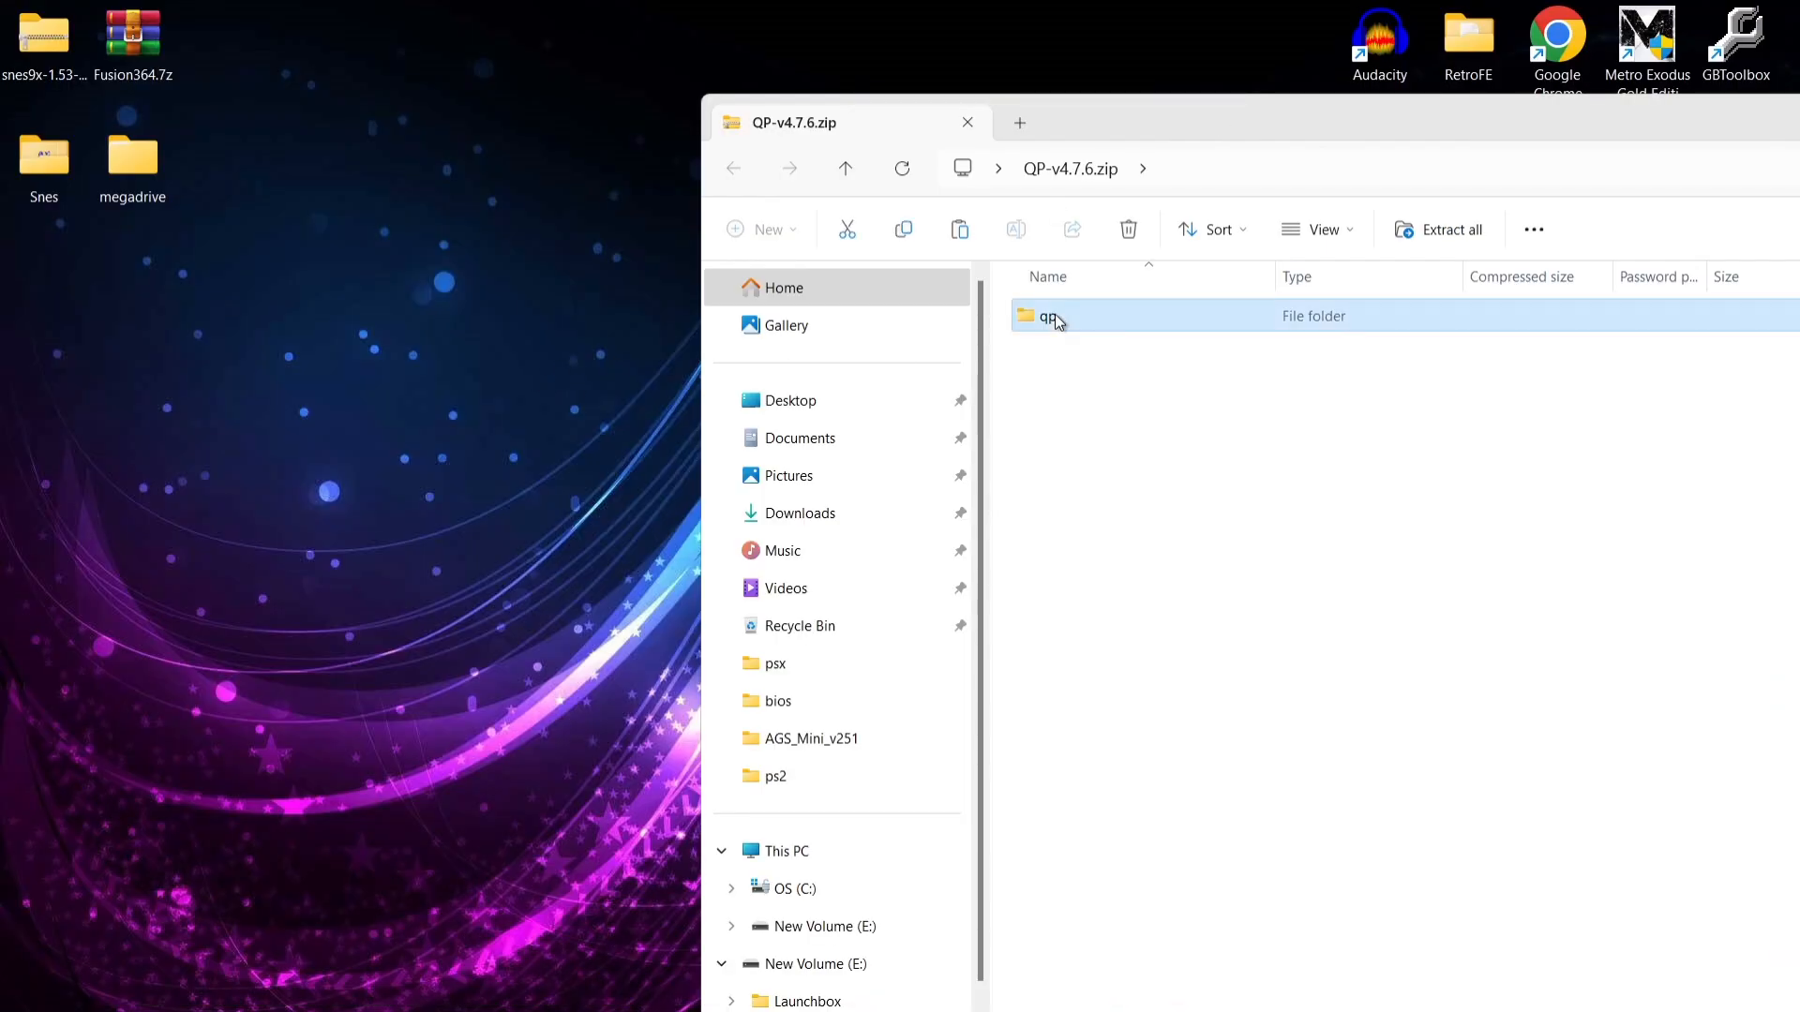
{"action": "left_click_drag", "start_coordinate": [1055, 313], "coordinate": [469, 374]}
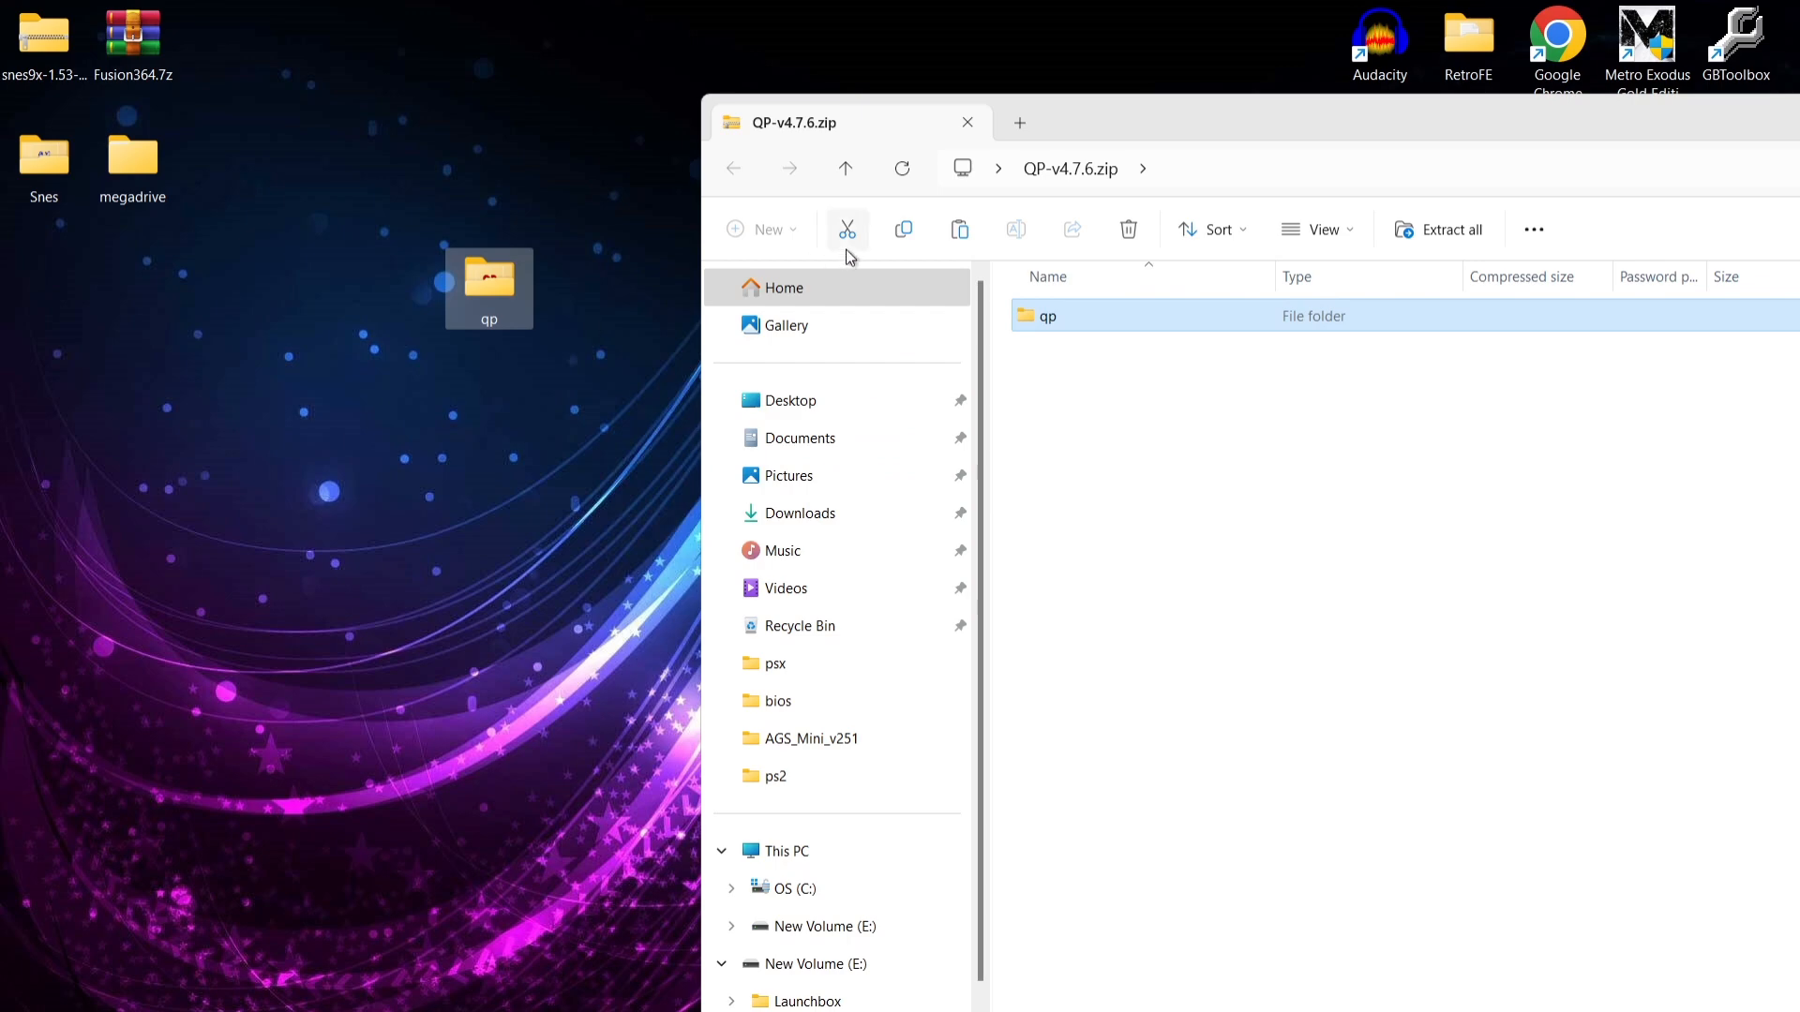
{"action": "left_click_drag", "start_coordinate": [1124, 120], "coordinate": [660, 120]}
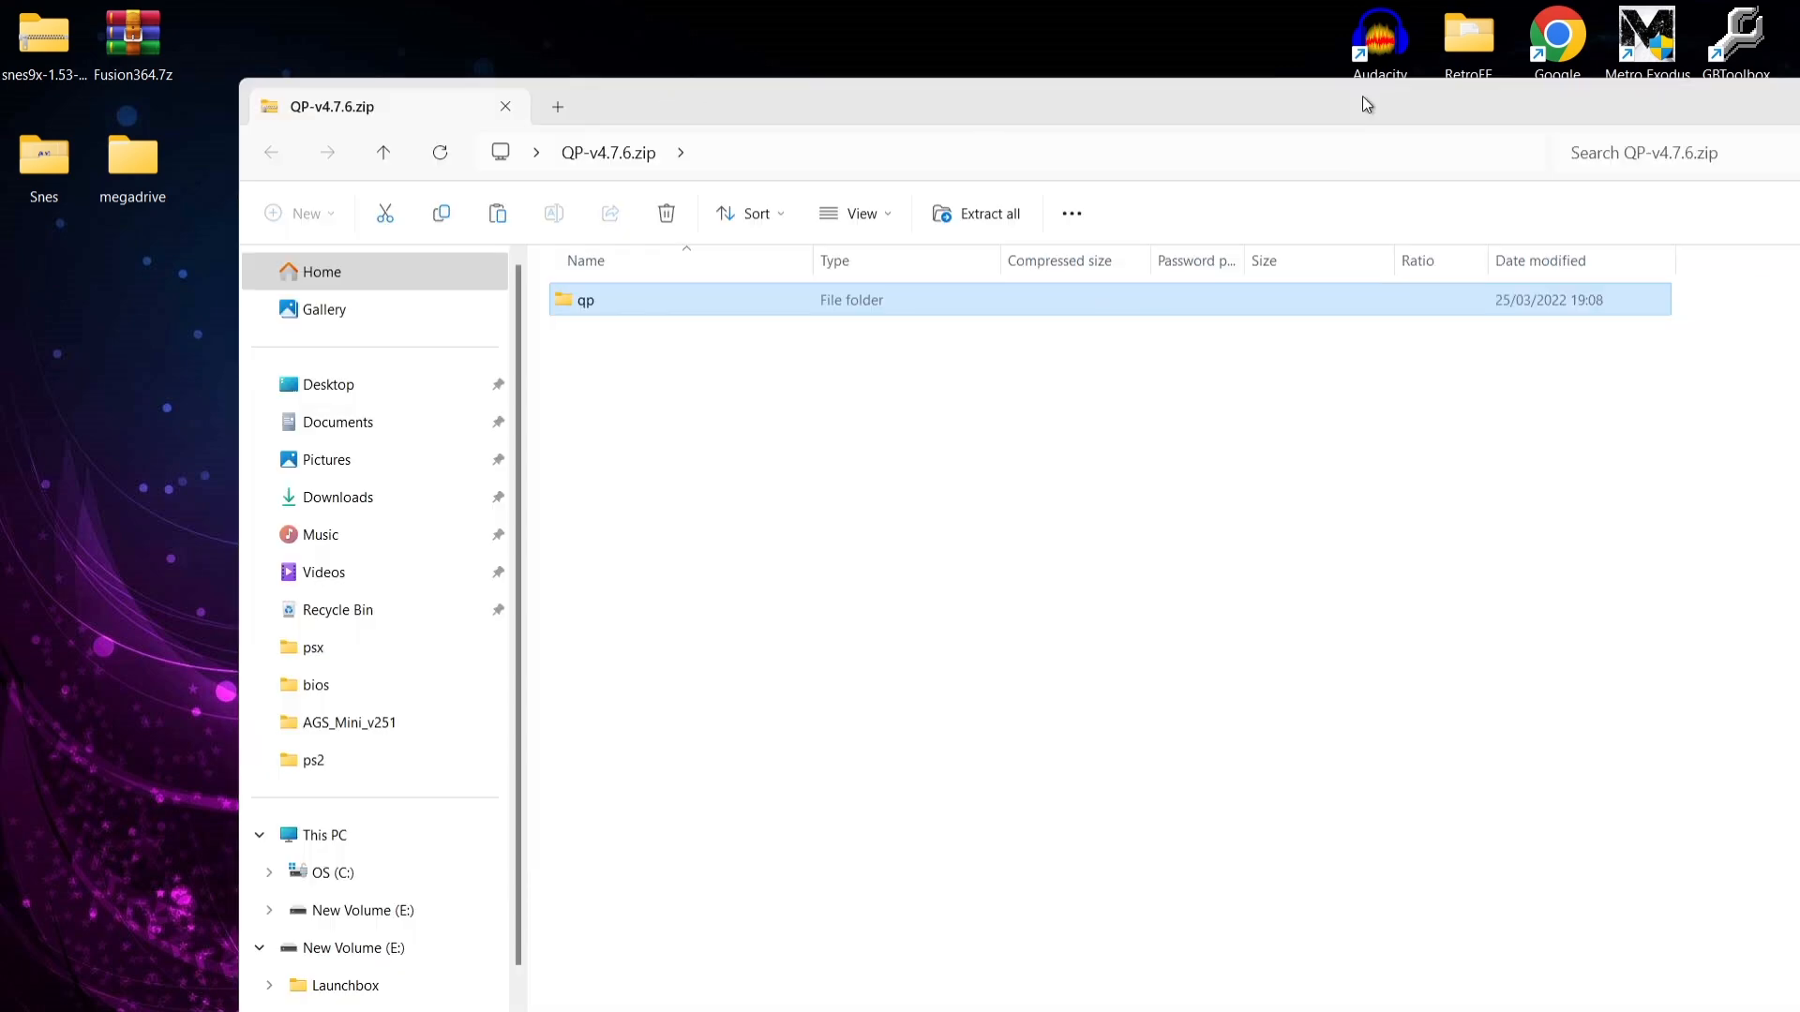
{"action": "left_click_drag", "start_coordinate": [1720, 117], "coordinate": [976, 77]}
{"action": "left_click", "coordinate": [1235, 70]}
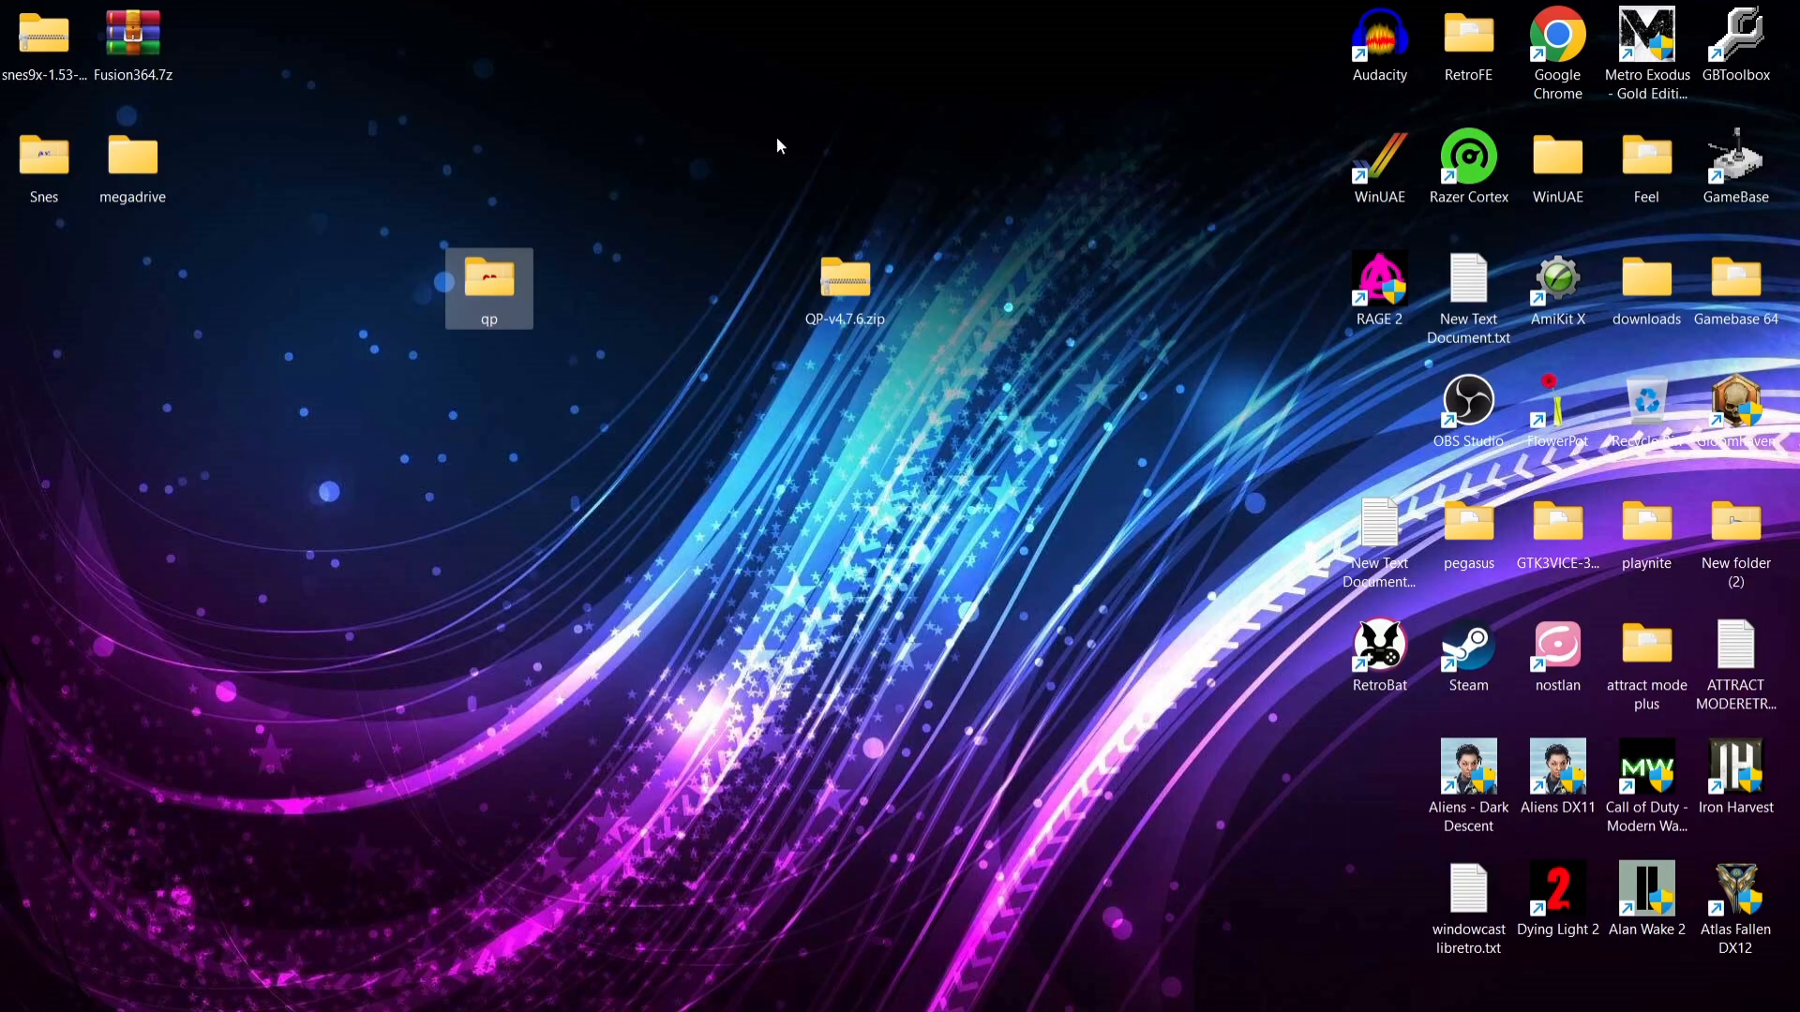
{"action": "right_click", "coordinate": [864, 270]}
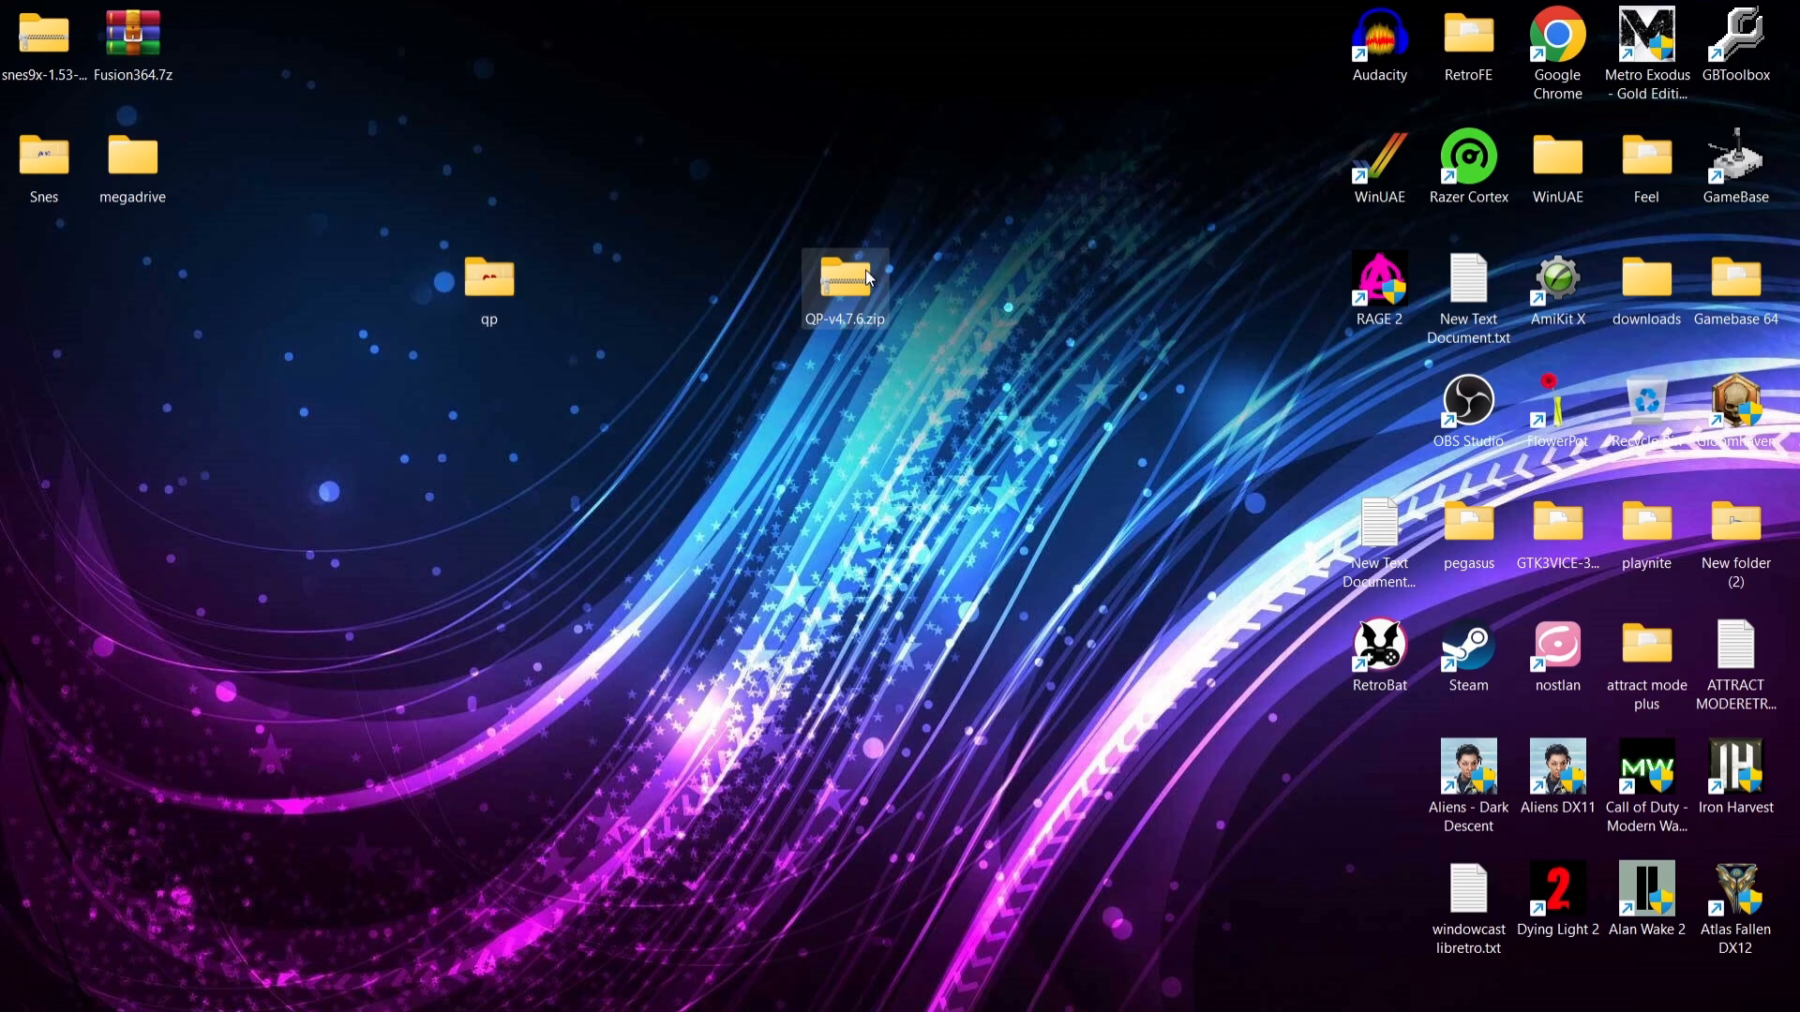
{"action": "left_click", "coordinate": [1128, 299]}
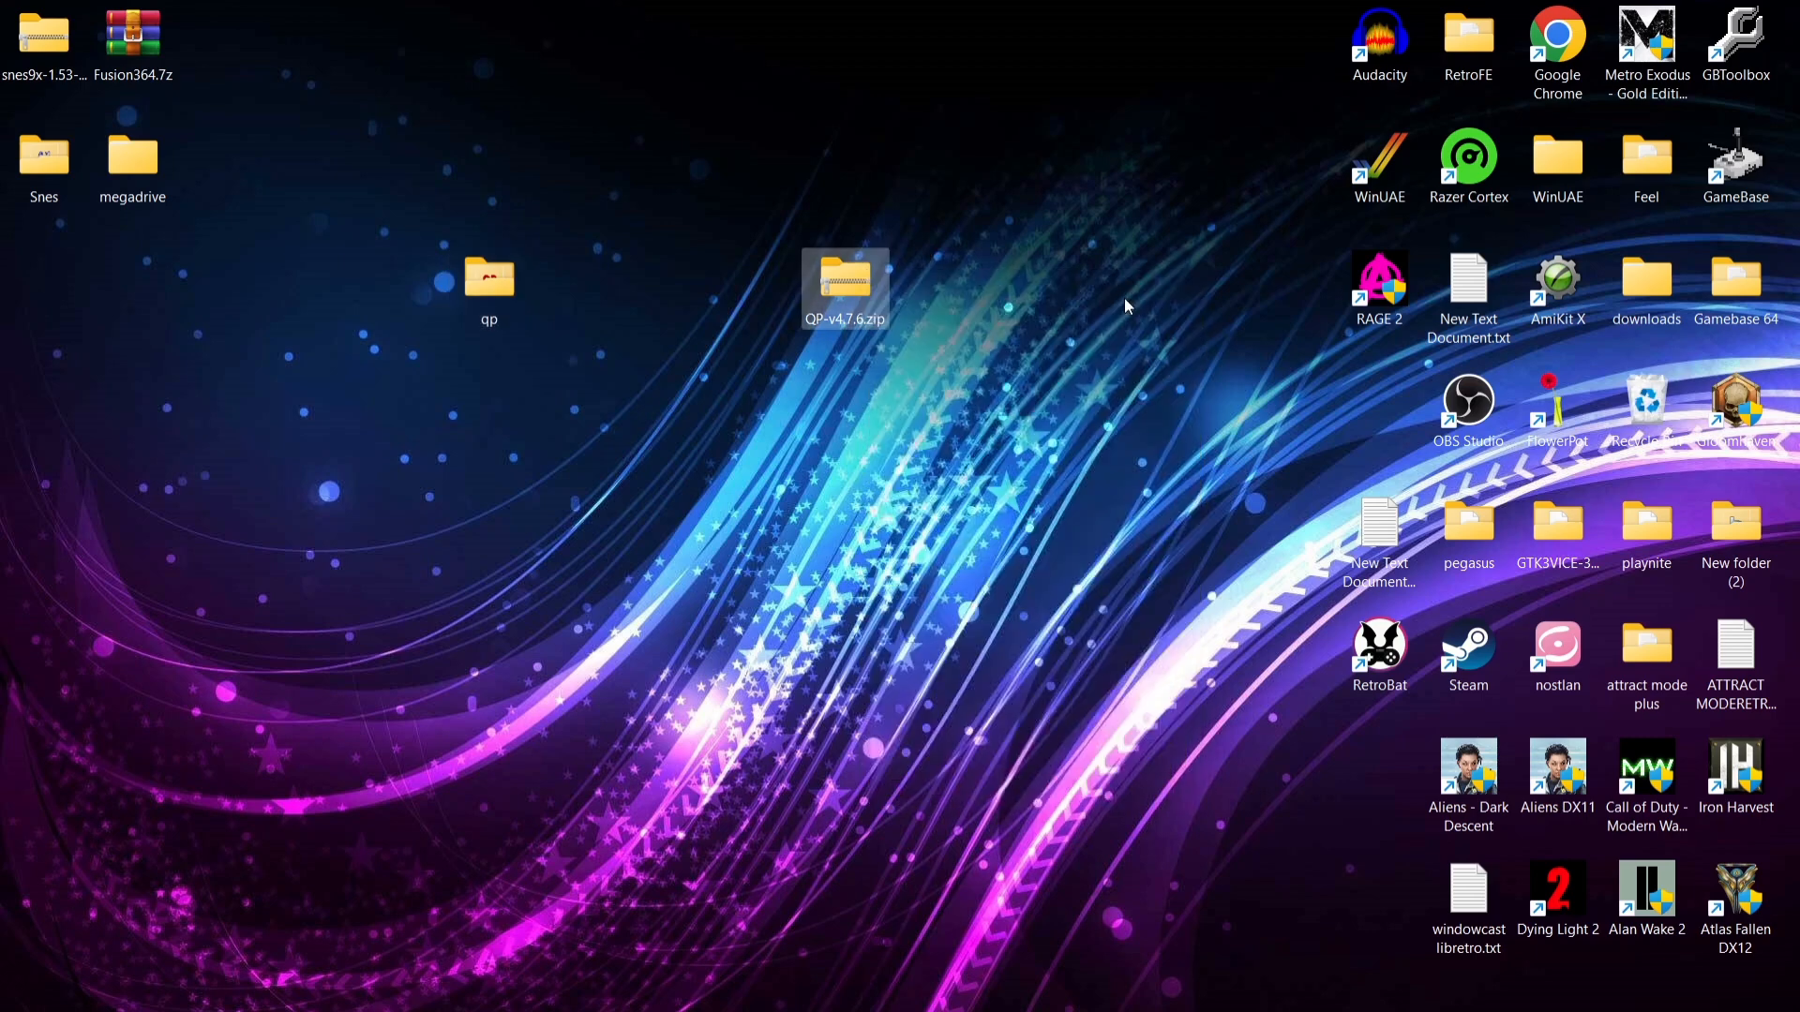
Look through the contents of the extracted qp folder and close it.
{"action": "double_click", "coordinate": [498, 287]}
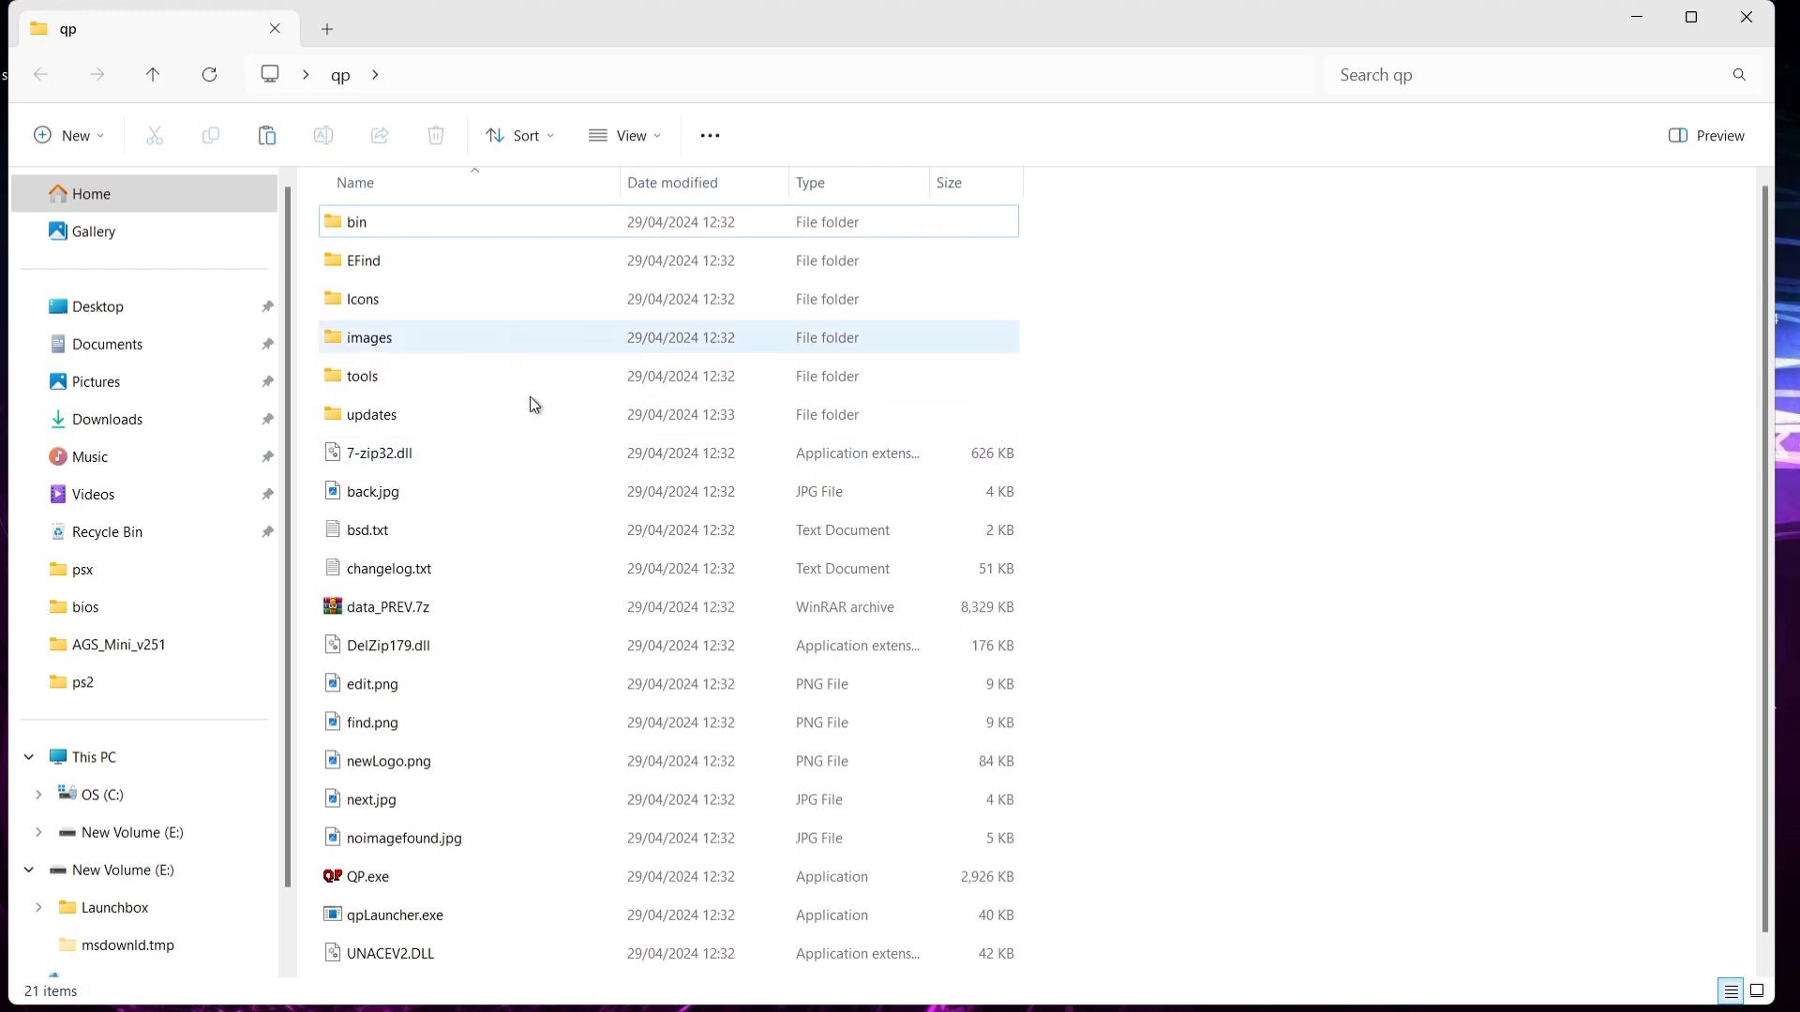
{"action": "scroll", "coordinate": [1762, 403], "scroll_direction": "down", "scroll_amount": 1}
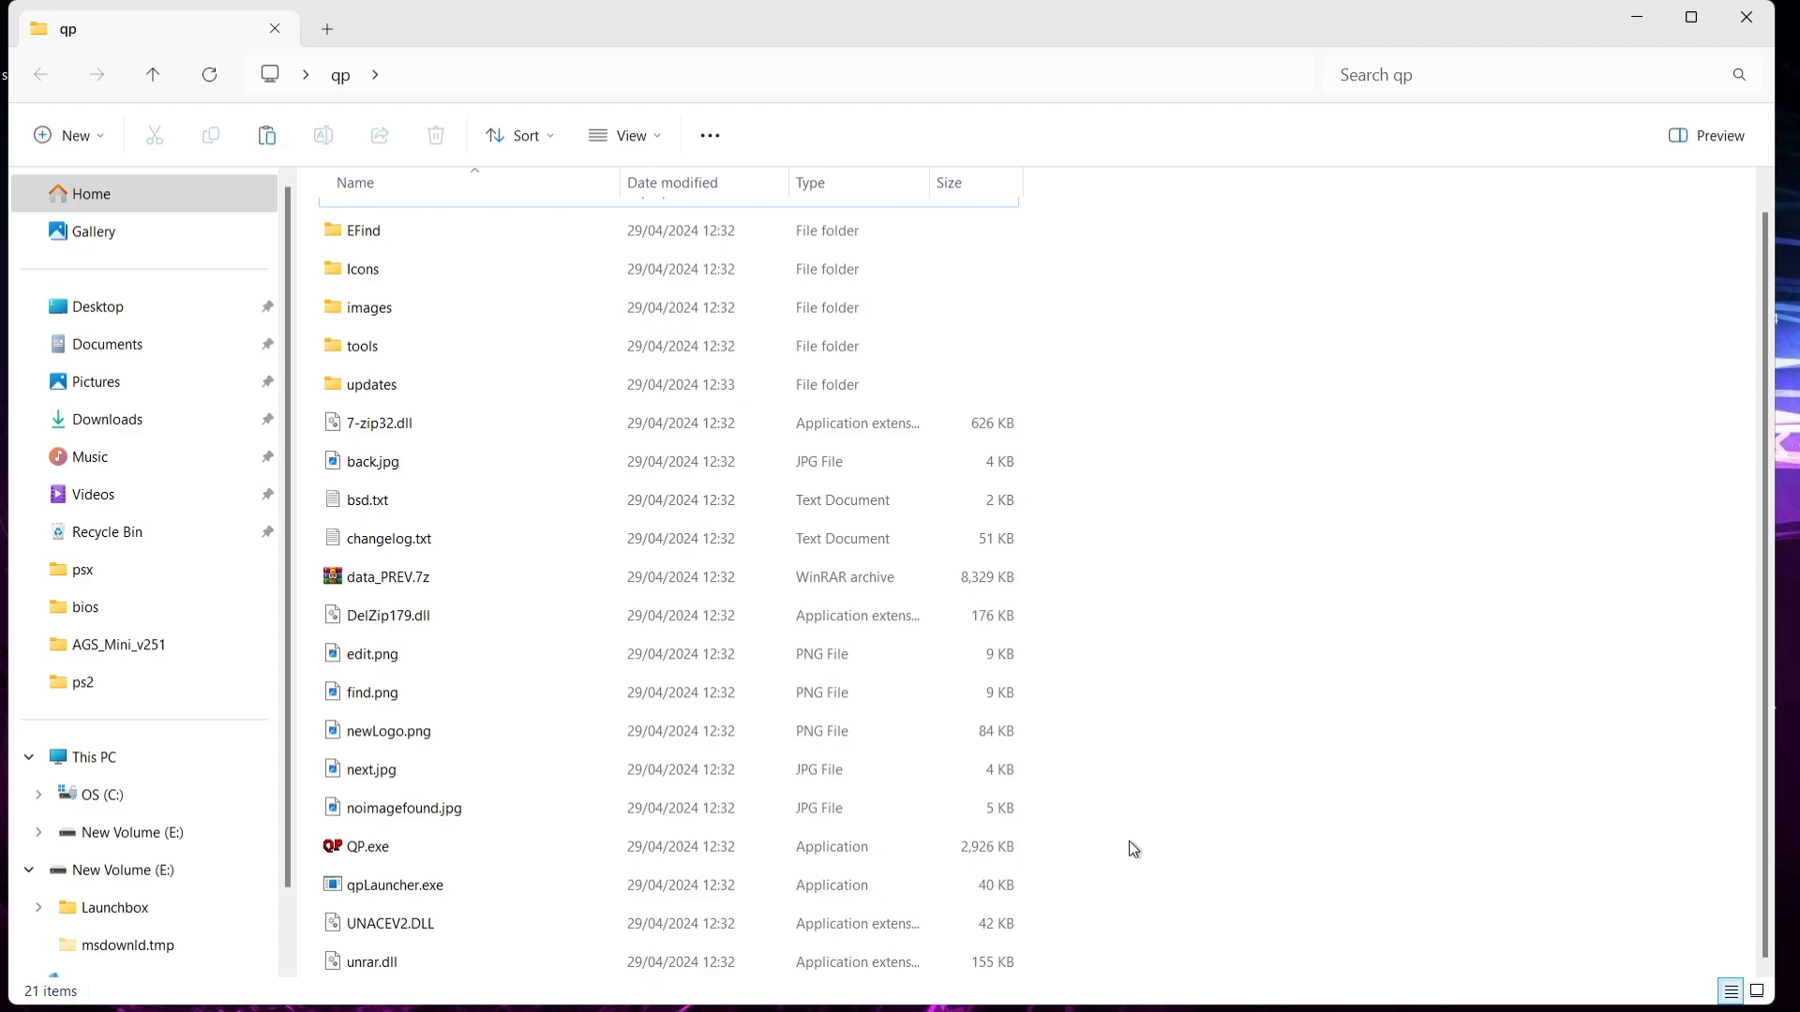
{"action": "left_click", "coordinate": [1745, 17]}
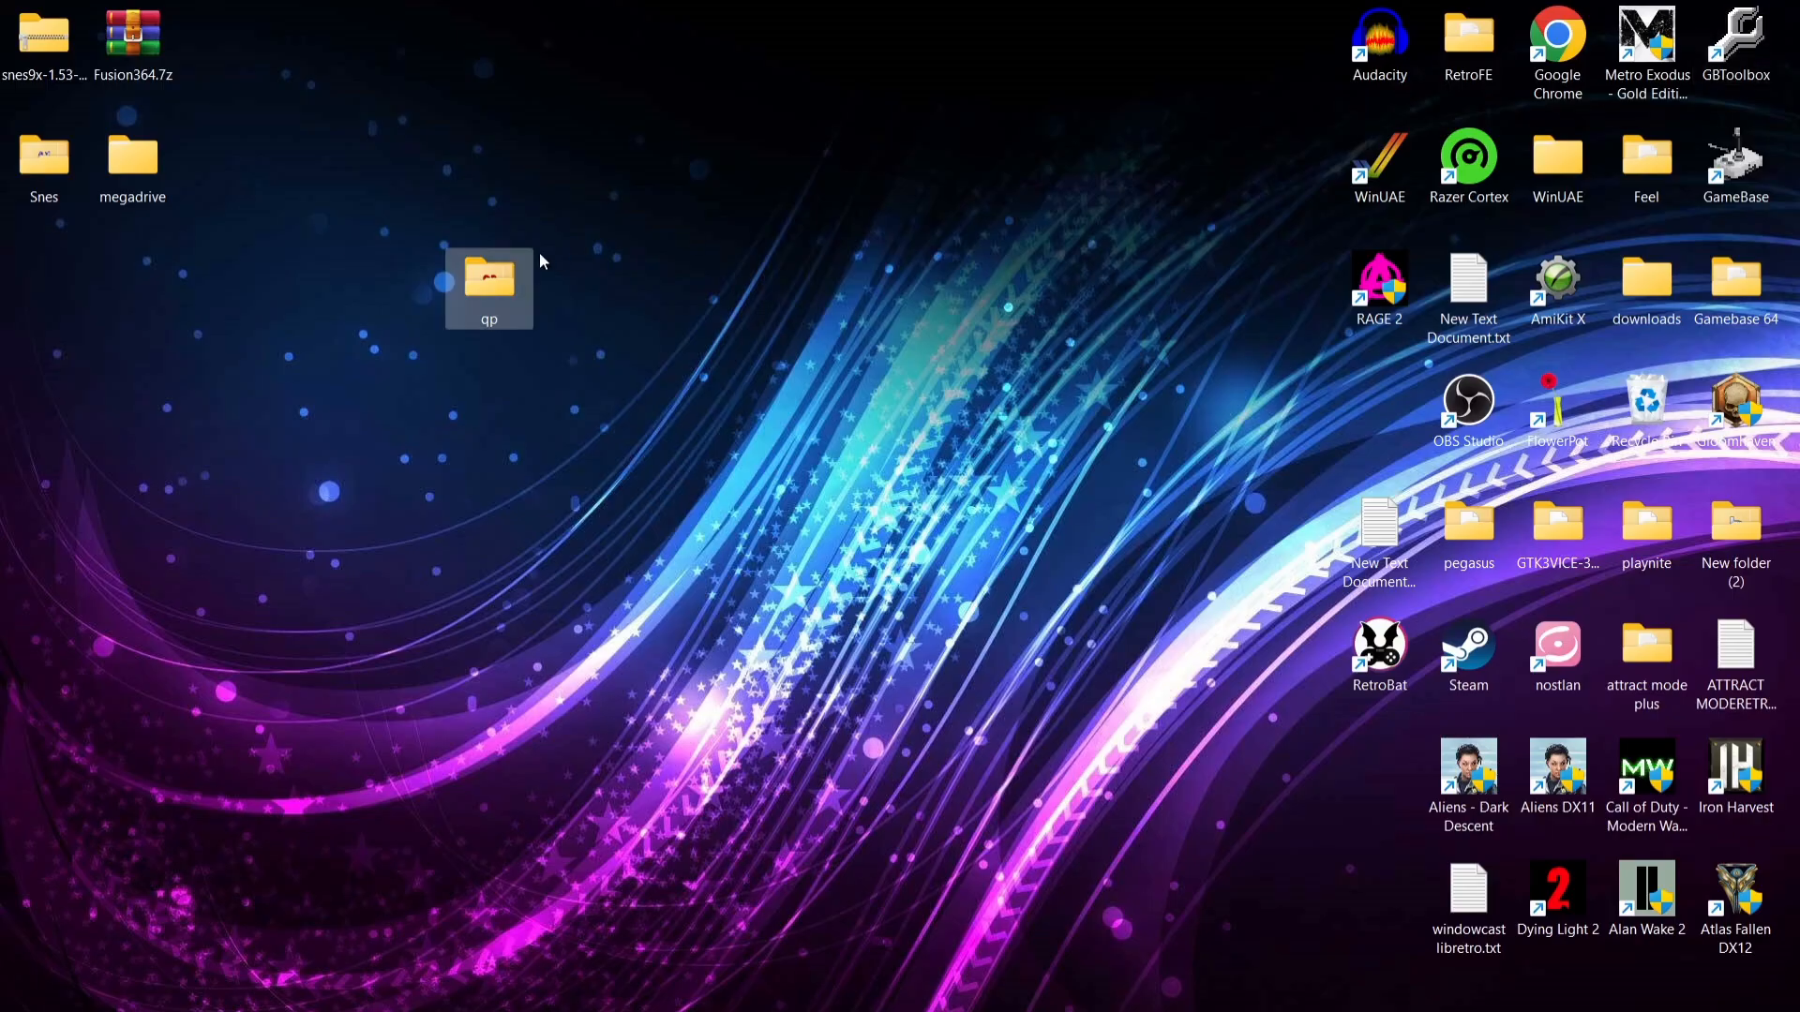
Open the Fusion364.7z archive, dismiss the license reminder and create a desktop folder named Fusion.
{"action": "left_click_drag", "start_coordinate": [131, 43], "coordinate": [889, 99]}
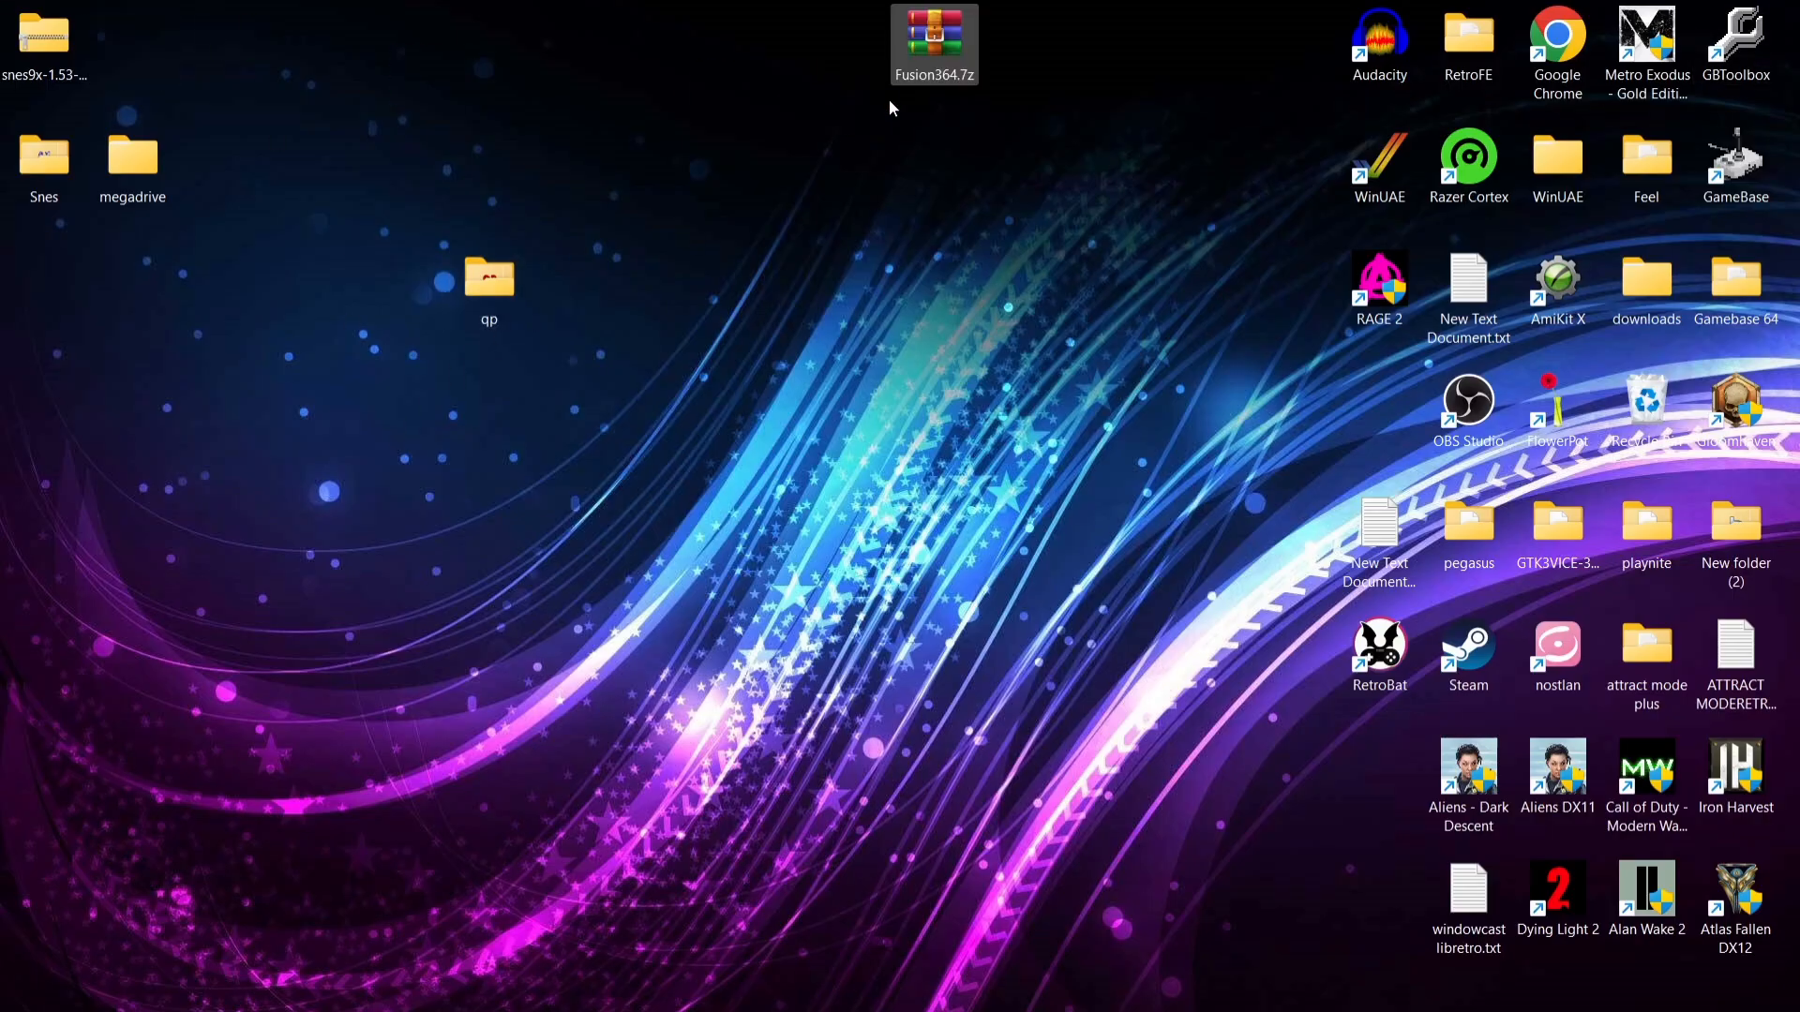
{"action": "double_click", "coordinate": [938, 51]}
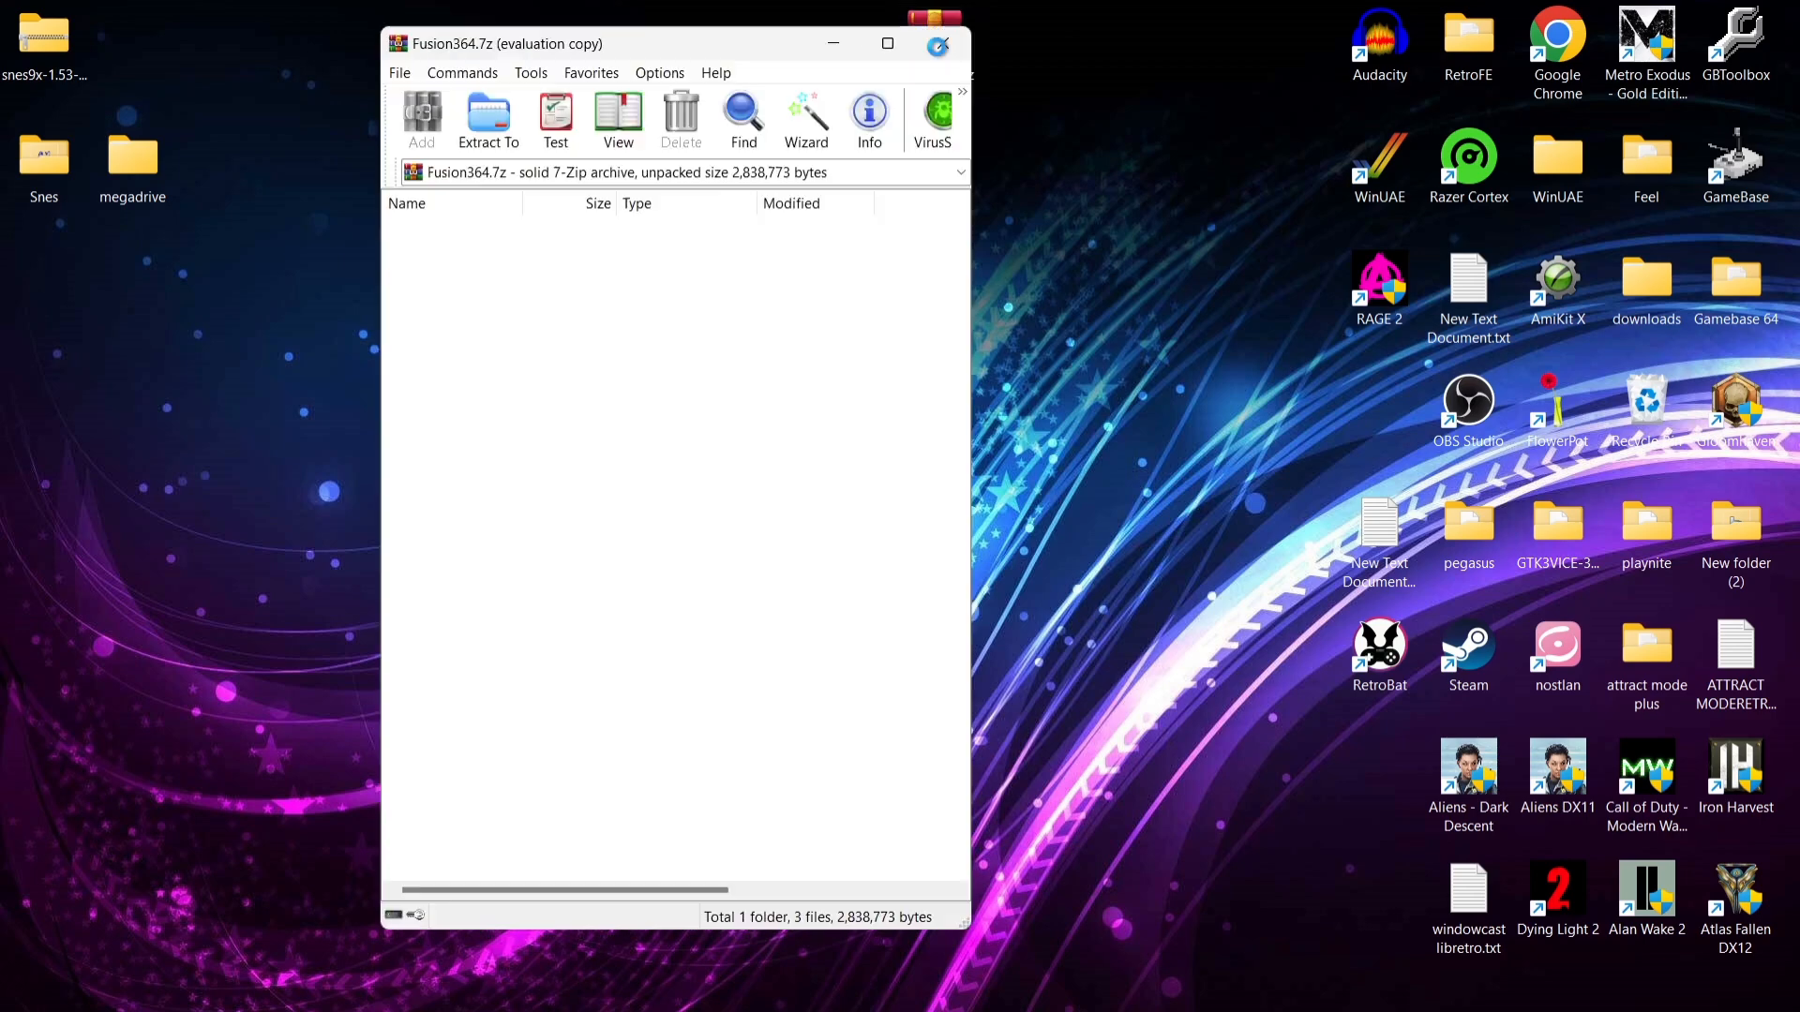
{"action": "right_click", "coordinate": [86, 406]}
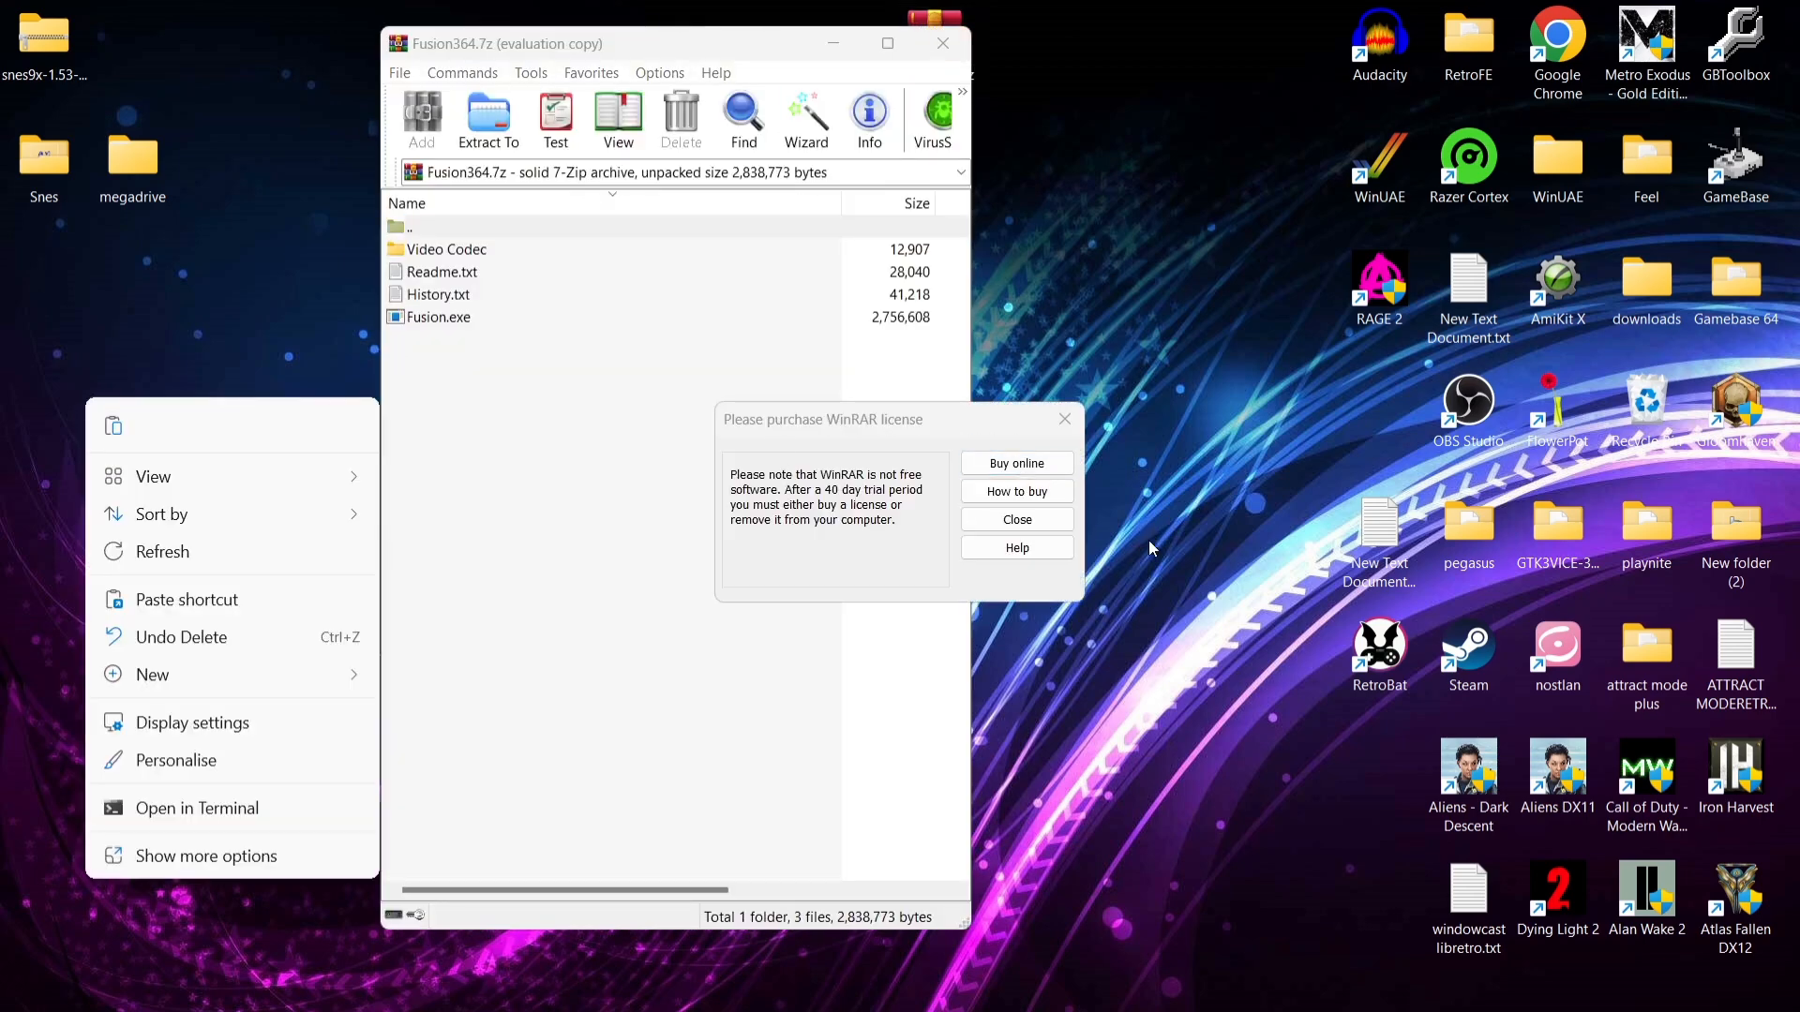
{"action": "left_click", "coordinate": [1041, 522]}
{"action": "right_click", "coordinate": [242, 453]}
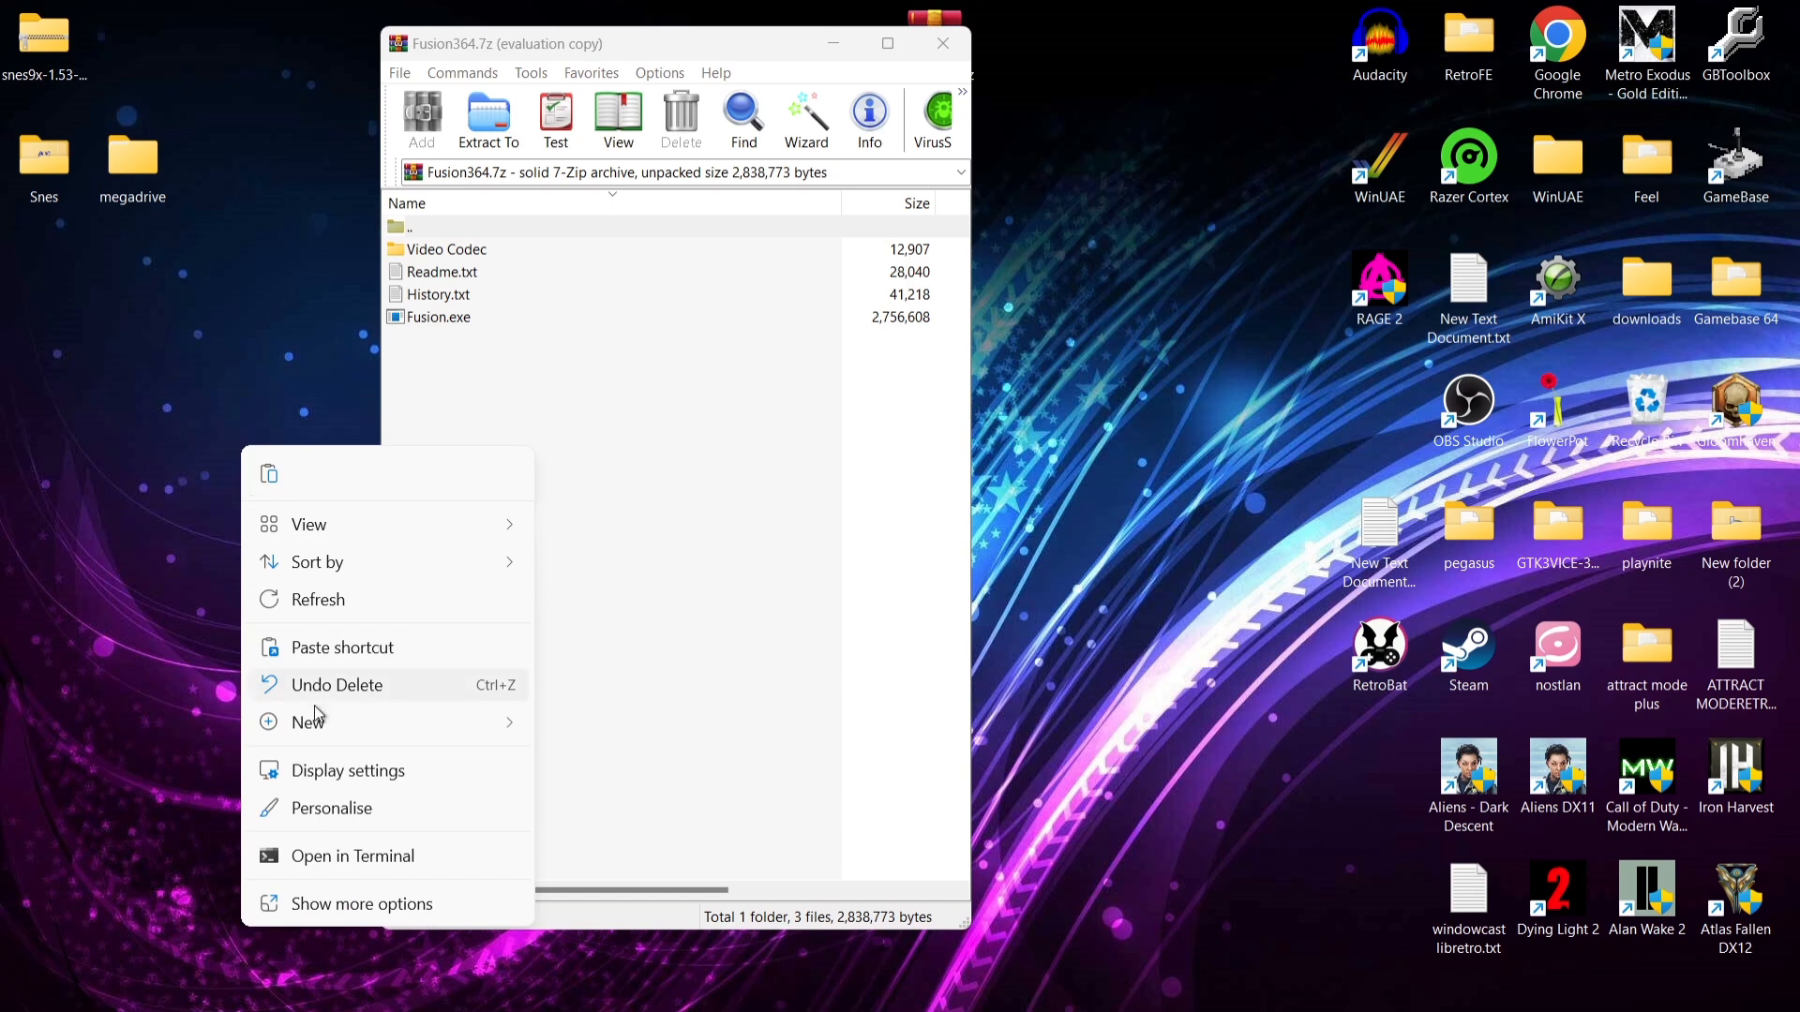
{"action": "mouse_move", "coordinate": [317, 718]}
{"action": "left_click", "coordinate": [597, 733]}
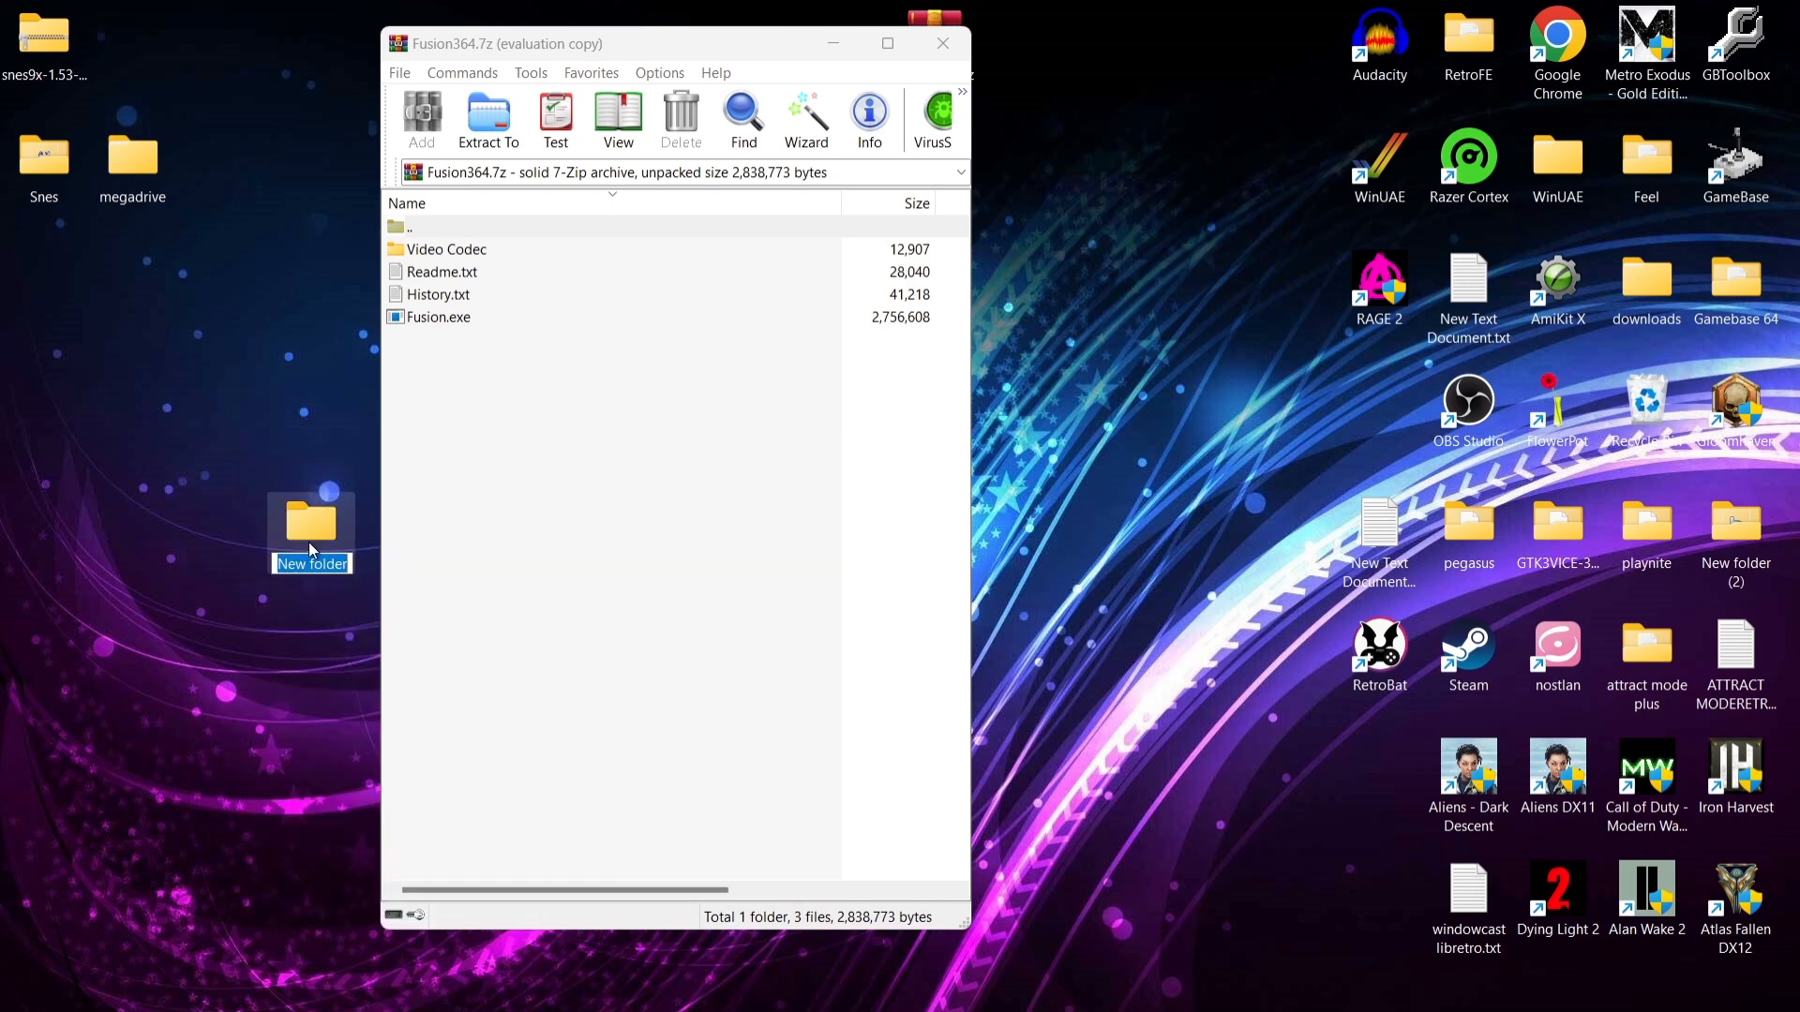
{"action": "type", "text": "F"}
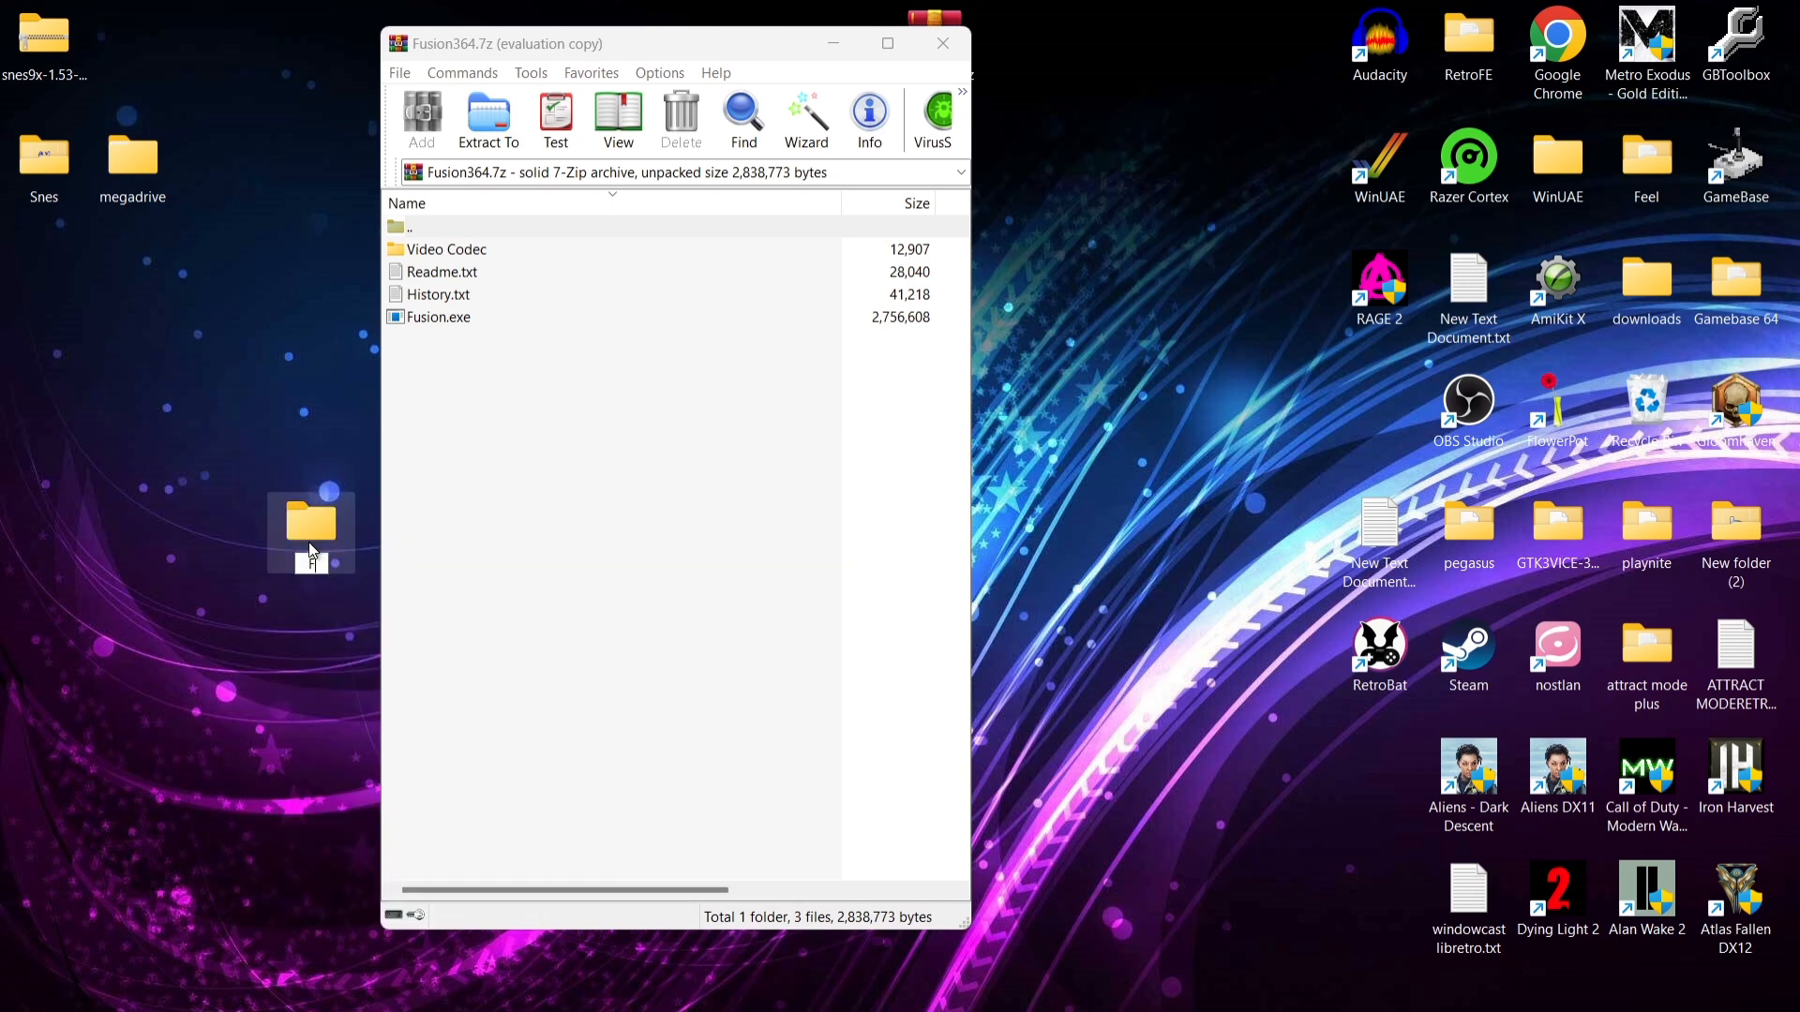
{"action": "type", "text": "usion"}
{"action": "key", "text": "Return"}
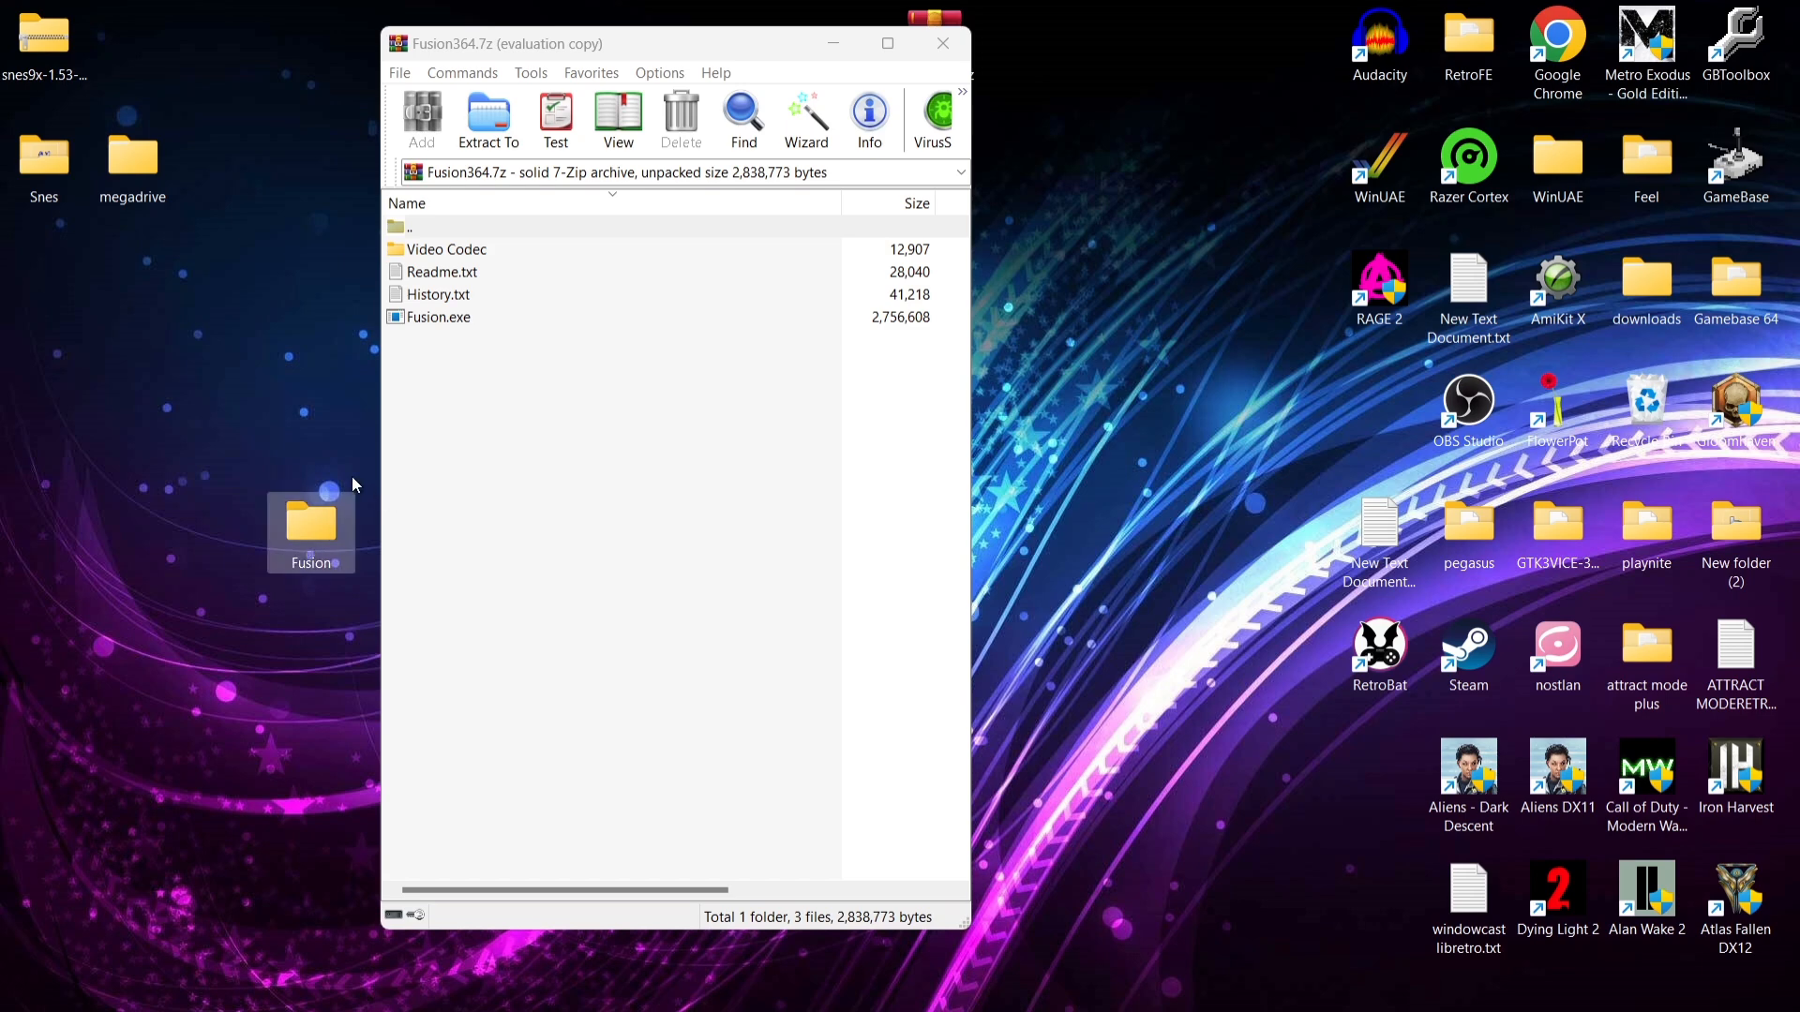
Extract all contents of Fusion364.7z into the Fusion folder and delete the archive.
{"action": "left_click_drag", "start_coordinate": [671, 365], "coordinate": [305, 530]}
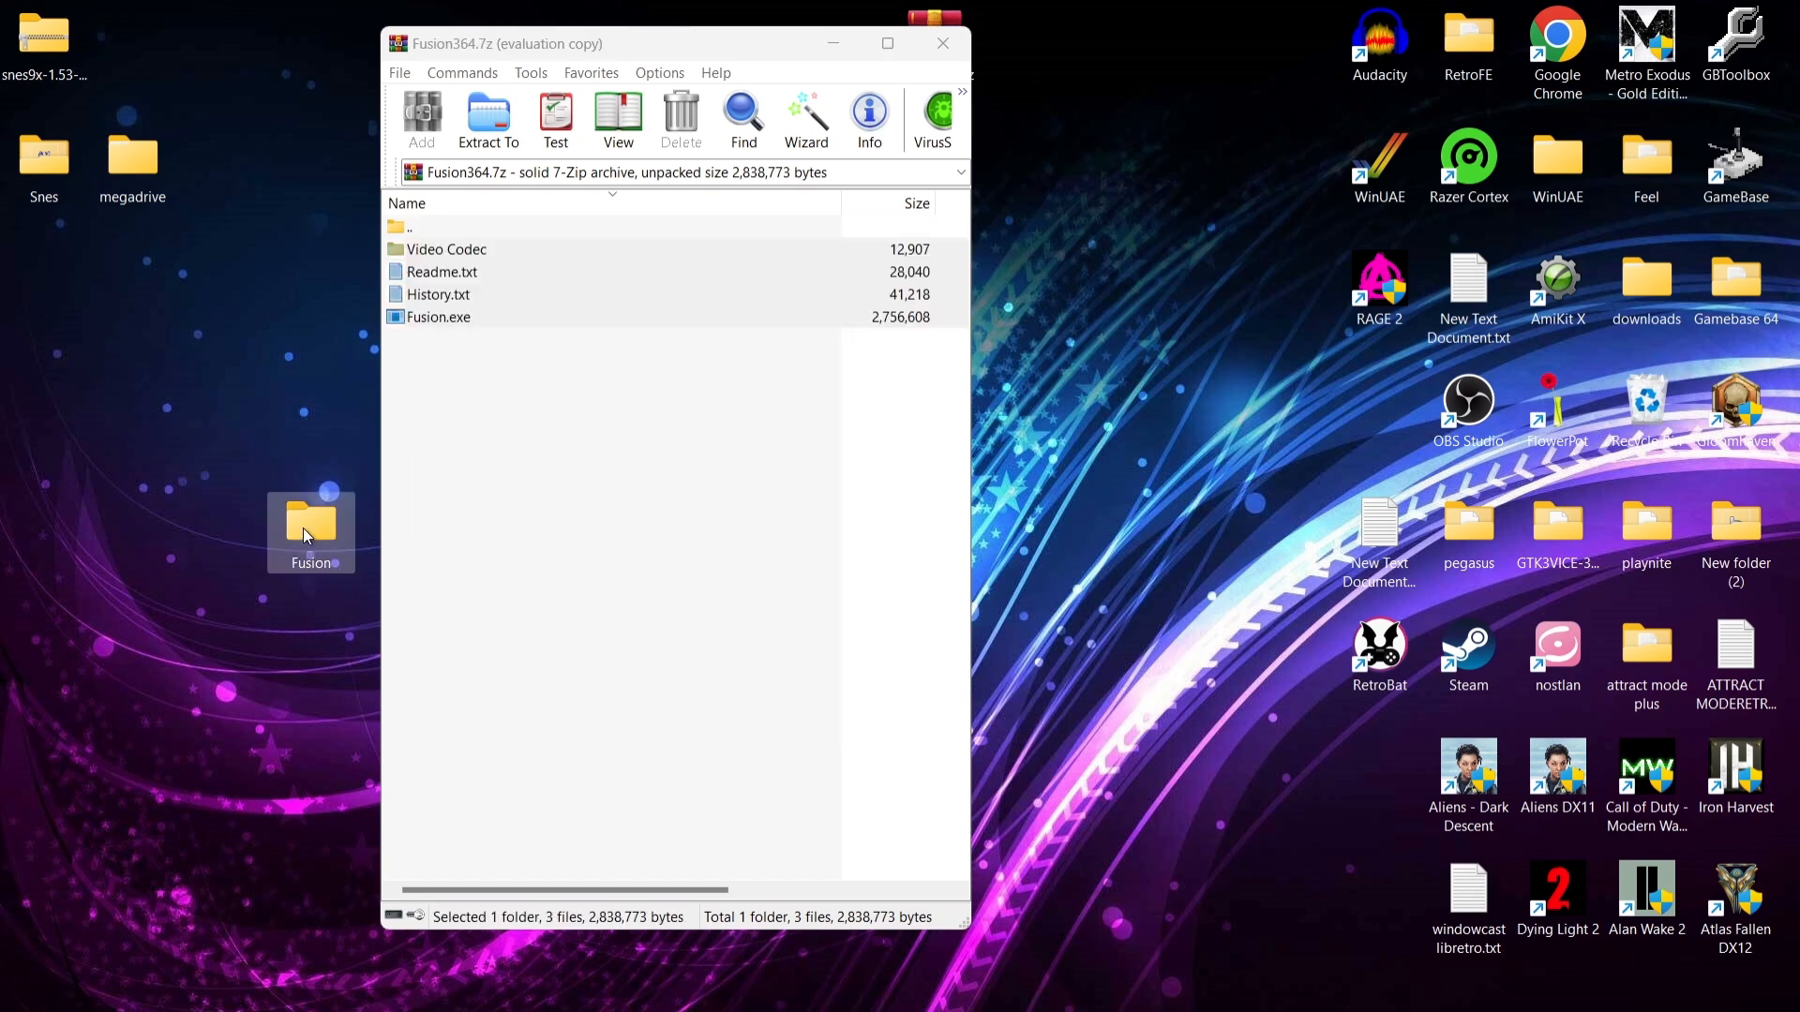
{"action": "left_click", "coordinate": [947, 43]}
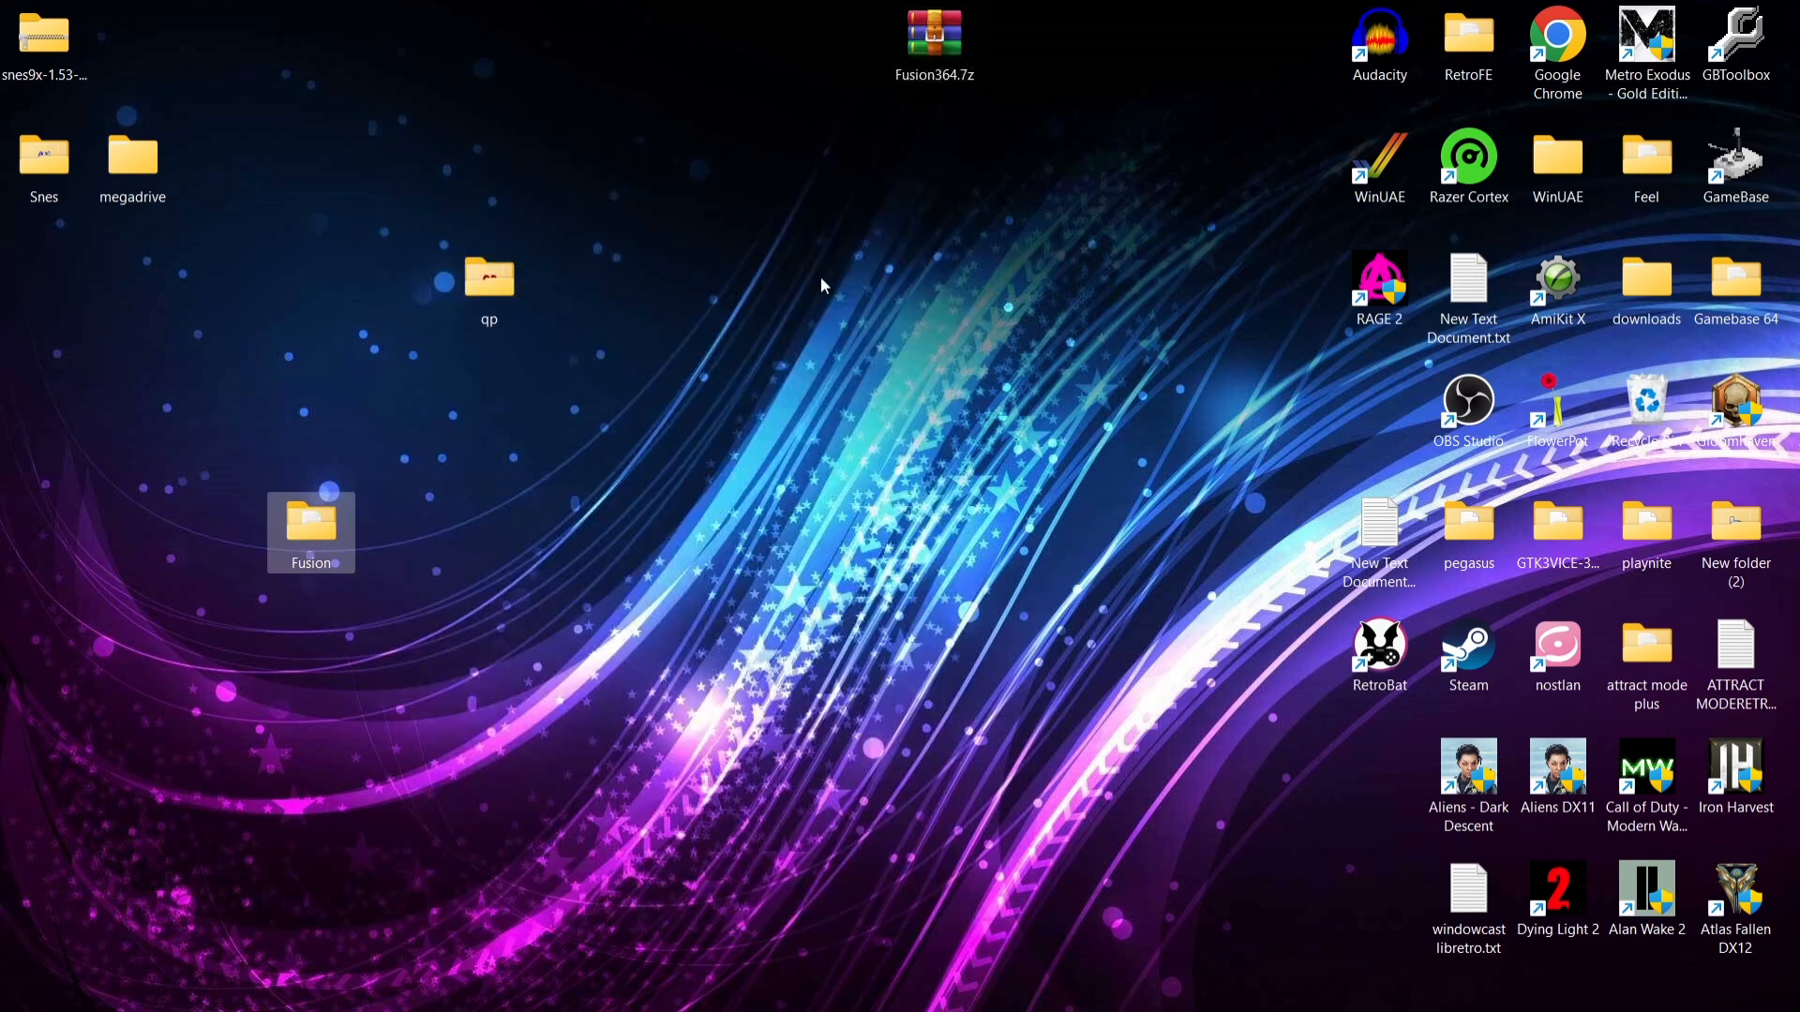
{"action": "right_click", "coordinate": [941, 43]}
{"action": "left_click", "coordinate": [1155, 62]}
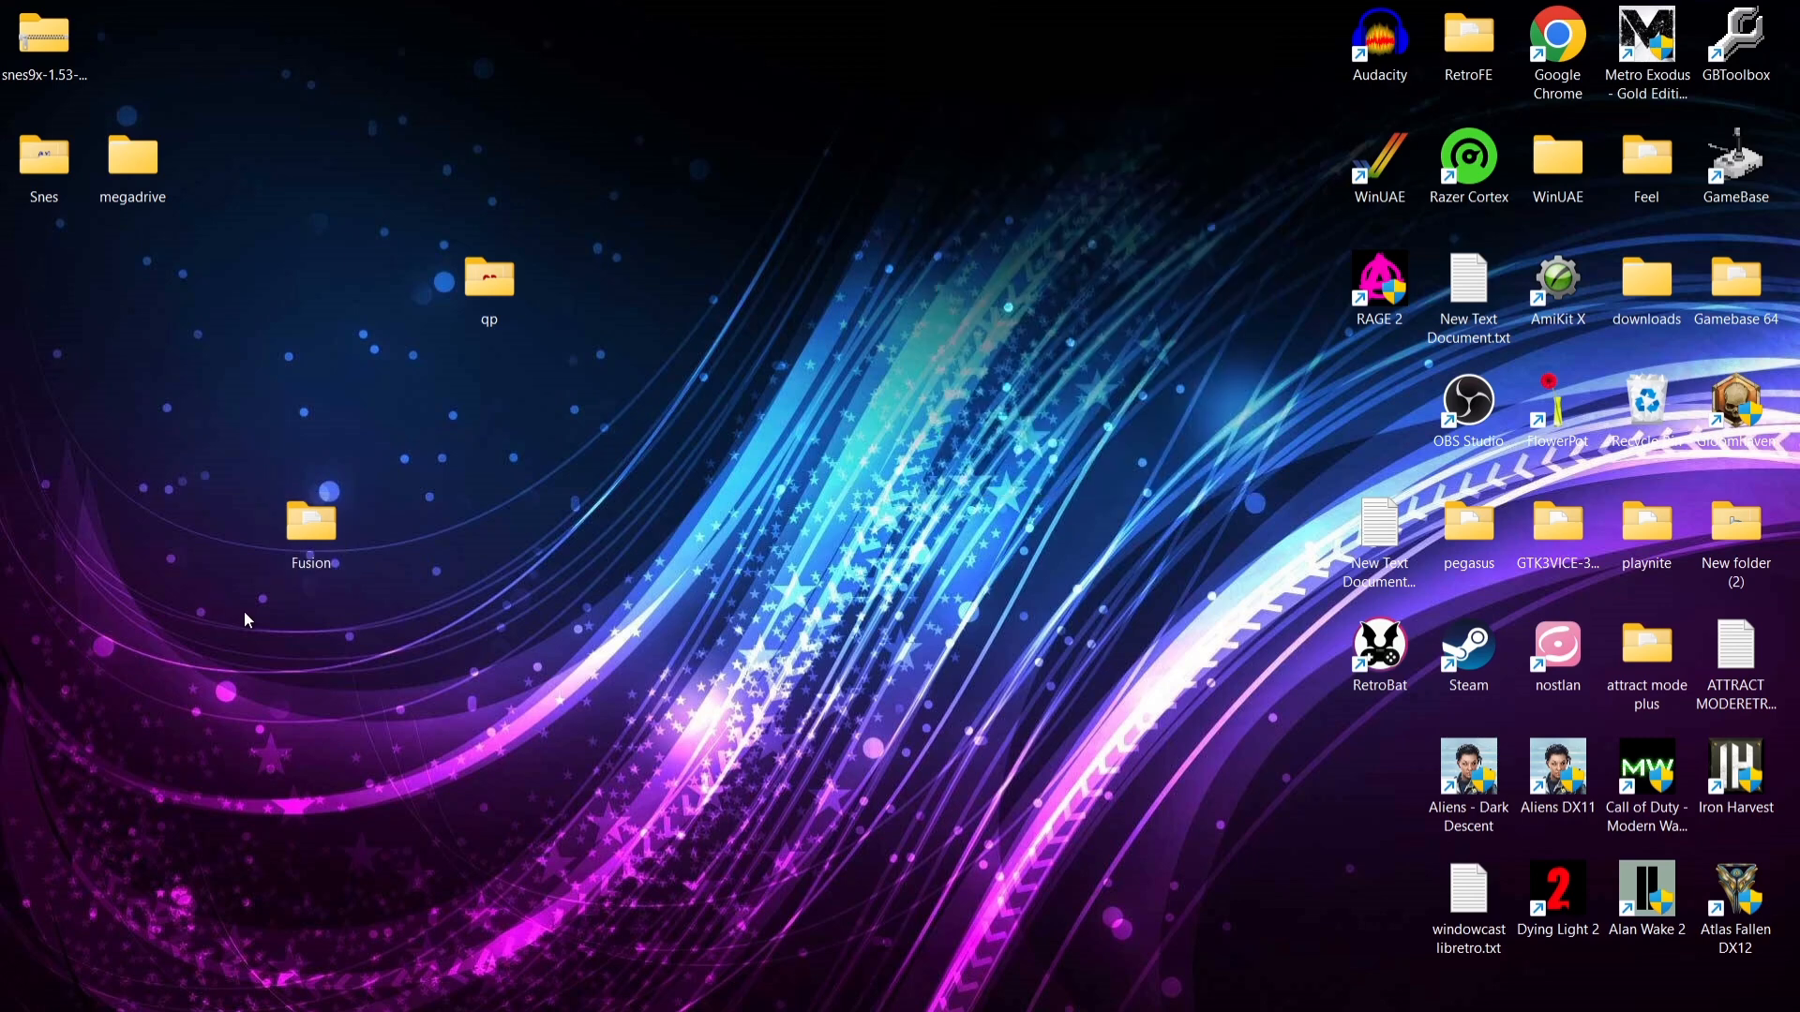
Move the snes9x archive to a free area of the desktop and create a new folder named Snes9x.
{"action": "left_click_drag", "start_coordinate": [34, 40], "coordinate": [768, 161]}
{"action": "right_click", "coordinate": [861, 373]}
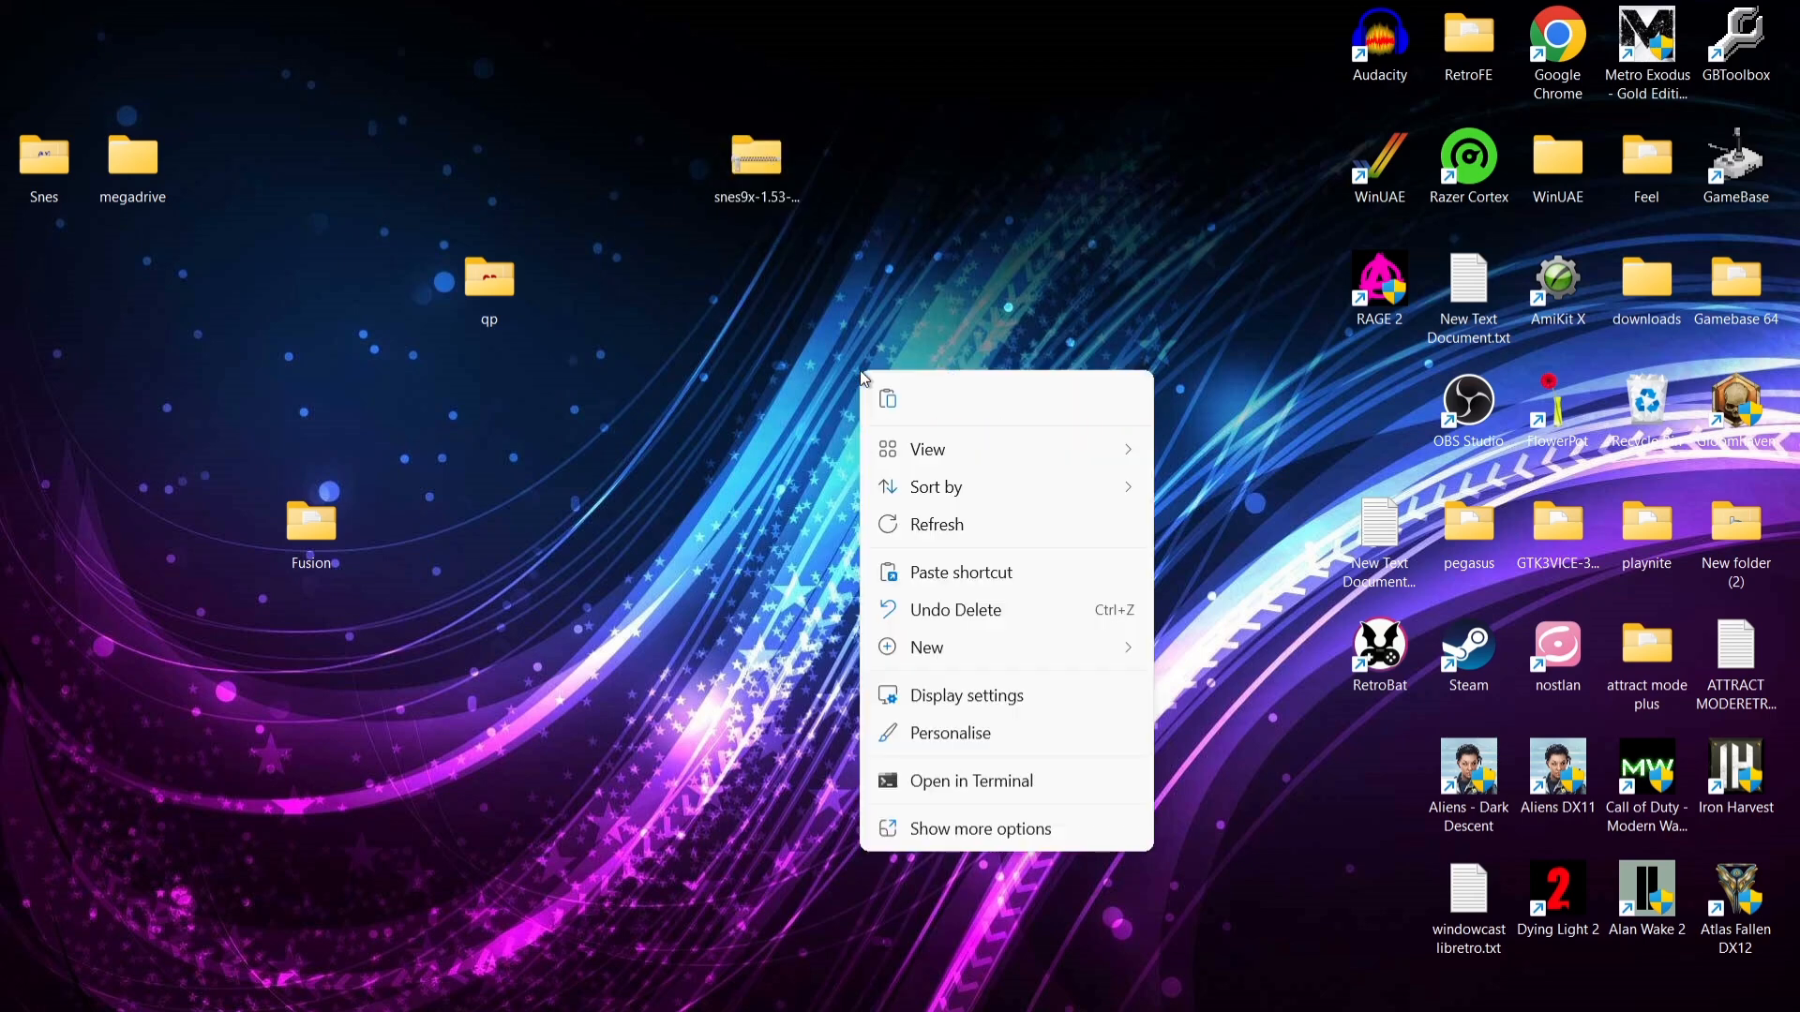
{"action": "mouse_move", "coordinate": [948, 649]}
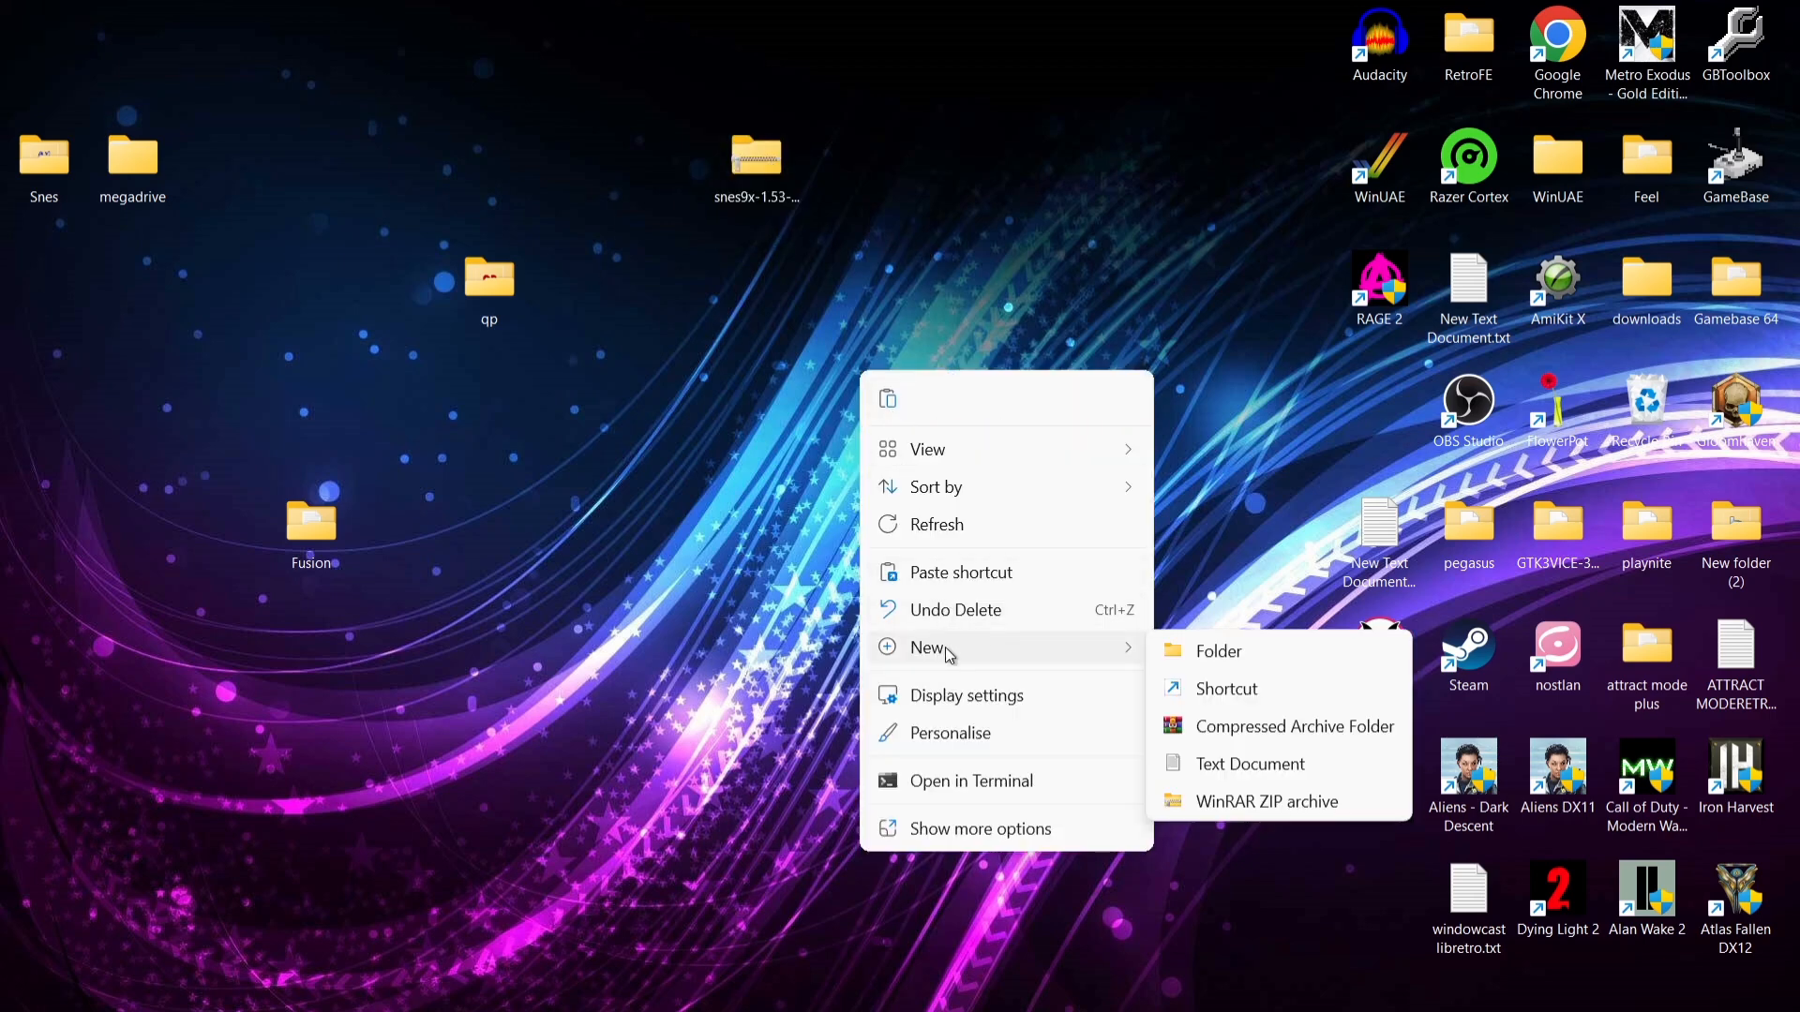
{"action": "left_click", "coordinate": [1222, 647]}
{"action": "type", "text": "Snes9x"}
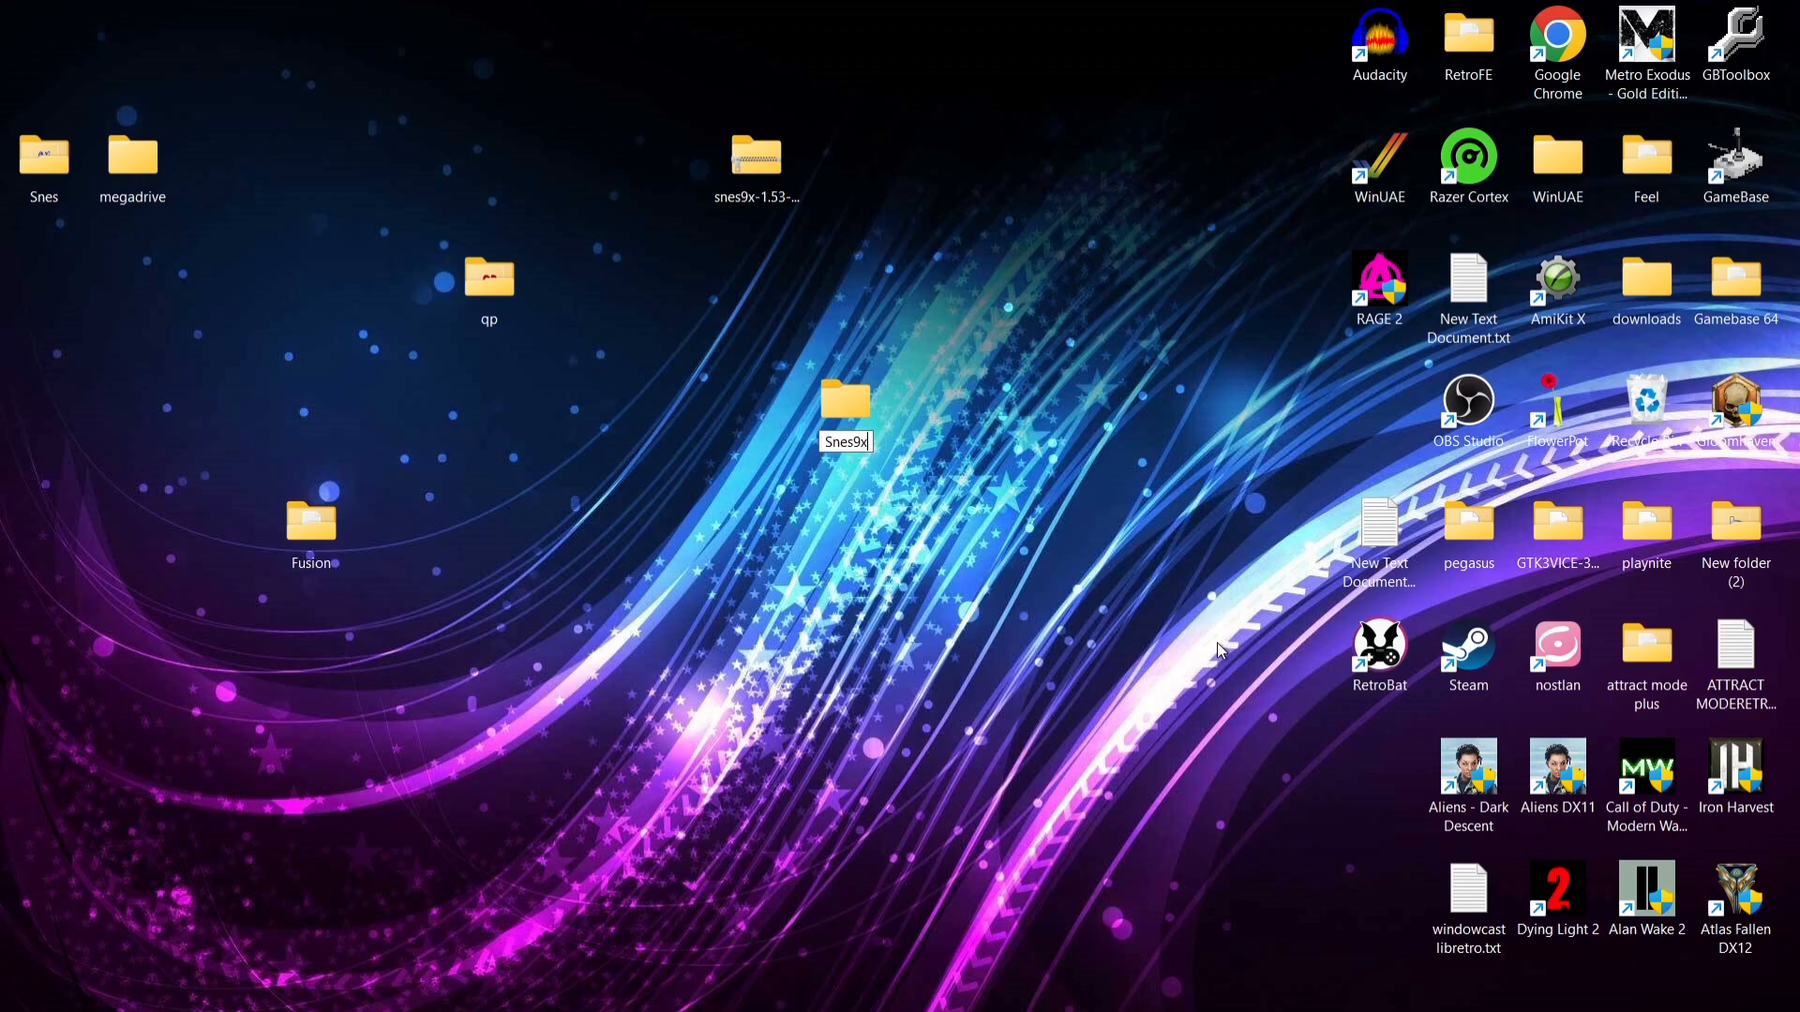
{"action": "key", "text": "Return"}
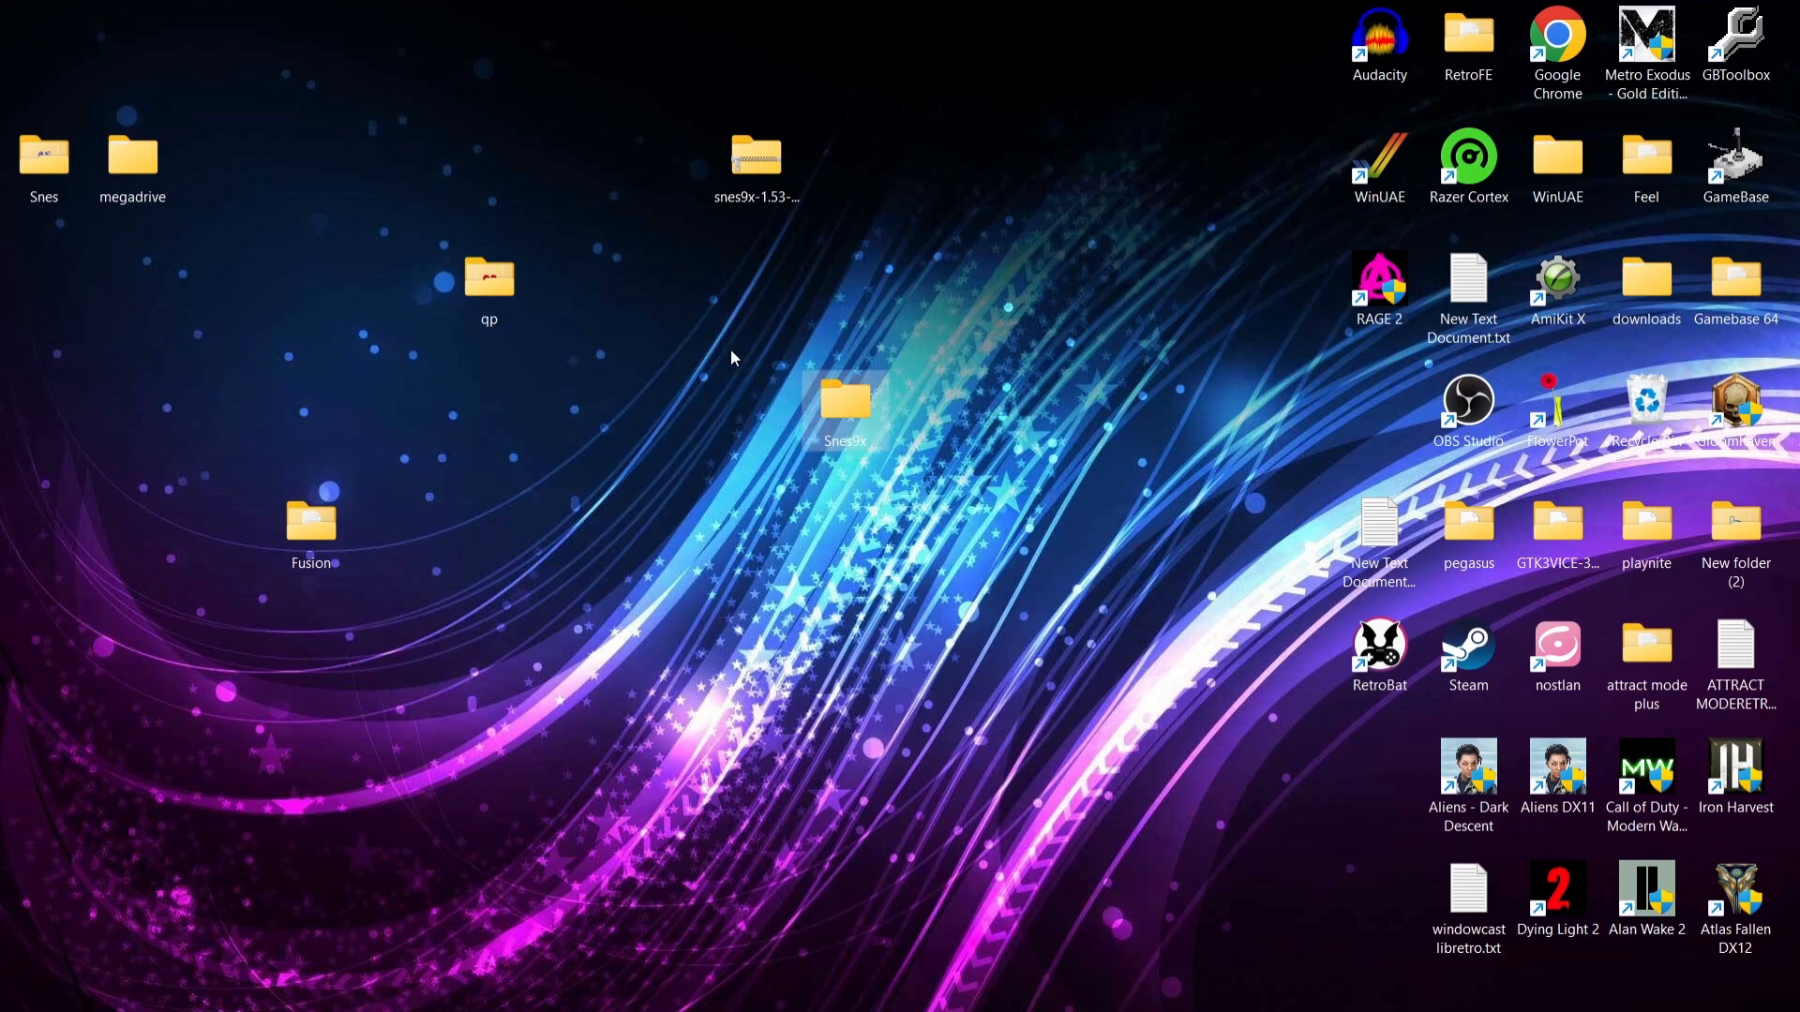
Extract all files from snes9x-1.53-win32-x64.zip into the Snes9x folder and delete the archive.
{"action": "double_click", "coordinate": [747, 159]}
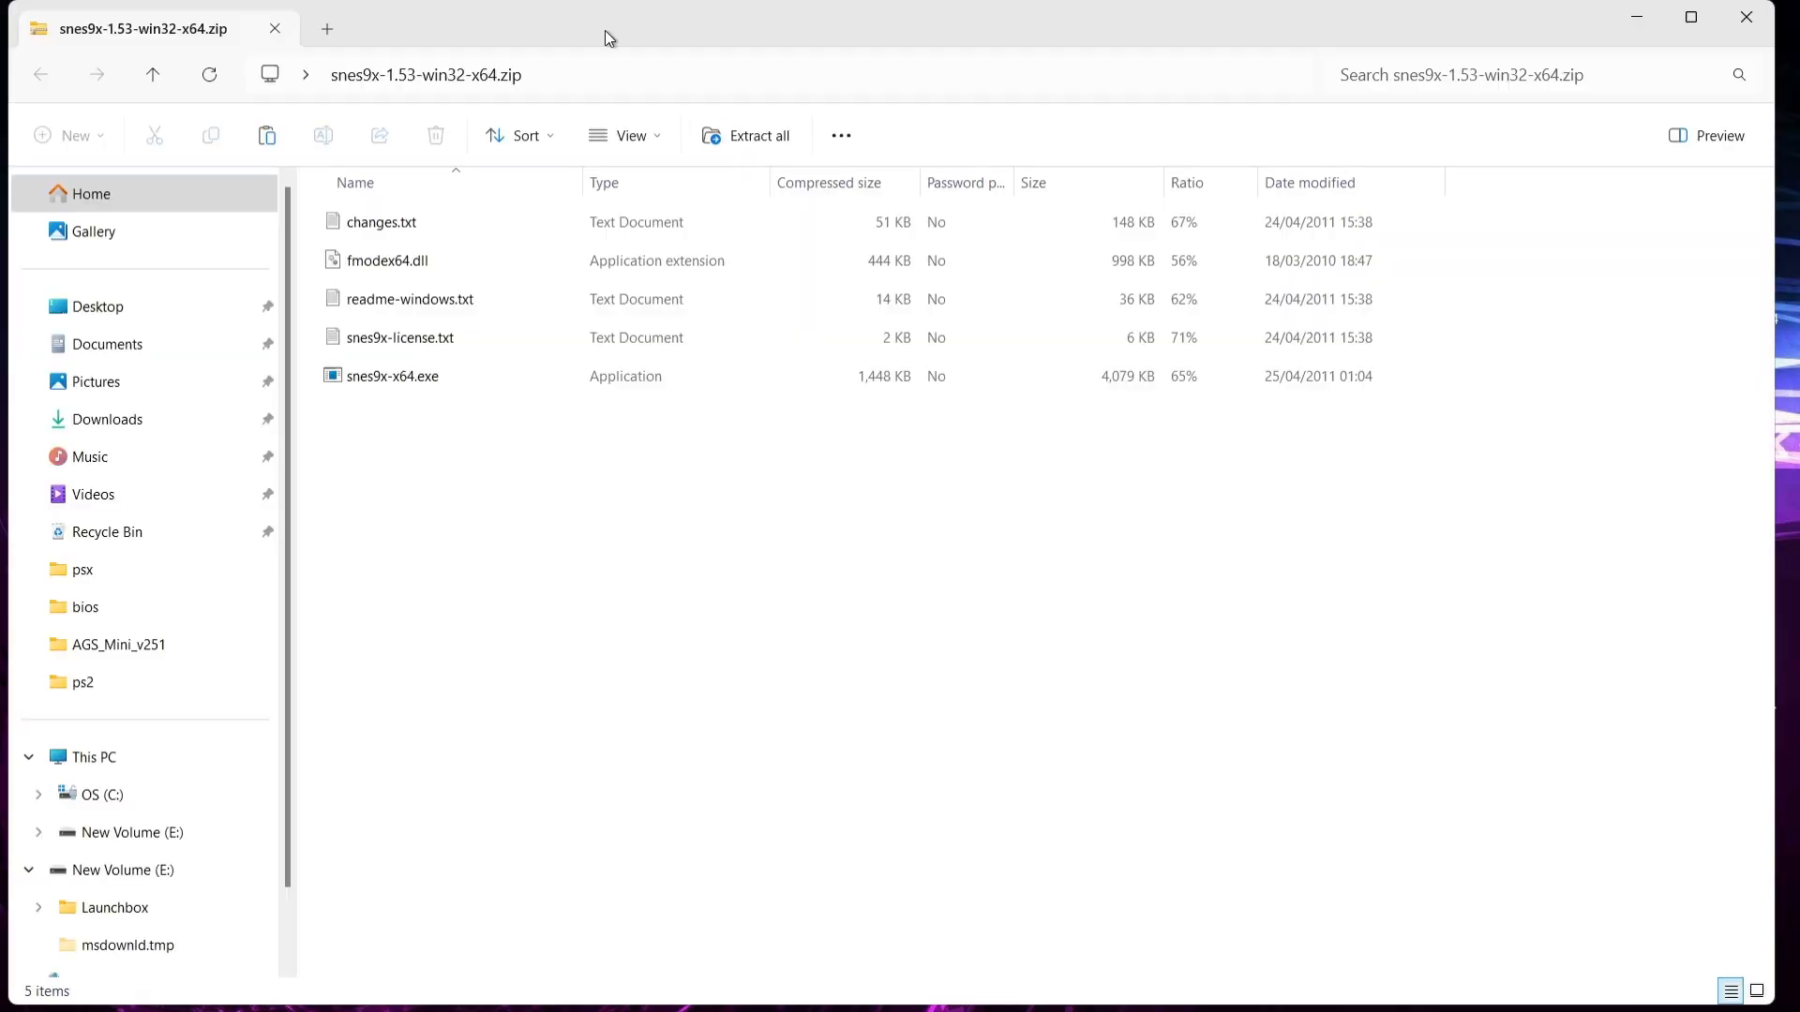
{"action": "left_click_drag", "start_coordinate": [606, 37], "coordinate": [1735, 209]}
{"action": "left_click_drag", "start_coordinate": [1523, 626], "coordinate": [846, 422]}
{"action": "left_click_drag", "start_coordinate": [1716, 199], "coordinate": [733, 279]}
{"action": "left_click_drag", "start_coordinate": [1628, 279], "coordinate": [1029, 238]}
{"action": "left_click", "coordinate": [1325, 236]}
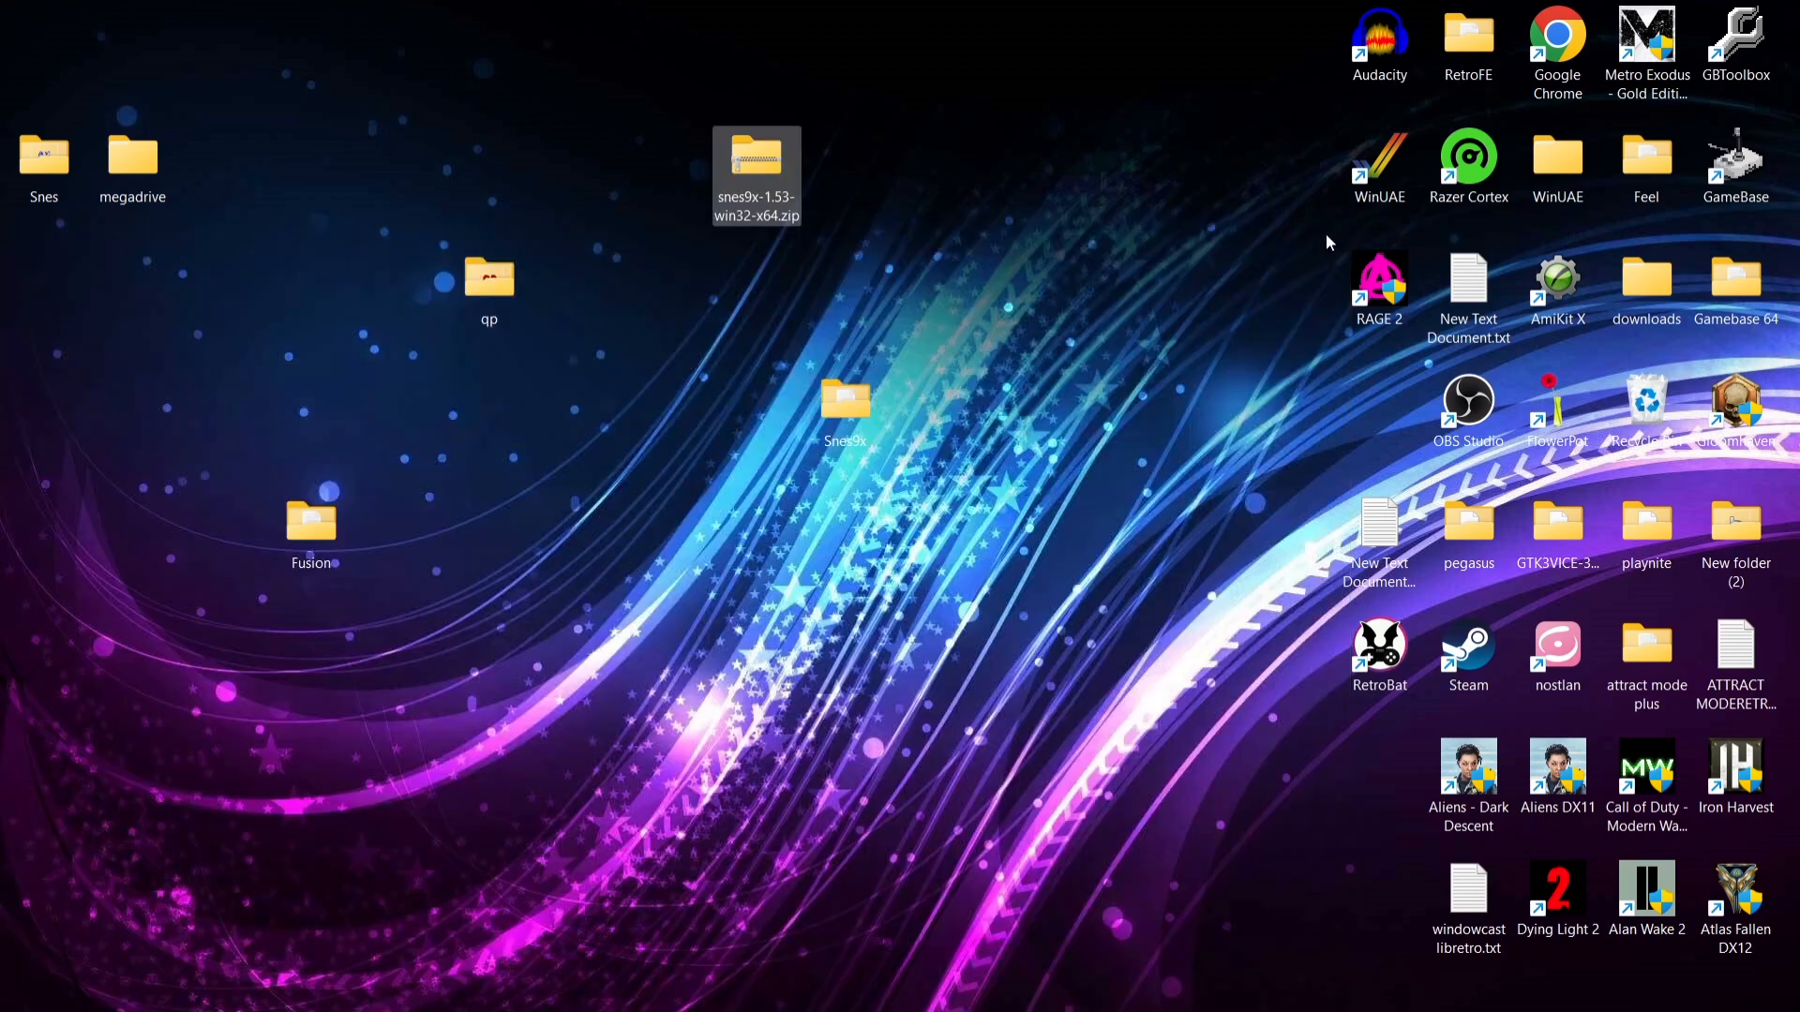
{"action": "right_click", "coordinate": [763, 165]}
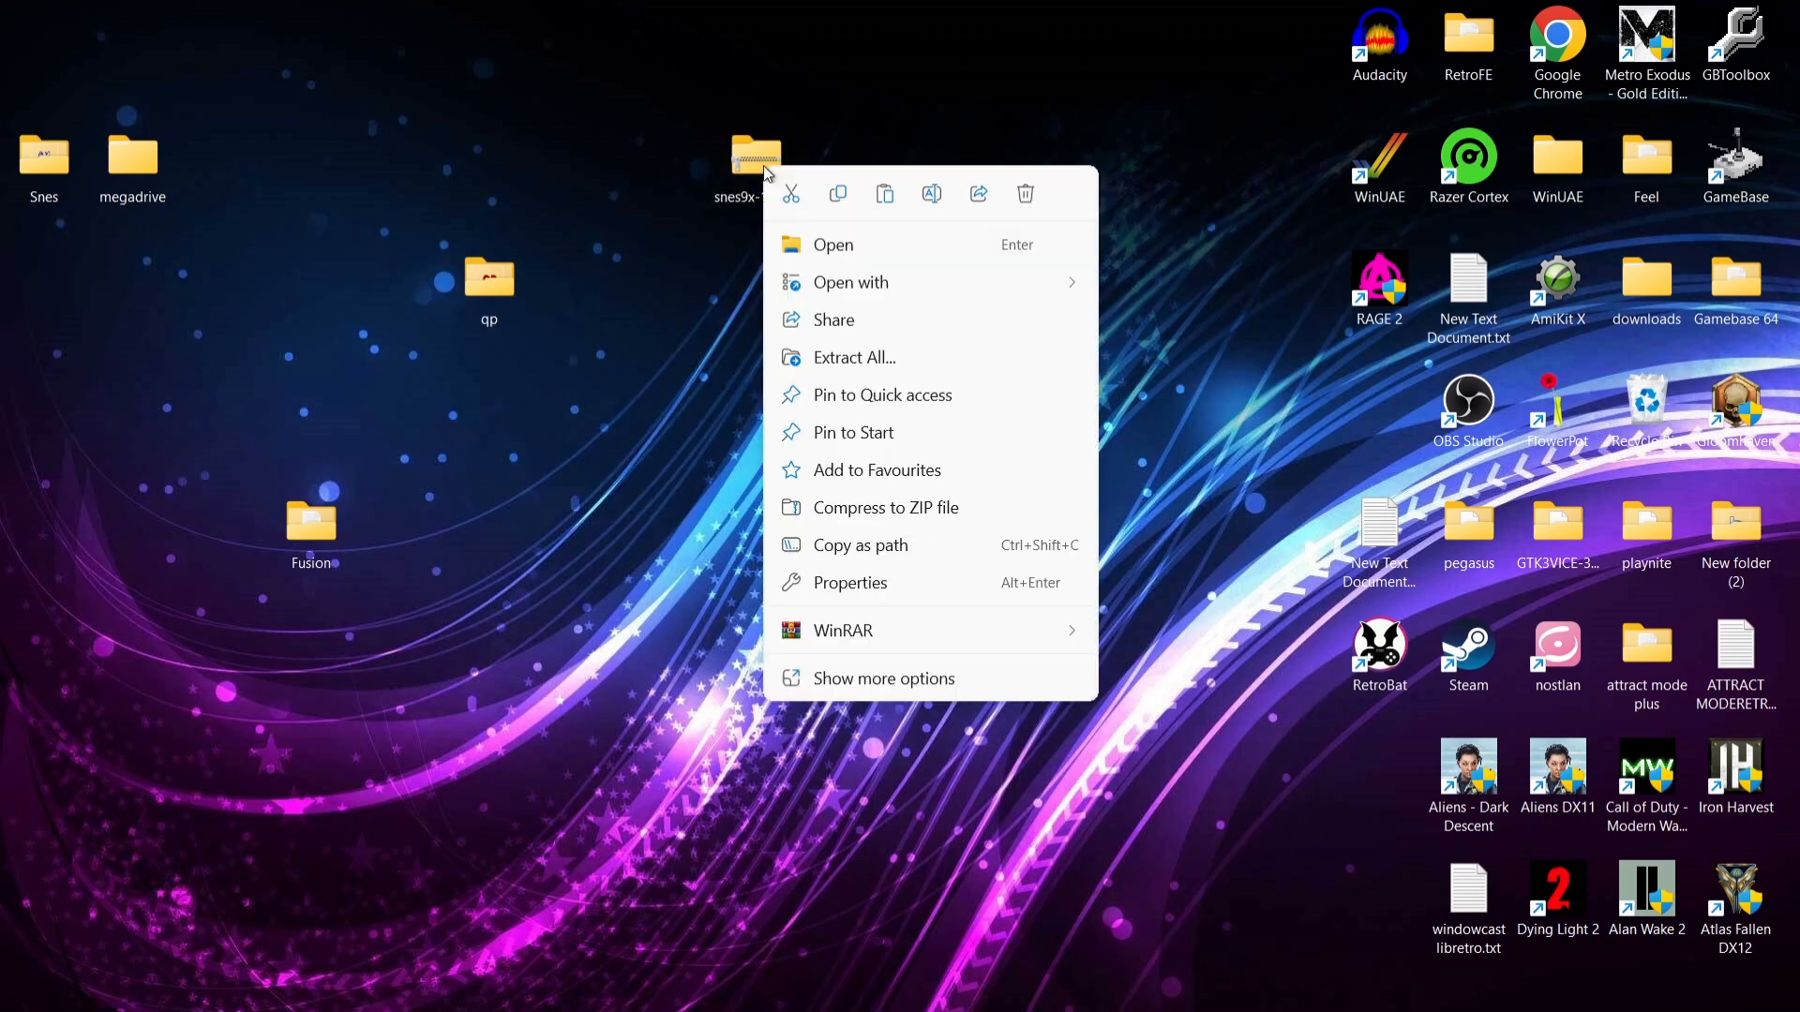
{"action": "left_click", "coordinate": [1026, 193]}
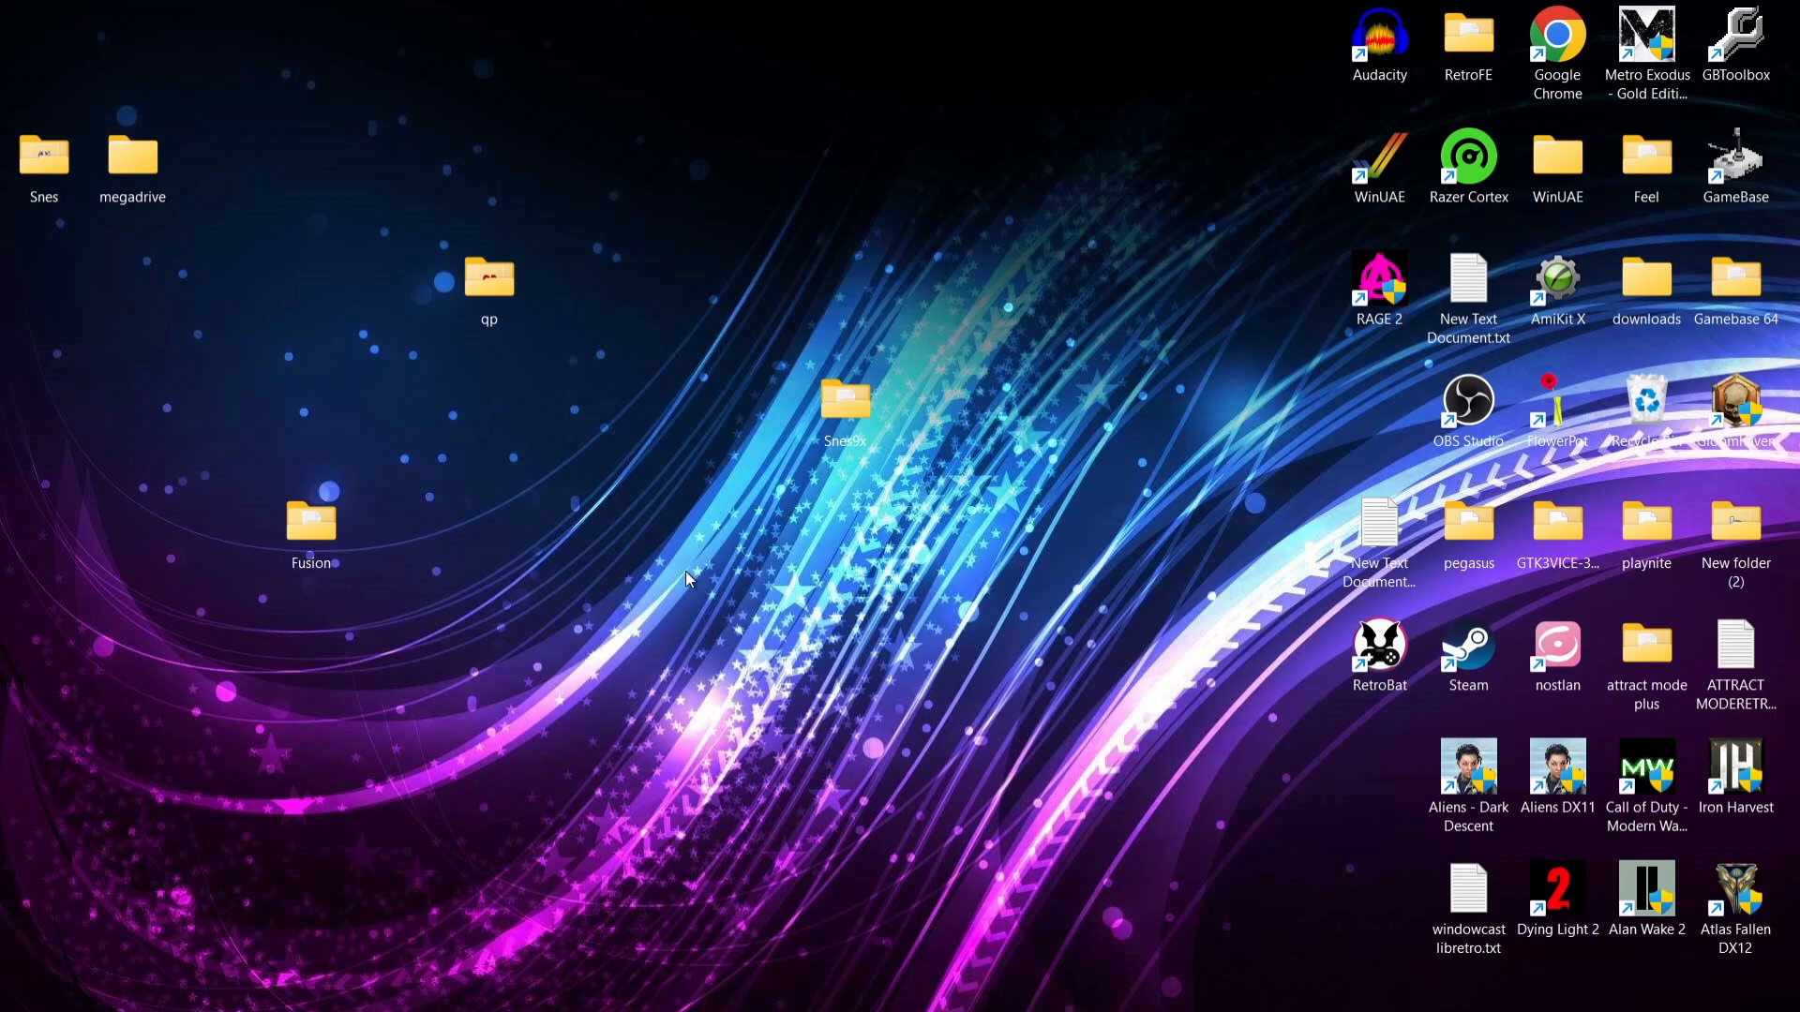
Open the desktop qp folder and create a subfolder named Emulators in it.
{"action": "double_click", "coordinate": [484, 285]}
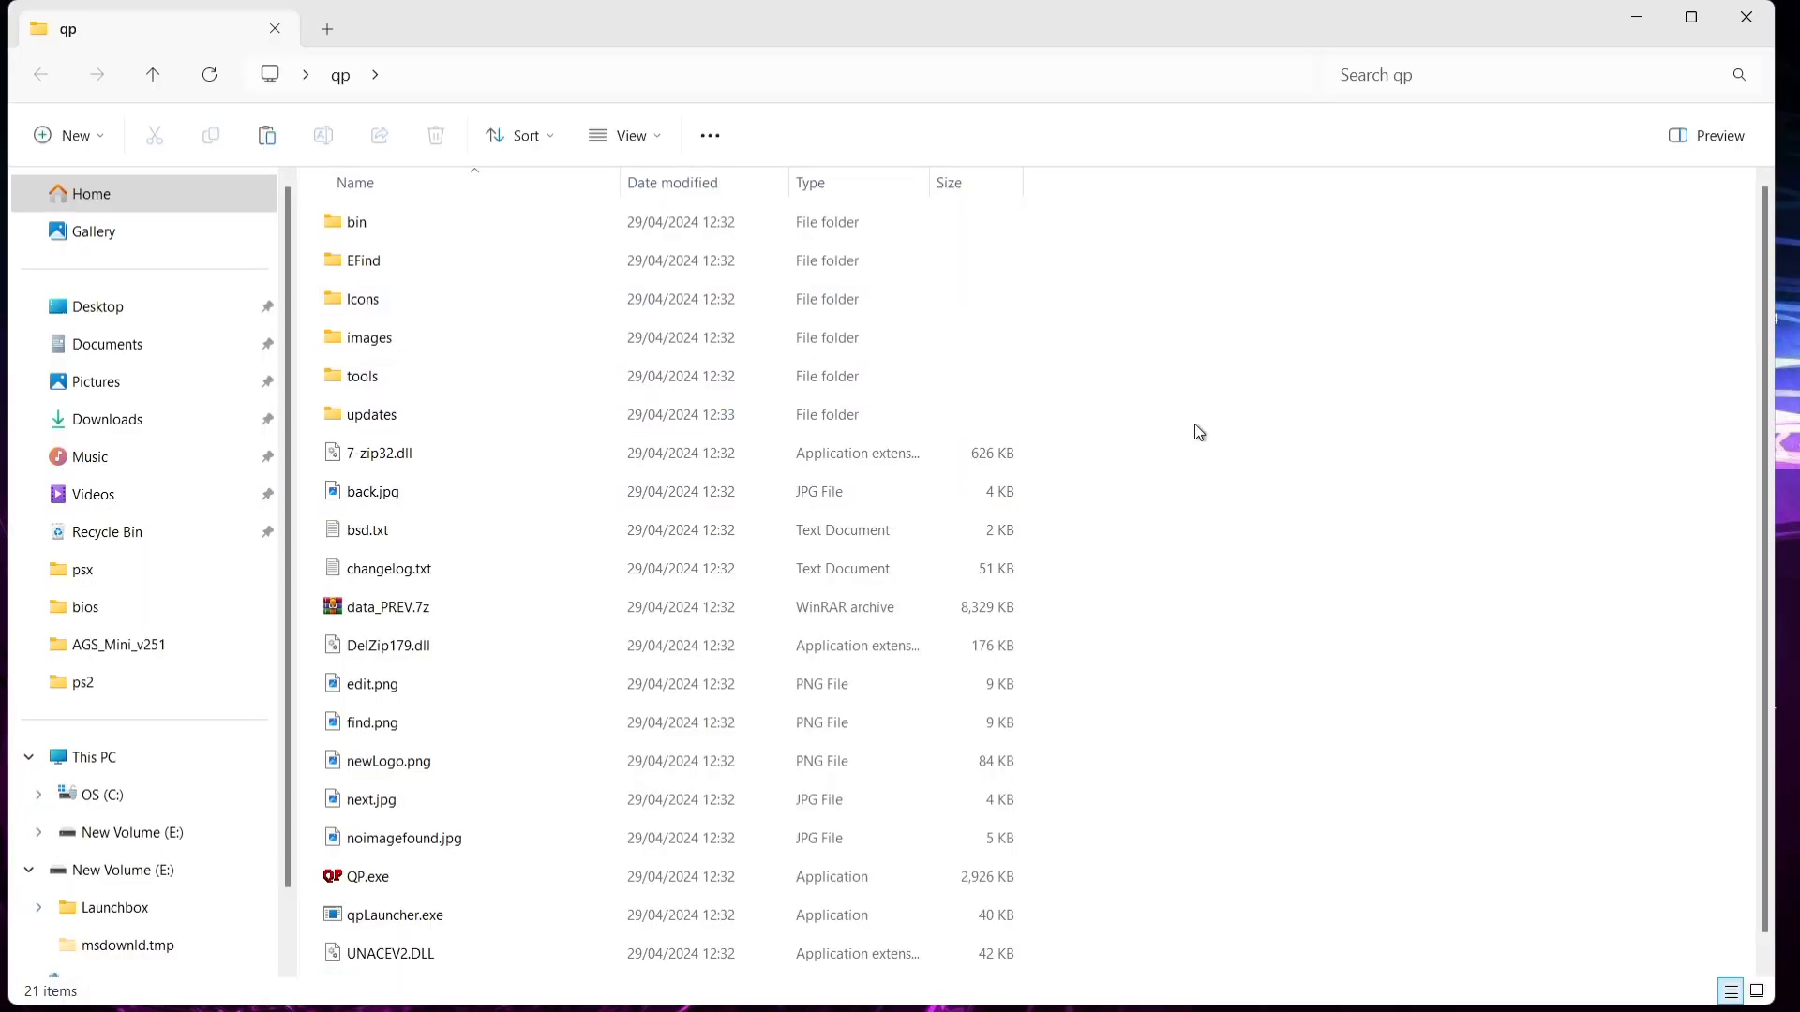
{"action": "right_click", "coordinate": [1287, 424]}
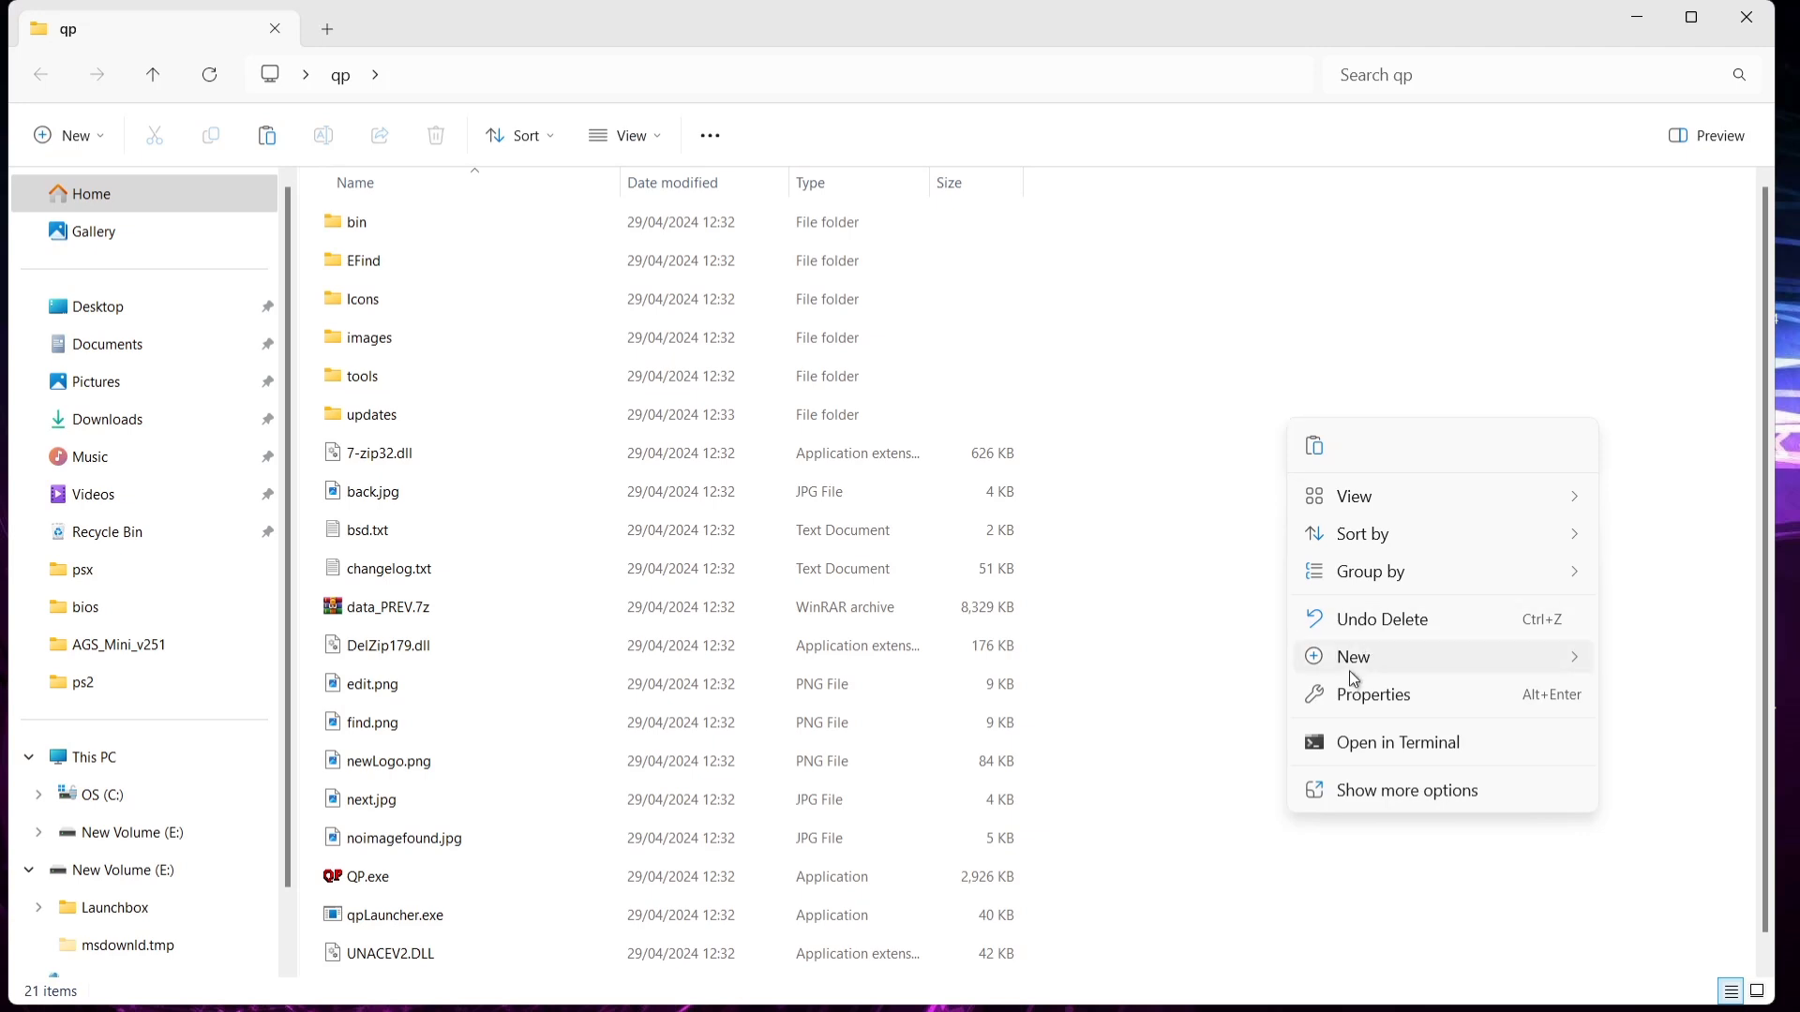
{"action": "mouse_move", "coordinate": [1350, 658]}
{"action": "left_click", "coordinate": [1134, 671]}
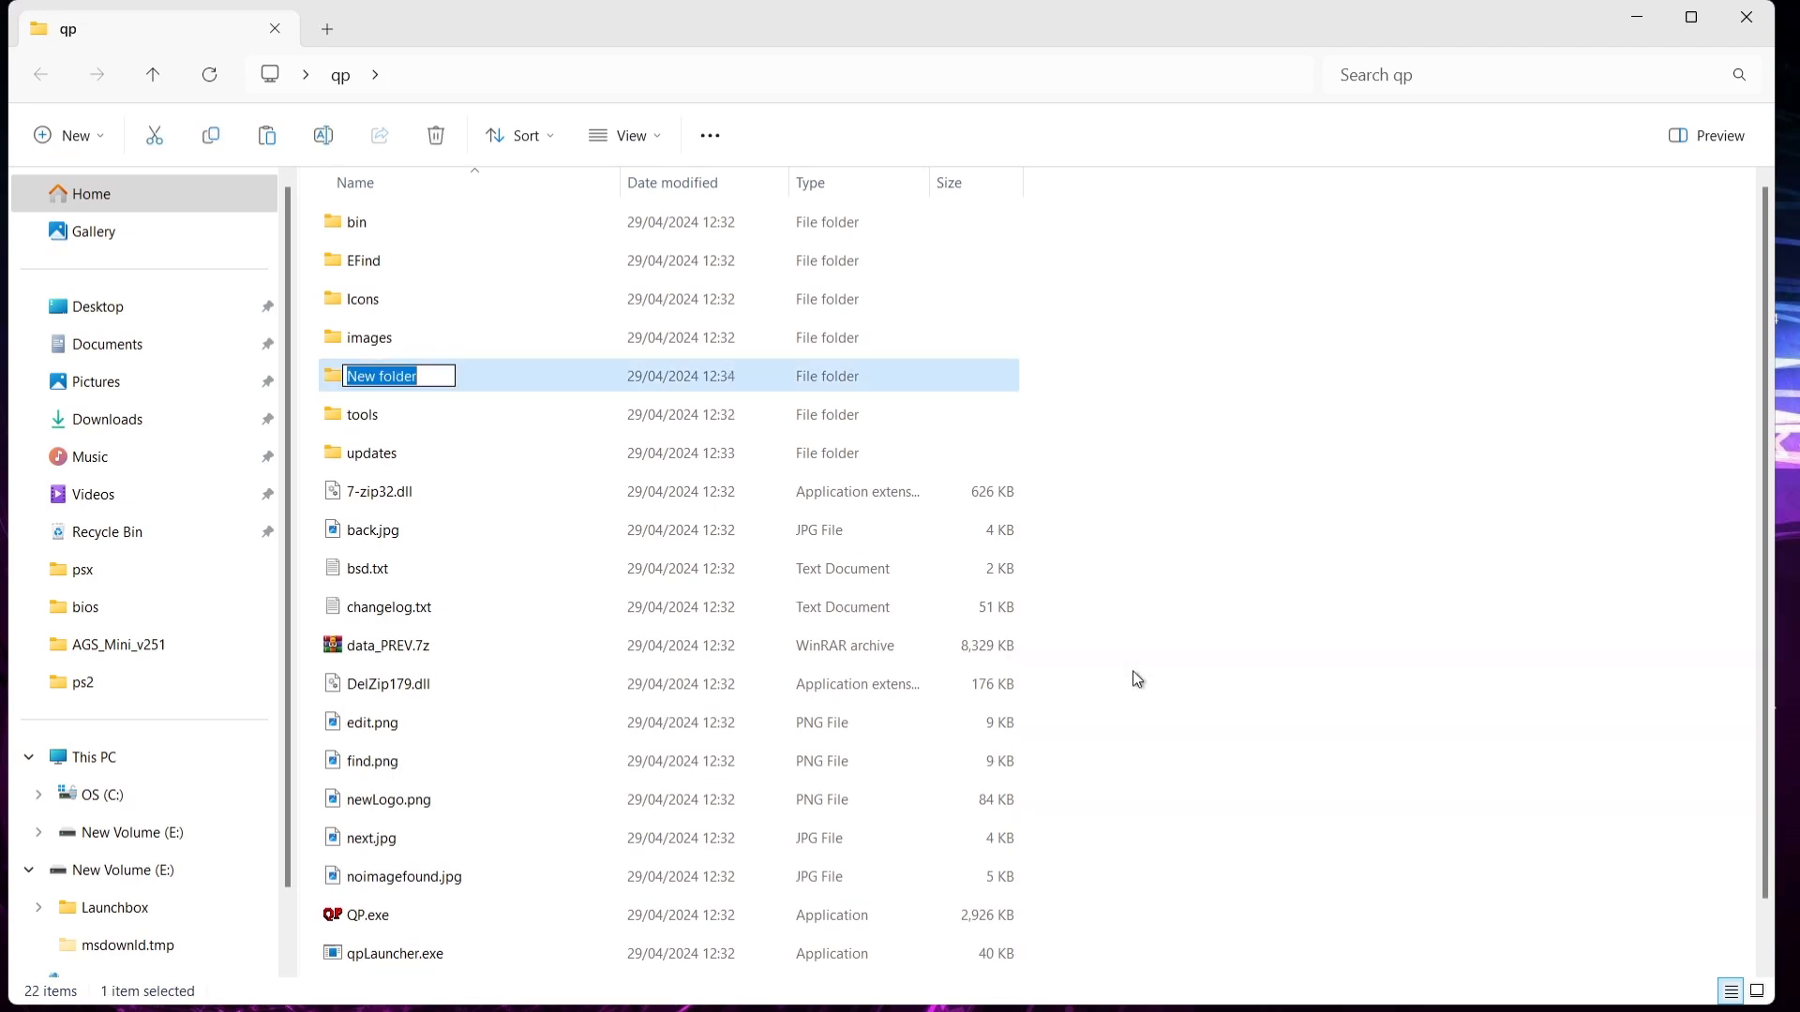
{"action": "type", "text": "Emulators"}
{"action": "key", "text": "Return"}
Move the Snes9x and Fusion folders from the desktop into the qp\Emulators folder.
{"action": "double_click", "coordinate": [391, 386]}
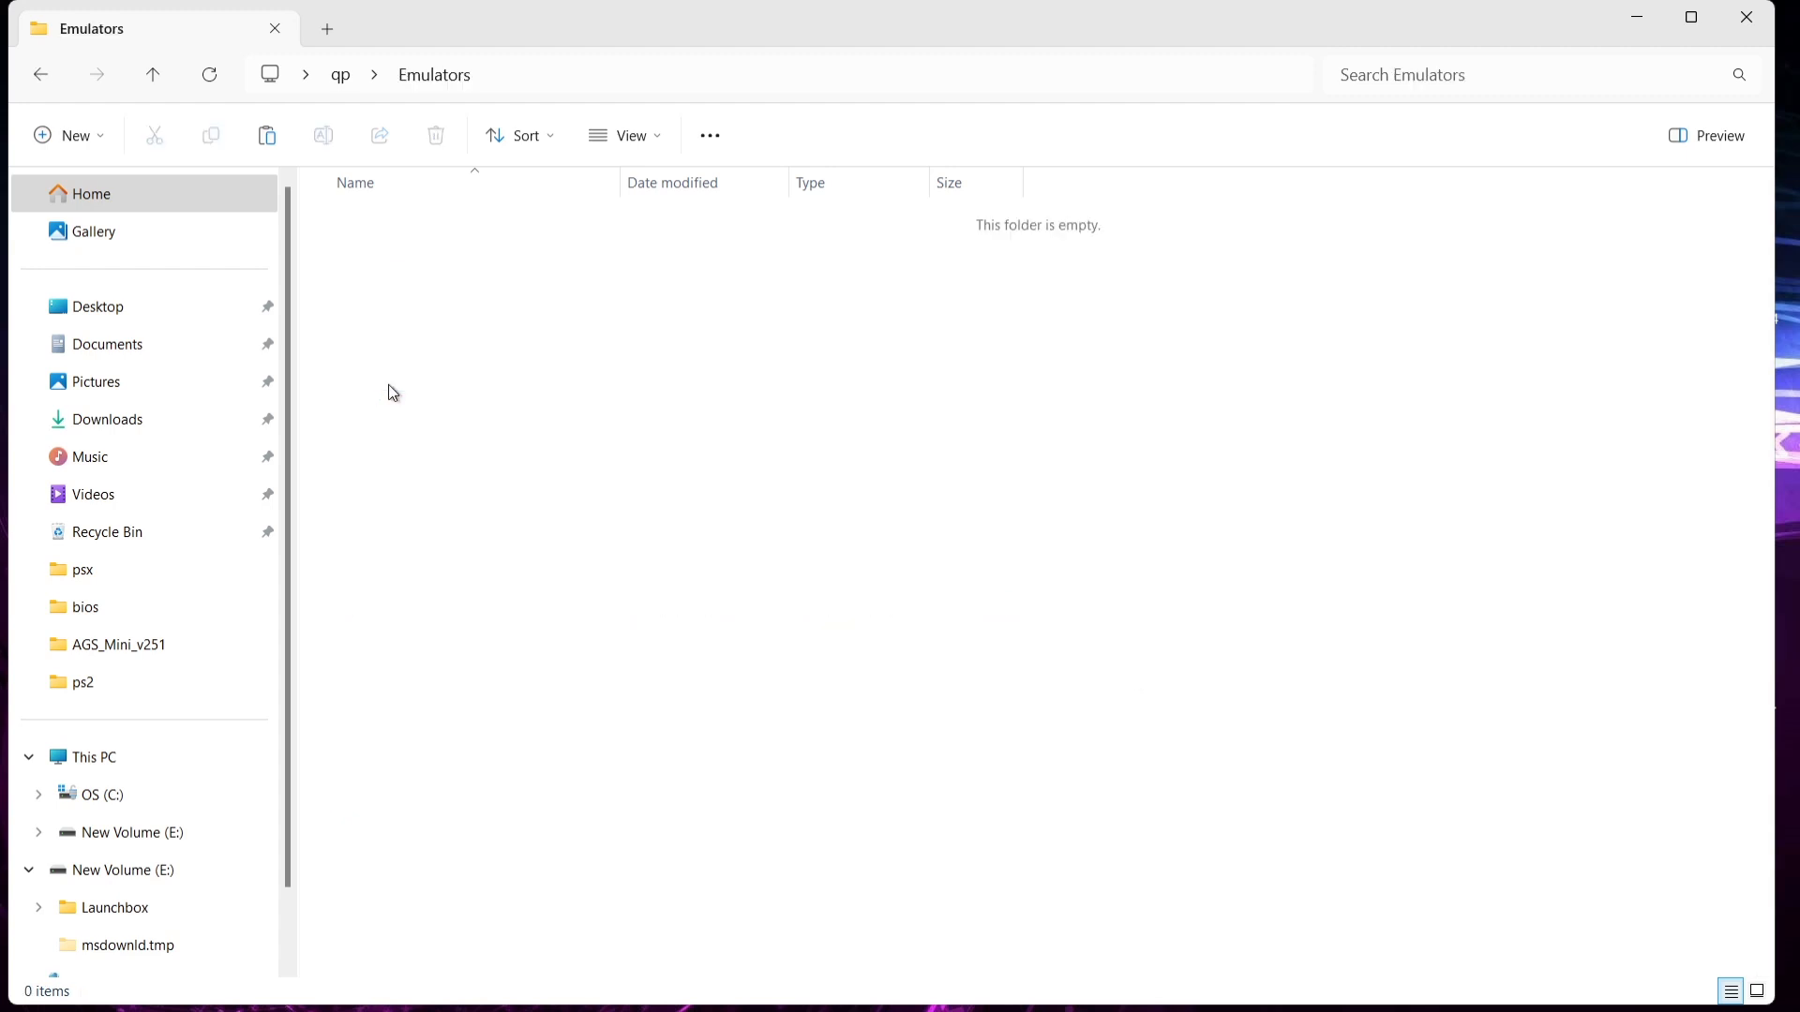
{"action": "left_click_drag", "start_coordinate": [559, 26], "coordinate": [1640, 73]}
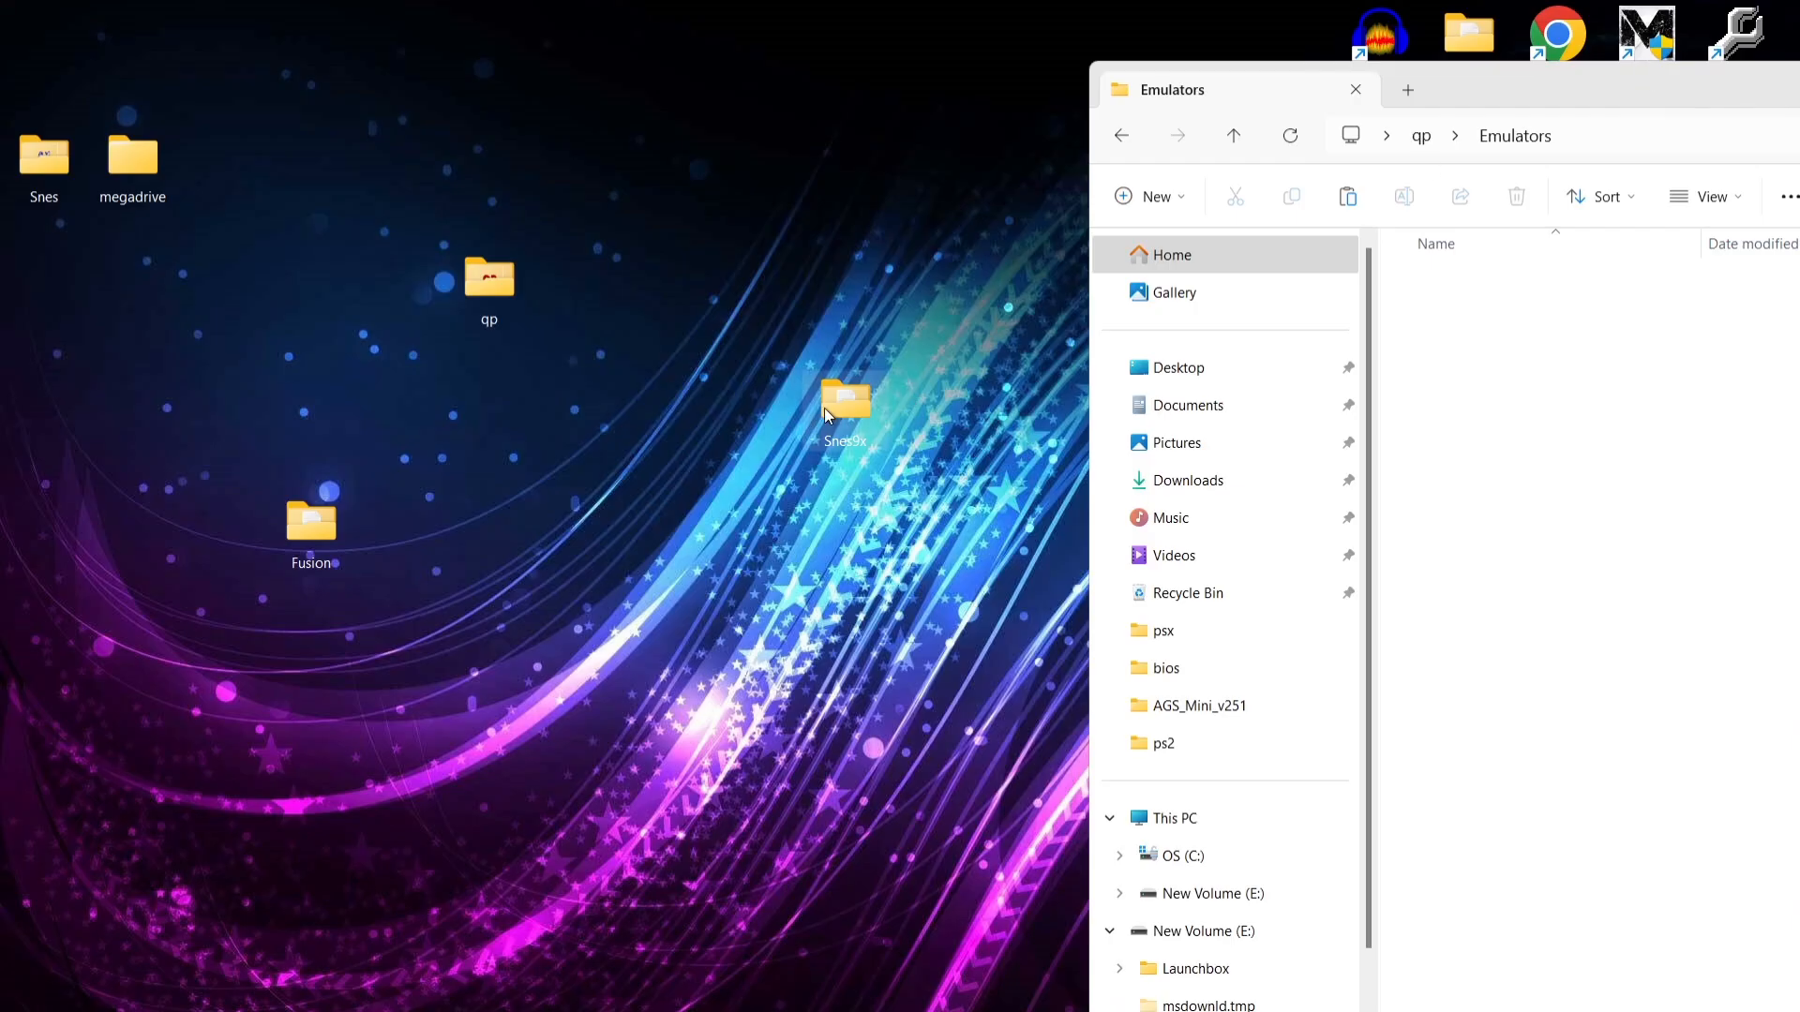
{"action": "left_click_drag", "start_coordinate": [824, 408], "coordinate": [1533, 368]}
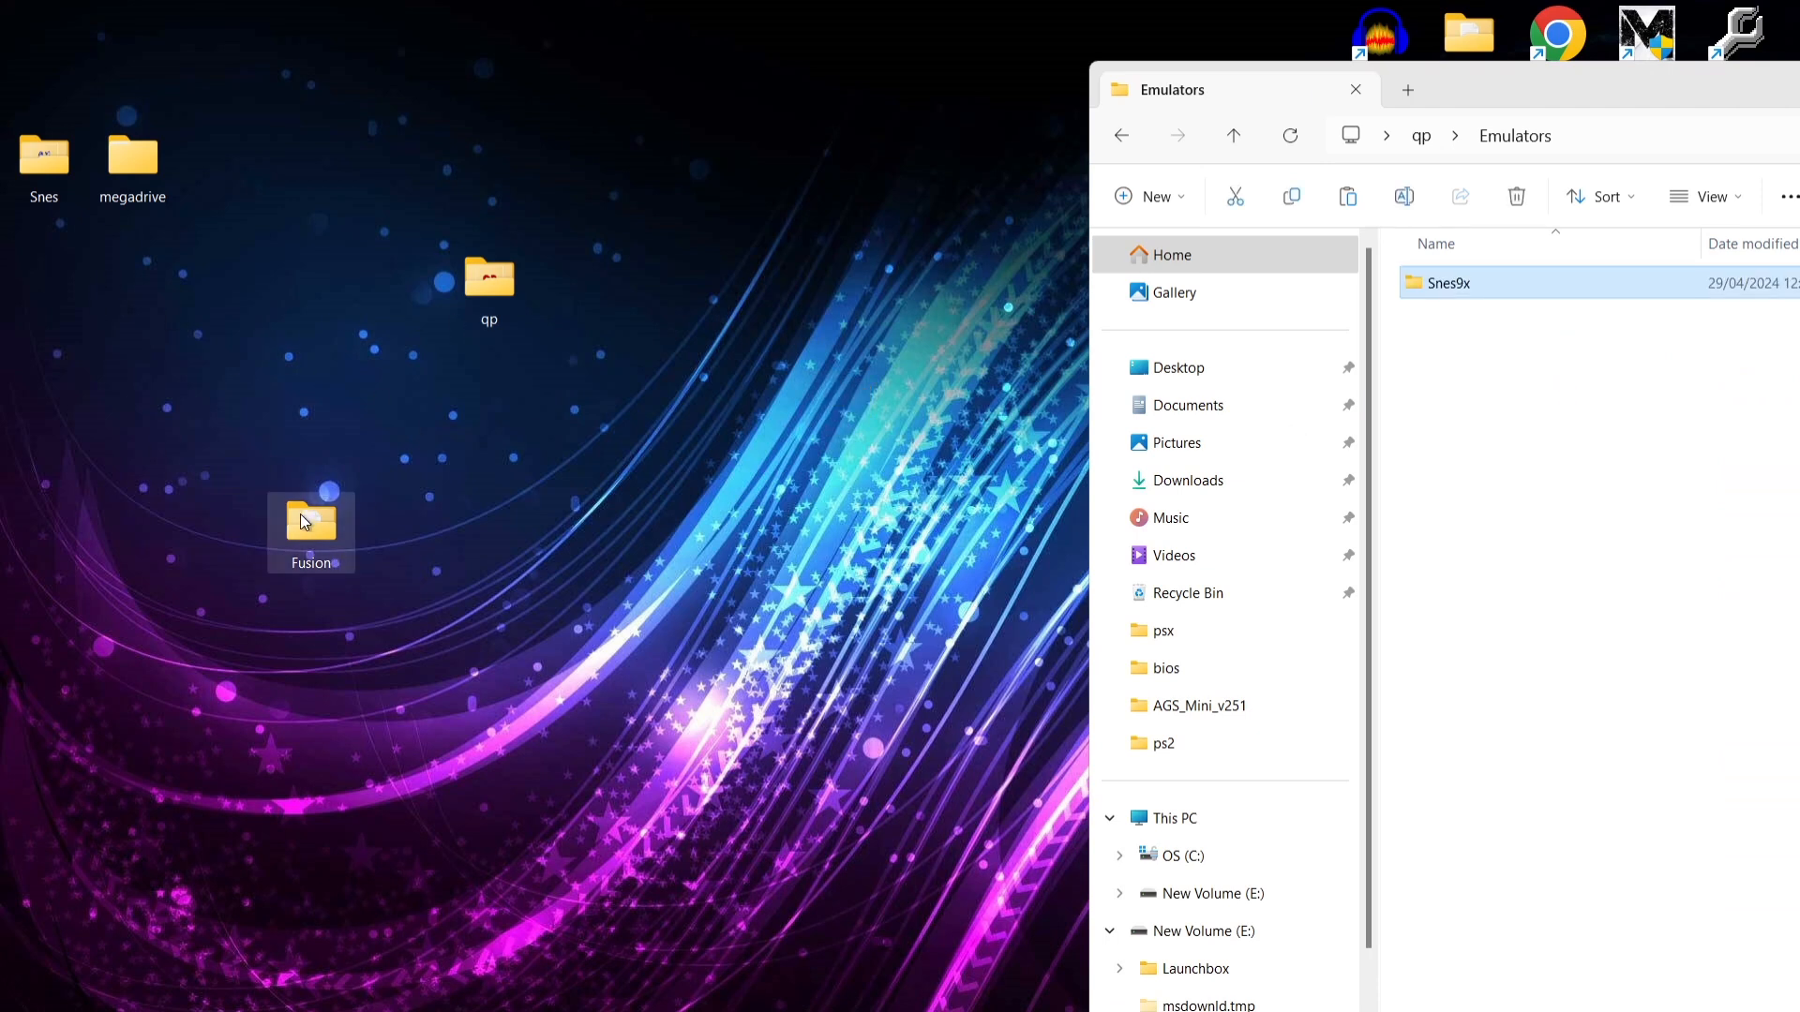
{"action": "left_click_drag", "start_coordinate": [298, 516], "coordinate": [1559, 498]}
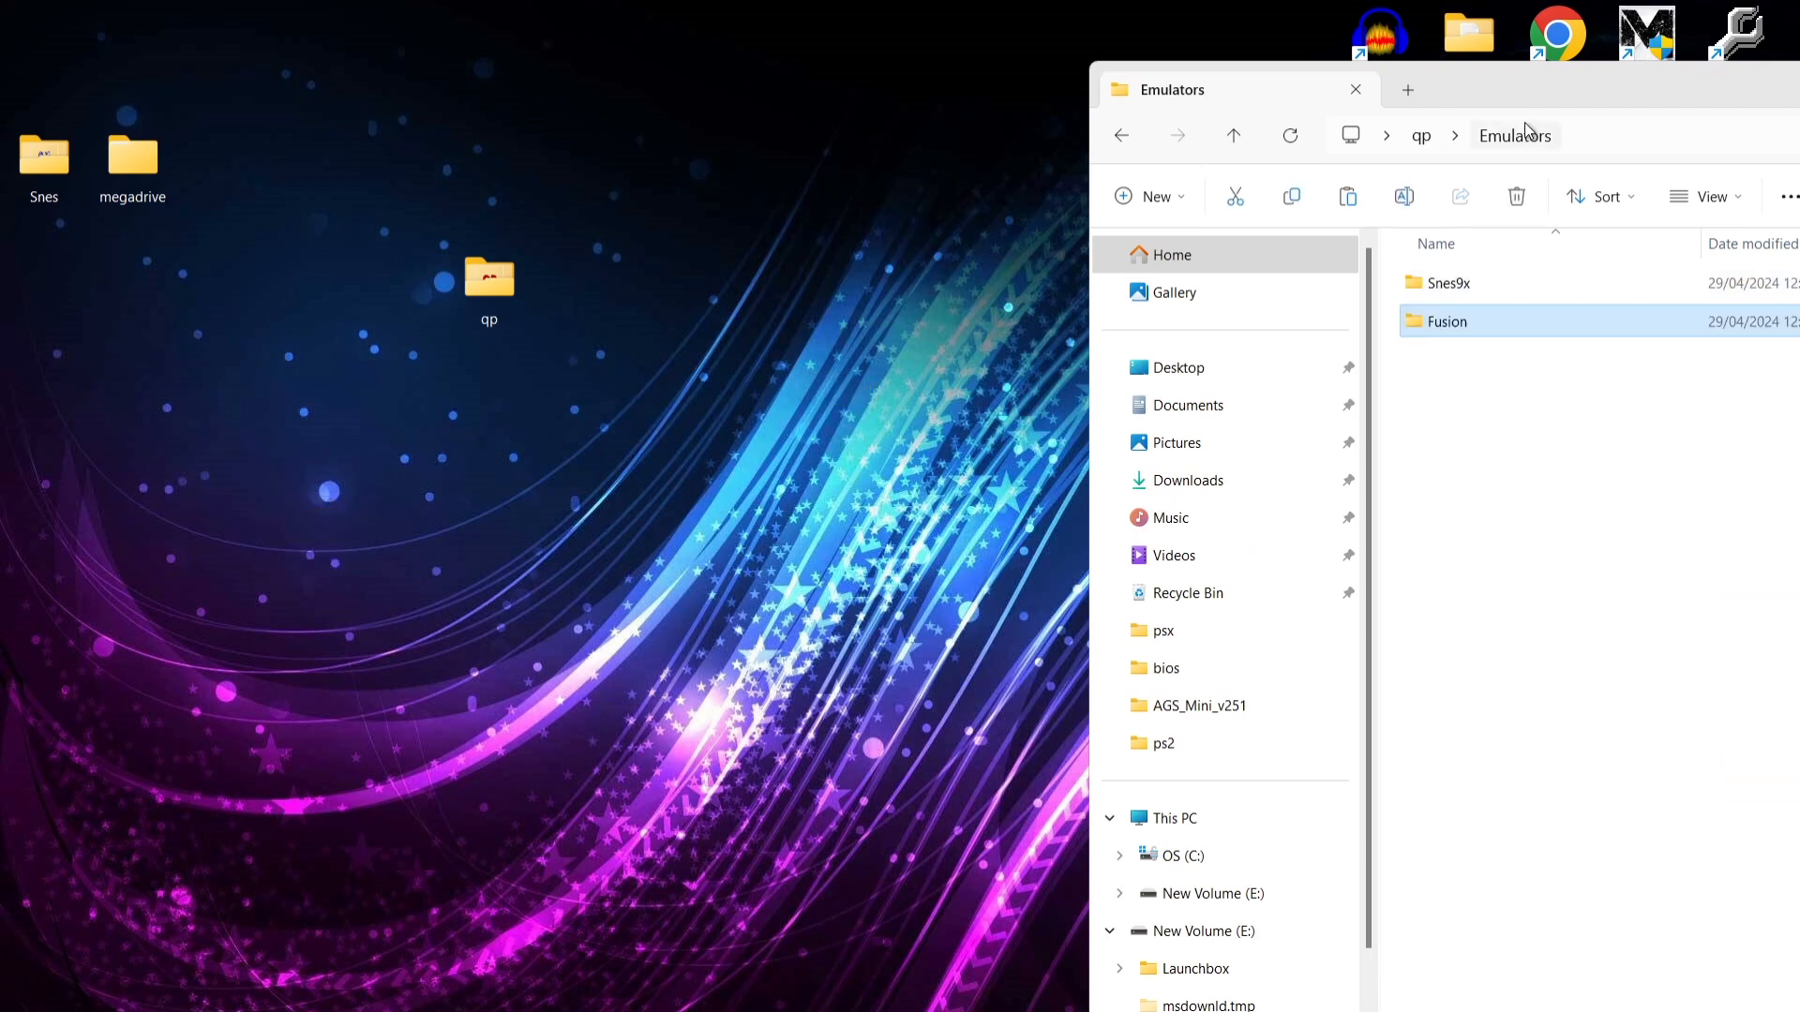
Go back to the qp folder and create a subfolder named Roms in it.
{"action": "left_click_drag", "start_coordinate": [1525, 83], "coordinate": [1044, 54]}
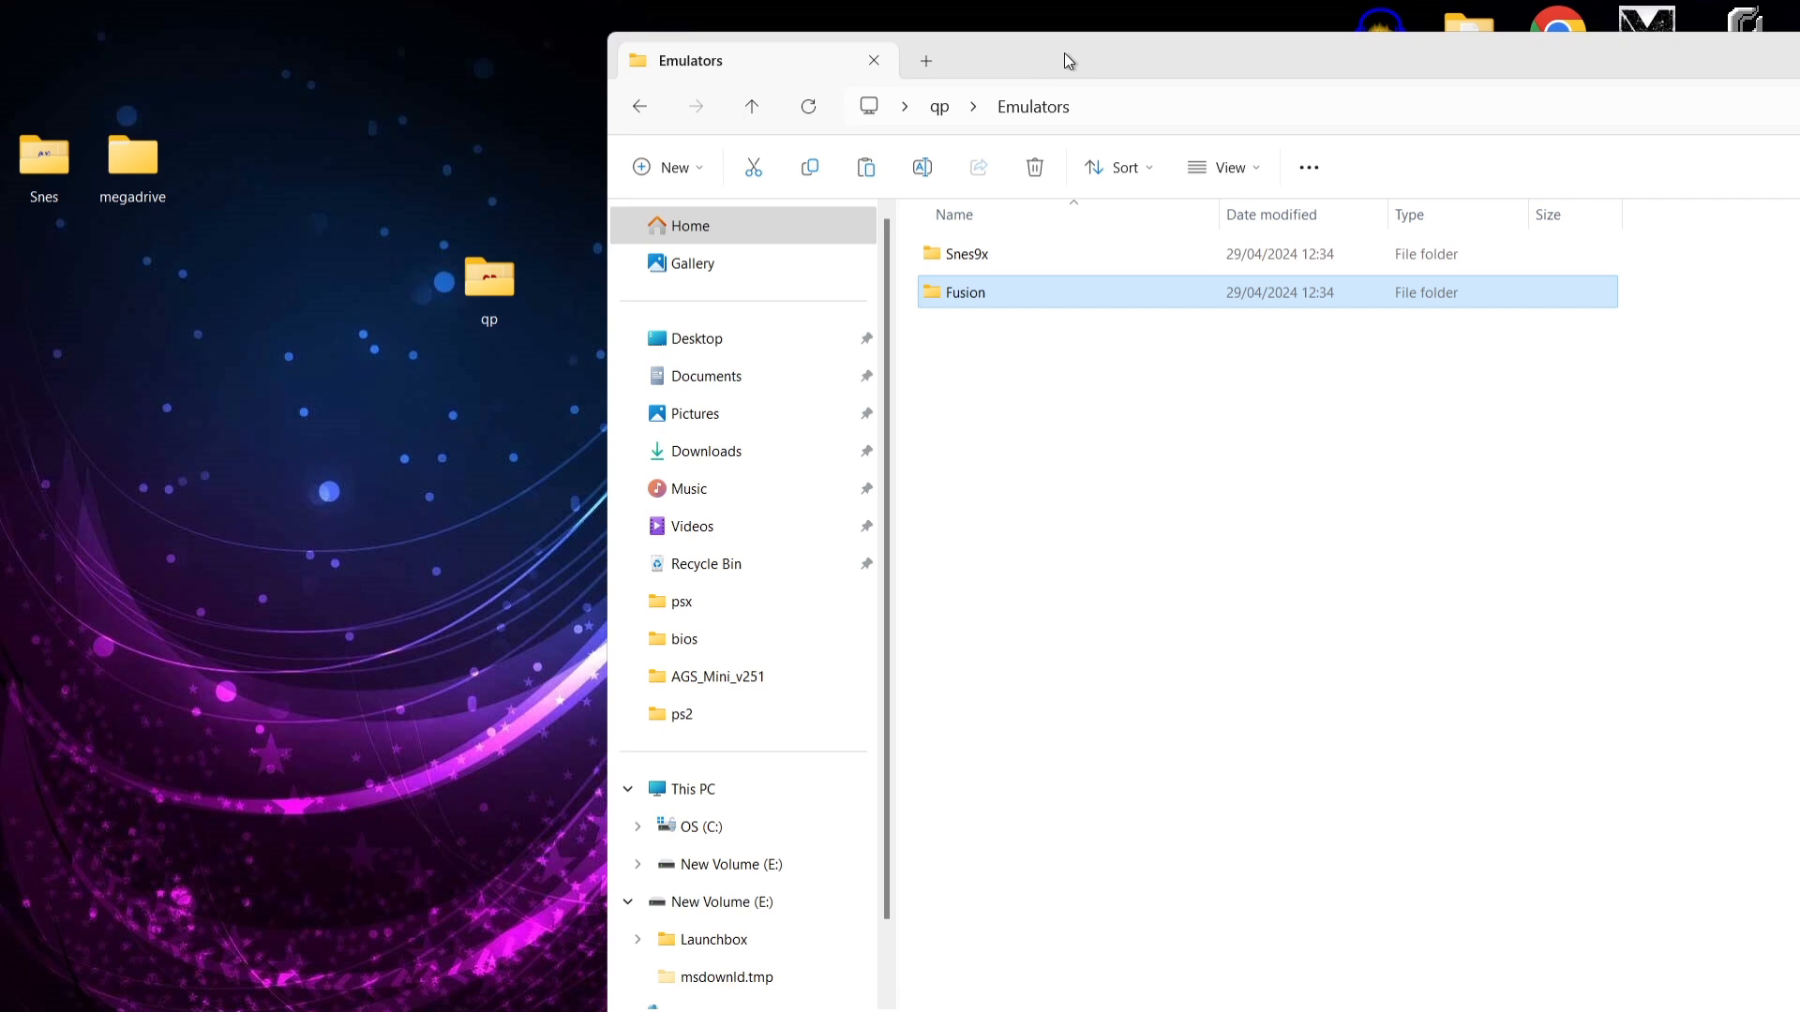
{"action": "left_click_drag", "start_coordinate": [1065, 57], "coordinate": [615, 60]}
{"action": "left_click", "coordinate": [175, 109]}
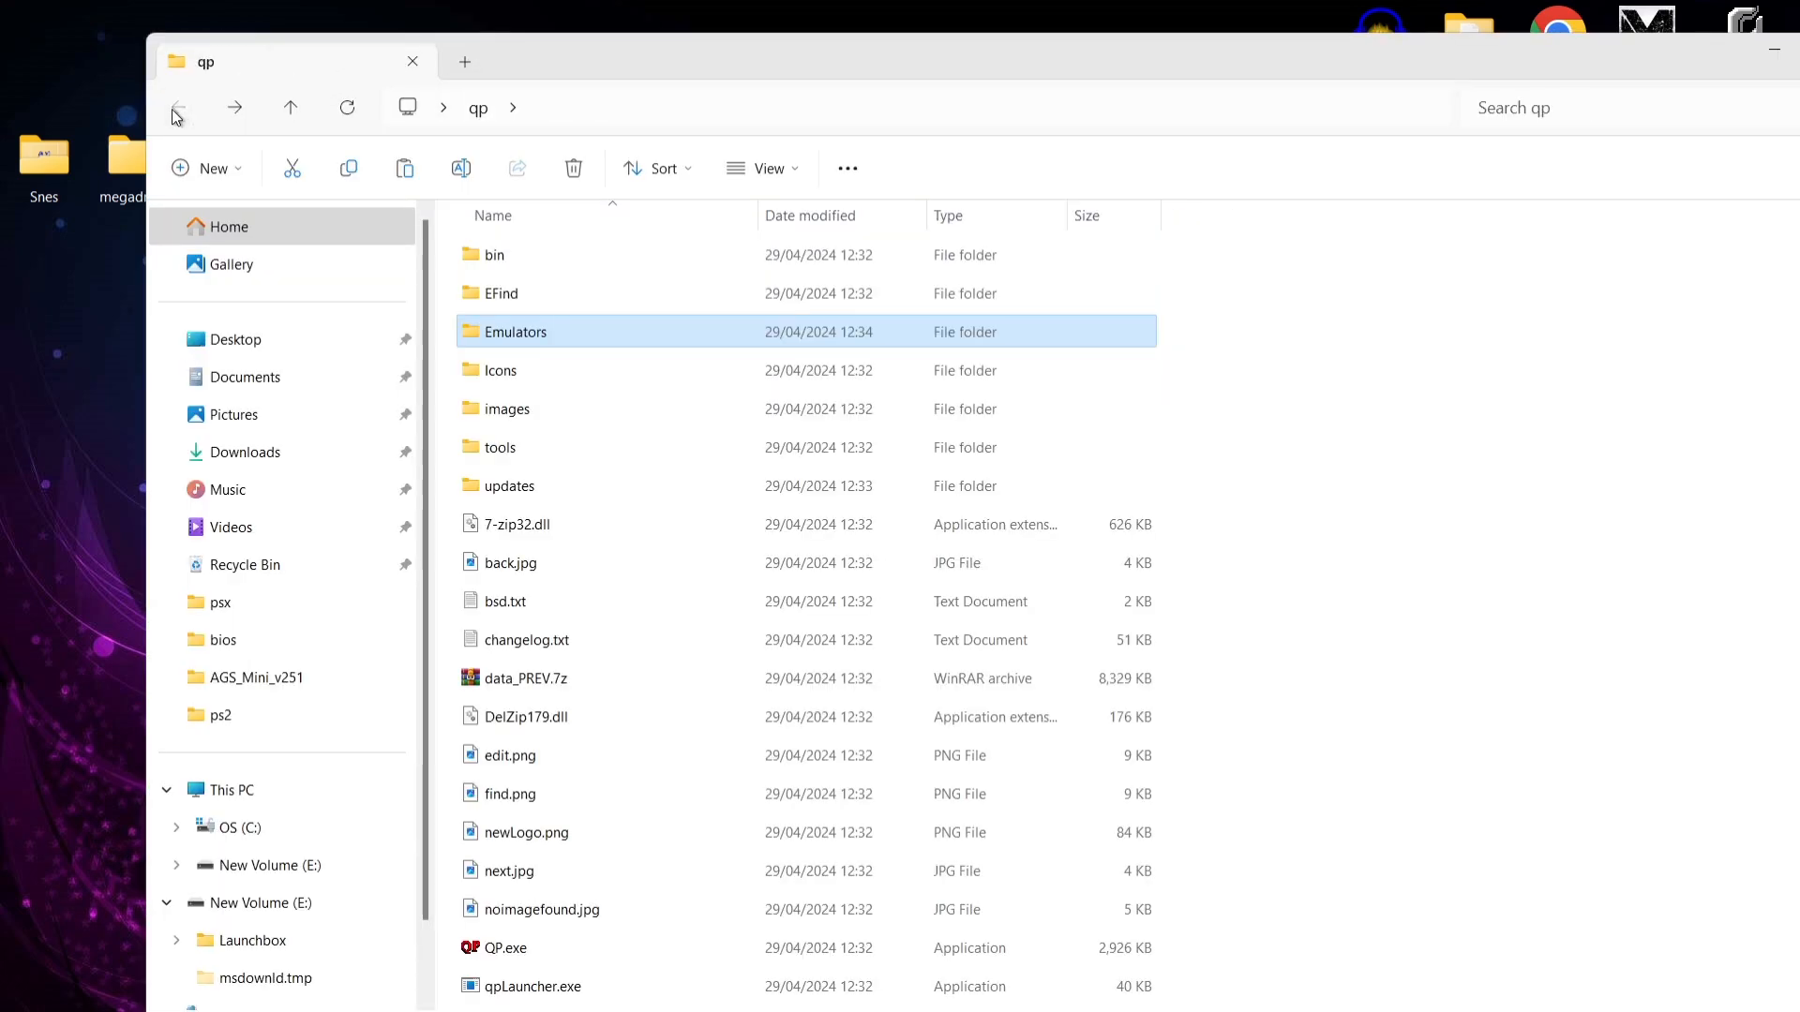
{"action": "left_click_drag", "start_coordinate": [806, 45], "coordinate": [1060, 45]}
{"action": "left_click", "coordinate": [1653, 480]}
{"action": "right_click", "coordinate": [1653, 480]}
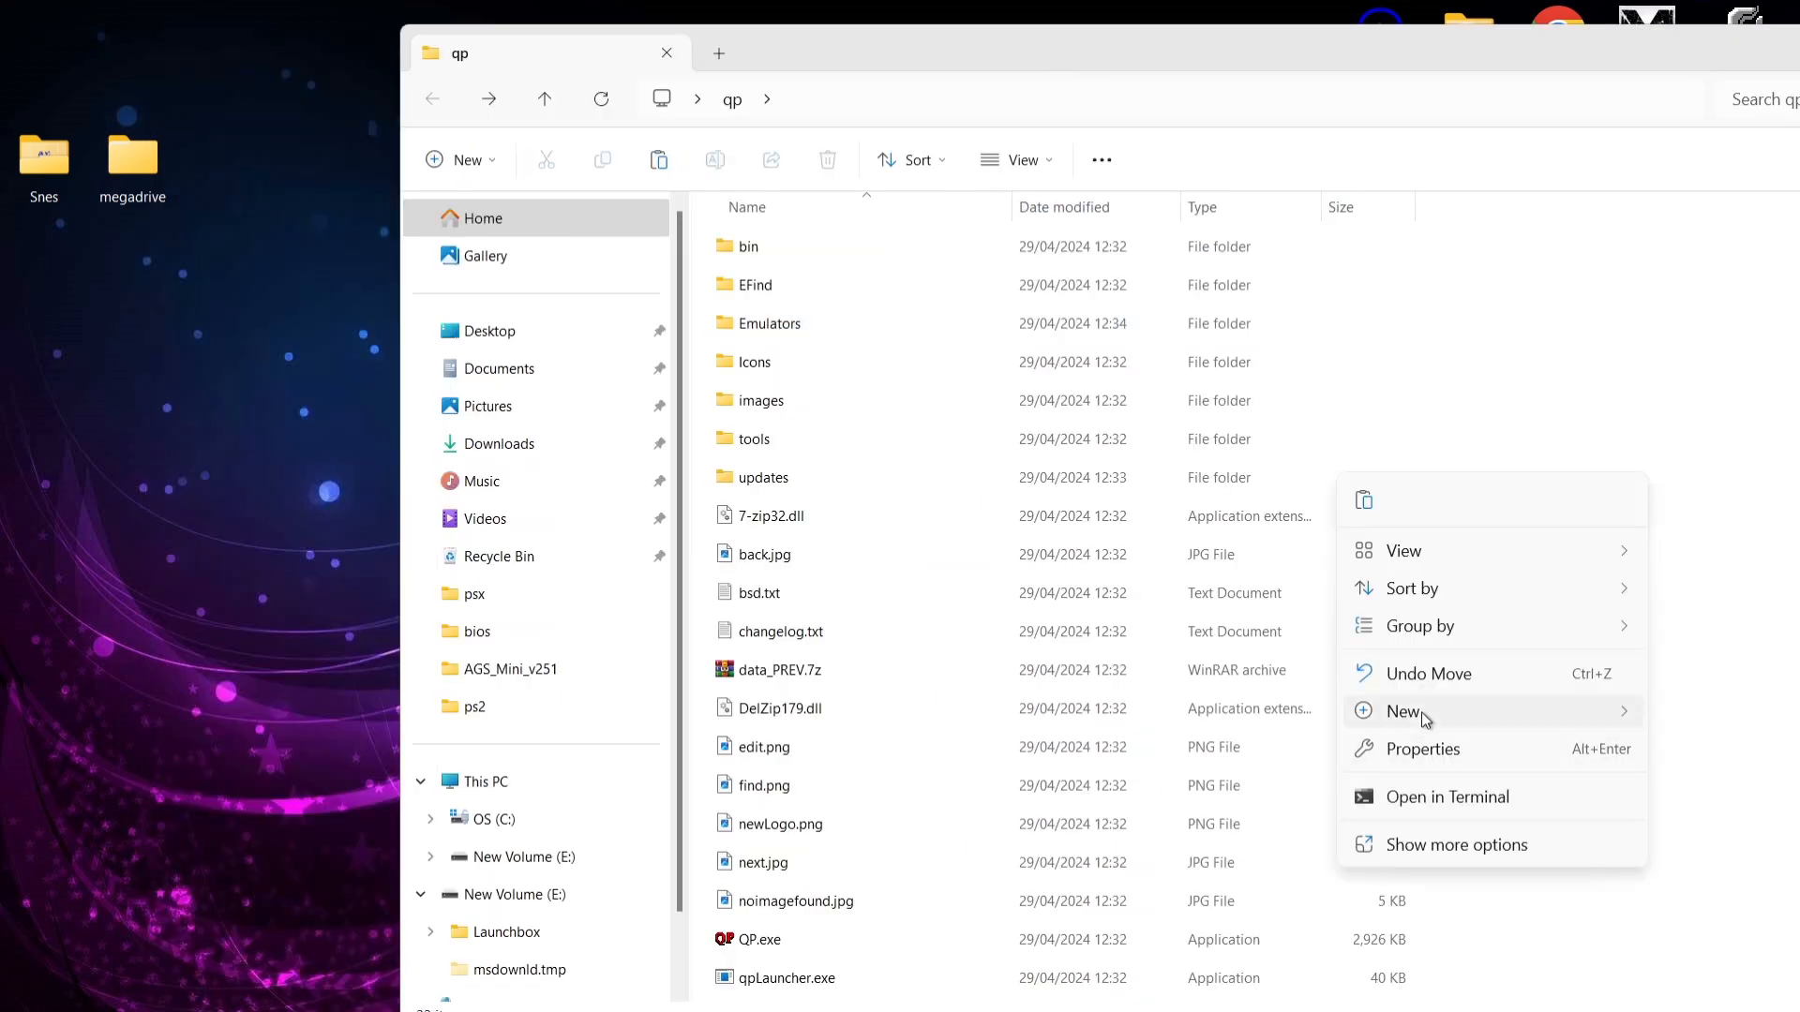
{"action": "mouse_move", "coordinate": [1350, 708]}
{"action": "left_click", "coordinate": [1213, 717]}
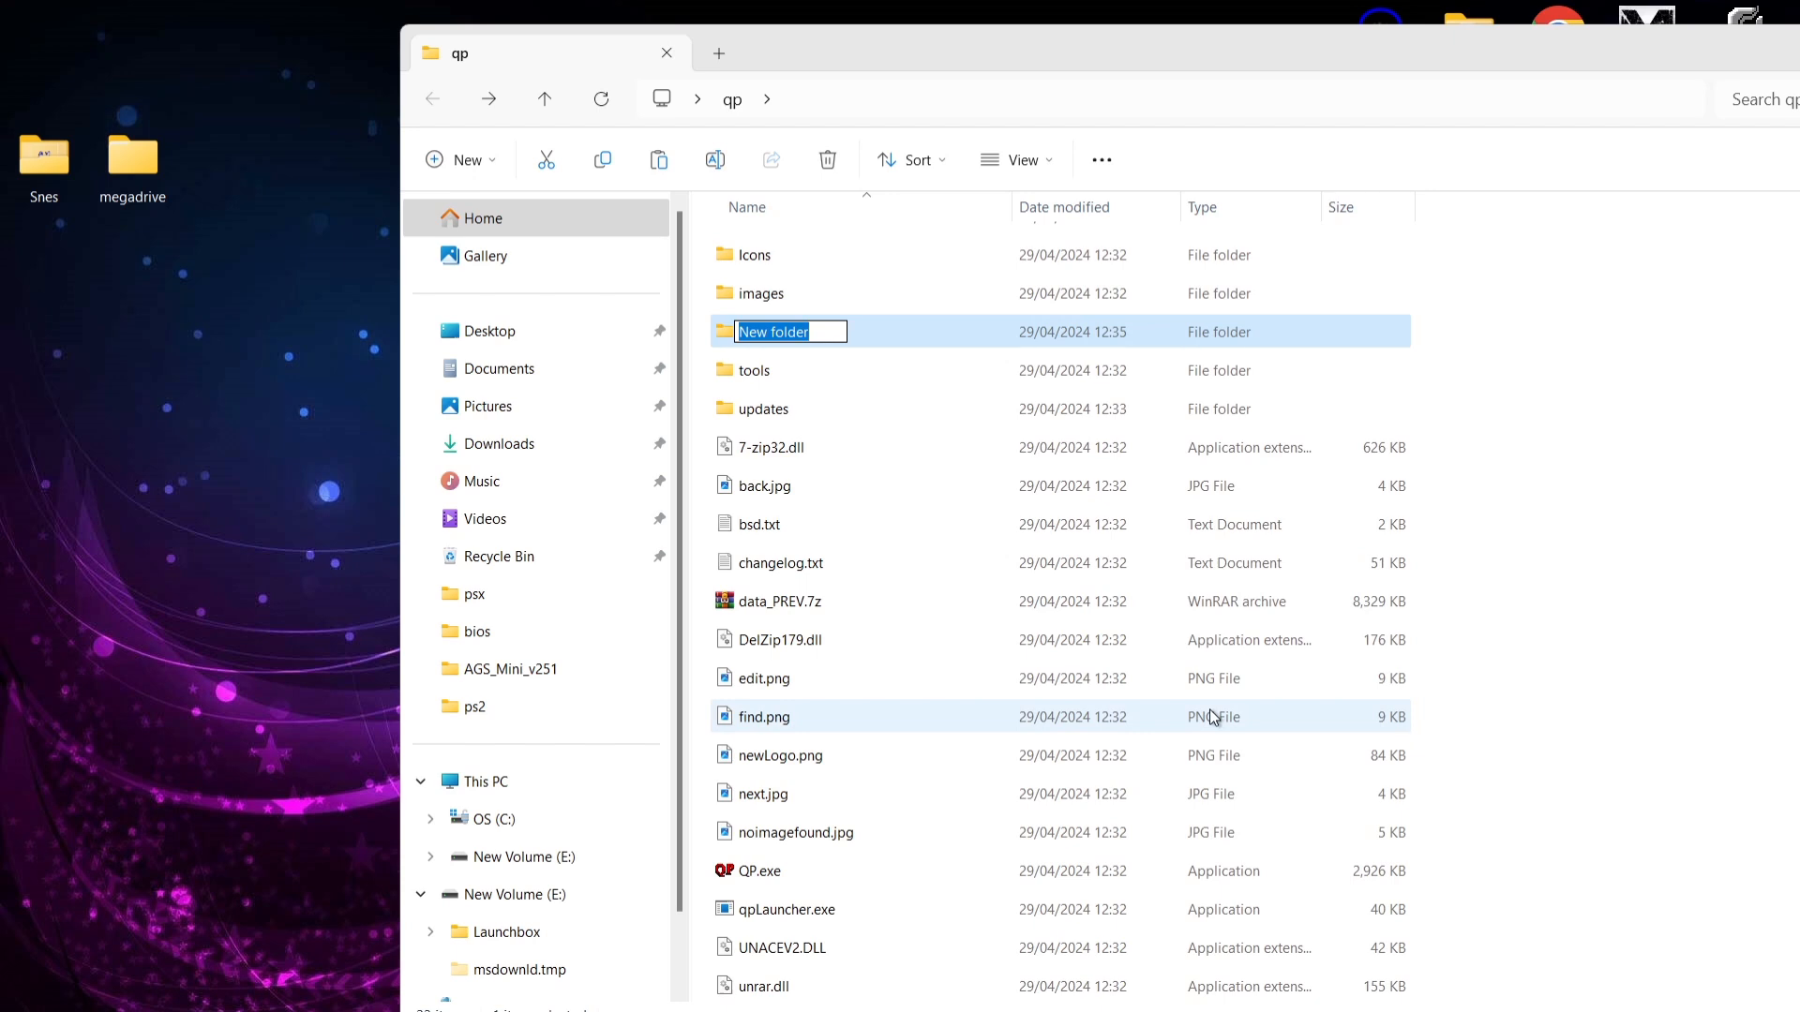
{"action": "type", "text": "Roms"}
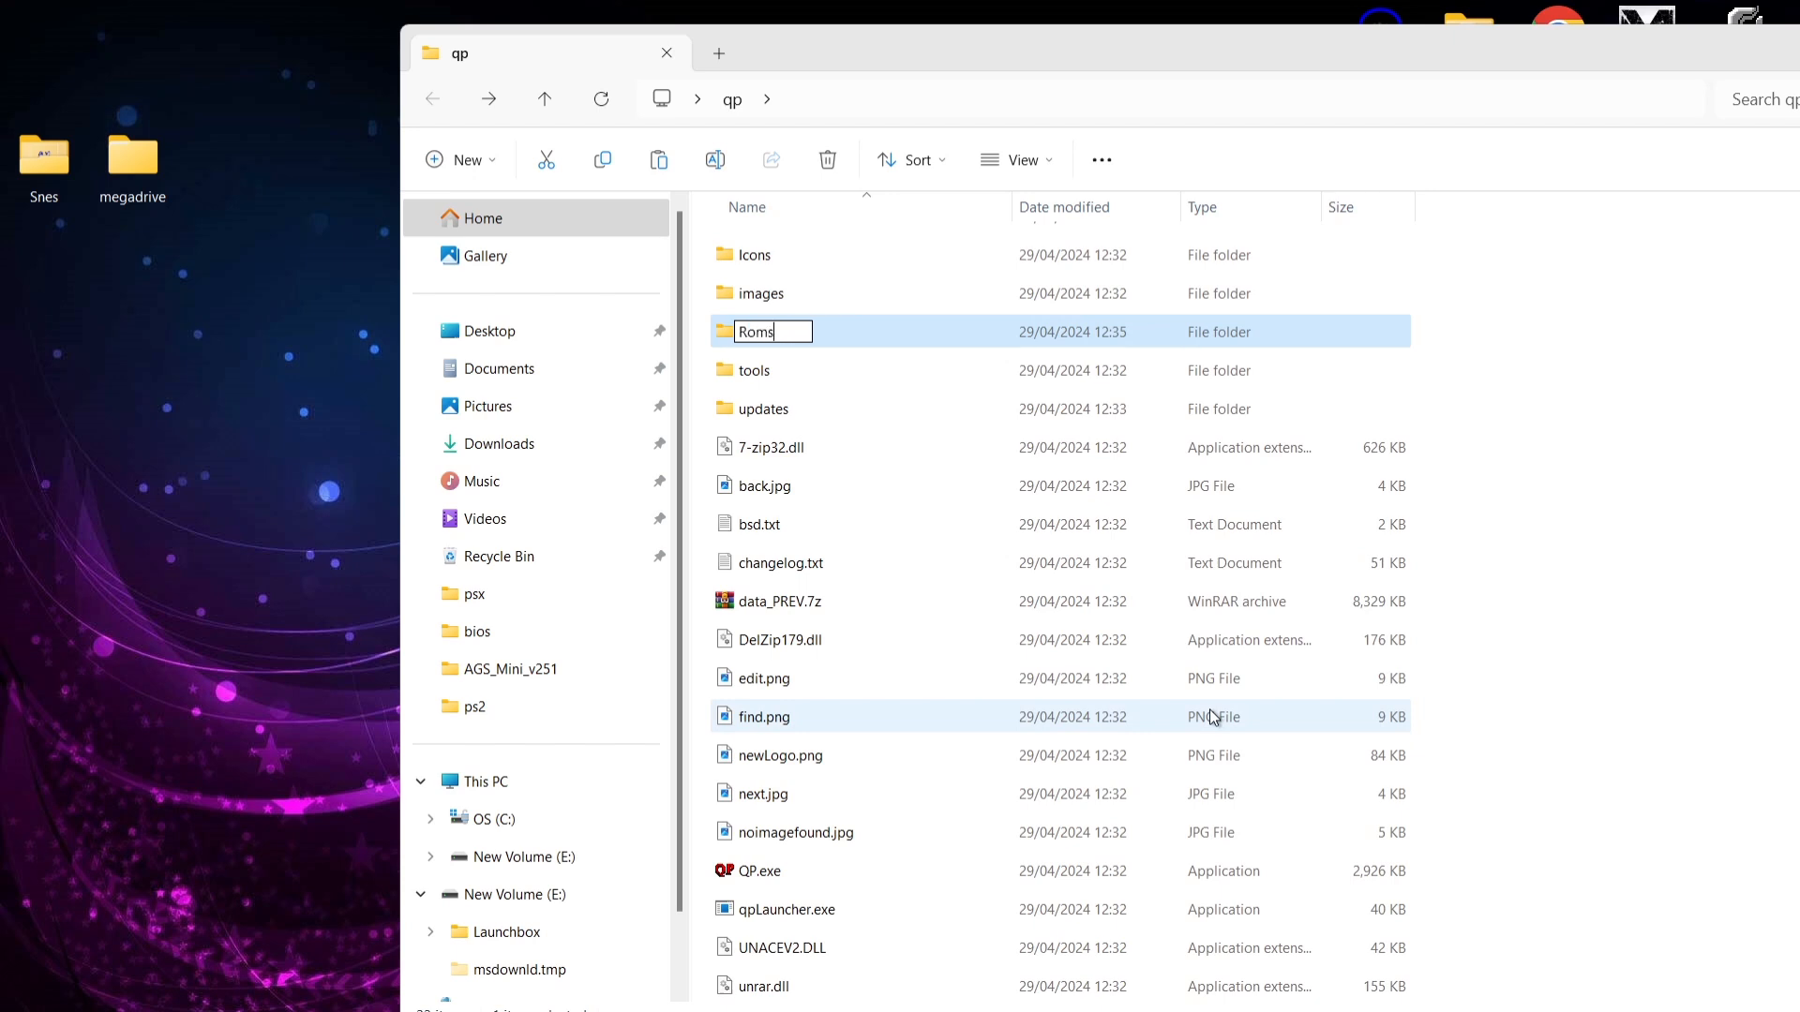
{"action": "key", "text": "Return"}
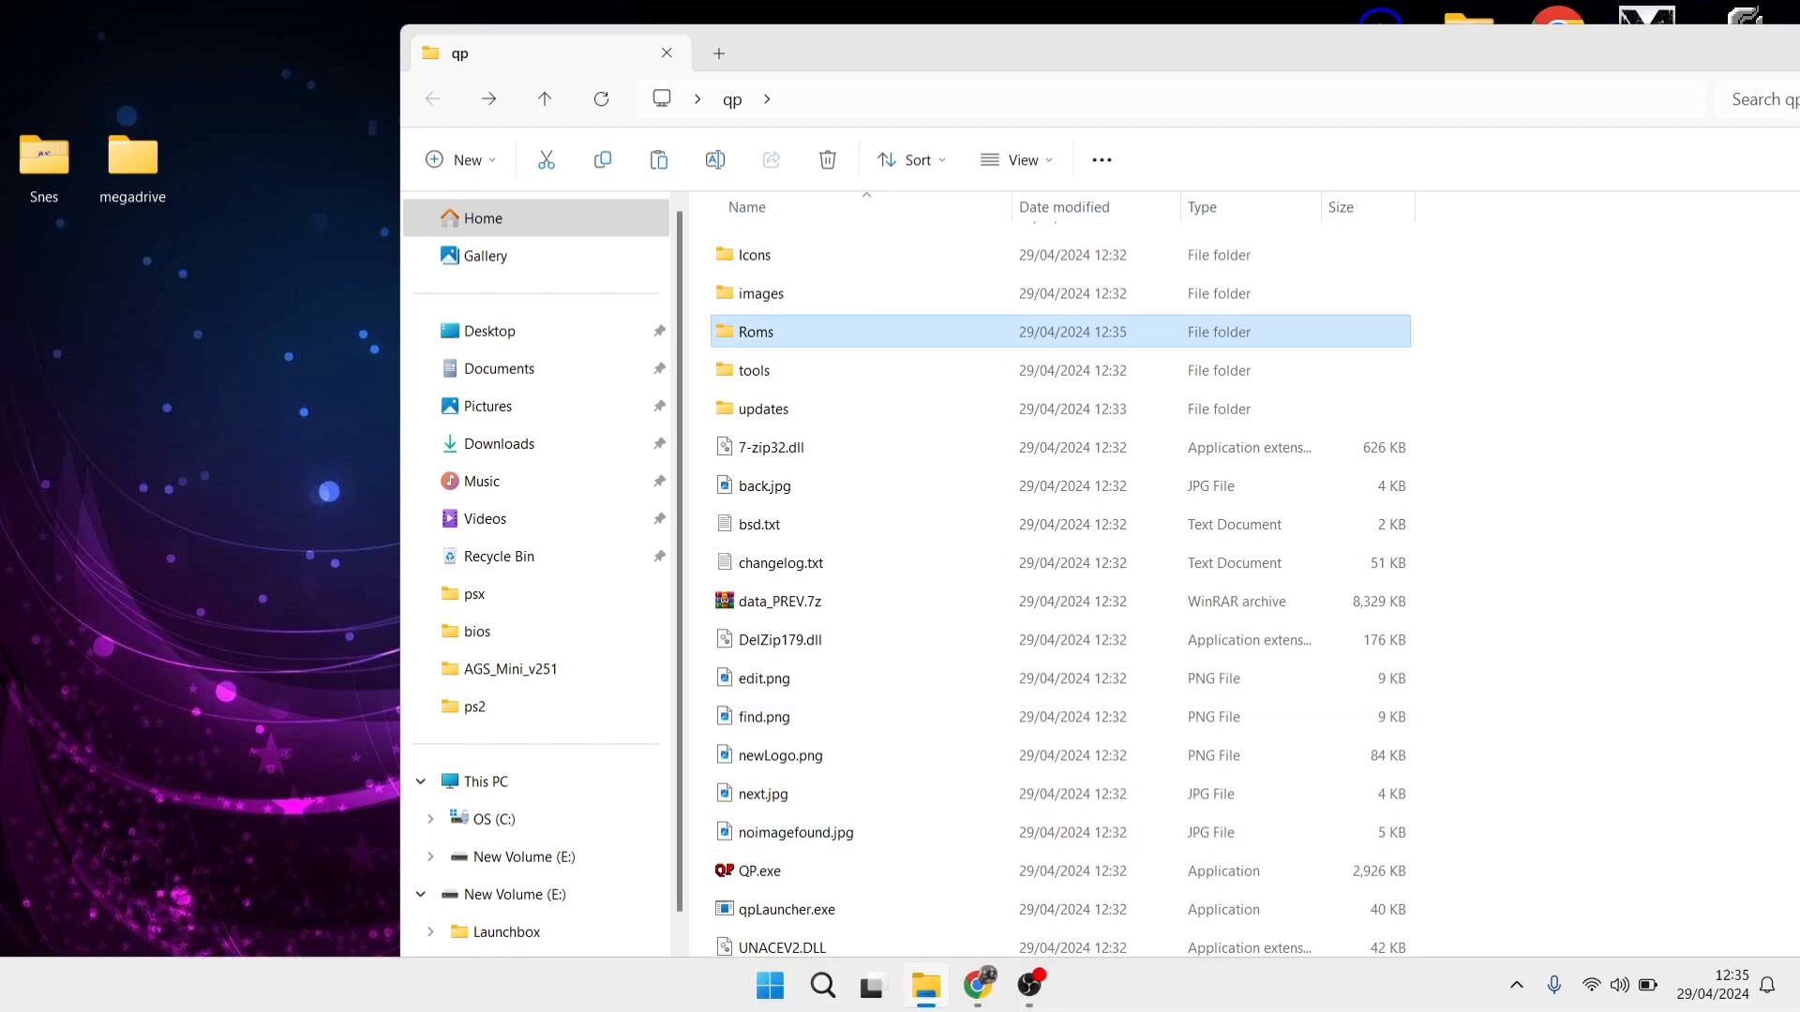
Open the Roms folder, check the contents of the desktop Snes and megadrive folders, and move both into Roms.
{"action": "double_click", "coordinate": [814, 334]}
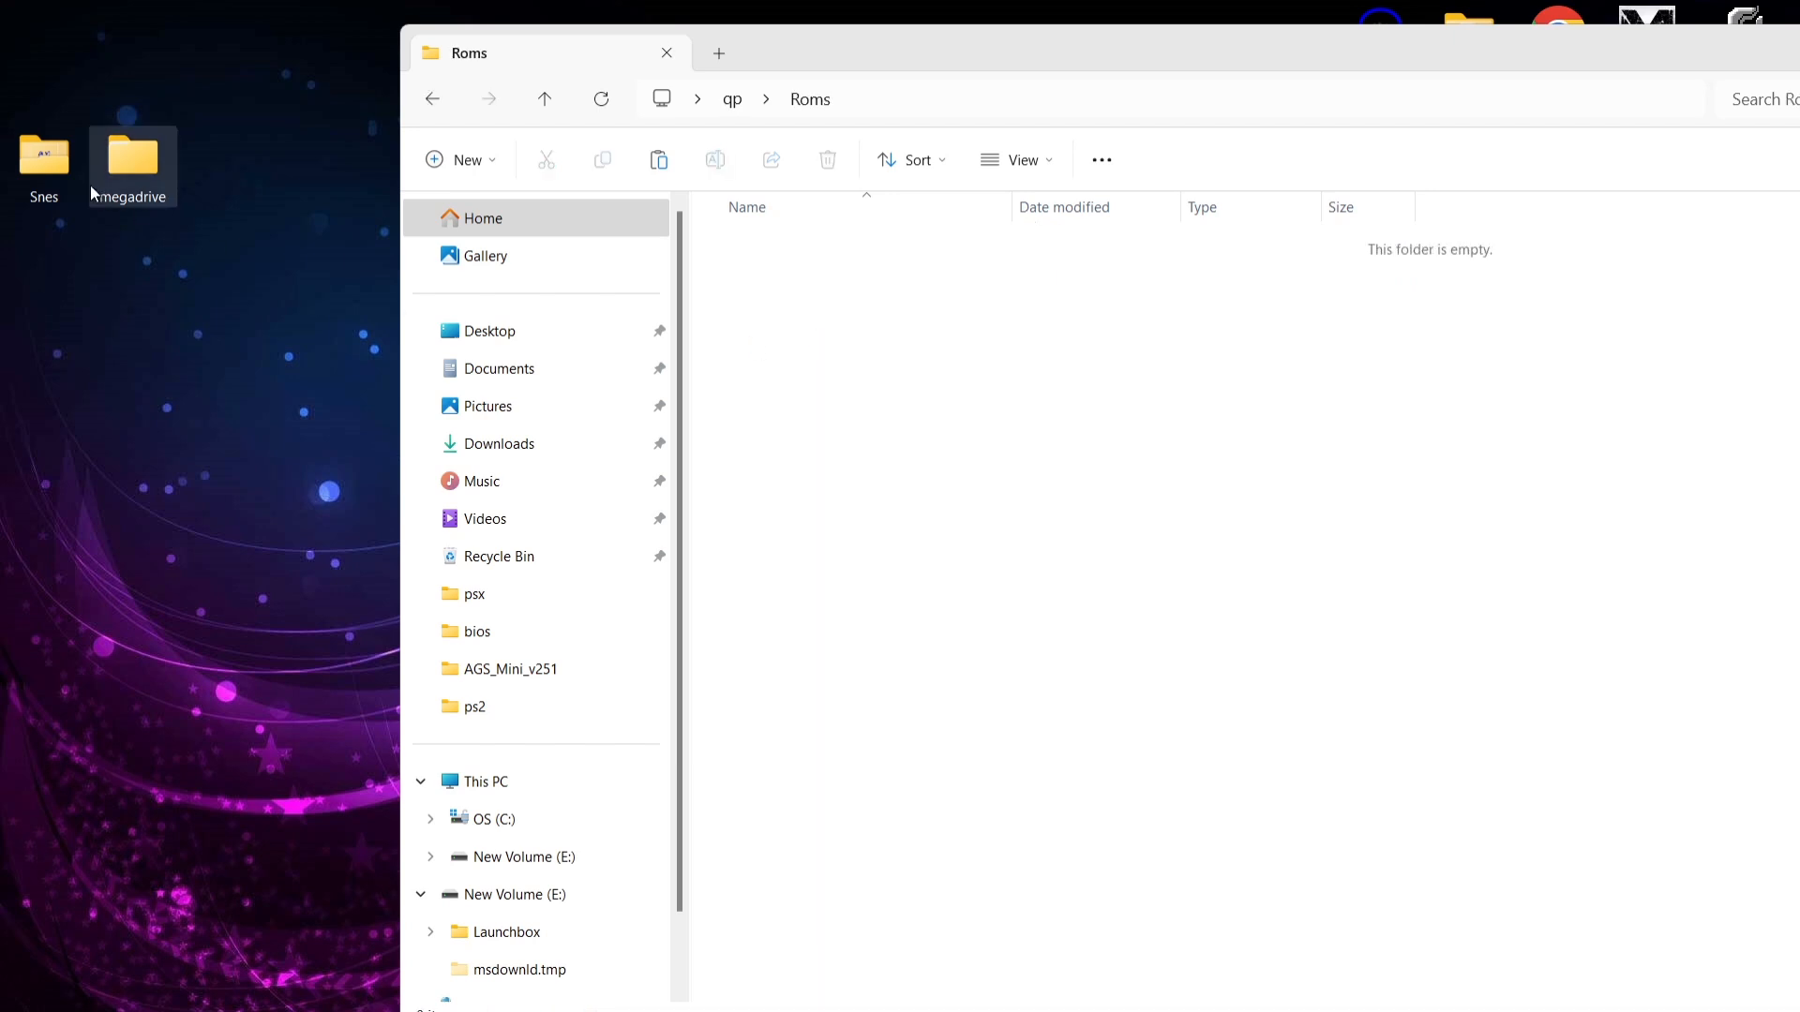
{"action": "double_click", "coordinate": [37, 160]}
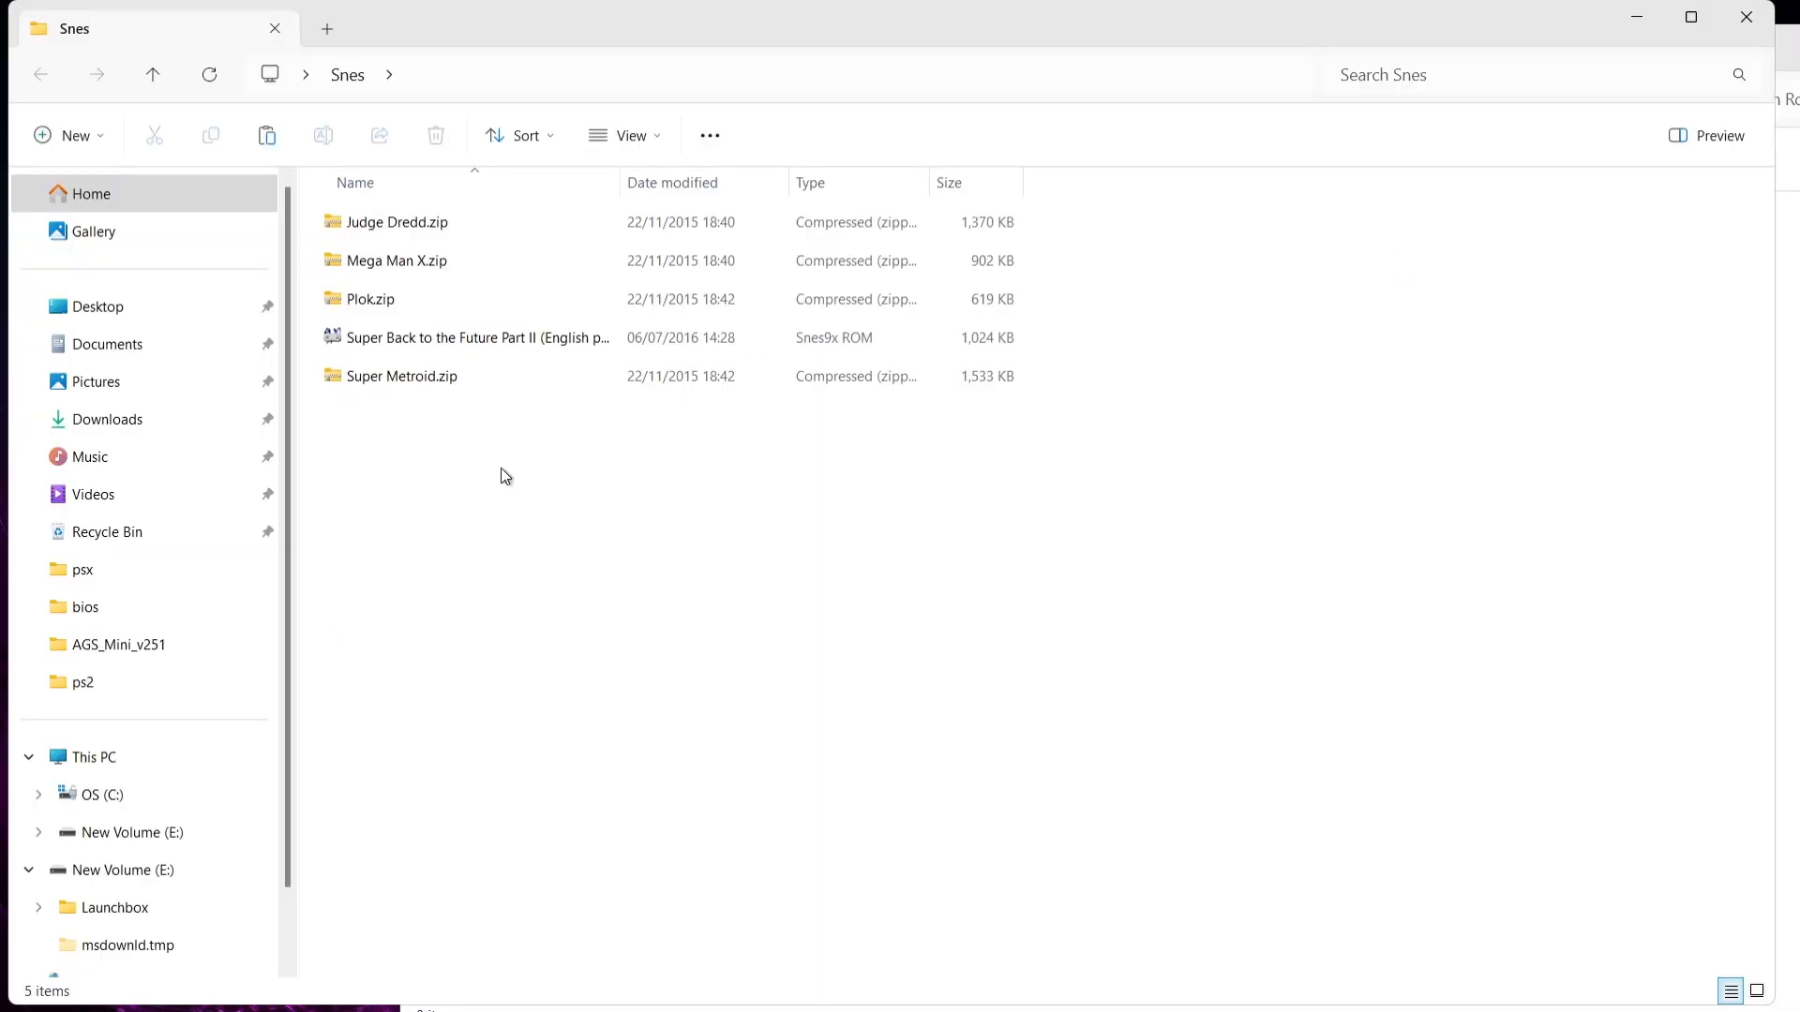
{"action": "left_click", "coordinate": [1747, 17]}
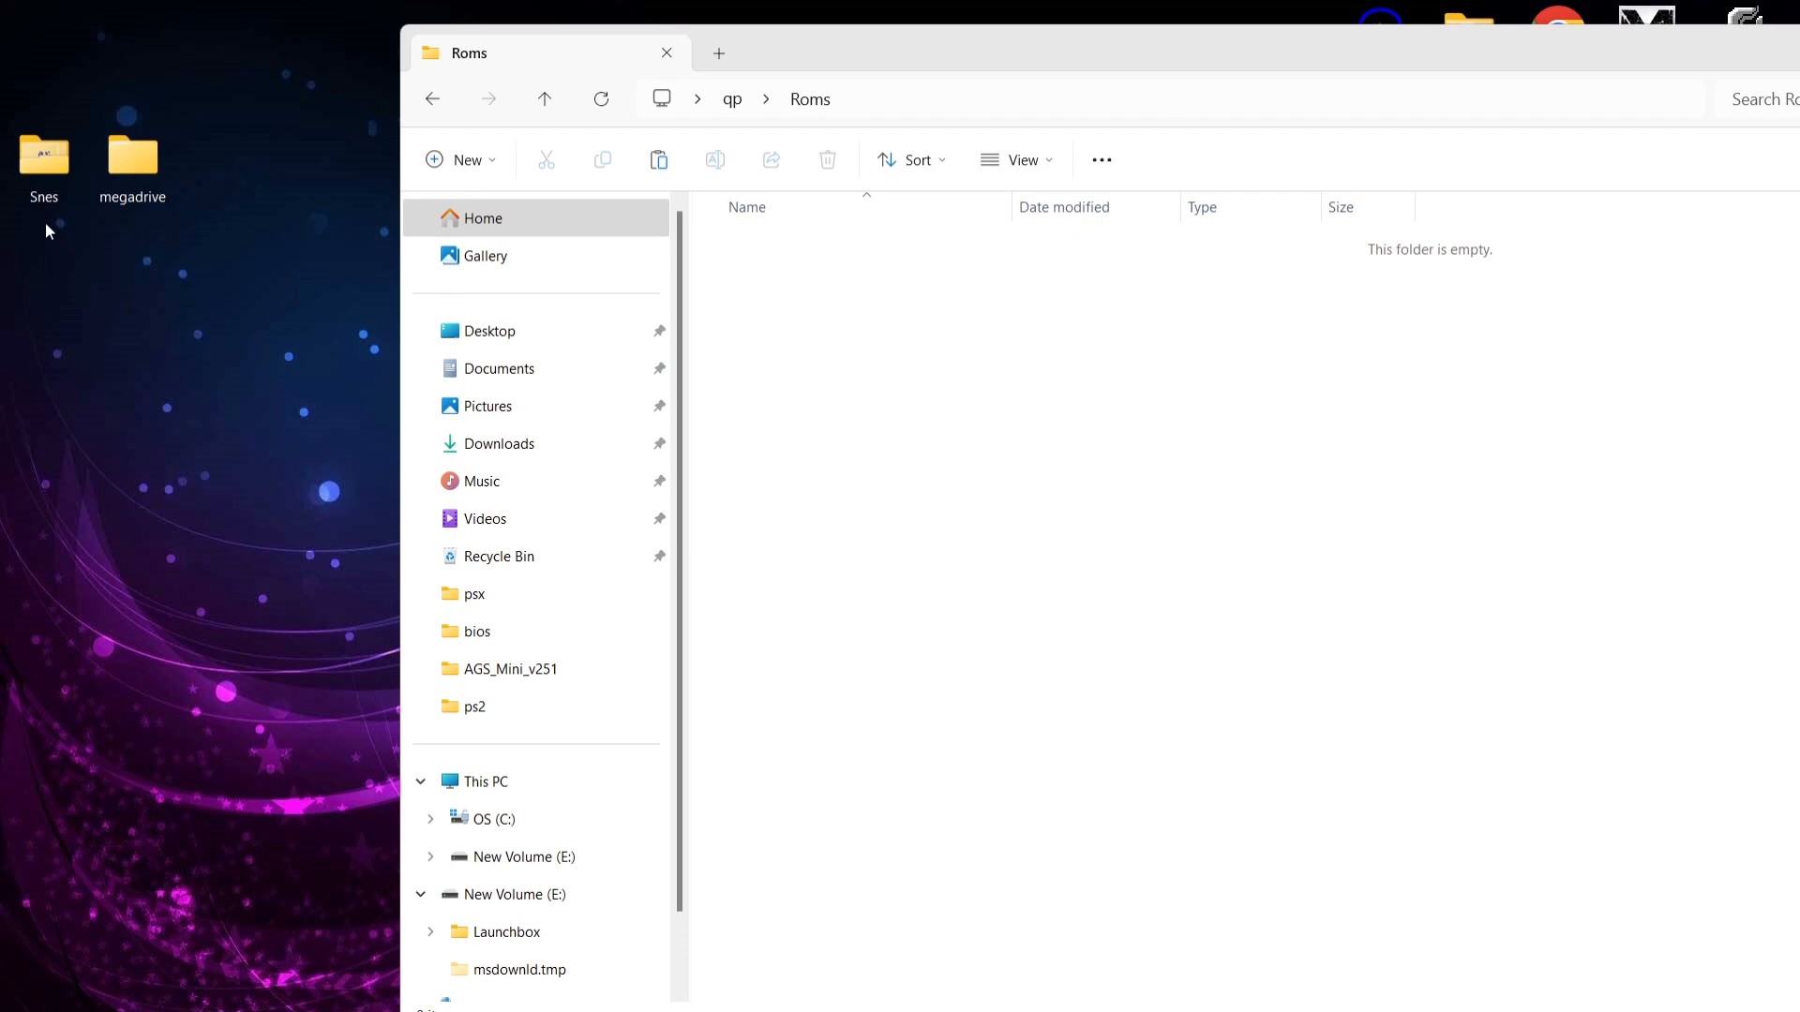
{"action": "double_click", "coordinate": [133, 157]}
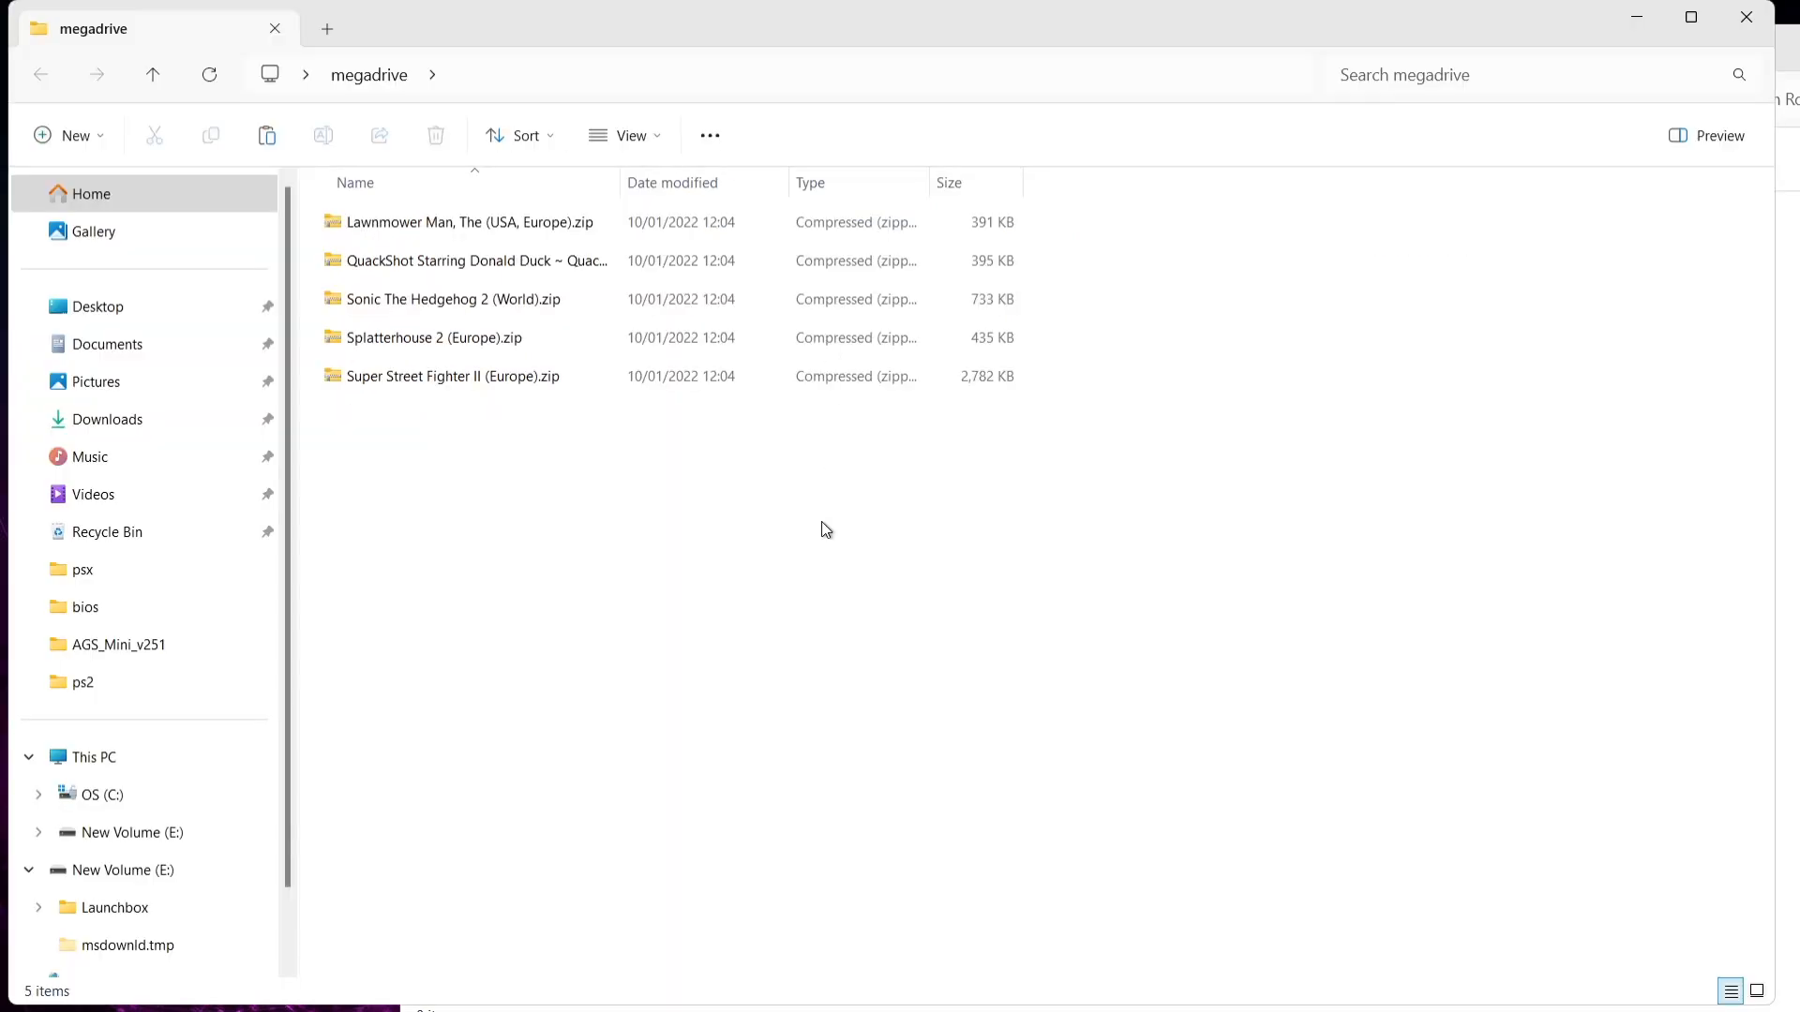
{"action": "left_click", "coordinate": [1746, 17]}
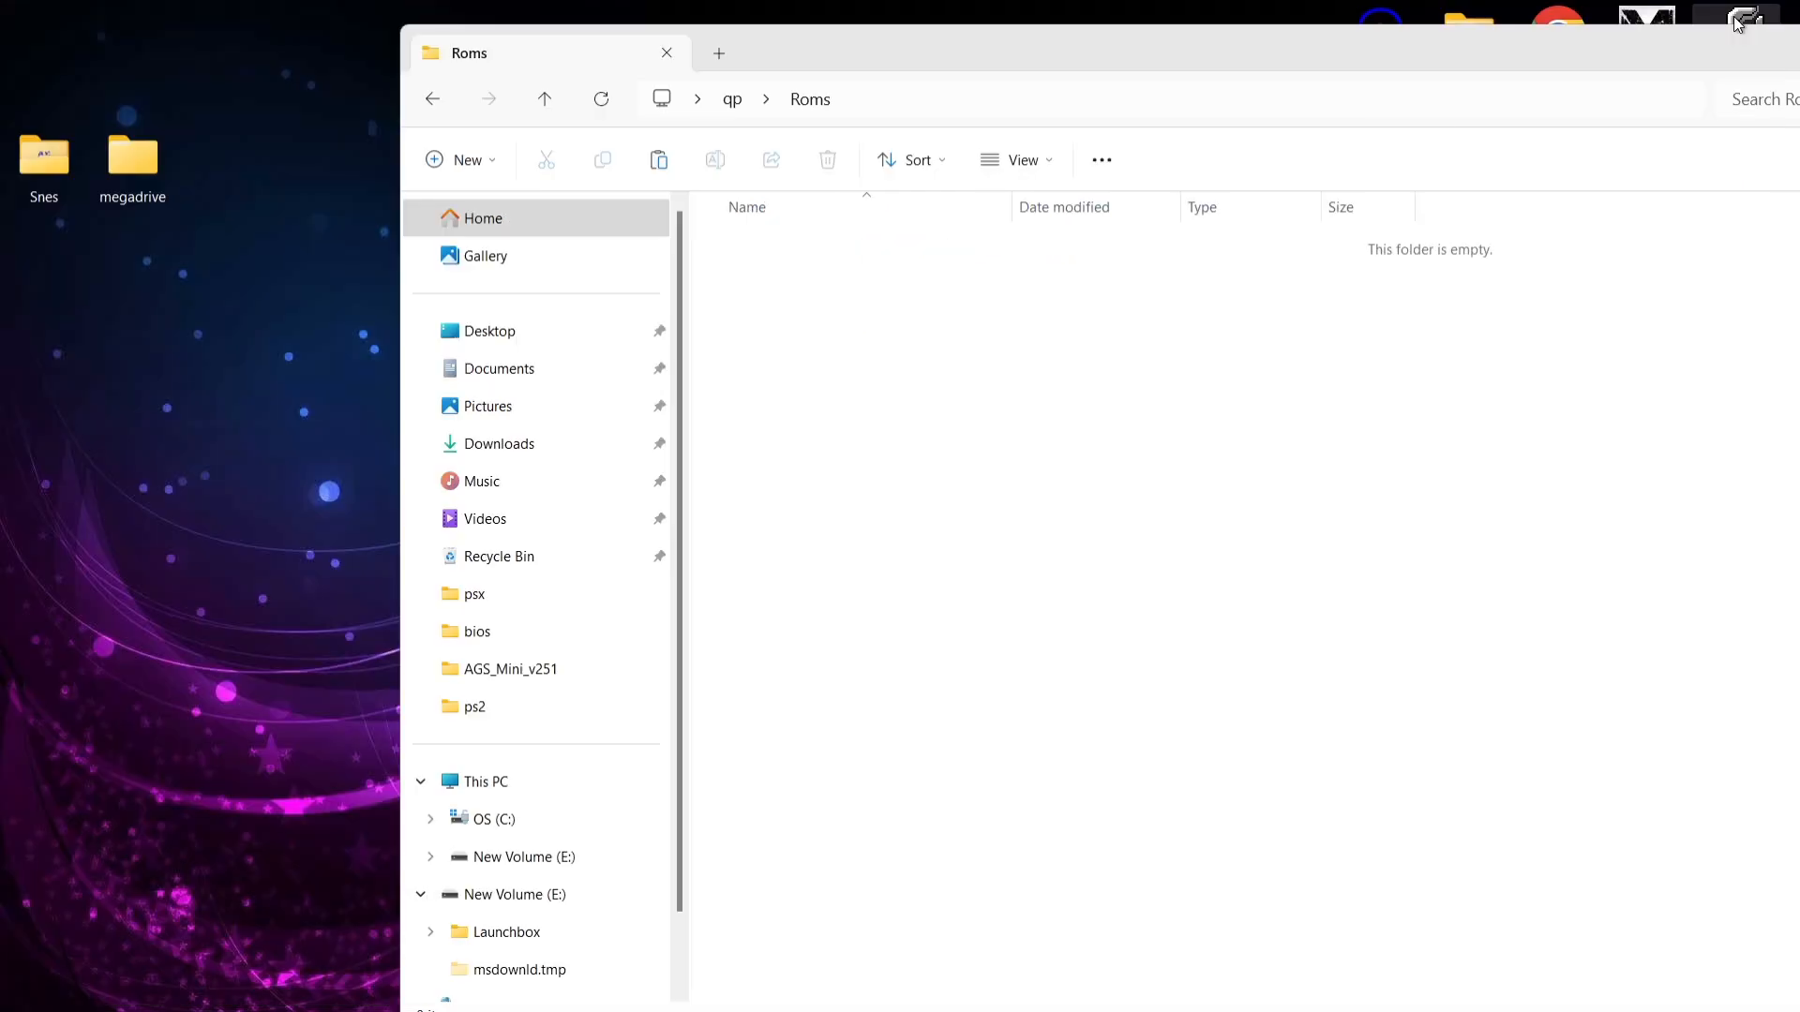
{"action": "left_click_drag", "start_coordinate": [241, 248], "coordinate": [20, 169]}
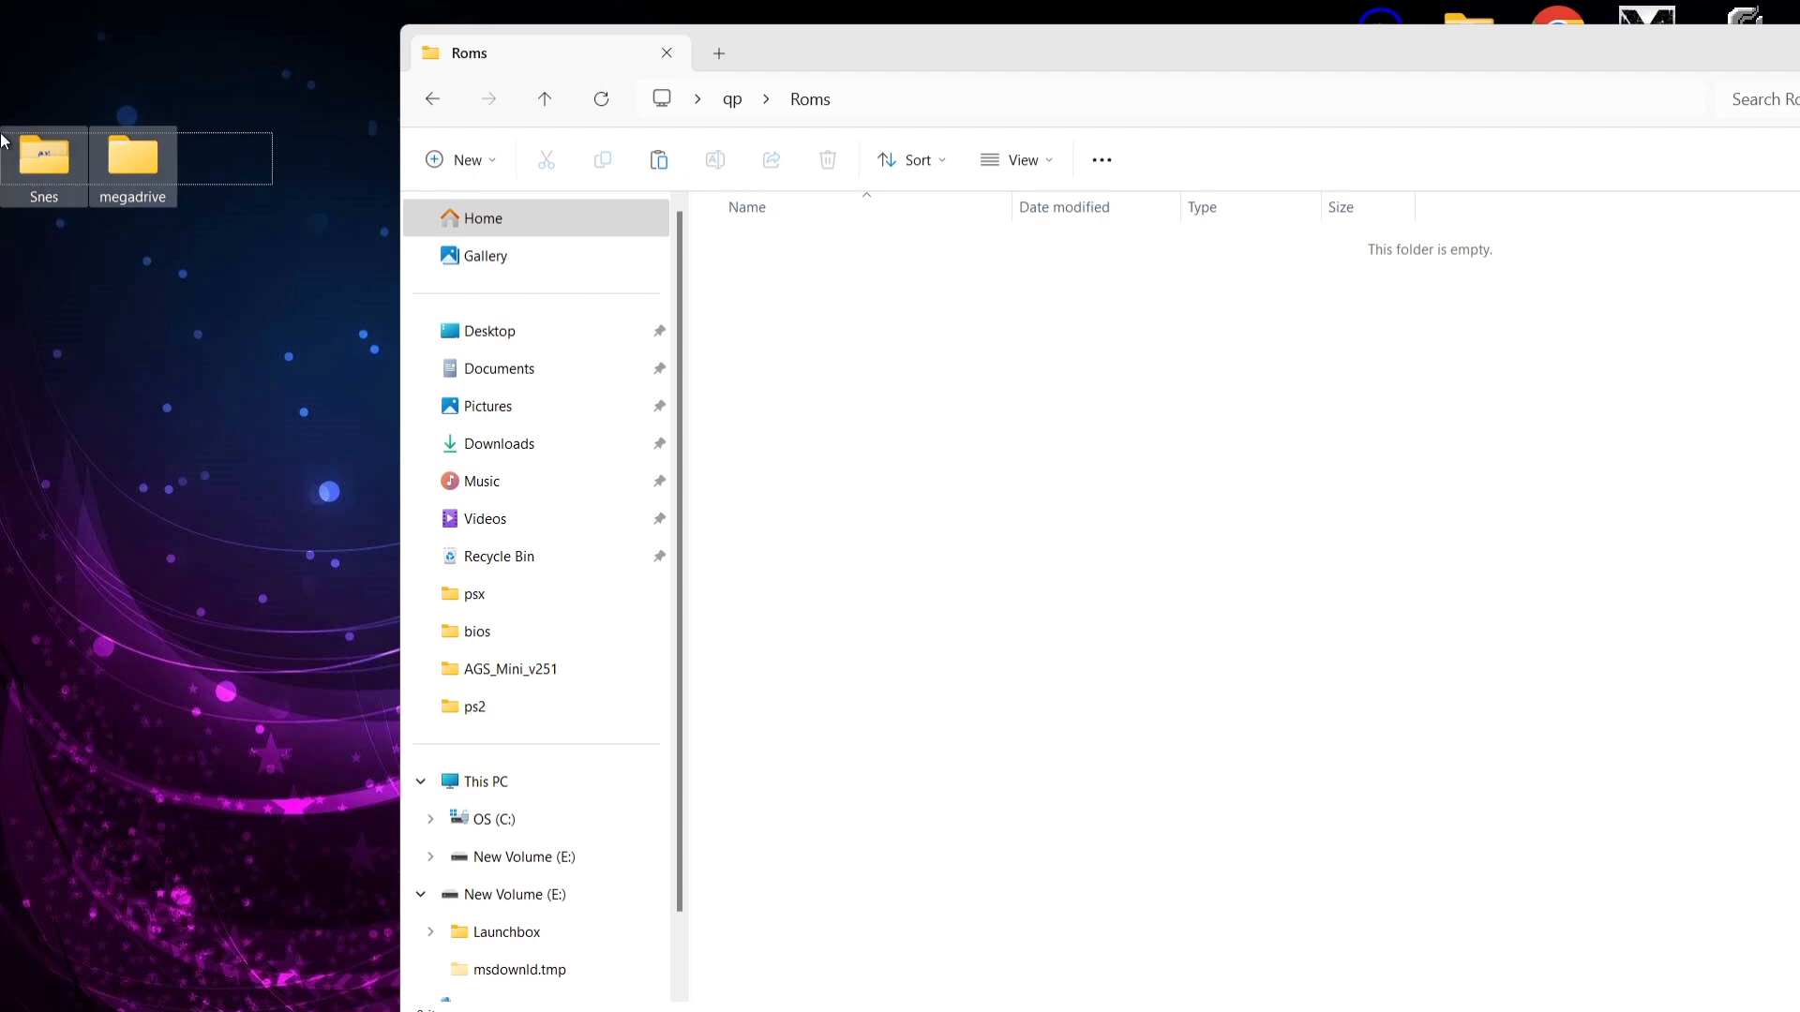
{"action": "left_click_drag", "start_coordinate": [49, 157], "coordinate": [966, 361]}
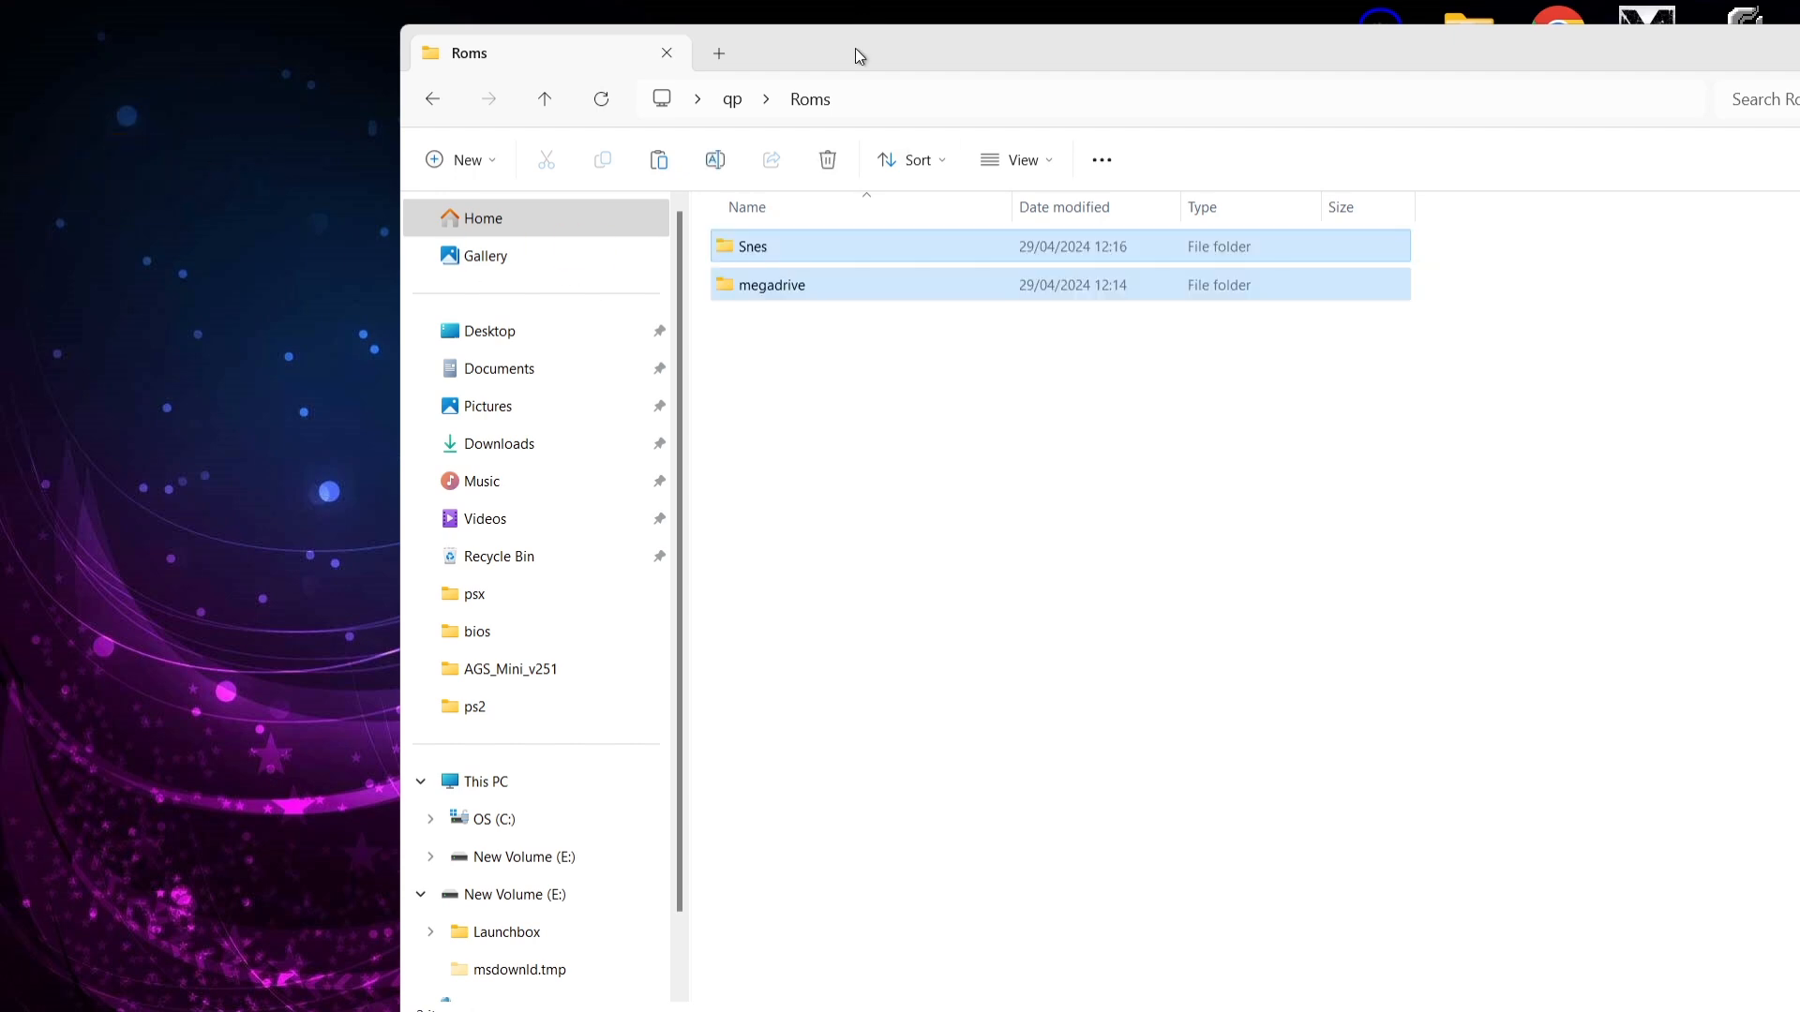
Return to the qp folder, start QP.exe and allow it to run despite the SmartScreen block.
{"action": "left_click", "coordinate": [430, 103]}
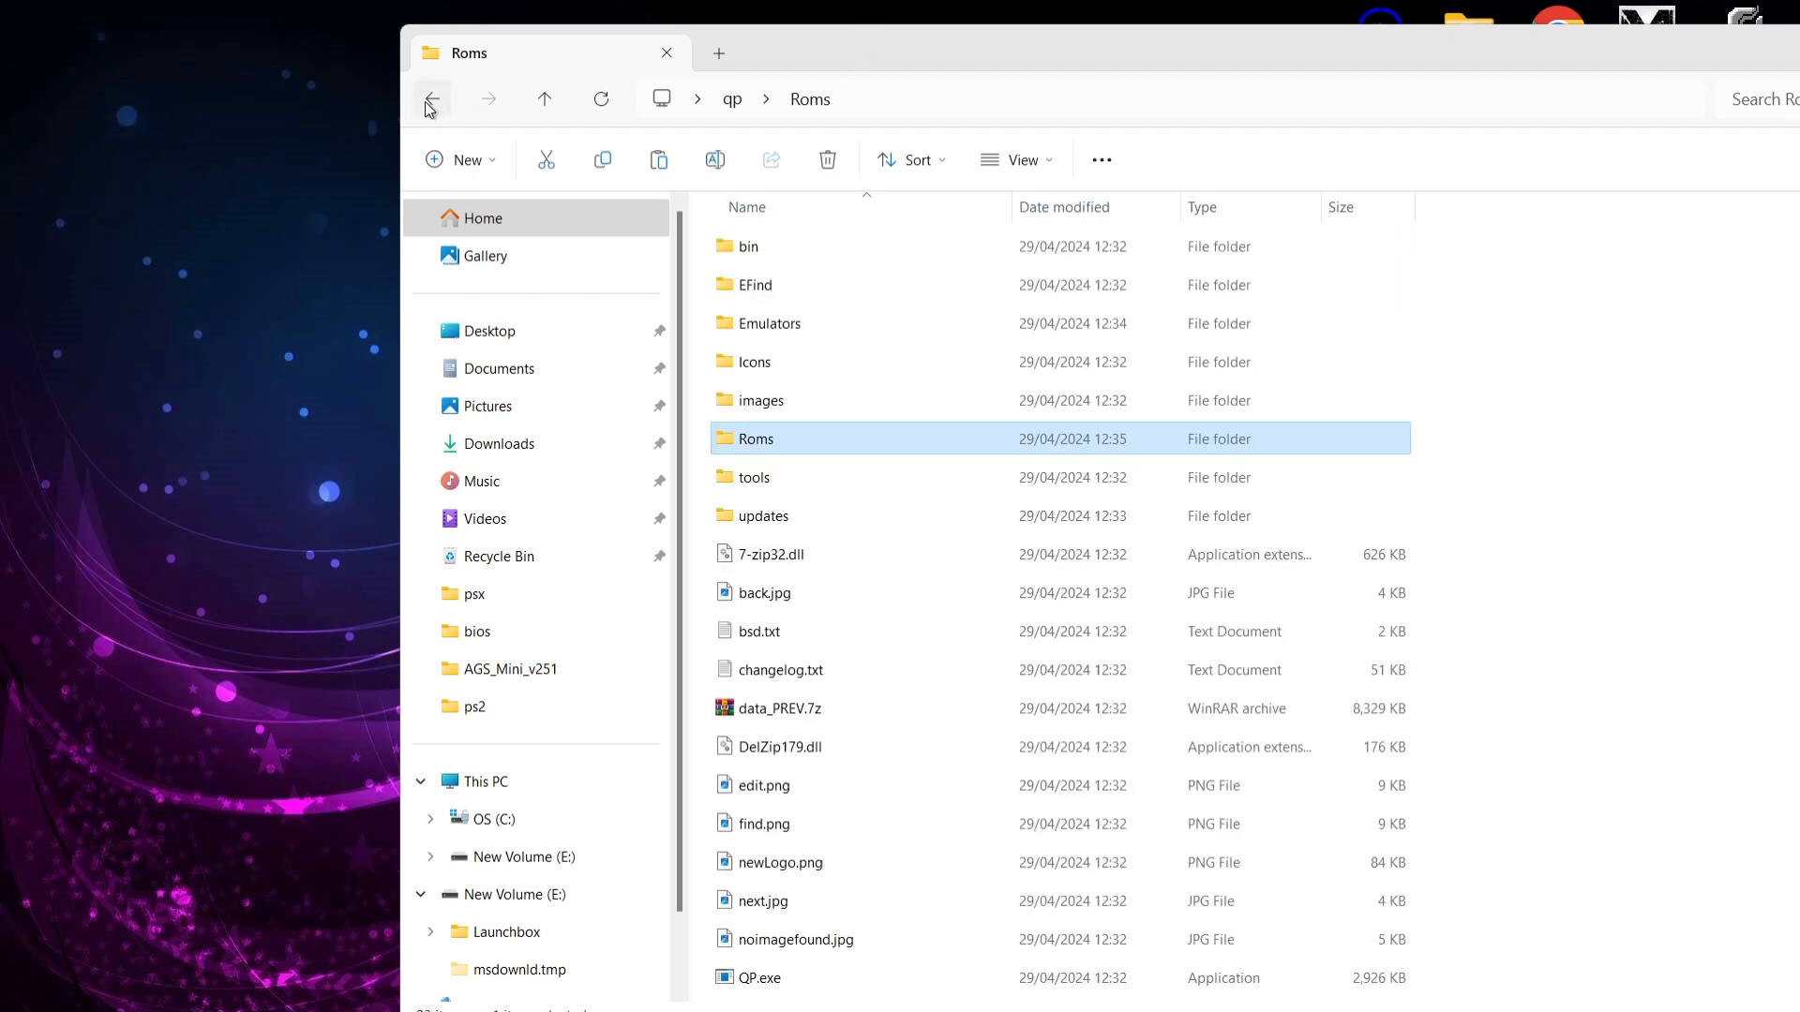
{"action": "double_click", "coordinate": [870, 71]}
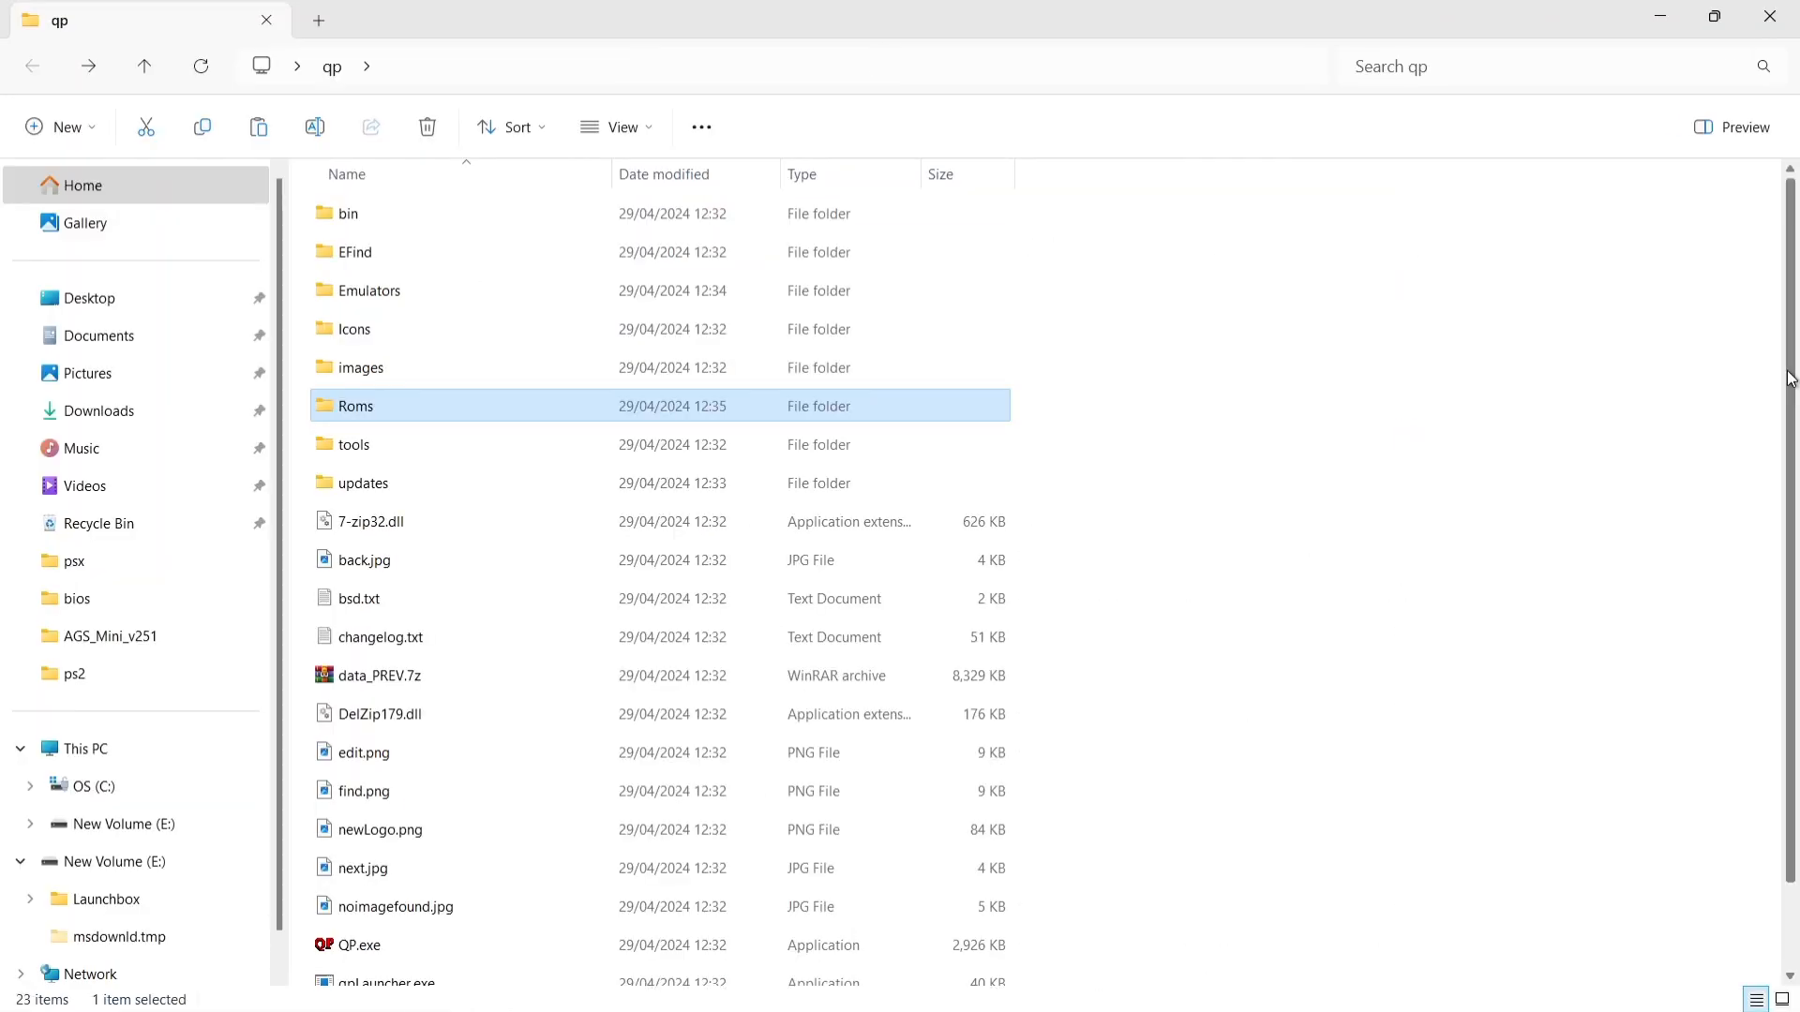
{"action": "double_click", "coordinate": [467, 943]}
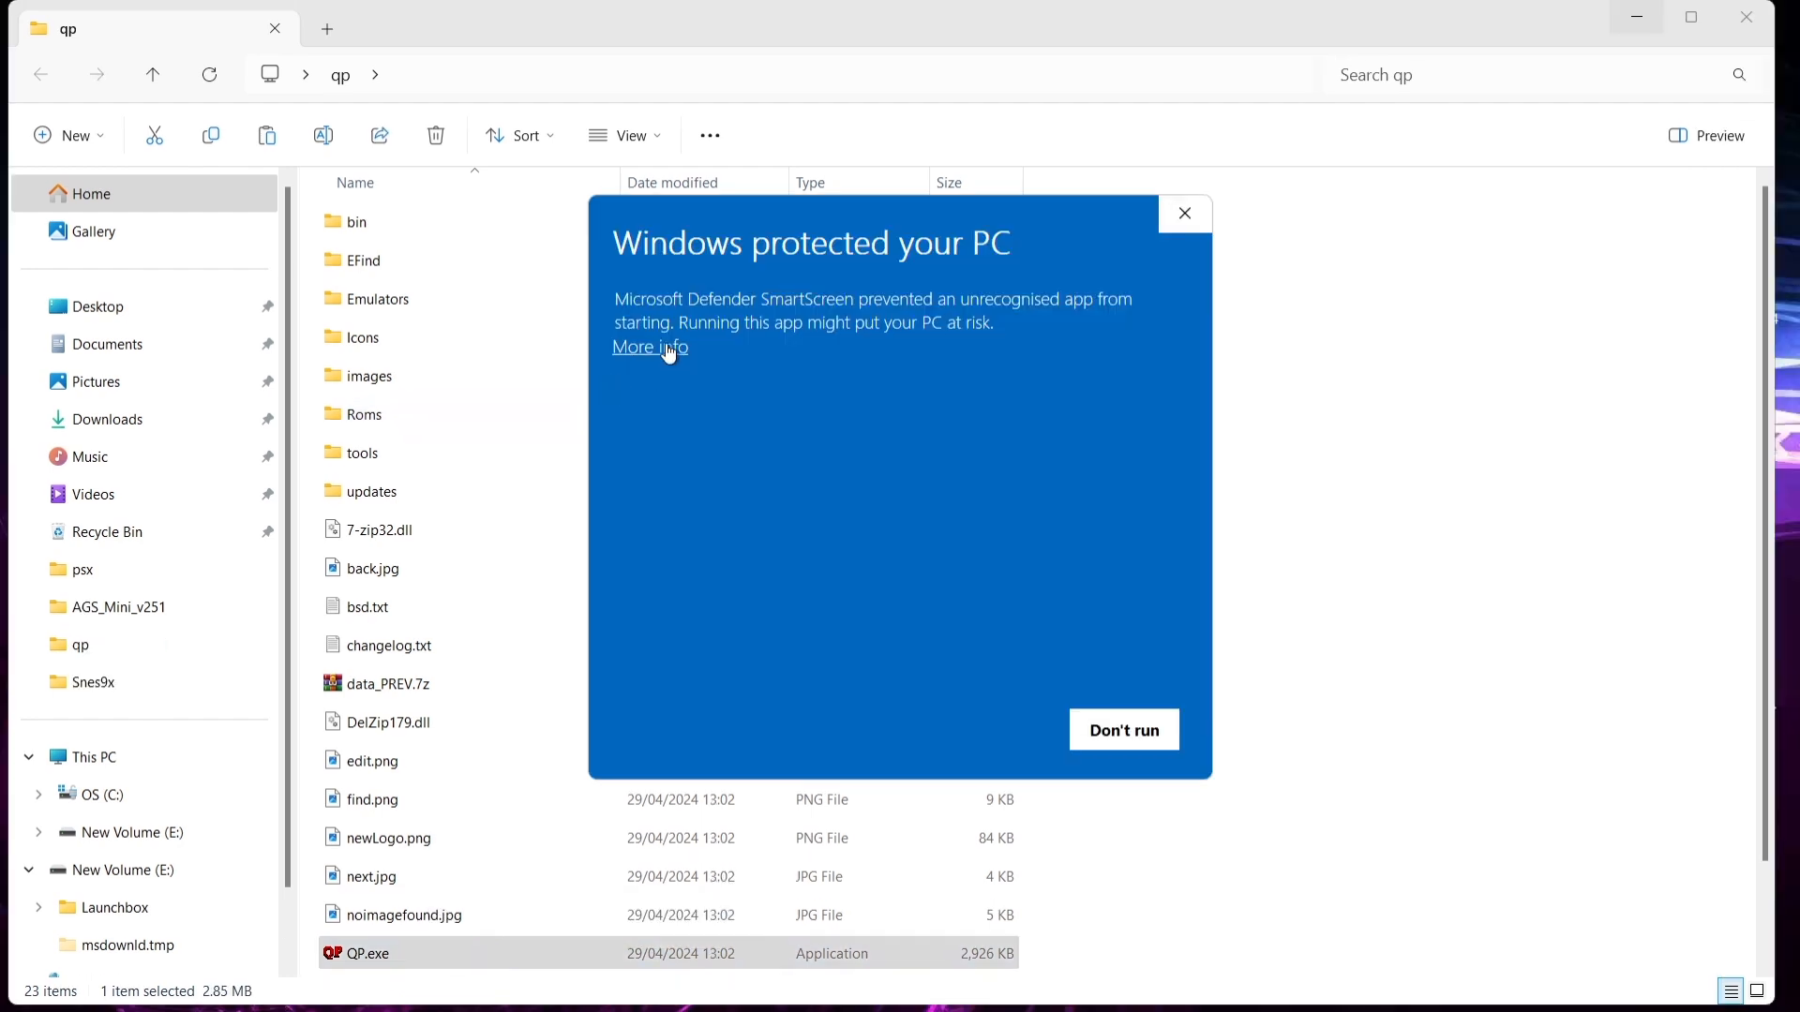
{"action": "left_click", "coordinate": [666, 347]}
{"action": "left_click", "coordinate": [1024, 740]}
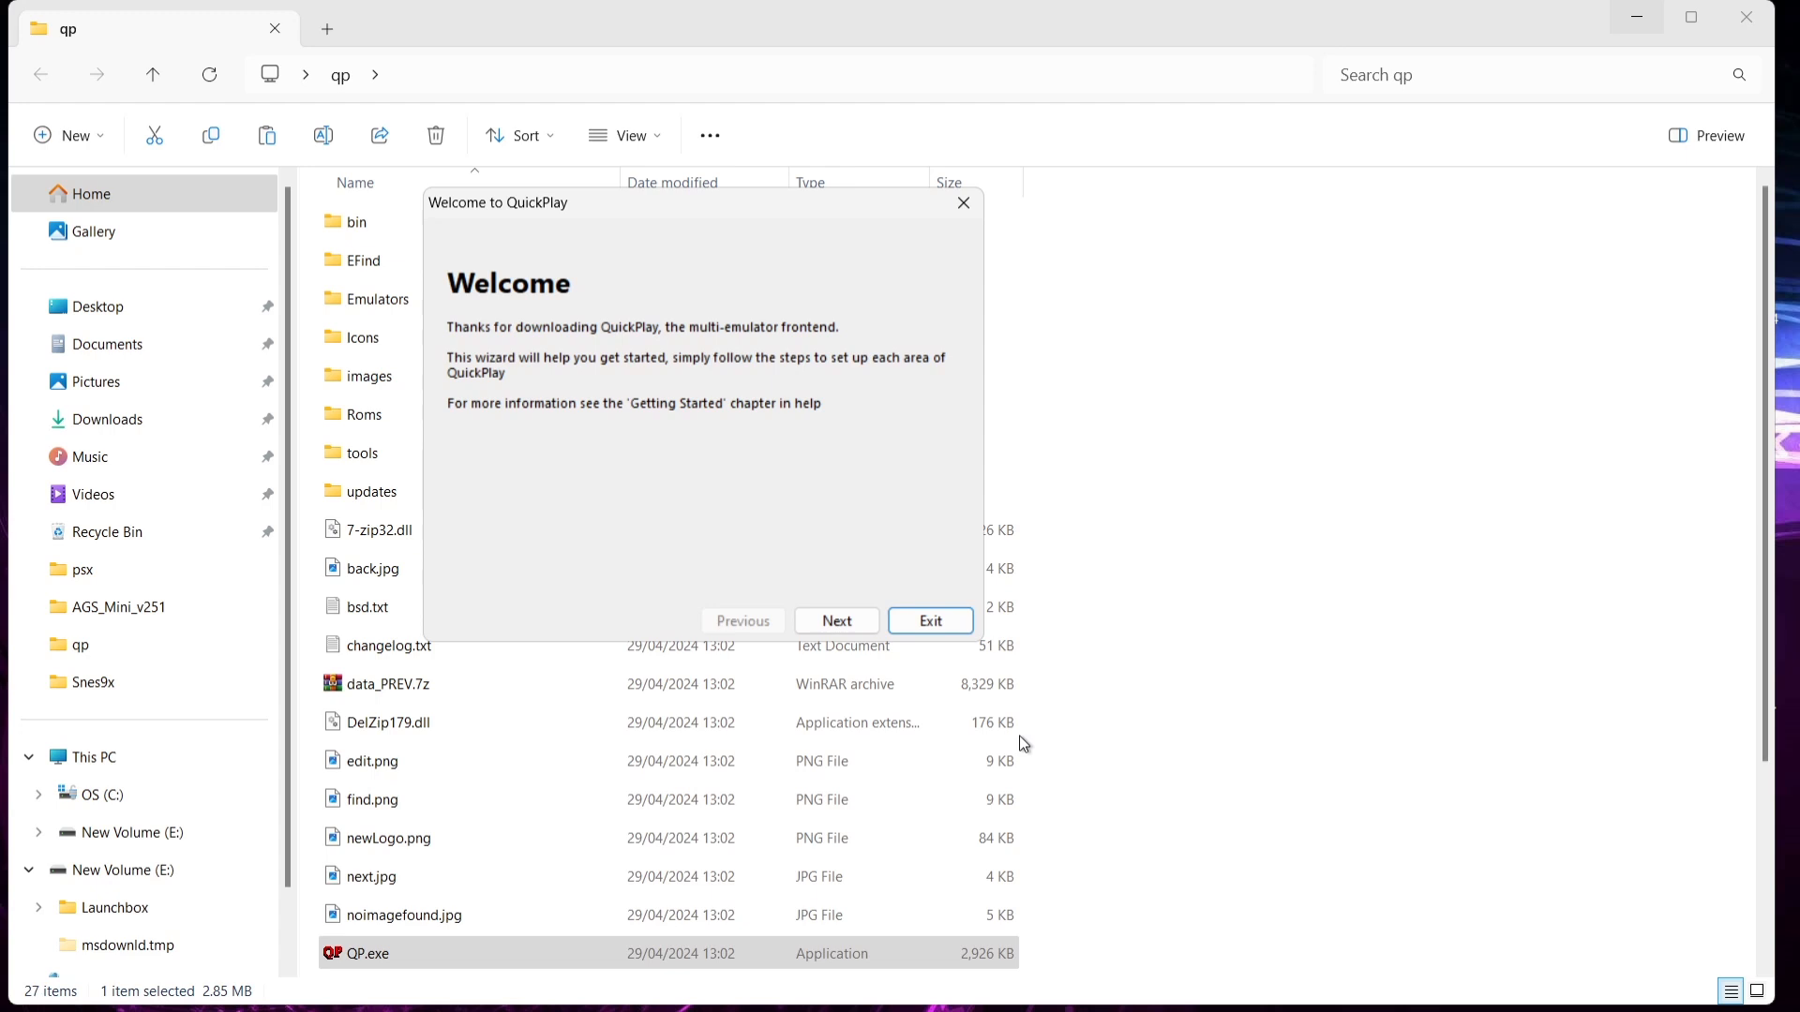
Go through the QuickPlay welcome wizard without adding emulators or ROMs and close it.
{"action": "left_click", "coordinate": [837, 624]}
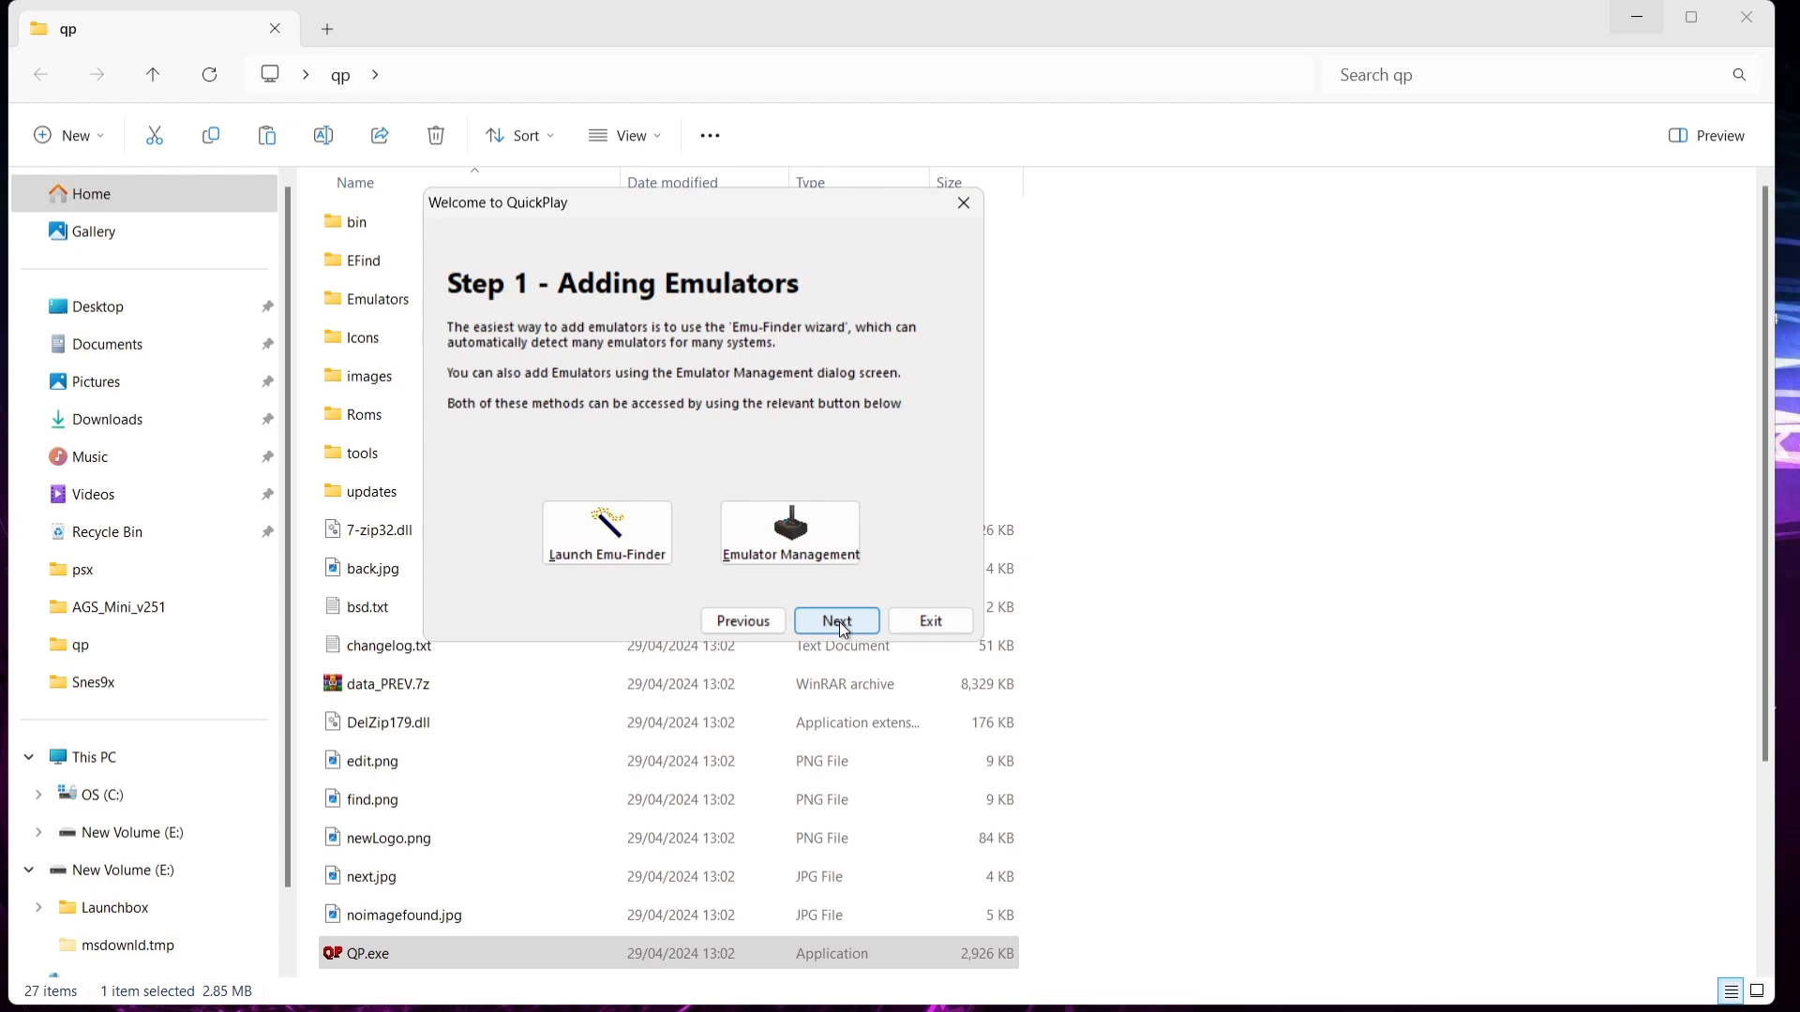
{"action": "left_click", "coordinate": [840, 624]}
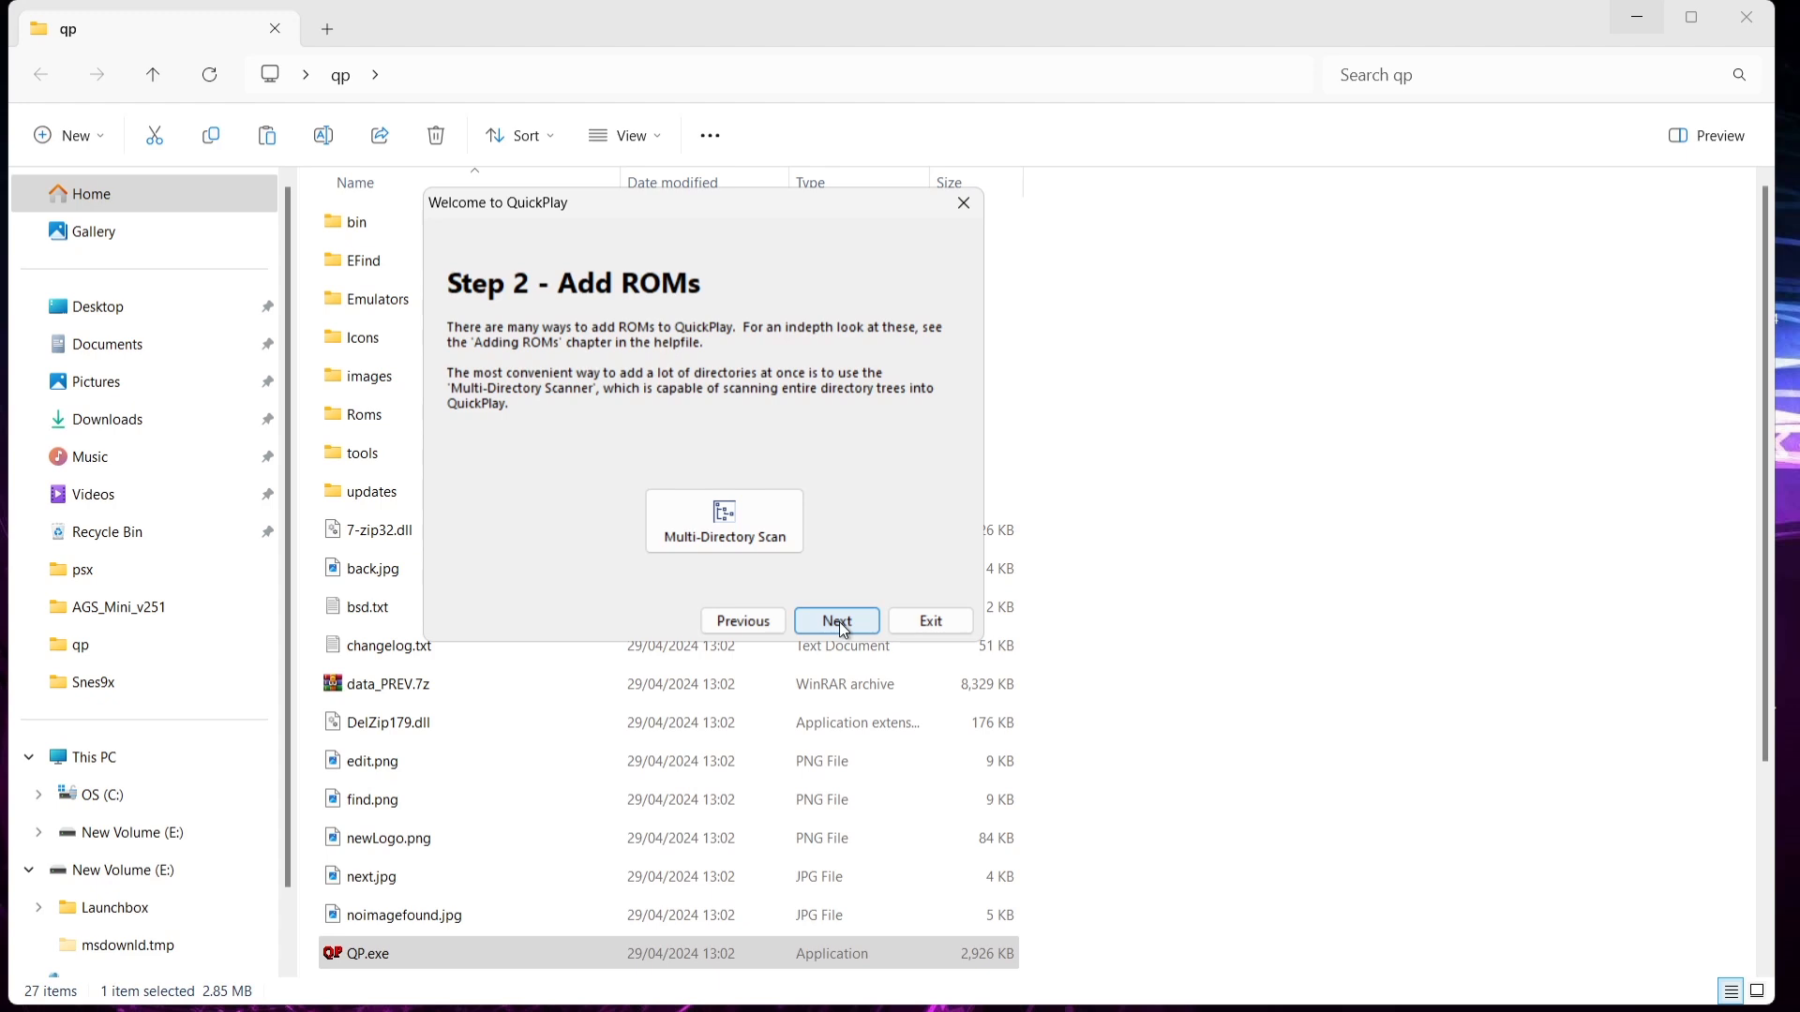
{"action": "left_click", "coordinate": [839, 621]}
{"action": "left_click", "coordinate": [903, 618]}
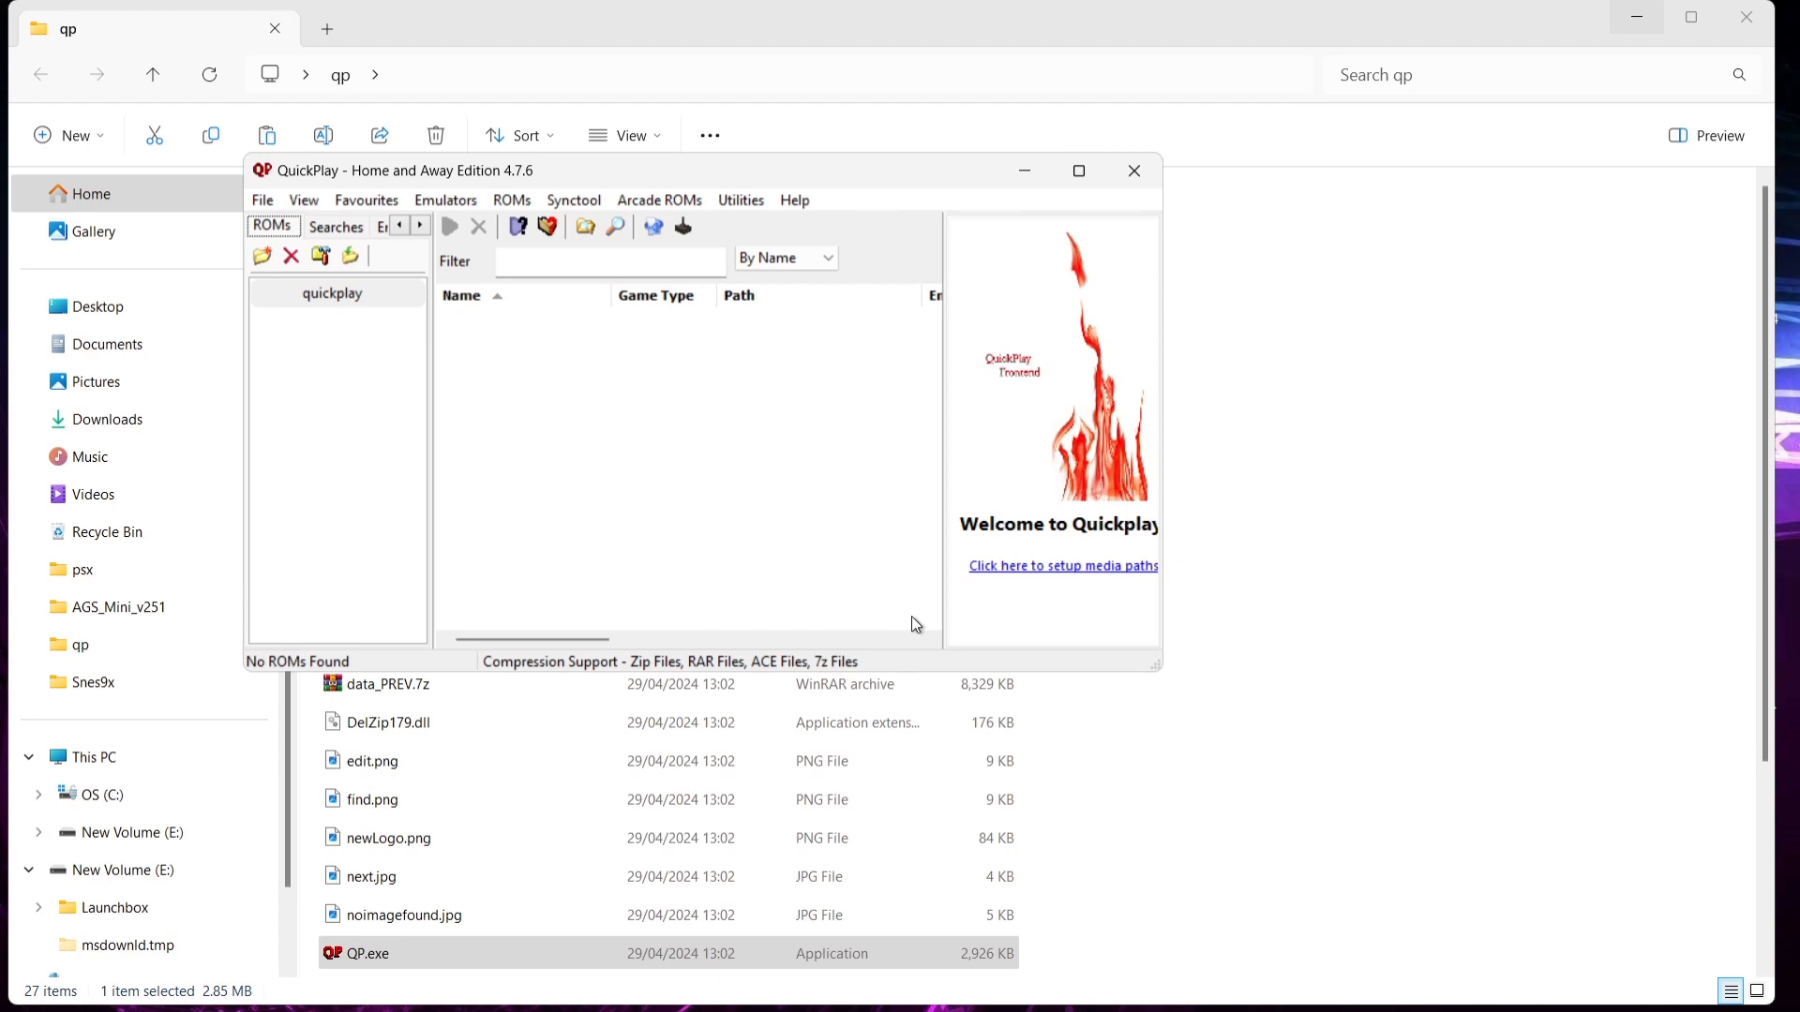
Maximize QuickPlay and add a folder named Sega Megadrive under the quickplay node, not as a new root node.
{"action": "left_click", "coordinate": [1077, 171]}
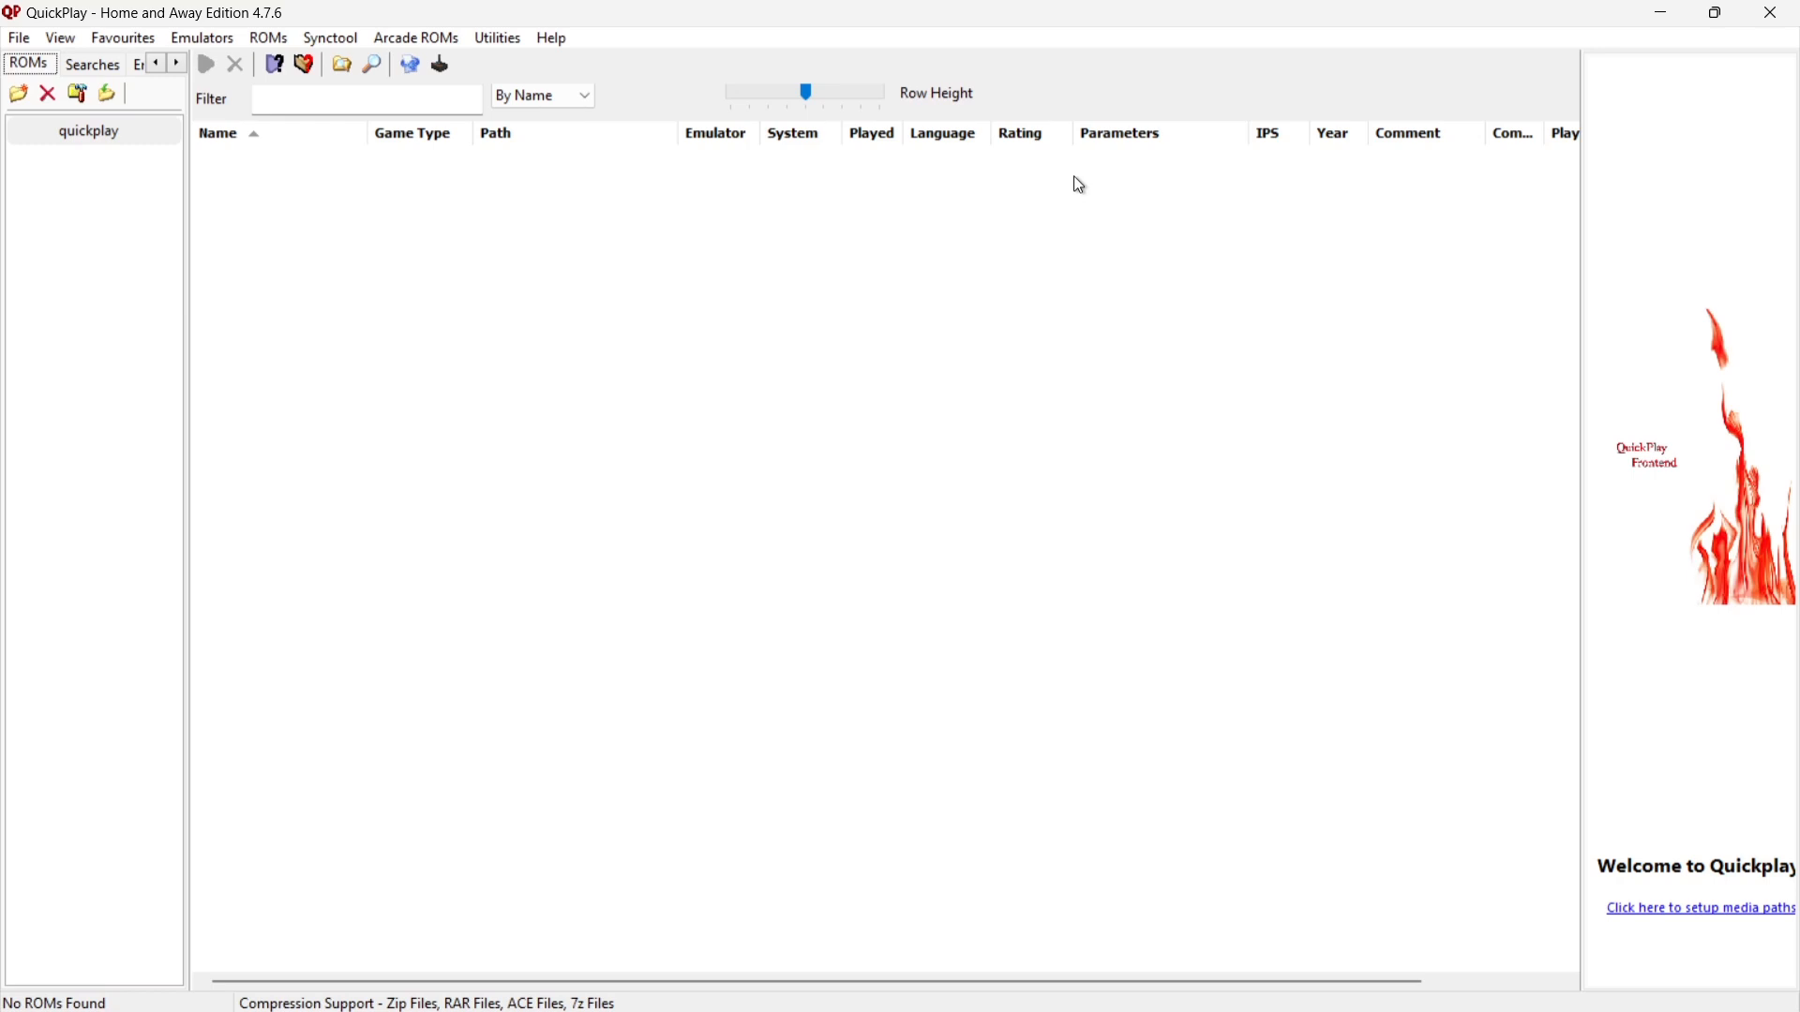
{"action": "left_click", "coordinate": [19, 39]}
{"action": "left_click", "coordinate": [34, 65]}
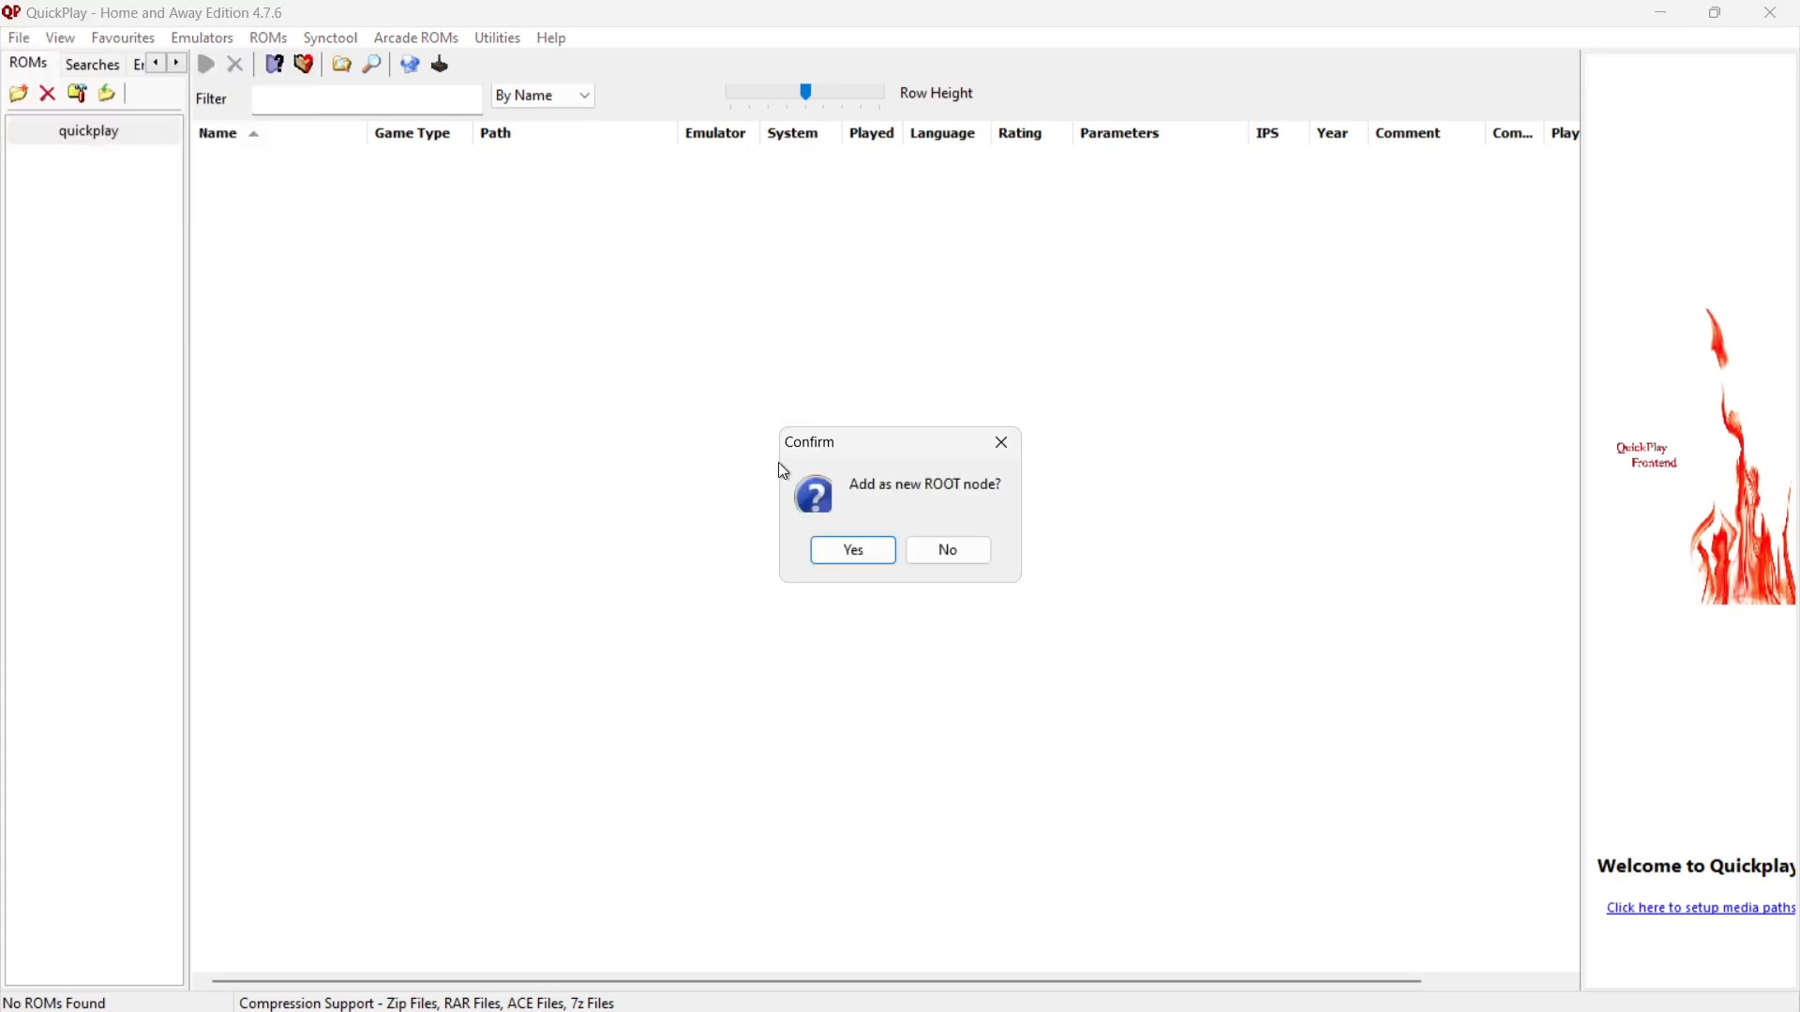
{"action": "left_click", "coordinate": [965, 560]}
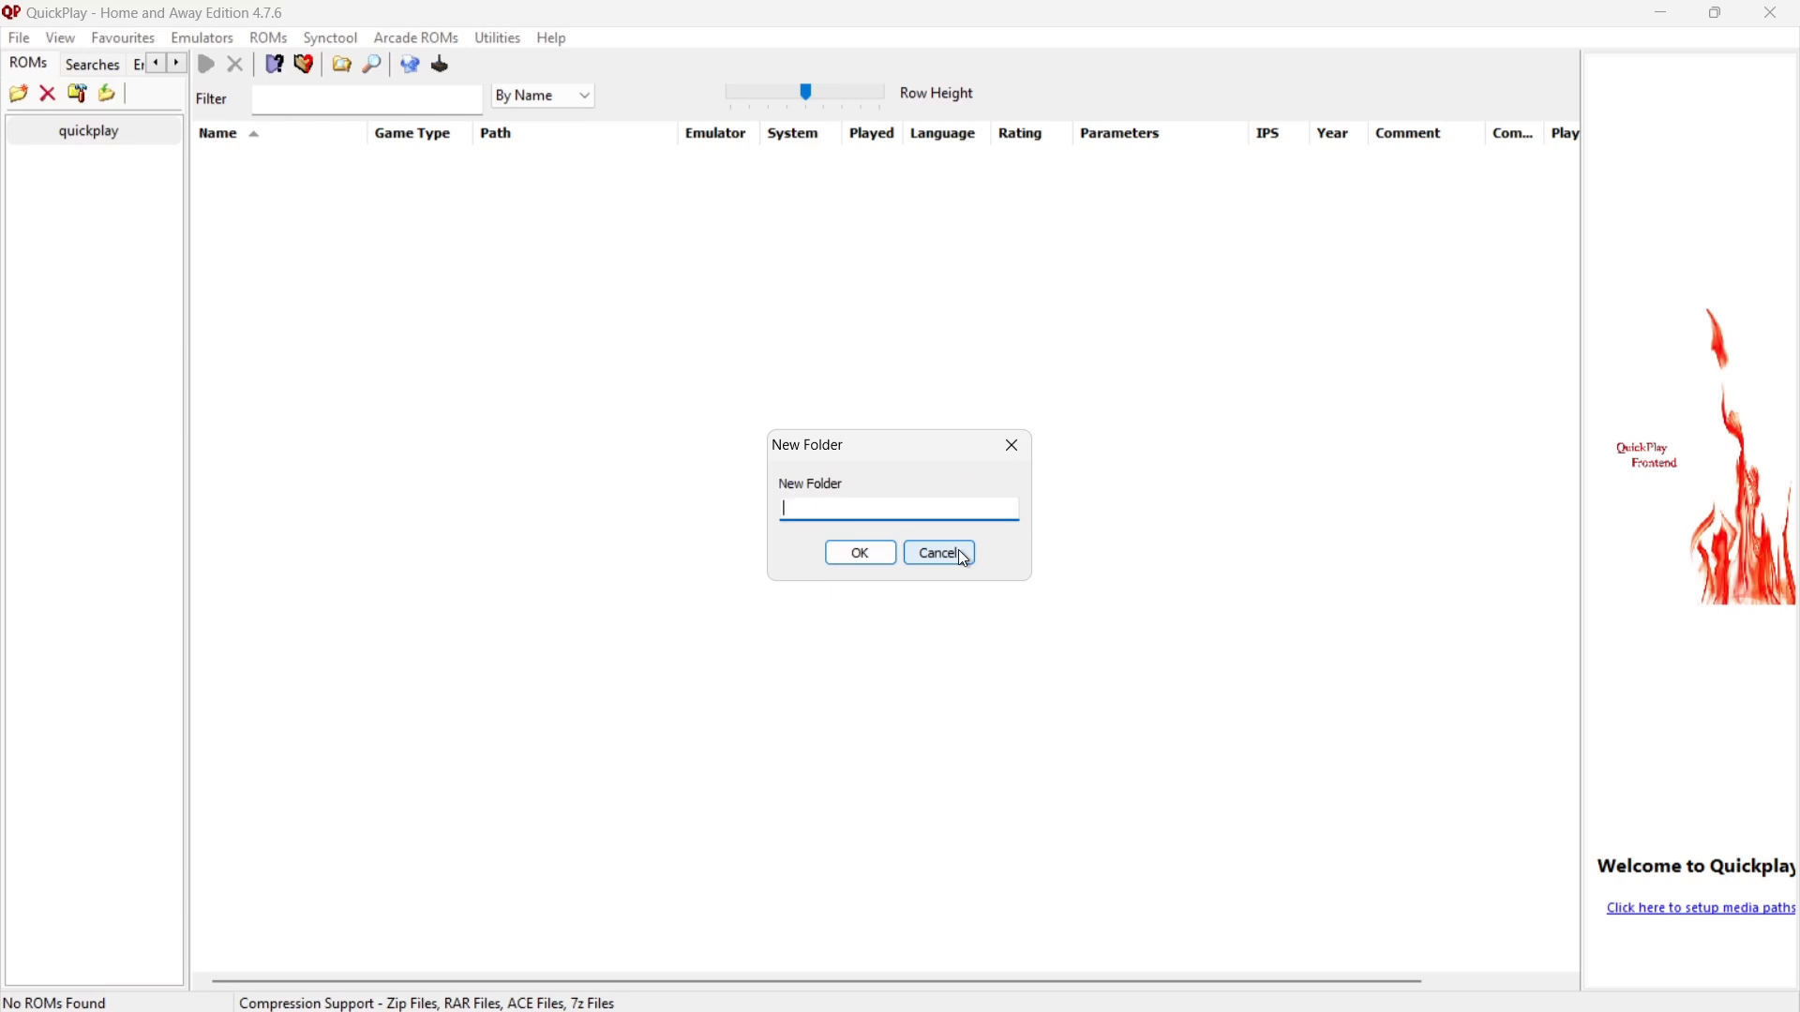
{"action": "type", "text": "Sega Megadrive"}
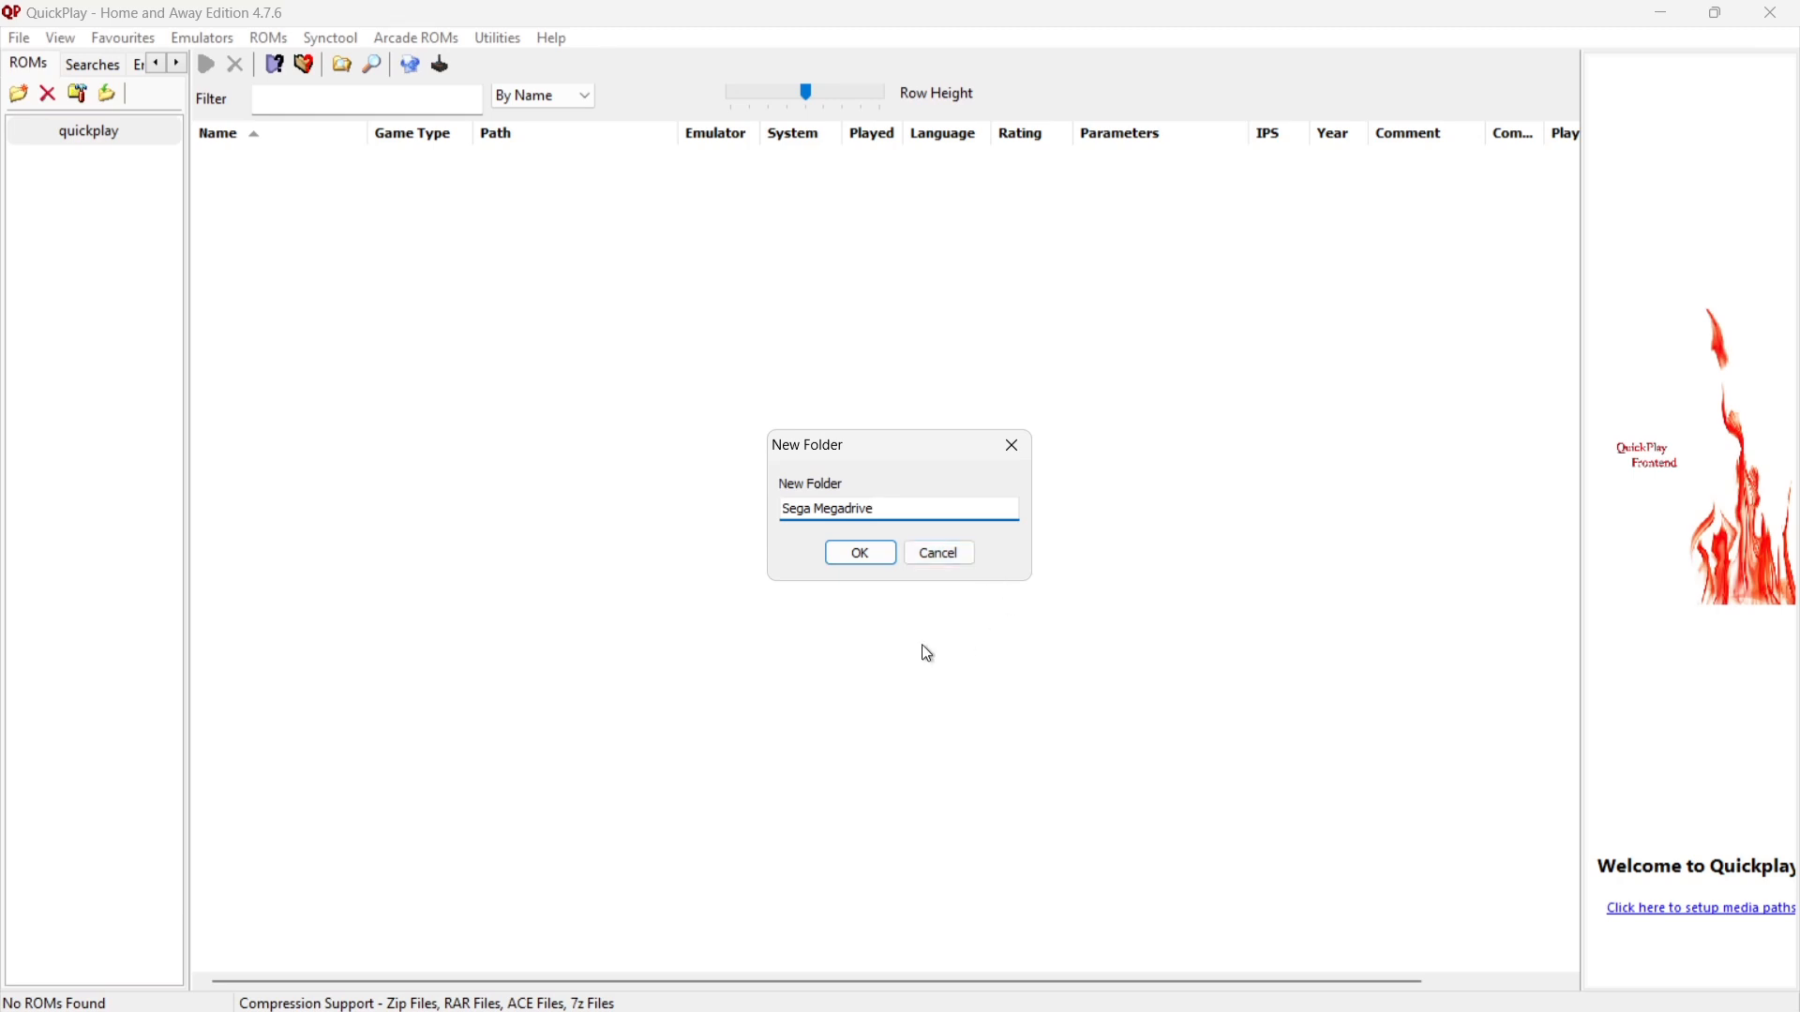
{"action": "left_click", "coordinate": [860, 554]}
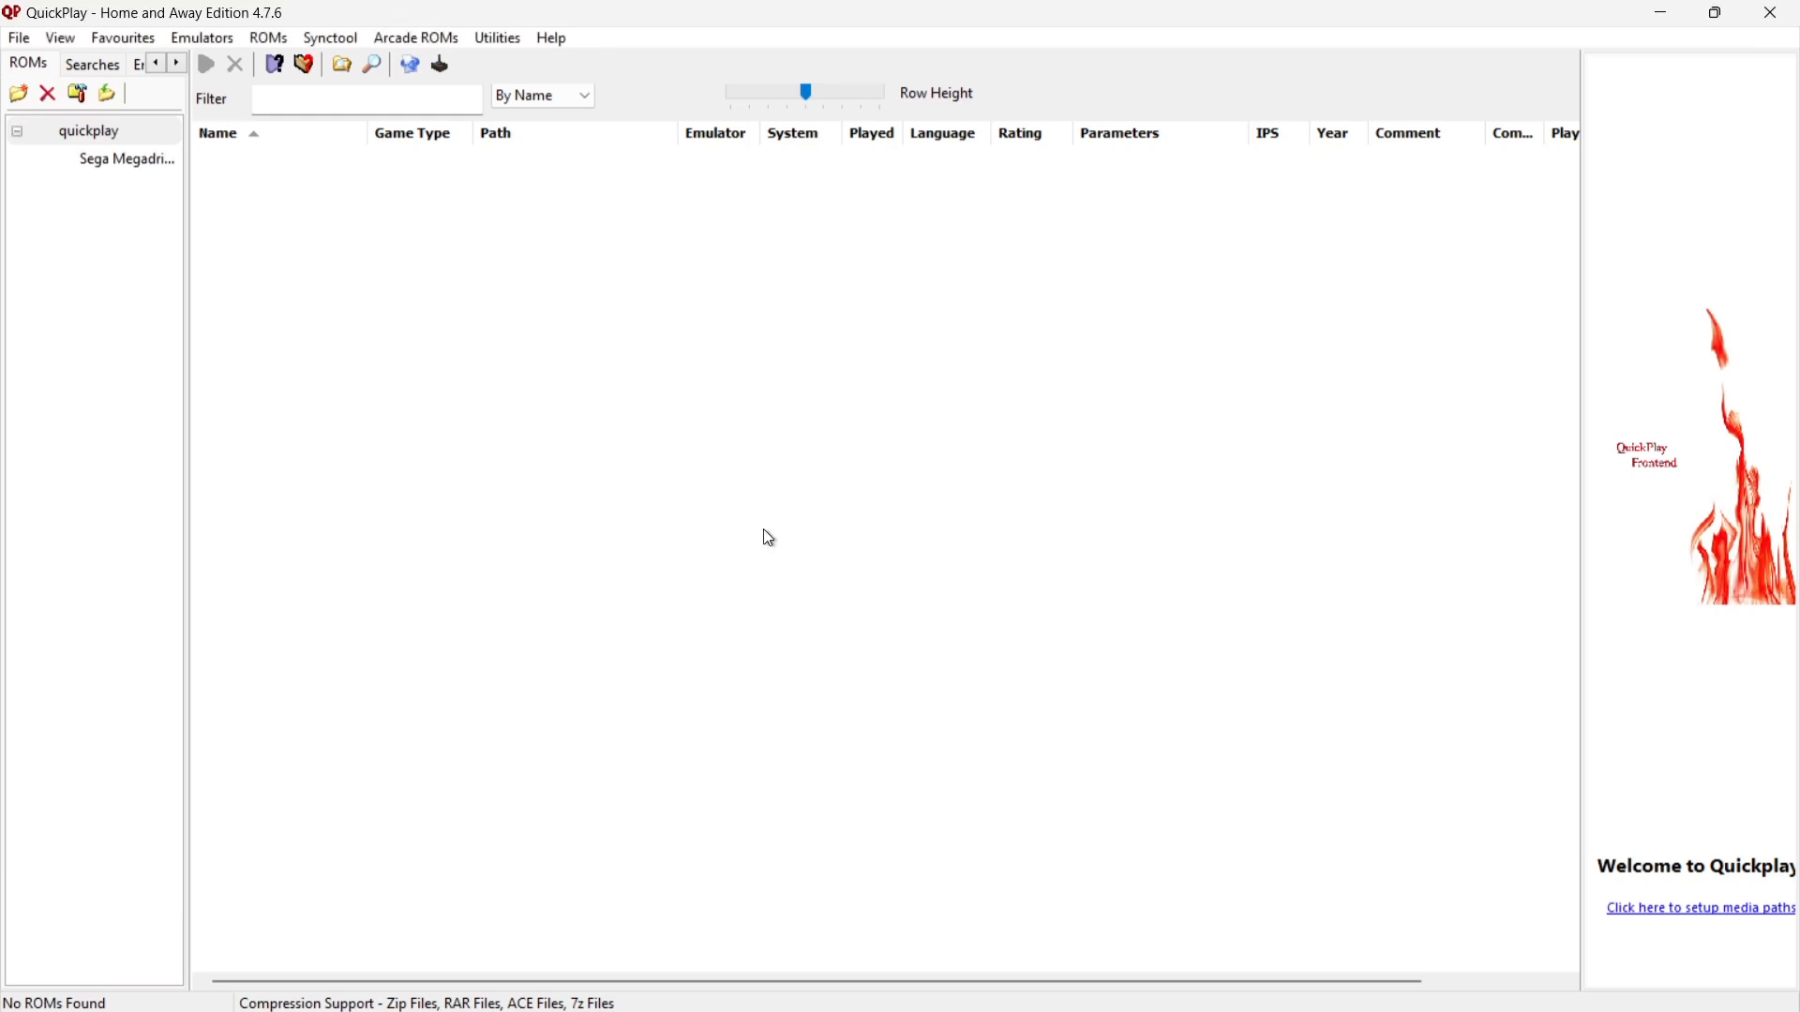
For the Sega Megadrive folder, open Emulator Management and add an emulator named Fusion under the Sega Genesis/32X system.
{"action": "left_click", "coordinate": [118, 160]}
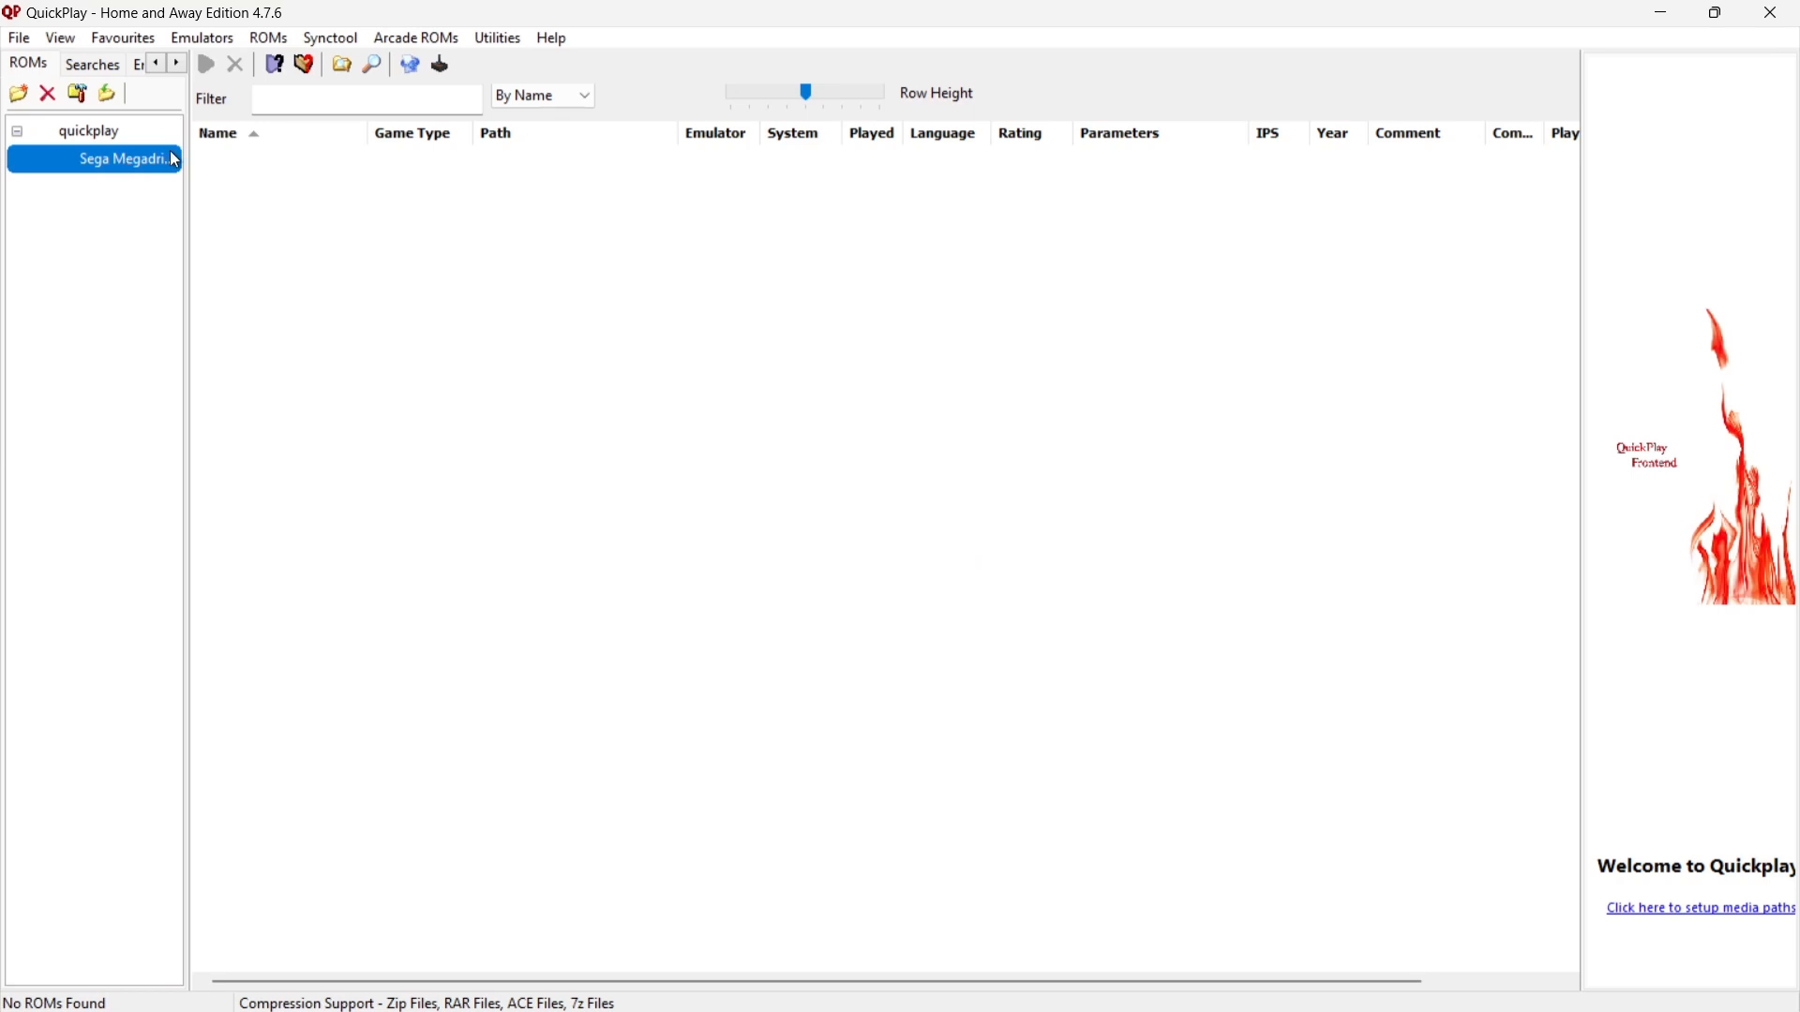
{"action": "left_click", "coordinate": [221, 41]}
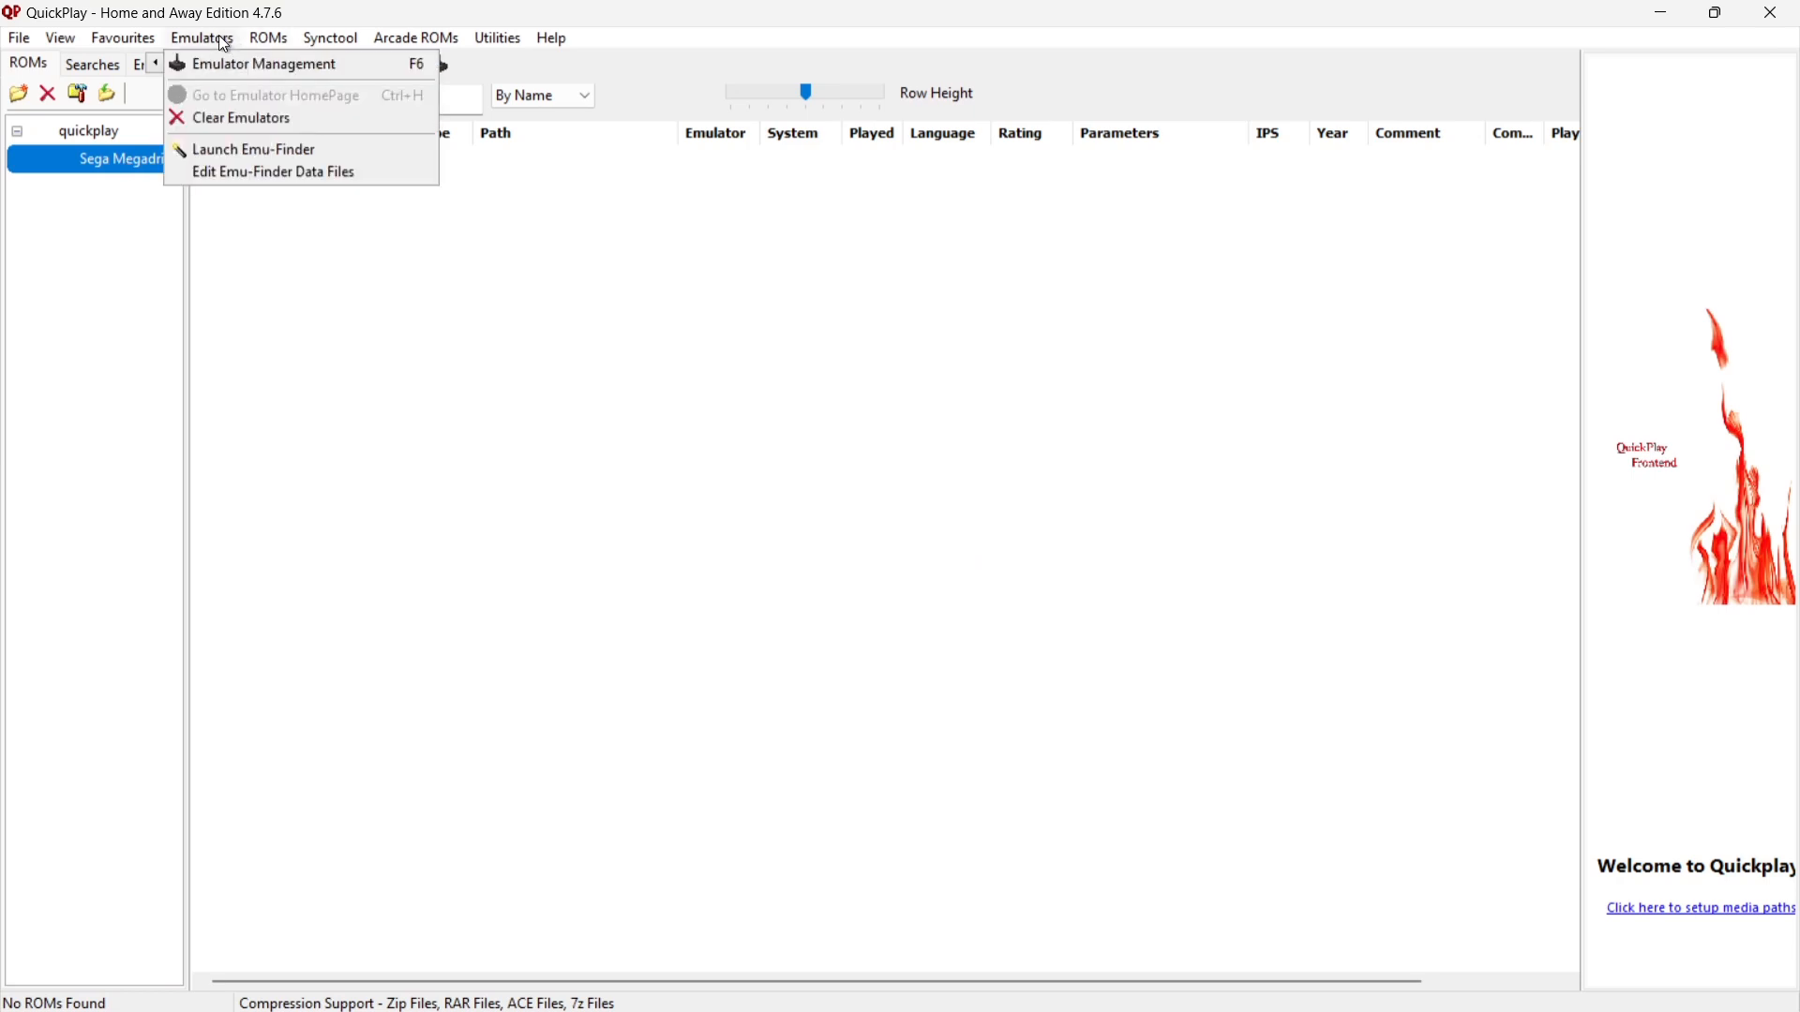
{"action": "left_click", "coordinate": [266, 65]}
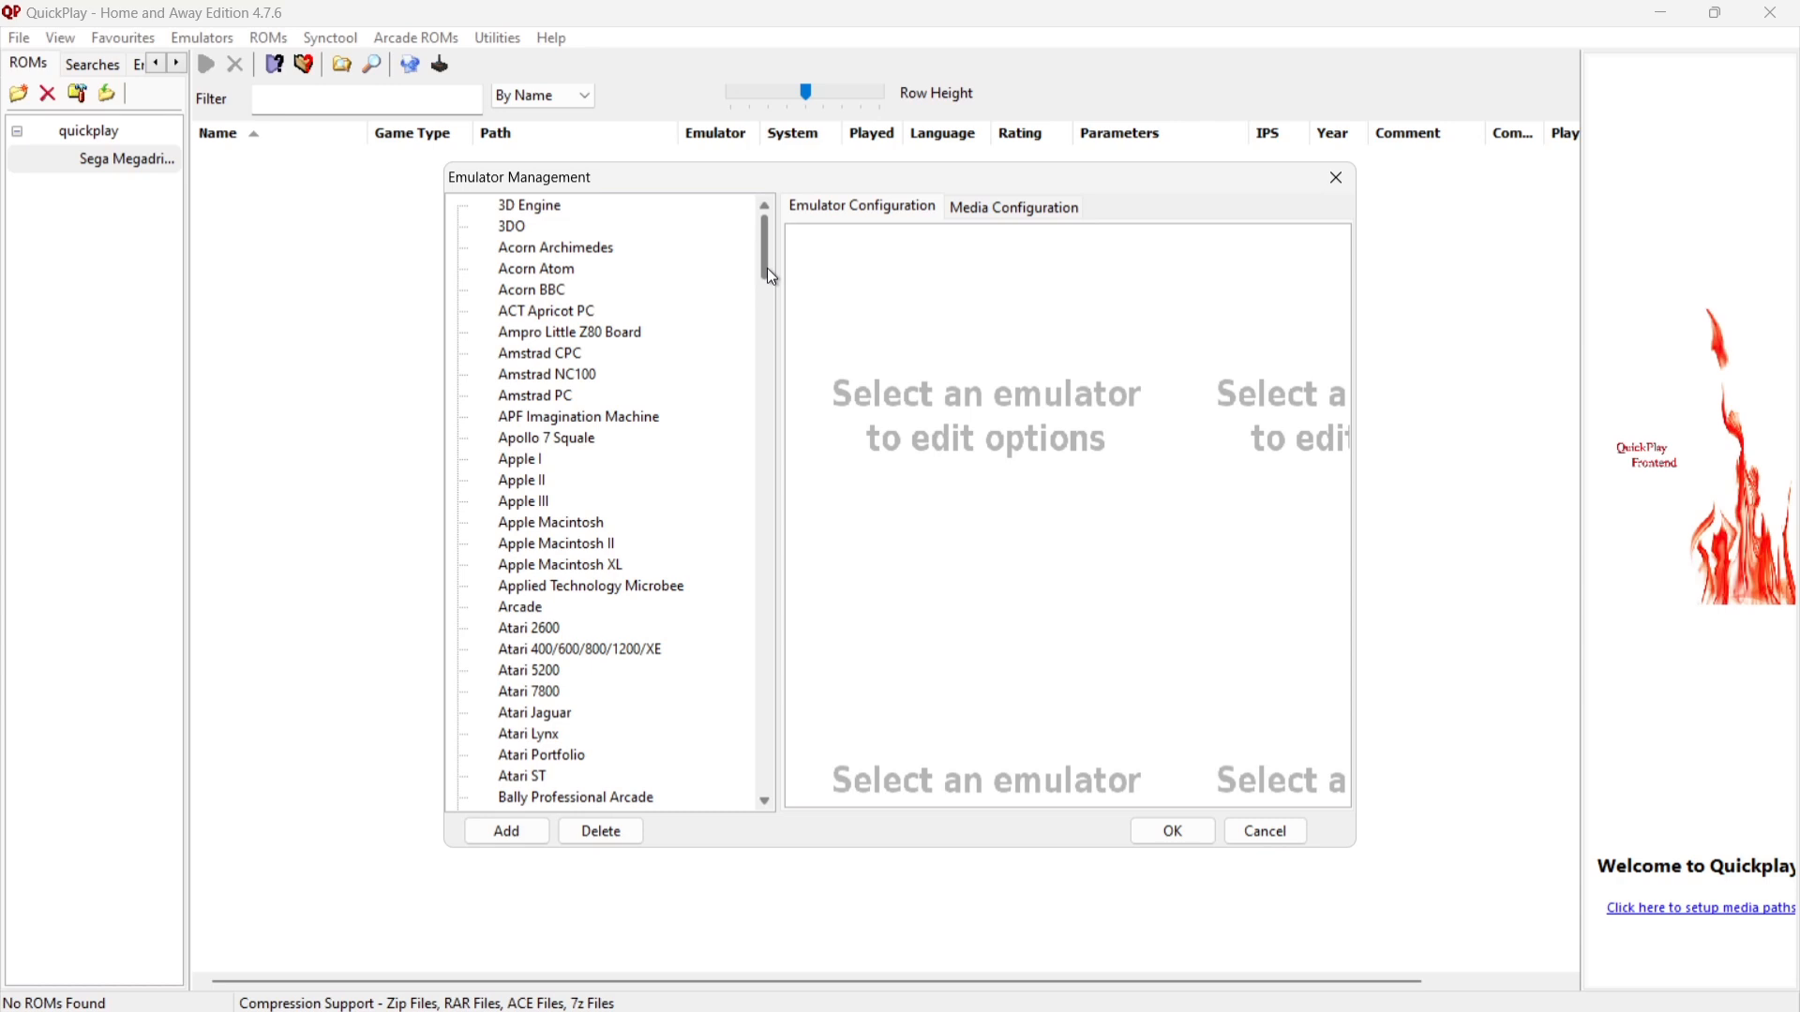
{"action": "left_click_drag", "start_coordinate": [767, 255], "coordinate": [733, 627]}
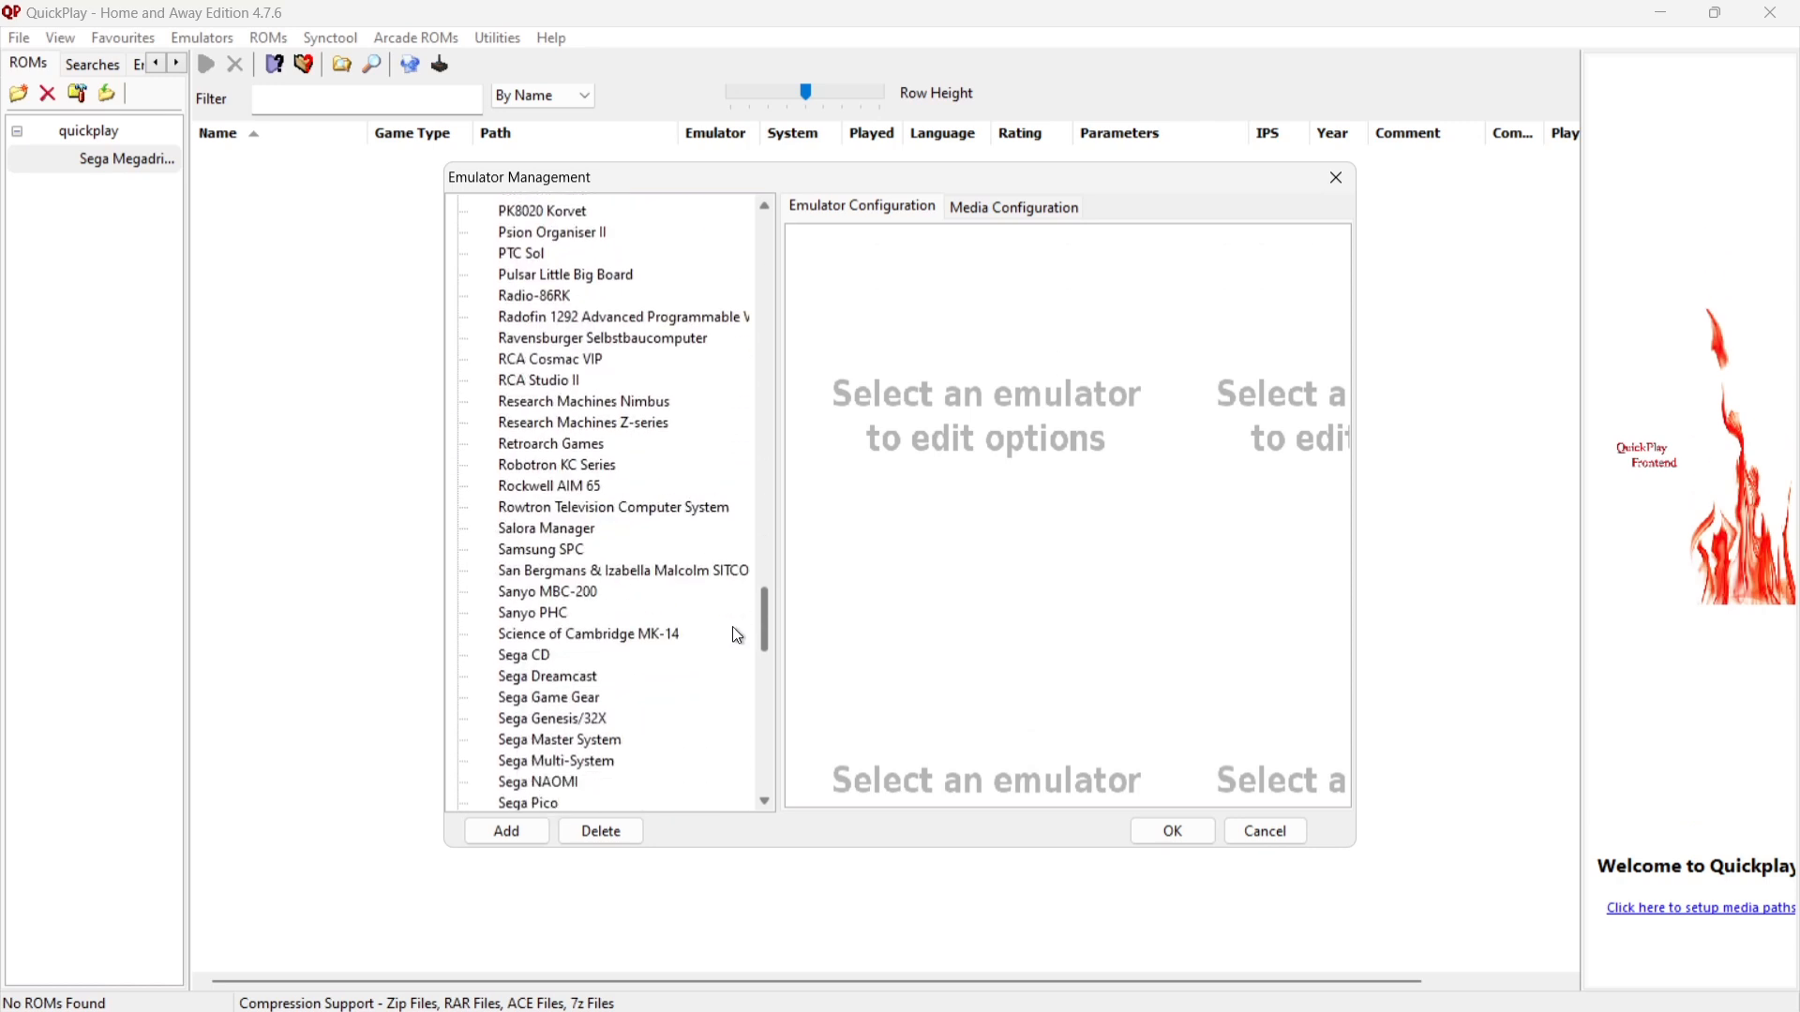
{"action": "left_click", "coordinate": [560, 720]}
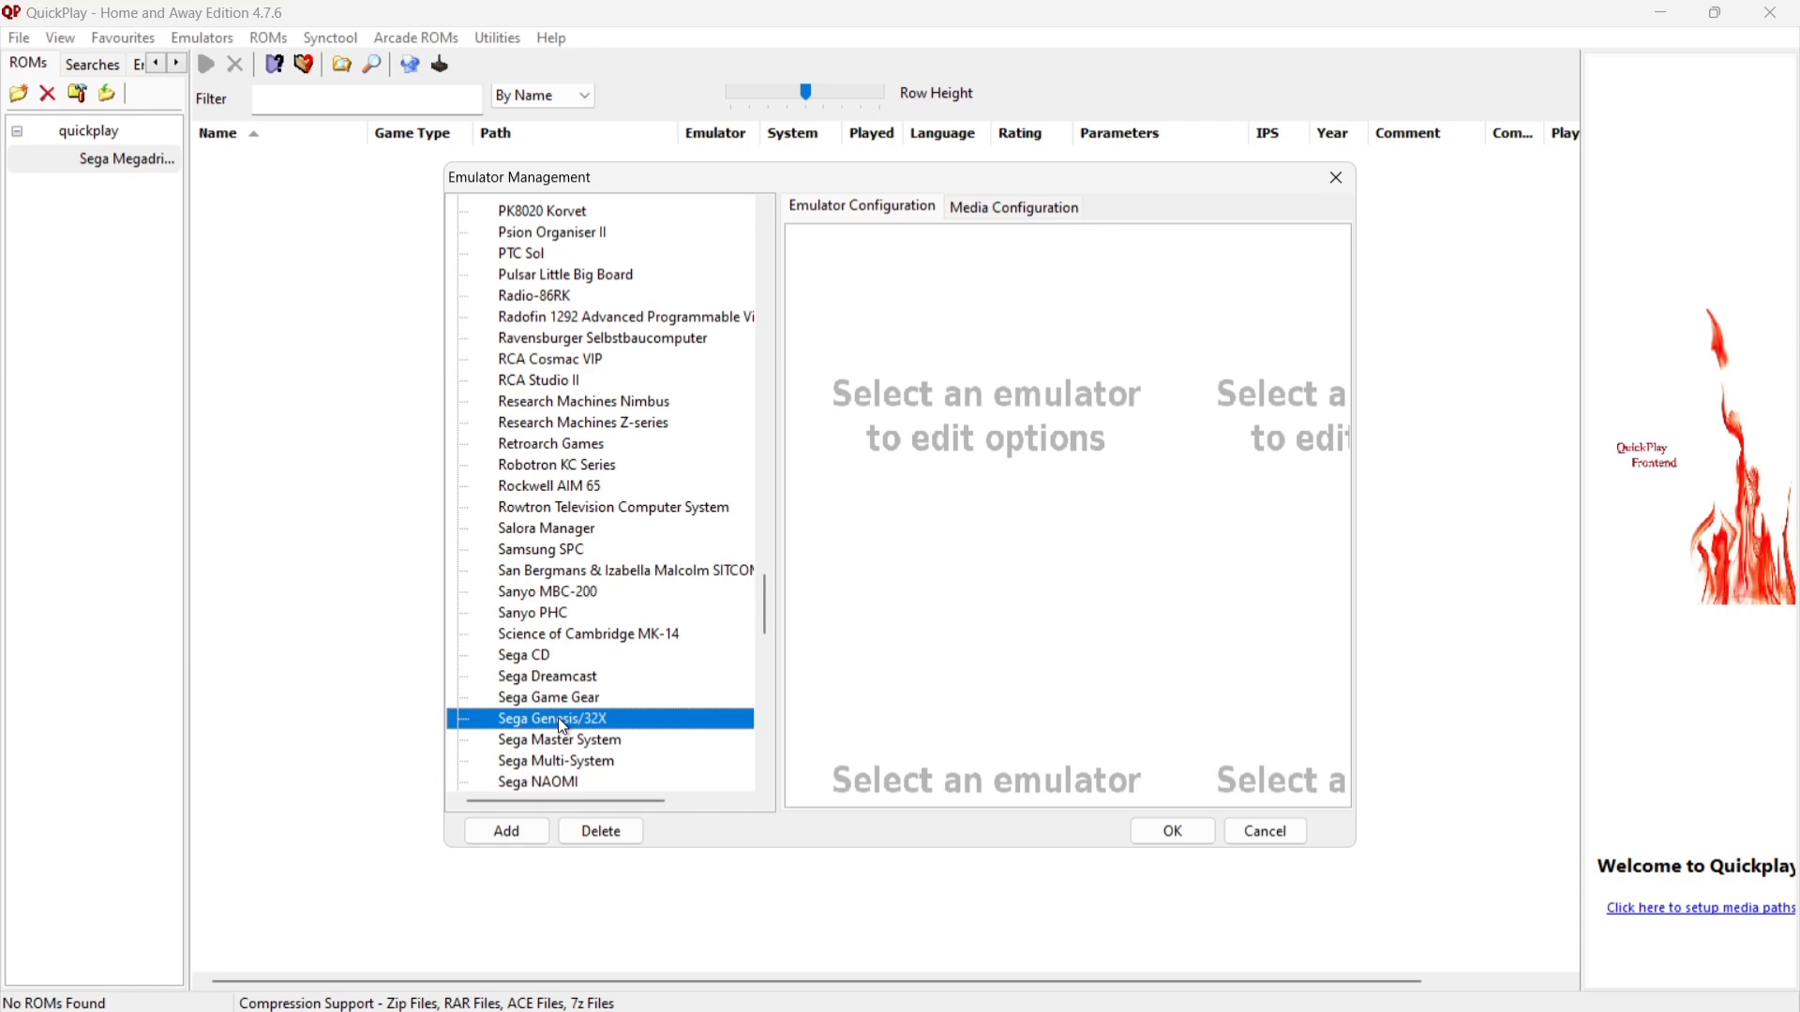
{"action": "left_click", "coordinate": [526, 831]}
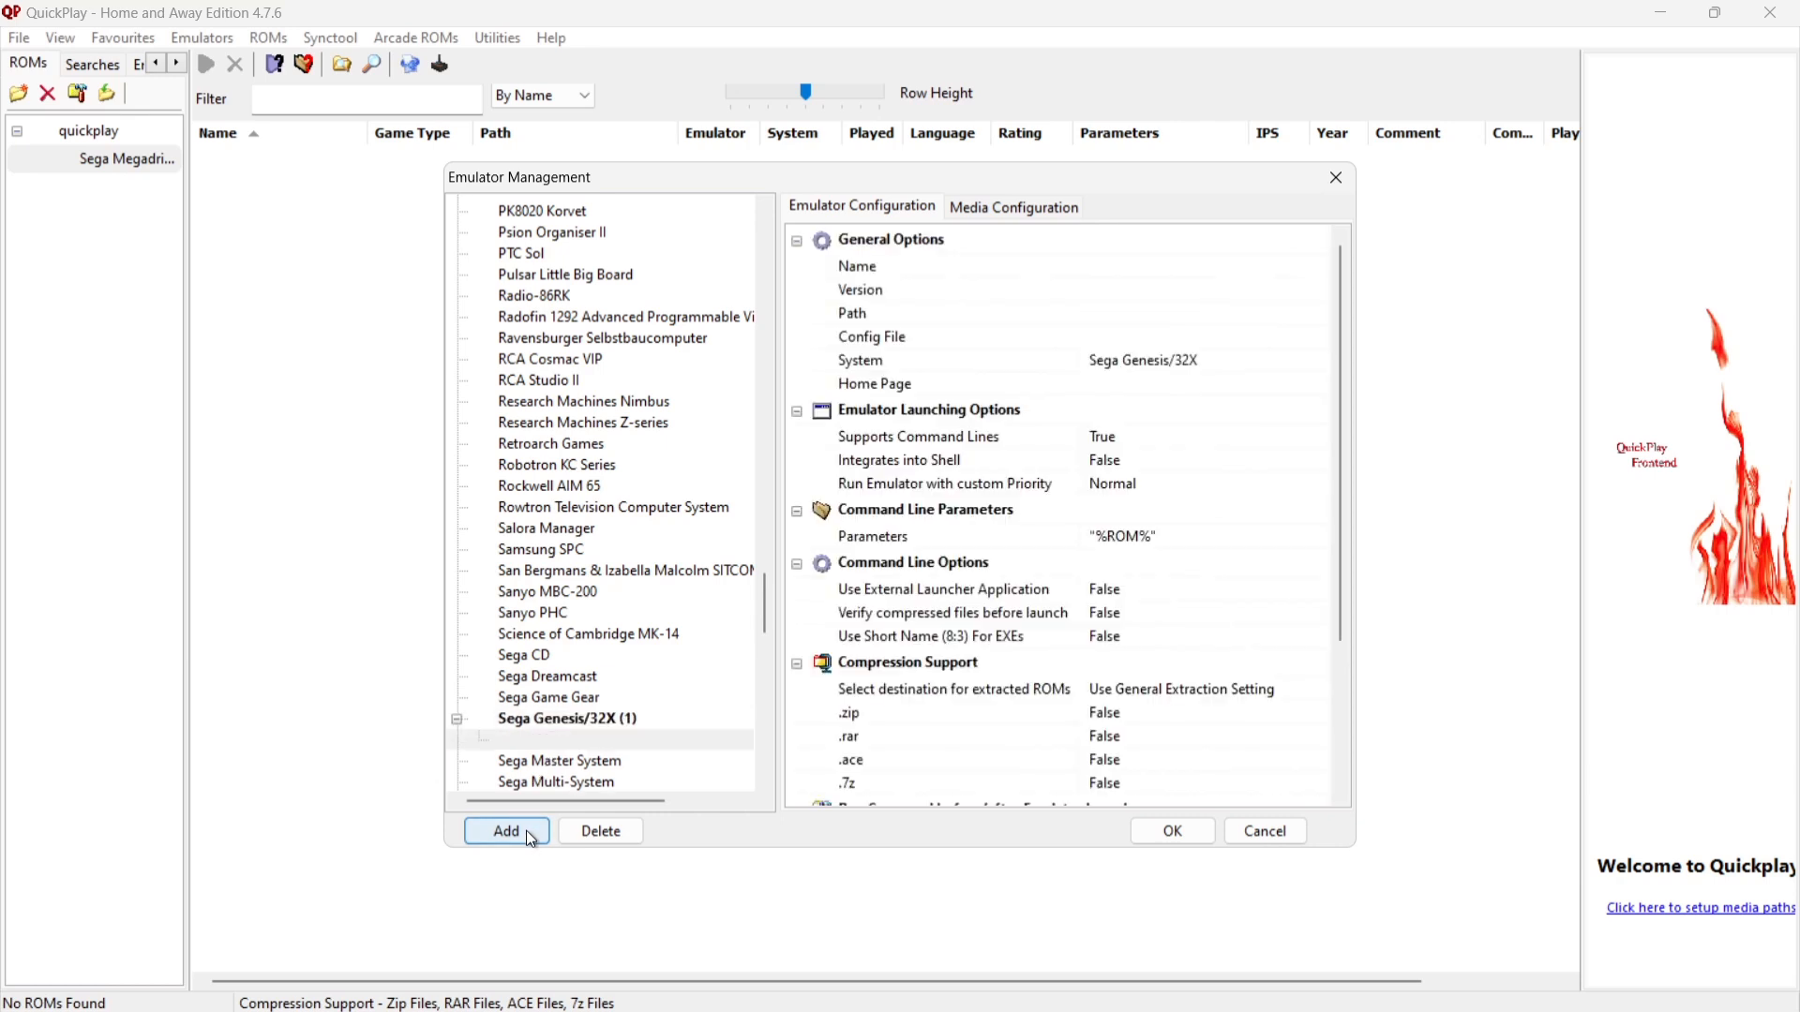
{"action": "left_click", "coordinate": [1151, 271]}
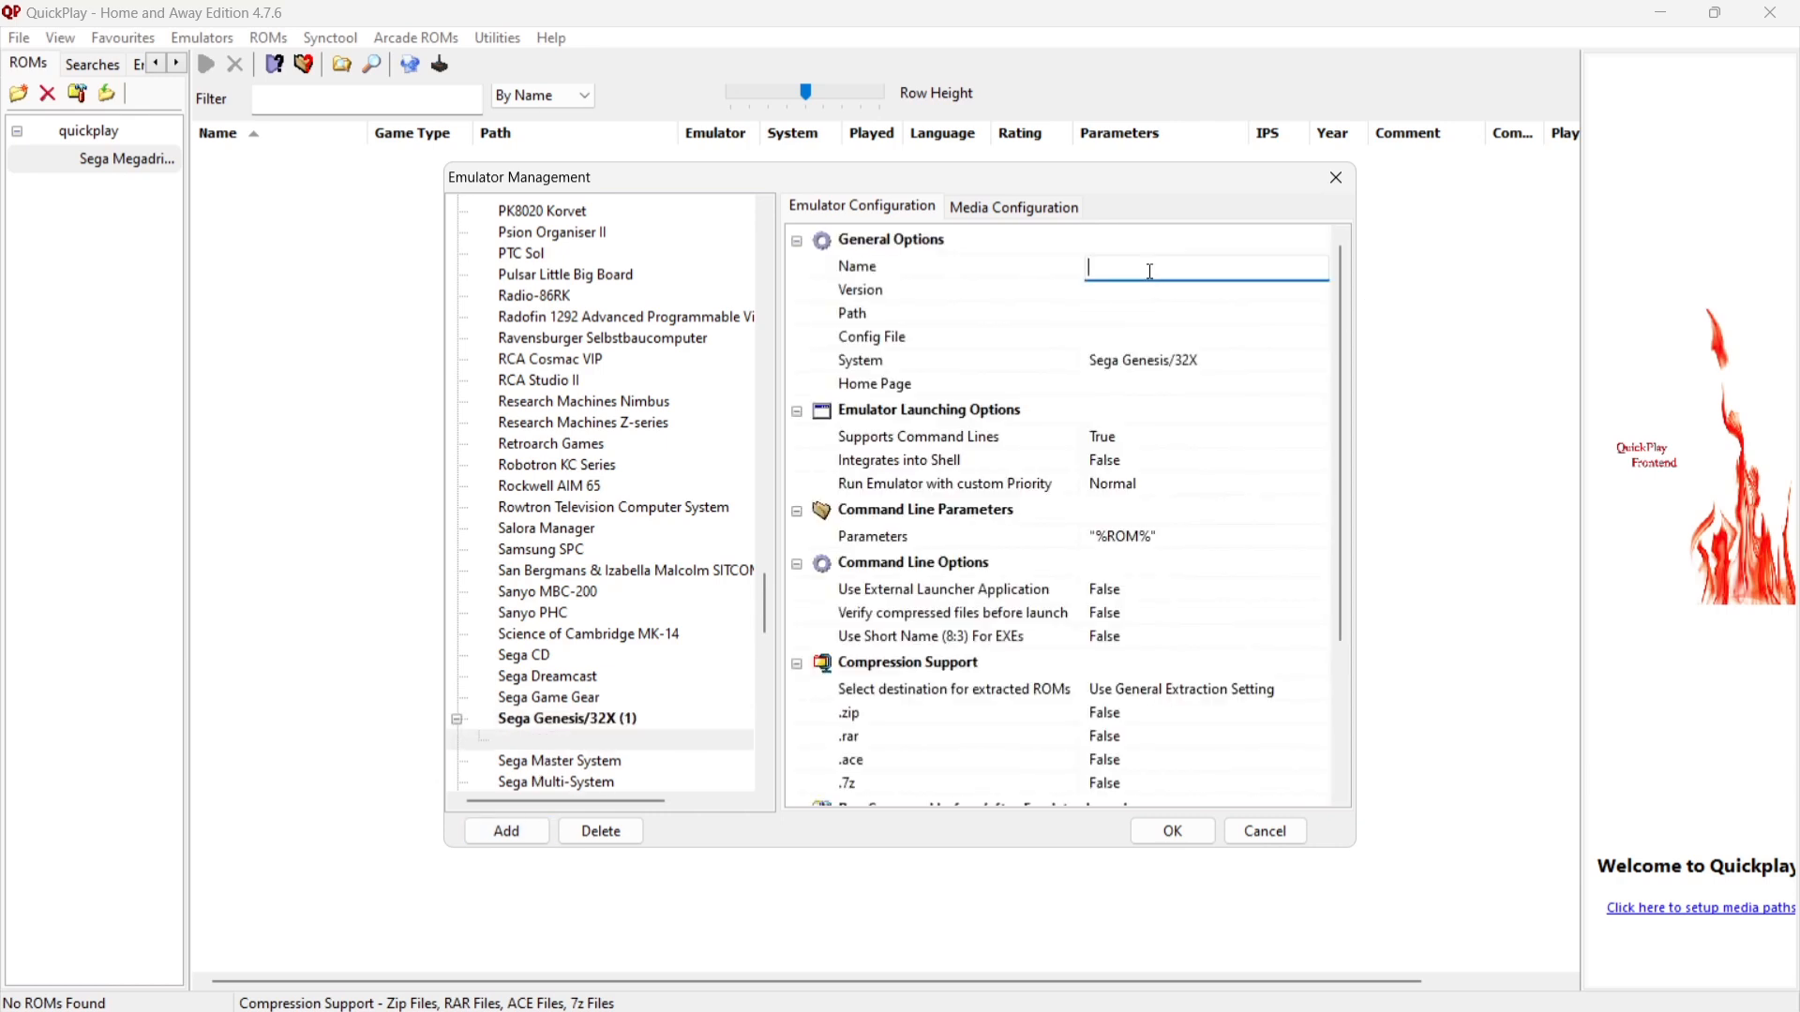
{"action": "type", "text": "Fusion"}
Set the Fusion emulator's path to Fusion.exe in the desktop folder qp\Emulators\Fusion.
{"action": "left_click", "coordinate": [1138, 320]}
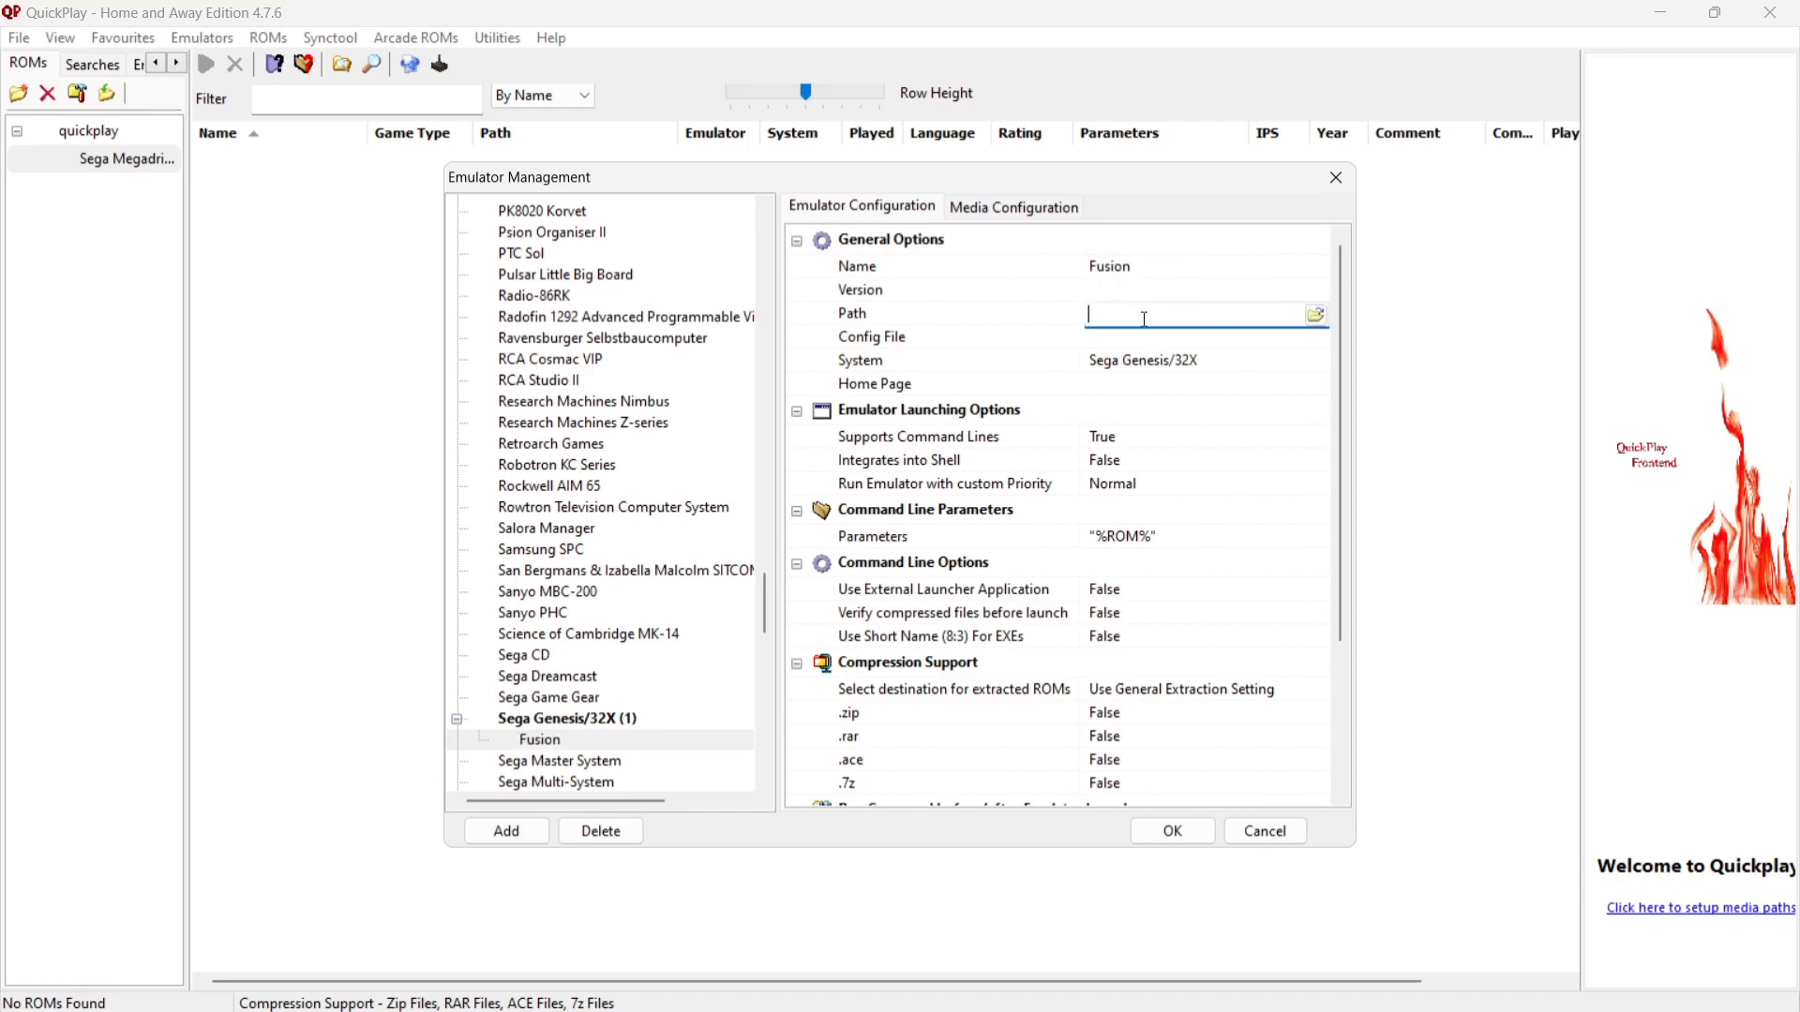
{"action": "left_click", "coordinate": [1319, 316]}
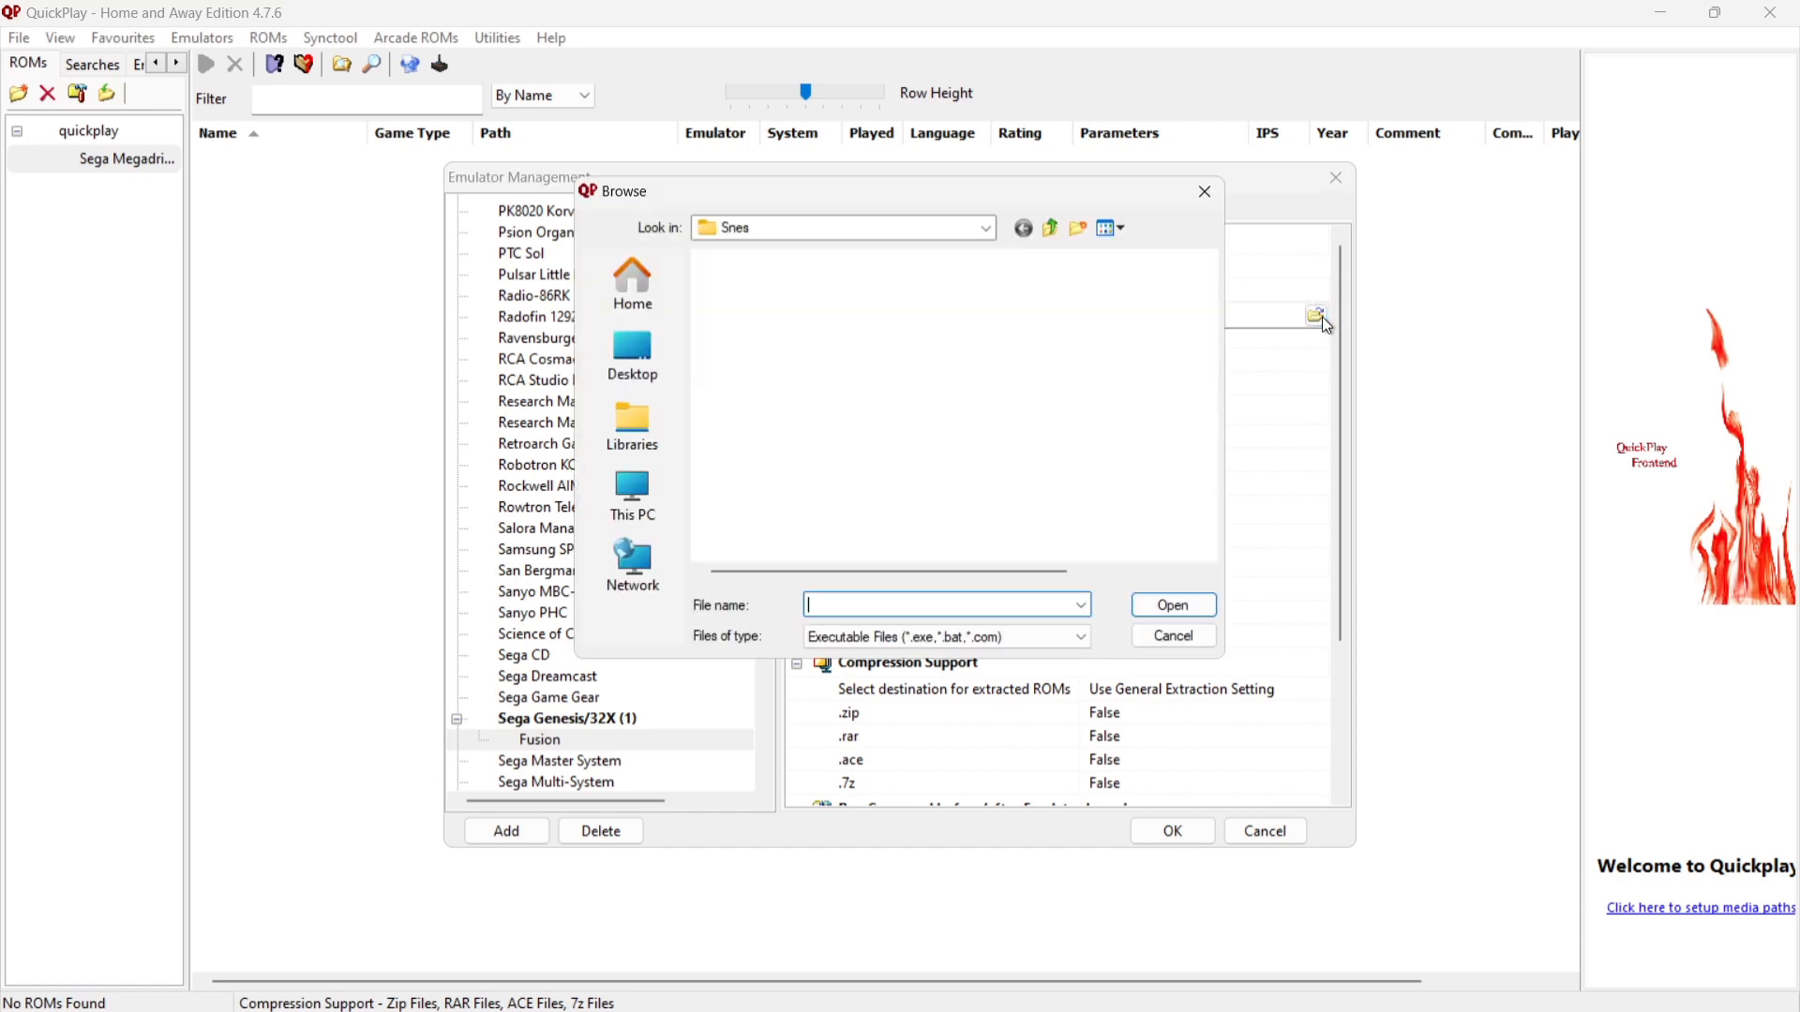
{"action": "left_click", "coordinate": [633, 356]}
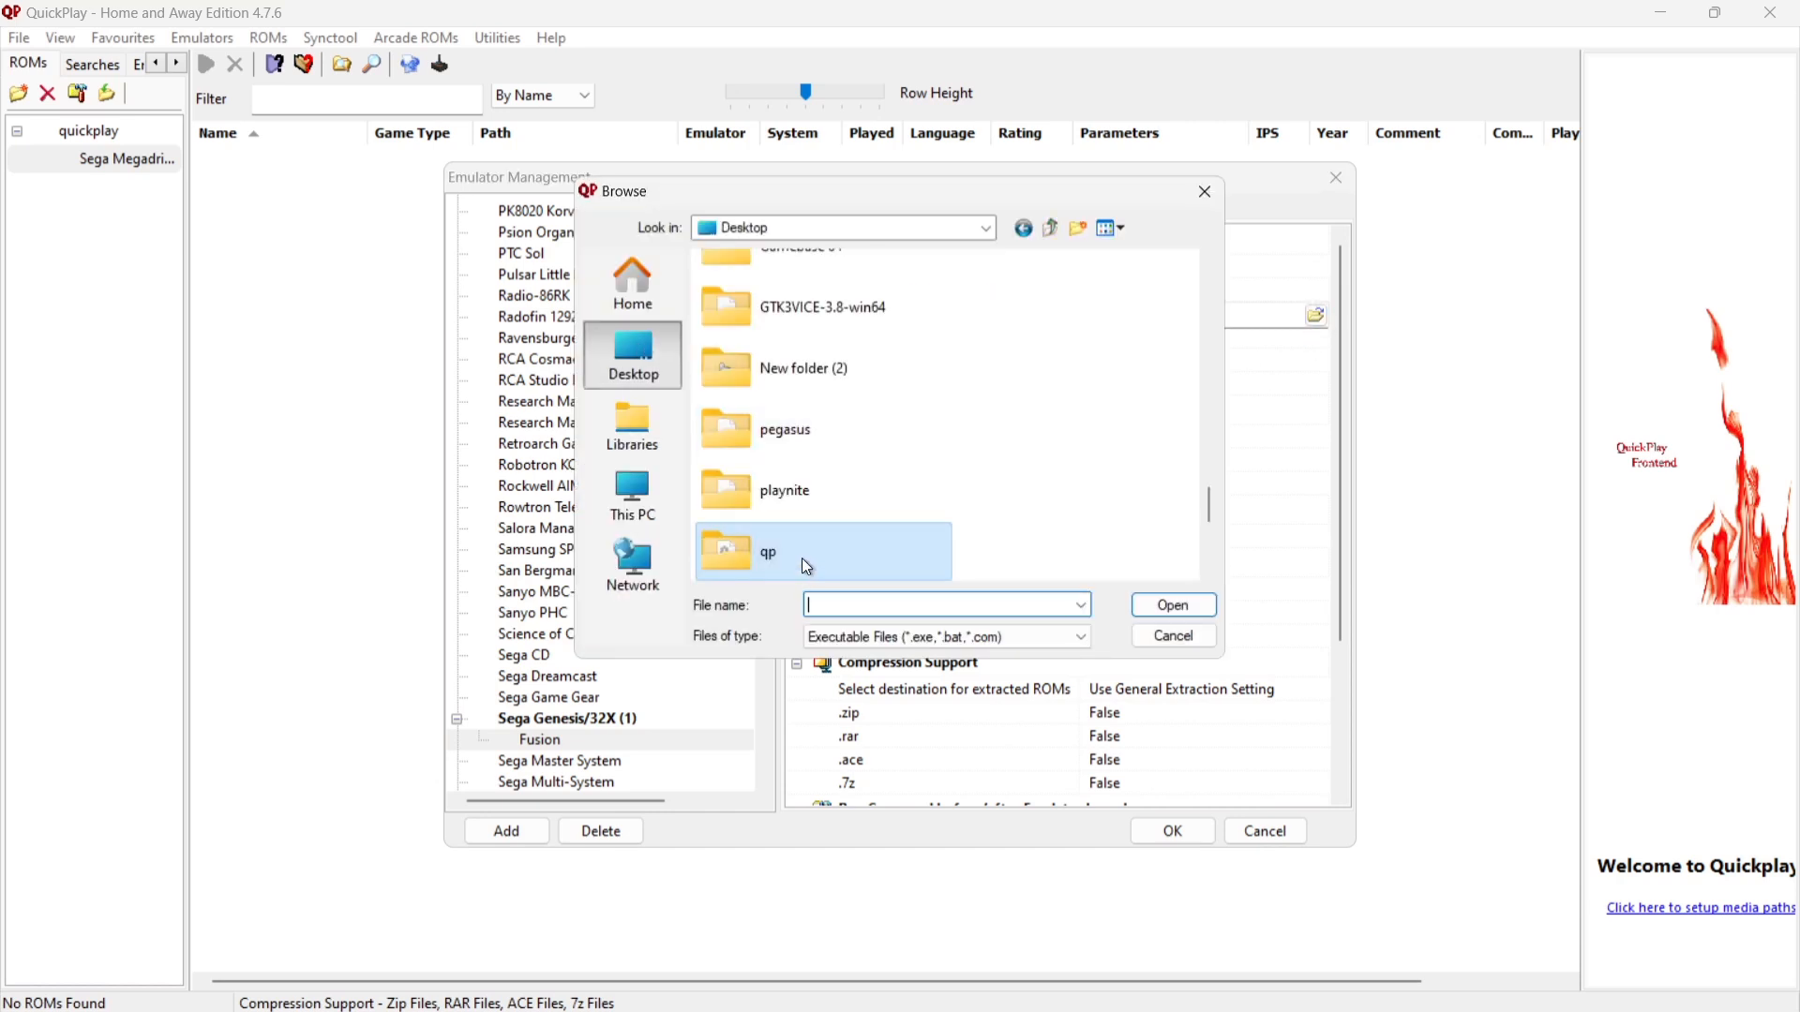
{"action": "double_click", "coordinate": [802, 560]}
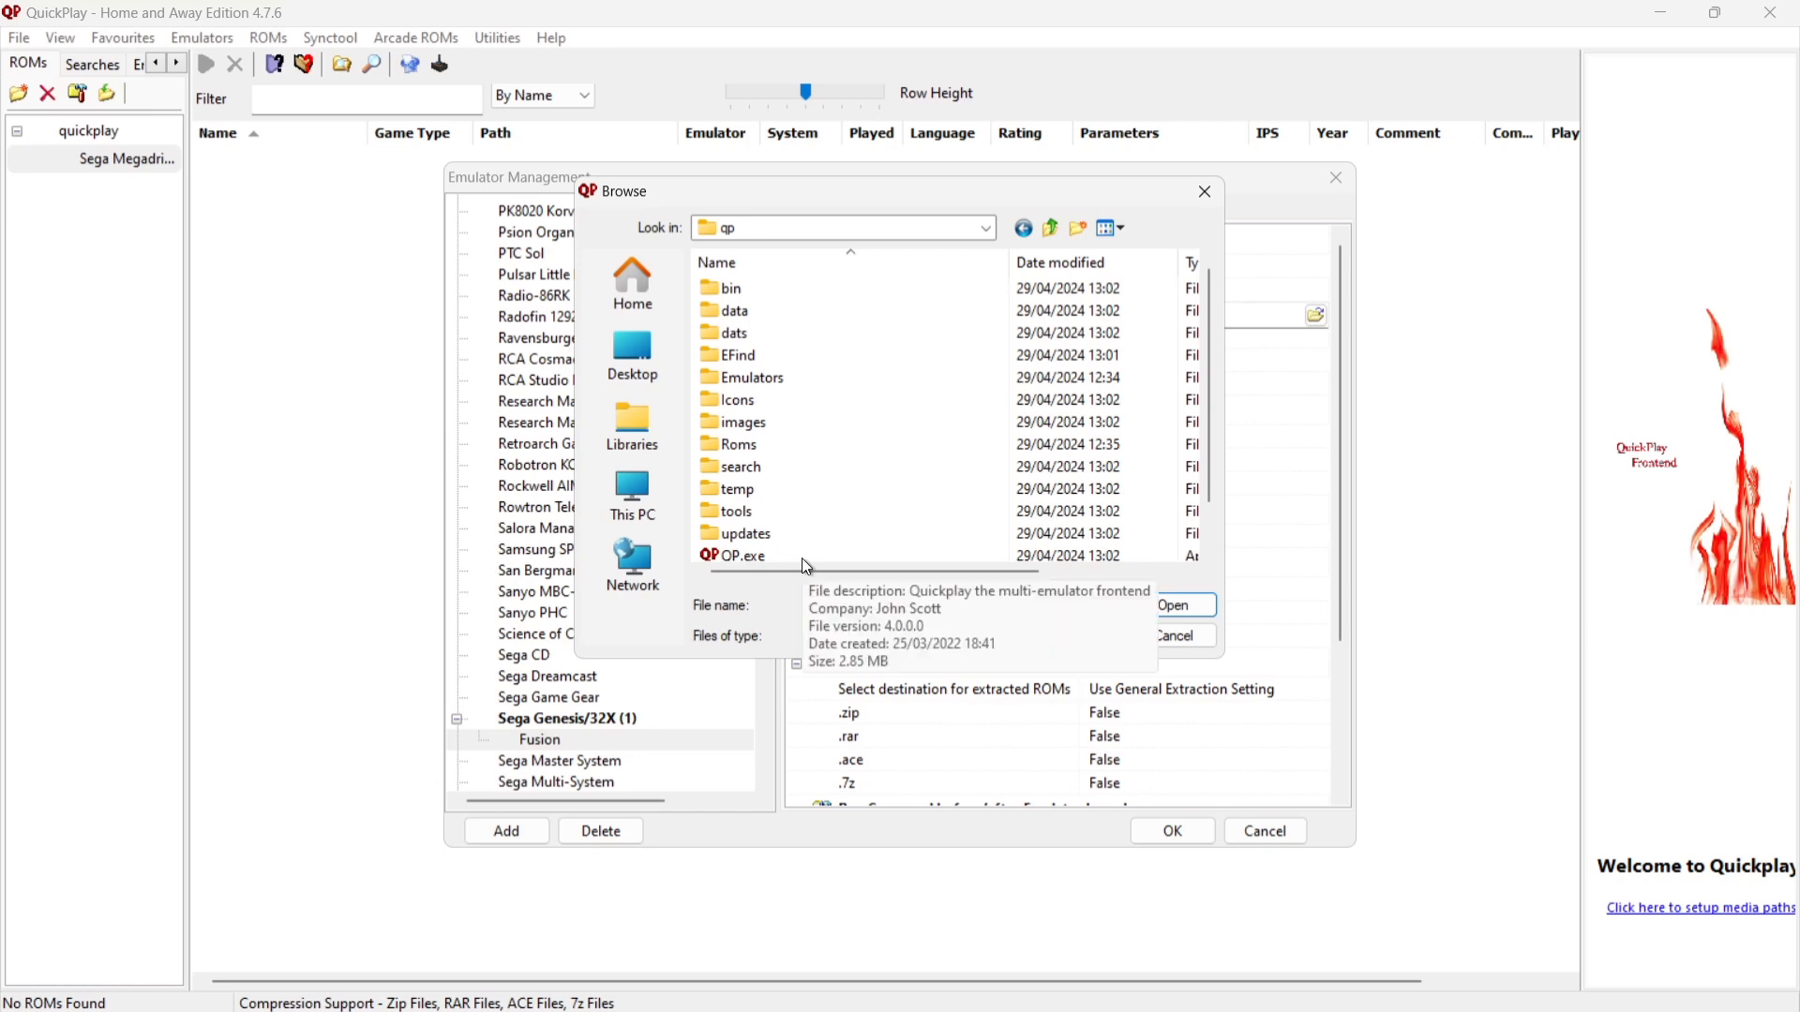
{"action": "double_click", "coordinate": [755, 379]}
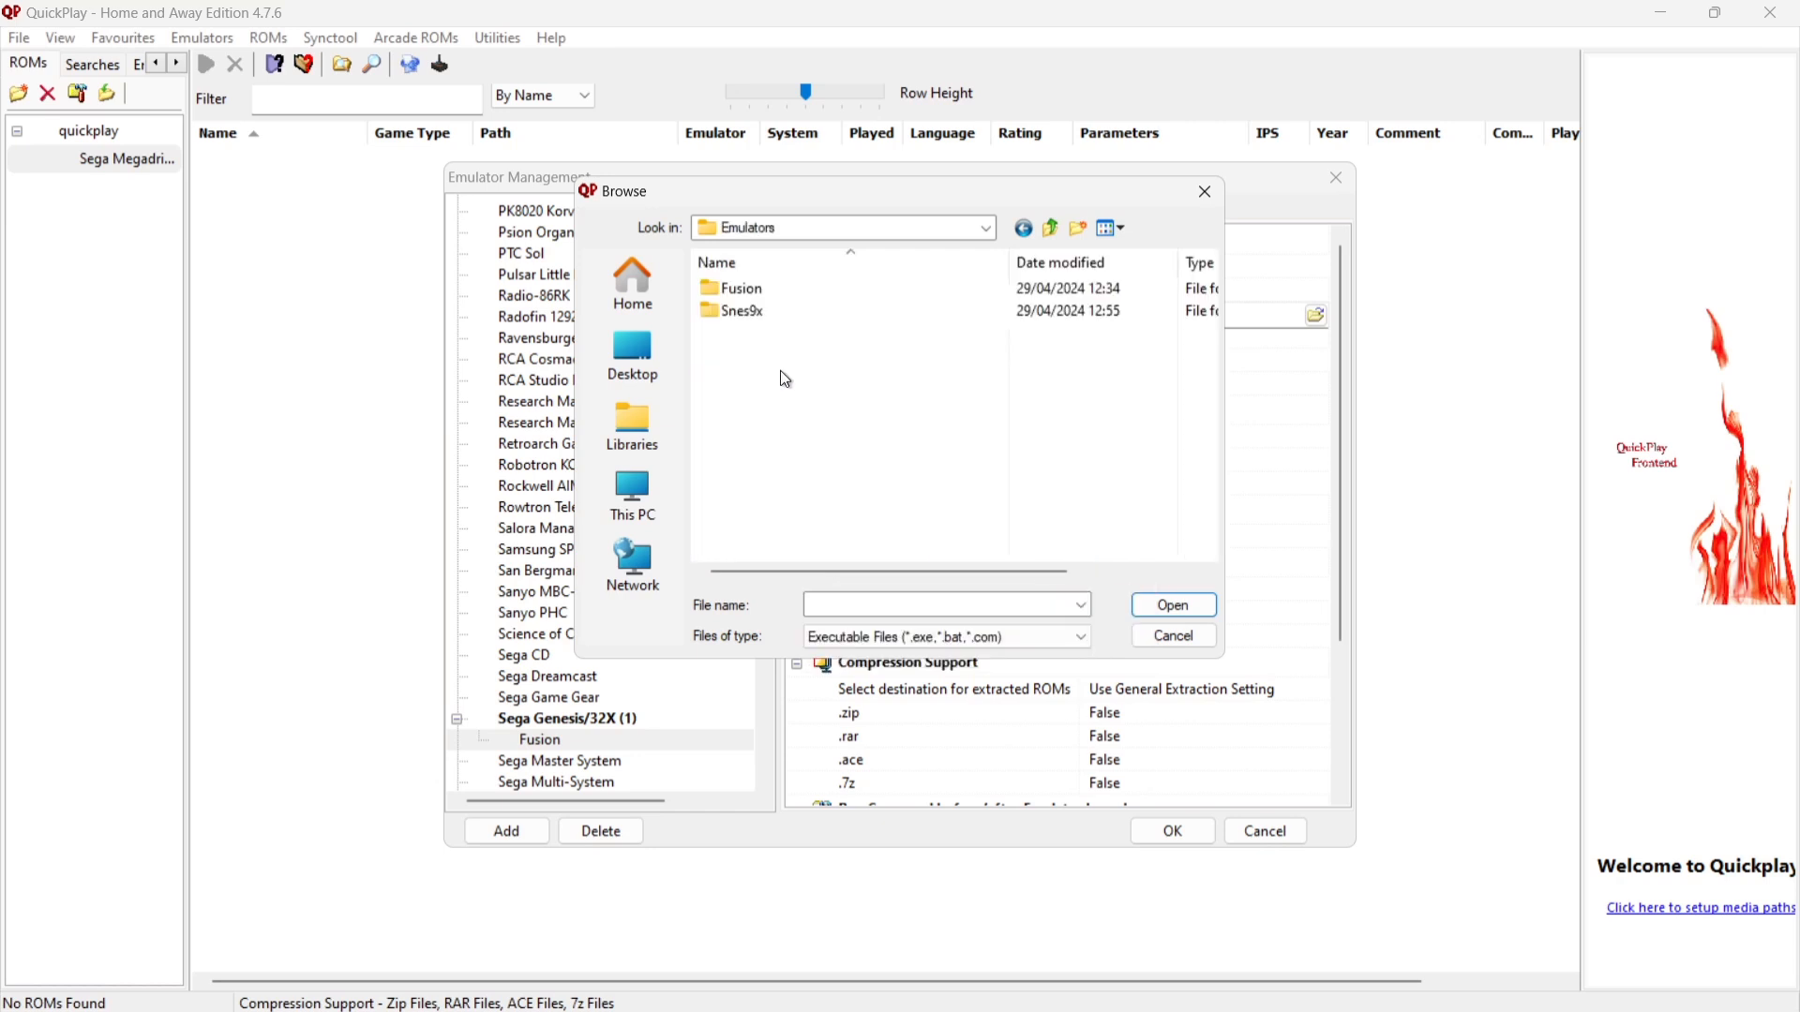
{"action": "double_click", "coordinate": [758, 285]}
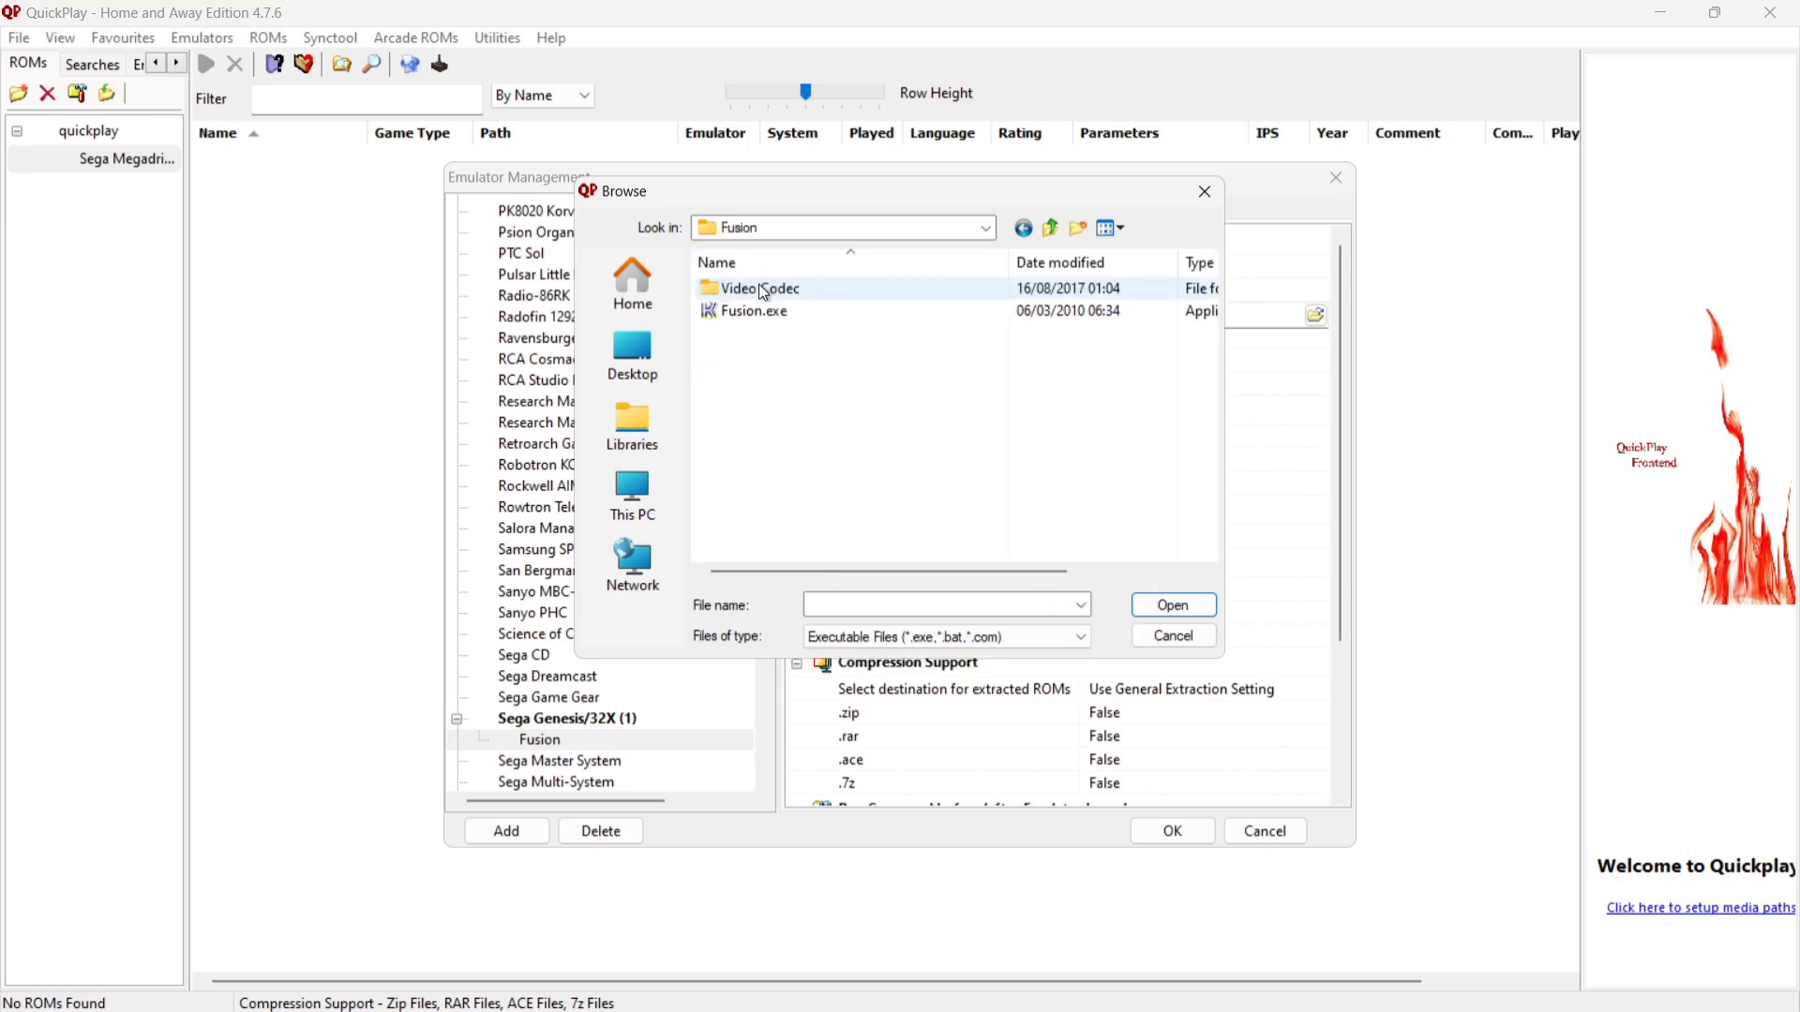
{"action": "double_click", "coordinate": [829, 317]}
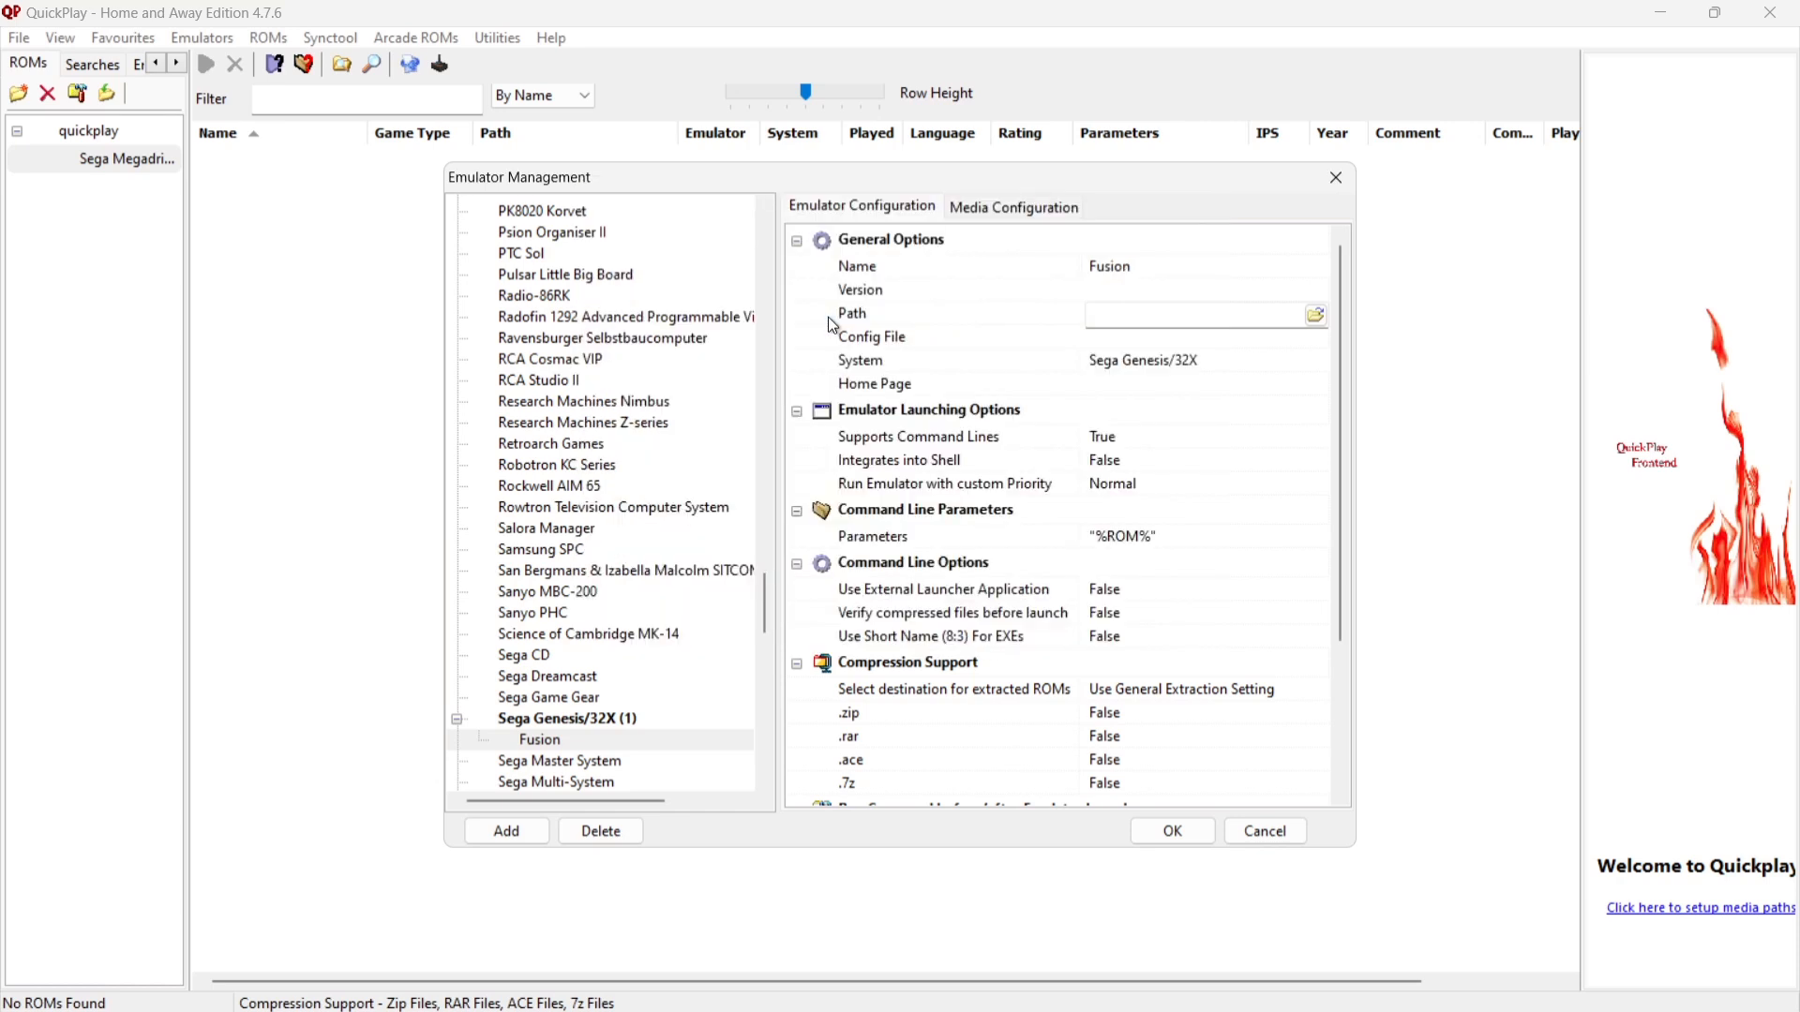
Look for a config file in the Fusion folder, cancel the file selection and save the emulator entry.
{"action": "left_click", "coordinate": [1178, 337]}
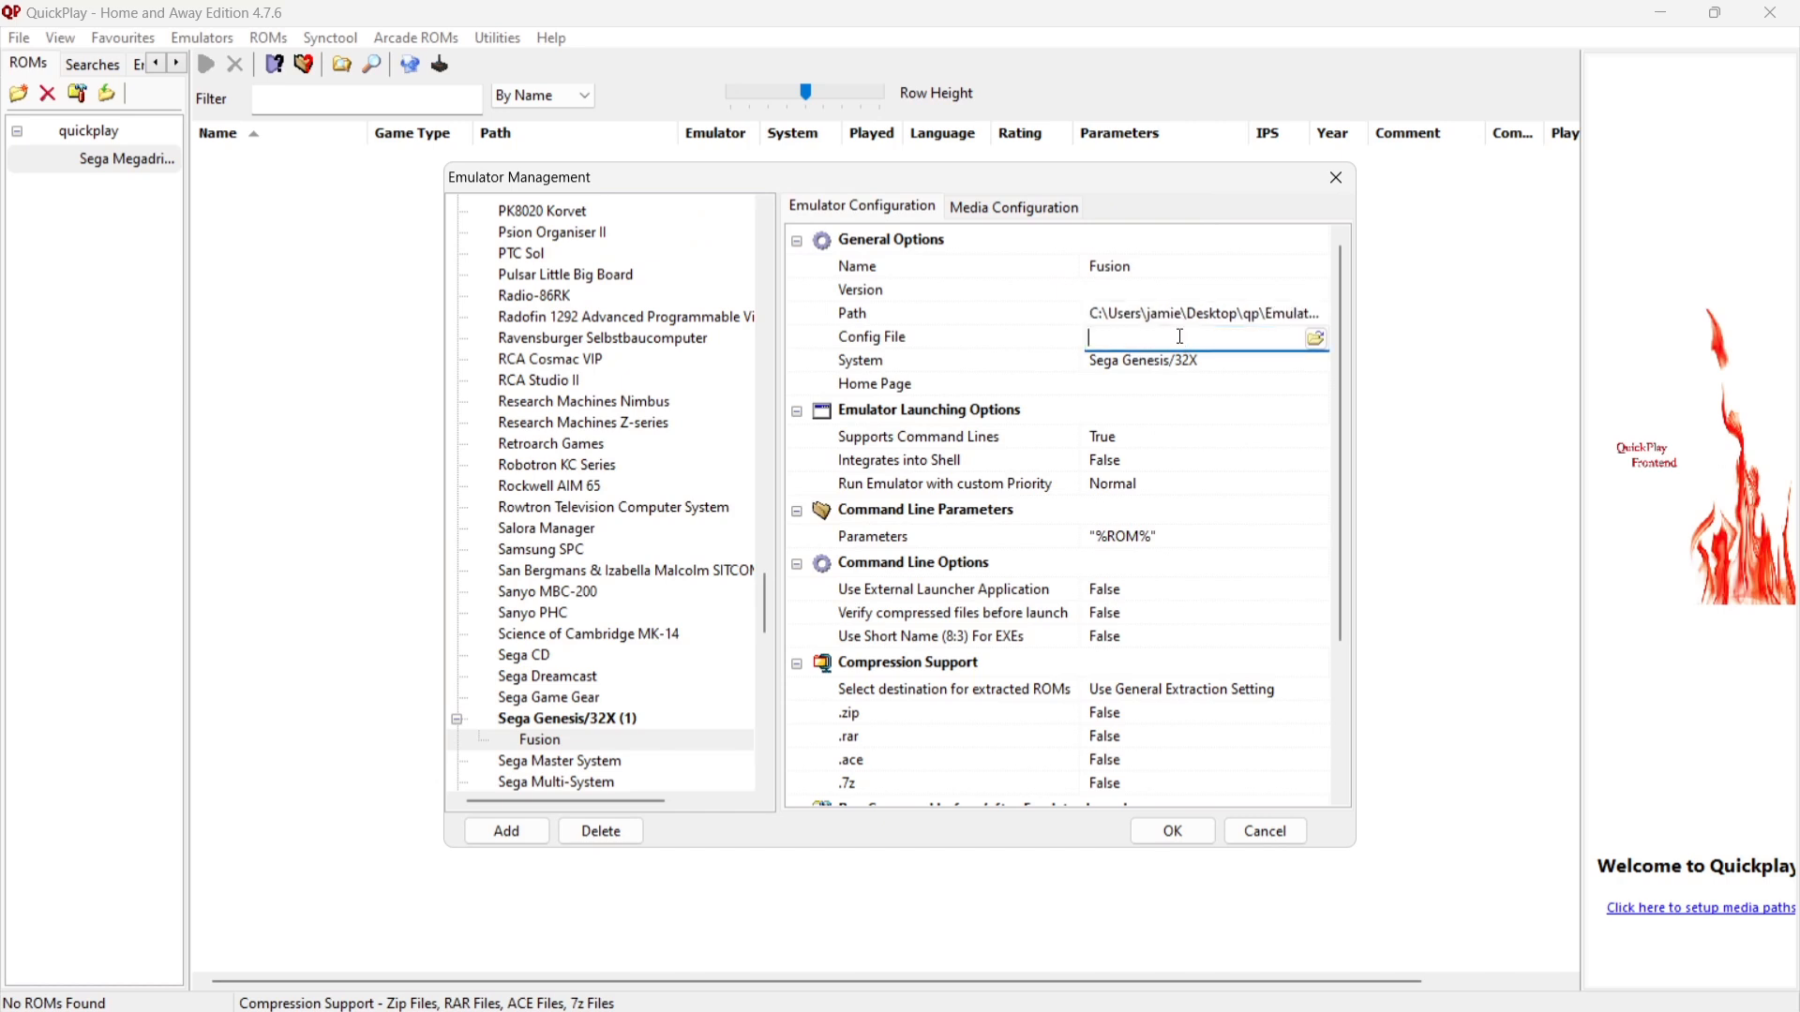
{"action": "left_click", "coordinate": [1315, 342]}
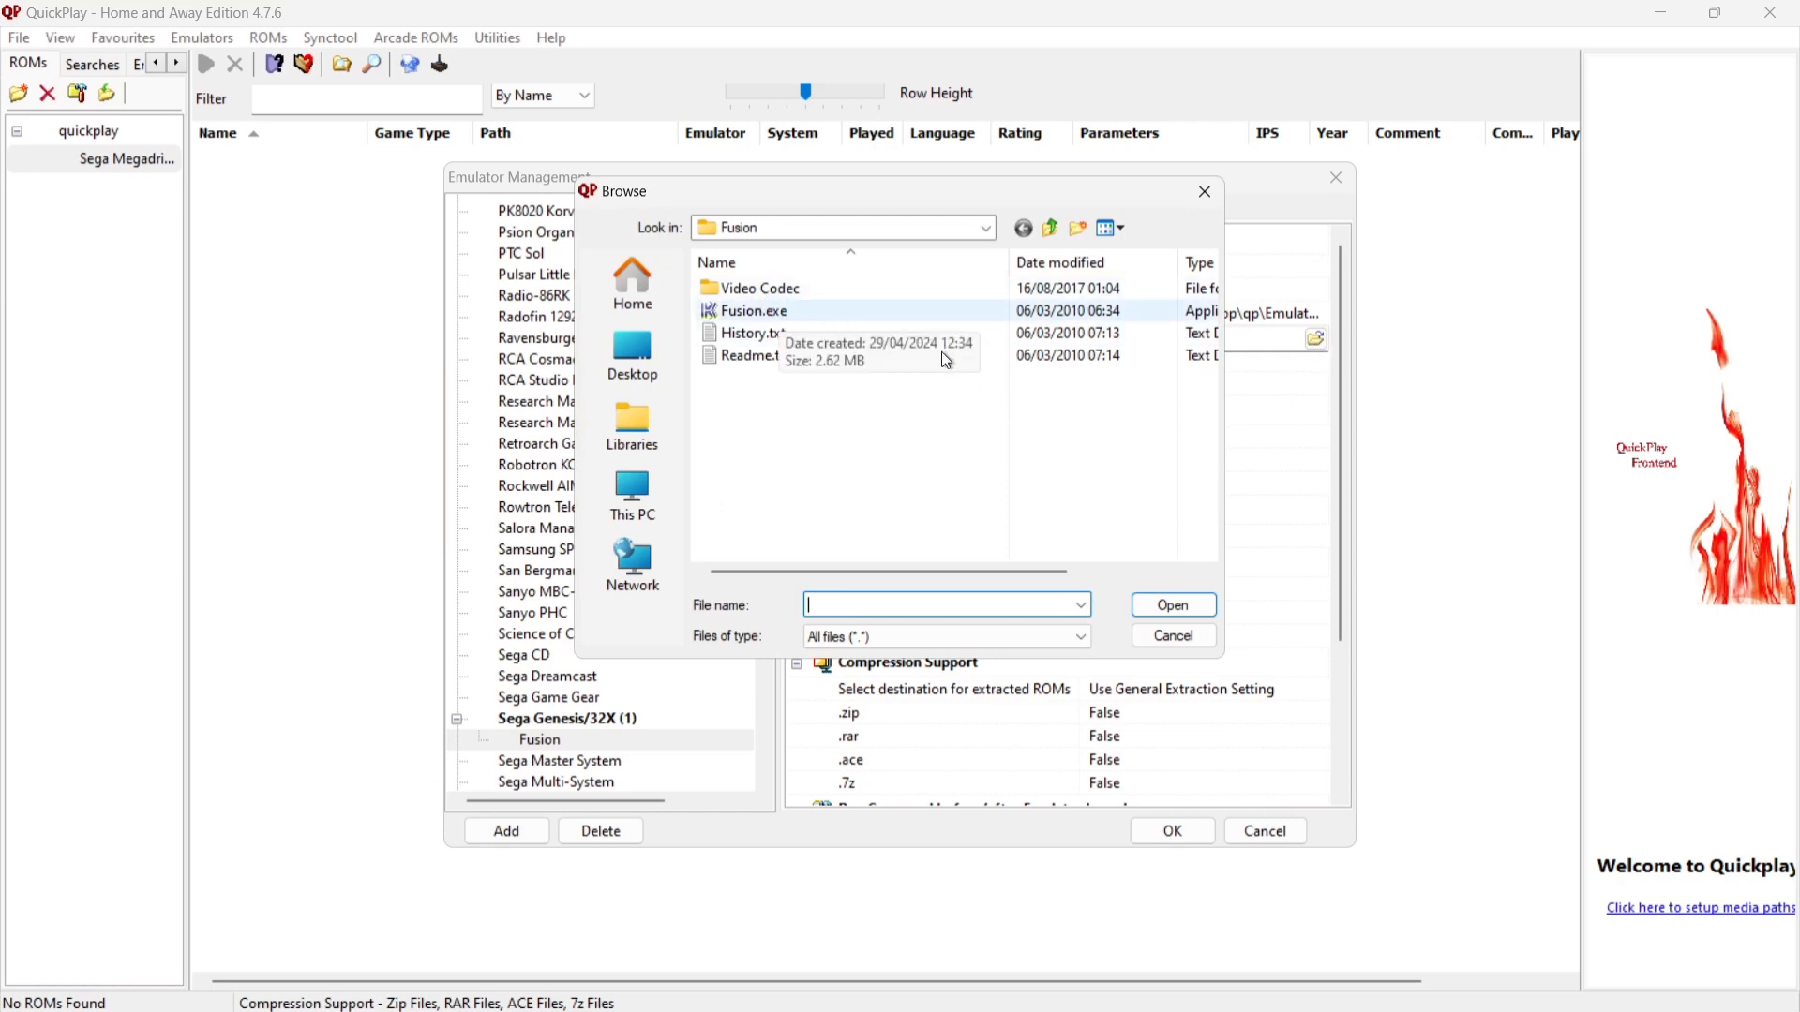
{"action": "left_click", "coordinate": [1179, 639]}
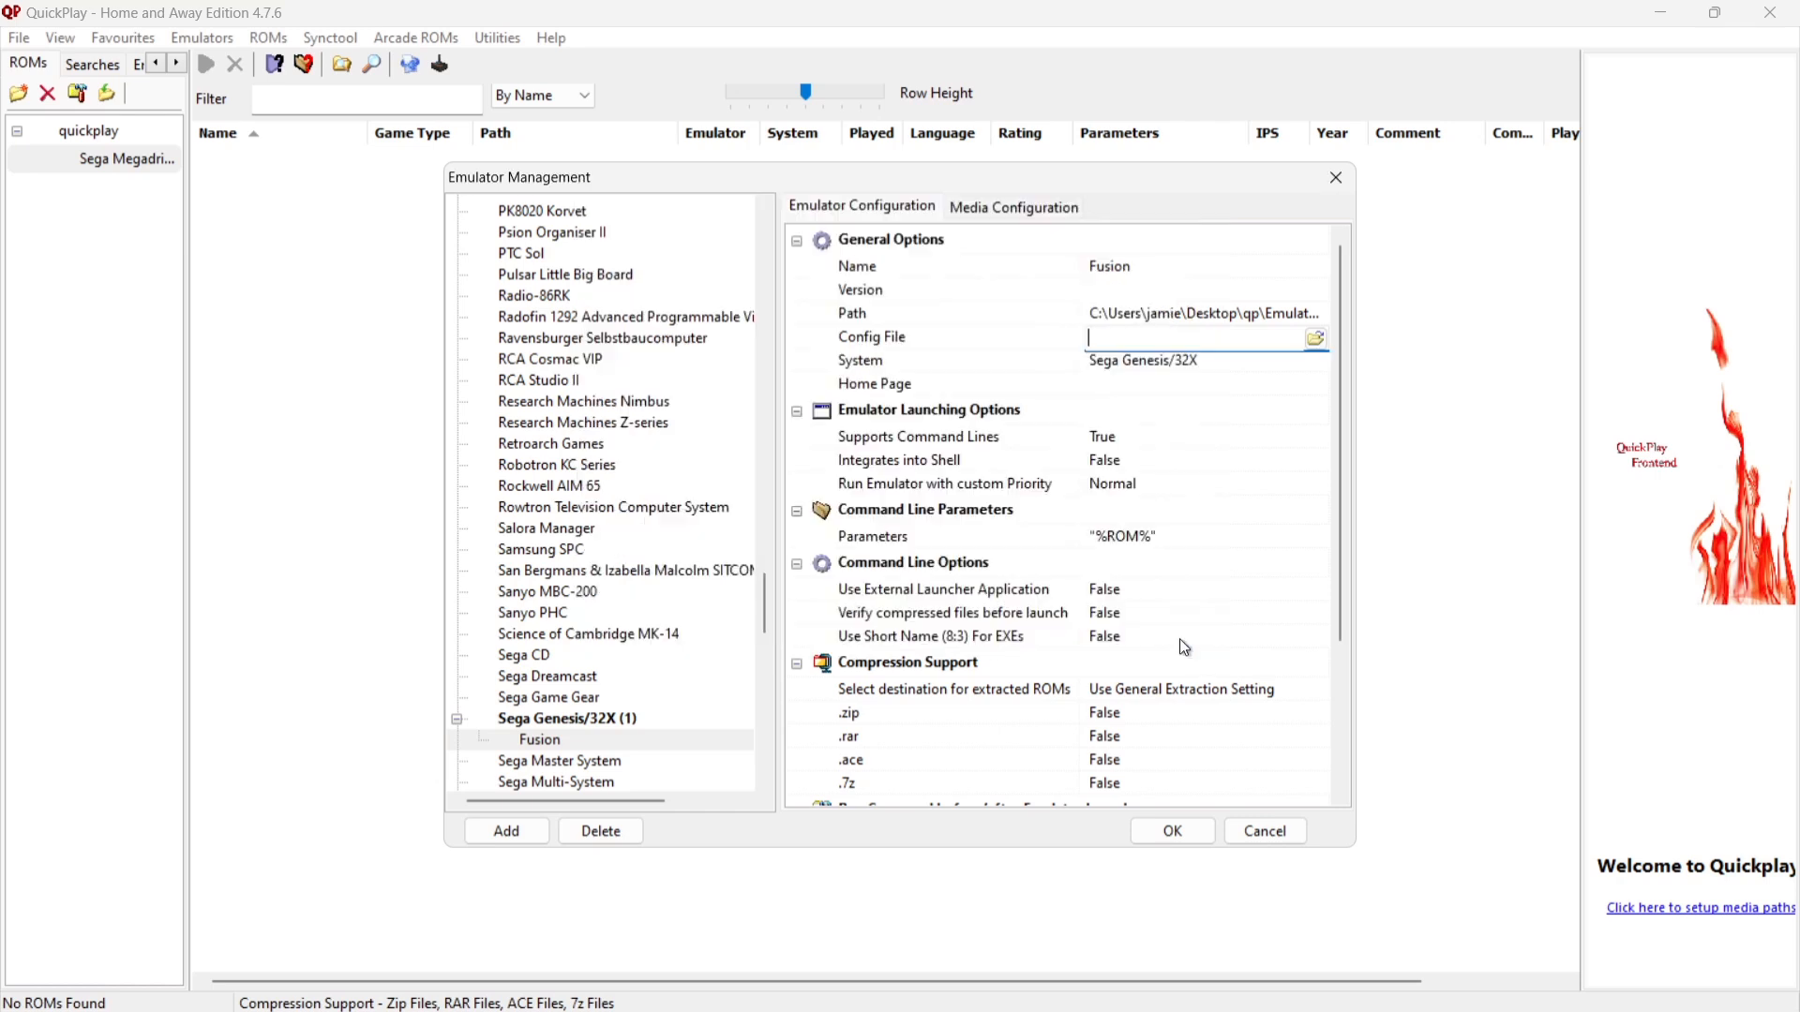
{"action": "left_click", "coordinate": [1169, 831]}
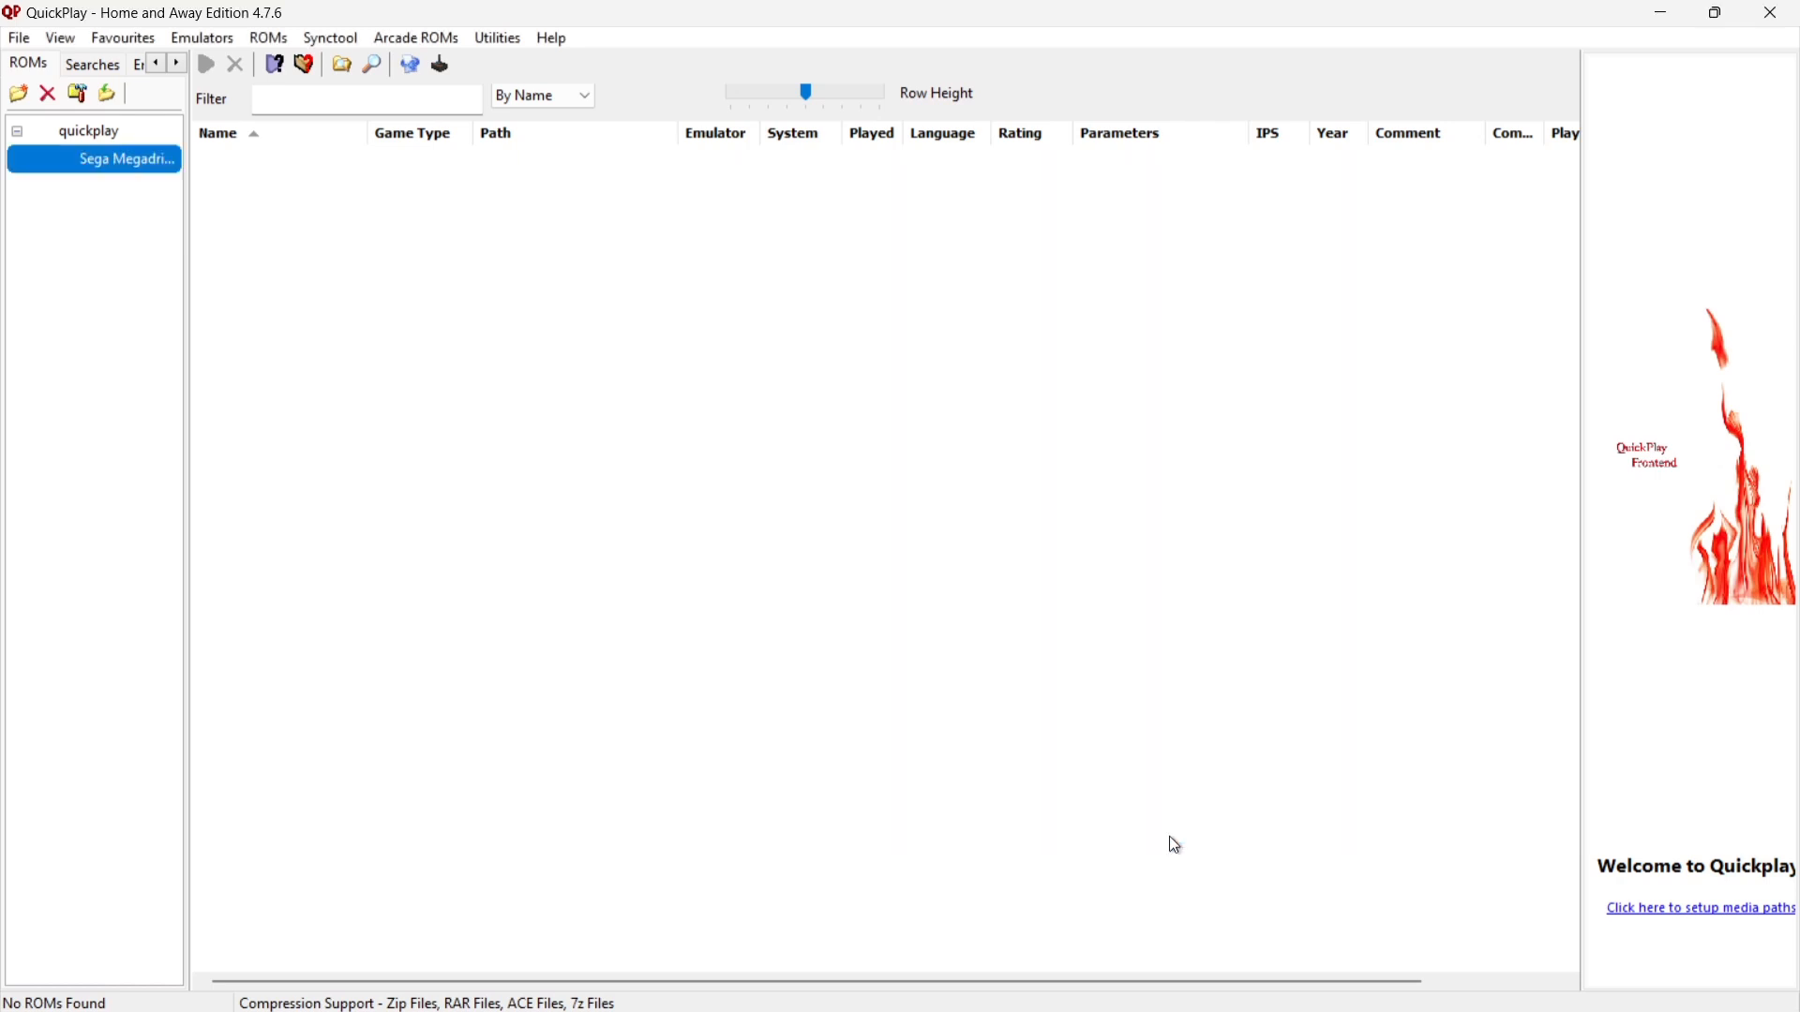
Minimize QuickPlay, run Fusion.exe once from qp\Emulators\Fusion to generate its Fusion.ini, then close Fusion and the folder window.
{"action": "left_click", "coordinate": [1659, 12]}
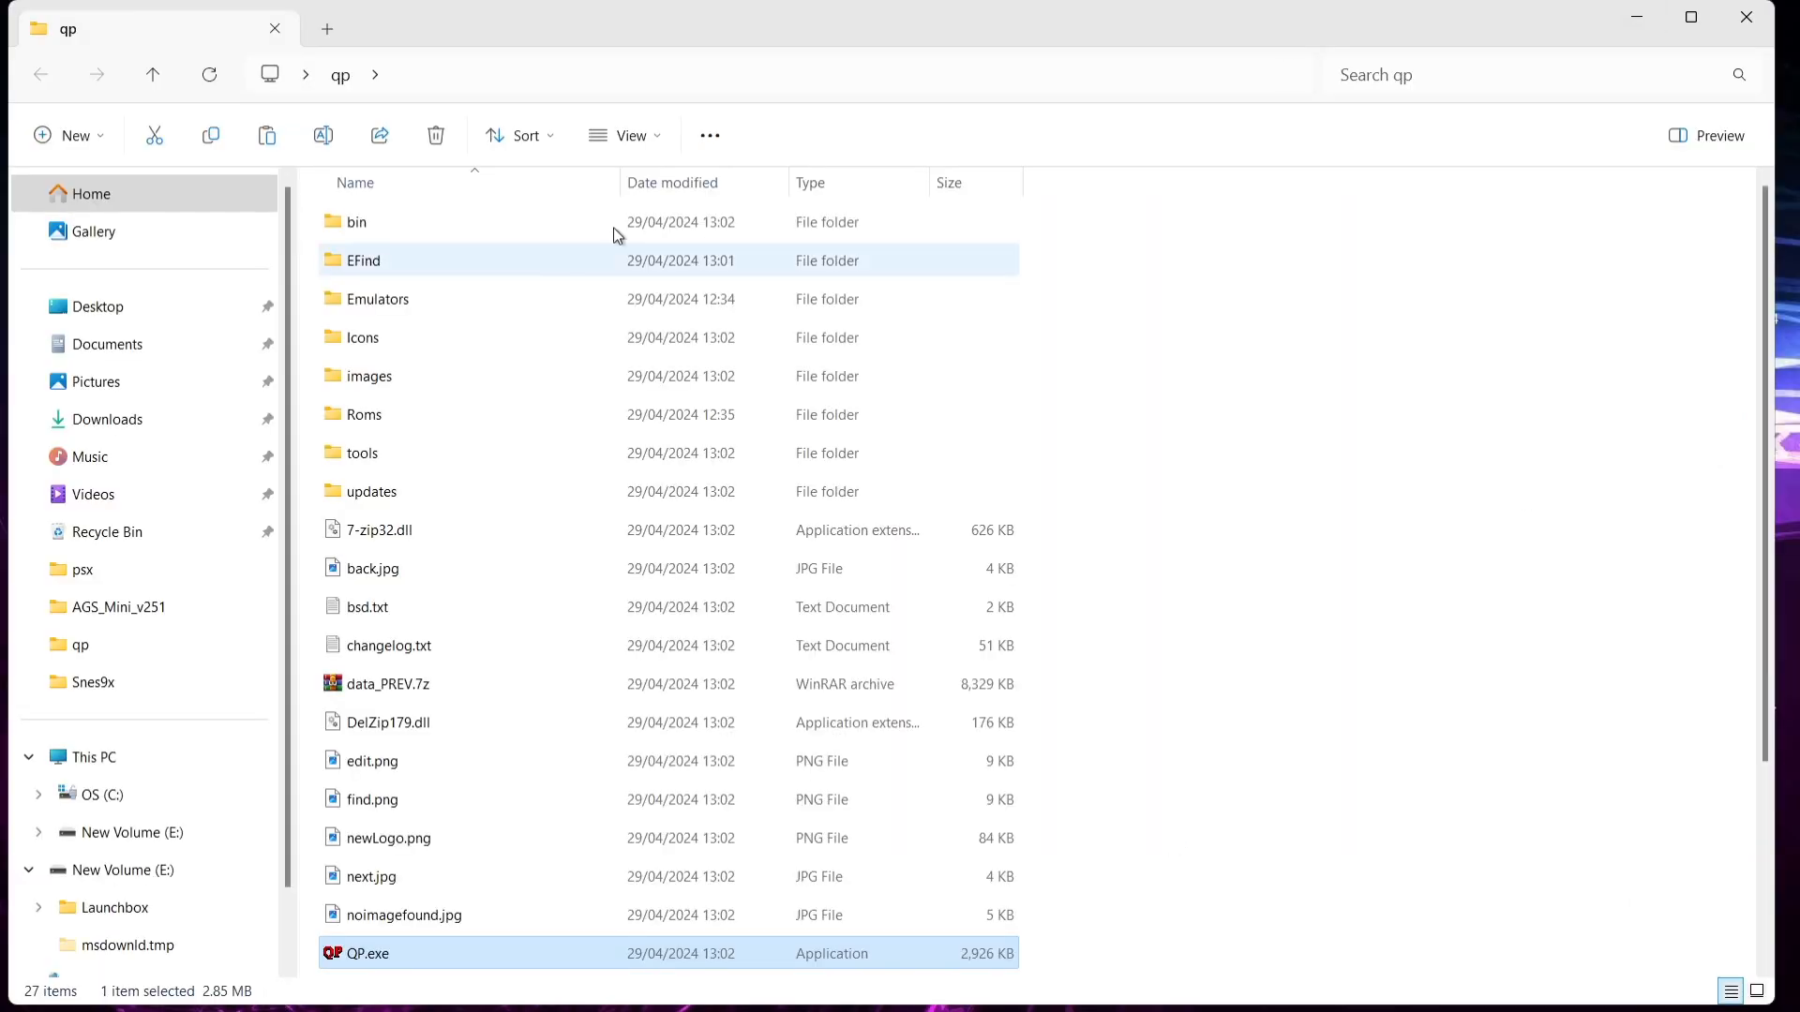
{"action": "left_click", "coordinate": [480, 298]}
{"action": "double_click", "coordinate": [480, 298]}
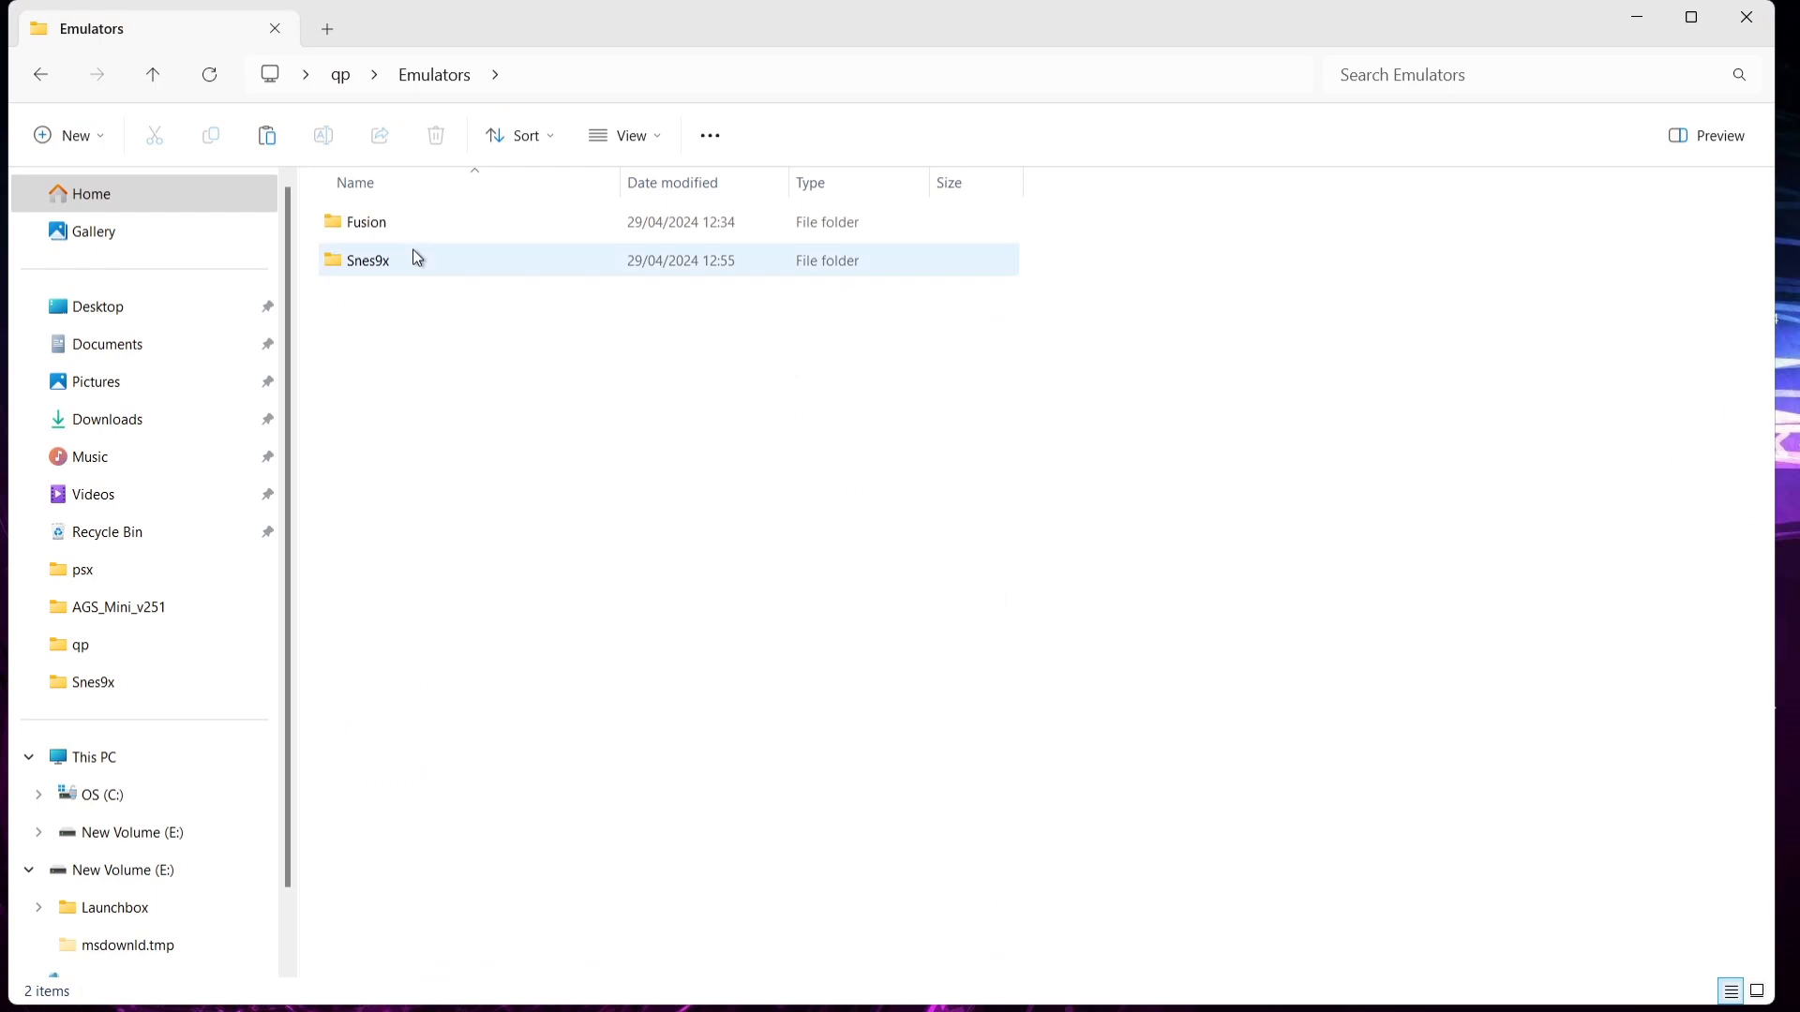
{"action": "left_click", "coordinate": [414, 225]}
{"action": "double_click", "coordinate": [413, 225]}
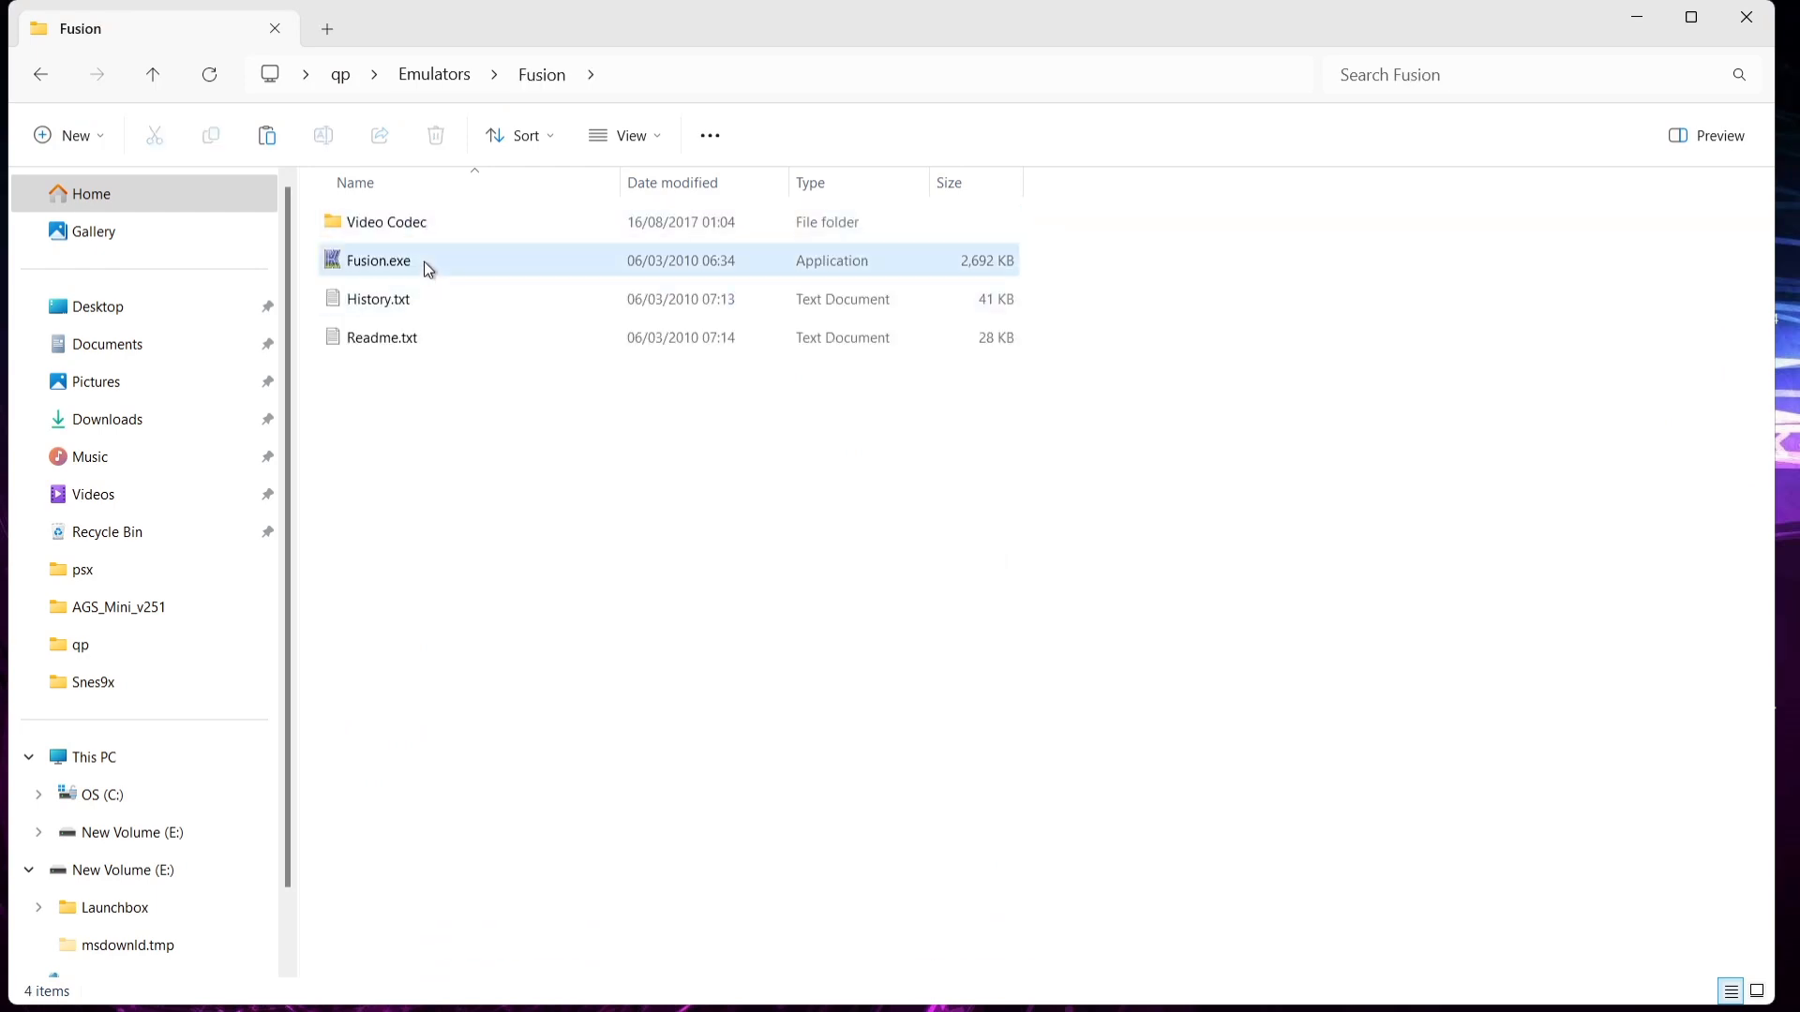
{"action": "double_click", "coordinate": [424, 262]}
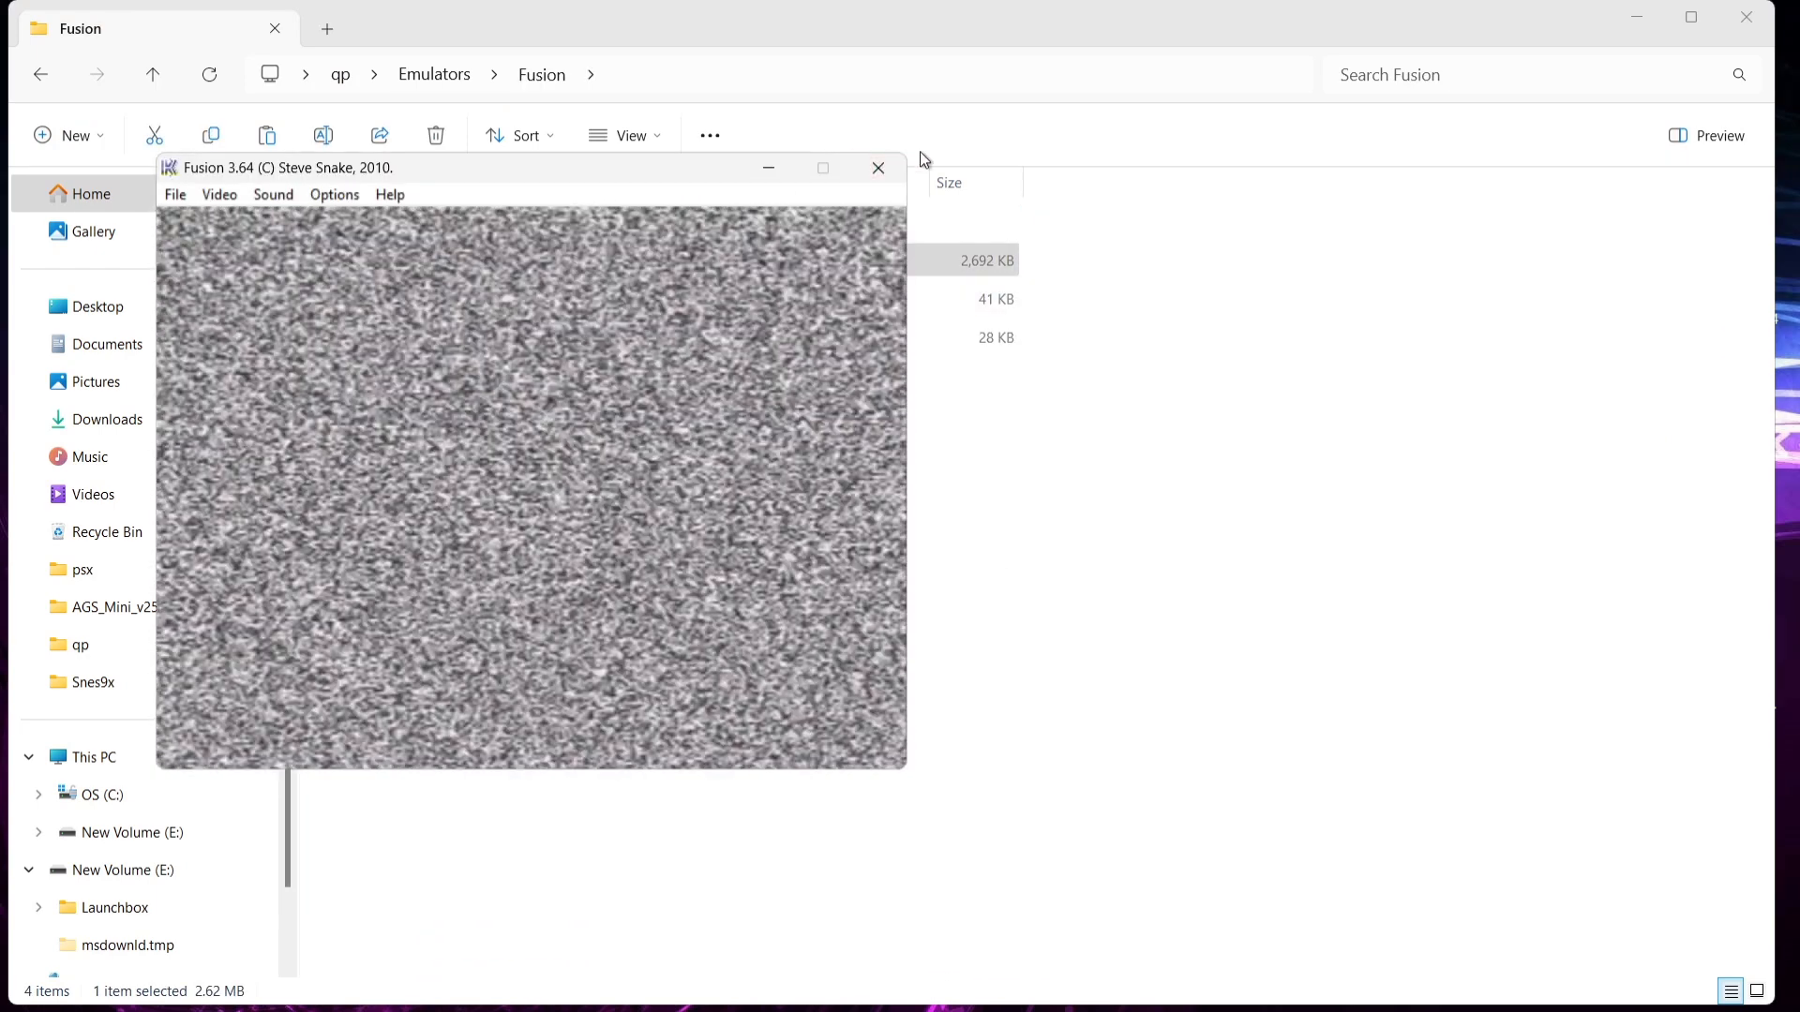
{"action": "left_click", "coordinate": [878, 167]}
{"action": "left_click", "coordinate": [757, 550]}
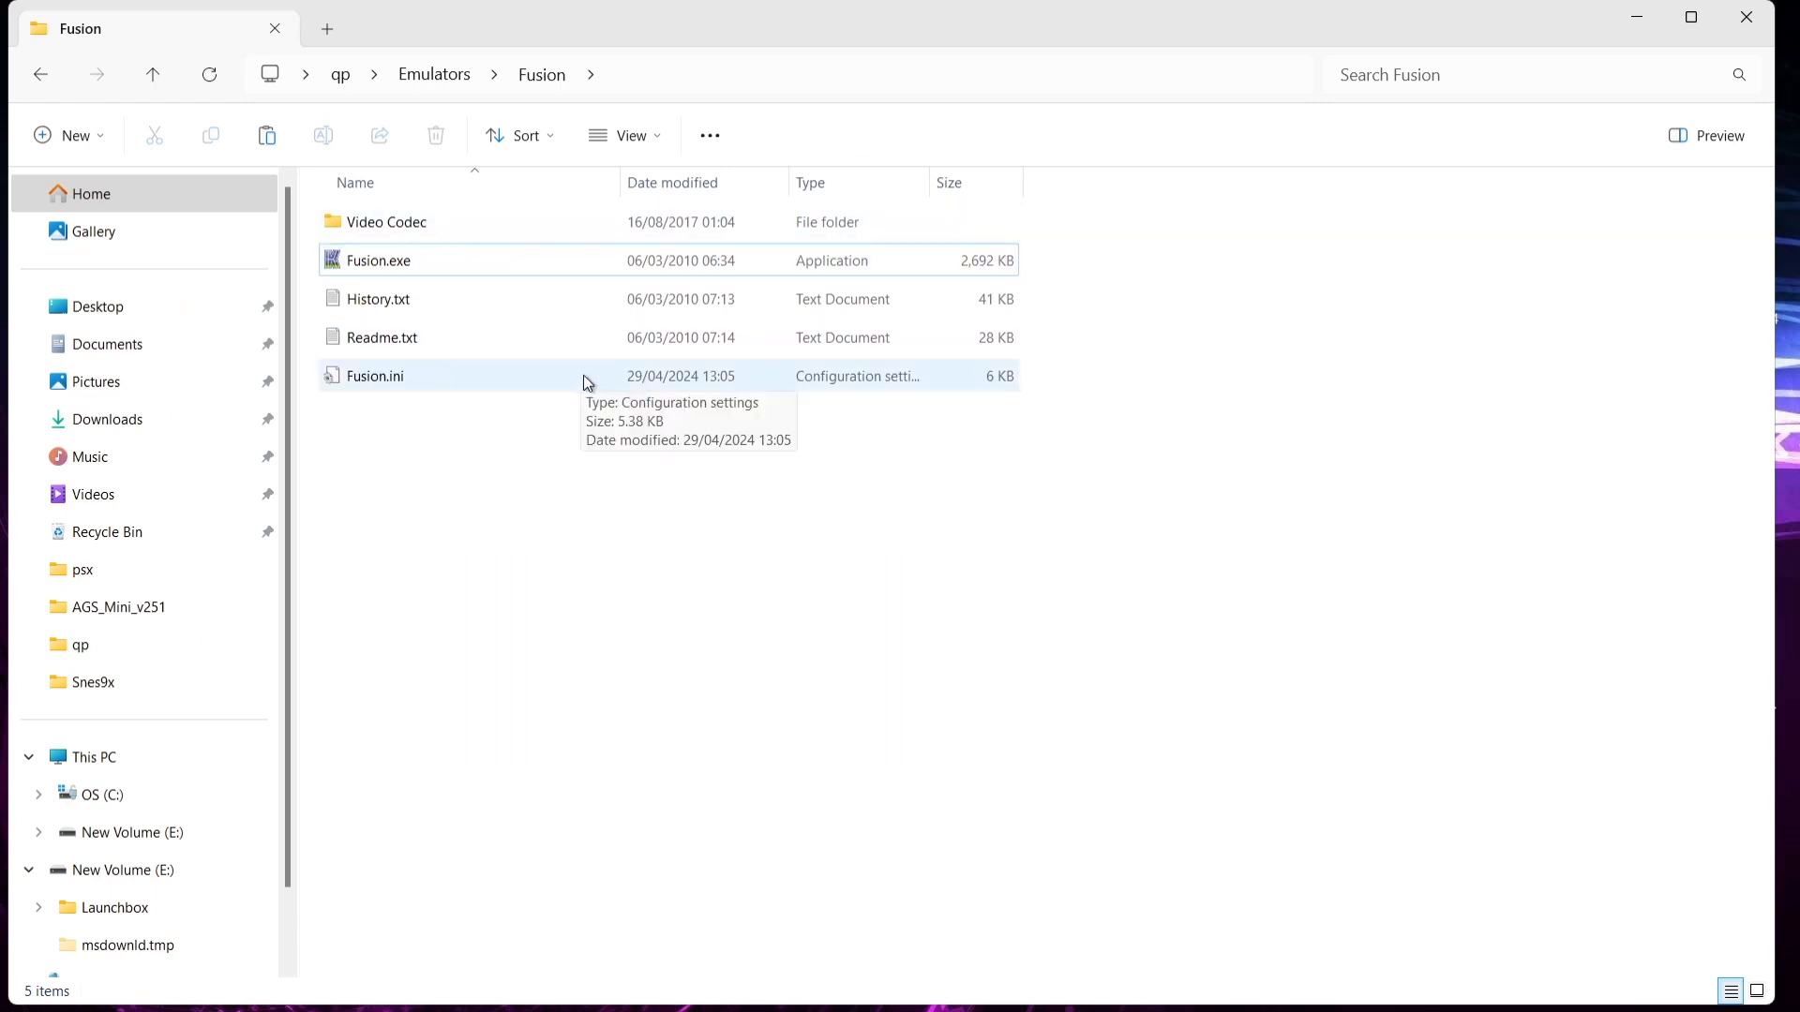
{"action": "left_click", "coordinate": [1746, 17]}
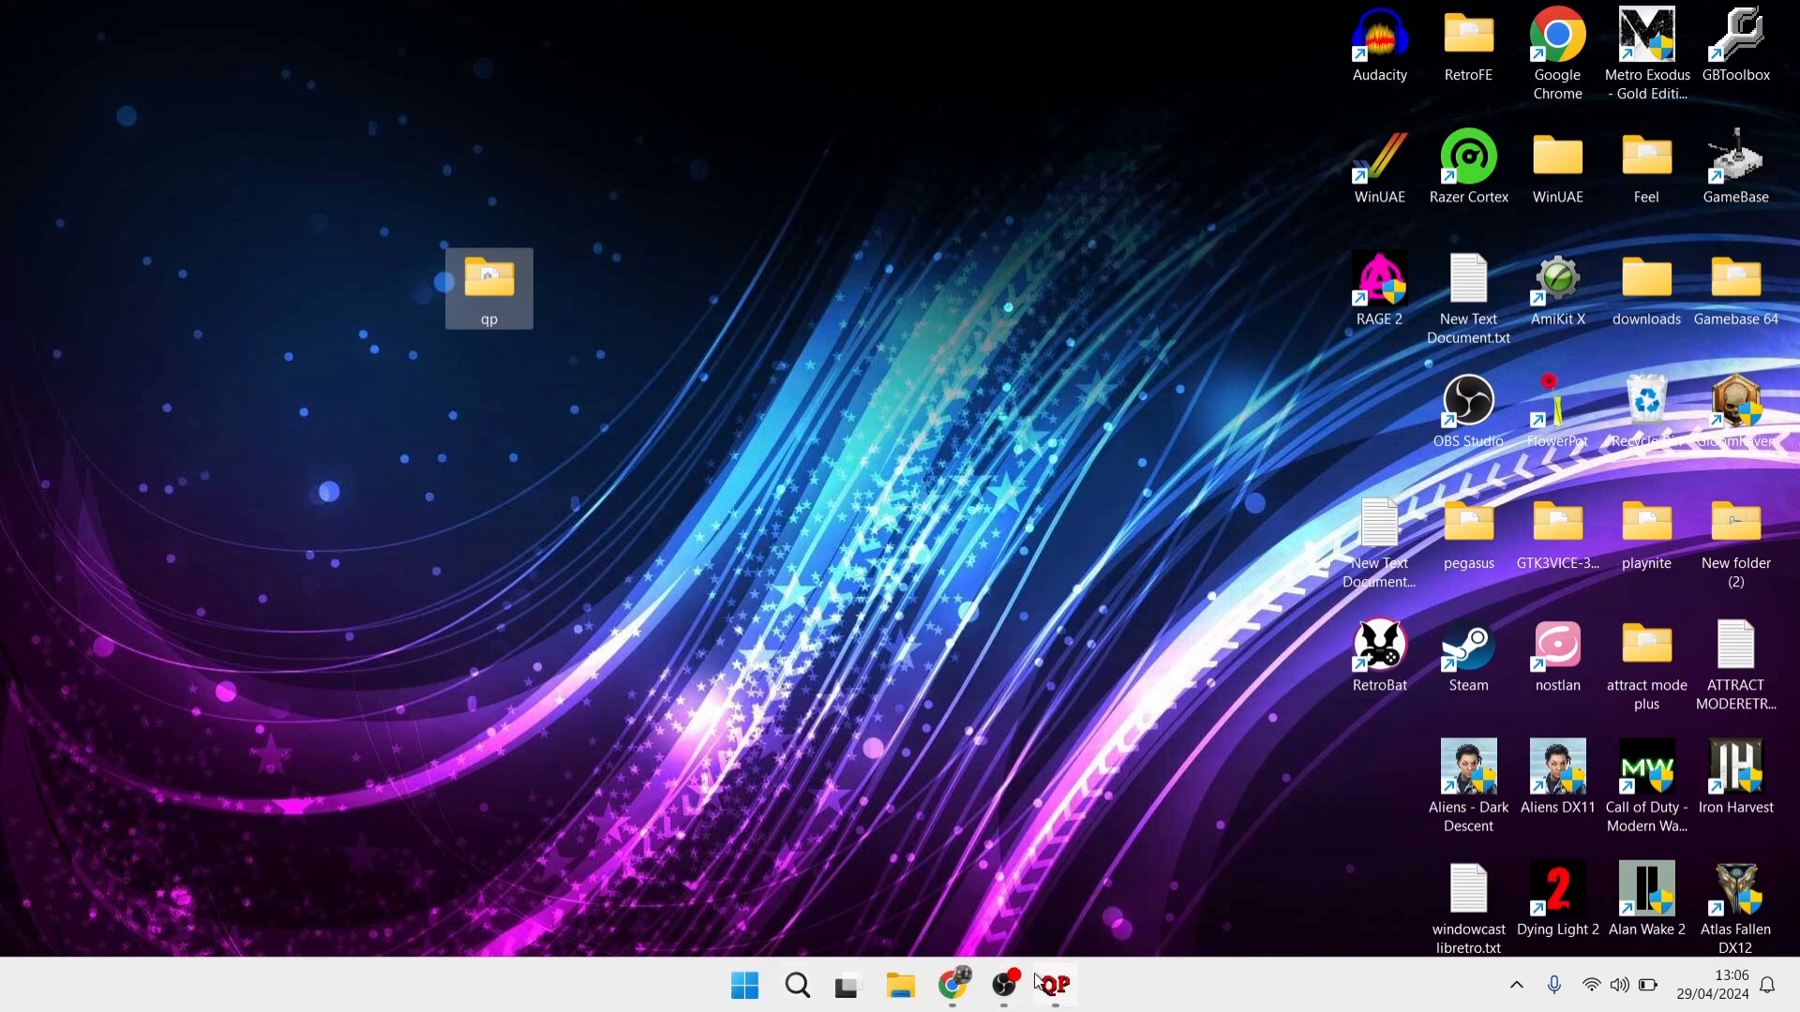
Return to QuickPlay, set Fusion.ini as the config file of the Fusion emulator under Sega Genesis/32X, and save the emulator settings.
{"action": "left_click", "coordinate": [1047, 986]}
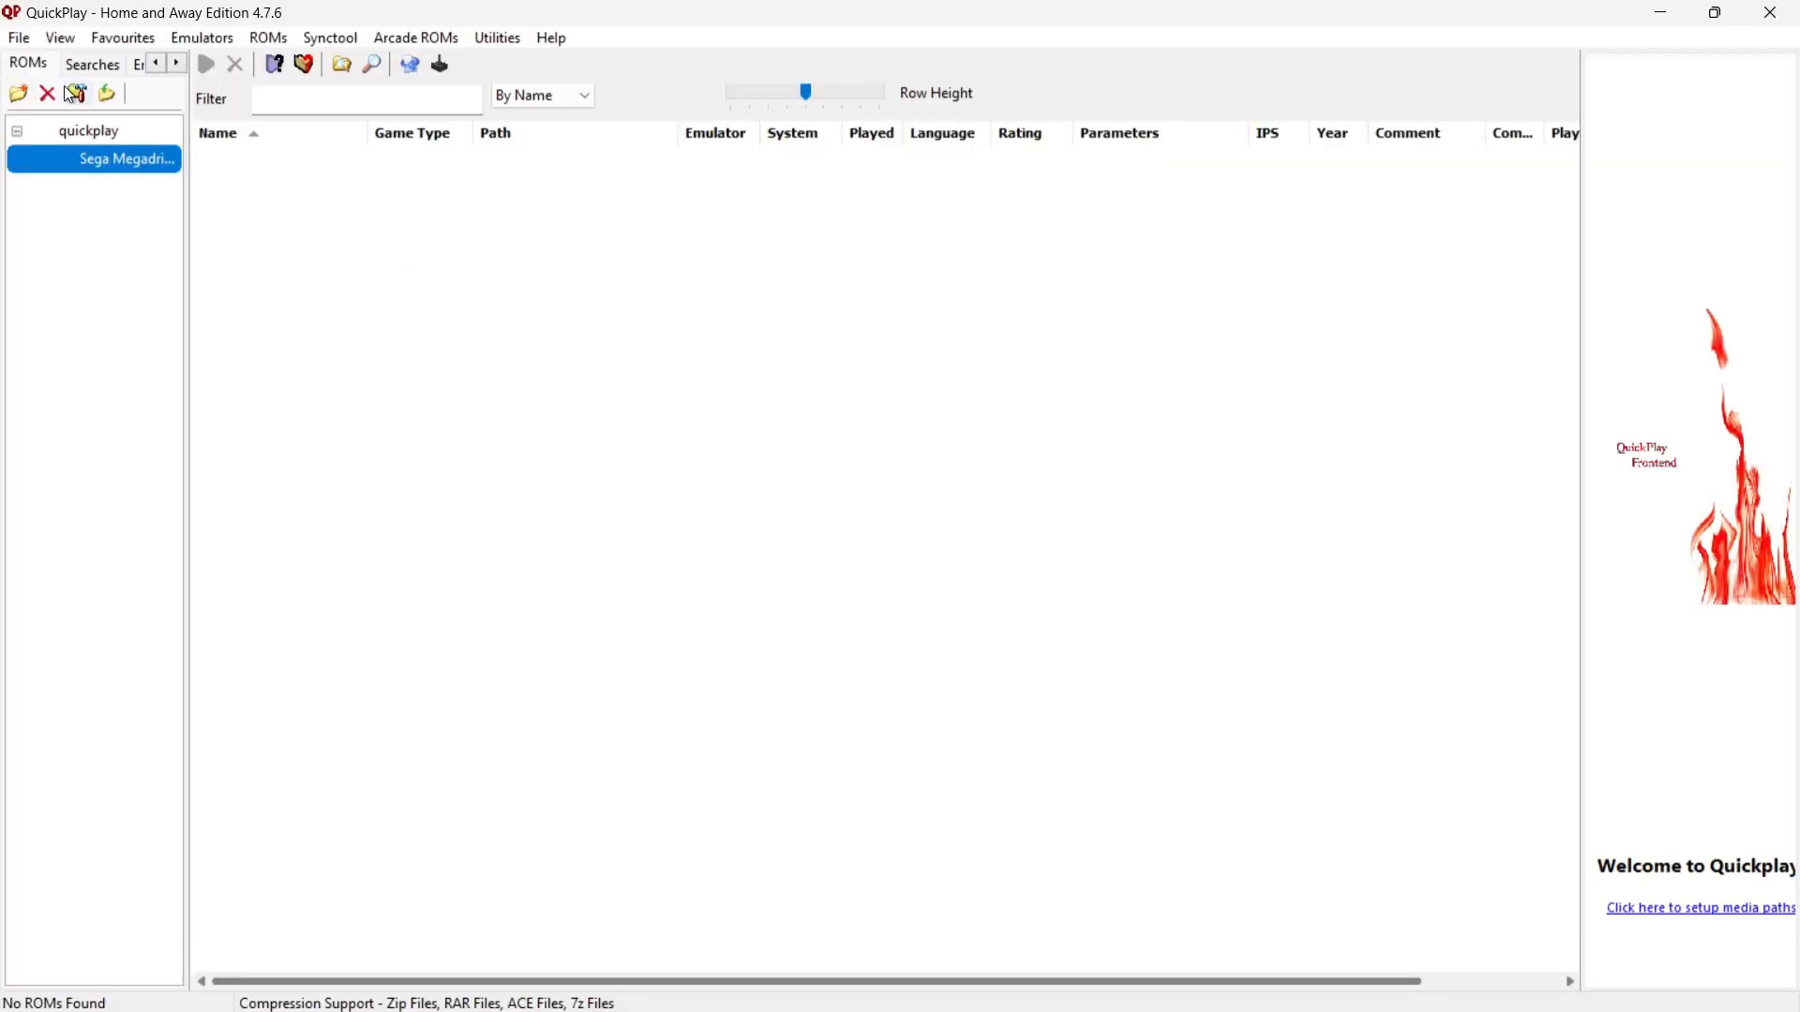
{"action": "left_click", "coordinate": [208, 41]}
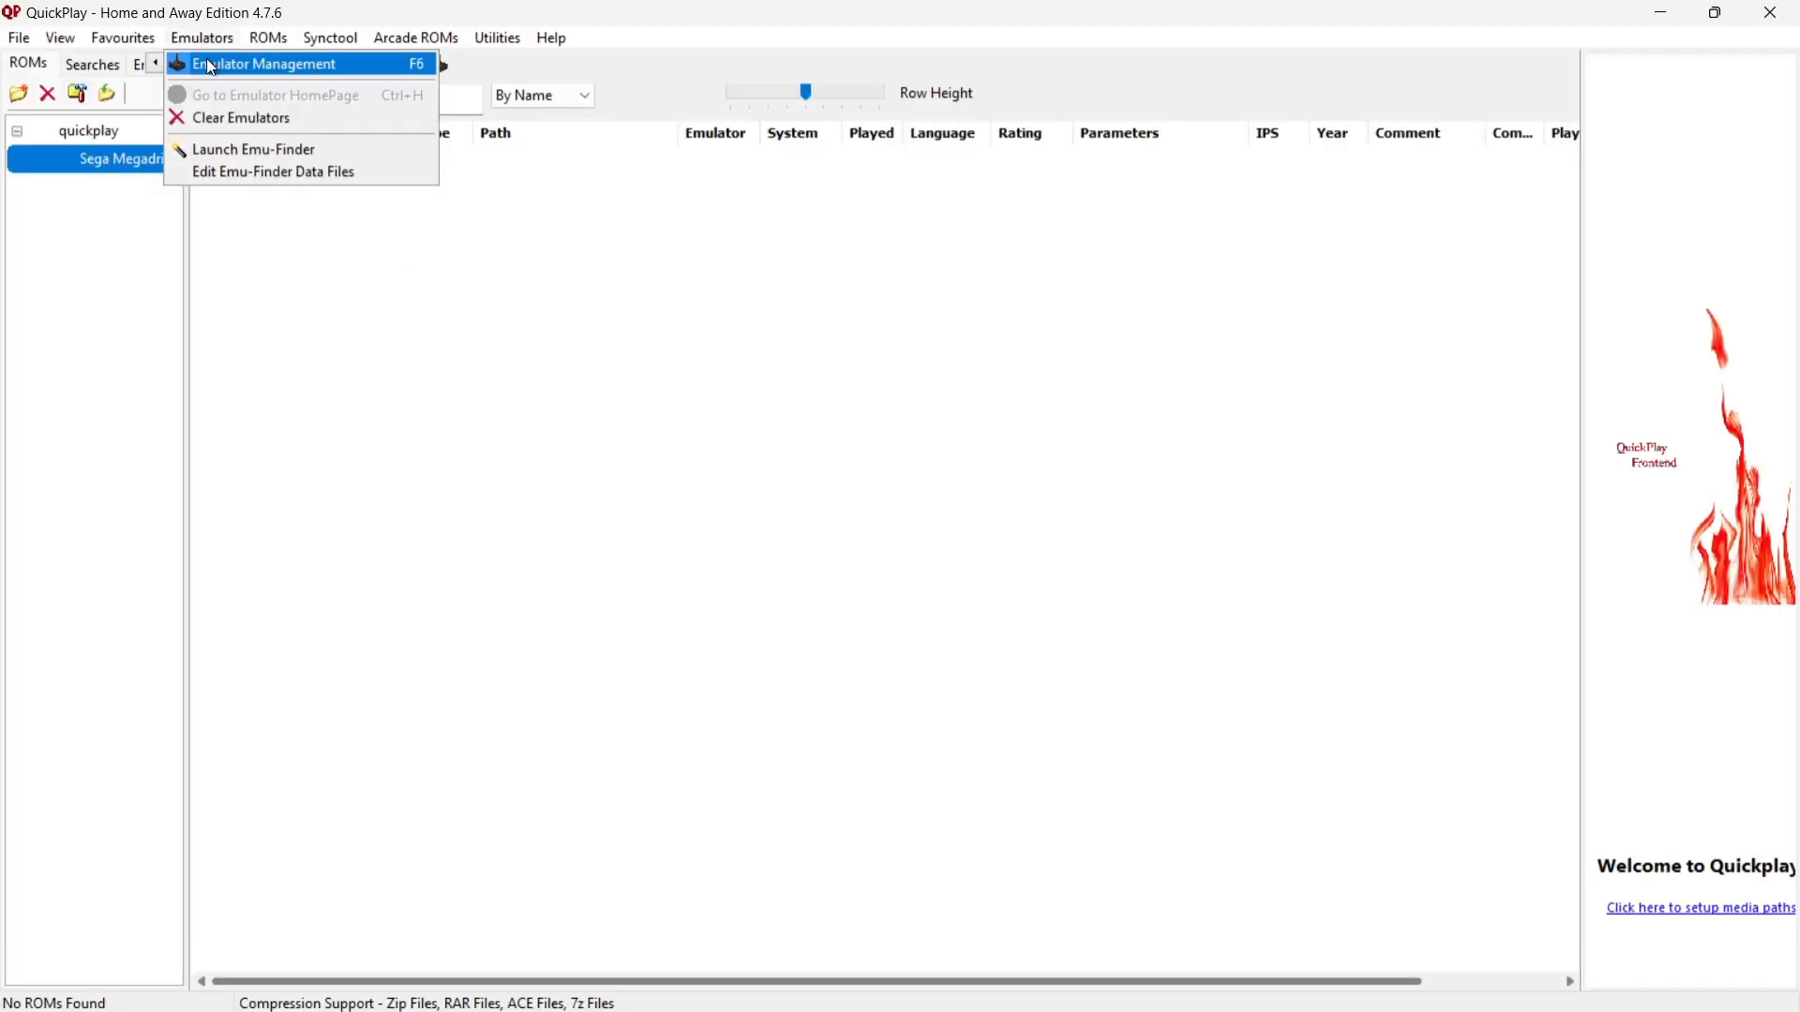
{"action": "left_click", "coordinate": [207, 62]}
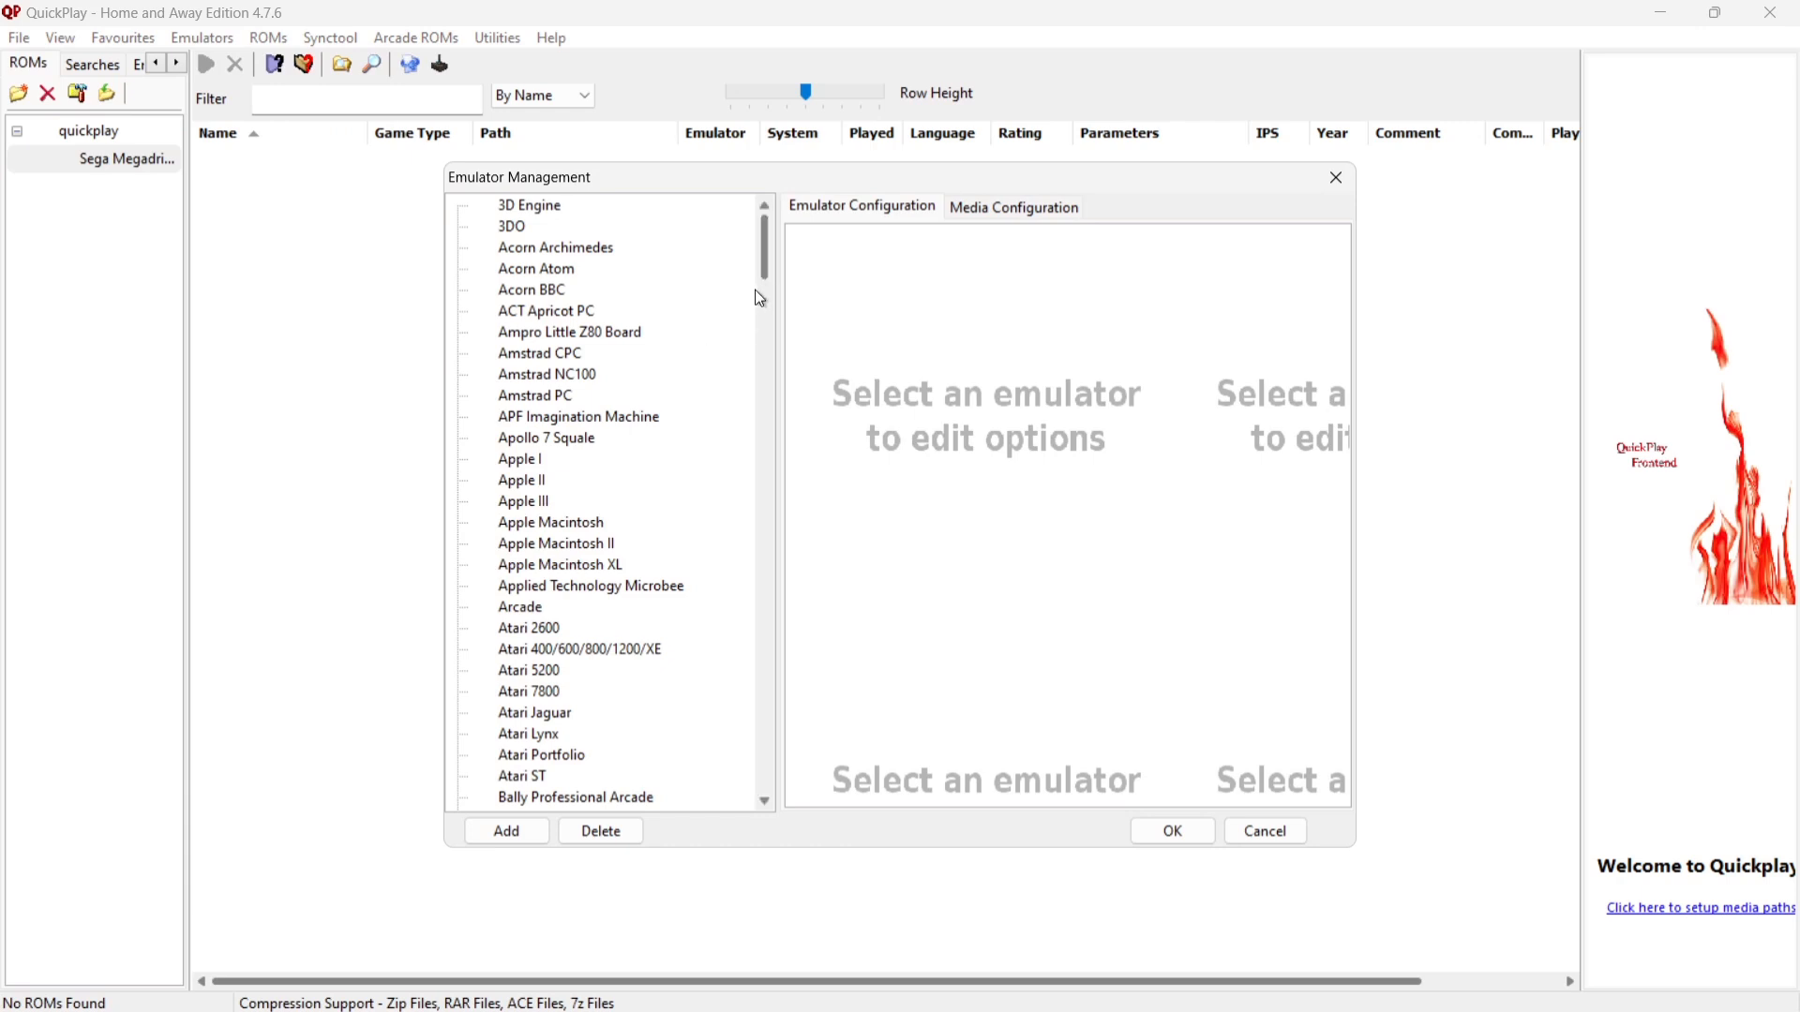
{"action": "left_click_drag", "start_coordinate": [765, 266], "coordinate": [778, 654]}
{"action": "double_click", "coordinate": [609, 542]}
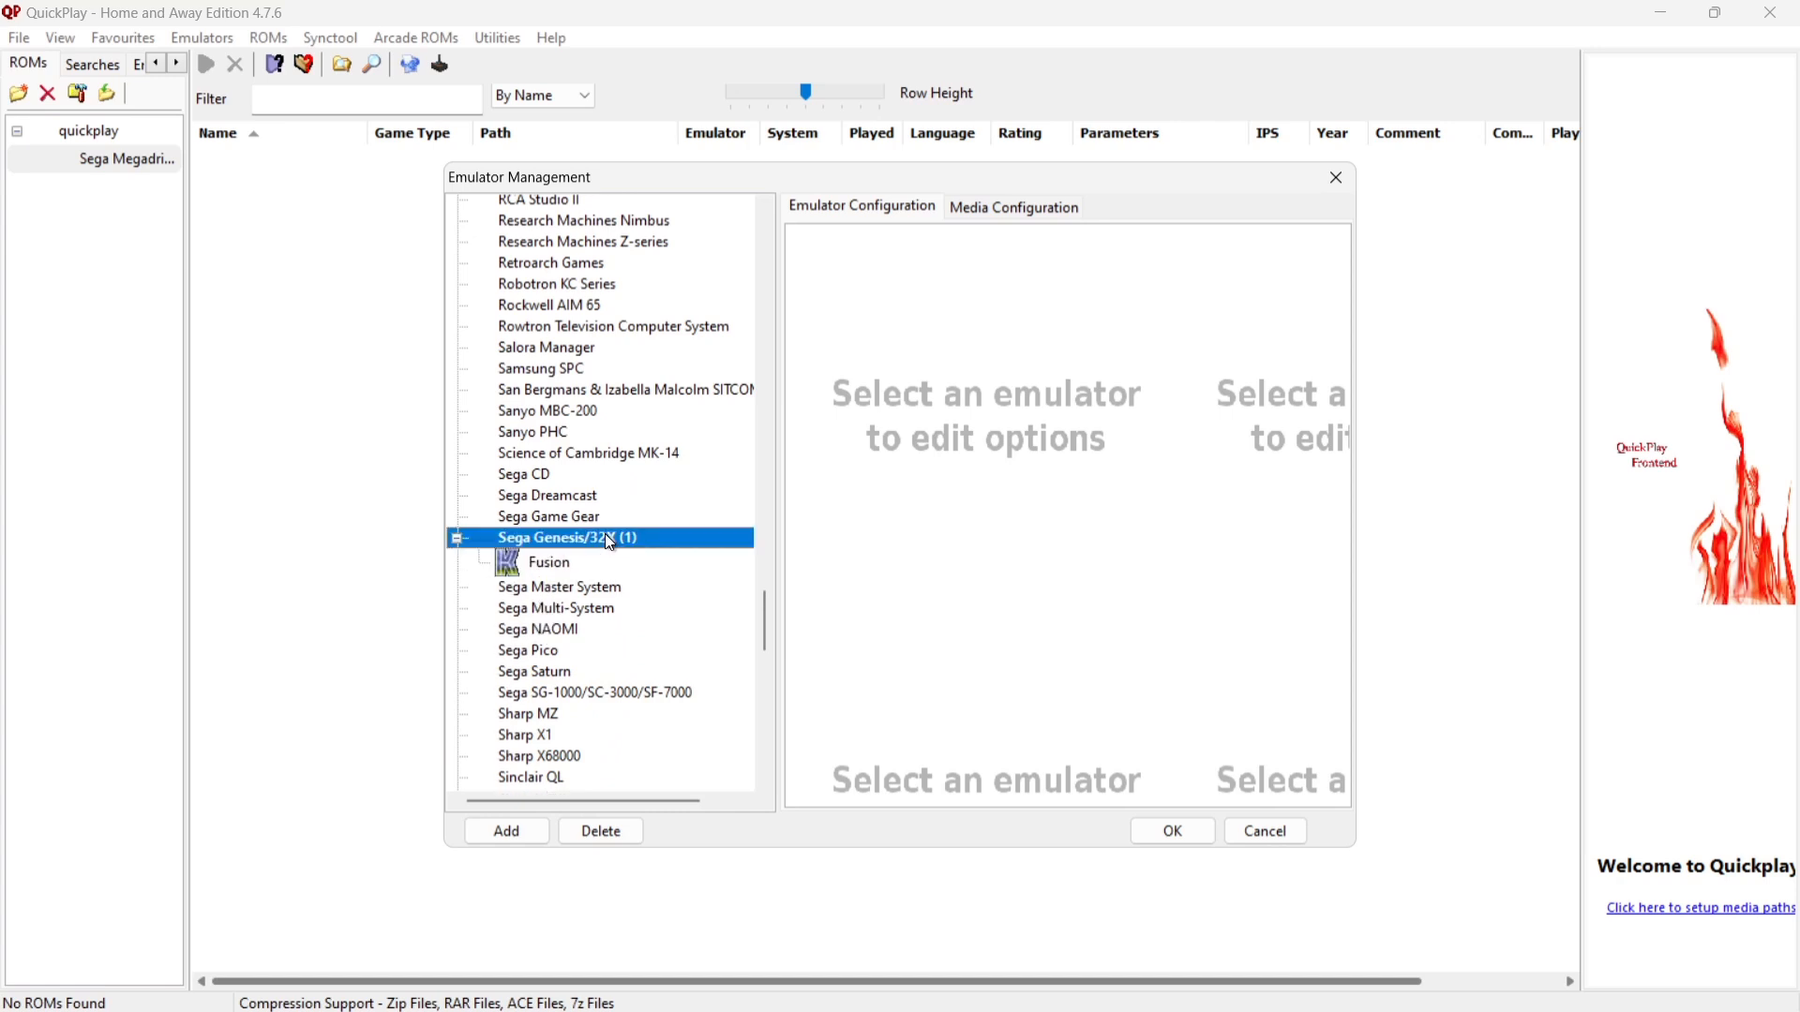
{"action": "left_click", "coordinate": [563, 564]}
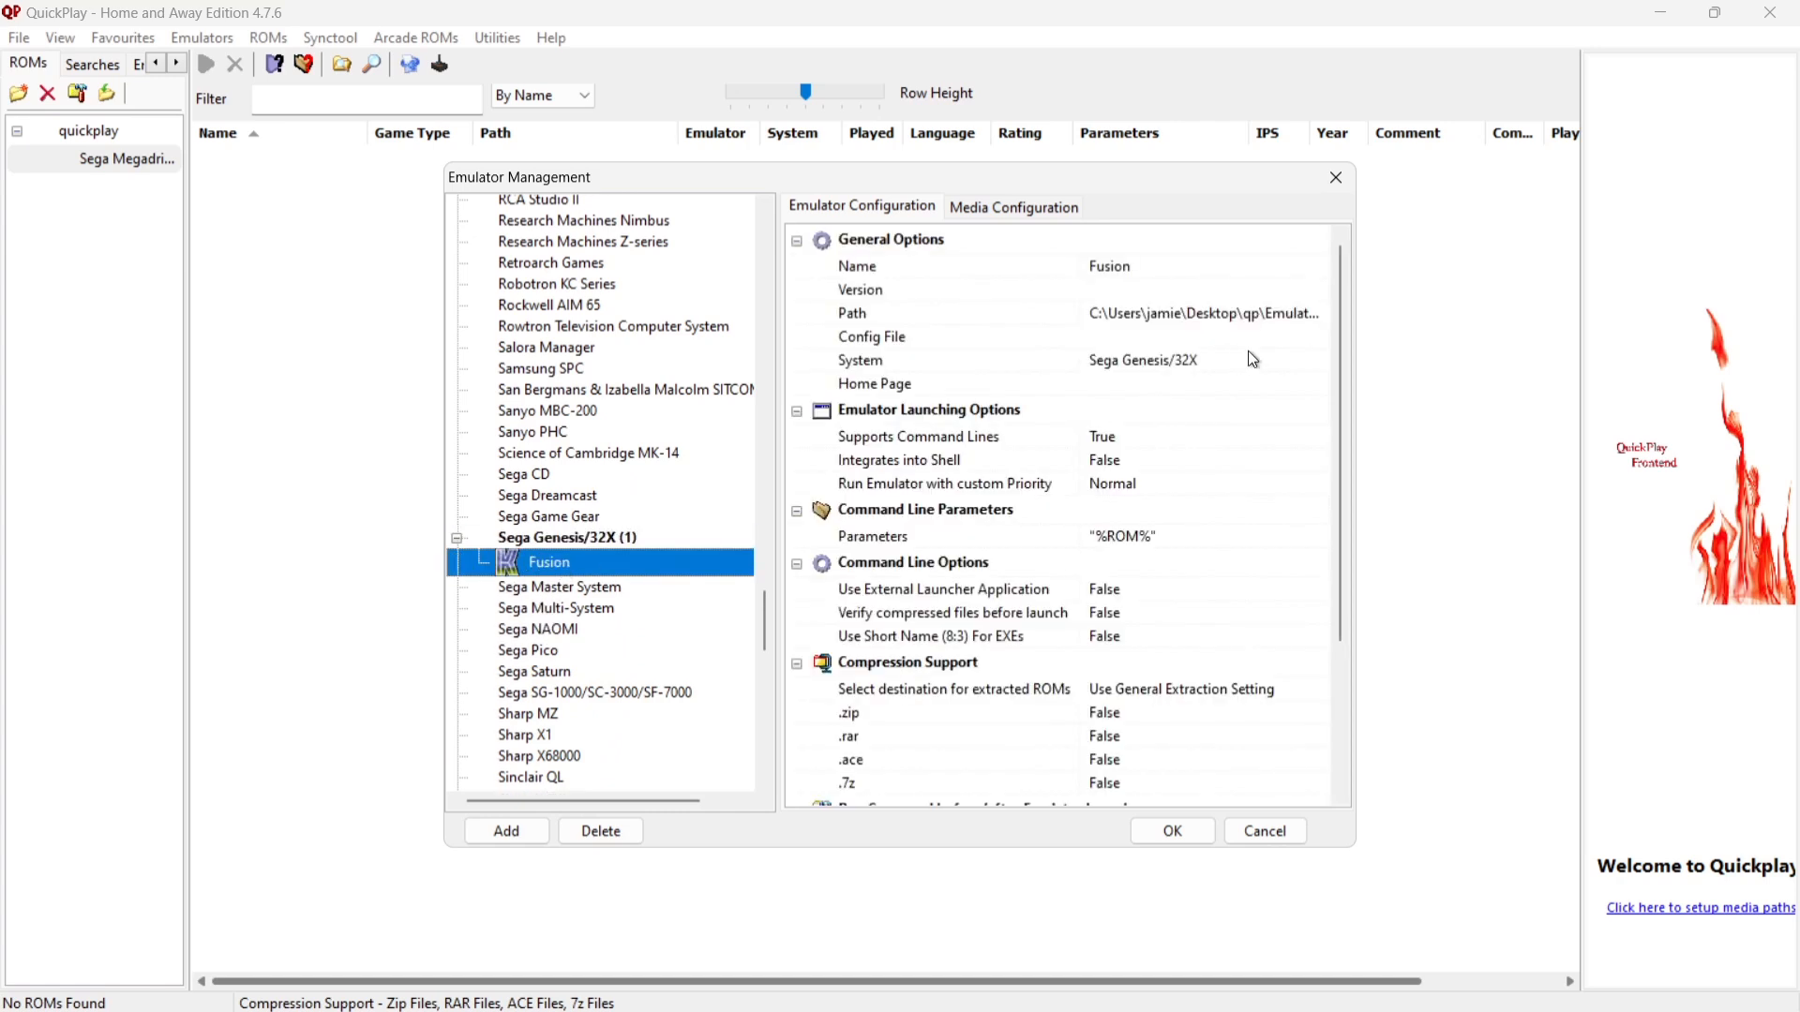
{"action": "left_click", "coordinate": [1151, 339]}
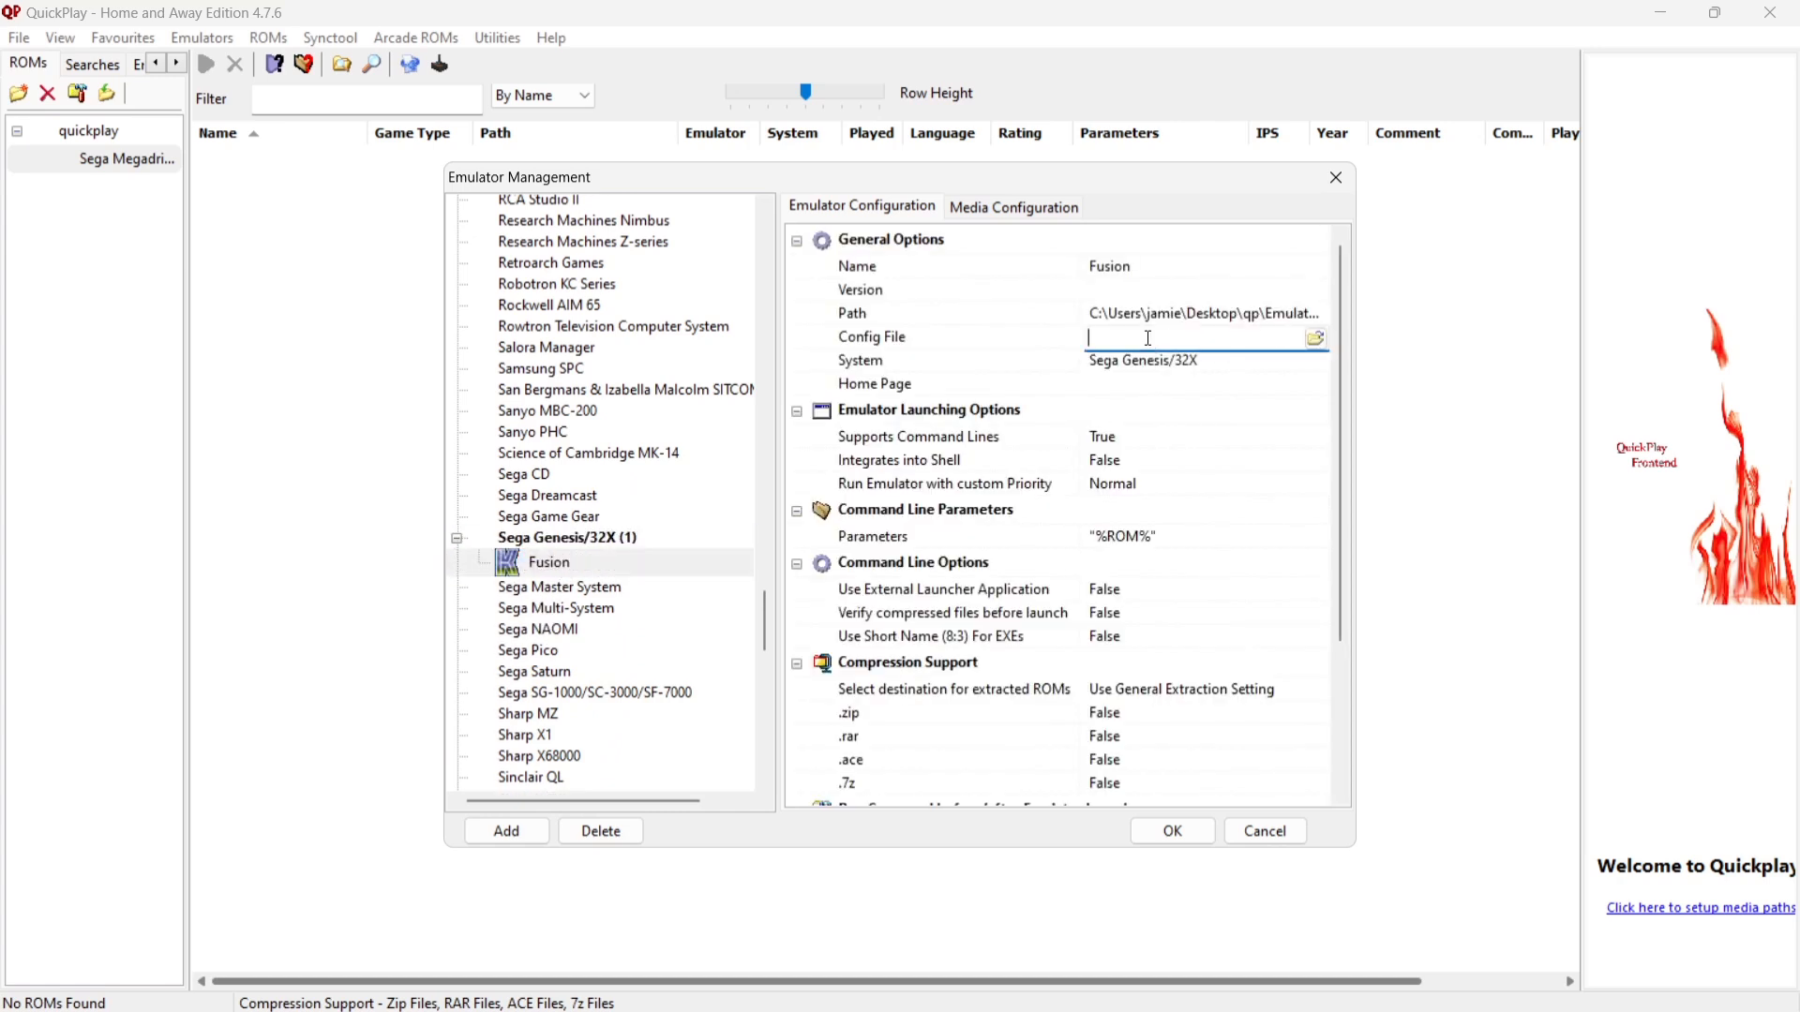
{"action": "left_click", "coordinate": [1317, 339]}
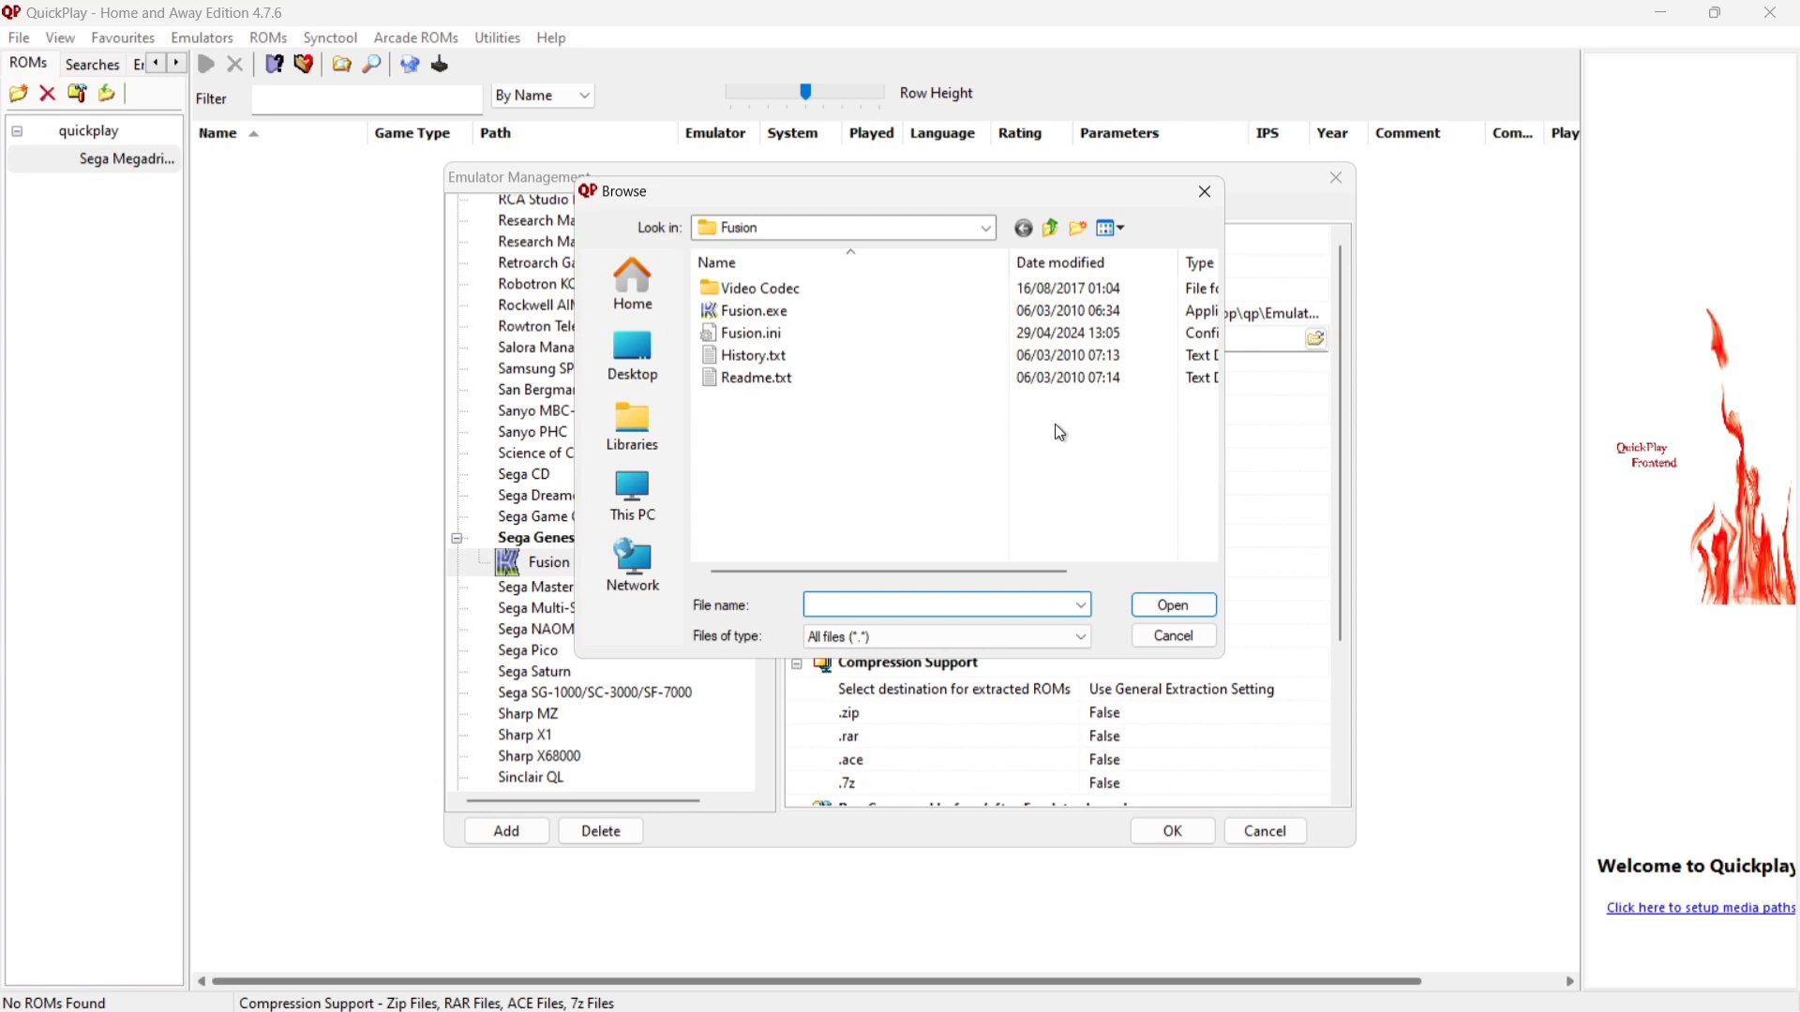
{"action": "double_click", "coordinate": [798, 342]}
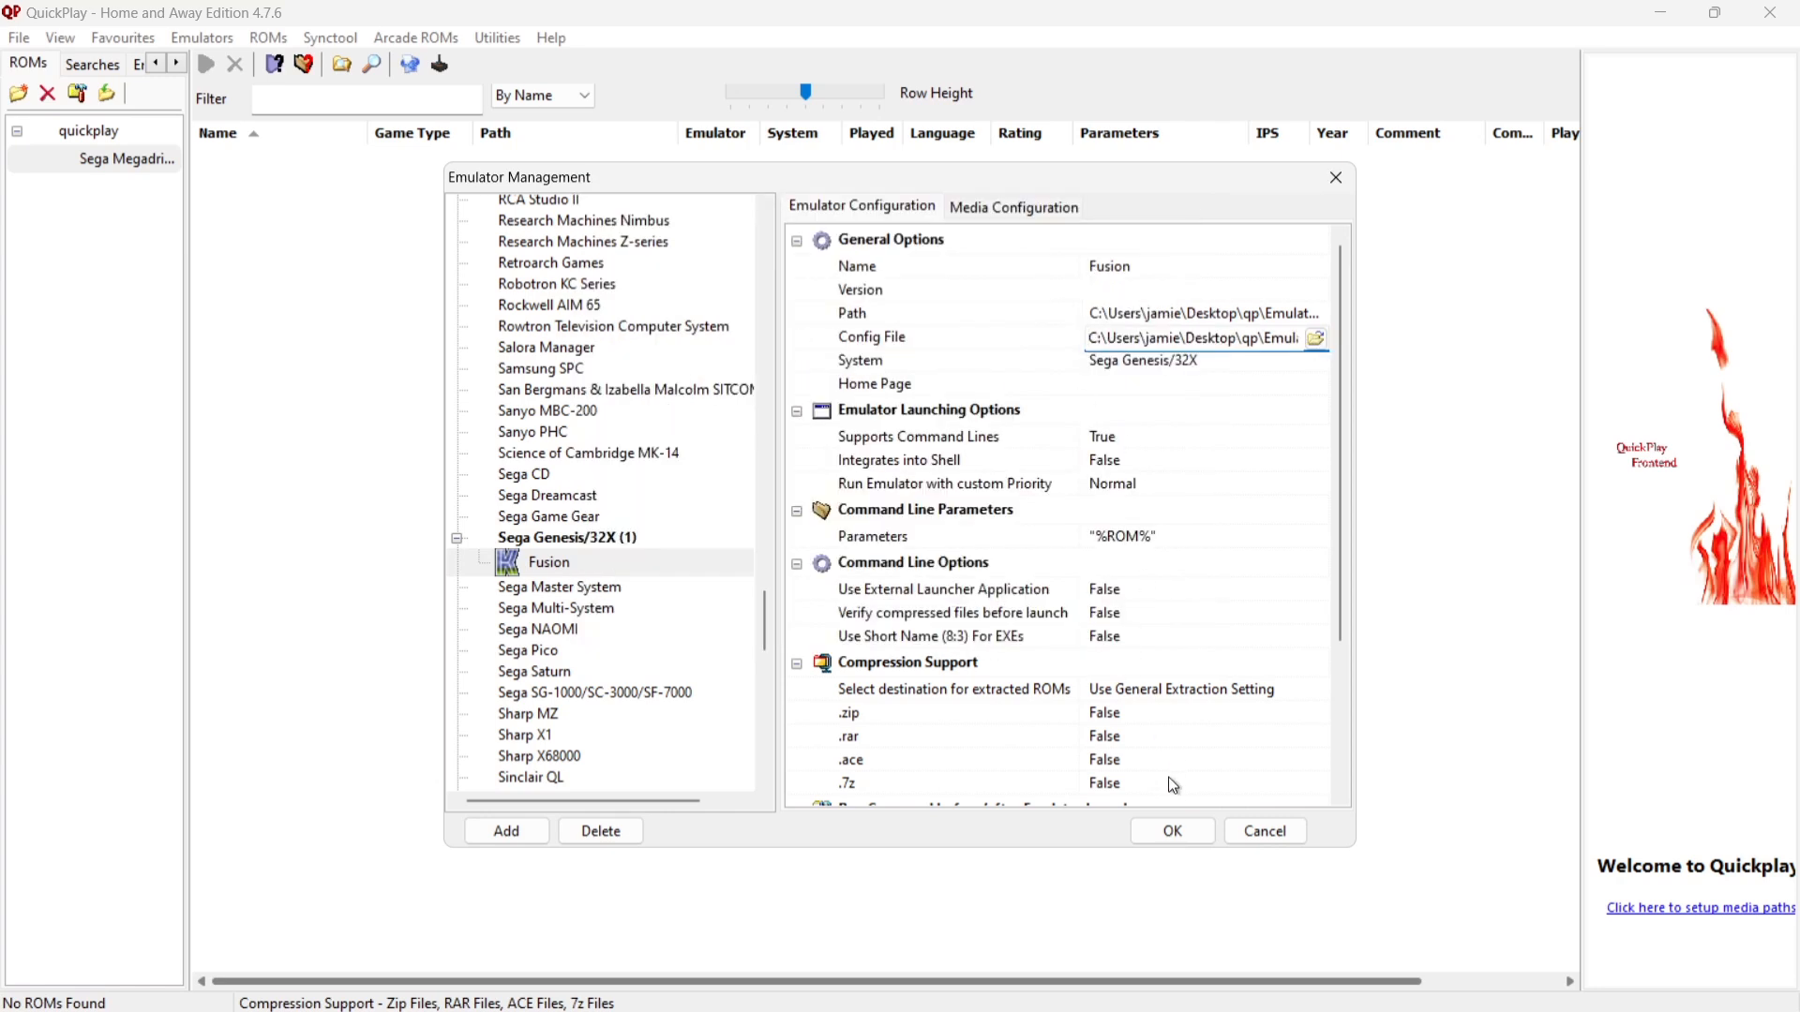
{"action": "left_click", "coordinate": [1170, 831]}
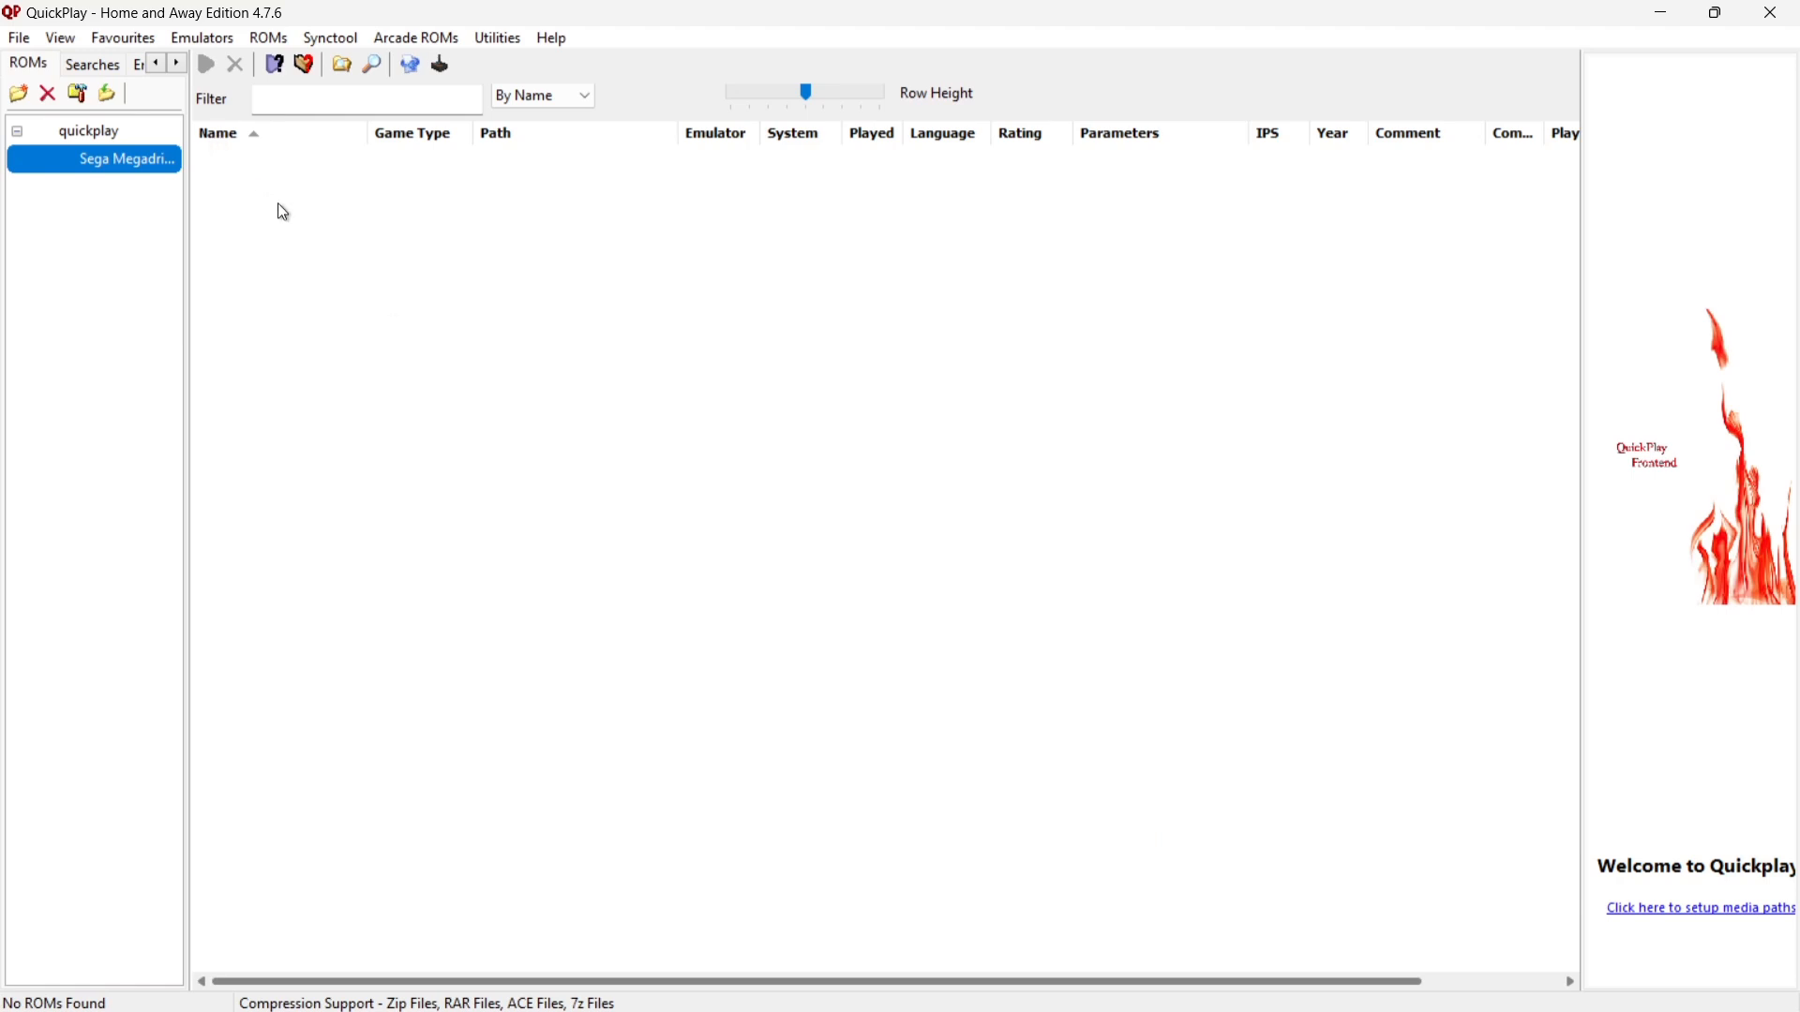
Start a ROM scan for the Sega Megadrive folder and add the desktop folder qp\Roms\megadrive to the folders to scan.
{"action": "left_click", "coordinate": [279, 36]}
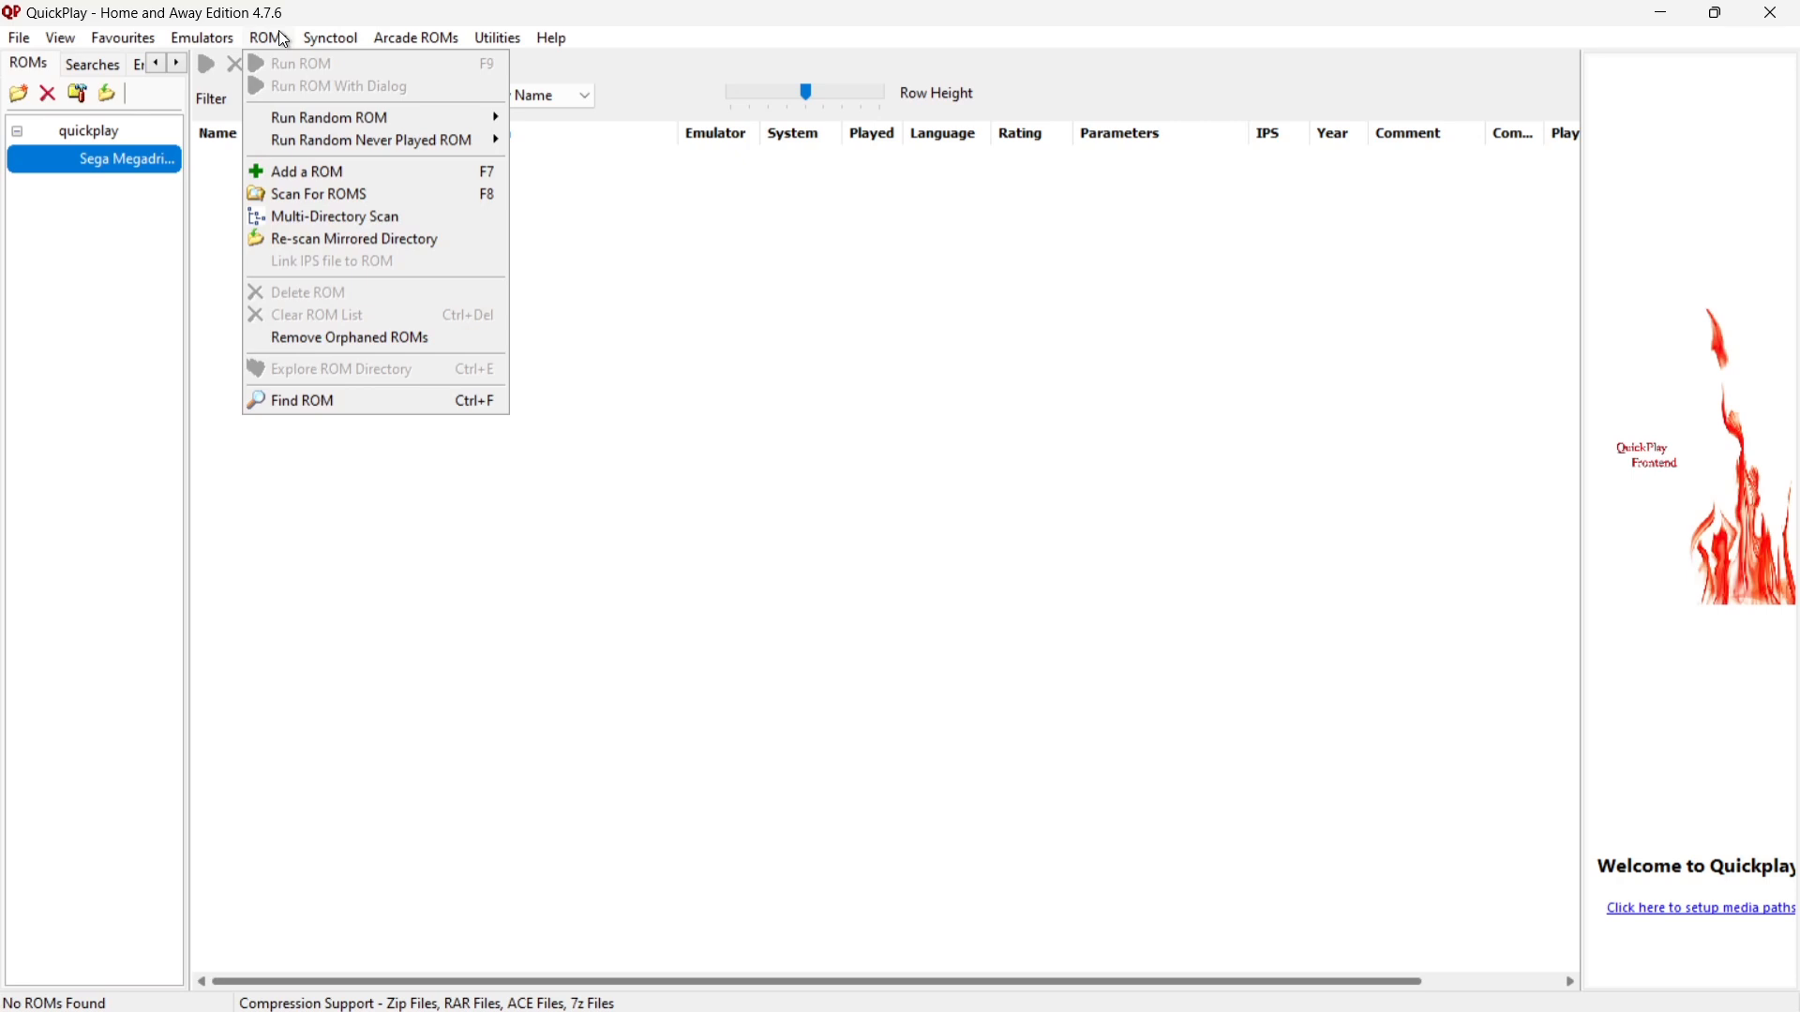
{"action": "left_click", "coordinate": [330, 195]}
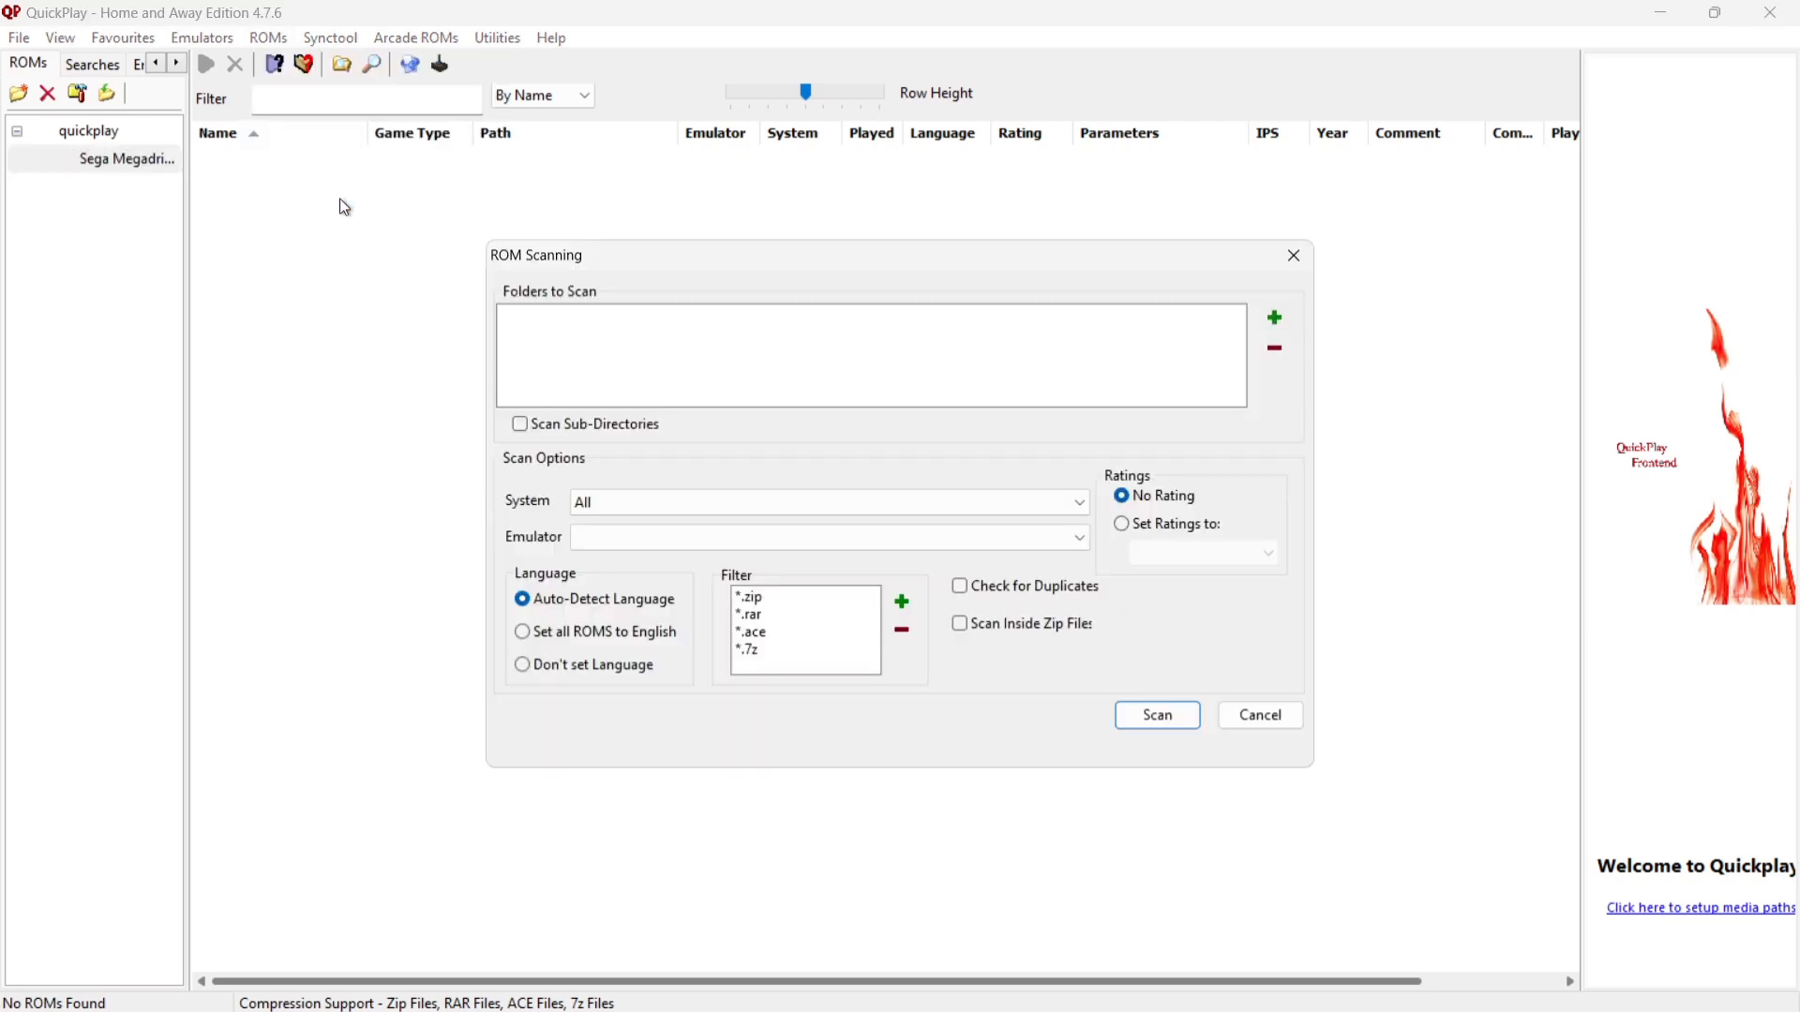
{"action": "left_click", "coordinate": [1275, 320]}
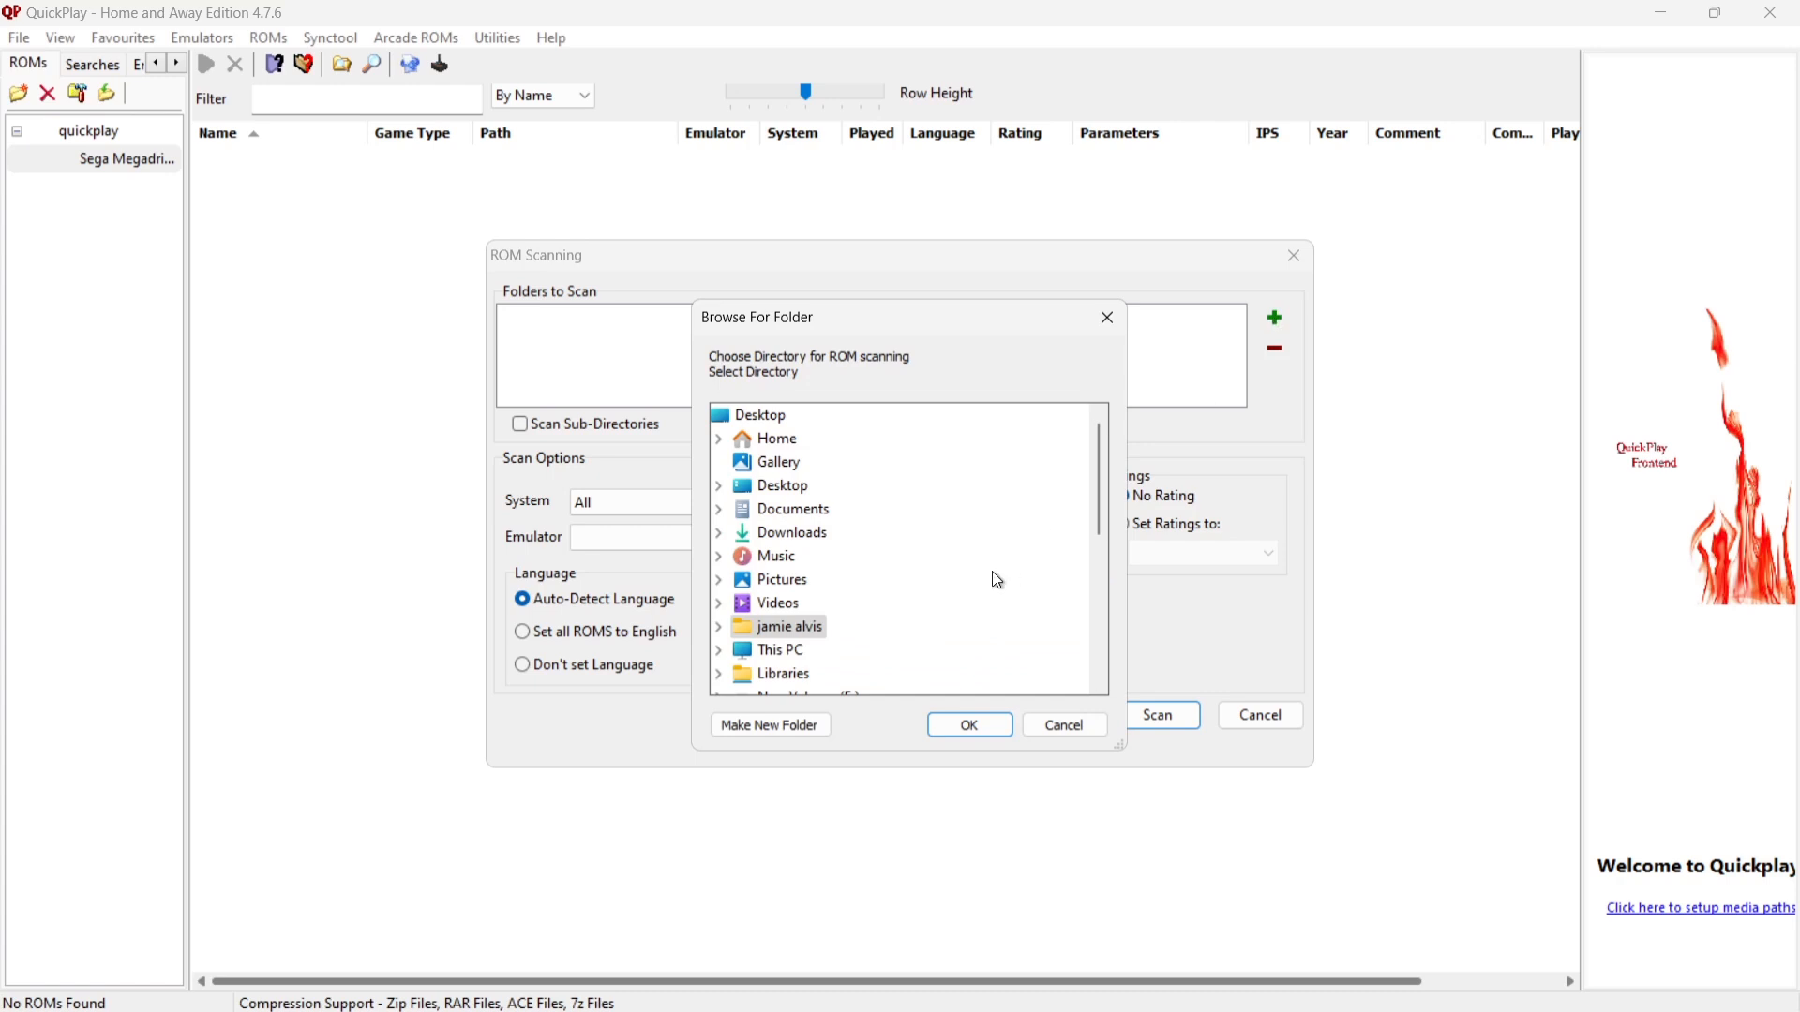
{"action": "left_click_drag", "start_coordinate": [1103, 521], "coordinate": [1106, 666]}
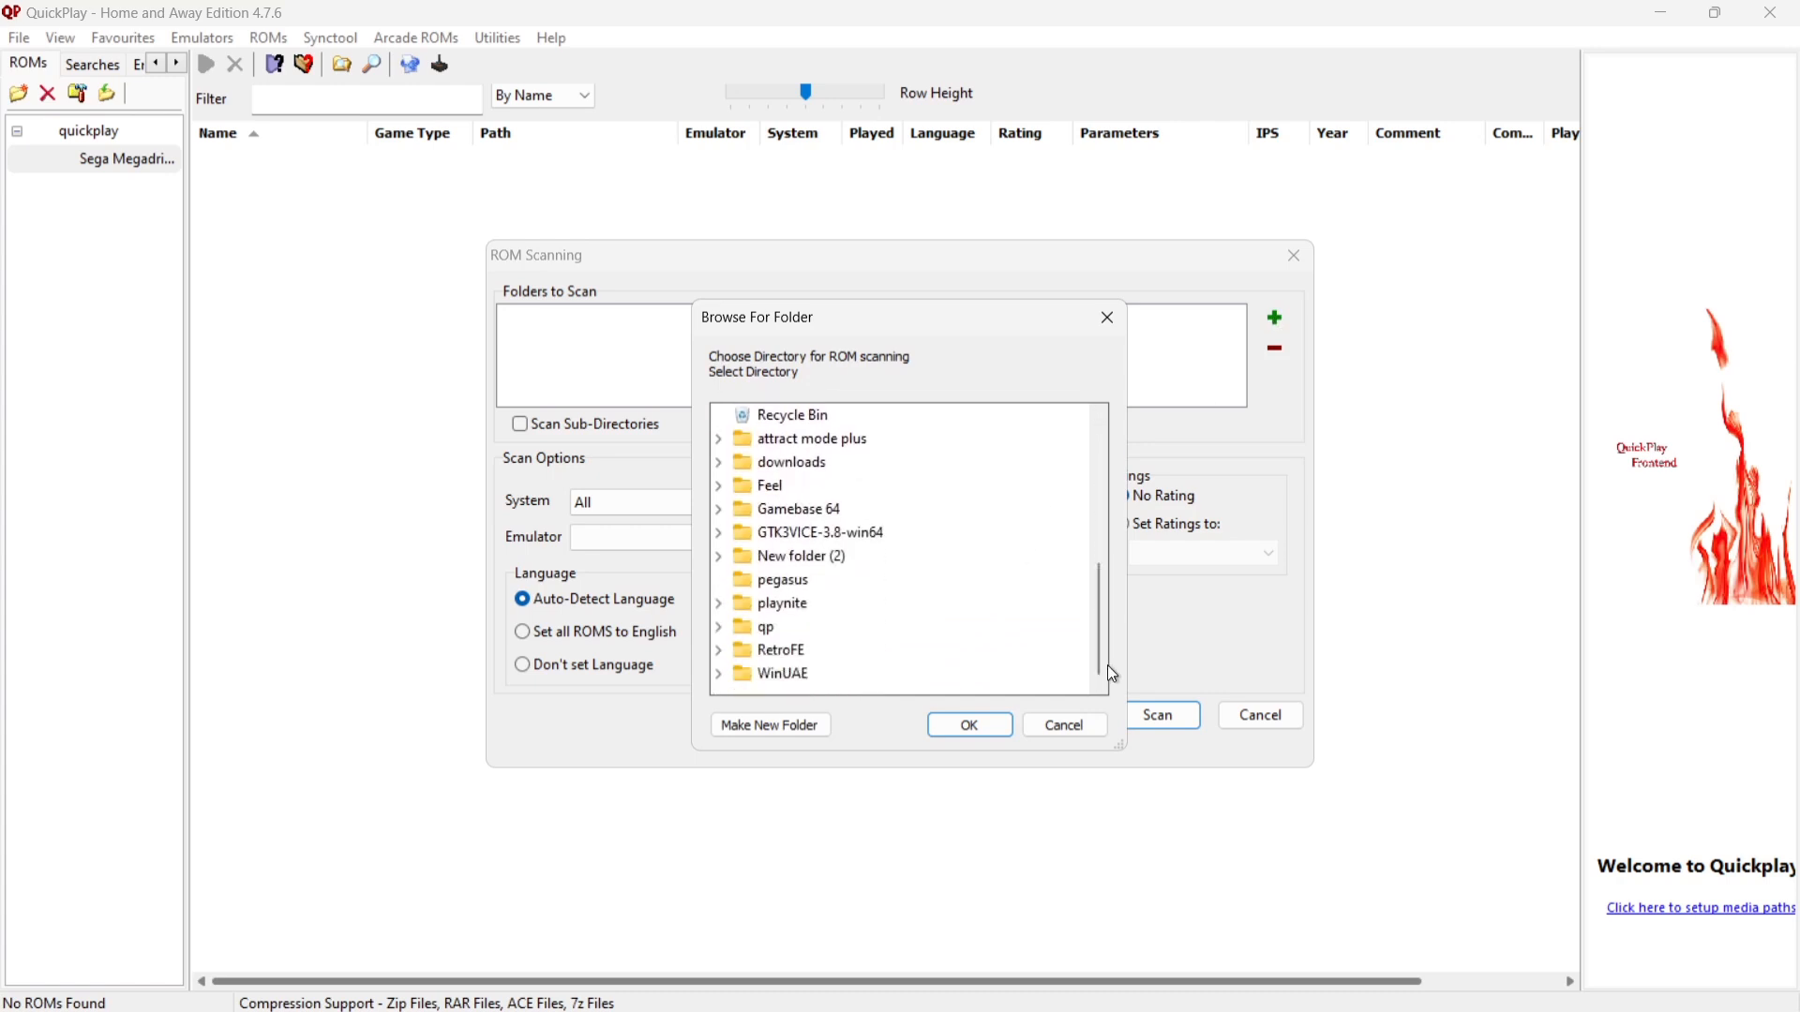
{"action": "left_click", "coordinate": [773, 633]}
{"action": "left_click", "coordinate": [787, 604]}
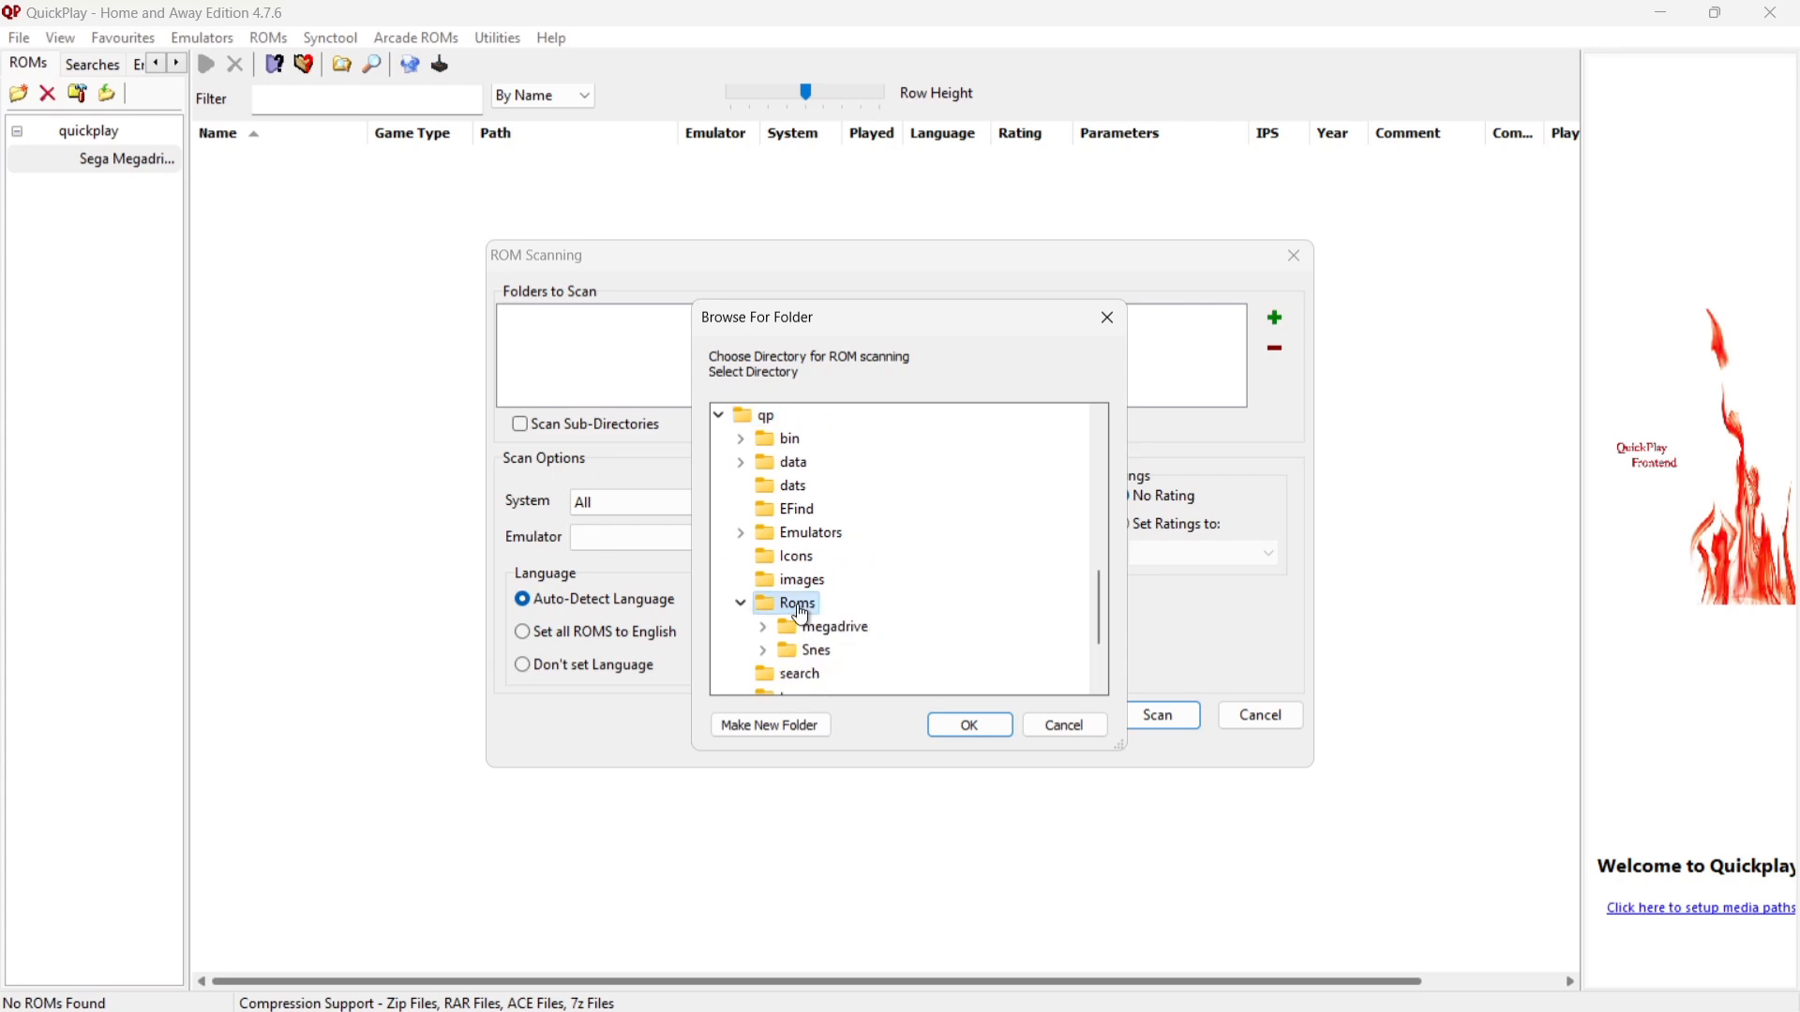
{"action": "left_click", "coordinate": [825, 628]}
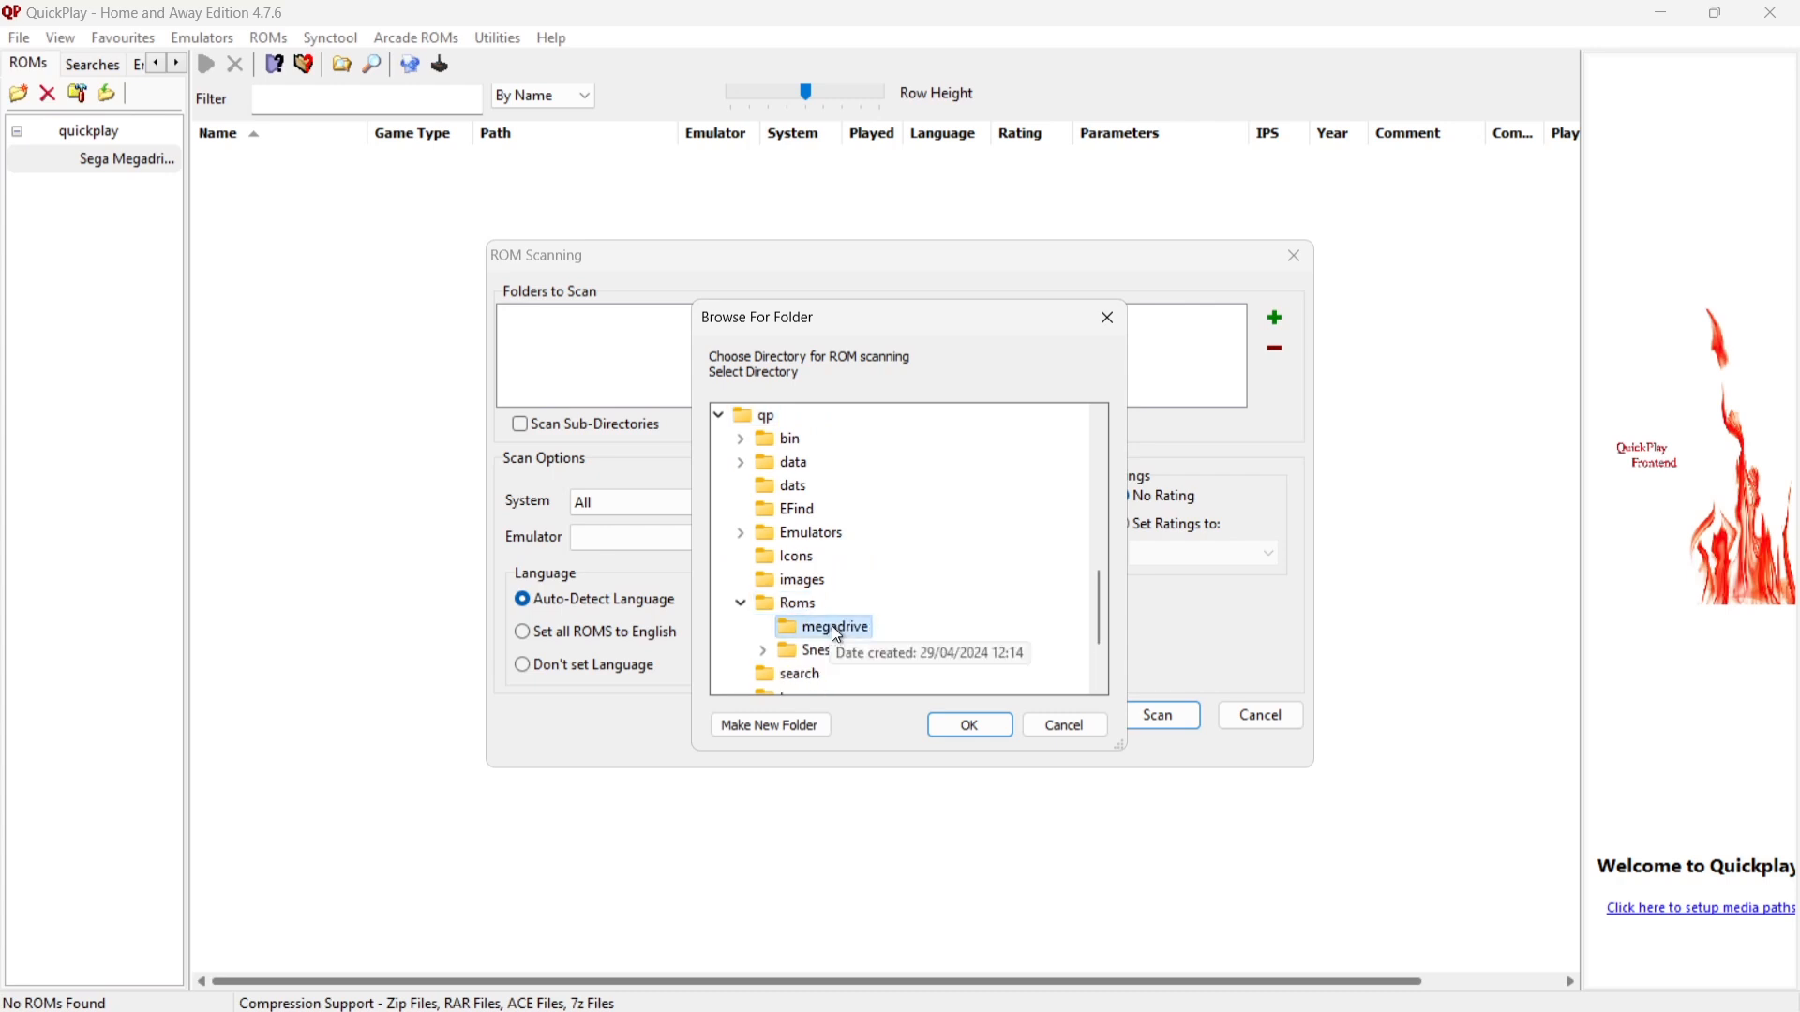
{"action": "left_click", "coordinate": [960, 724]}
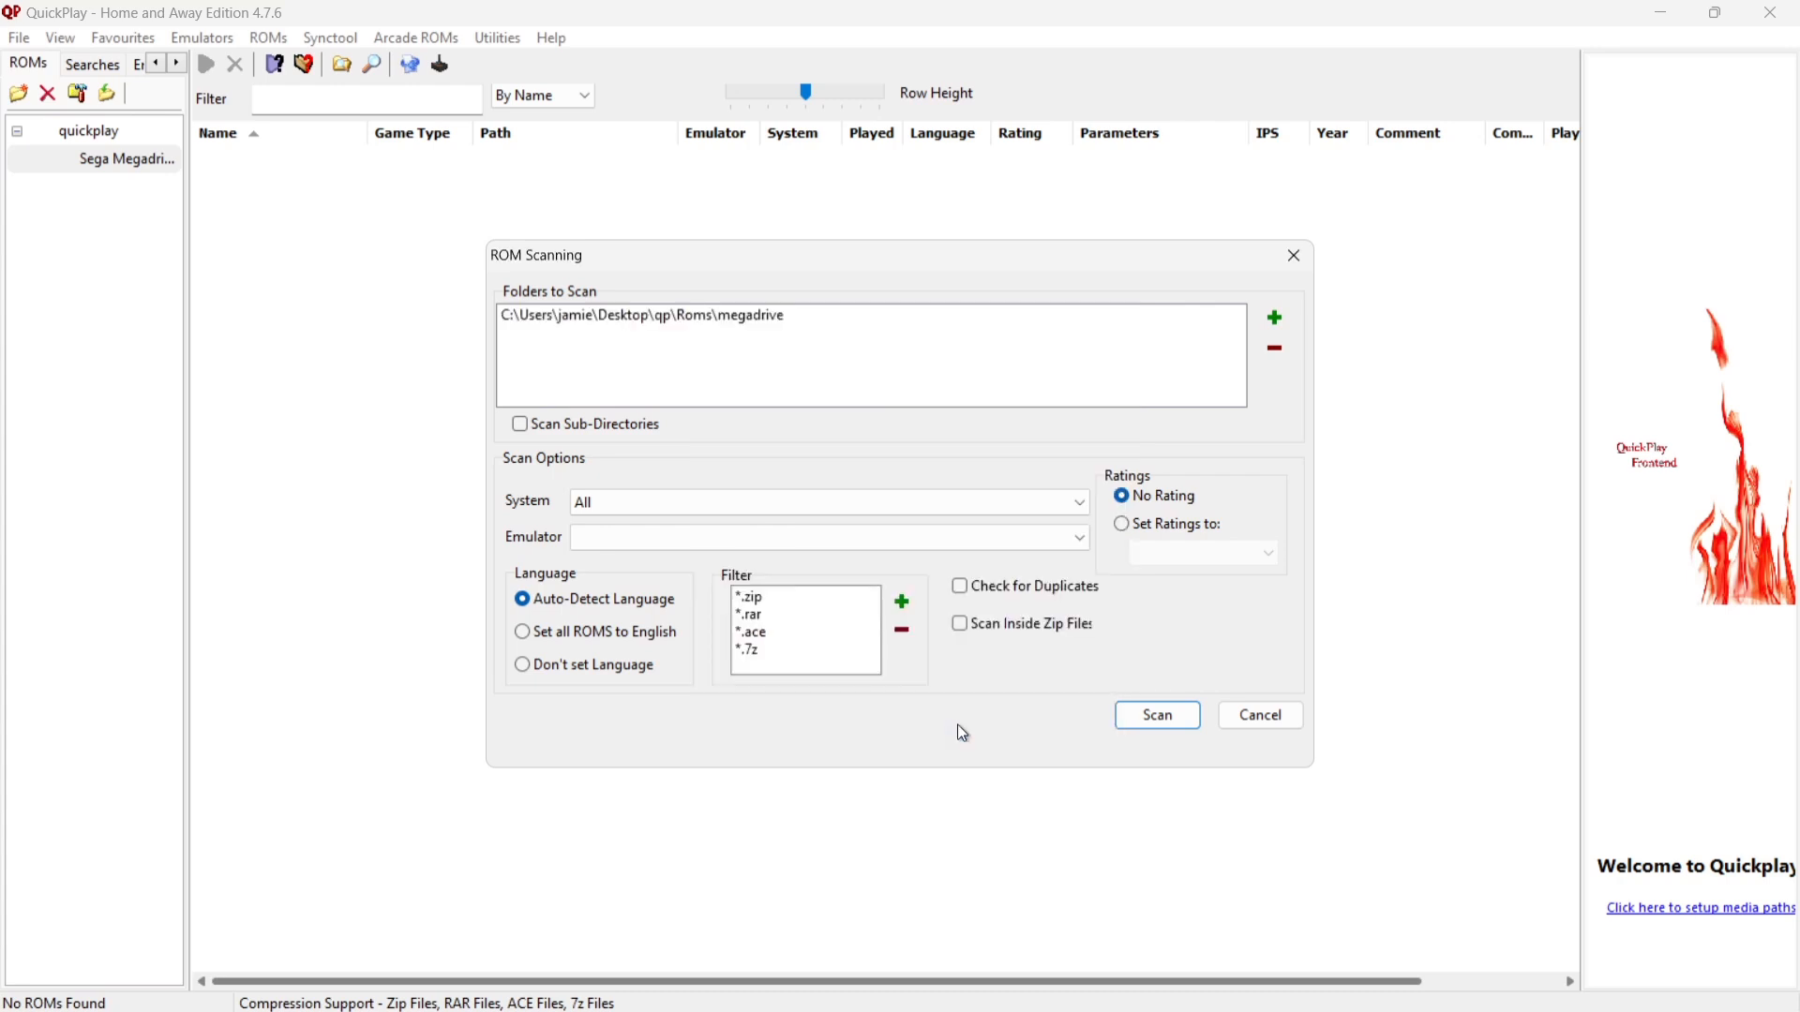
Scan the folder with system Sega Genesis/32X and emulator Fusion, and launch the Lawnmower Man ROM as a test.
{"action": "left_click", "coordinate": [641, 506]}
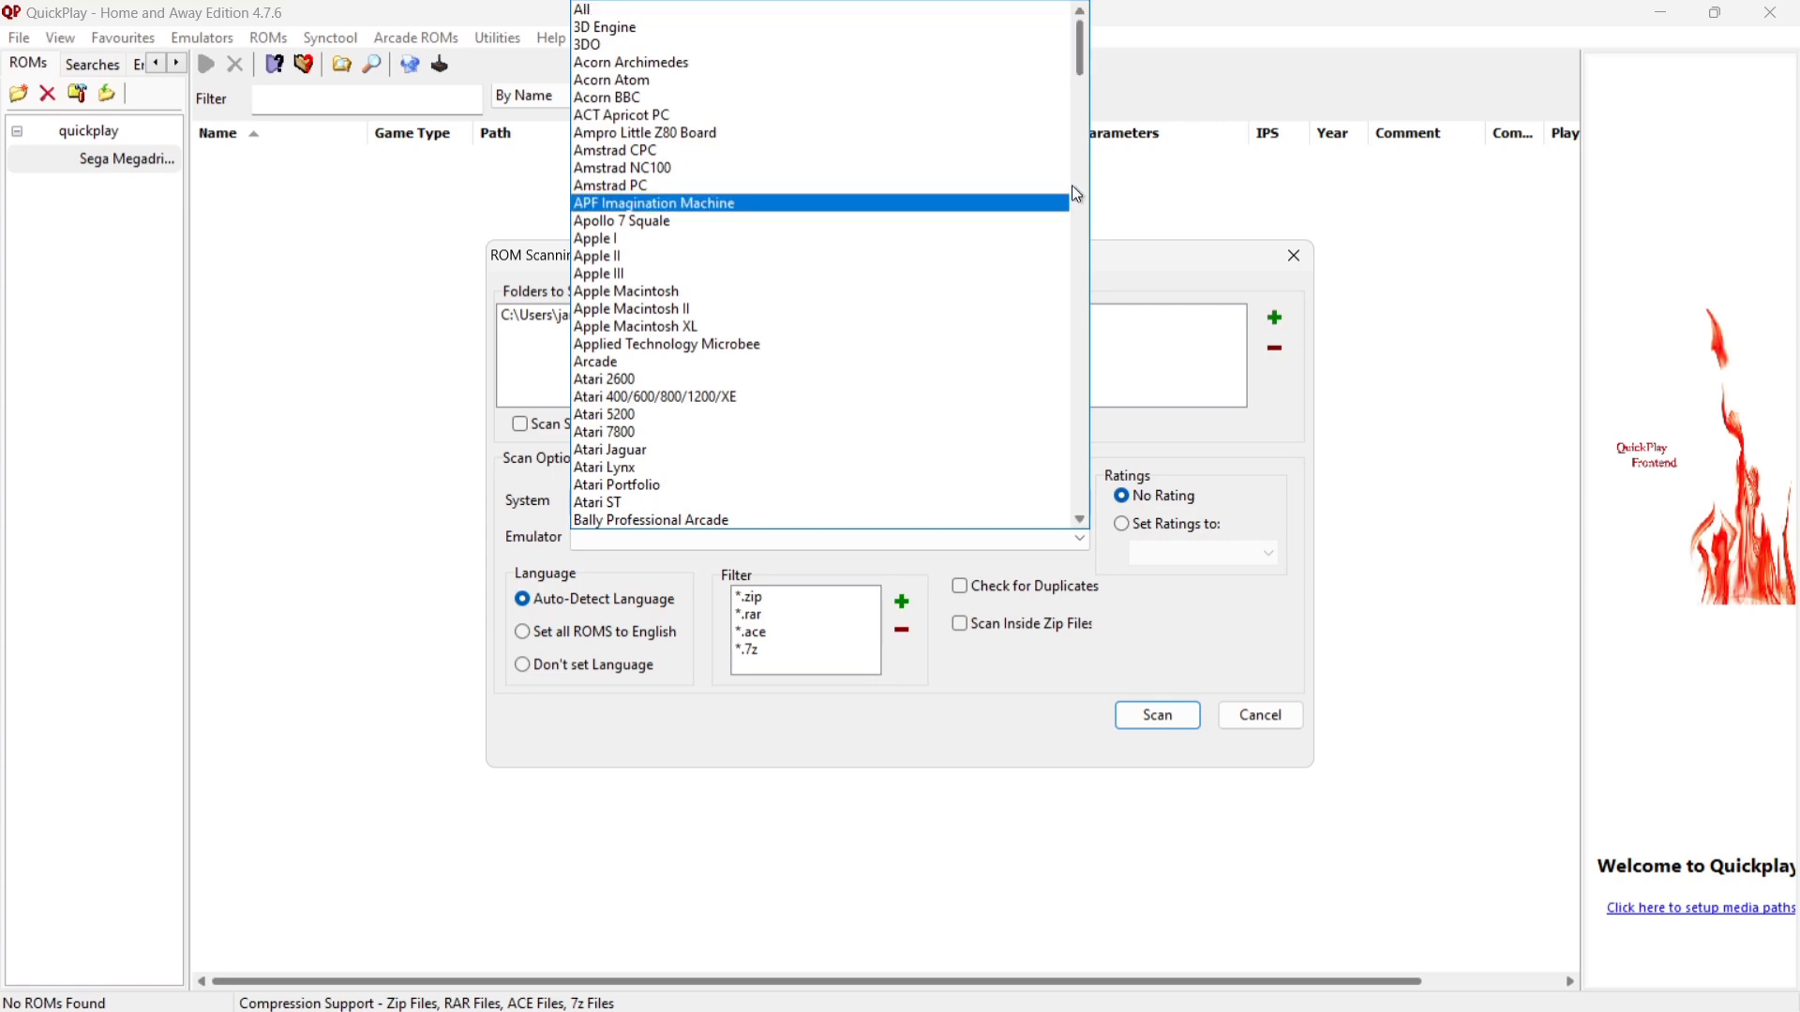
{"action": "left_click_drag", "start_coordinate": [1084, 59], "coordinate": [1060, 368]}
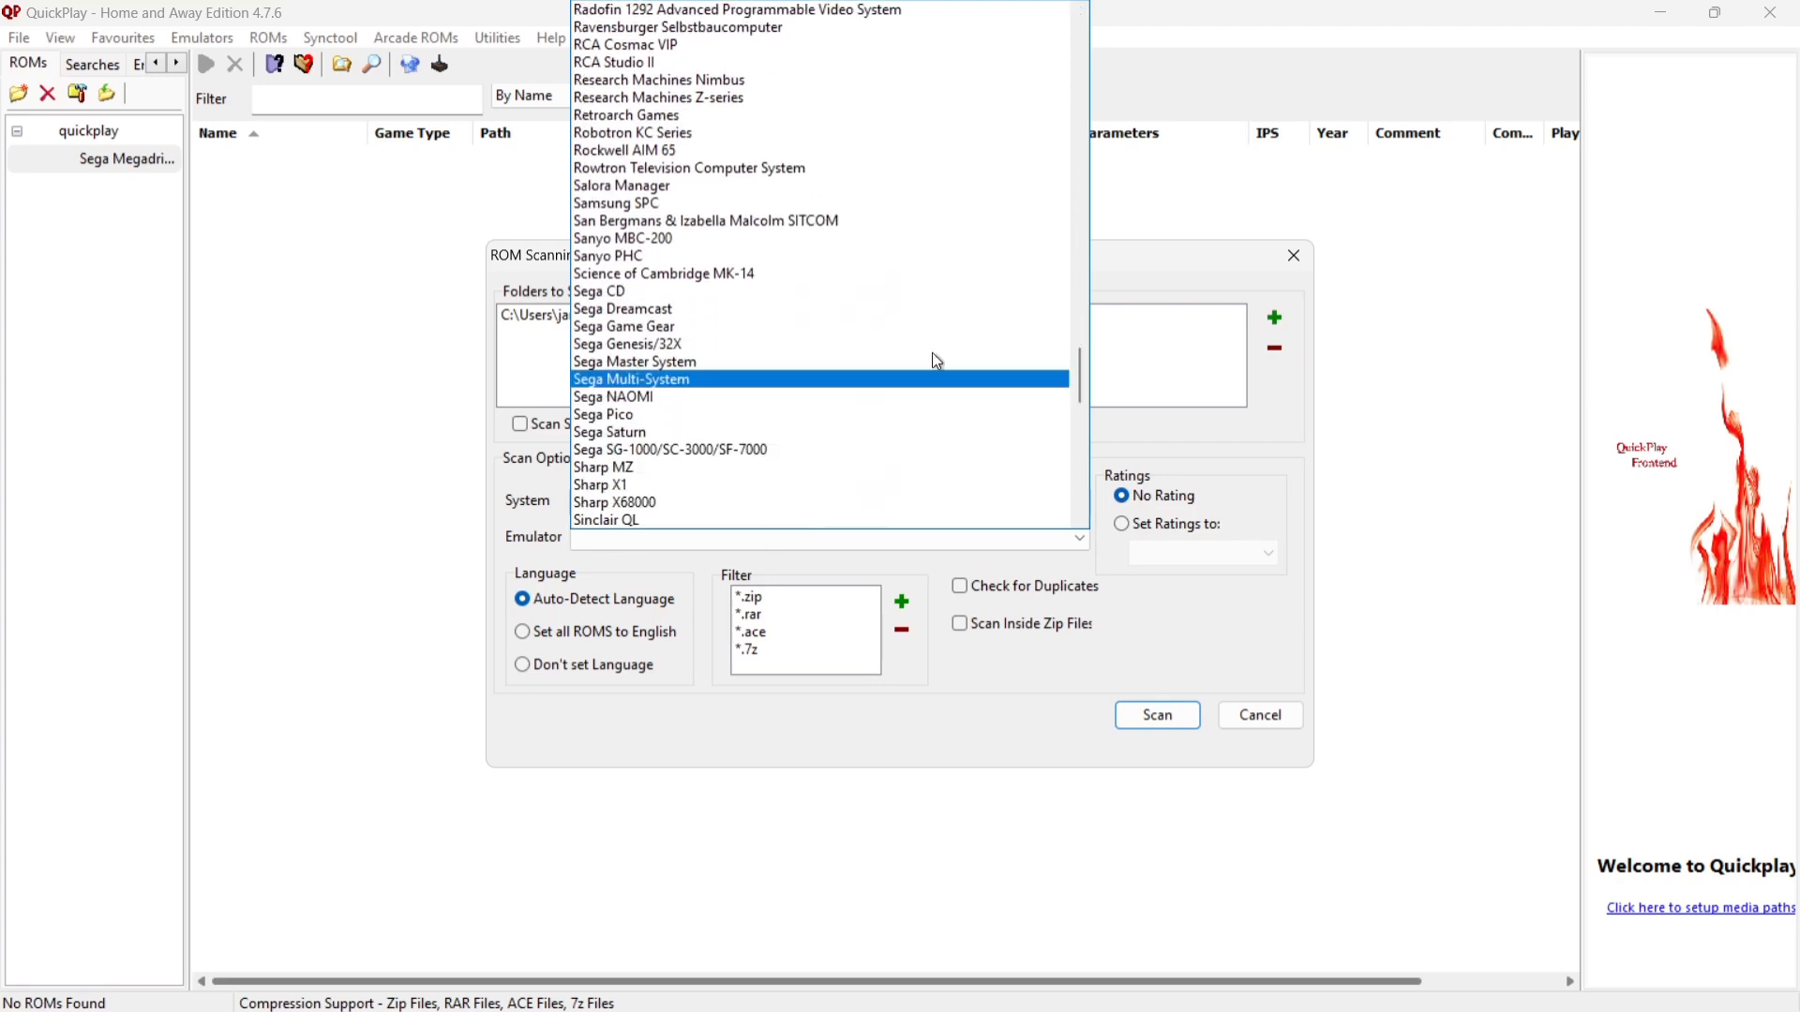
{"action": "left_click", "coordinate": [600, 343]}
{"action": "left_click", "coordinate": [791, 543]}
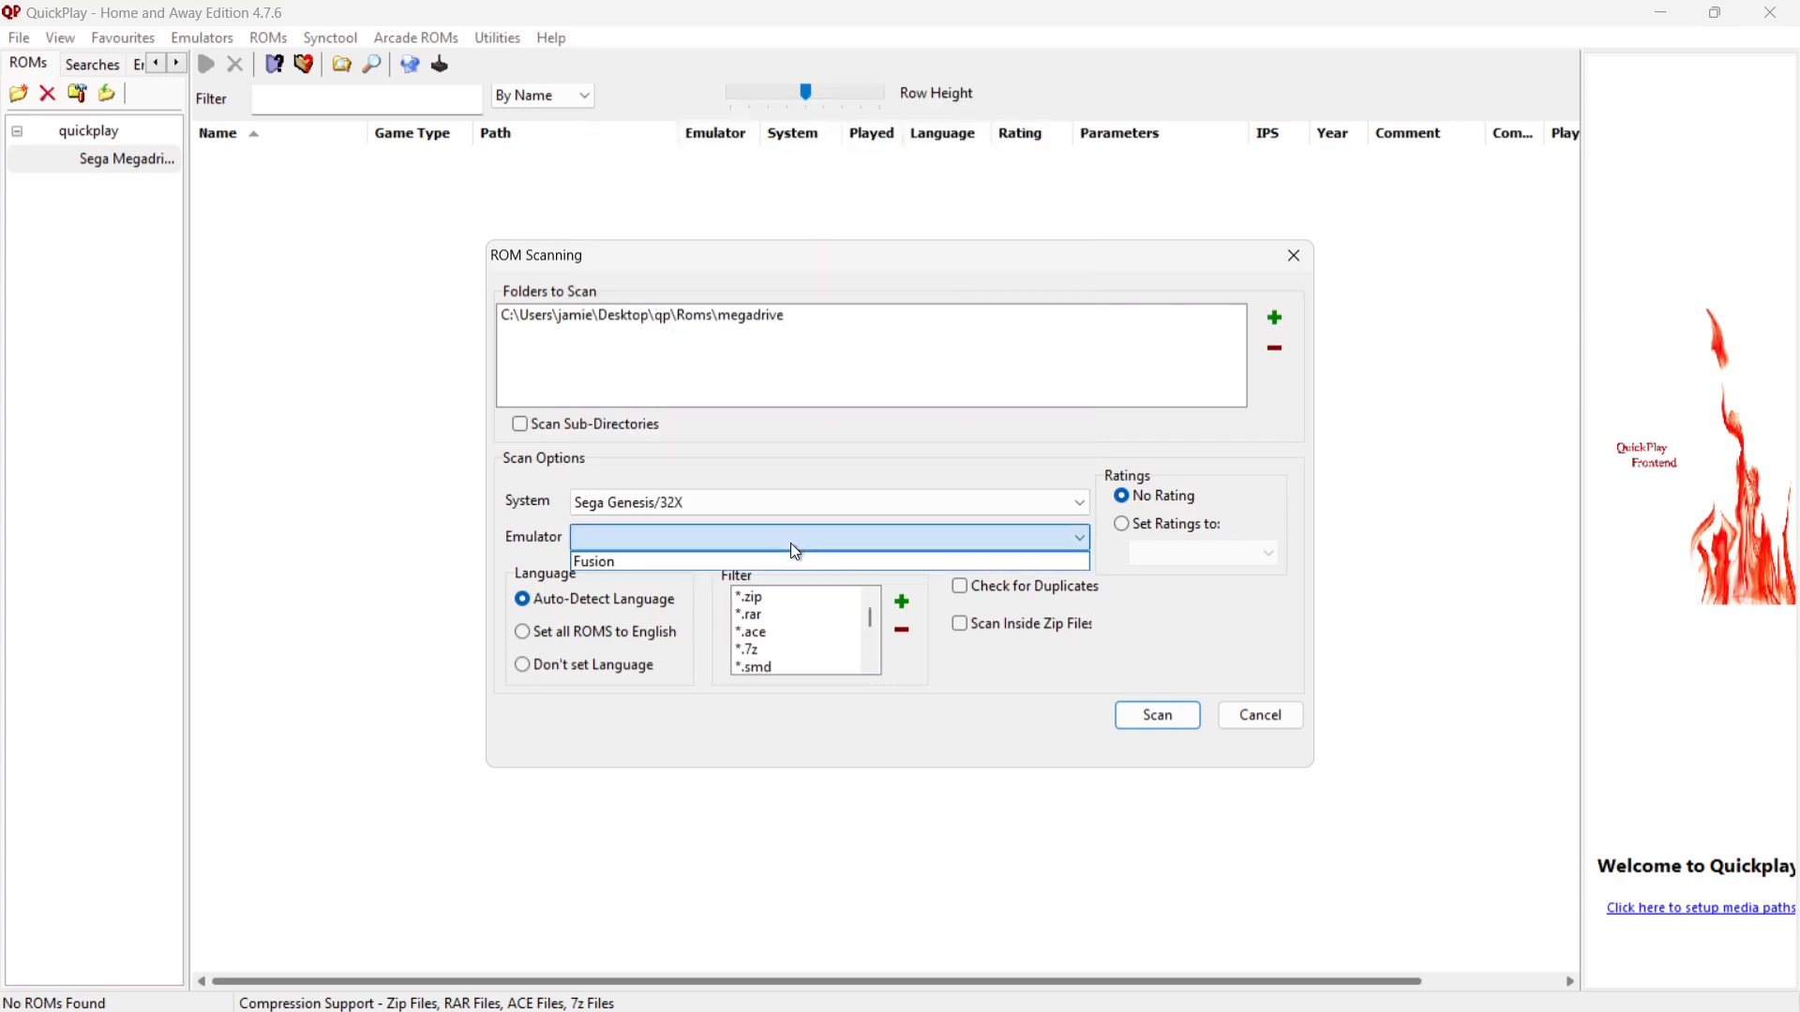
{"action": "left_click", "coordinate": [674, 565]}
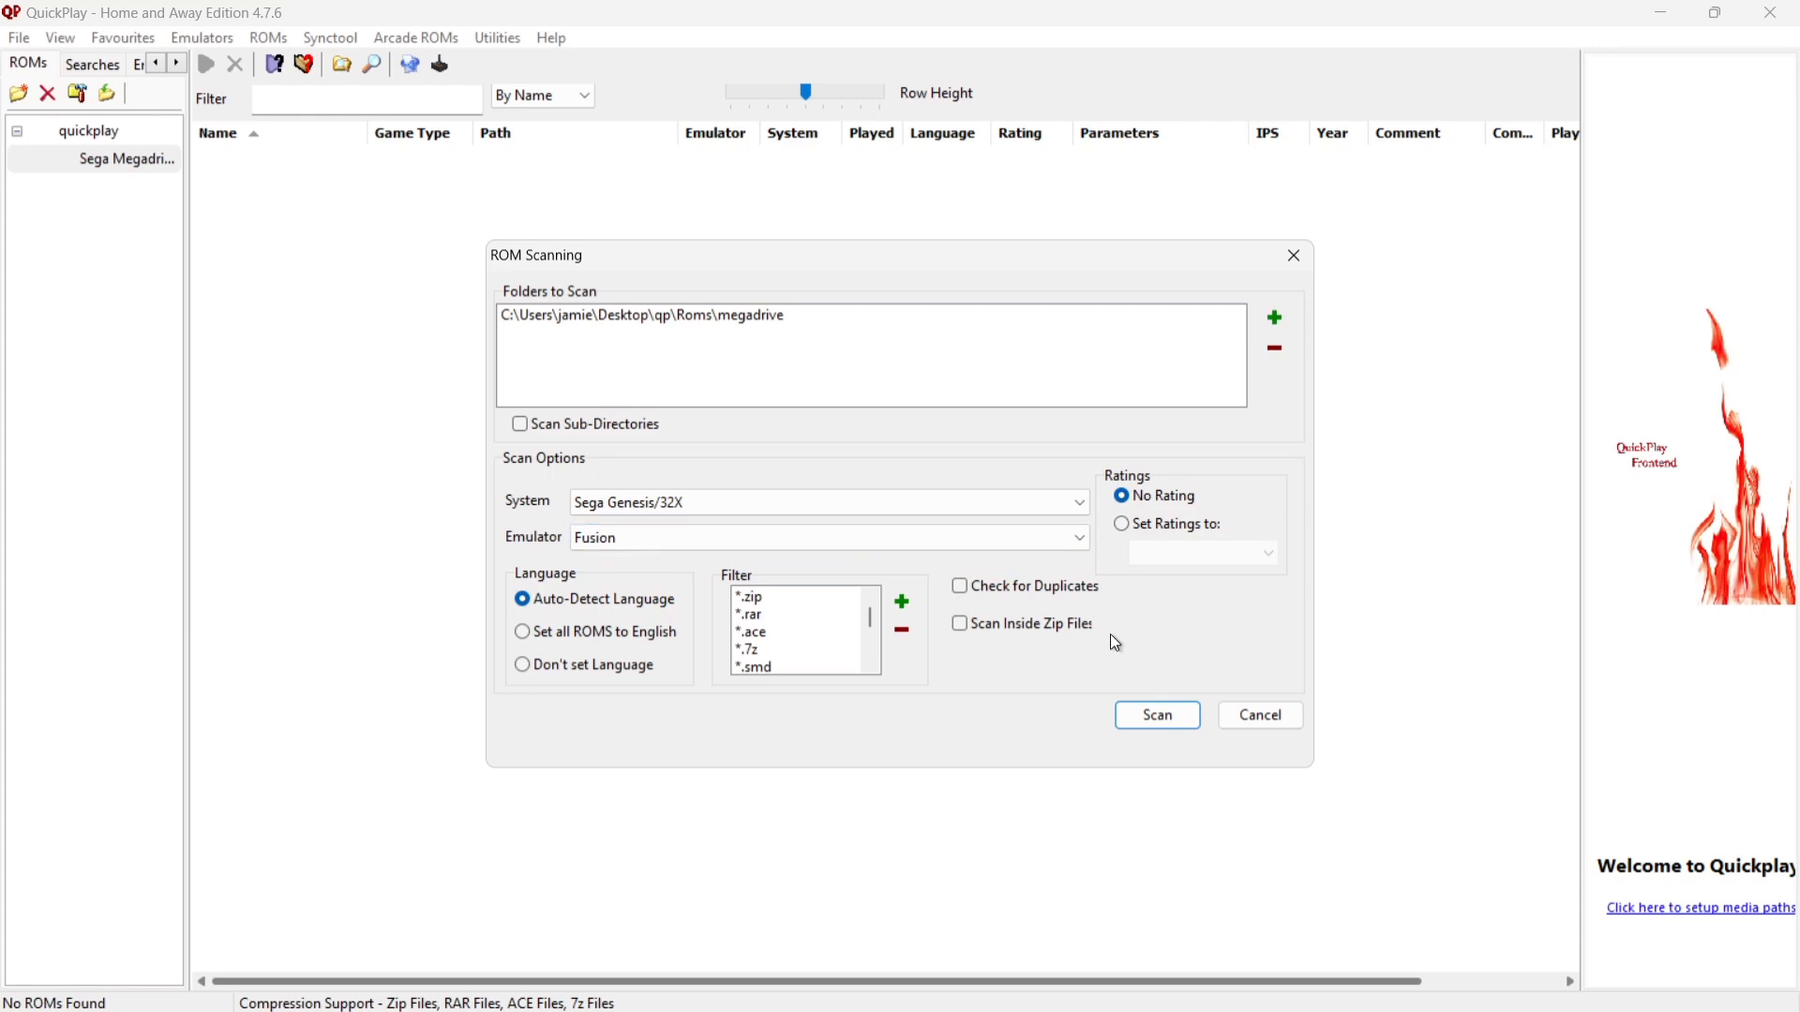
{"action": "left_click", "coordinate": [1147, 729]}
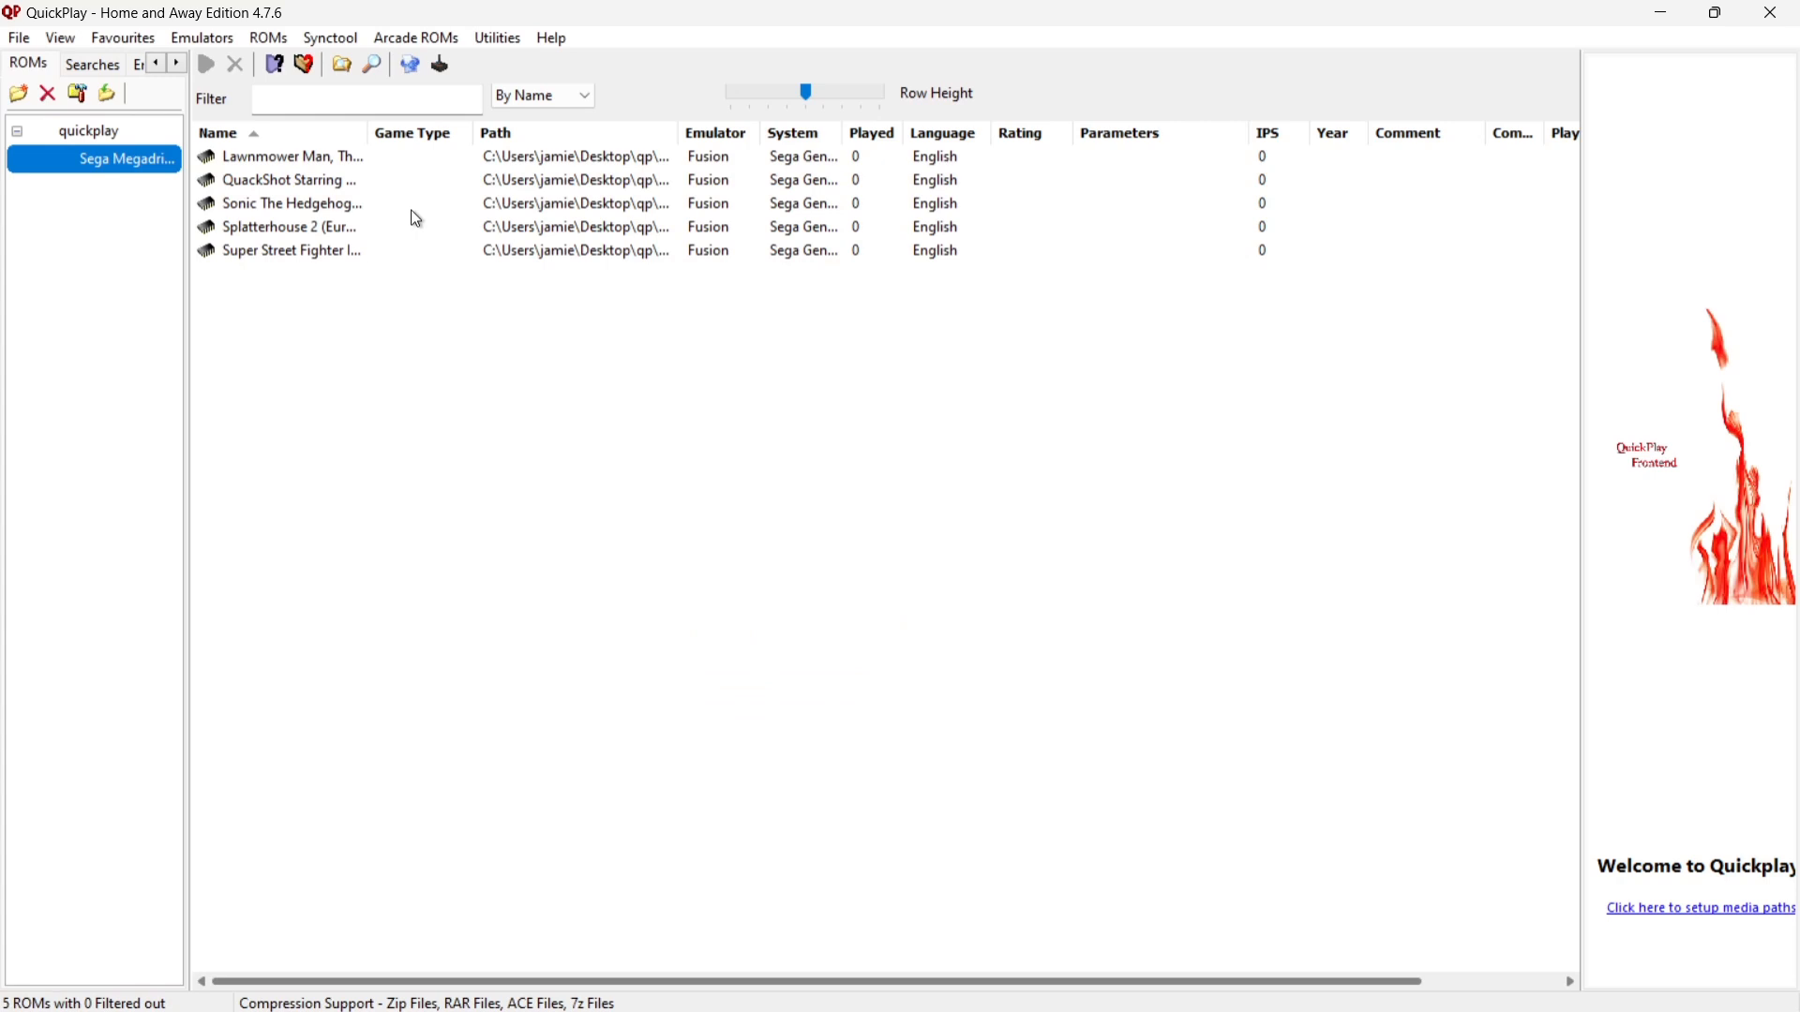
{"action": "double_click", "coordinate": [283, 159]}
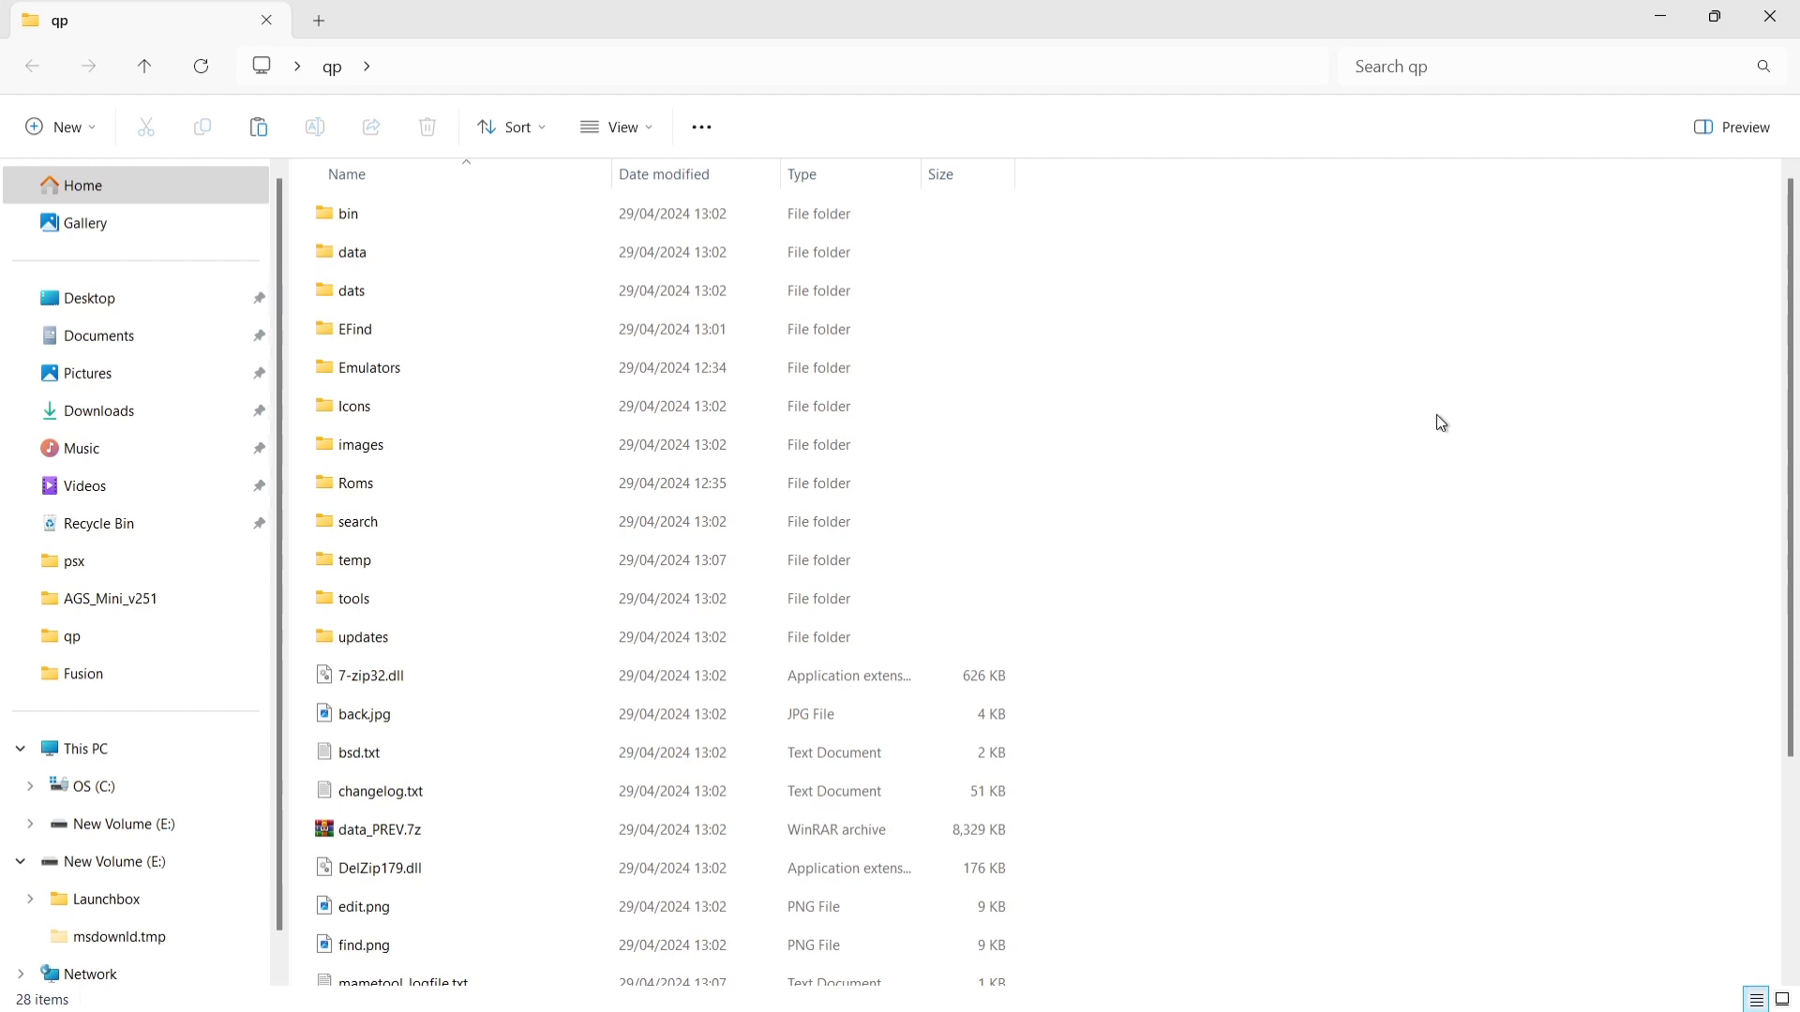
Run snes9x-x64.exe from the Emulators\Snes9x folder inside qp.
{"action": "double_click", "coordinate": [527, 378]}
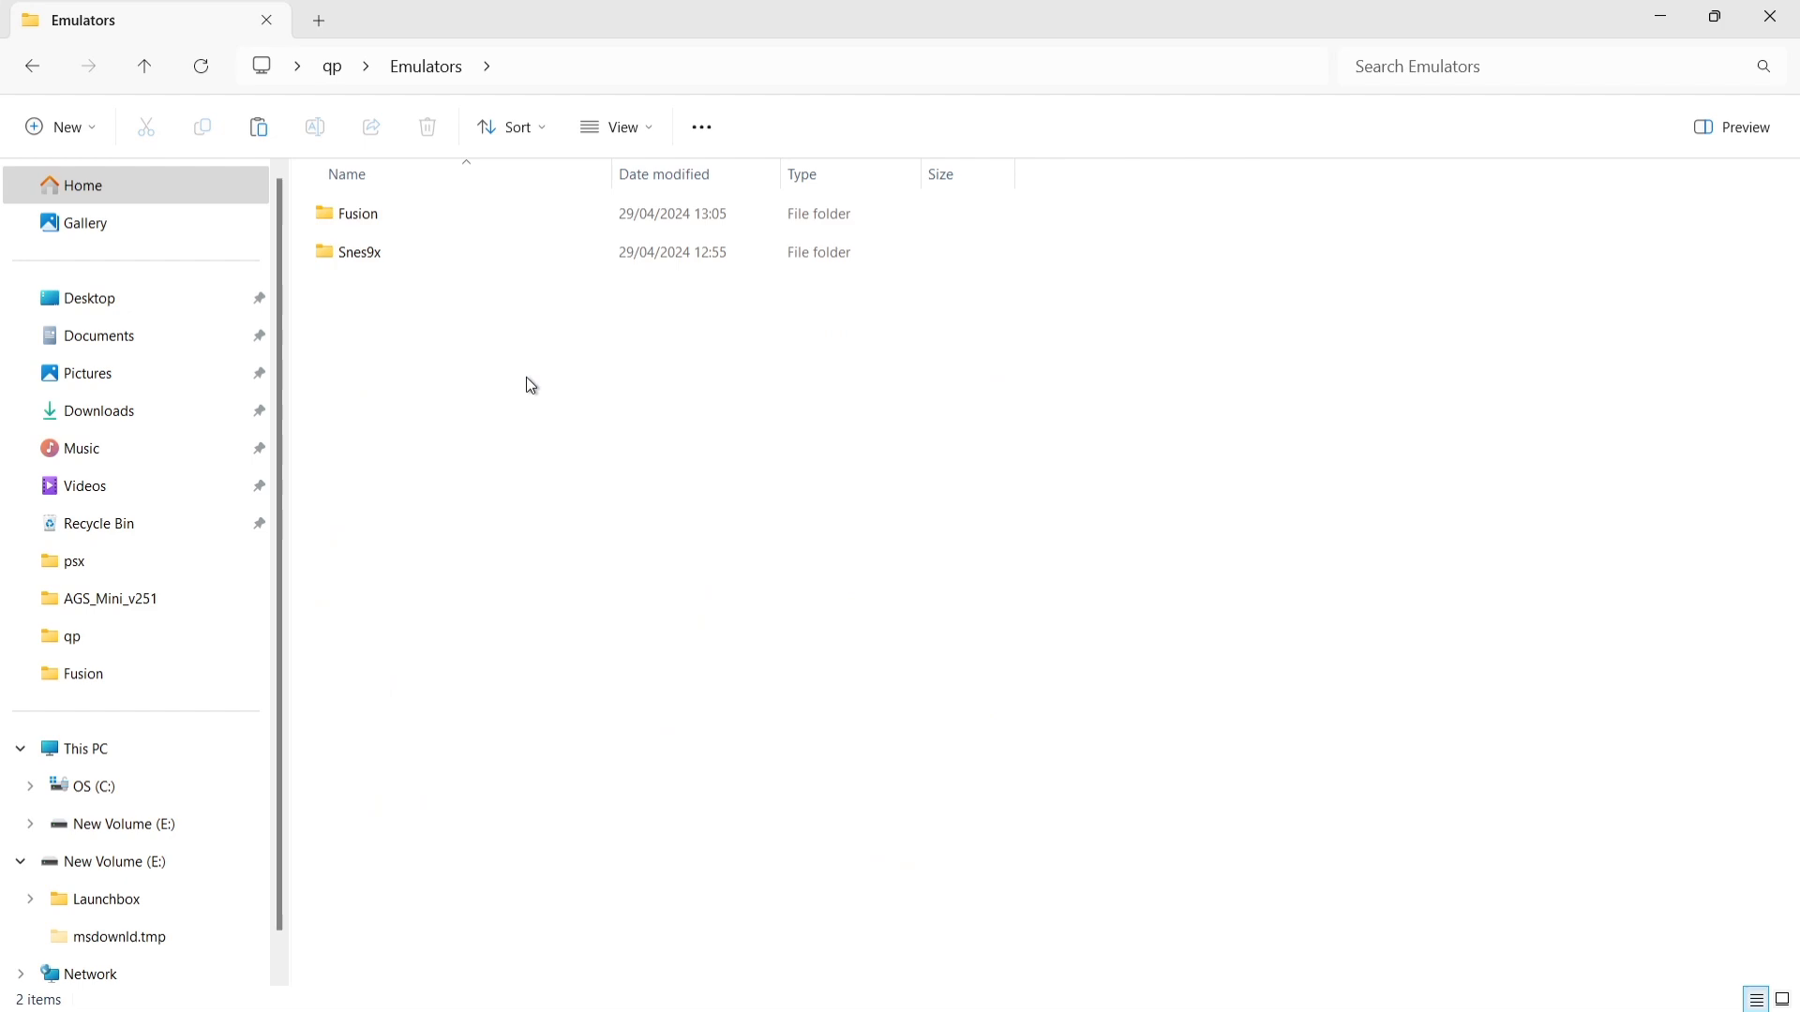
{"action": "double_click", "coordinate": [399, 251]}
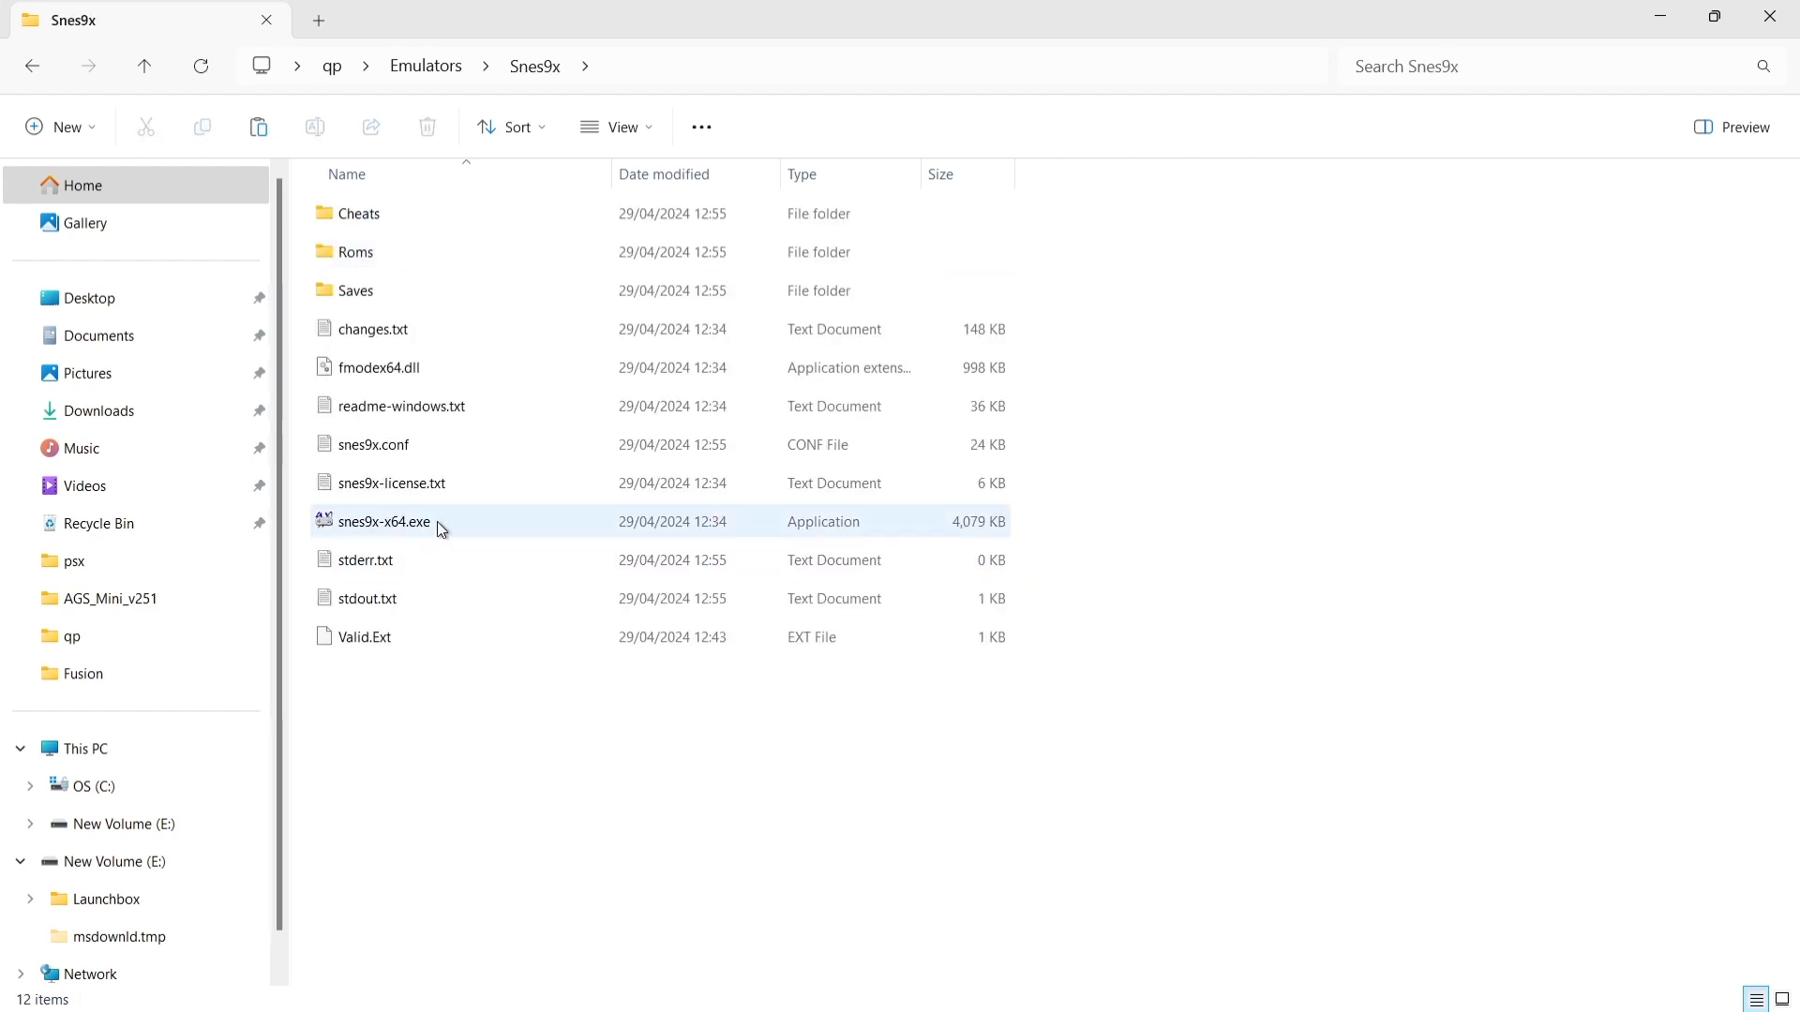
{"action": "double_click", "coordinate": [554, 517]}
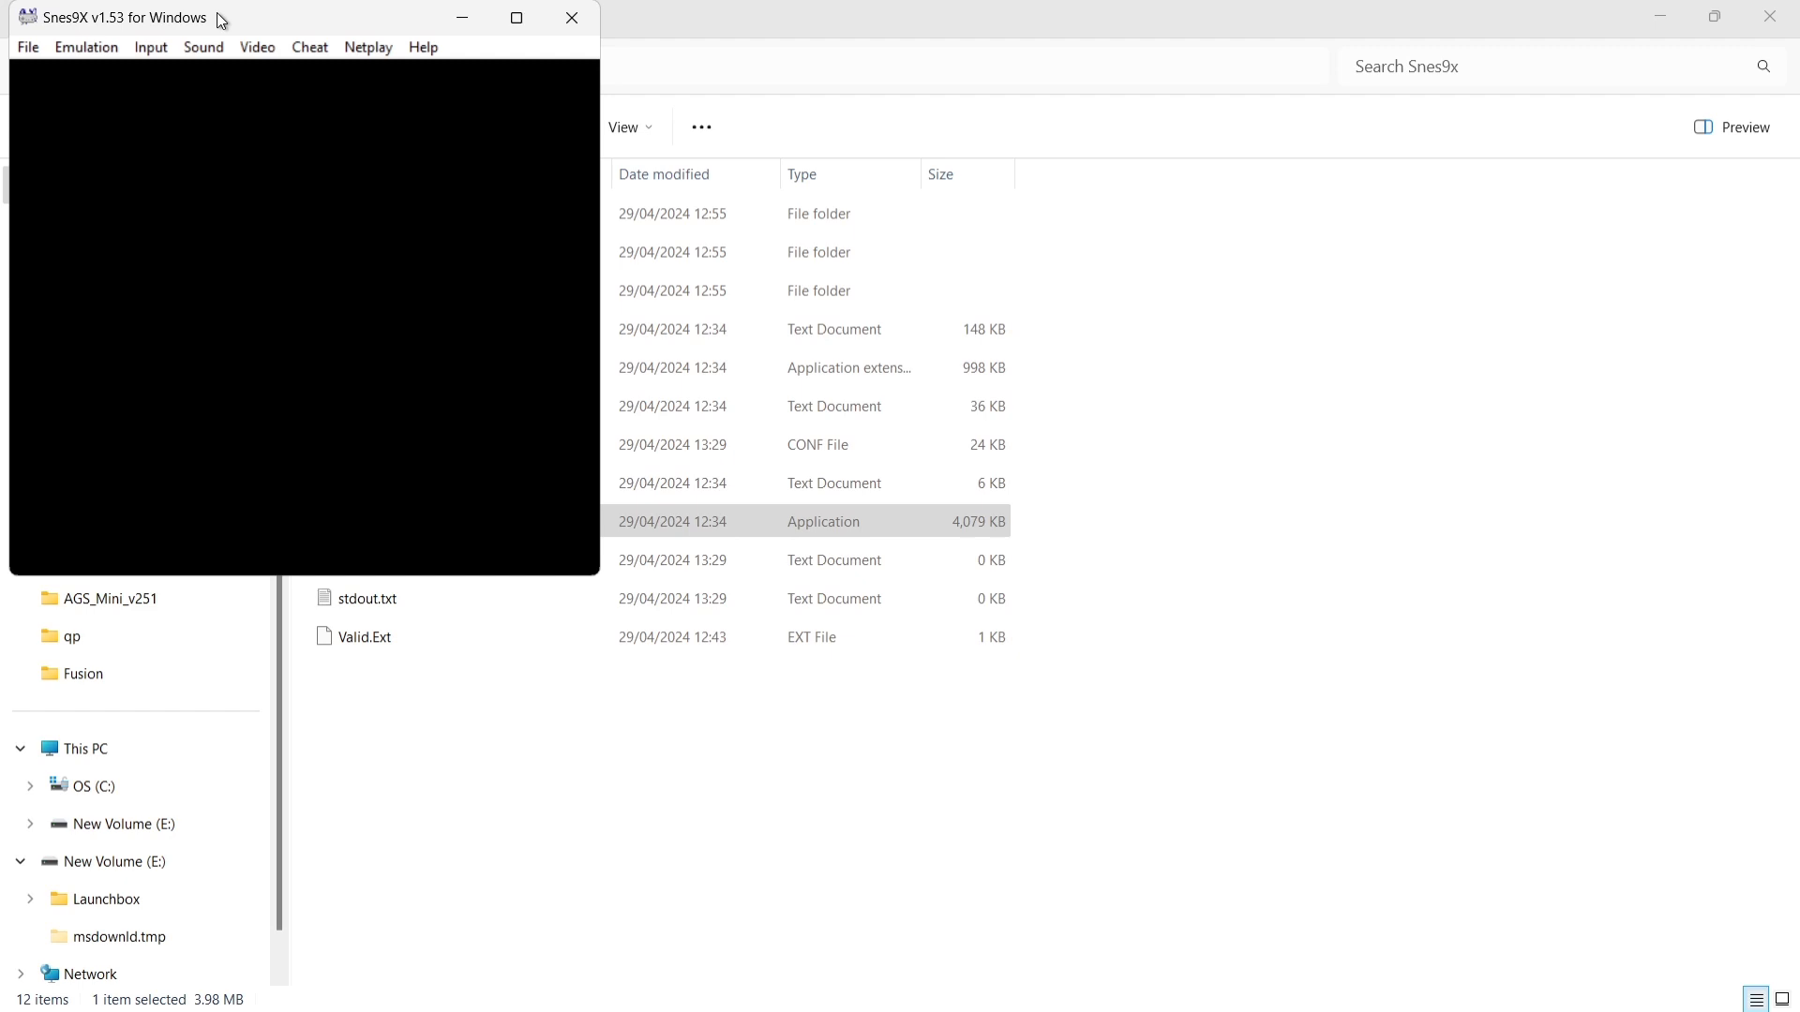
Map Joypad #1 to the gamepad: POV directions, B 1, A 0, Y 3, X 2, Start 7, Select 6, L 4 and R 5.
{"action": "left_click", "coordinate": [150, 48]}
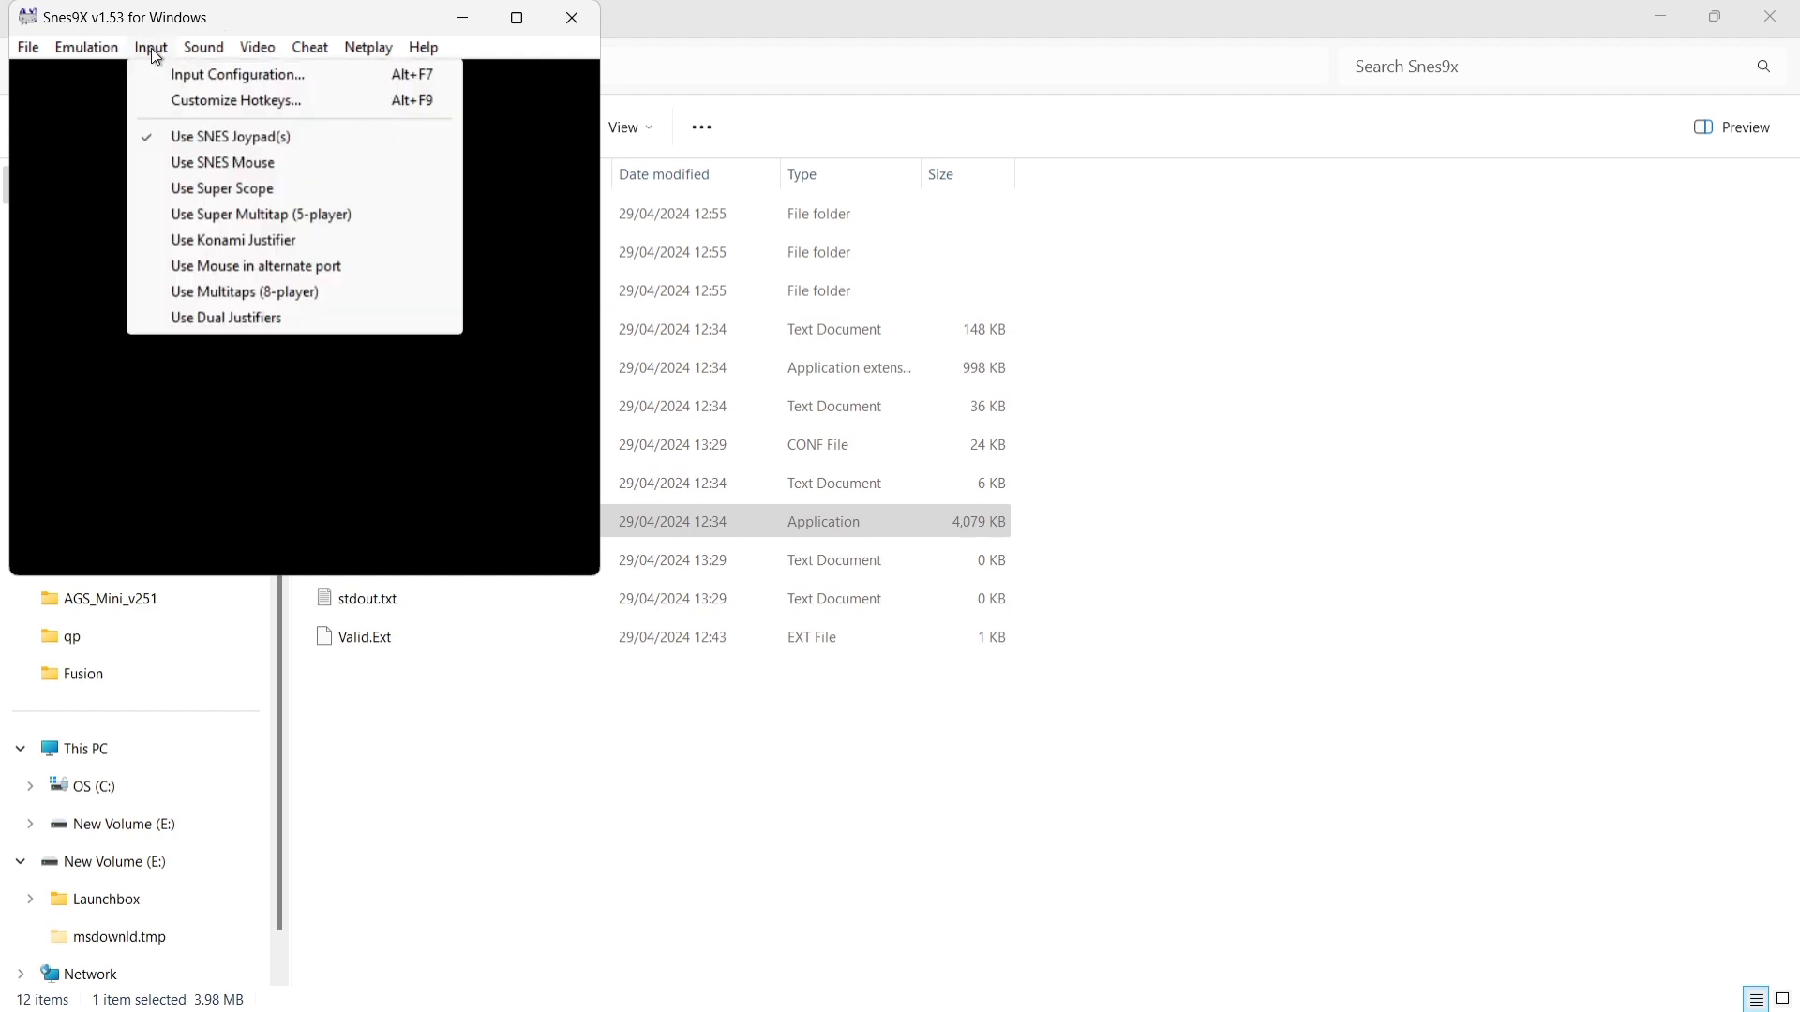
{"action": "left_click", "coordinate": [172, 83]}
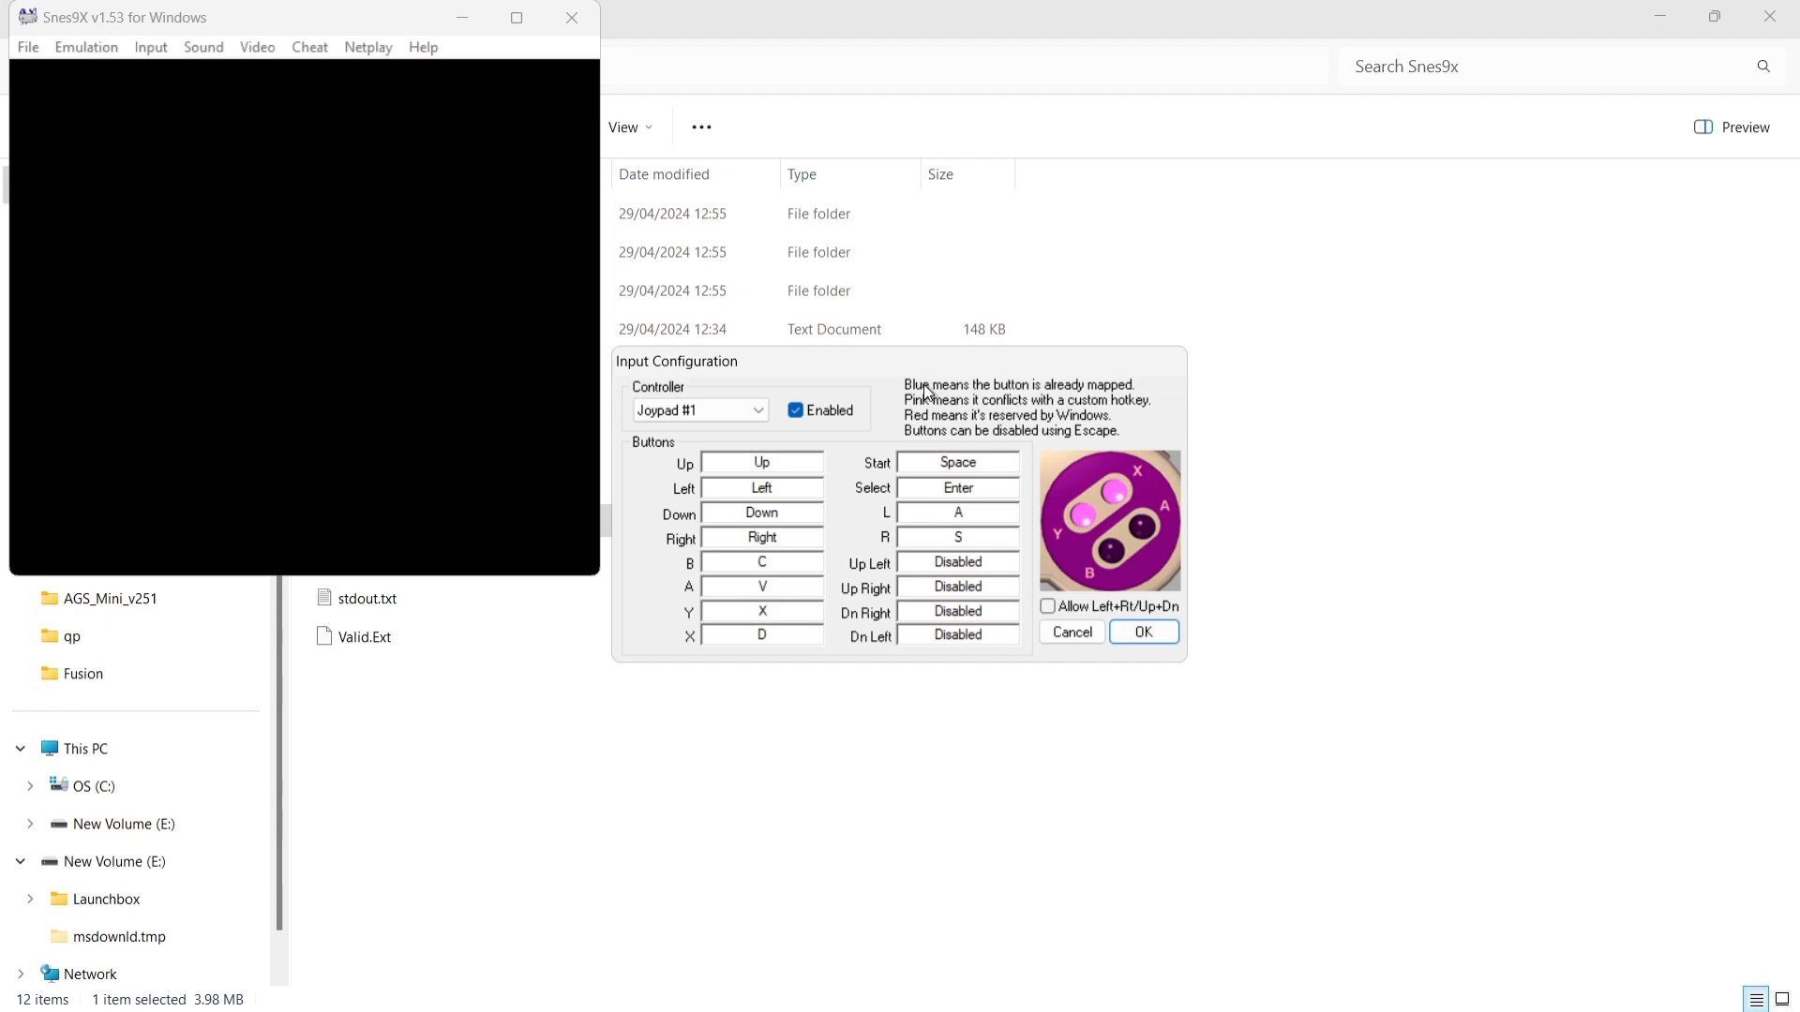
{"action": "left_click", "coordinate": [797, 466]}
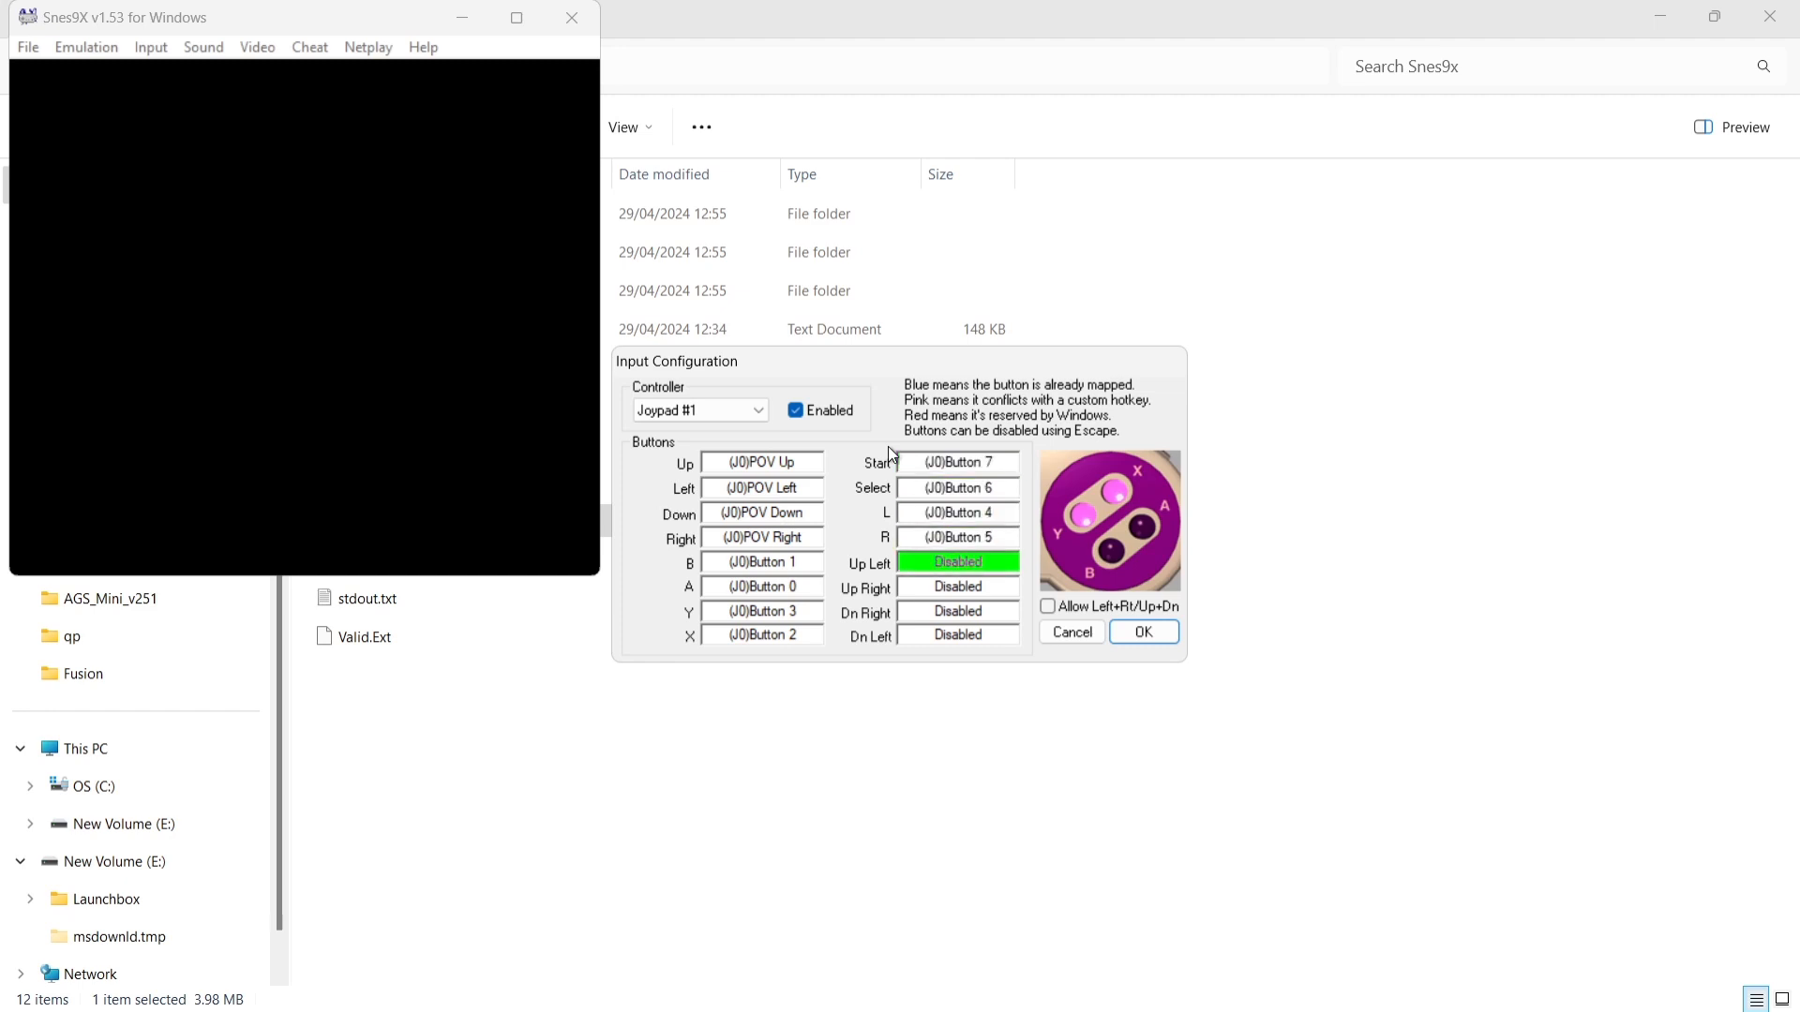
{"action": "left_click", "coordinate": [1147, 635]}
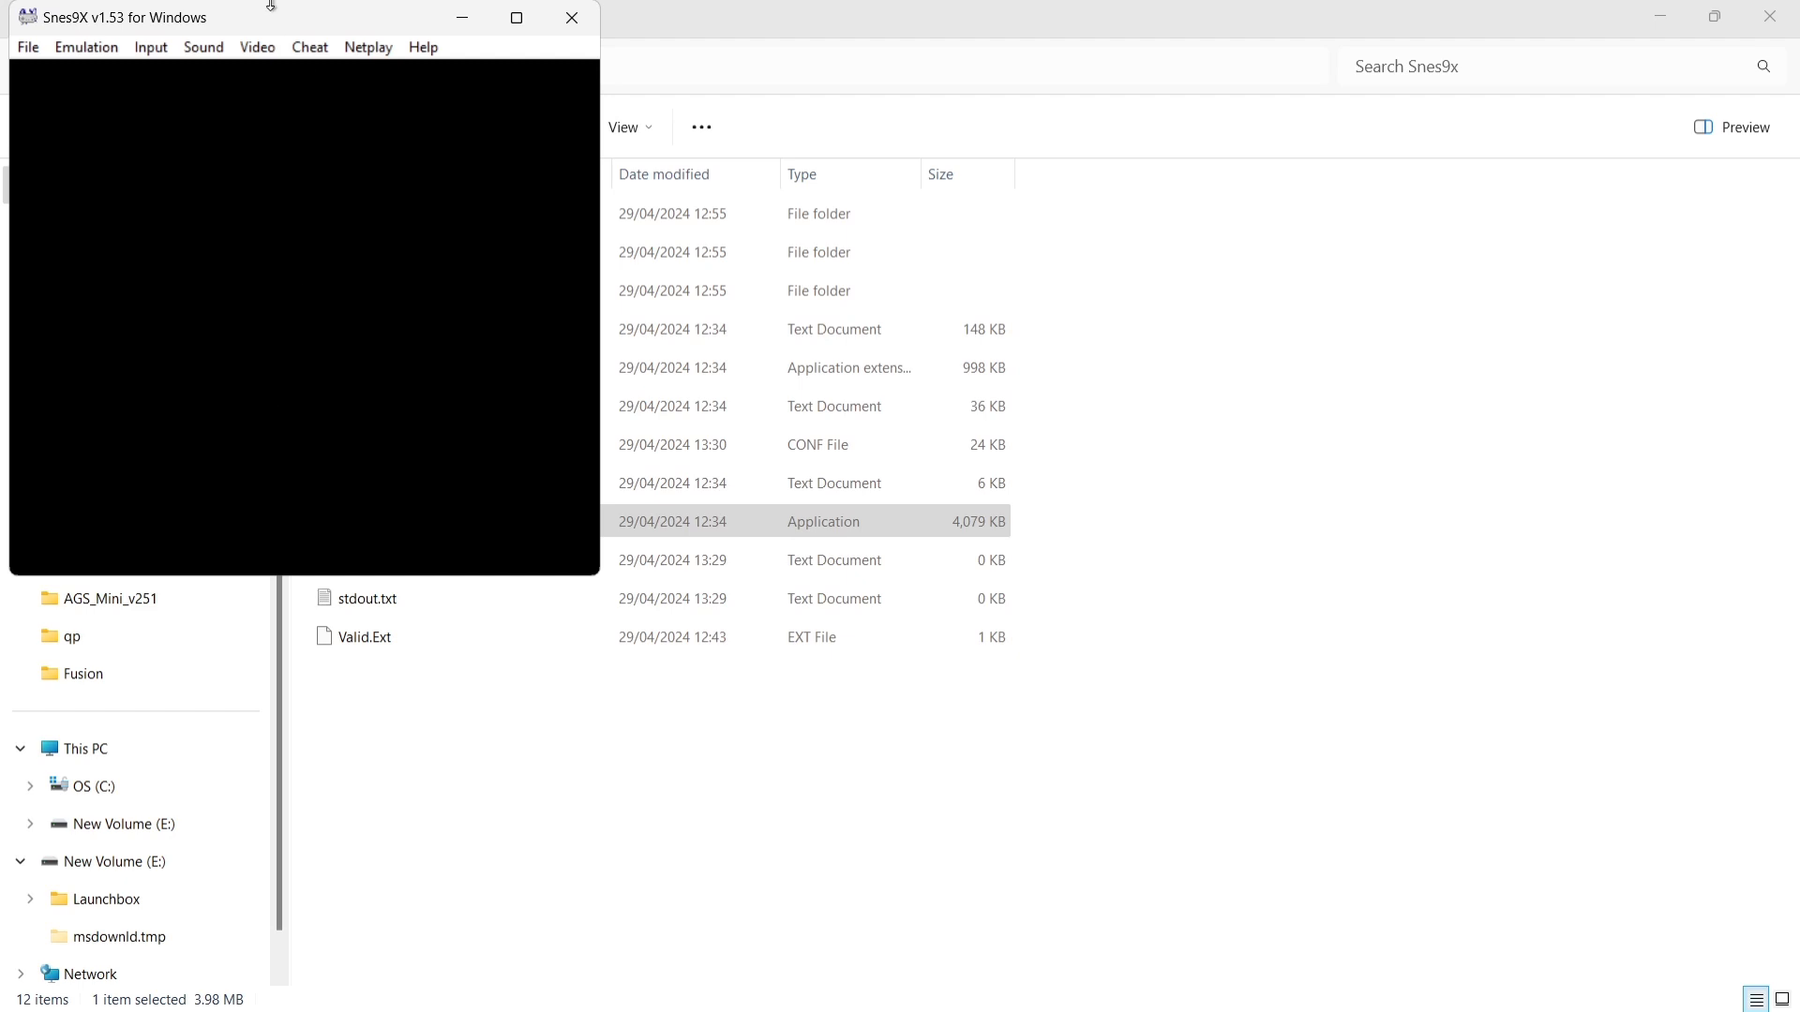
Set the Snes9x display to emulated fullscreen with Direct3D output, and exit the emulator.
{"action": "left_click", "coordinate": [265, 49]}
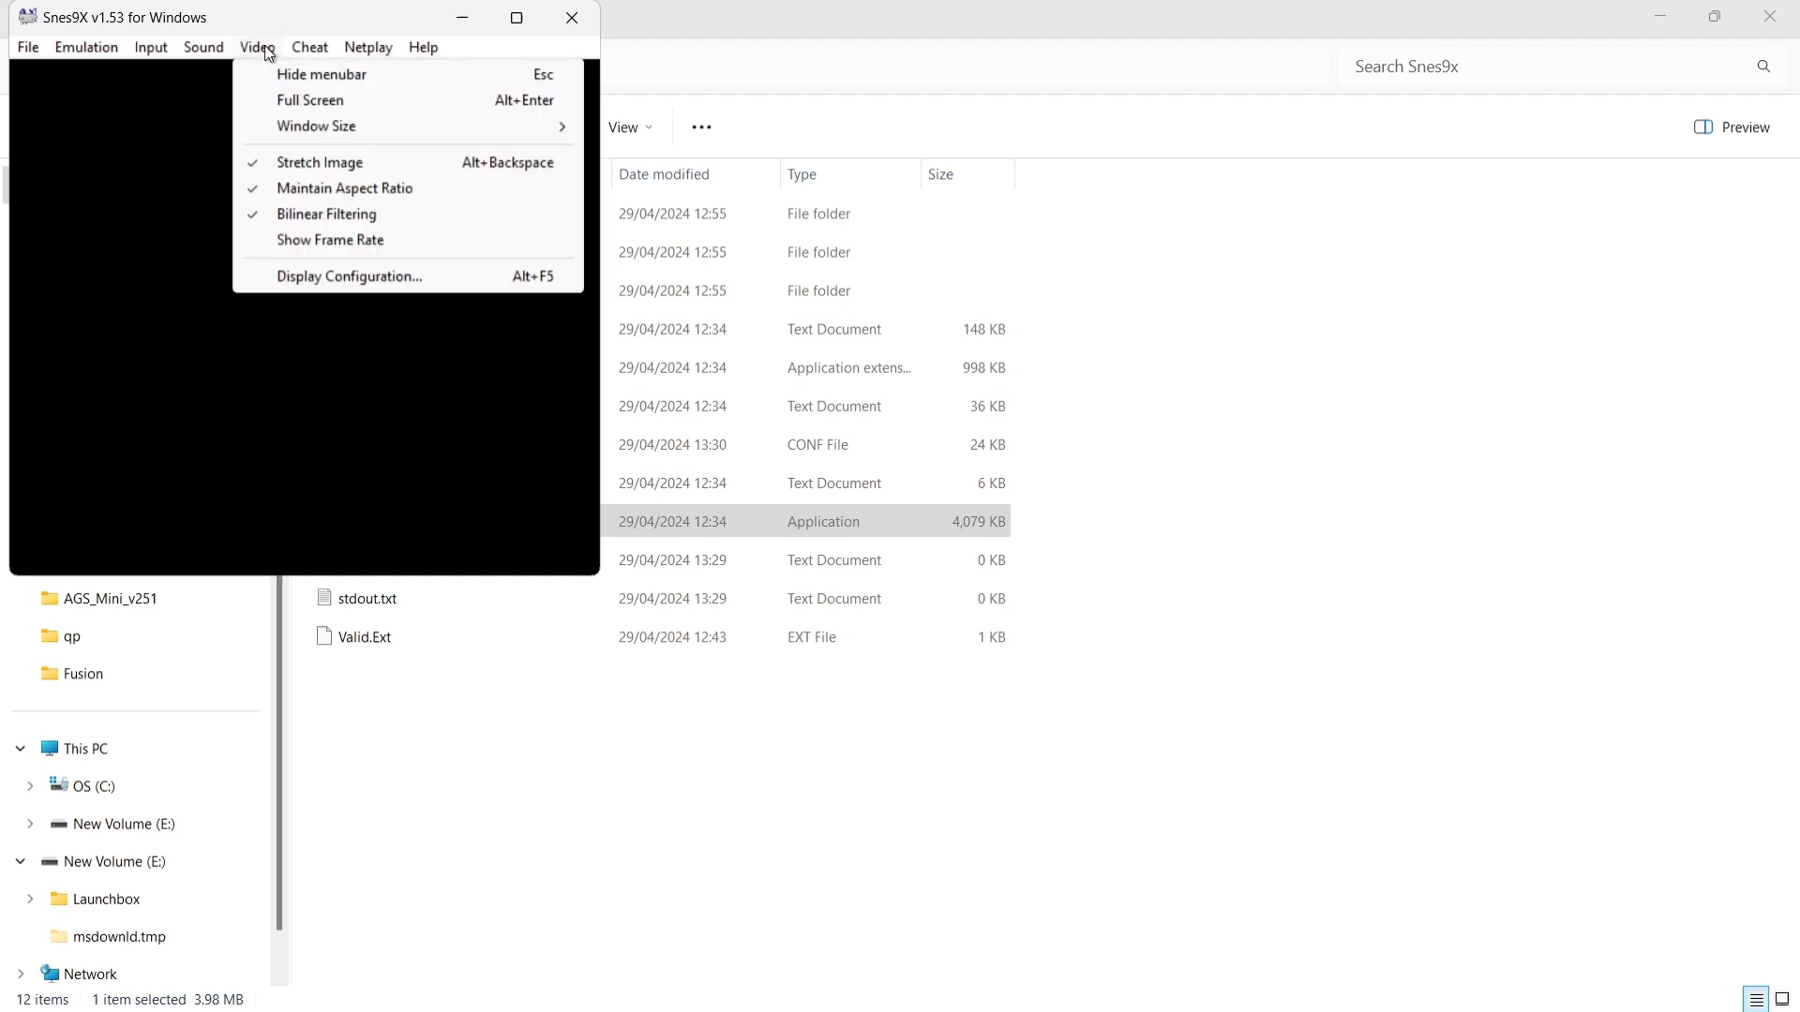
{"action": "left_click", "coordinate": [302, 279]}
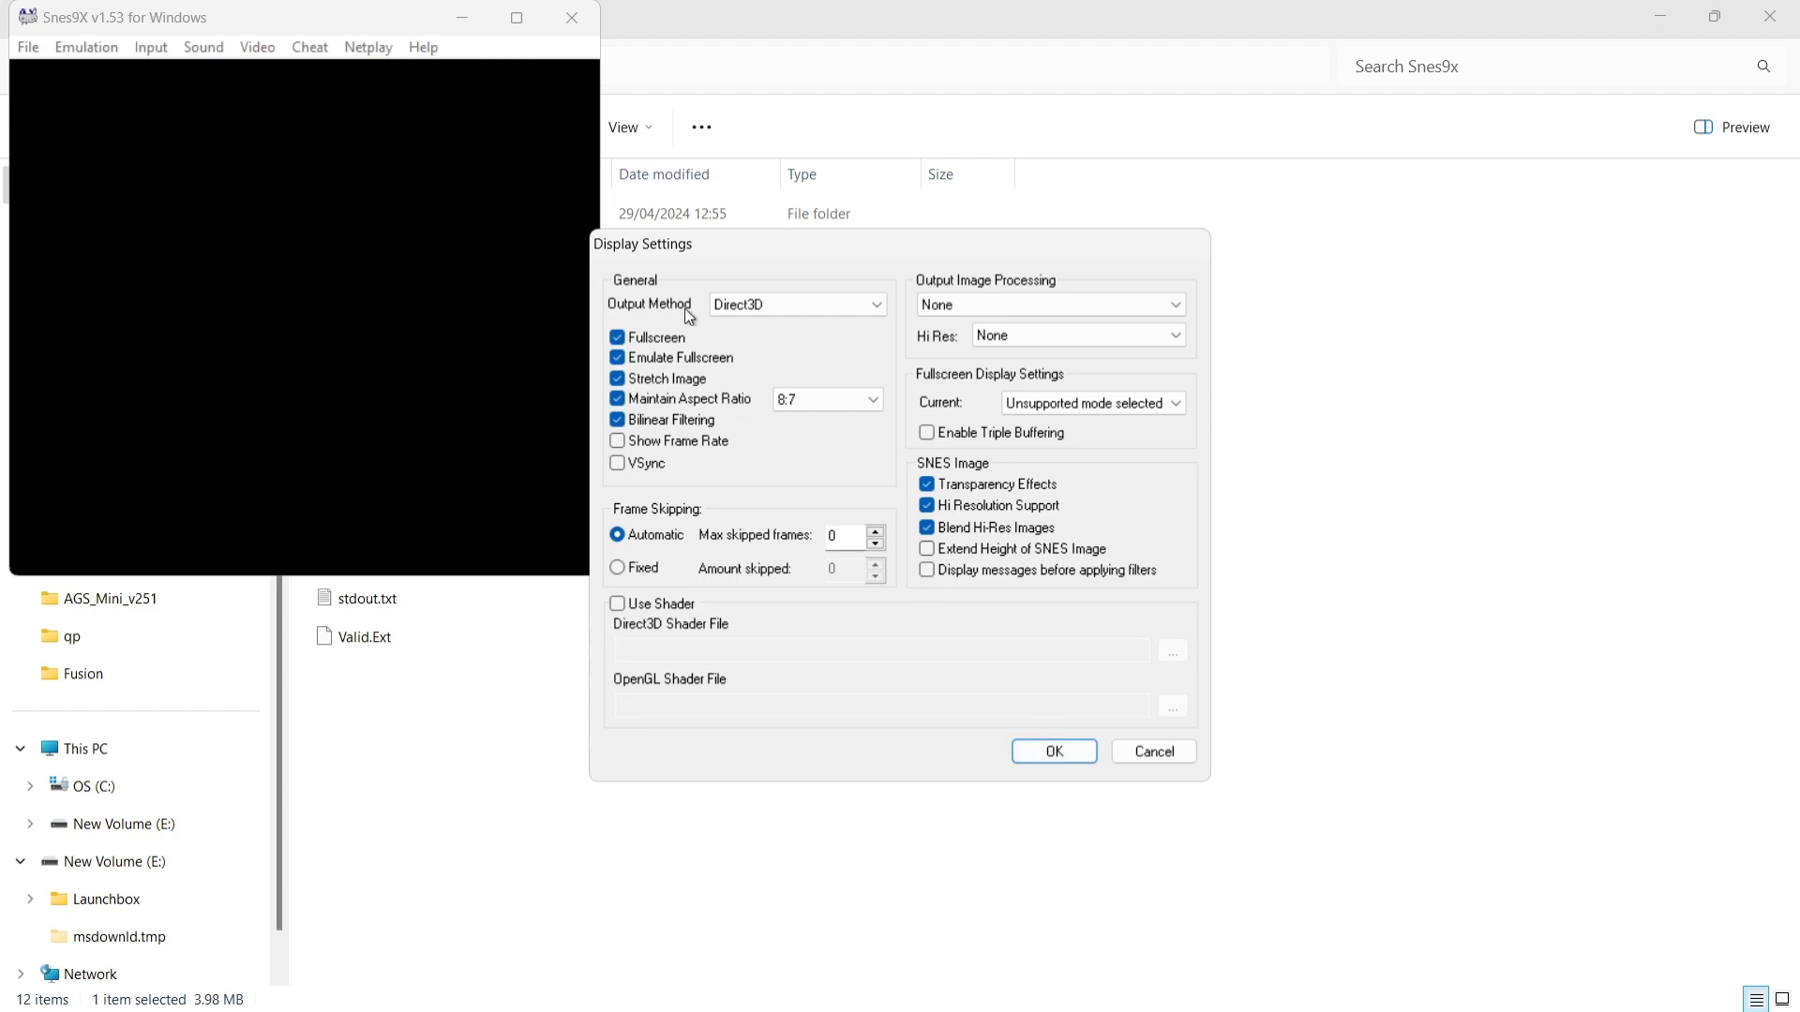
{"action": "left_click", "coordinate": [1037, 751]}
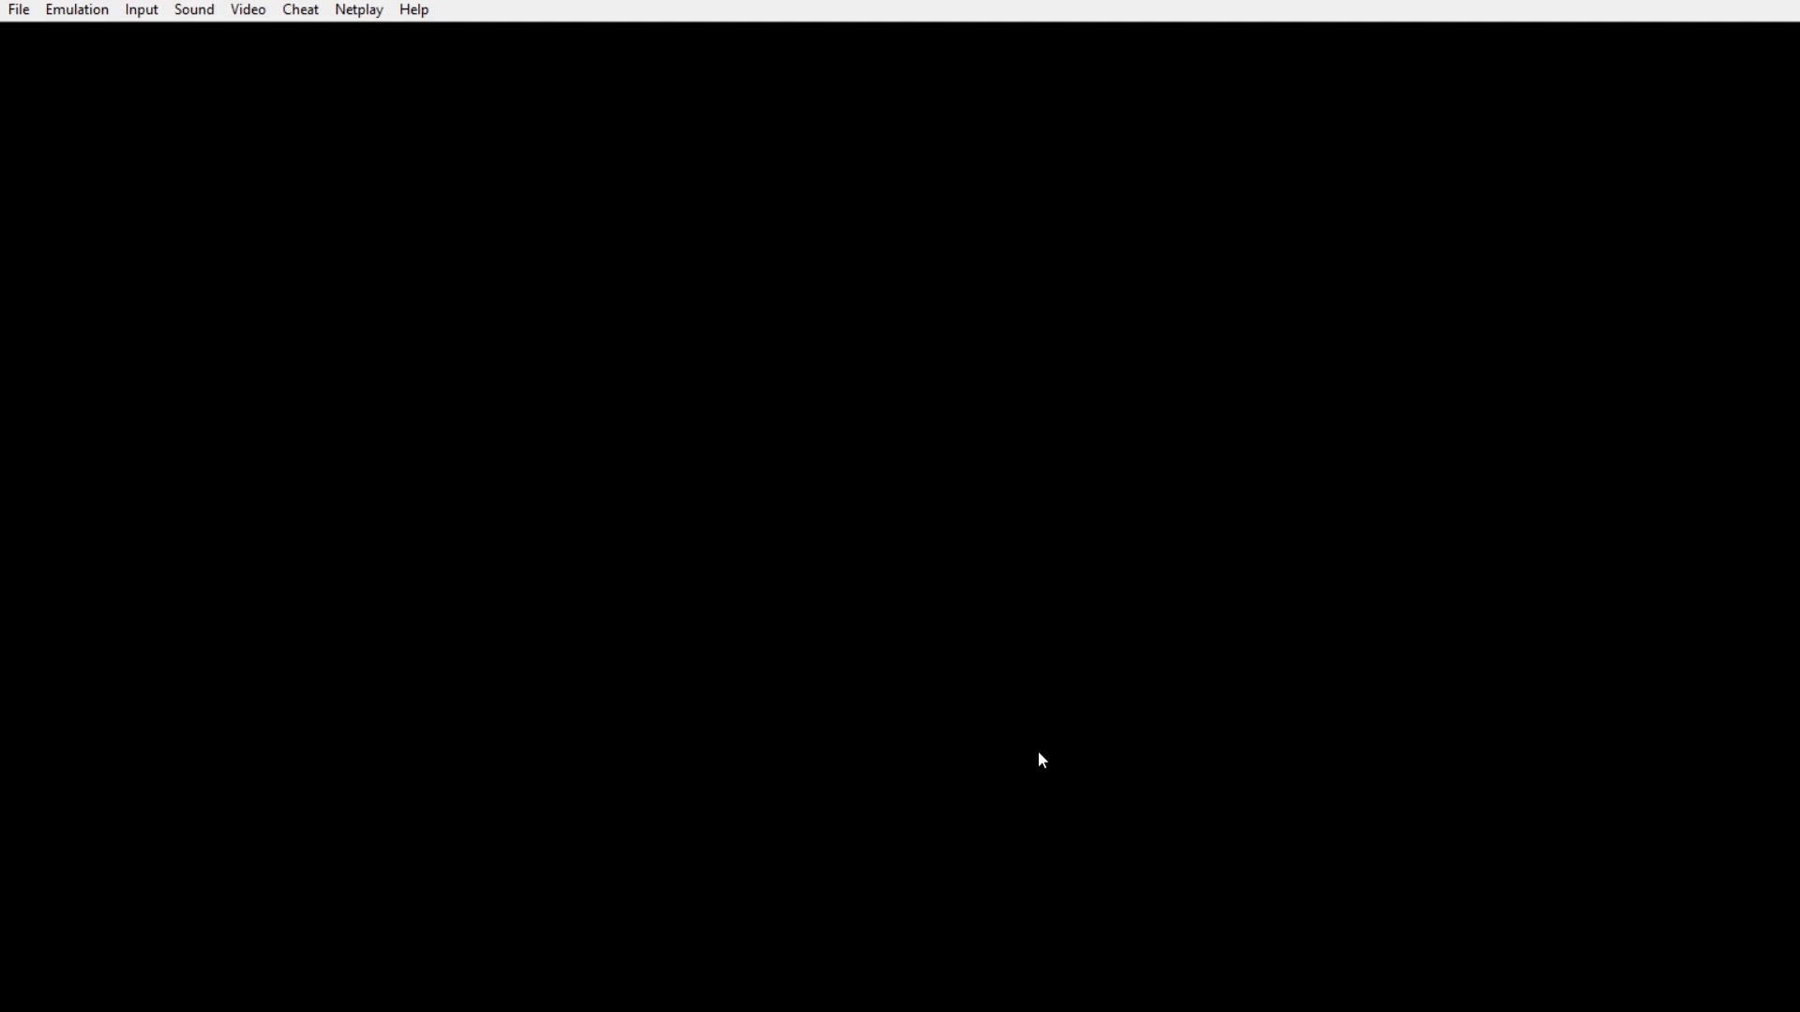
{"action": "left_click", "coordinate": [19, 10]}
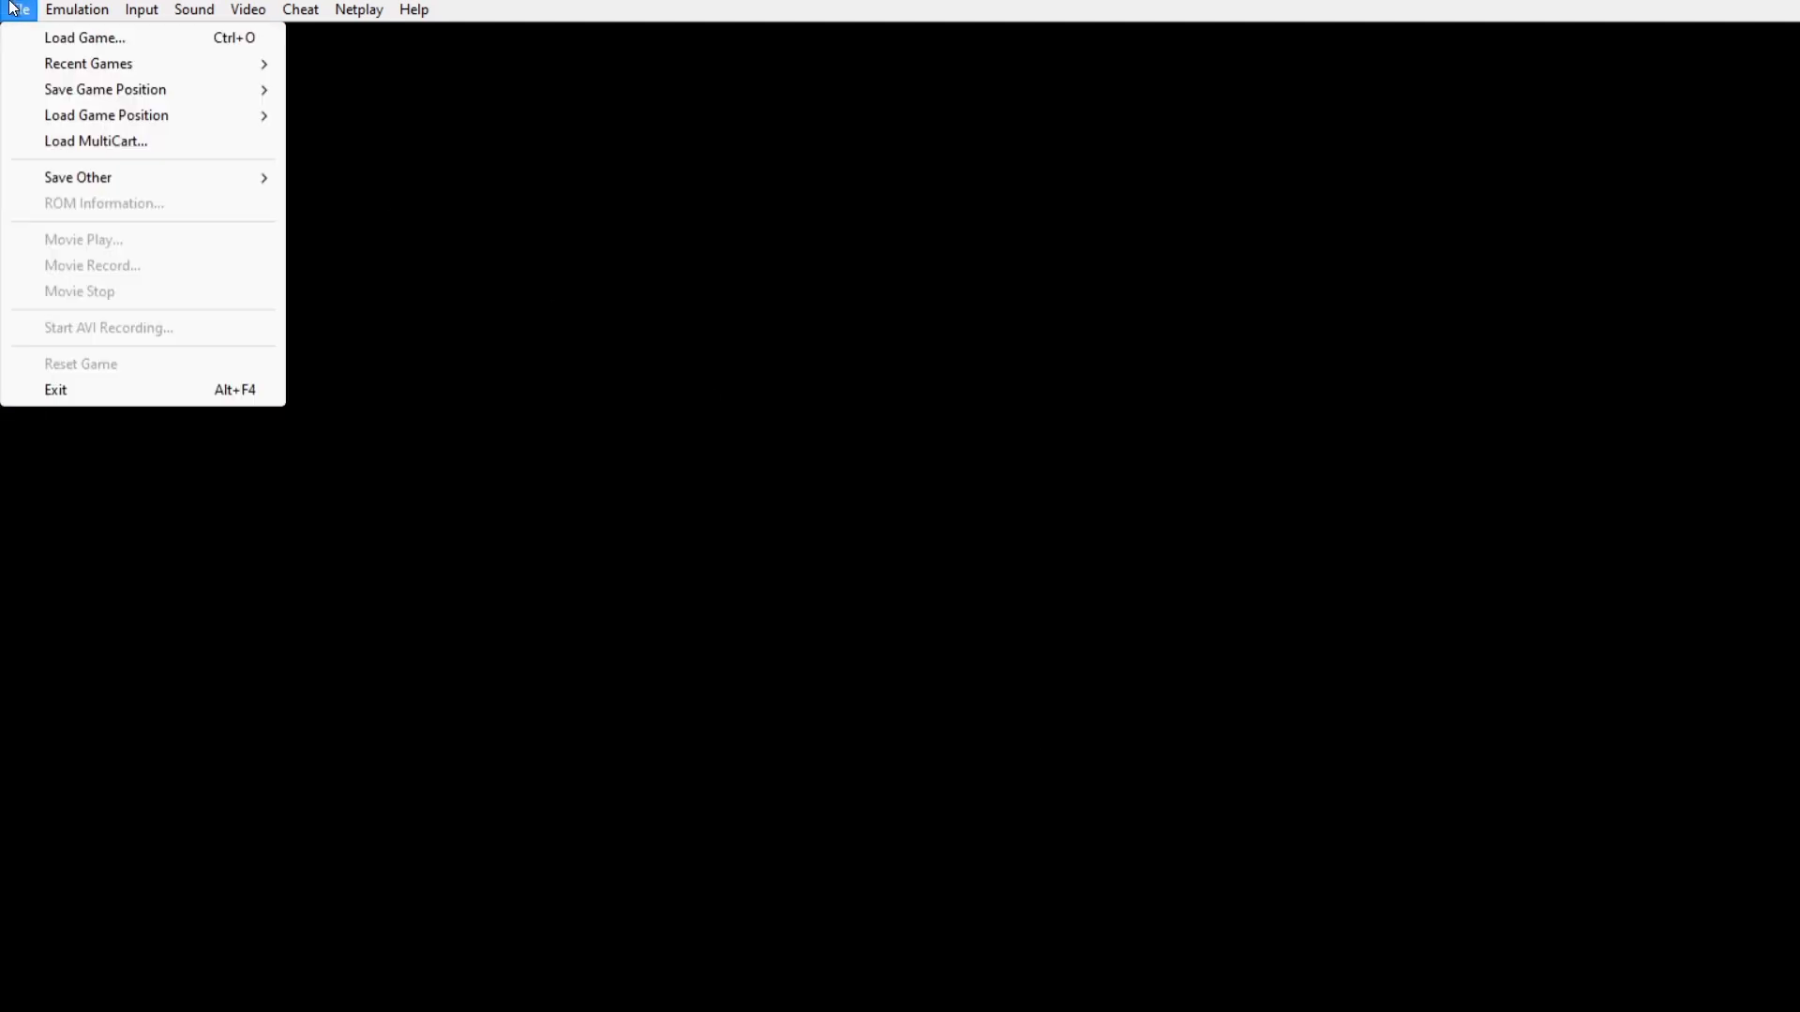
{"action": "left_click", "coordinate": [51, 388]}
{"action": "left_click", "coordinate": [1477, 701]}
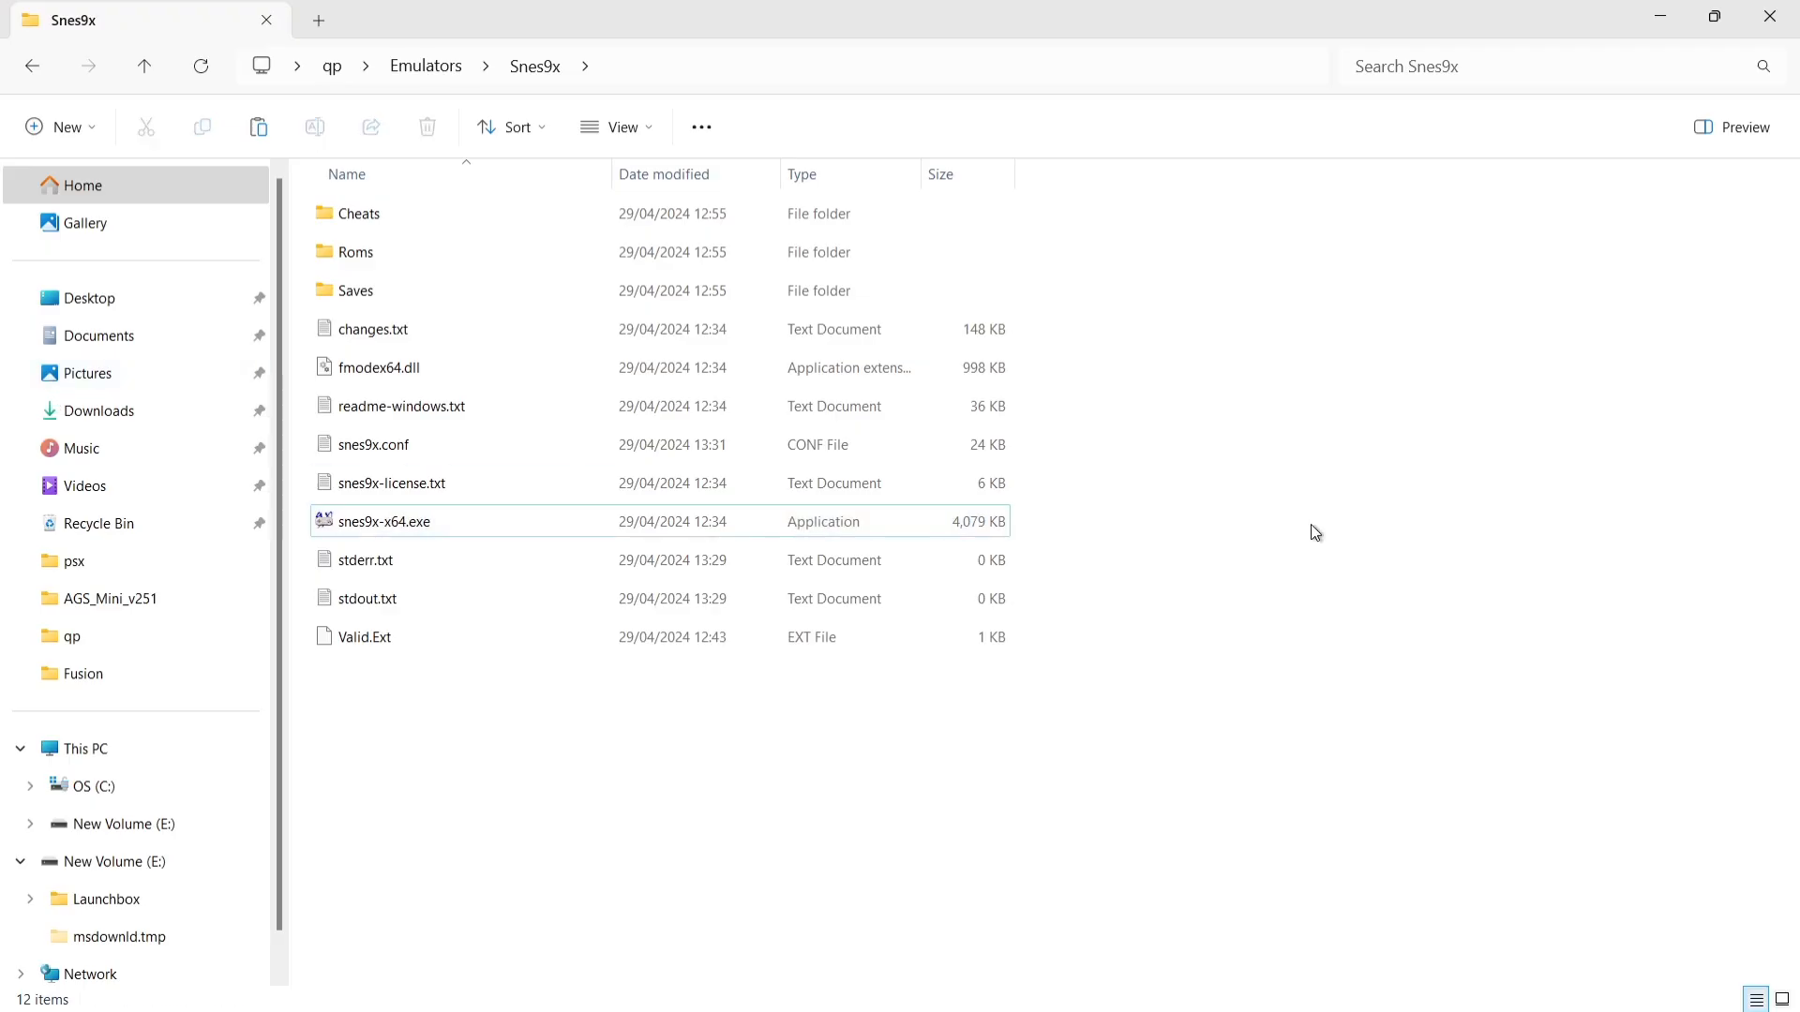
Go back to the qp folder, launch QuickPlay with QP.exe and show the Sega Megadrive ROM list.
{"action": "left_click", "coordinate": [32, 75]}
{"action": "left_click", "coordinate": [32, 77]}
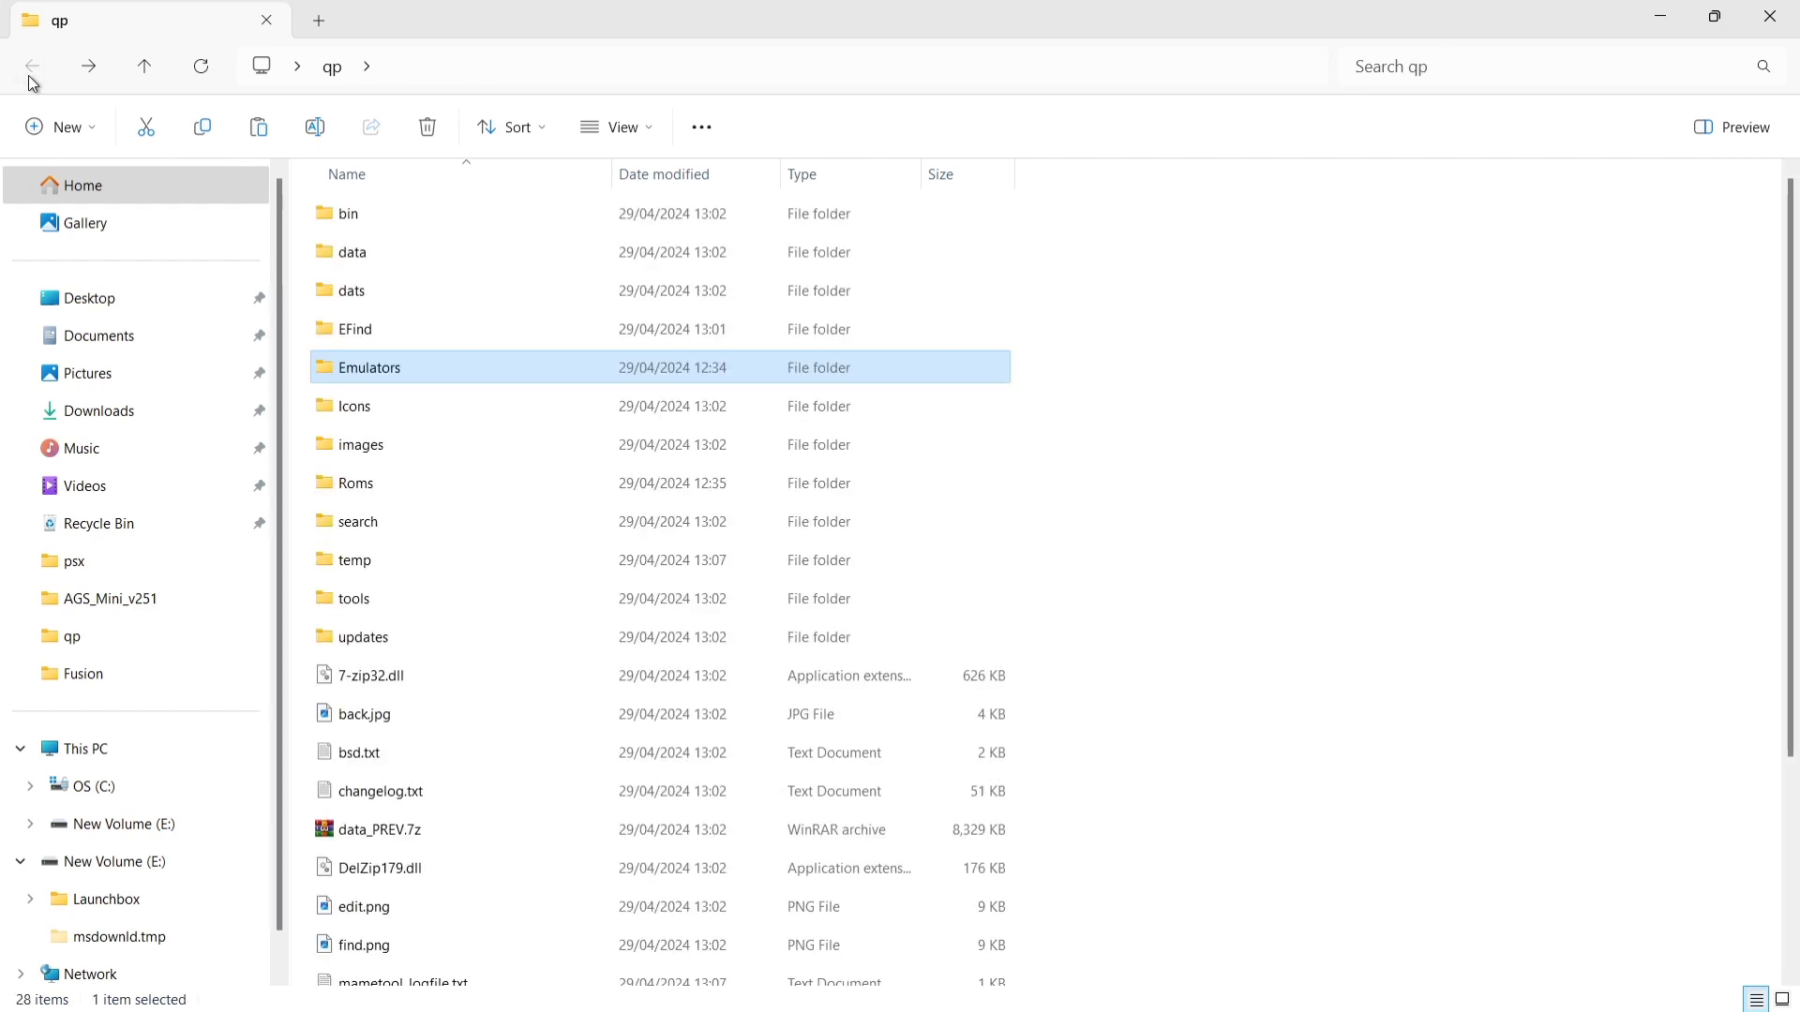
{"action": "scroll", "coordinate": [1794, 563], "scroll_direction": "down", "scroll_amount": 3}
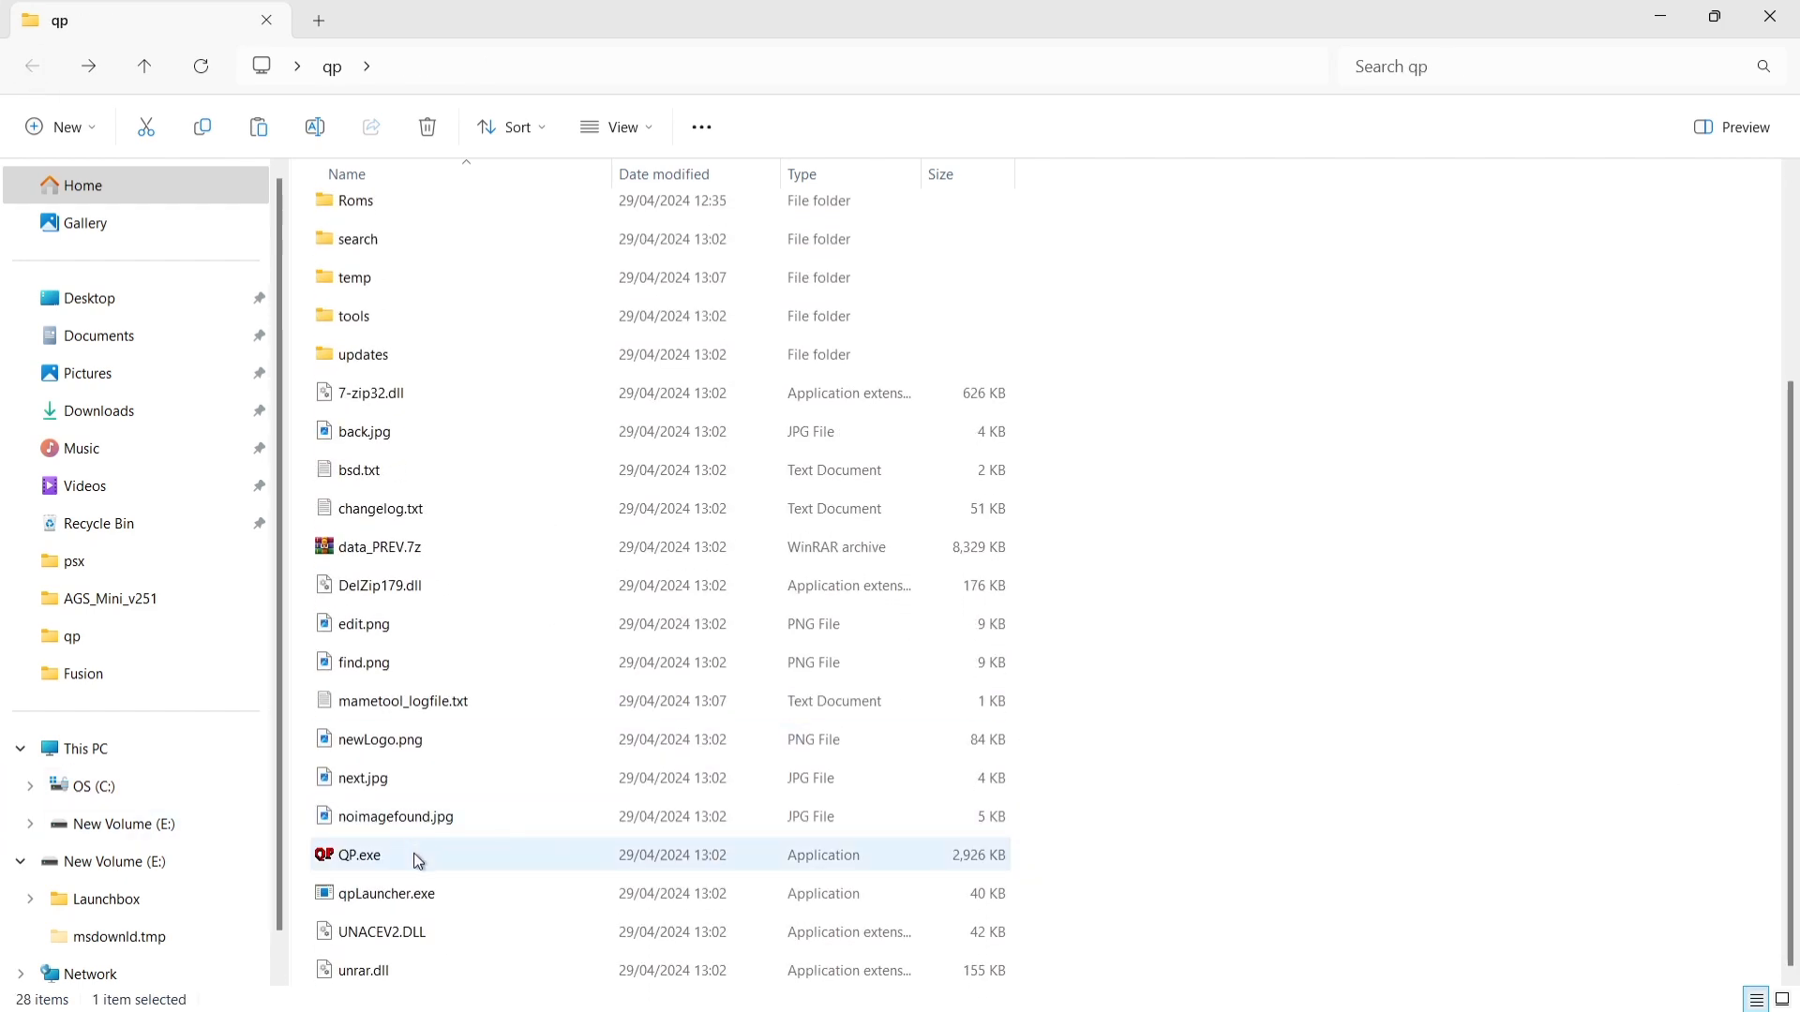
{"action": "double_click", "coordinate": [417, 857]}
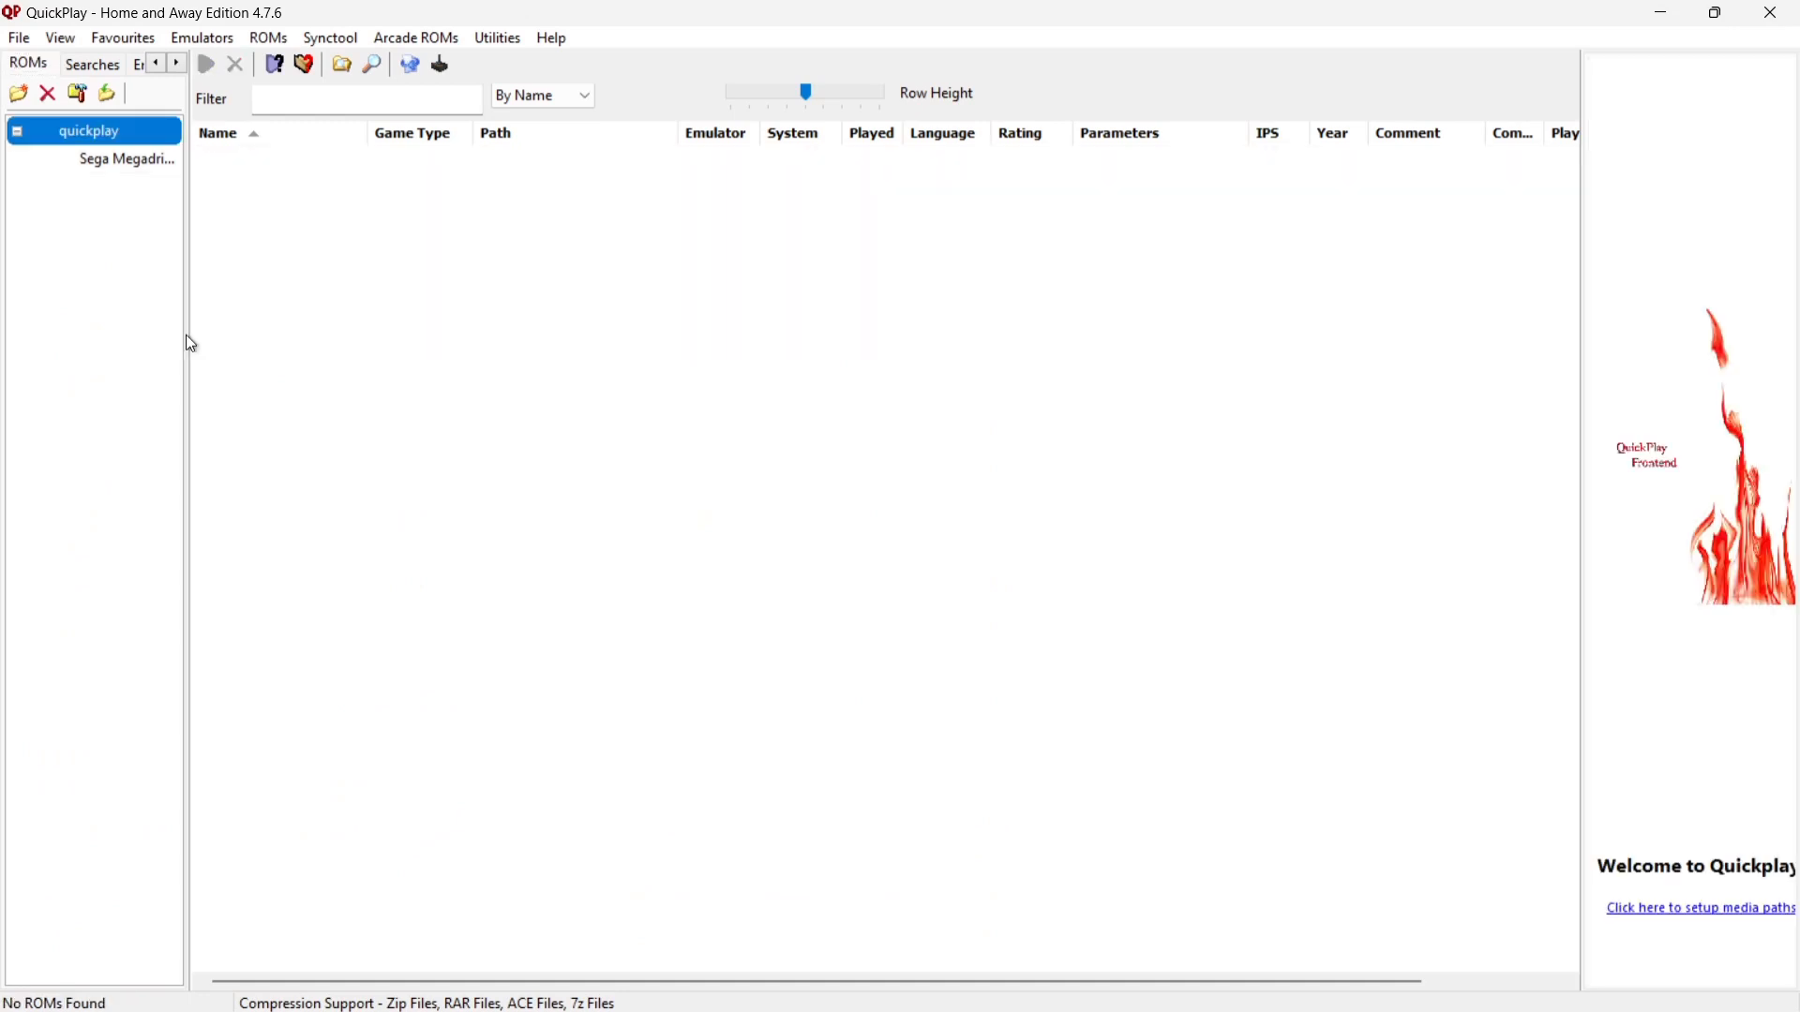
{"action": "left_click", "coordinate": [118, 161]}
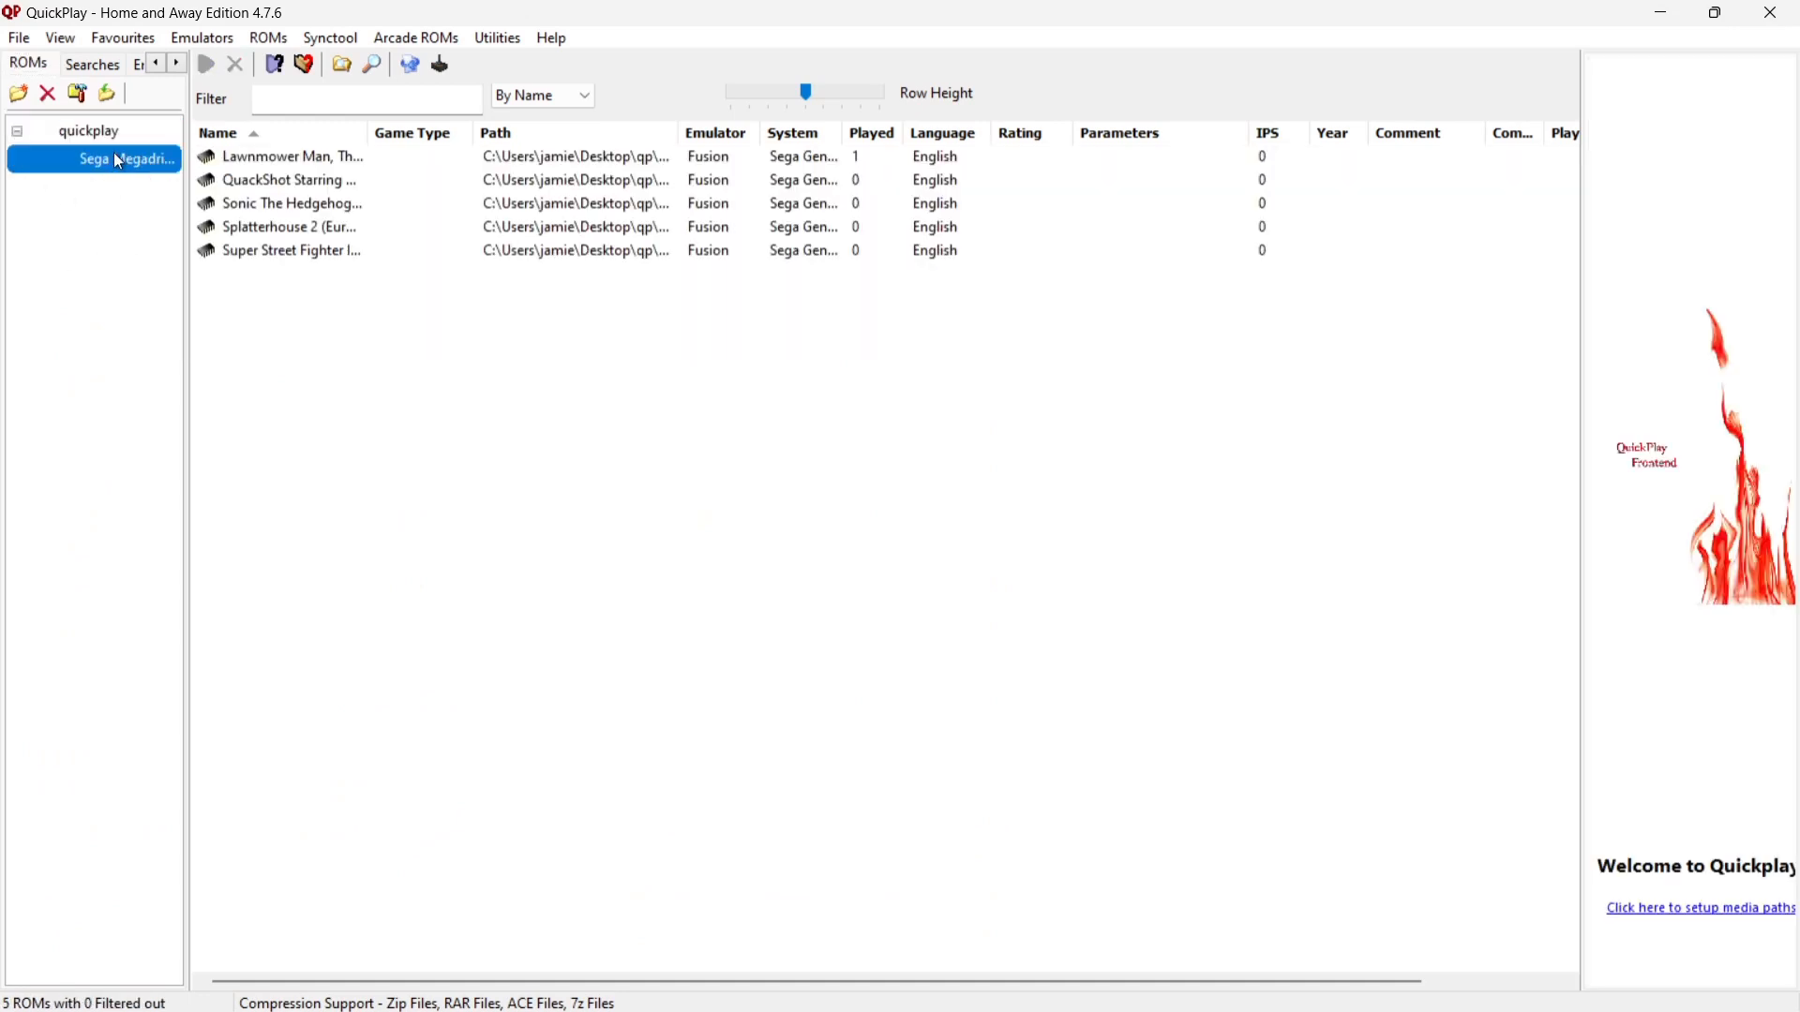
Add a new folder named Super Nintendo under the quickplay node, not as a root node.
{"action": "left_click", "coordinate": [113, 138]}
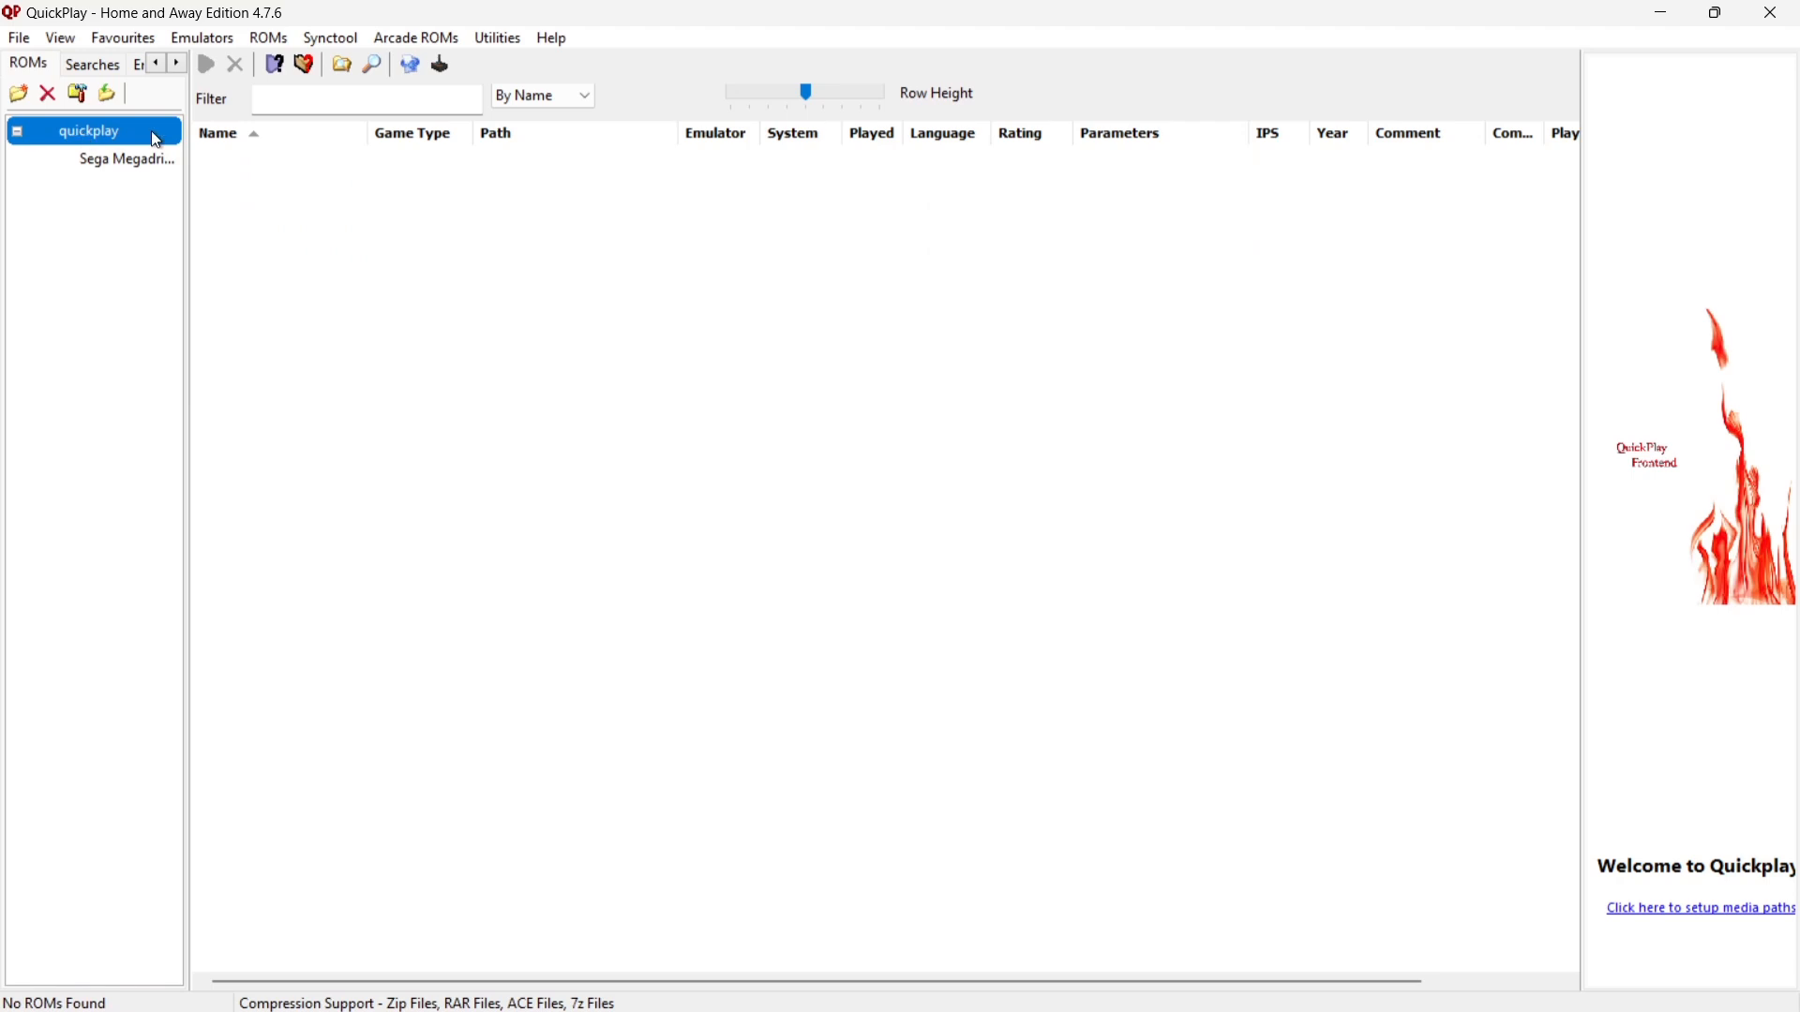
{"action": "left_click", "coordinate": [18, 38]}
{"action": "left_click", "coordinate": [64, 63]}
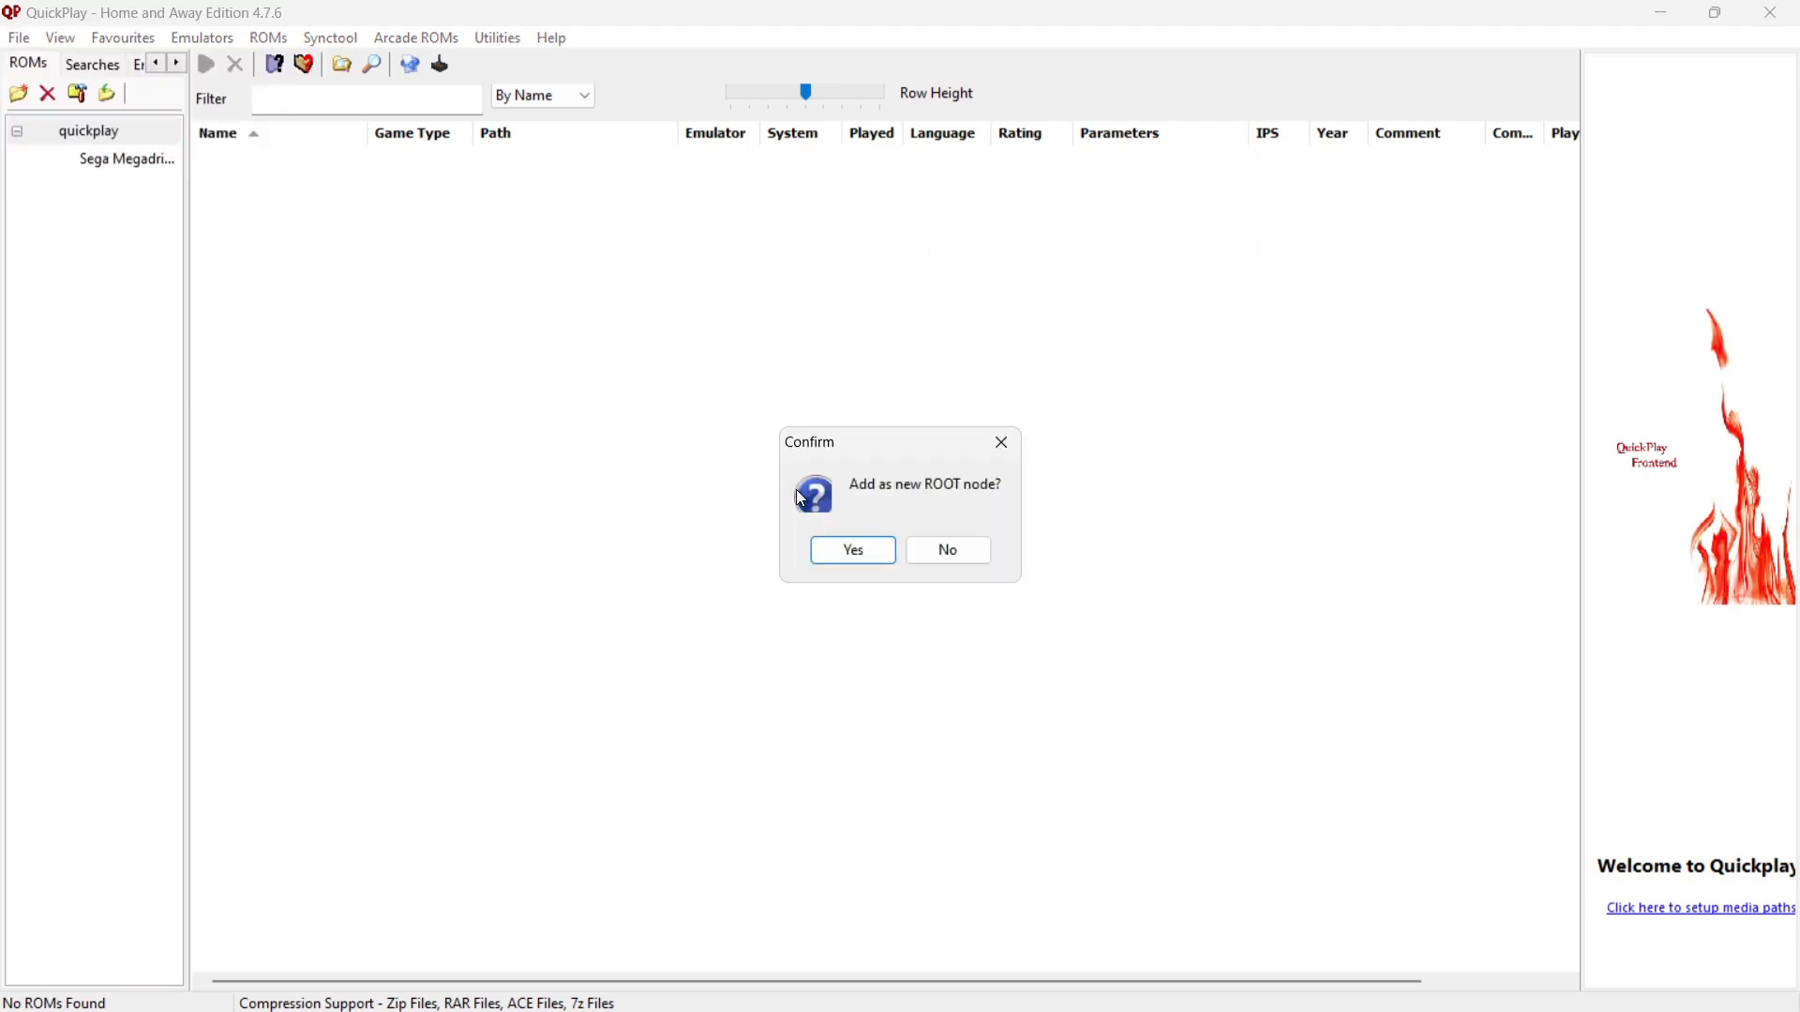
{"action": "left_click", "coordinate": [952, 557]}
{"action": "type", "text": "S"}
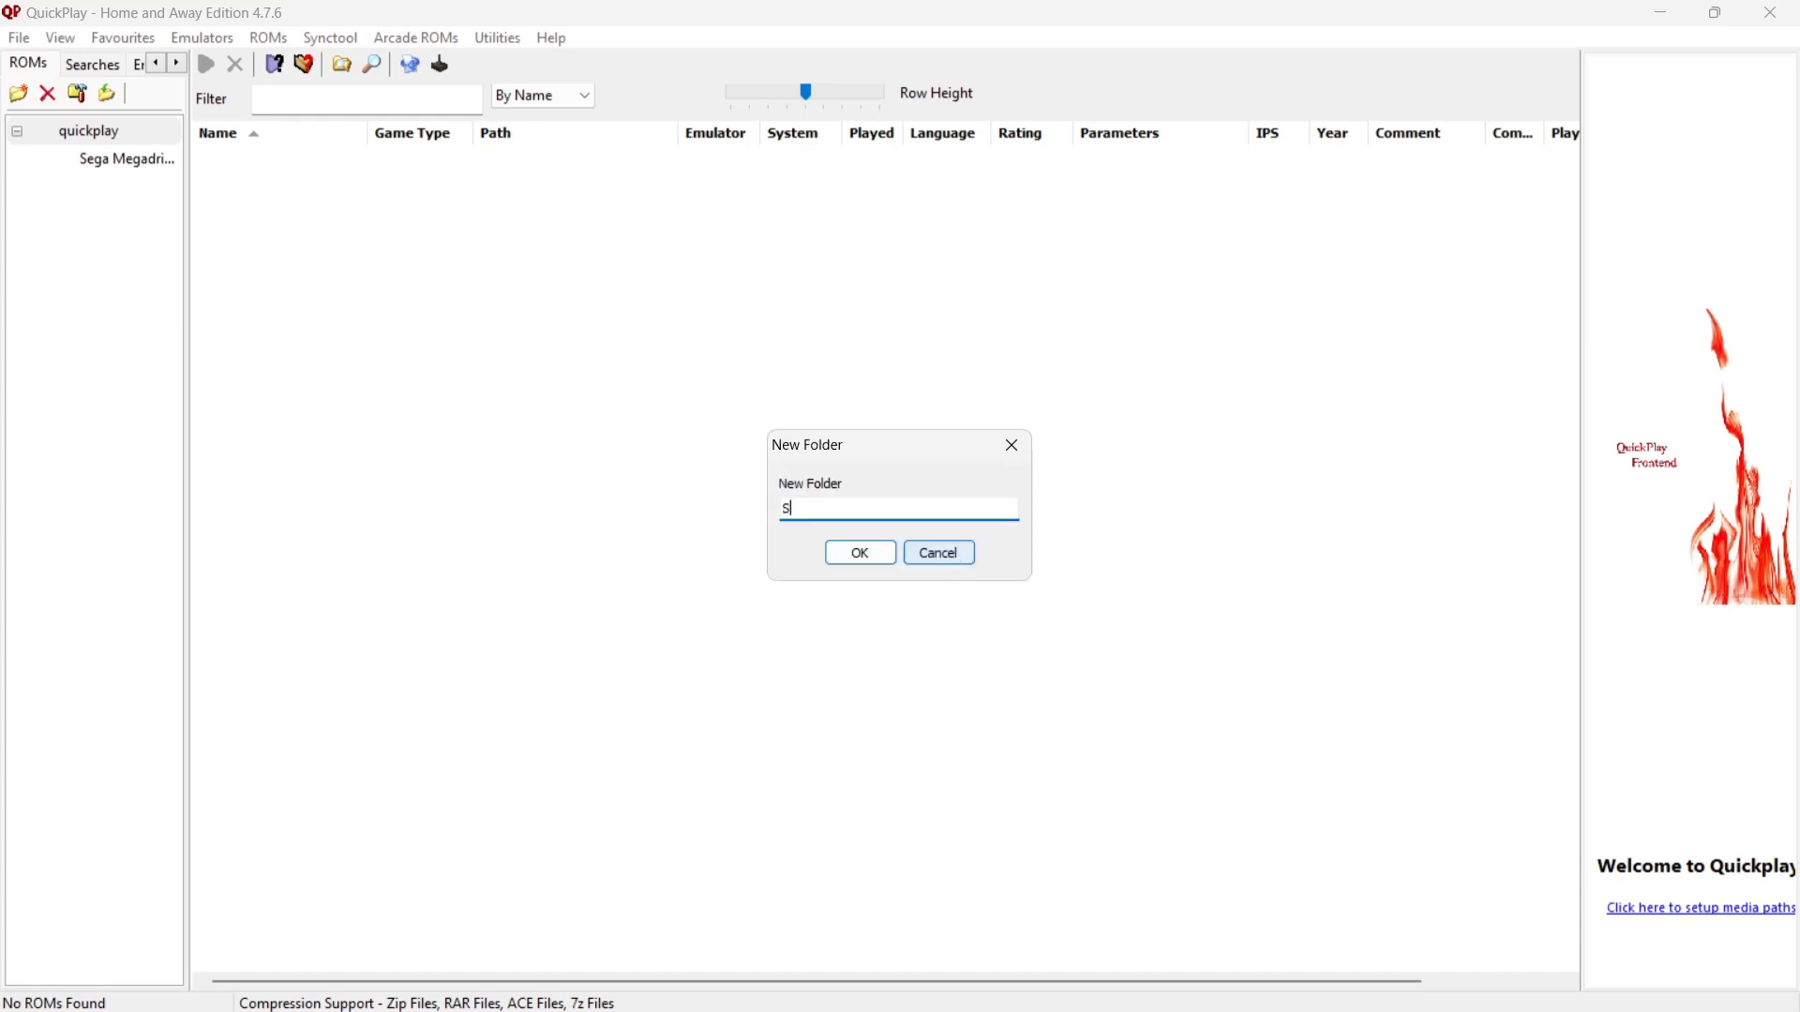
{"action": "type", "text": "uper Nintnd"}
{"action": "key", "text": "BackSpace"}
{"action": "key", "text": "BackSpace"}
{"action": "type", "text": "endo"}
{"action": "left_click", "coordinate": [858, 556]}
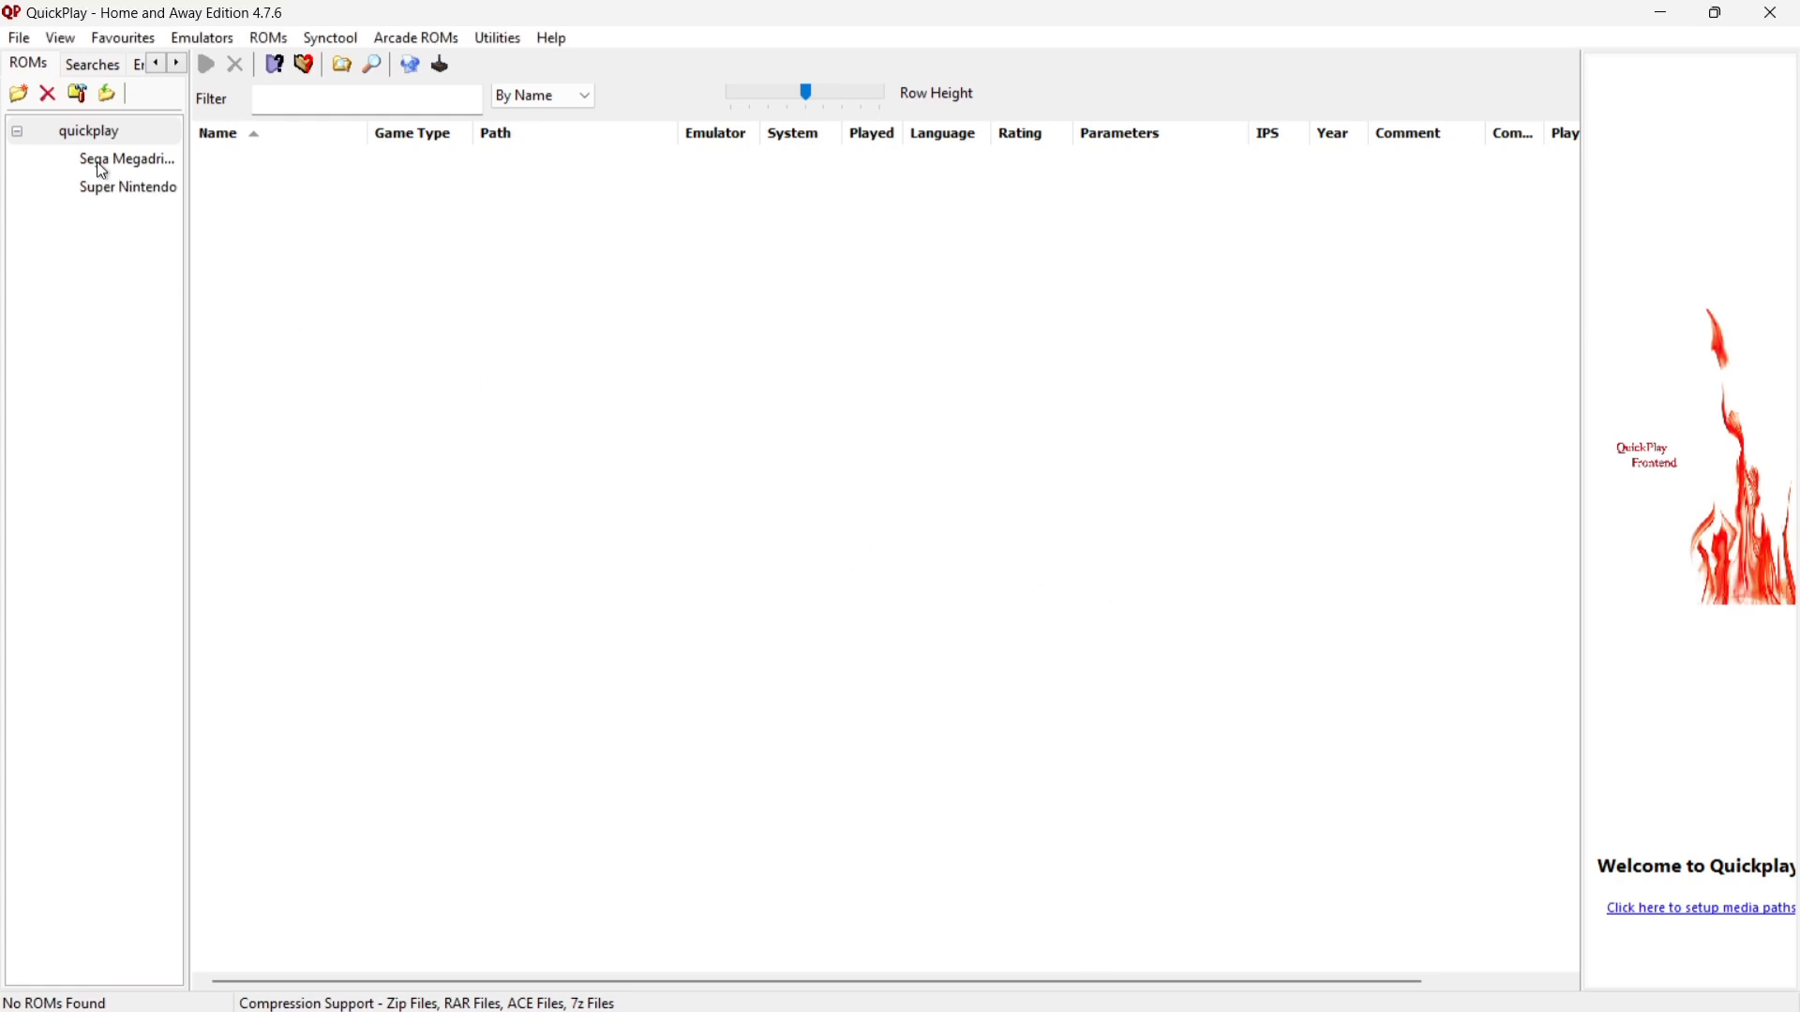
Add a new emulator named Snes9x under the Nintendo SNES system in Emulator Management.
{"action": "left_click", "coordinate": [133, 187]}
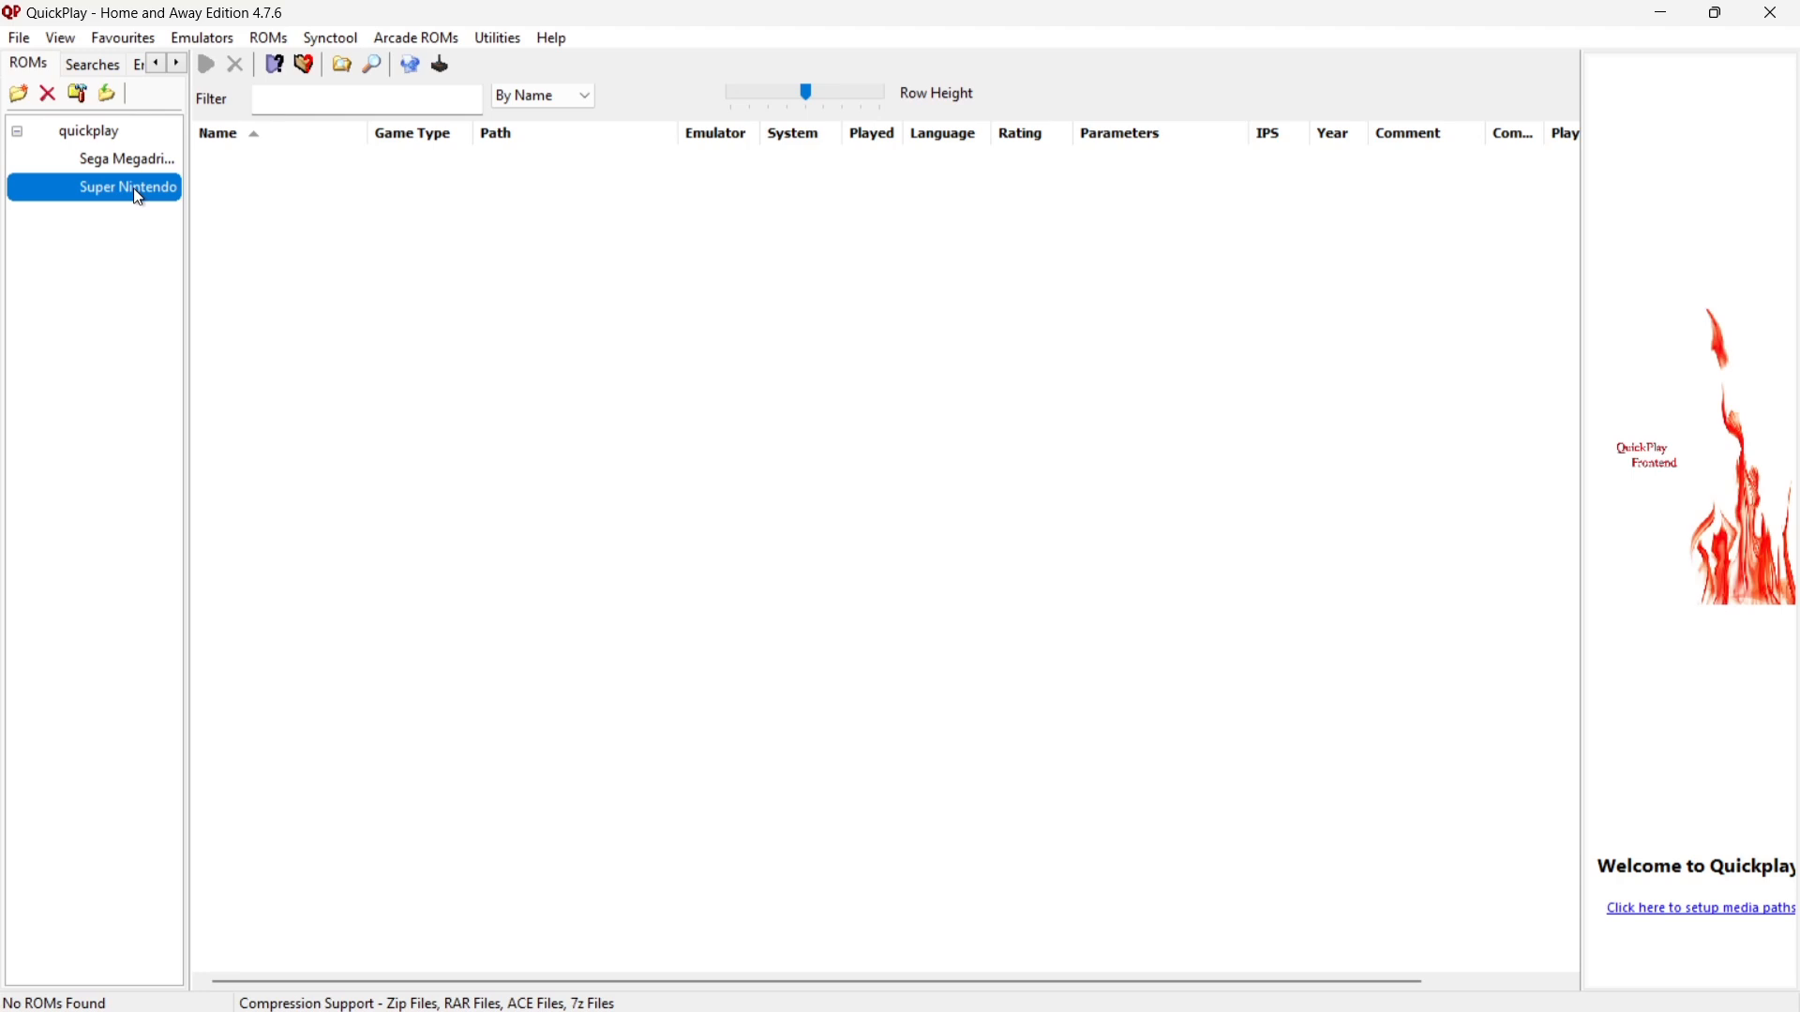
{"action": "left_click", "coordinate": [223, 38]}
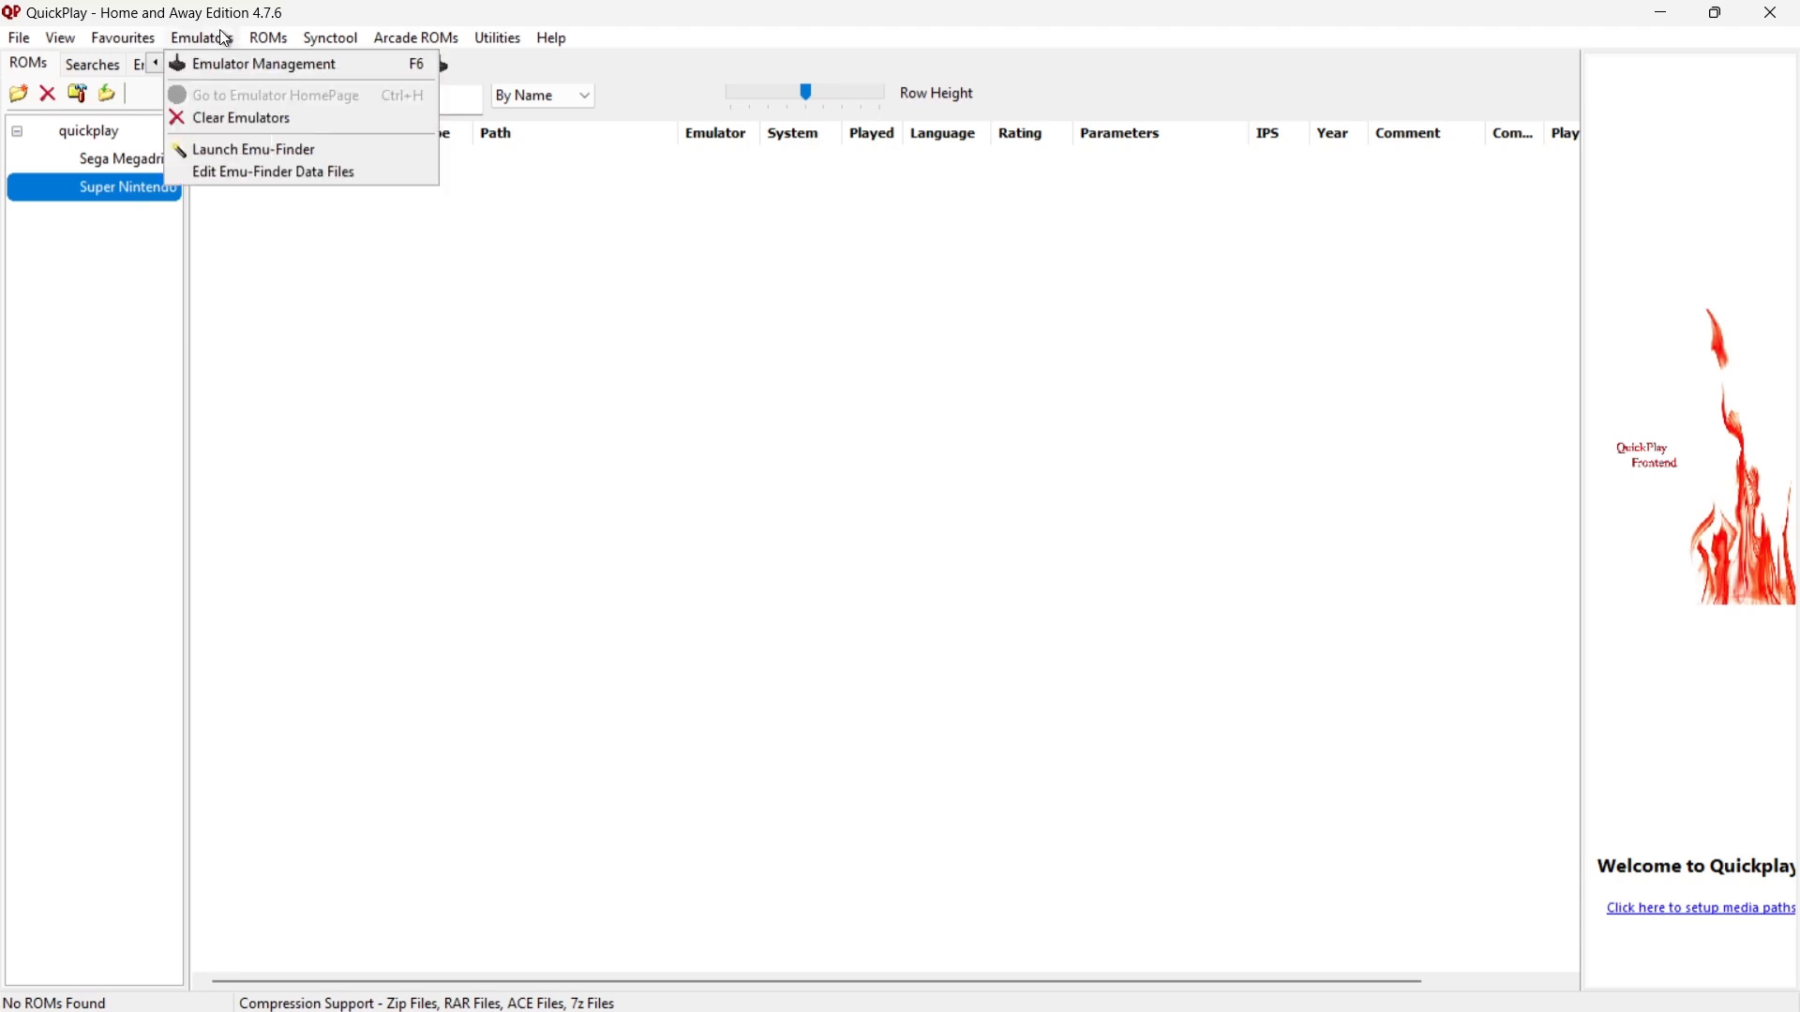
{"action": "left_click", "coordinate": [228, 66]}
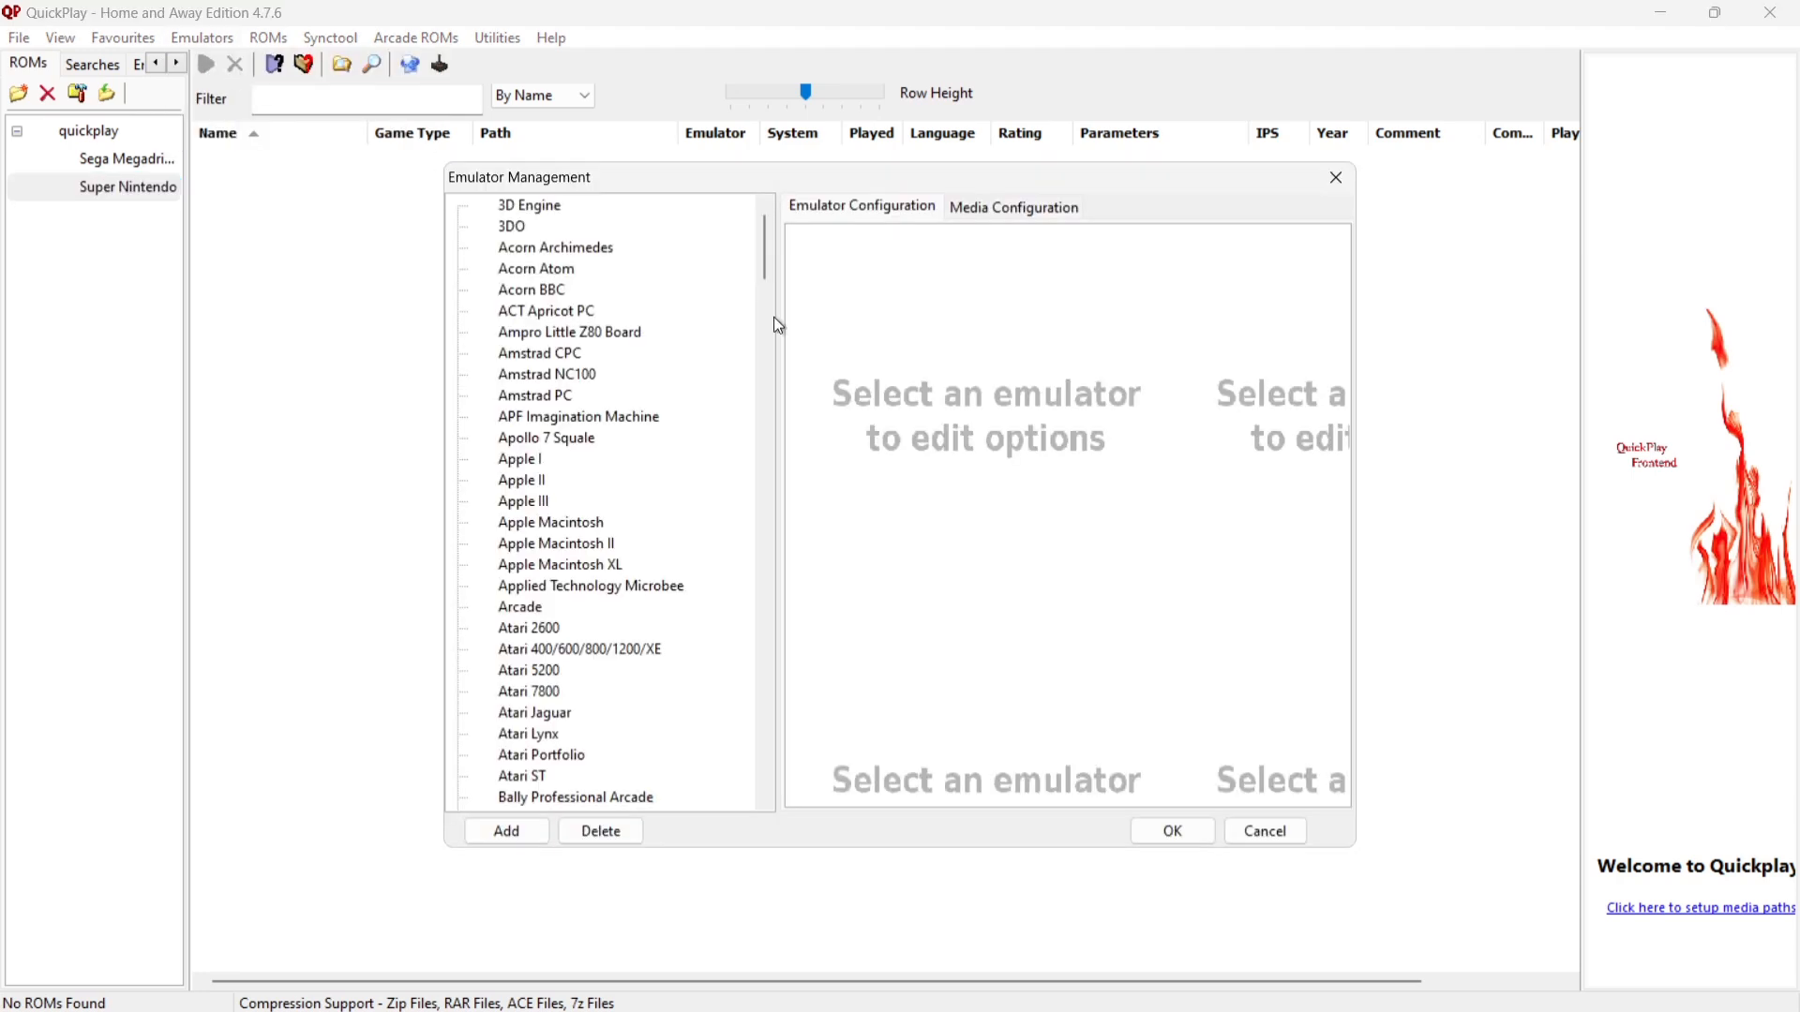
{"action": "left_click_drag", "start_coordinate": [762, 260], "coordinate": [763, 549]}
{"action": "left_click", "coordinate": [579, 544]}
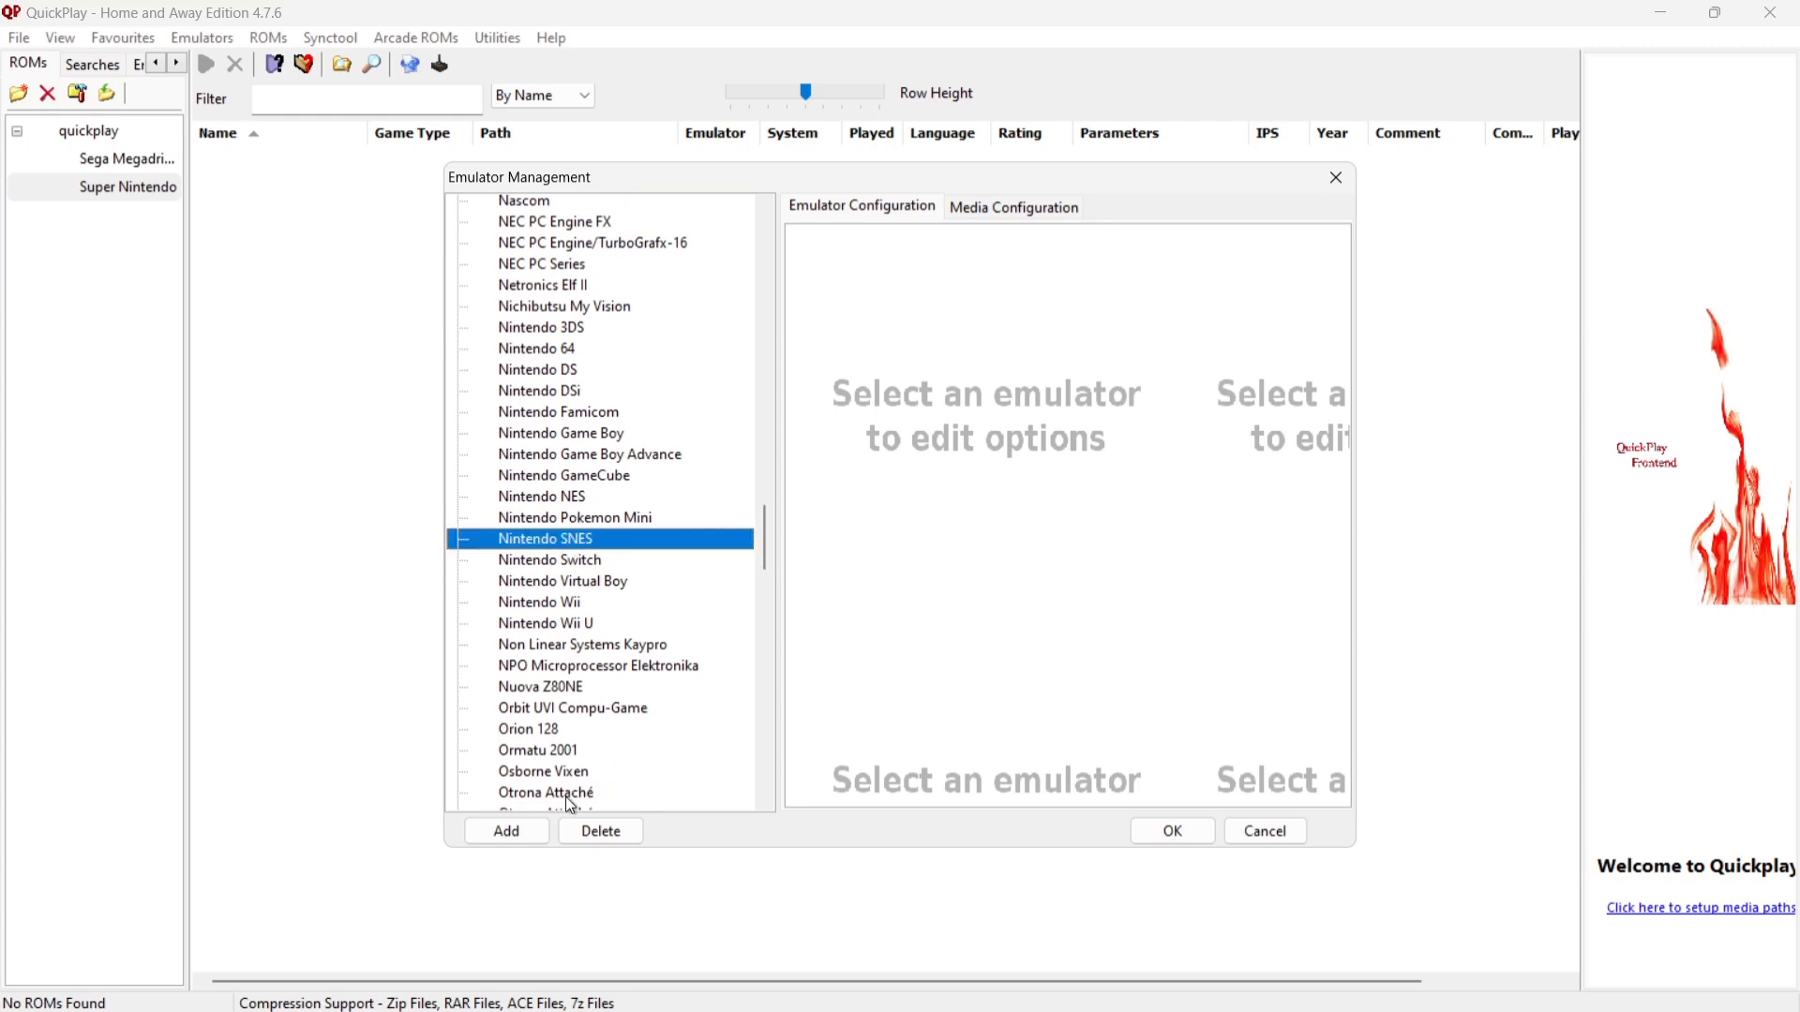
{"action": "left_click", "coordinate": [506, 832]}
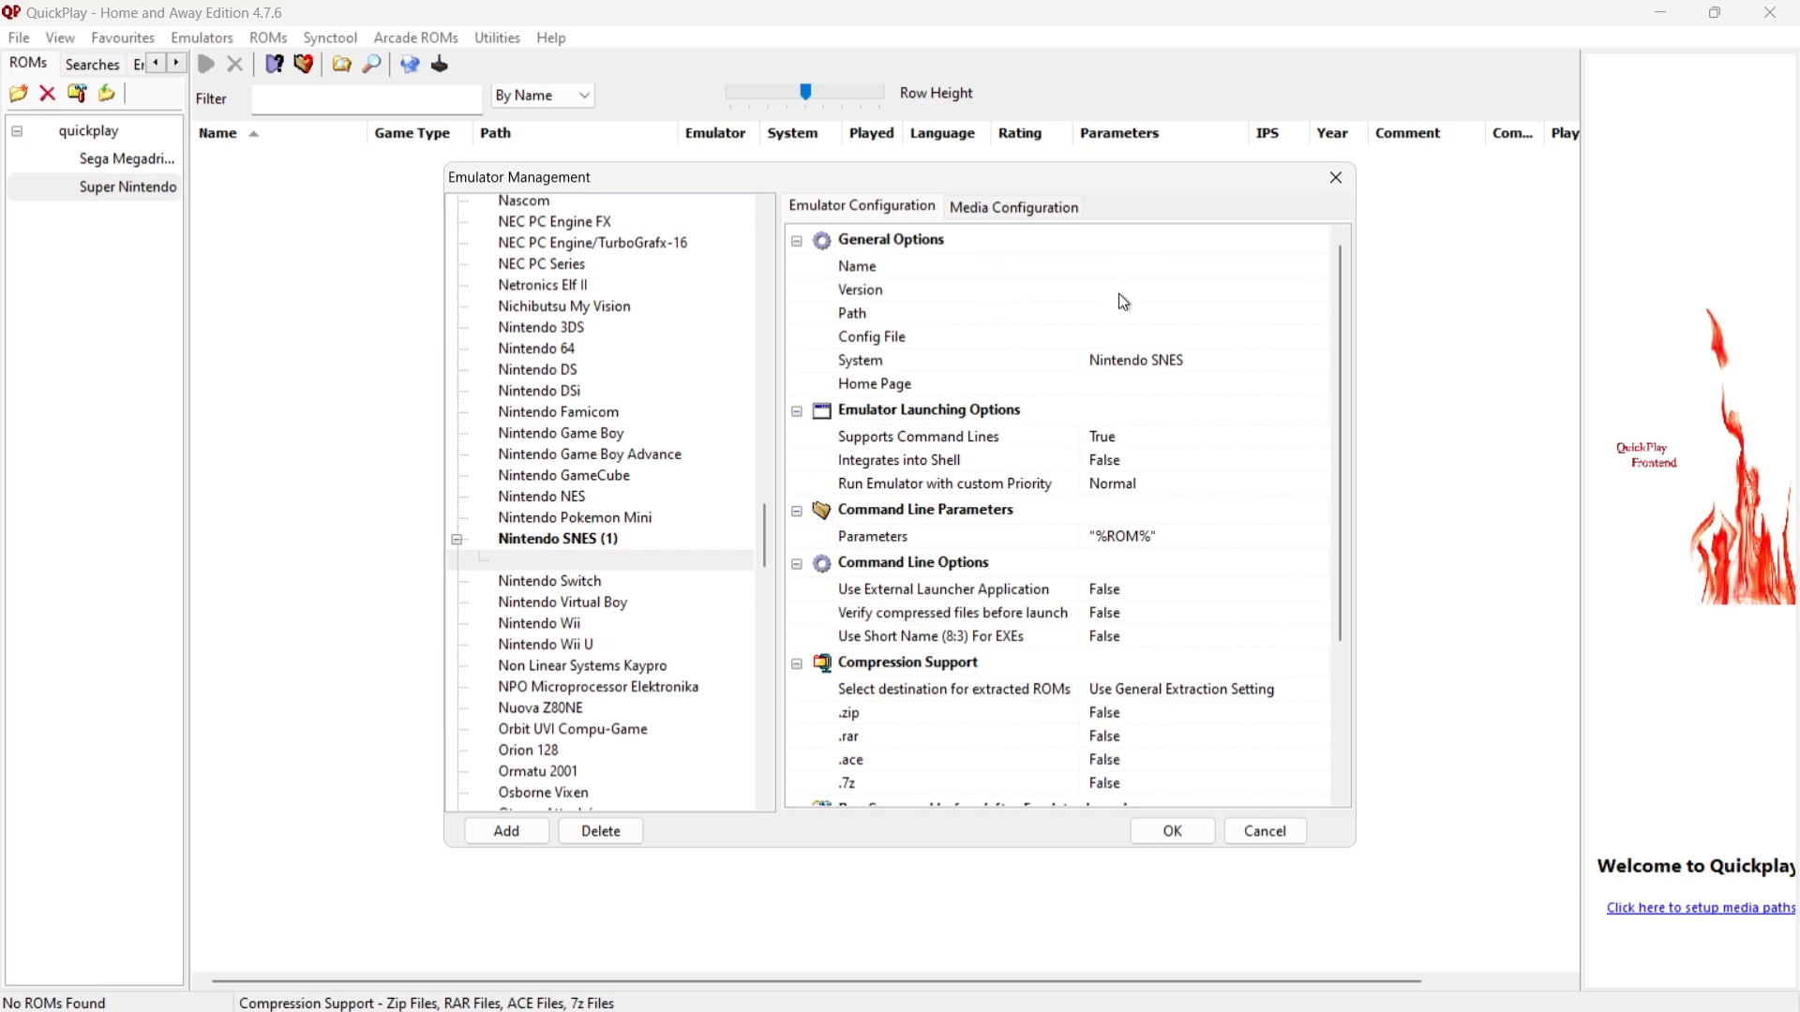
{"action": "left_click", "coordinate": [1151, 268]}
{"action": "type", "text": "Snes9x"}
Set the Snes9x emulator path to snes9x-x64.exe in the Snes9x folder under qp\Emulators on the Desktop.
{"action": "left_click", "coordinate": [1166, 312]}
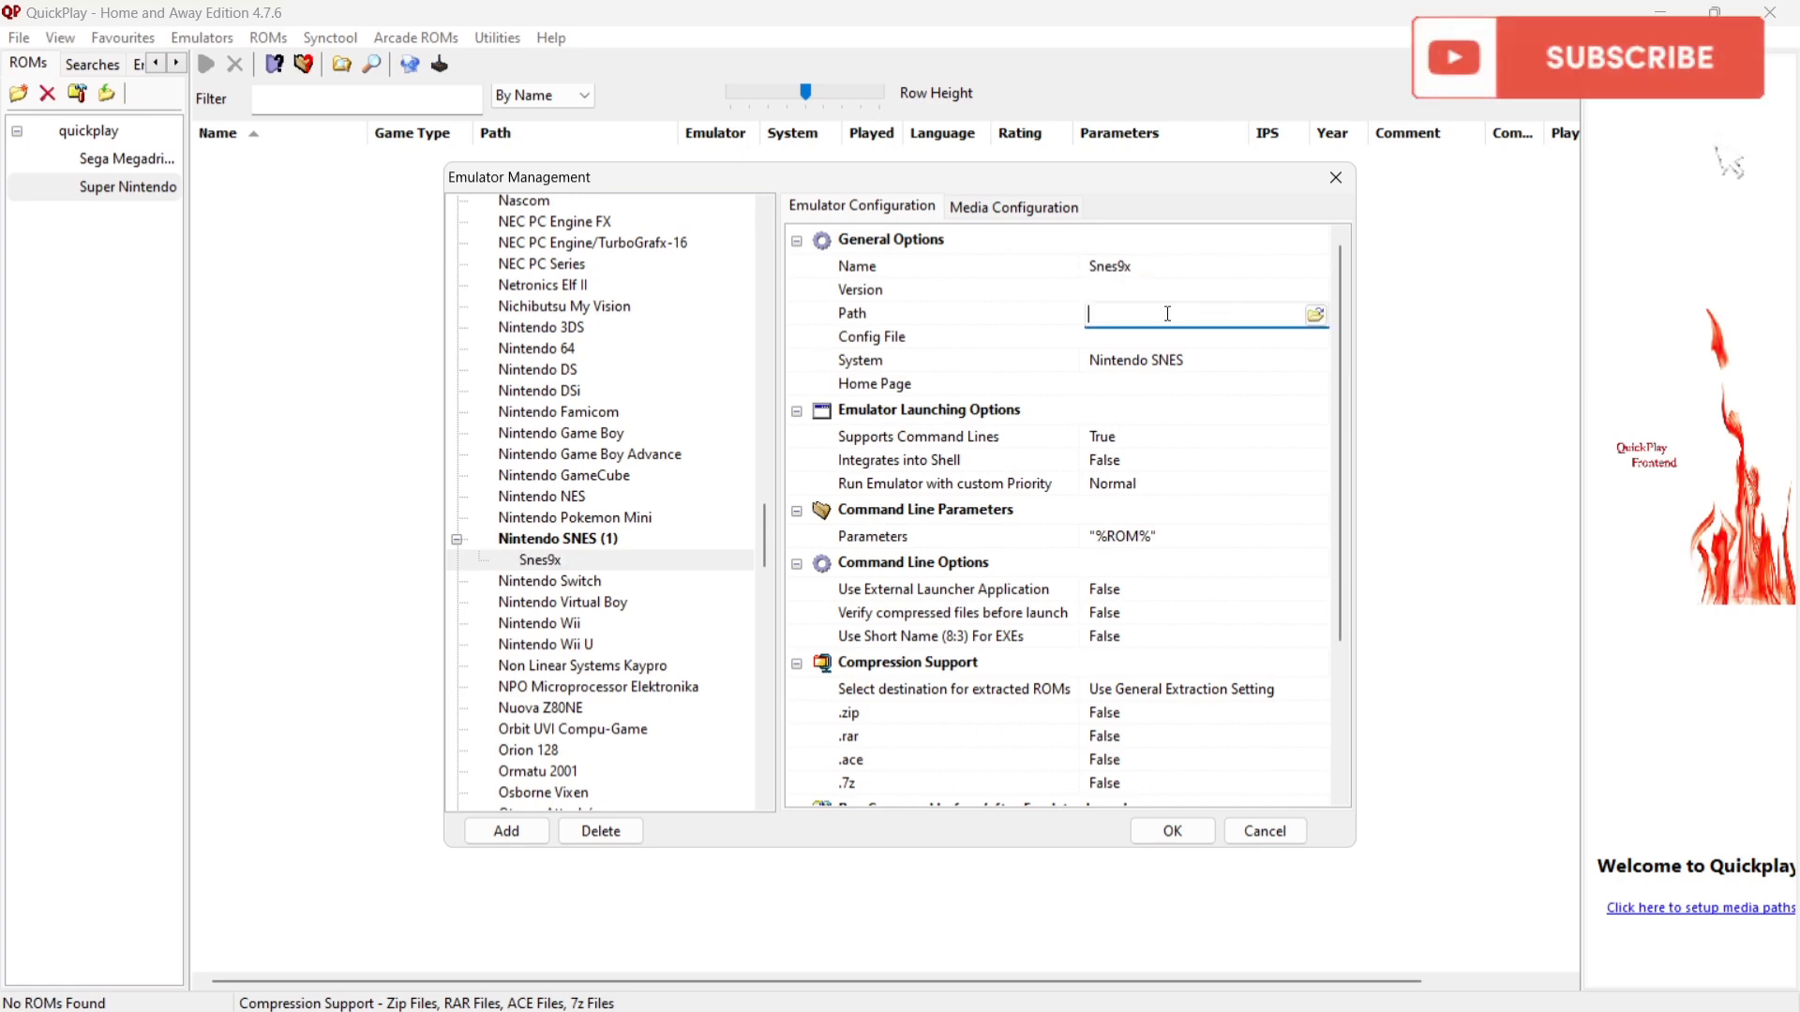
{"action": "left_click", "coordinate": [1317, 316]}
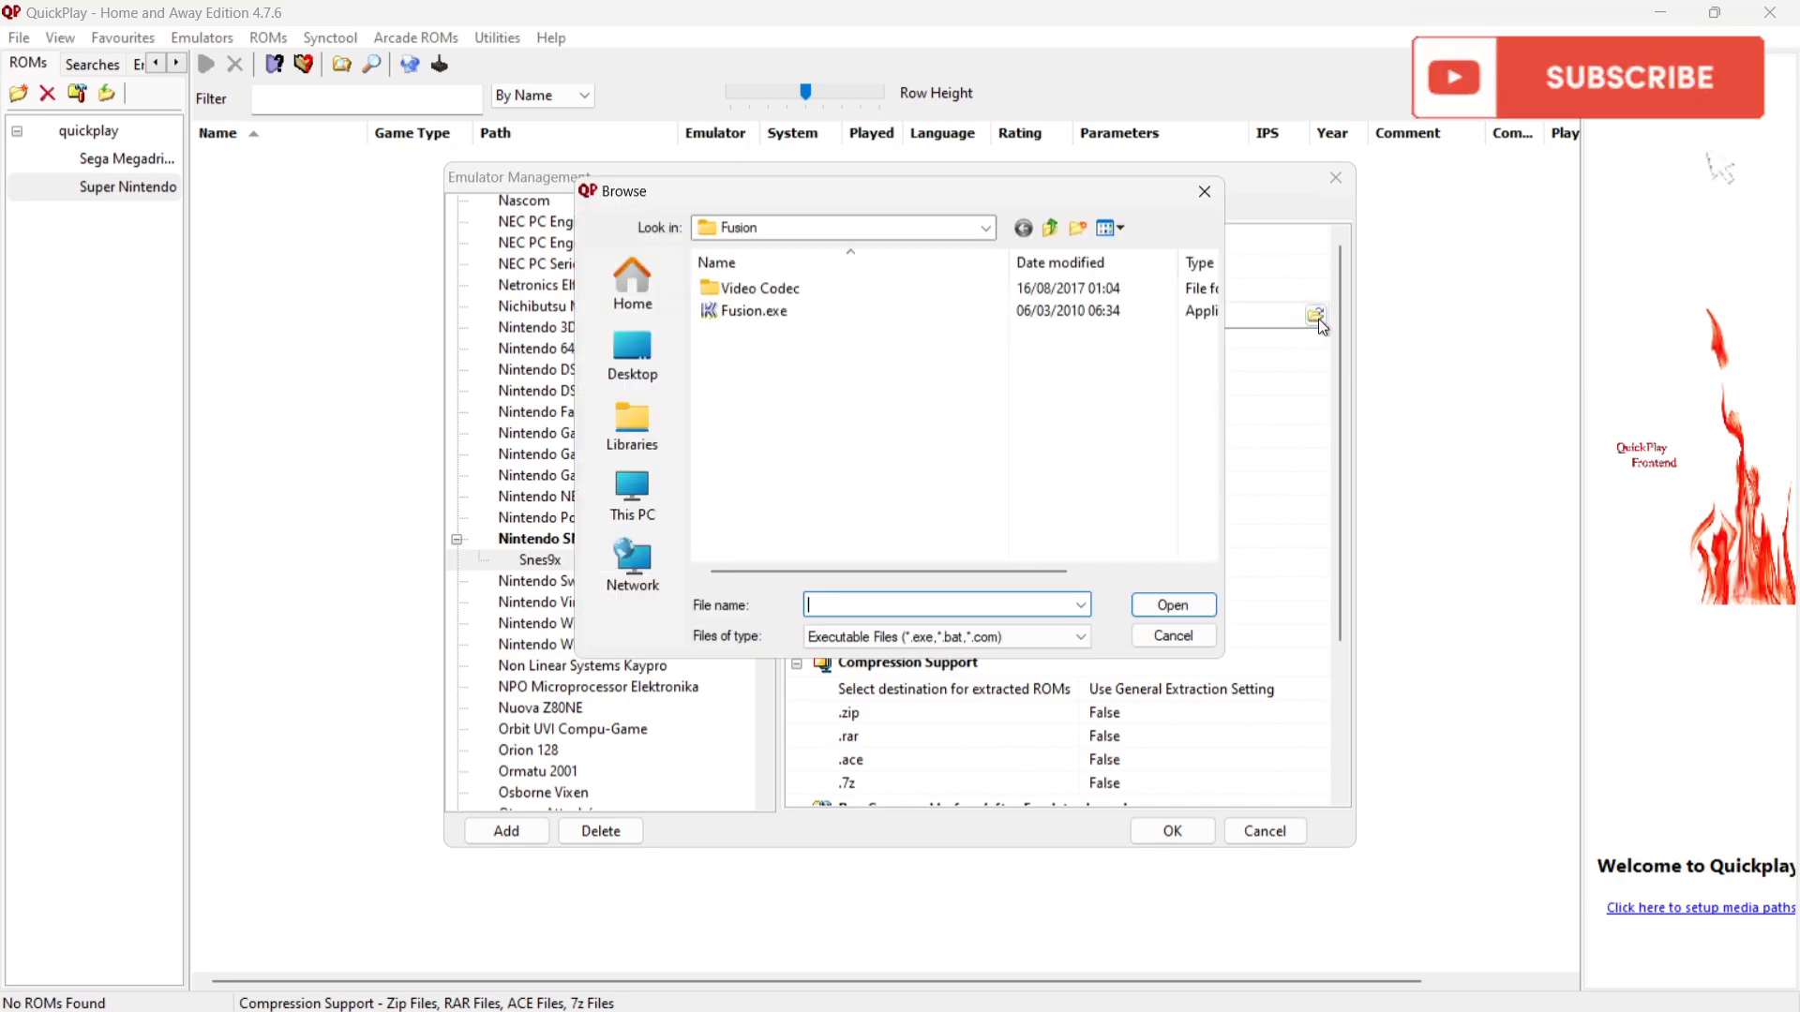
{"action": "left_click", "coordinate": [632, 356]}
{"action": "scroll", "coordinate": [1183, 445], "scroll_direction": "down", "scroll_amount": 3}
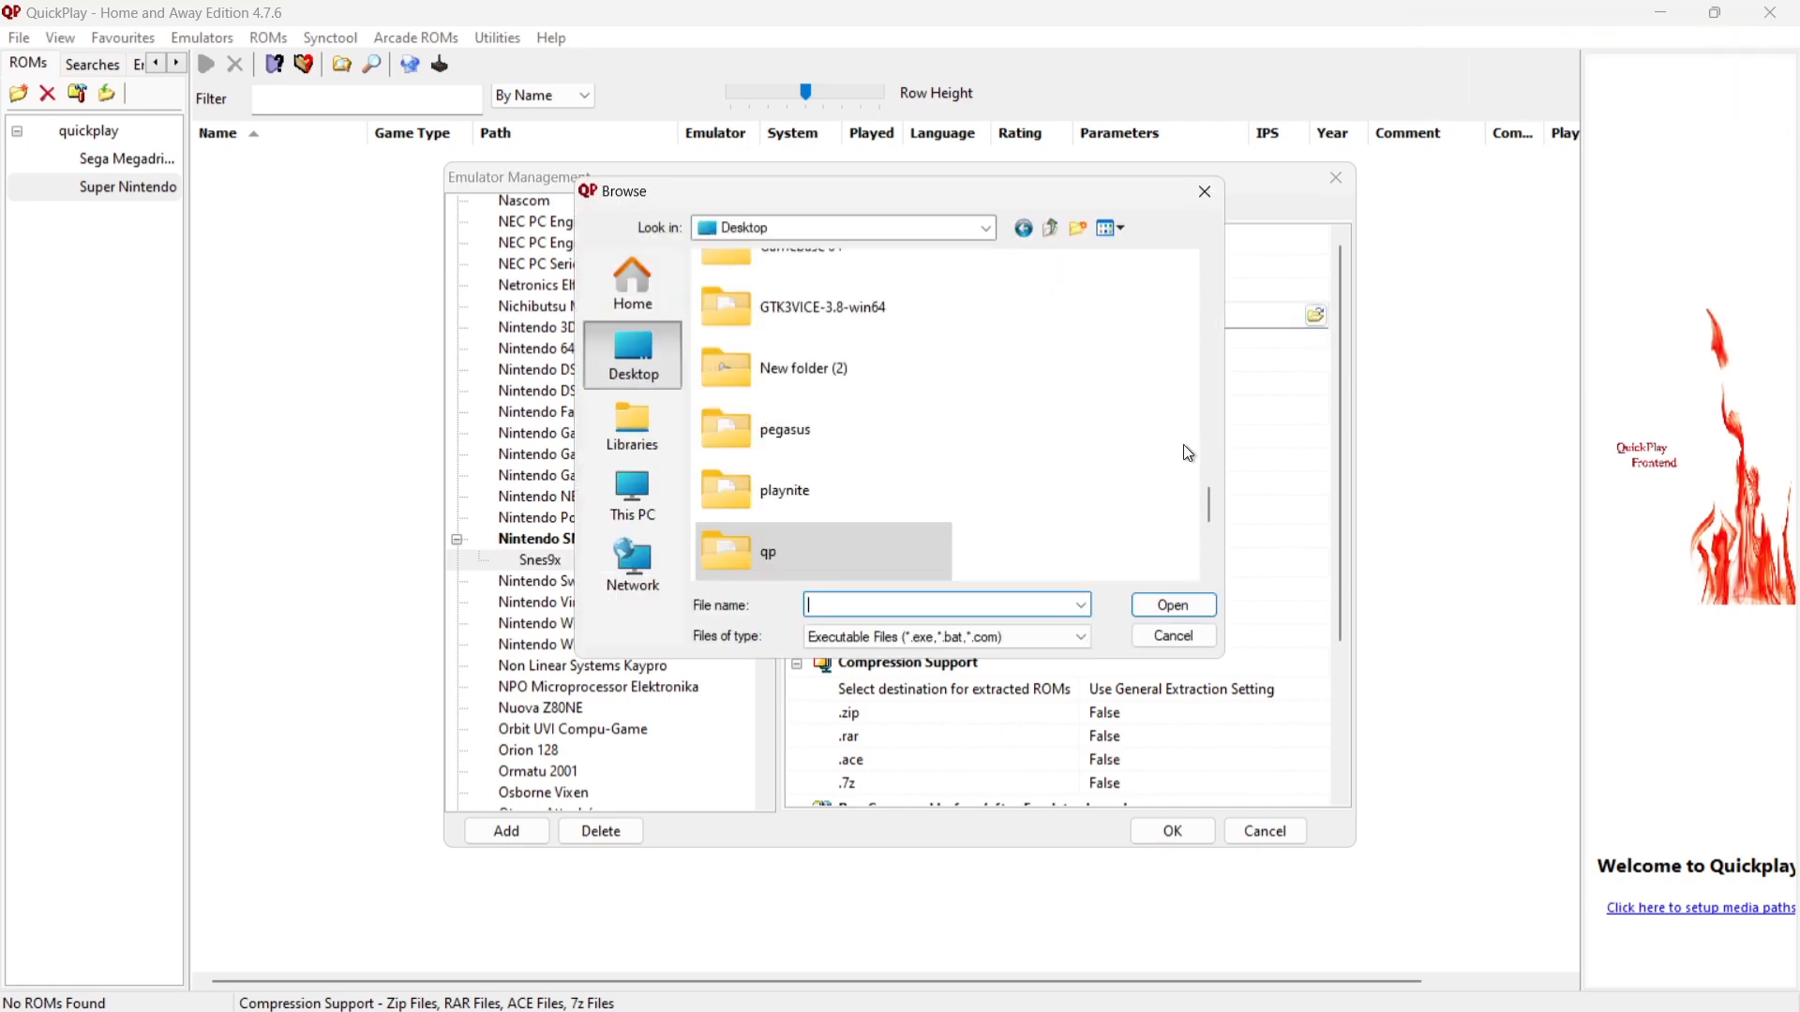
{"action": "double_click", "coordinate": [842, 525]}
{"action": "double_click", "coordinate": [842, 376]}
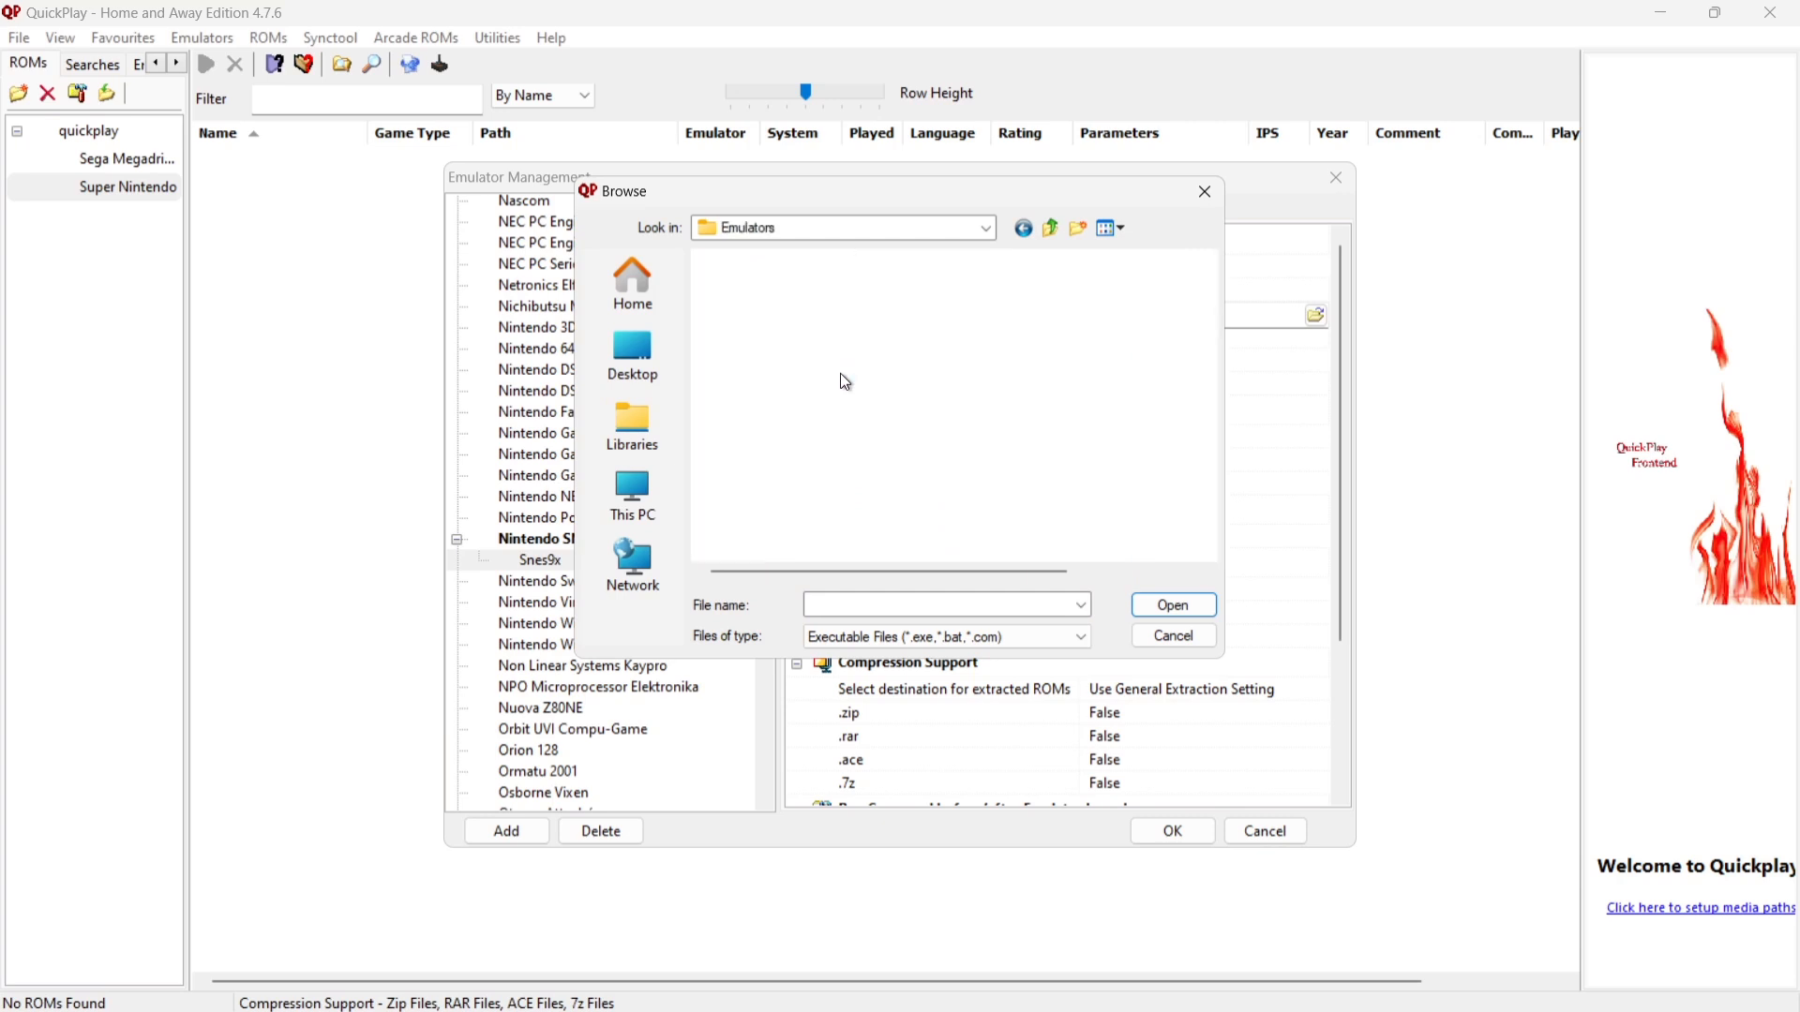
{"action": "double_click", "coordinate": [751, 309]}
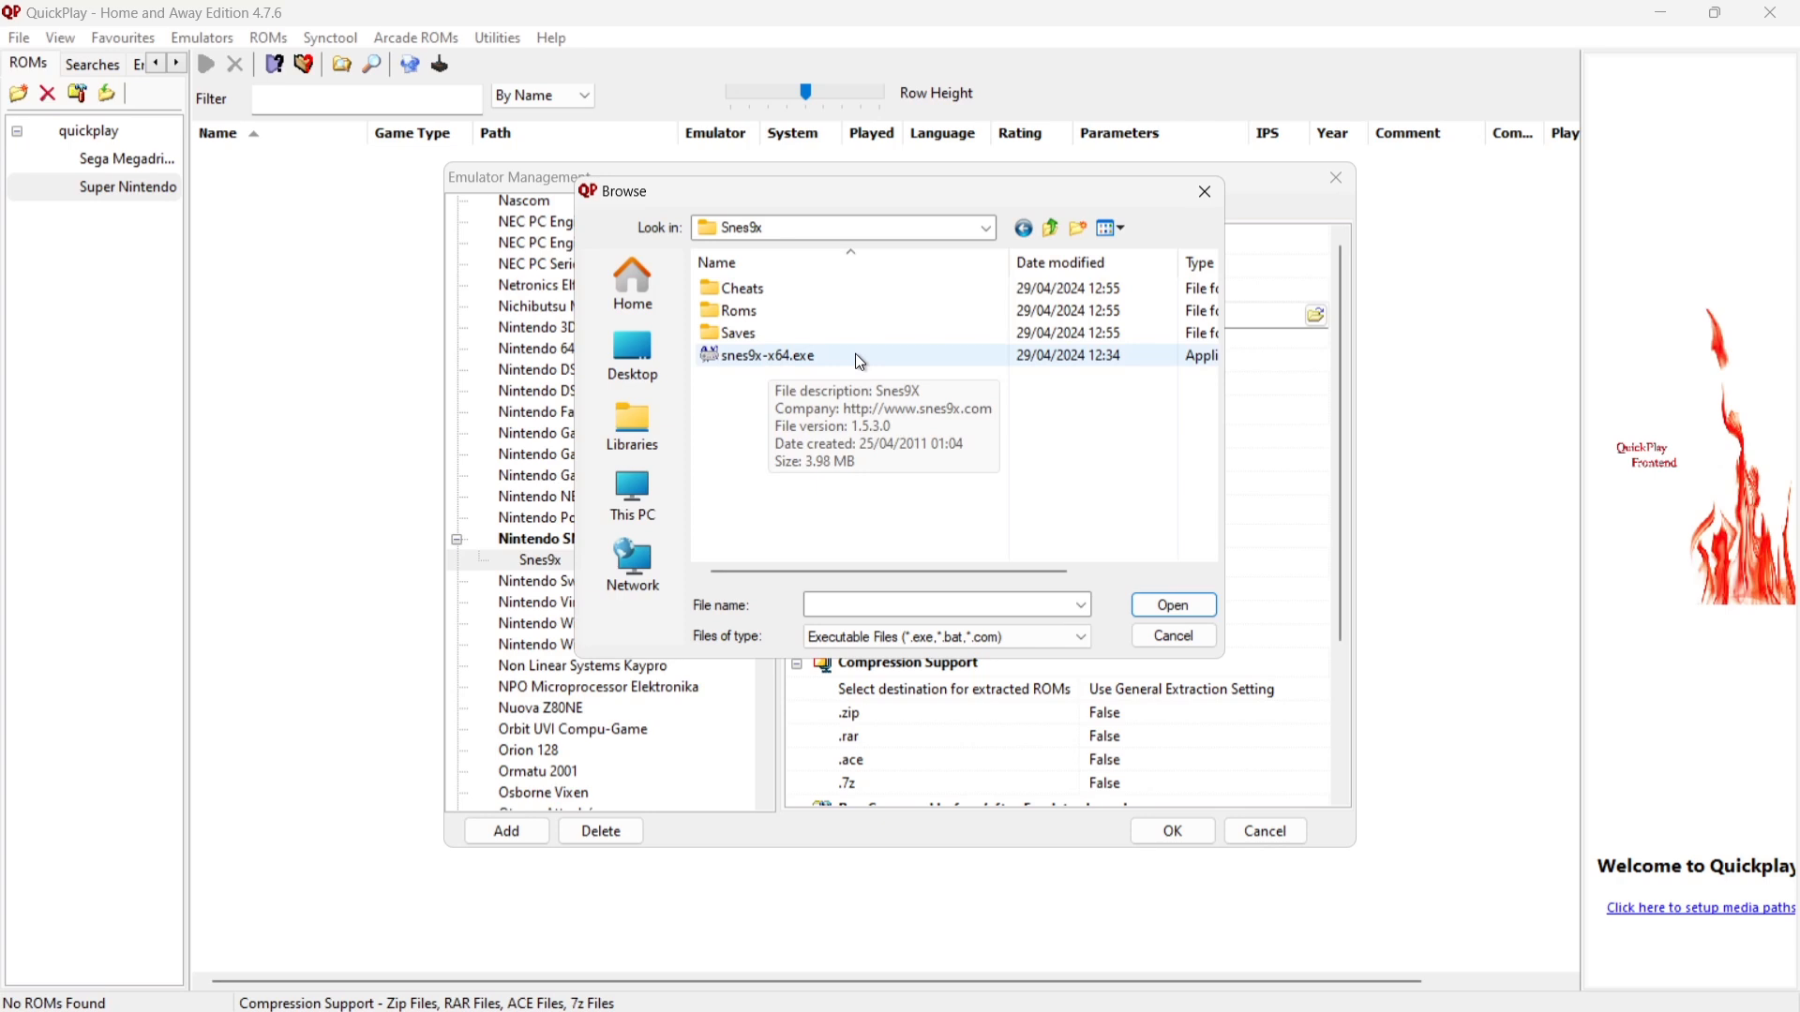
{"action": "double_click", "coordinate": [861, 360]}
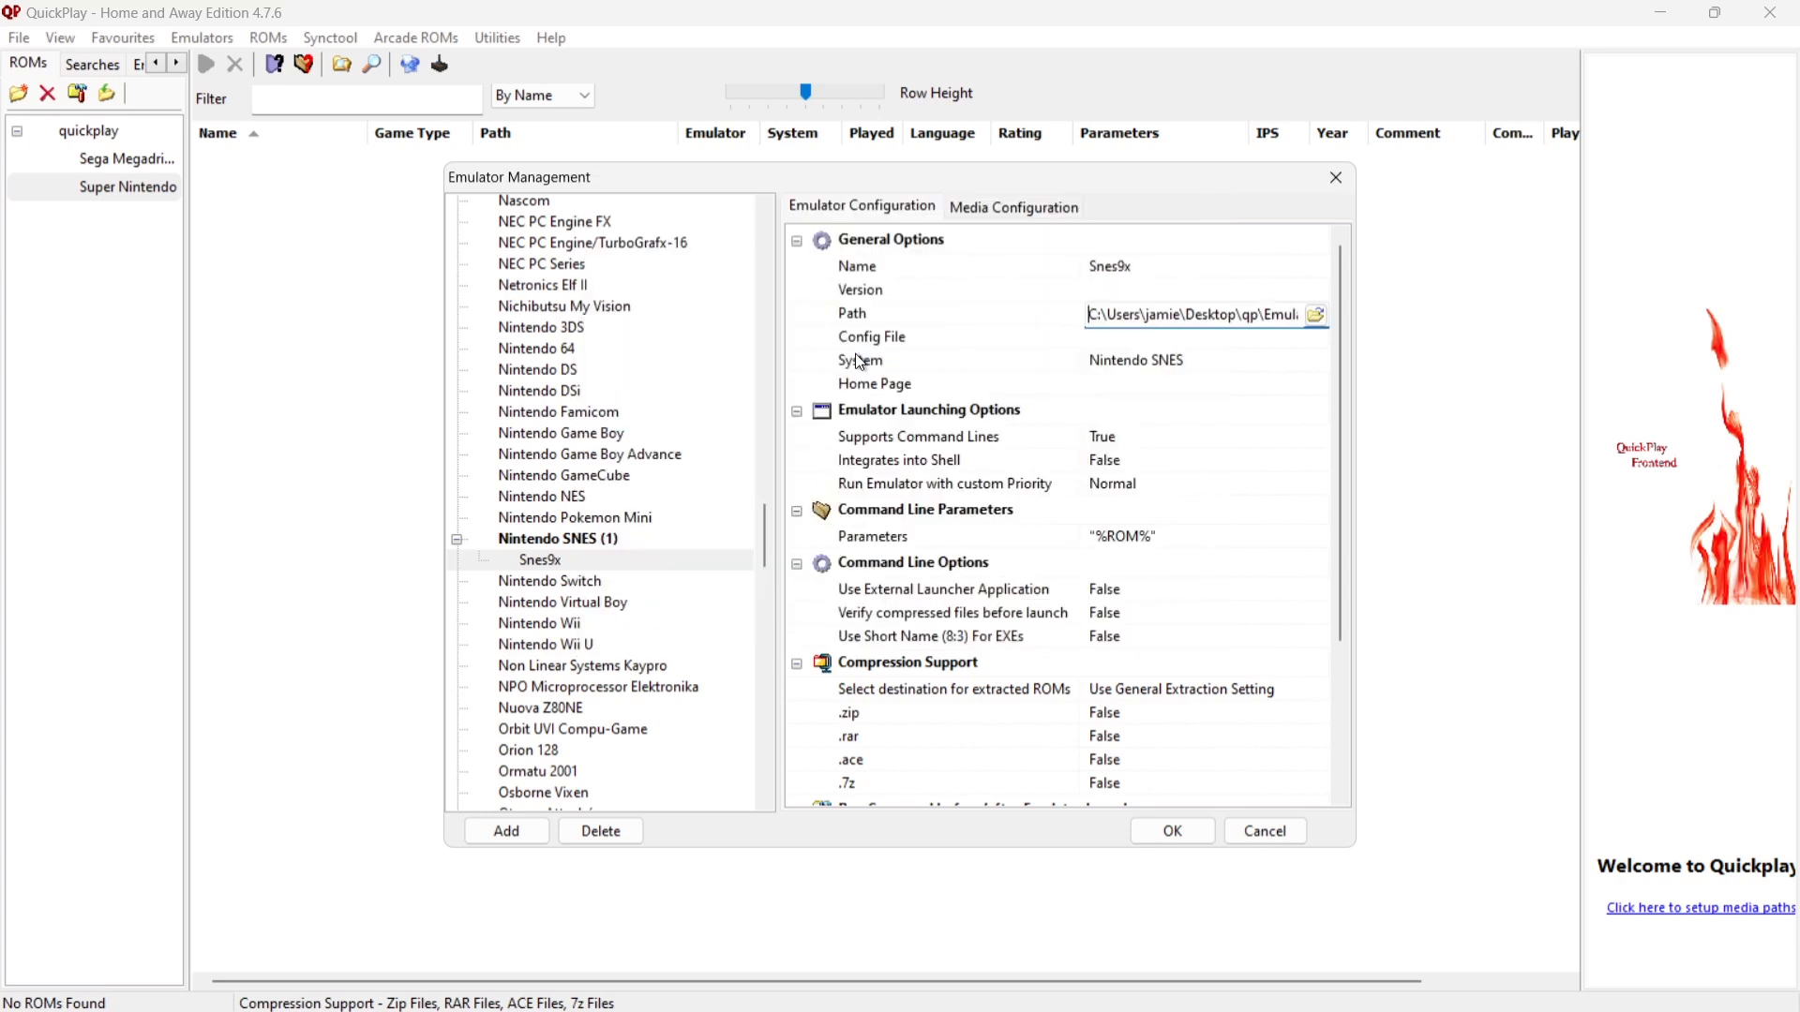
Set the Snes9x config file to snes9x.conf and save the emulator settings.
{"action": "left_click", "coordinate": [1137, 343]}
{"action": "left_click", "coordinate": [1314, 340]}
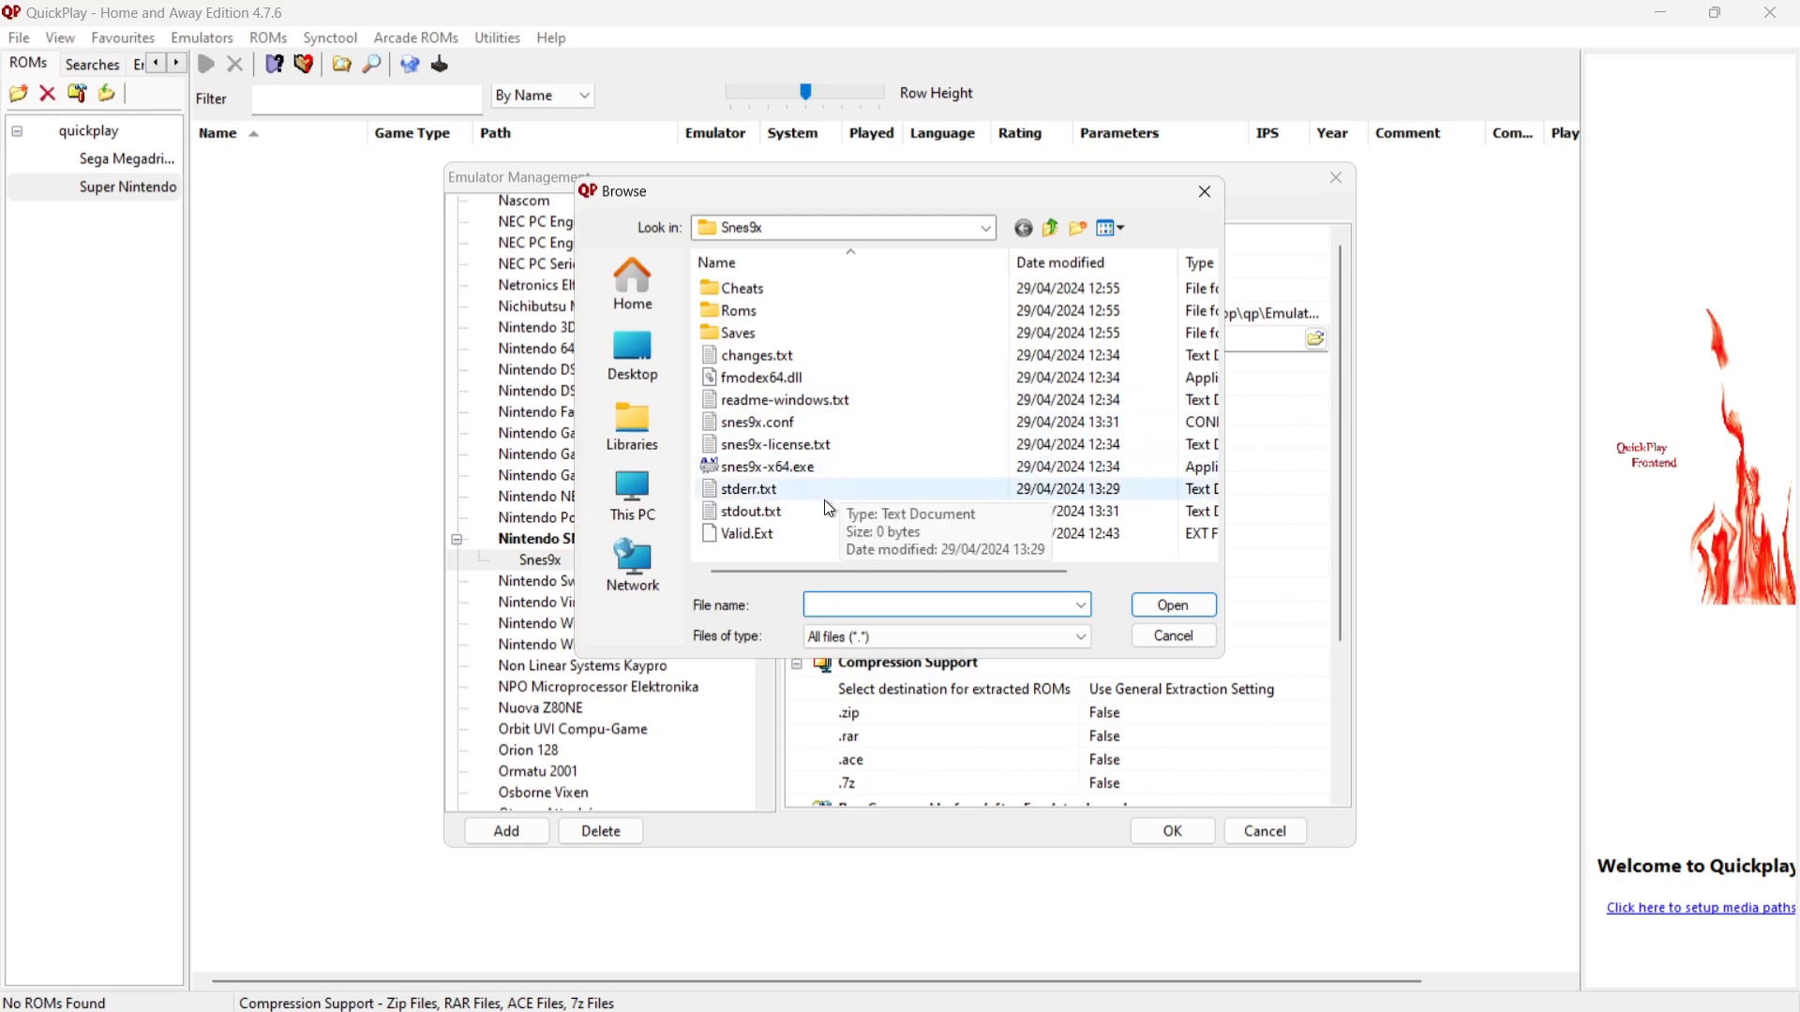
{"action": "double_click", "coordinate": [832, 422]}
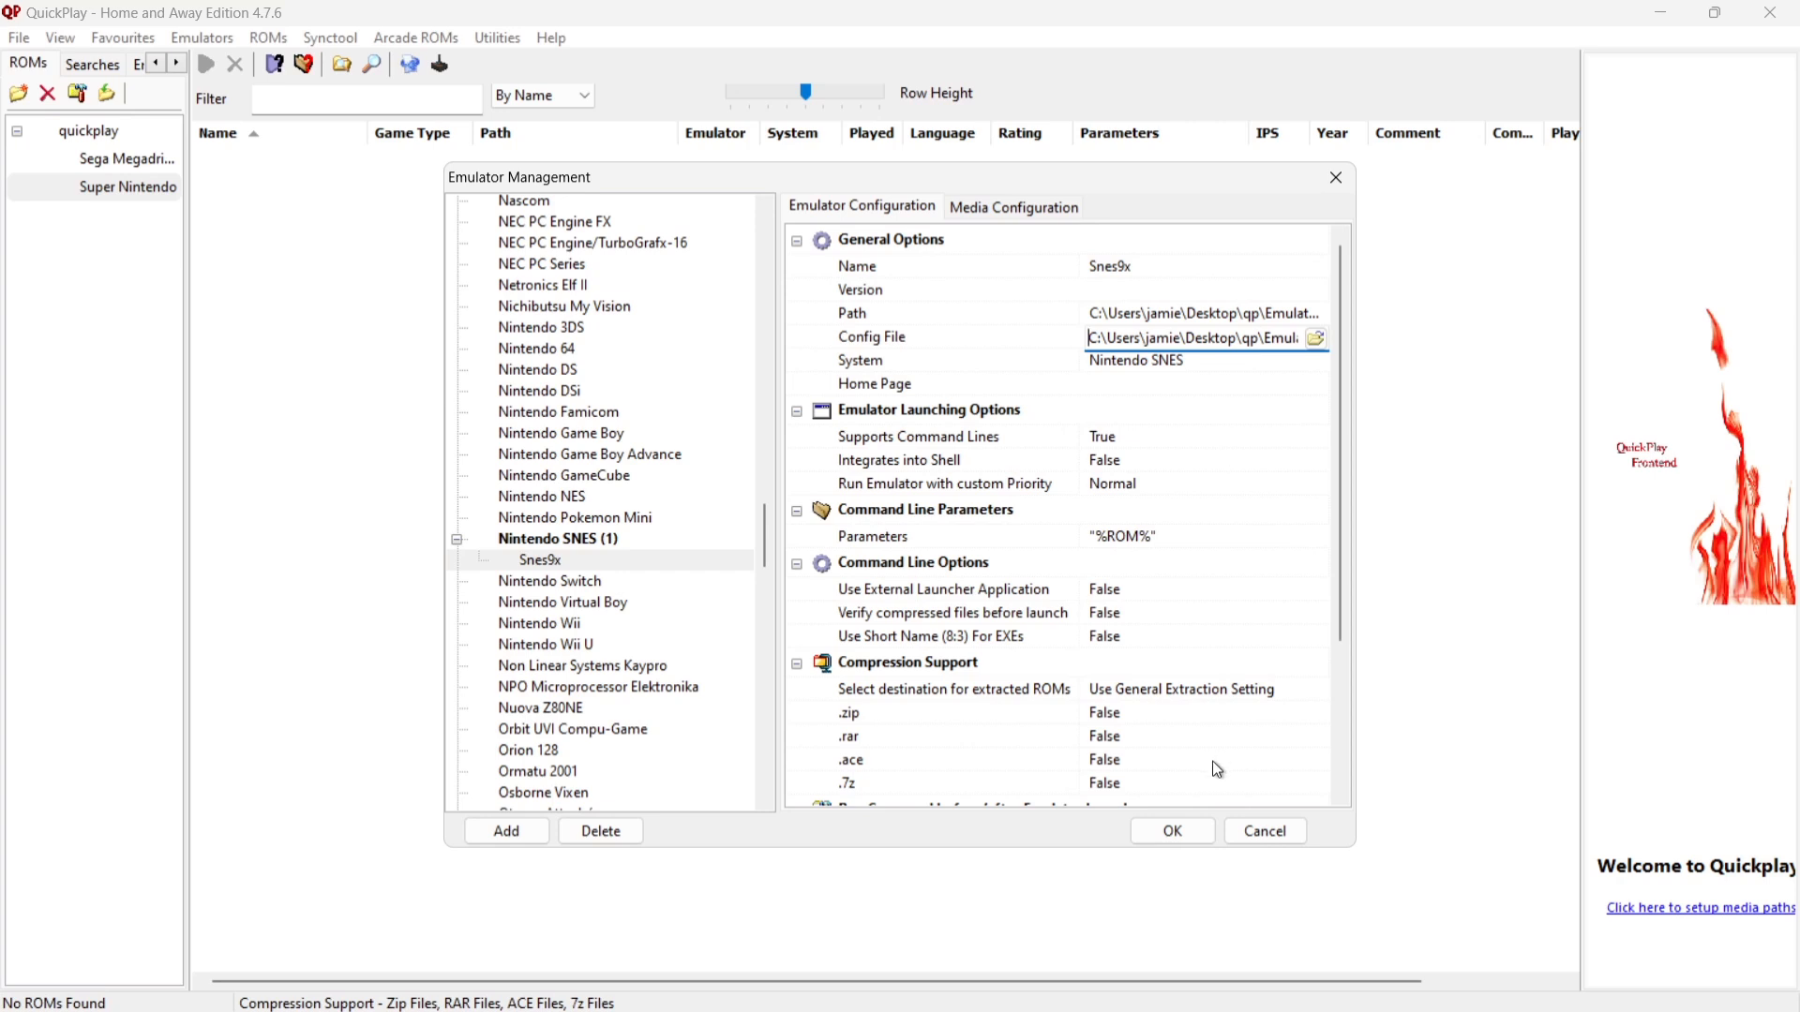
{"action": "left_click", "coordinate": [1174, 834]}
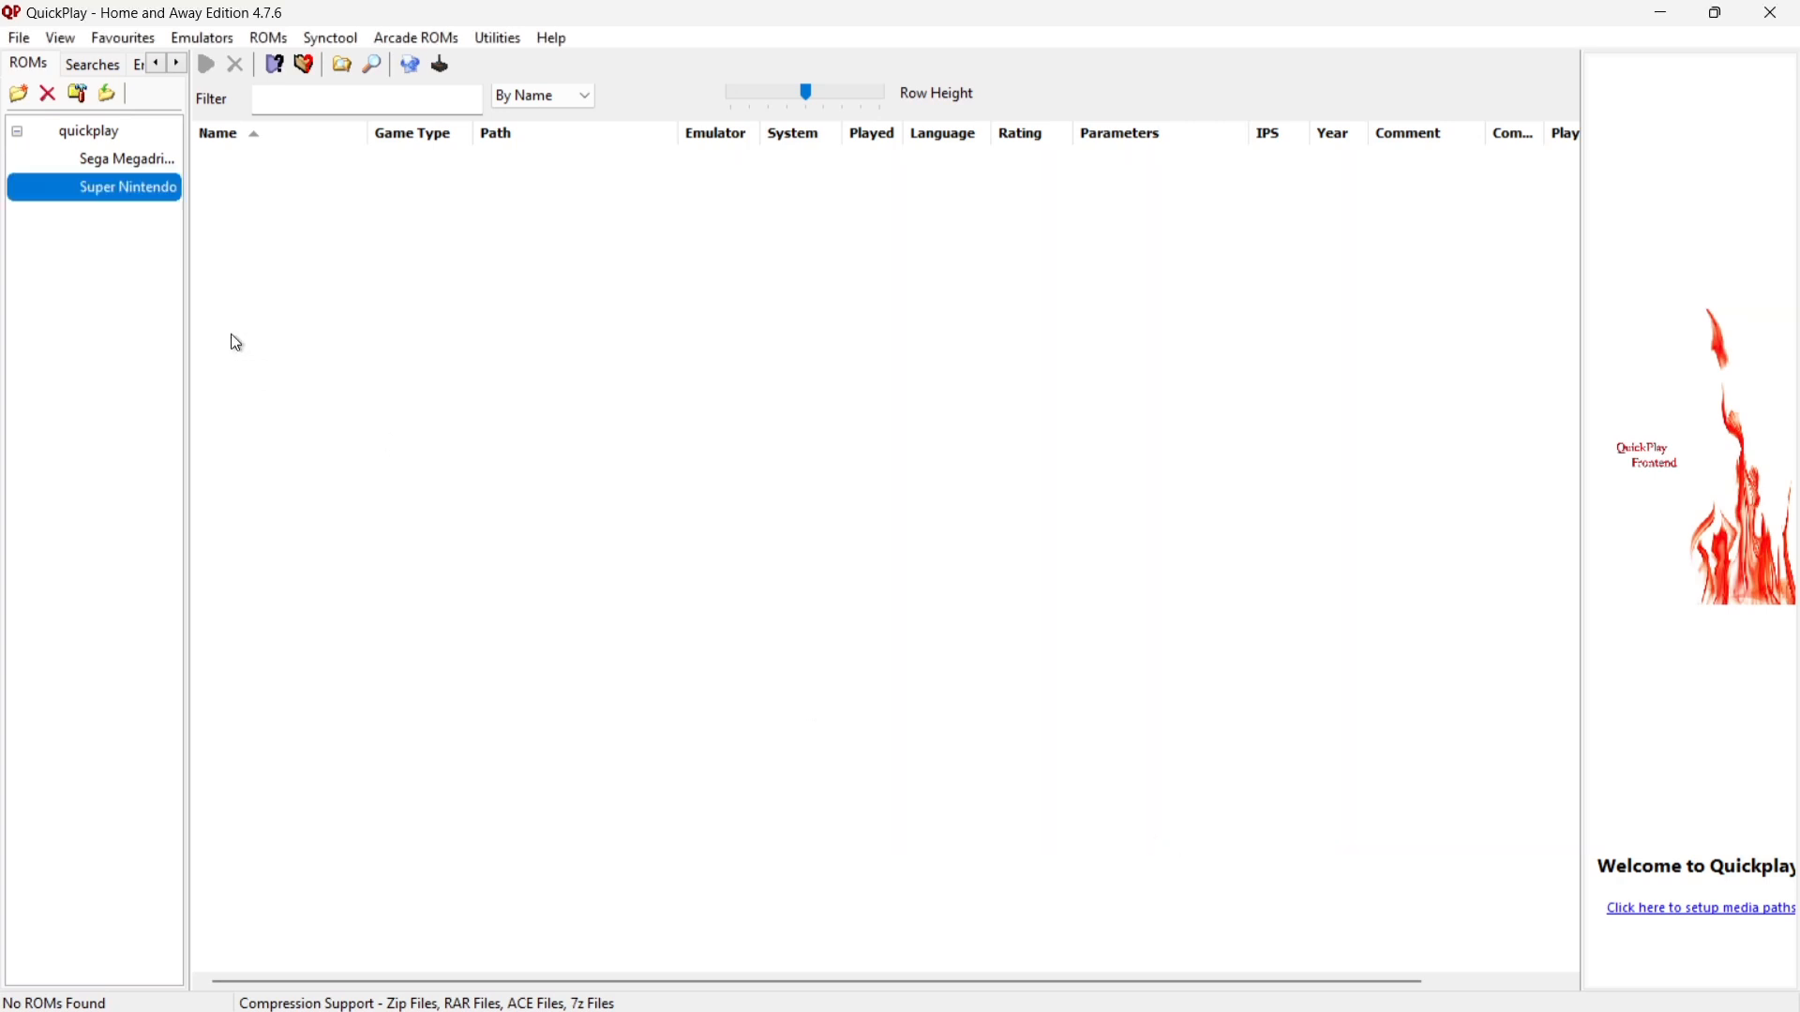
Start a ROM scan for the Super Nintendo folder and add qp\Roms\Snes as the folder to scan.
{"action": "left_click", "coordinate": [272, 39]}
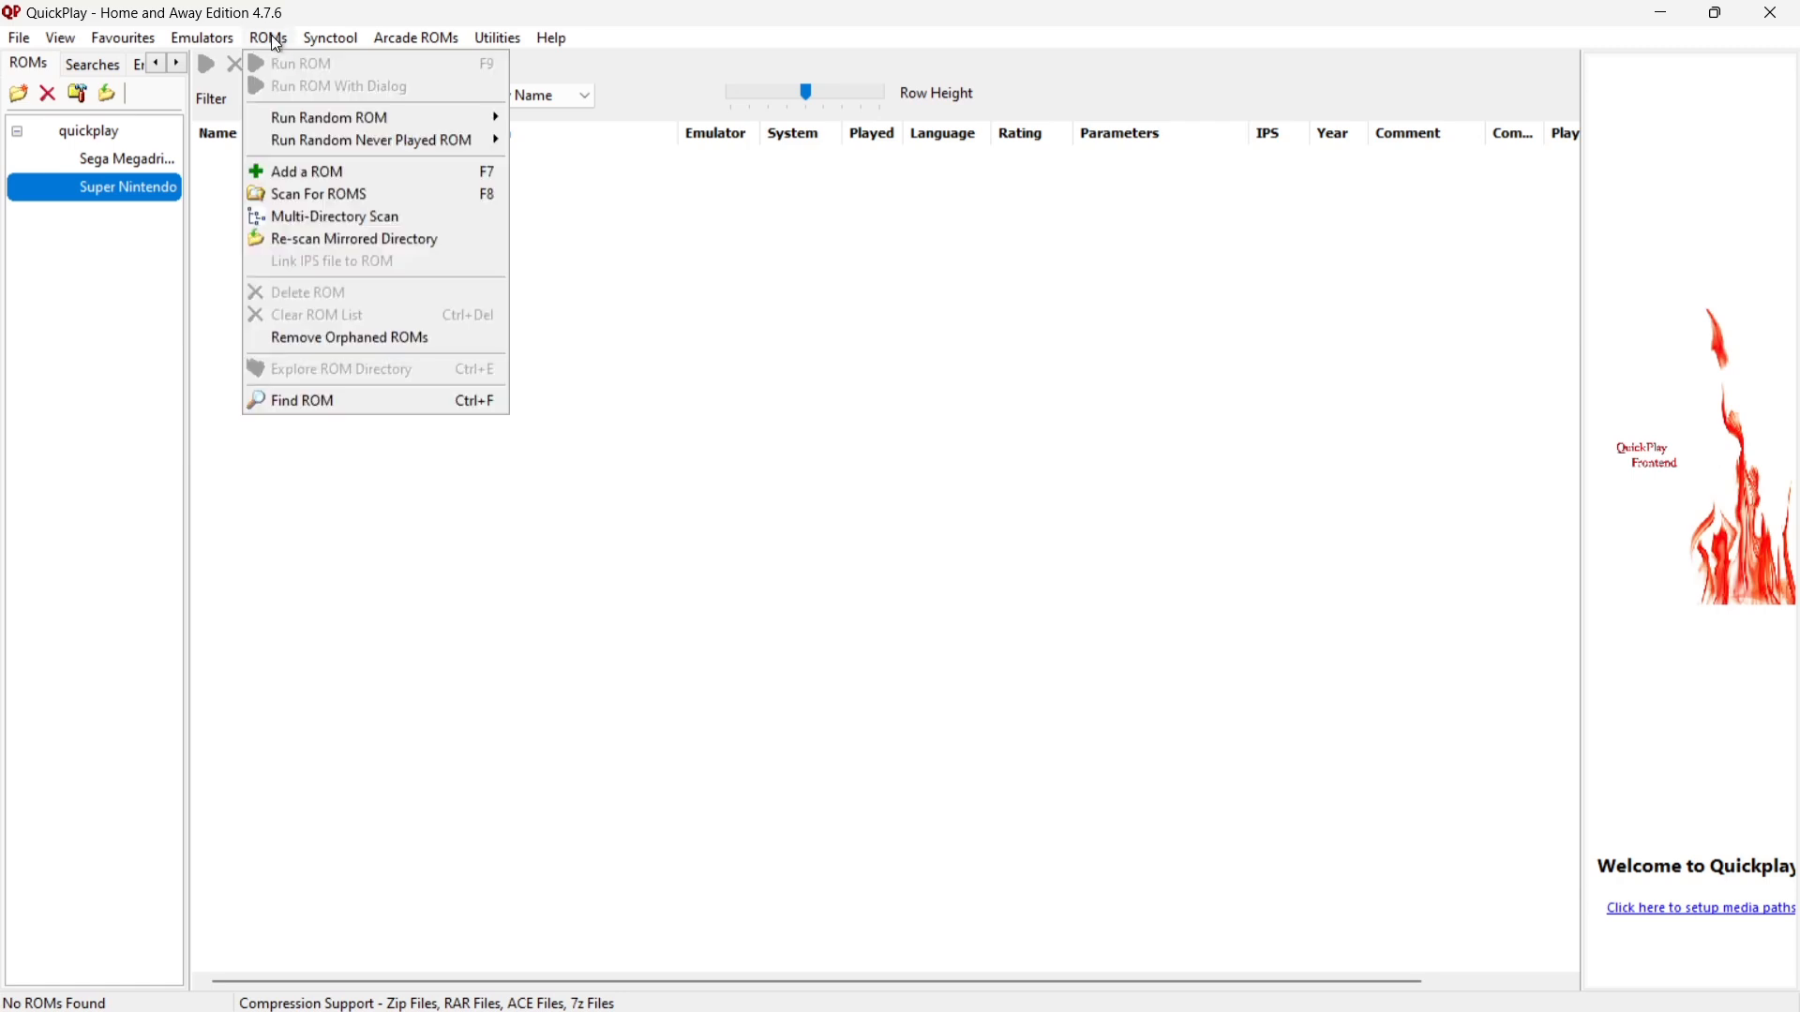
{"action": "left_click", "coordinate": [366, 194]}
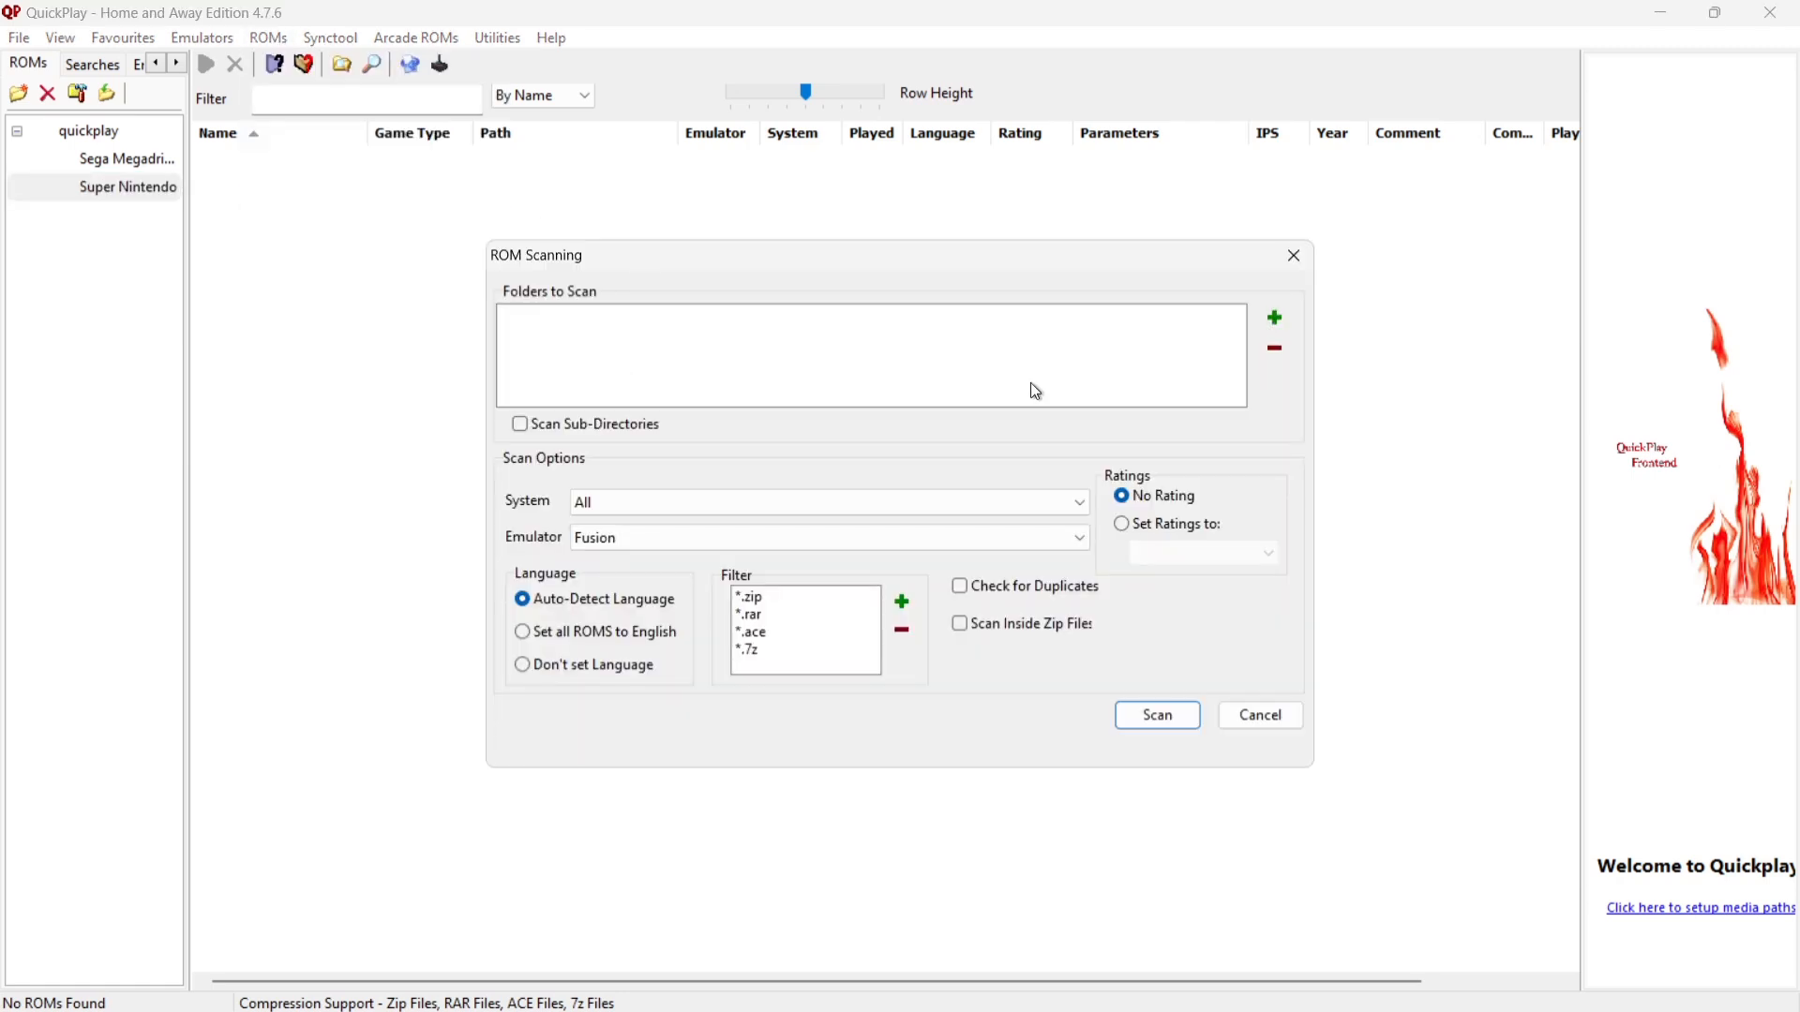
{"action": "left_click", "coordinate": [1276, 319]}
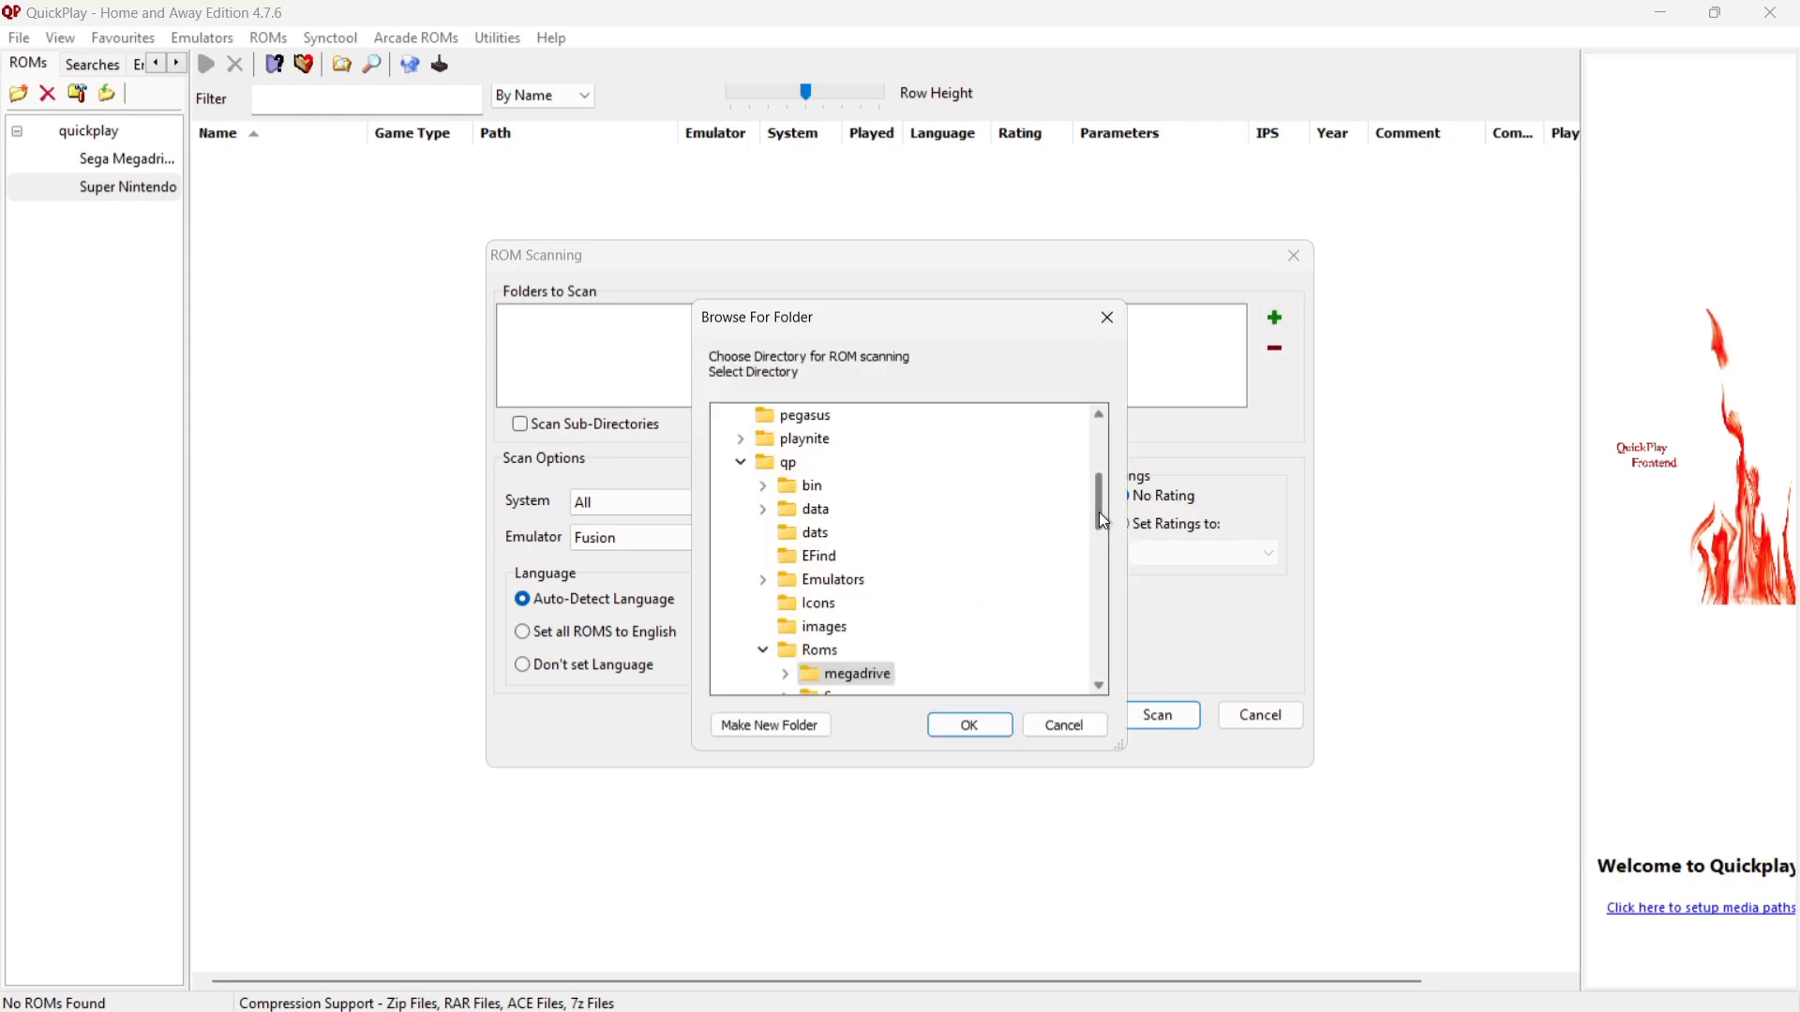
{"action": "scroll", "coordinate": [1099, 518], "scroll_direction": "down", "scroll_amount": 2}
{"action": "left_click", "coordinate": [848, 609]}
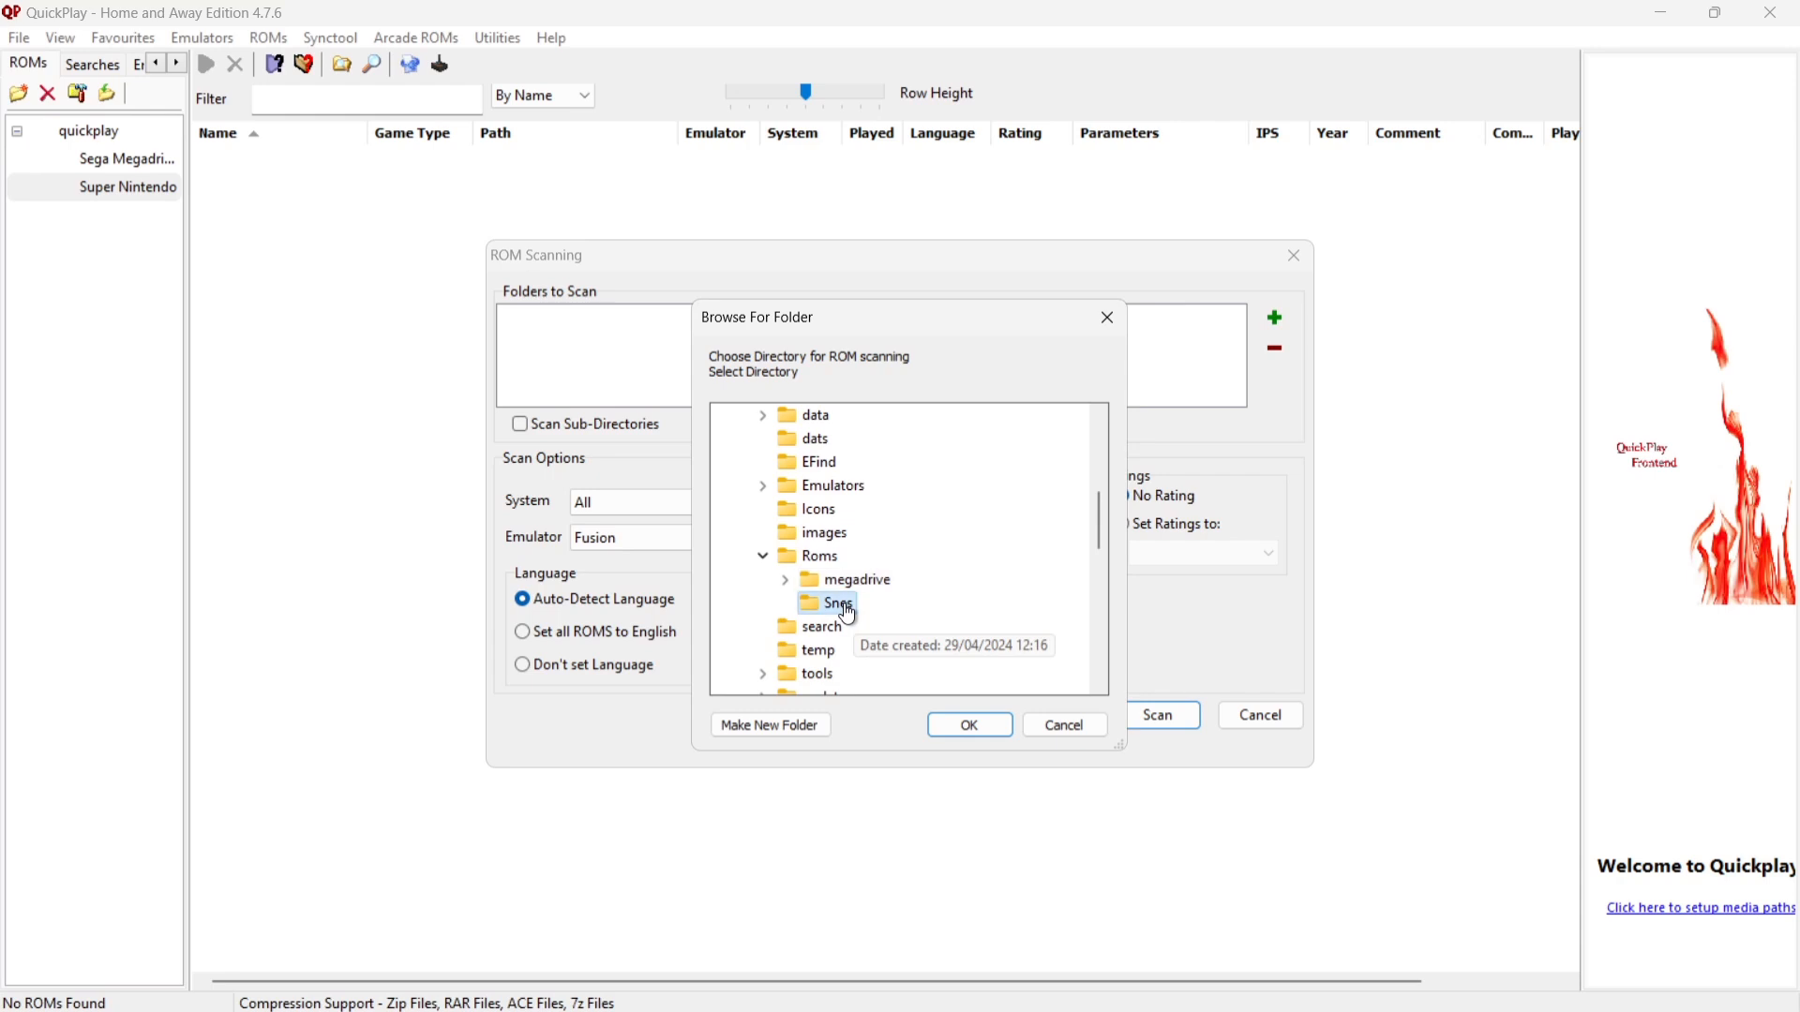
{"action": "left_click", "coordinate": [948, 727]}
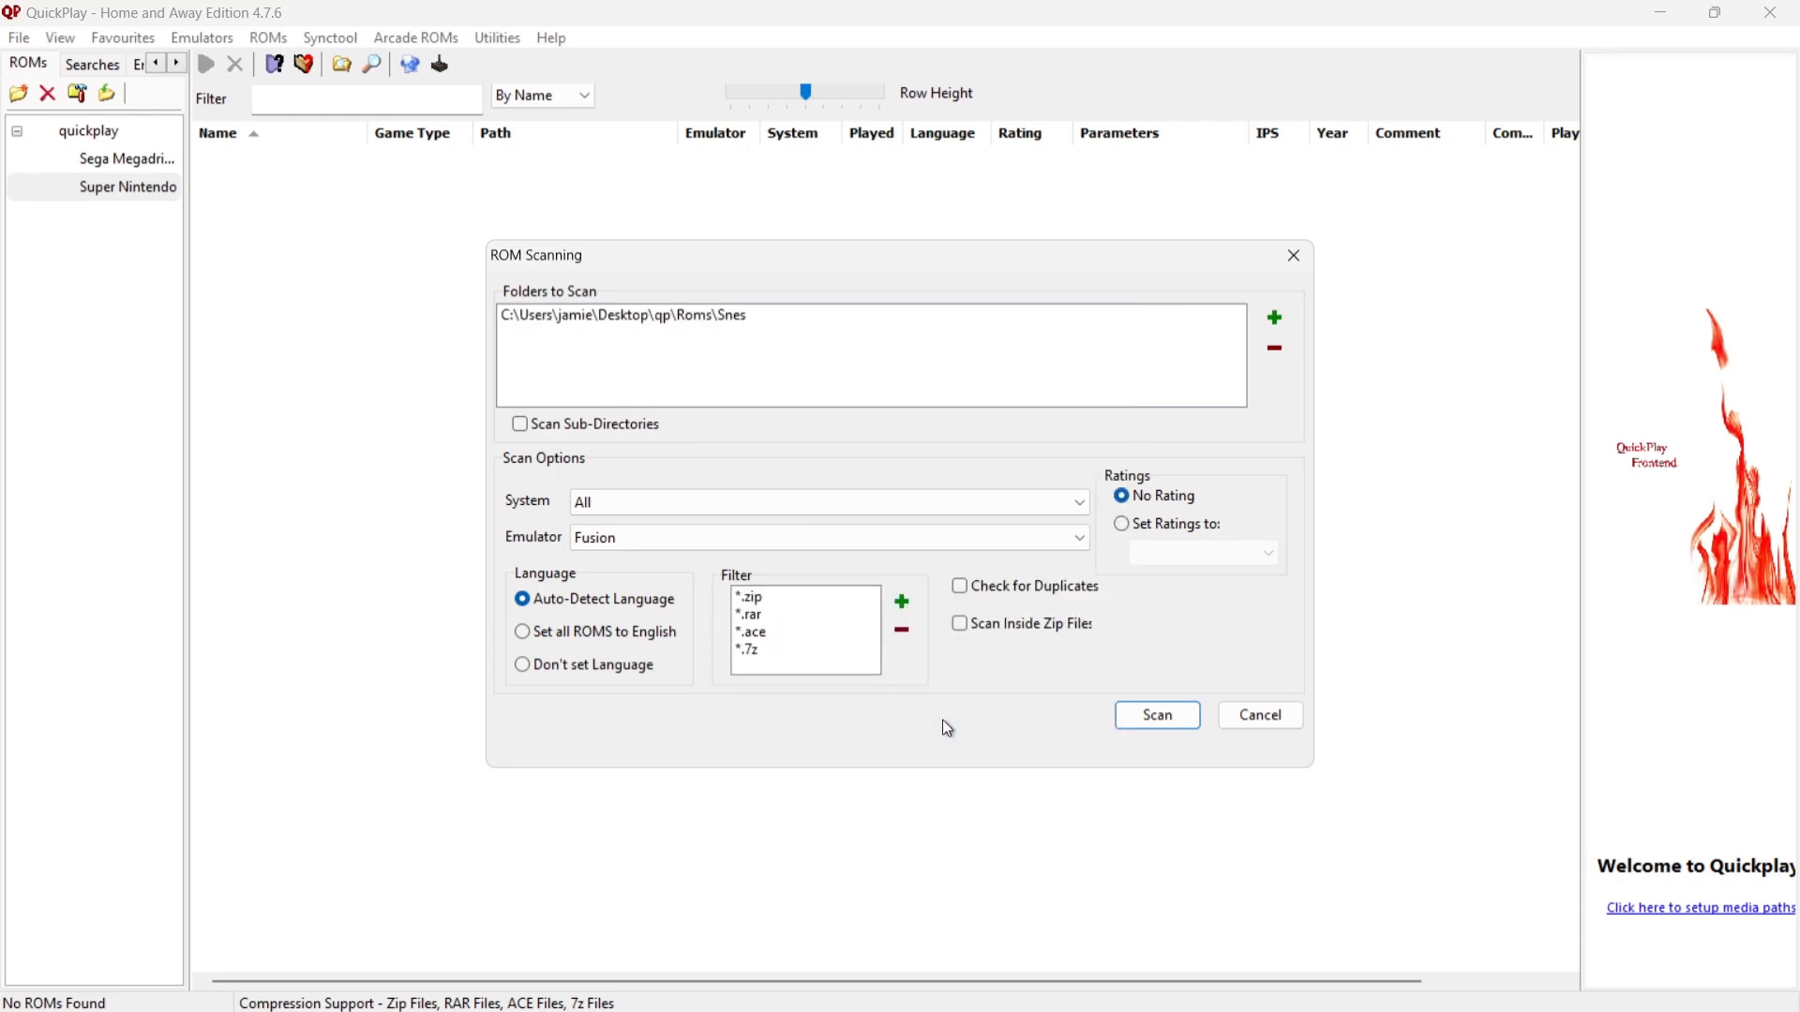
Set the scan's system to Nintendo SNES and its emulator to Snes9x, and run the scan.
{"action": "left_click", "coordinate": [660, 503]}
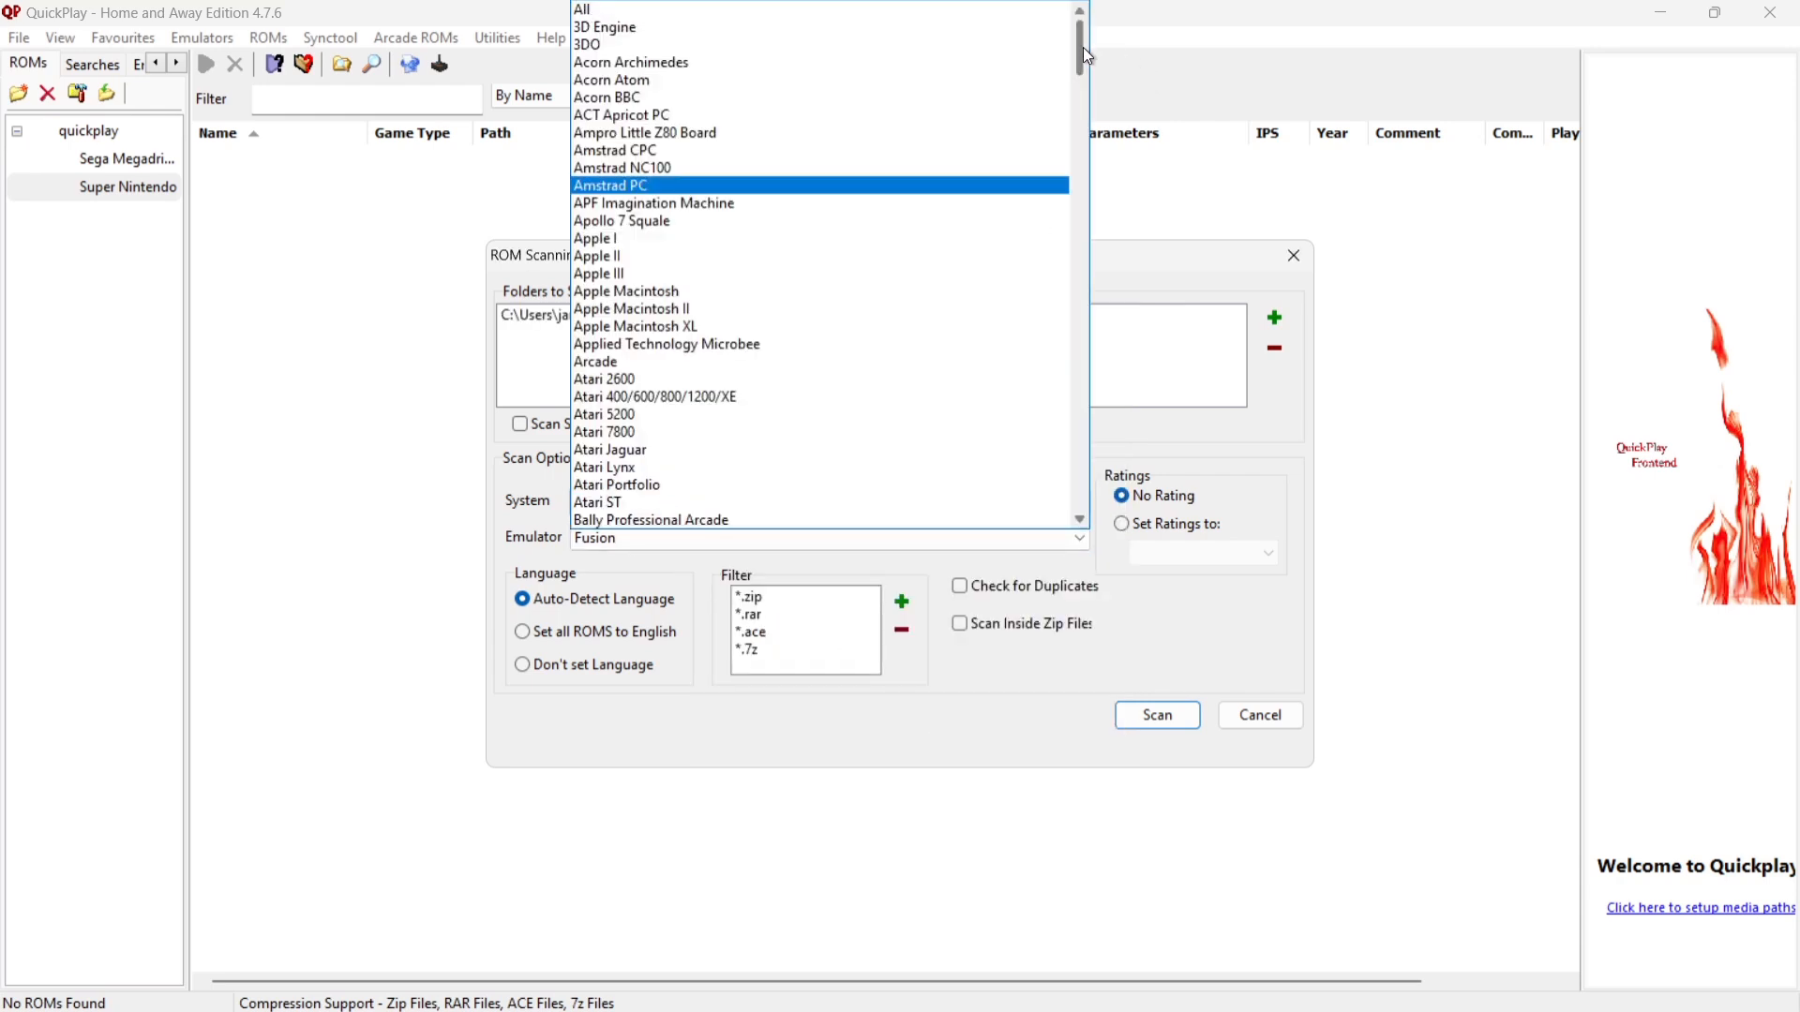
{"action": "left_click_drag", "start_coordinate": [1083, 47], "coordinate": [1069, 288]}
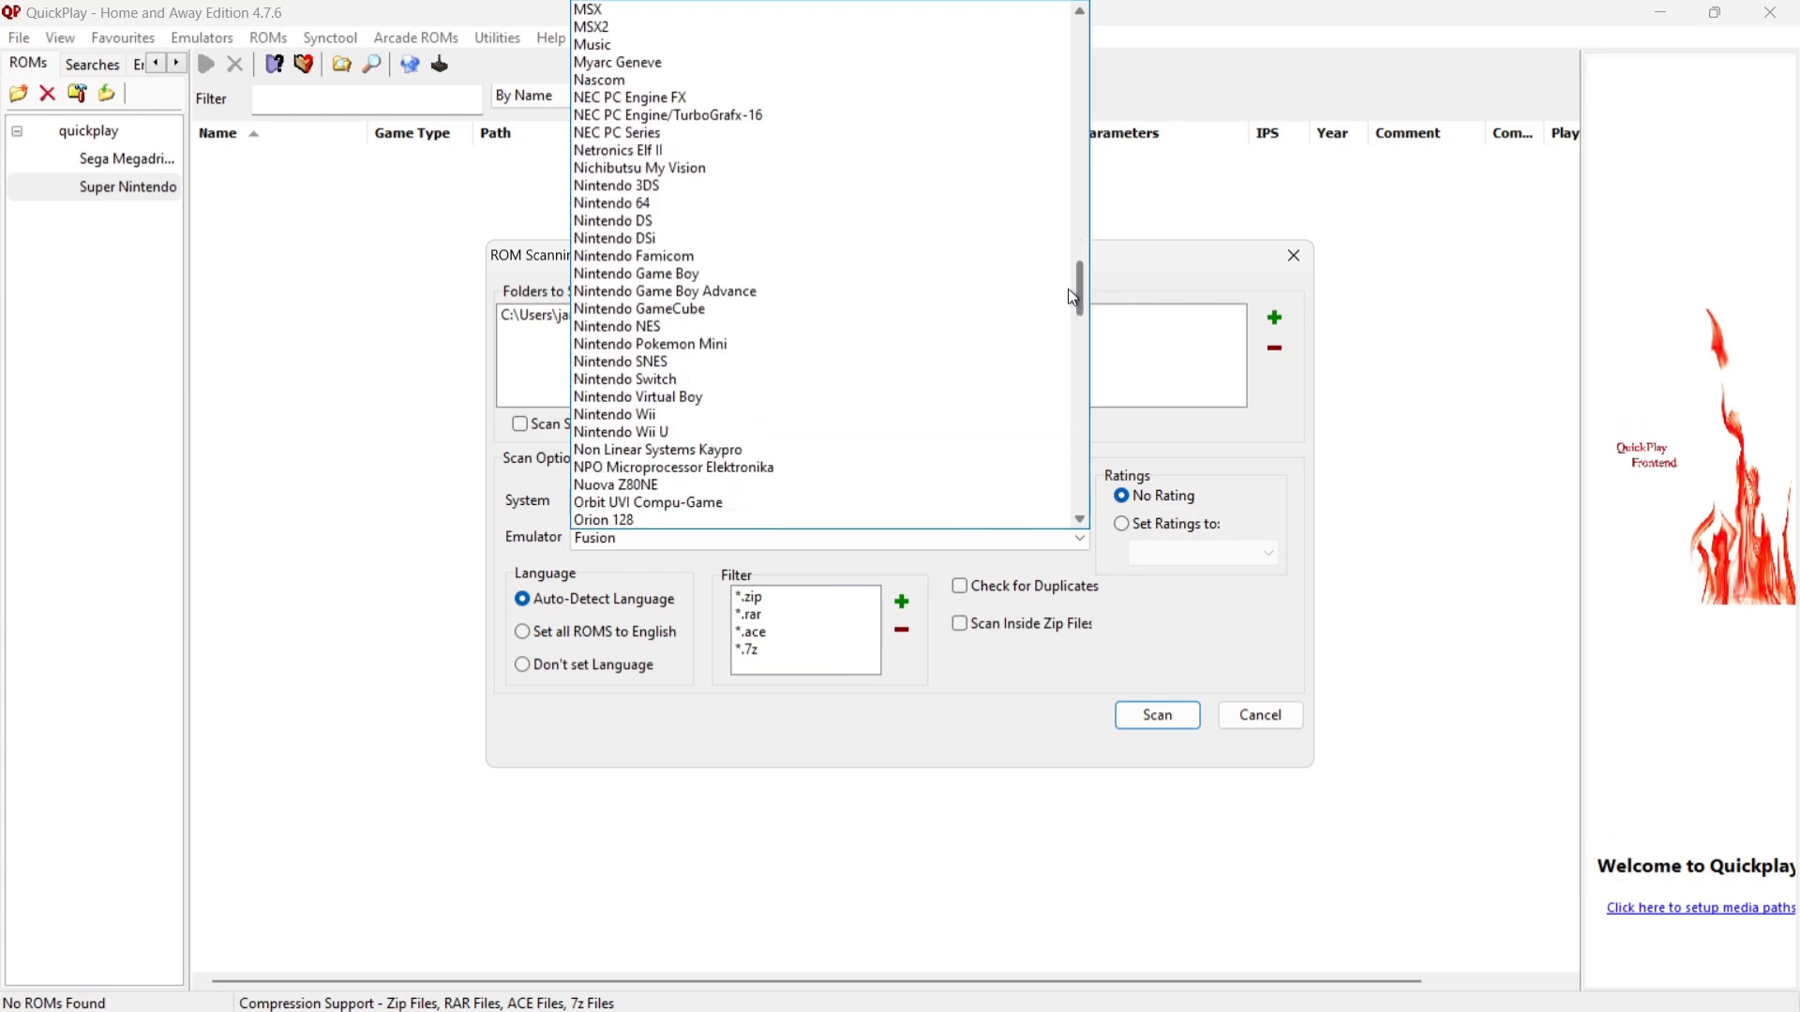
{"action": "left_click", "coordinate": [626, 370]}
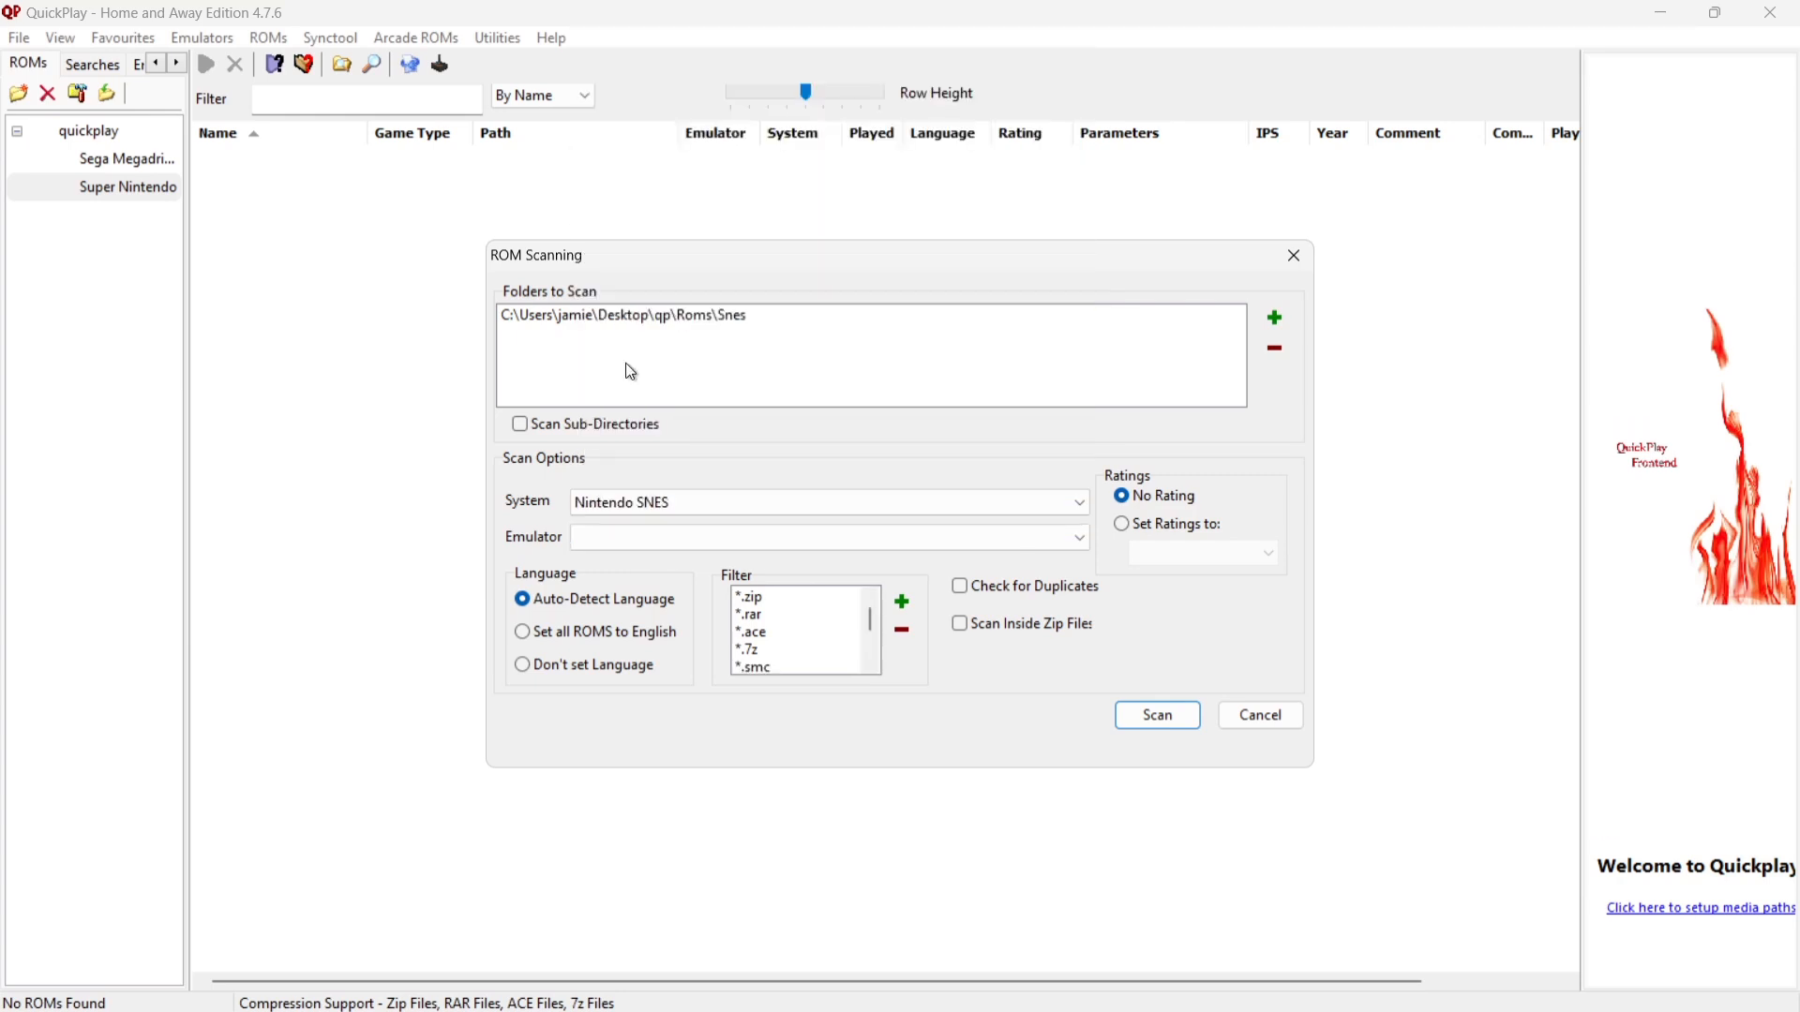
{"action": "left_click", "coordinate": [670, 540]}
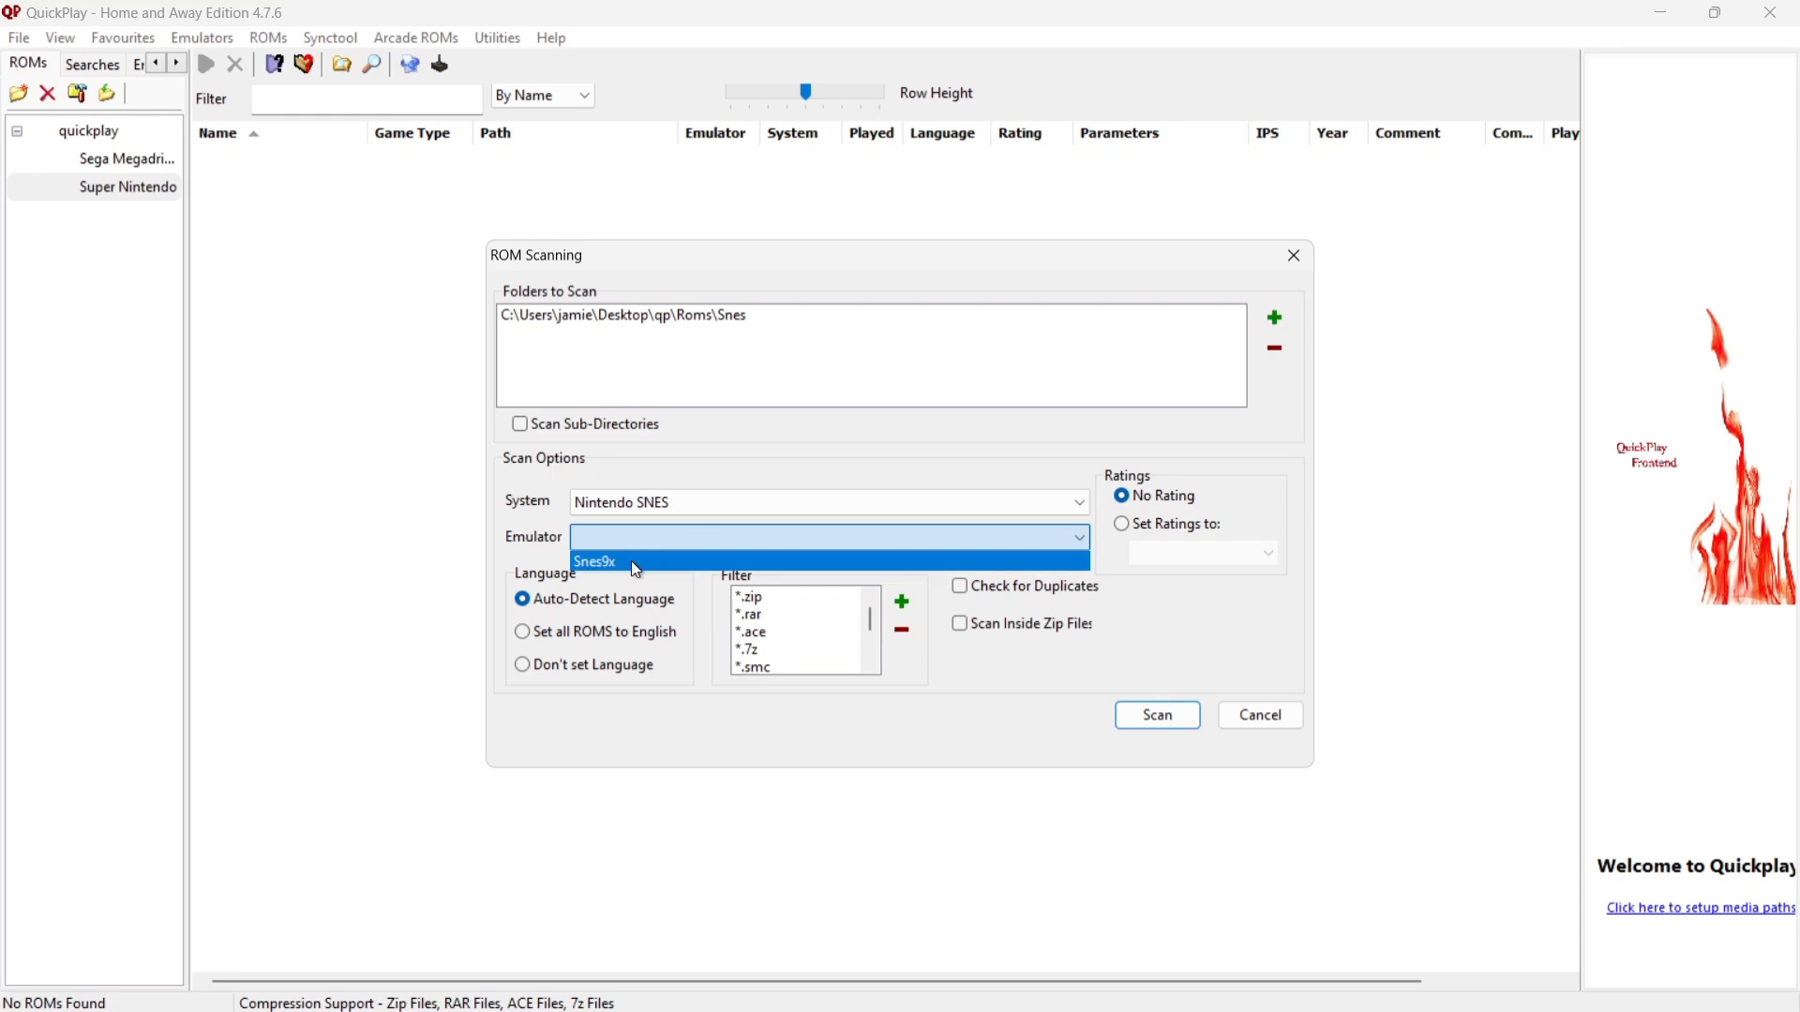
{"action": "left_click", "coordinate": [636, 563]}
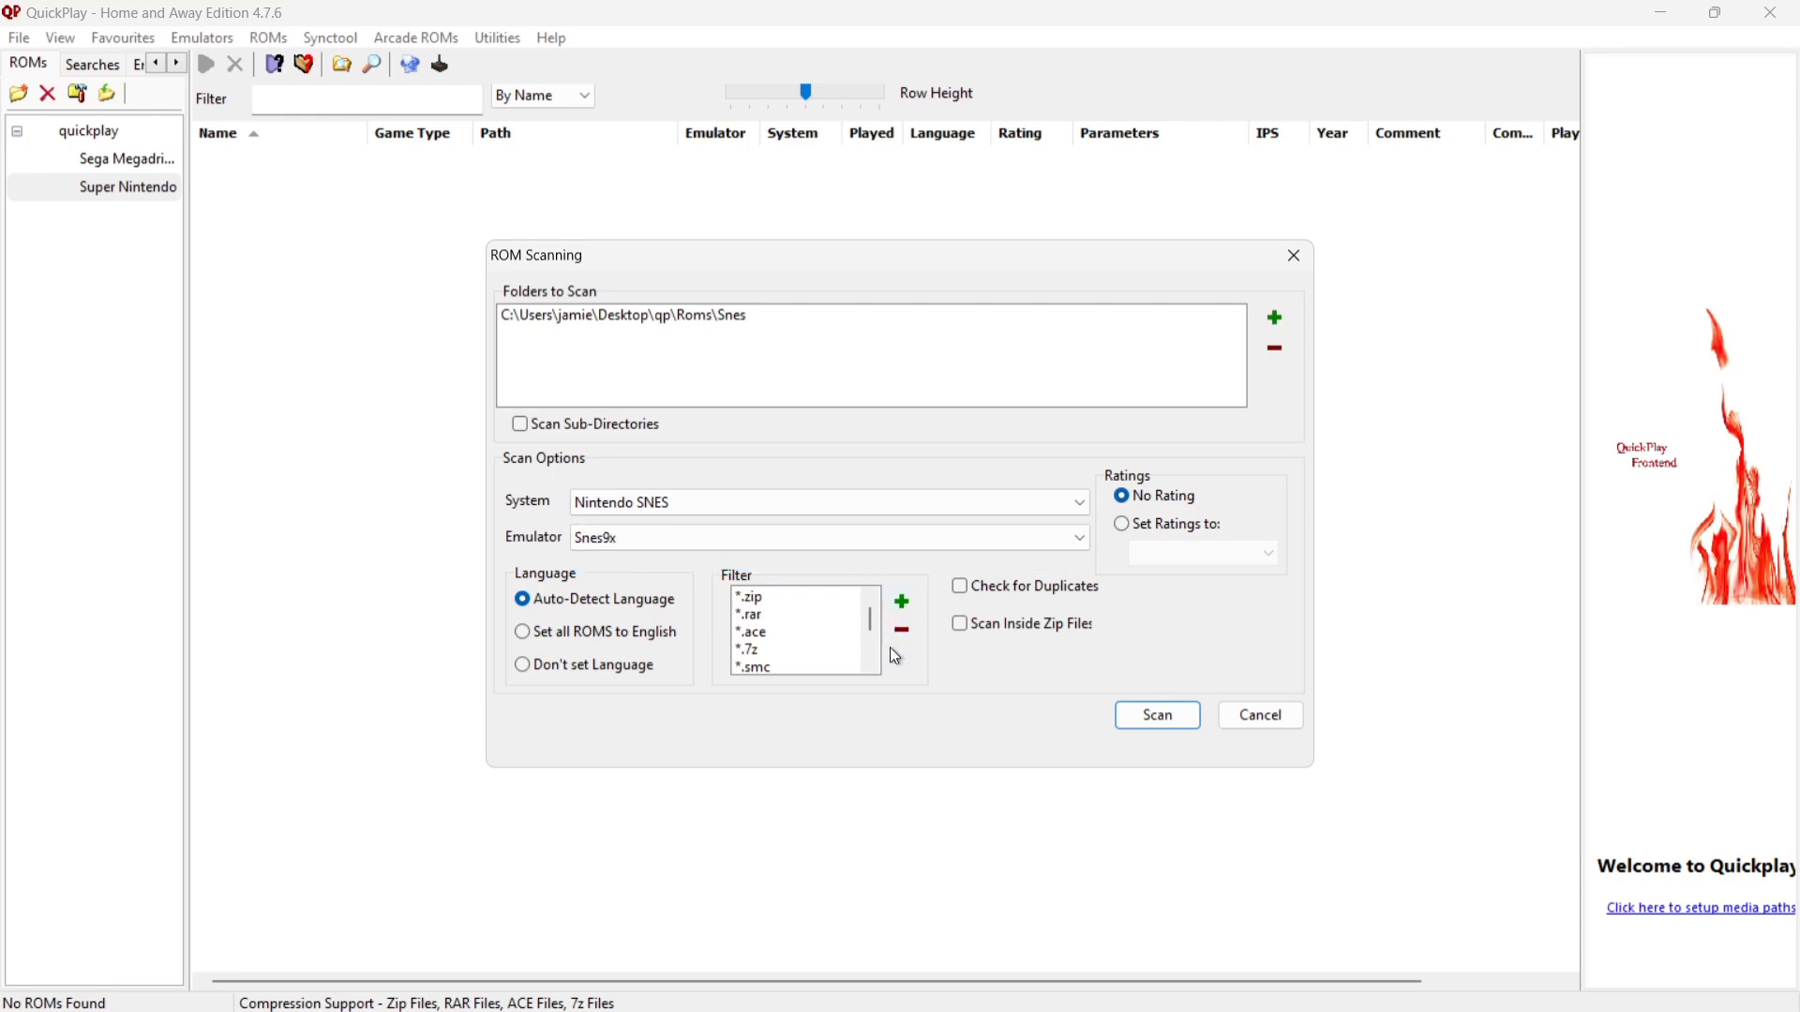
{"action": "left_click", "coordinate": [1168, 722]}
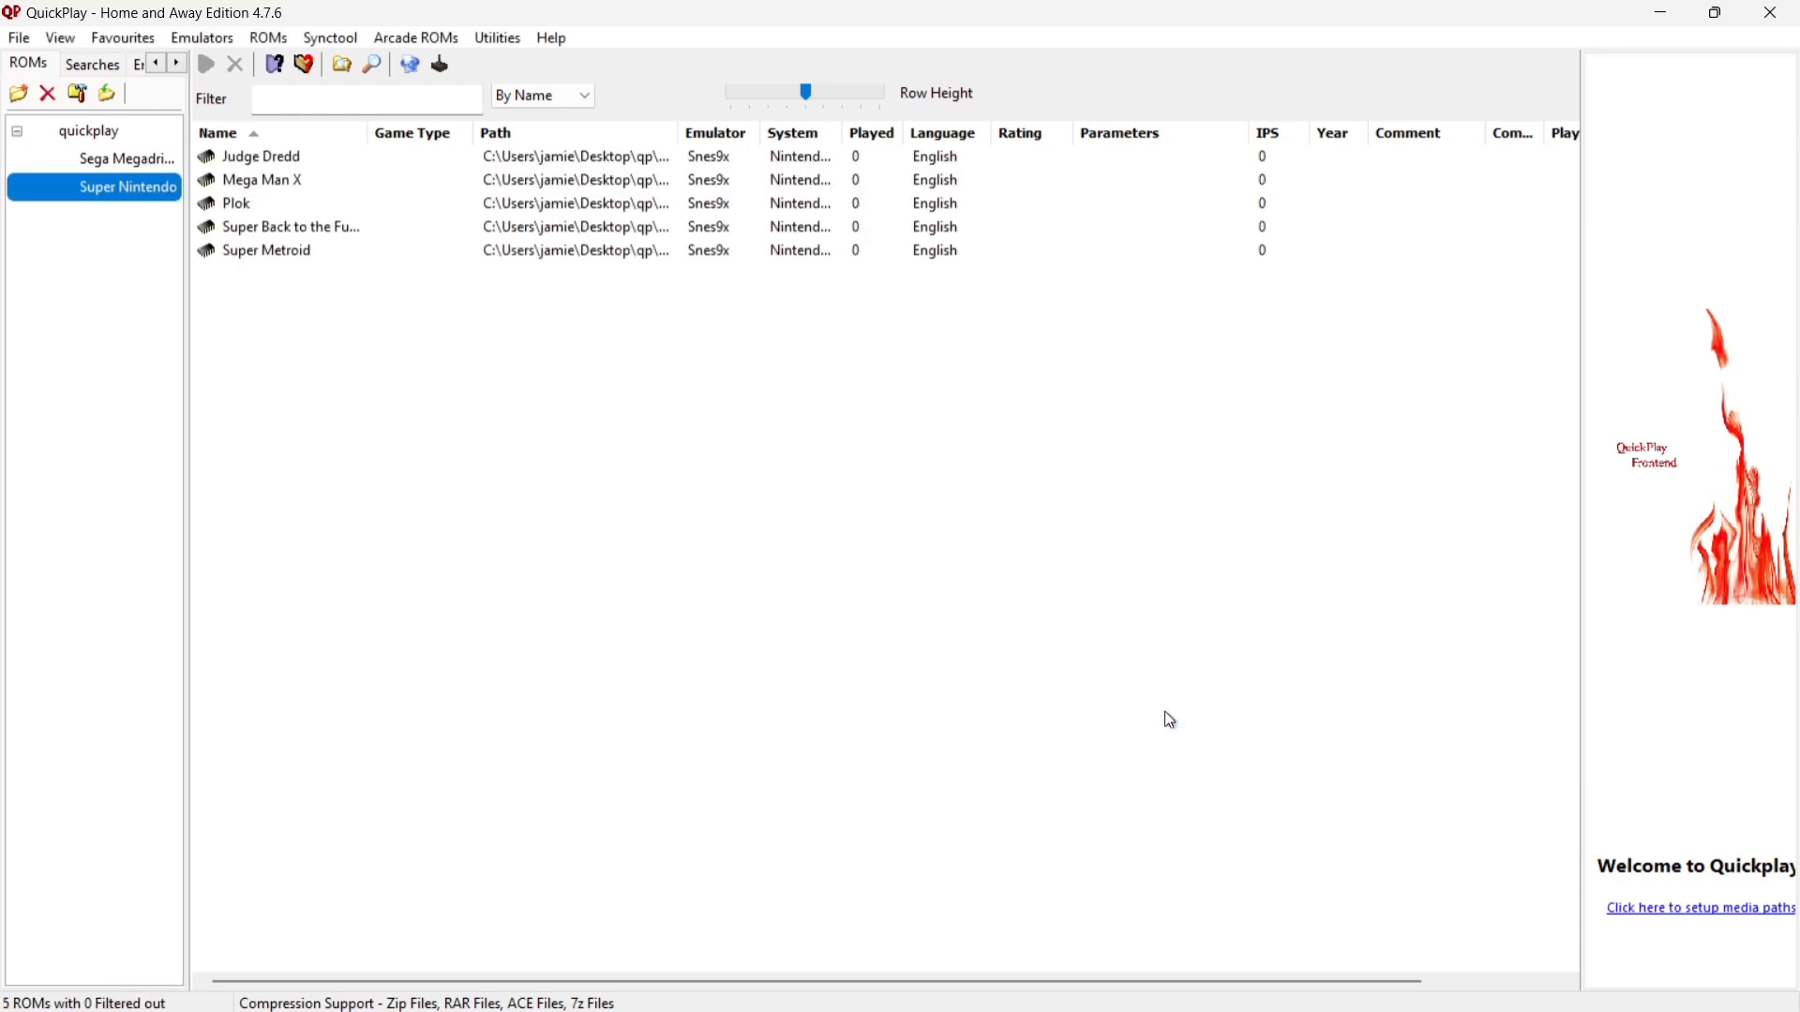
Look through the scanned games in the Super Nintendo and Sega Megadrive lists.
{"action": "left_click", "coordinate": [283, 170]}
{"action": "left_click", "coordinate": [298, 233]}
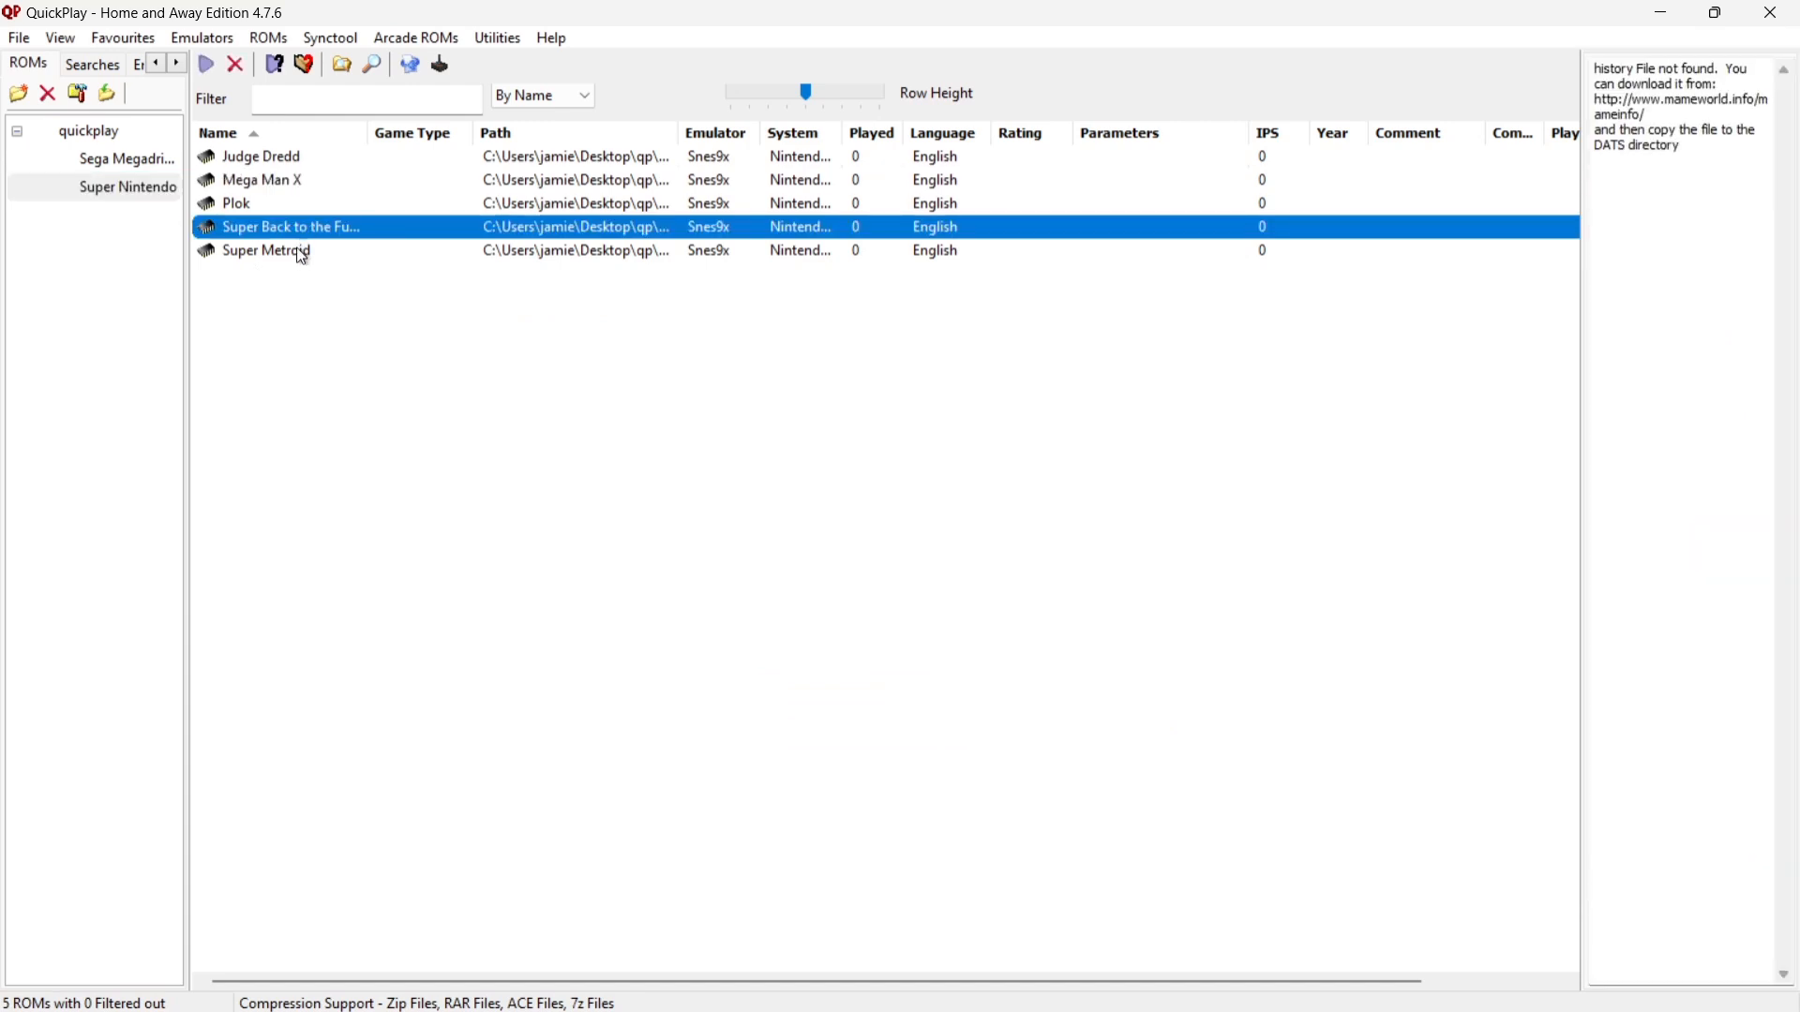
{"action": "left_click", "coordinate": [299, 251]}
{"action": "left_click", "coordinate": [133, 160]}
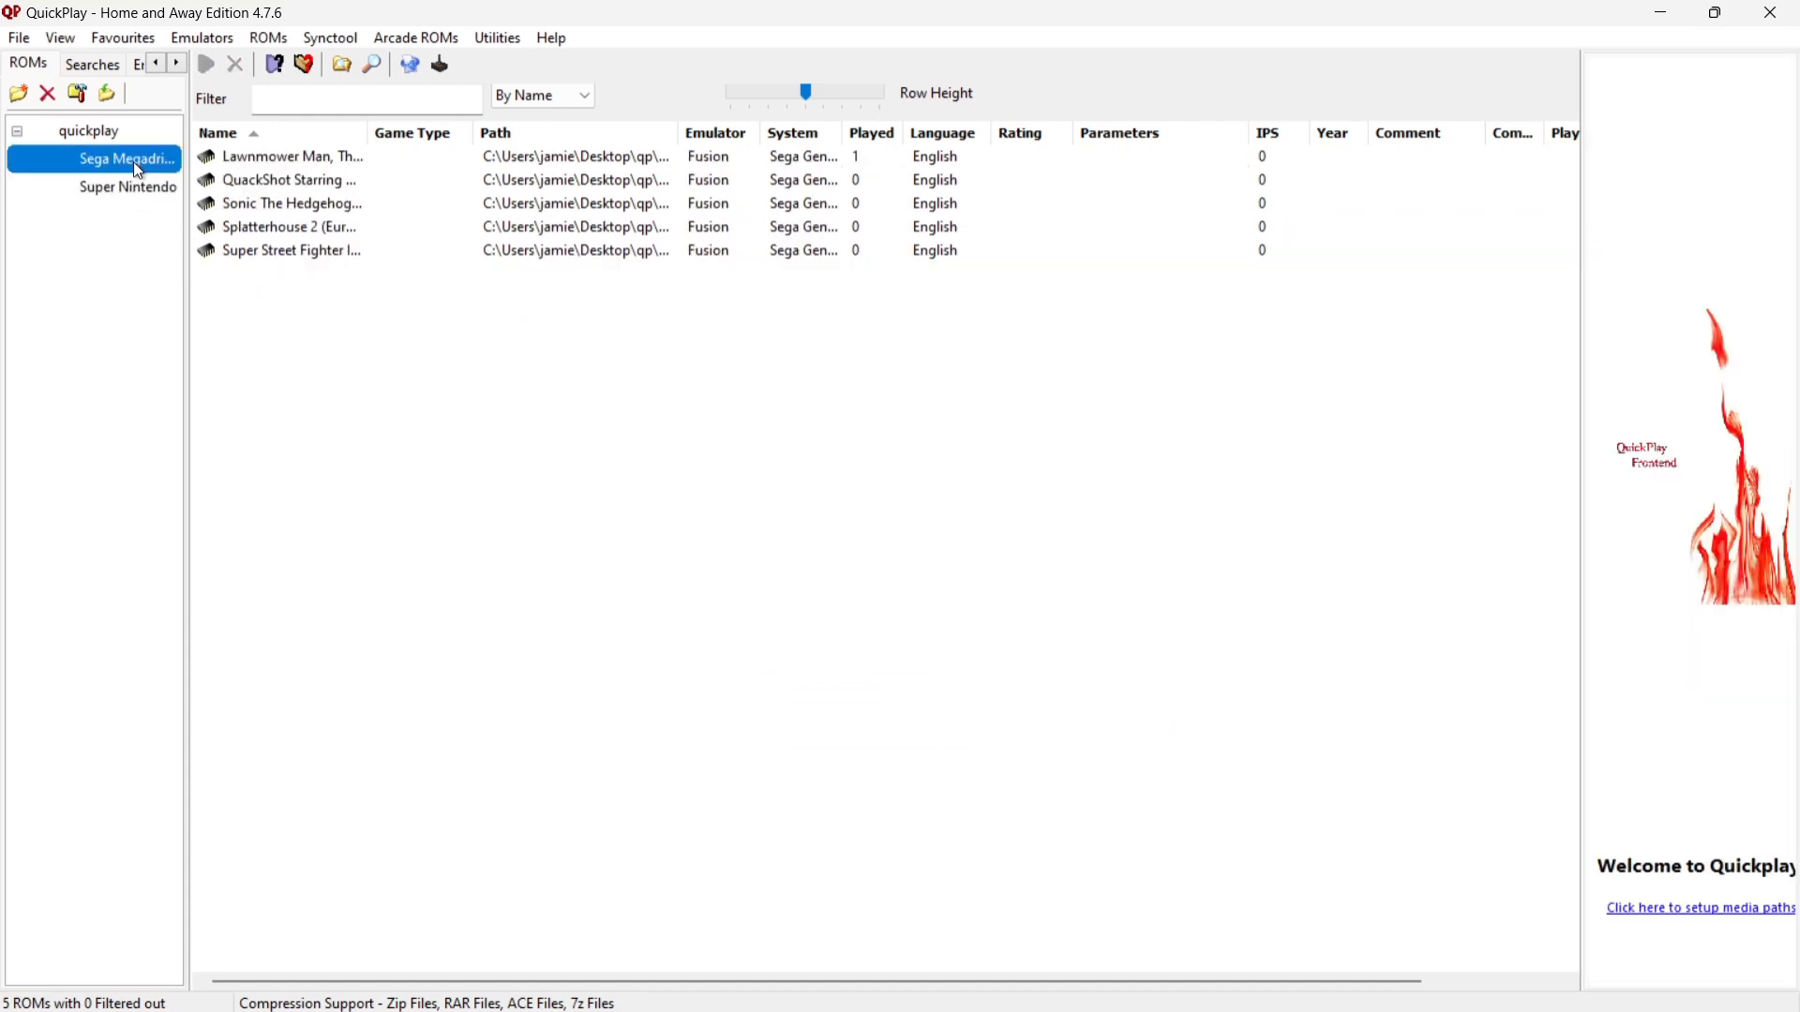
{"action": "left_click", "coordinate": [429, 228]}
Launch Plok from the Super Nintendo list to test it, and exit the game.
{"action": "left_click", "coordinate": [125, 187]}
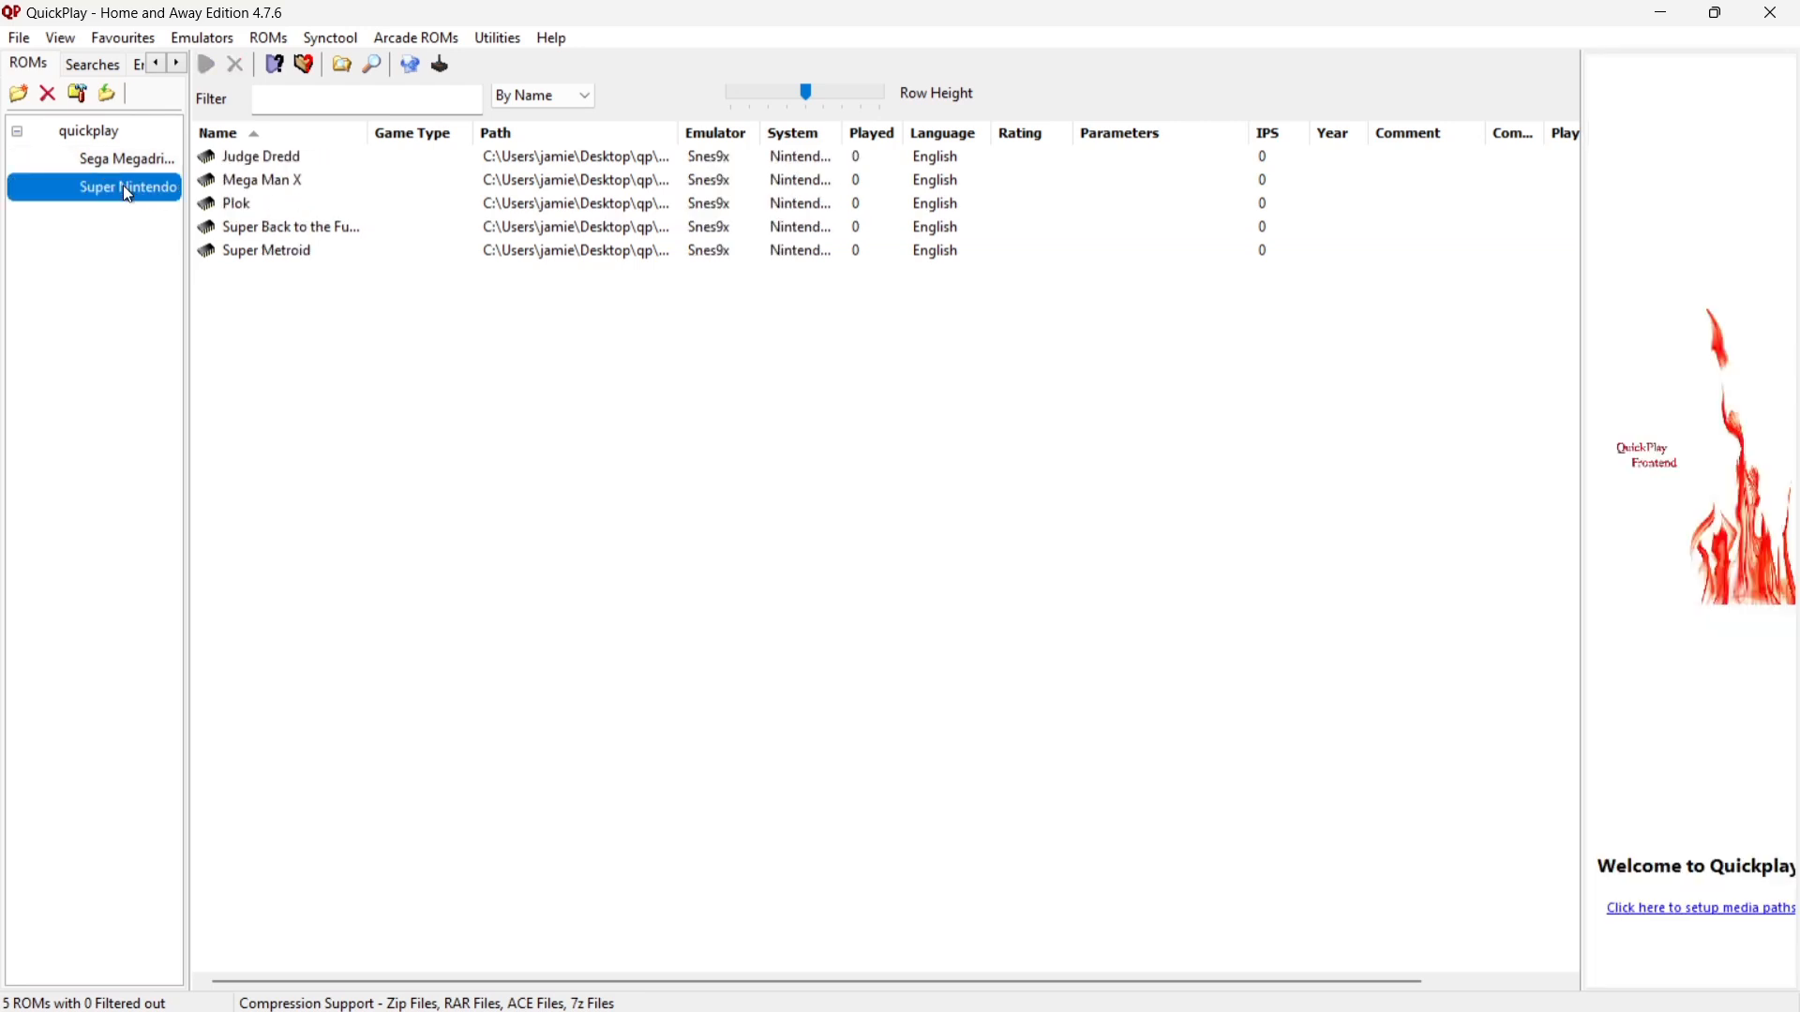
{"action": "double_click", "coordinate": [263, 198]}
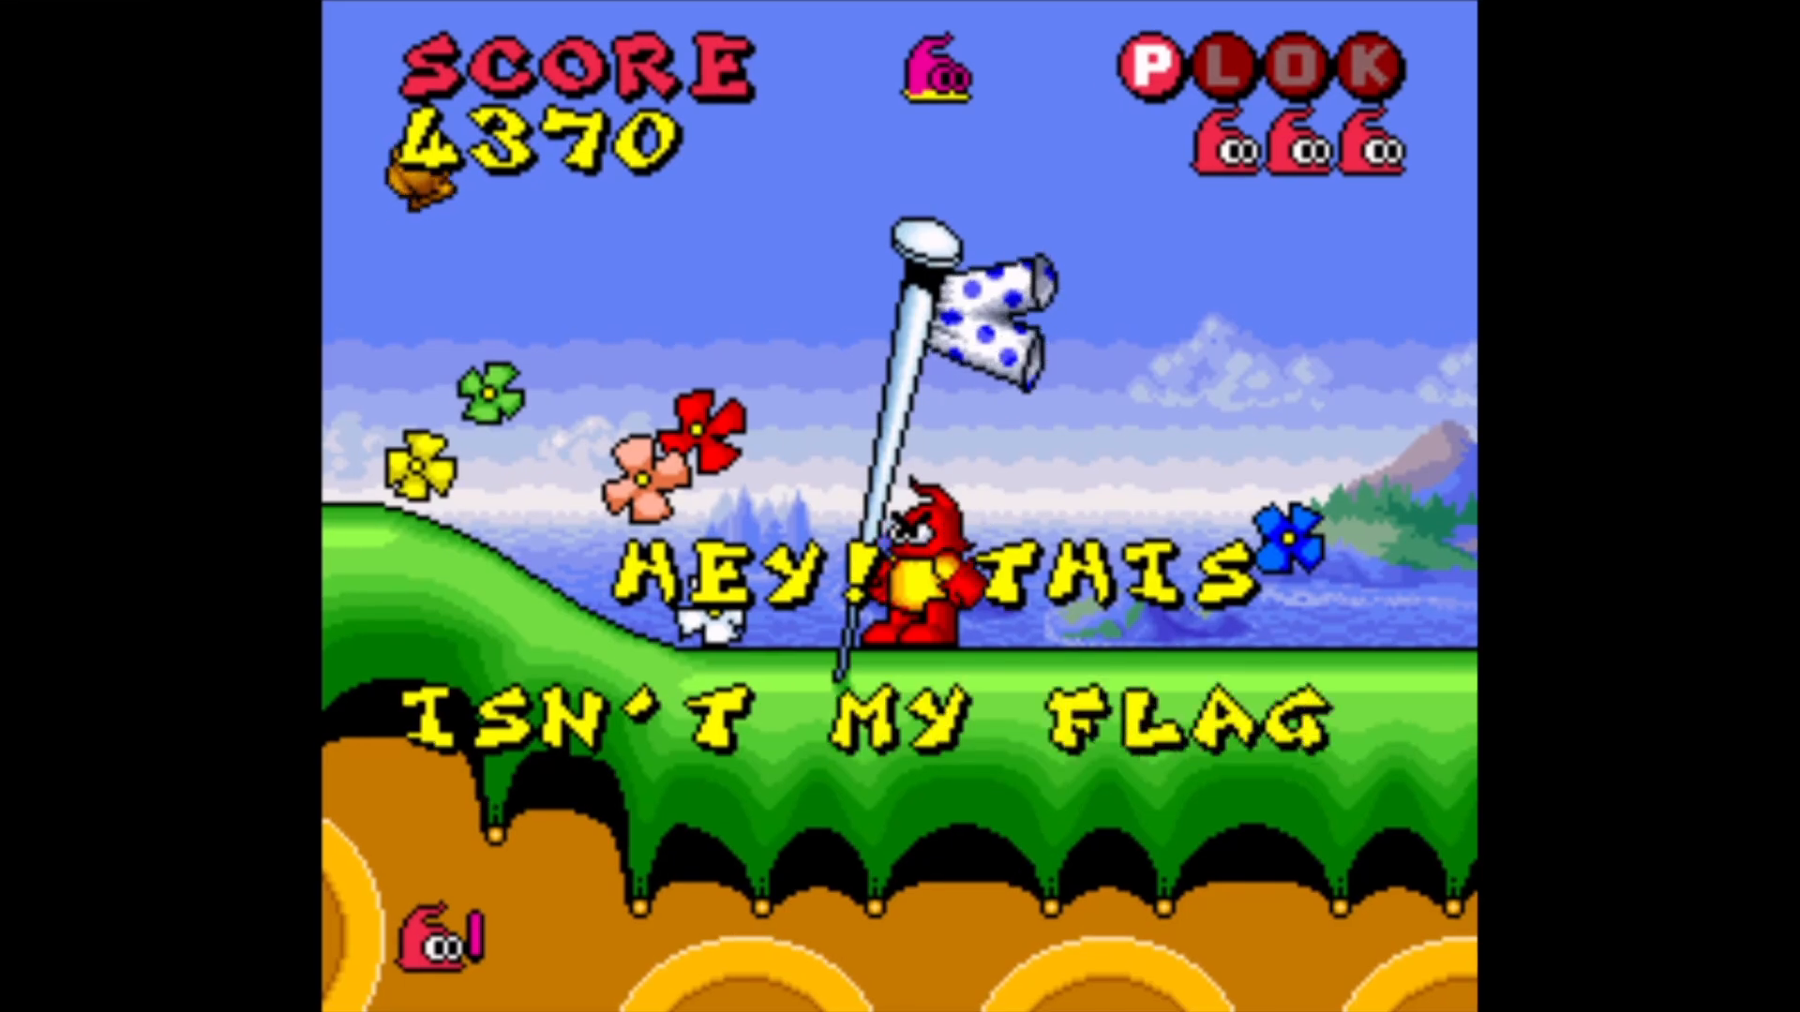
{"action": "key", "text": "alt+F4"}
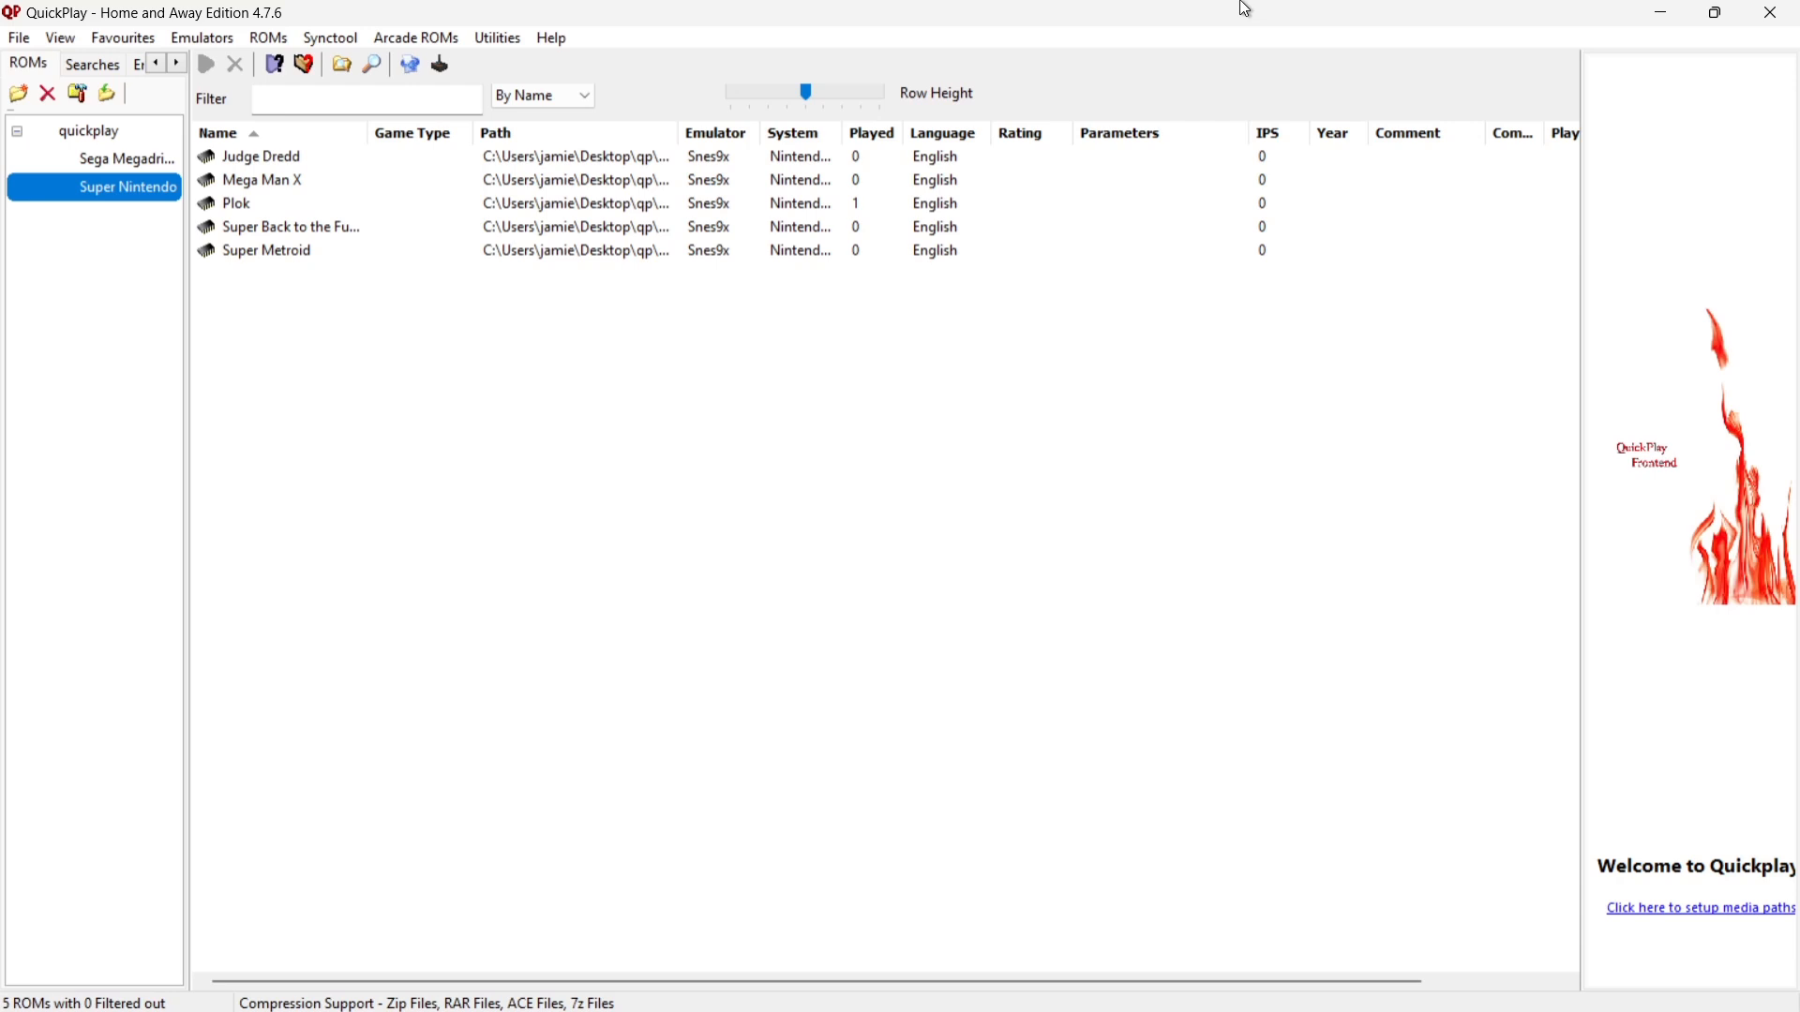
Switch to Chrome, save the blue "Video Games" GIF into qp\images as wallpaper.gif, and return to QuickPlay.
{"action": "left_click", "coordinate": [955, 984]}
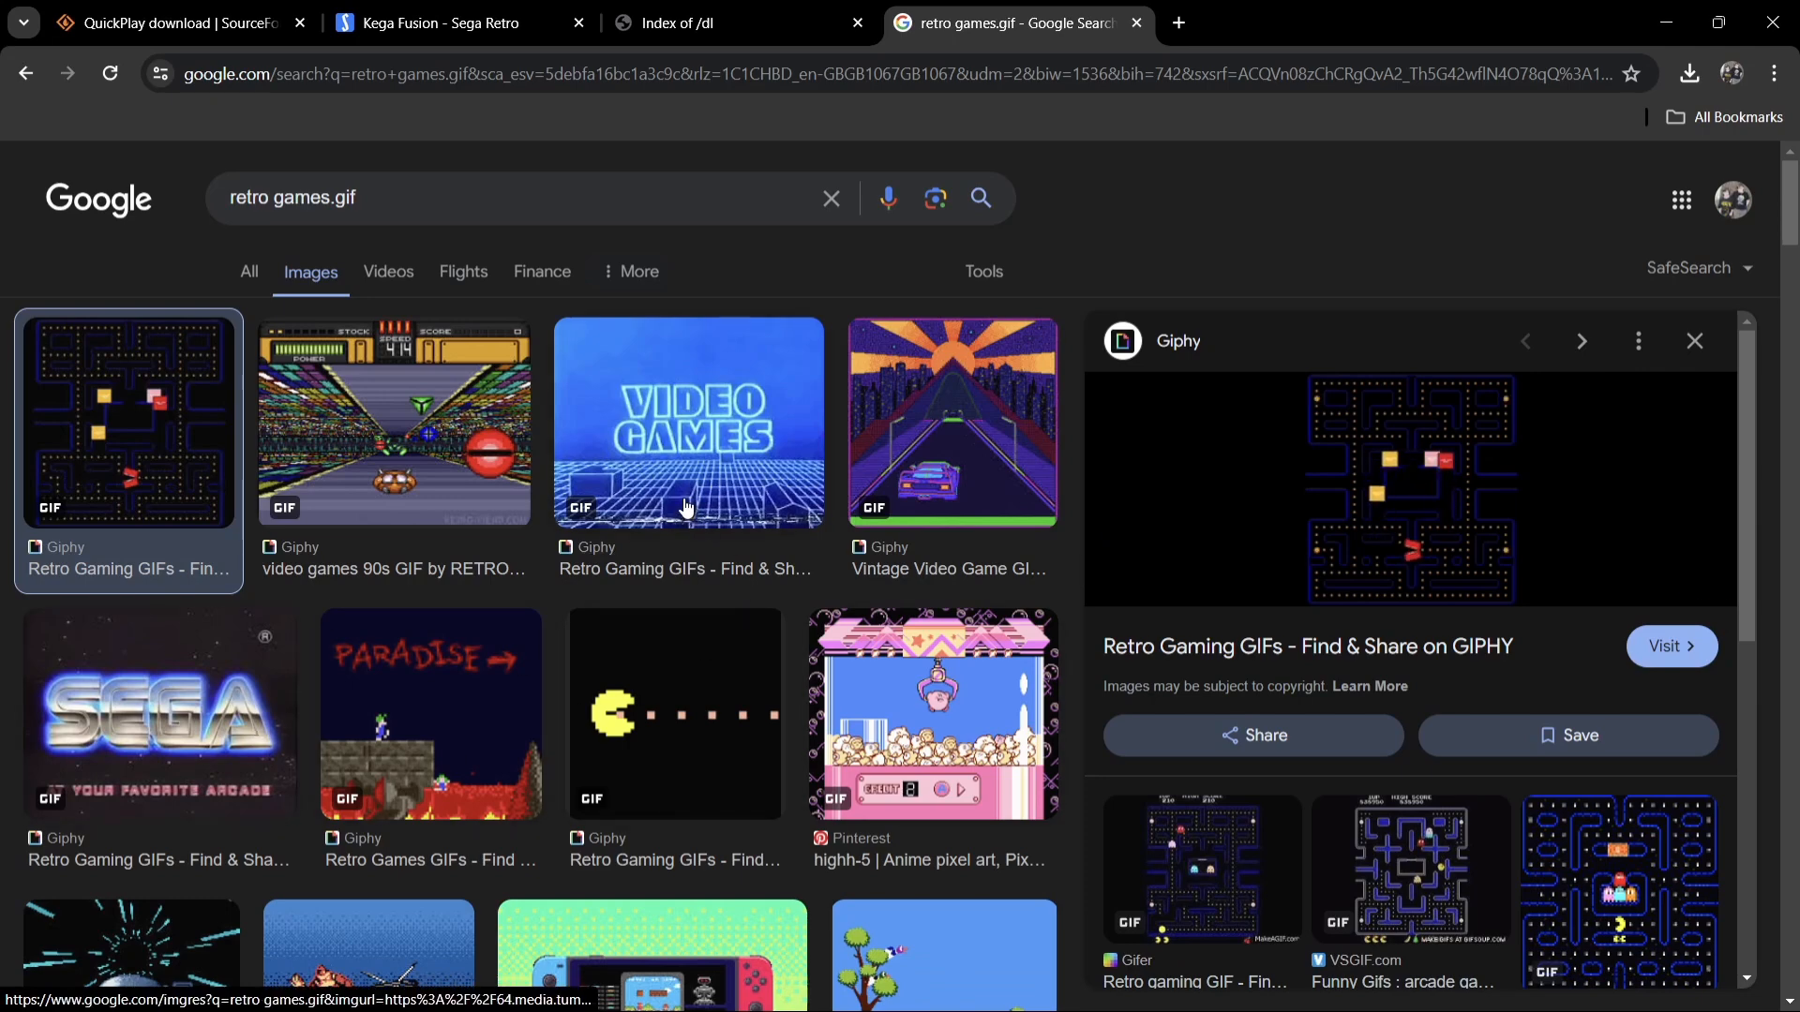
{"action": "left_click", "coordinate": [740, 458]}
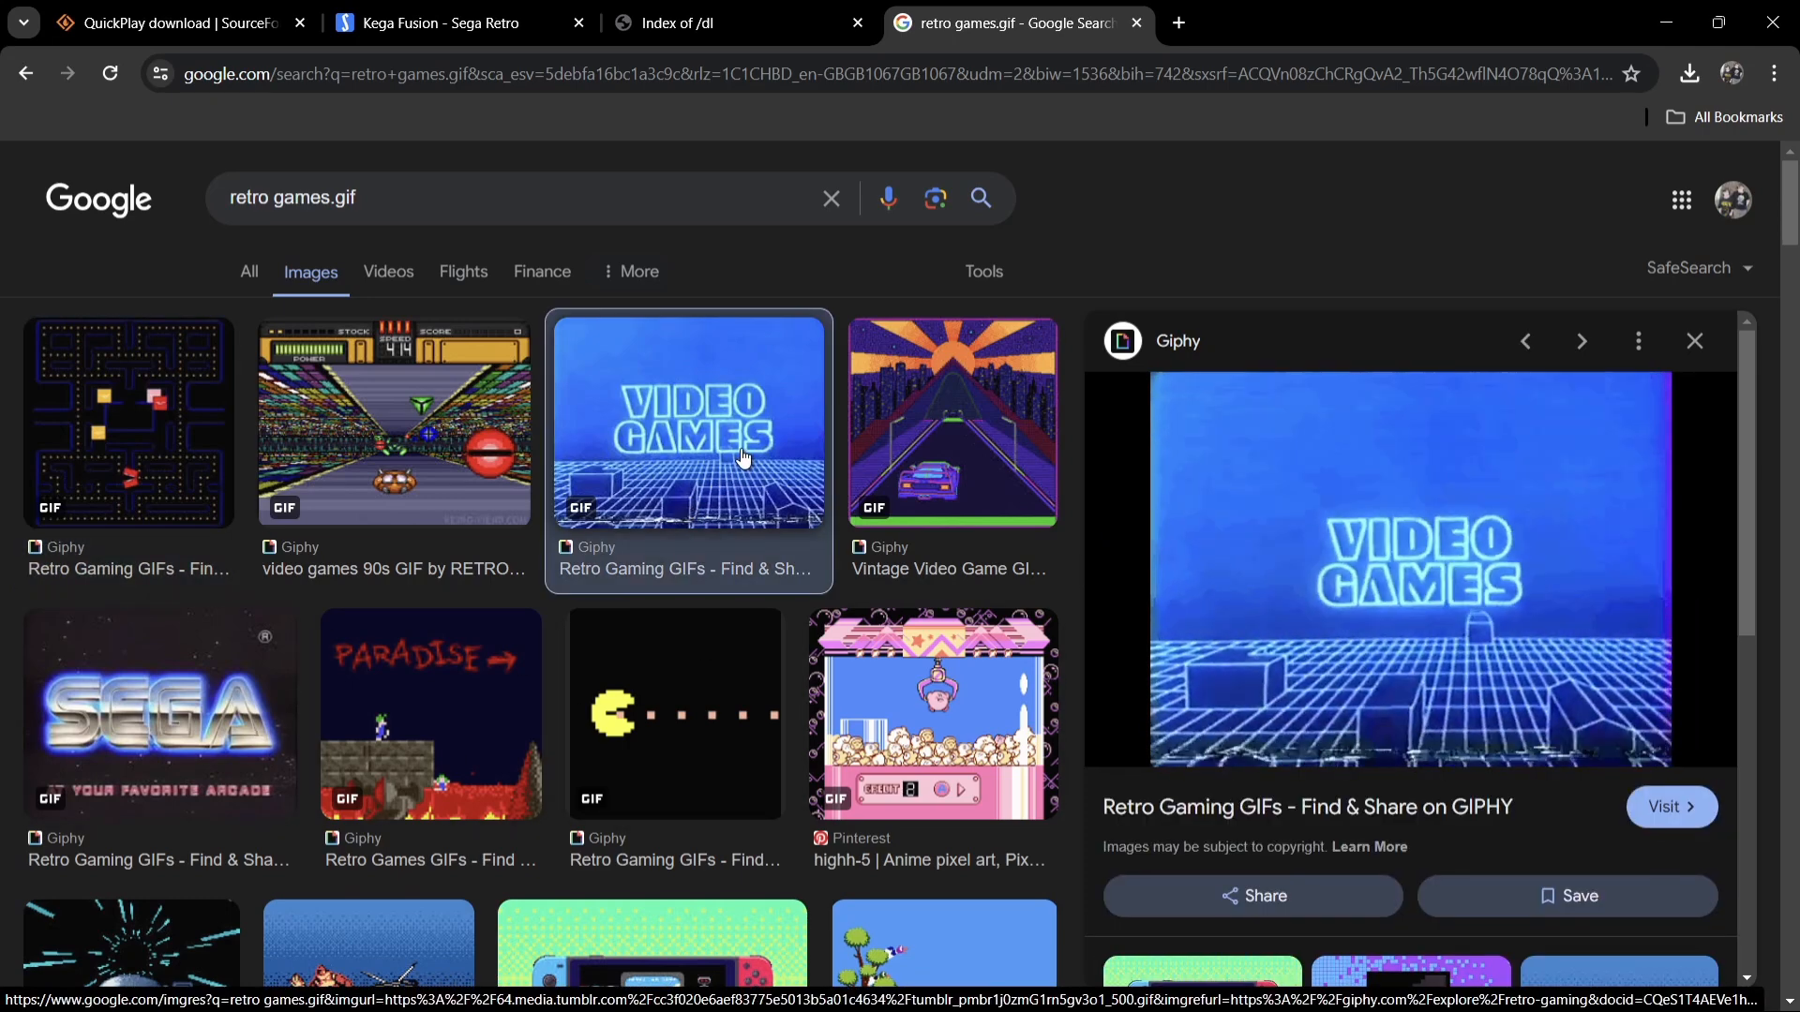
{"action": "right_click", "coordinate": [1502, 527]}
{"action": "left_click", "coordinate": [1371, 380]}
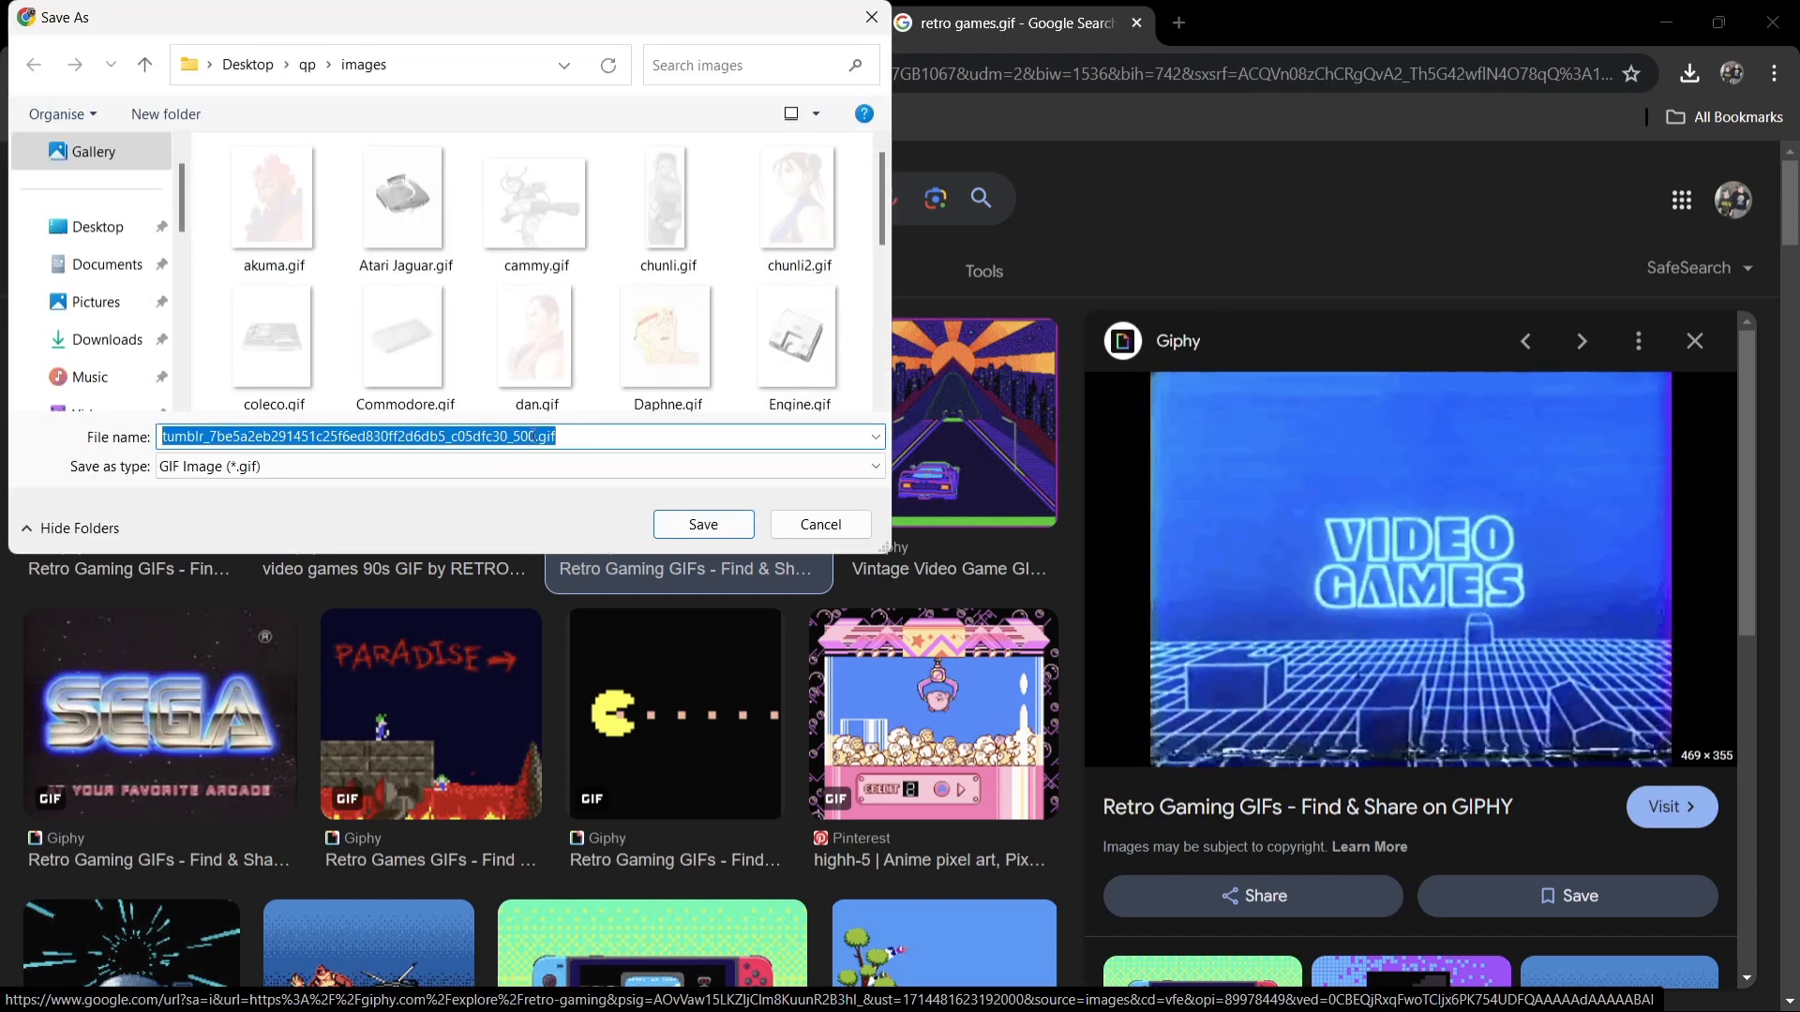
{"action": "left_click_drag", "start_coordinate": [535, 436], "coordinate": [61, 440]}
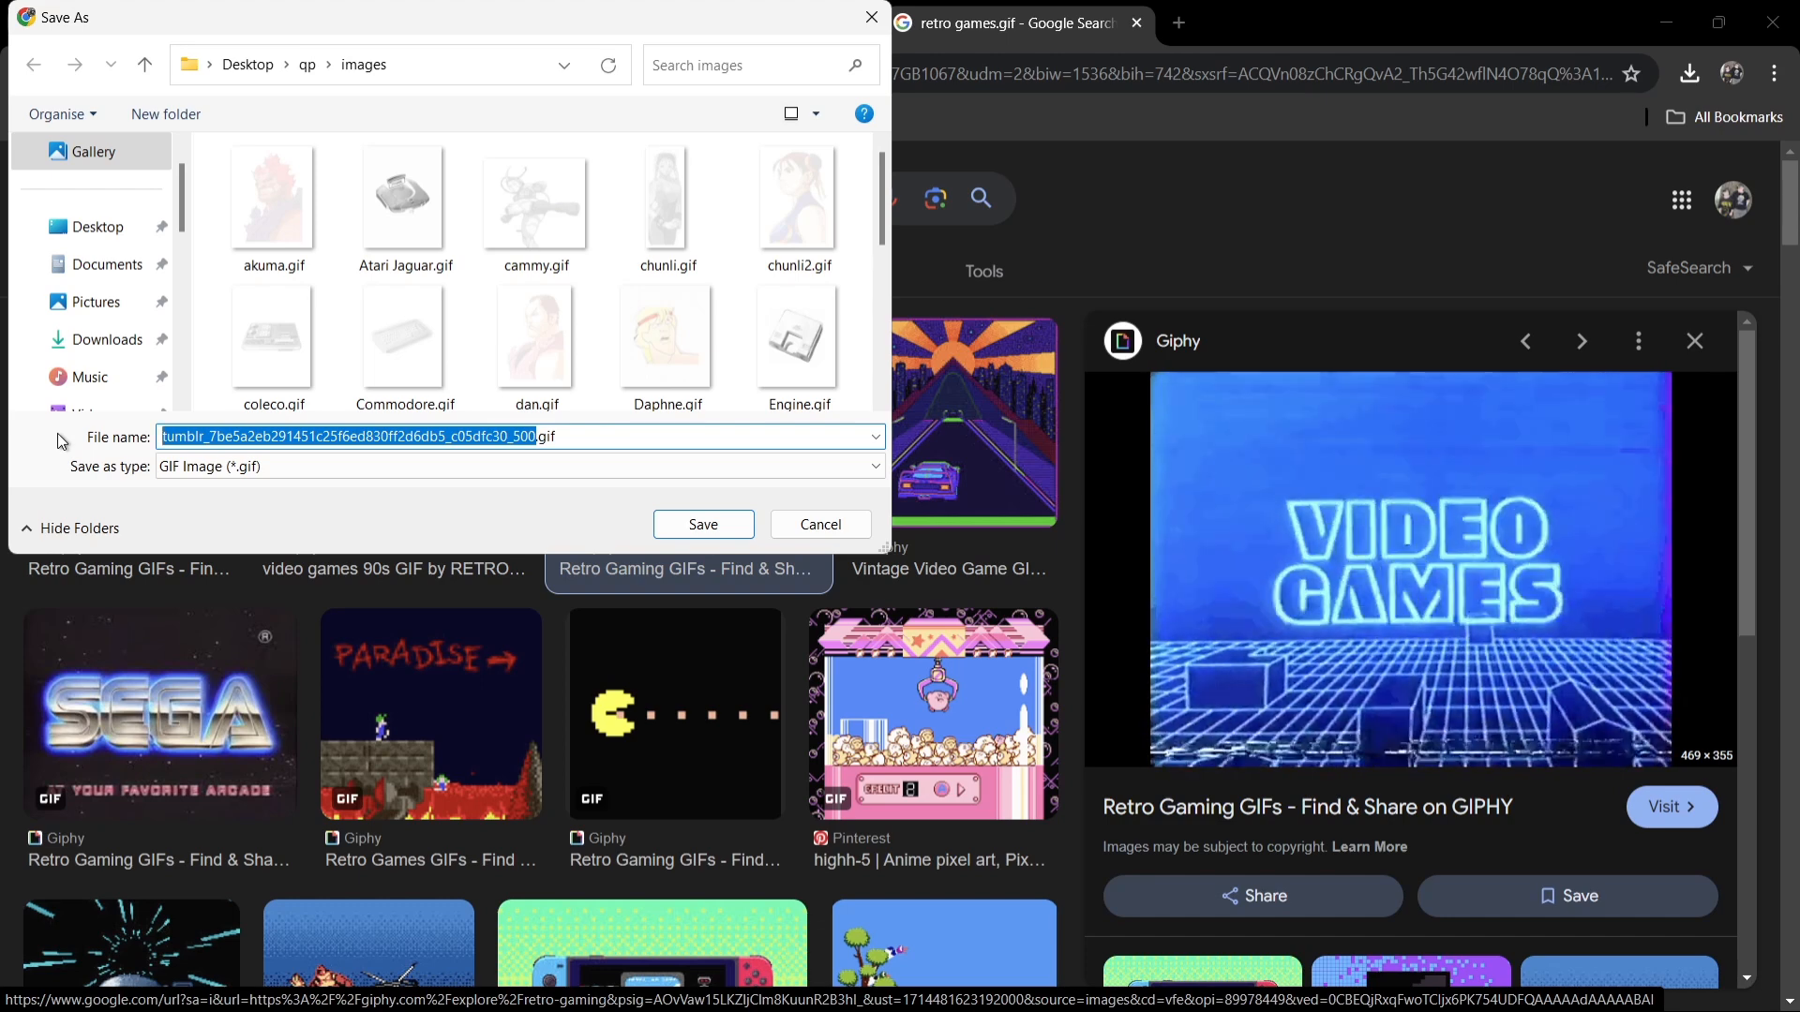
{"action": "type", "text": "wallpaper"}
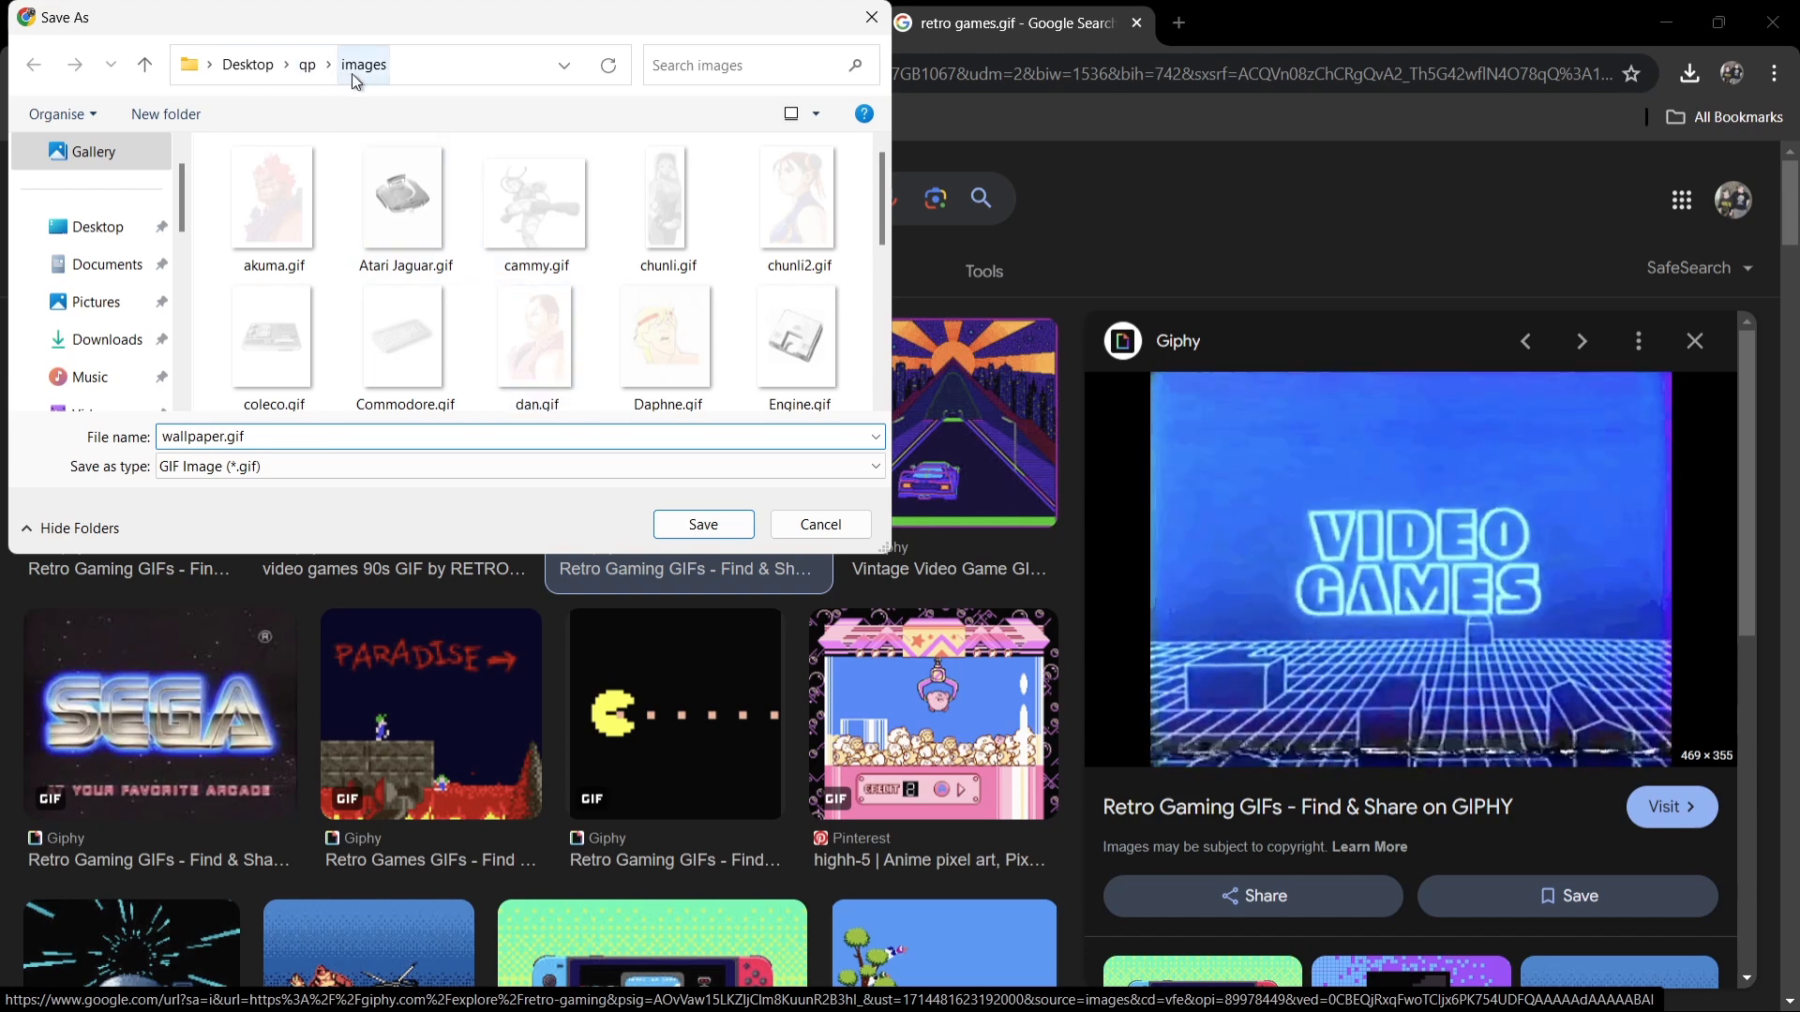
{"action": "left_click", "coordinate": [718, 526]}
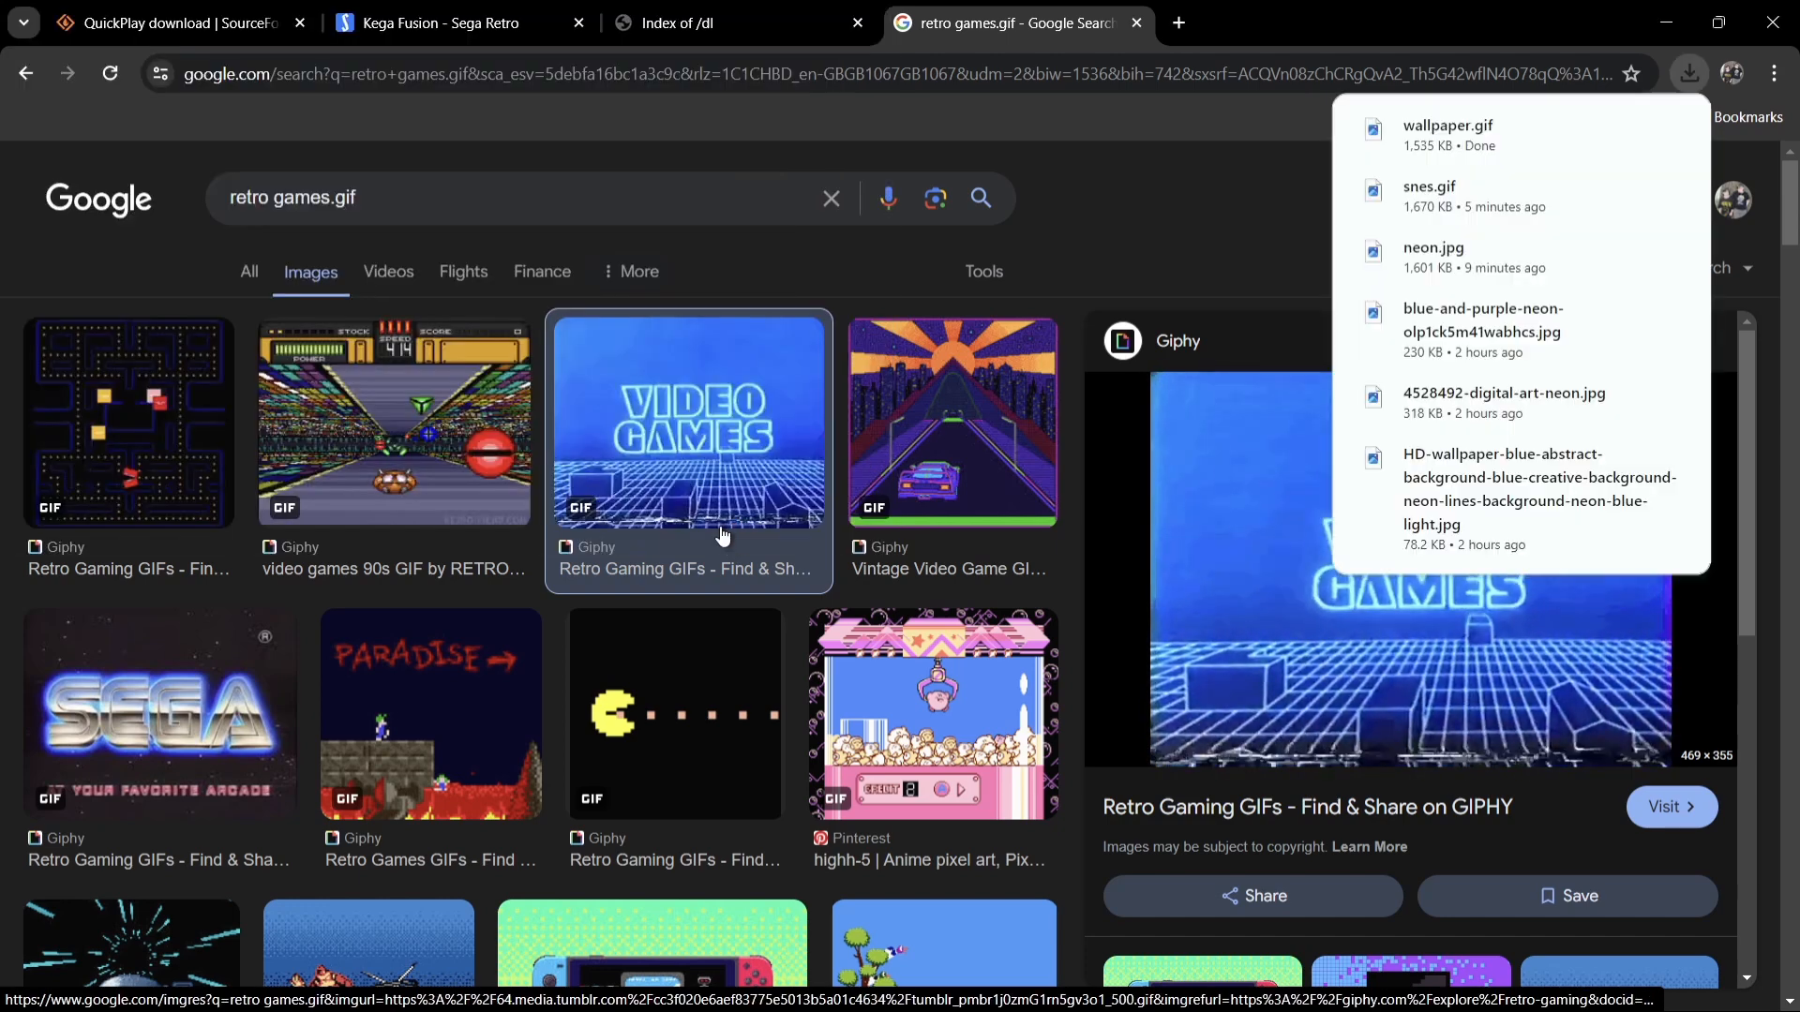
{"action": "left_click", "coordinate": [1664, 14]}
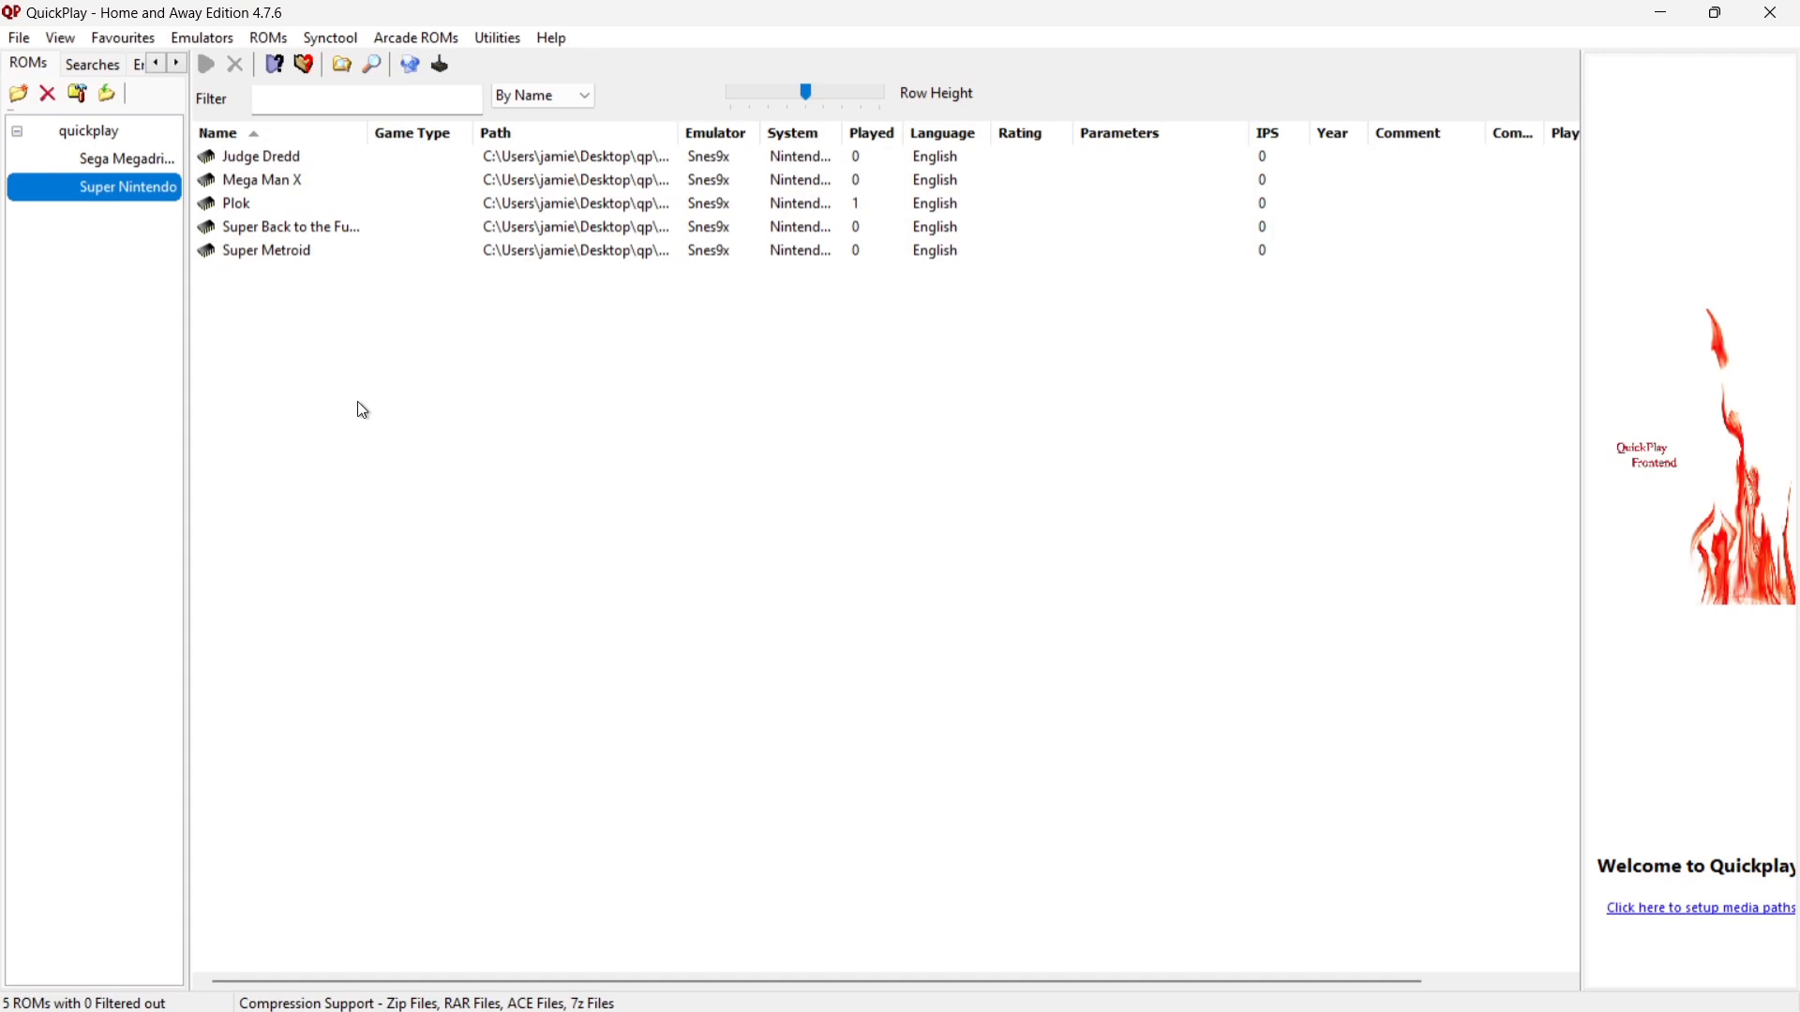
Use wallpaper.gif from the images folder as the Folder List's background image, and widen the folder pane to show it.
{"action": "left_click", "coordinate": [510, 42]}
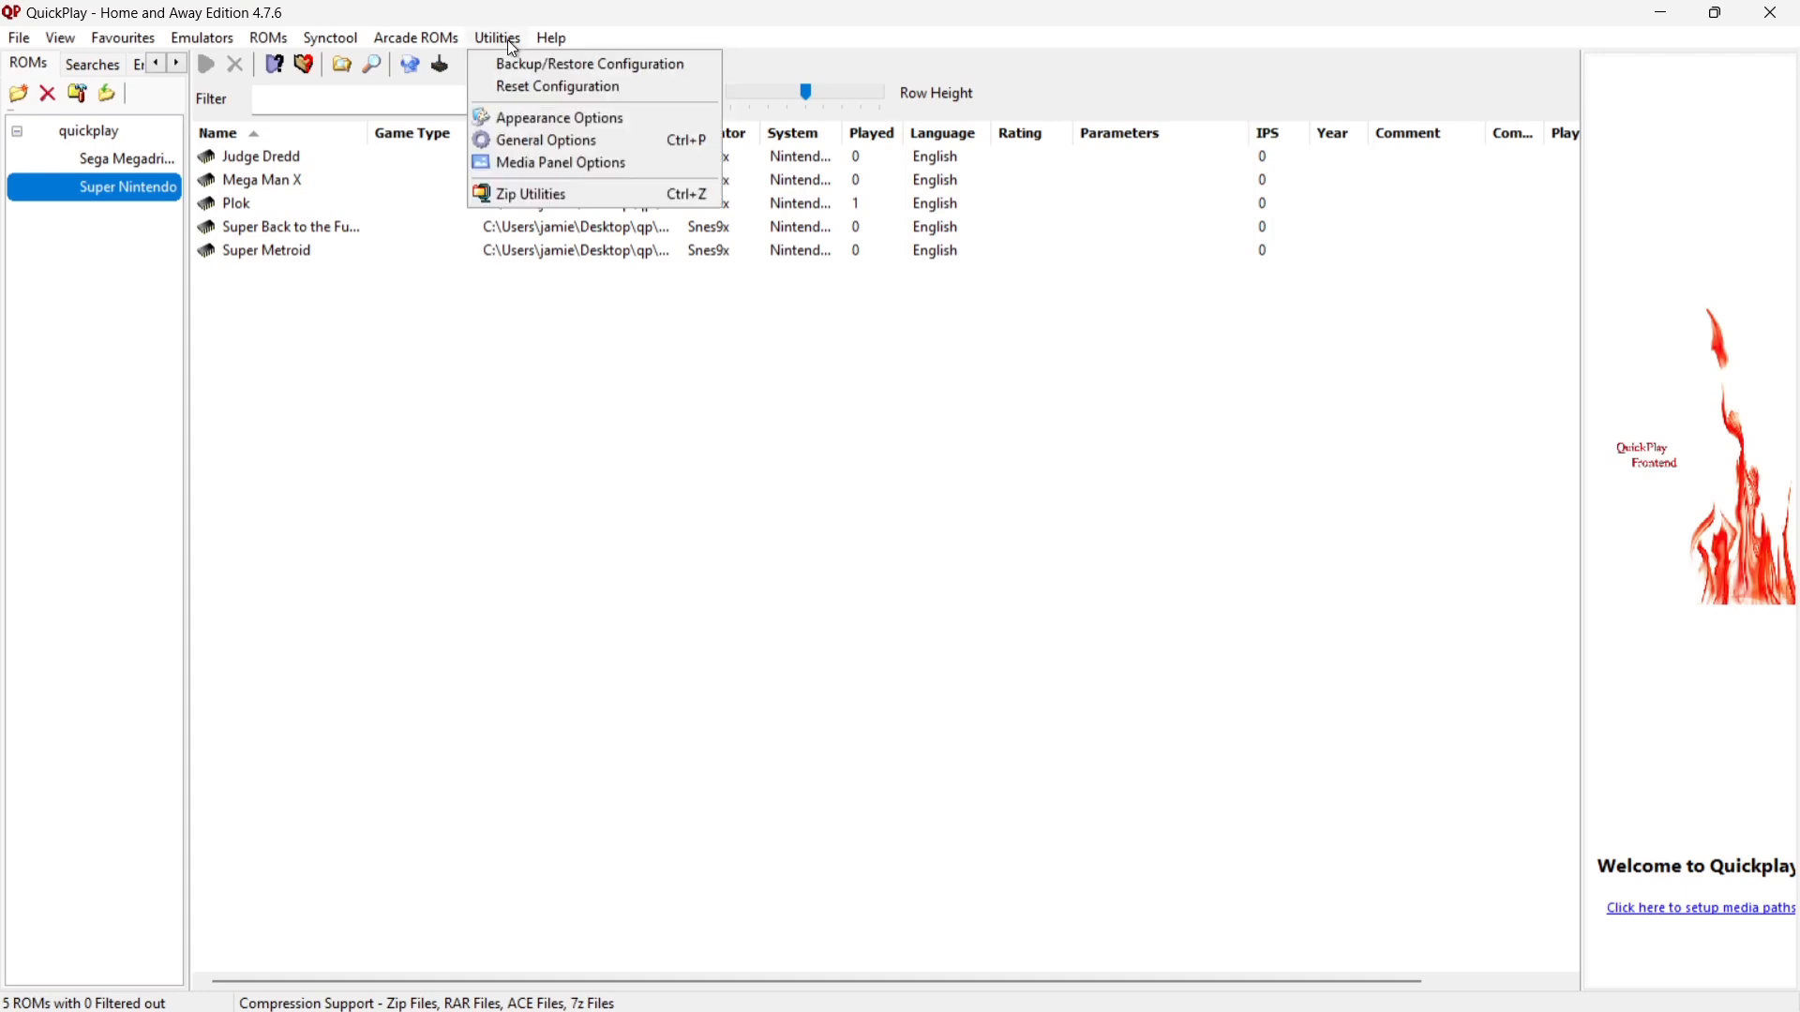
{"action": "left_click", "coordinate": [512, 117]}
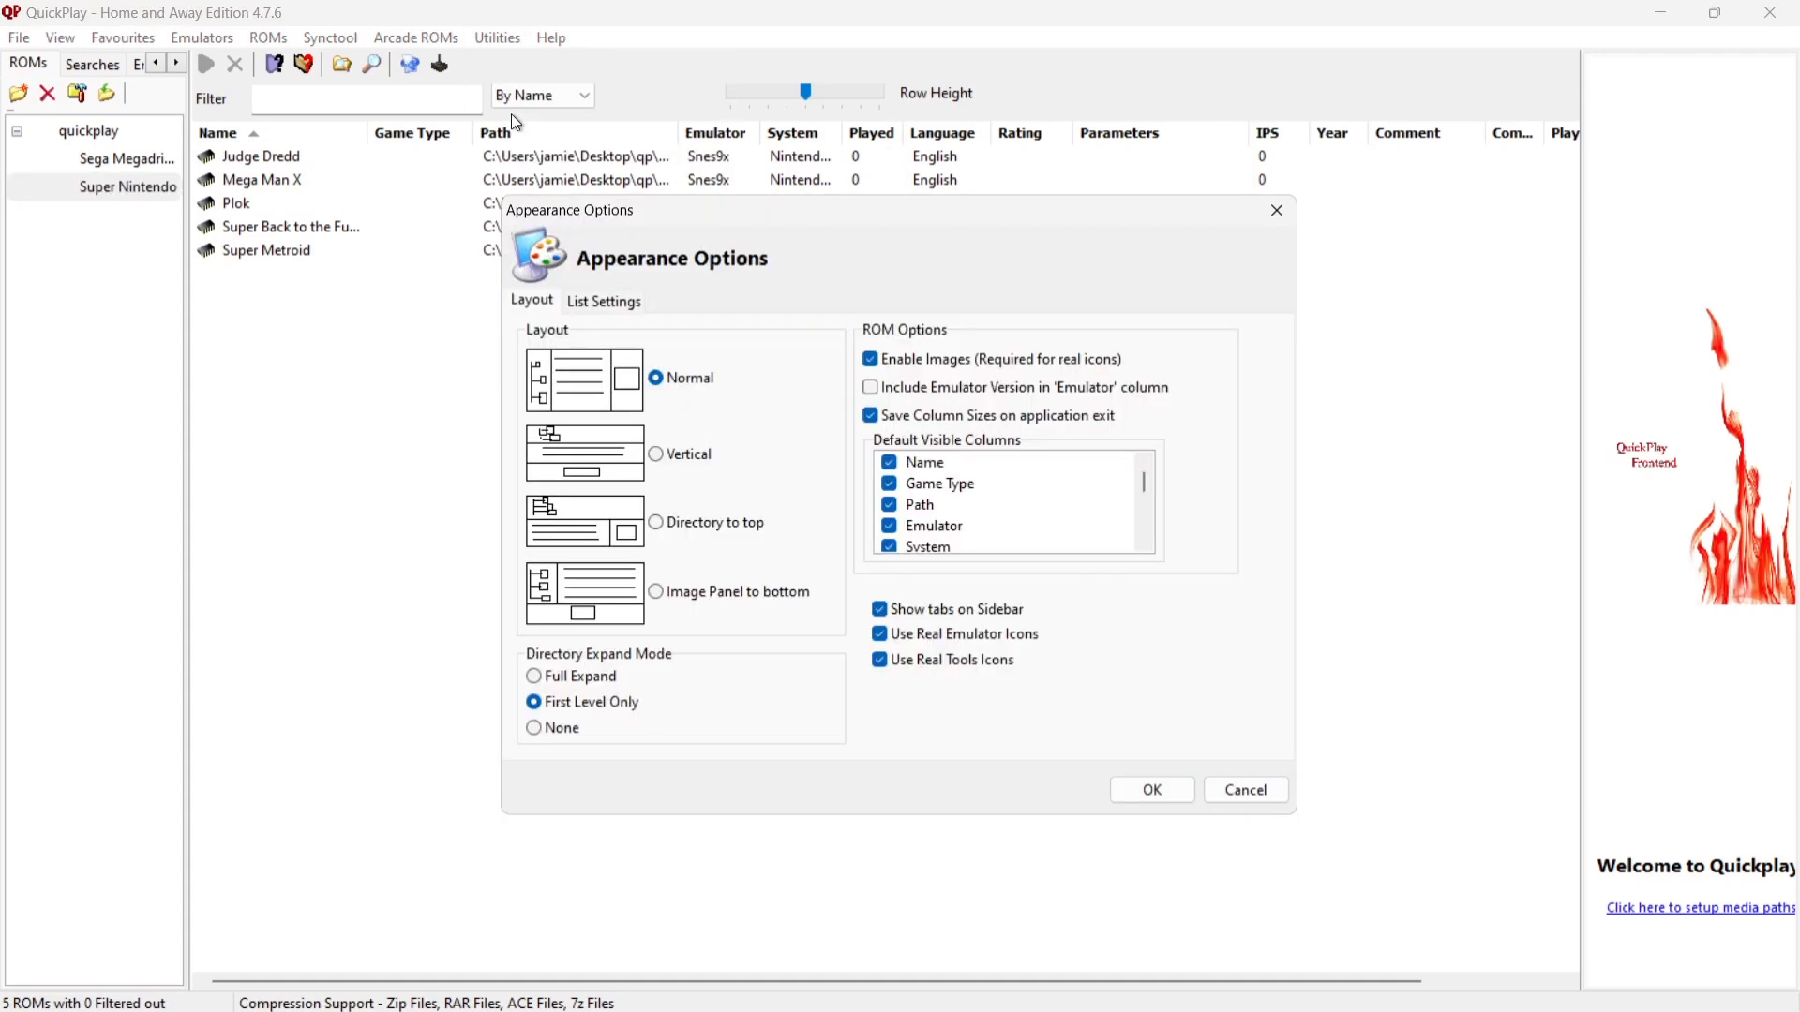
{"action": "left_click", "coordinate": [605, 305]}
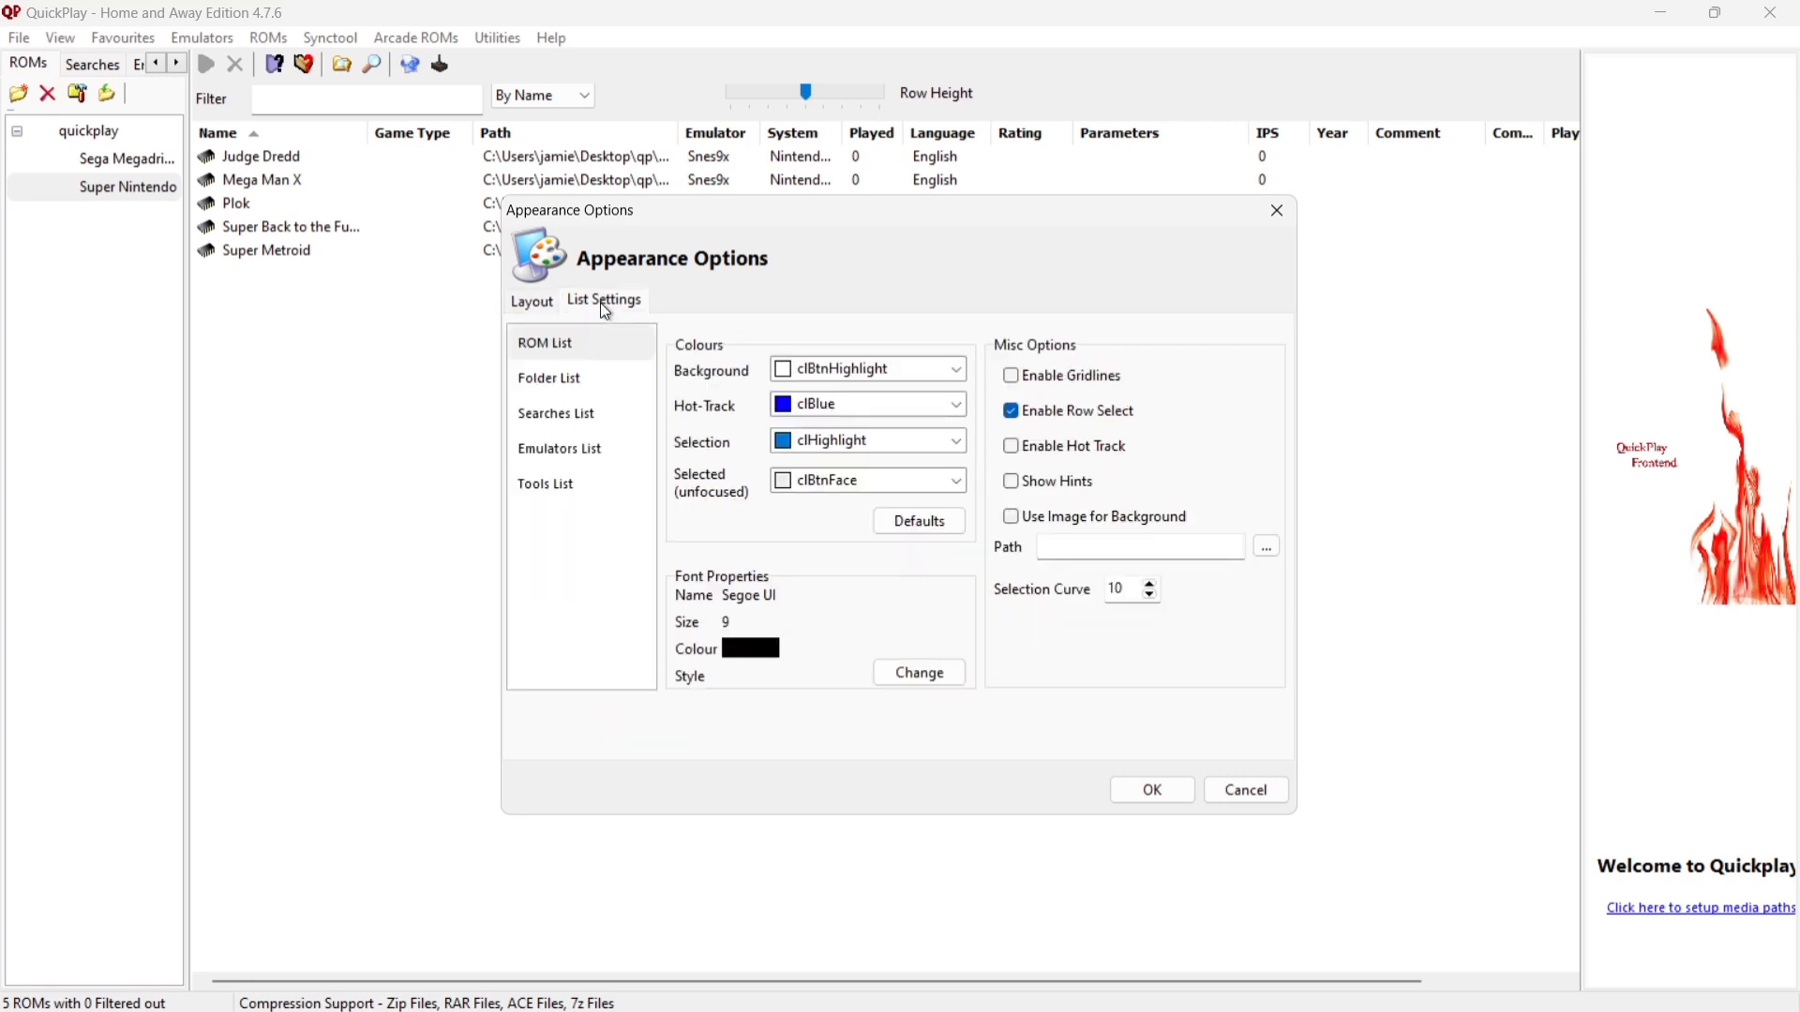
{"action": "left_click", "coordinate": [559, 385]}
{"action": "left_click", "coordinate": [1016, 520]}
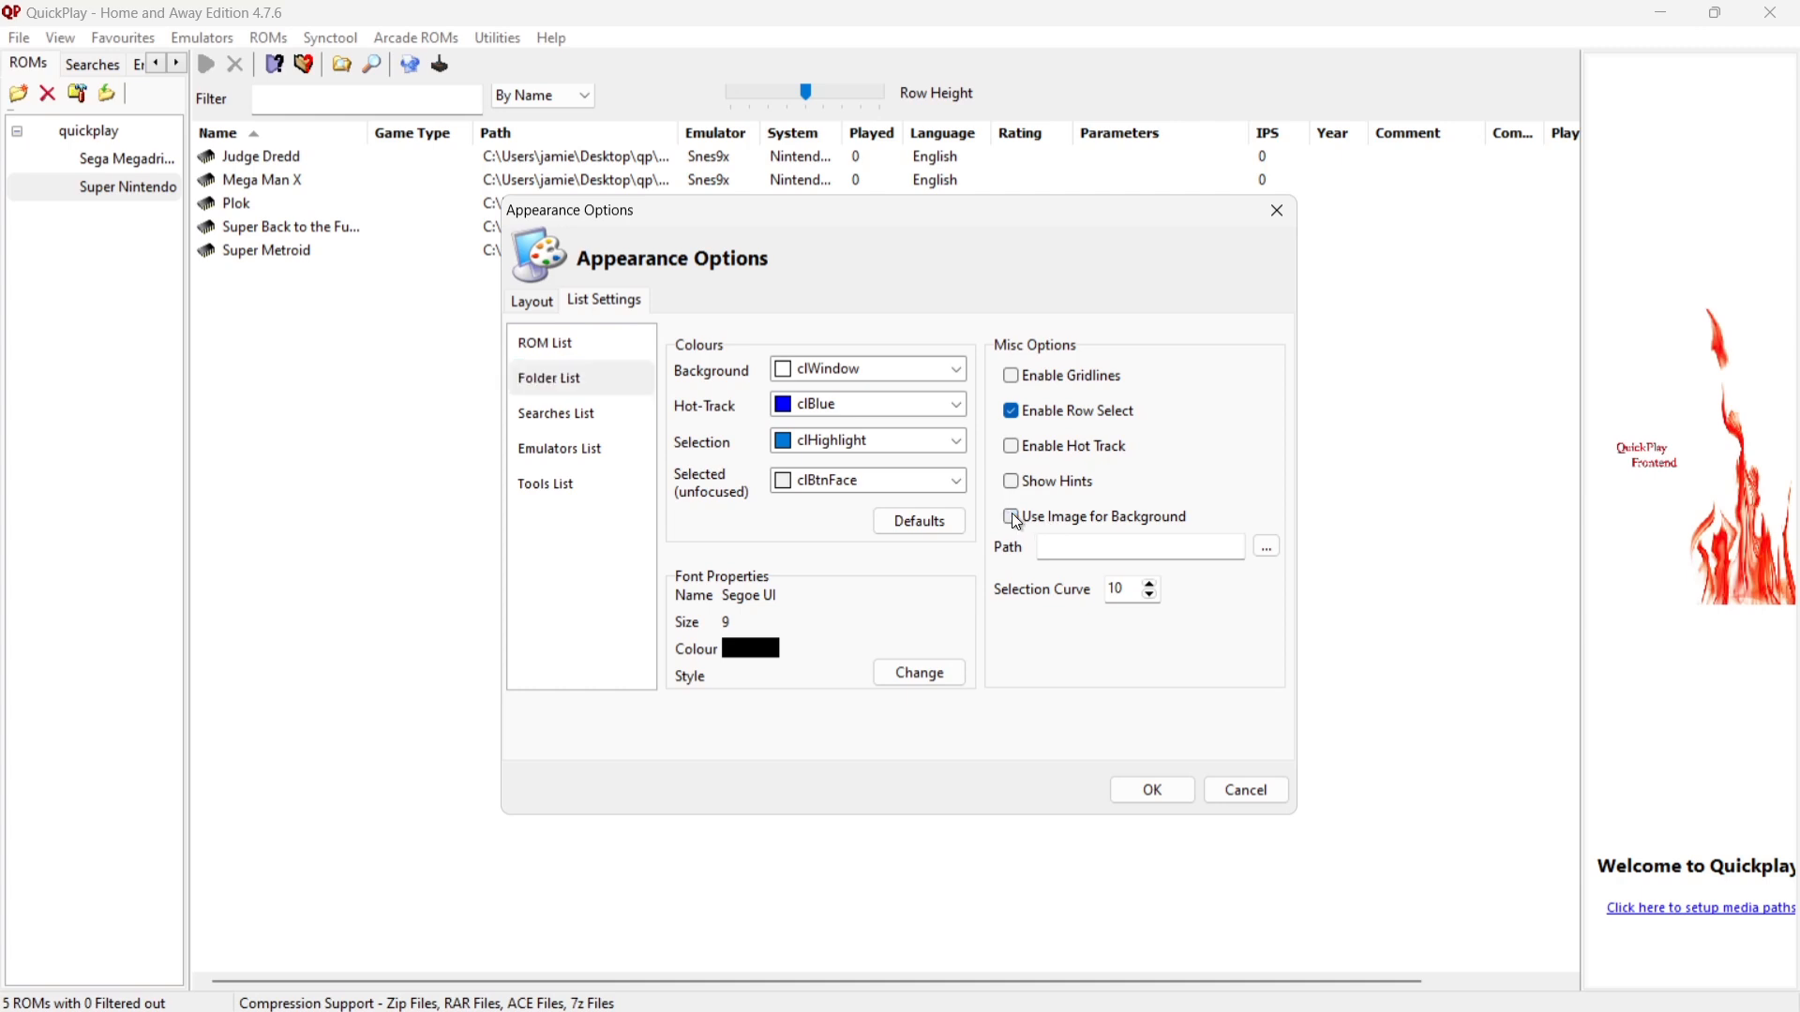
{"action": "left_click", "coordinate": [1018, 522]}
{"action": "left_click", "coordinate": [1269, 548]}
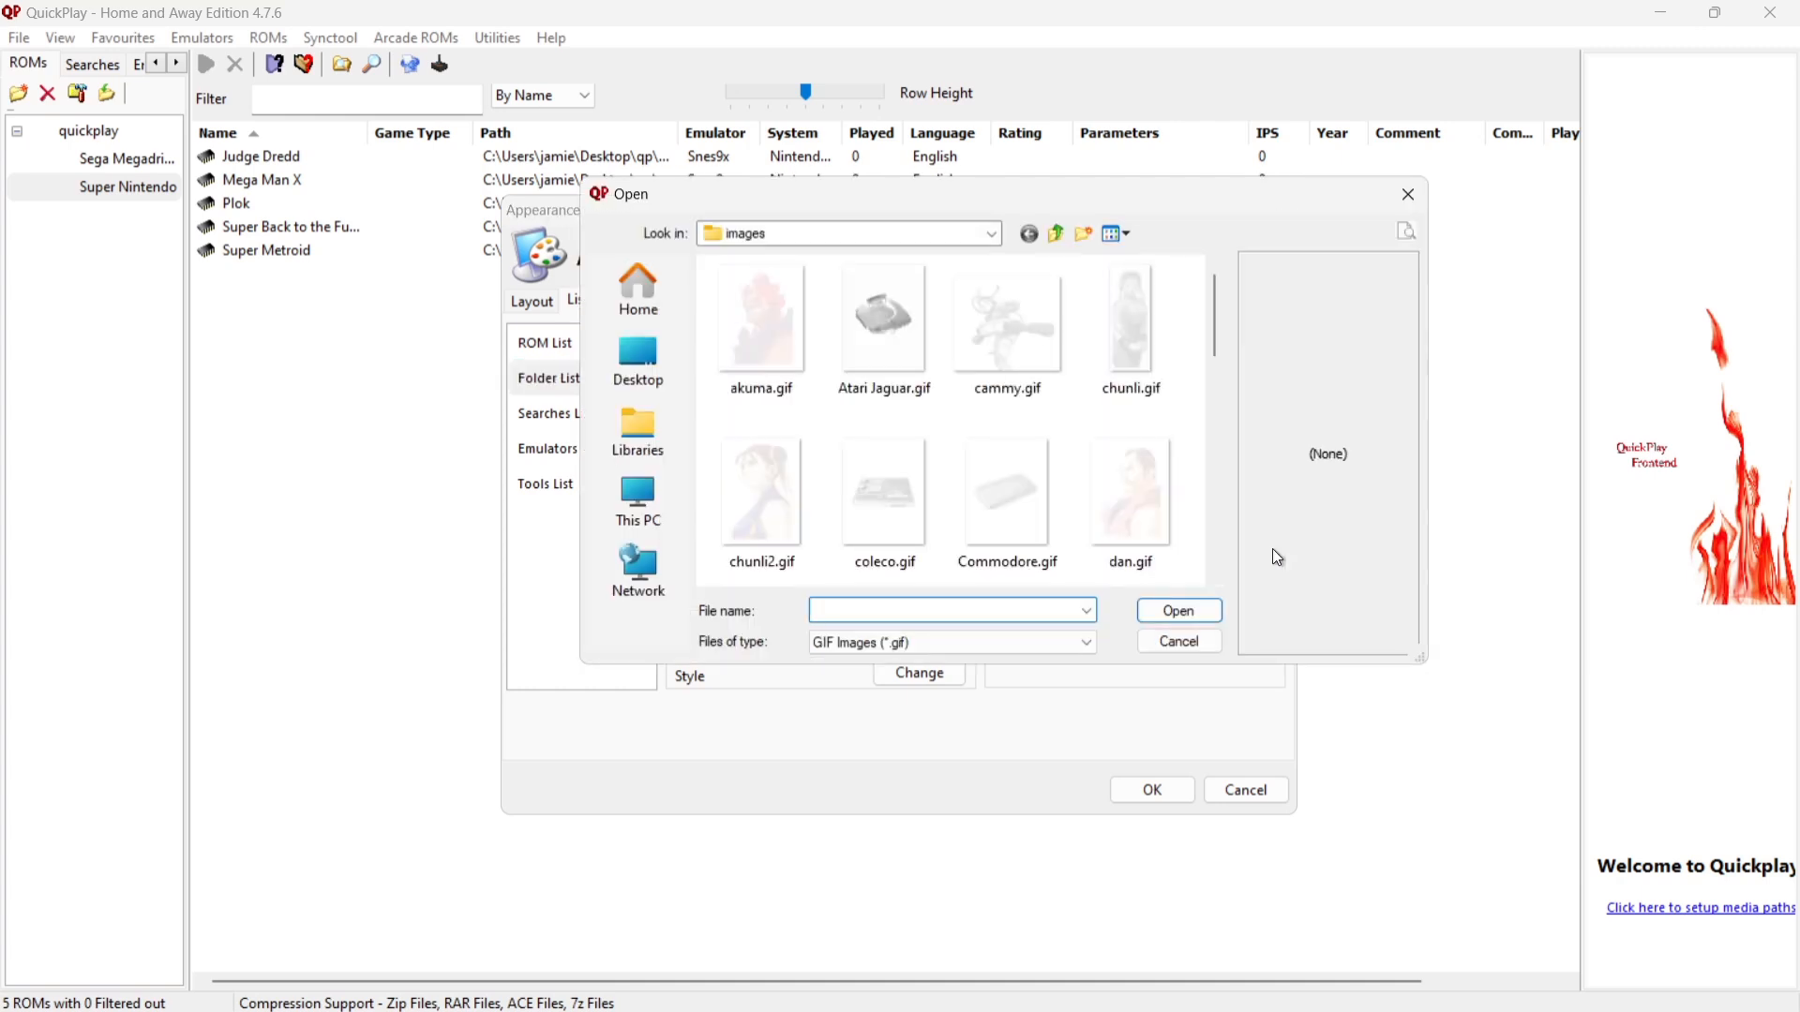
{"action": "left_click_drag", "start_coordinate": [1212, 327], "coordinate": [1219, 561]}
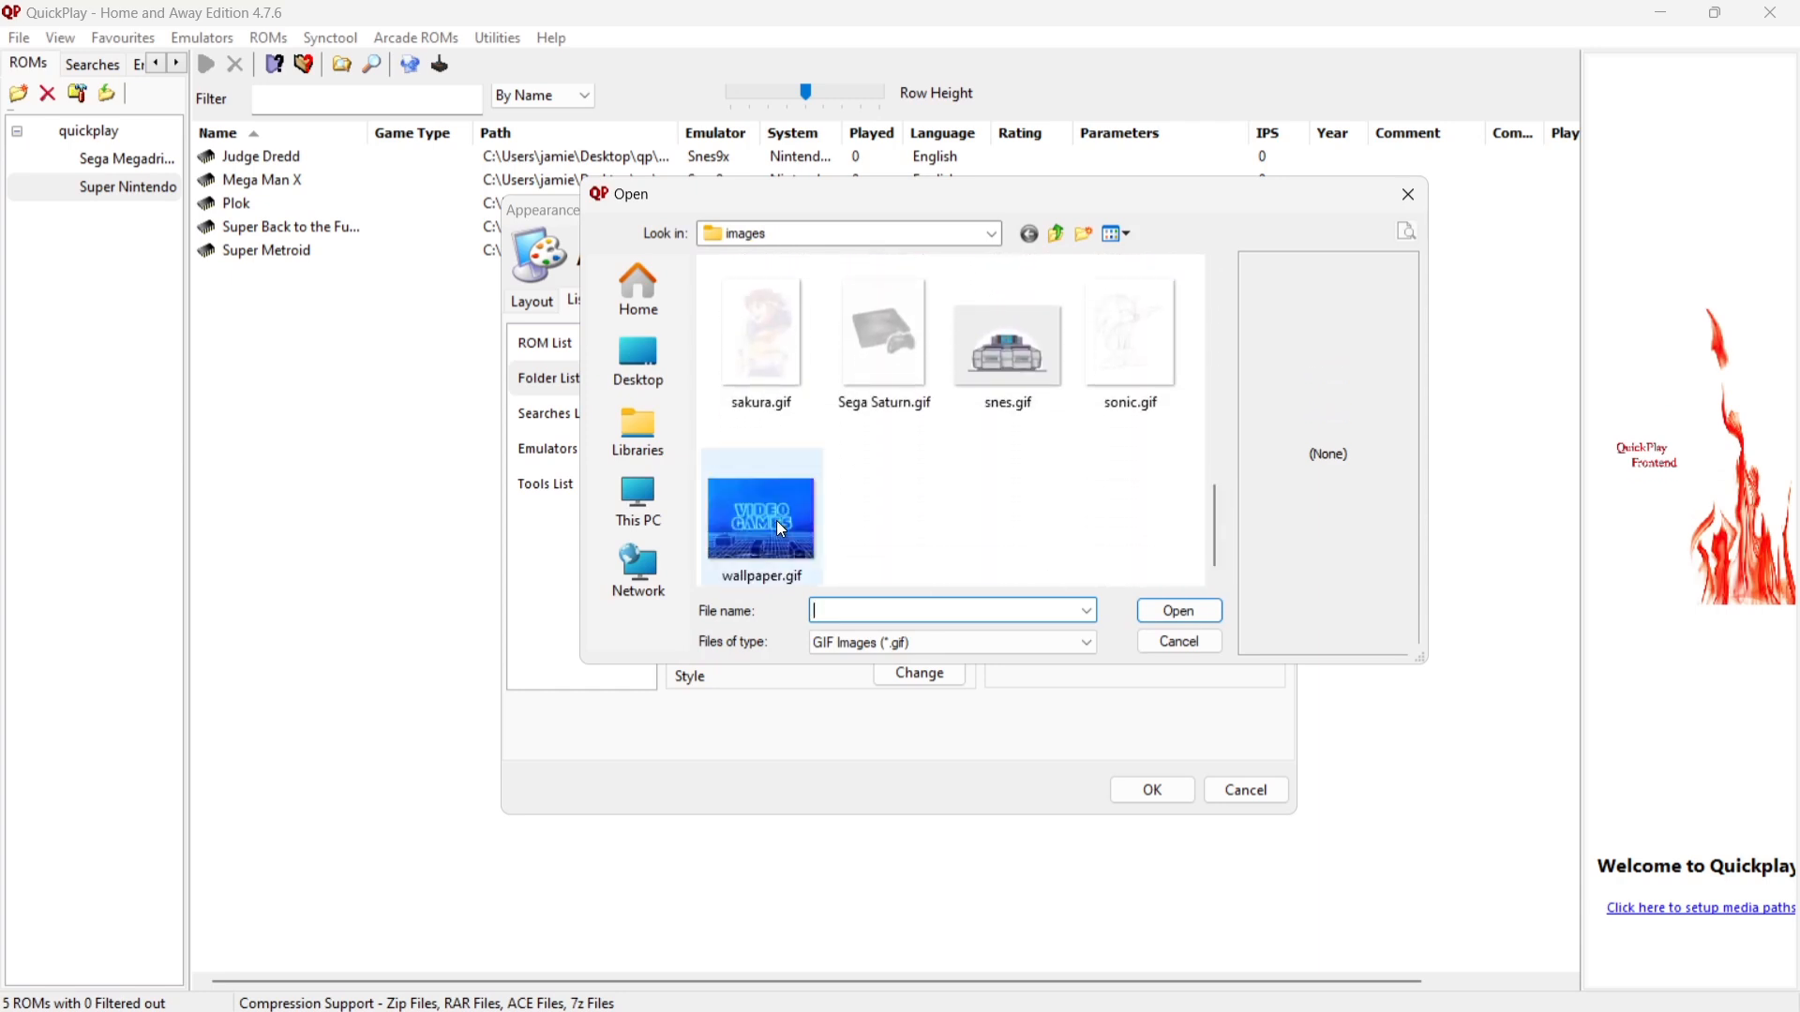
{"action": "double_click", "coordinate": [777, 522]}
{"action": "left_click", "coordinate": [1154, 790]}
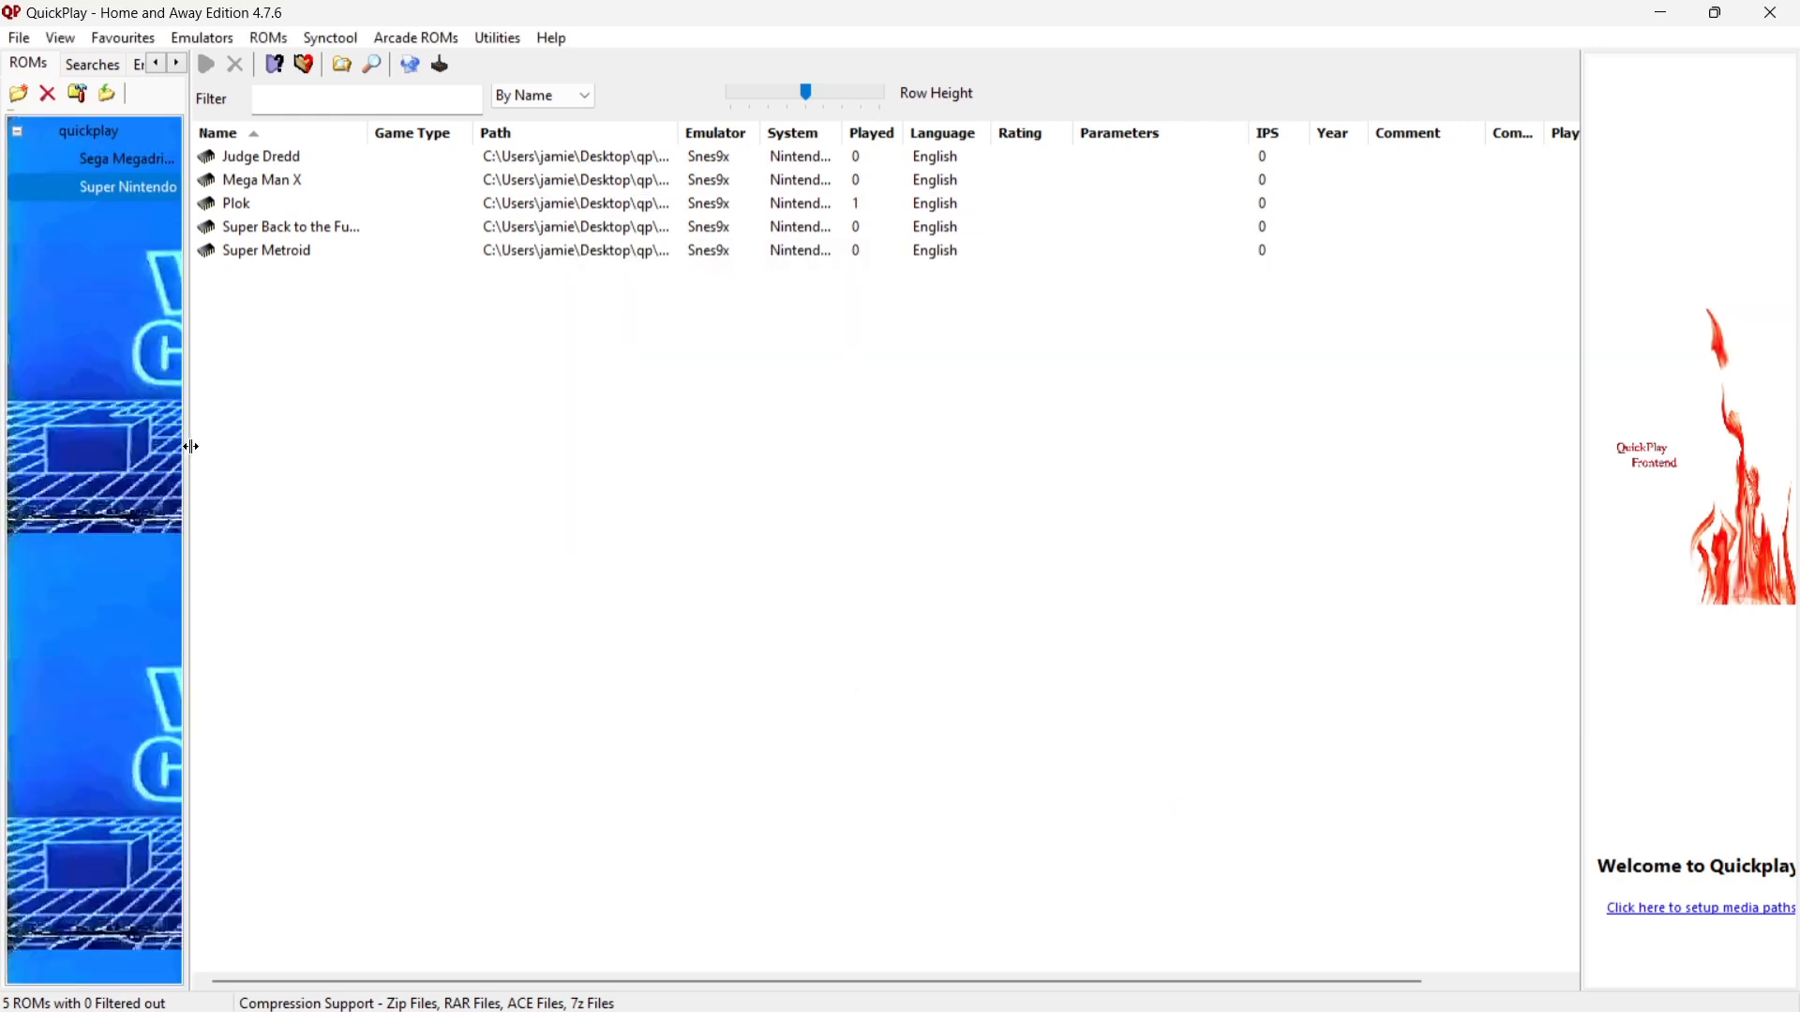
{"action": "left_click_drag", "start_coordinate": [190, 447], "coordinate": [803, 599]}
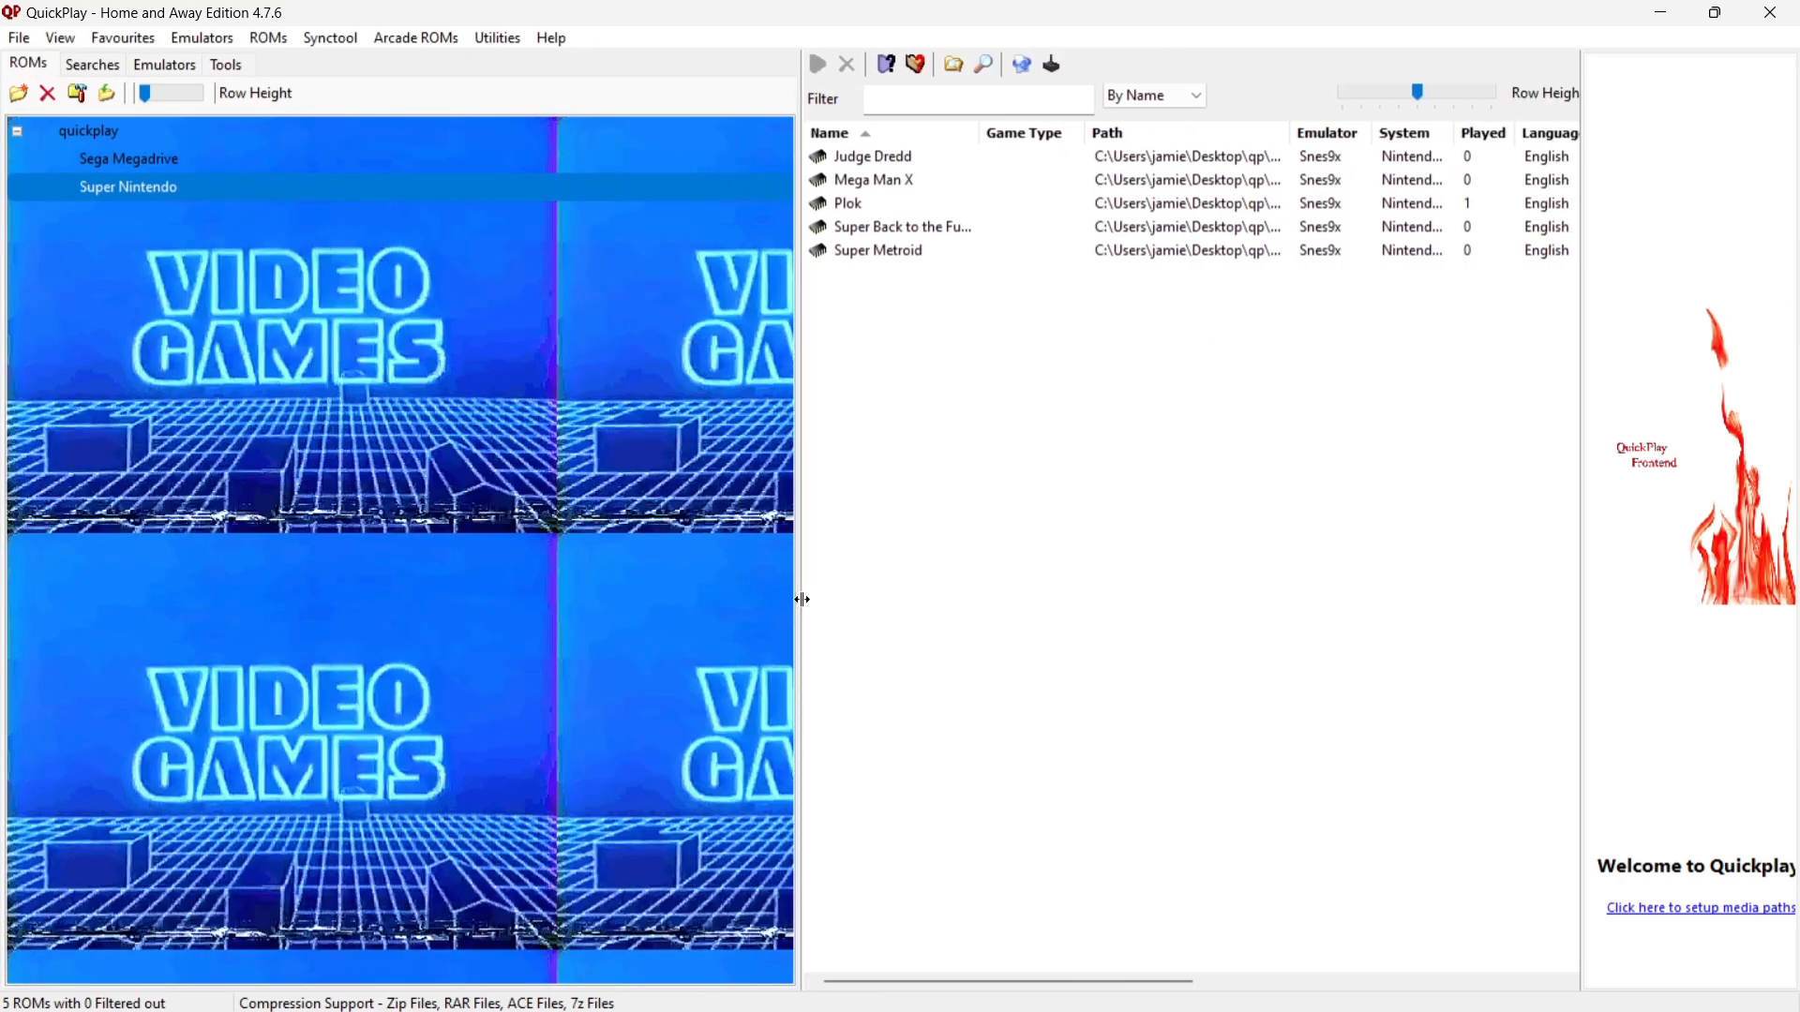
{"action": "left_click", "coordinate": [98, 159]}
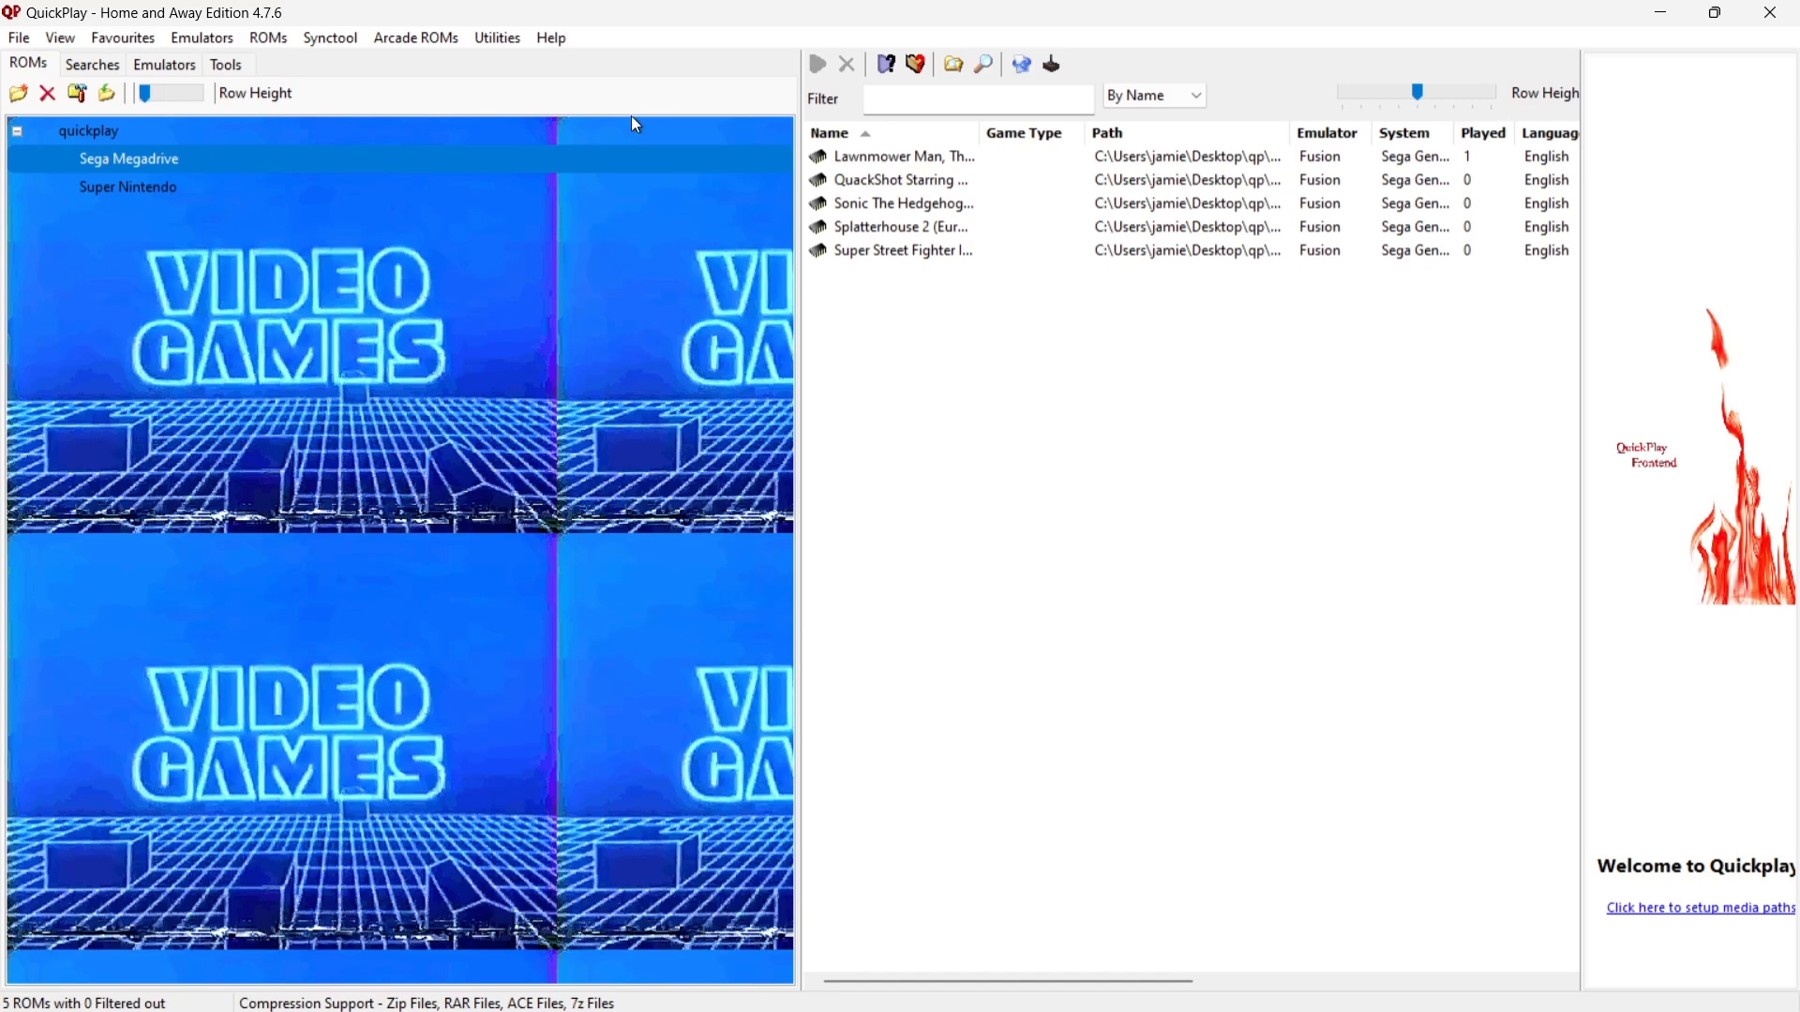
Try the Vertical layout in the appearance options and enlarge the folder pane above the ROM list.
{"action": "left_click", "coordinate": [504, 42]}
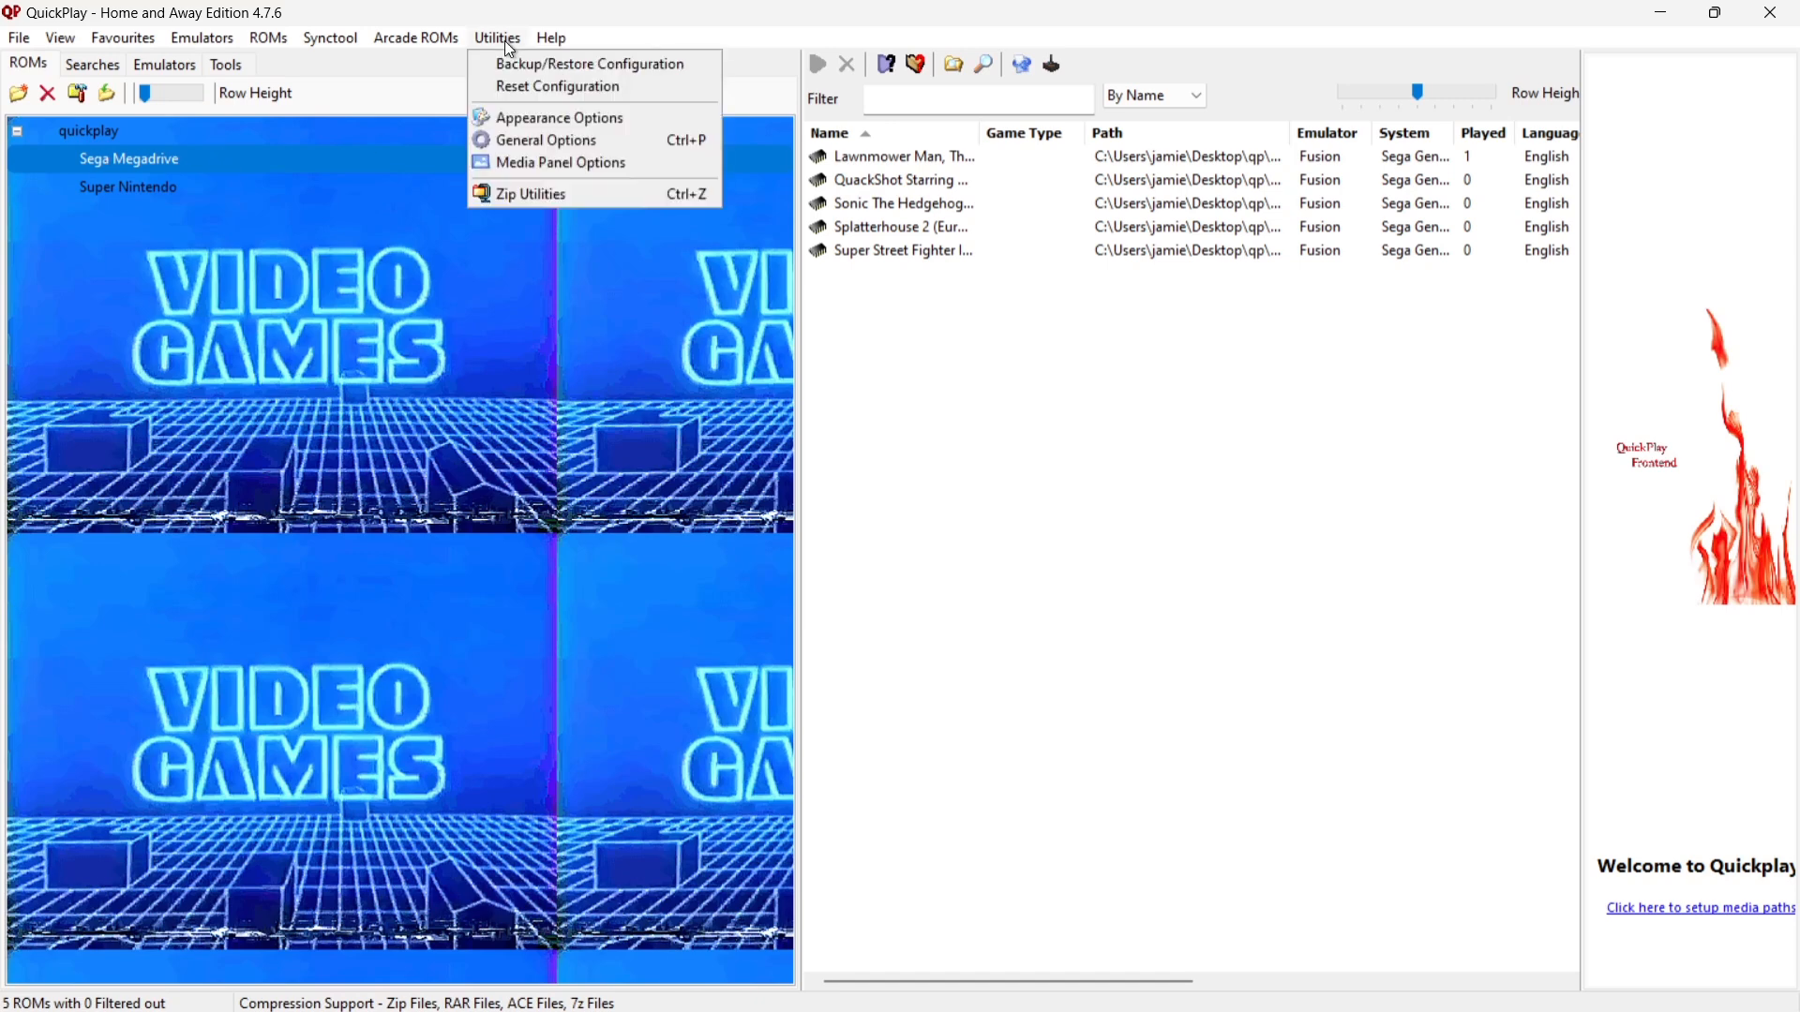
{"action": "left_click", "coordinate": [536, 115]}
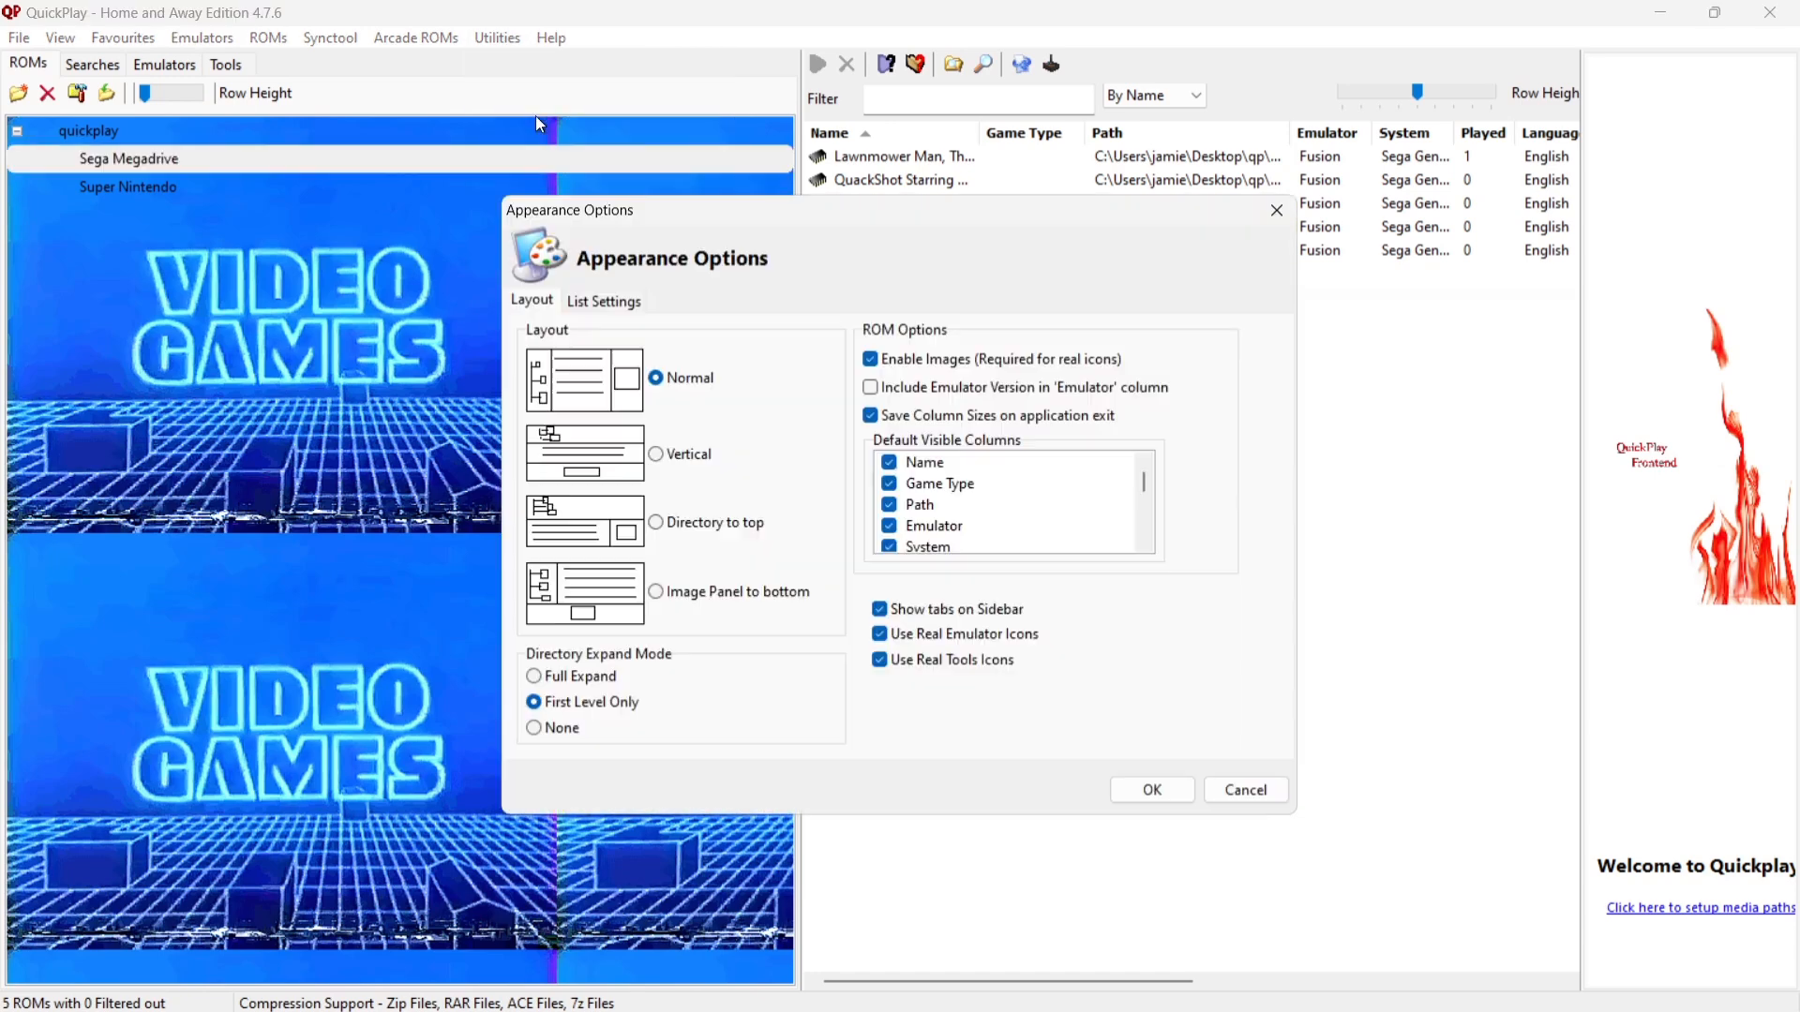
{"action": "left_click", "coordinate": [661, 461]}
{"action": "left_click", "coordinate": [1133, 790]}
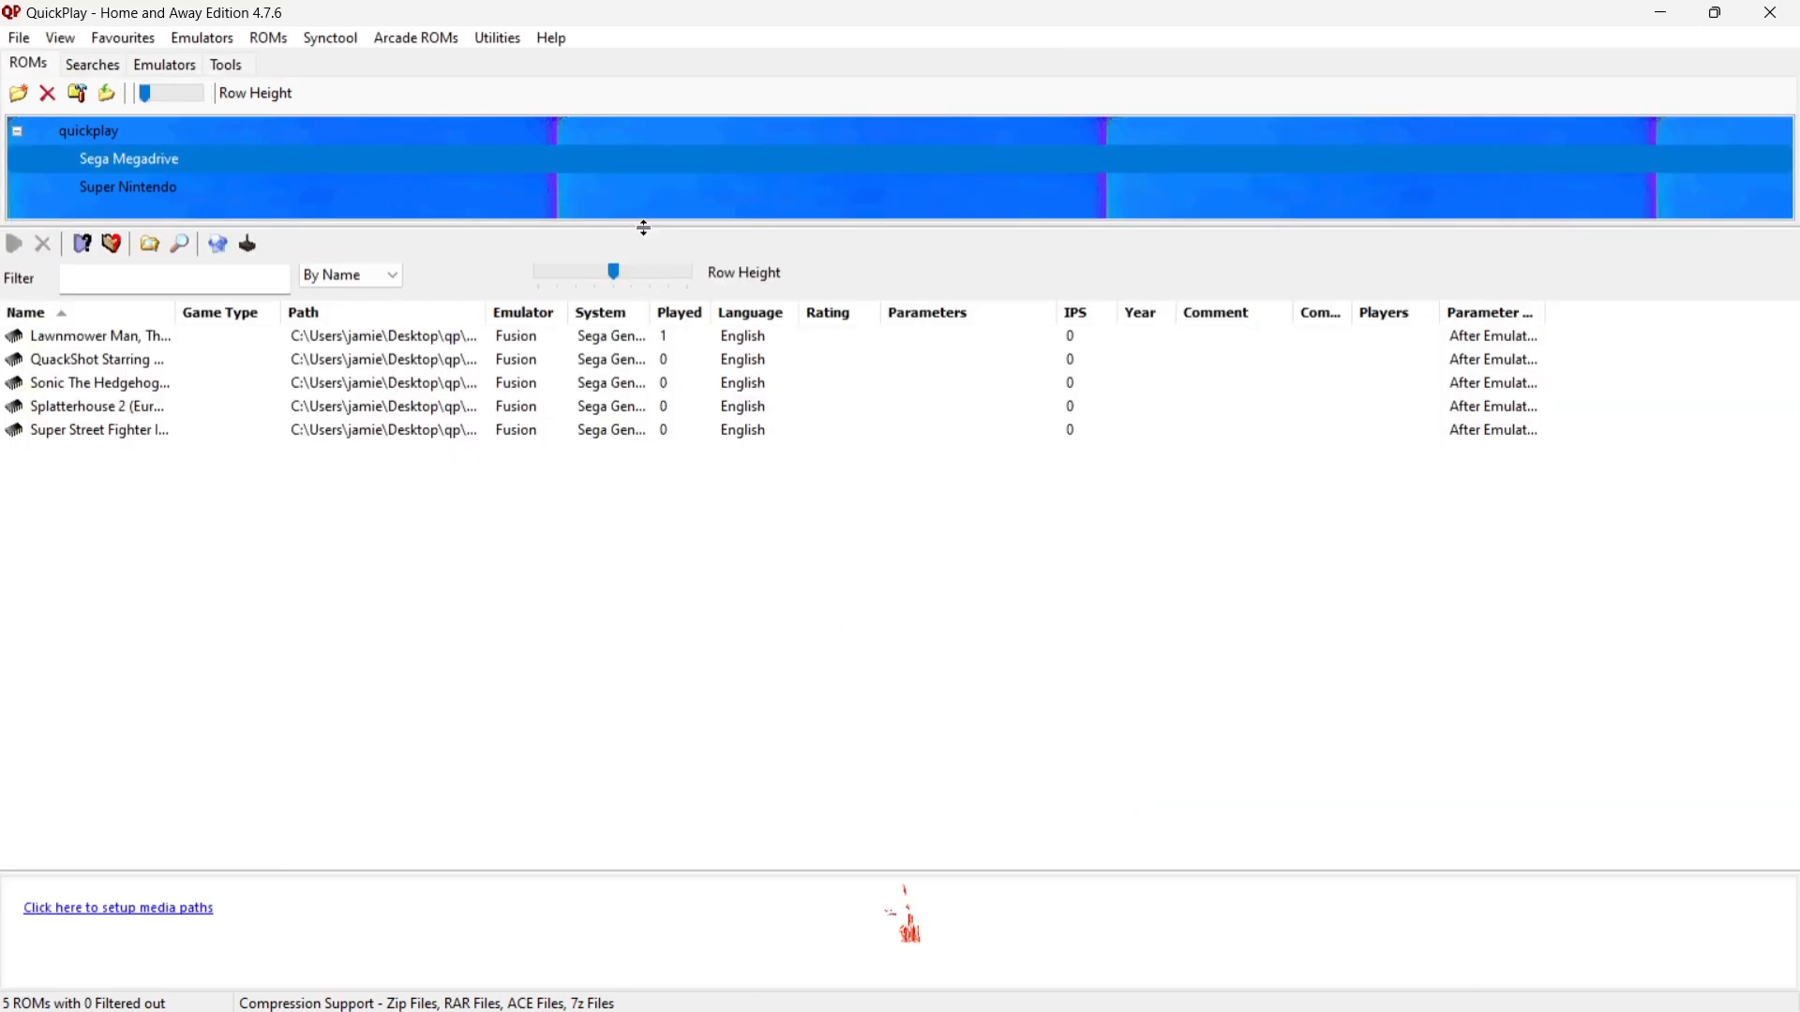
{"action": "left_click_drag", "start_coordinate": [645, 225], "coordinate": [666, 609]}
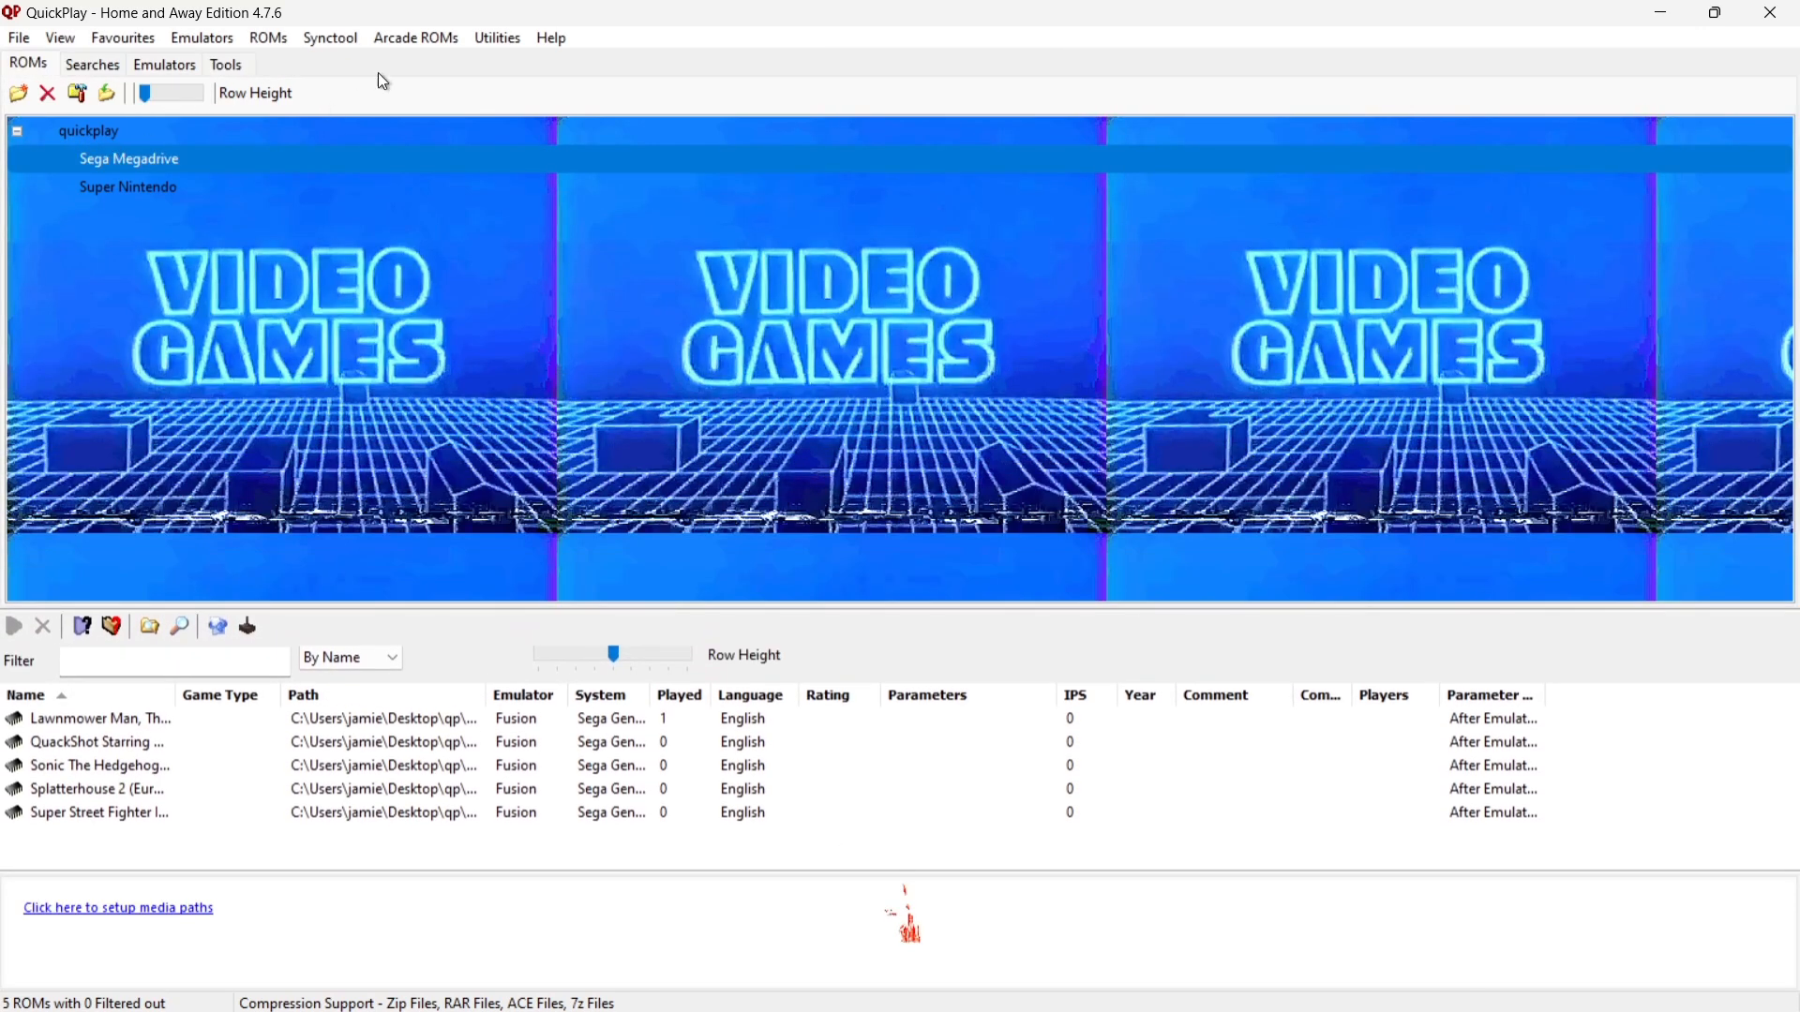
Set the ROM List's background colour to clMenuHighlight in the appearance options and apply it.
{"action": "left_click", "coordinate": [487, 36]}
{"action": "left_click", "coordinate": [510, 120]}
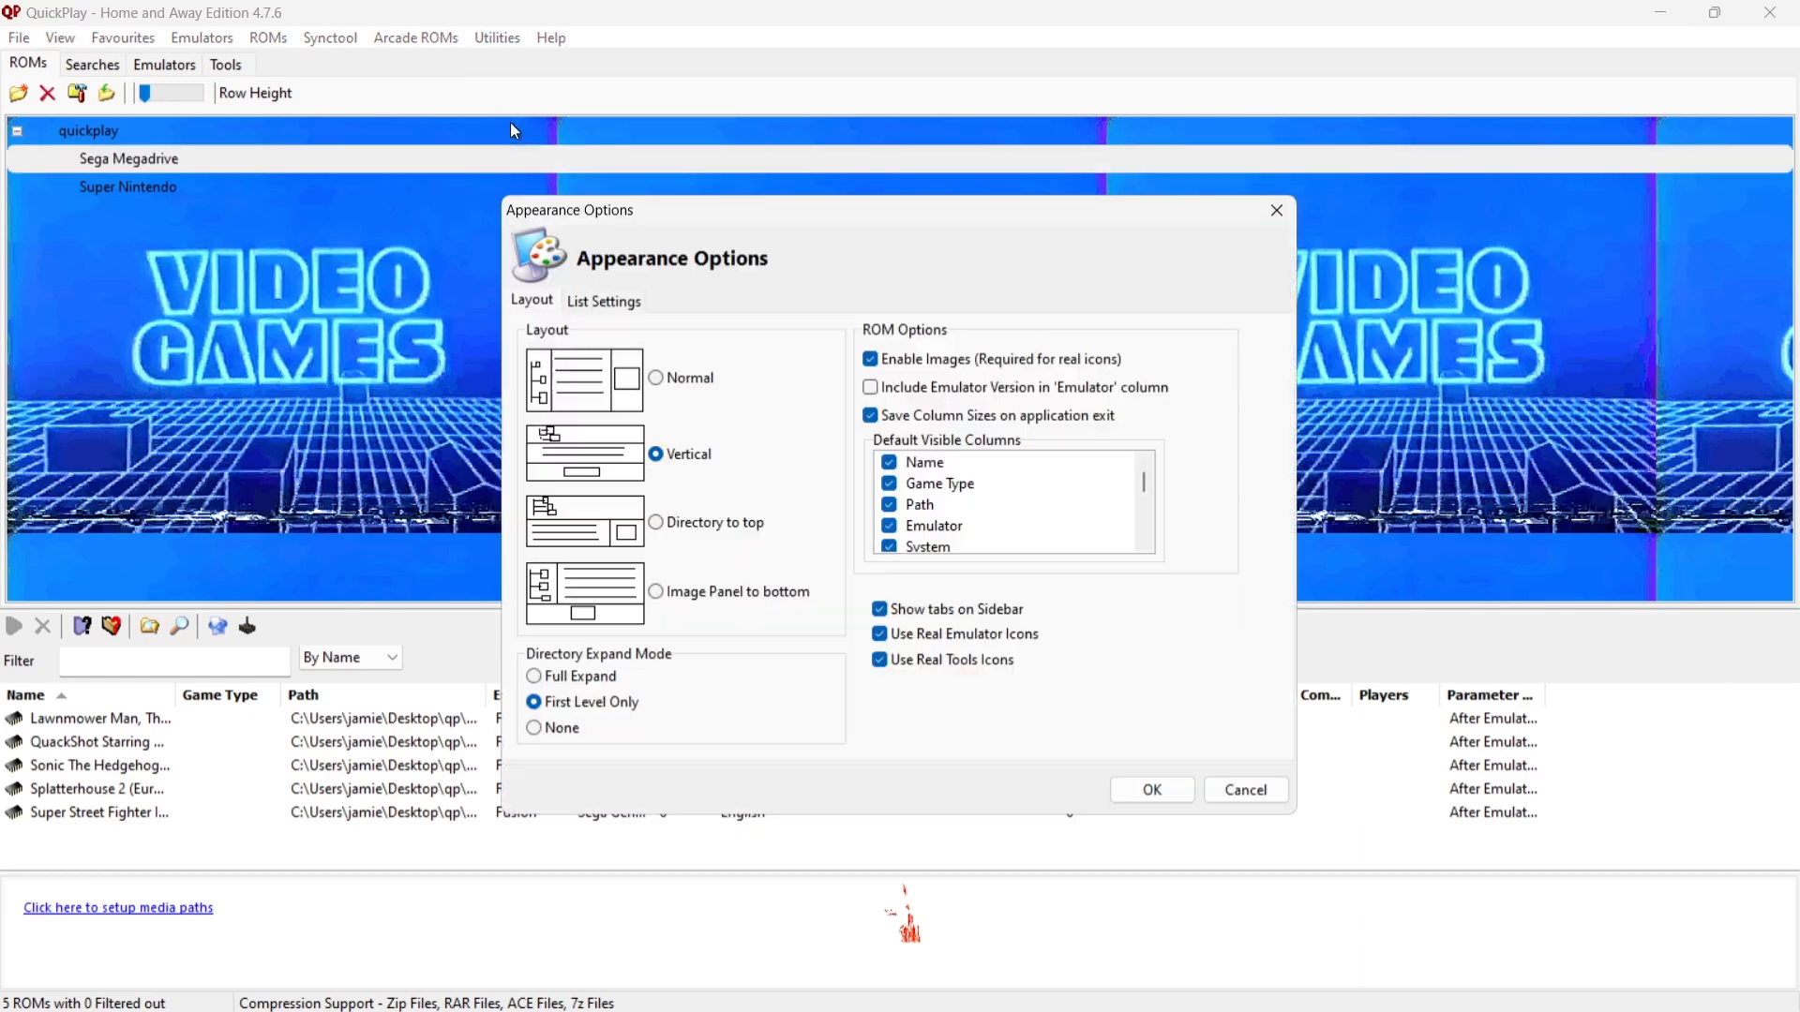
{"action": "left_click", "coordinate": [600, 303]}
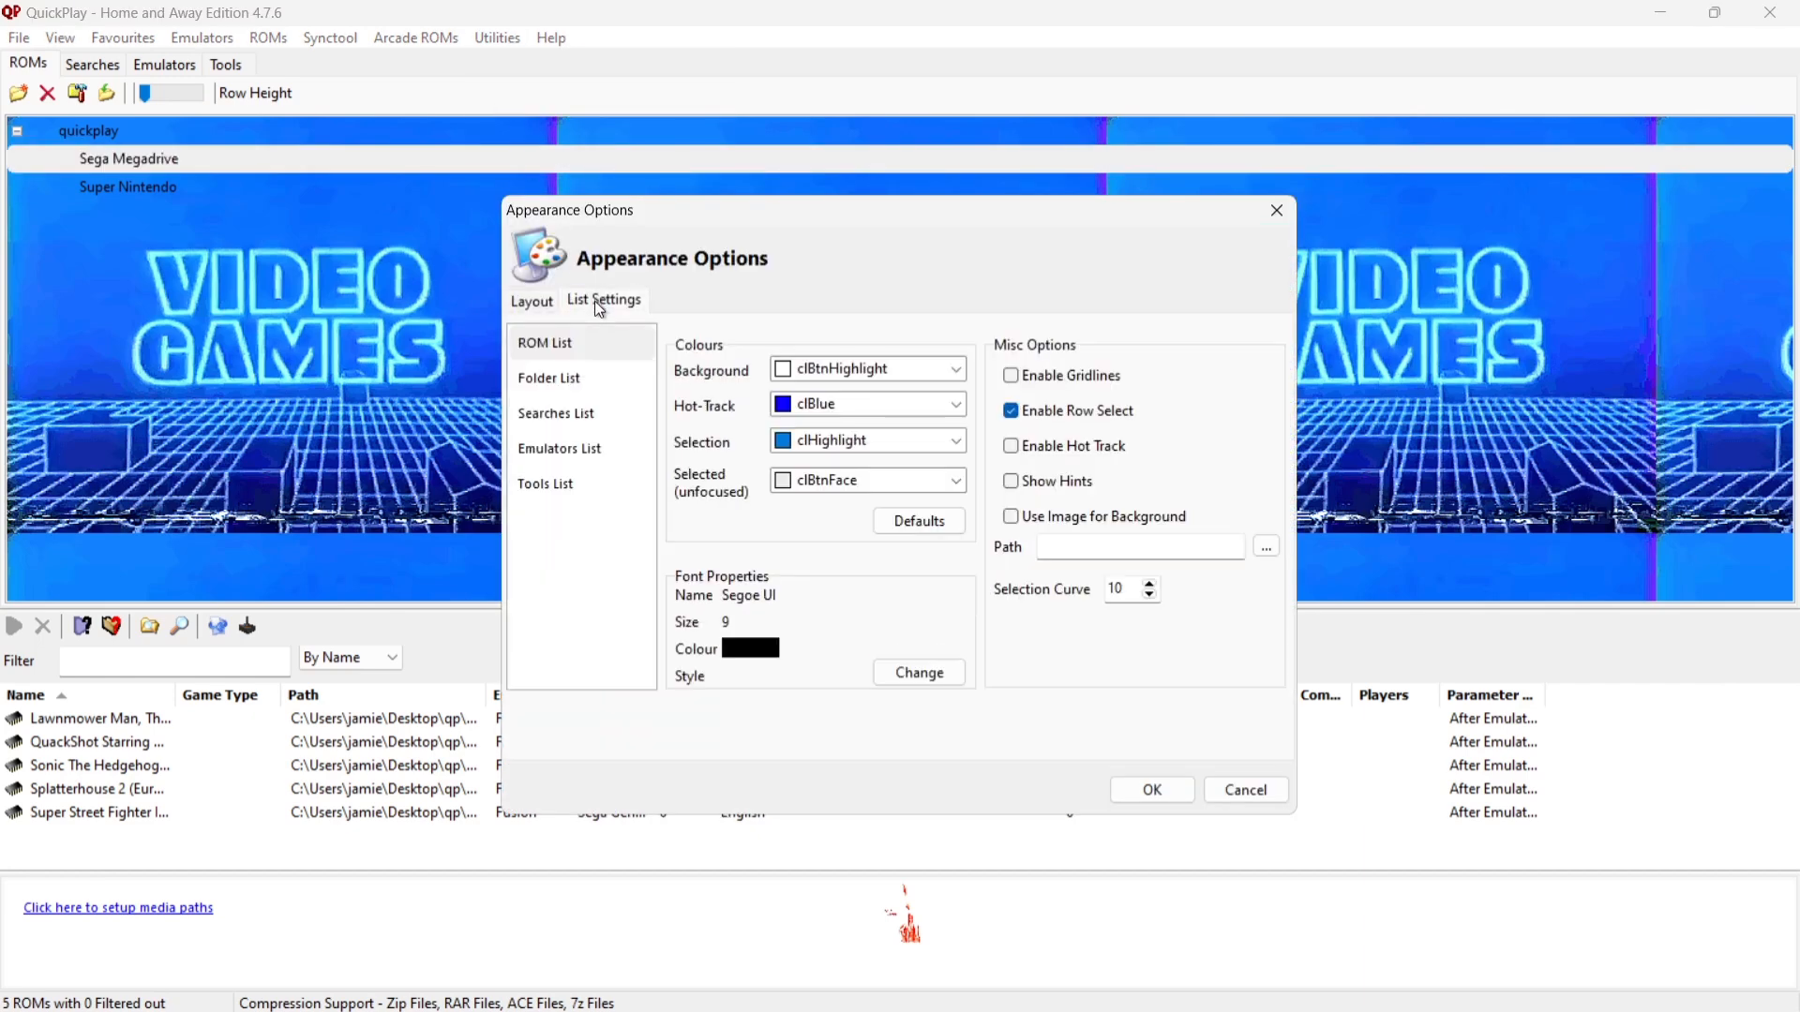
{"action": "left_click", "coordinate": [889, 370]}
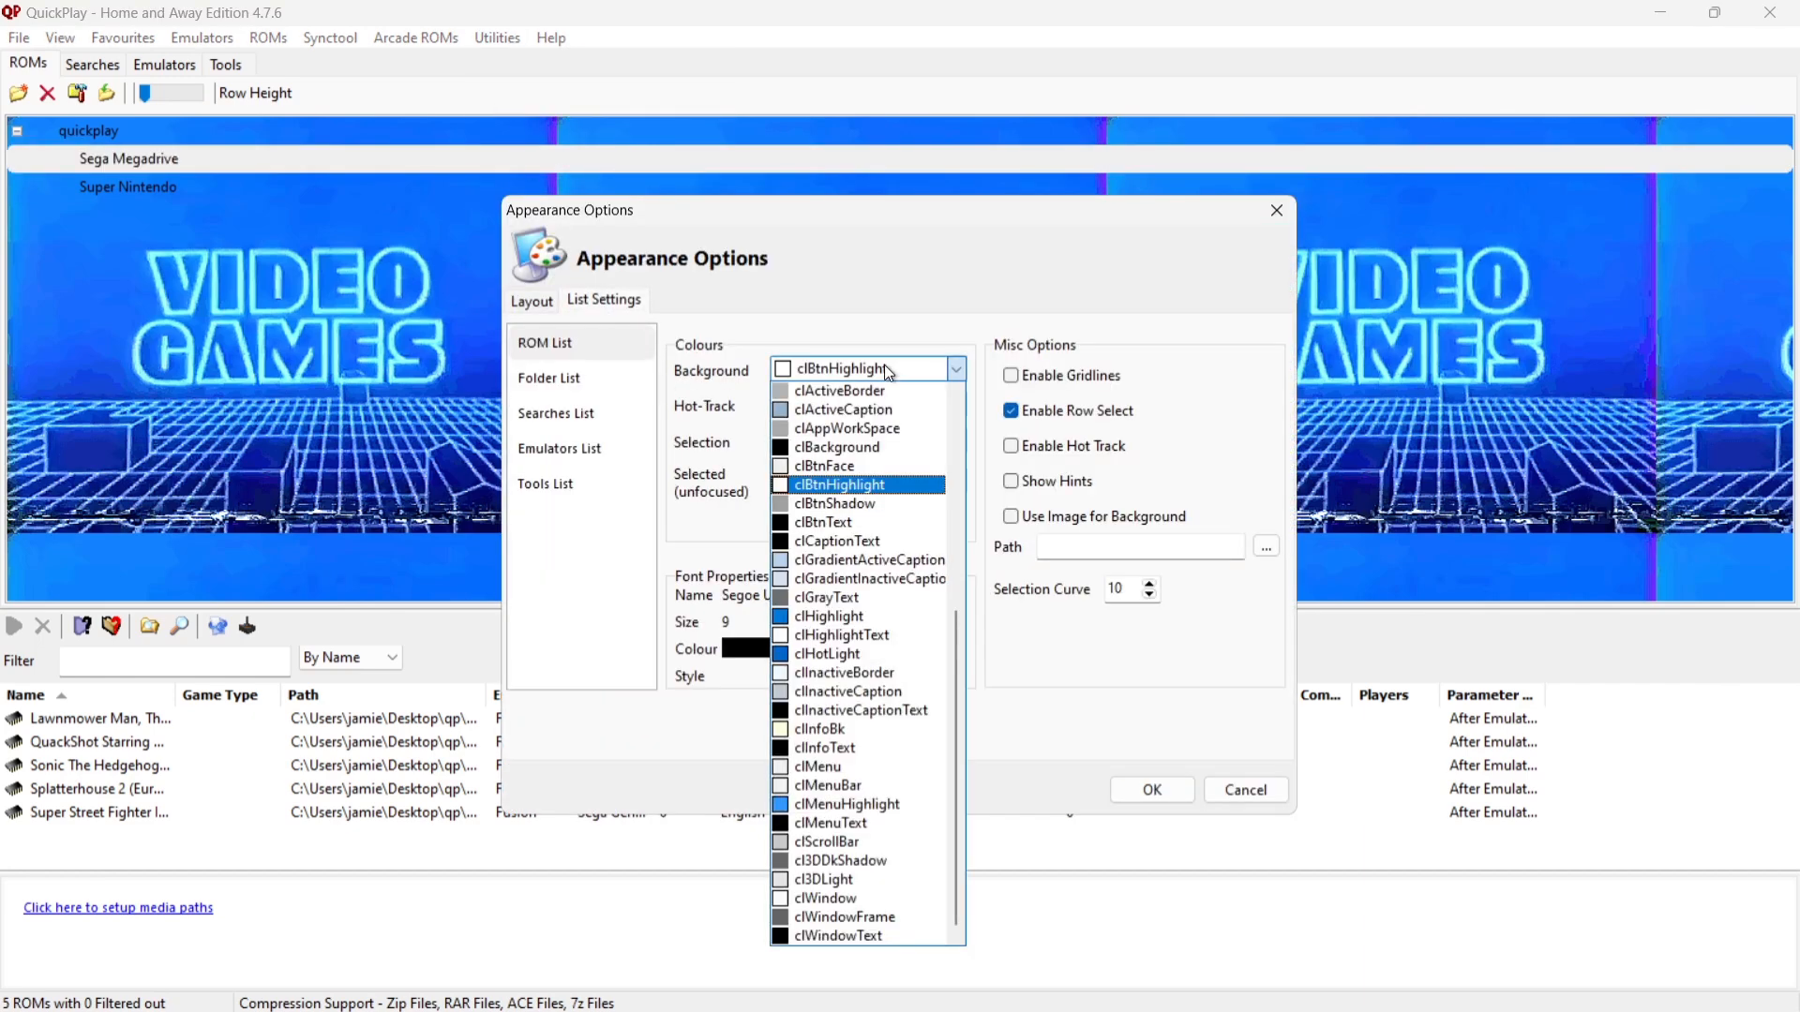
{"action": "left_click", "coordinate": [861, 808]}
{"action": "left_click", "coordinate": [1145, 788]}
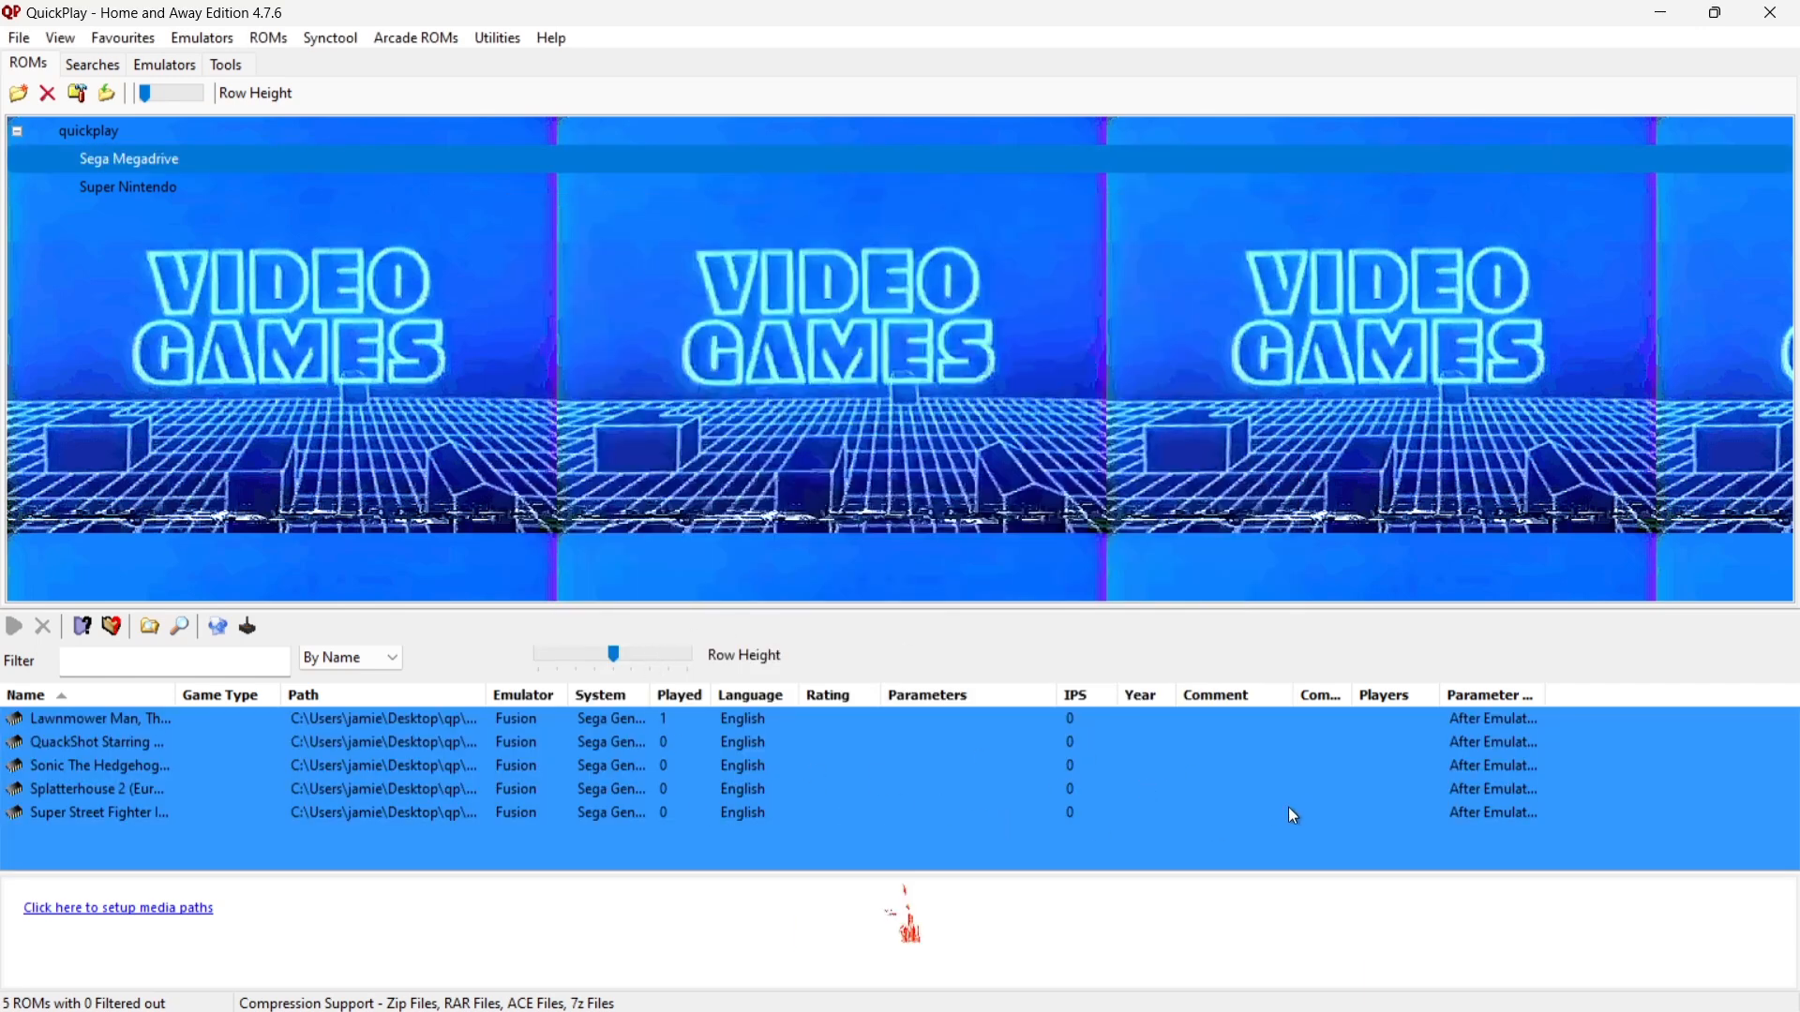
Set the ROM List's font to Century Gothic, Bold, size 12, in white.
{"action": "left_click", "coordinate": [481, 39]}
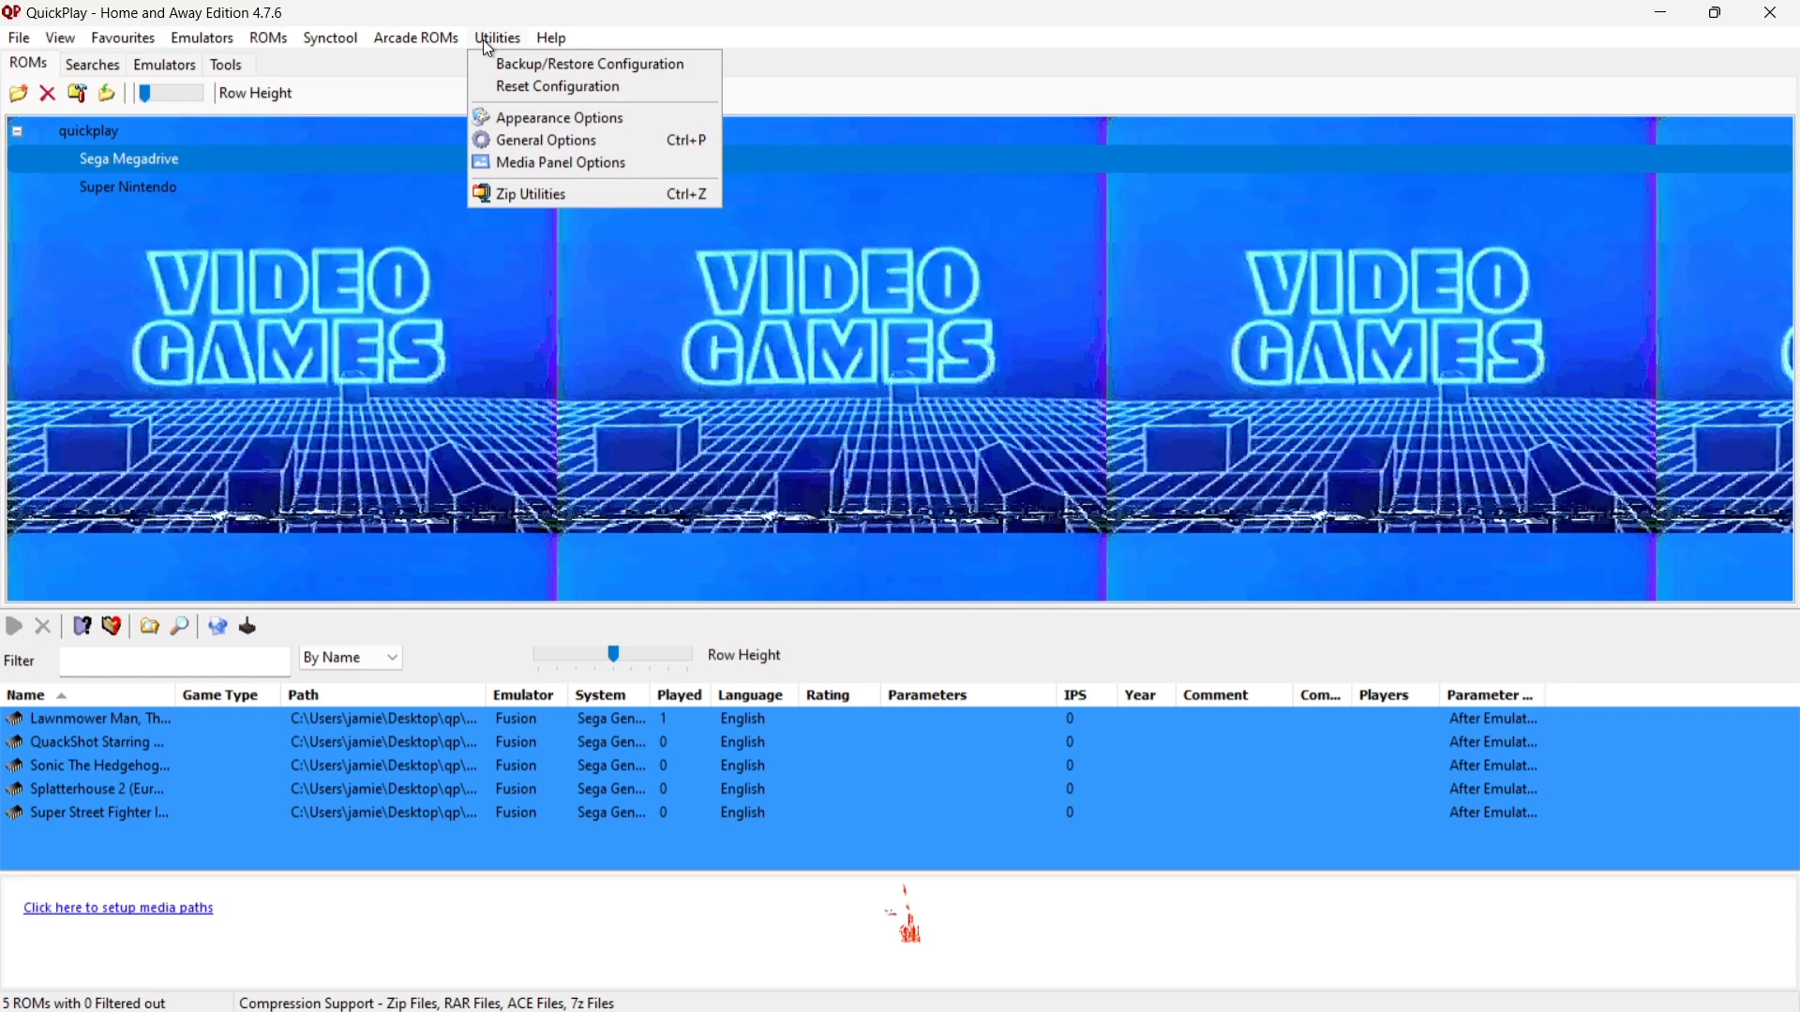
{"action": "left_click", "coordinate": [536, 121]}
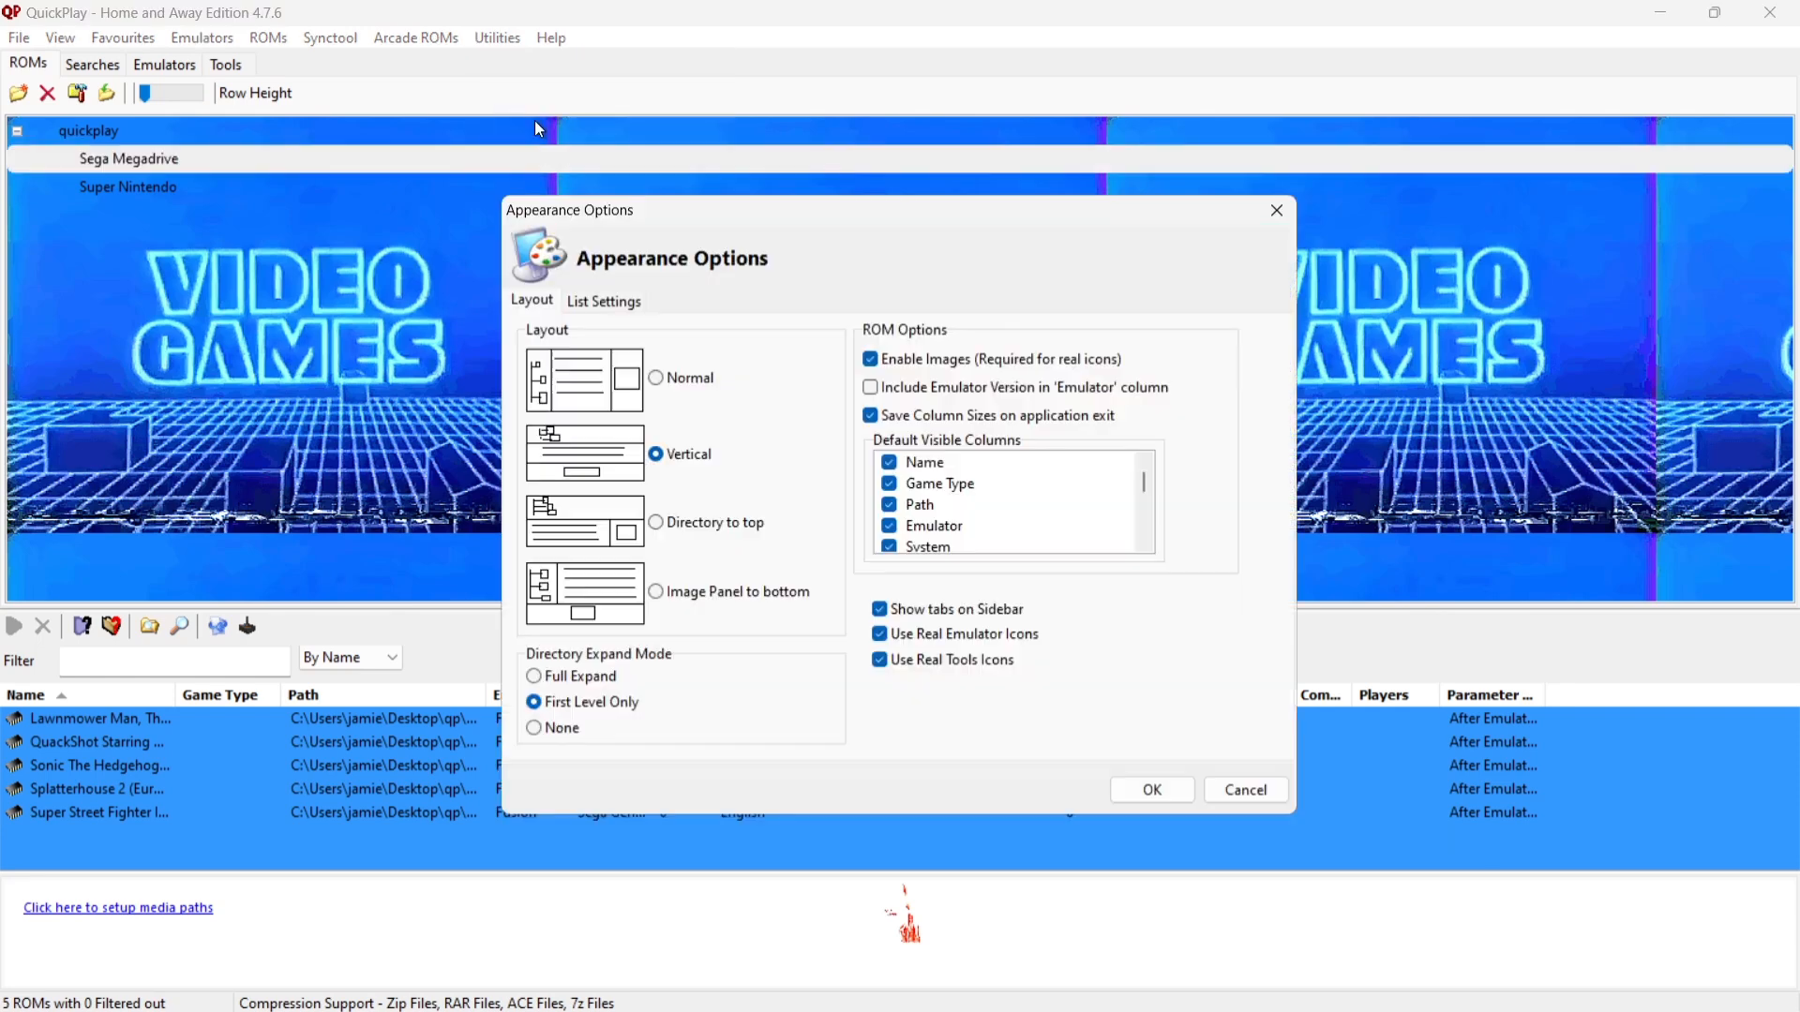
{"action": "left_click", "coordinate": [631, 305]}
{"action": "left_click", "coordinate": [546, 307]}
{"action": "left_click", "coordinate": [596, 303]}
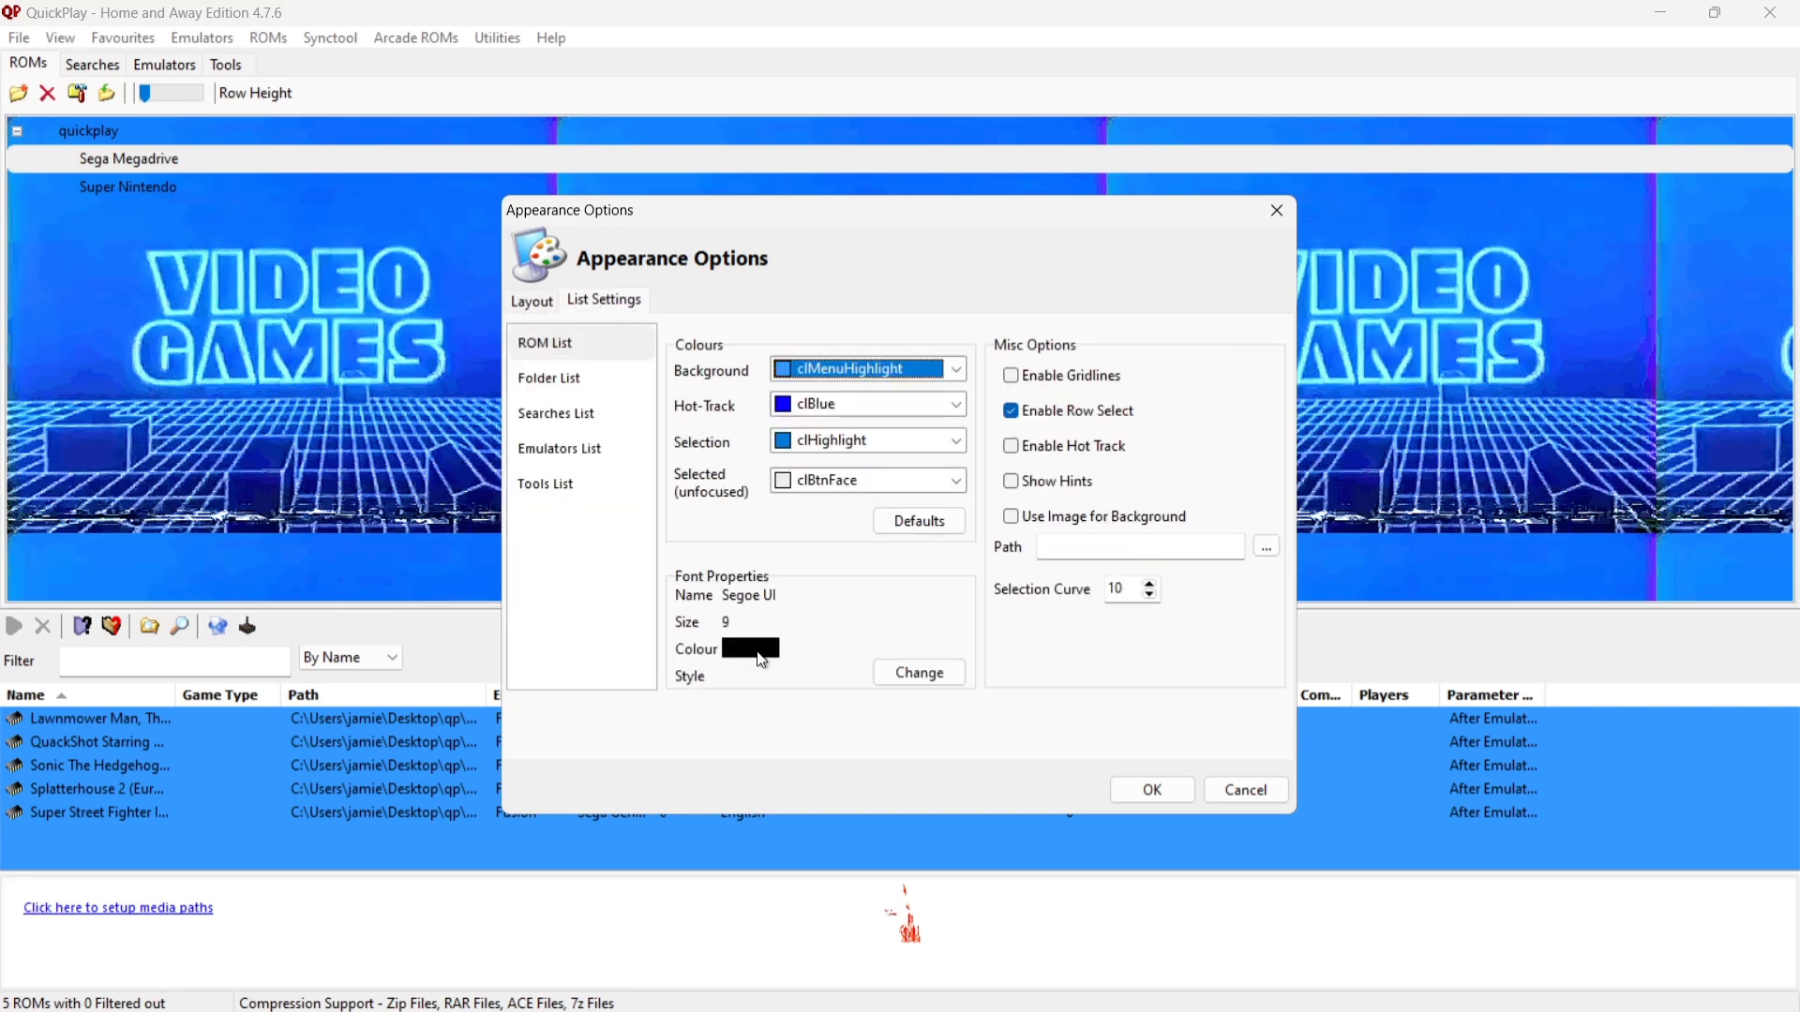
{"action": "left_click", "coordinate": [894, 677]}
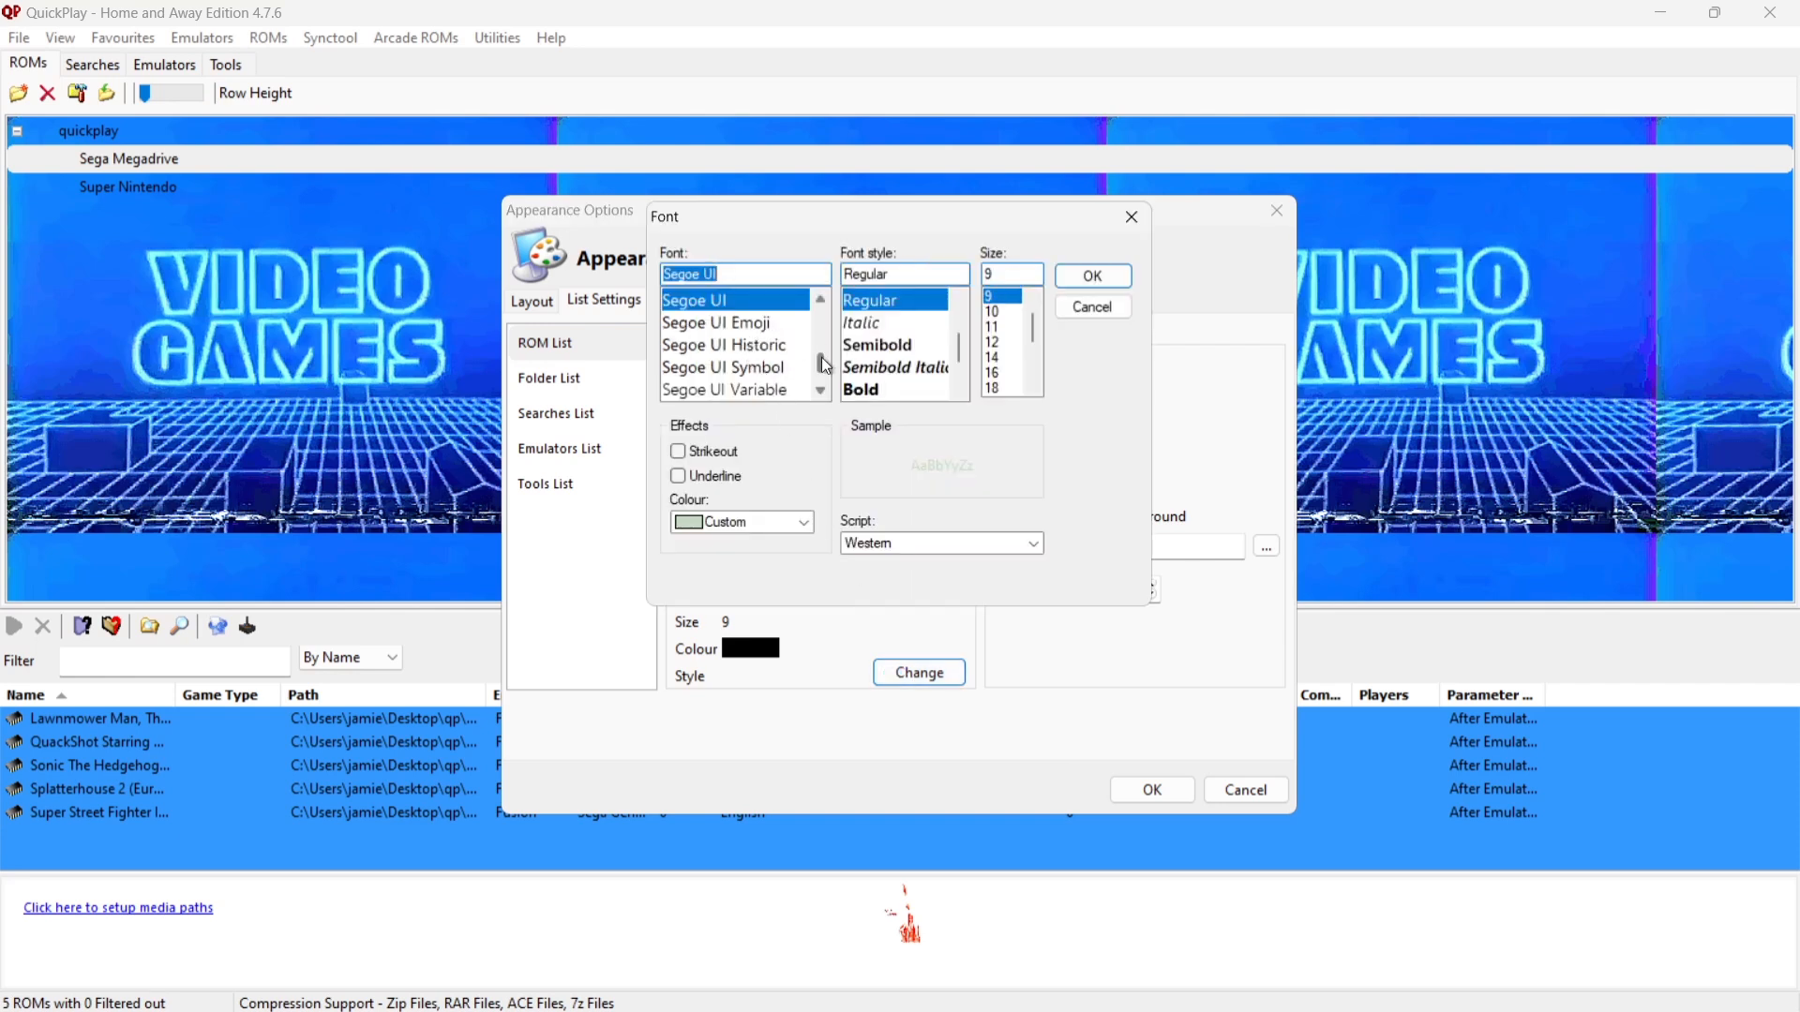
{"action": "left_click_drag", "start_coordinate": [827, 367], "coordinate": [823, 329]}
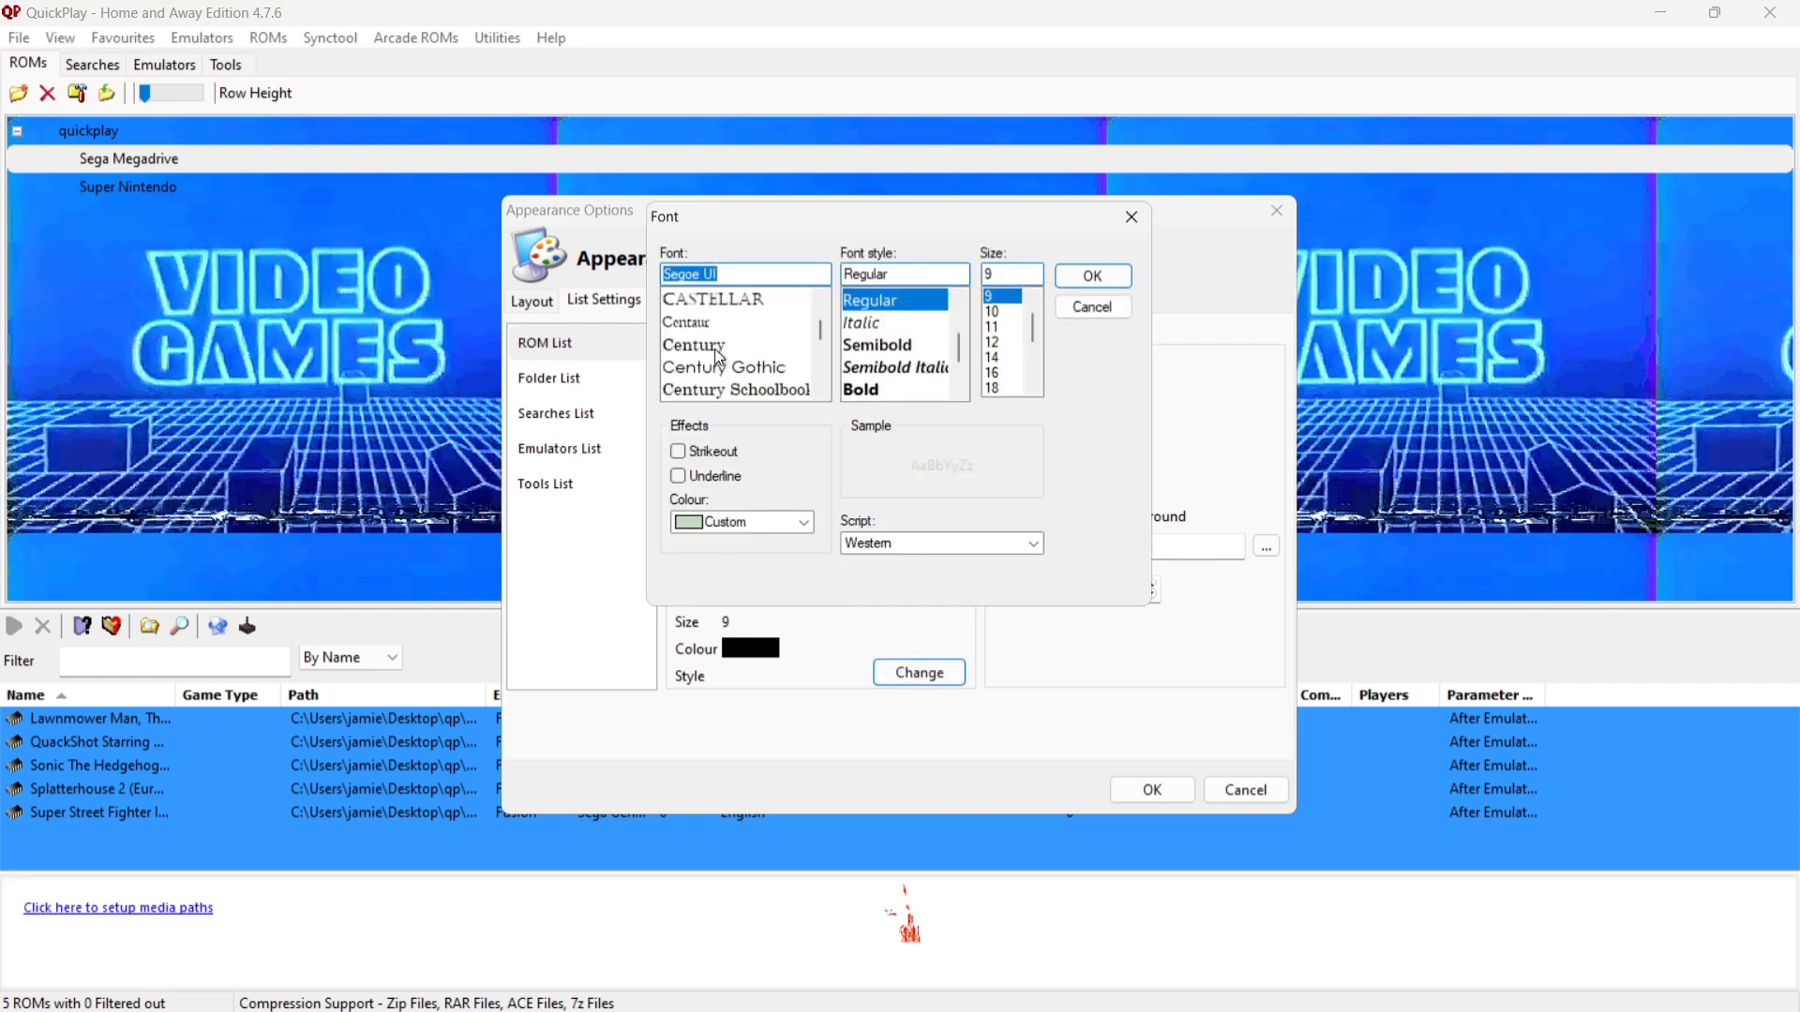
{"action": "left_click", "coordinate": [733, 368]}
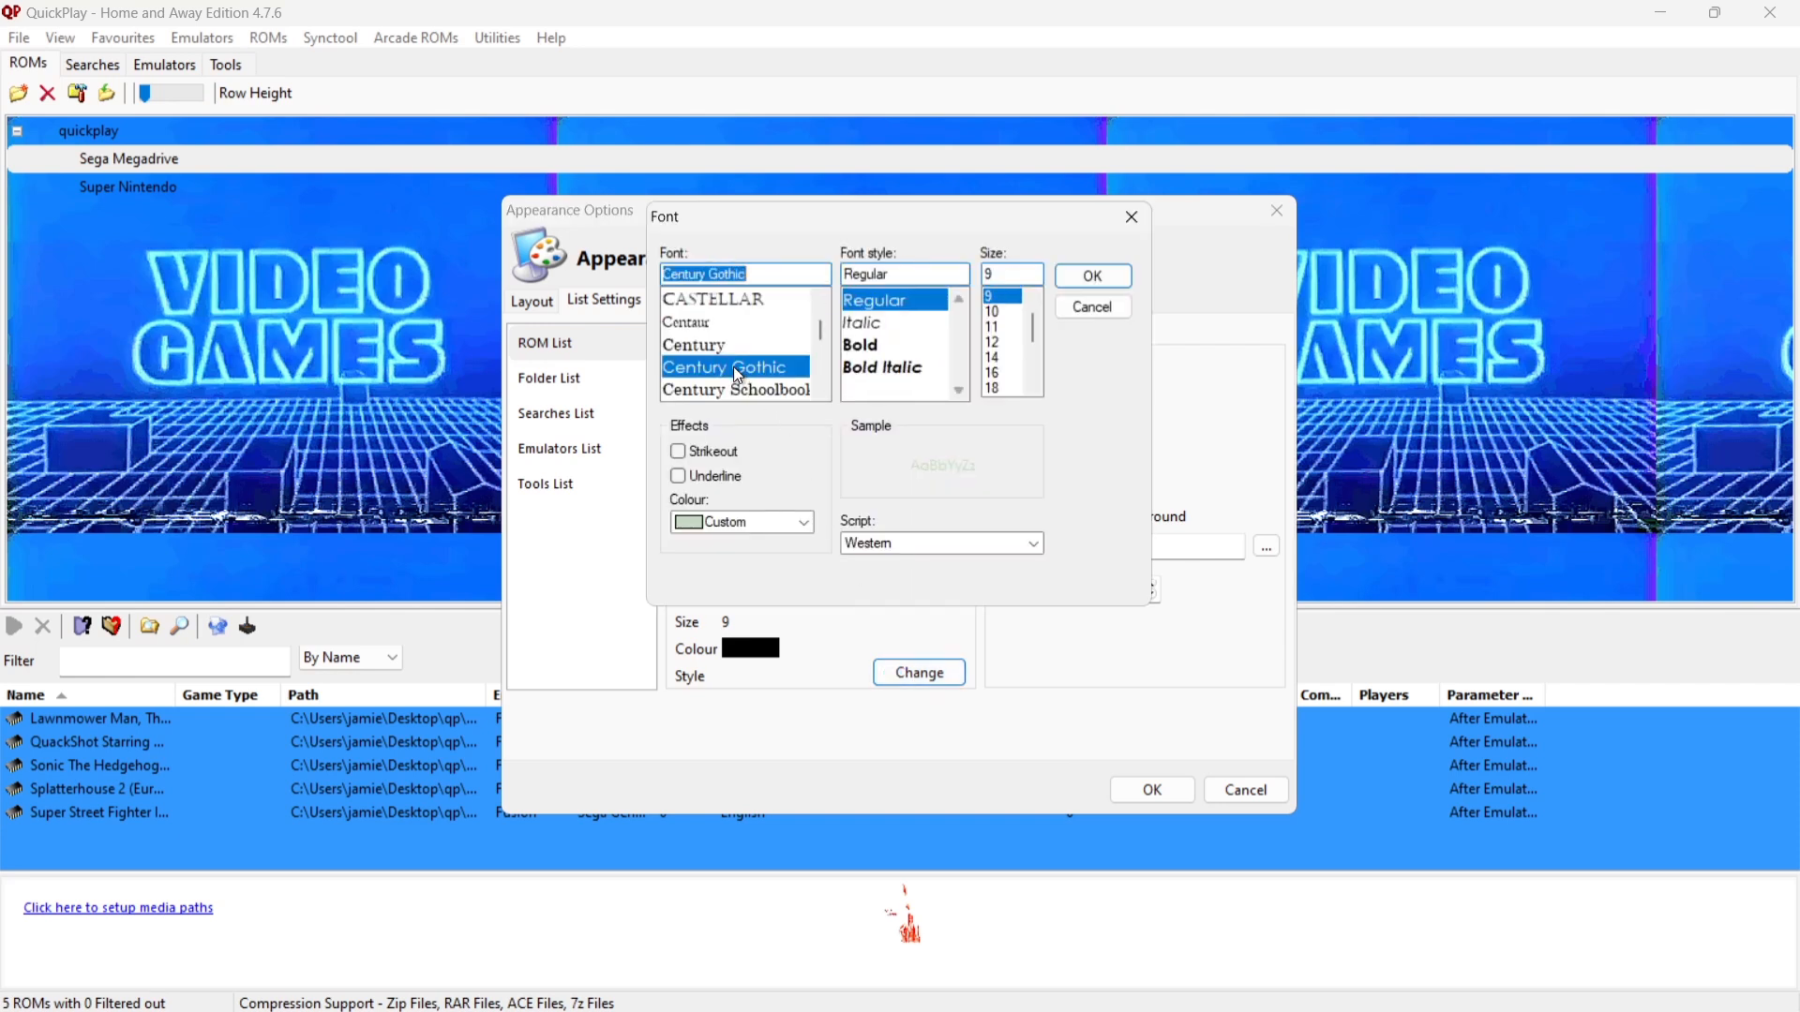
{"action": "left_click", "coordinate": [874, 354]}
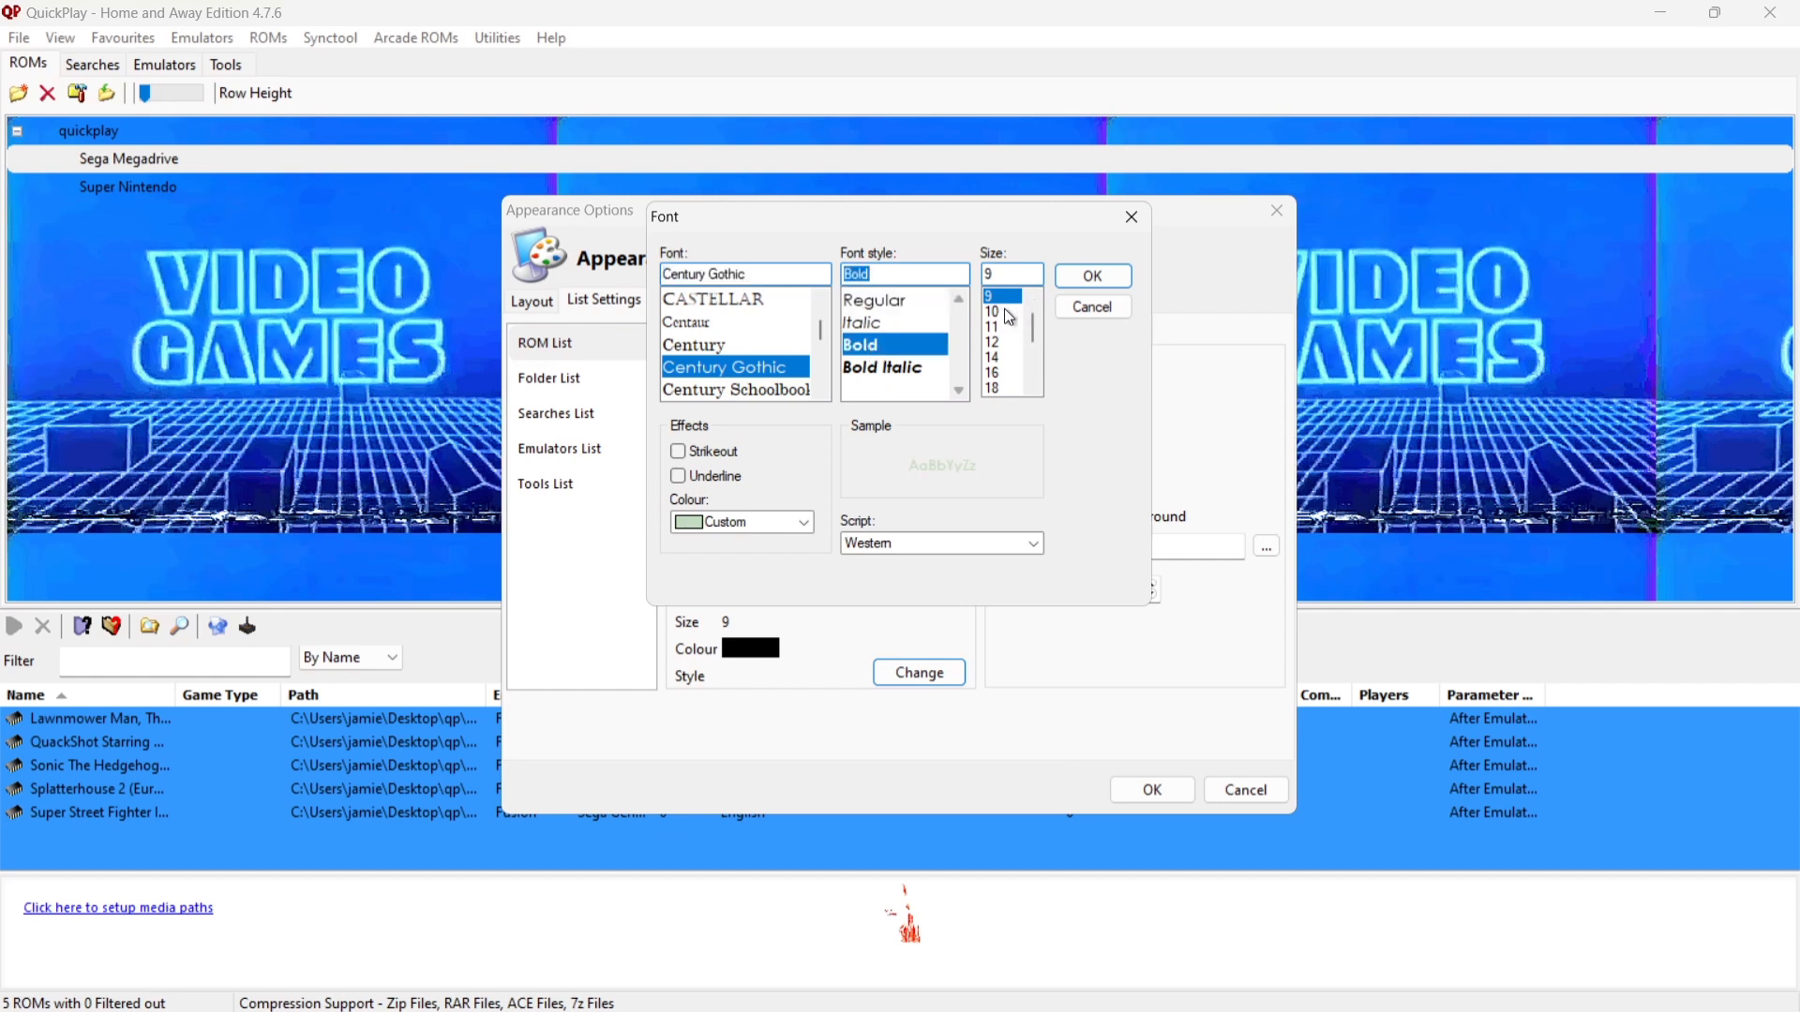
{"action": "left_click", "coordinate": [1004, 341]}
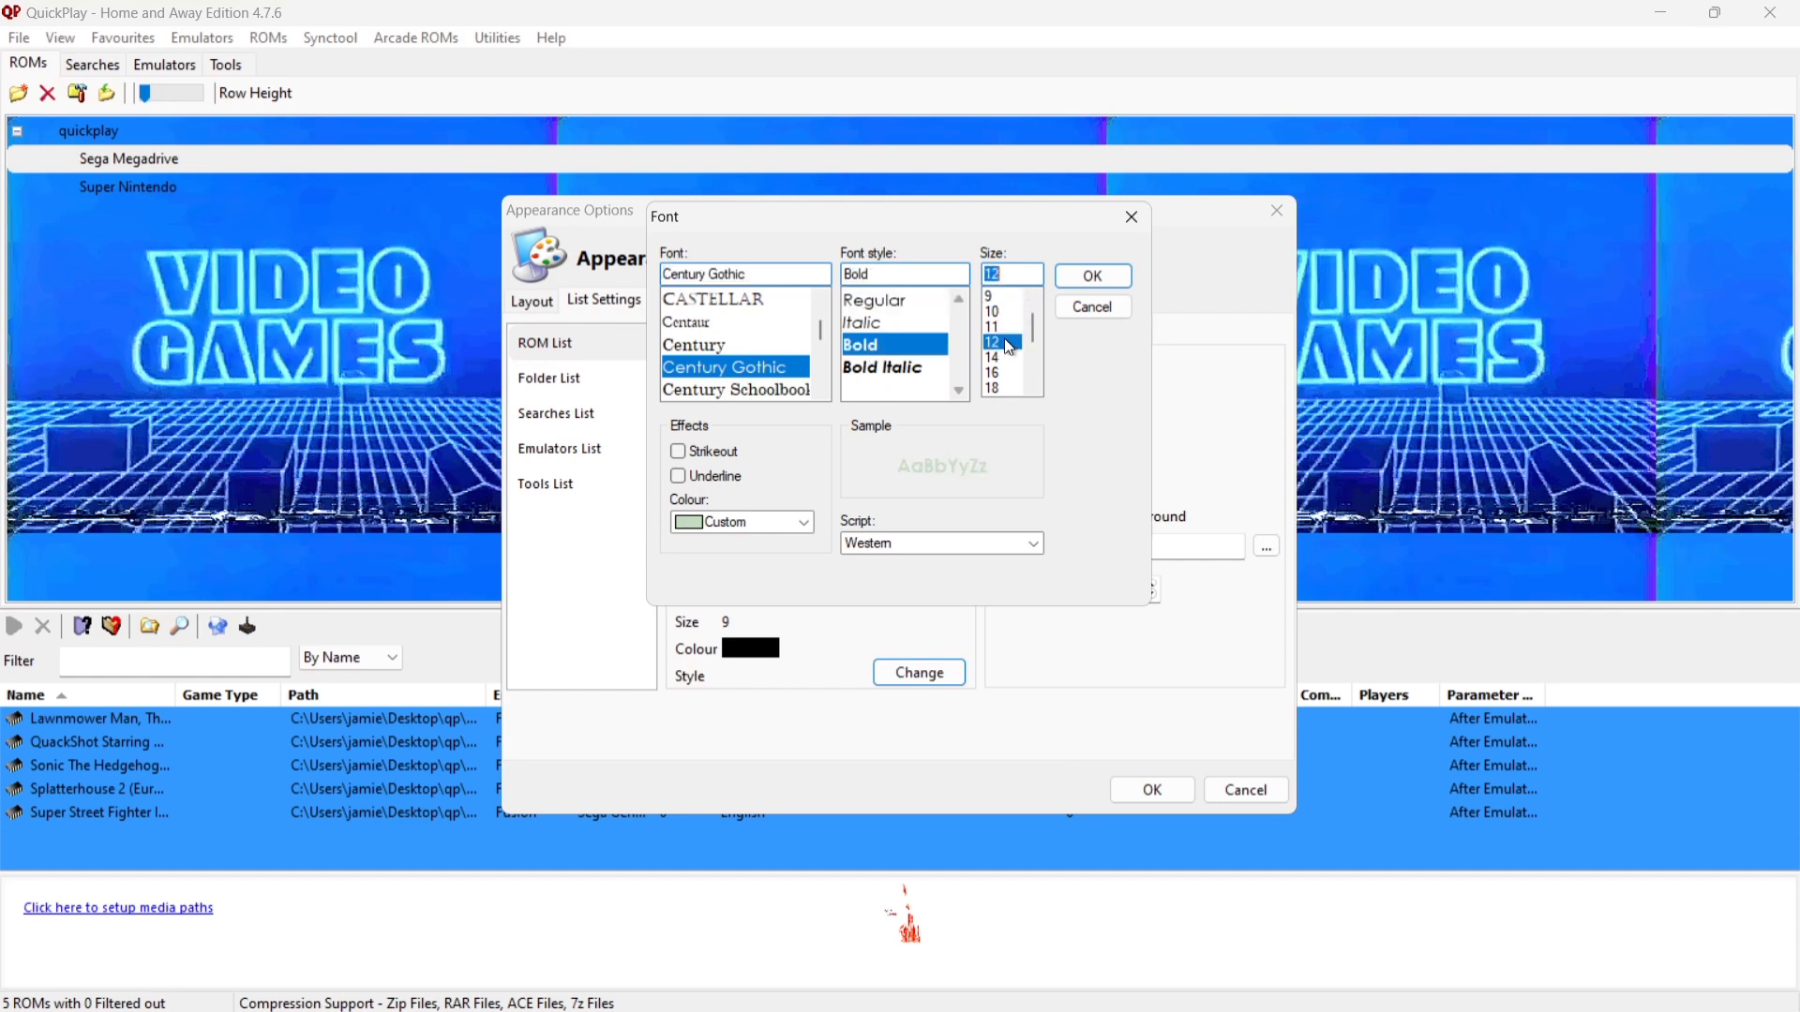
{"action": "left_click", "coordinate": [803, 523]}
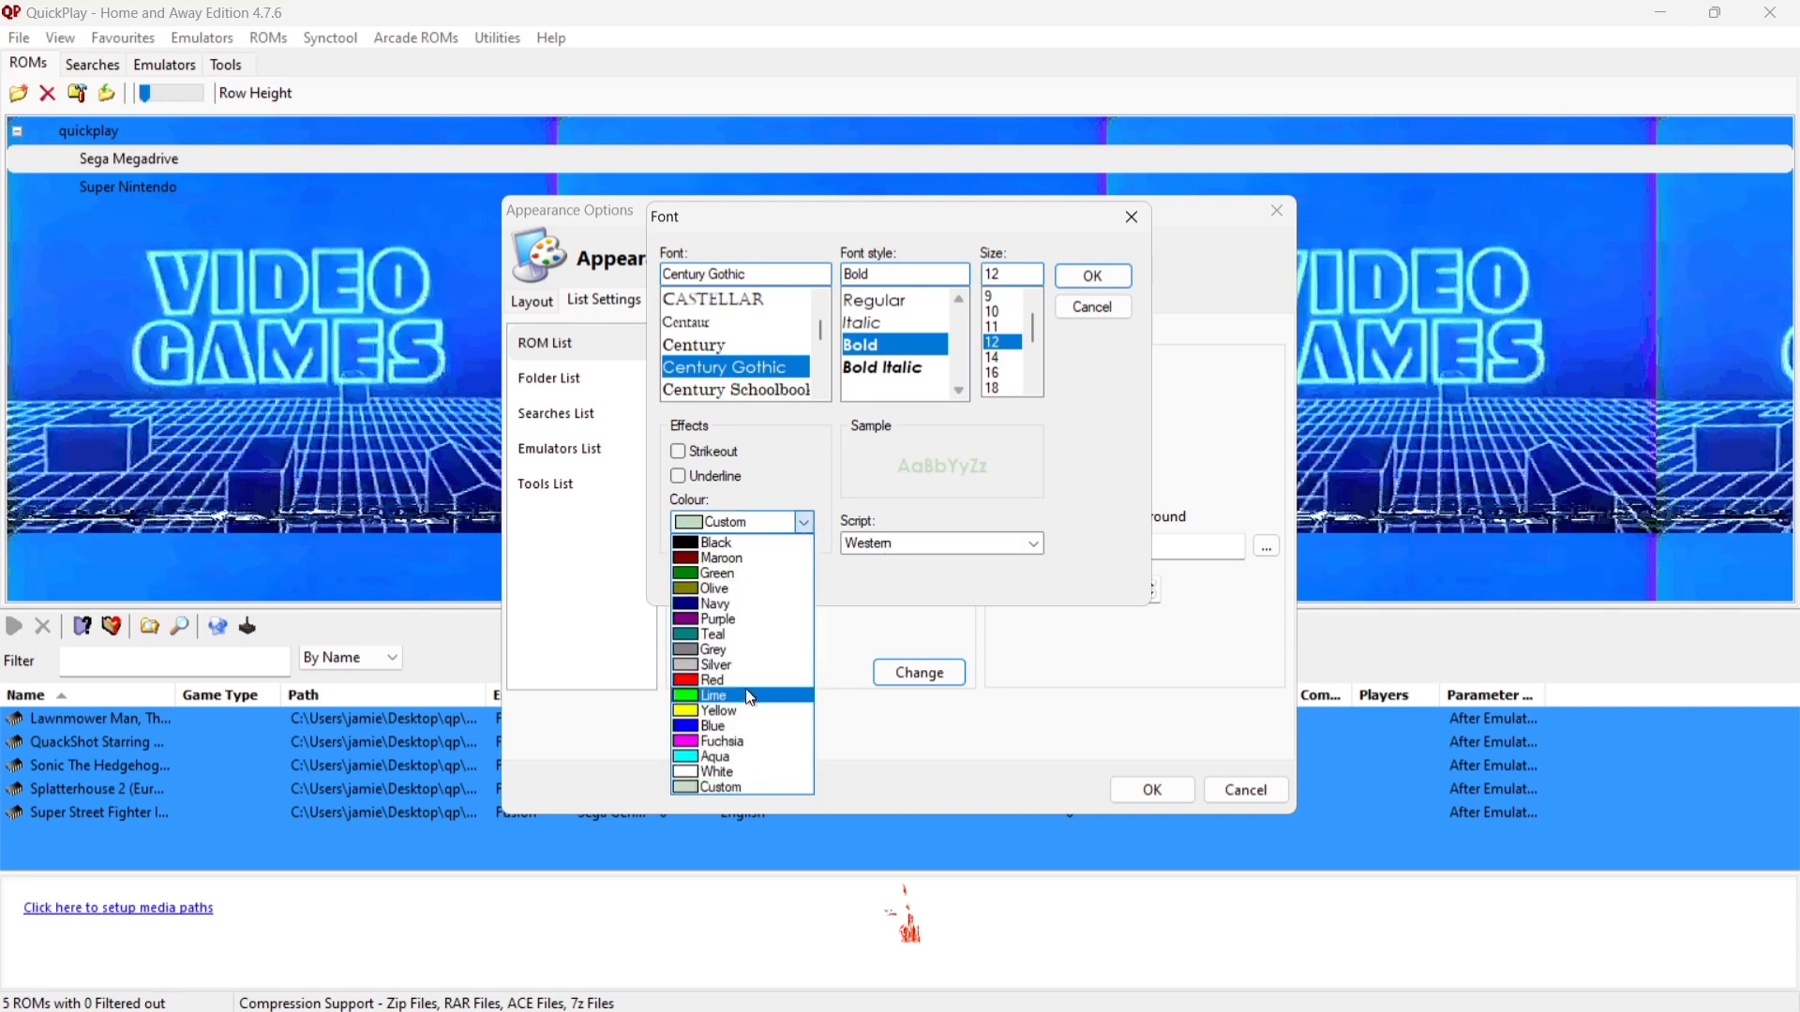
{"action": "left_click", "coordinate": [740, 773]}
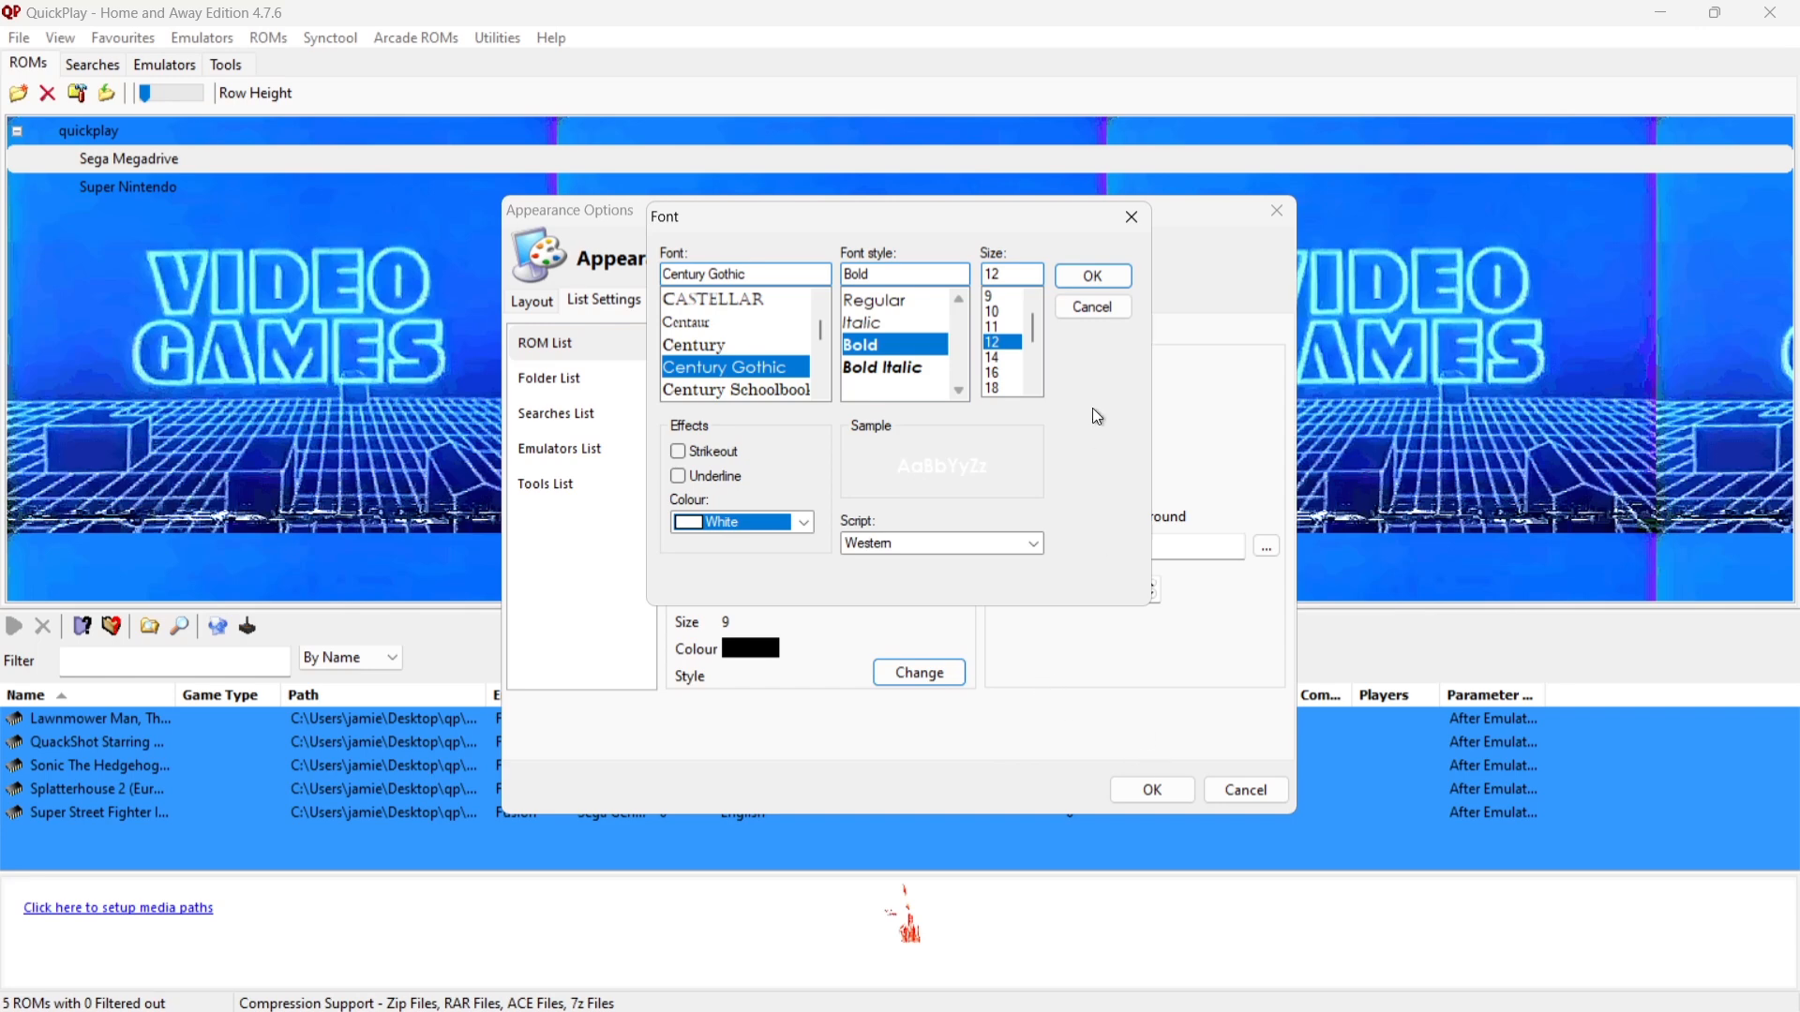
{"action": "left_click", "coordinate": [1096, 278]}
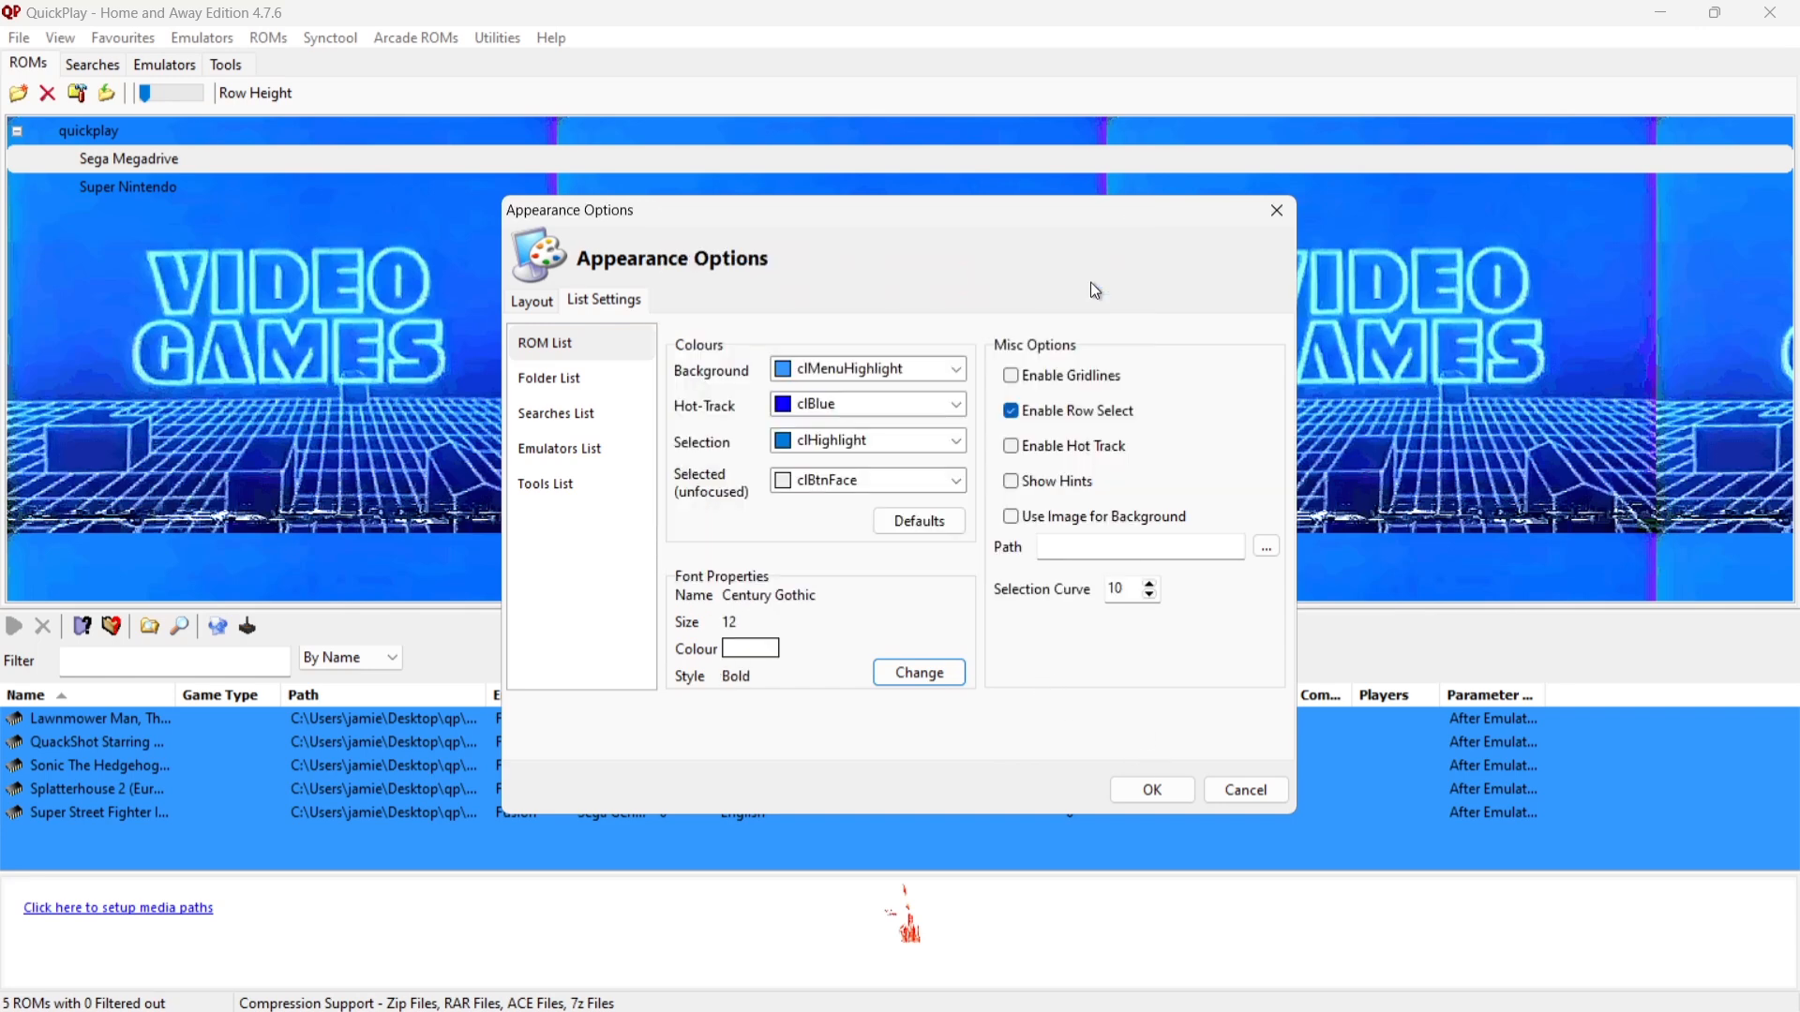
Apply the appearance options with the Normal layout, and widen the folder pane beside the ROM list.
{"action": "left_click", "coordinate": [1136, 790]}
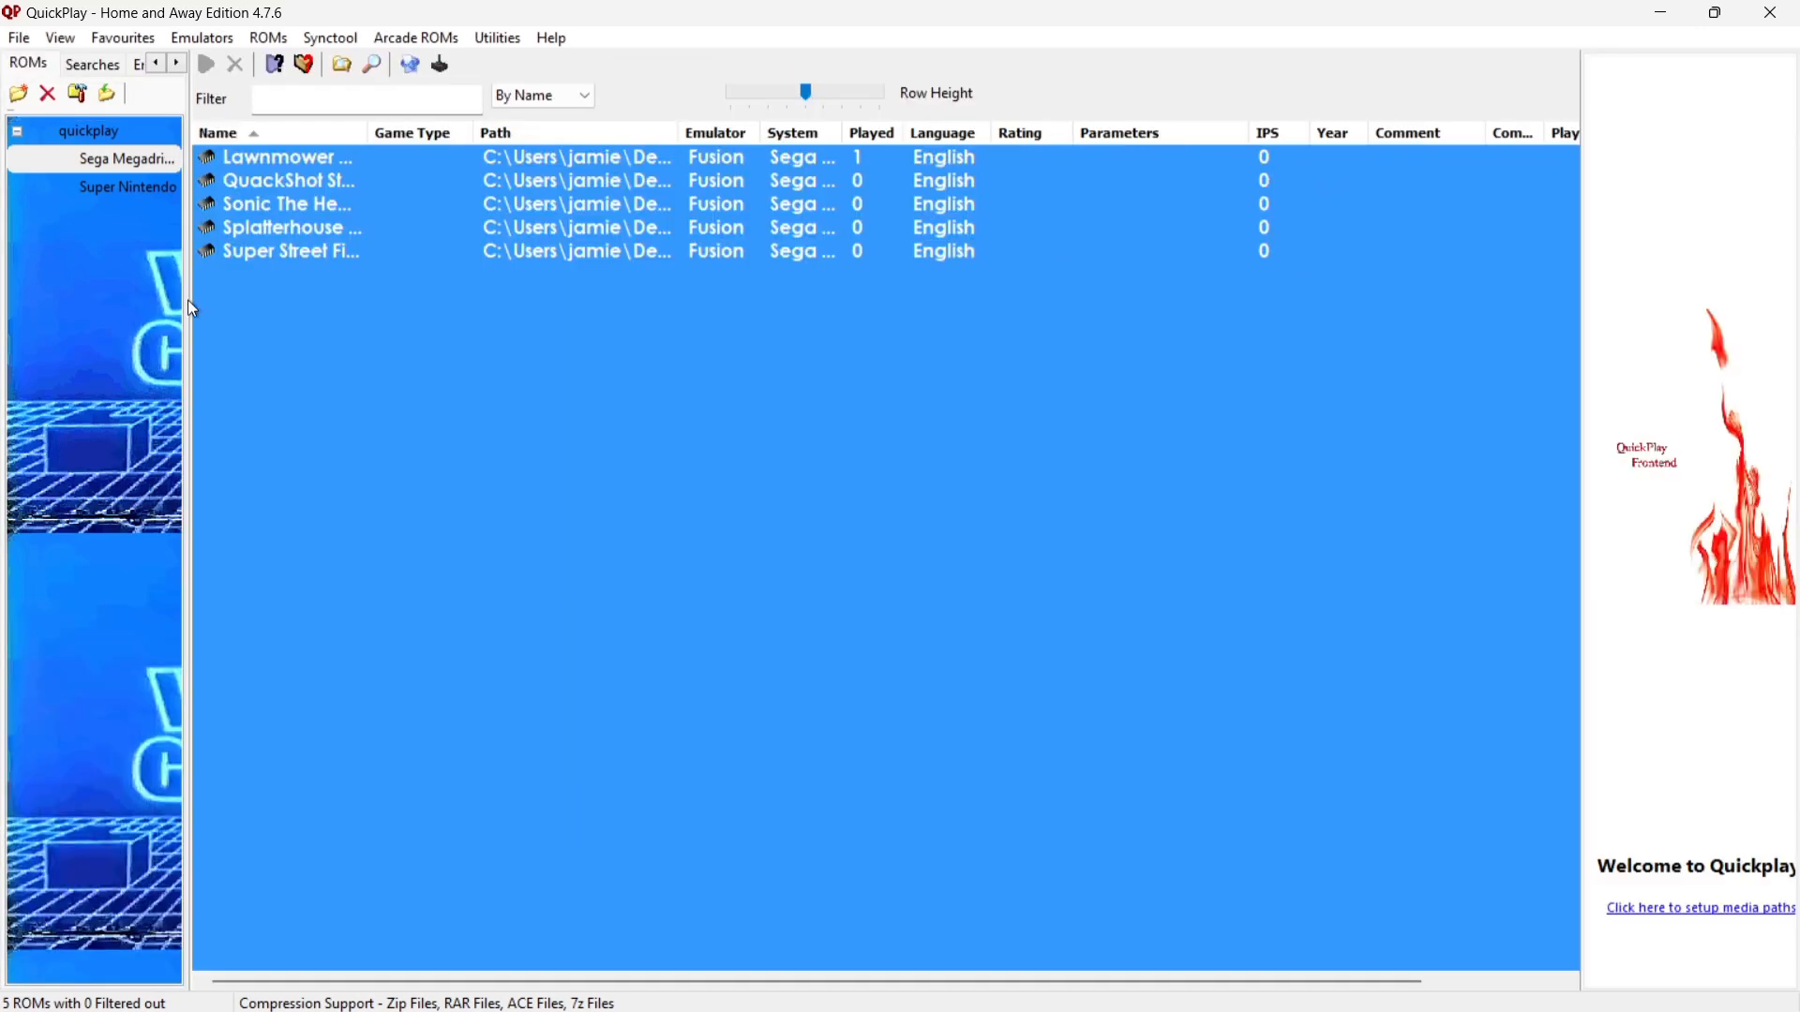
{"action": "left_click_drag", "start_coordinate": [192, 297], "coordinate": [687, 298]}
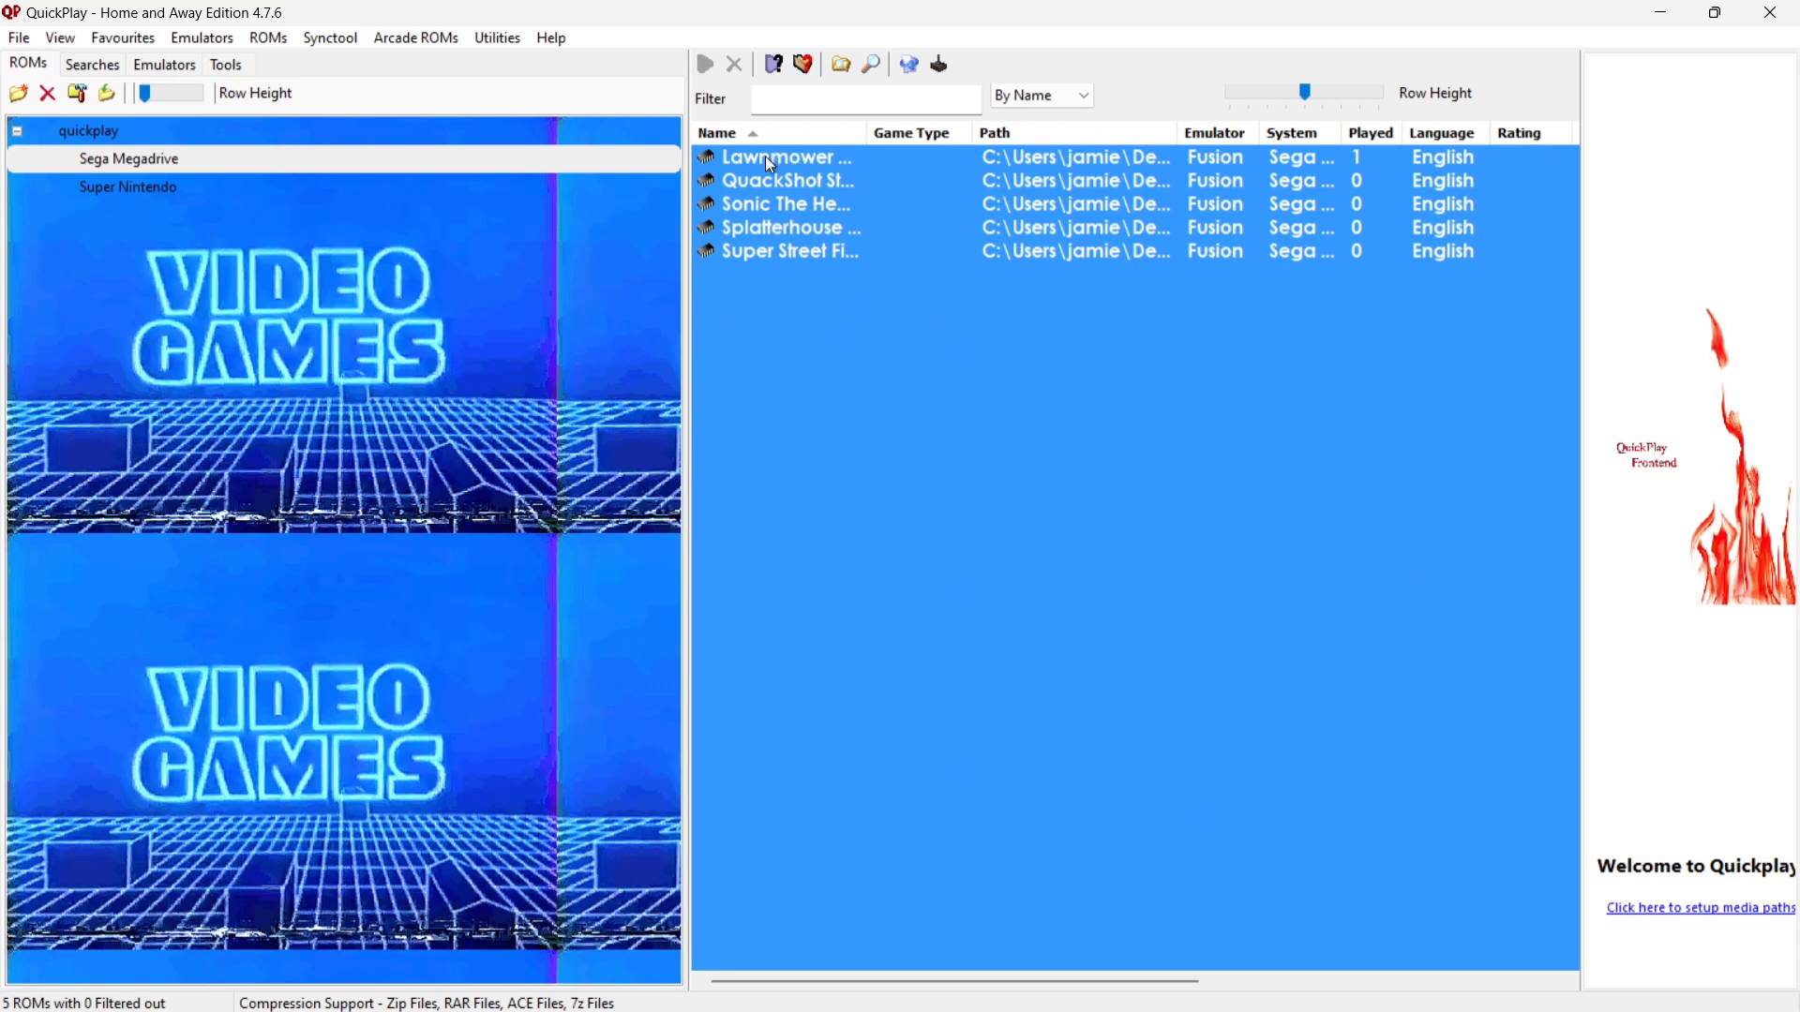
{"action": "left_click", "coordinate": [778, 5]}
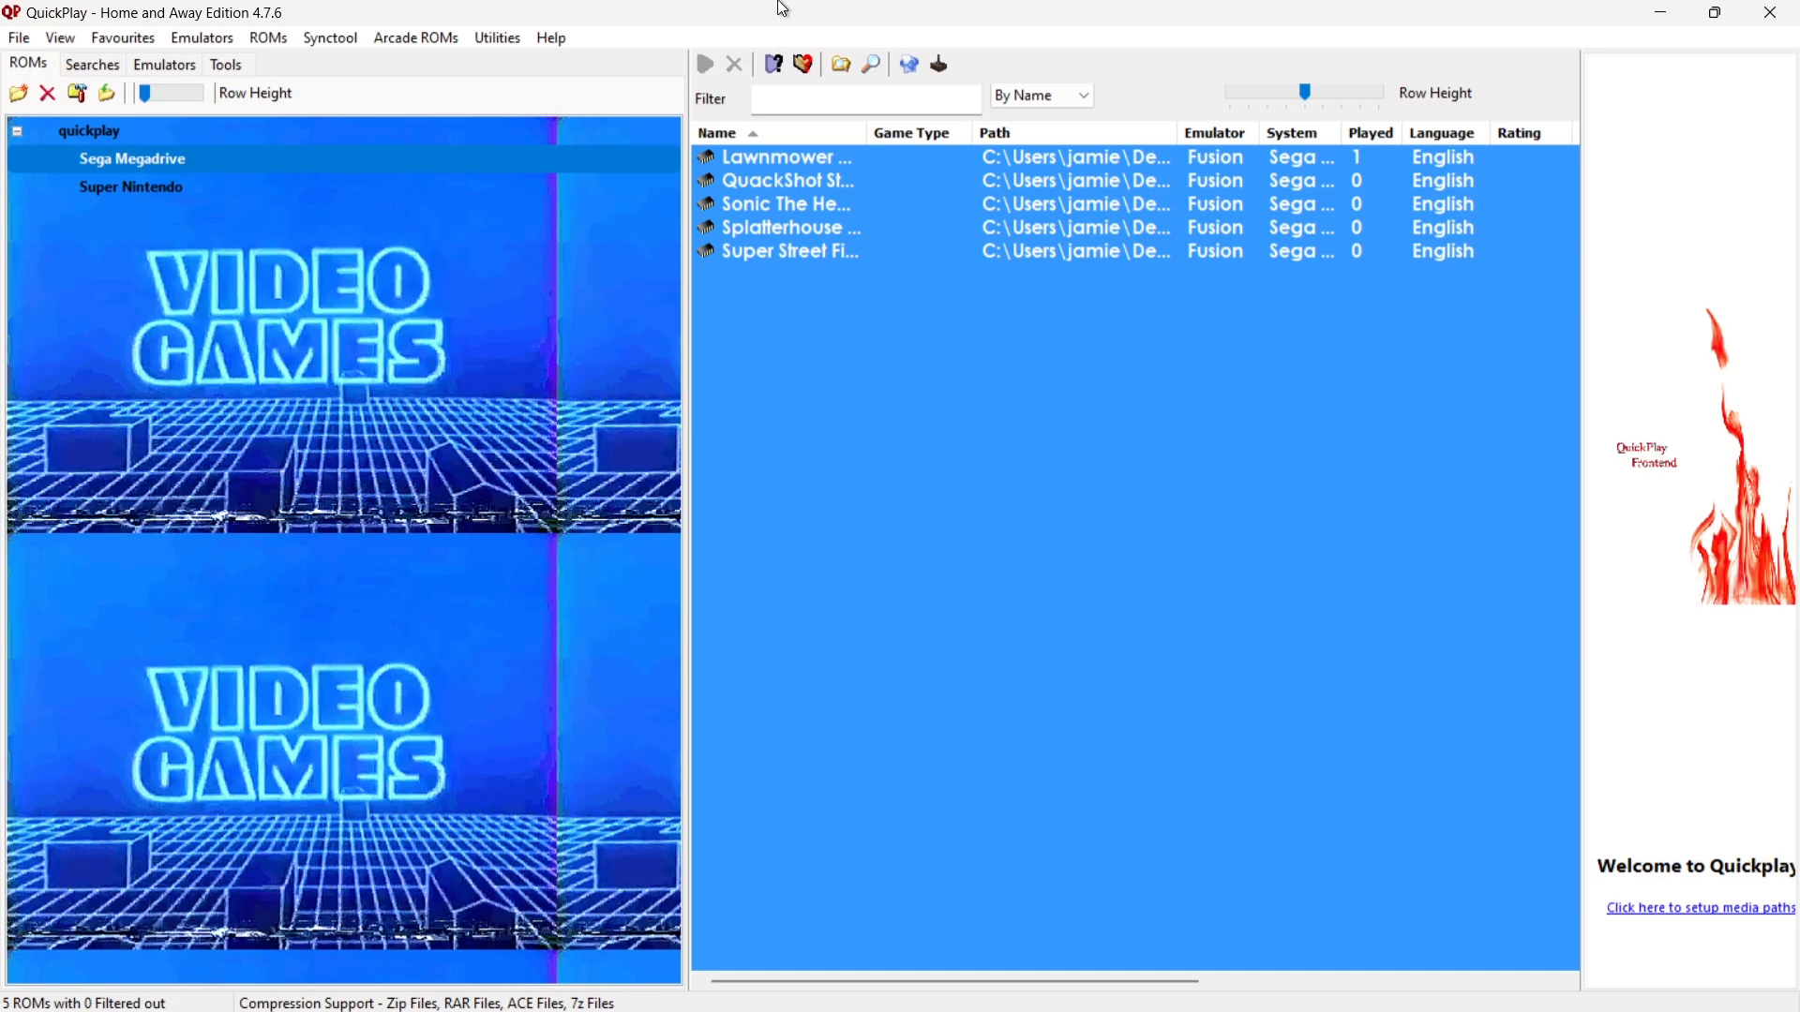
Enable a folder tree icon for the Super Nintendo folder and set it to Super NES.ico.
{"action": "left_click", "coordinate": [130, 186]}
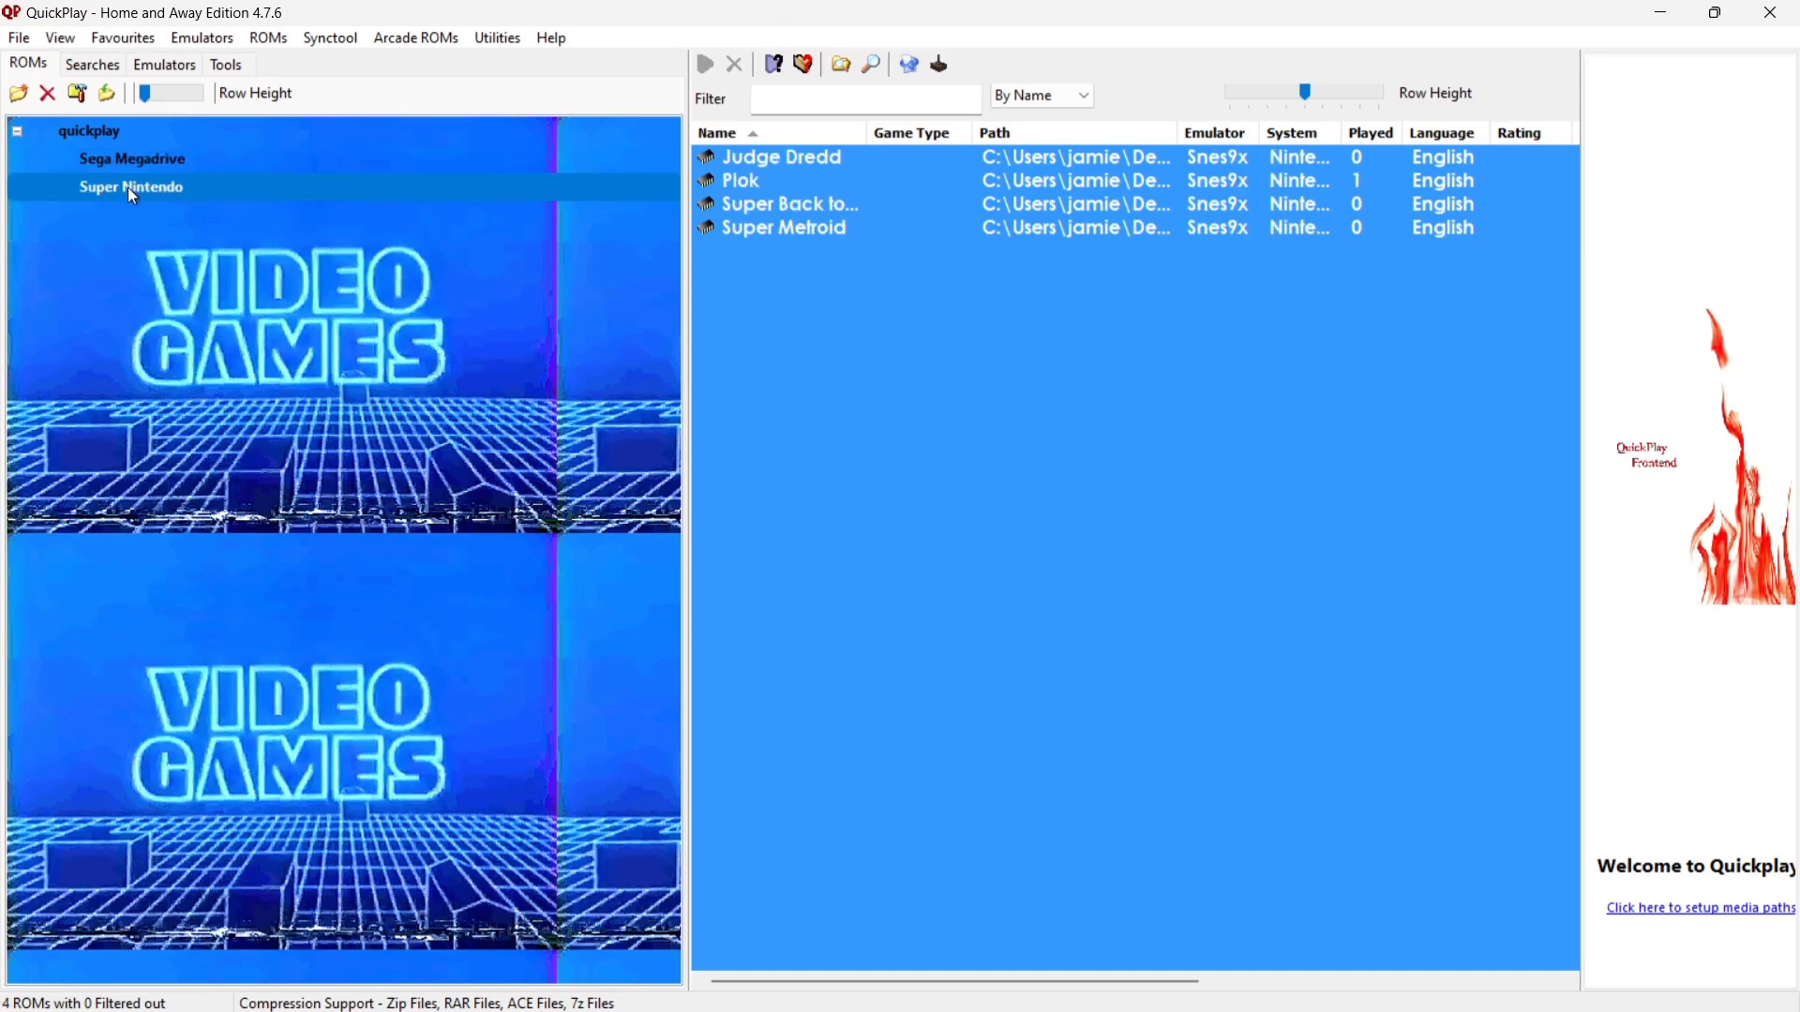
{"action": "right_click", "coordinate": [131, 195]}
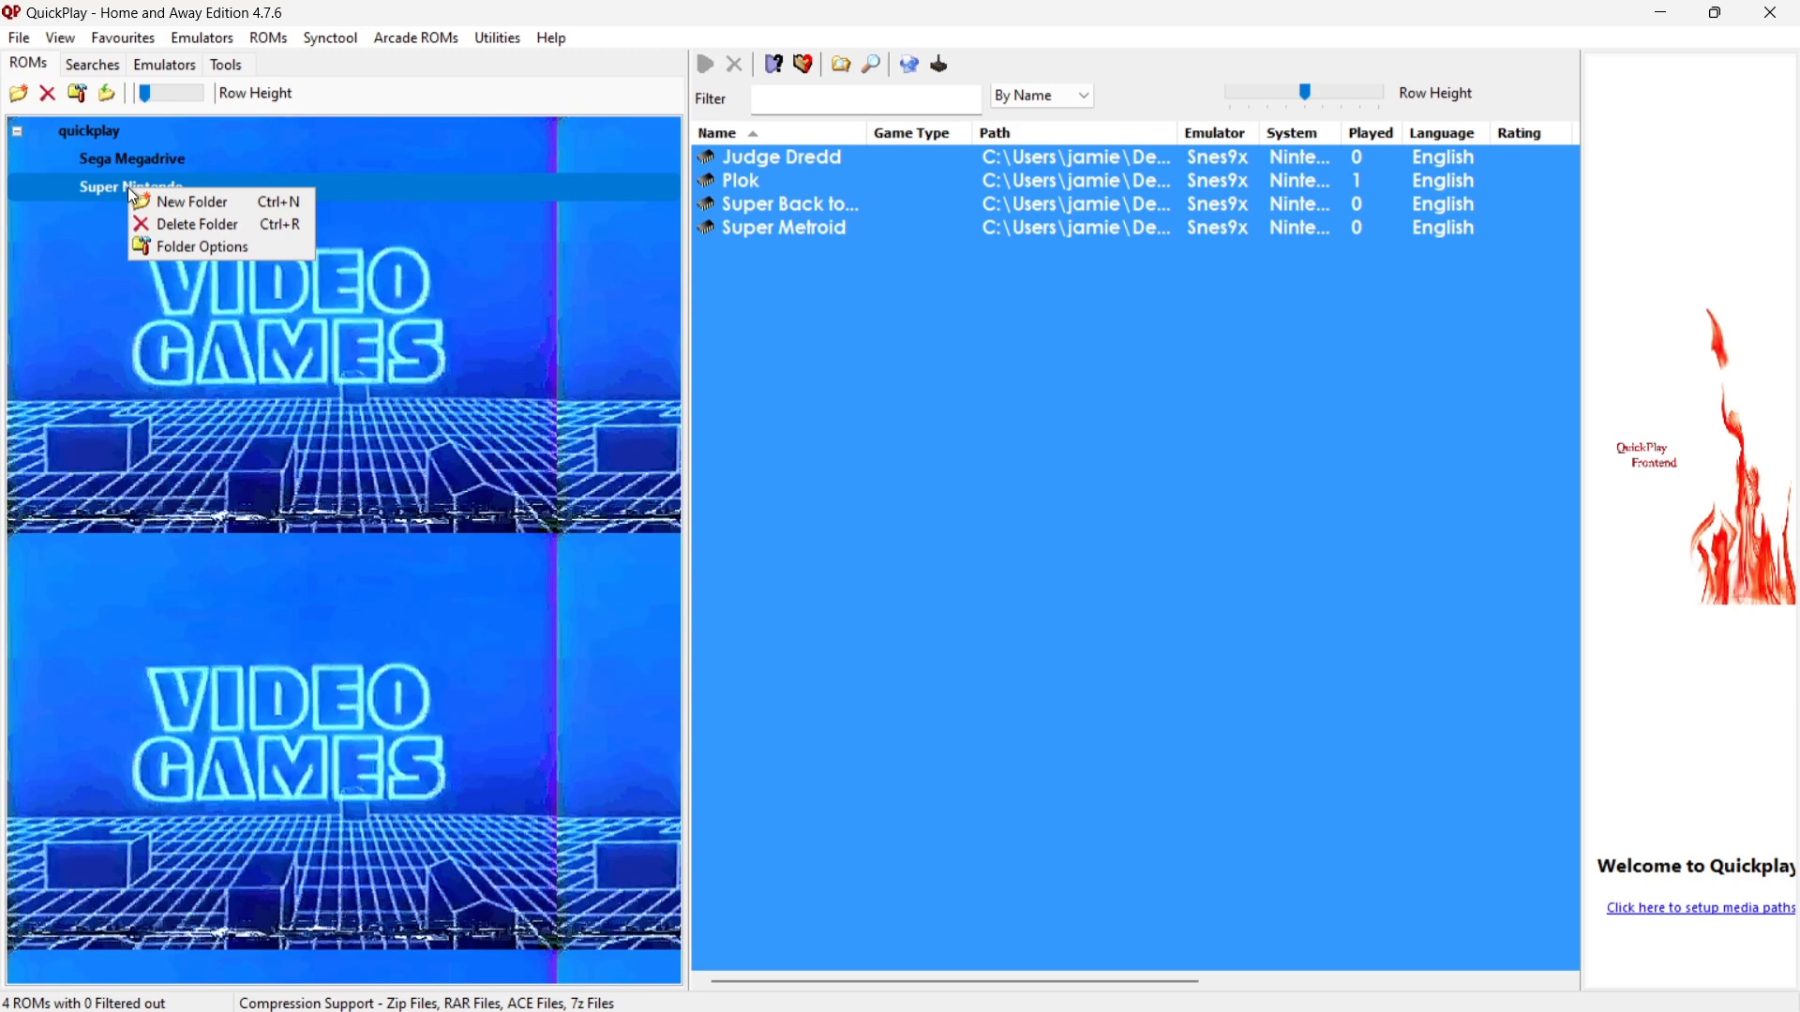
{"action": "left_click", "coordinate": [216, 248]}
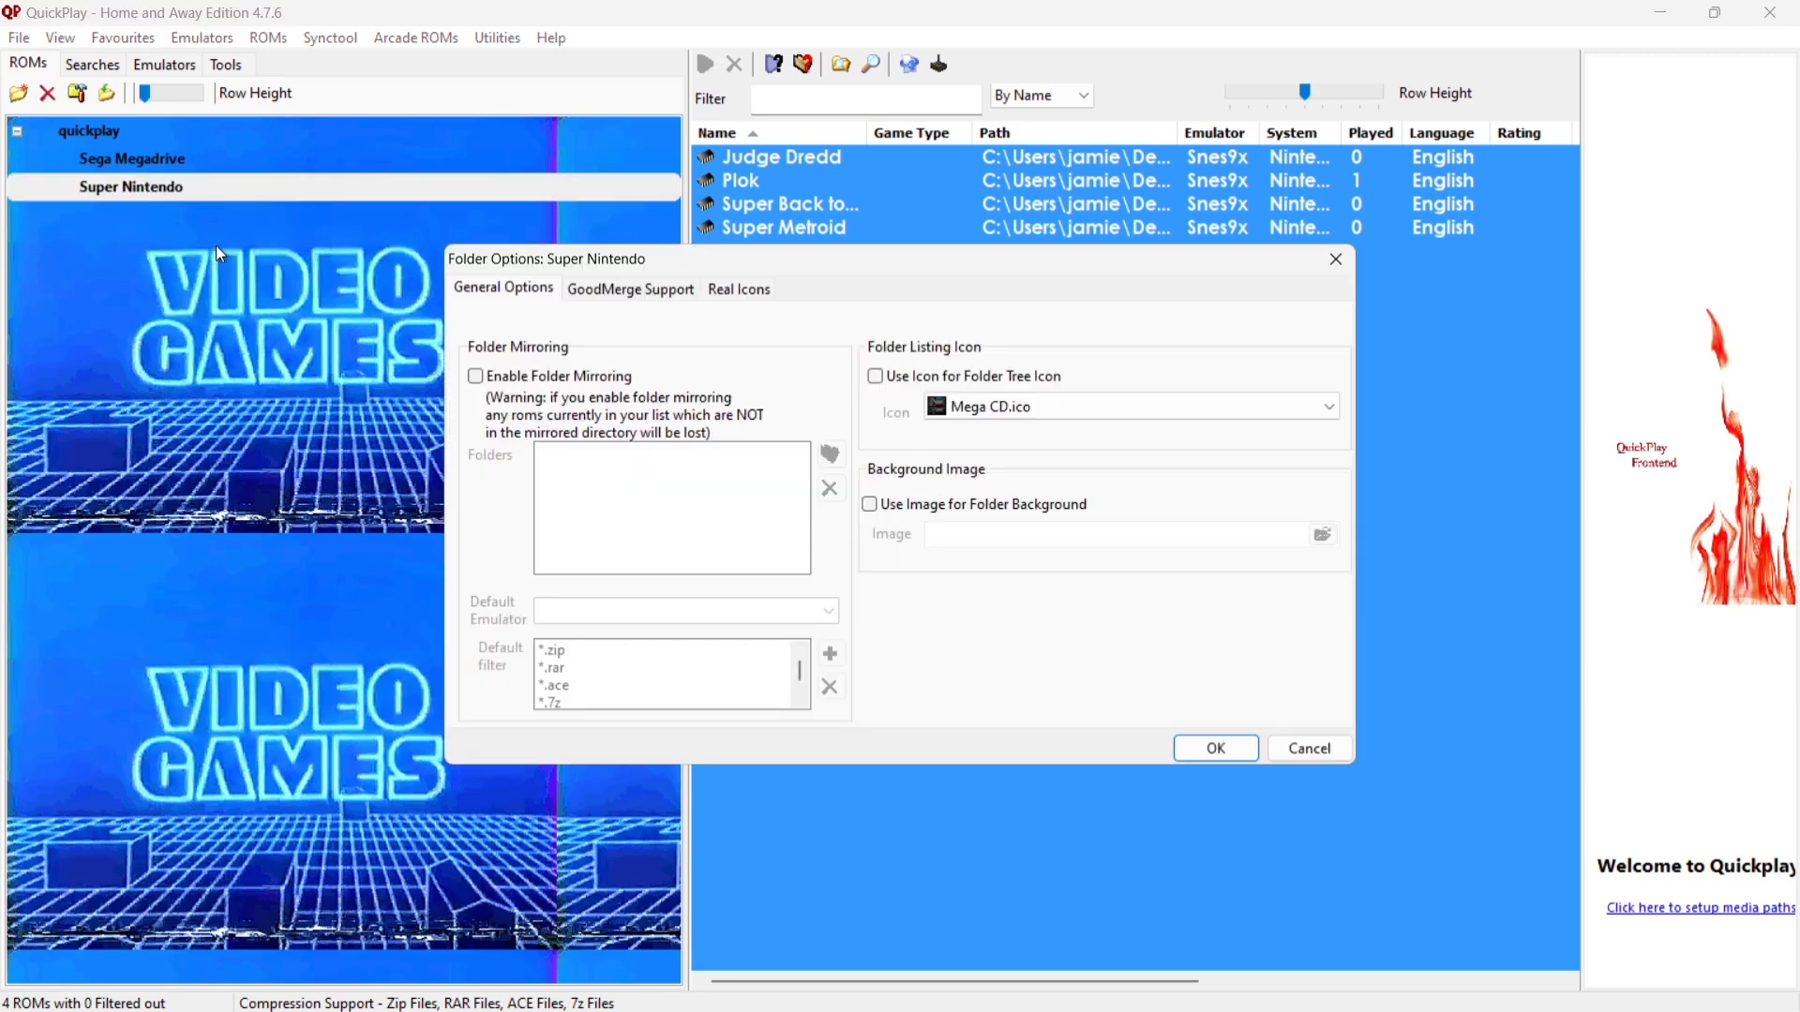
{"action": "left_click", "coordinate": [875, 375]}
{"action": "left_click", "coordinate": [1240, 406]}
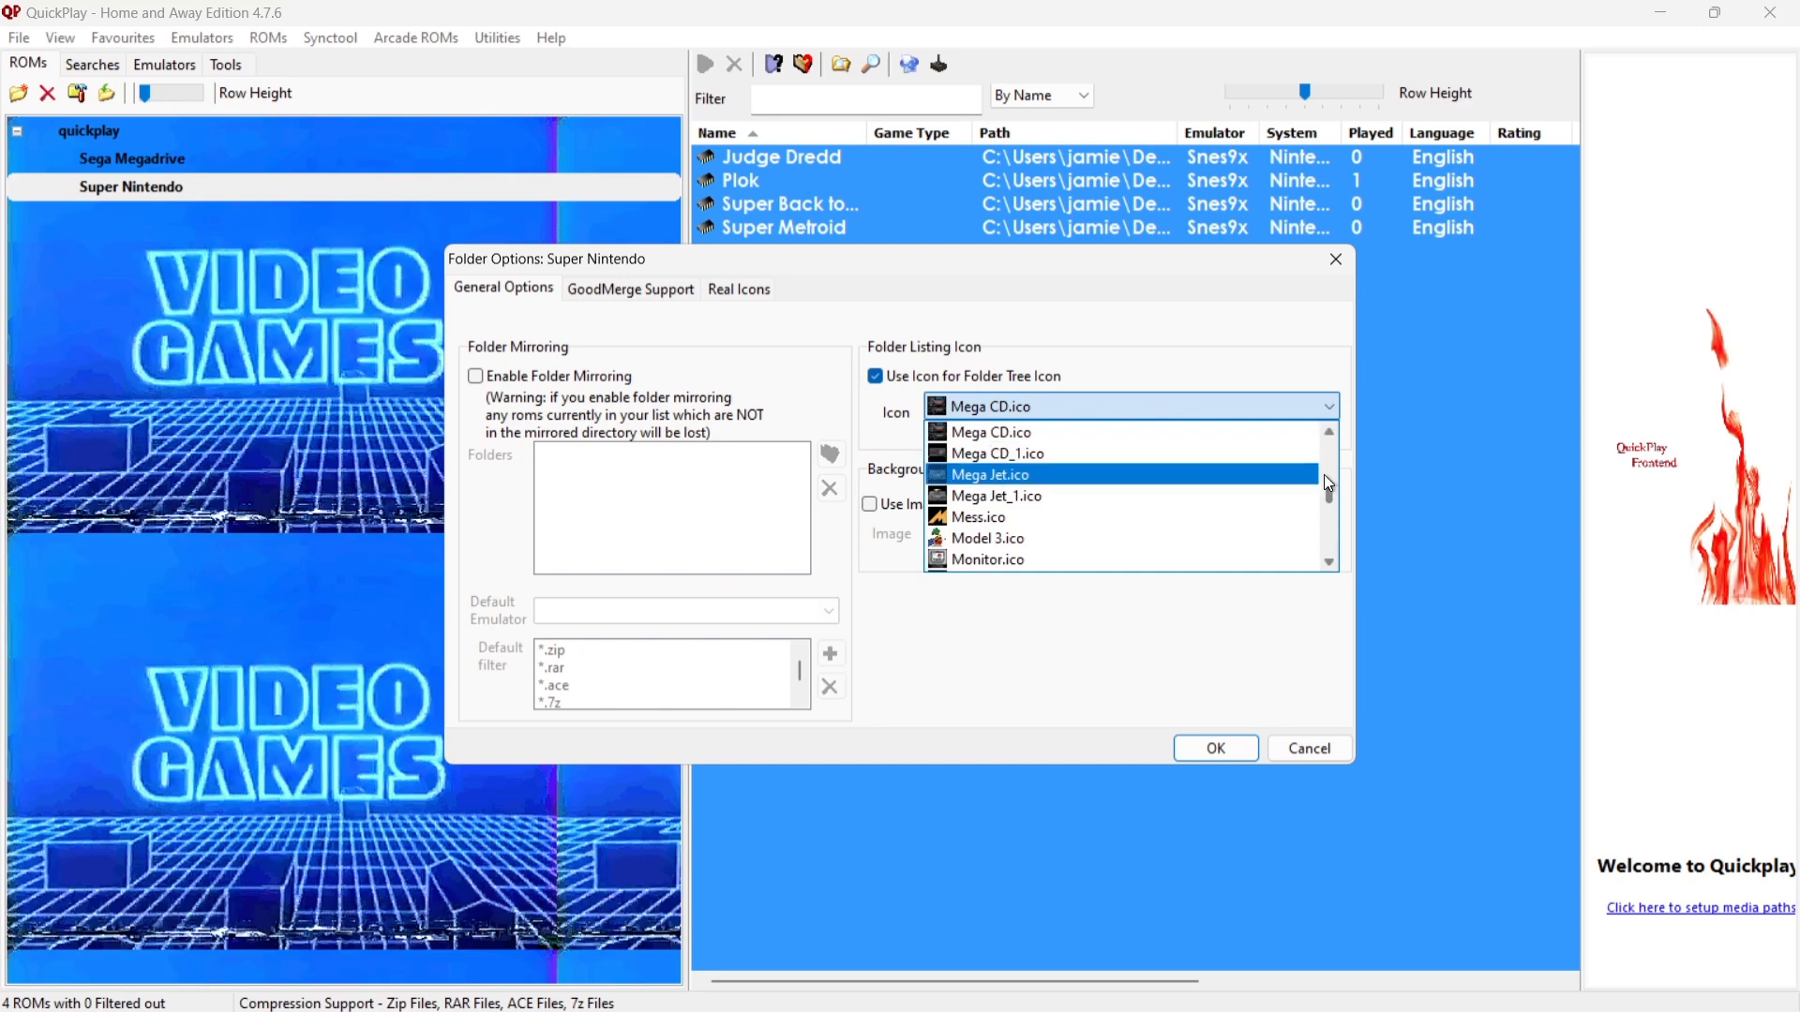
{"action": "left_click_drag", "start_coordinate": [1331, 499], "coordinate": [1331, 564]}
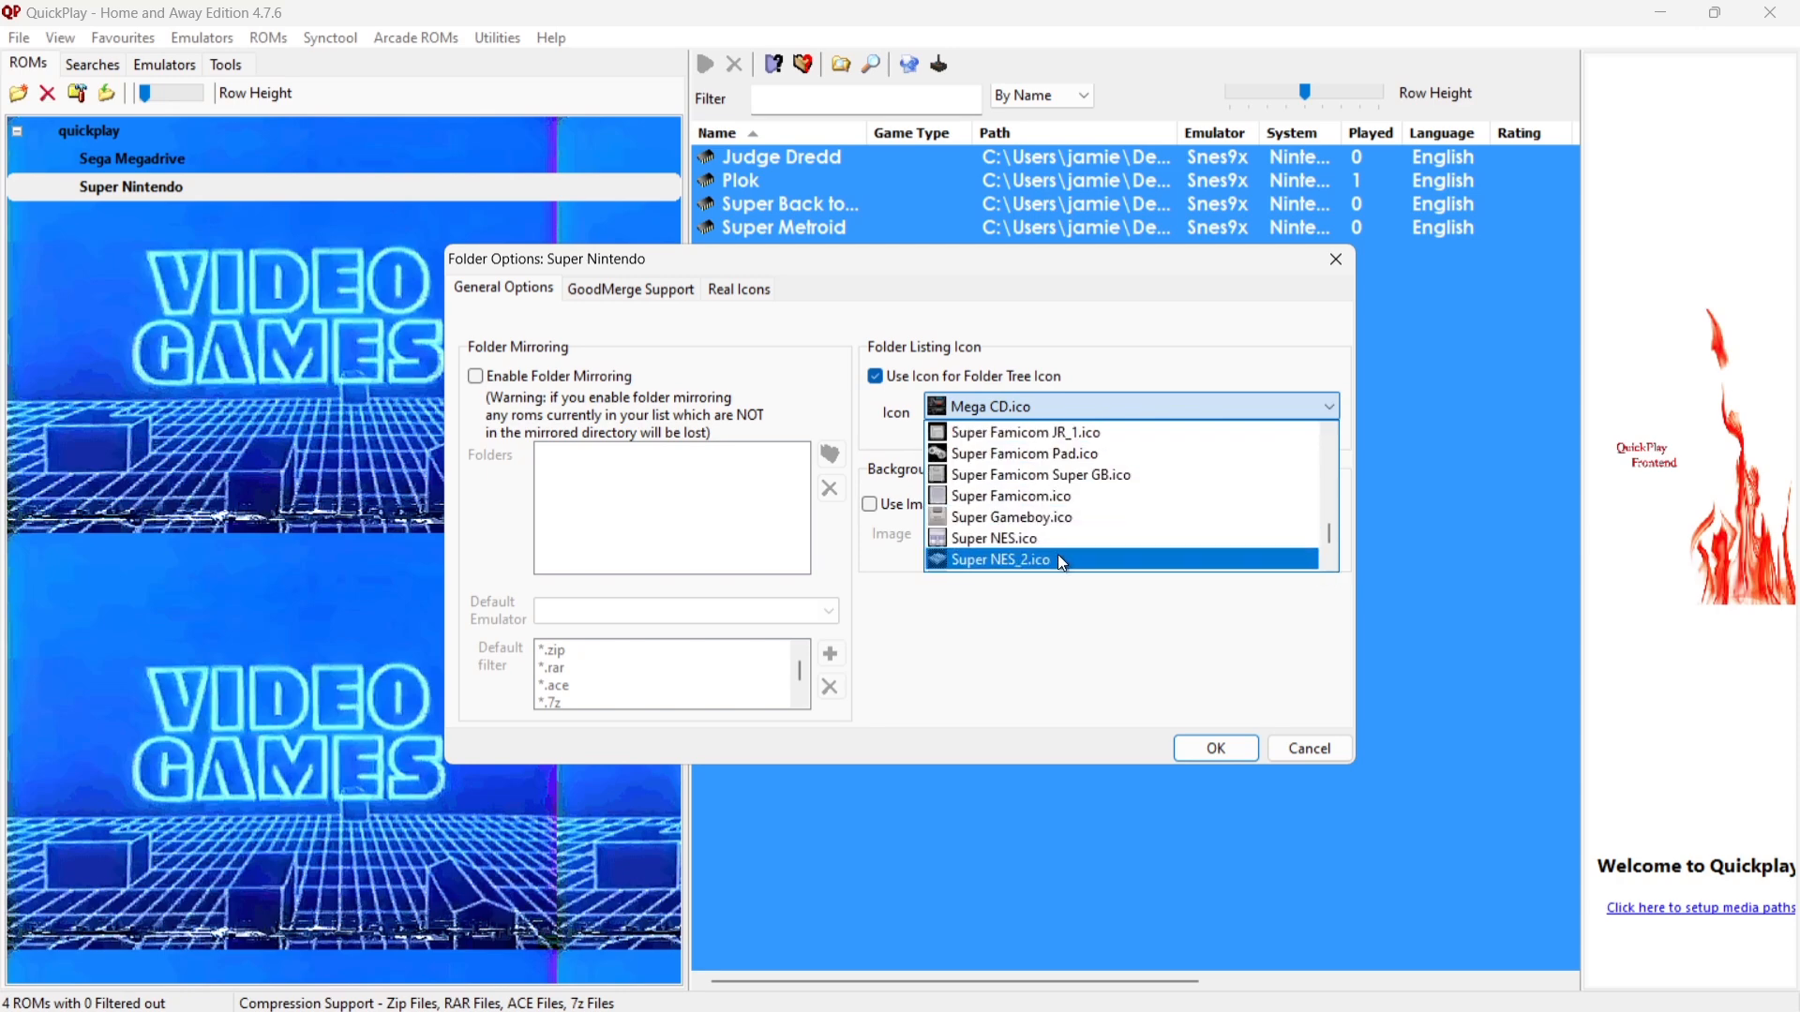
{"action": "scroll", "coordinate": [1057, 554], "scroll_direction": "down", "scroll_amount": 5}
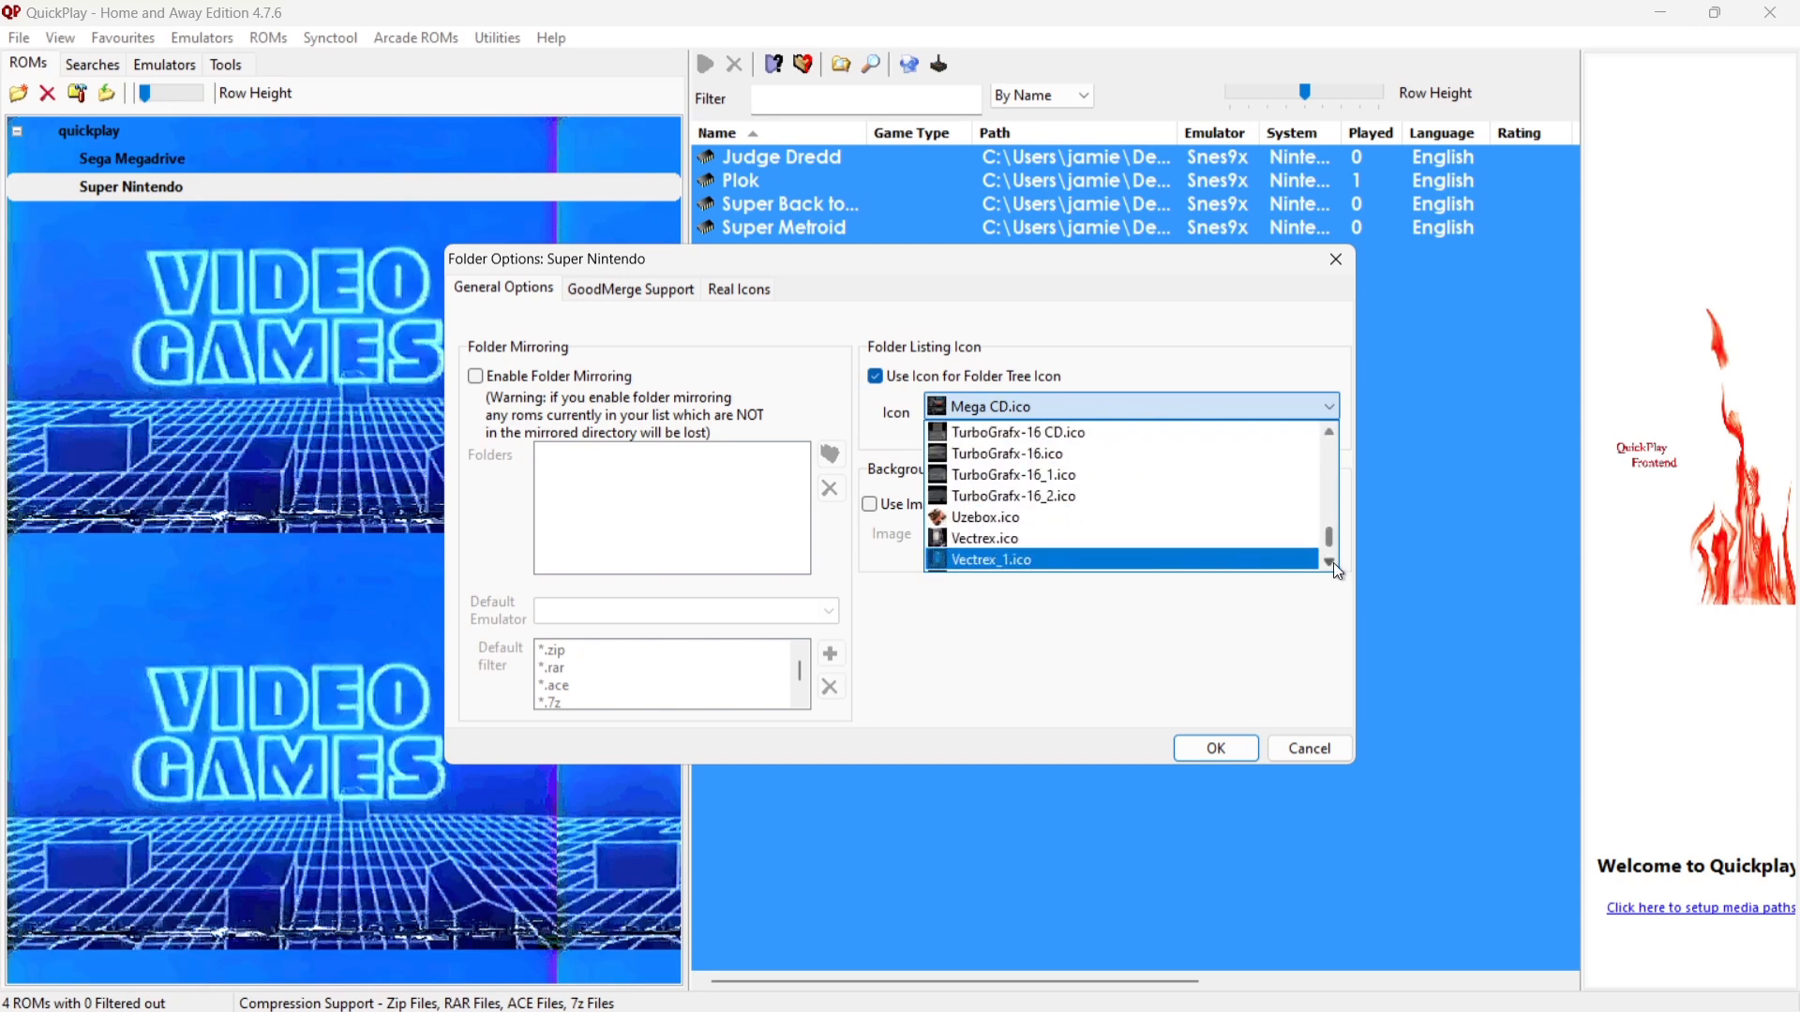
{"action": "left_click", "coordinate": [1330, 436]}
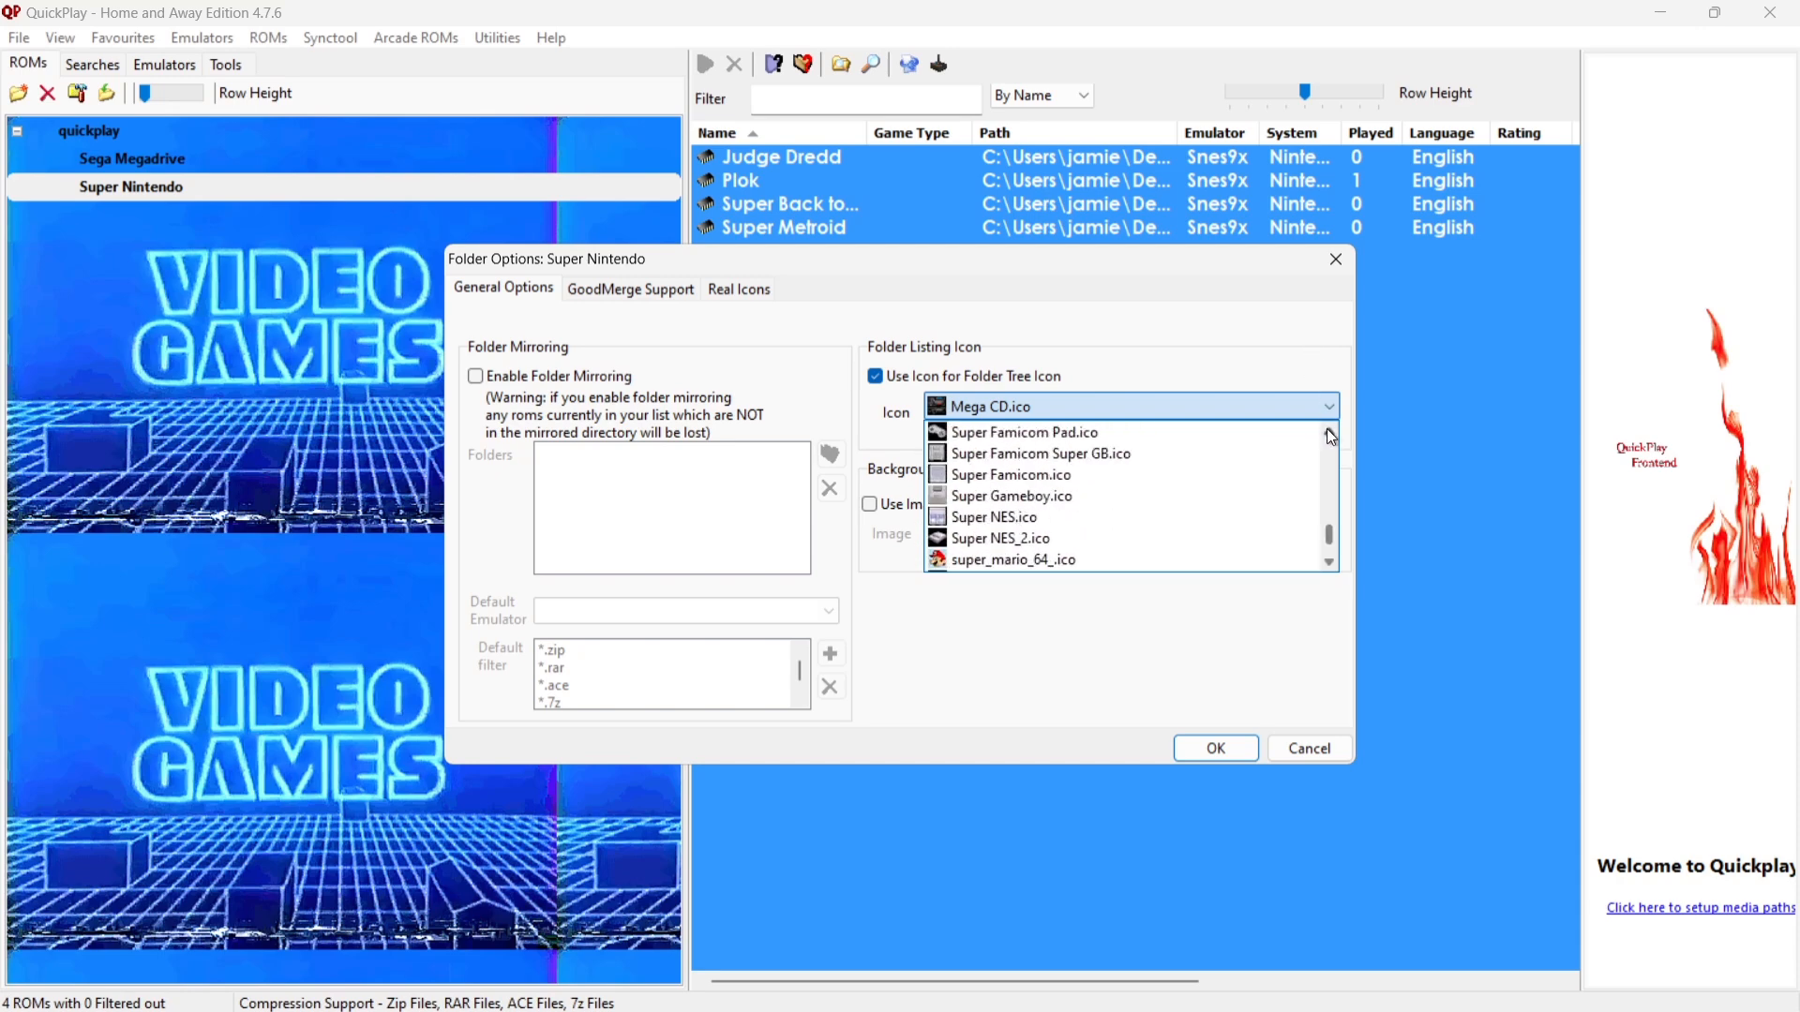
{"action": "left_click", "coordinate": [1054, 522]}
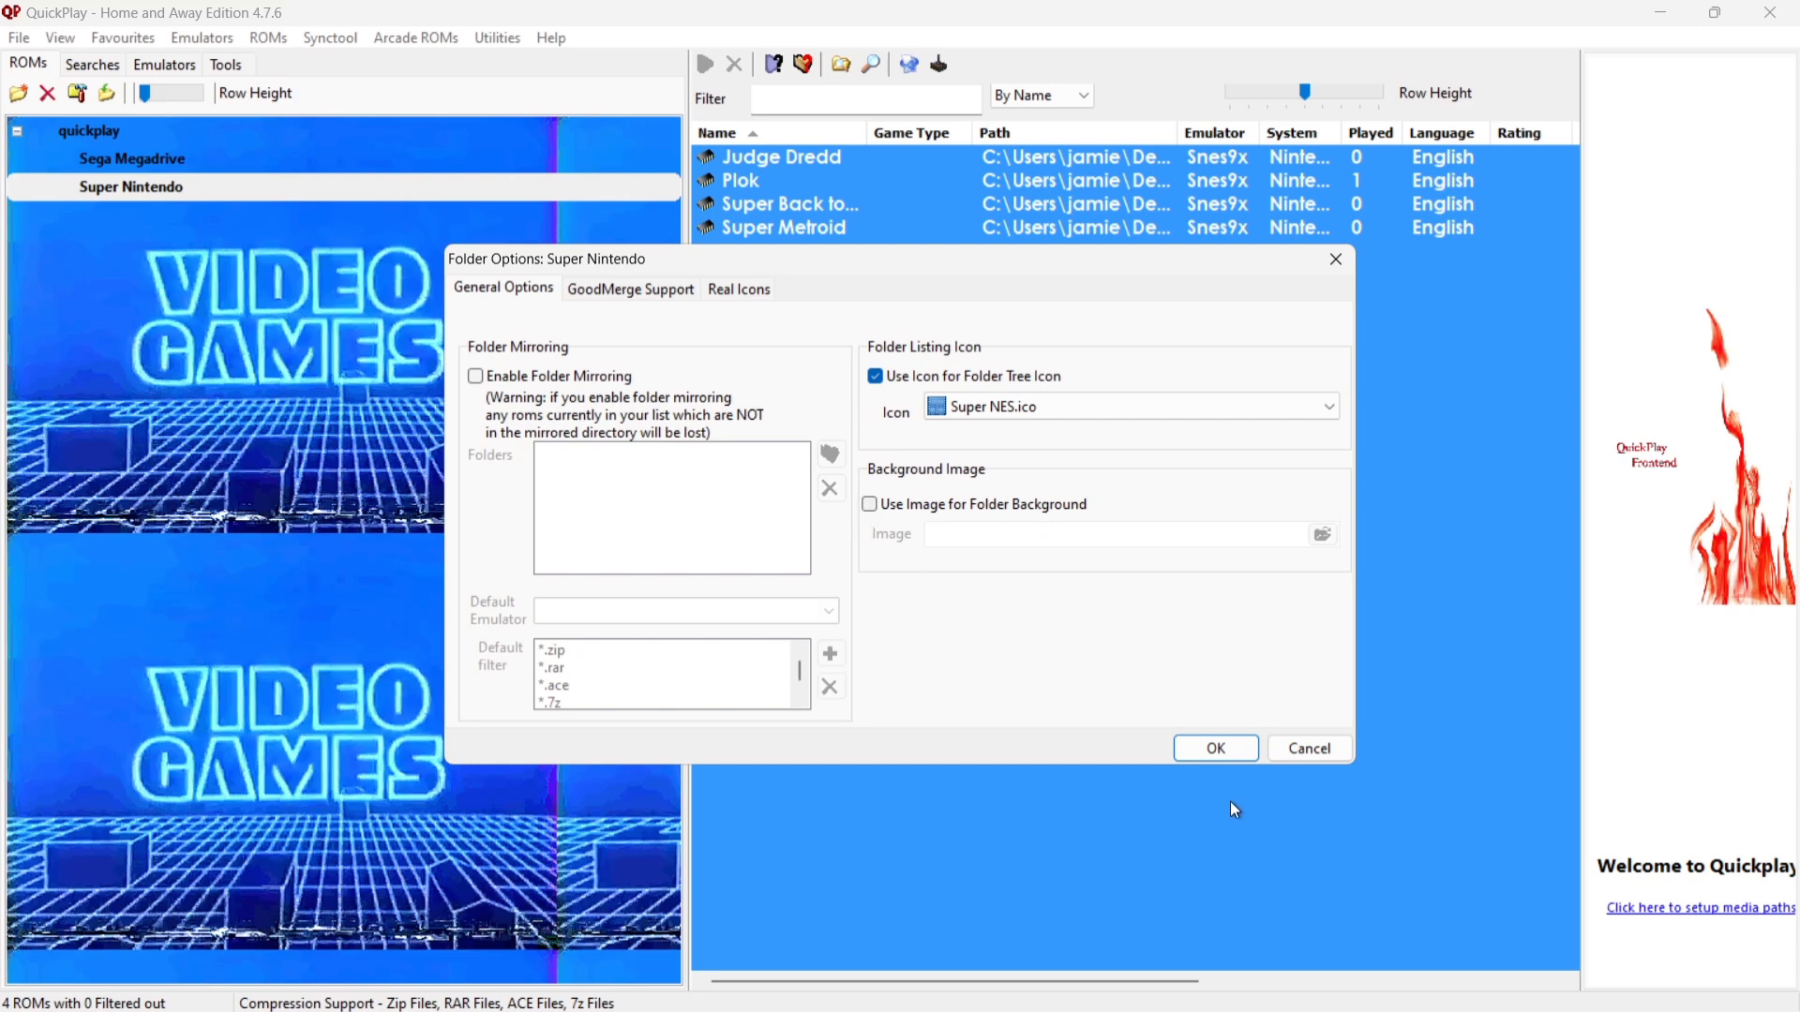
{"action": "left_click", "coordinate": [1219, 742]}
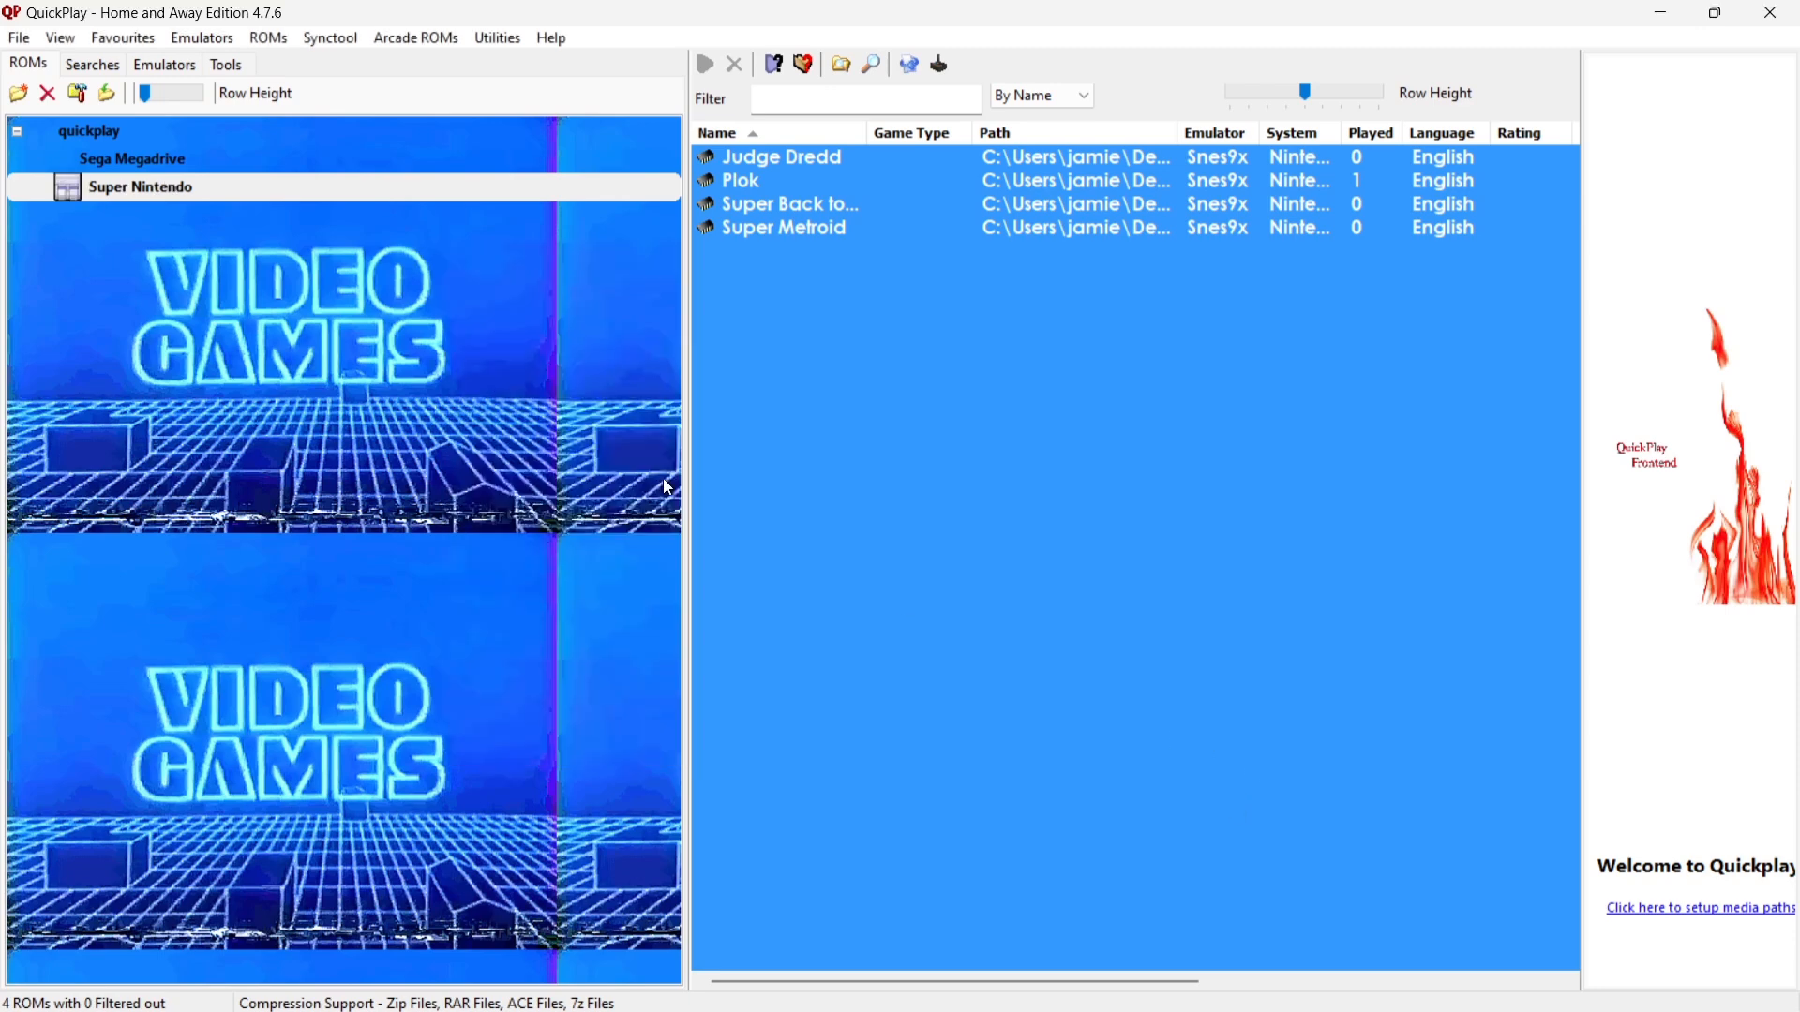
Enable a folder tree icon for the Sega Megadrive folder and set it to Genesis - MegaDrive.ico.
{"action": "left_click", "coordinate": [158, 160]}
{"action": "right_click", "coordinate": [159, 160]}
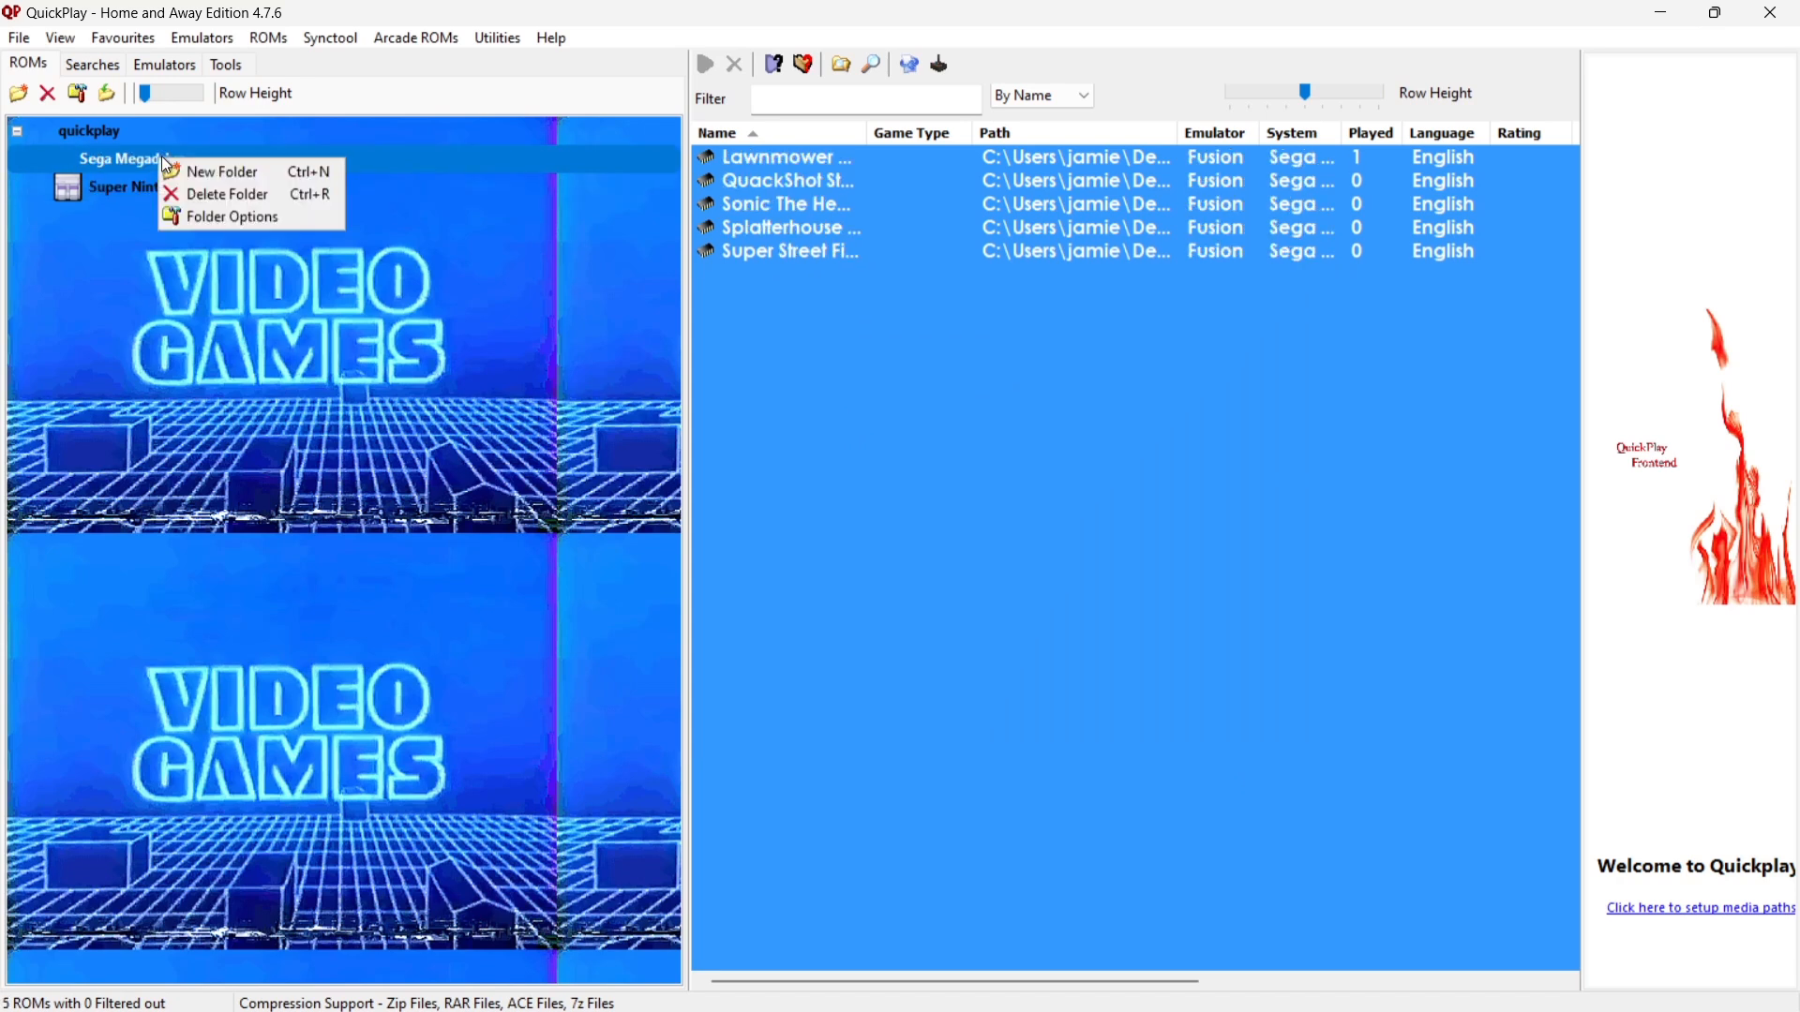
{"action": "right_click", "coordinate": [132, 150]}
{"action": "right_click", "coordinate": [132, 150]}
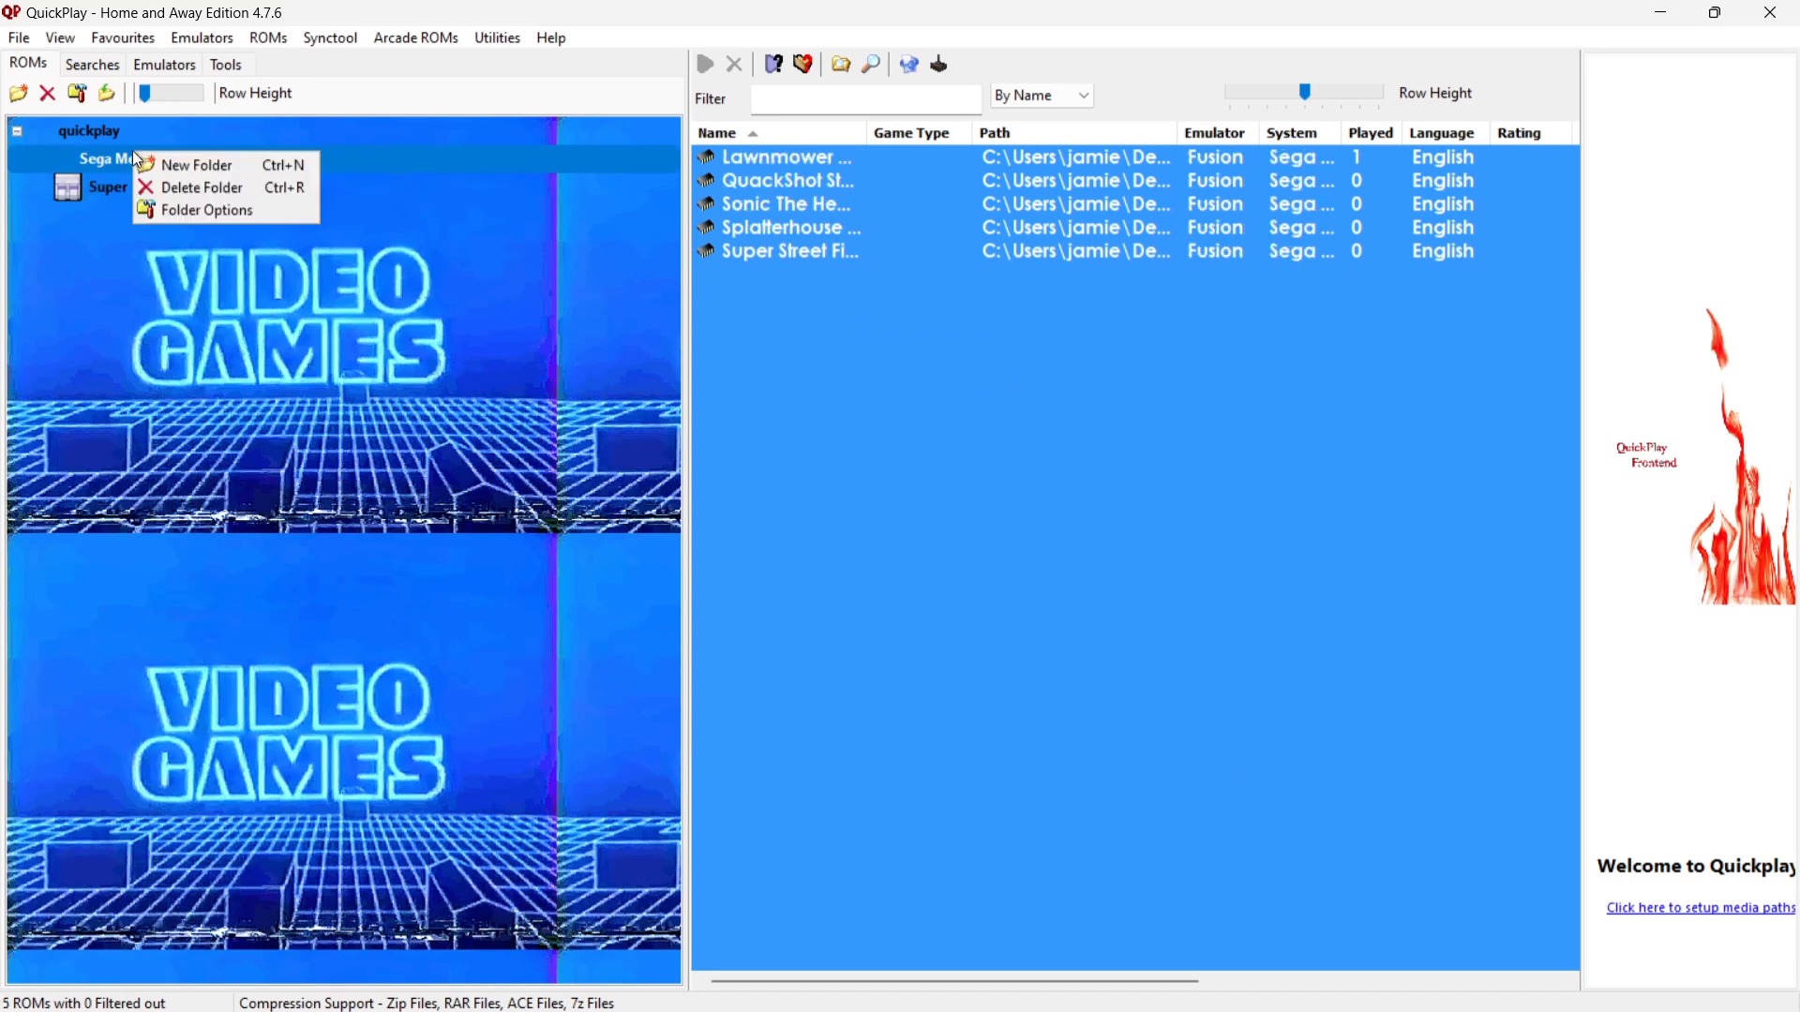
{"action": "left_click", "coordinate": [196, 211]}
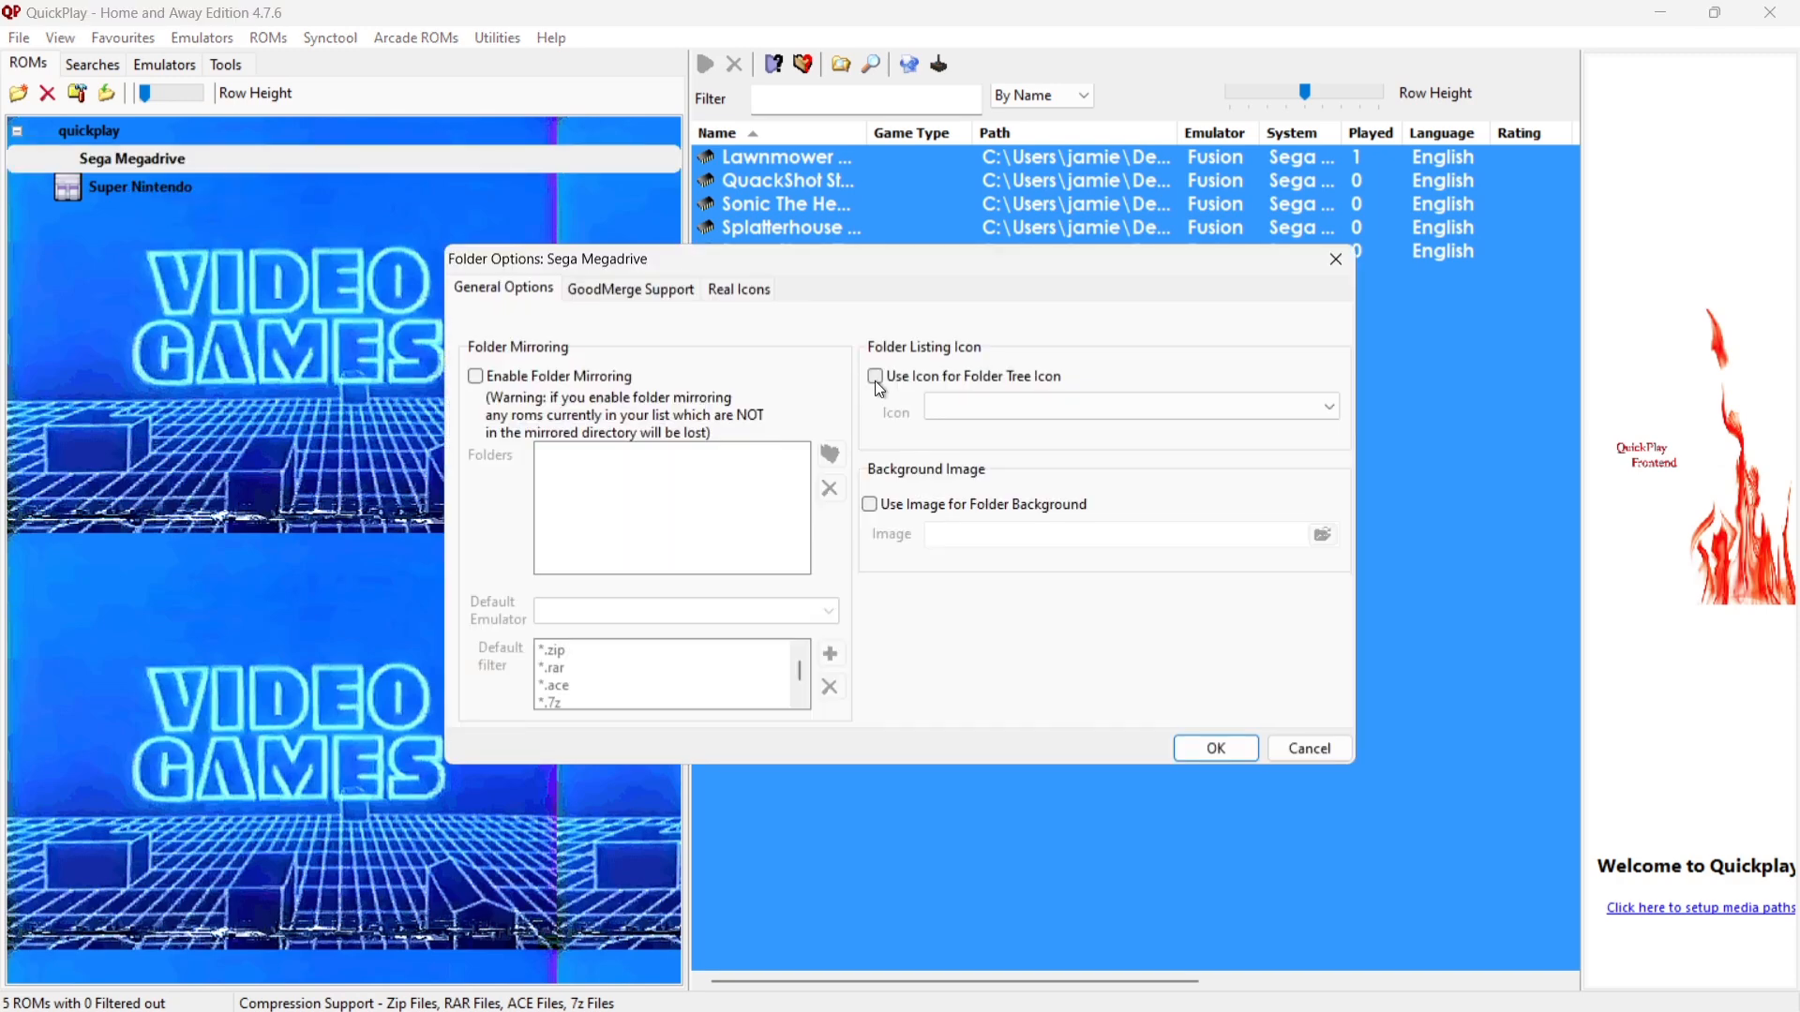
{"action": "left_click", "coordinate": [875, 379]}
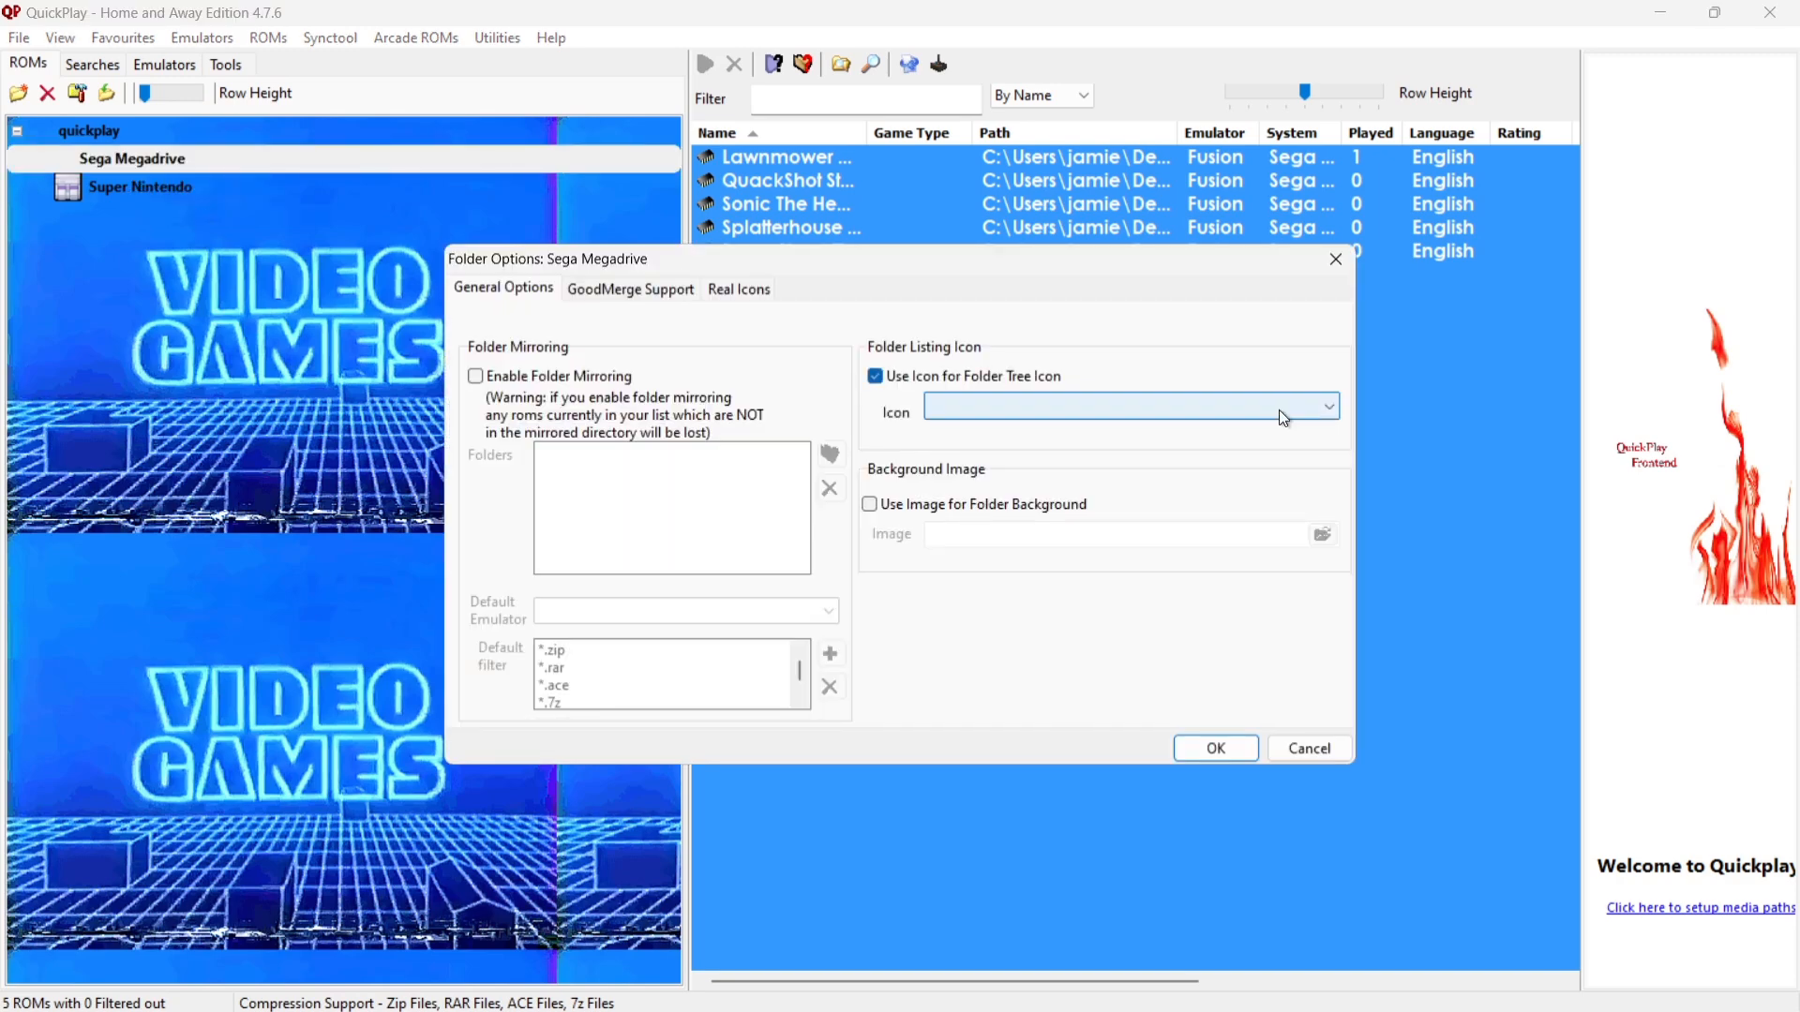
{"action": "left_click", "coordinate": [1331, 407]}
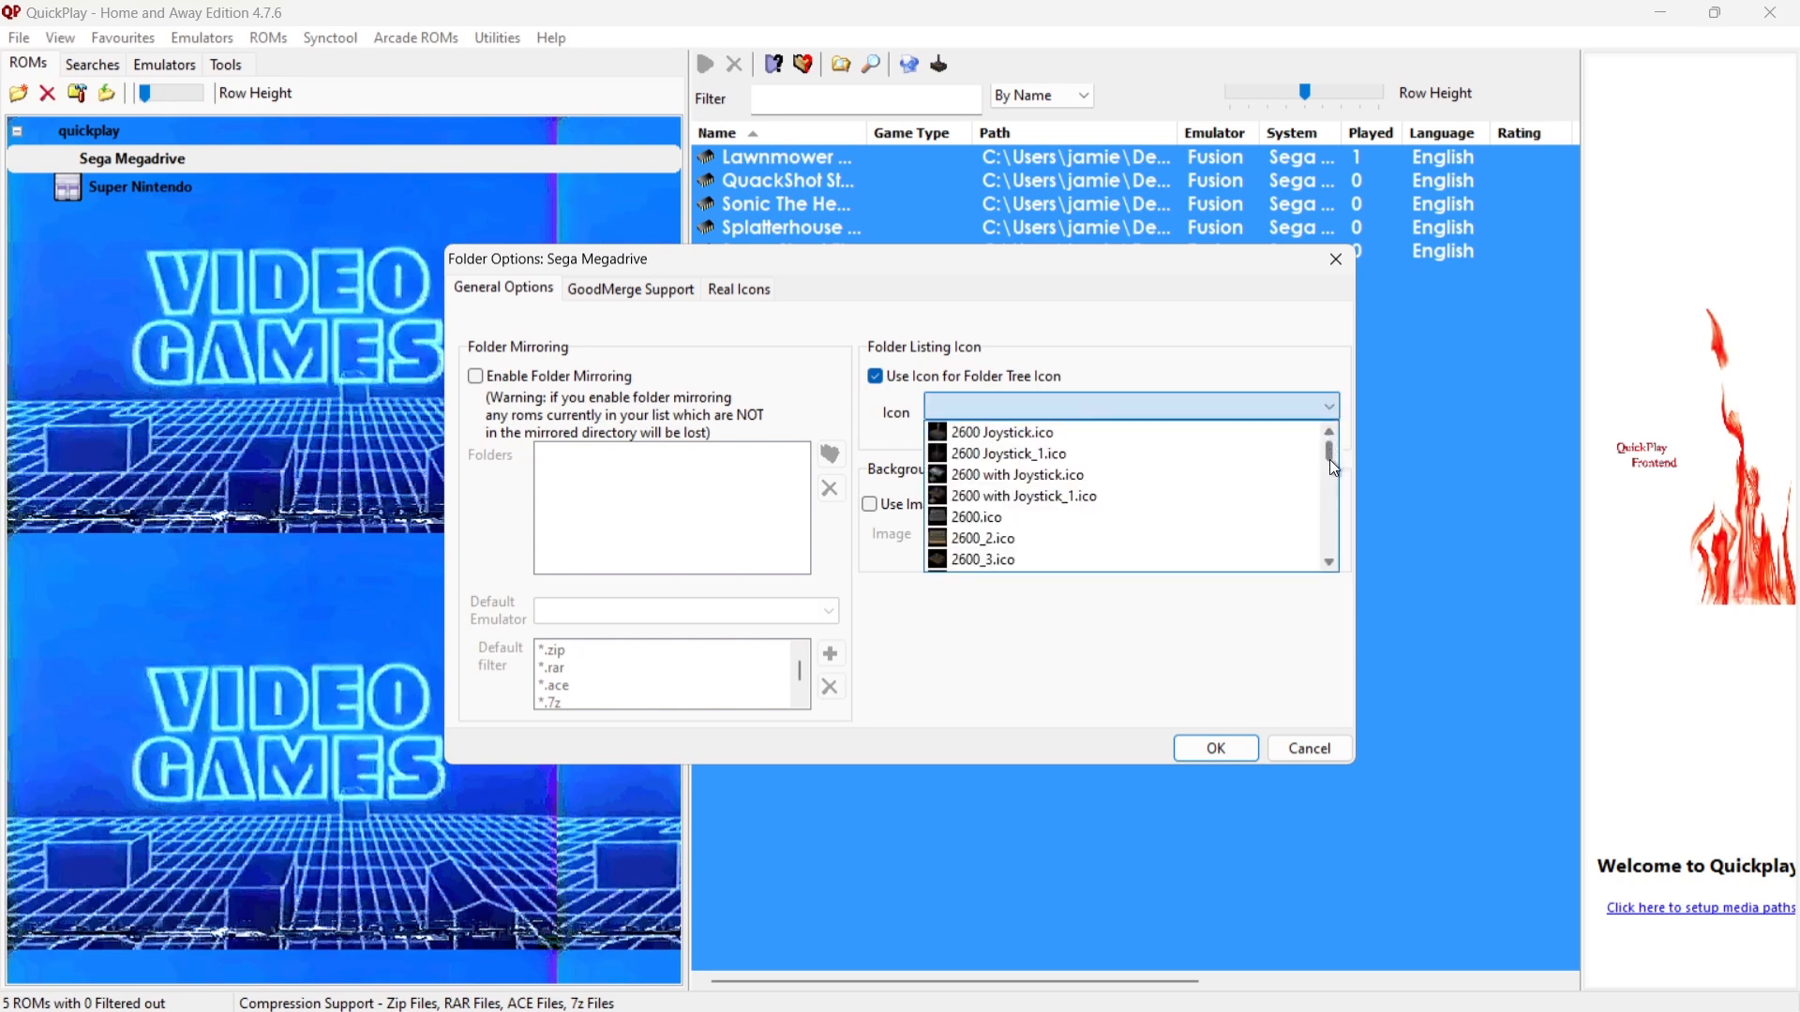
{"action": "left_click_drag", "start_coordinate": [1331, 487], "coordinate": [1125, 454]}
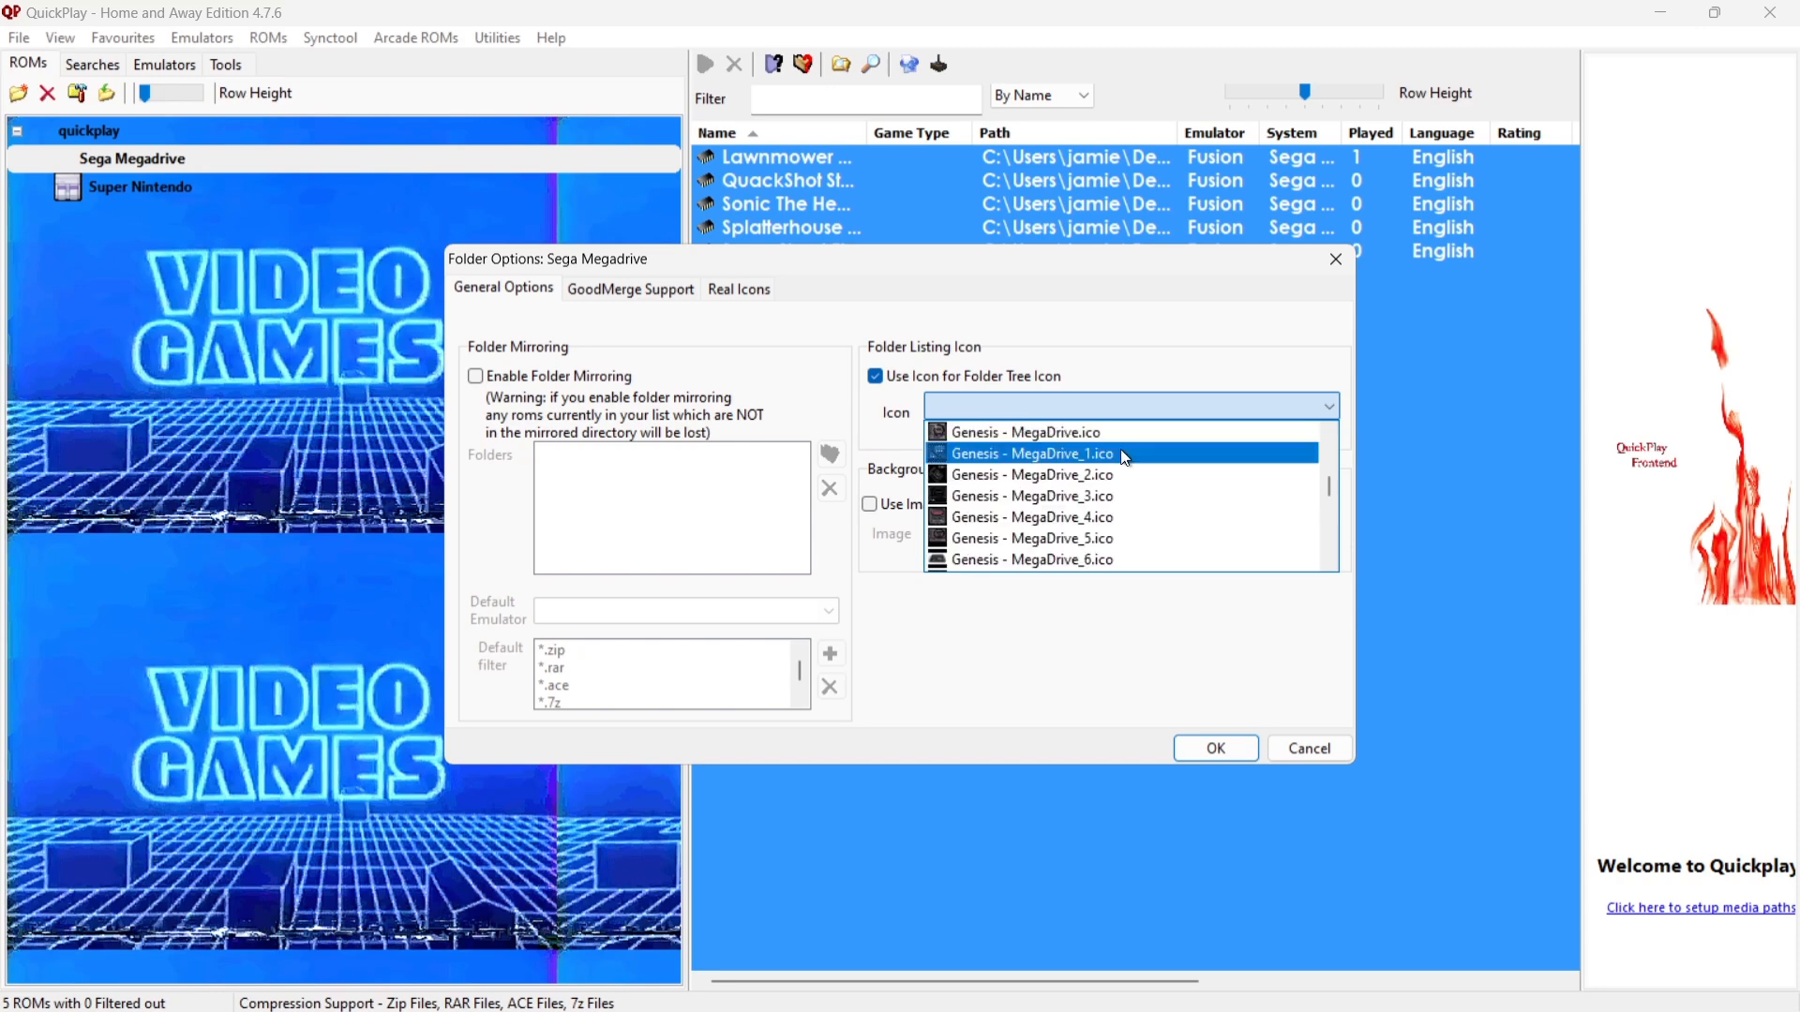
{"action": "left_click", "coordinate": [1080, 427]}
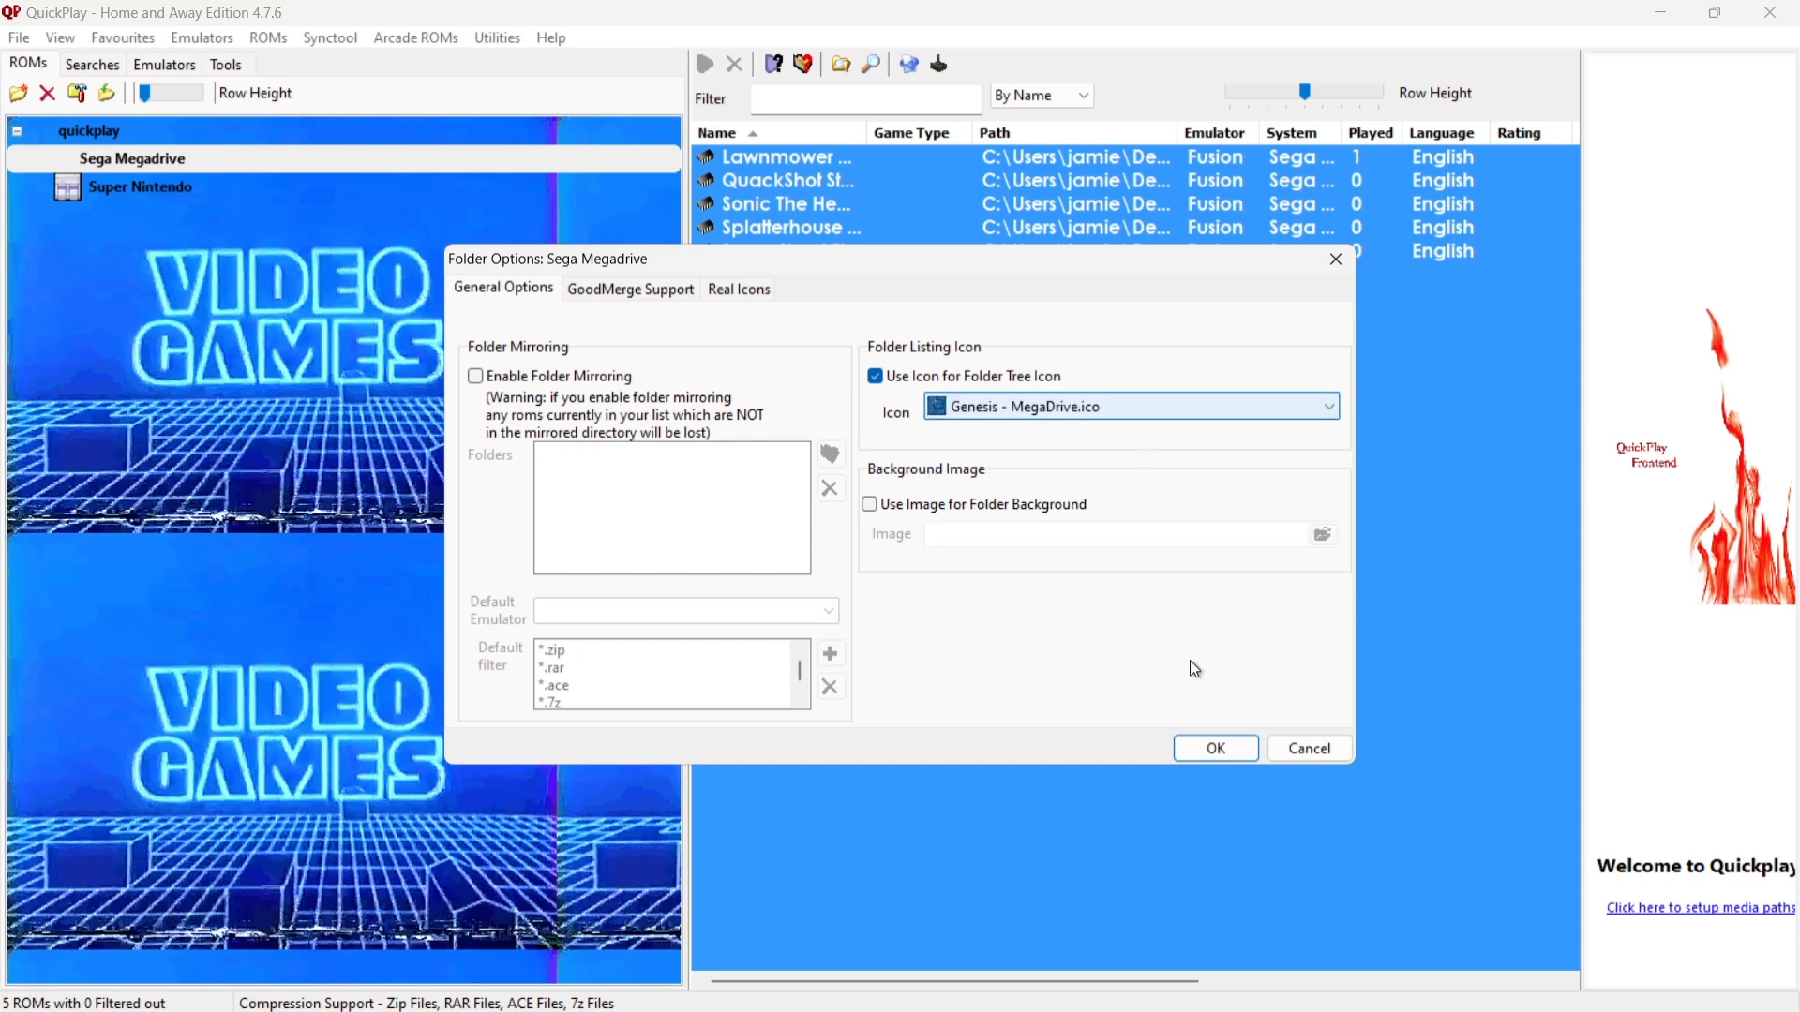
{"action": "left_click", "coordinate": [1220, 756]}
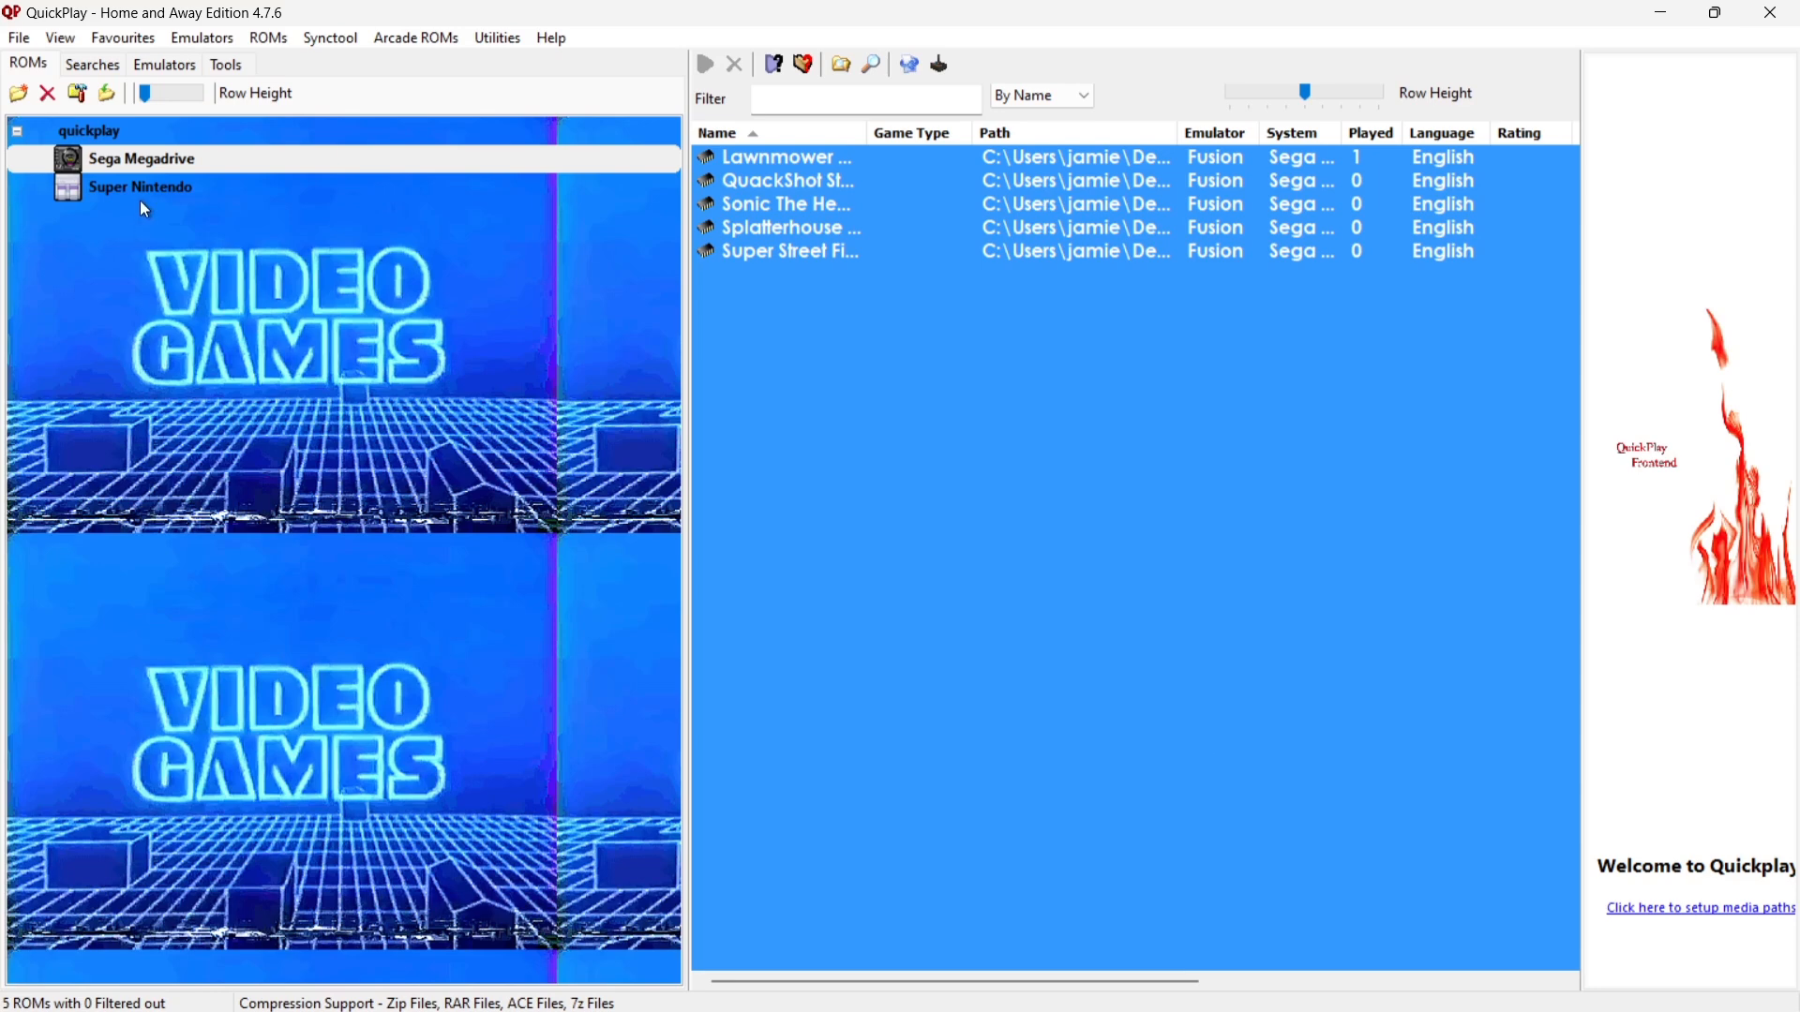
Enable a background image for the Super Nintendo folder, using chunli2.gif from the images folder.
{"action": "left_click", "coordinate": [161, 187]}
{"action": "left_click", "coordinate": [169, 157]}
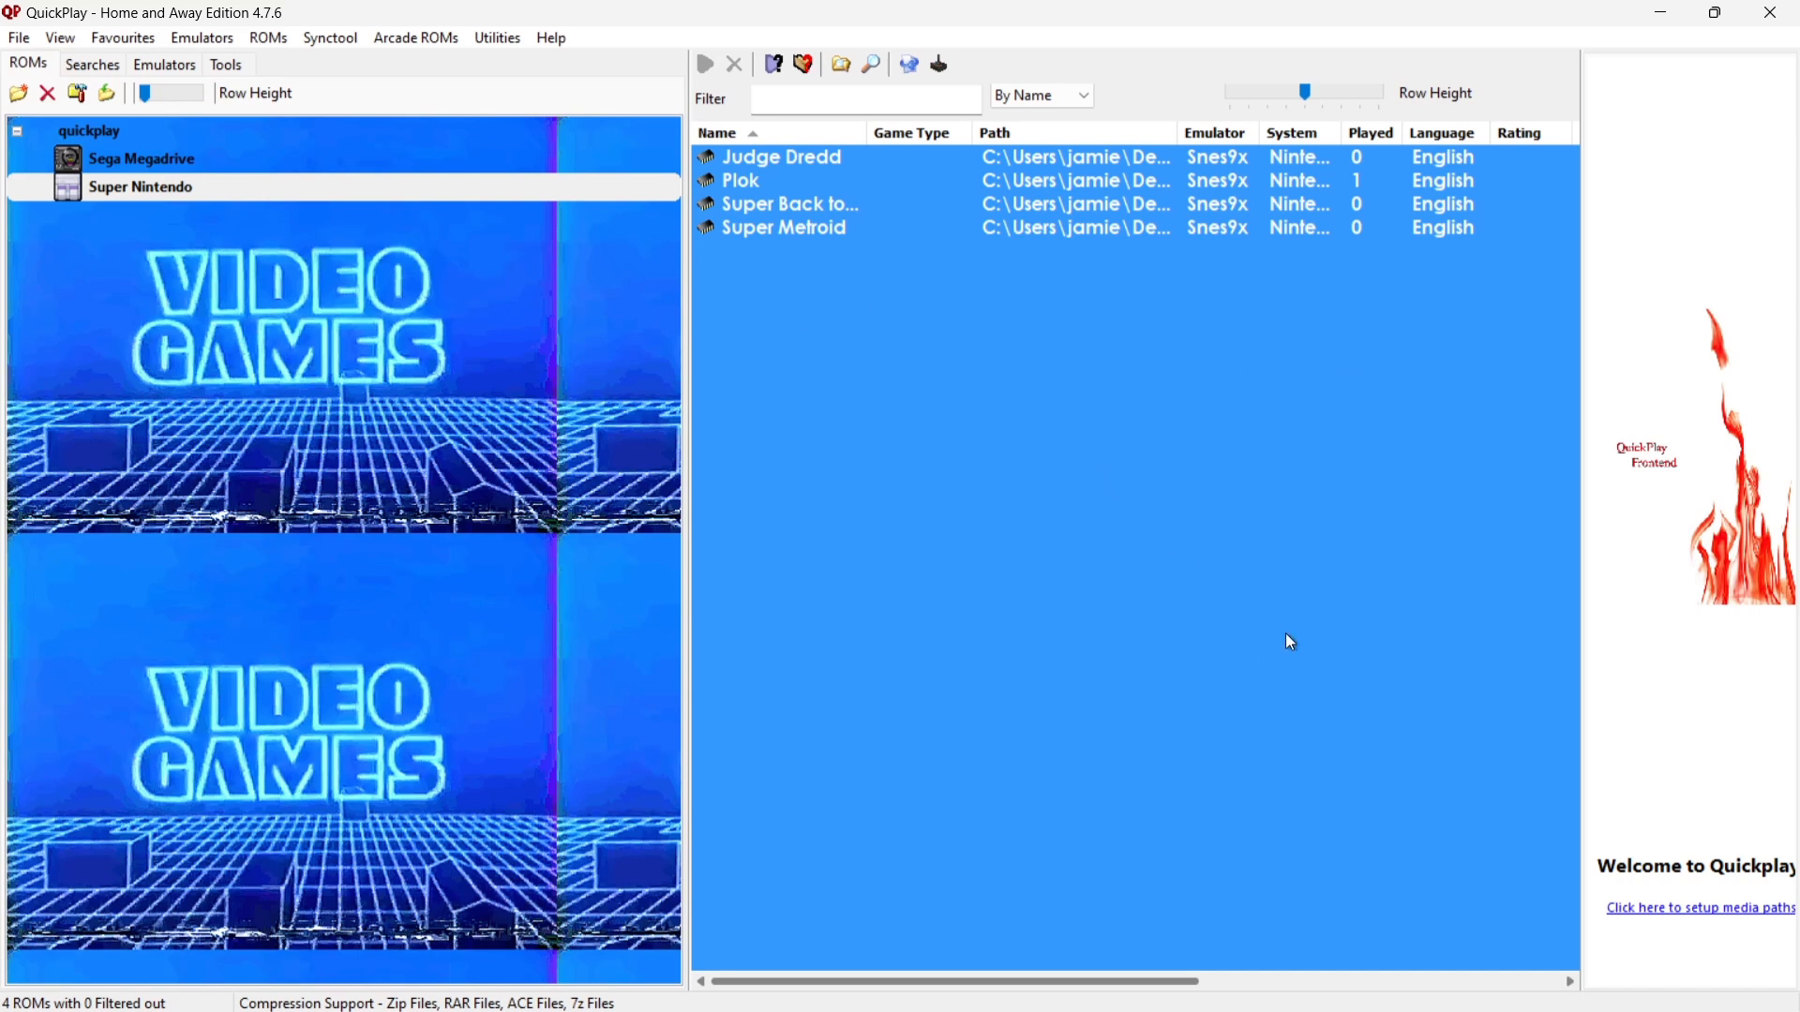
{"action": "left_click", "coordinate": [187, 161]}
{"action": "left_click", "coordinate": [180, 181]}
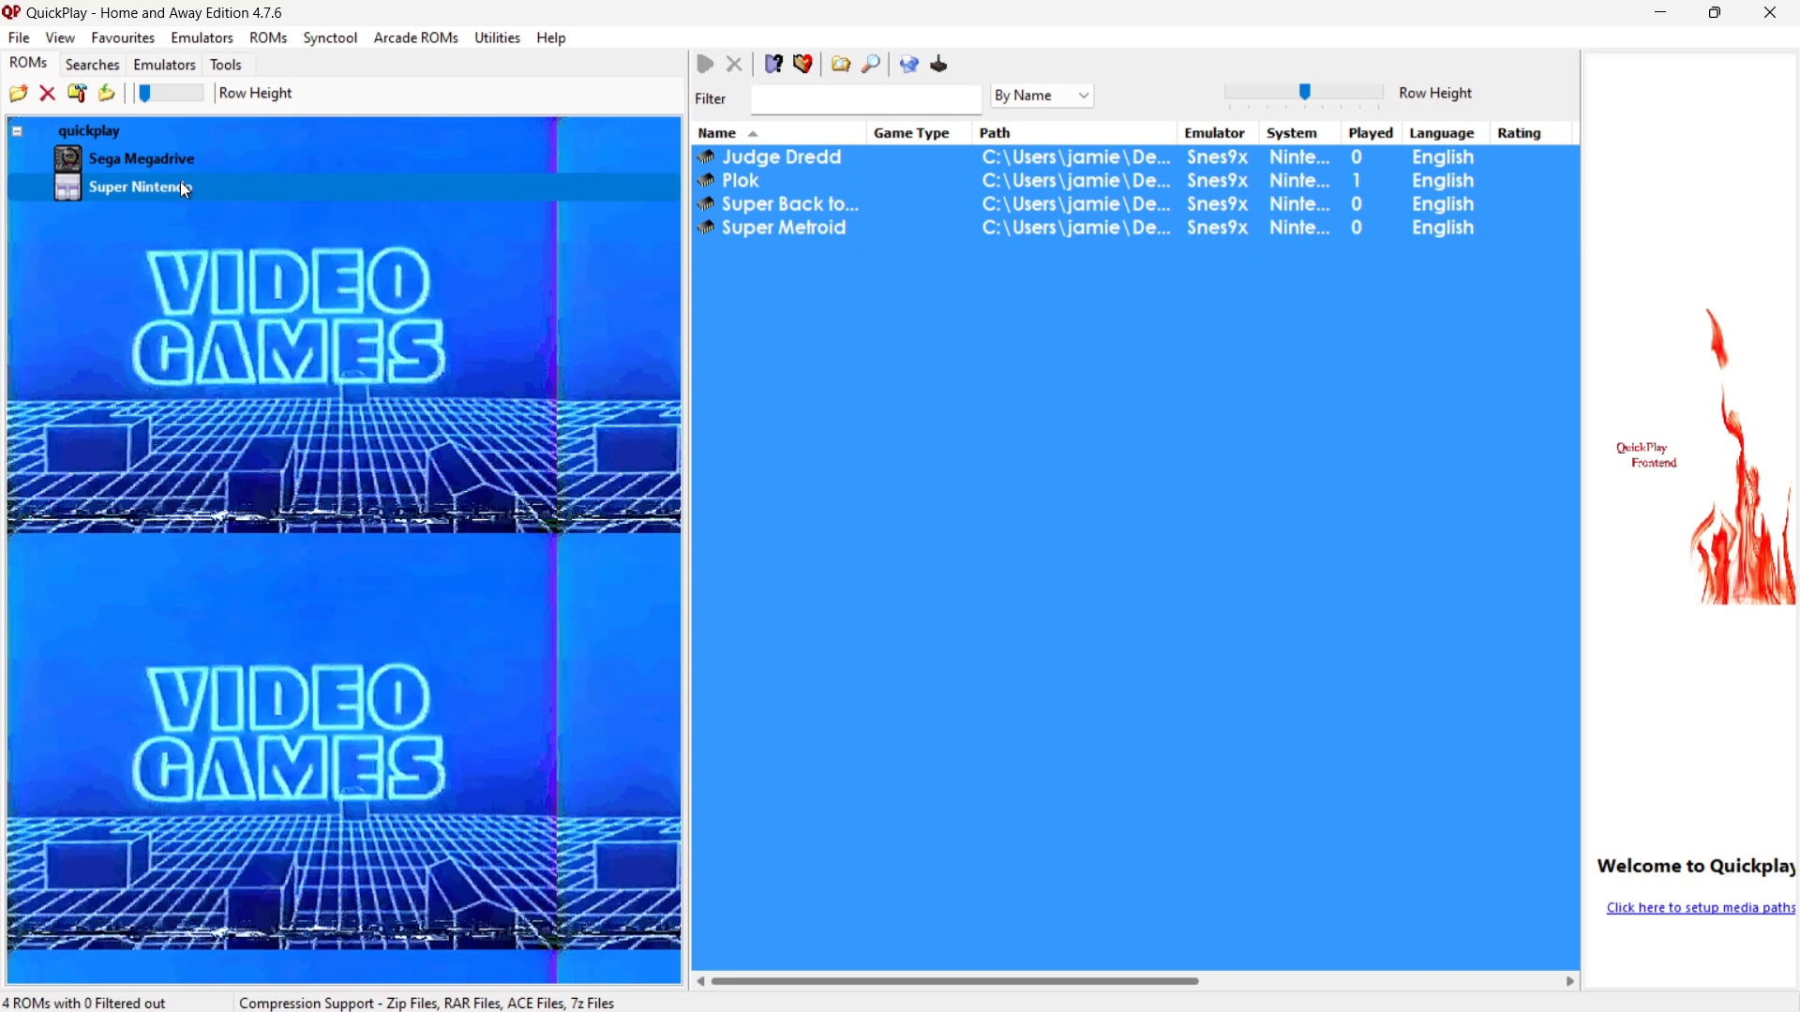
{"action": "right_click", "coordinate": [181, 184]}
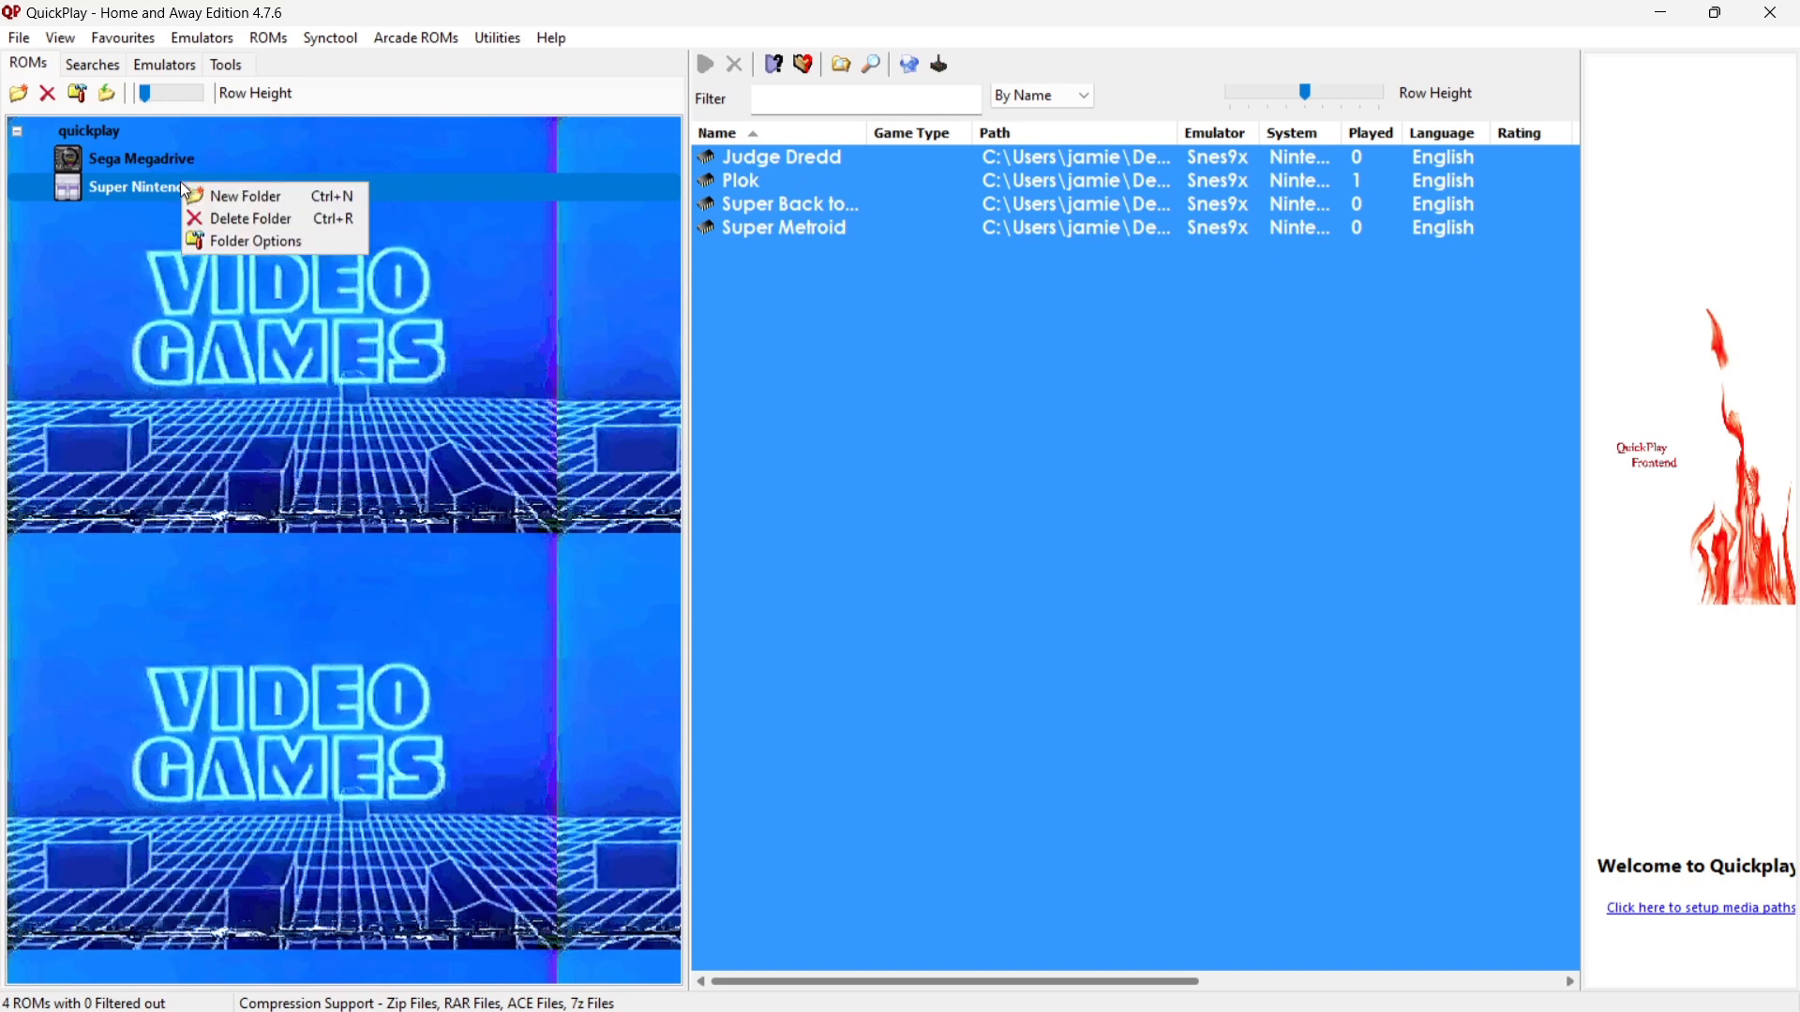
{"action": "left_click", "coordinate": [225, 238]}
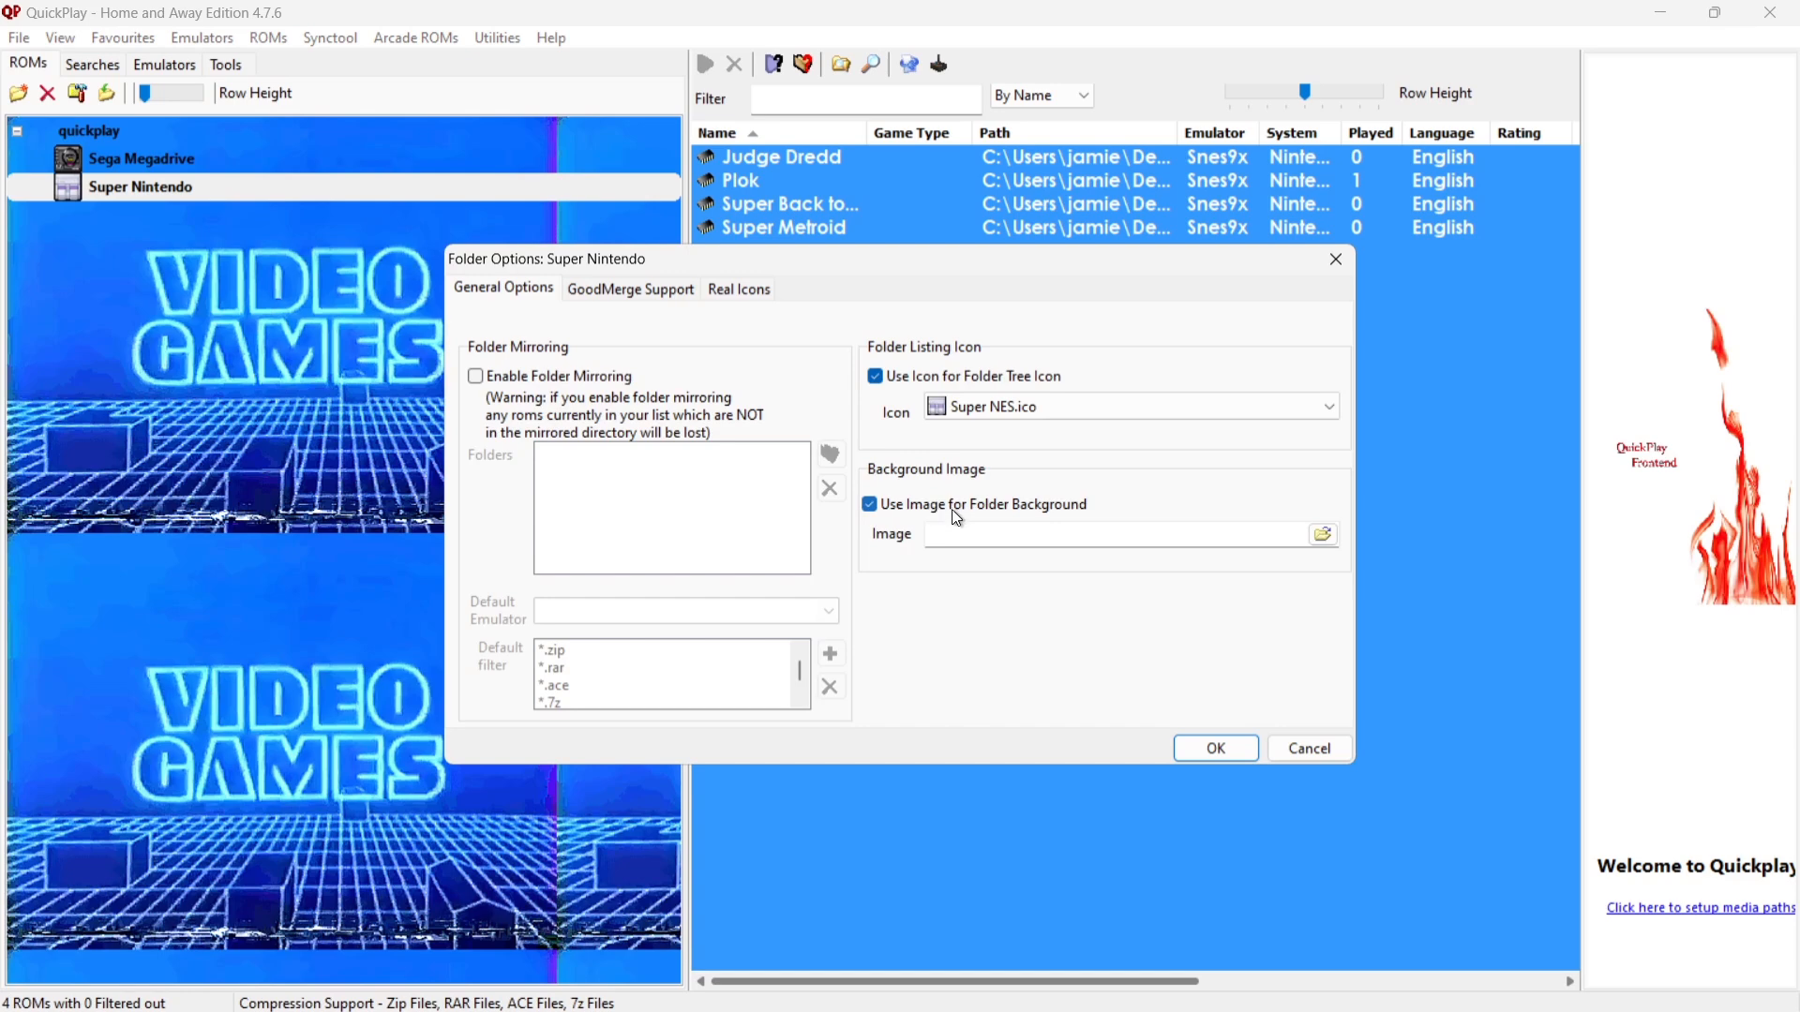
{"action": "left_click", "coordinate": [1330, 538]}
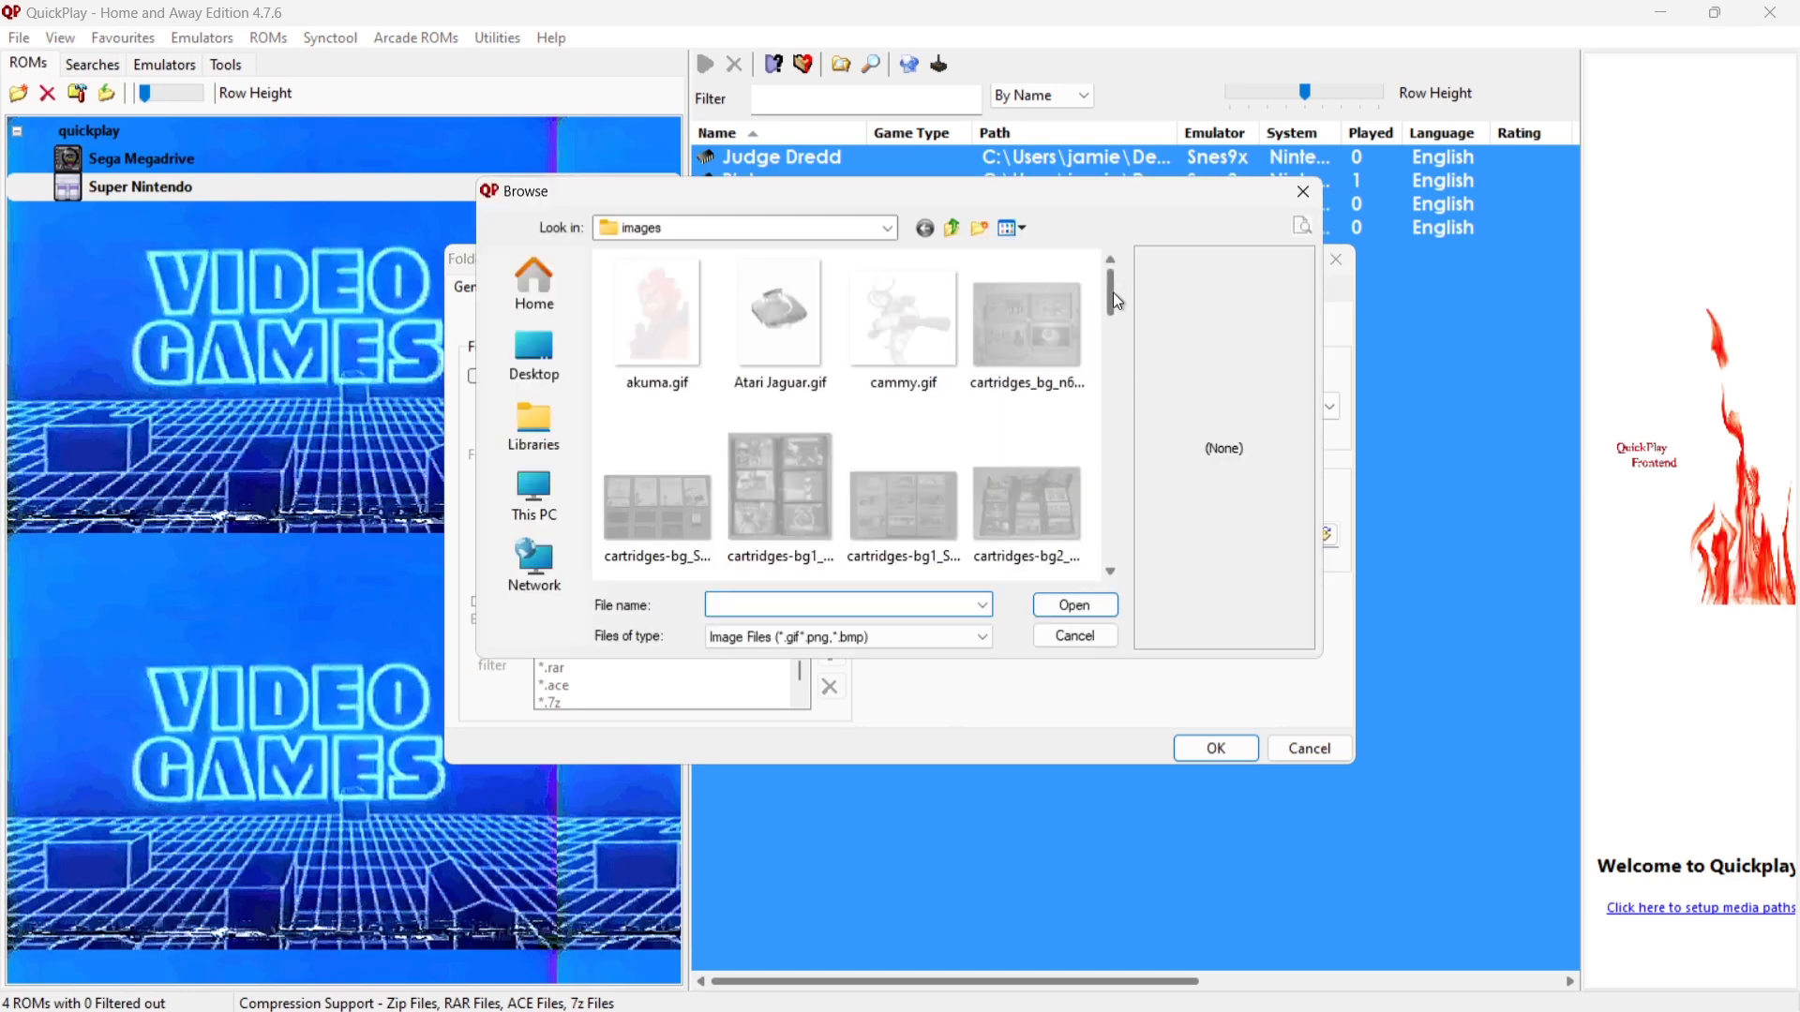
{"action": "left_click_drag", "start_coordinate": [1111, 293], "coordinate": [1113, 346]}
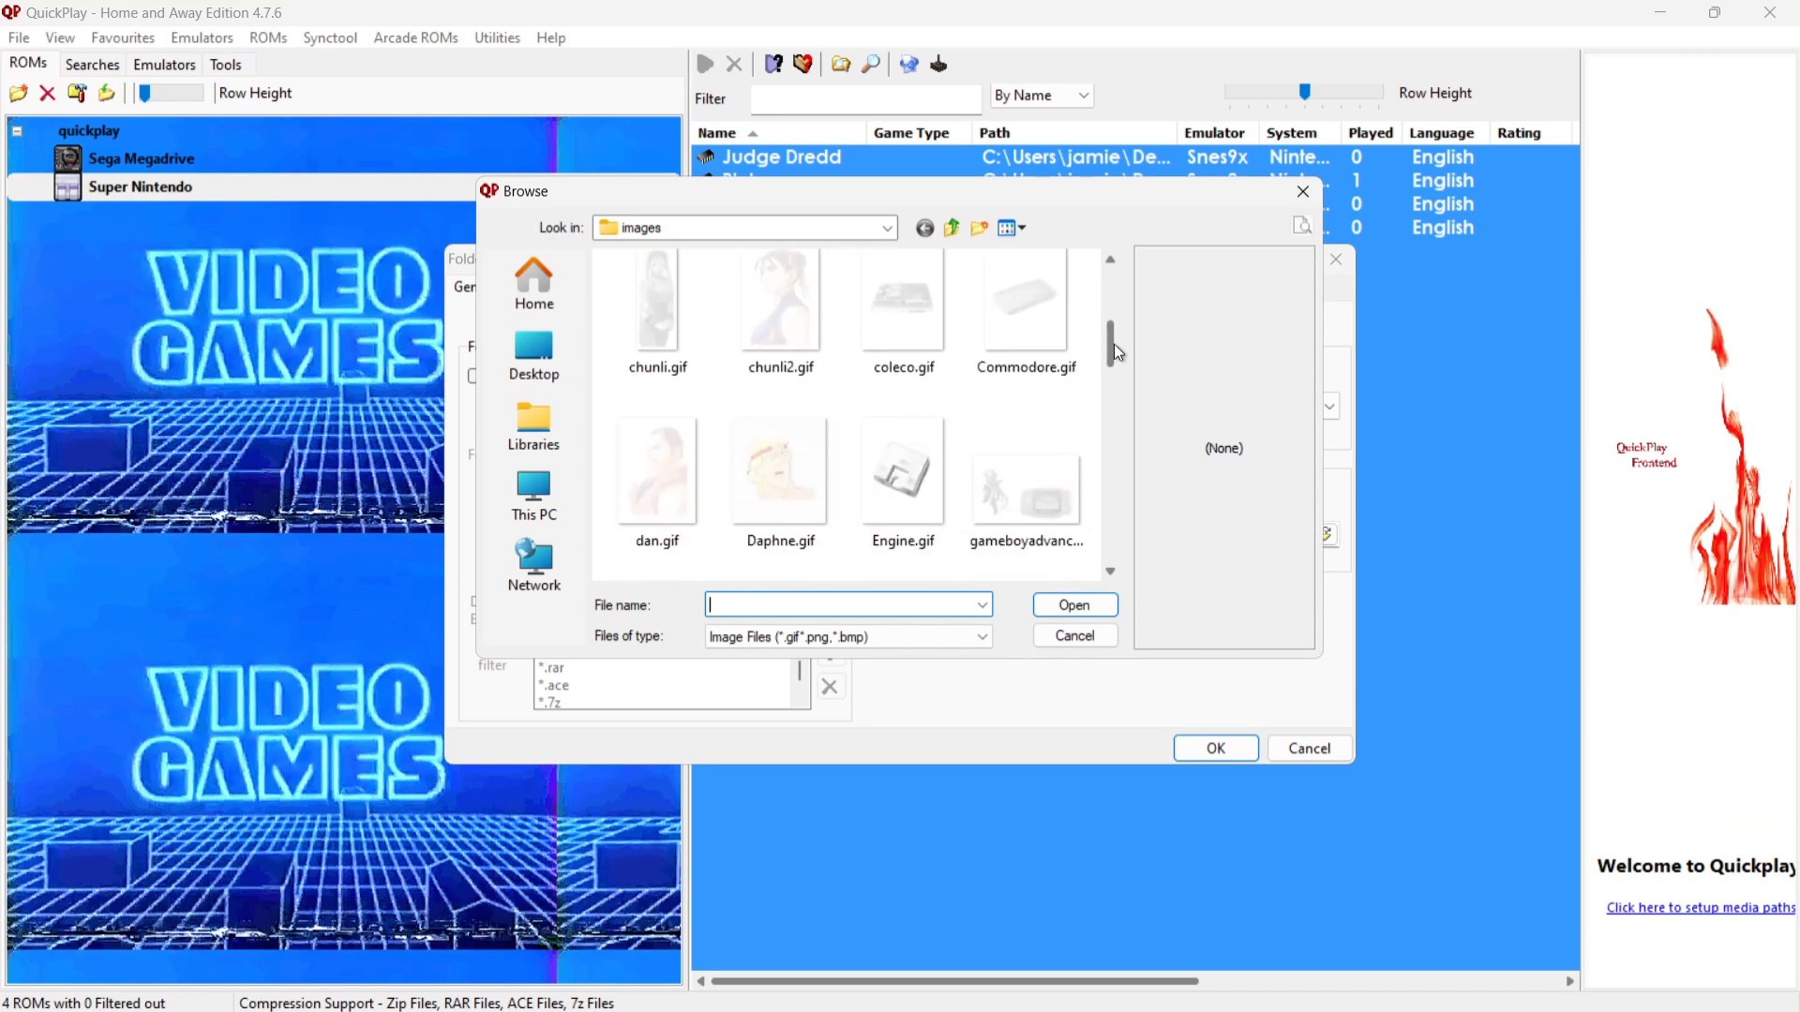
{"action": "double_click", "coordinate": [791, 326]}
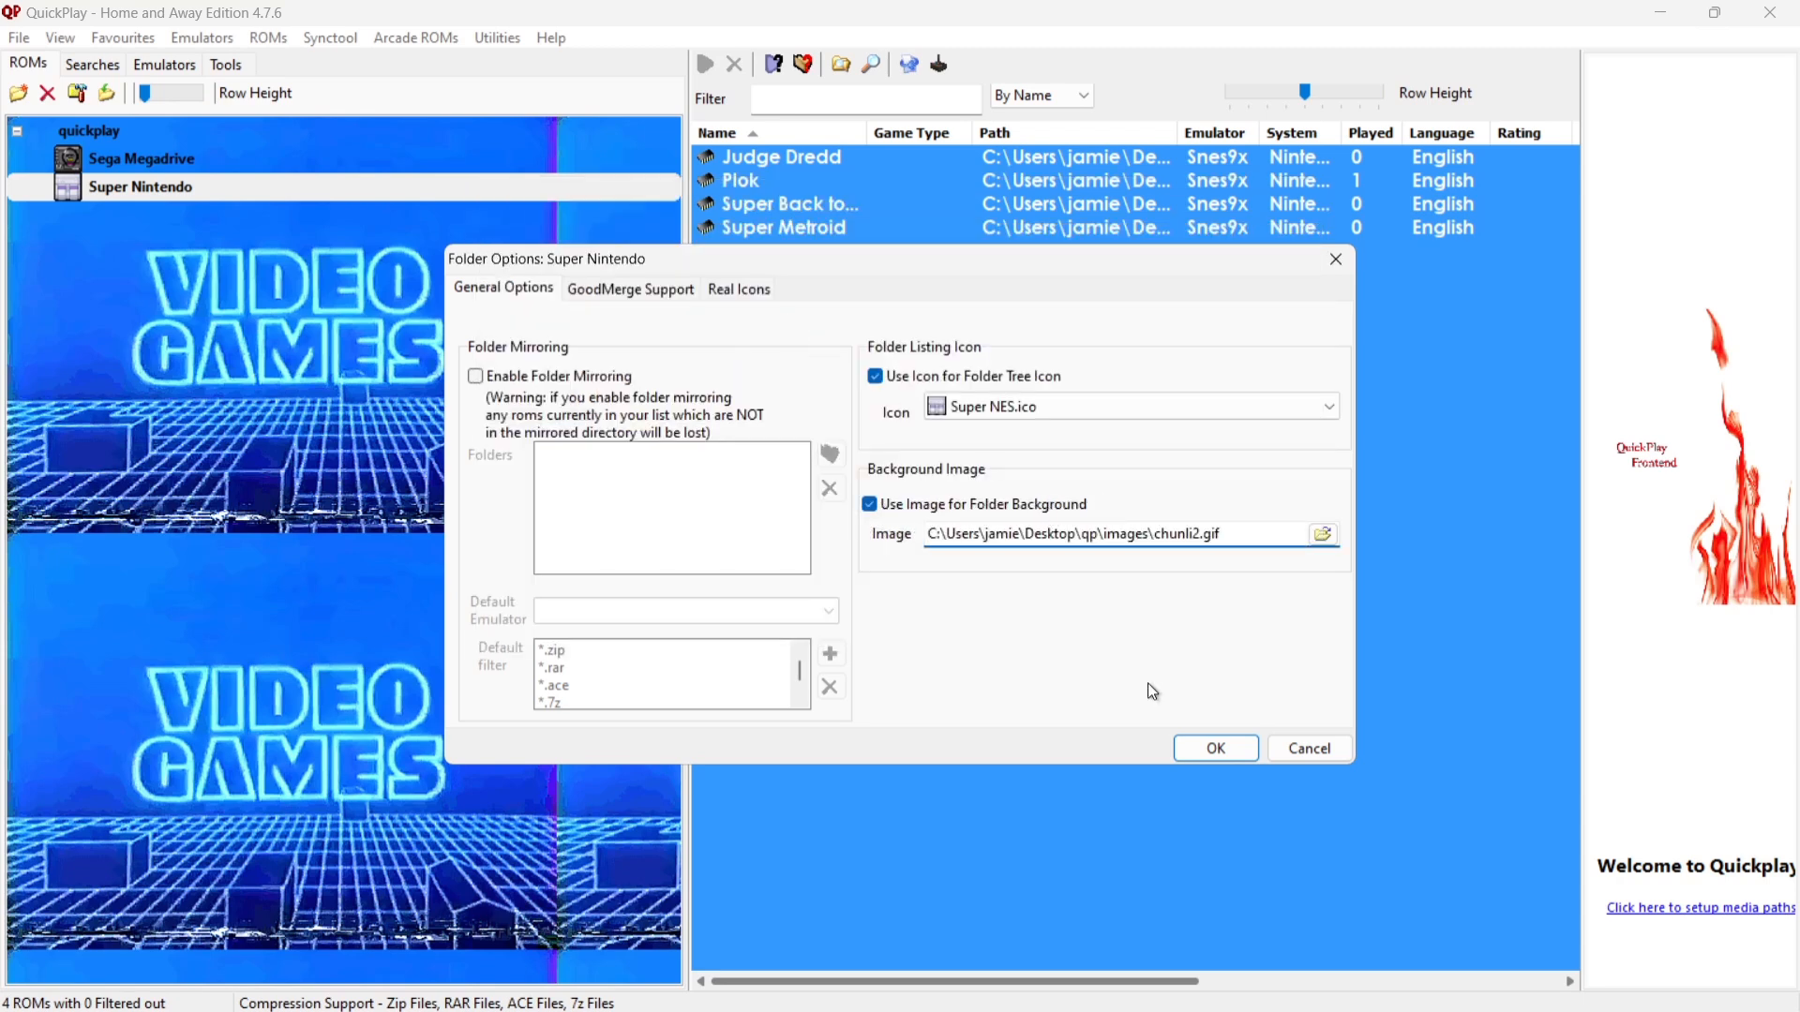
{"action": "left_click", "coordinate": [1207, 750]}
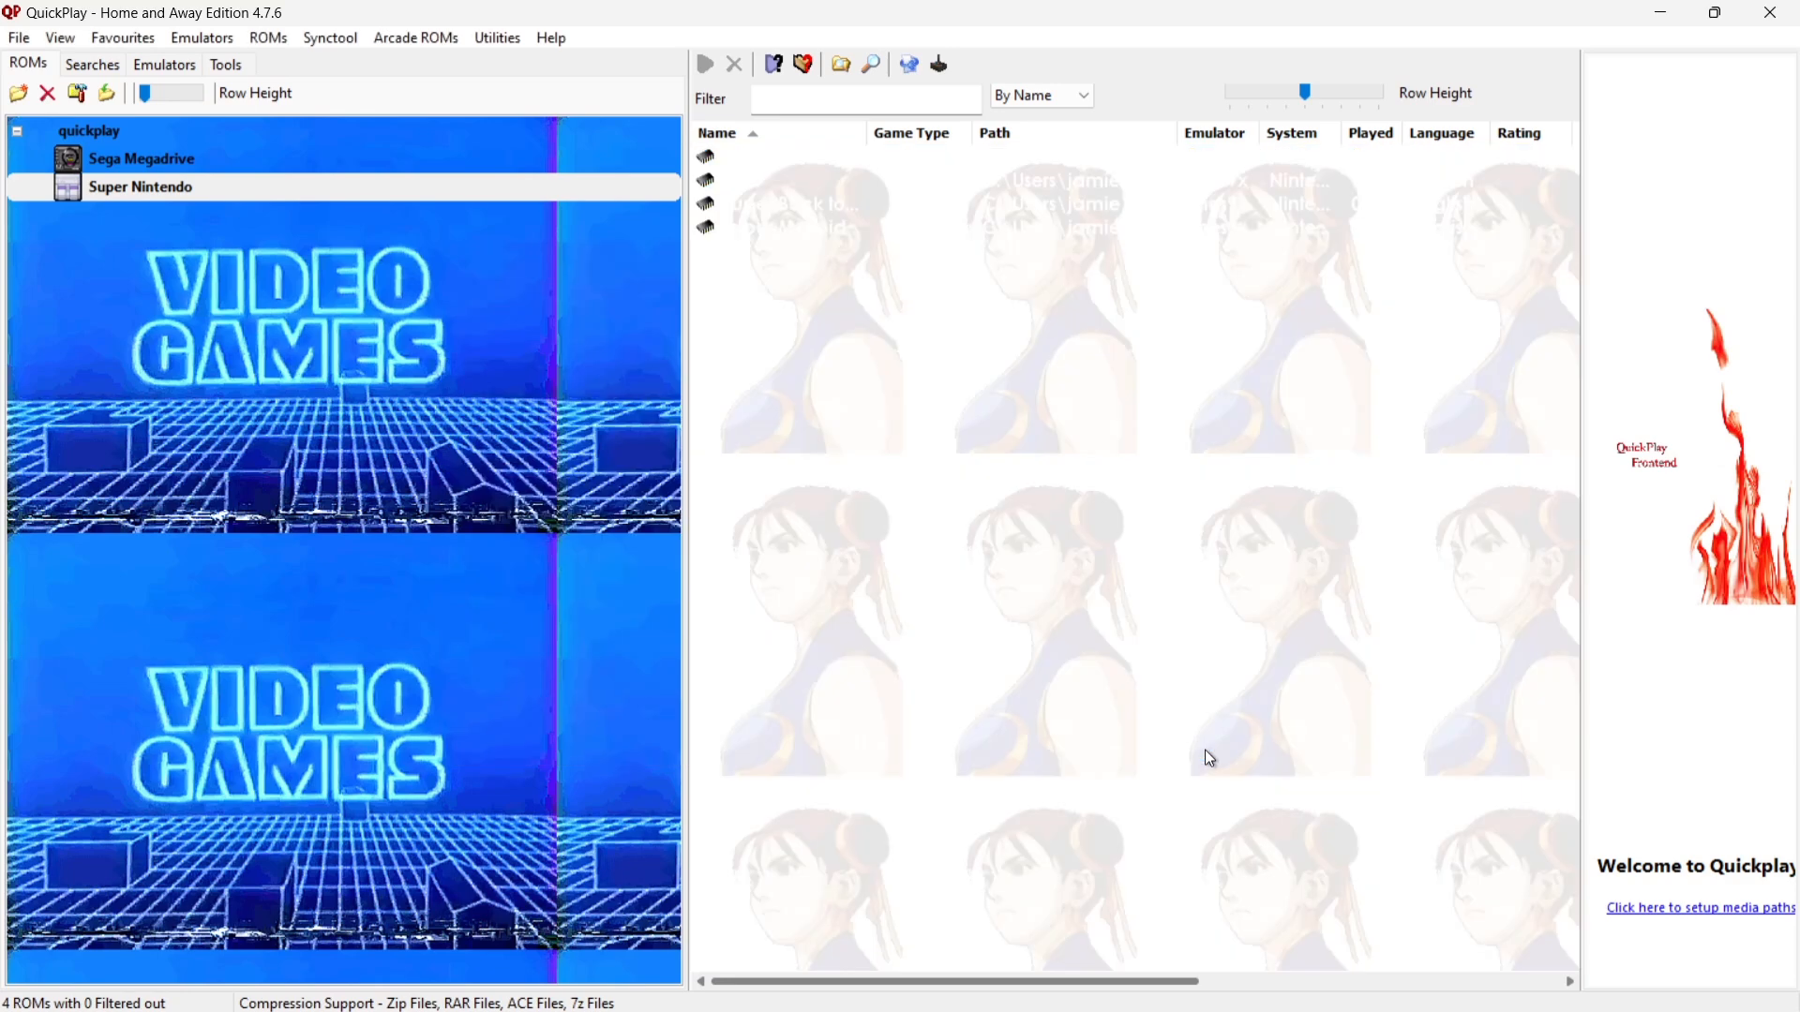
Change the ROM list's font colour to black in the appearance options.
{"action": "left_click", "coordinate": [1083, 230]}
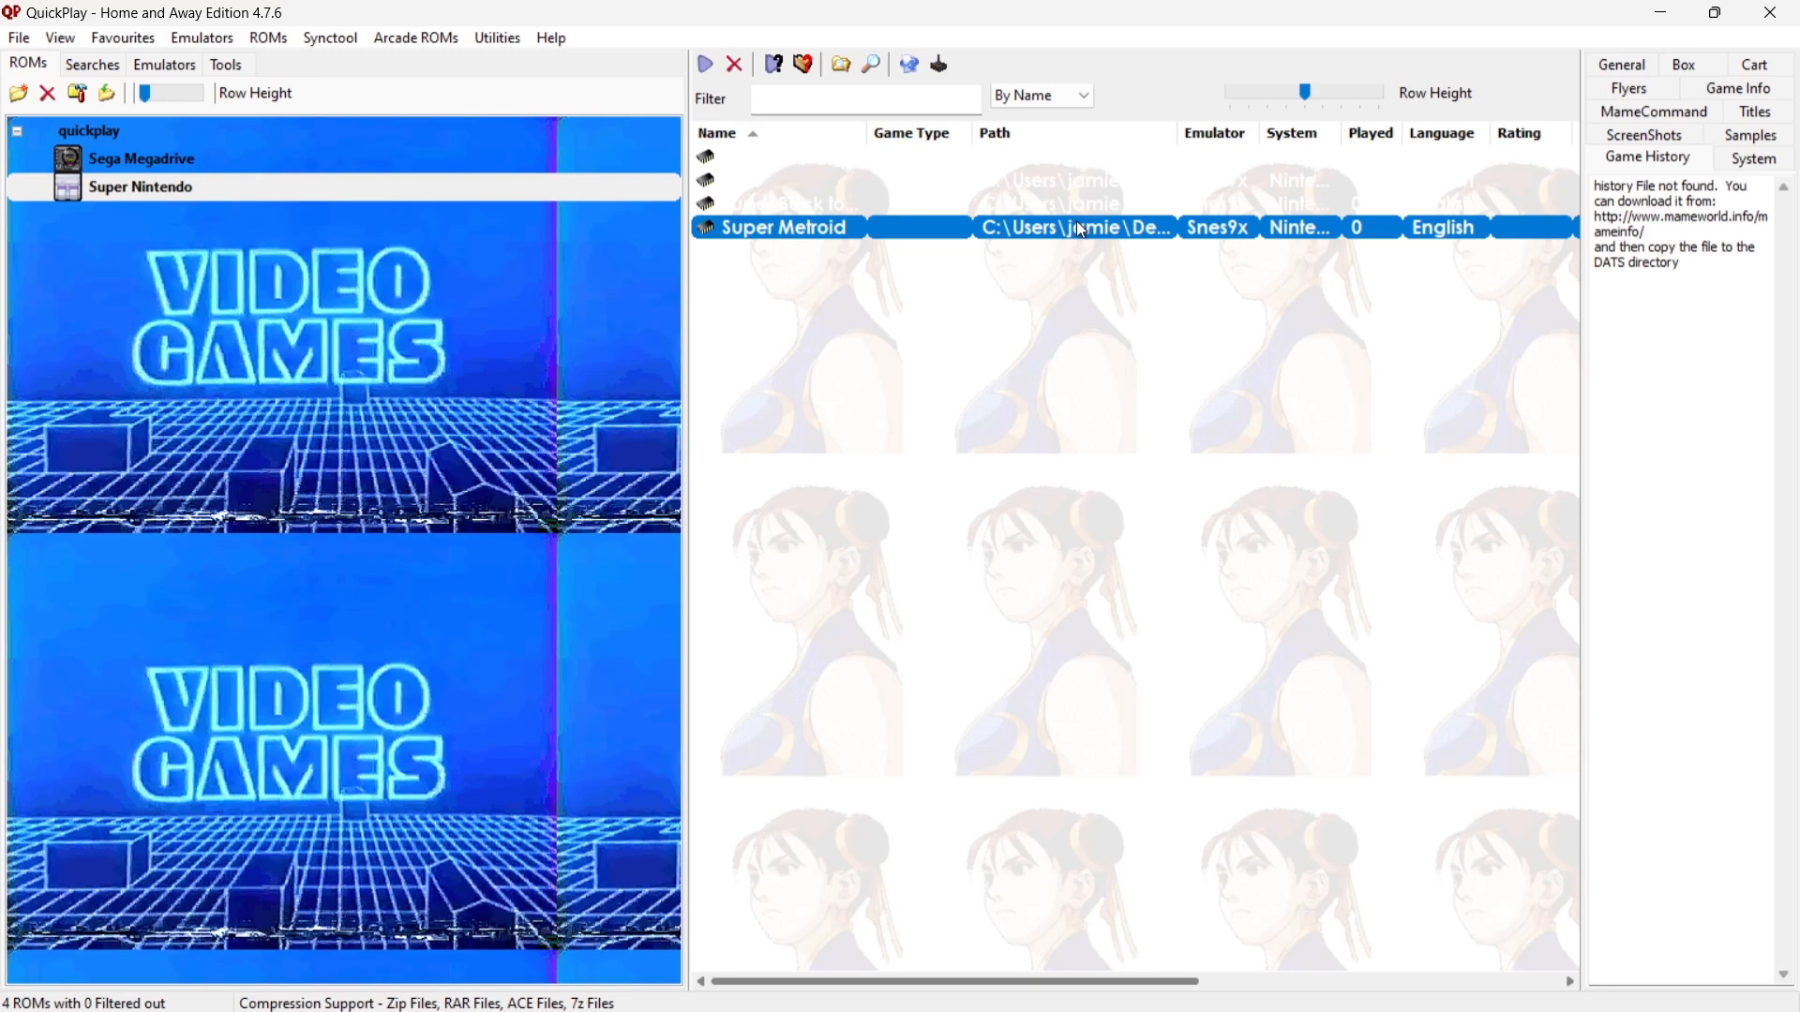
{"action": "left_click", "coordinate": [500, 38]}
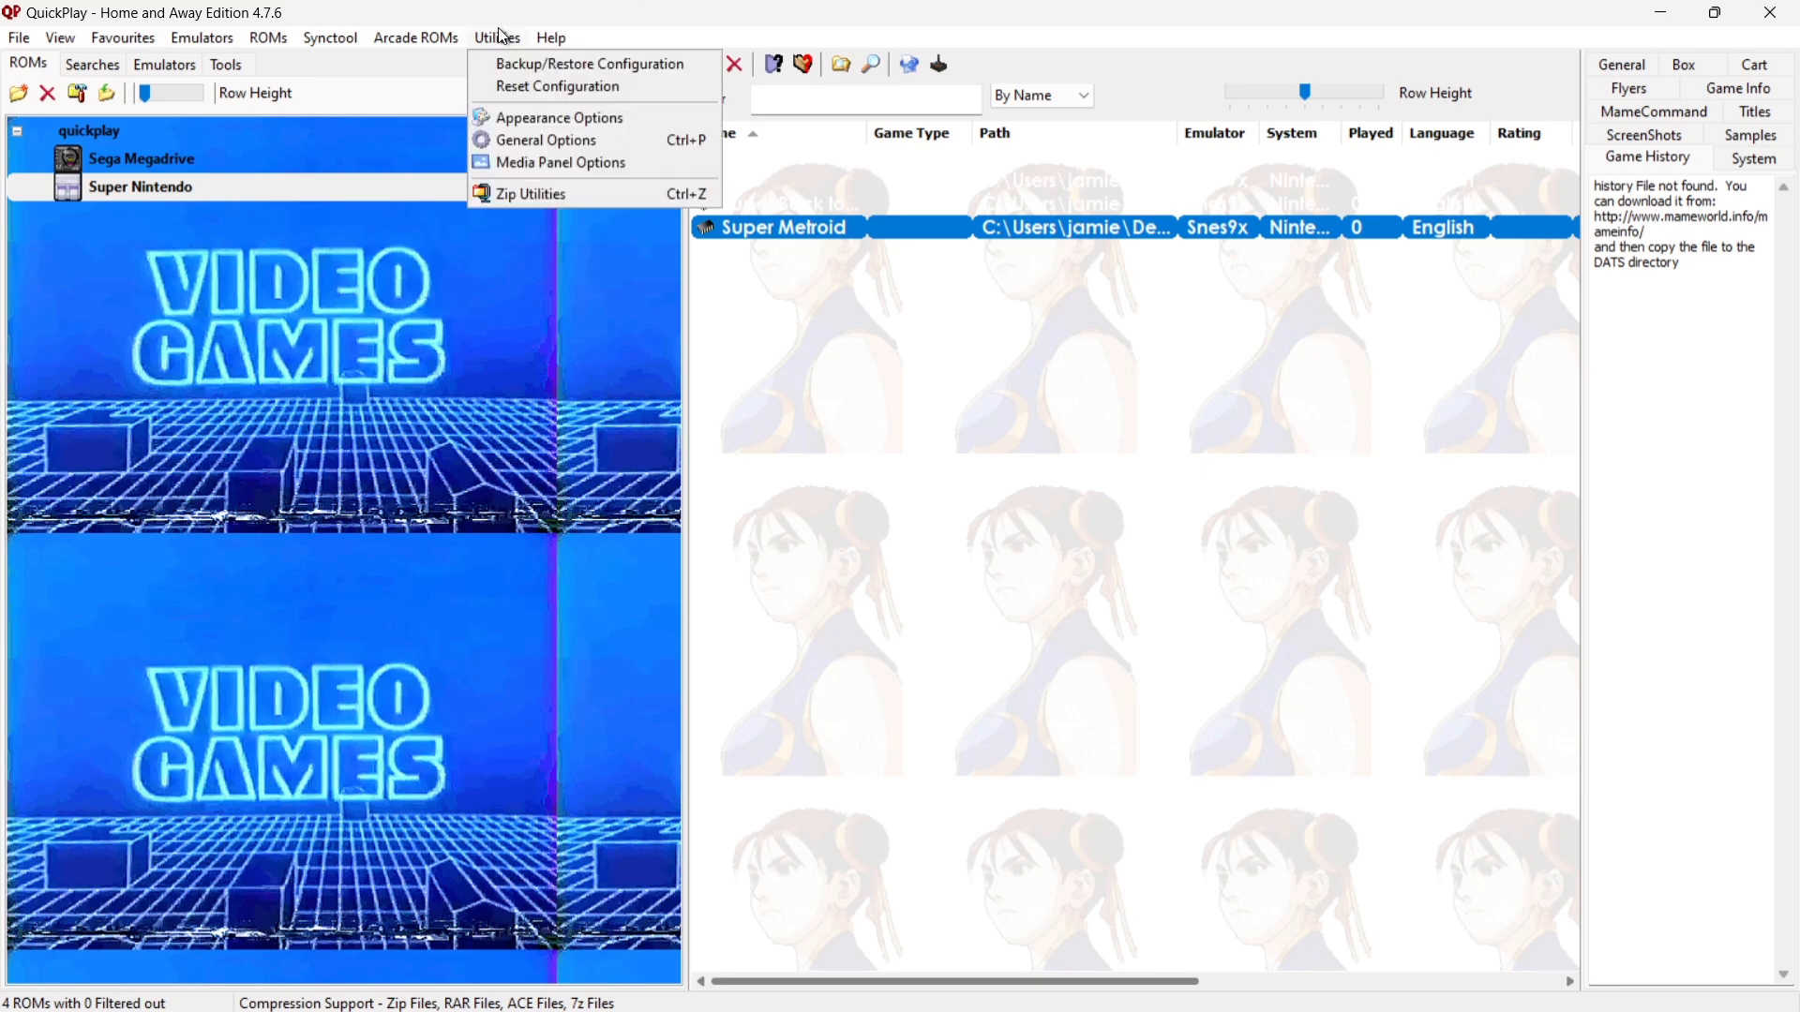
{"action": "left_click", "coordinate": [525, 115]}
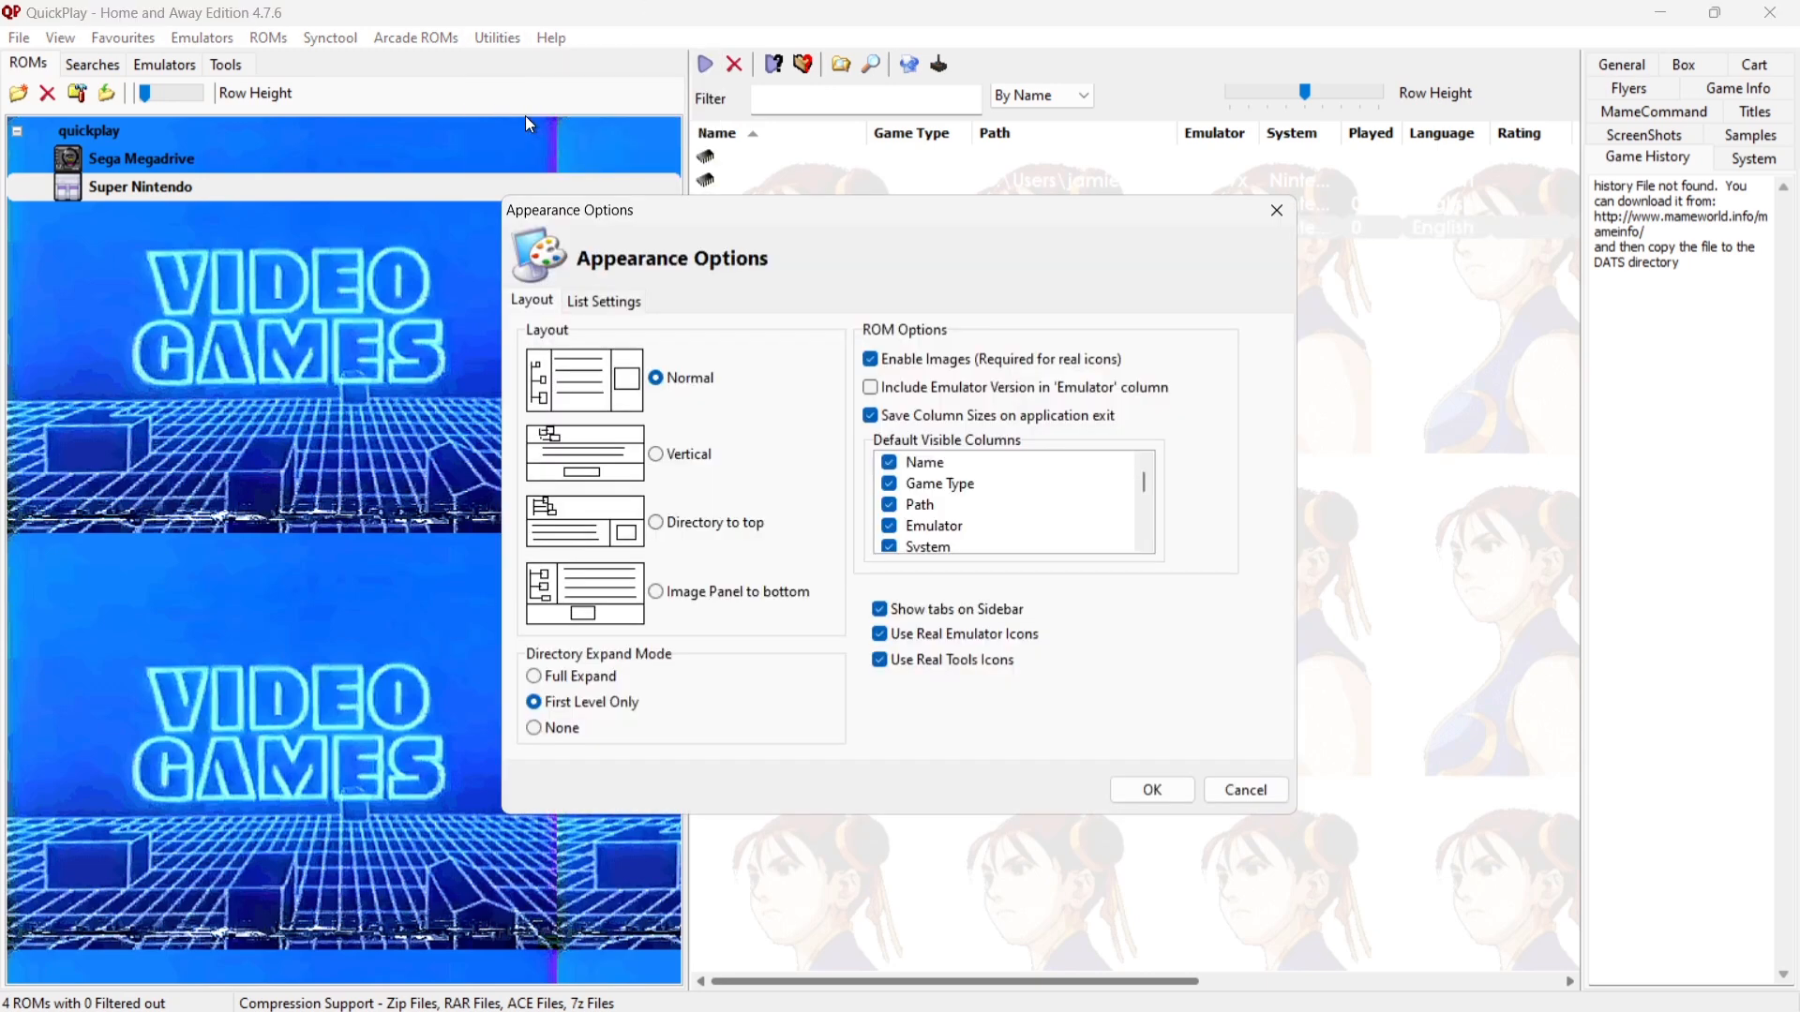
{"action": "left_click", "coordinate": [611, 302]}
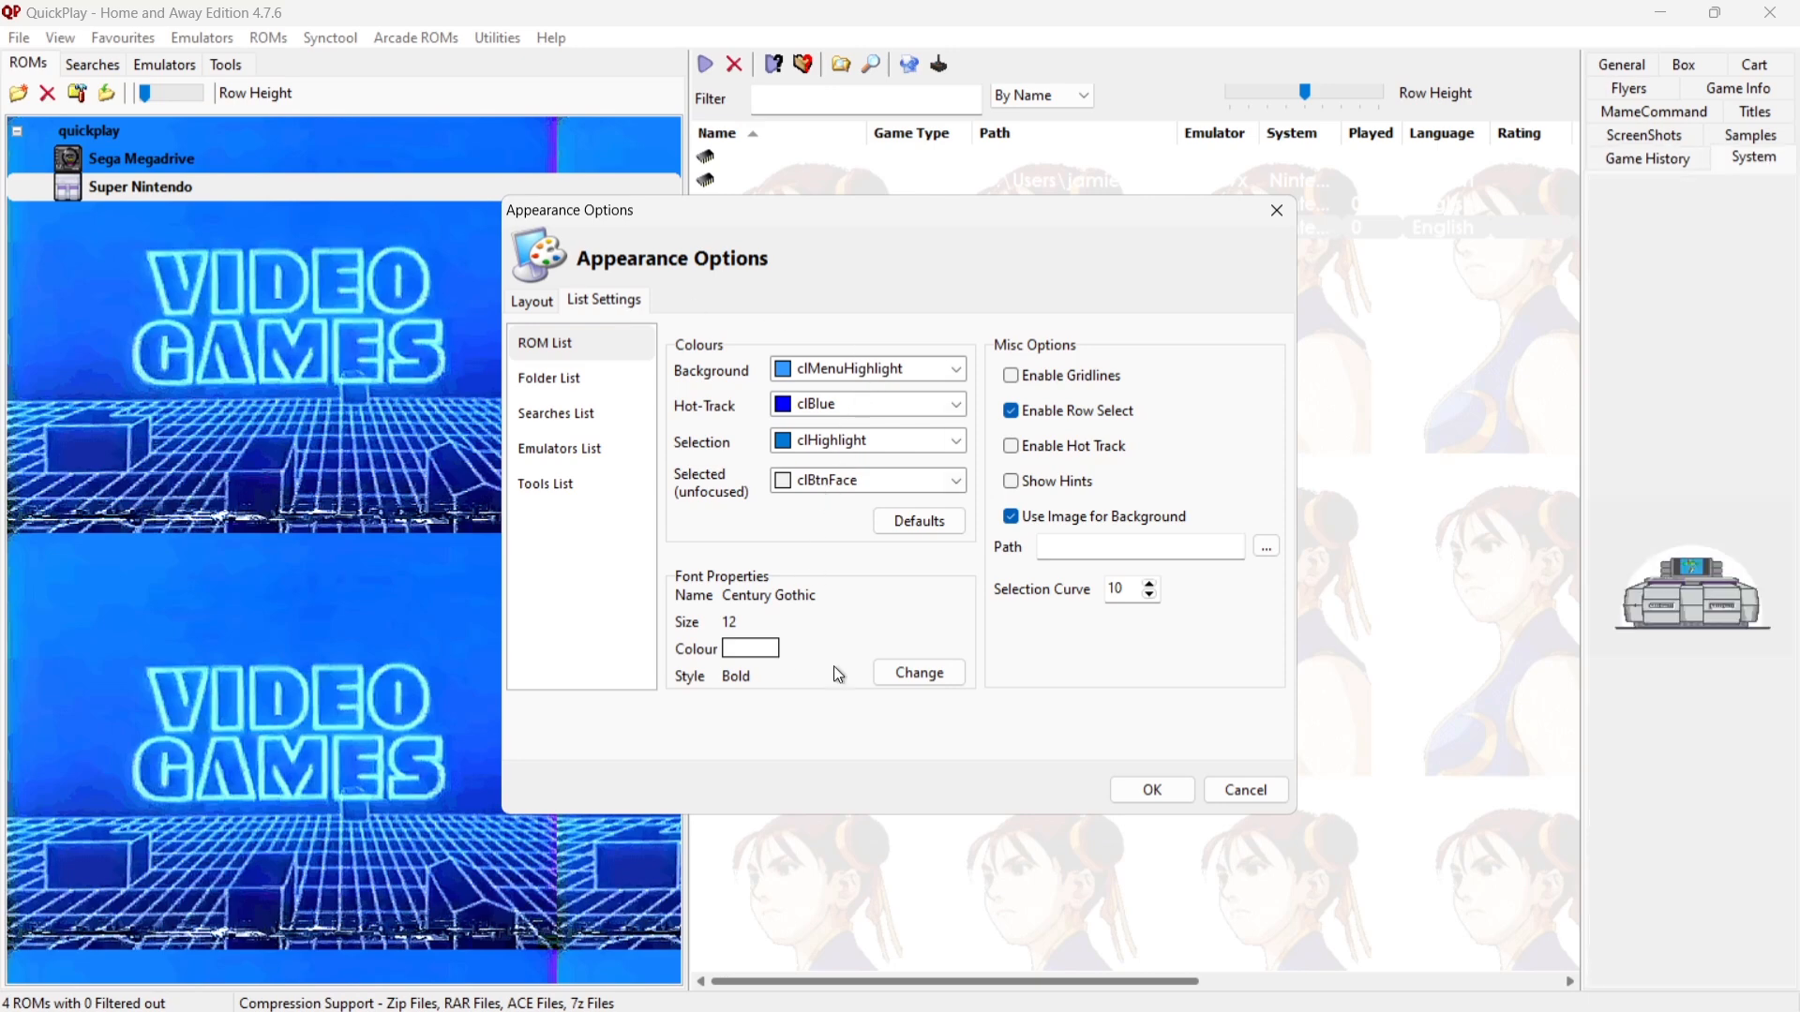
{"action": "left_click", "coordinate": [918, 673]}
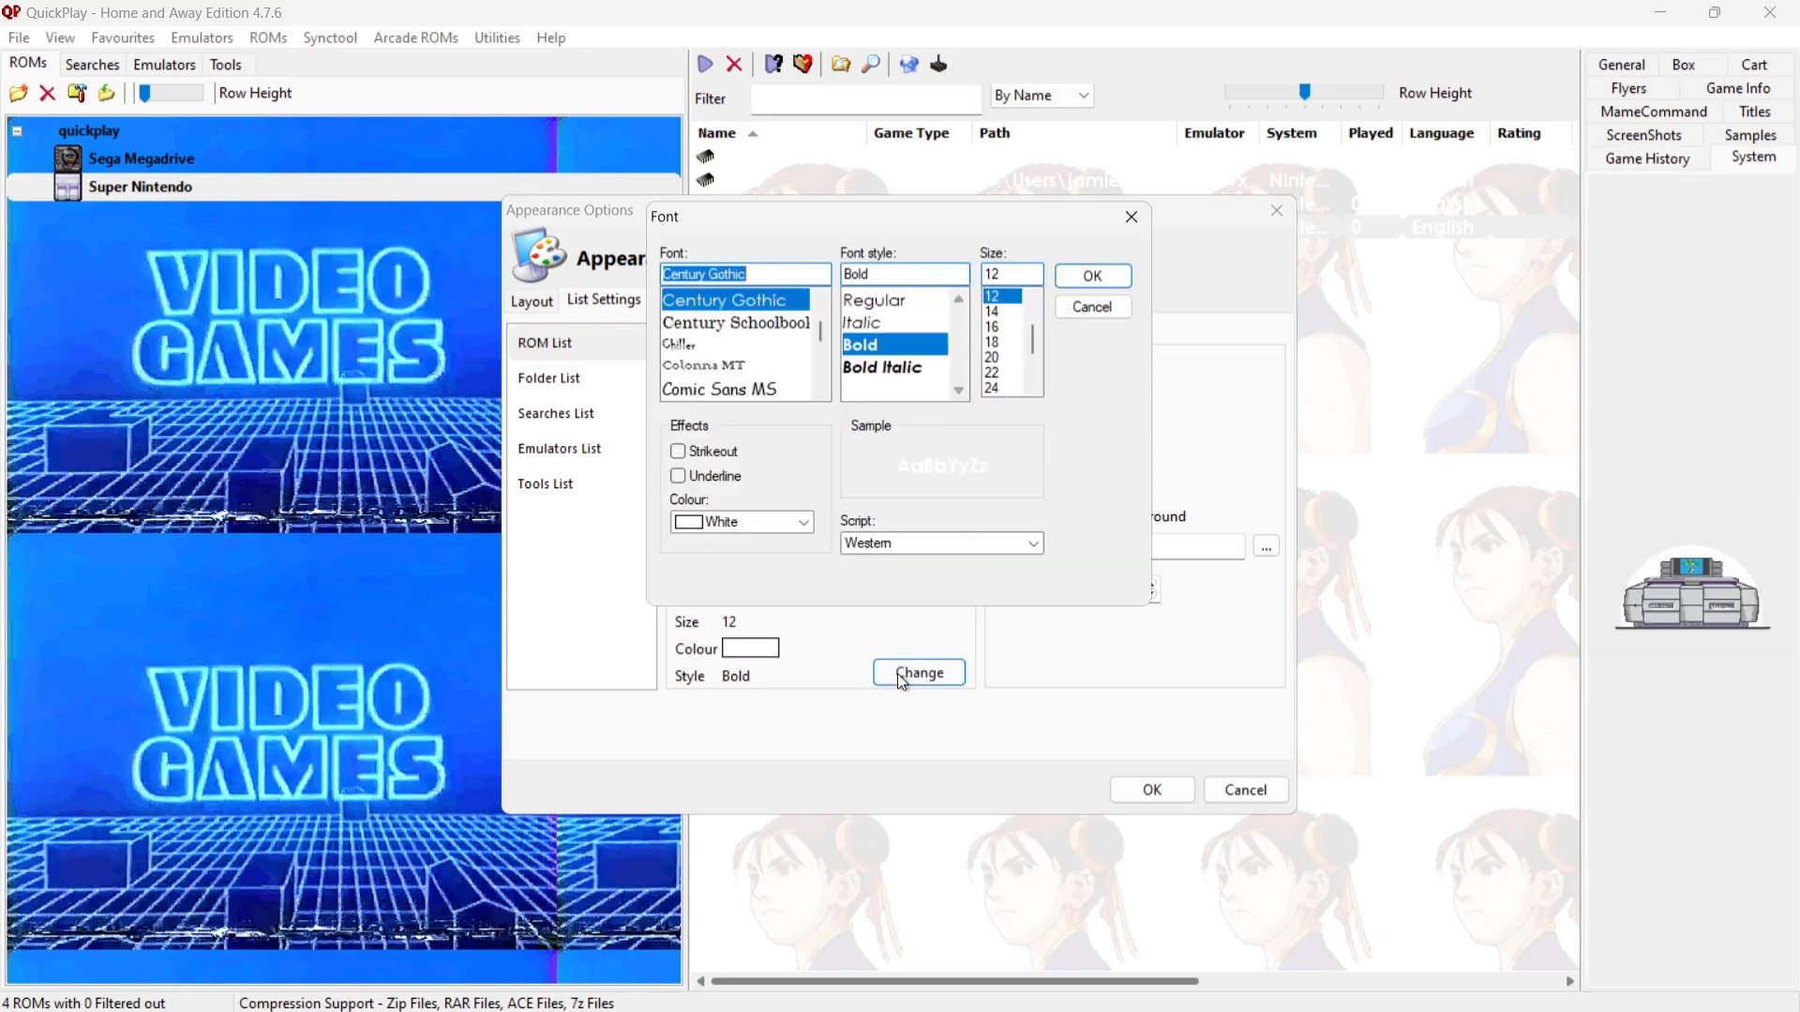
{"action": "left_click", "coordinate": [776, 522]}
{"action": "left_click", "coordinate": [751, 544]}
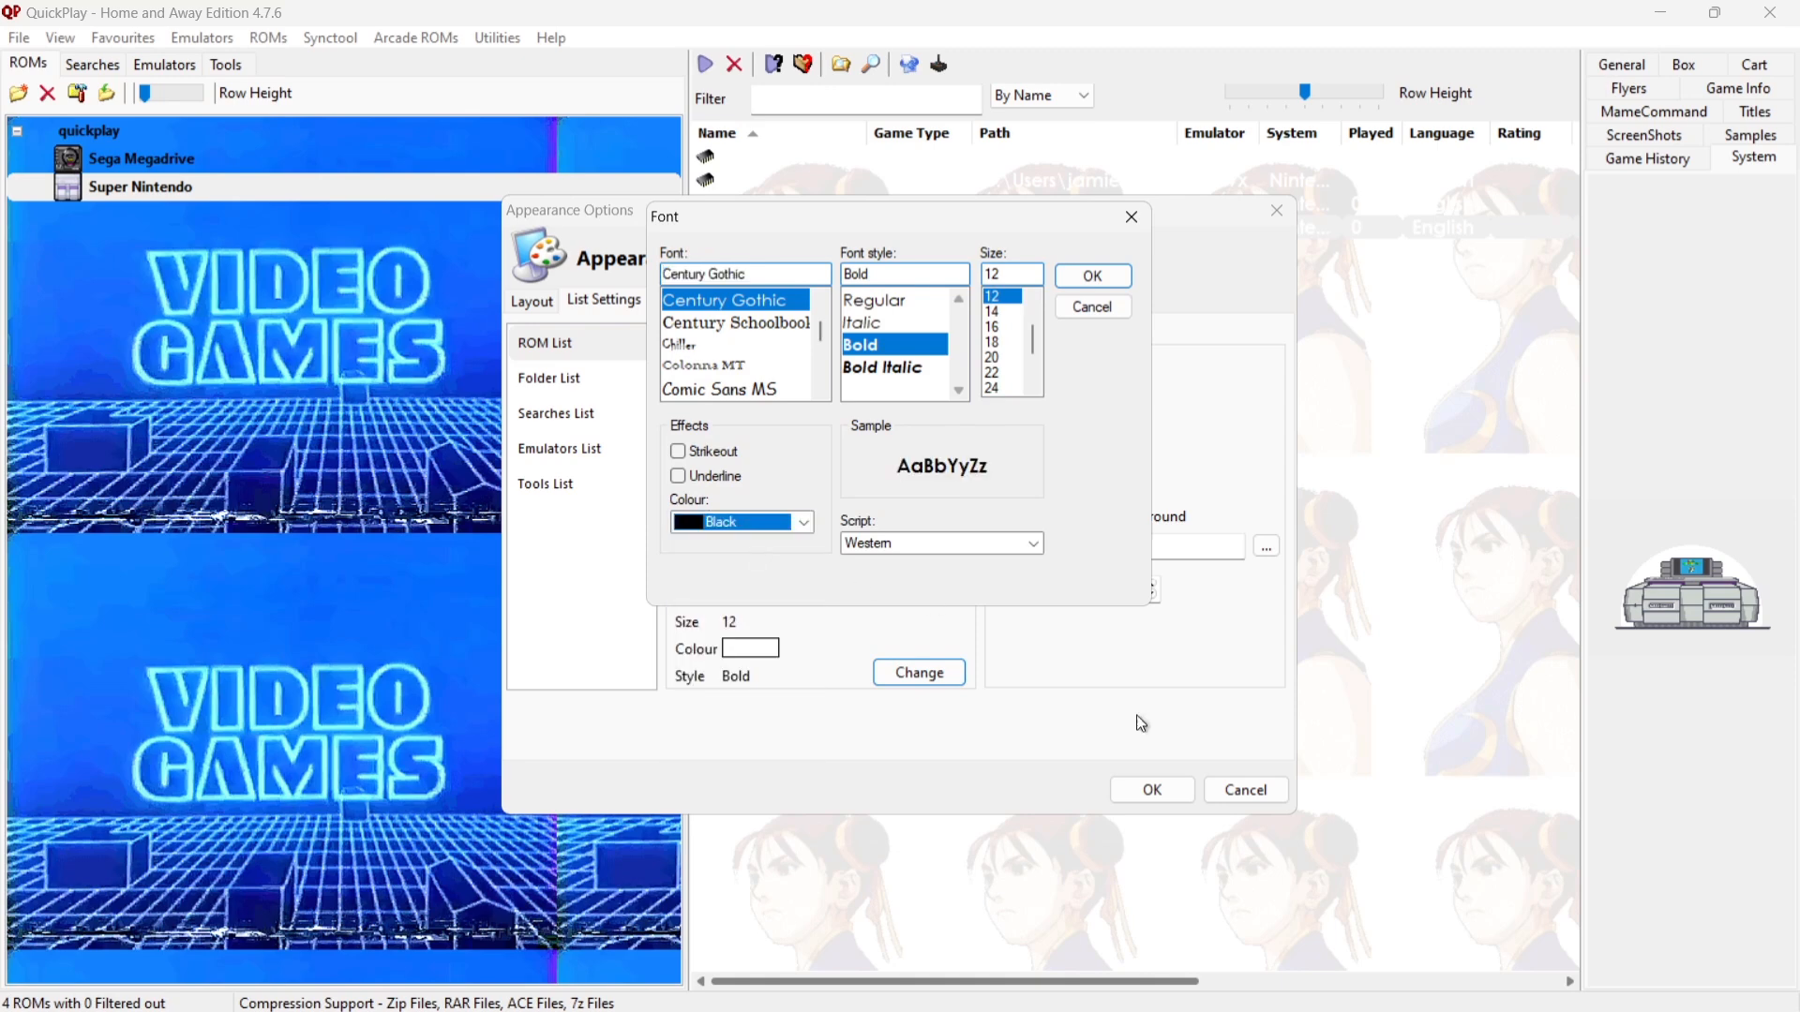
{"action": "left_click", "coordinate": [1093, 277]}
{"action": "left_click", "coordinate": [1162, 799]}
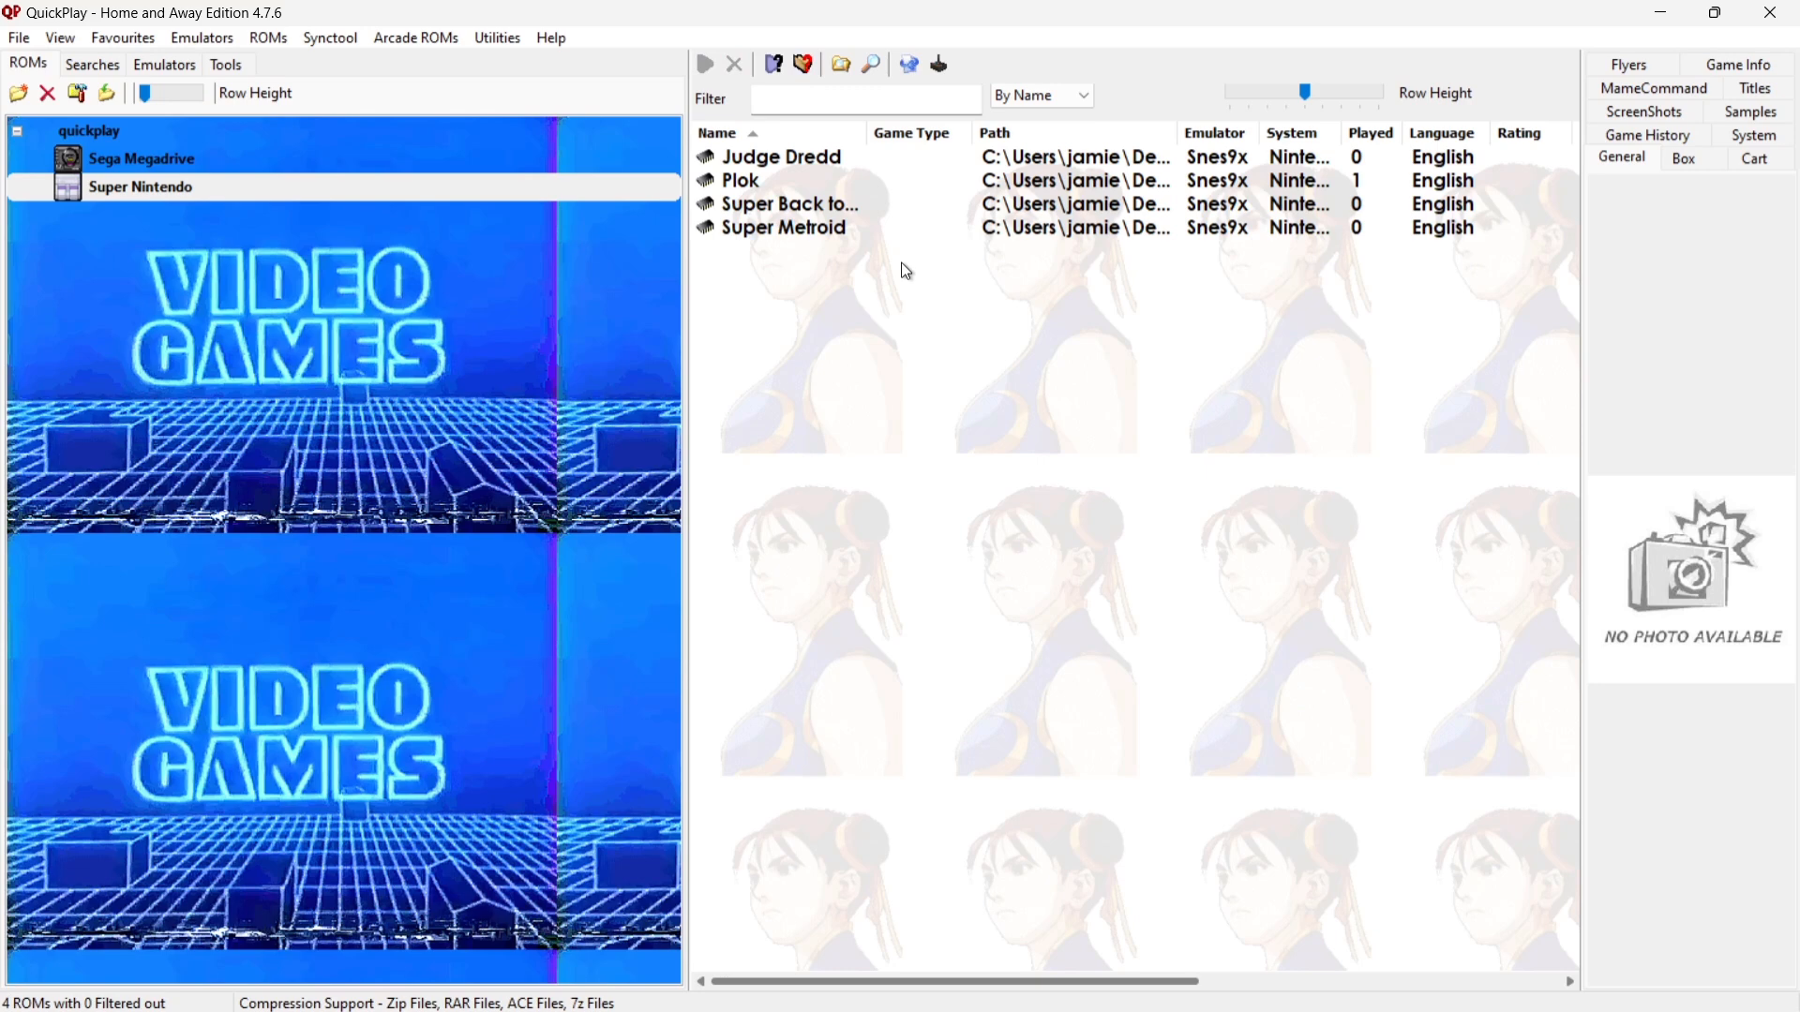
Enable a background image for the Sega Megadrive folder, using genesis.gif from the images folder.
{"action": "left_click", "coordinate": [150, 170]}
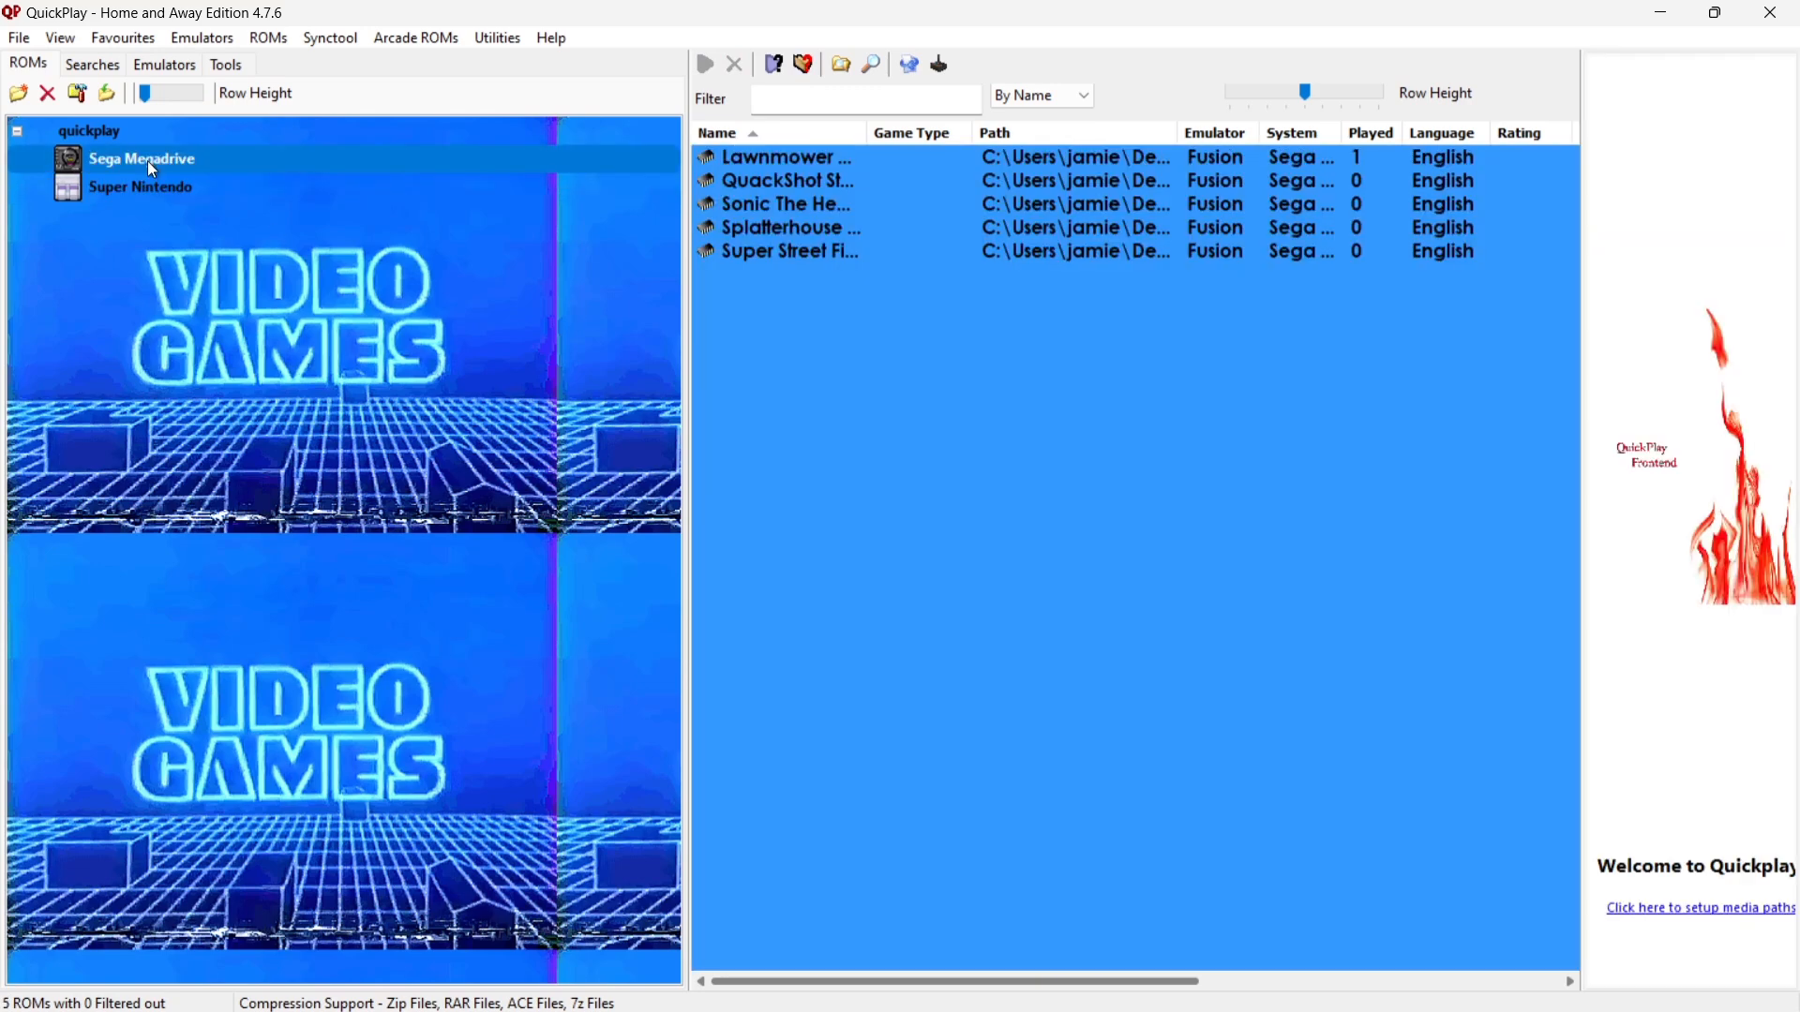
{"action": "right_click", "coordinate": [148, 160]}
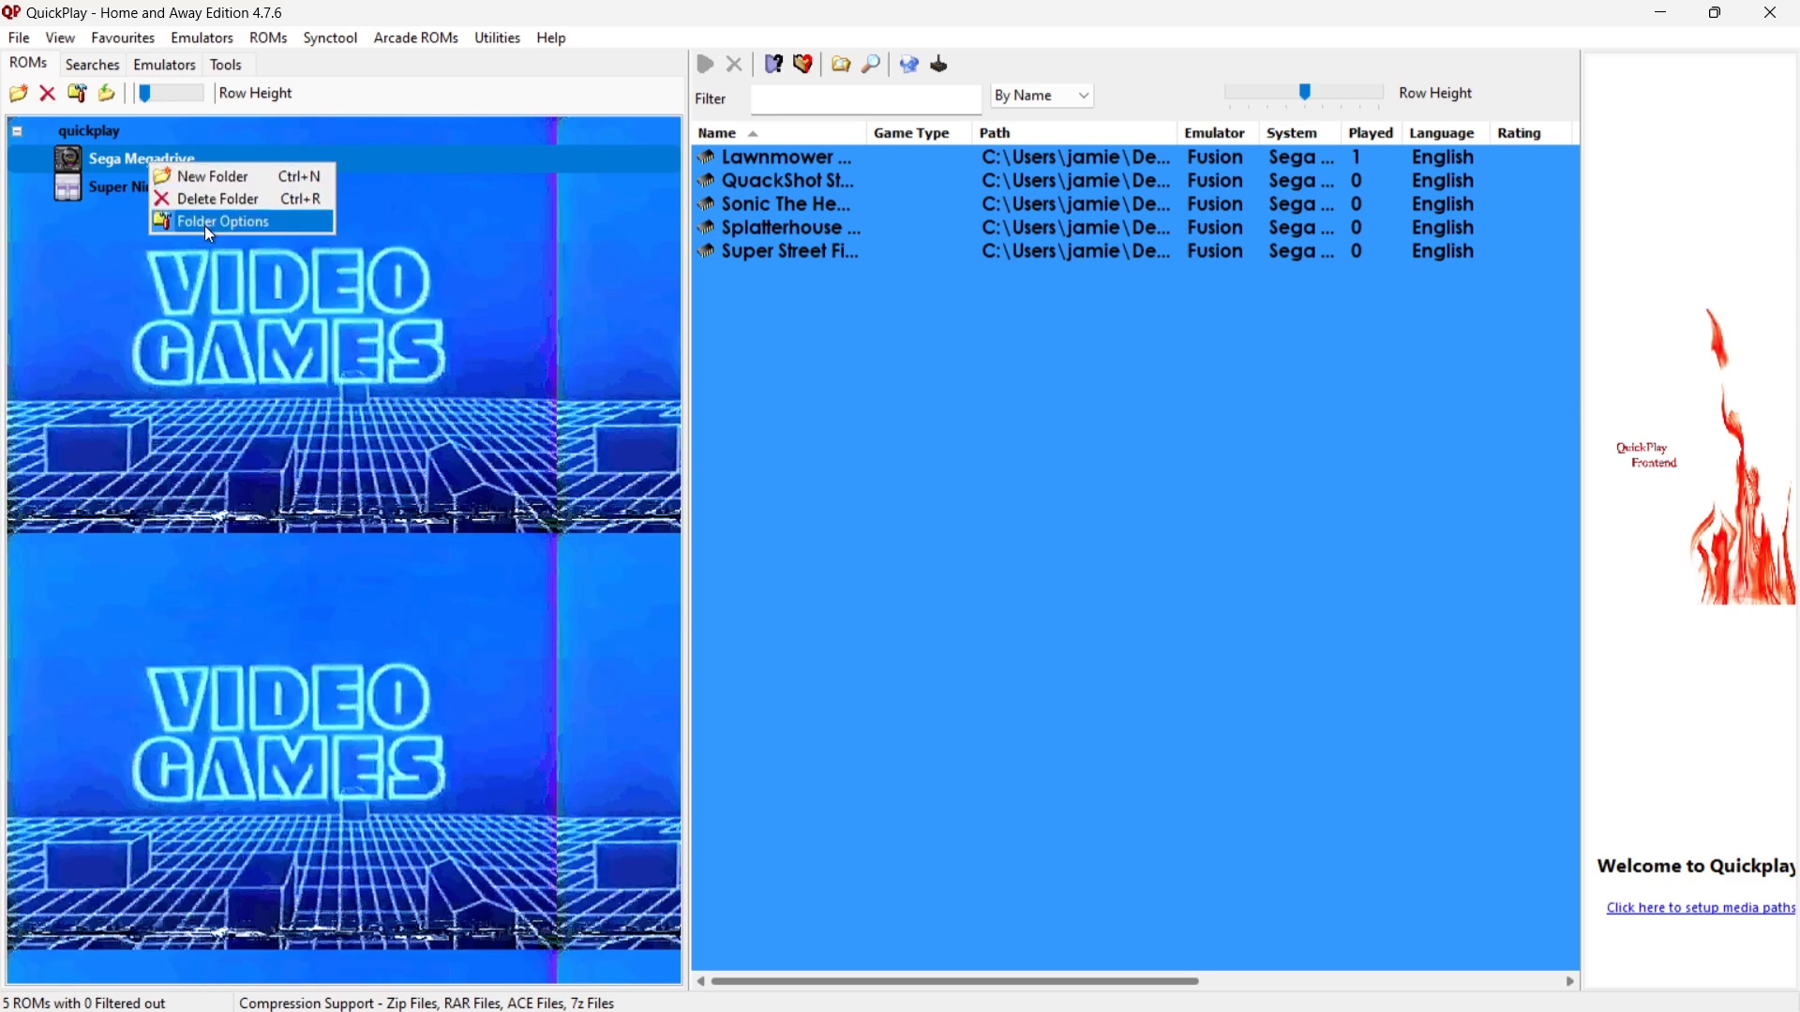
{"action": "left_click", "coordinate": [235, 223]}
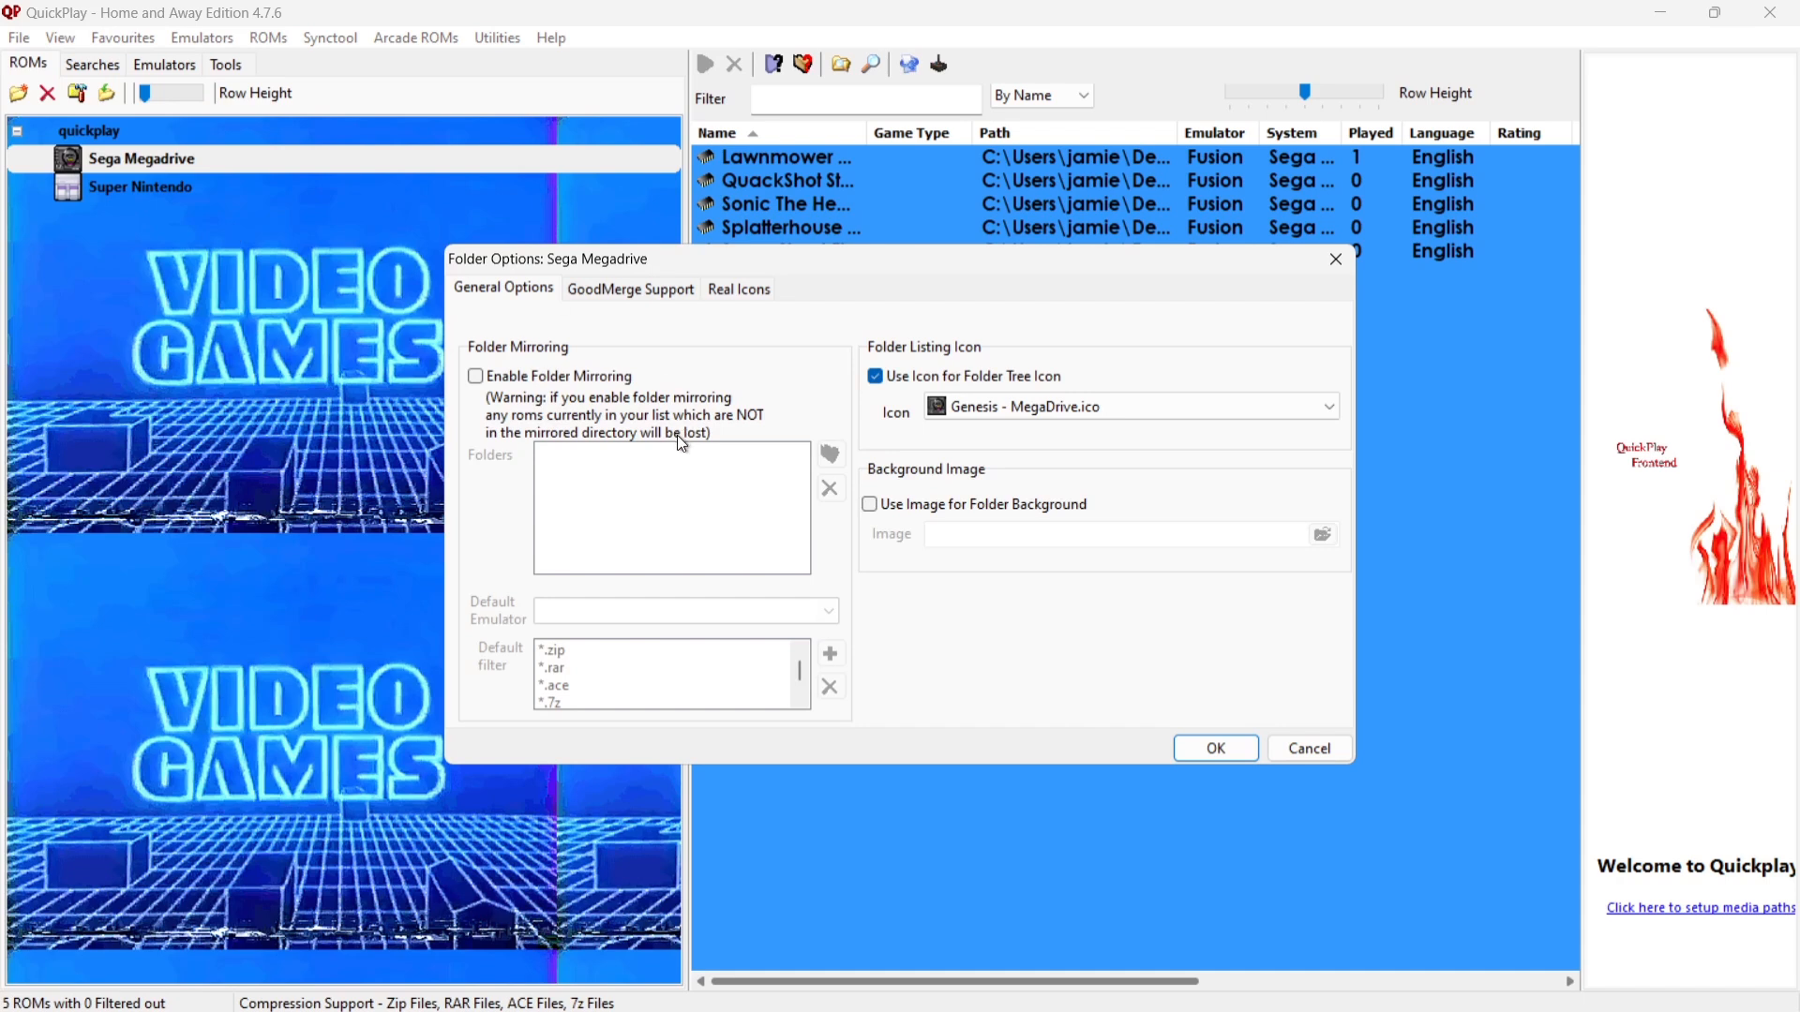
{"action": "left_click", "coordinate": [870, 505]}
{"action": "left_click", "coordinate": [1325, 536]}
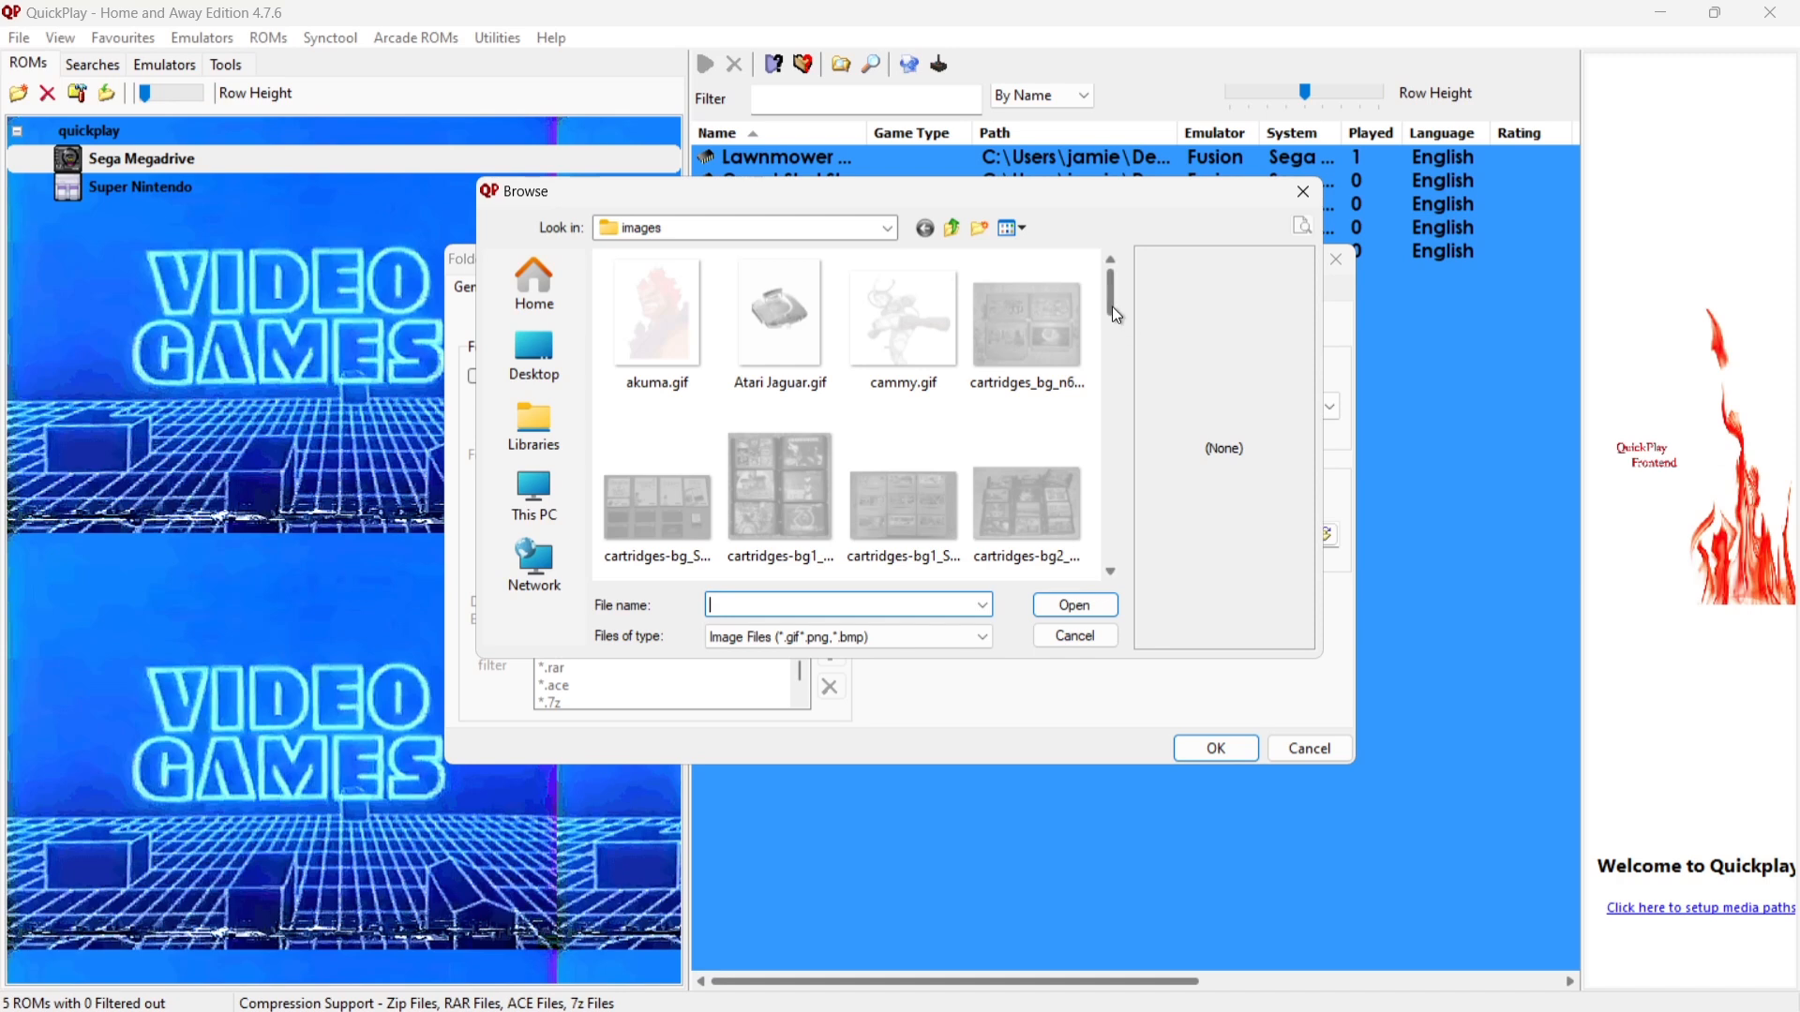
{"action": "left_click_drag", "start_coordinate": [1112, 303], "coordinate": [1117, 390]}
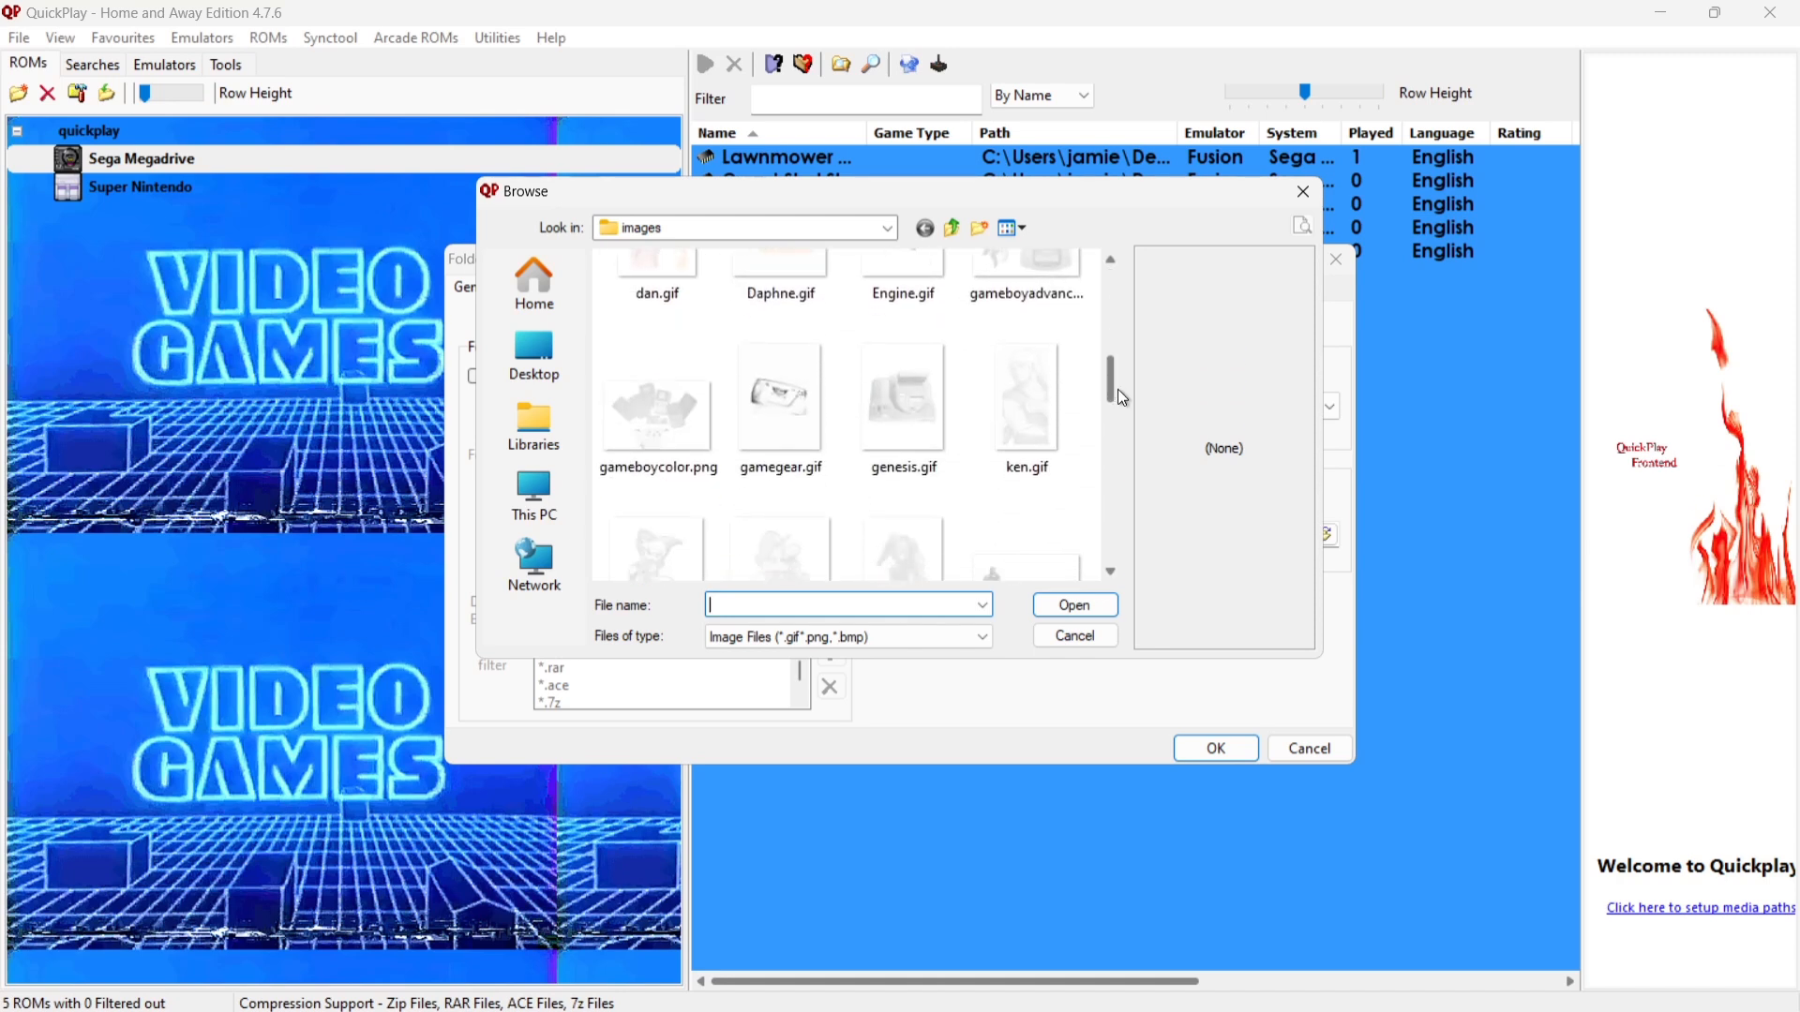
{"action": "double_click", "coordinate": [921, 404]}
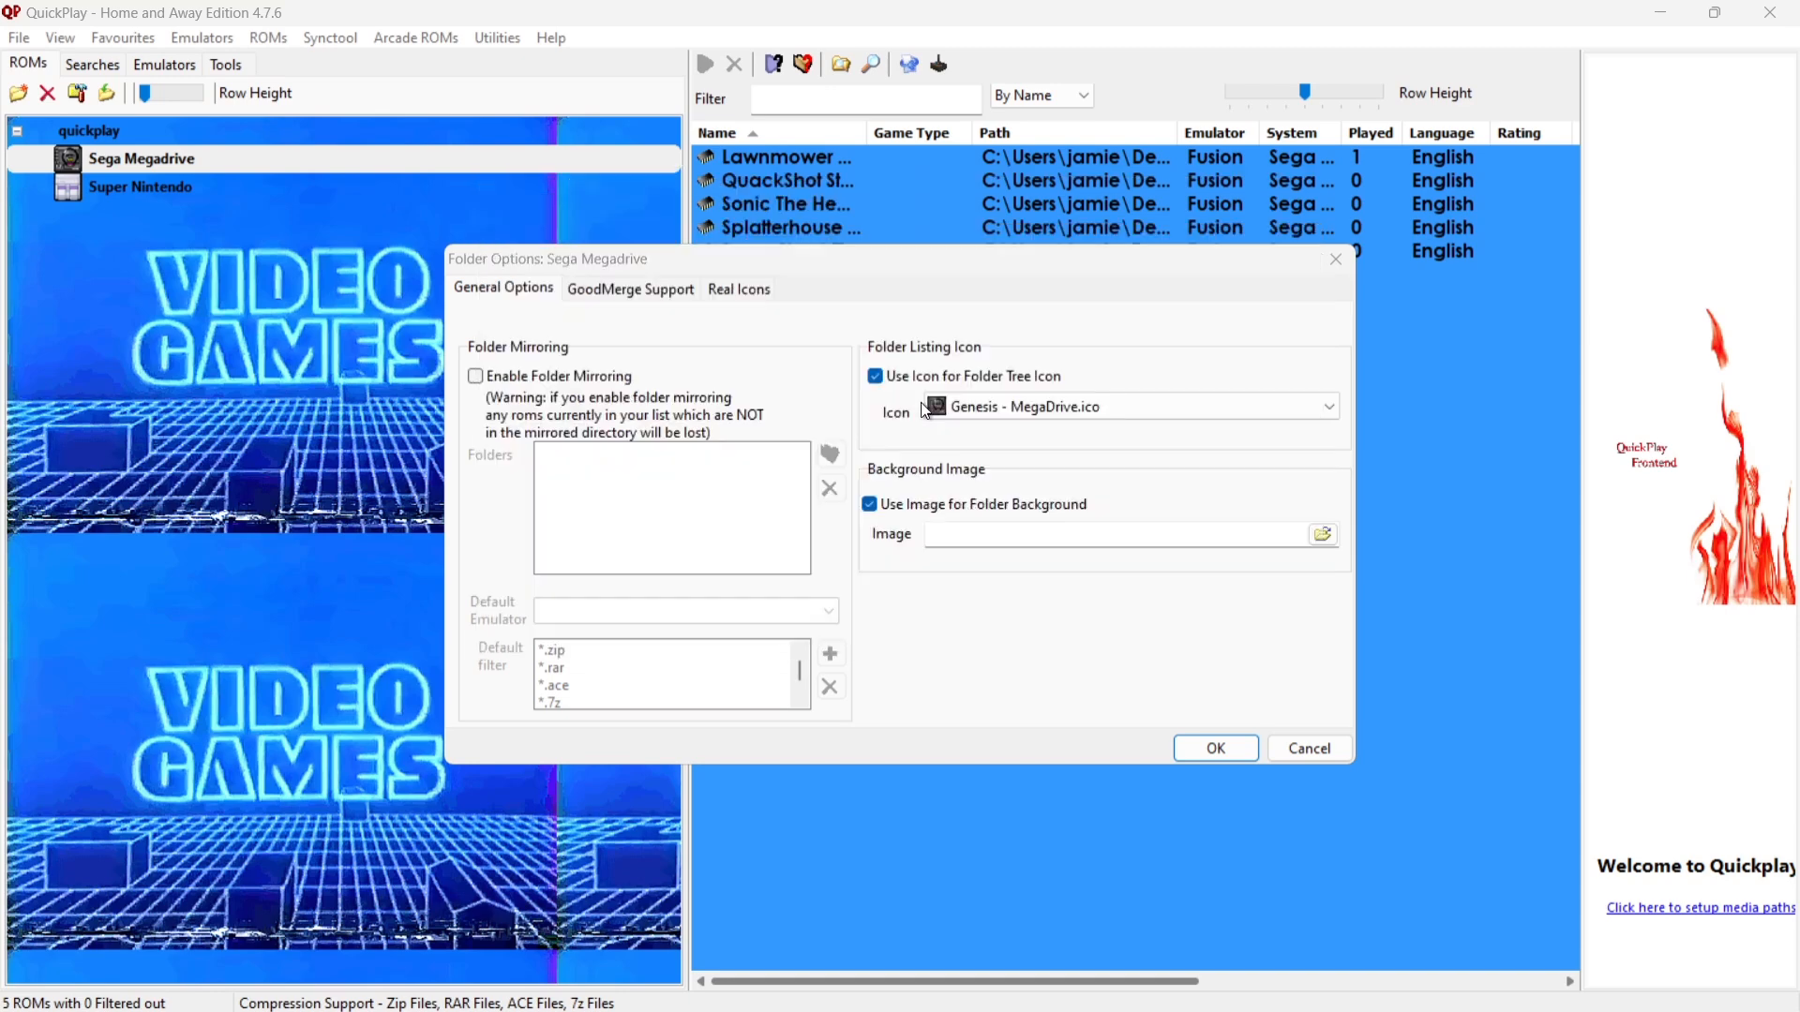
{"action": "left_click", "coordinate": [1211, 748]}
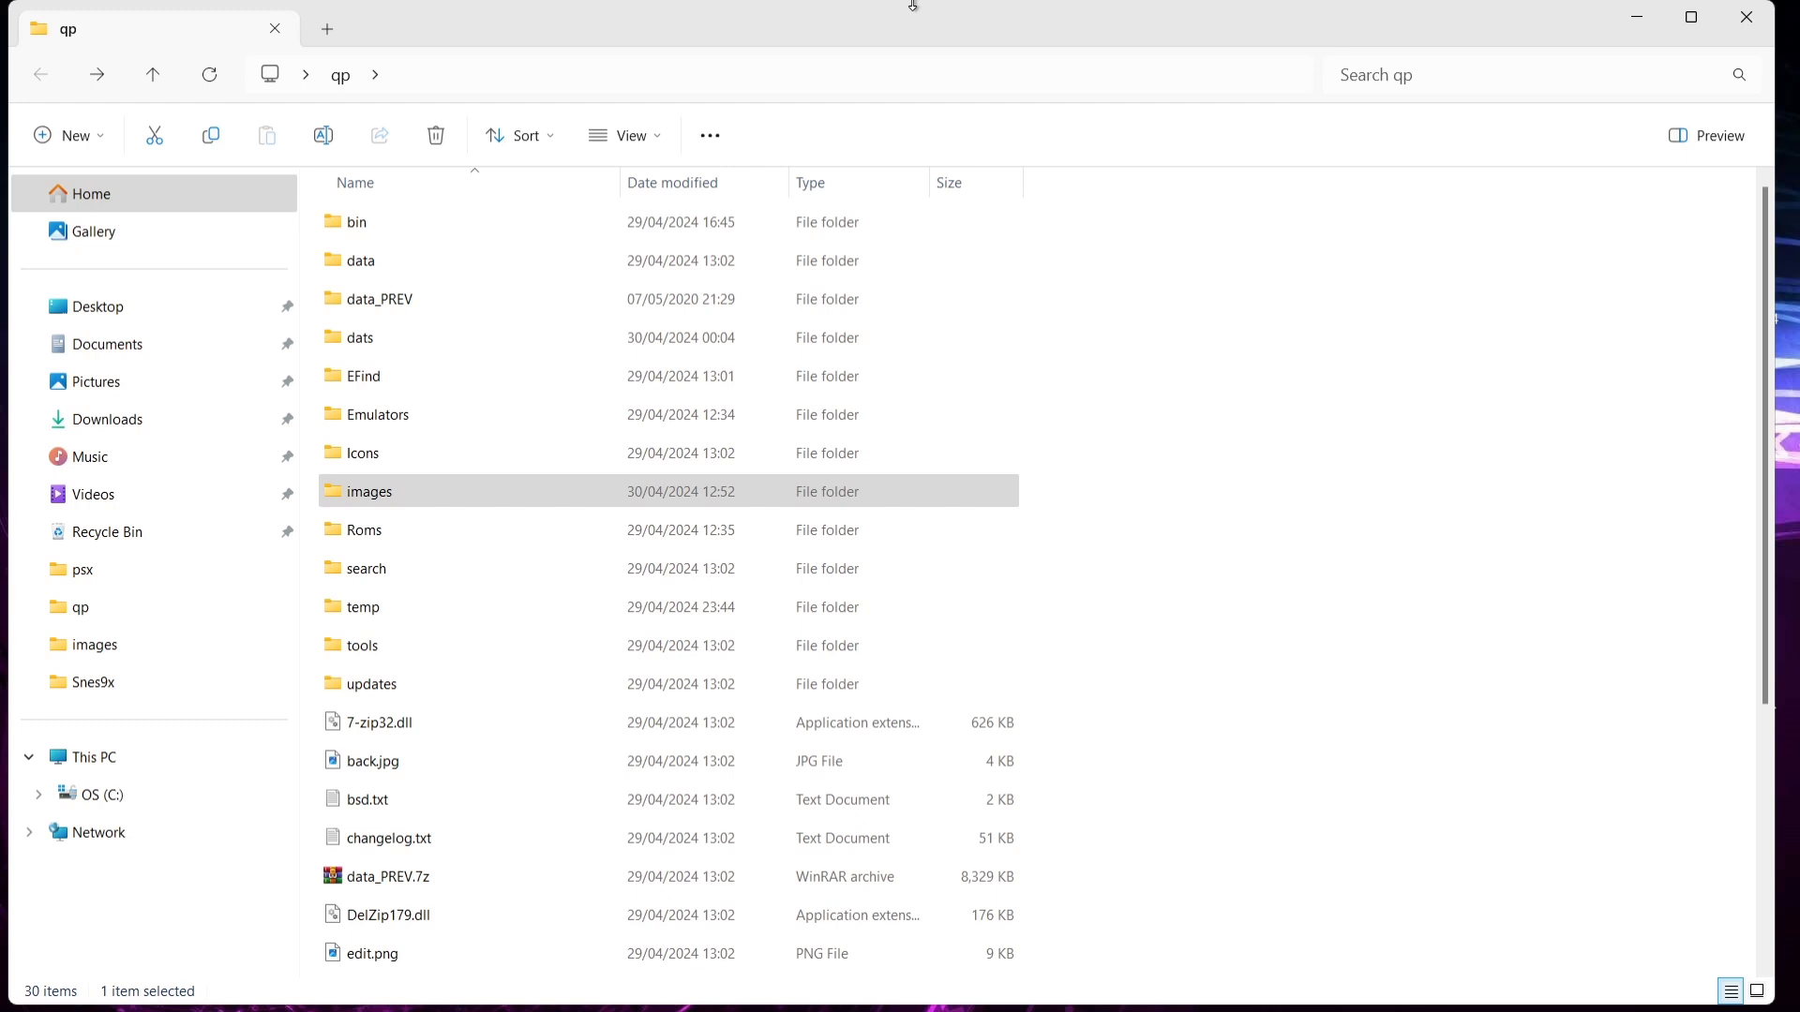
In File Explorer, create a folder named Nintendo SNES inside the qp images folder.
{"action": "left_click", "coordinate": [457, 497]}
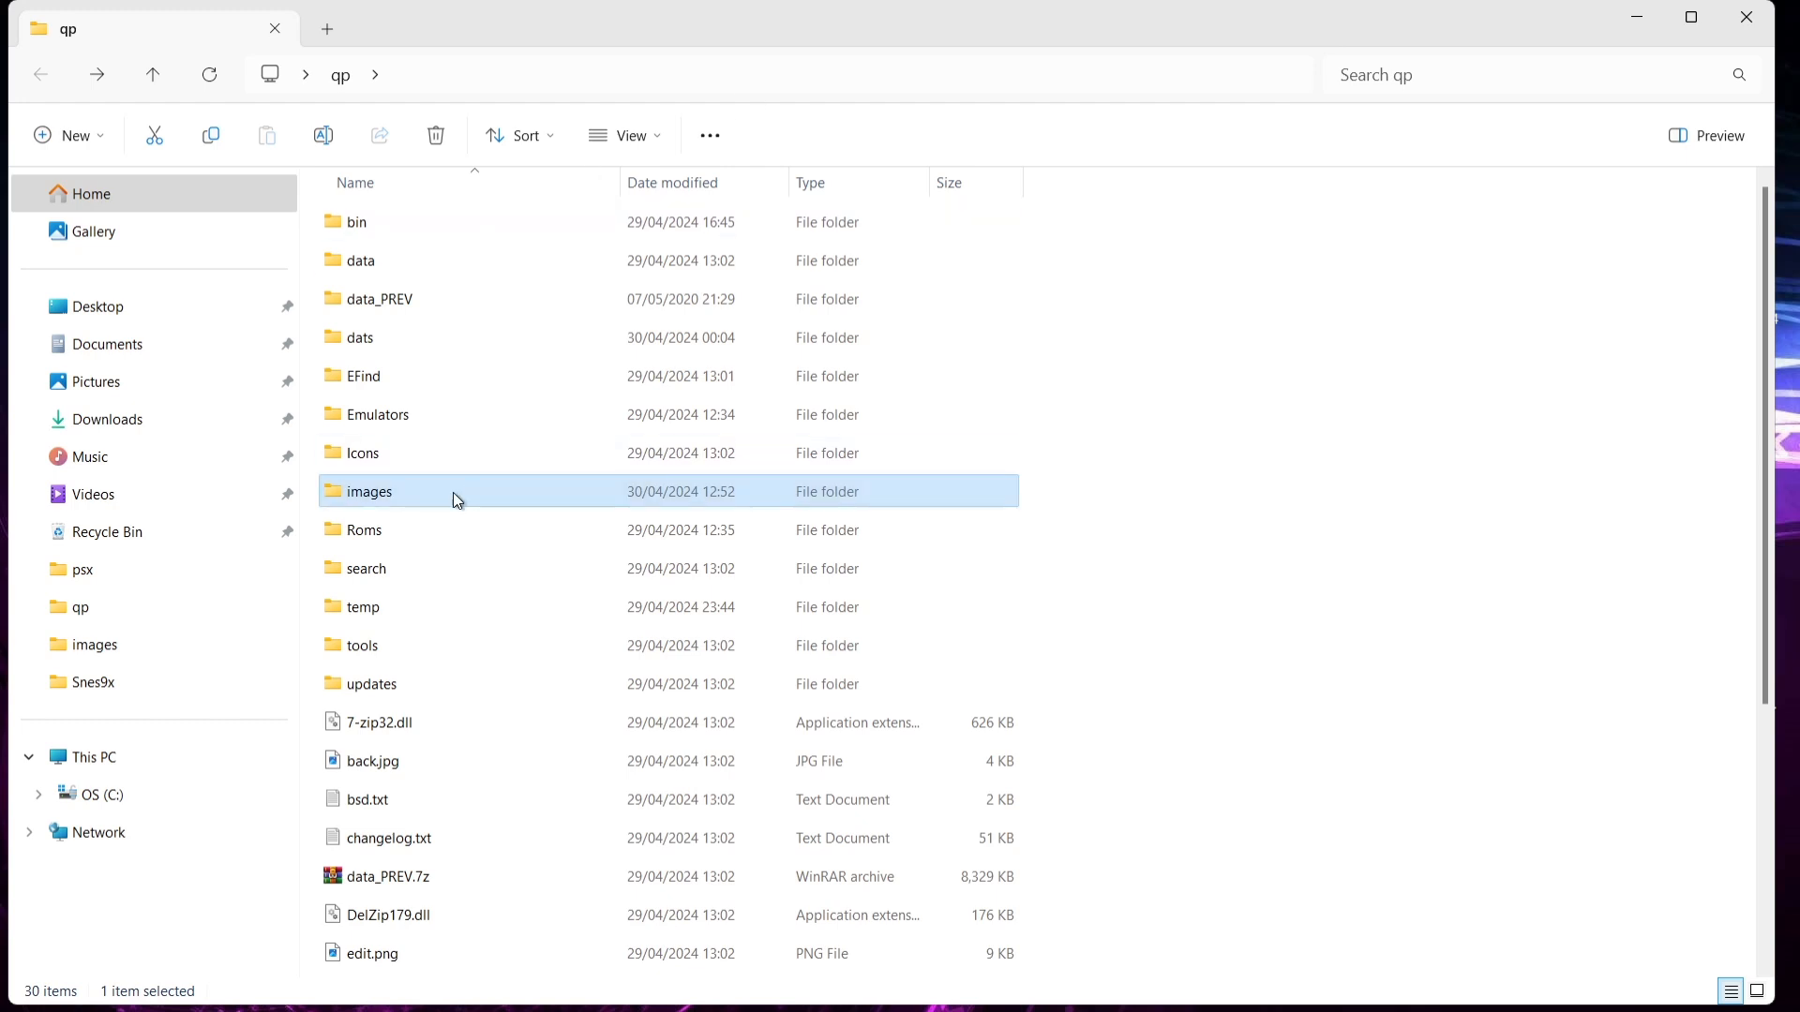
{"action": "double_click", "coordinate": [453, 491]}
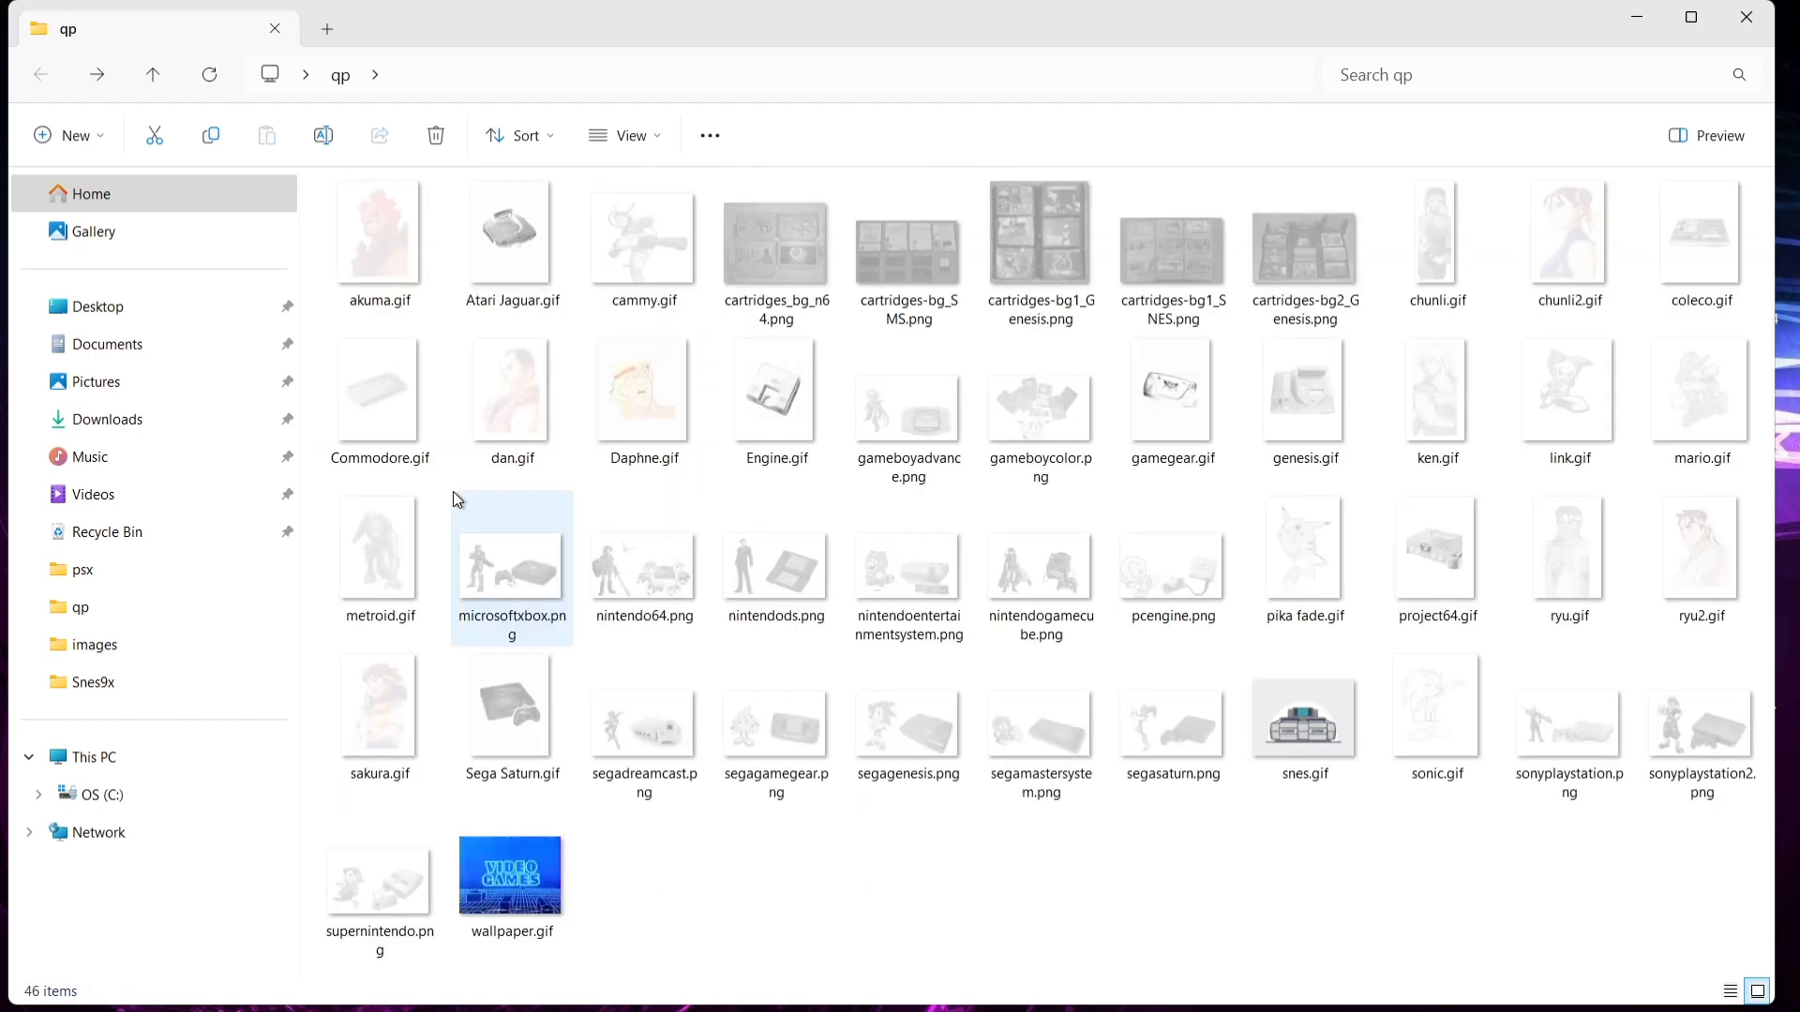
{"action": "right_click", "coordinate": [823, 926]}
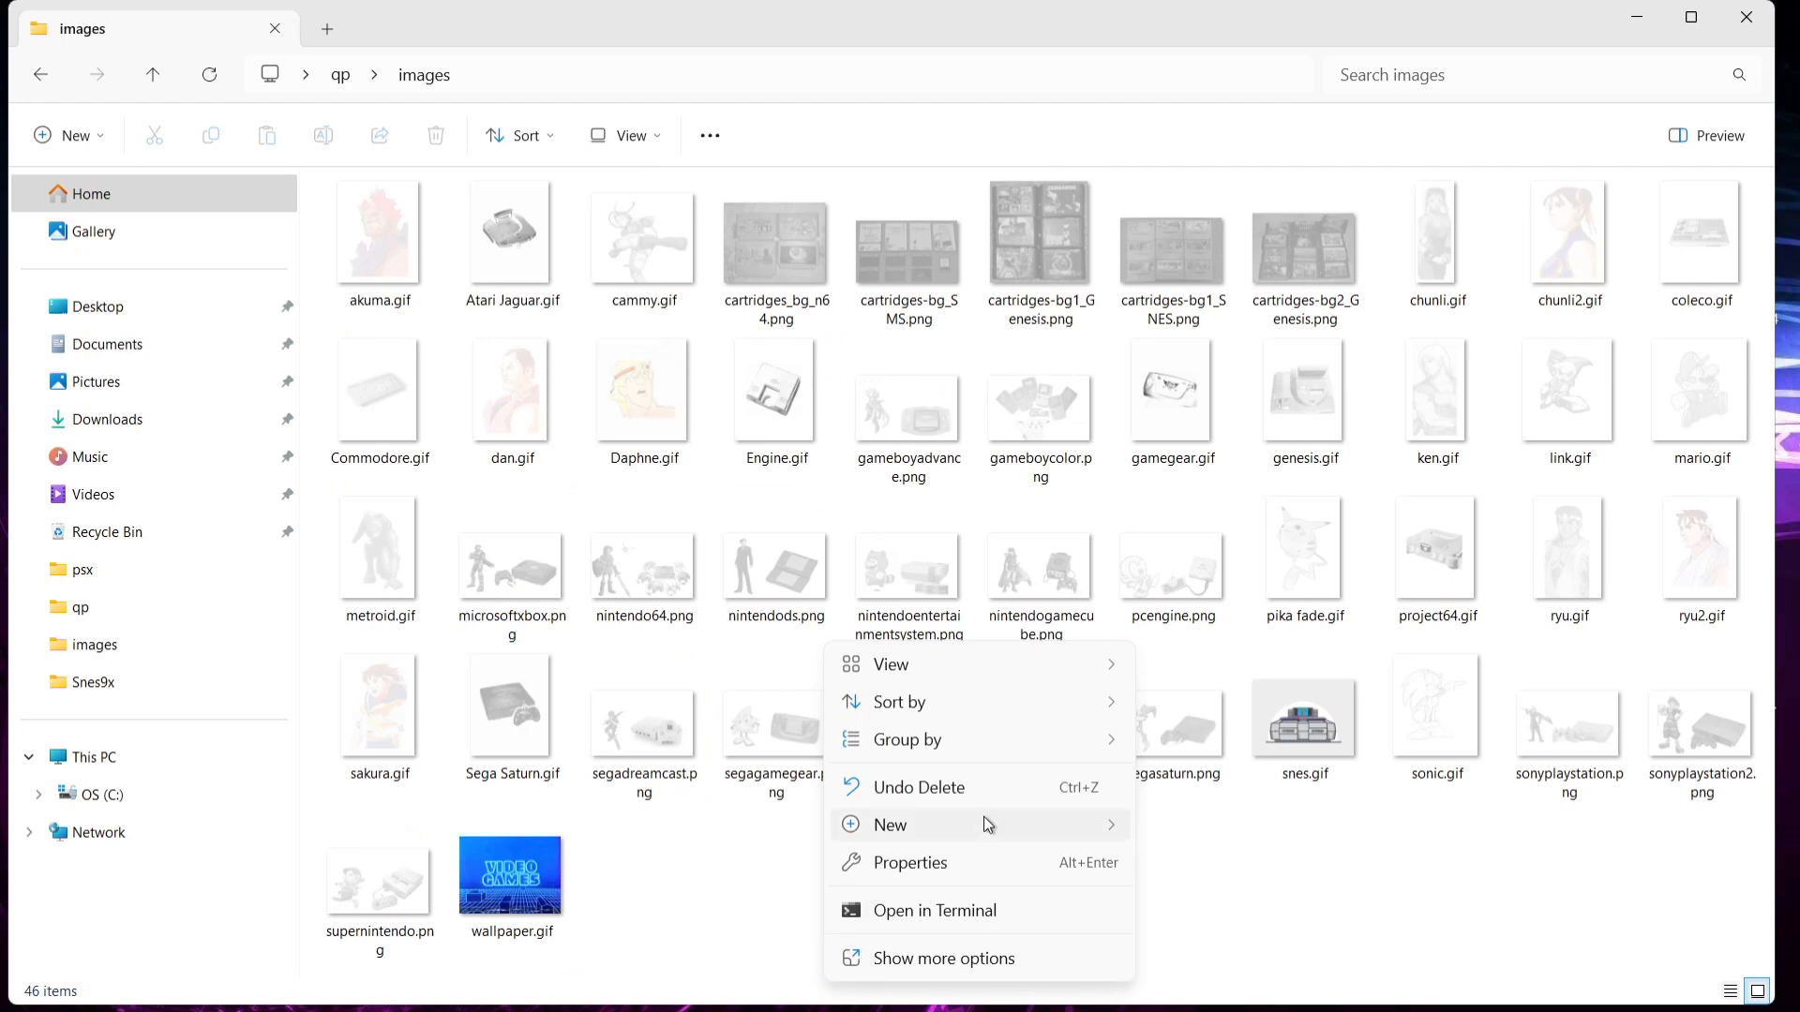
{"action": "mouse_move", "coordinate": [984, 821]}
{"action": "left_click", "coordinate": [1217, 826]}
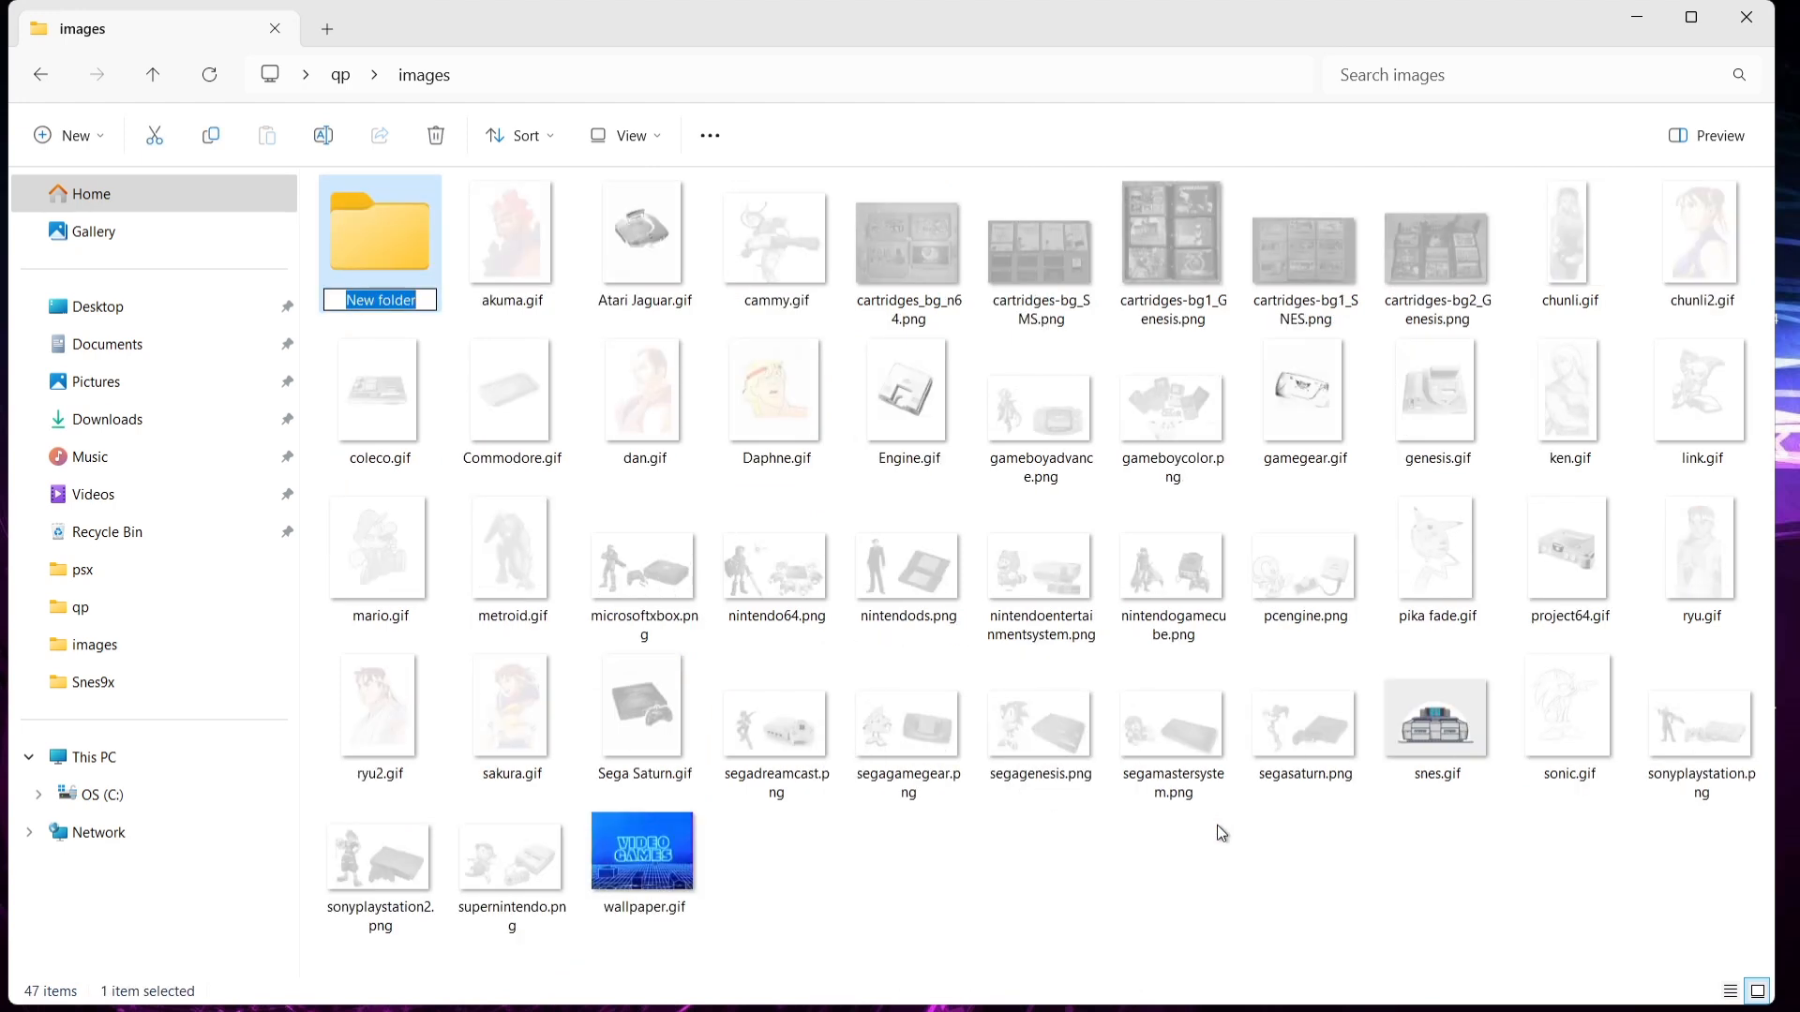
{"action": "type", "text": "Nin"}
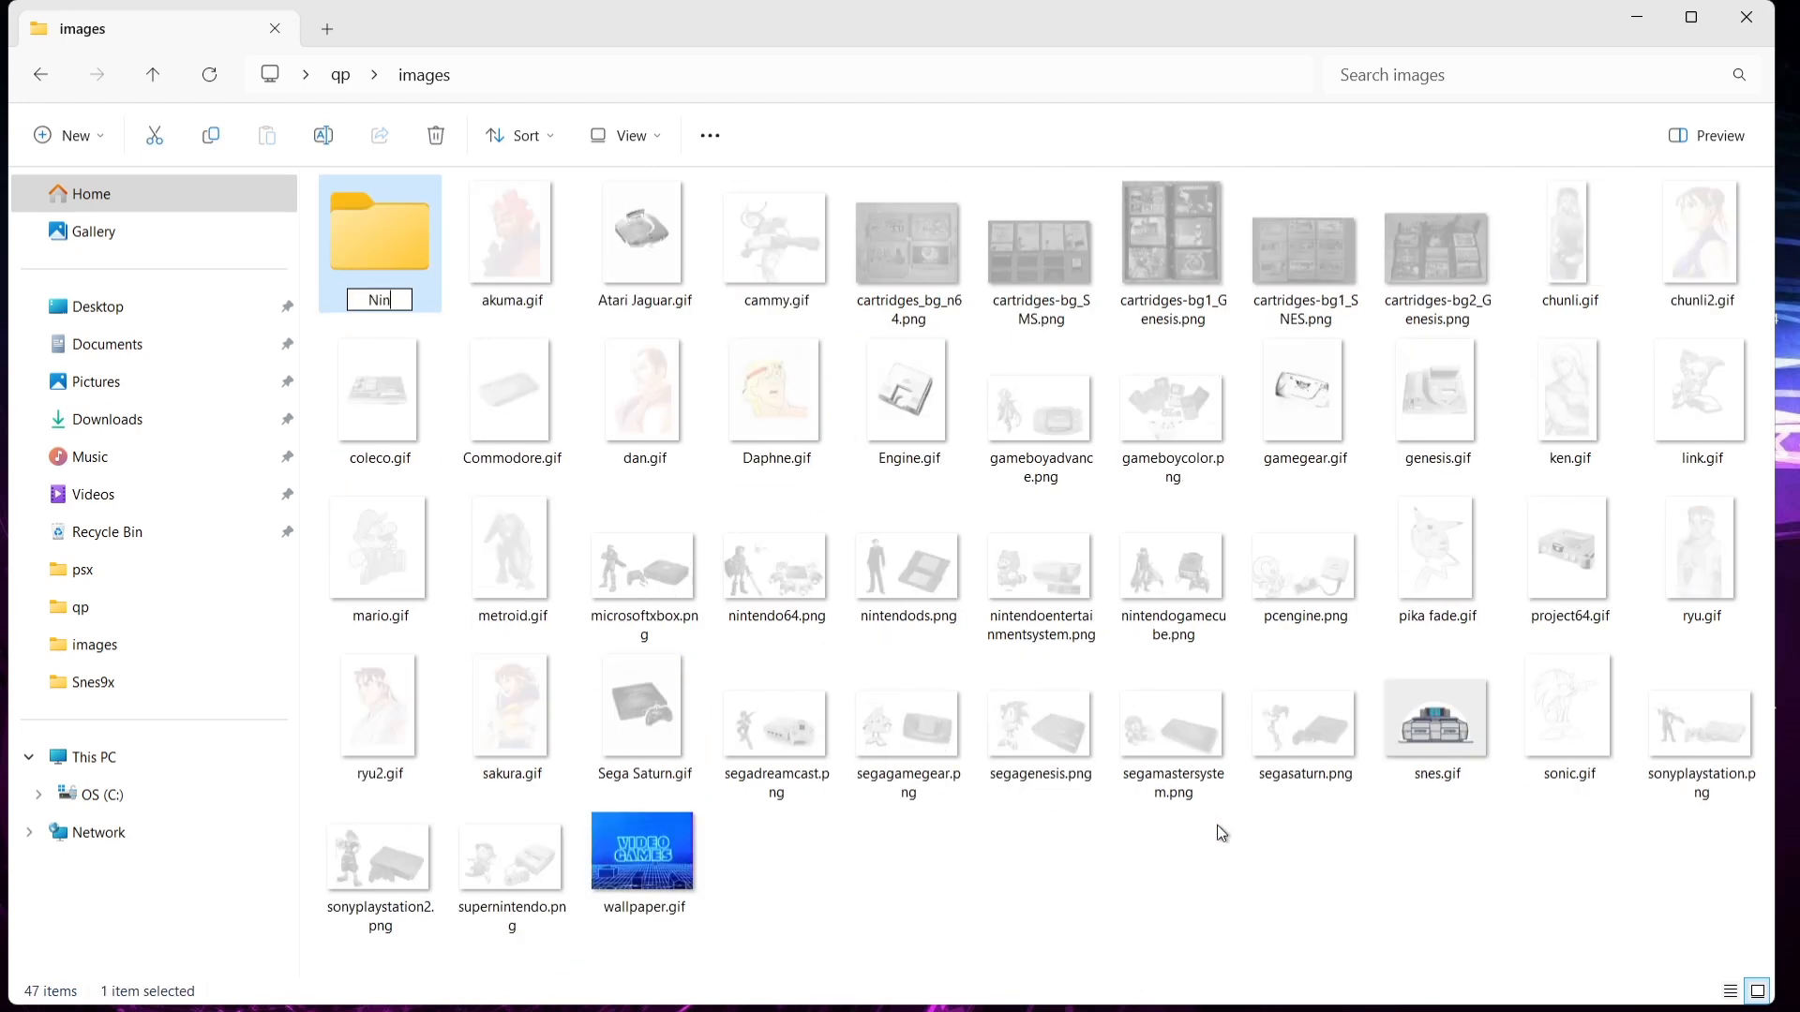
{"action": "type", "text": "tendo S"}
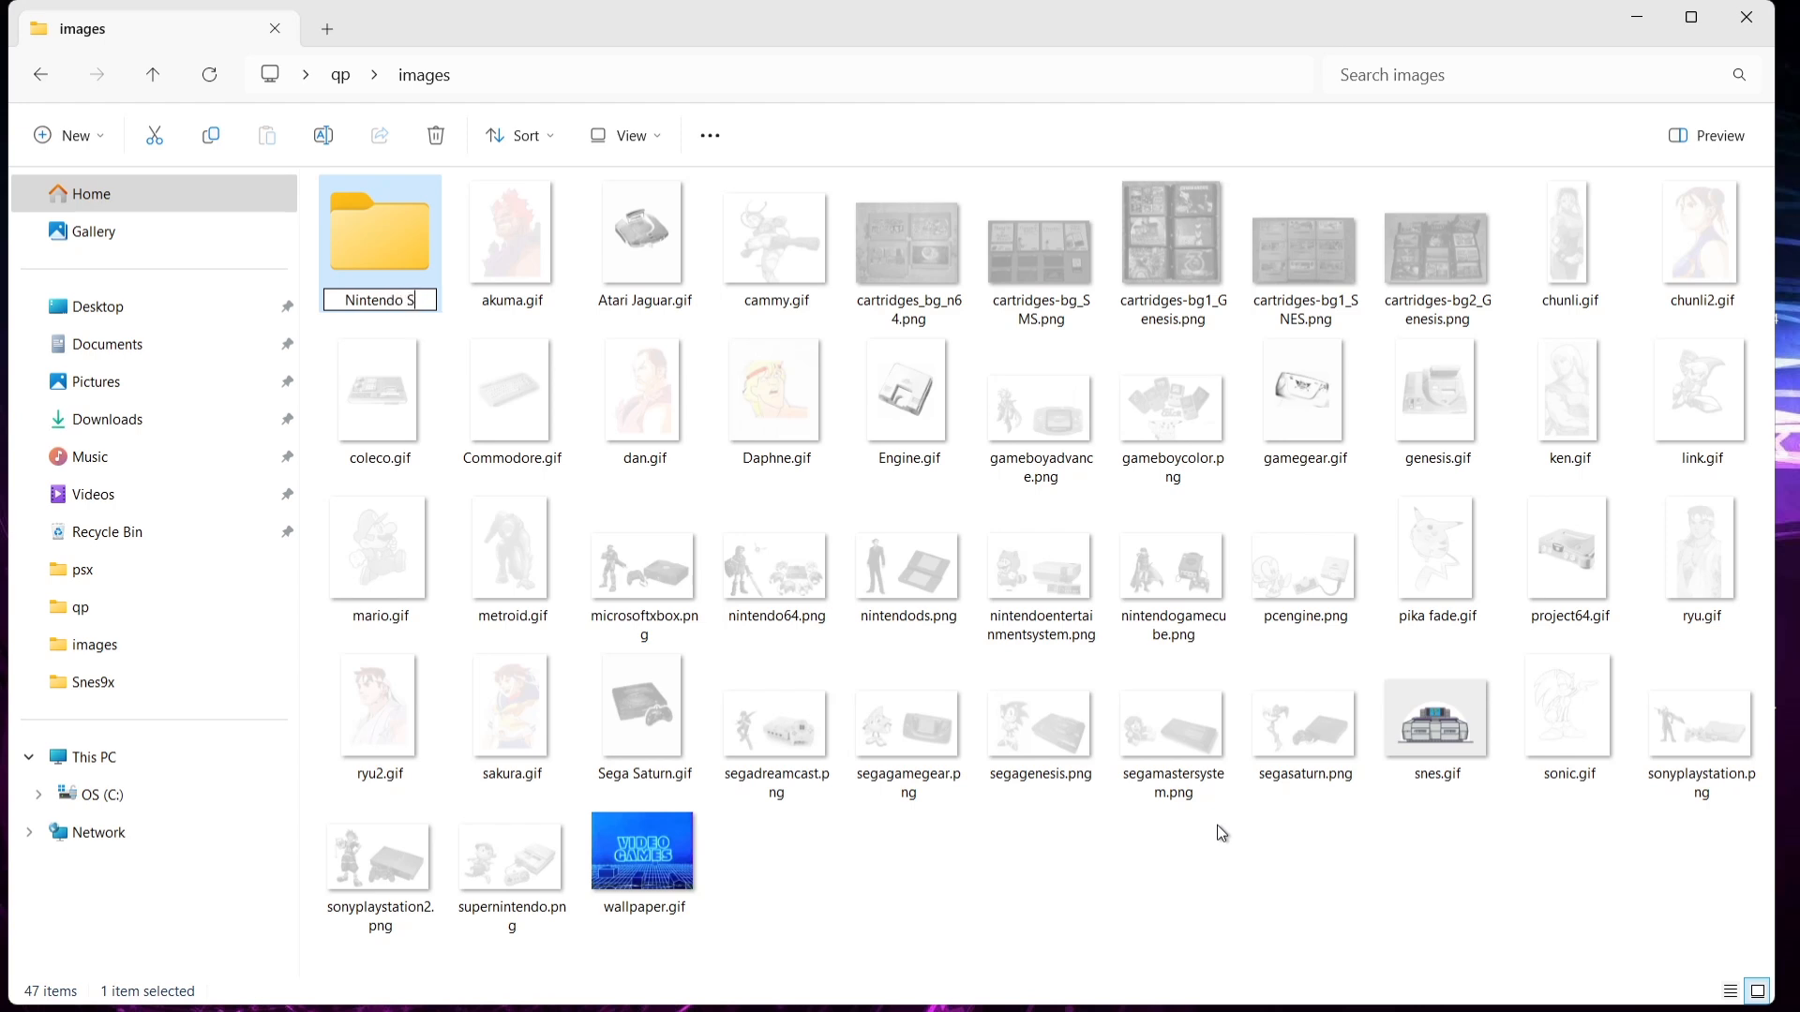
{"action": "type", "text": "NES"}
{"action": "key", "text": "Return"}
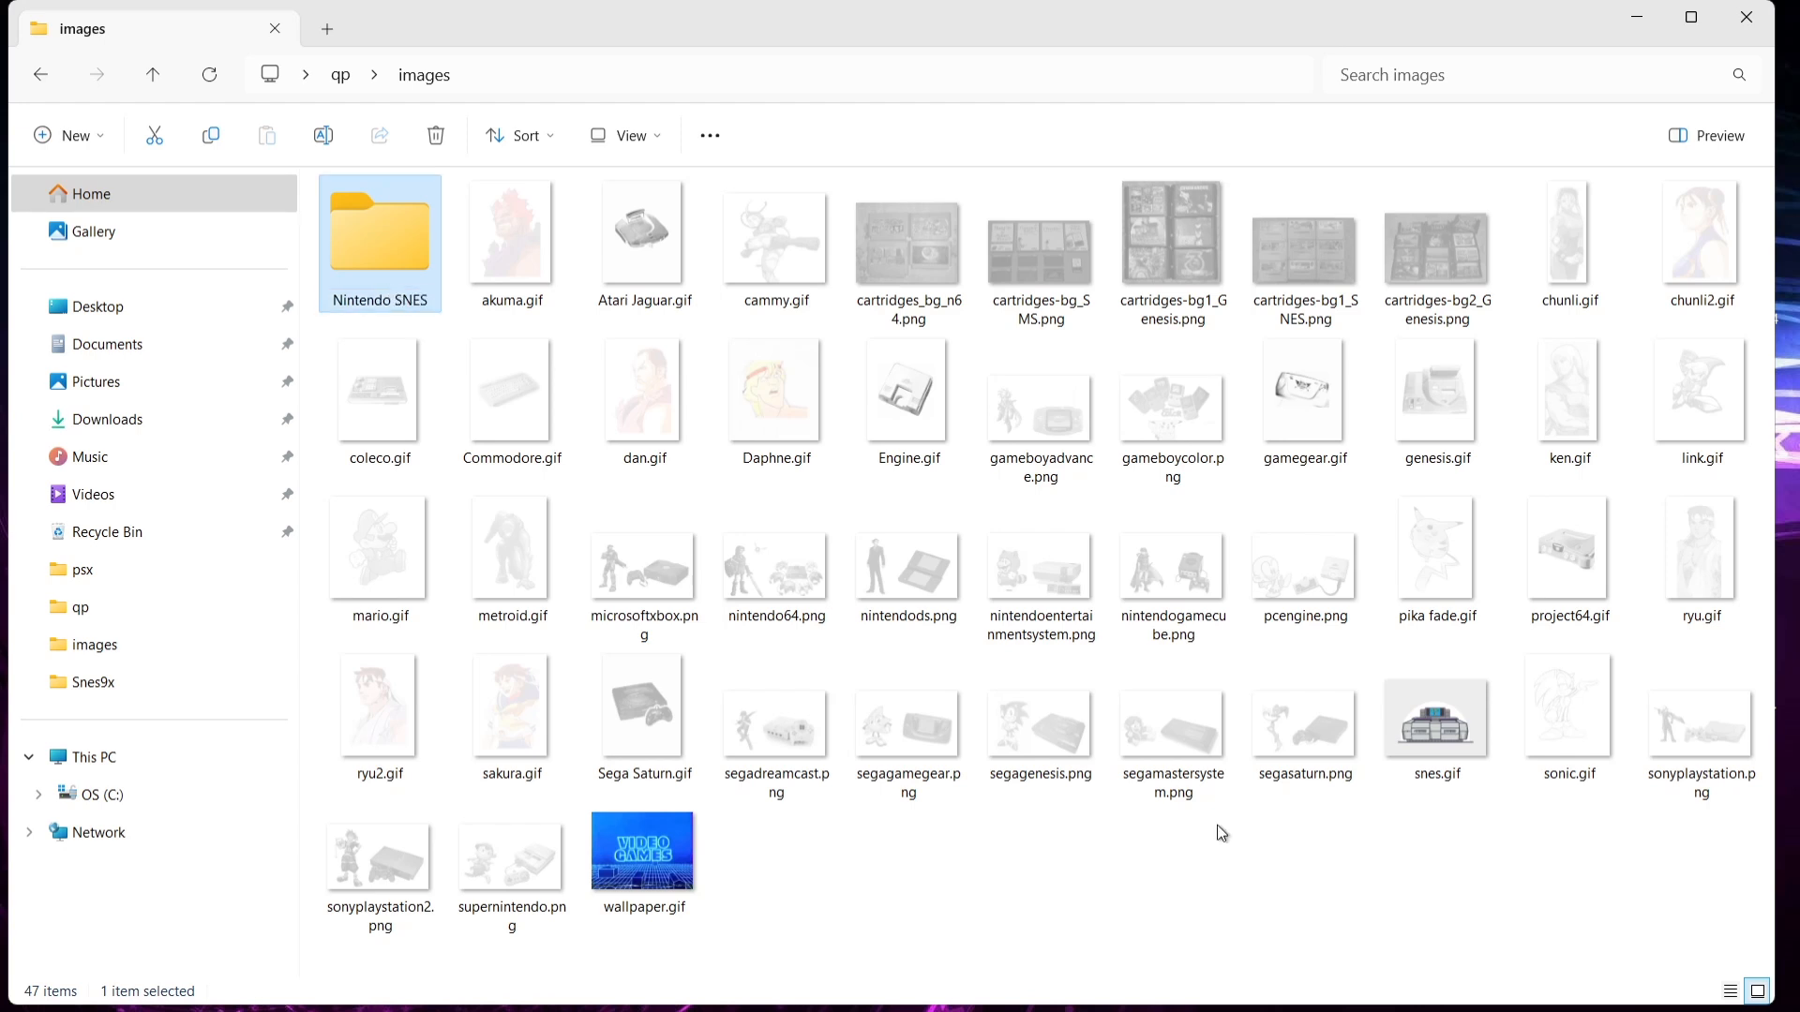
Create a subfolder named Box inside the Nintendo SNES folder.
{"action": "double_click", "coordinate": [405, 251]}
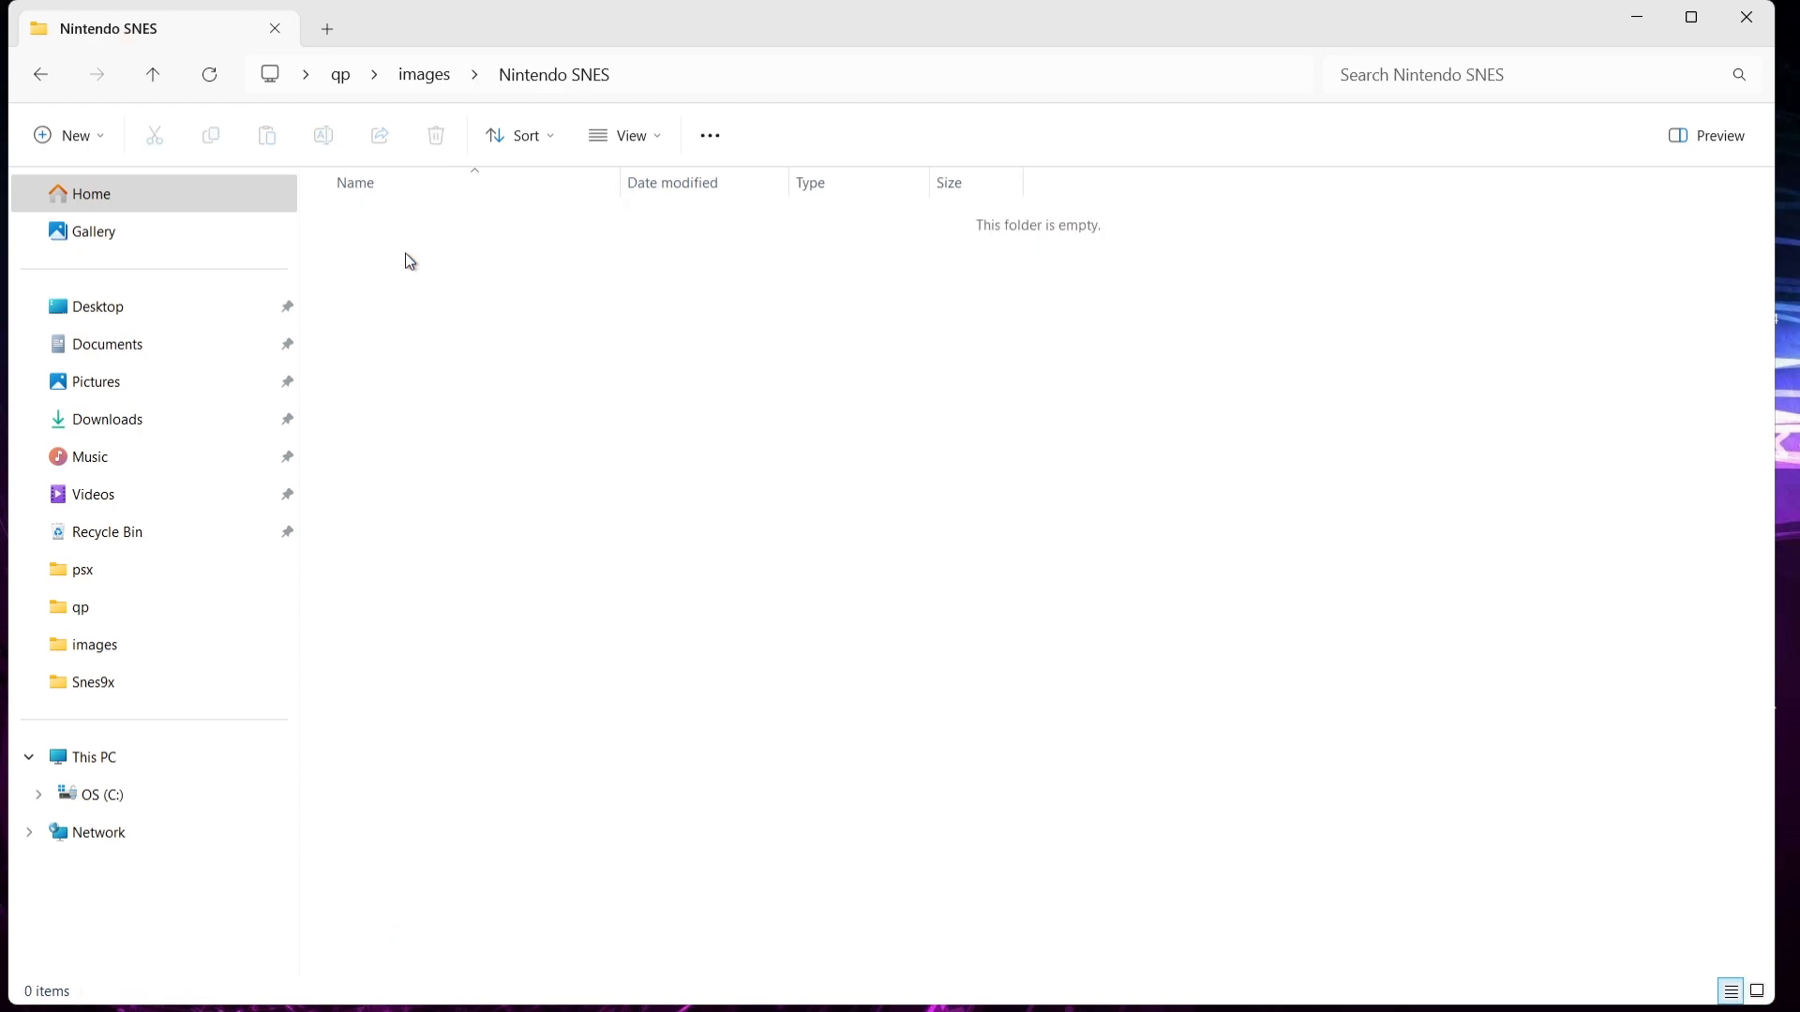
{"action": "right_click", "coordinate": [546, 387]}
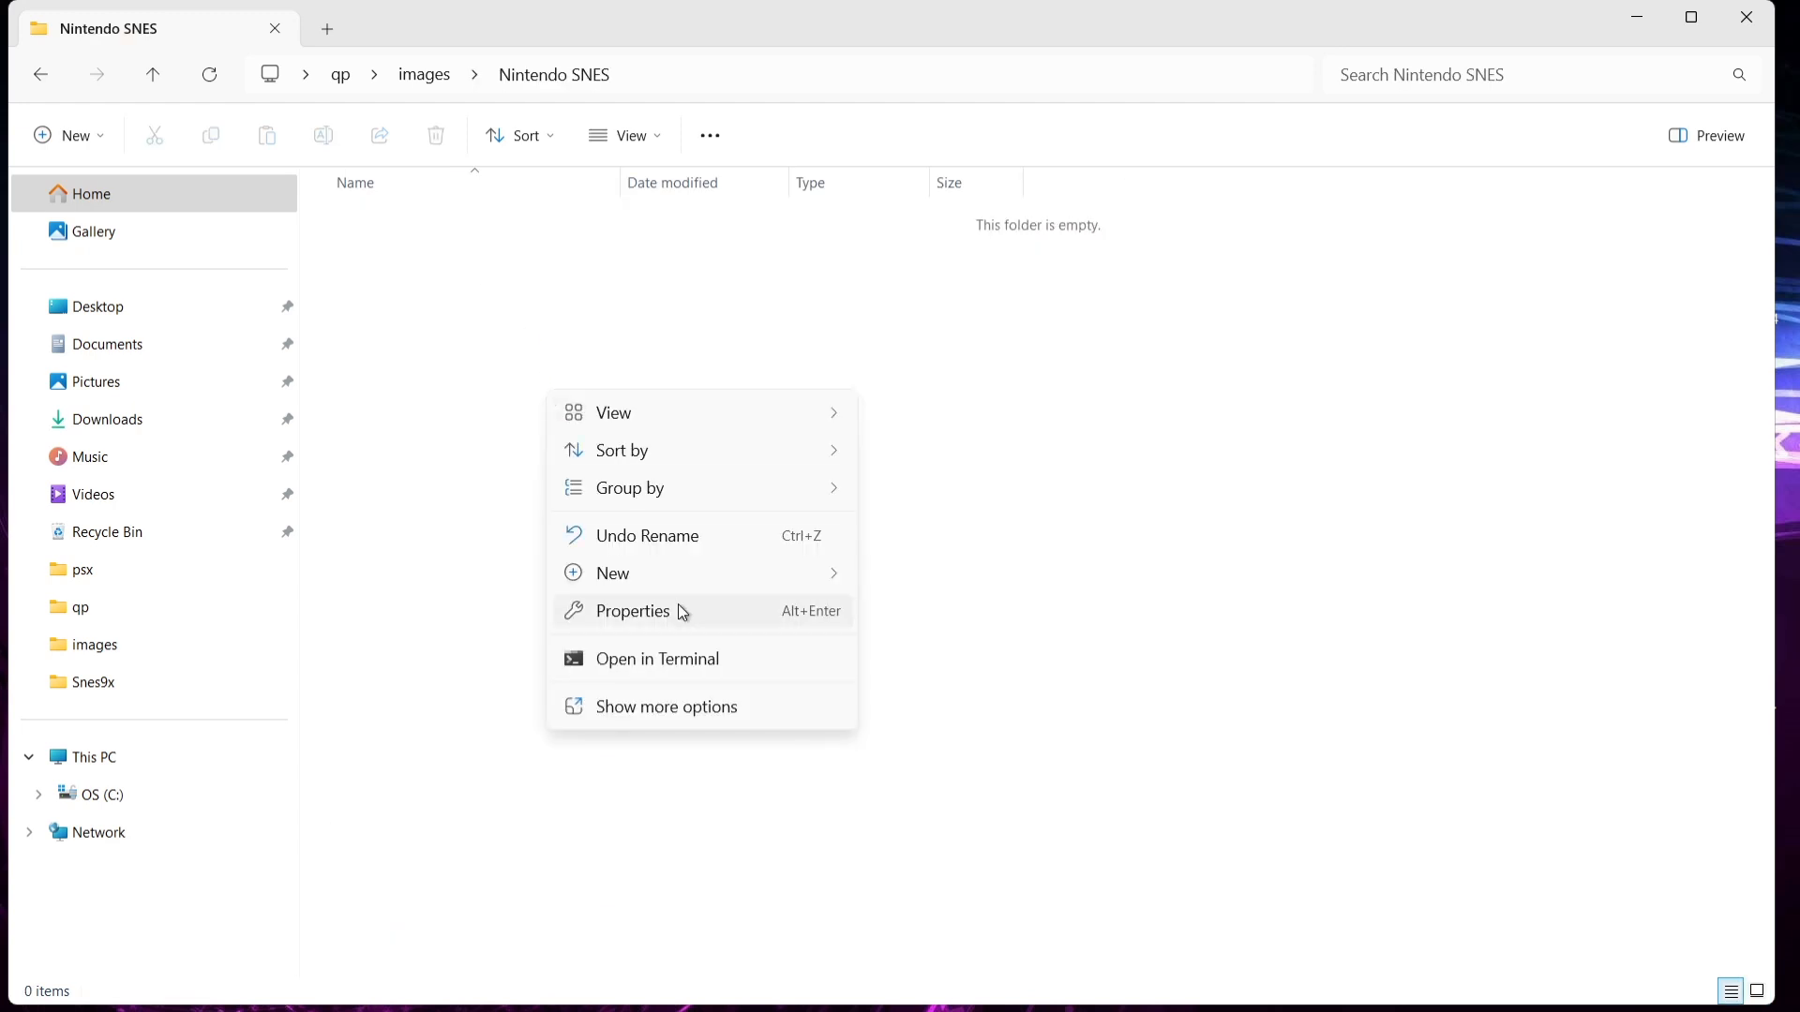
{"action": "mouse_move", "coordinate": [688, 574]}
{"action": "left_click", "coordinate": [941, 576]}
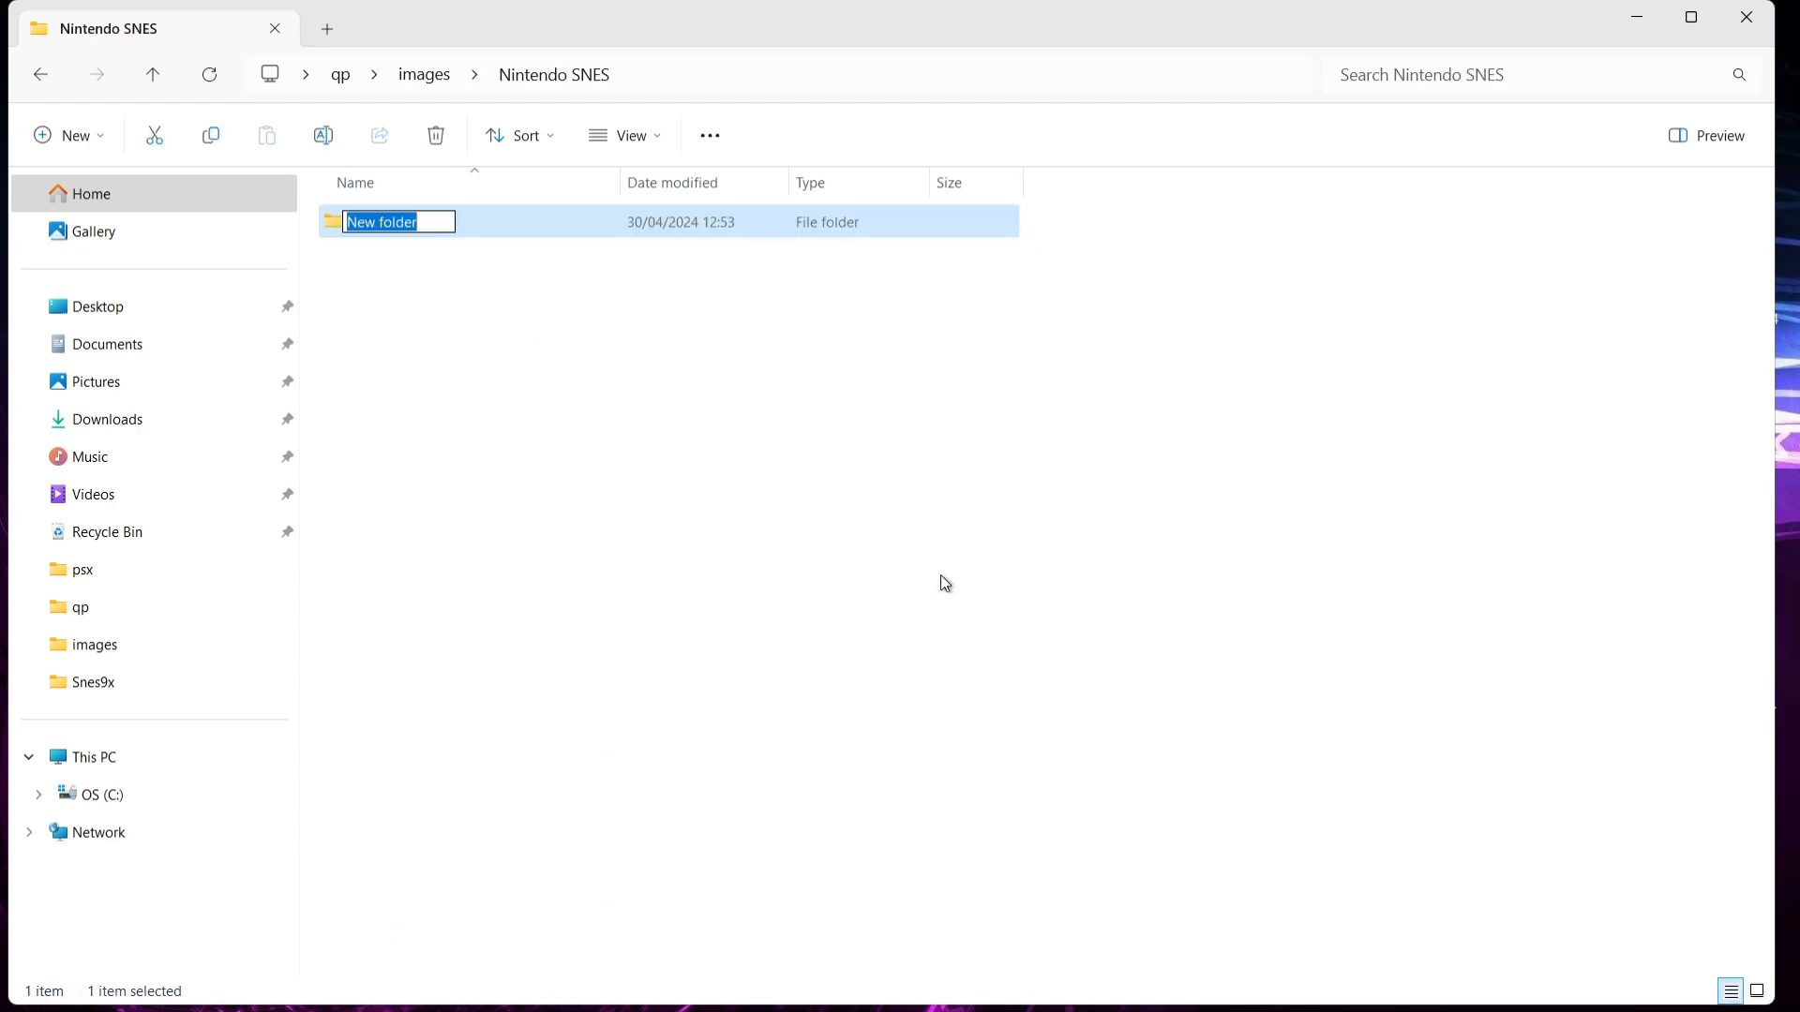
{"action": "type", "text": "Box"}
{"action": "key", "text": "Return"}
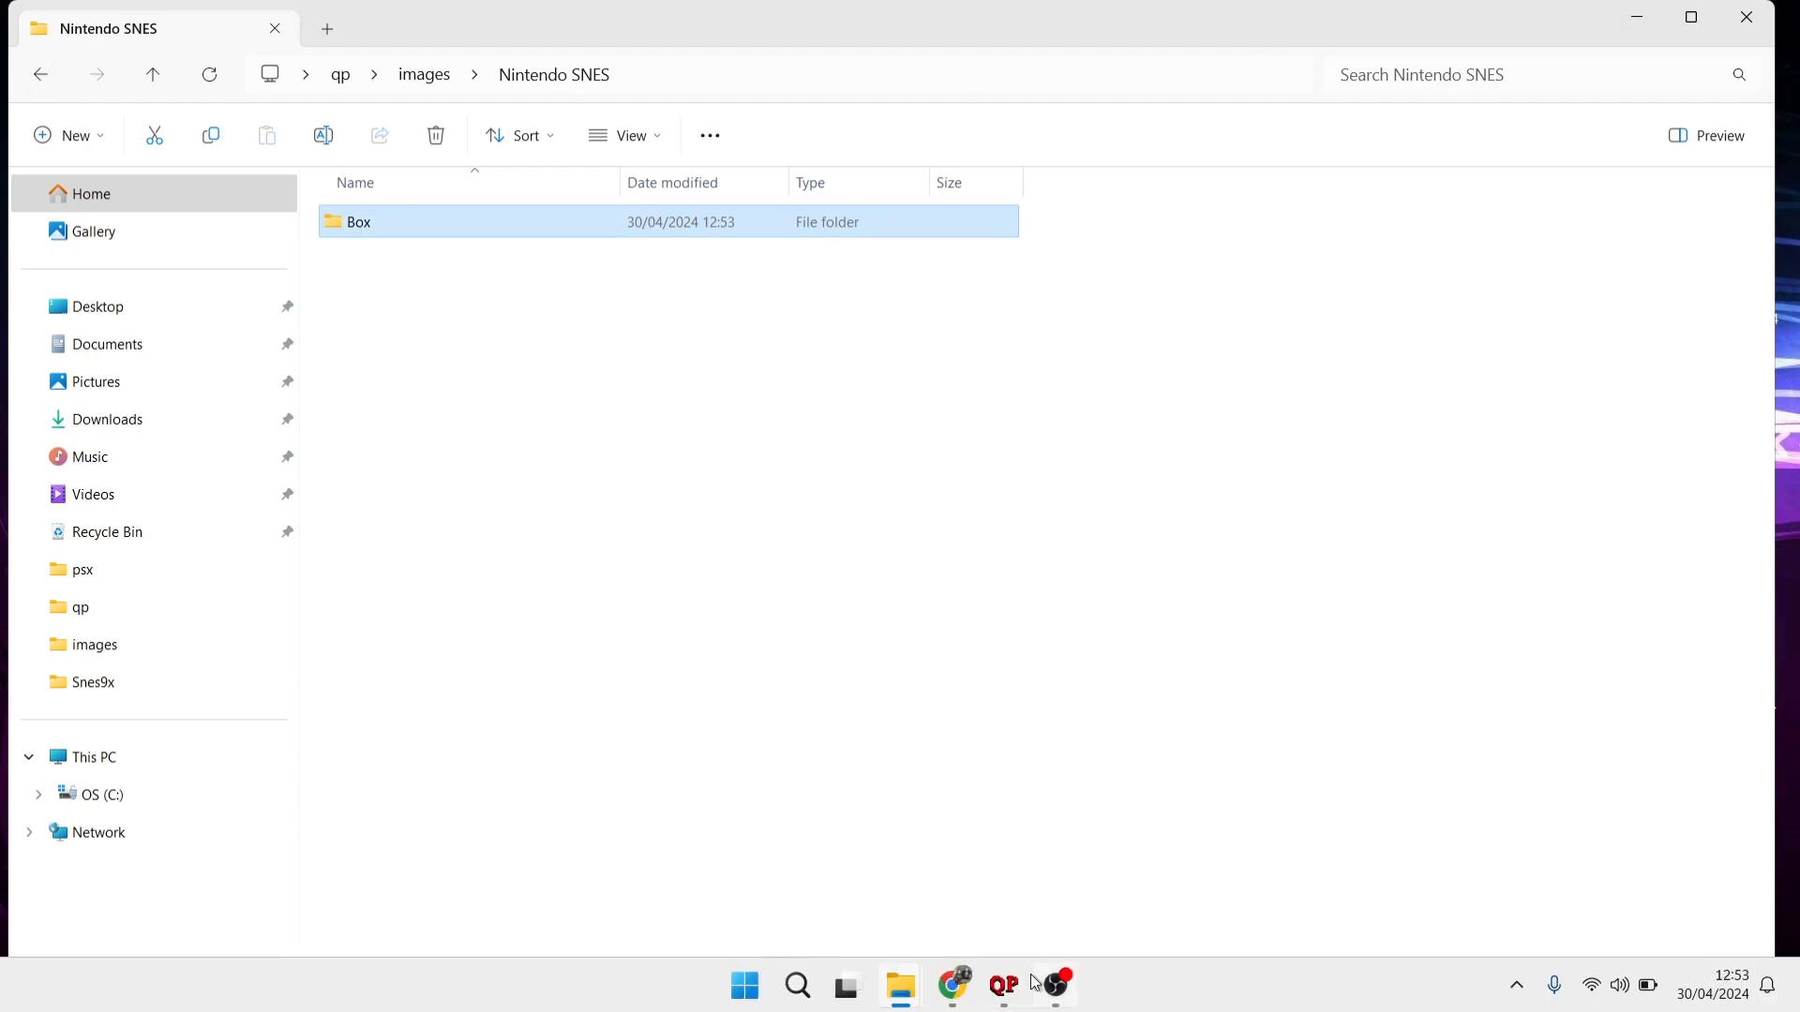
Switch to QuickPlay and check the Super Nintendo games' media panel, ending on the Box image of Mega Man X.
{"action": "left_click", "coordinate": [1006, 984]}
{"action": "left_click", "coordinate": [173, 159]}
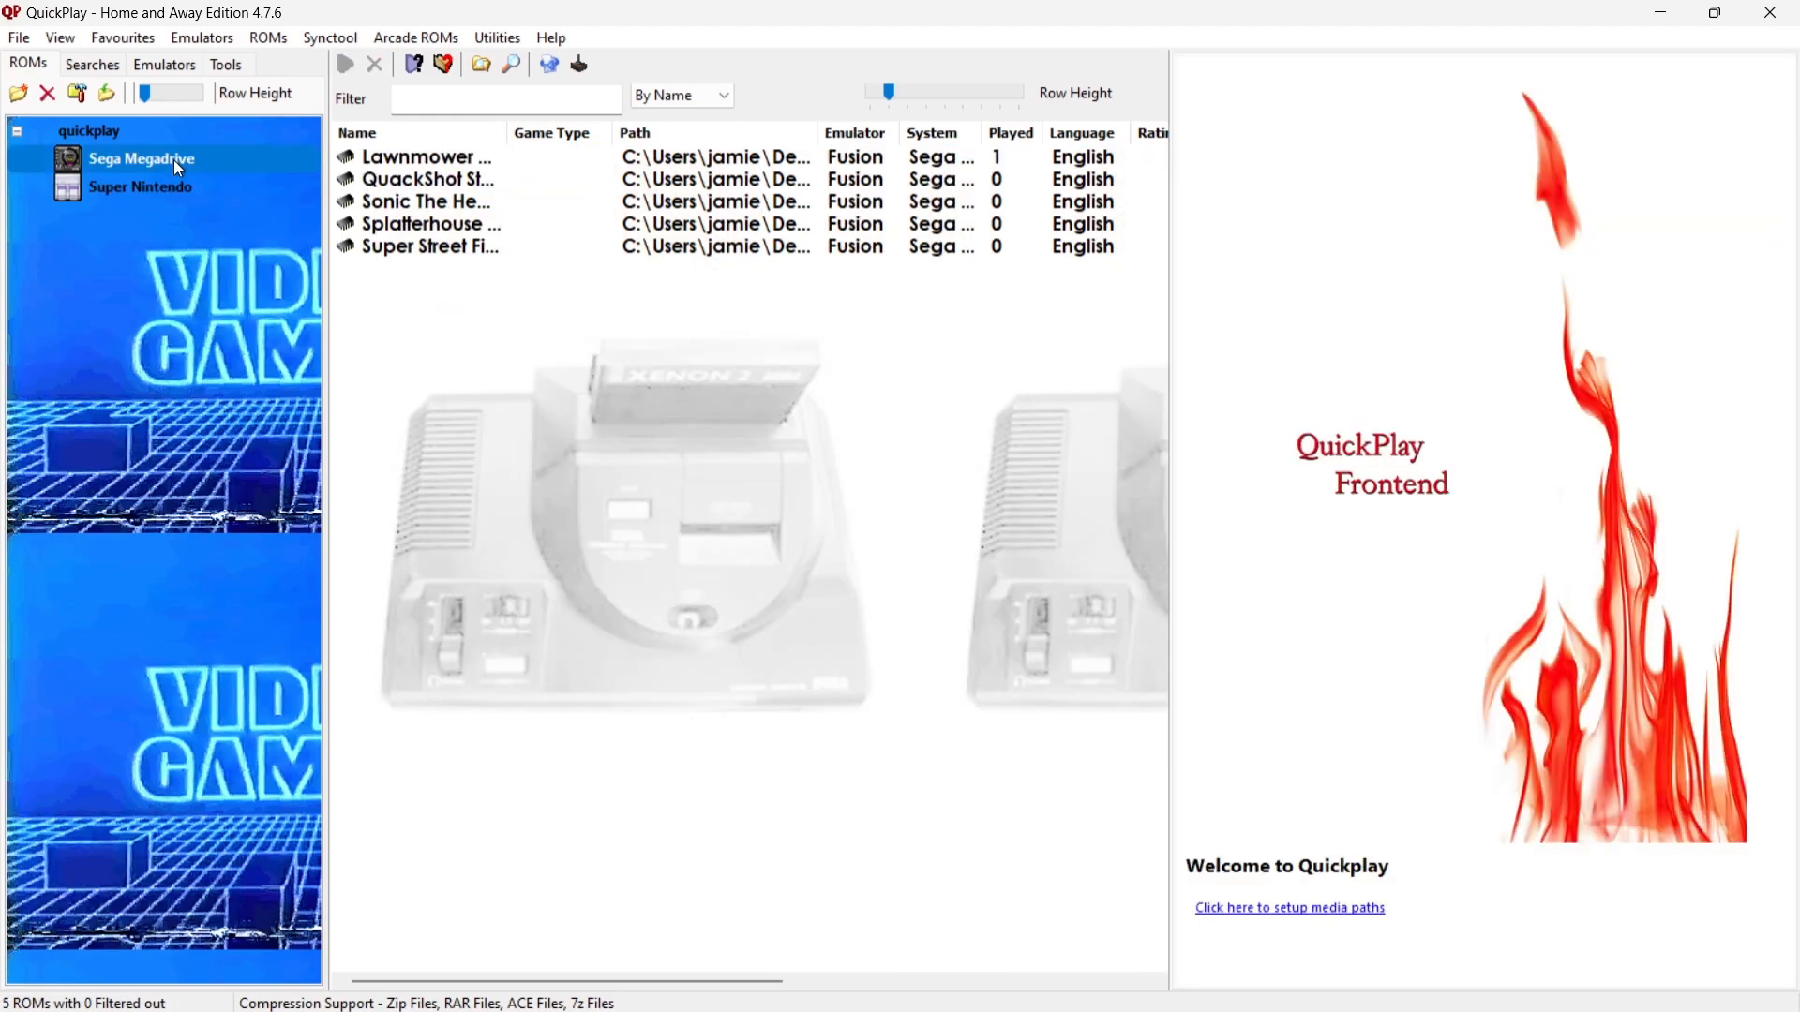
{"action": "left_click", "coordinate": [177, 183]}
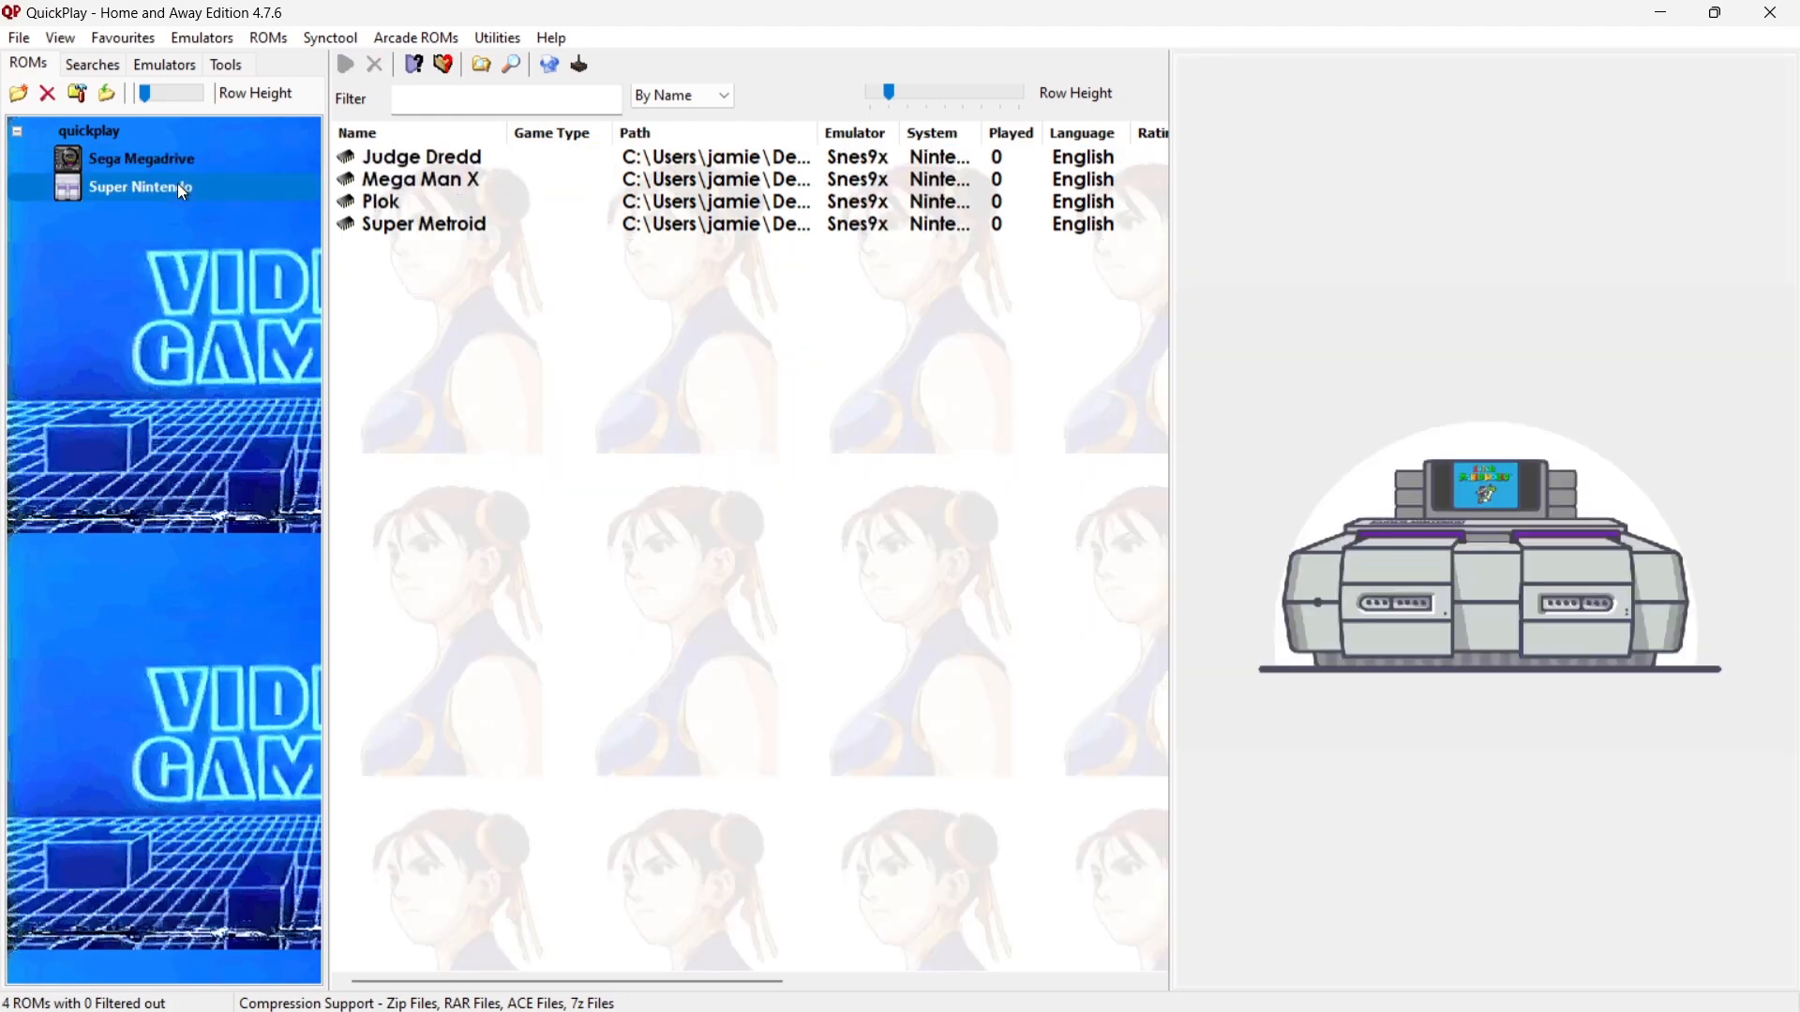
{"action": "left_click", "coordinate": [454, 156]}
{"action": "left_click", "coordinate": [457, 184]}
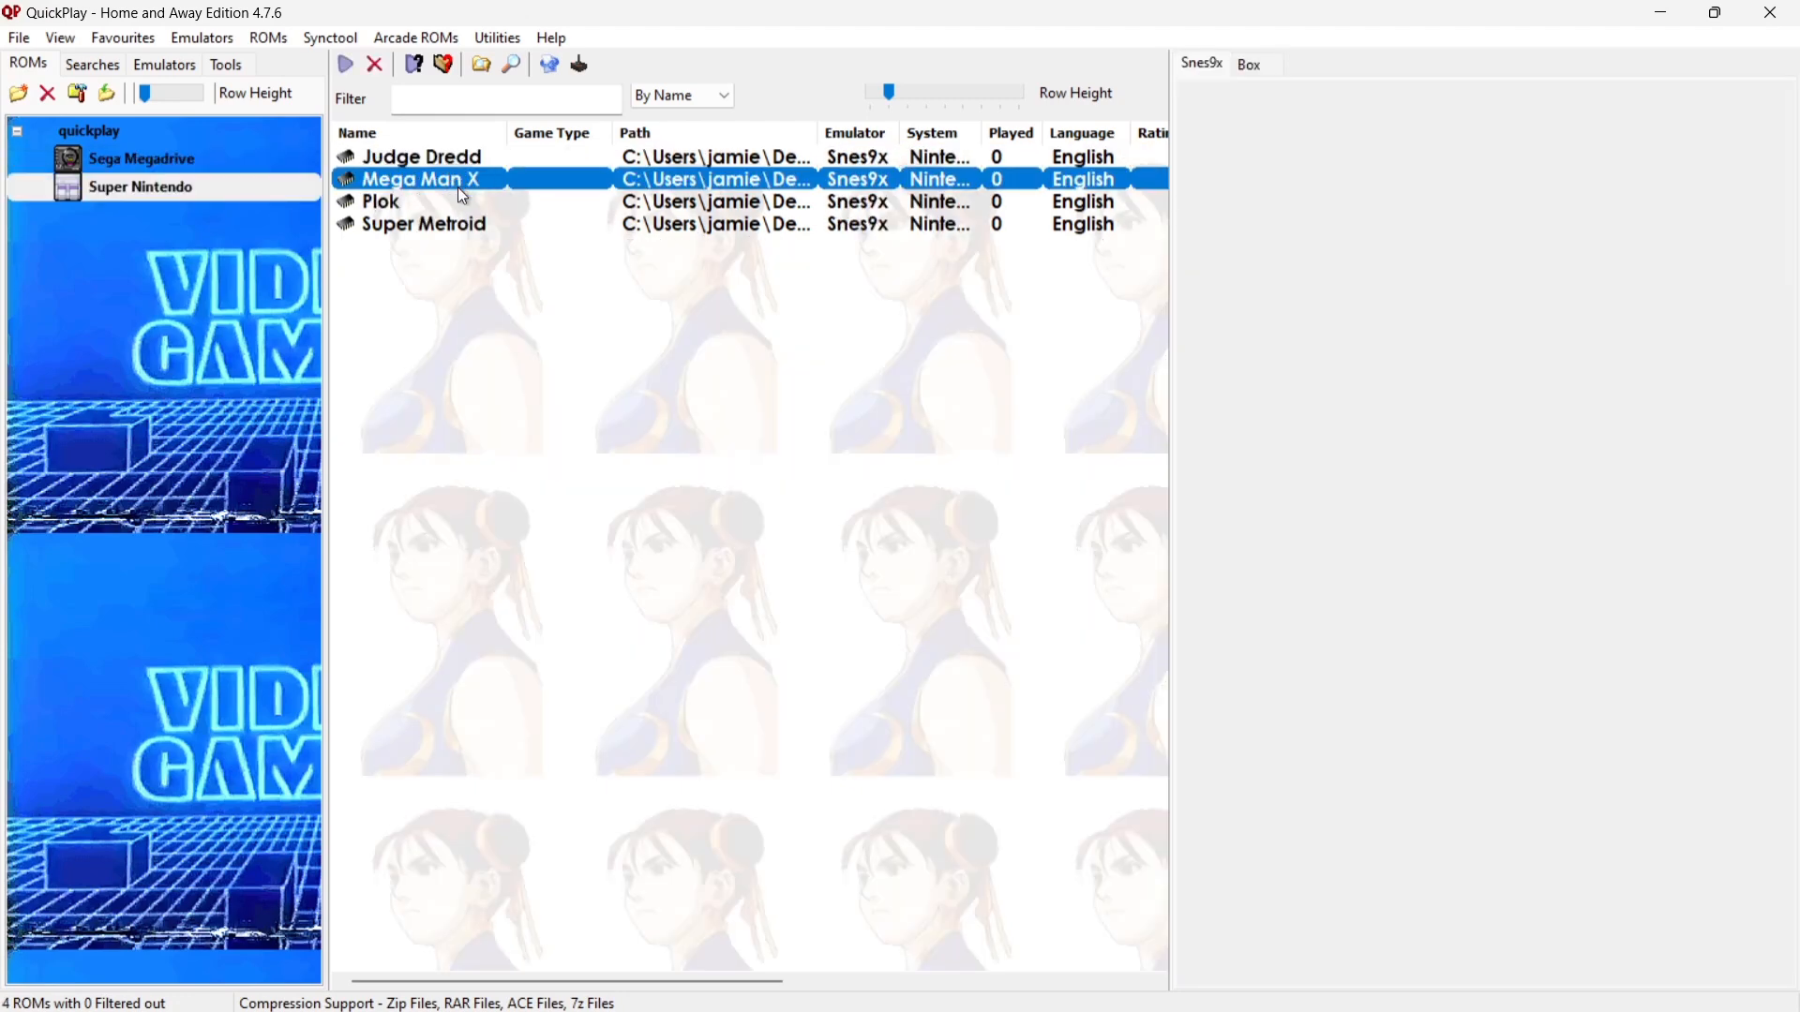
{"action": "left_click", "coordinate": [461, 221]}
{"action": "left_click", "coordinate": [461, 200]}
{"action": "left_click", "coordinate": [471, 175]}
{"action": "left_click", "coordinate": [1271, 74]}
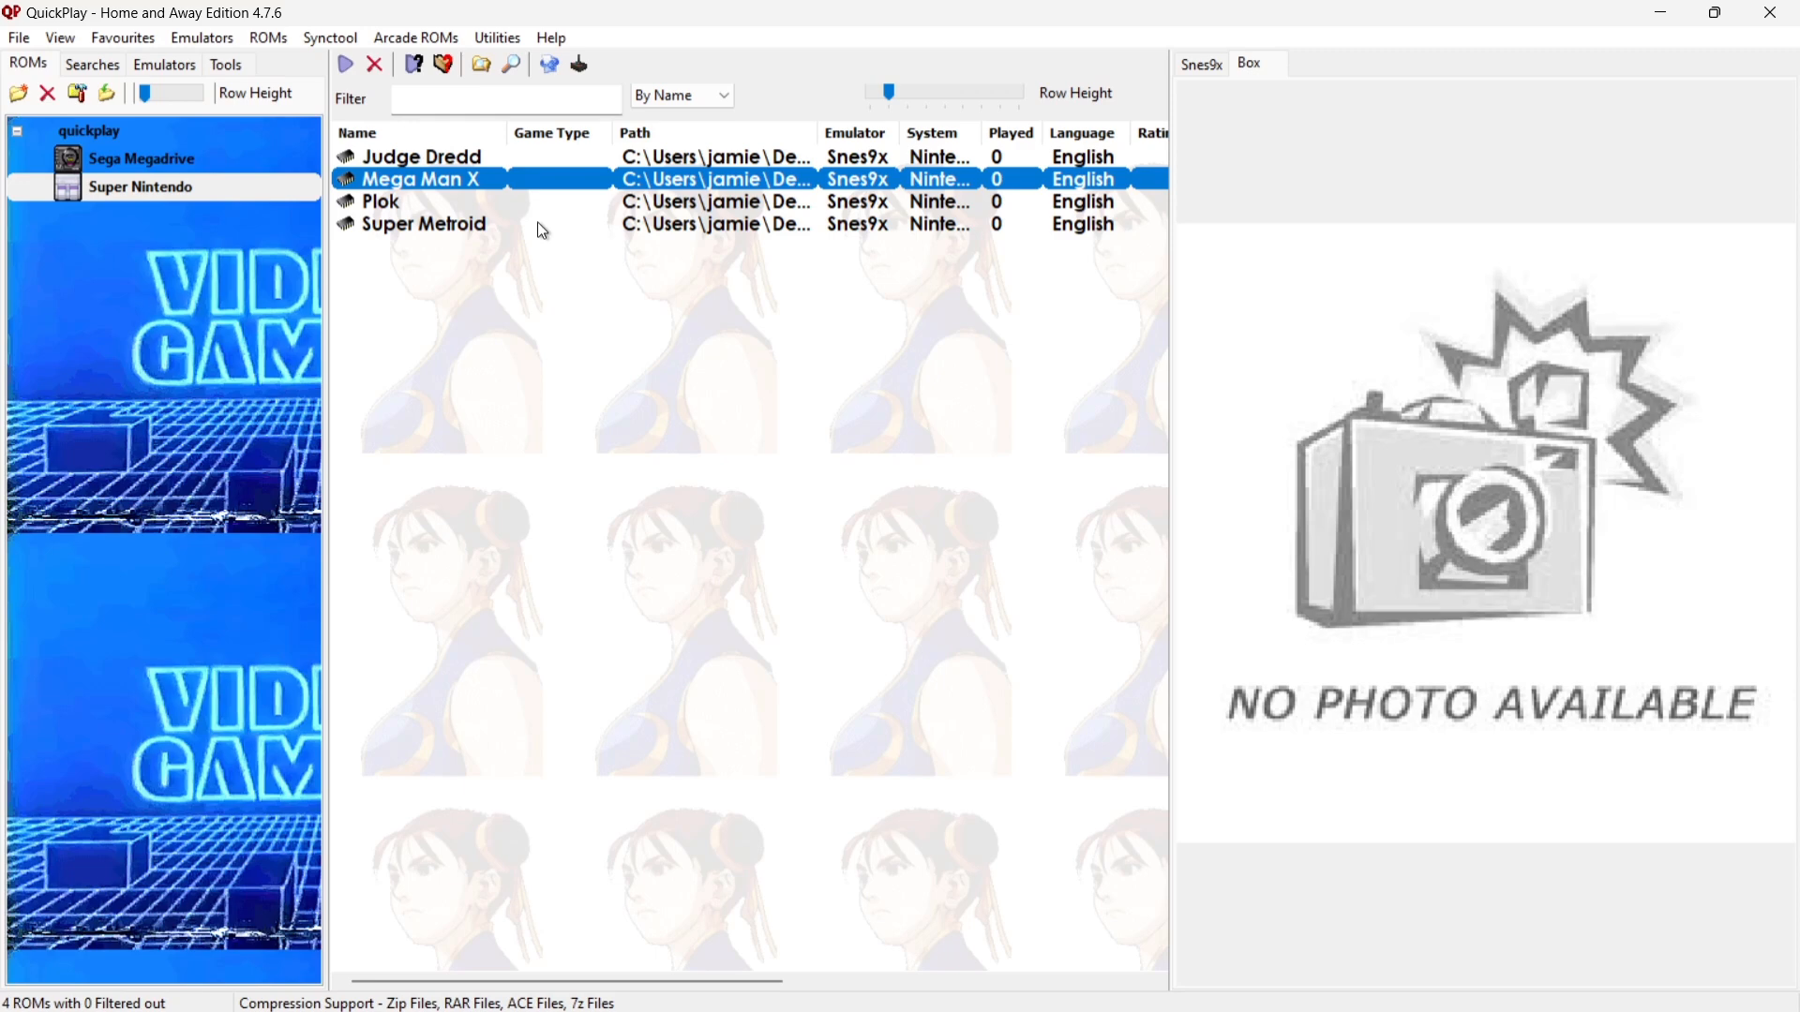
Switch to Chrome and run a Google Images search for "plok snes".
{"action": "mouse_move", "coordinate": [947, 989]}
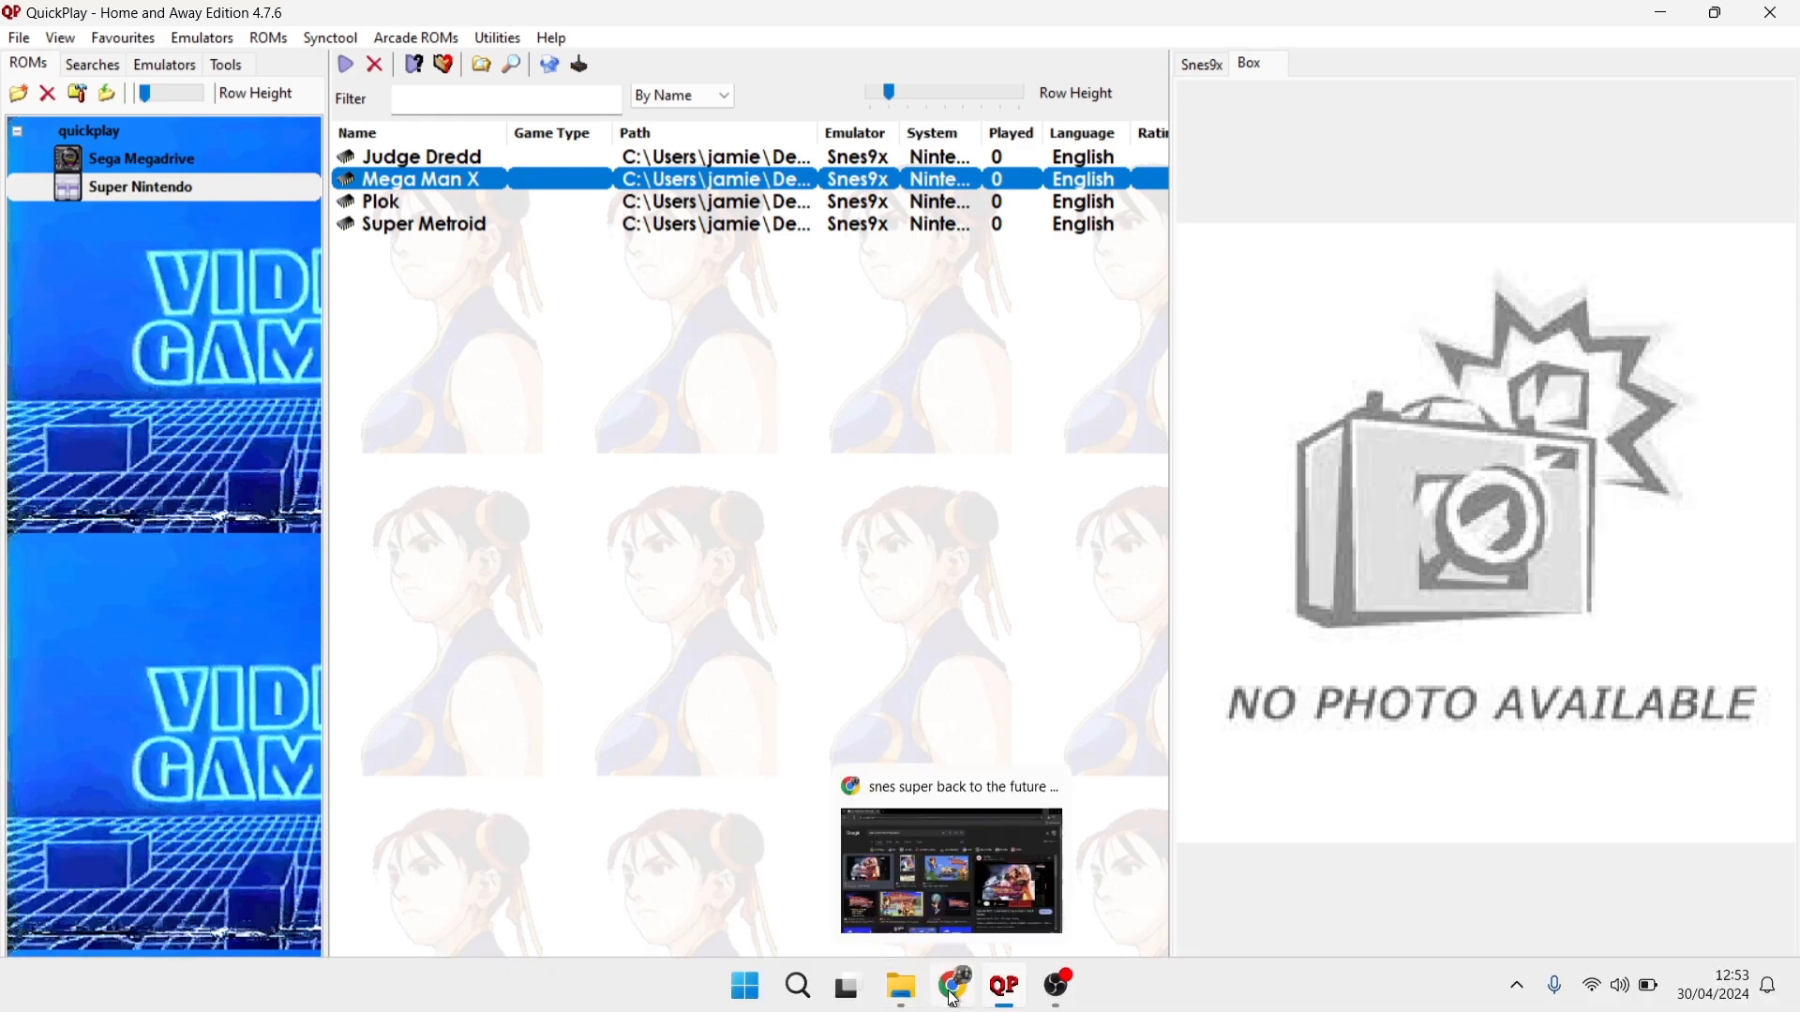
{"action": "left_click", "coordinate": [916, 856]}
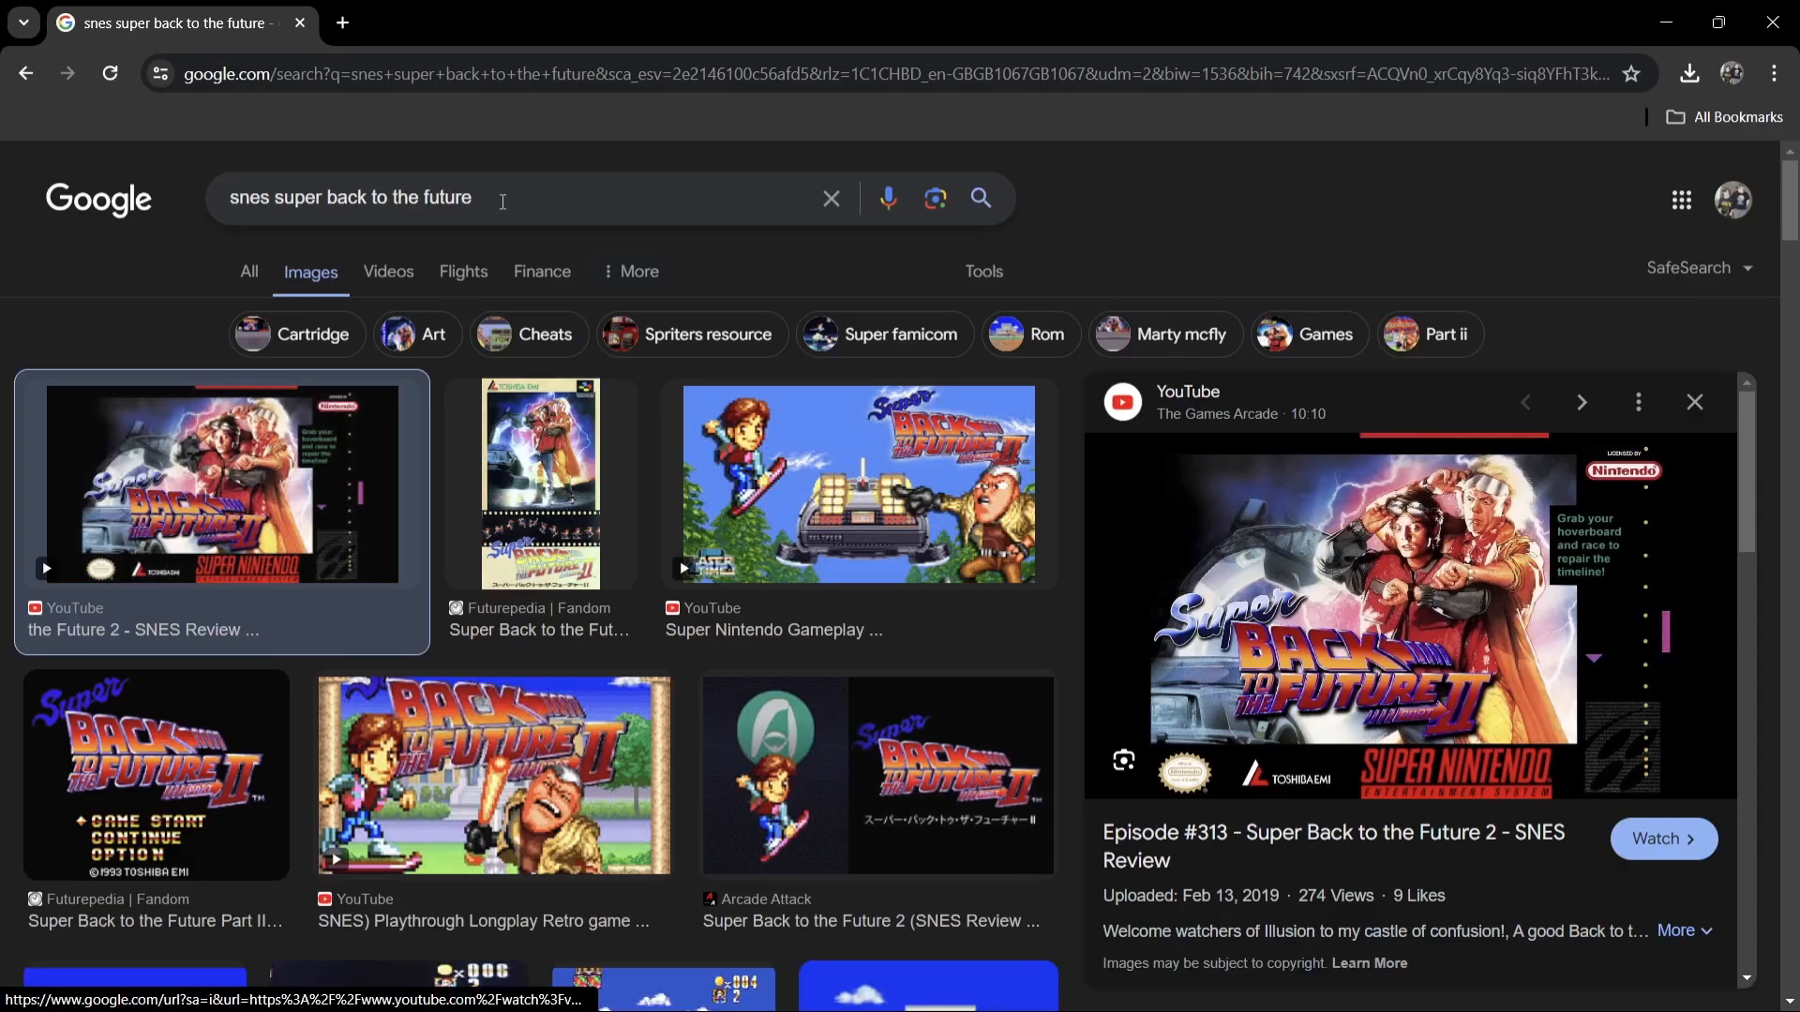
{"action": "triple_click", "coordinate": [412, 196]}
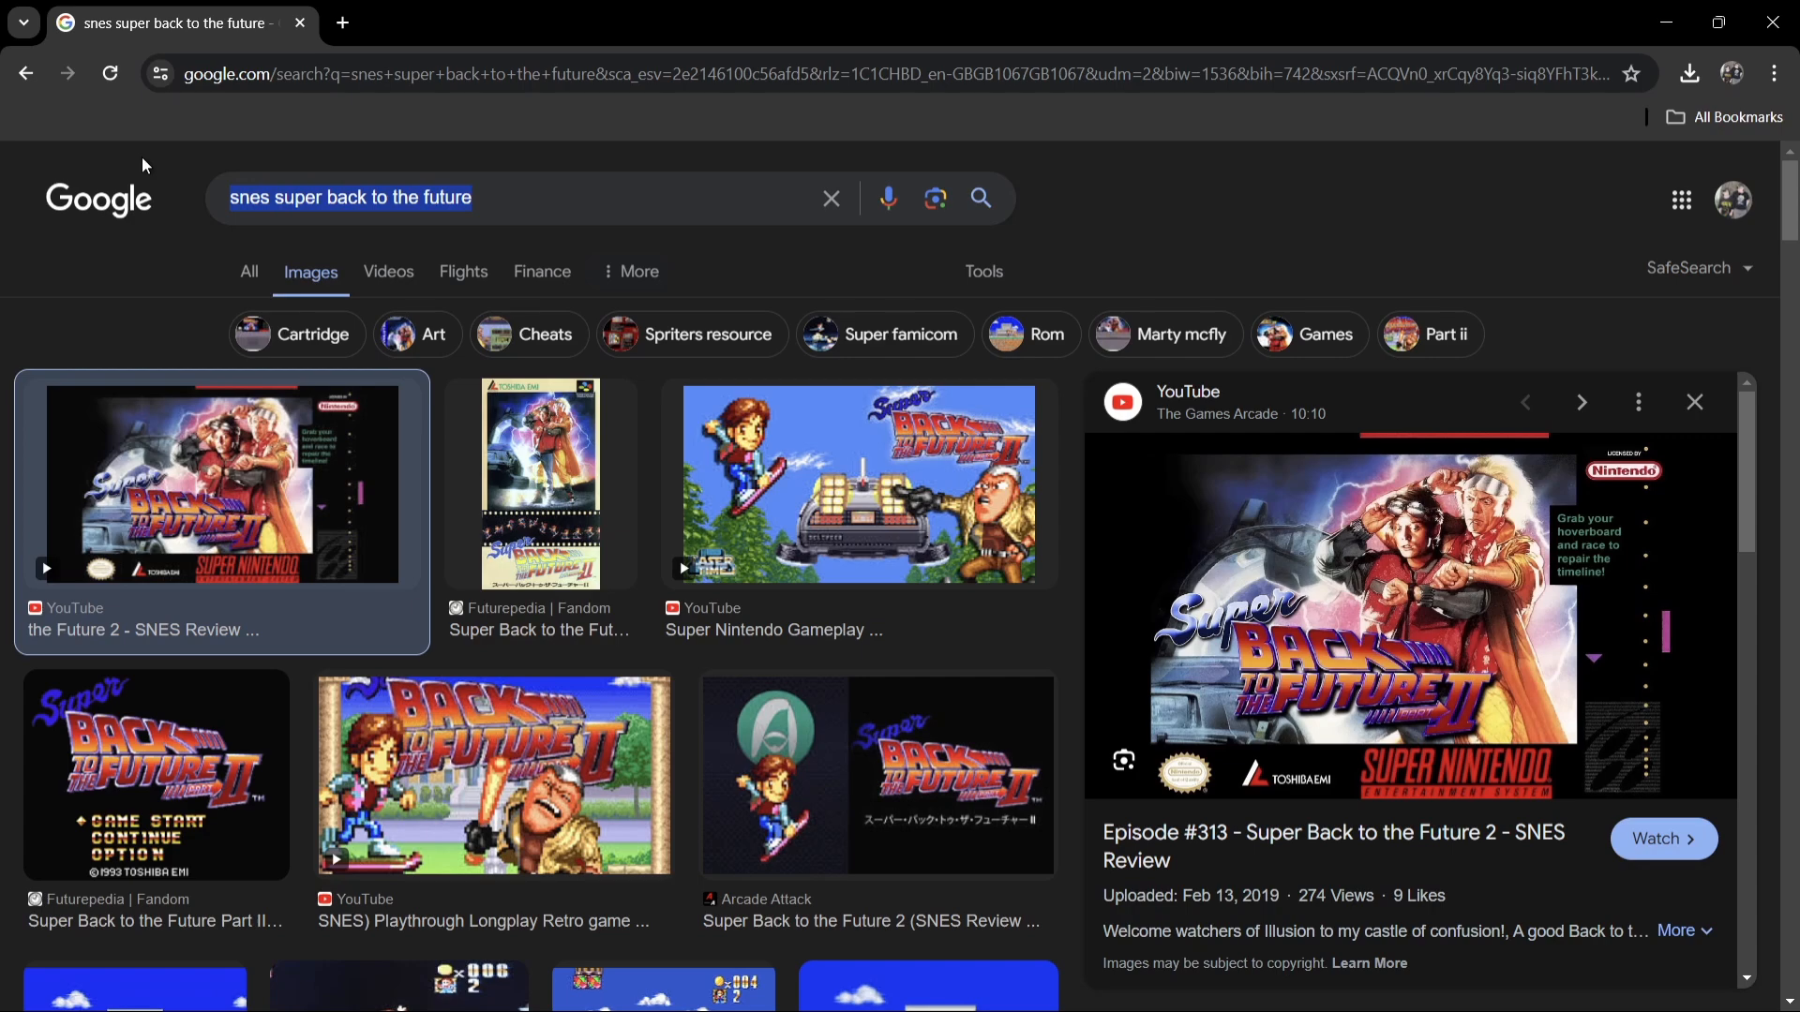
{"action": "type", "text": "plok"}
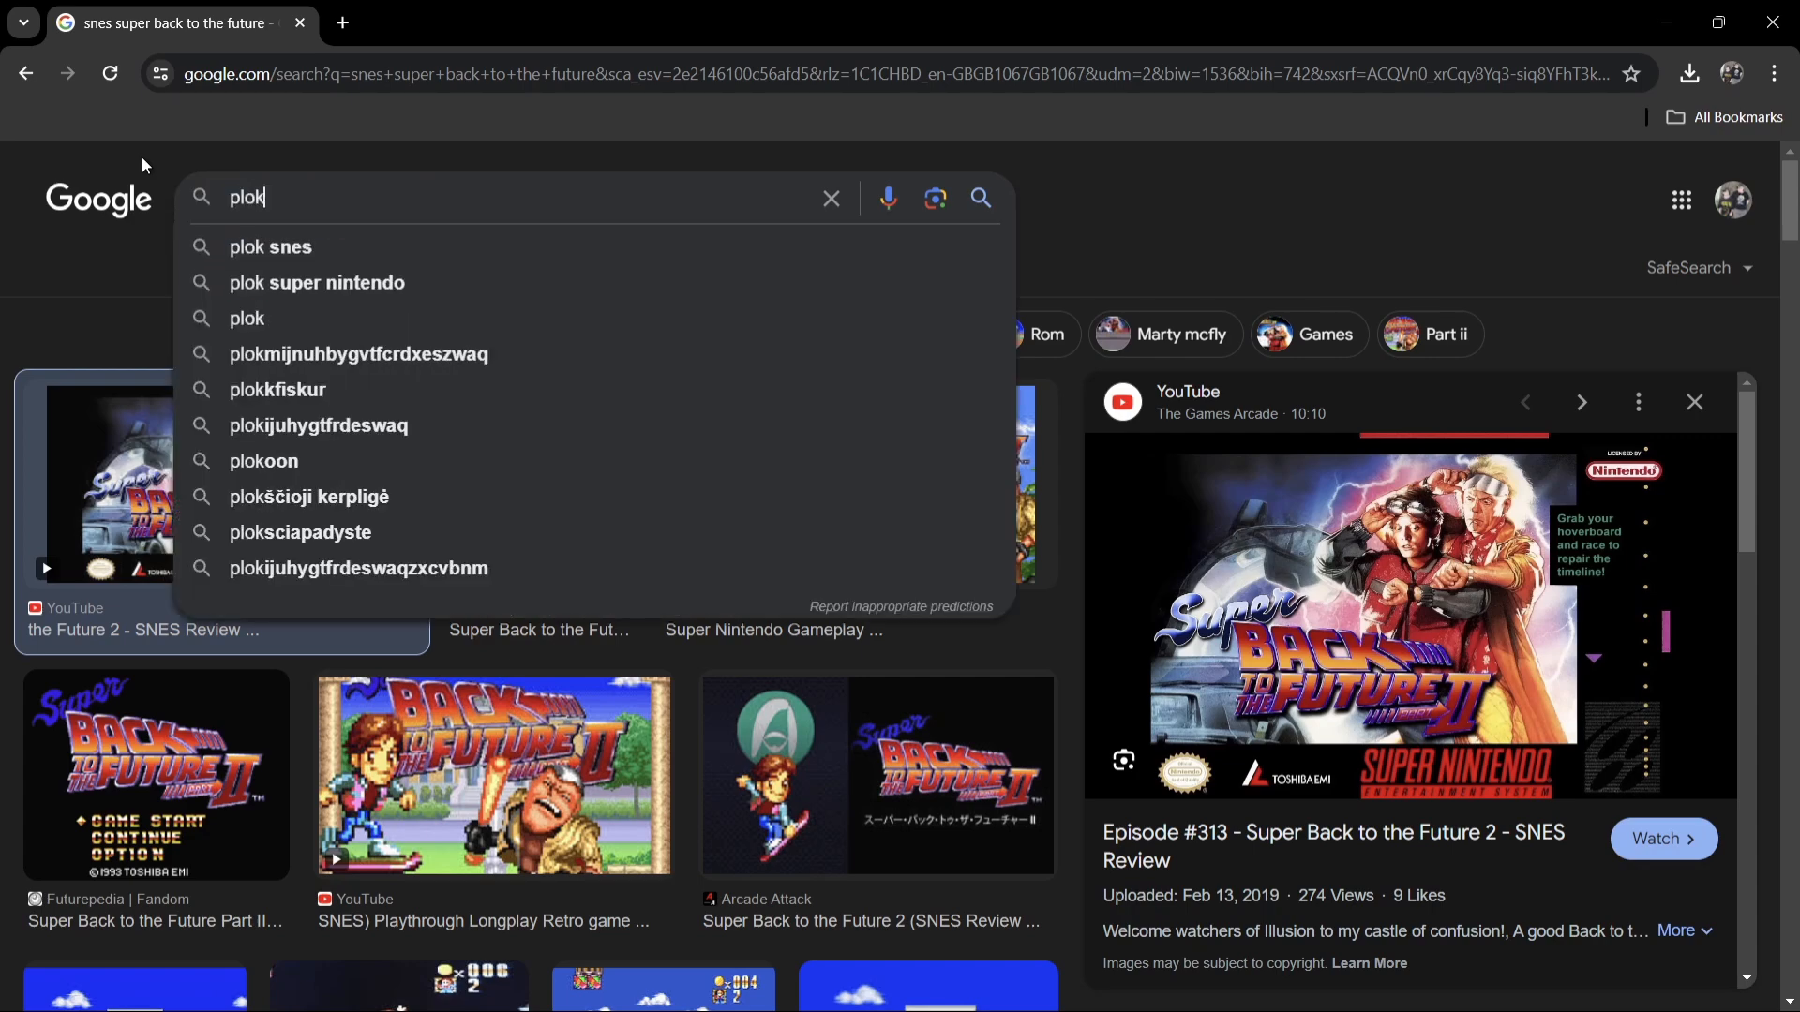
{"action": "key", "text": "Down"}
{"action": "key", "text": "Return"}
Save the retroplace.com picture of the Plok box to the Desktop as plok.png.
{"action": "left_click_drag", "start_coordinate": [1795, 204], "coordinate": [1795, 318]}
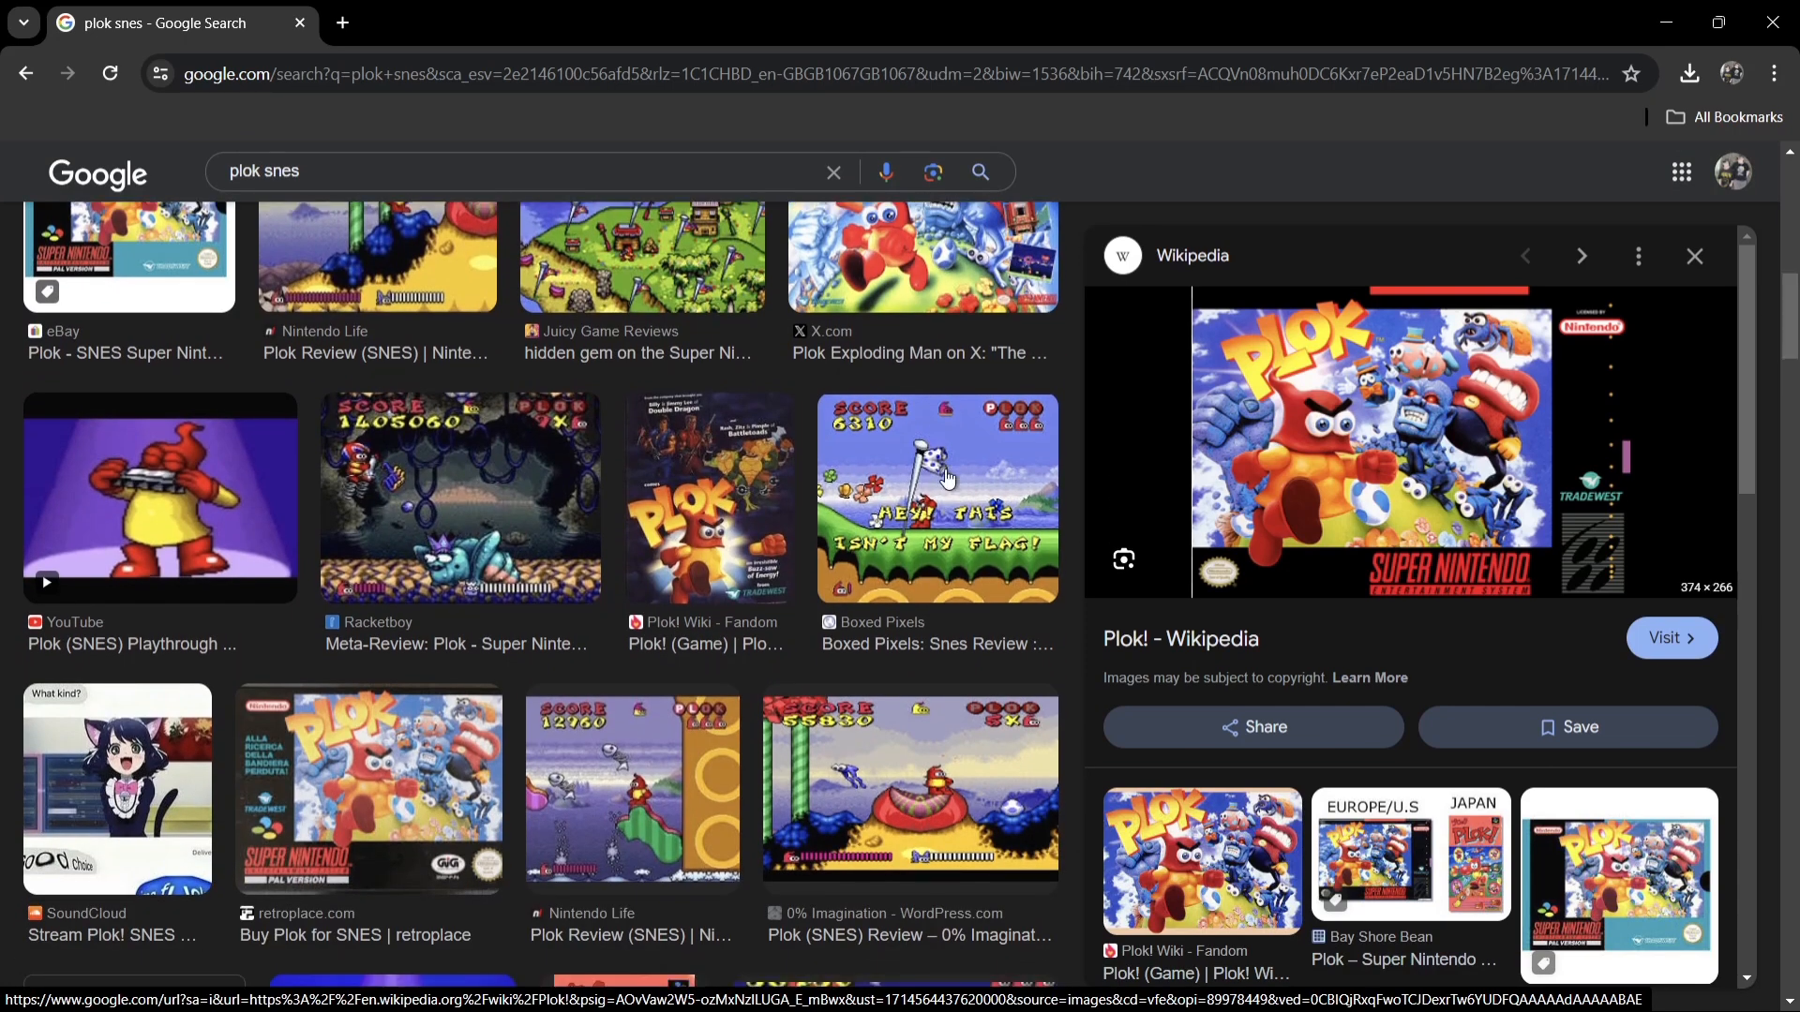
{"action": "left_click", "coordinate": [396, 735]}
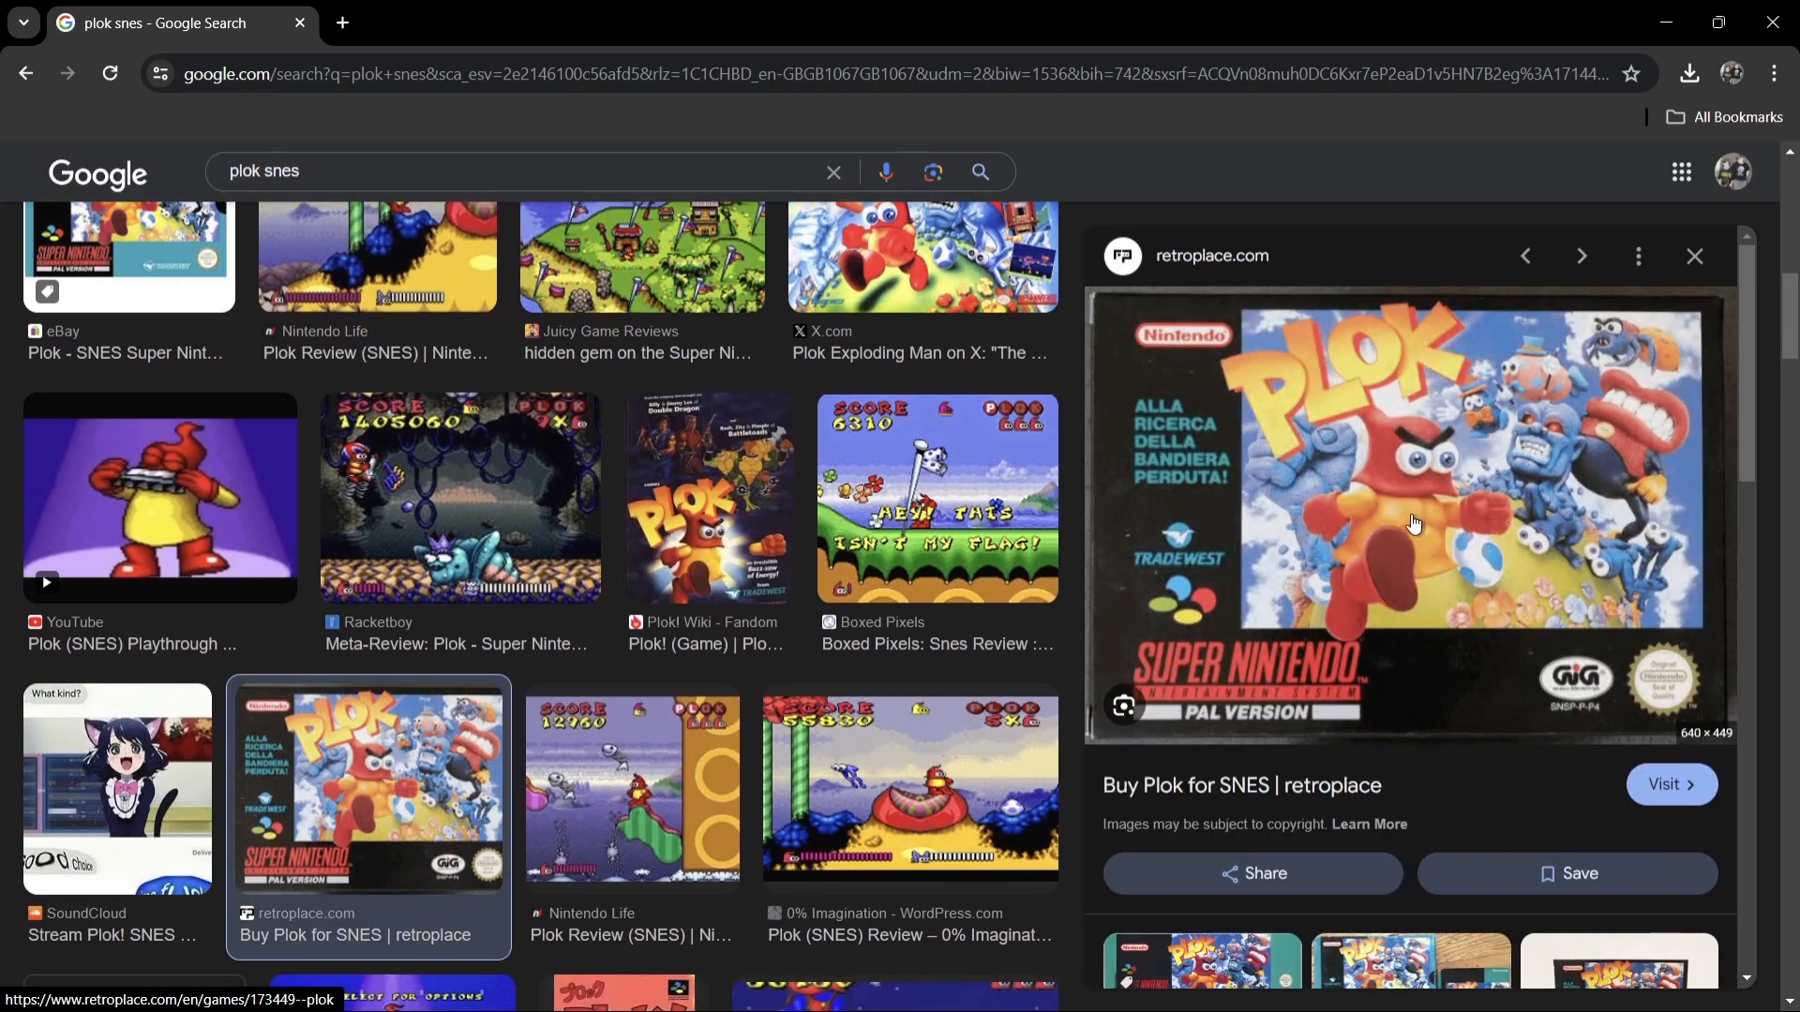
{"action": "right_click", "coordinate": [1303, 481]}
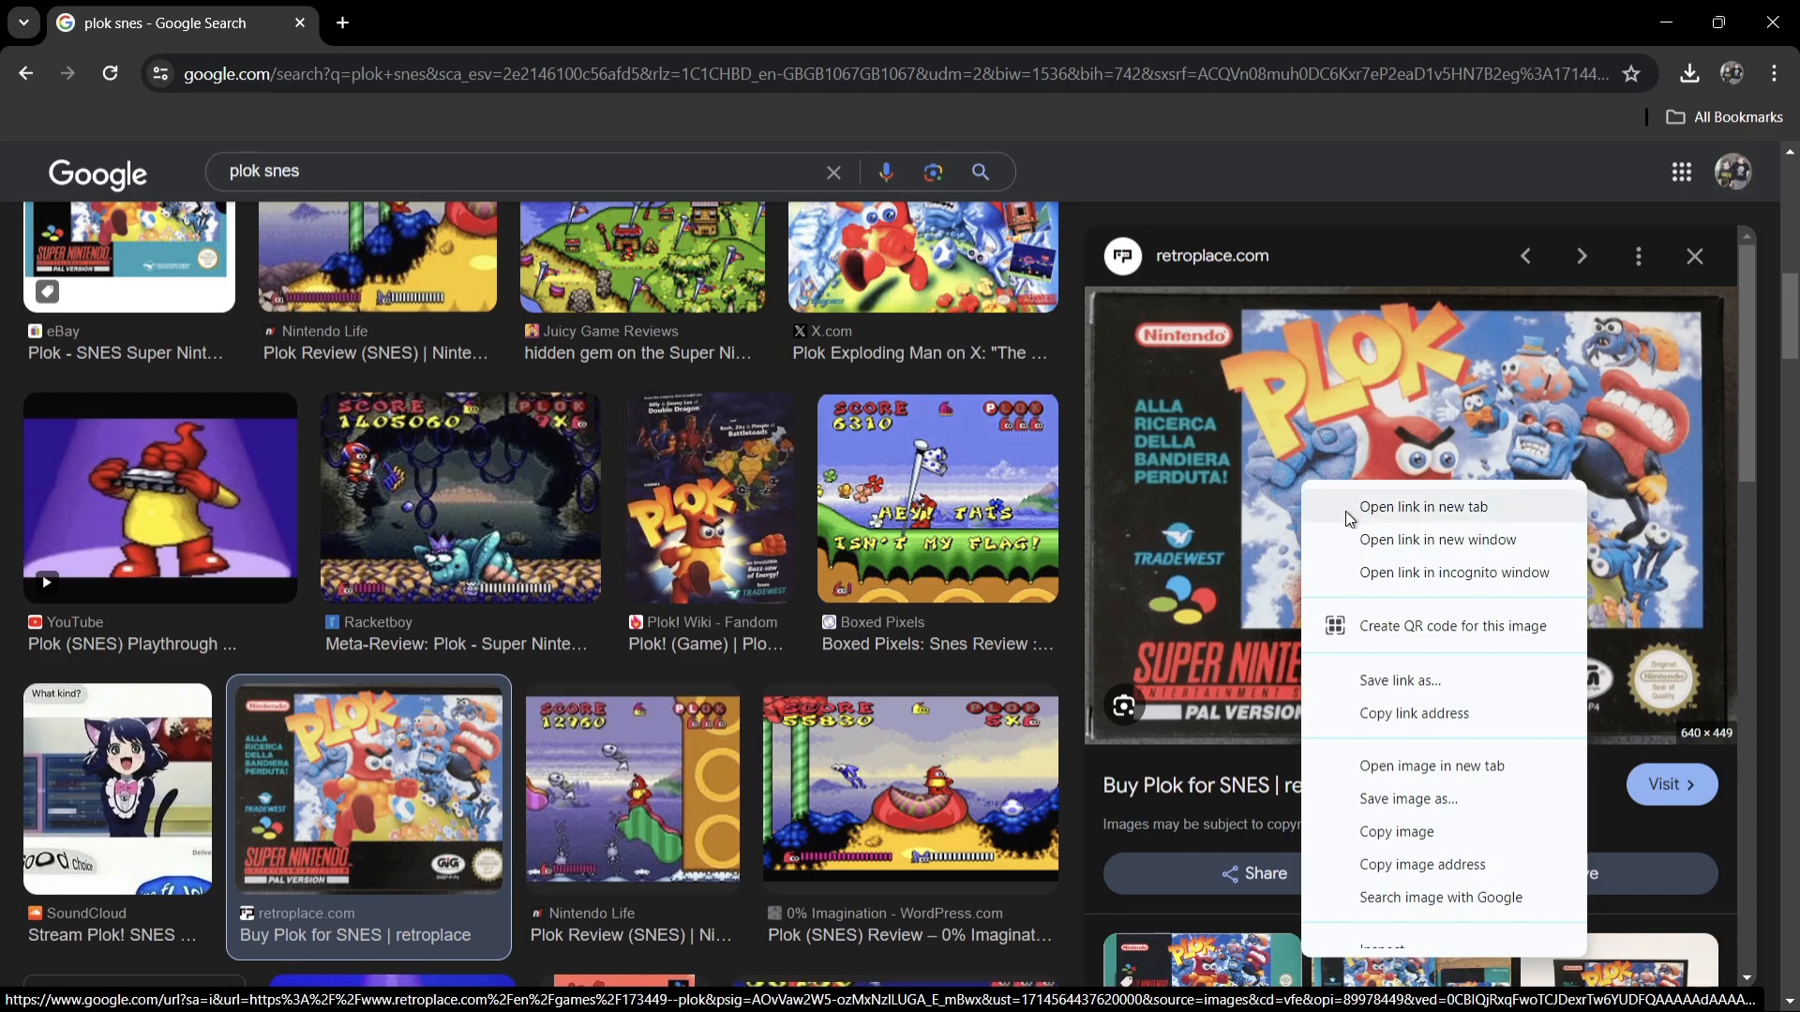
{"action": "left_click", "coordinate": [1396, 801]}
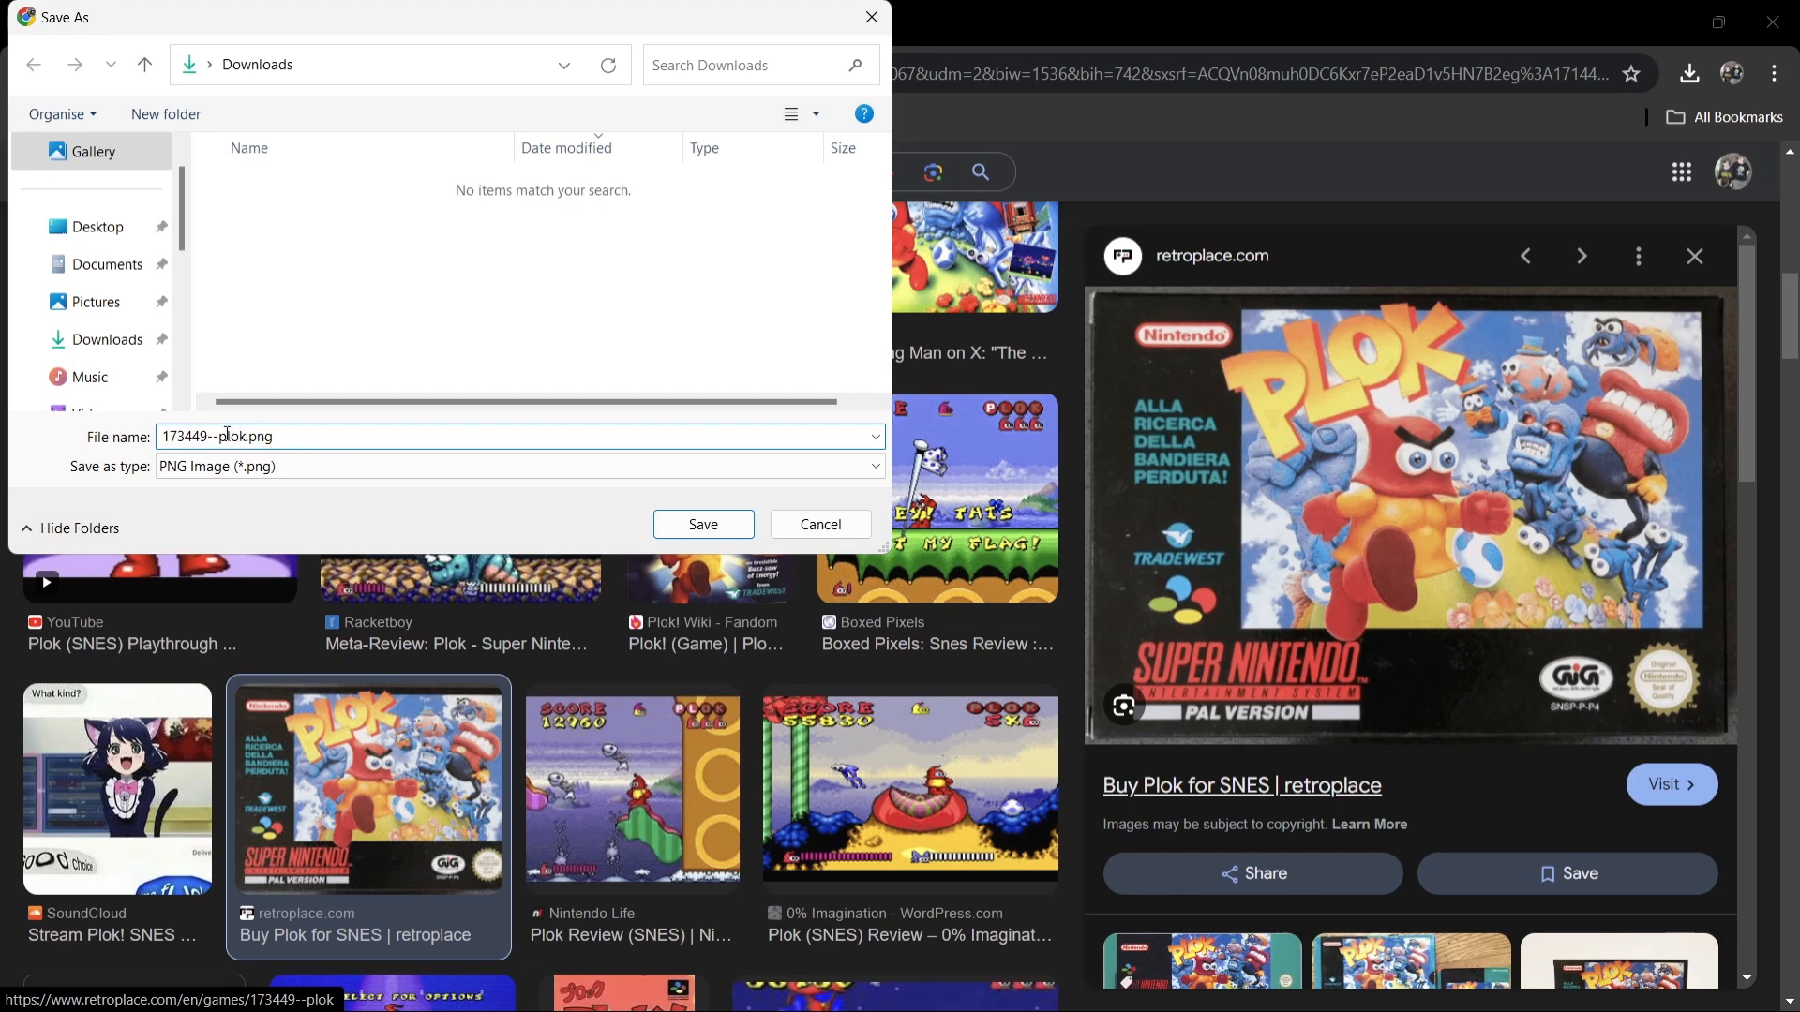
{"action": "left_click_drag", "start_coordinate": [227, 435], "coordinate": [126, 440]}
{"action": "key", "text": "BackSpace"}
{"action": "left_click", "coordinate": [116, 230]}
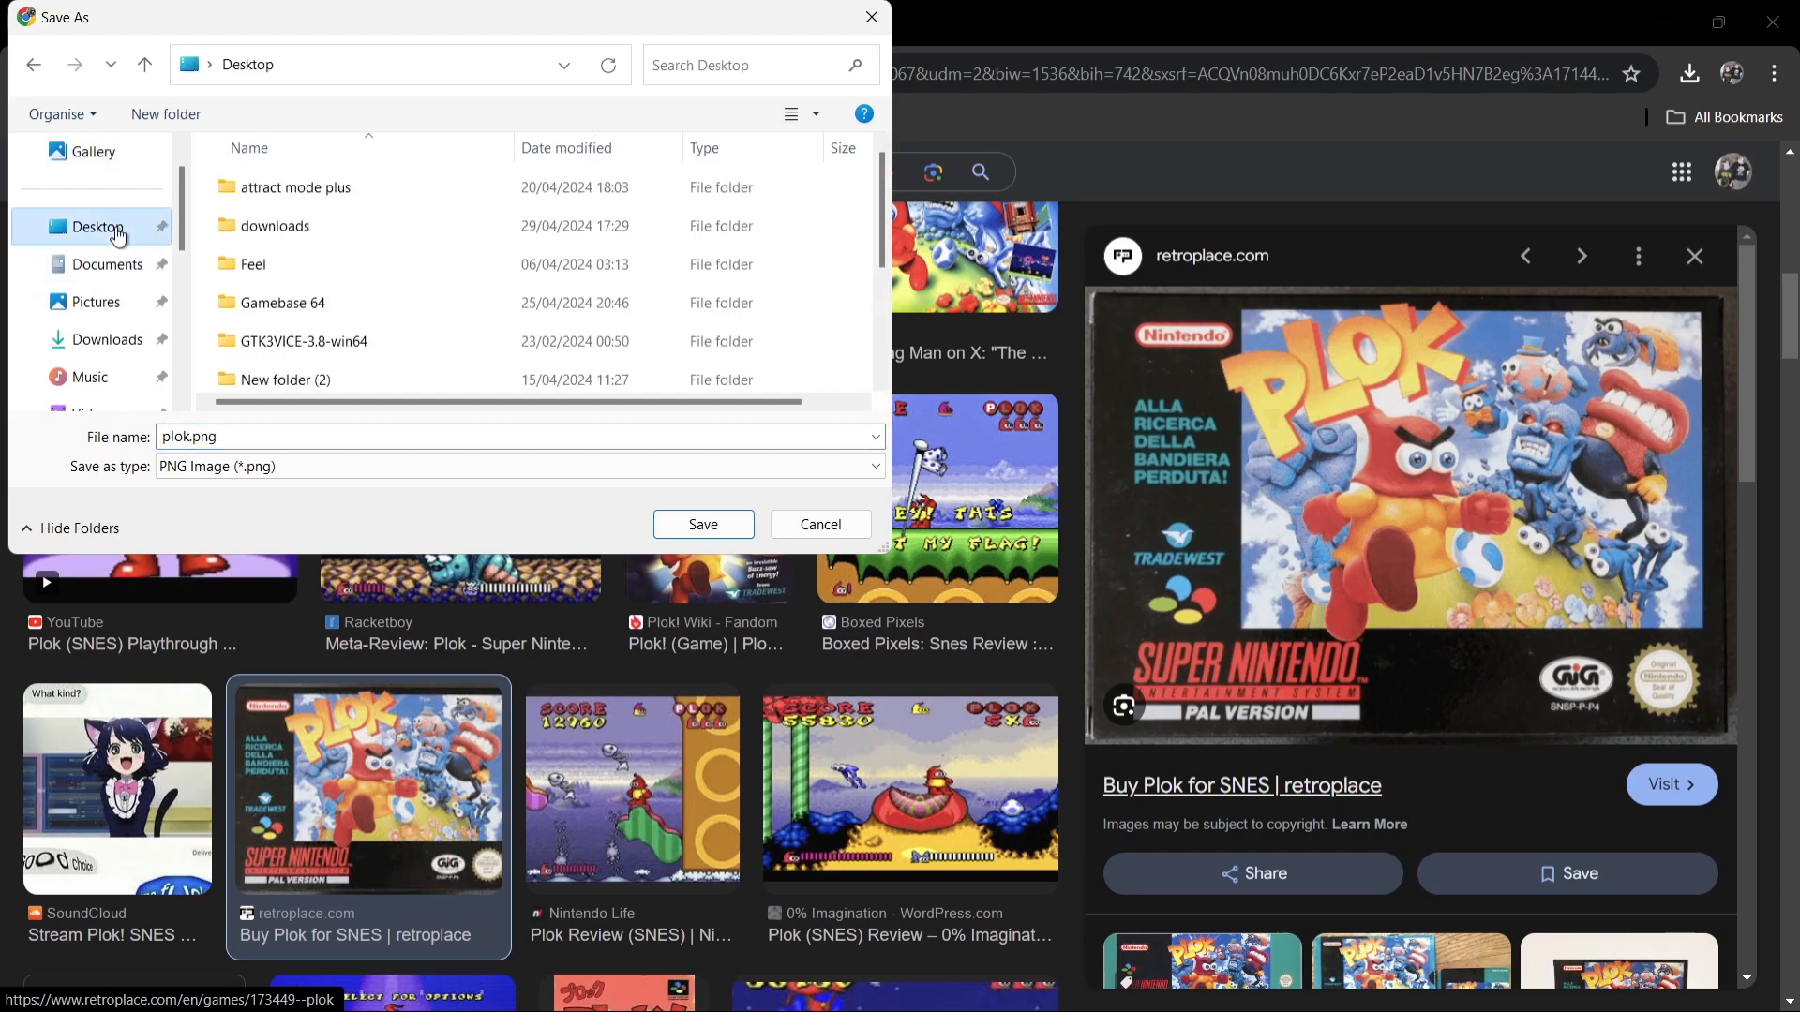
{"action": "left_click", "coordinate": [703, 523]}
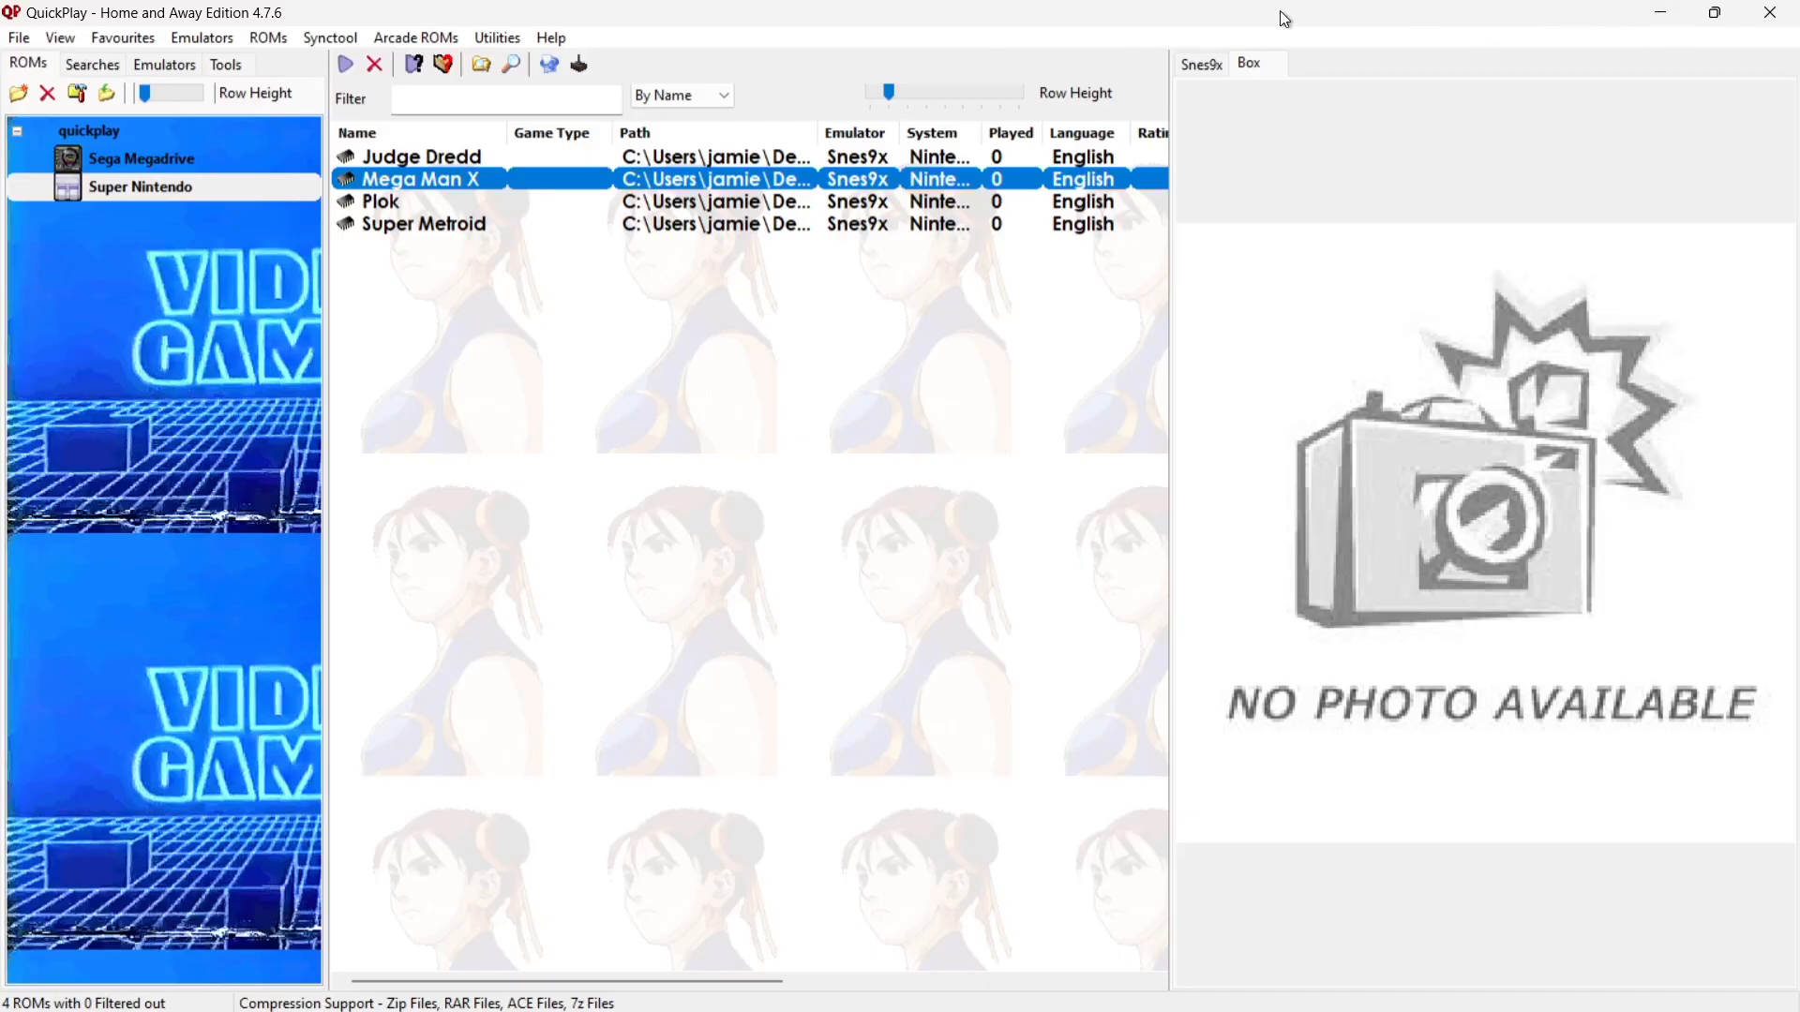
Switch to File Explorer and open the Snes folder inside the qp Roms folder to check the ROM filenames.
{"action": "left_click", "coordinate": [1649, 9]}
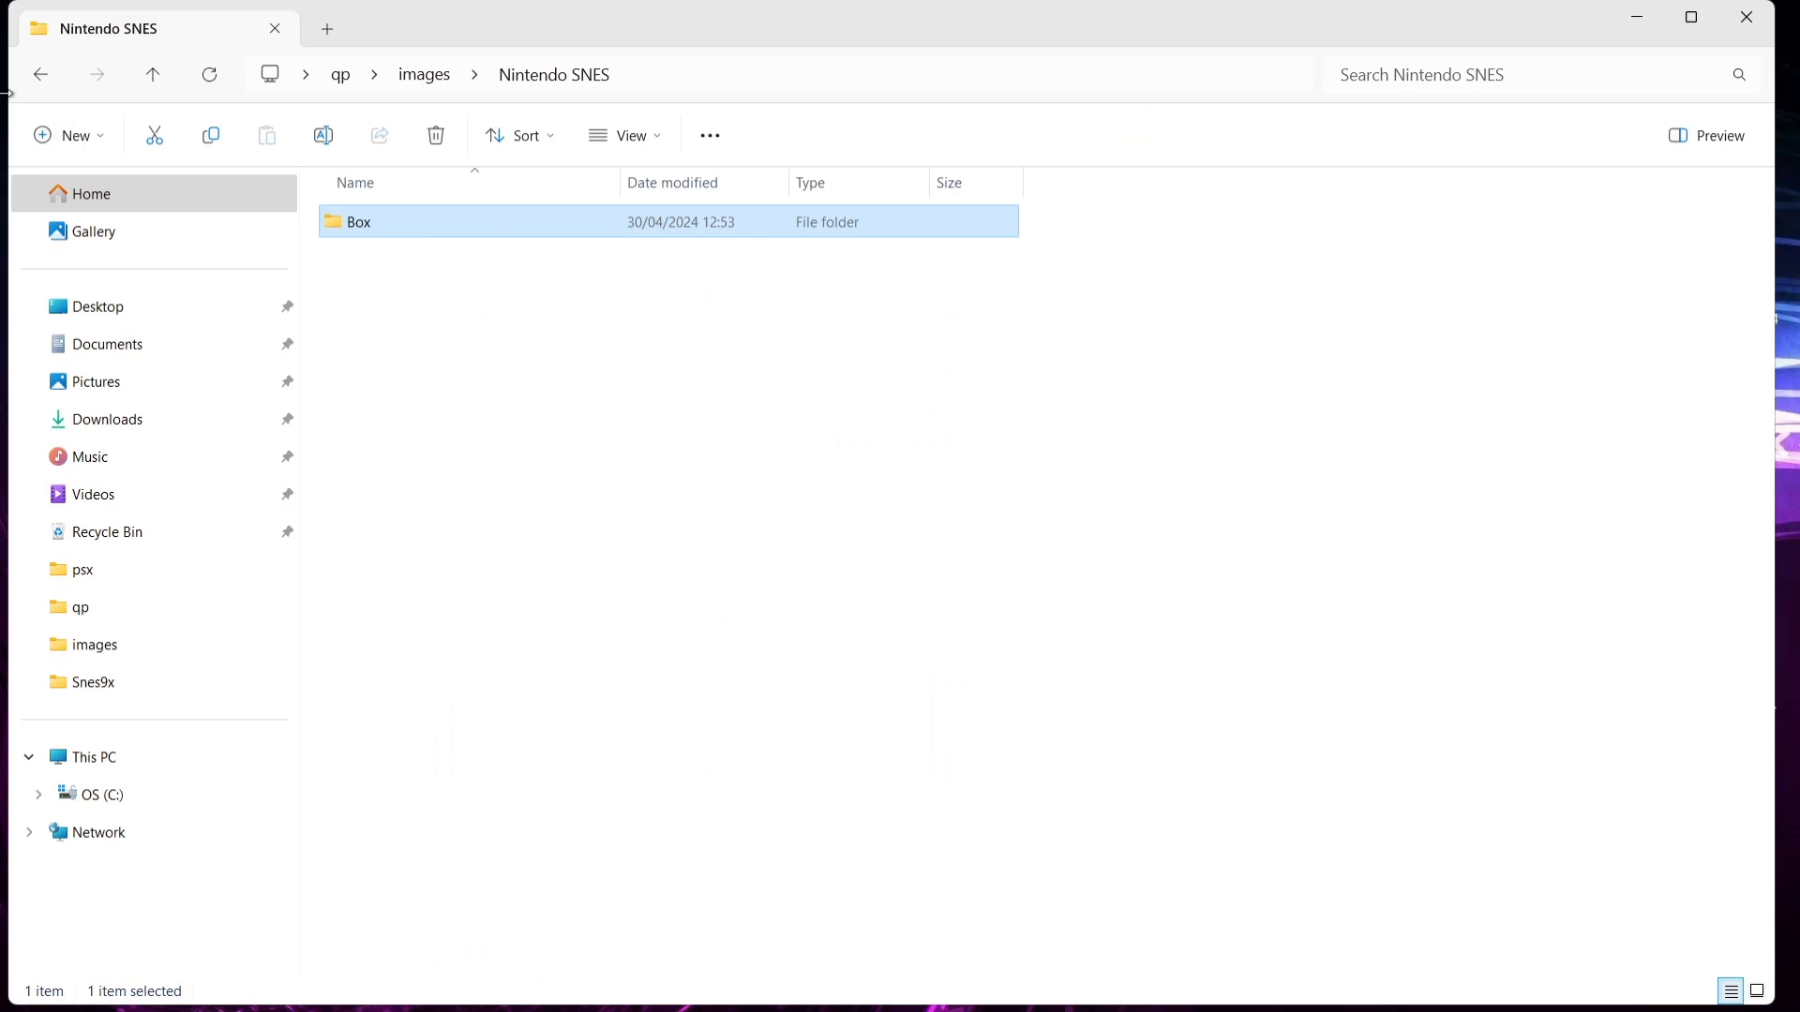
{"action": "left_click", "coordinate": [41, 74]}
{"action": "left_click", "coordinate": [40, 74]}
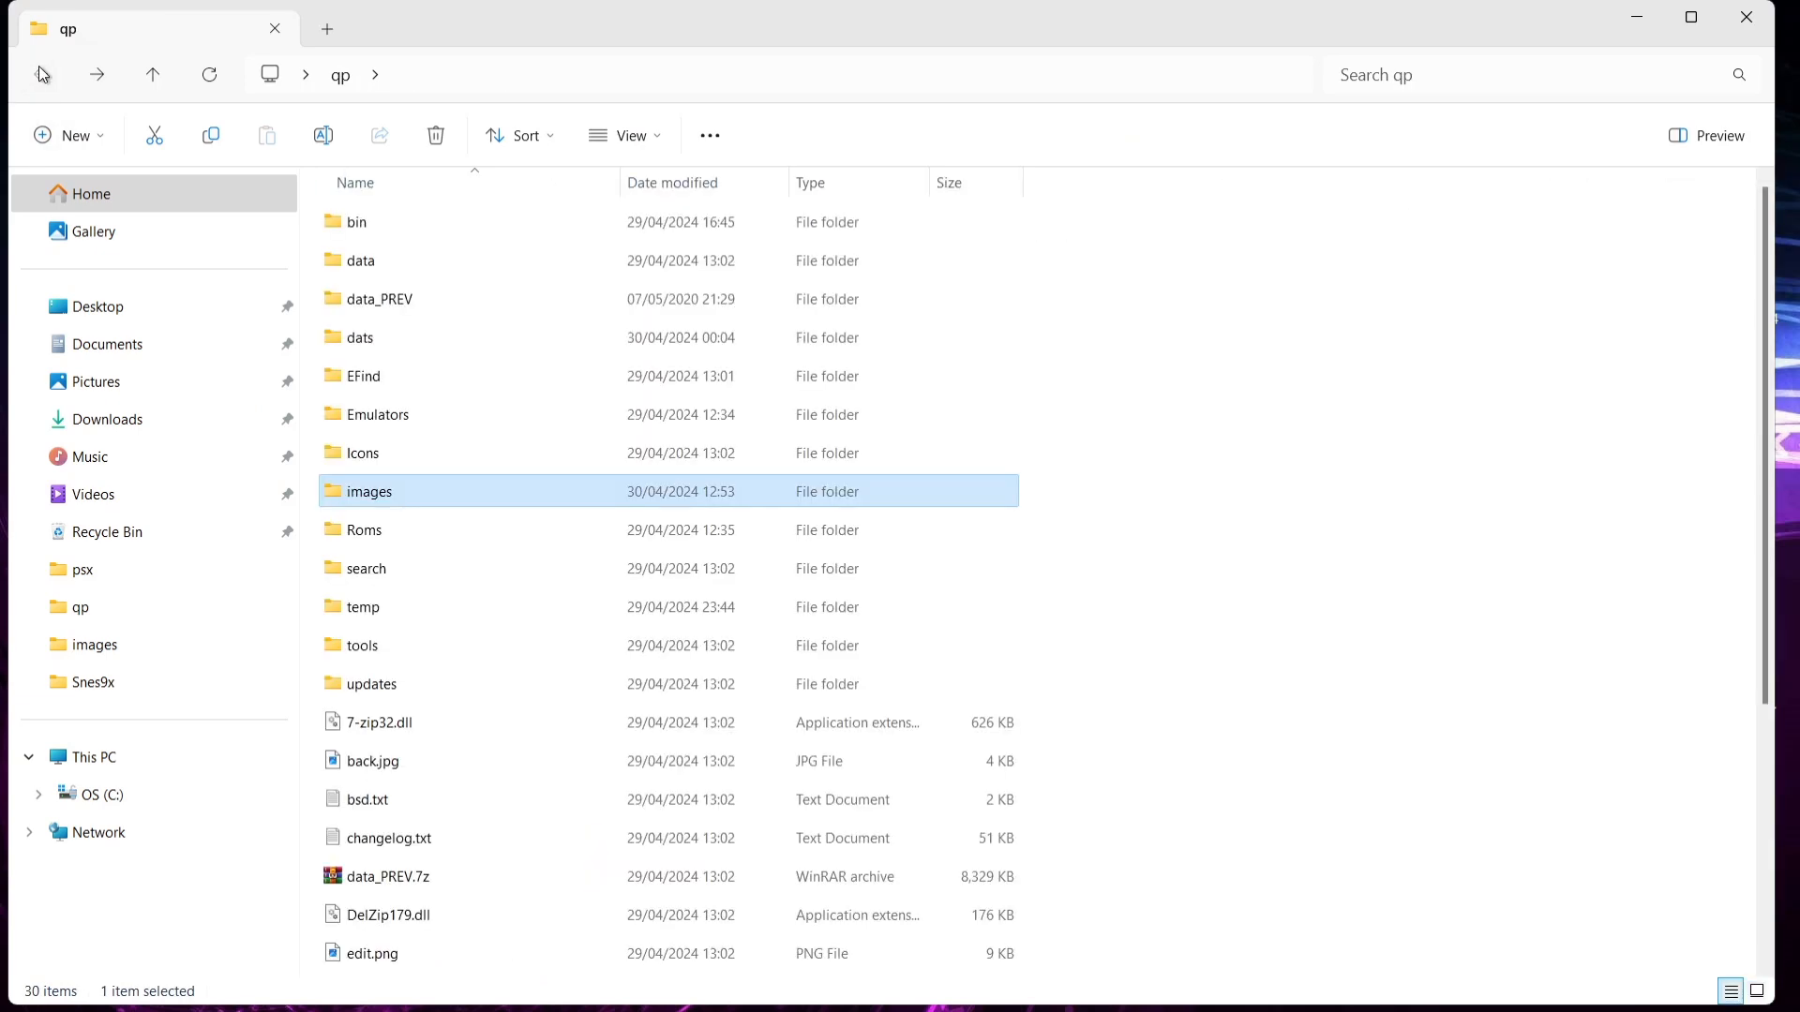
{"action": "double_click", "coordinate": [380, 527]}
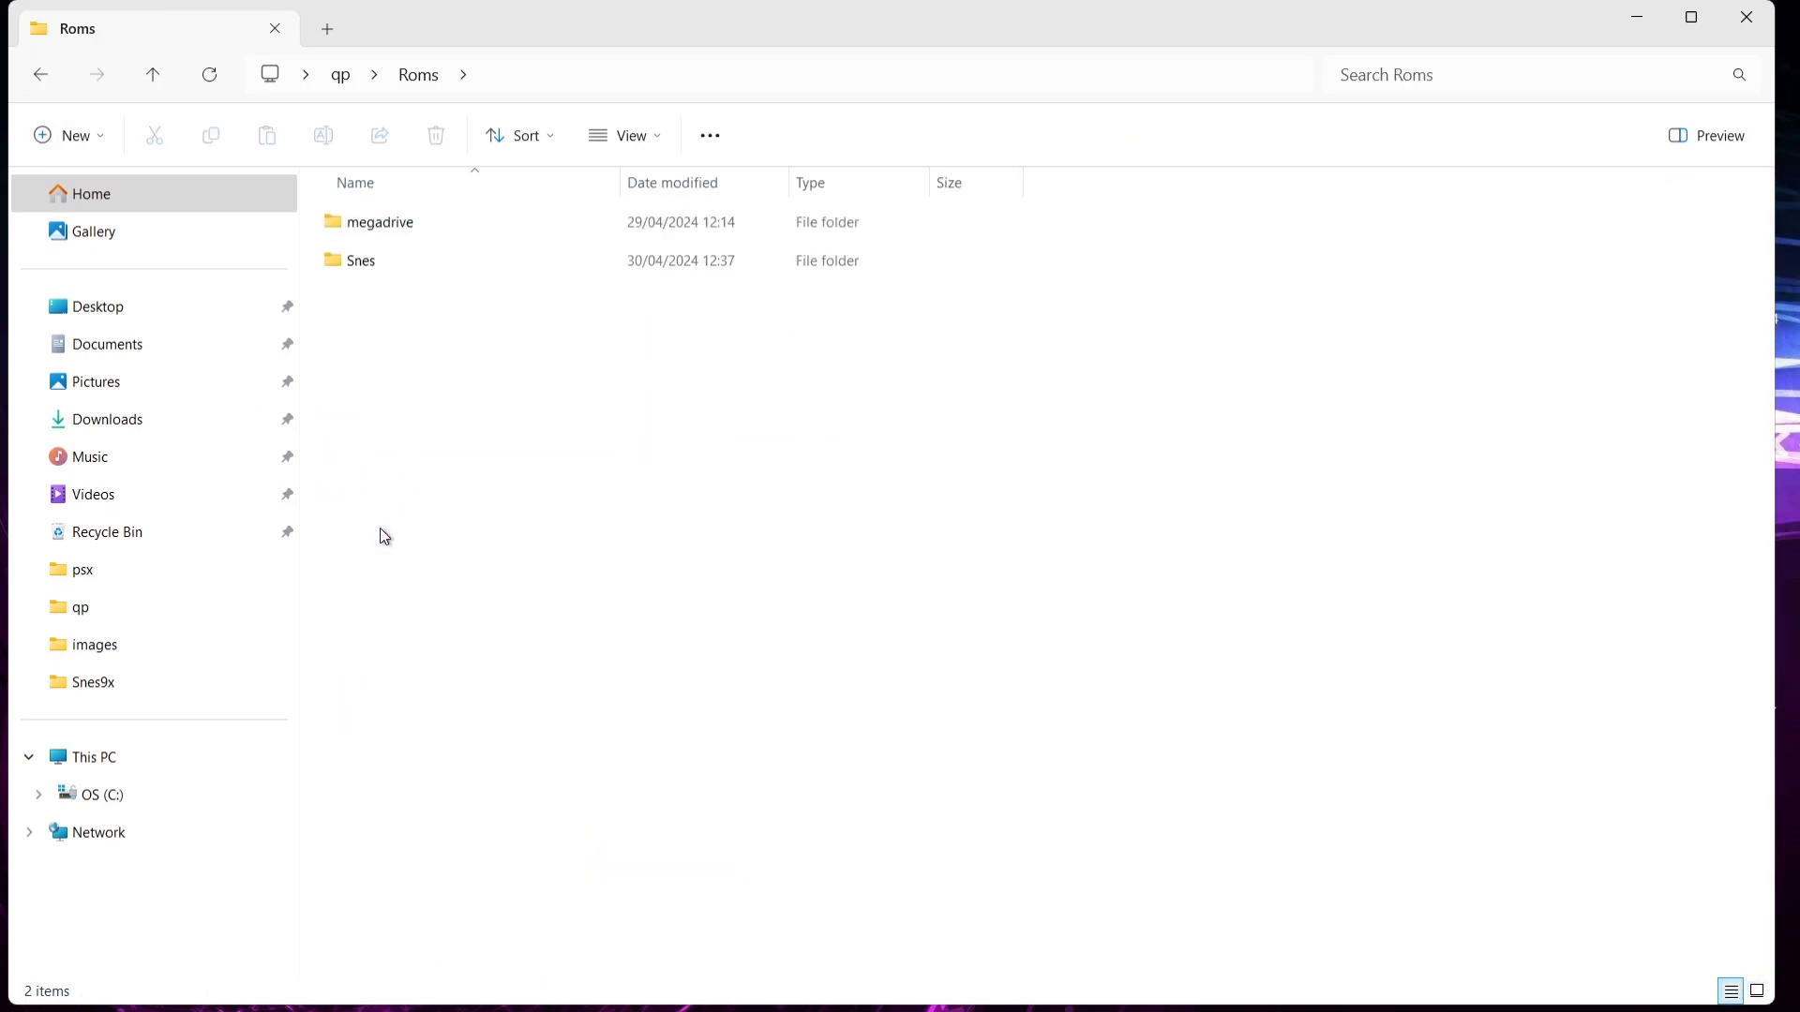
{"action": "double_click", "coordinate": [420, 262]}
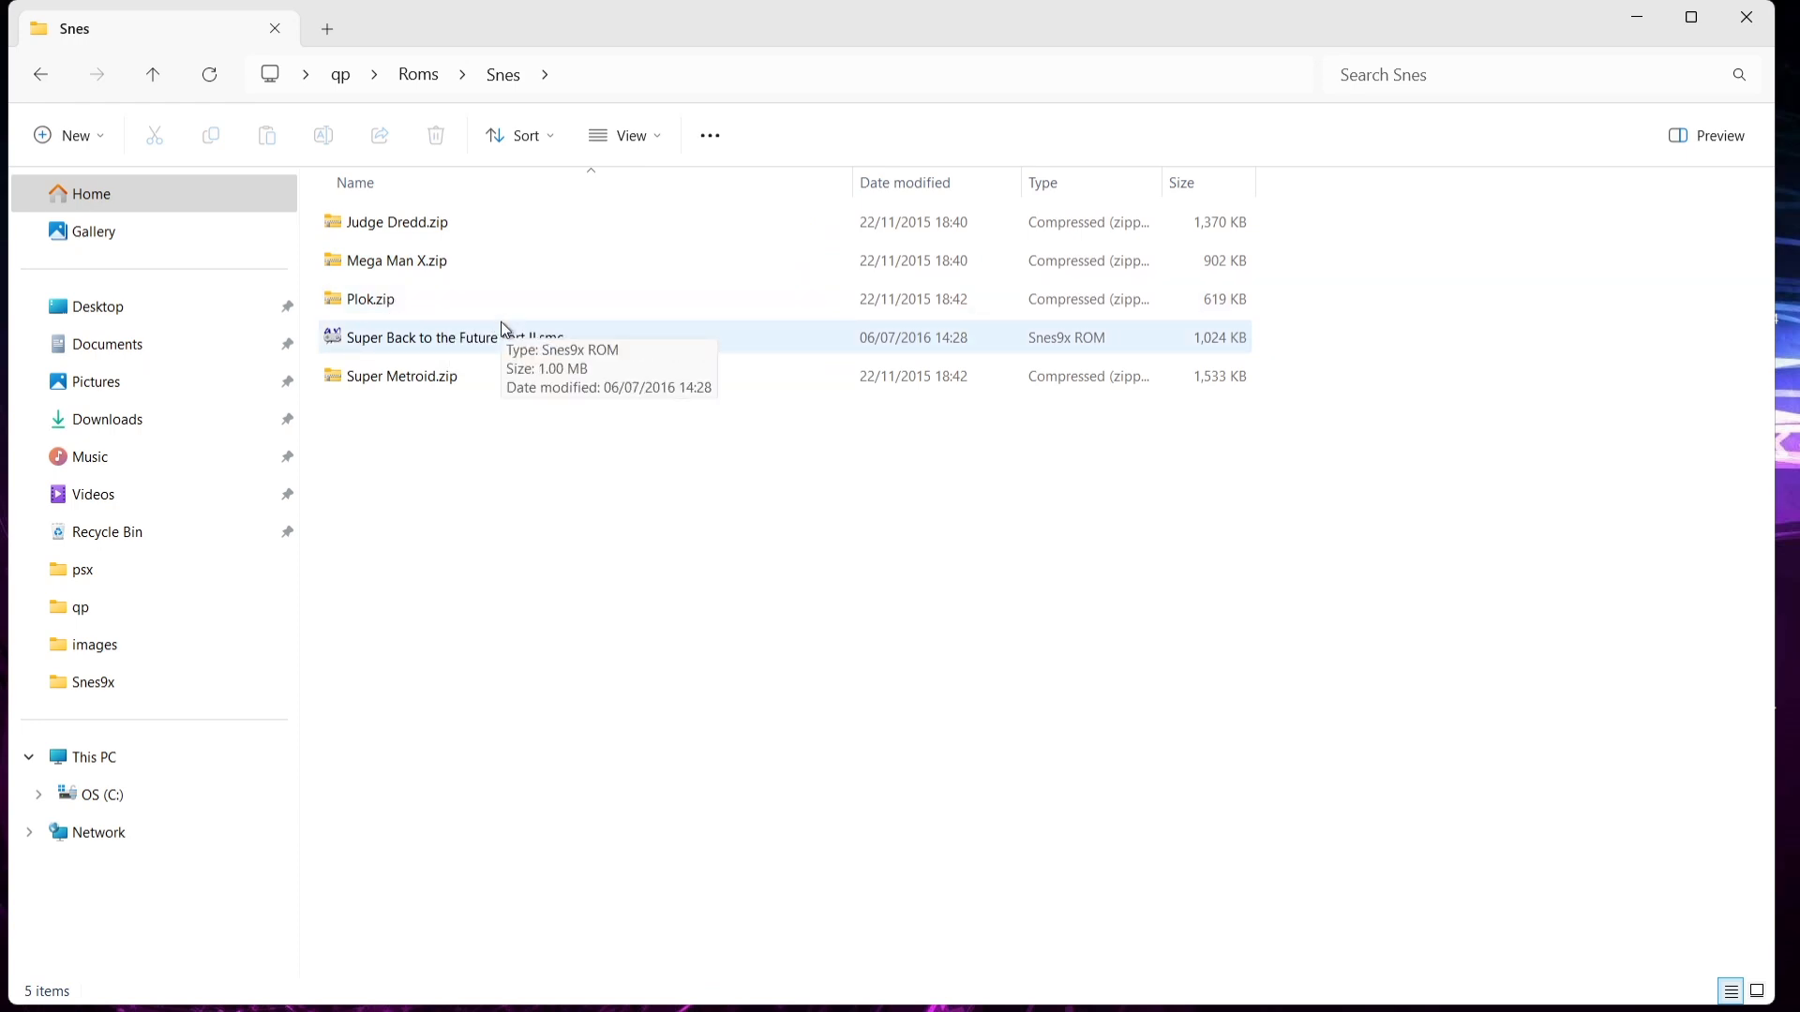
Move plok.png from the Desktop into the Box folder under qp\images\Nintendo SNES.
{"action": "left_click_drag", "start_coordinate": [712, 8], "coordinate": [1100, 74]}
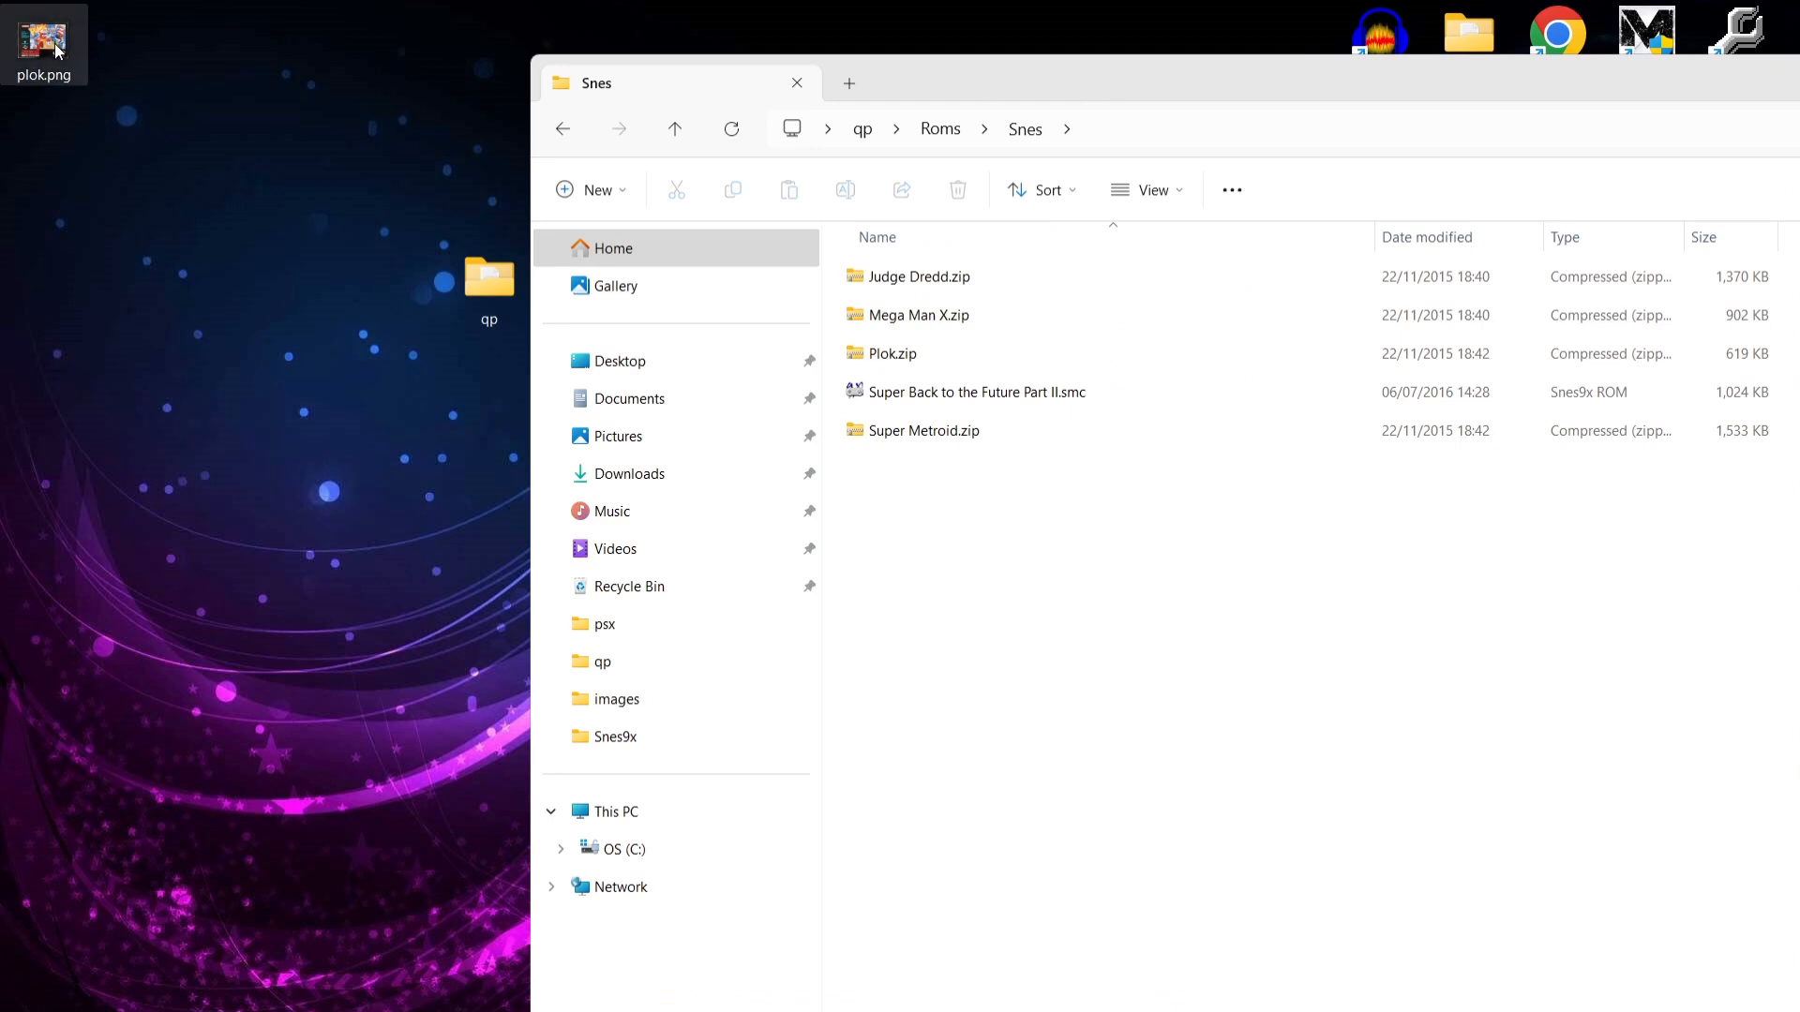
{"action": "left_click", "coordinate": [561, 131]}
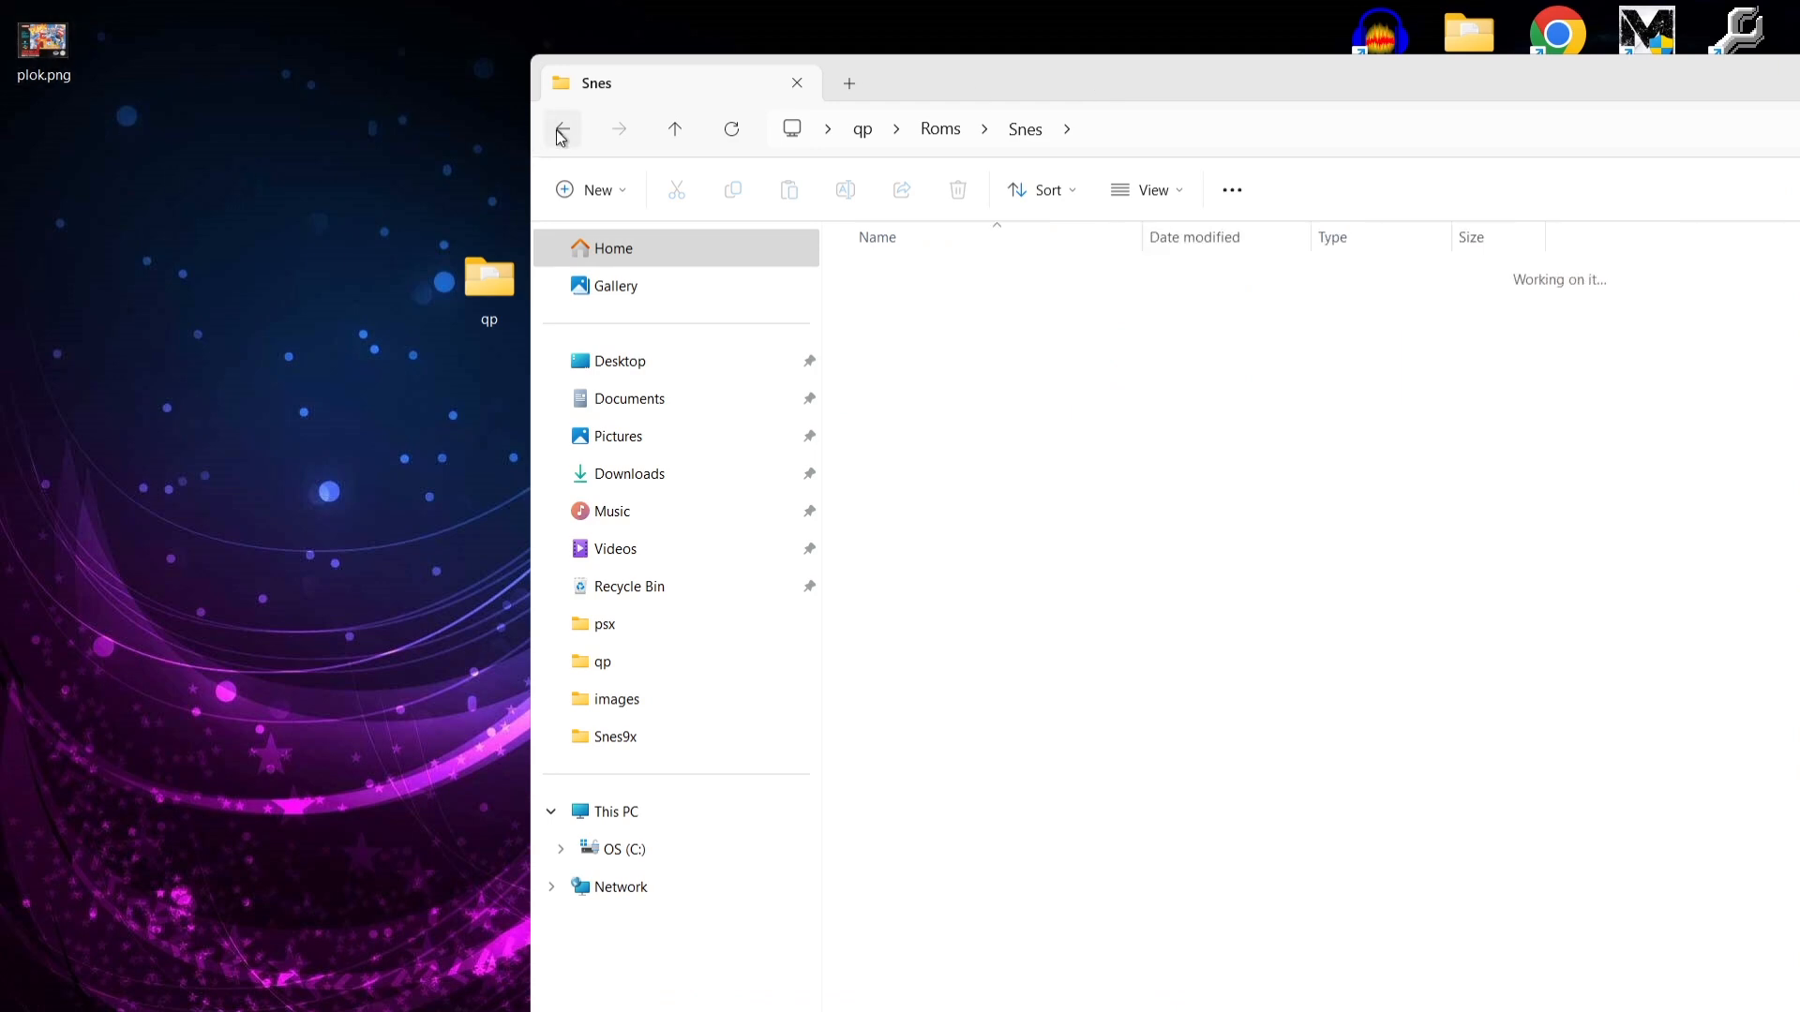
{"action": "left_click", "coordinate": [561, 131]}
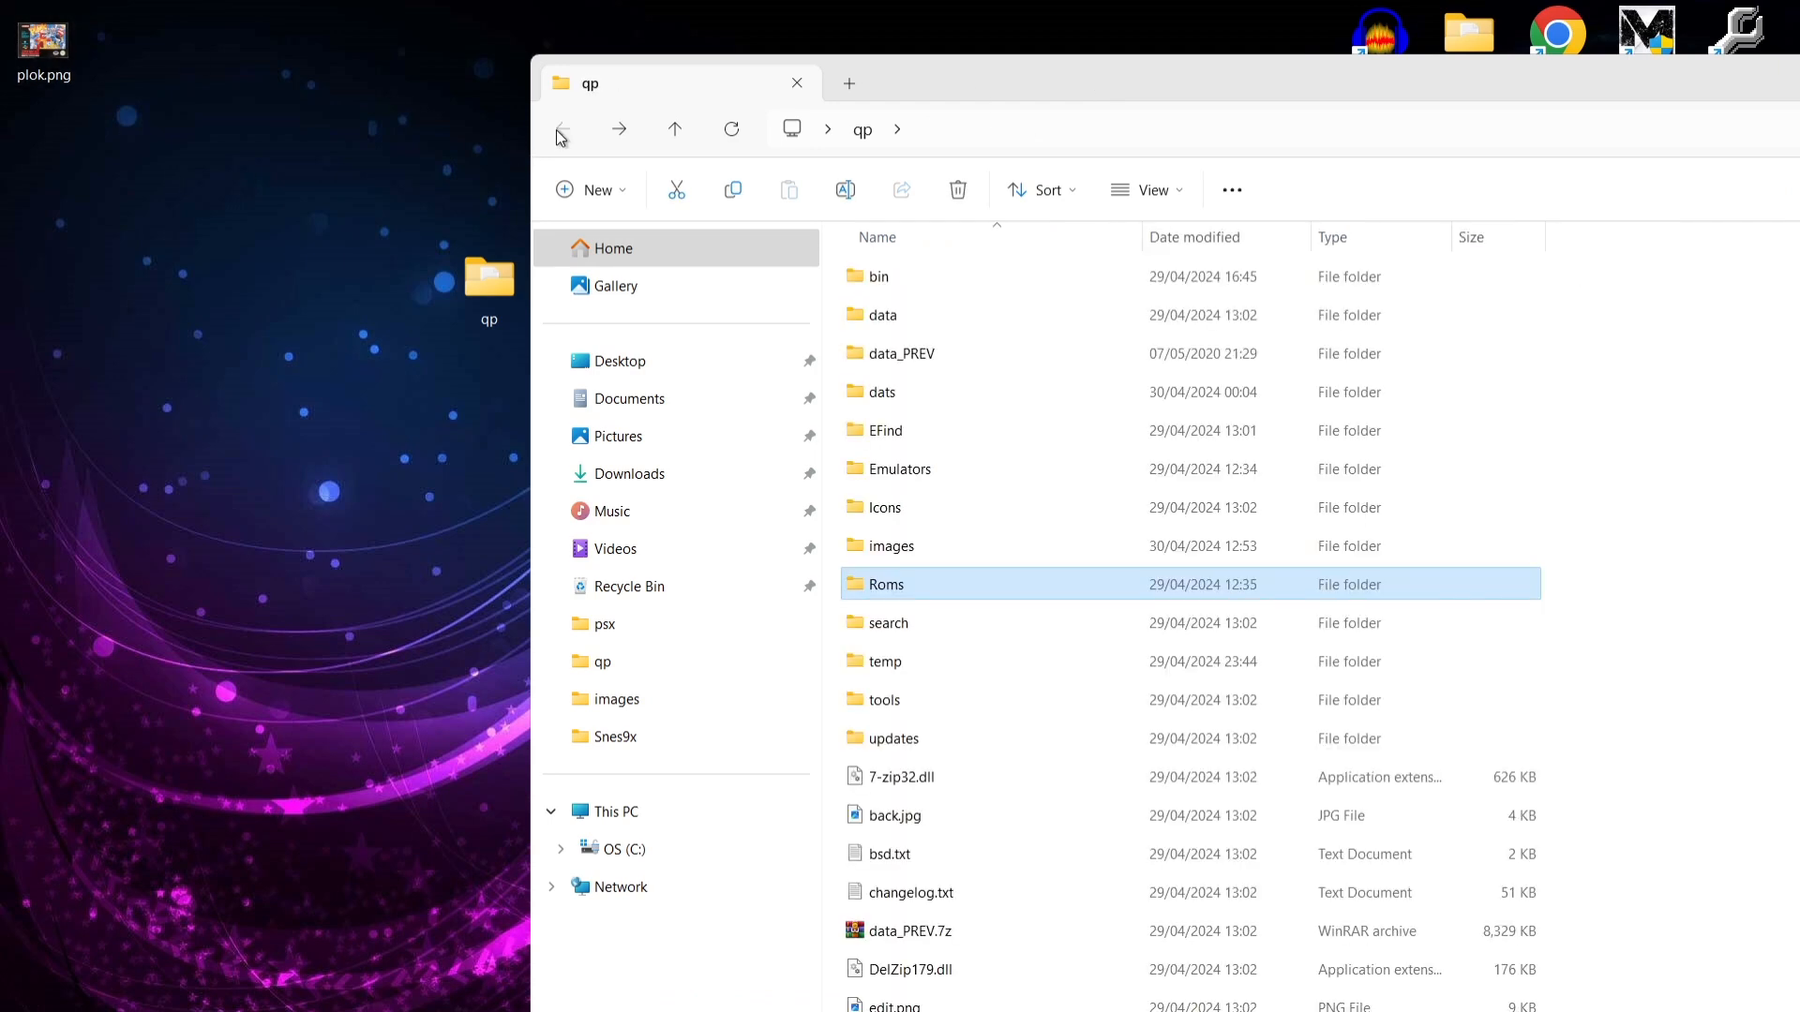
{"action": "double_click", "coordinate": [922, 544]}
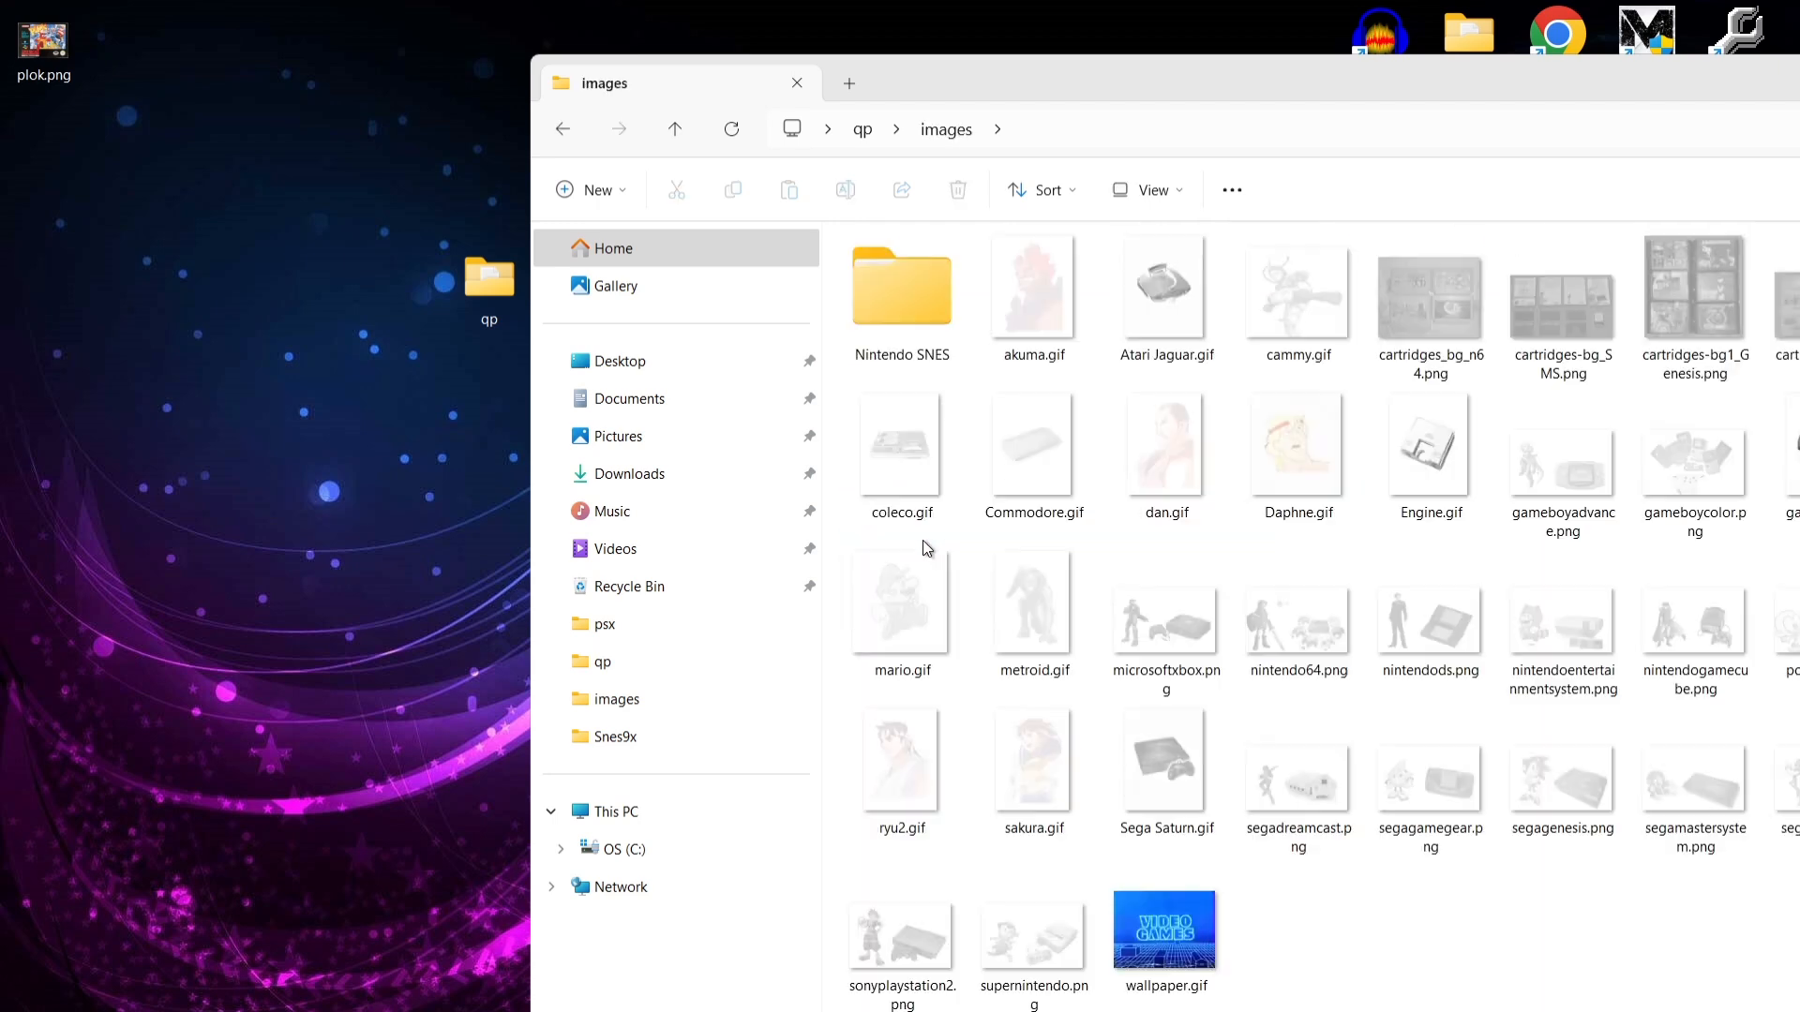
{"action": "double_click", "coordinate": [912, 325]}
{"action": "double_click", "coordinate": [883, 274]}
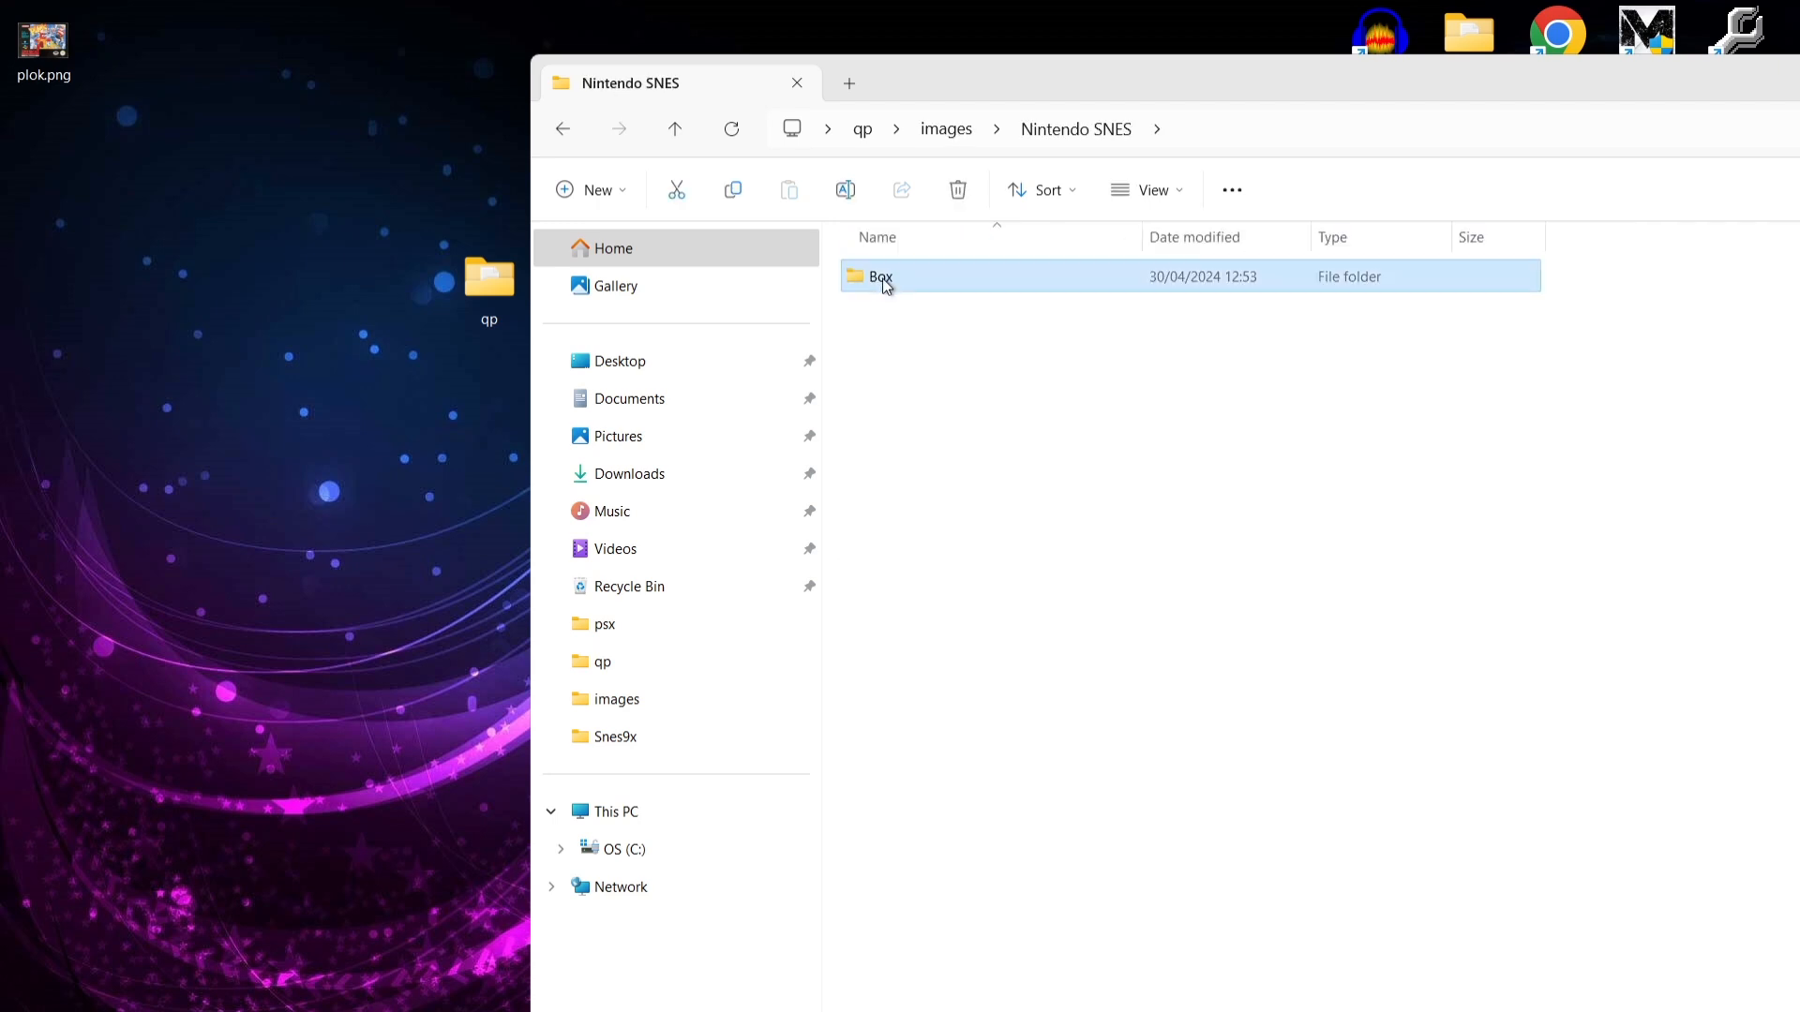
{"action": "left_click_drag", "start_coordinate": [54, 49], "coordinate": [1410, 530]}
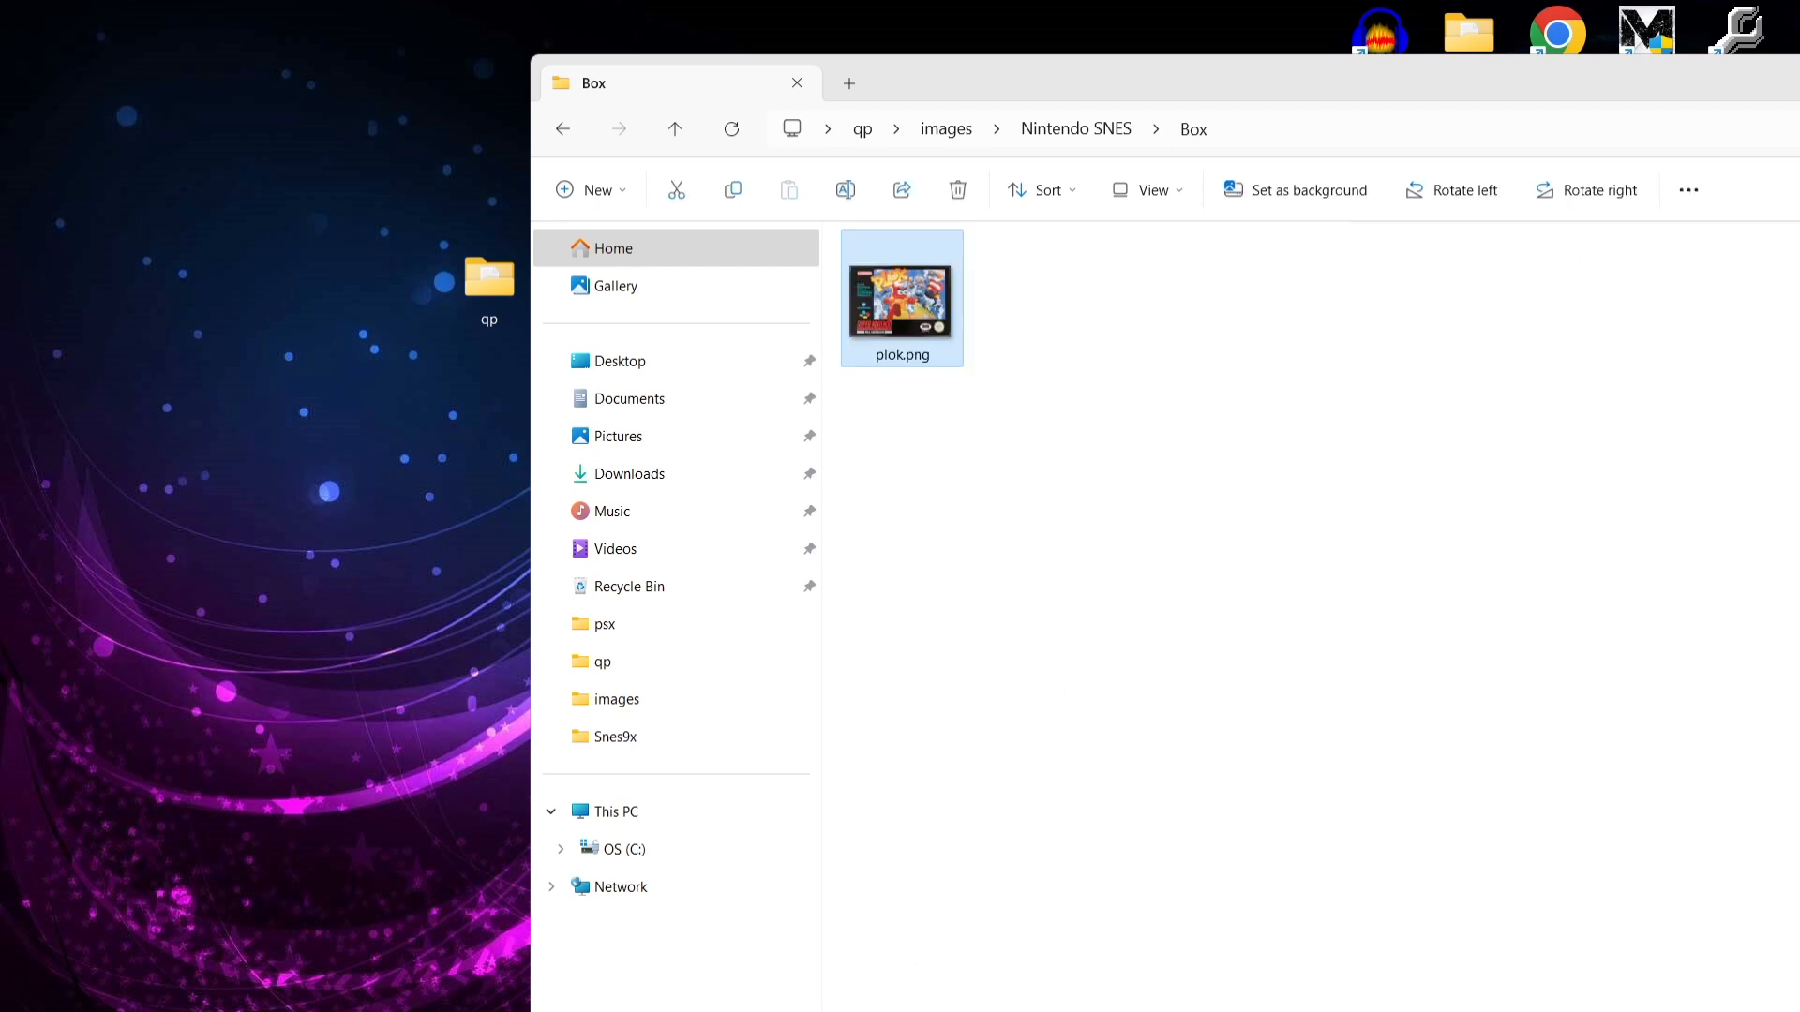
Switch to QuickPlay and open the Nintendo SNES Box tab settings in the Media Panel path configuration.
{"action": "left_click", "coordinate": [1017, 990]}
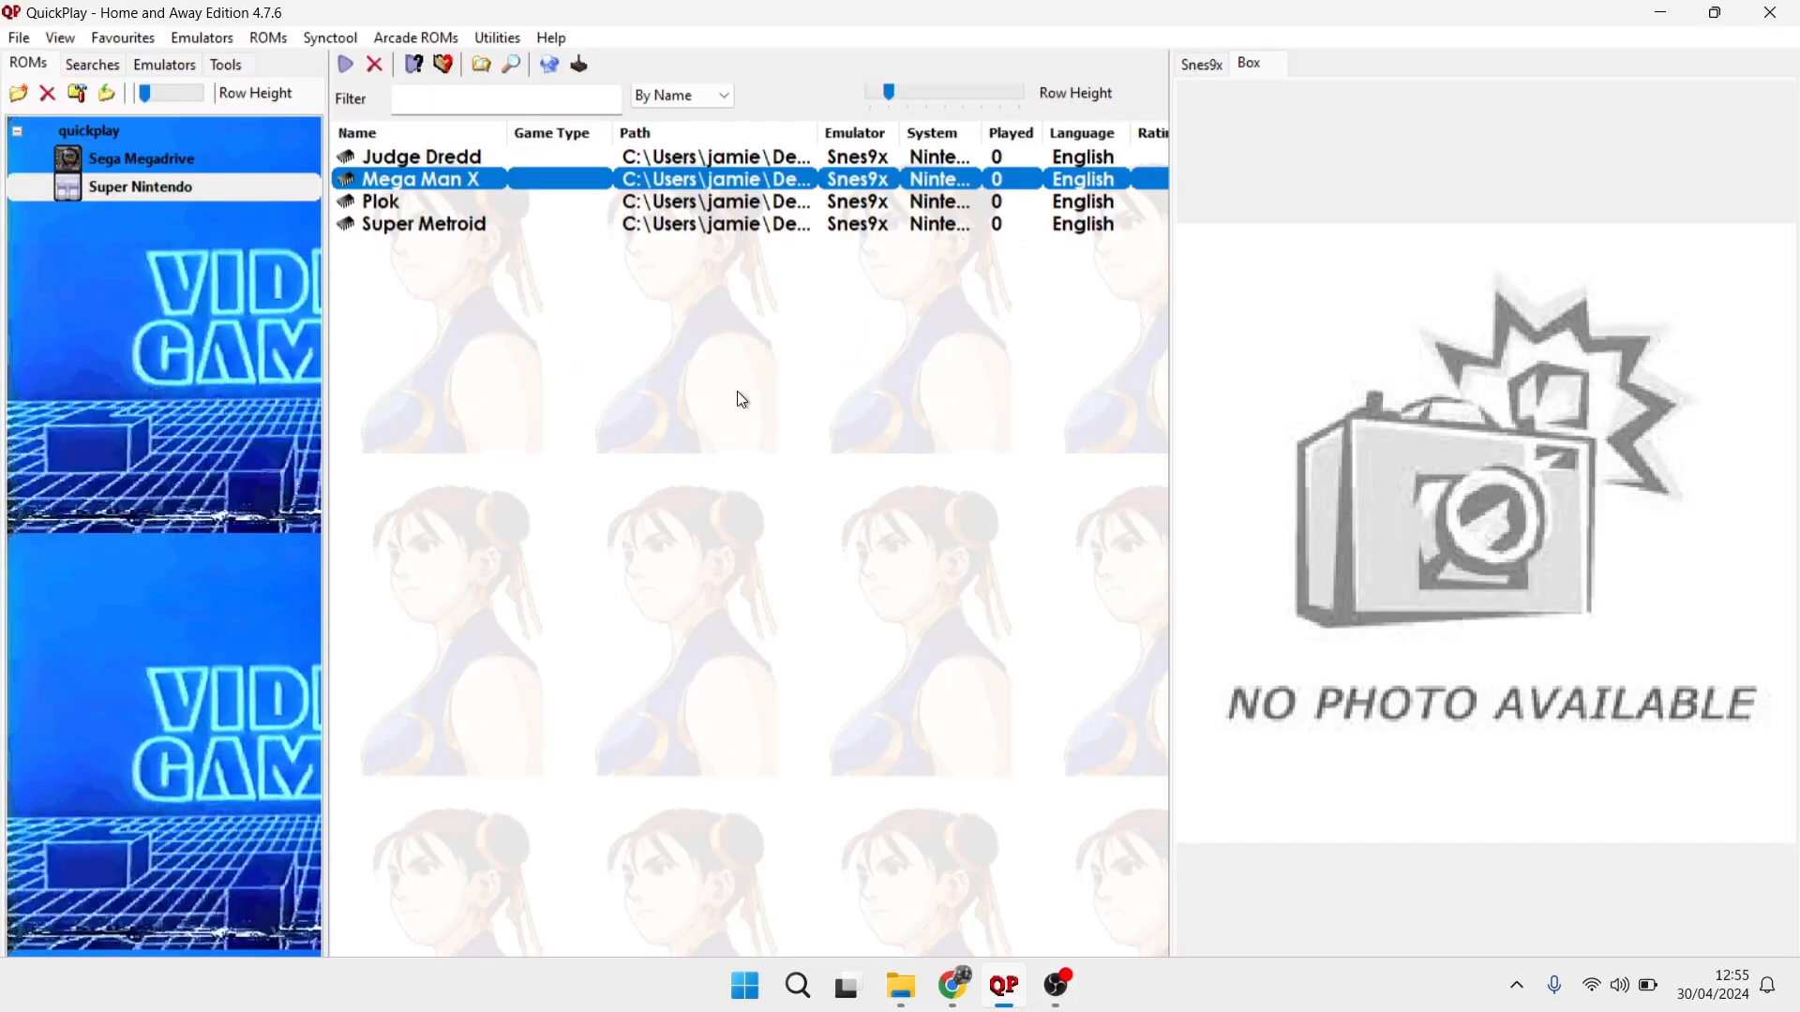
{"action": "left_click", "coordinate": [136, 186]}
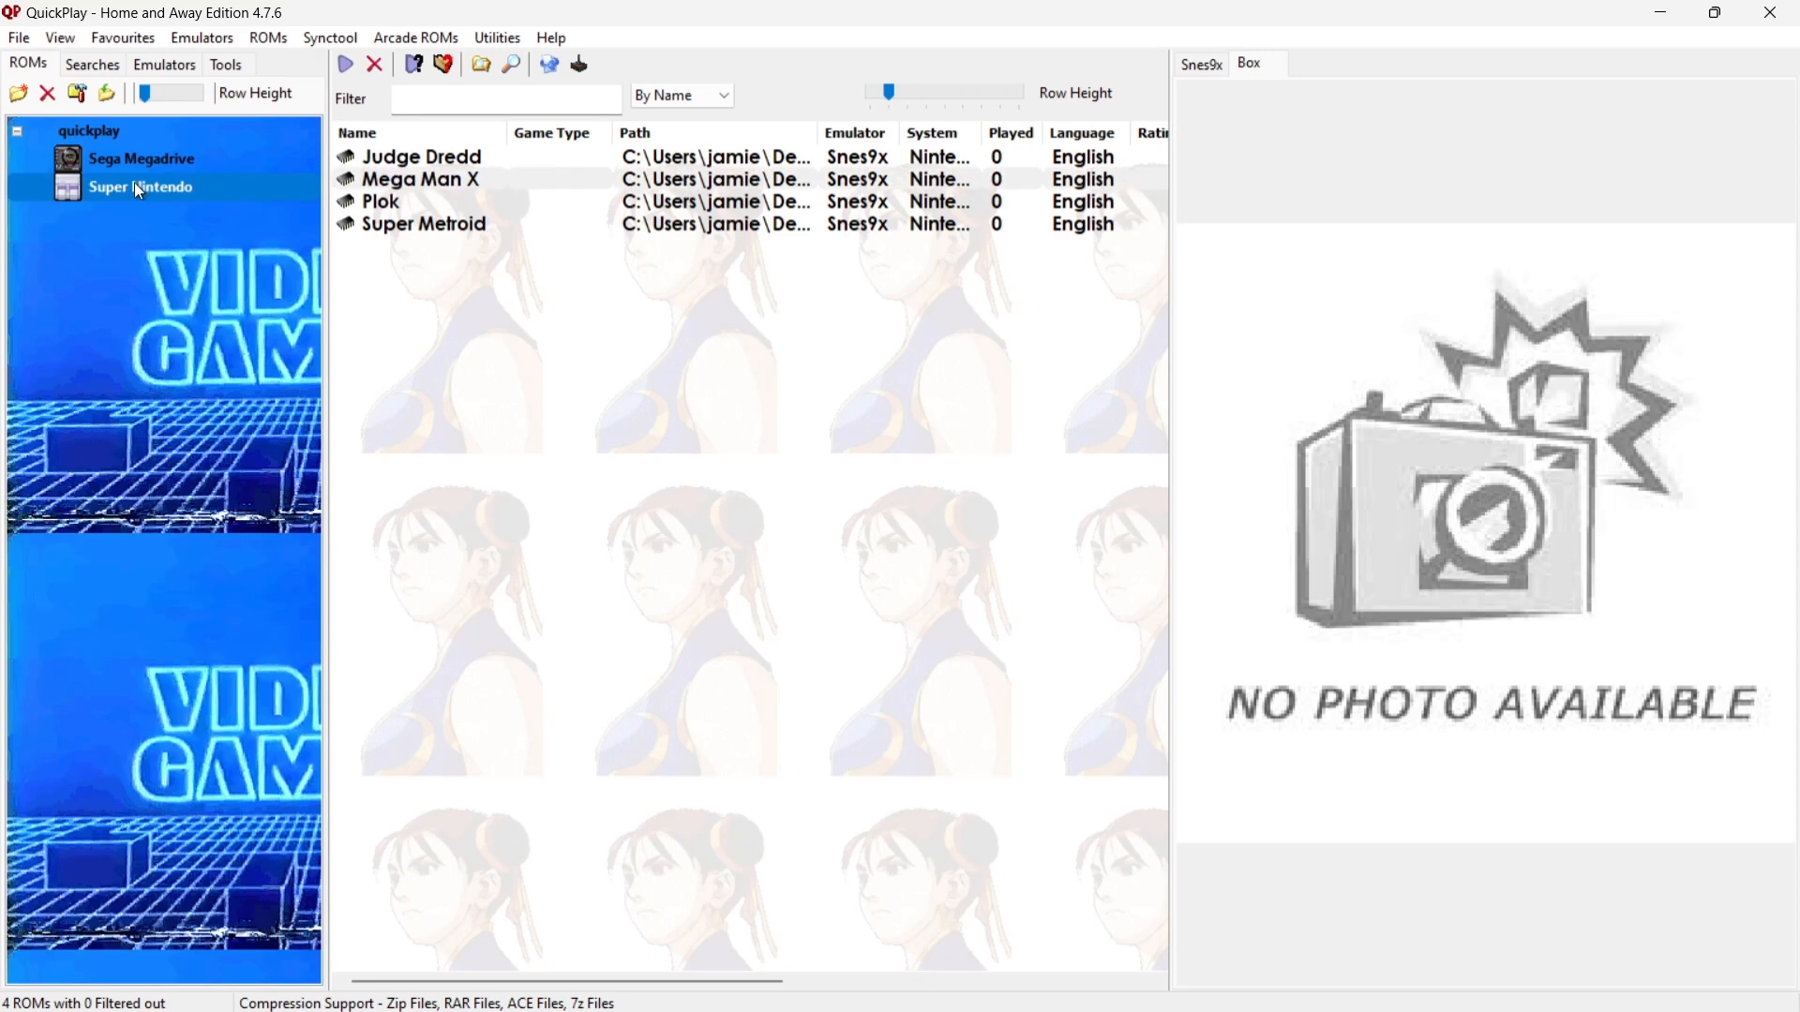
{"action": "left_click", "coordinate": [514, 39]}
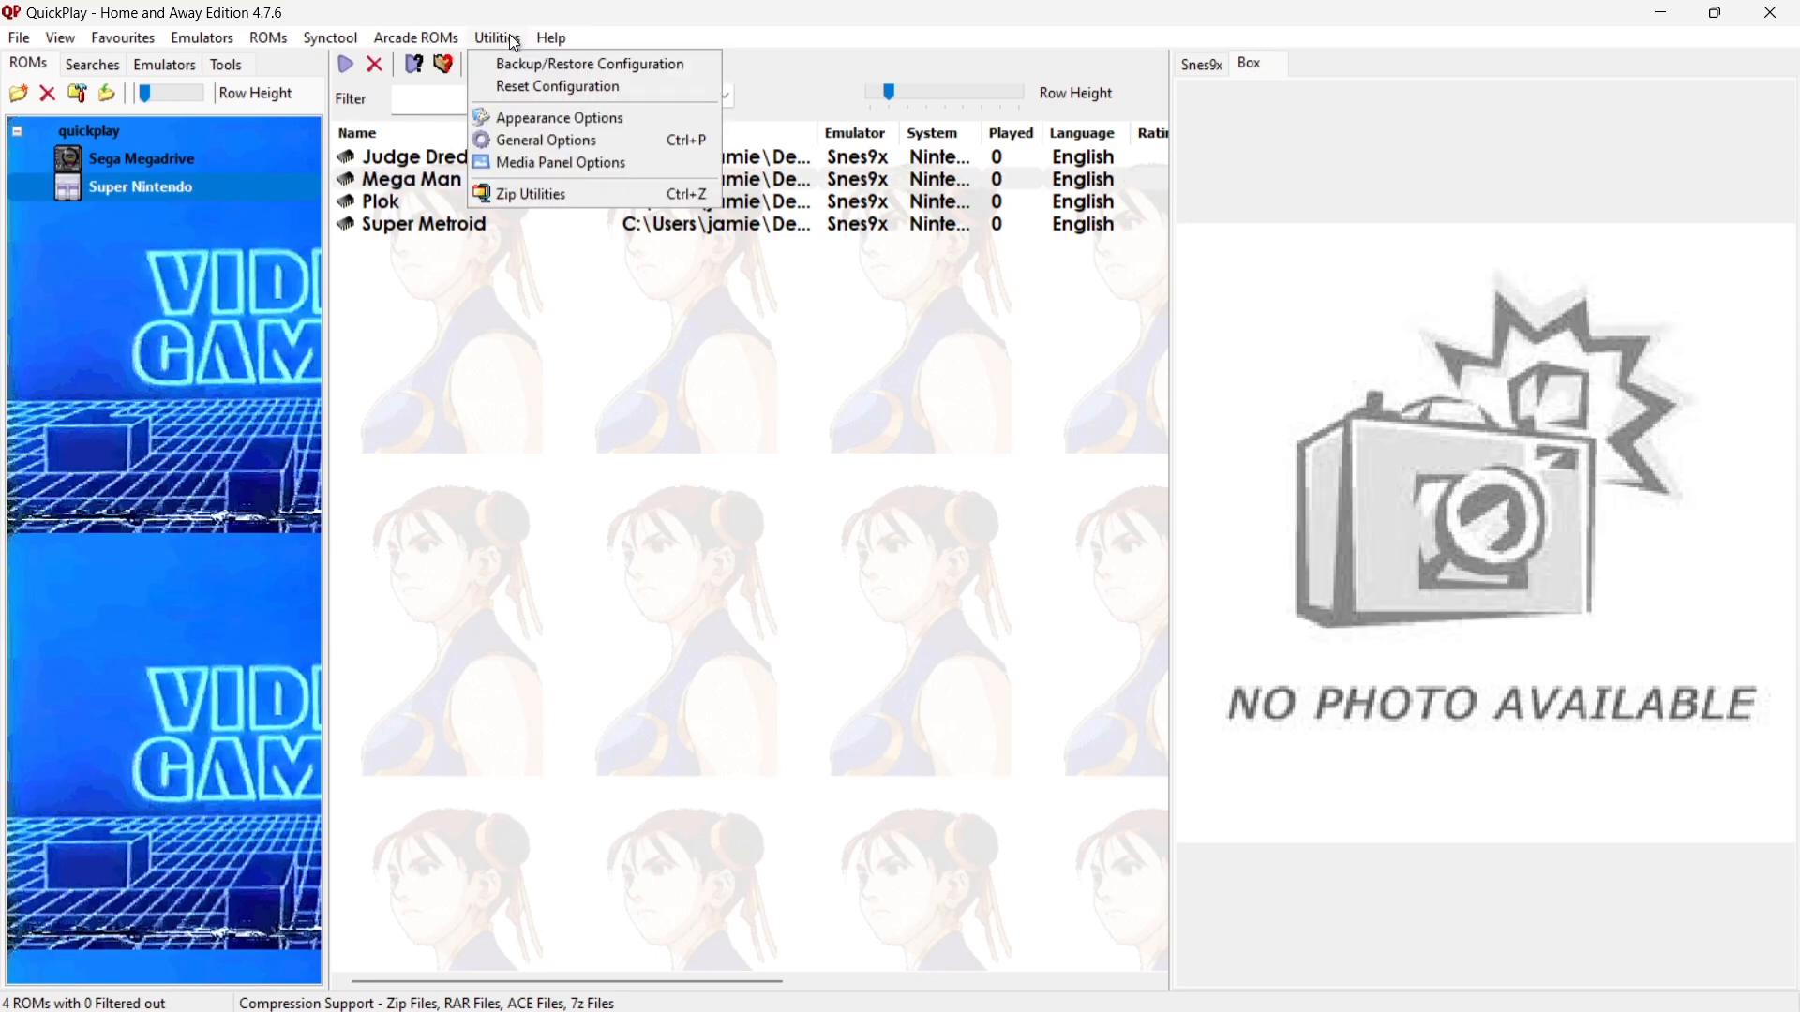
{"action": "left_click", "coordinate": [524, 165]}
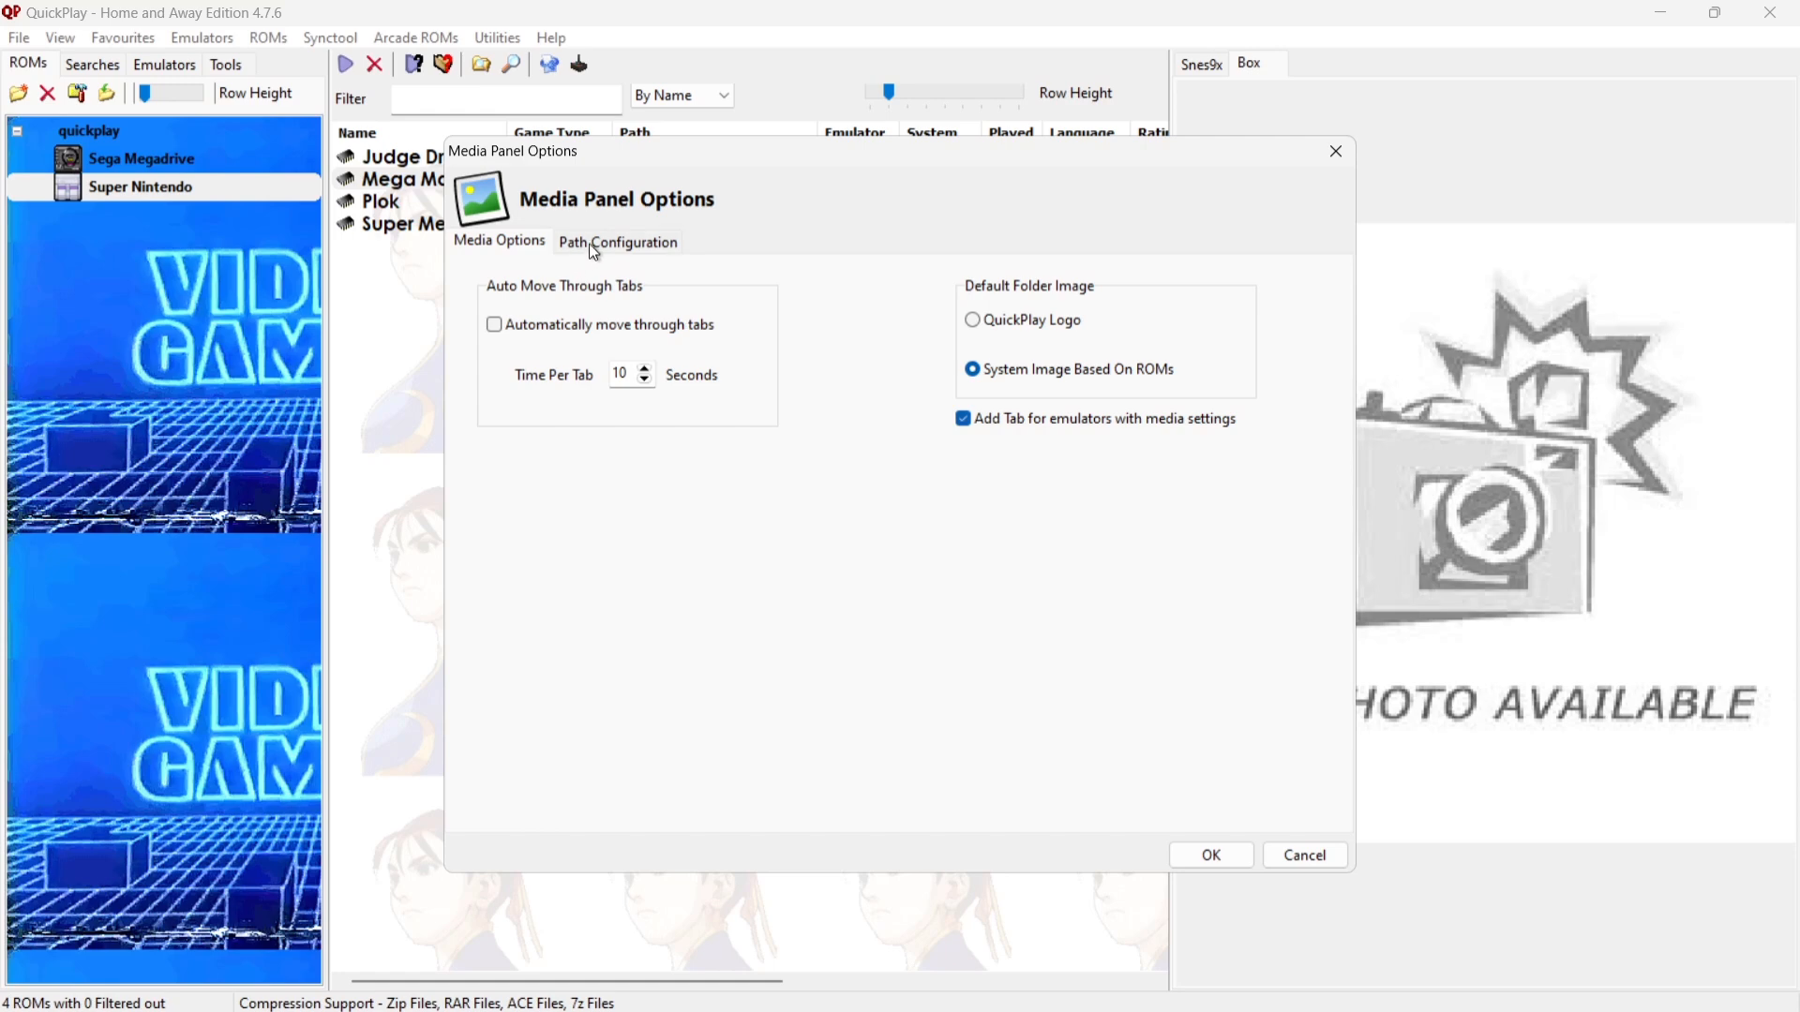
{"action": "left_click", "coordinate": [659, 247]}
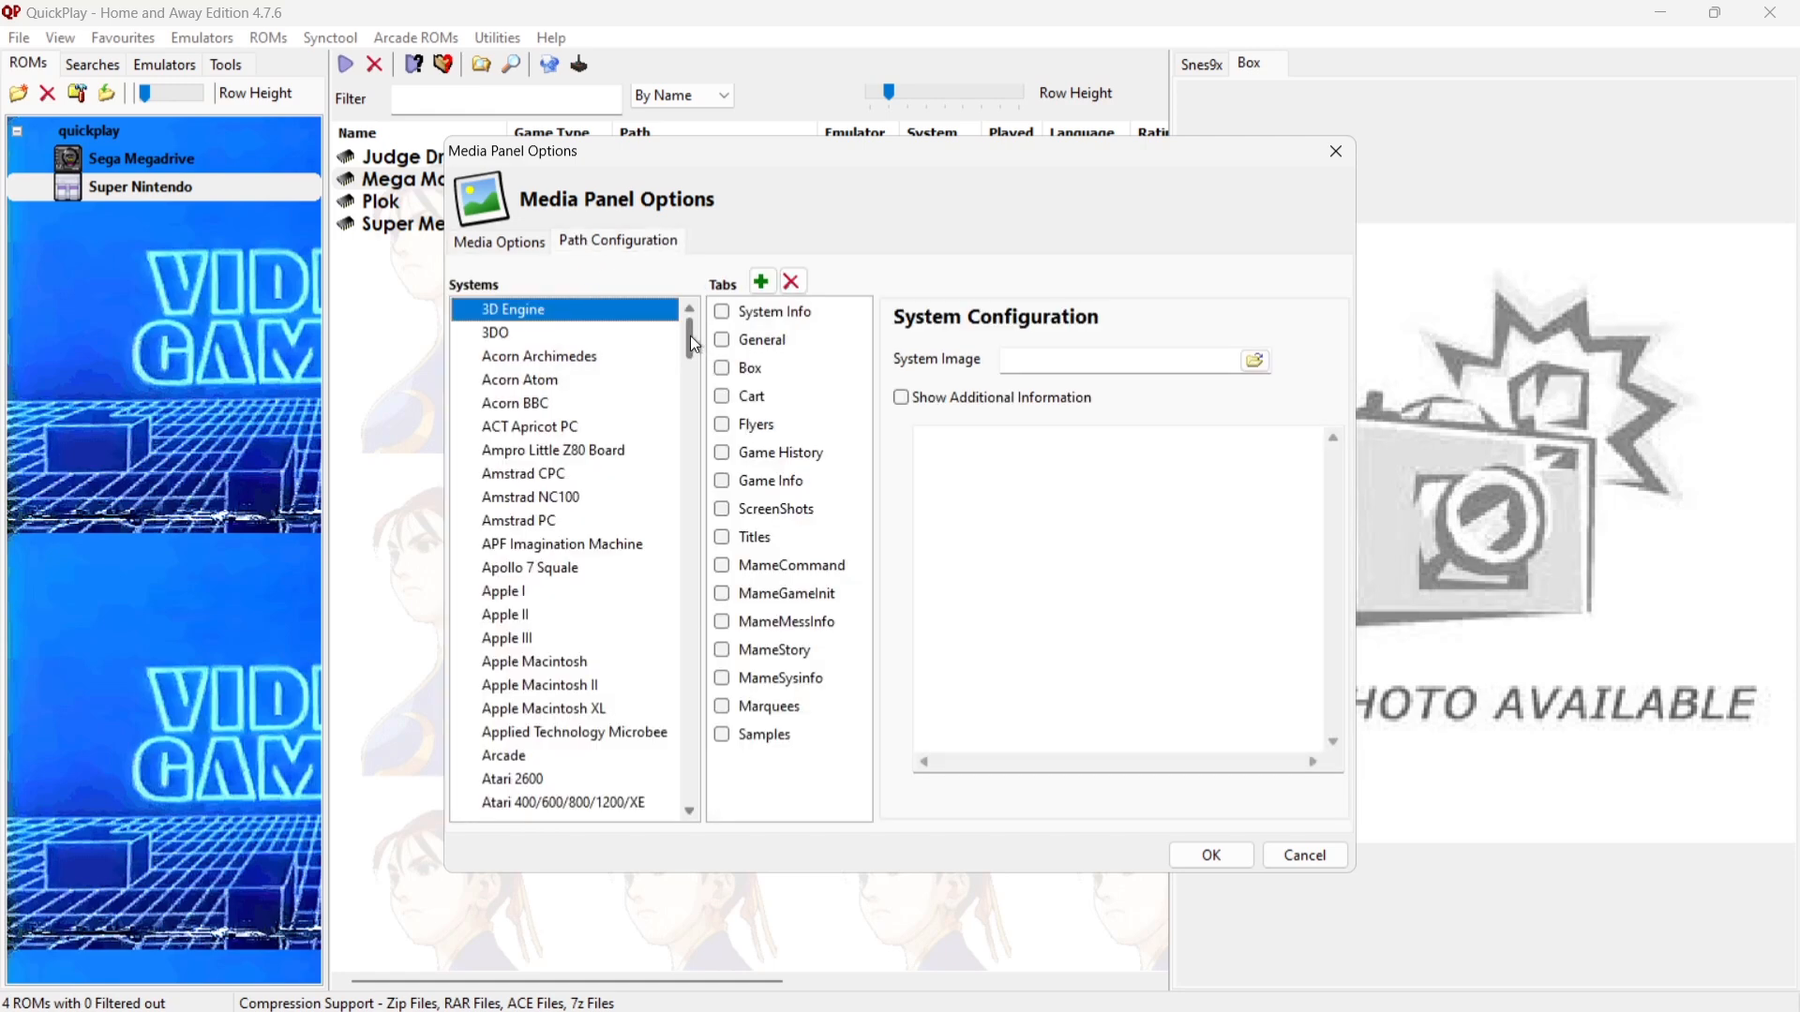
{"action": "left_click_drag", "start_coordinate": [690, 336], "coordinate": [731, 595]}
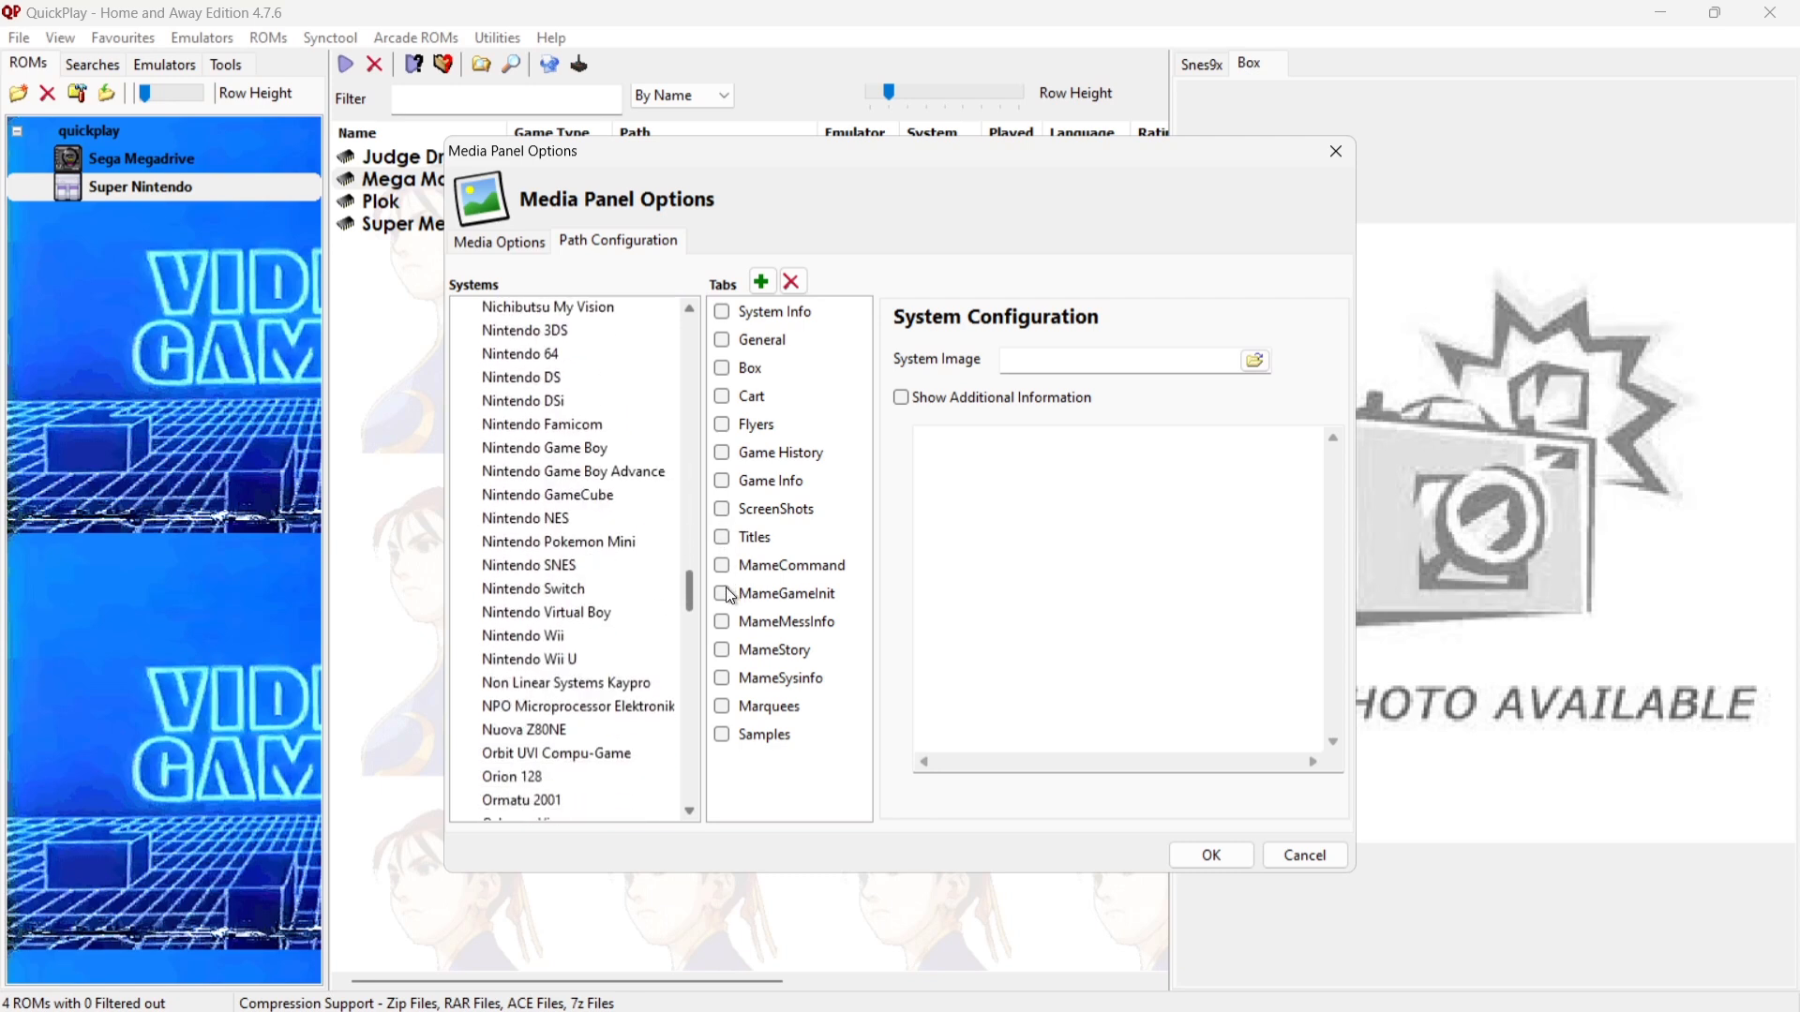
{"action": "left_click", "coordinate": [531, 562]}
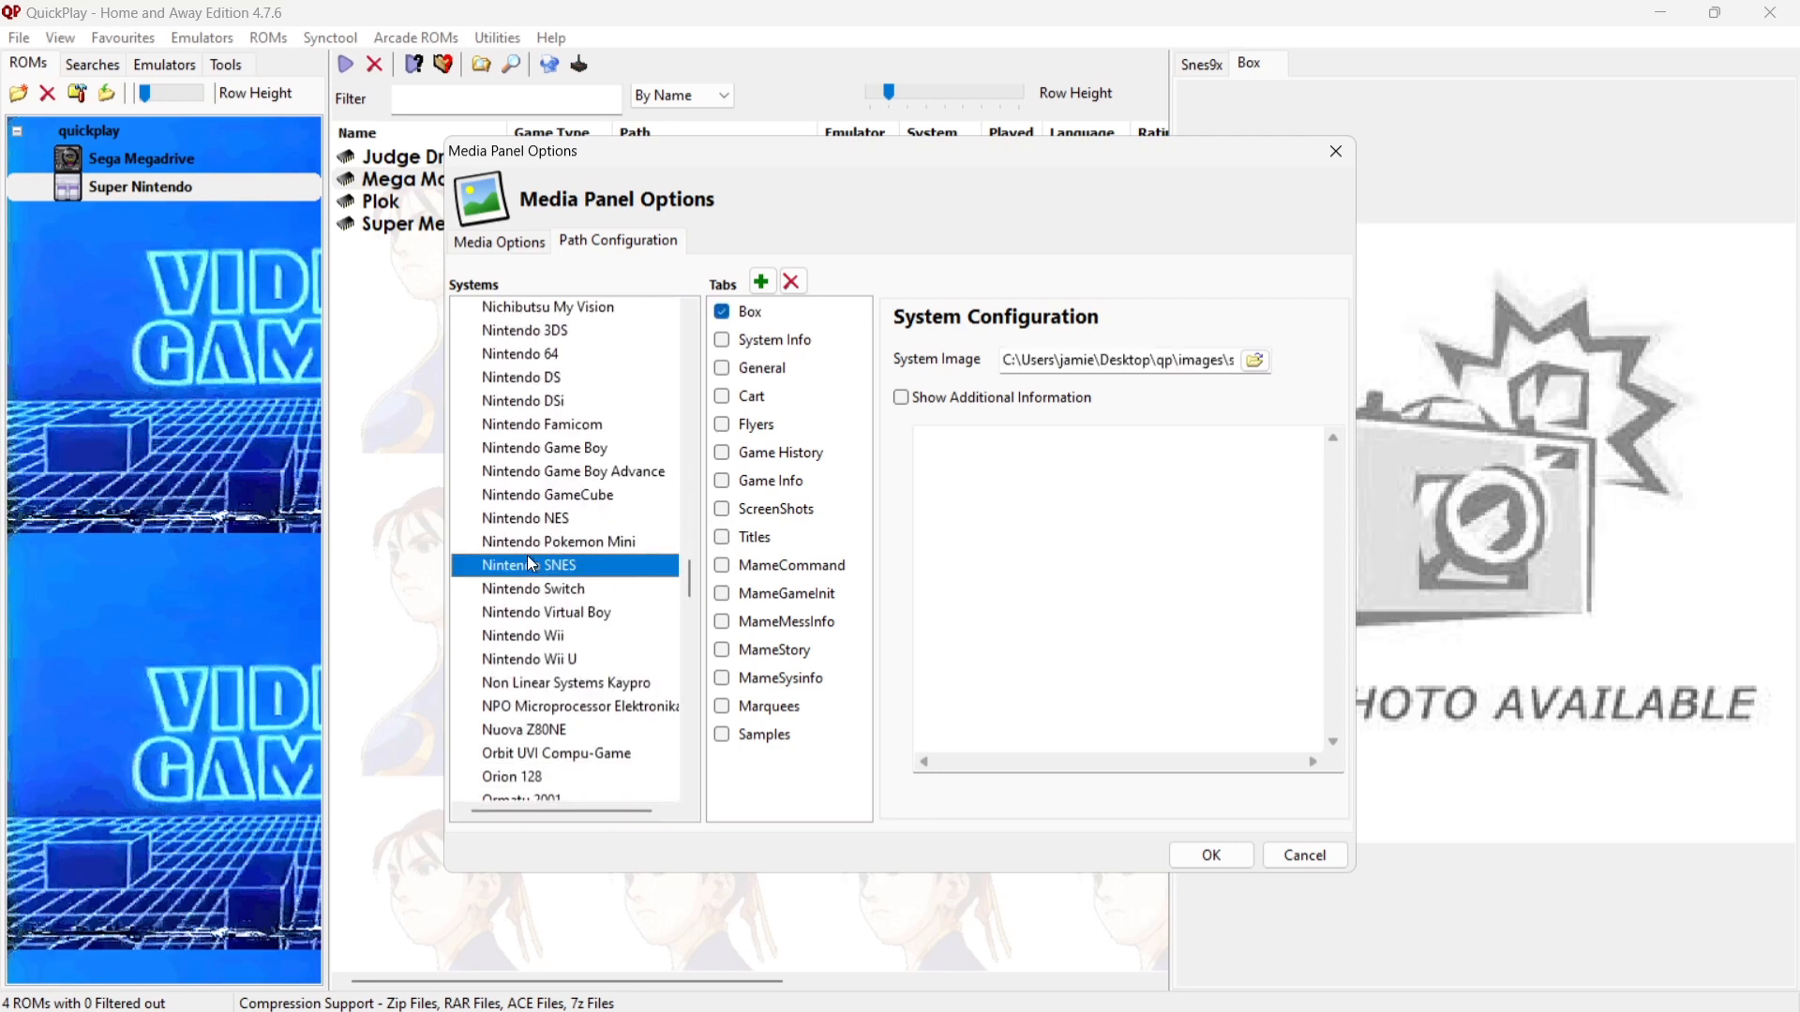
{"action": "left_click", "coordinate": [748, 315]}
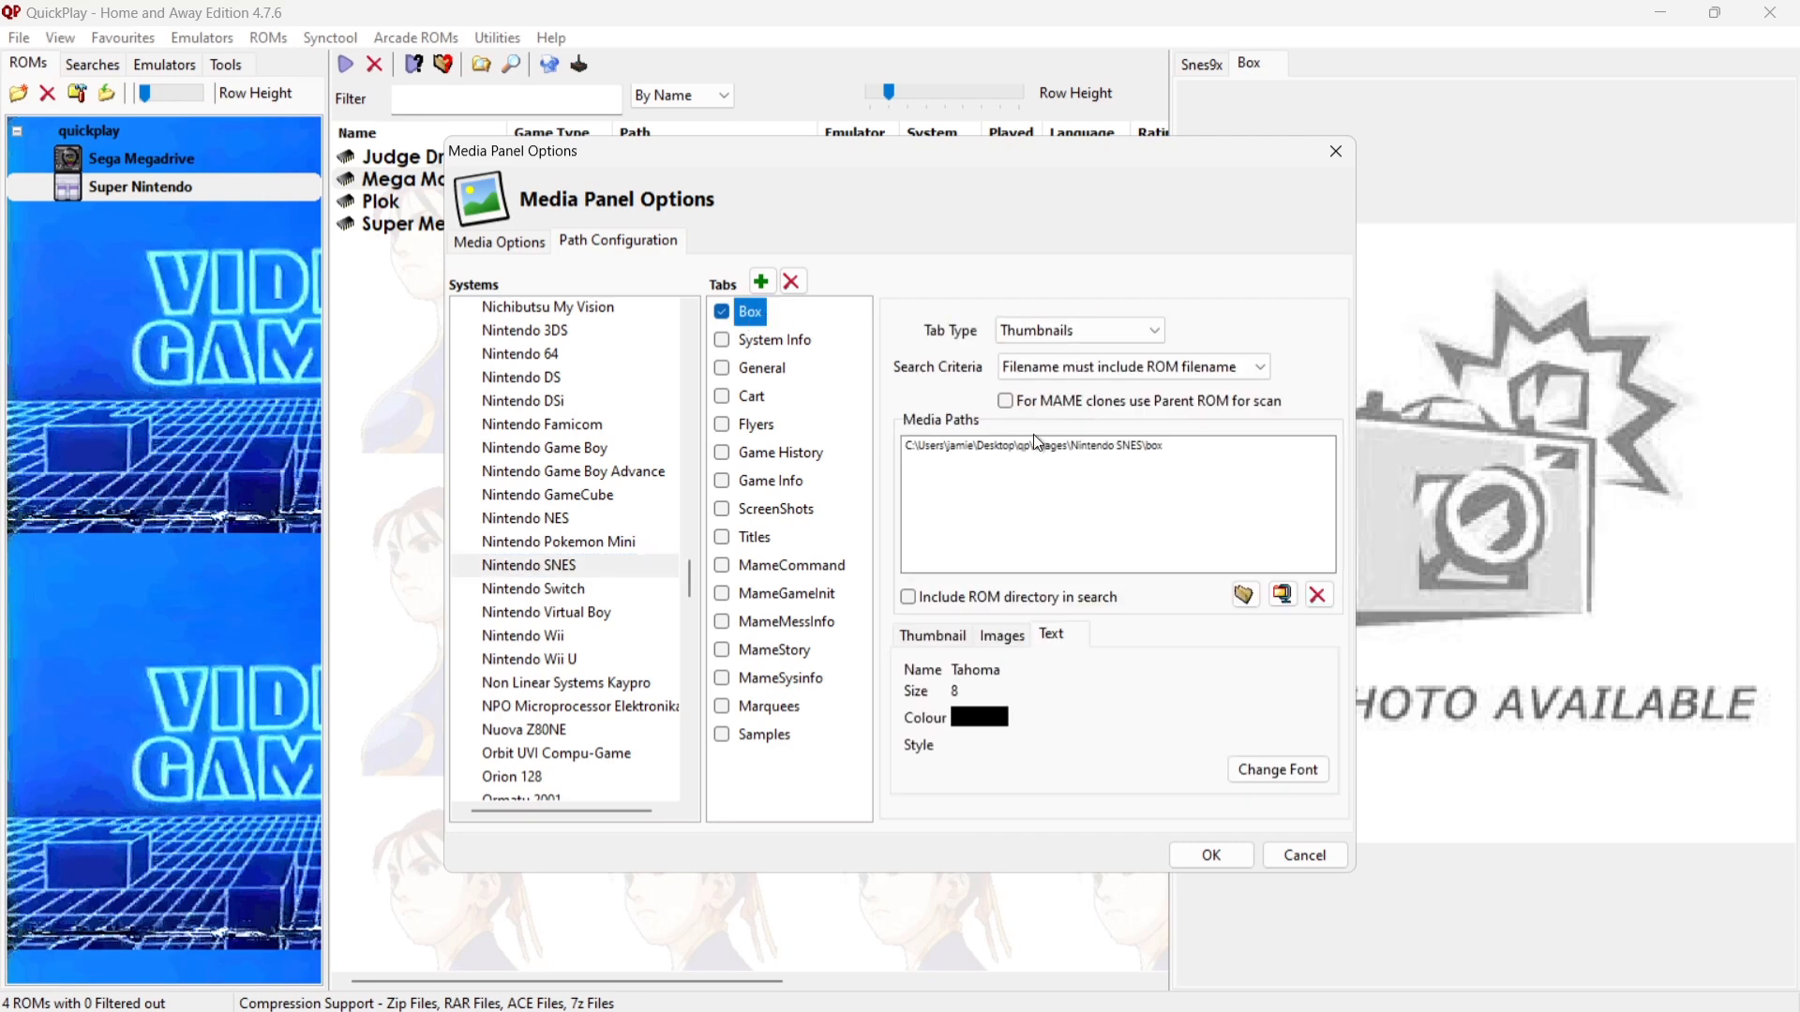
Replace the Box tab's media path with the Box folder under qp\images\Nintendo SNES.
{"action": "left_click", "coordinate": [1138, 448]}
{"action": "left_click", "coordinate": [1320, 598]}
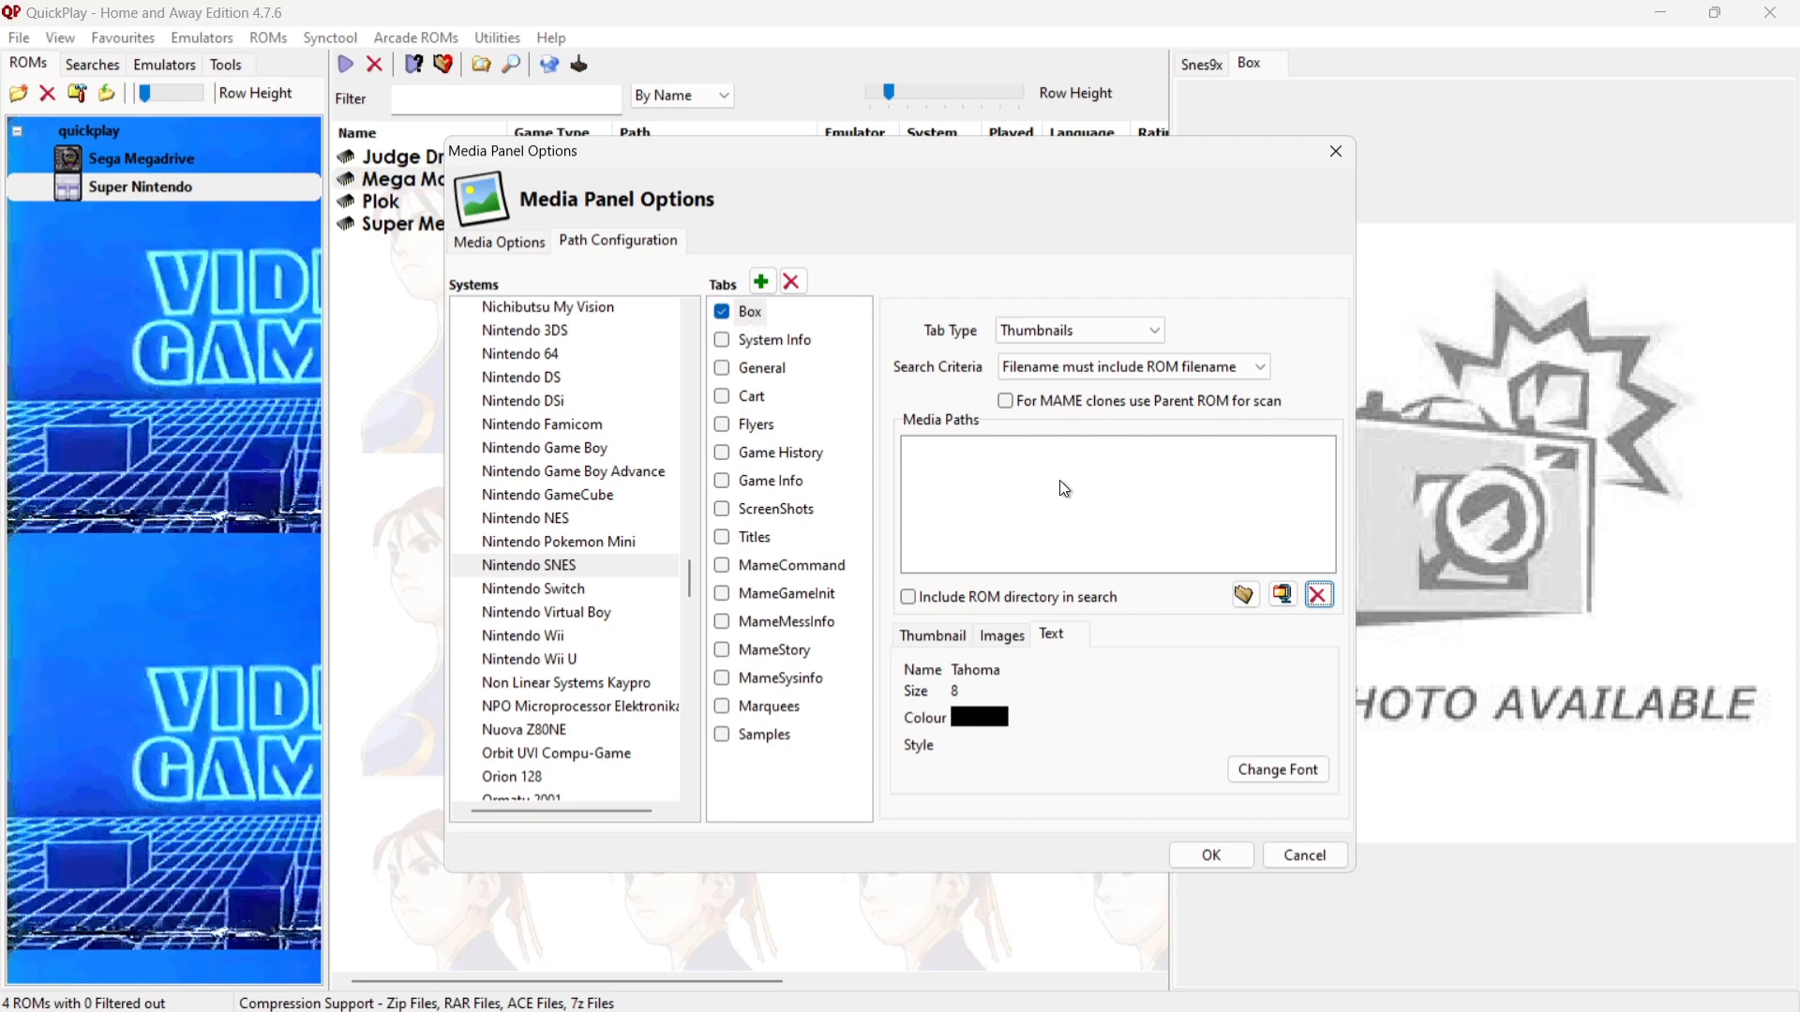
{"action": "left_click", "coordinate": [1247, 597]}
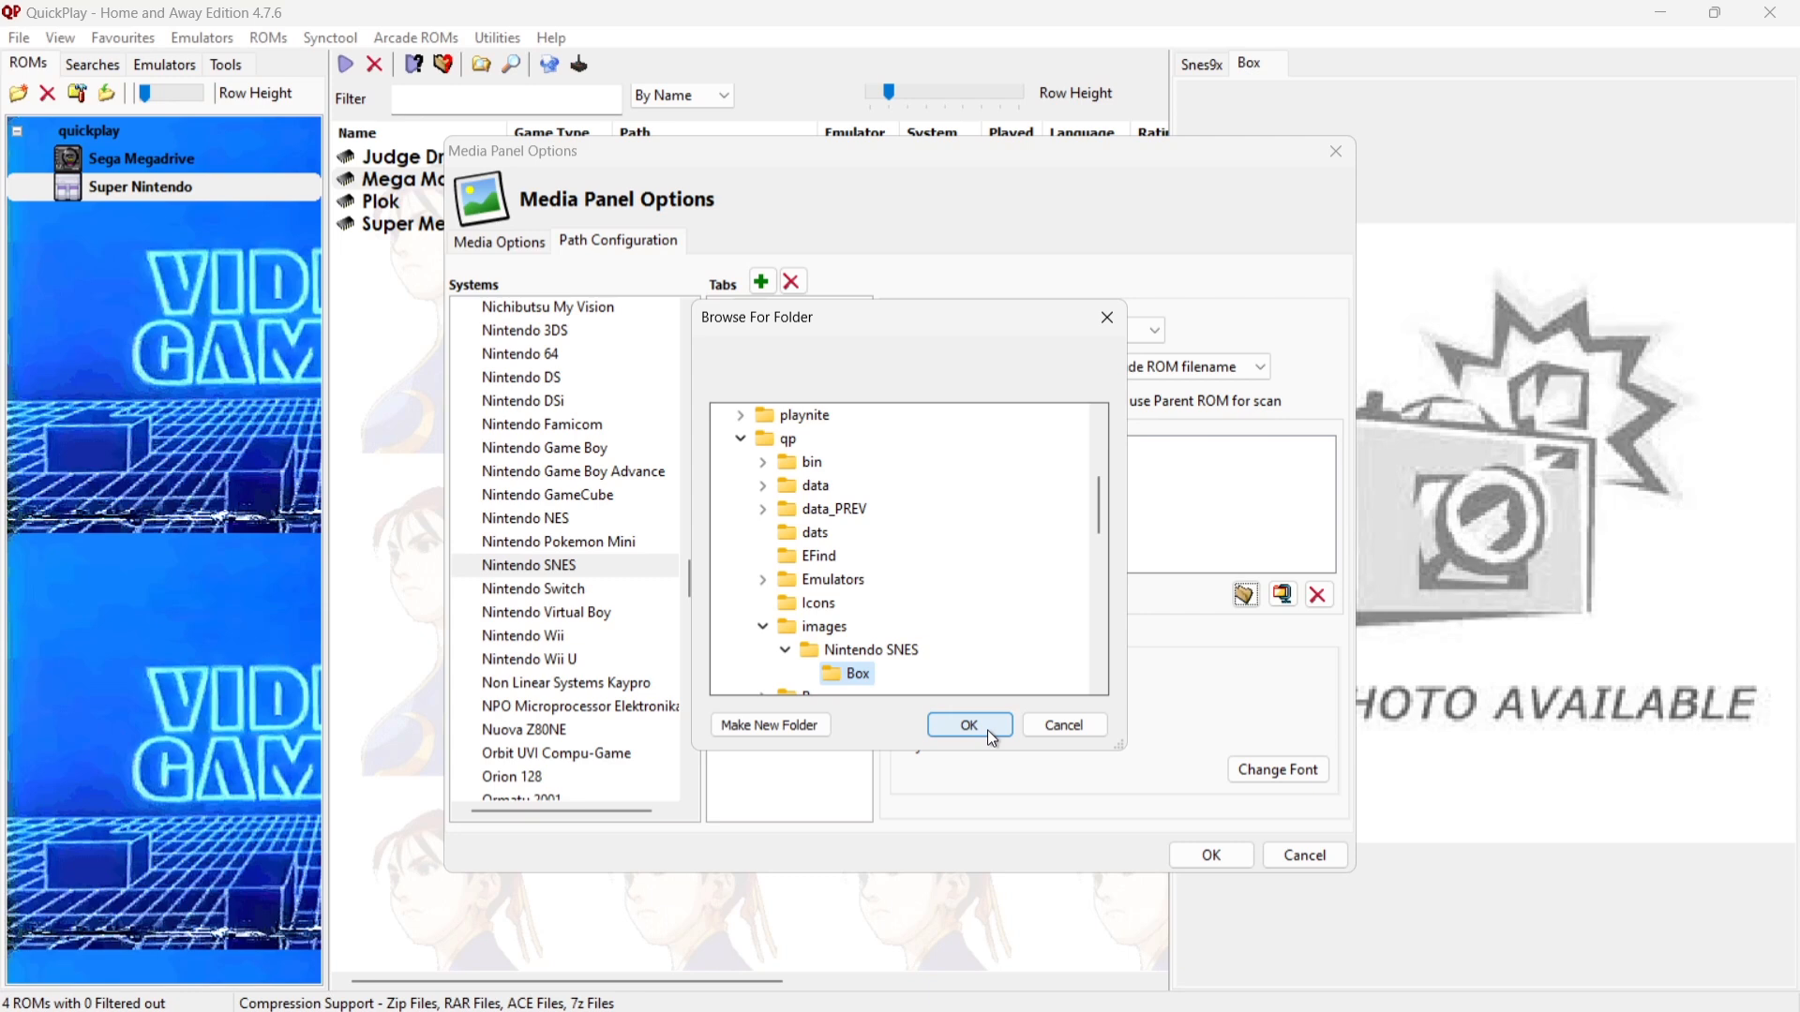
{"action": "left_click", "coordinate": [990, 731]}
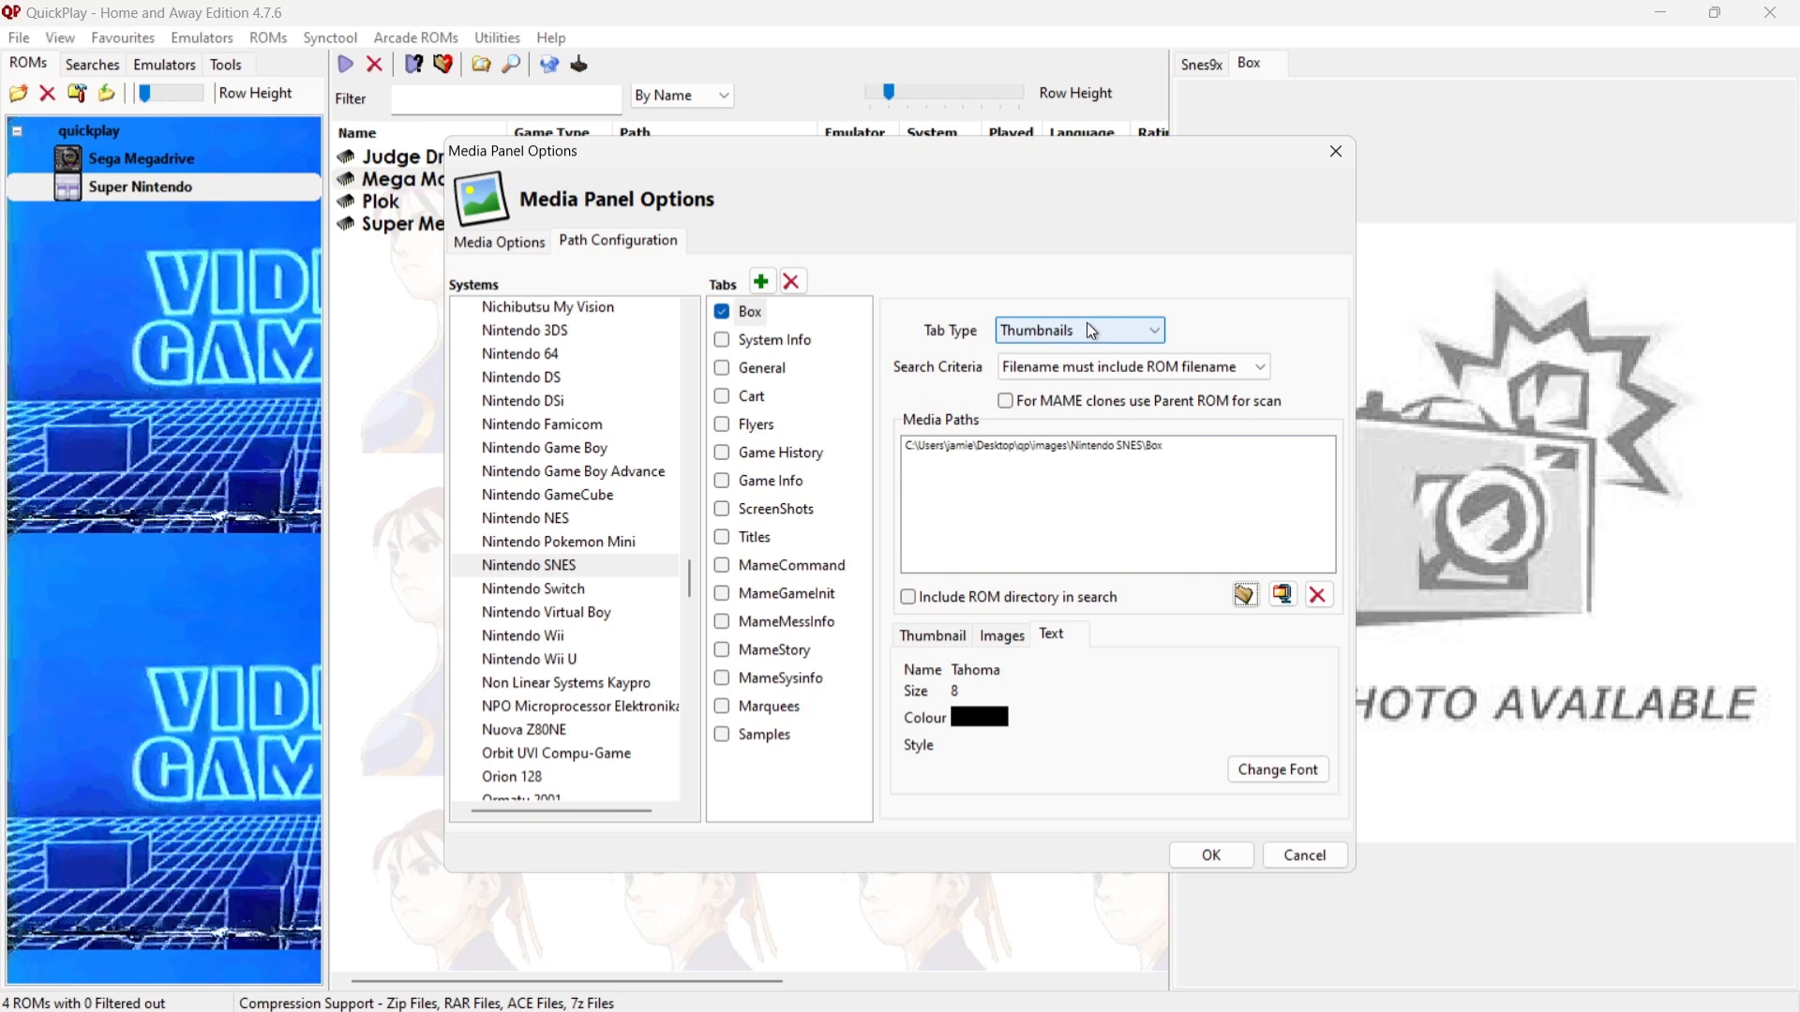
Set the Box tab's type to Images/Slideshow with the search criteria "Filename must include ROM filename", and save the media panel options.
{"action": "left_click", "coordinate": [1132, 337]}
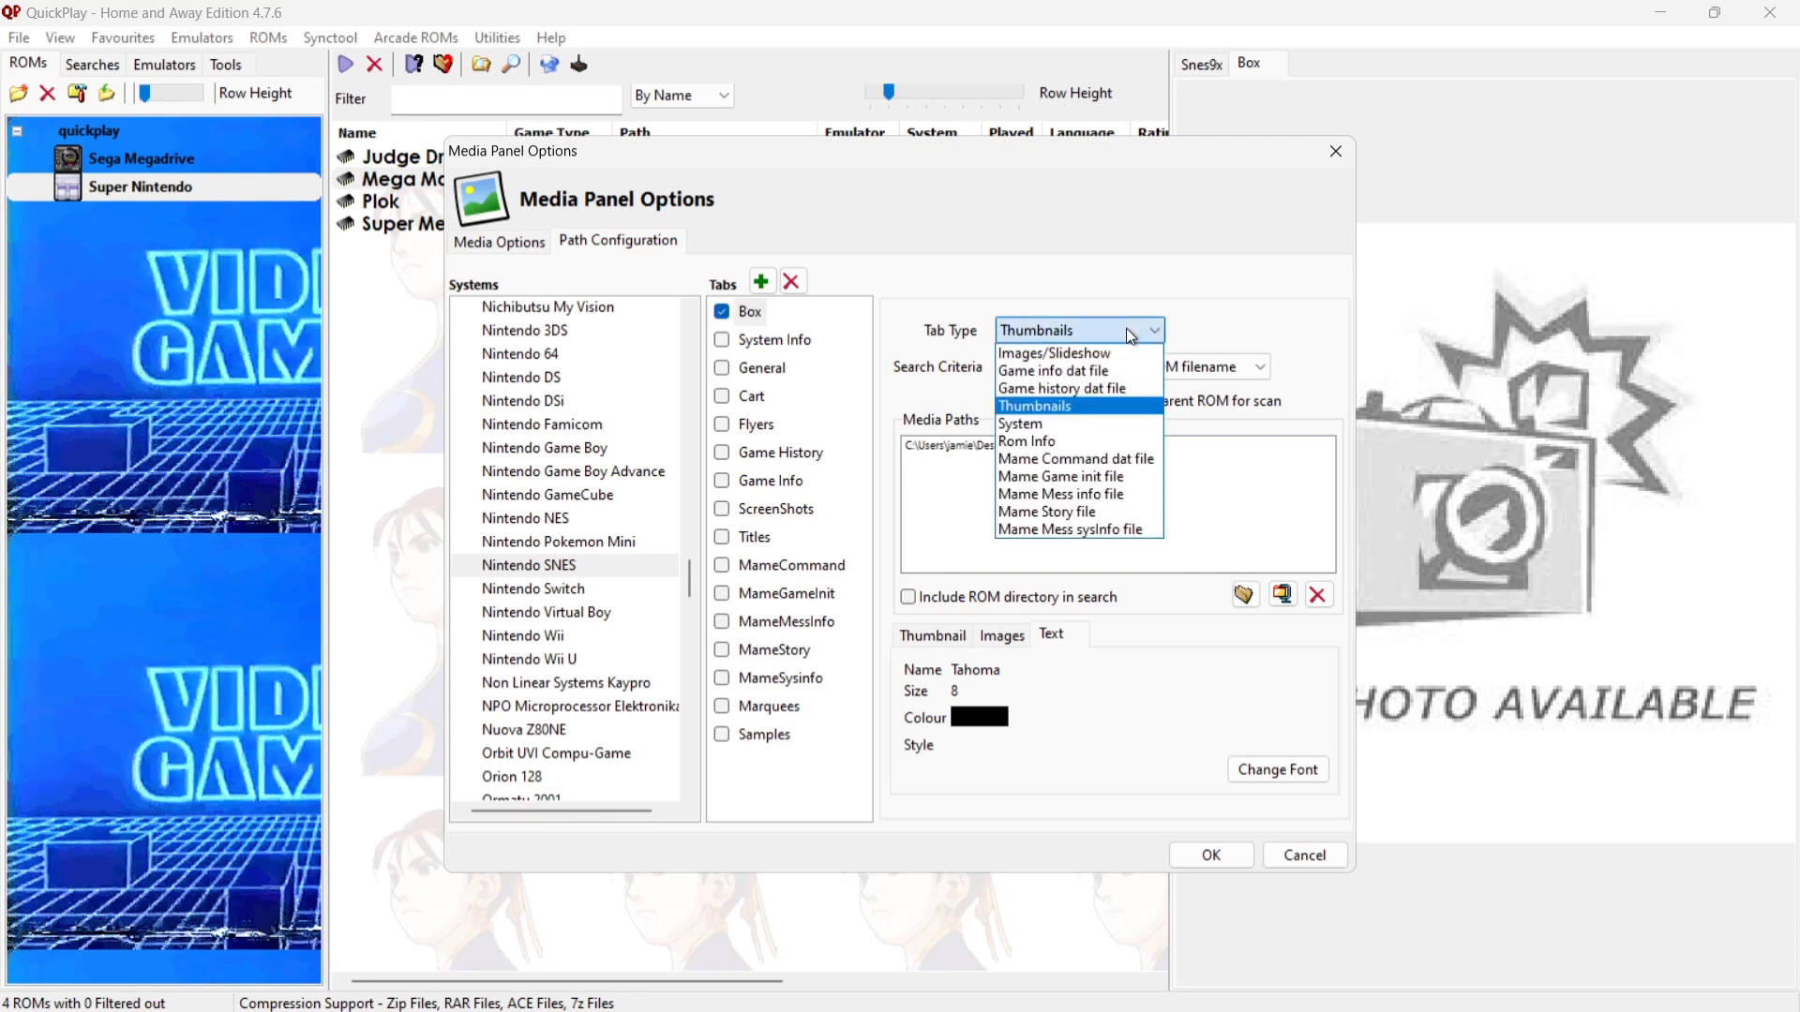
{"action": "left_click", "coordinate": [1111, 353]}
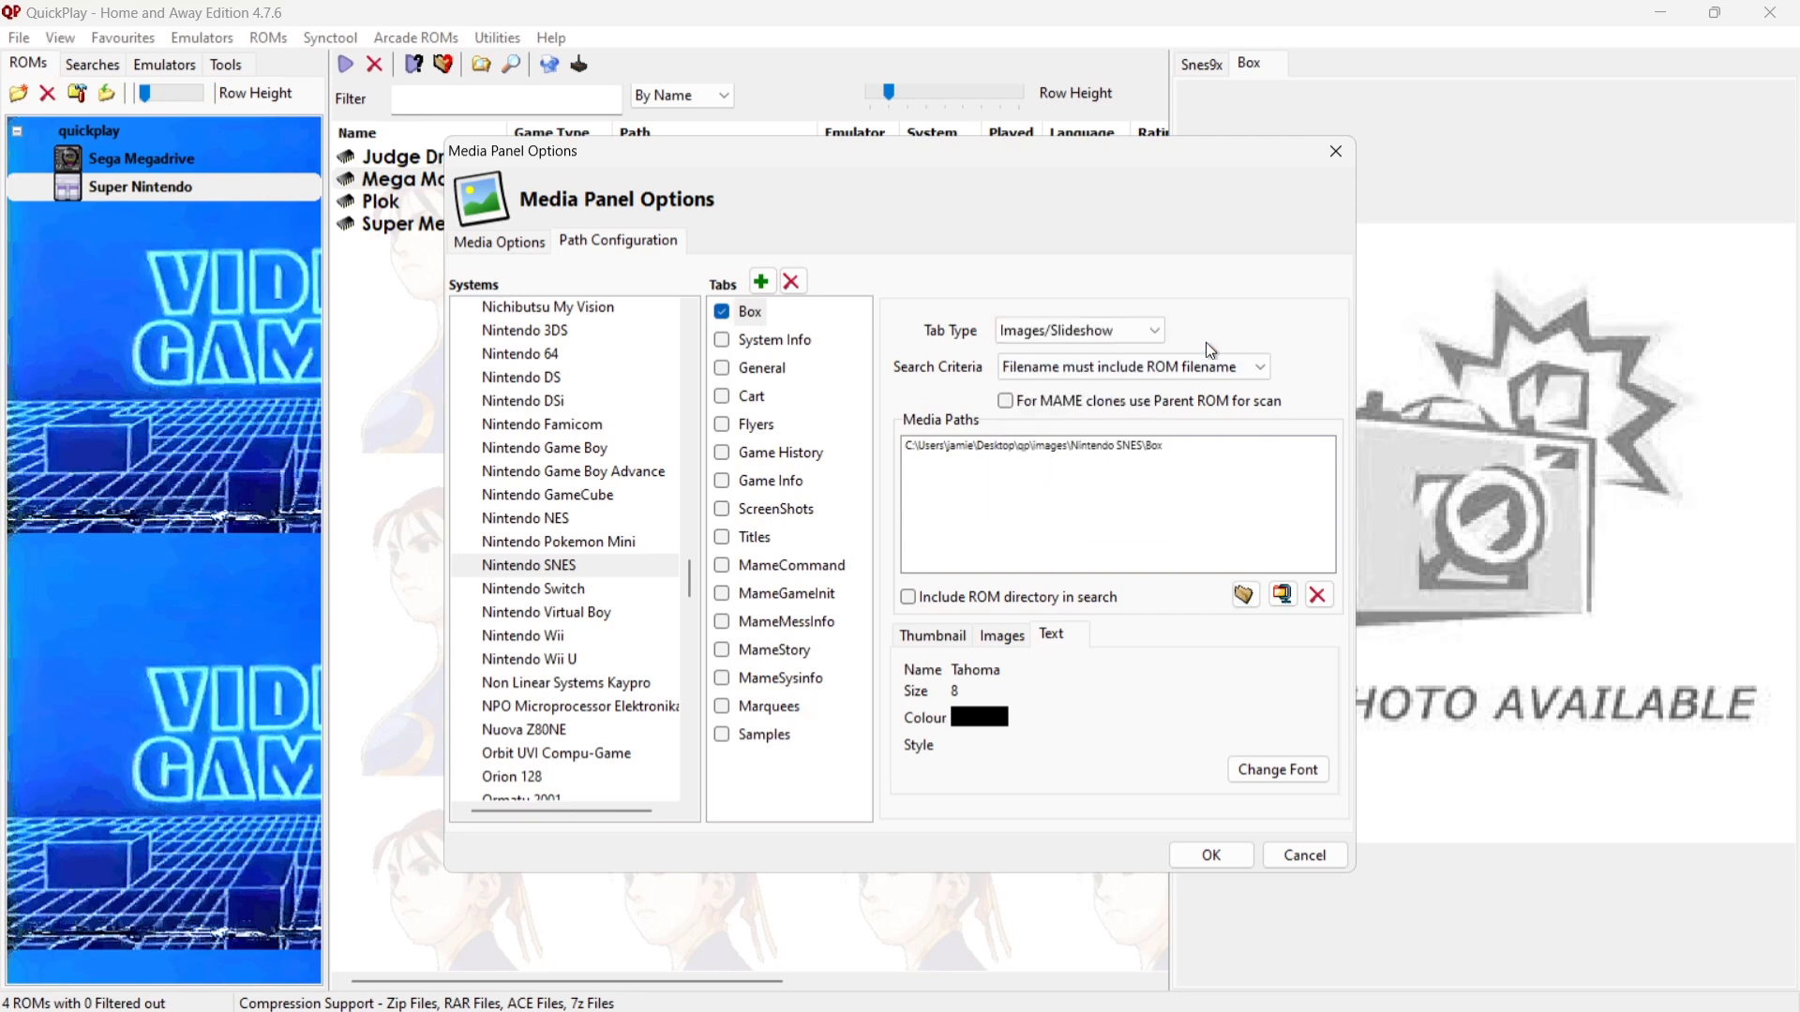
{"action": "left_click", "coordinate": [1108, 364]}
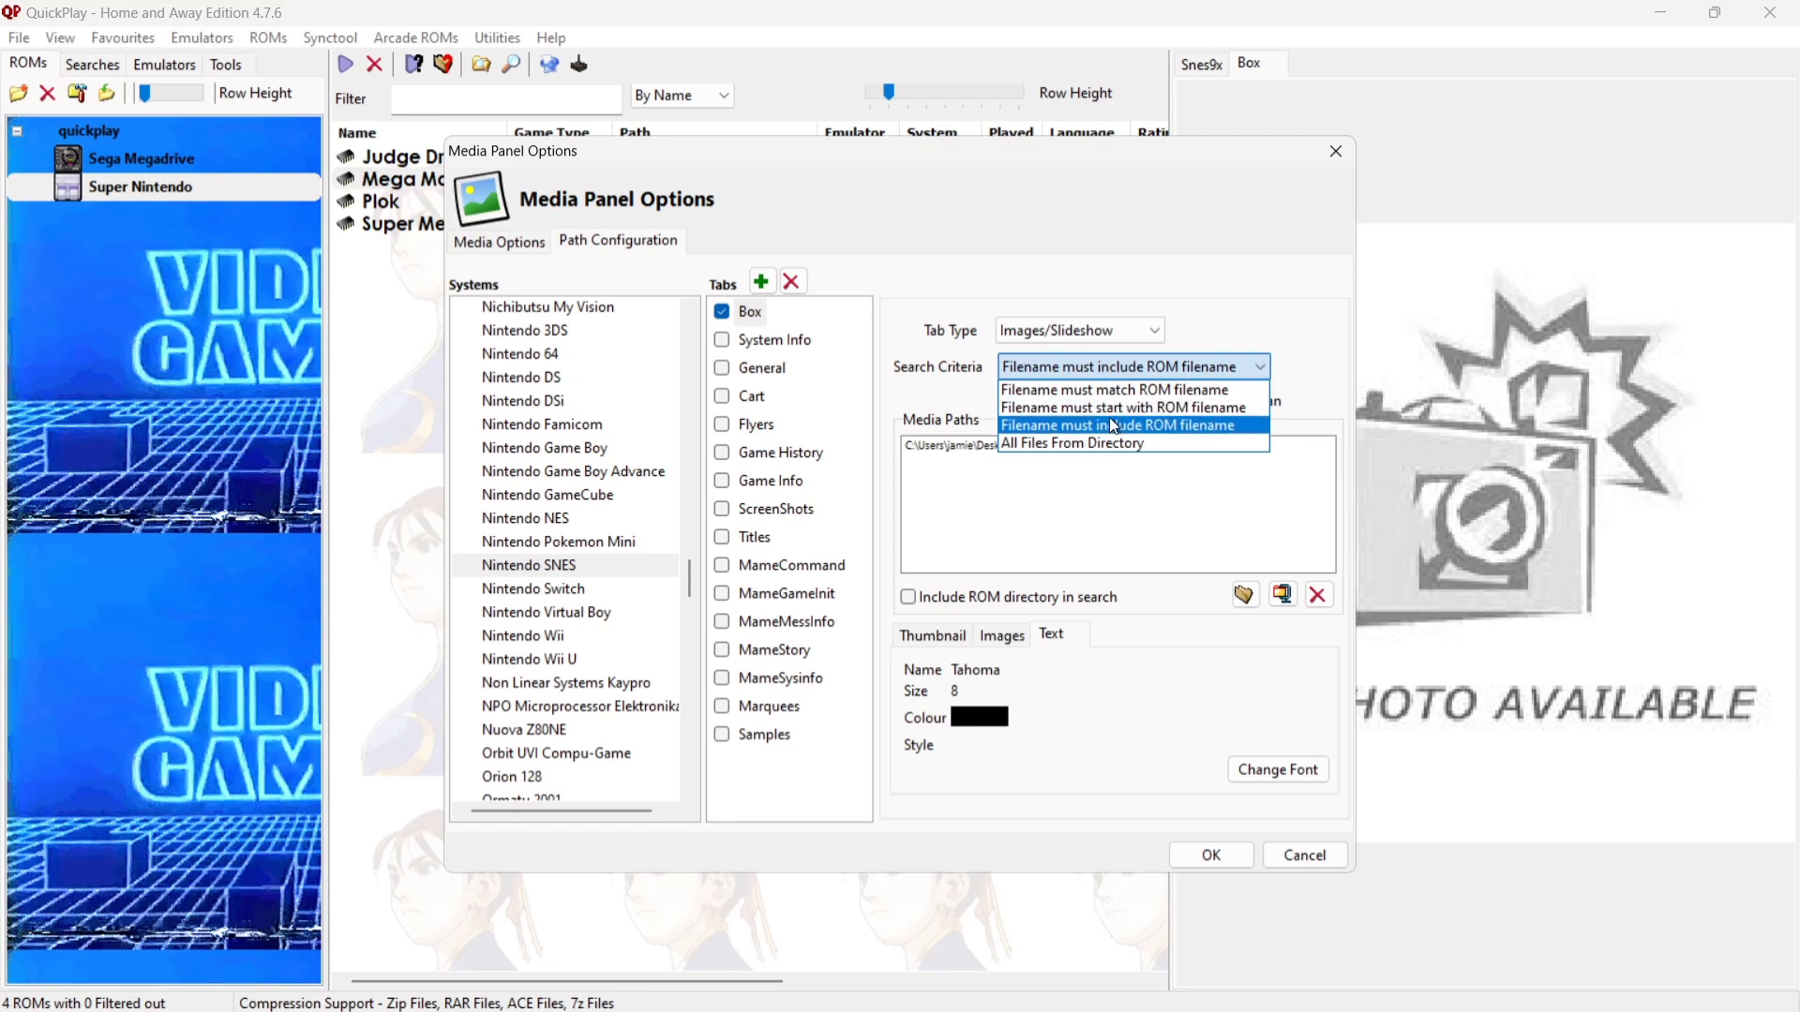
{"action": "left_click", "coordinate": [1209, 427]}
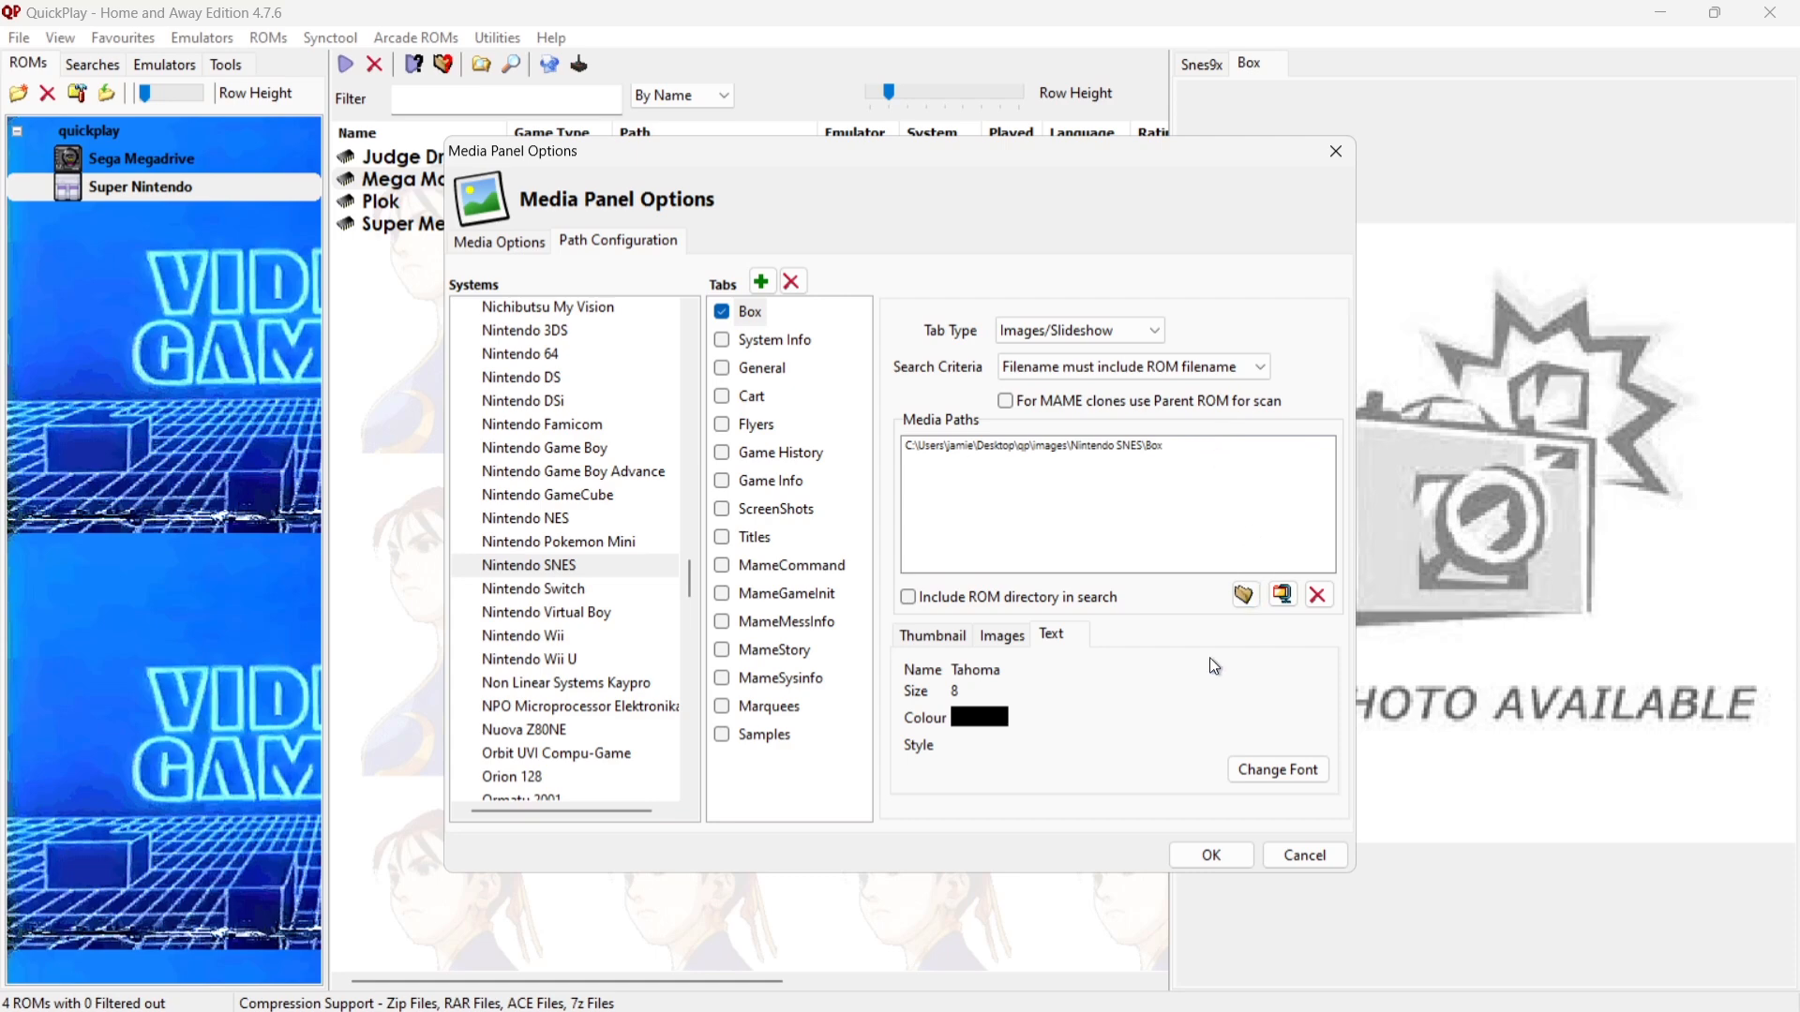
{"action": "left_click", "coordinate": [1212, 856]}
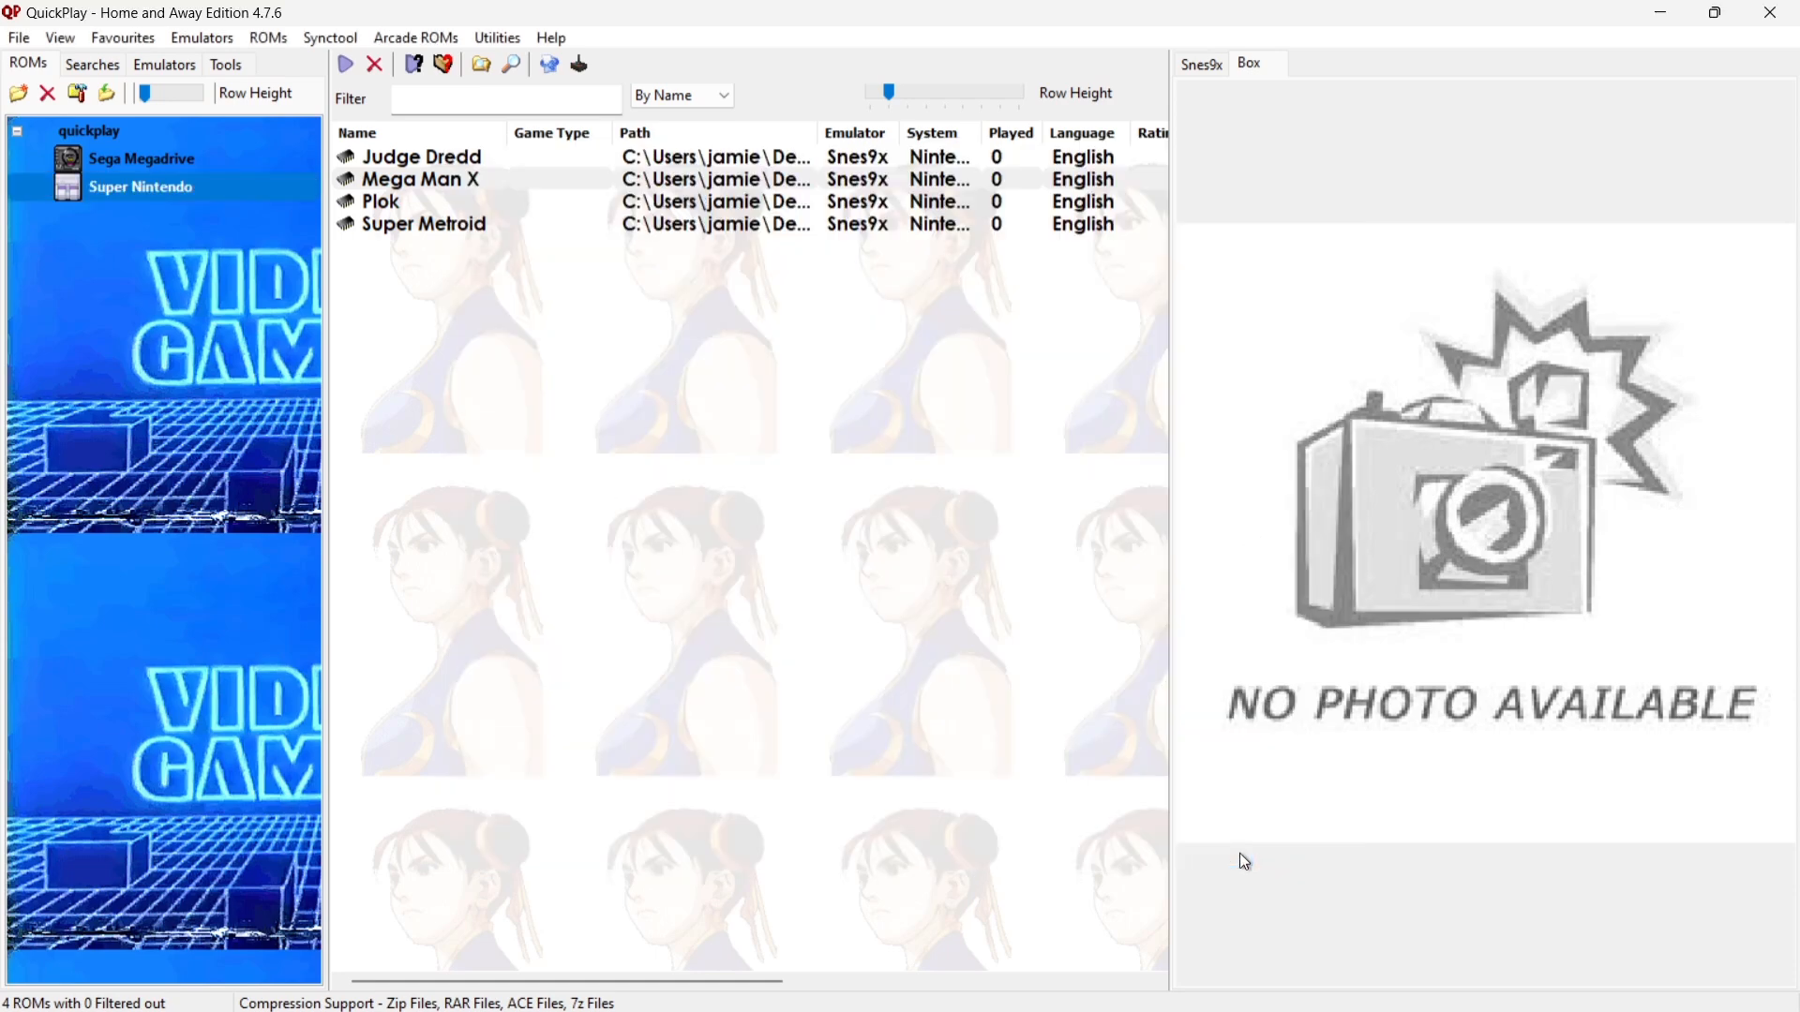
Check the Box image in the media panel for Plok and Super Metroid.
{"action": "left_click", "coordinate": [384, 204]}
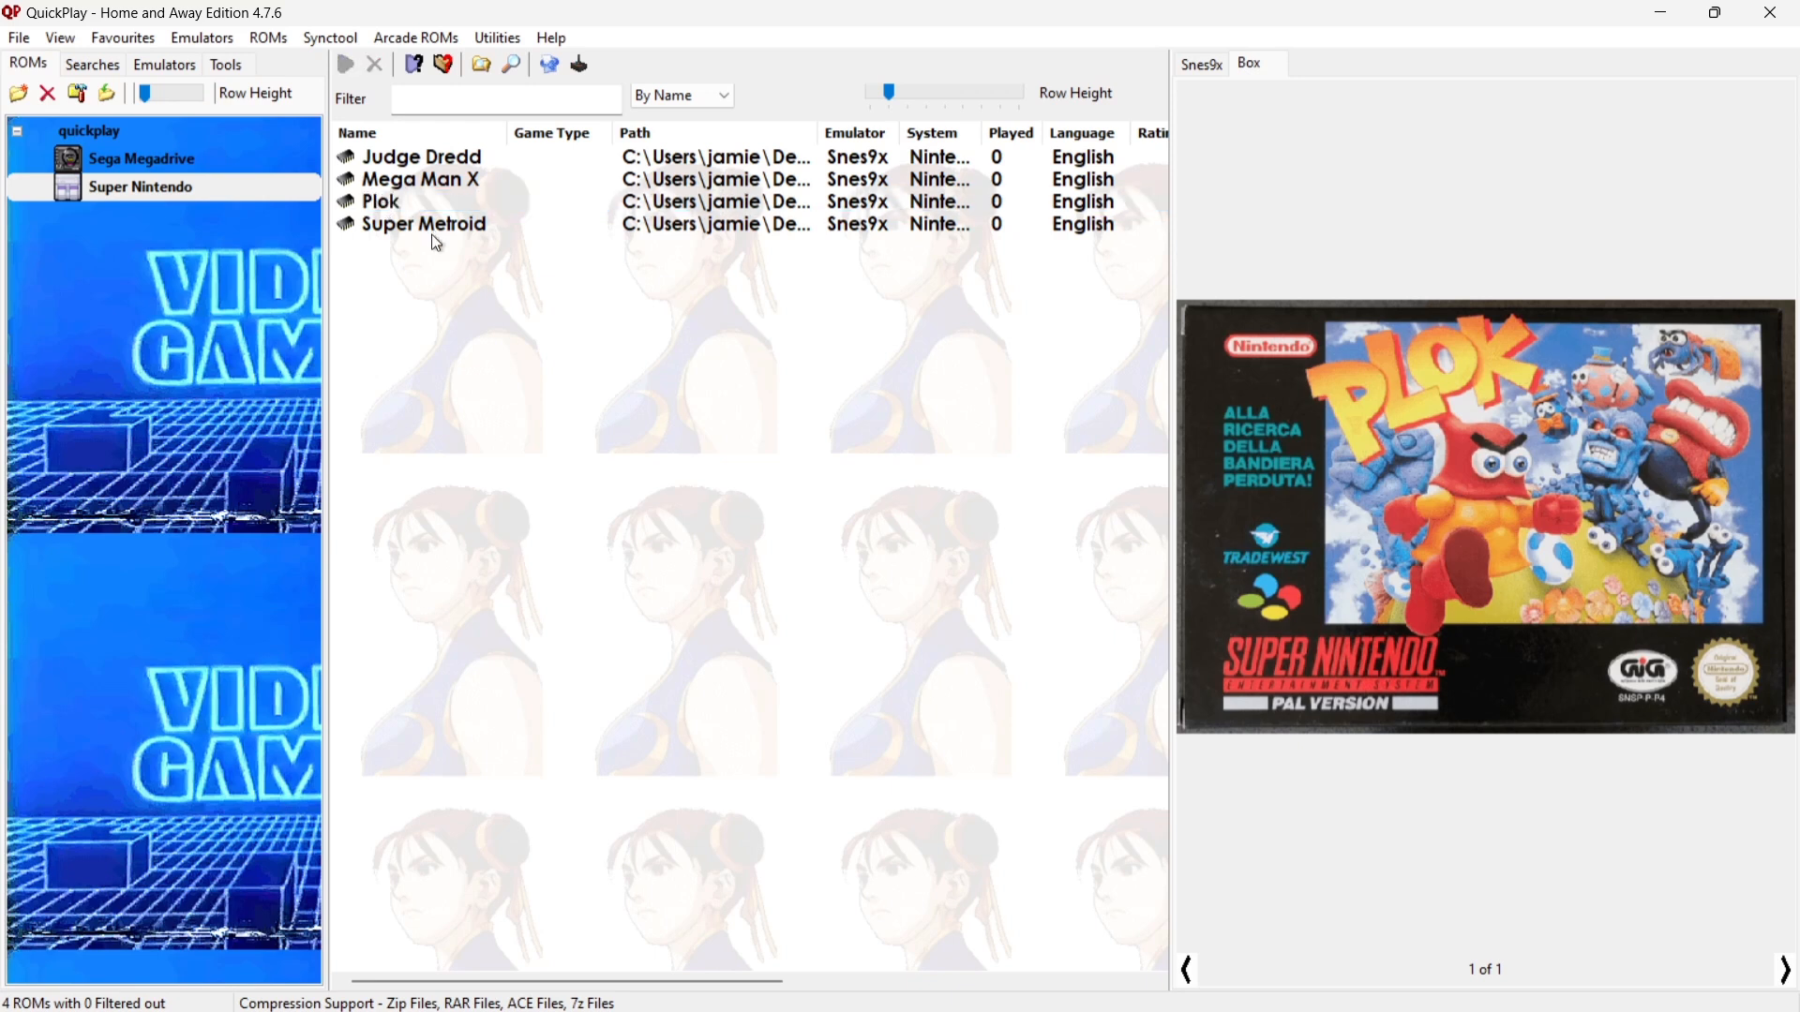
{"action": "left_click", "coordinate": [466, 226]}
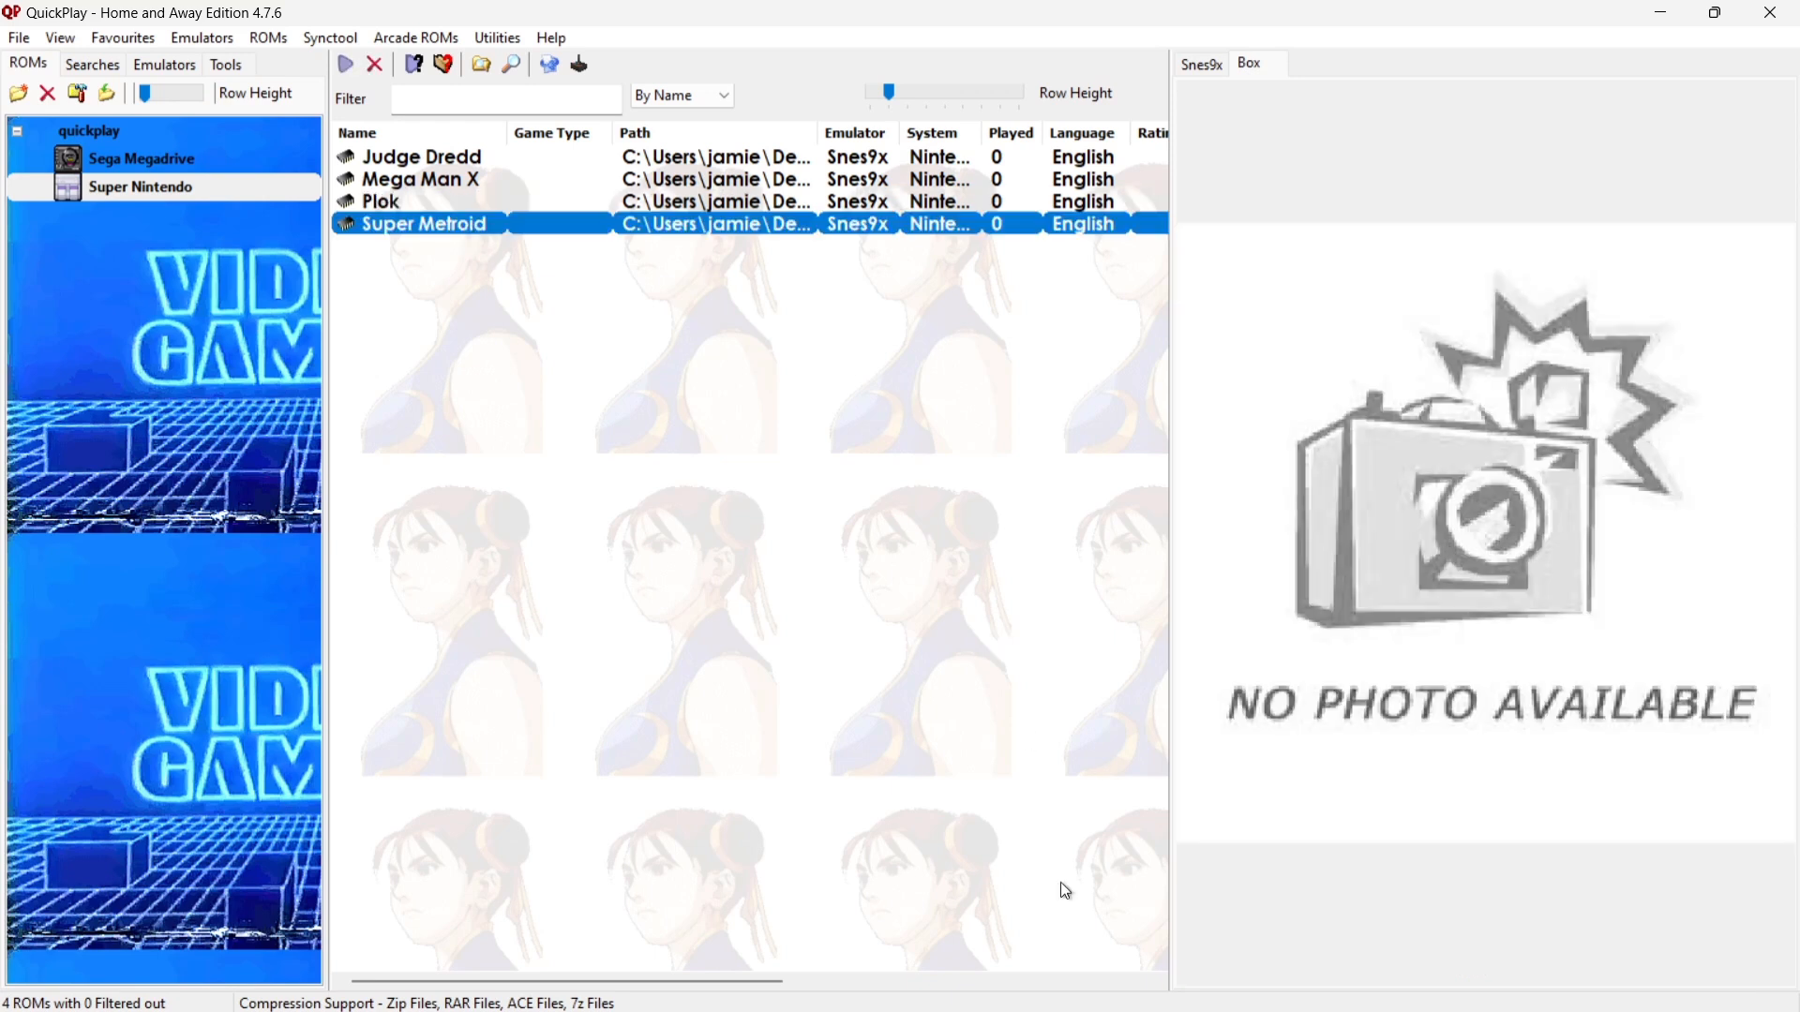
Switch to Chrome and run a Google Images search for "super metroid snes".
{"action": "left_click", "coordinate": [960, 985]}
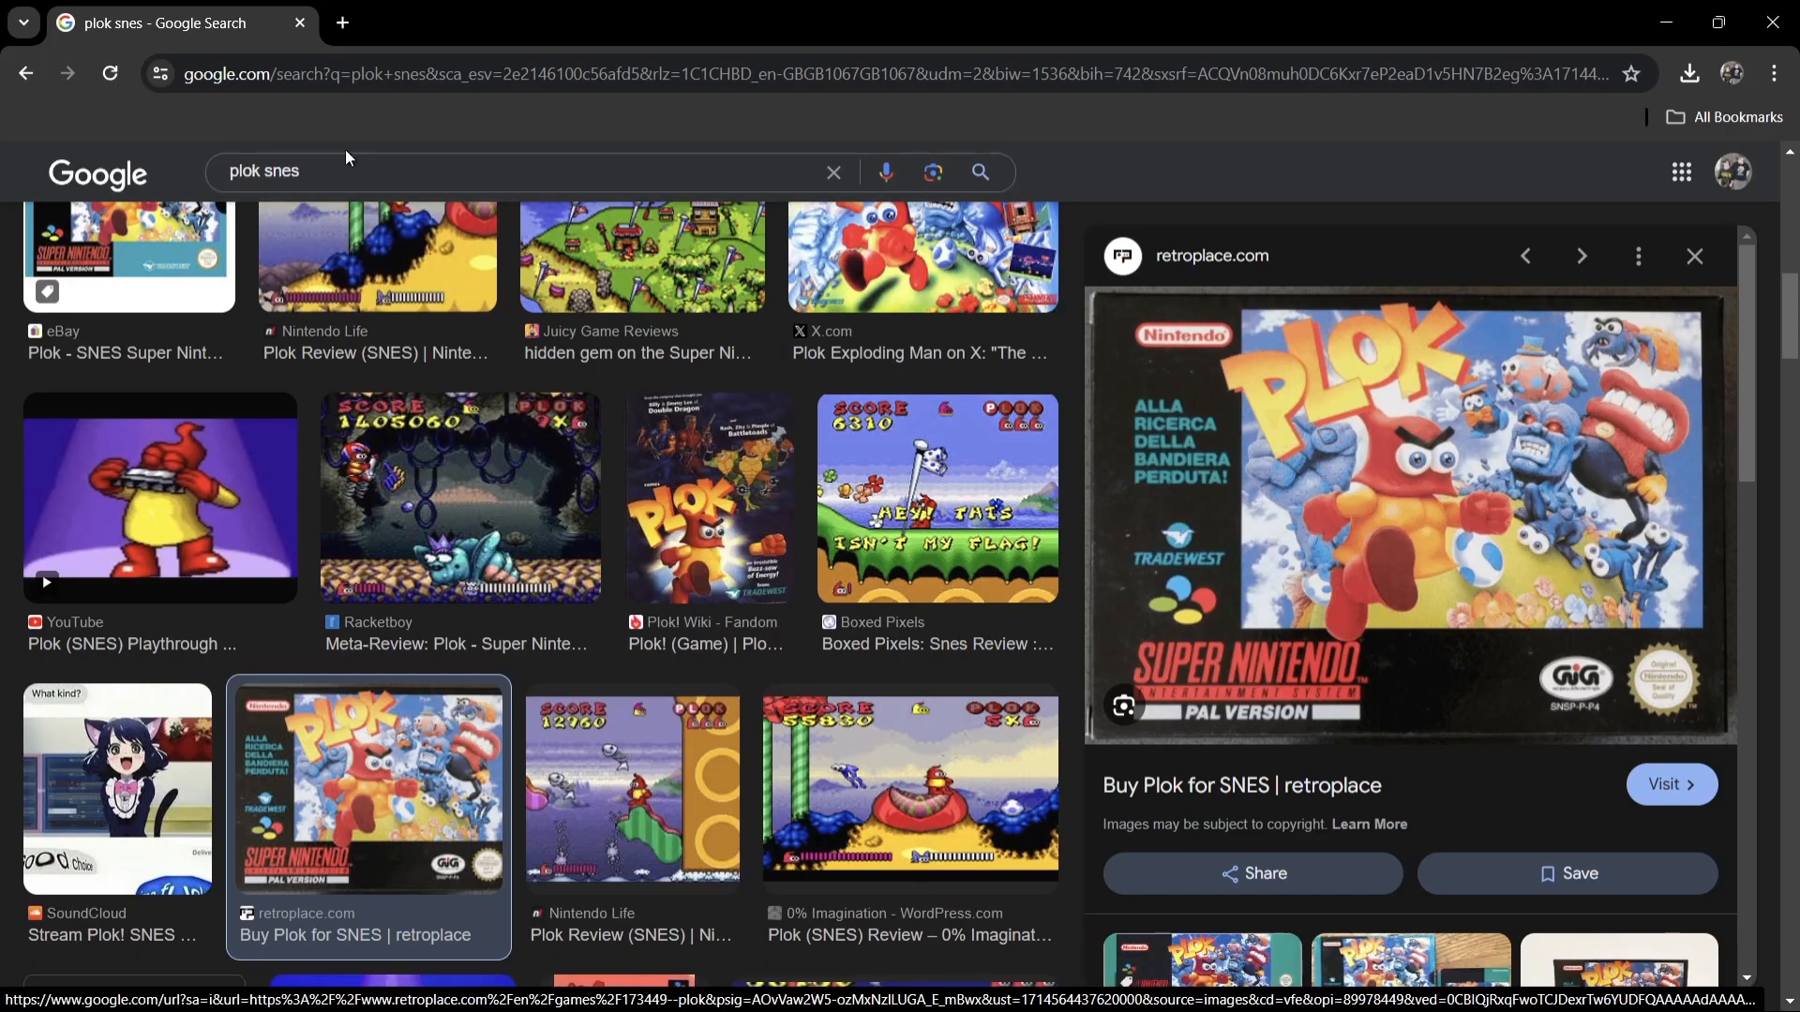
{"action": "left_click_drag", "start_coordinate": [261, 171], "coordinate": [142, 188]}
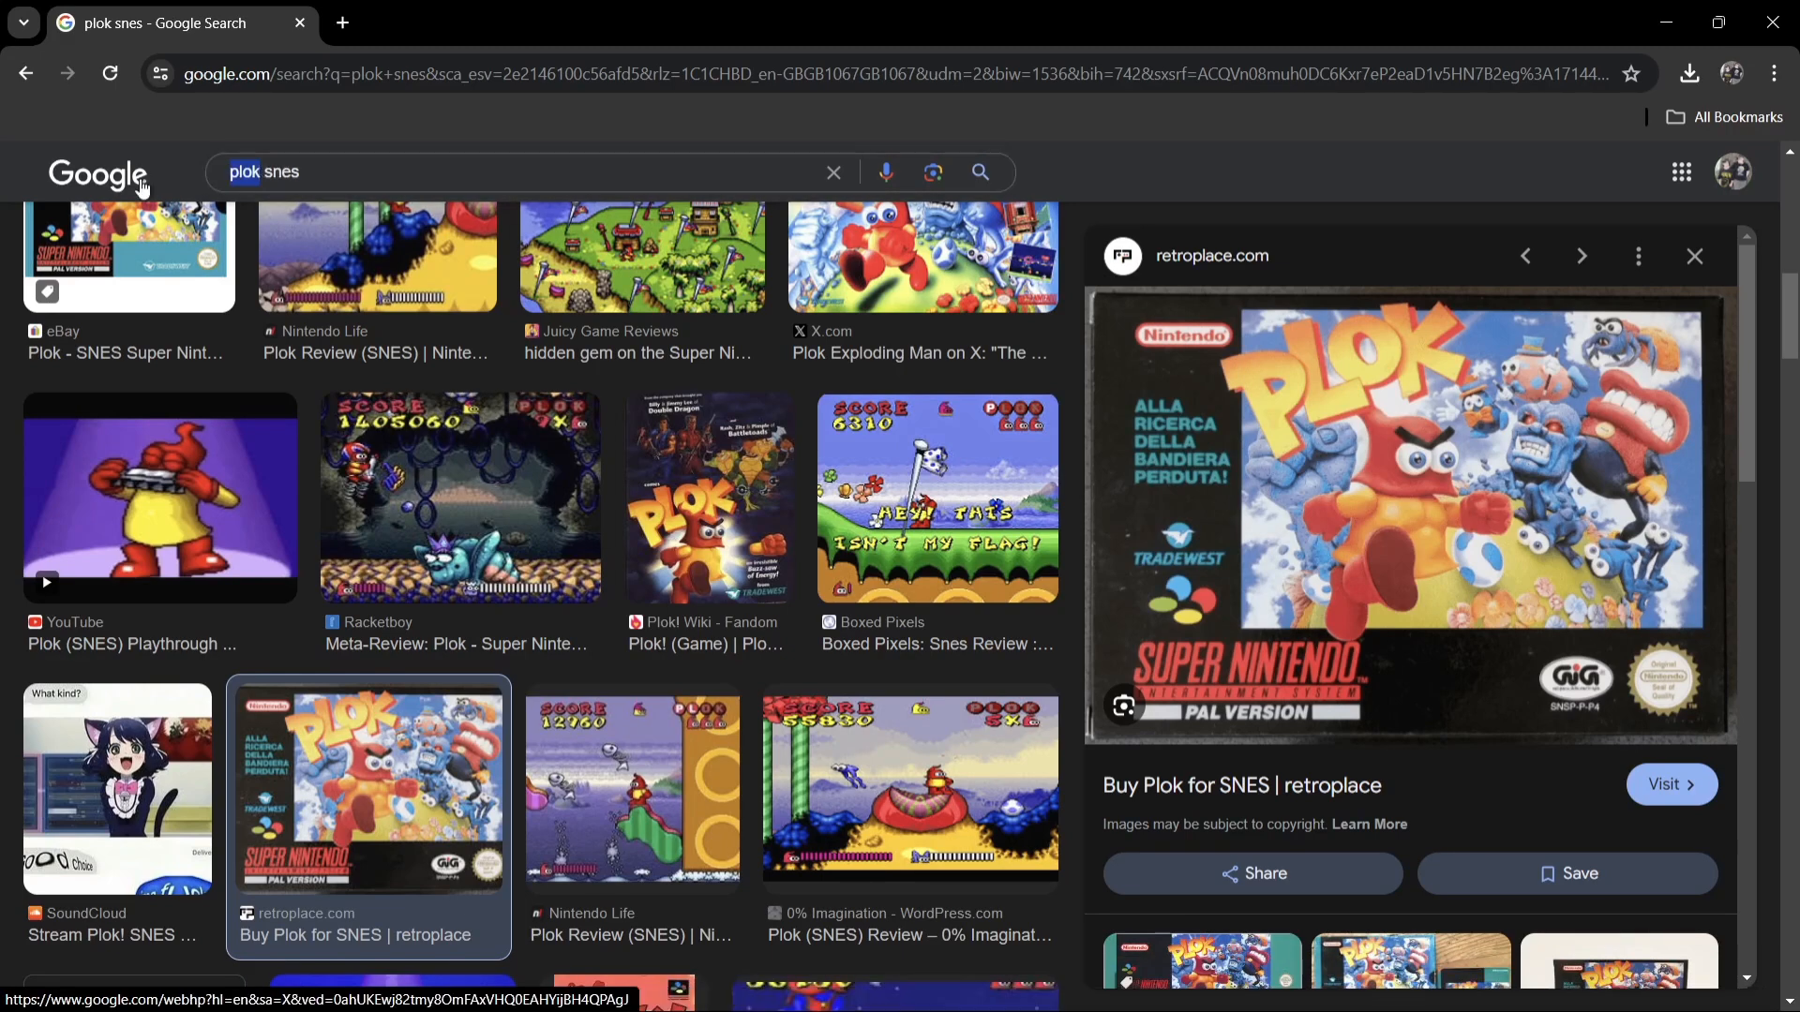
{"action": "type", "text": "super metr"}
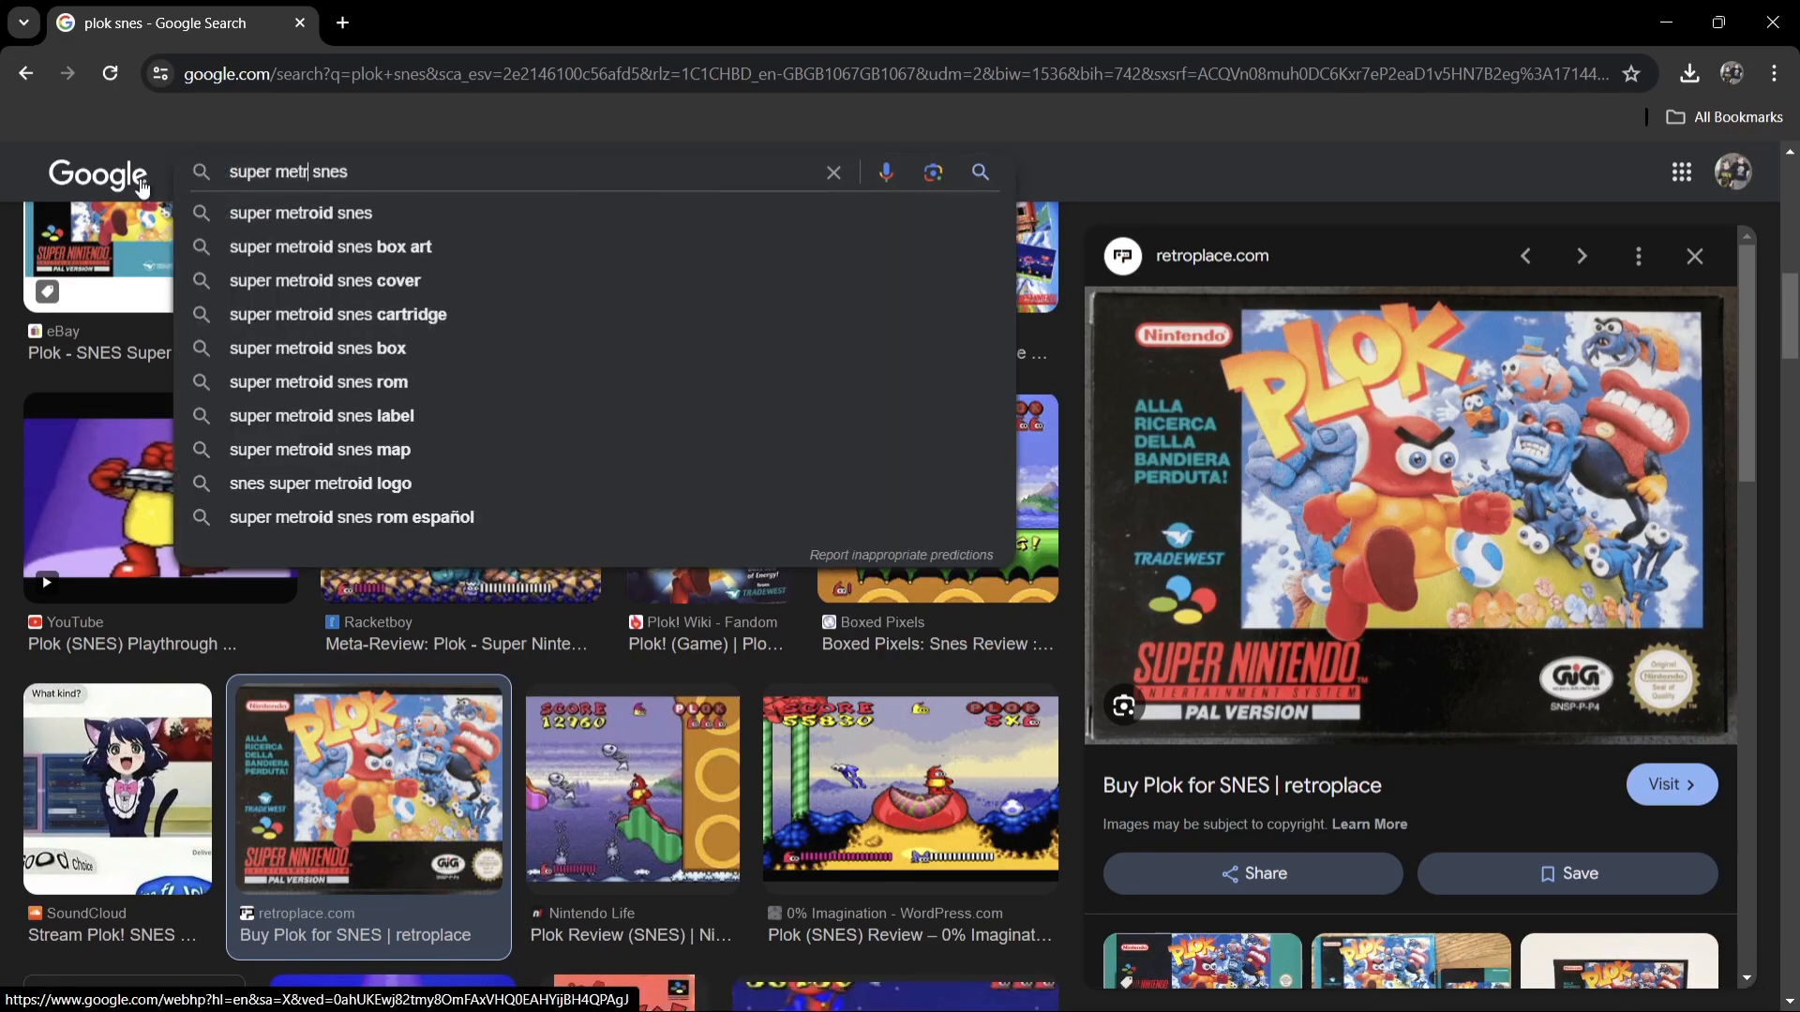
{"action": "type", "text": "oid"}
{"action": "key", "text": "Return"}
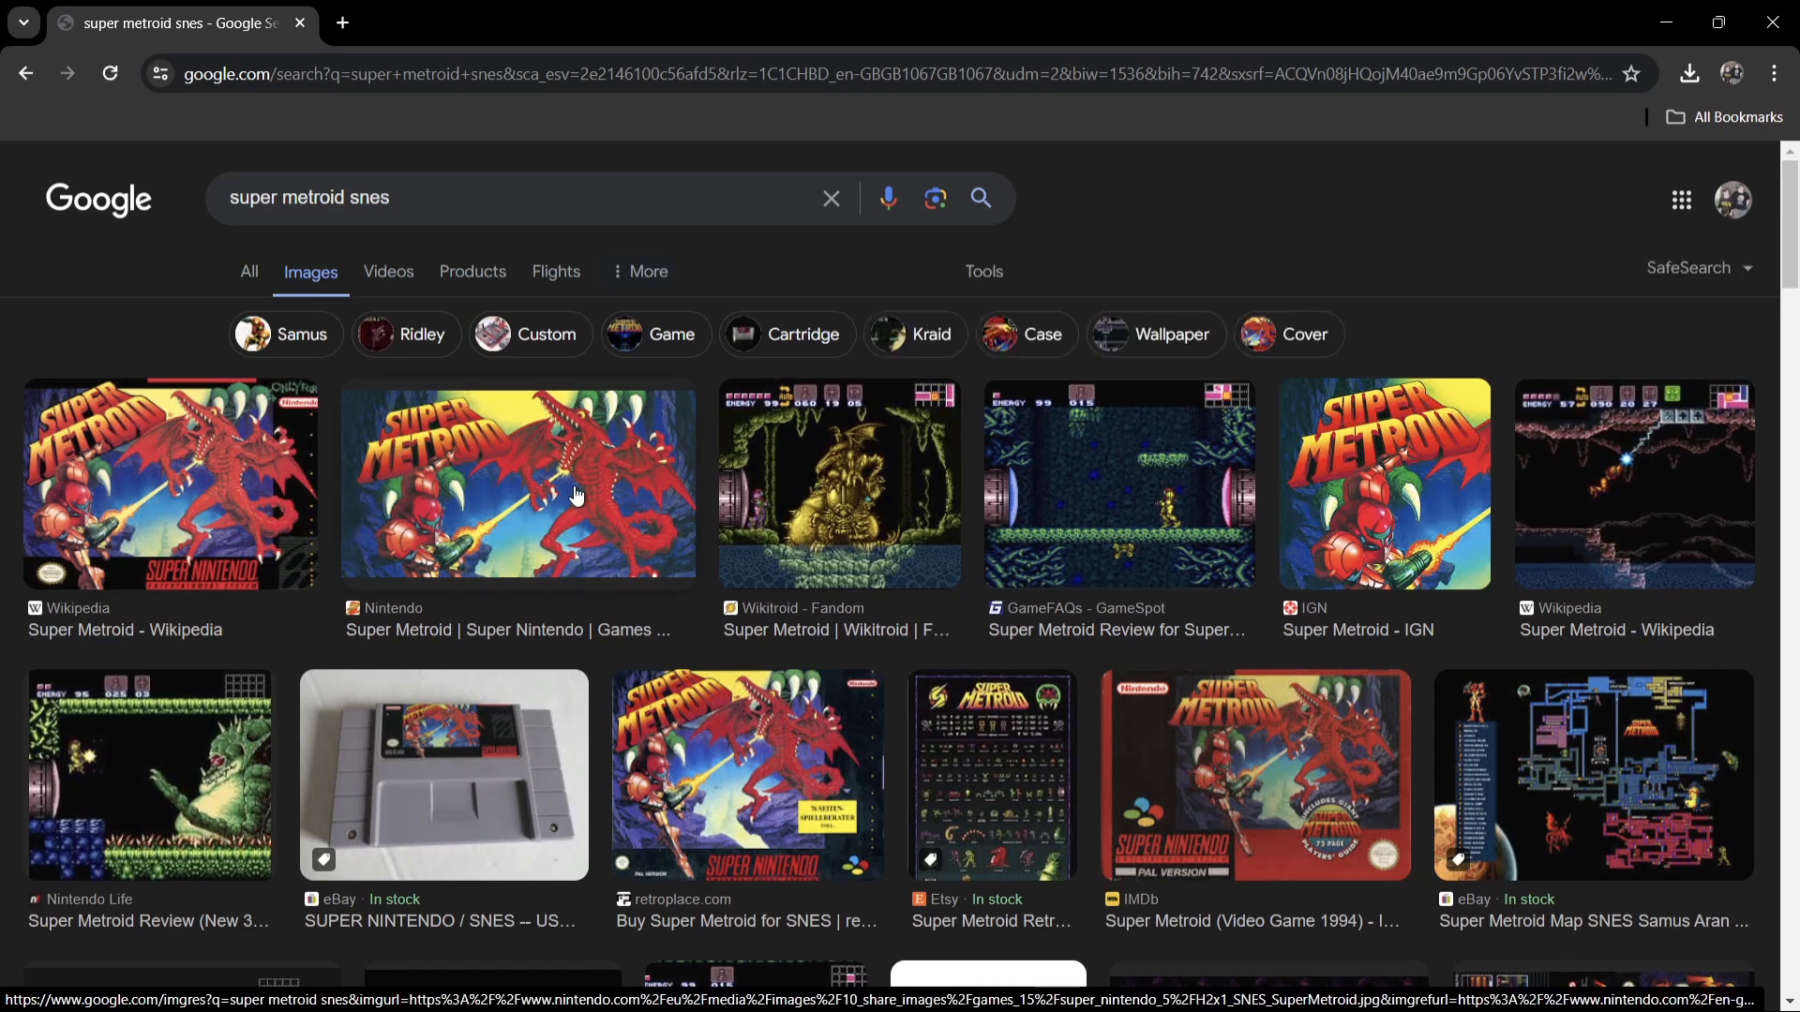
Open Wikipedia's Super Metroid box image and choose to save it under the file name "super metroid .jpg".
{"action": "left_click", "coordinate": [183, 490]}
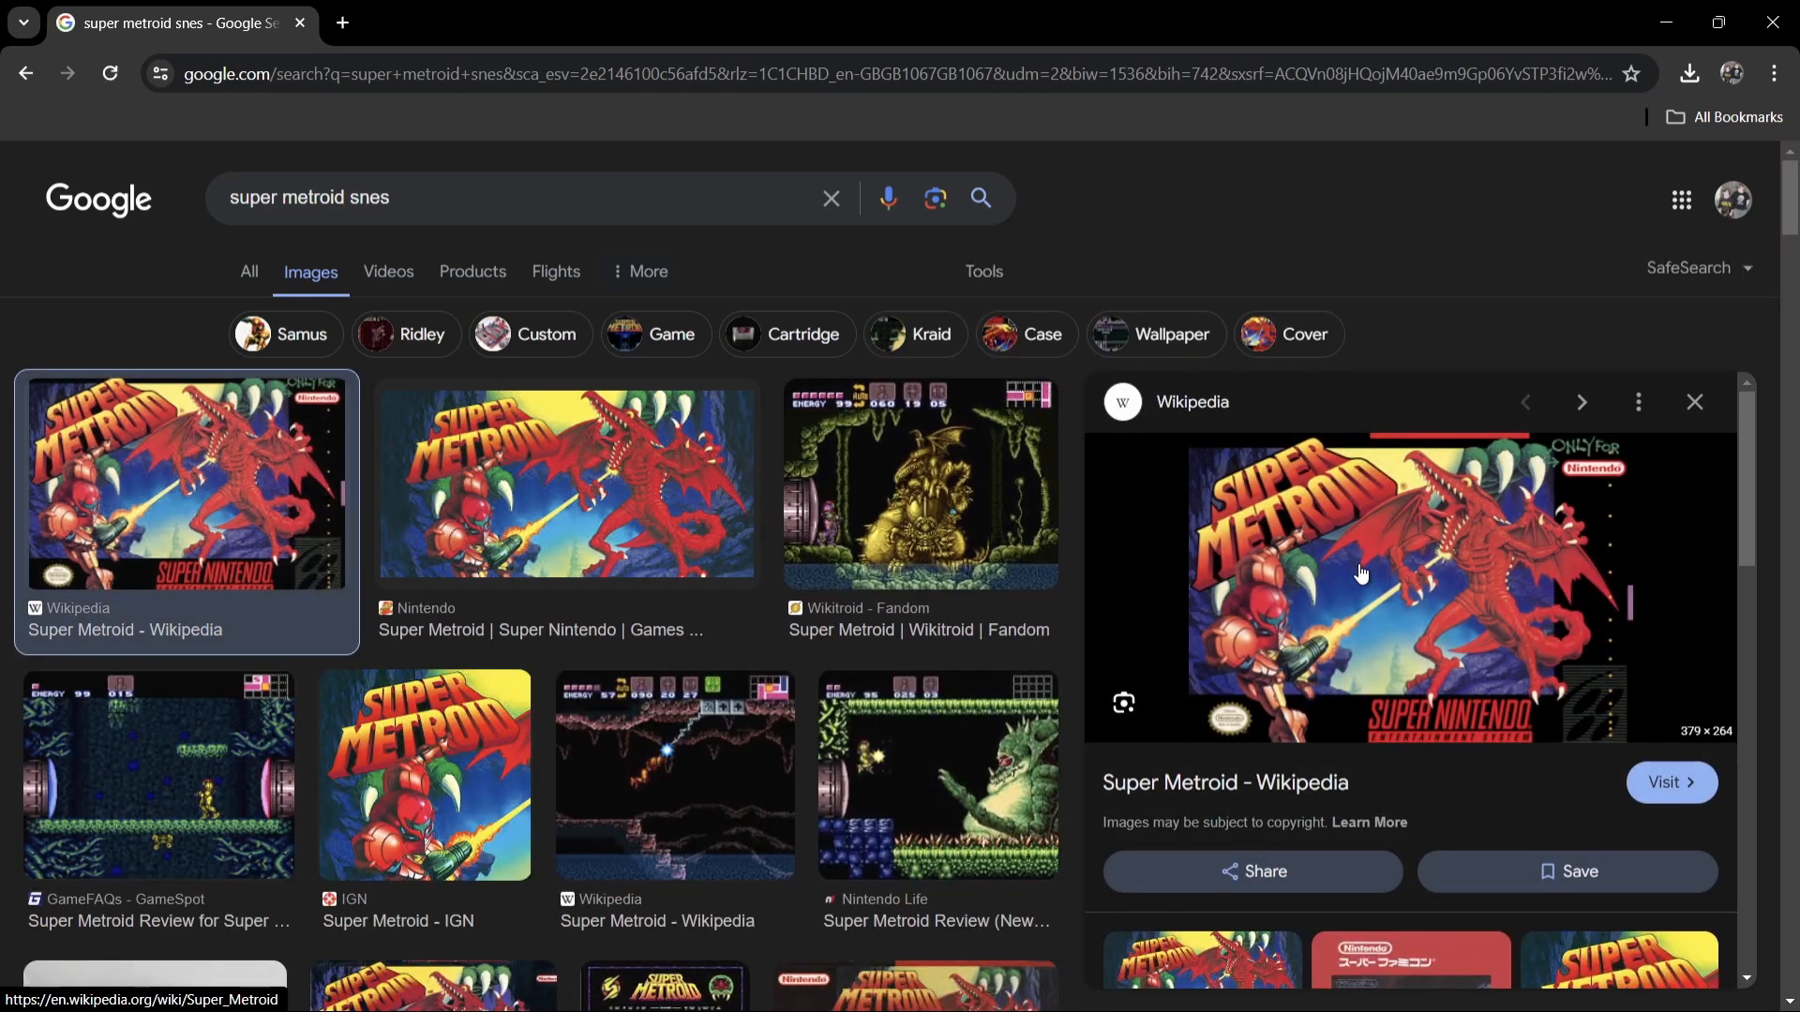
{"action": "right_click", "coordinate": [1360, 573]}
{"action": "left_click", "coordinate": [1552, 392]}
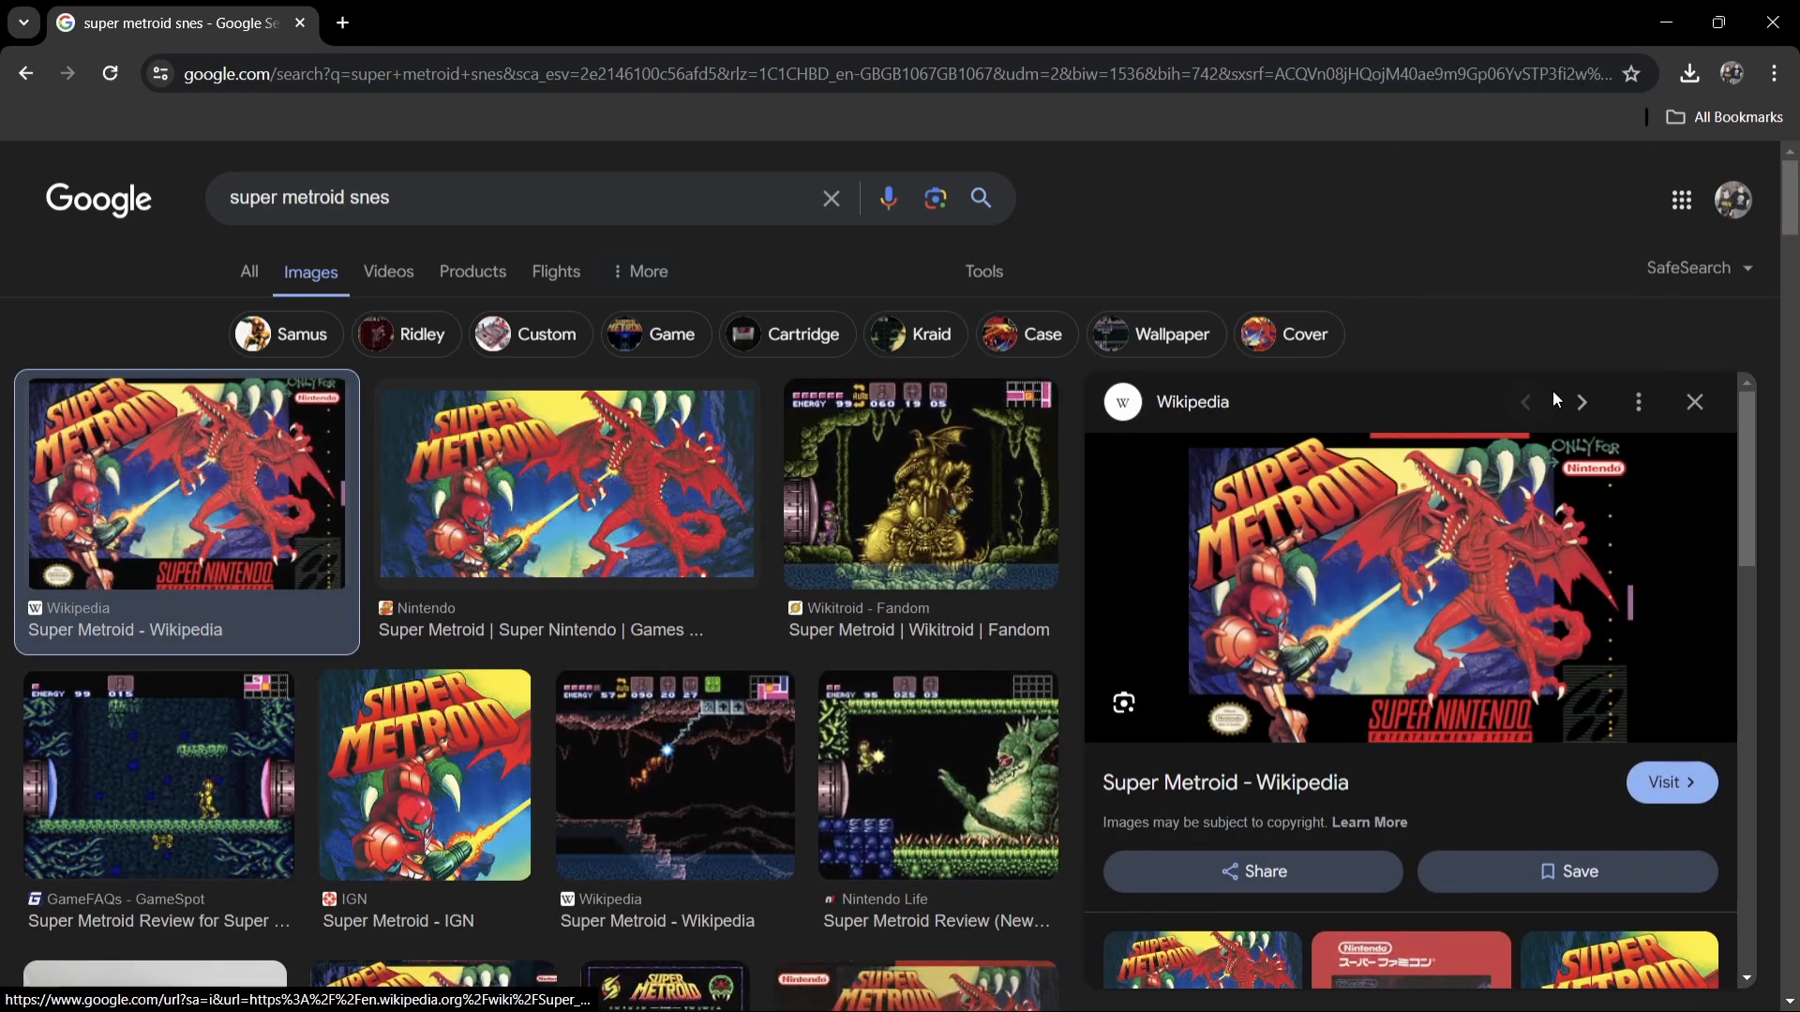
{"action": "type", "text": "Smetroidbox"}
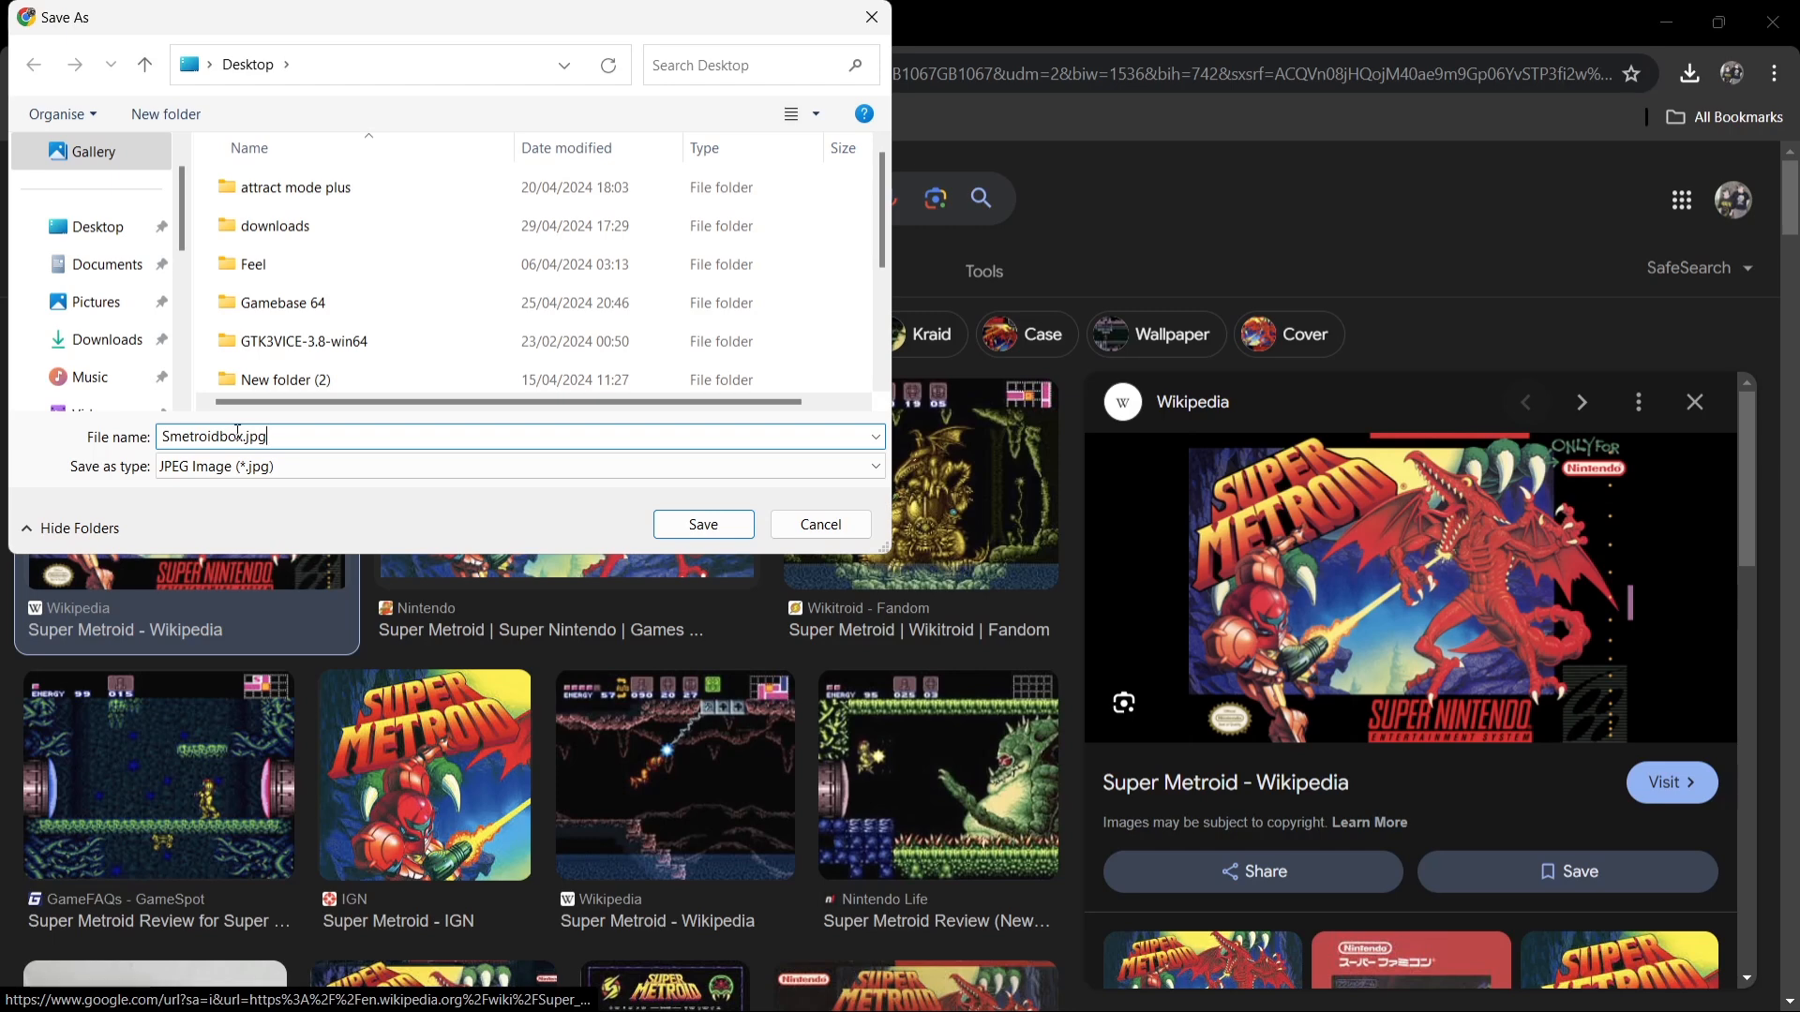
{"action": "left_click_drag", "start_coordinate": [243, 436], "coordinate": [57, 447]}
{"action": "type", "text": "super metroid"}
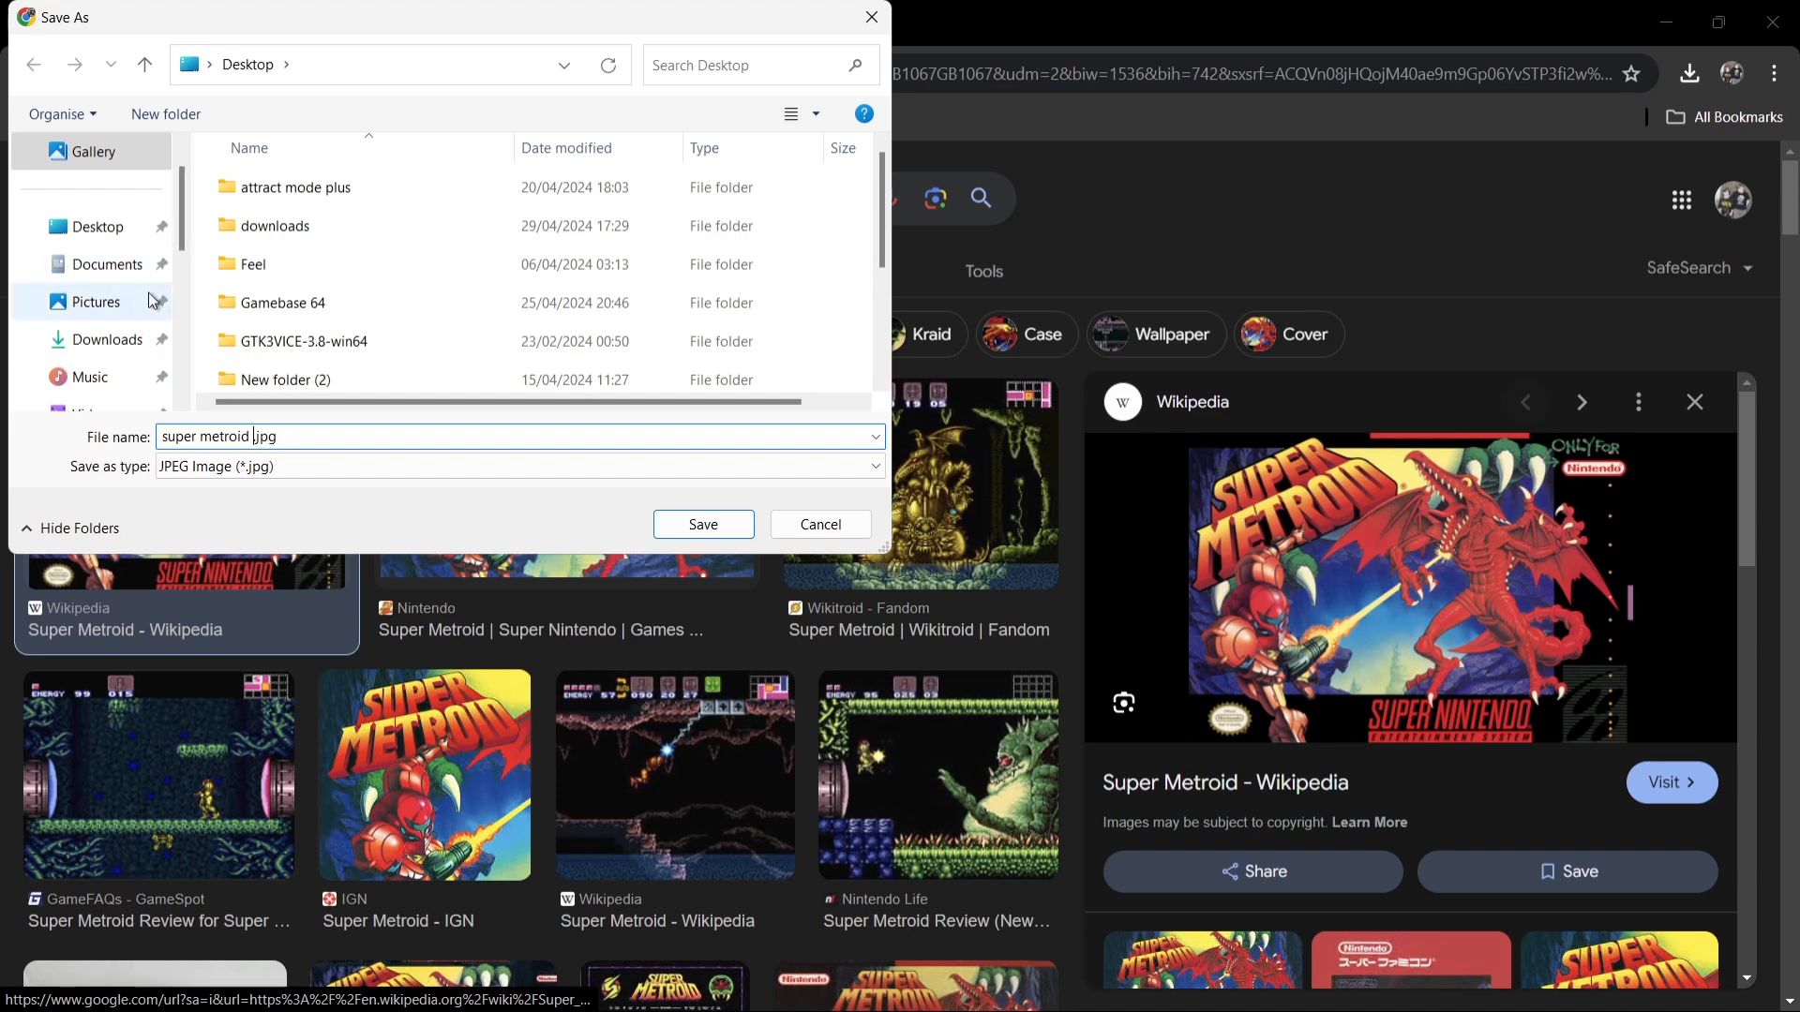
Save the Super Metroid image in the Box folder under Desktop\qp\images\Nintendo SNES.
{"action": "left_click", "coordinate": [116, 232]}
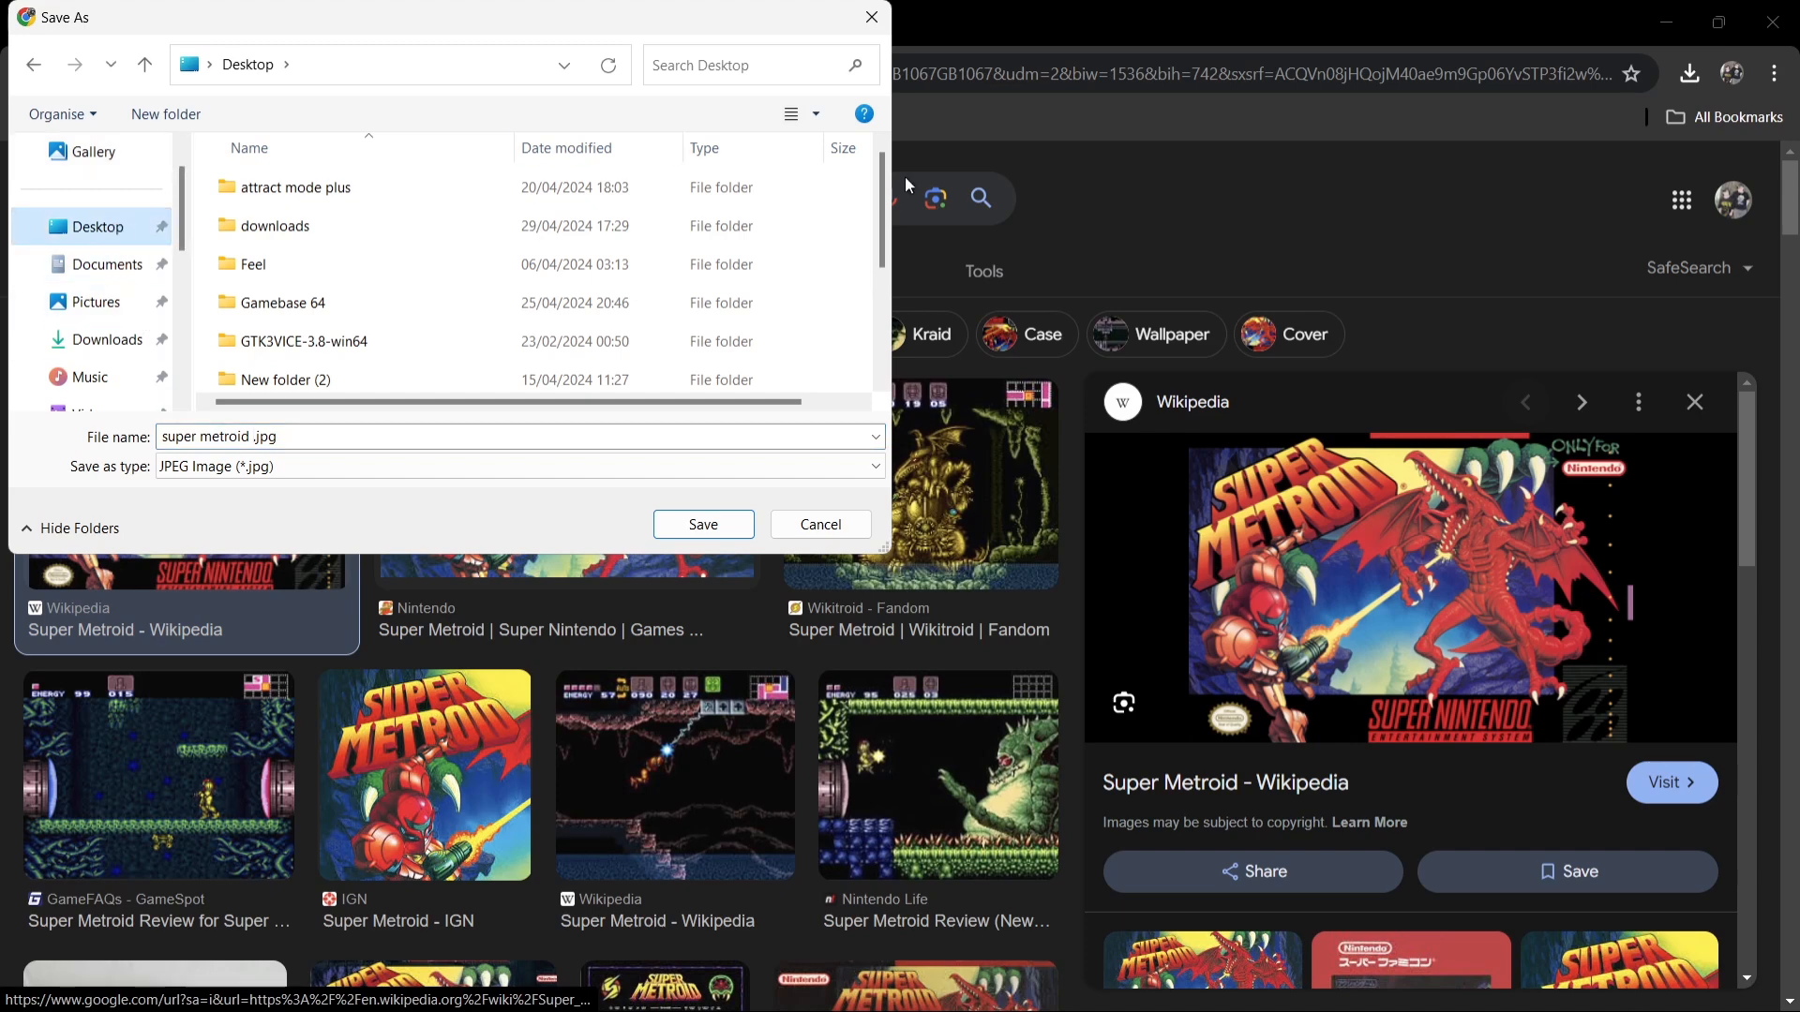
{"action": "scroll", "coordinate": [881, 202], "scroll_direction": "down", "scroll_amount": 1}
{"action": "left_click_drag", "start_coordinate": [881, 208], "coordinate": [881, 279]}
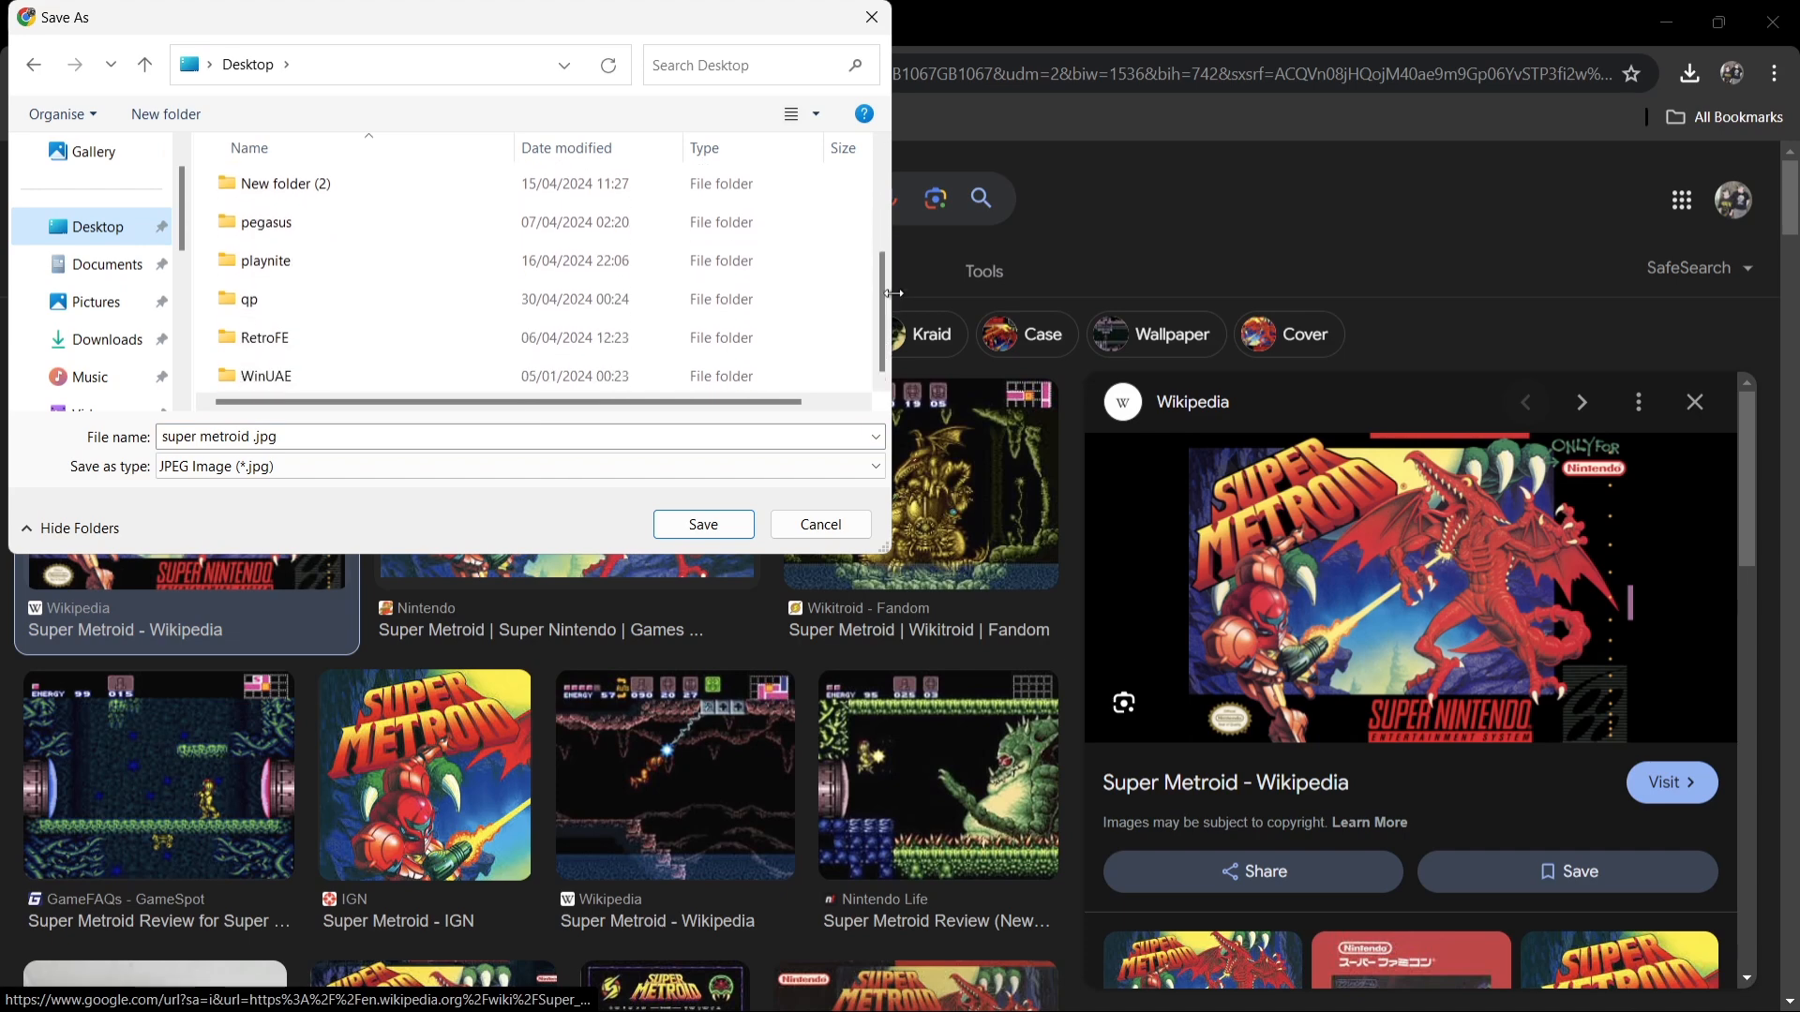
{"action": "double_click", "coordinate": [298, 292]}
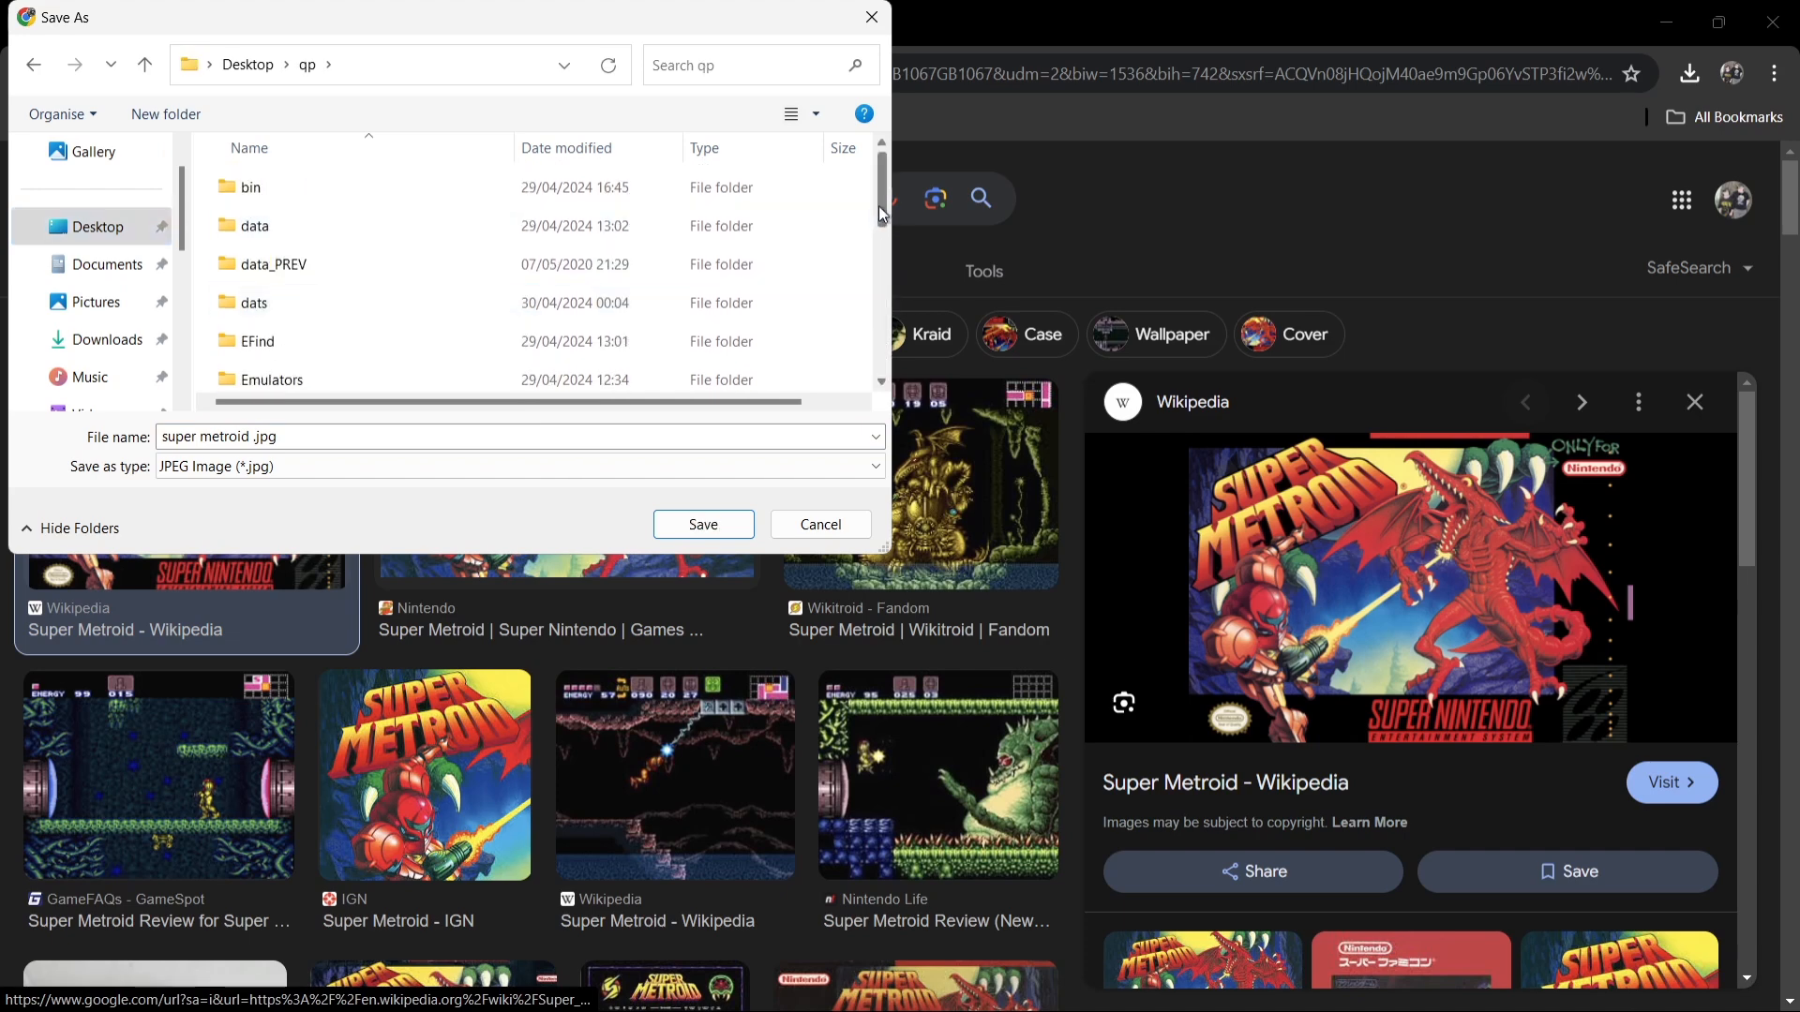
{"action": "left_click_drag", "start_coordinate": [879, 206], "coordinate": [885, 270]}
{"action": "double_click", "coordinate": [436, 256]}
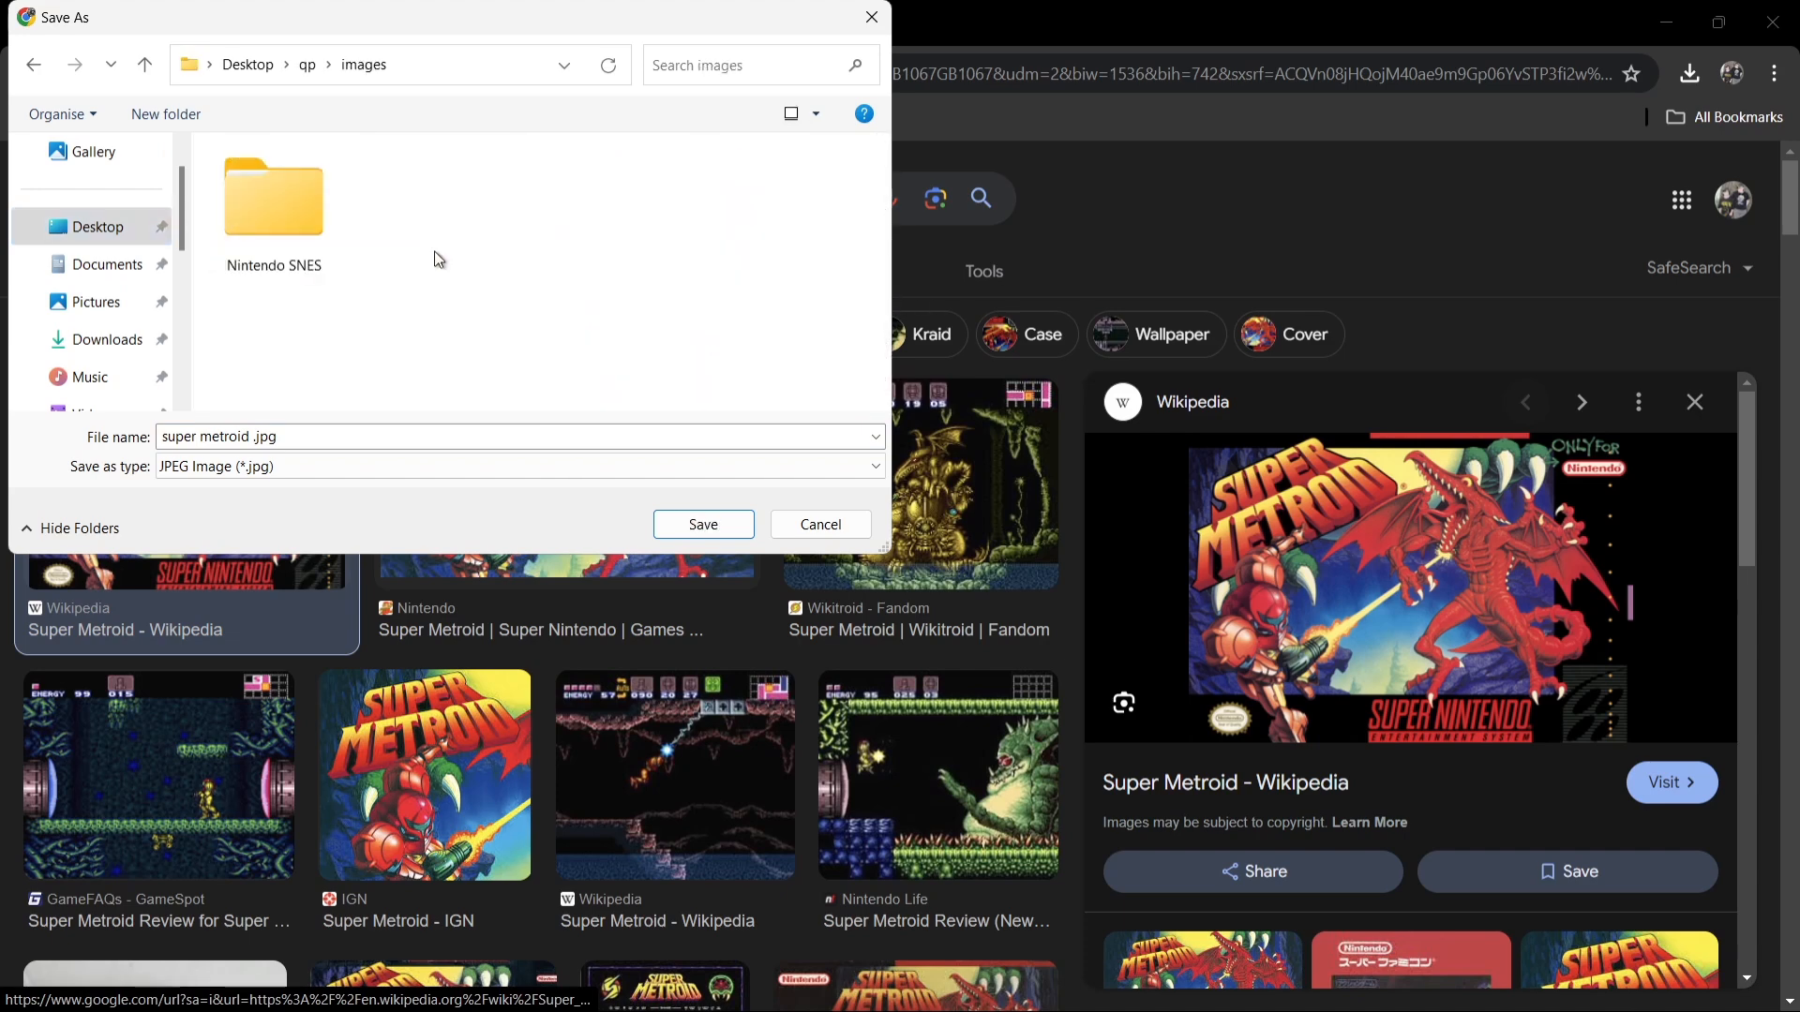
{"action": "double_click", "coordinate": [314, 242]}
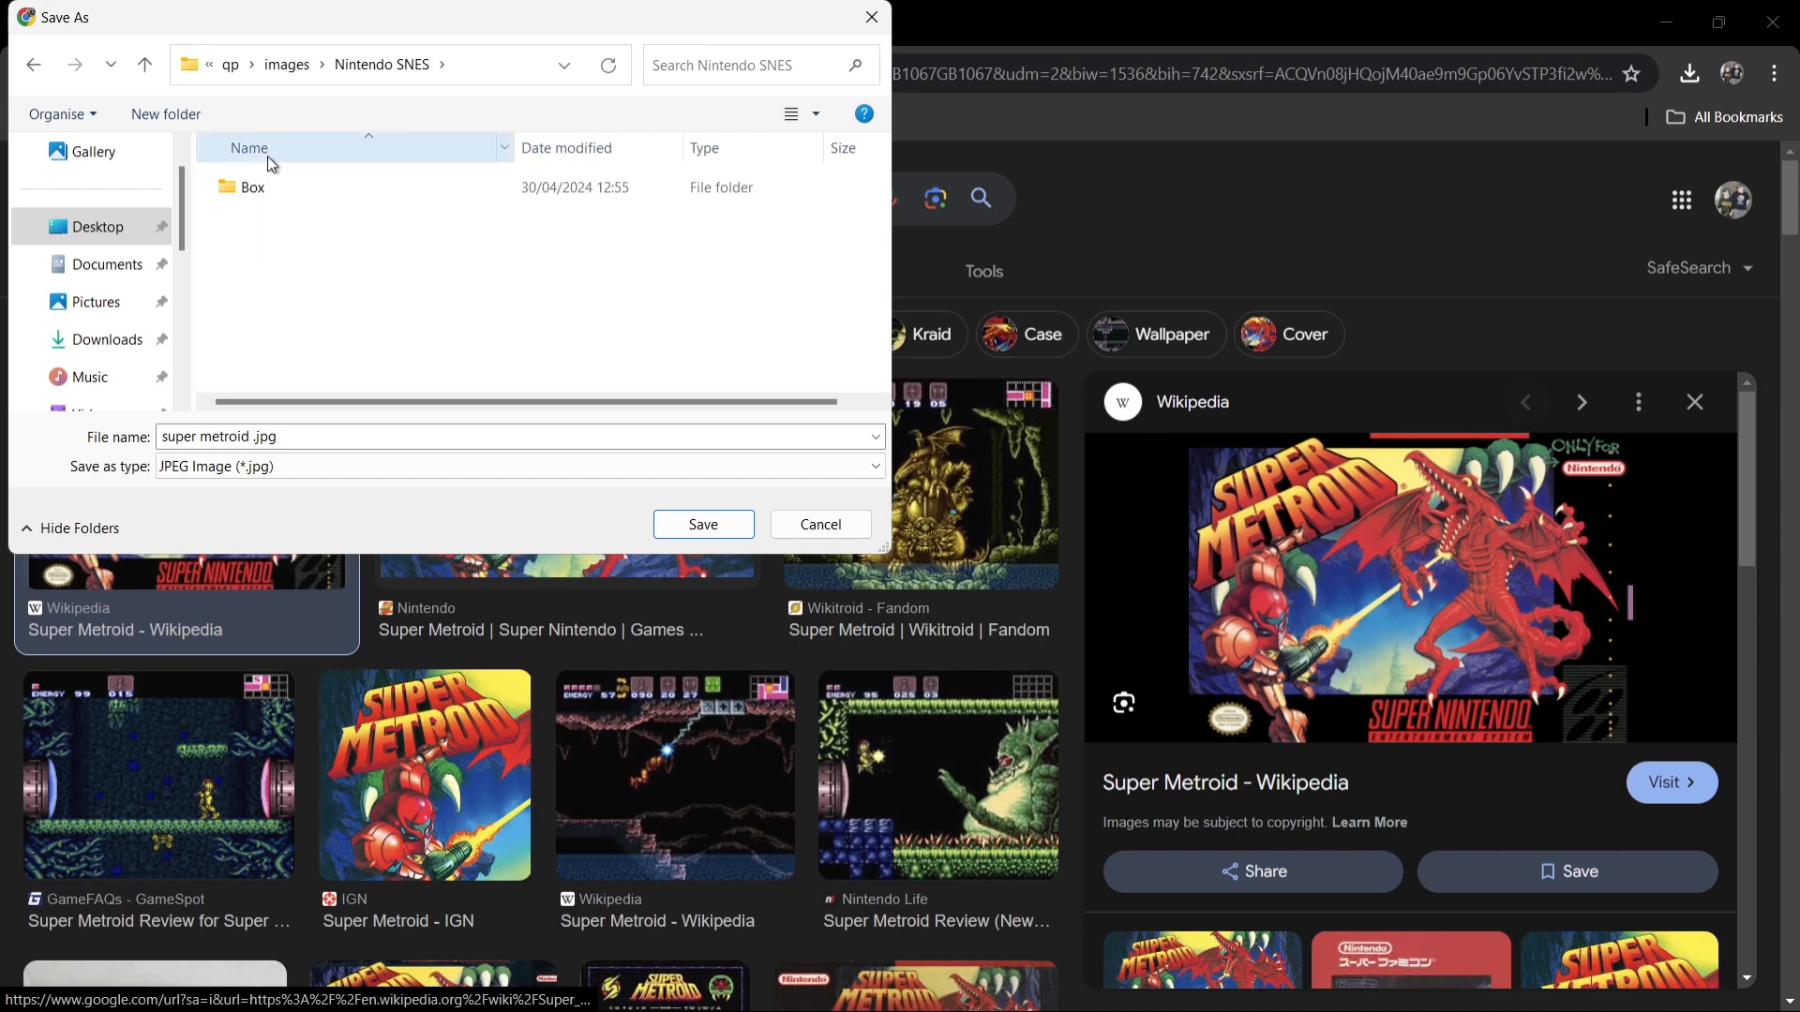
{"action": "double_click", "coordinate": [272, 185]}
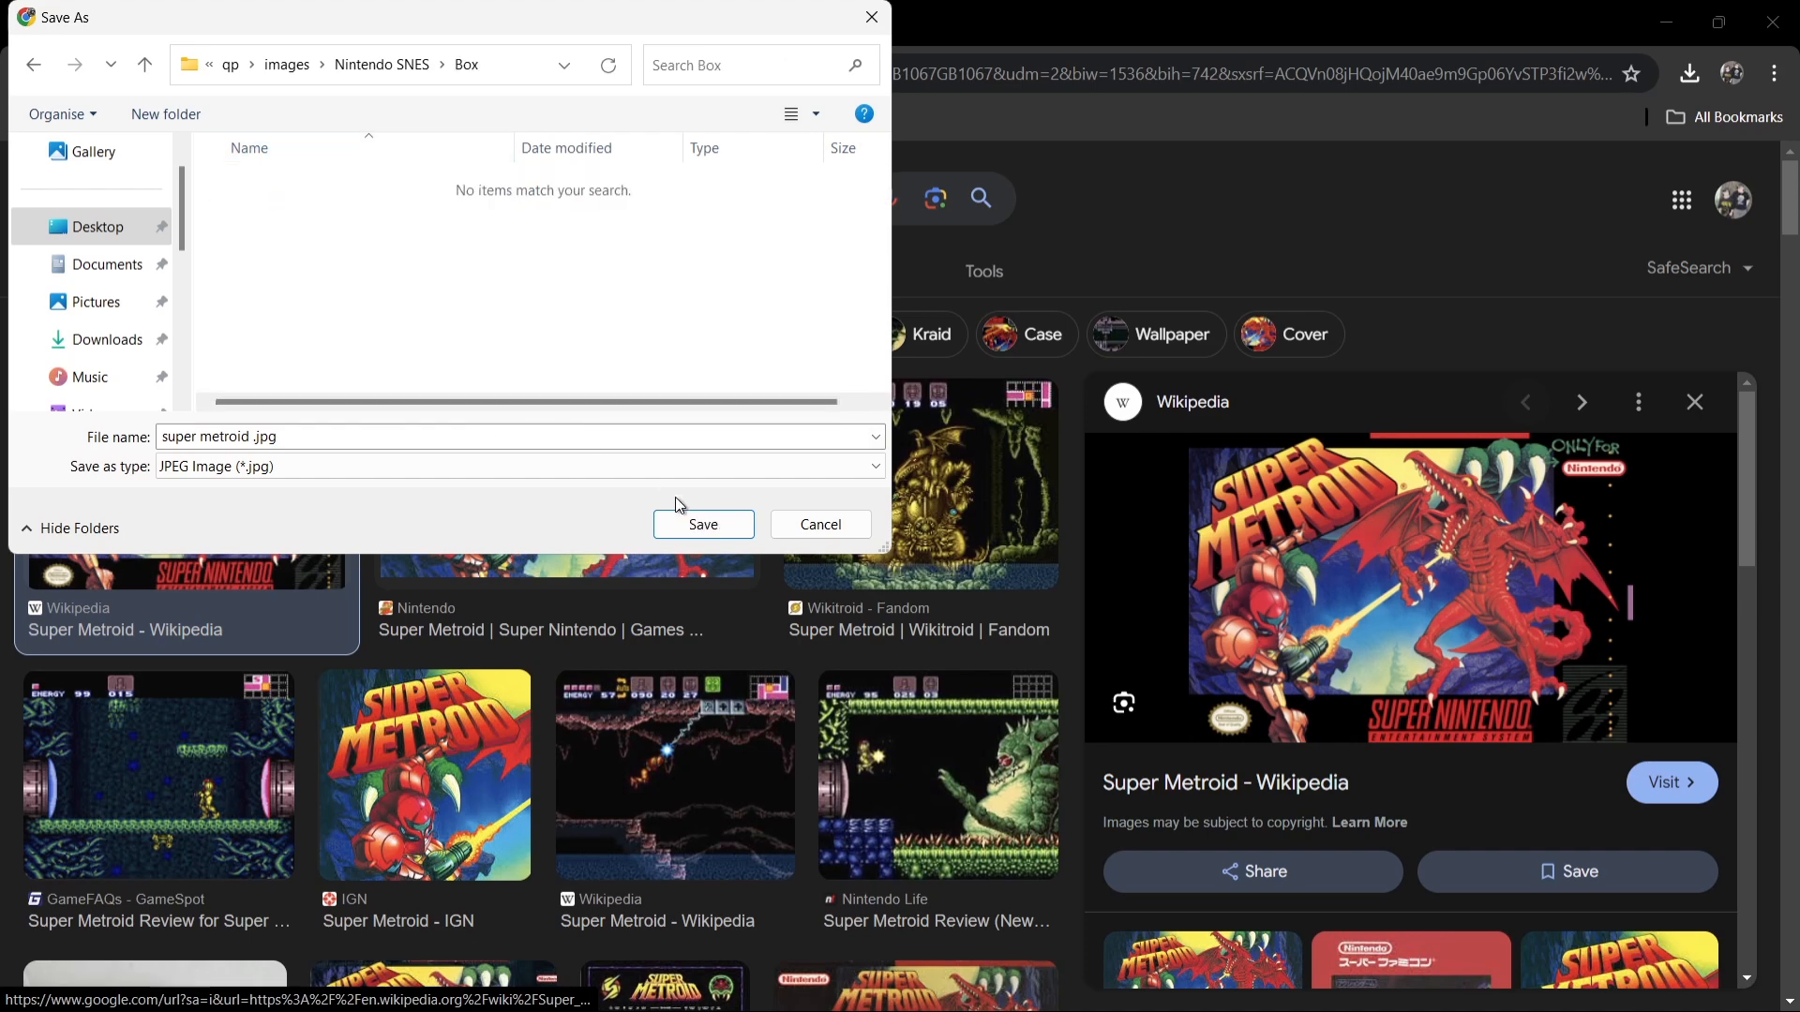
{"action": "left_click", "coordinate": [692, 523]}
Switch to QuickPlay and check the Box images for Plok and Super Metroid.
{"action": "left_click", "coordinate": [1673, 21]}
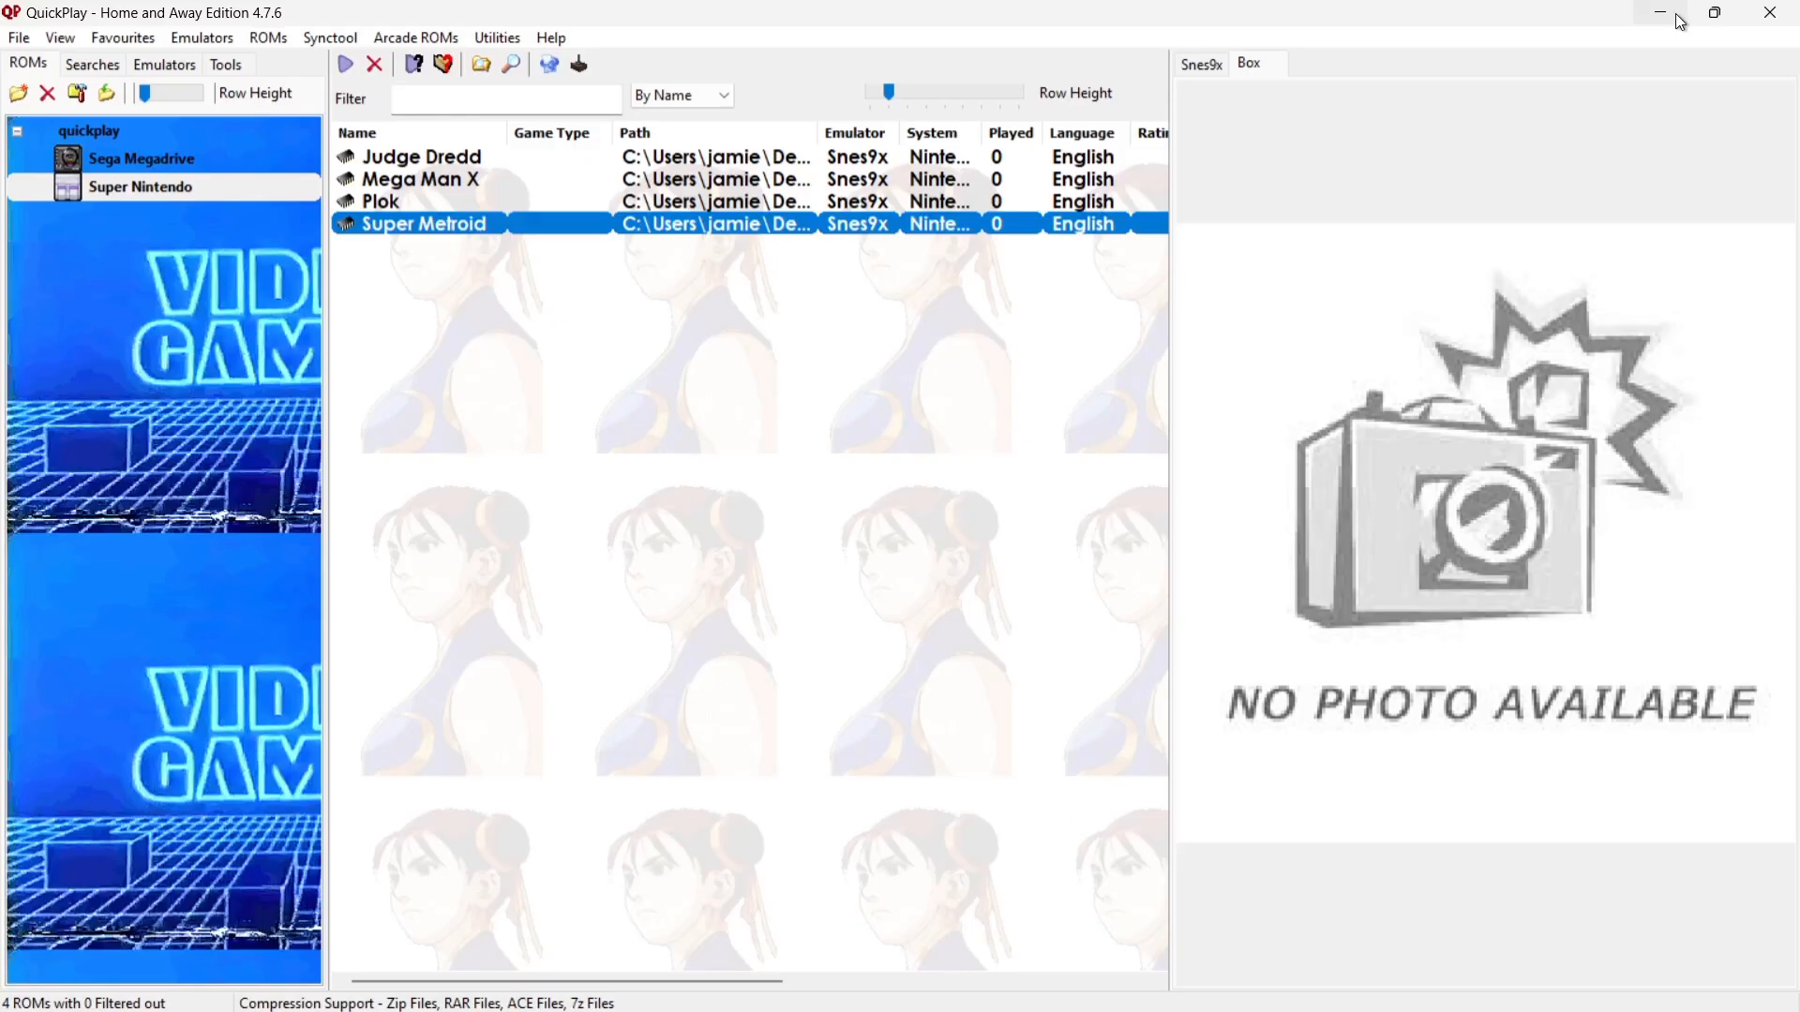
{"action": "left_click", "coordinate": [392, 202]}
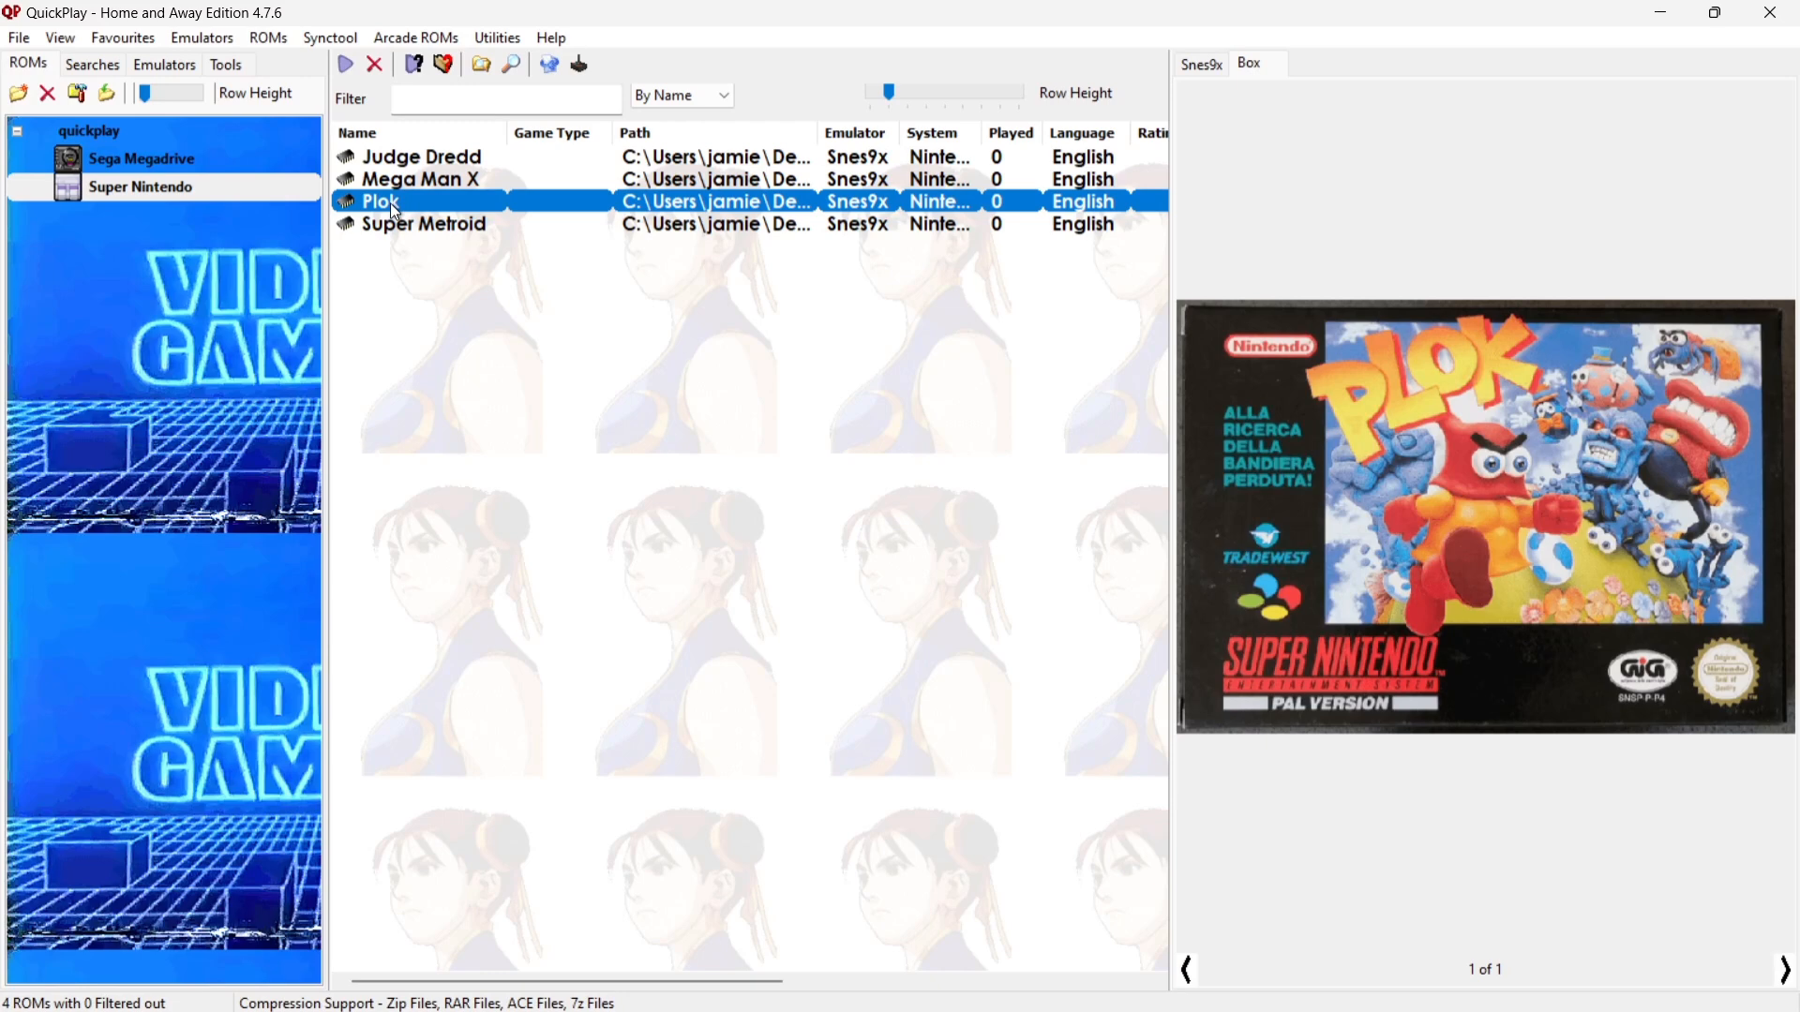
{"action": "key", "text": "Down"}
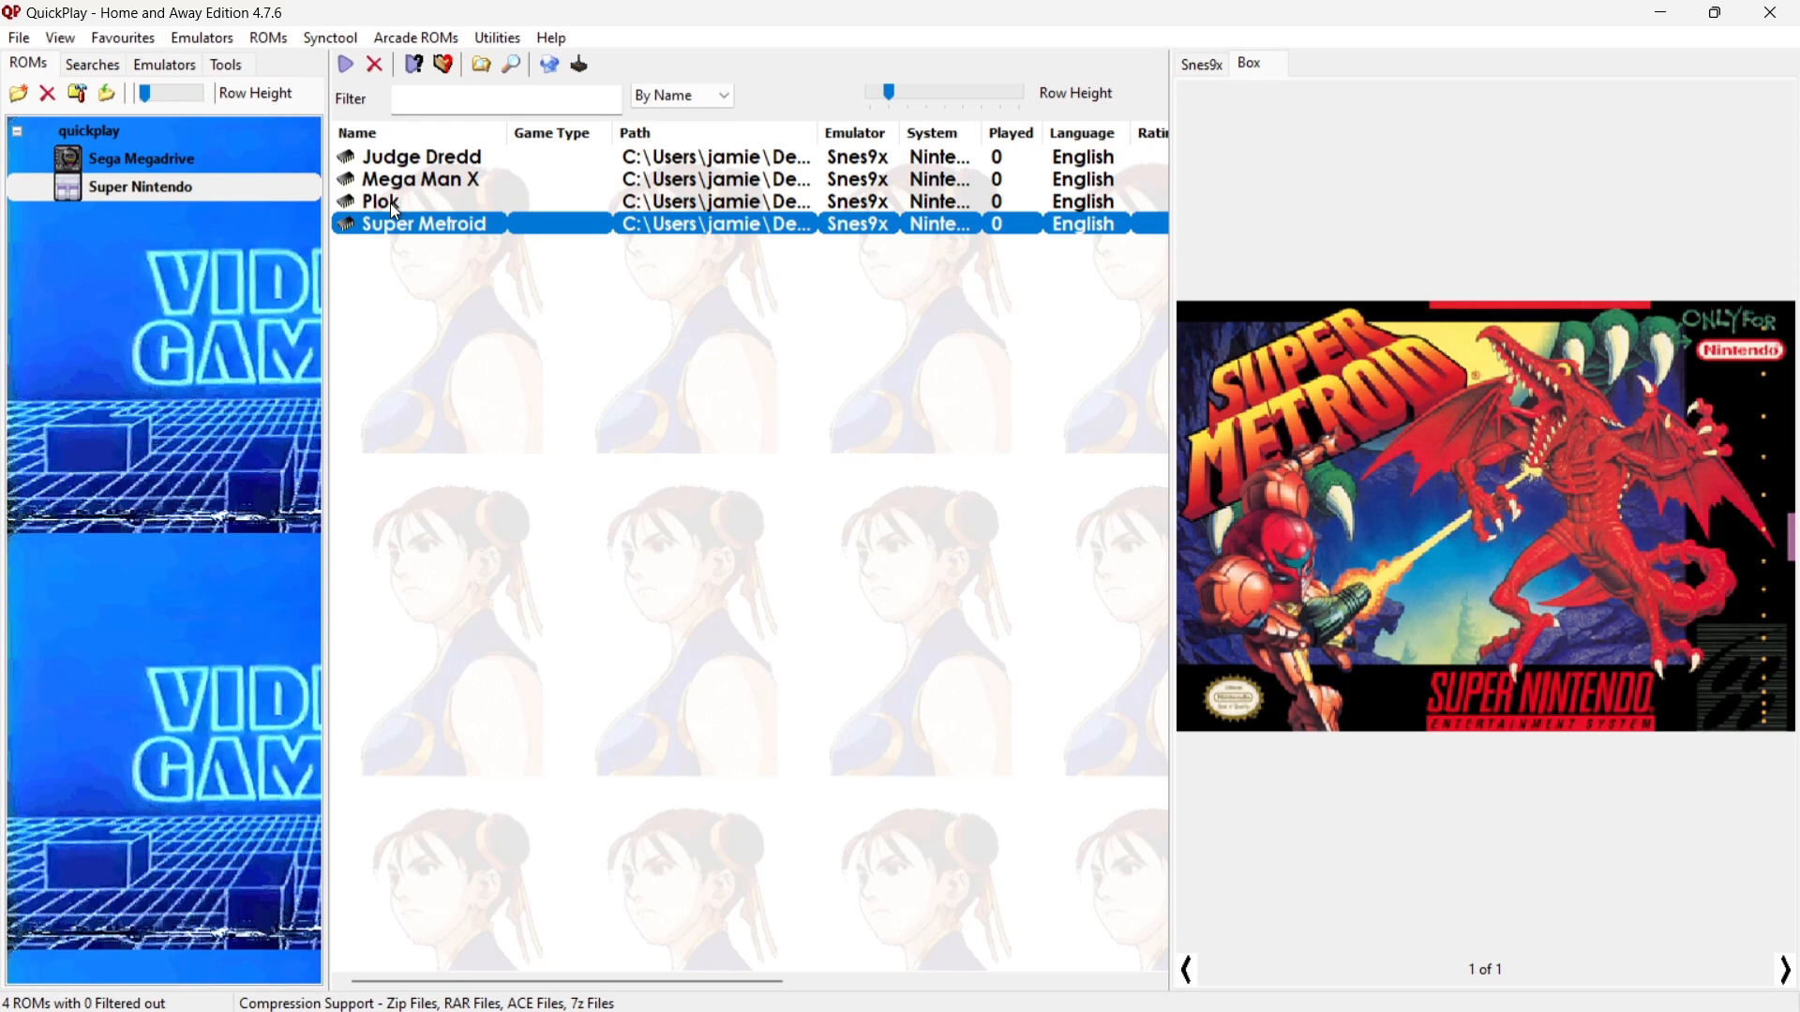
{"action": "left_click", "coordinate": [975, 871]}
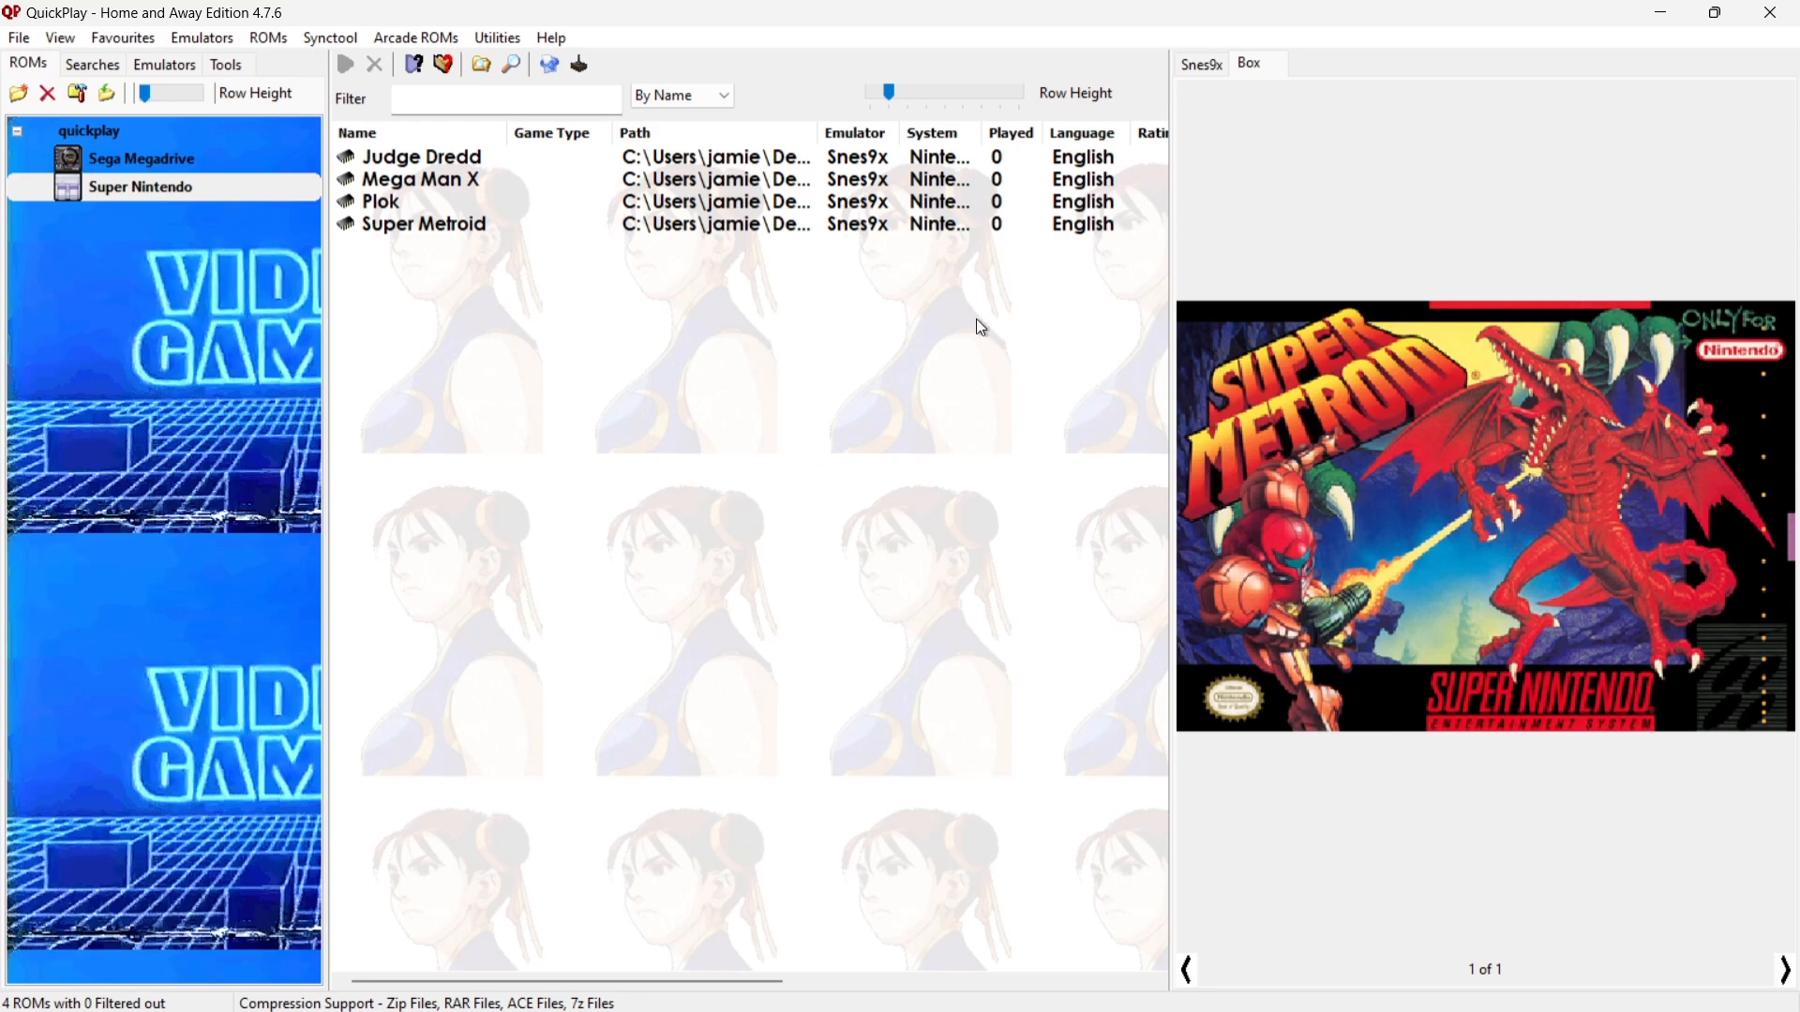
Compare the Snes9x and Box media views while going through the Super Nintendo games.
{"action": "left_click", "coordinate": [1215, 66]}
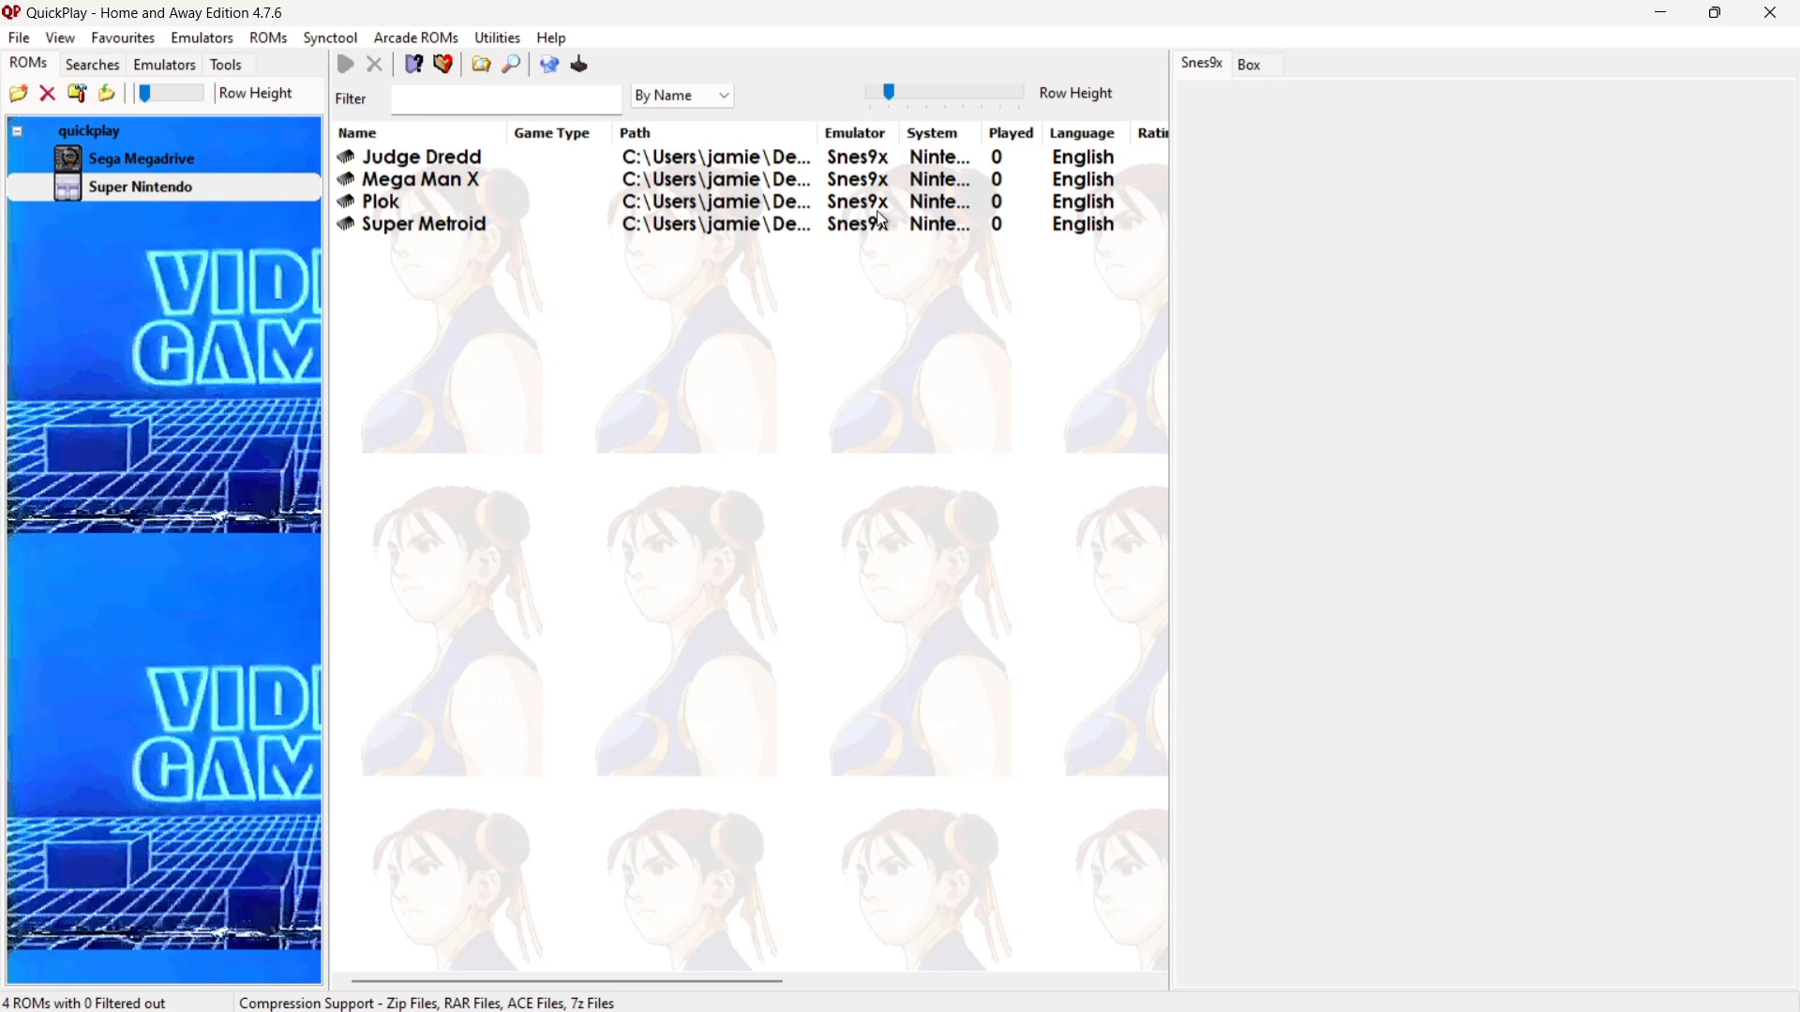
{"action": "left_click", "coordinate": [647, 225]}
{"action": "key", "text": "Up"}
{"action": "key", "text": "Up"}
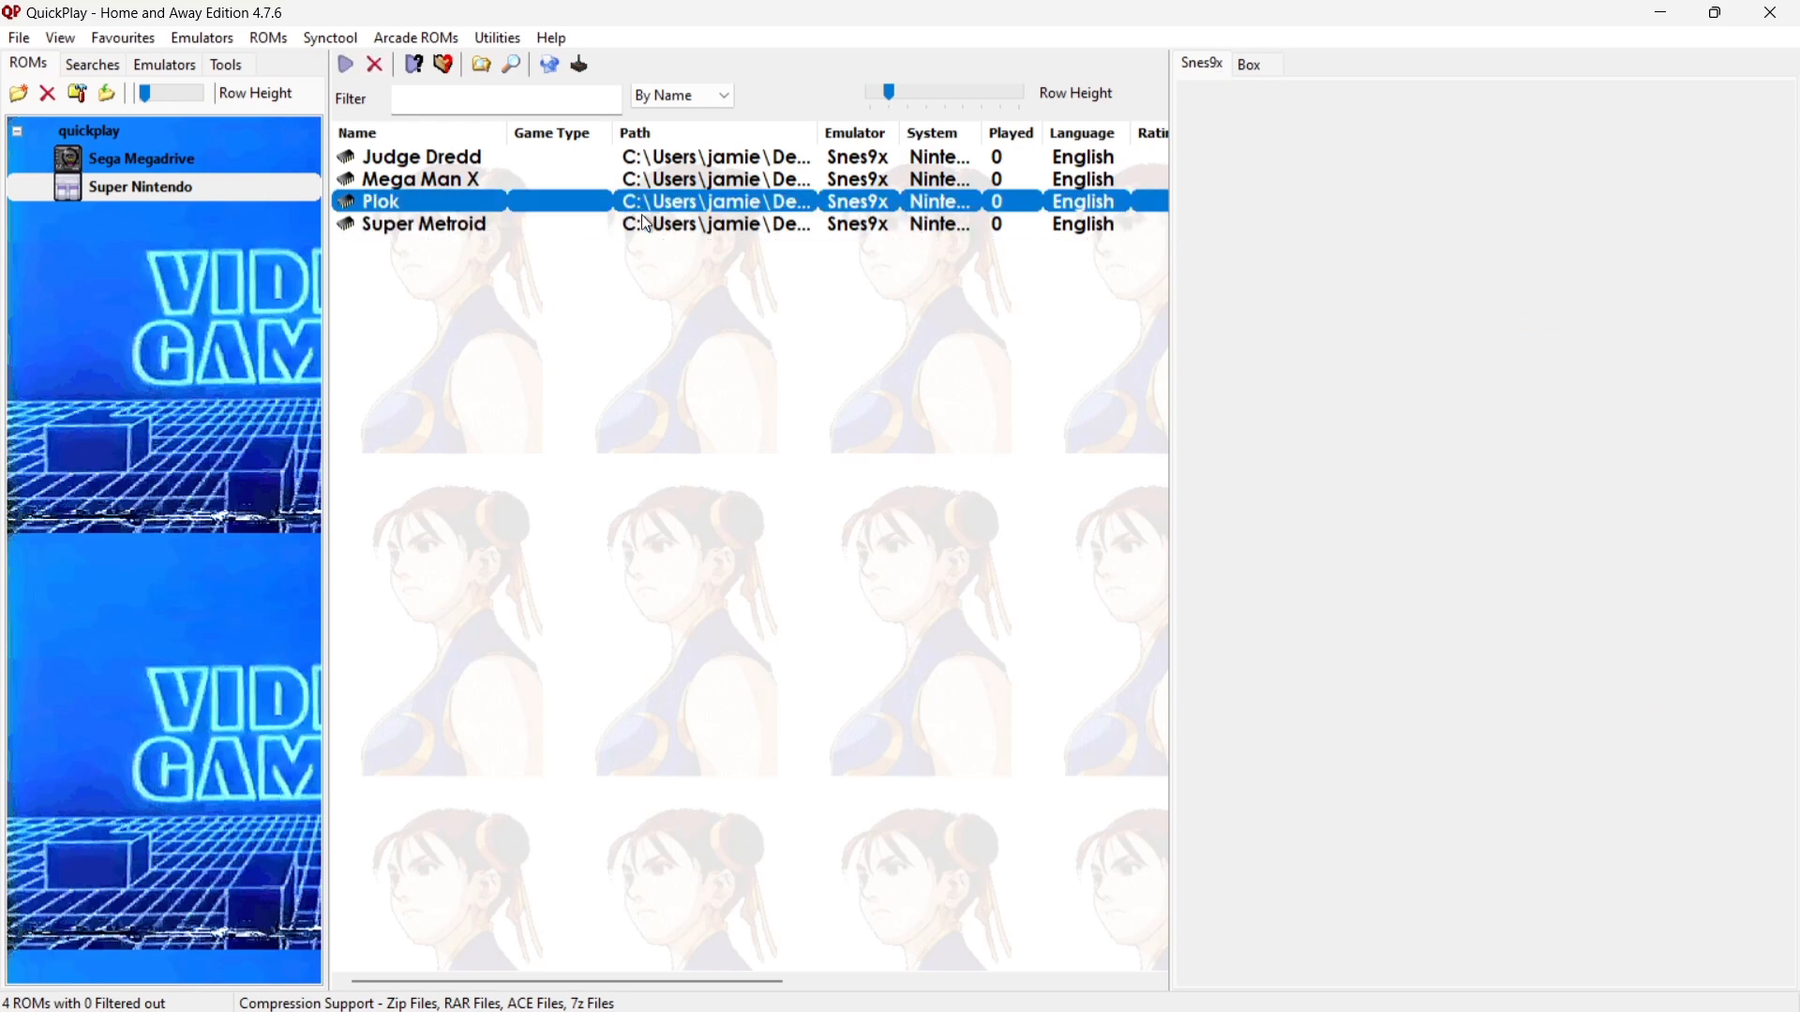
{"action": "left_click", "coordinate": [1254, 68]}
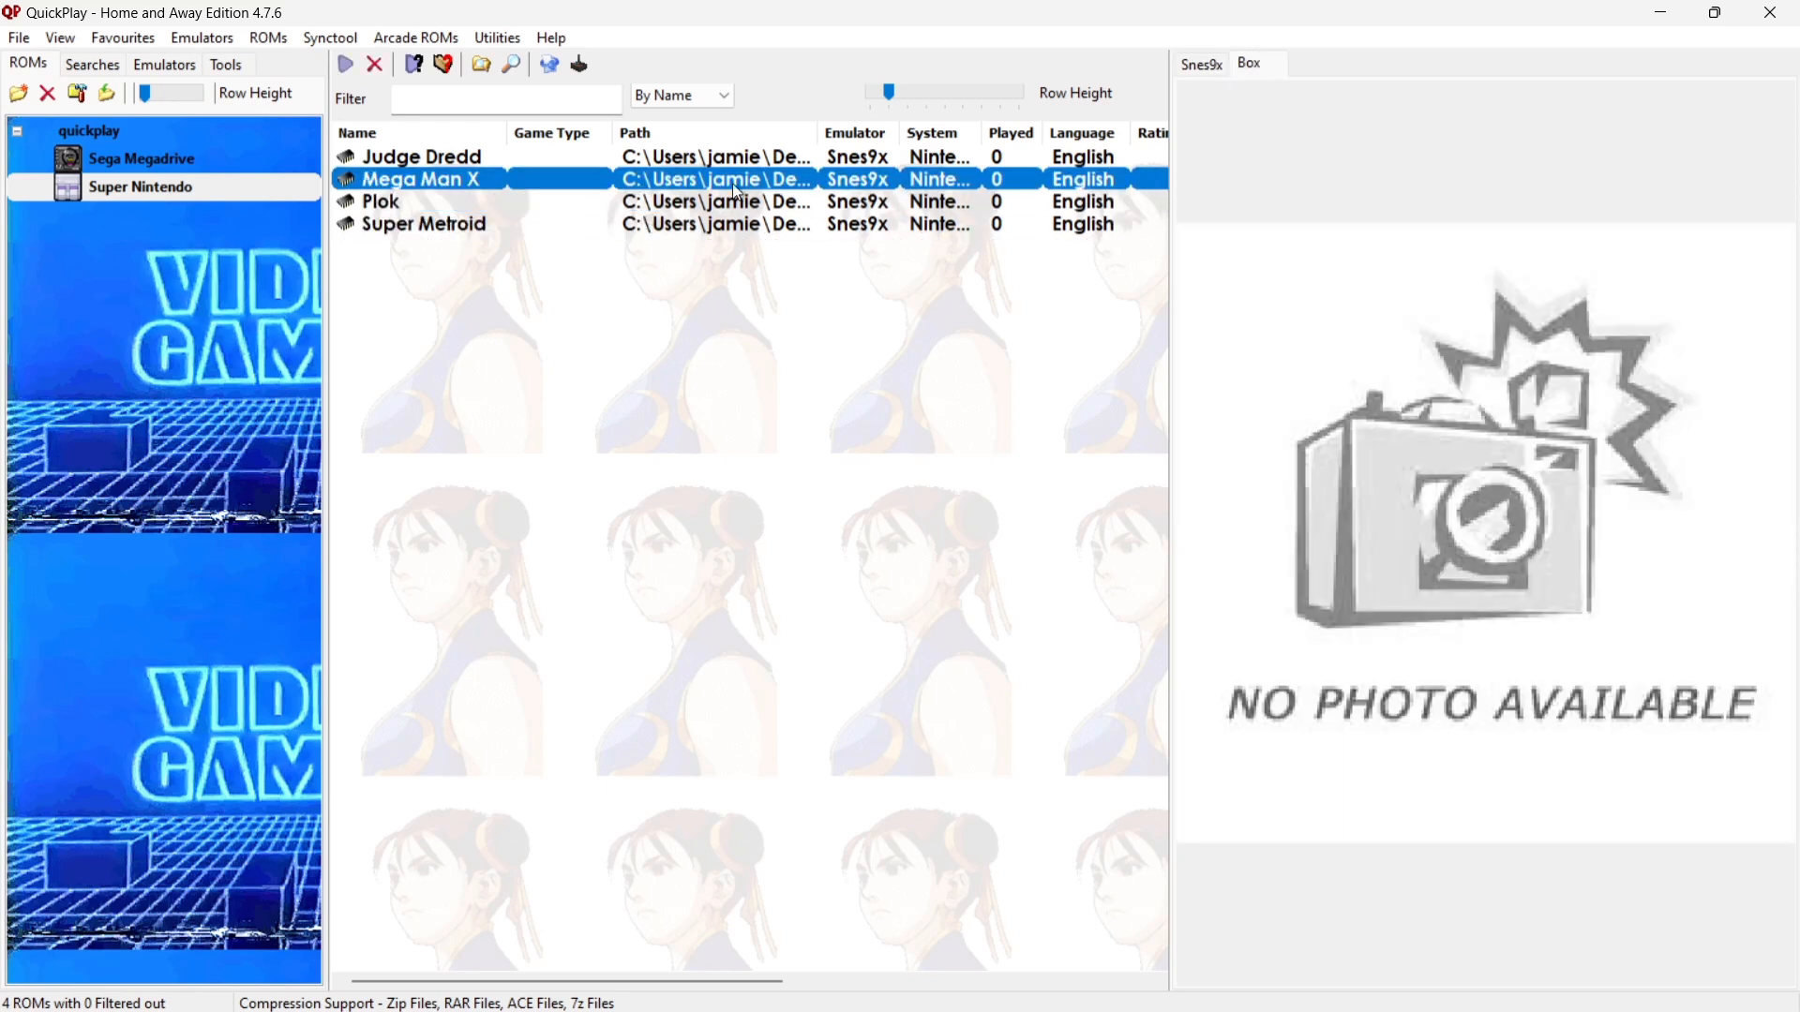
{"action": "key", "text": "Up"}
{"action": "key", "text": "Down"}
{"action": "key", "text": "Down"}
{"action": "key", "text": "Down"}
{"action": "key", "text": "Up"}
{"action": "key", "text": "Up"}
Switch to File Explorer and open the Nintendo SNES folder under qp\images.
{"action": "left_click", "coordinate": [1666, 12]}
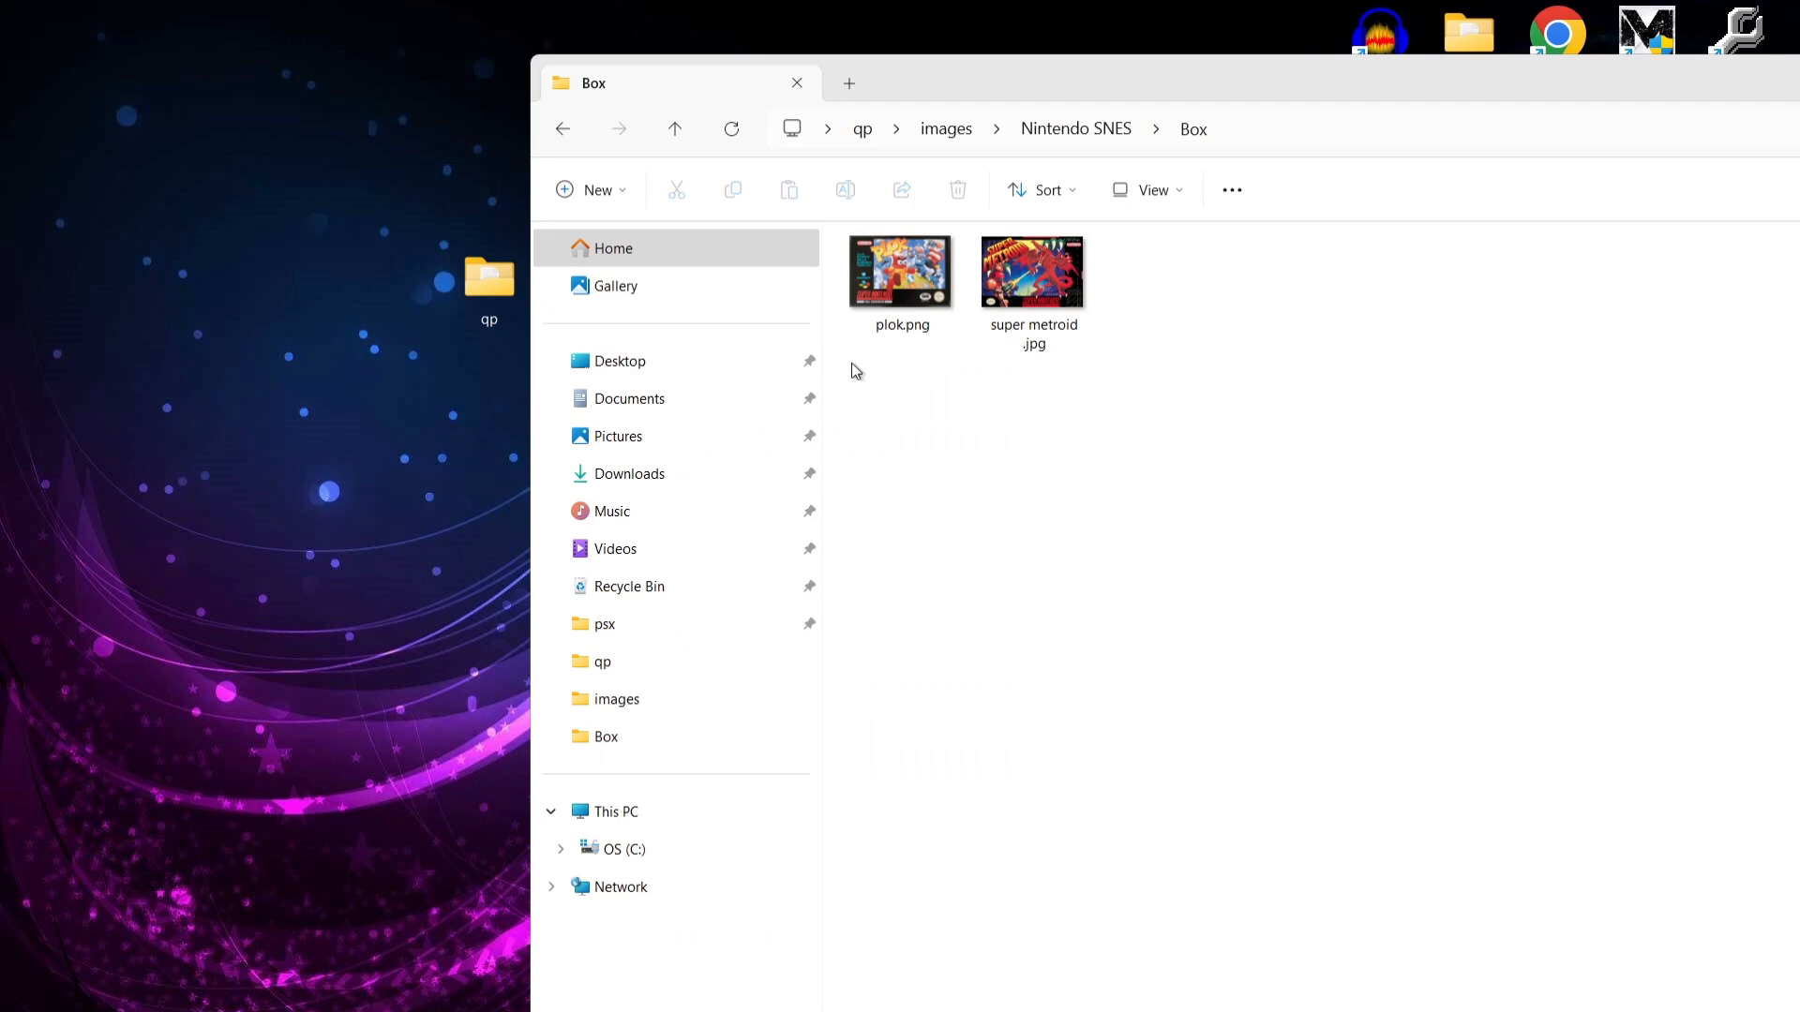
{"action": "double_click", "coordinate": [1121, 71]}
{"action": "left_click", "coordinate": [32, 65]}
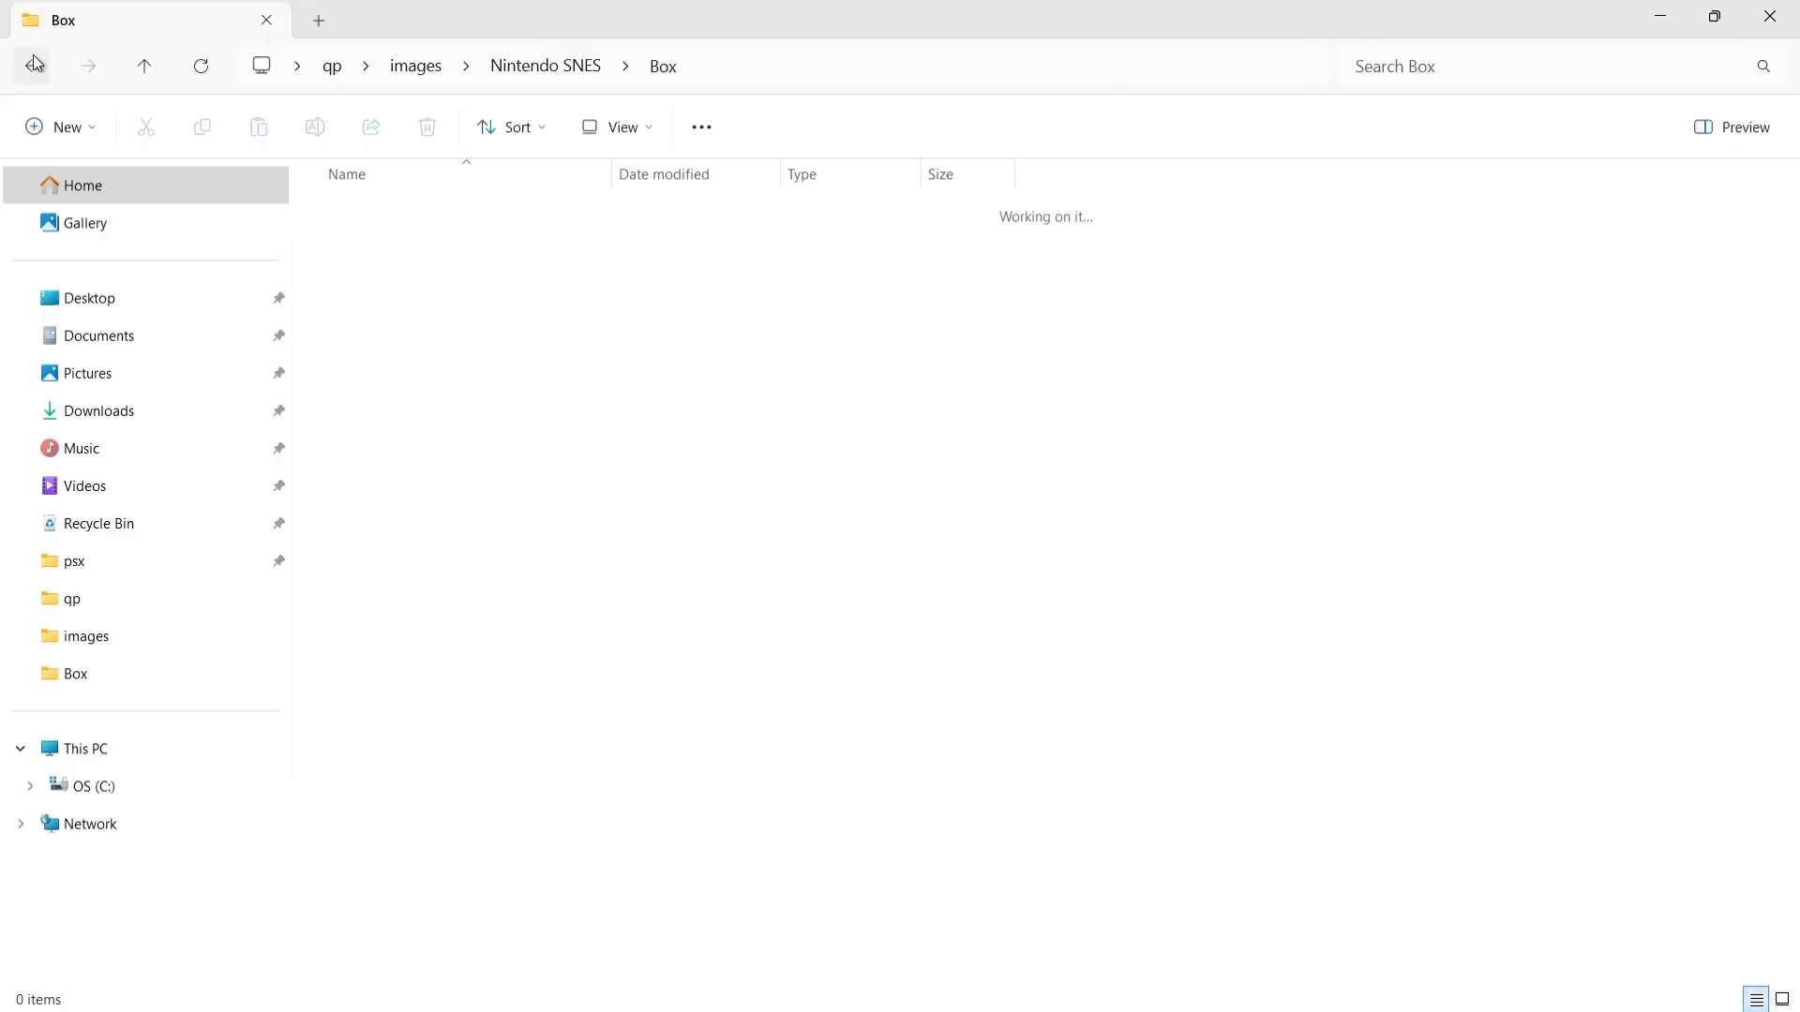
{"action": "left_click", "coordinate": [33, 64]}
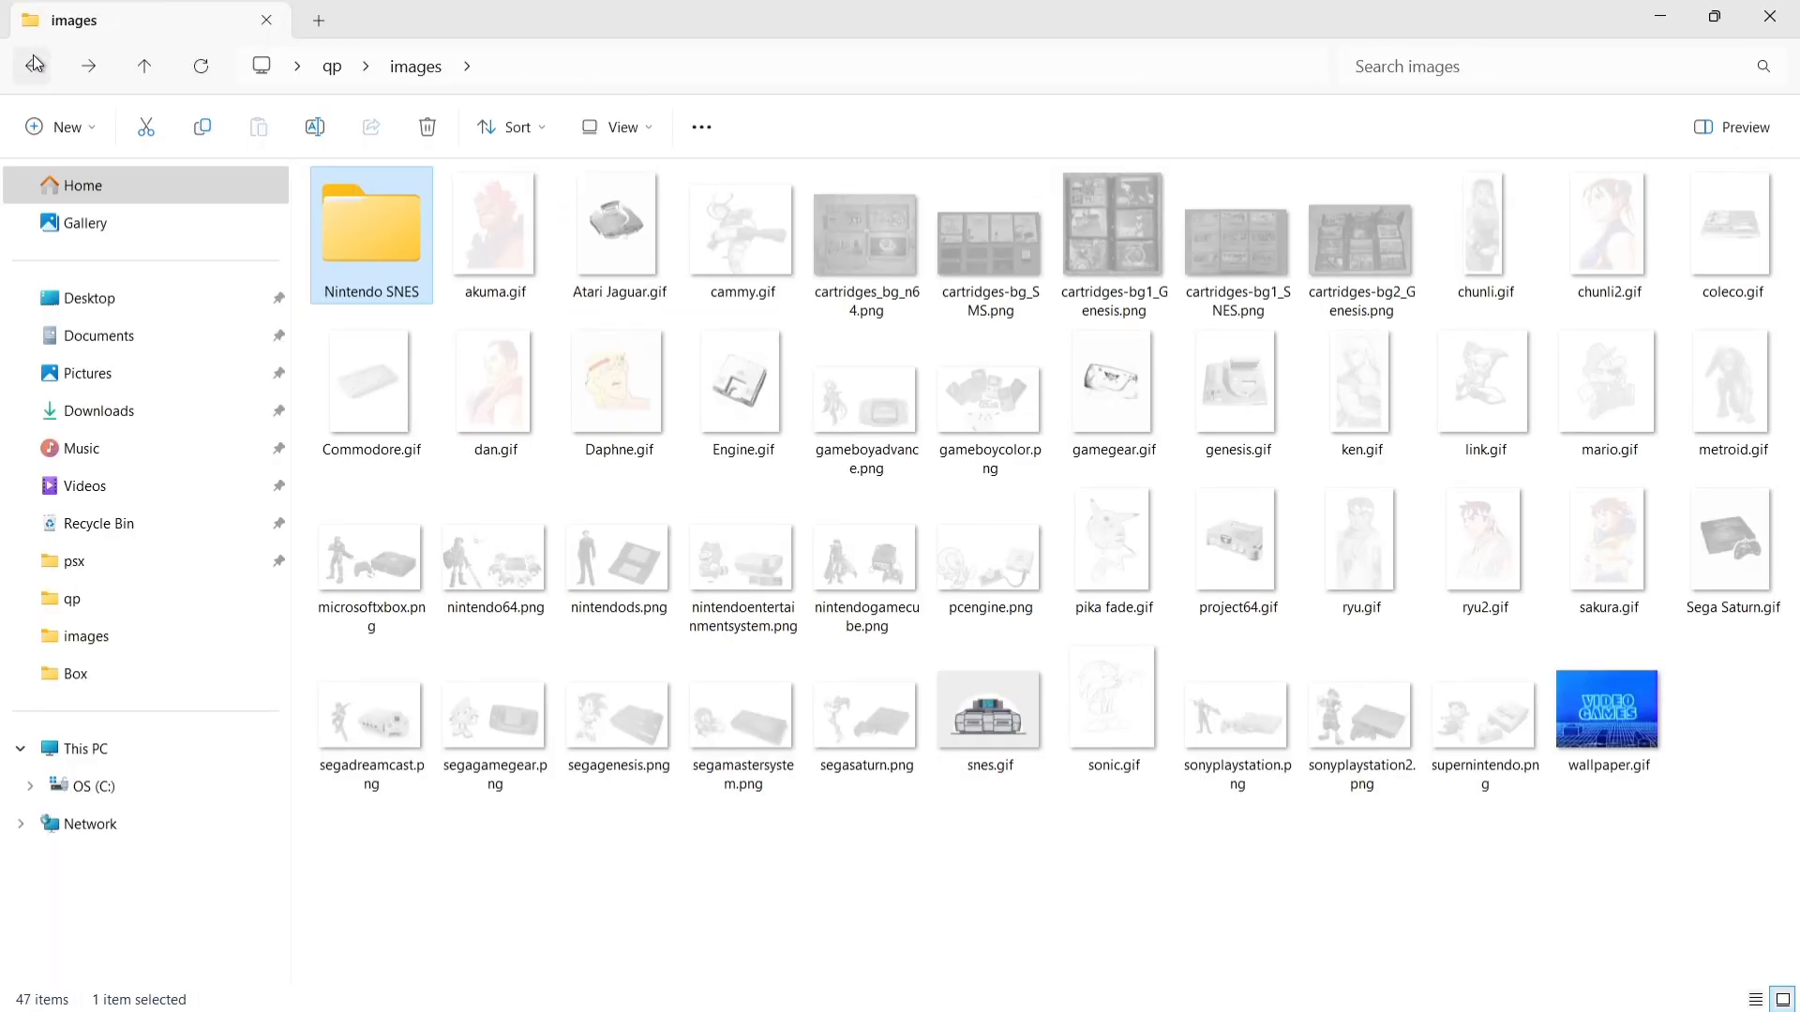
{"action": "double_click", "coordinate": [388, 241]}
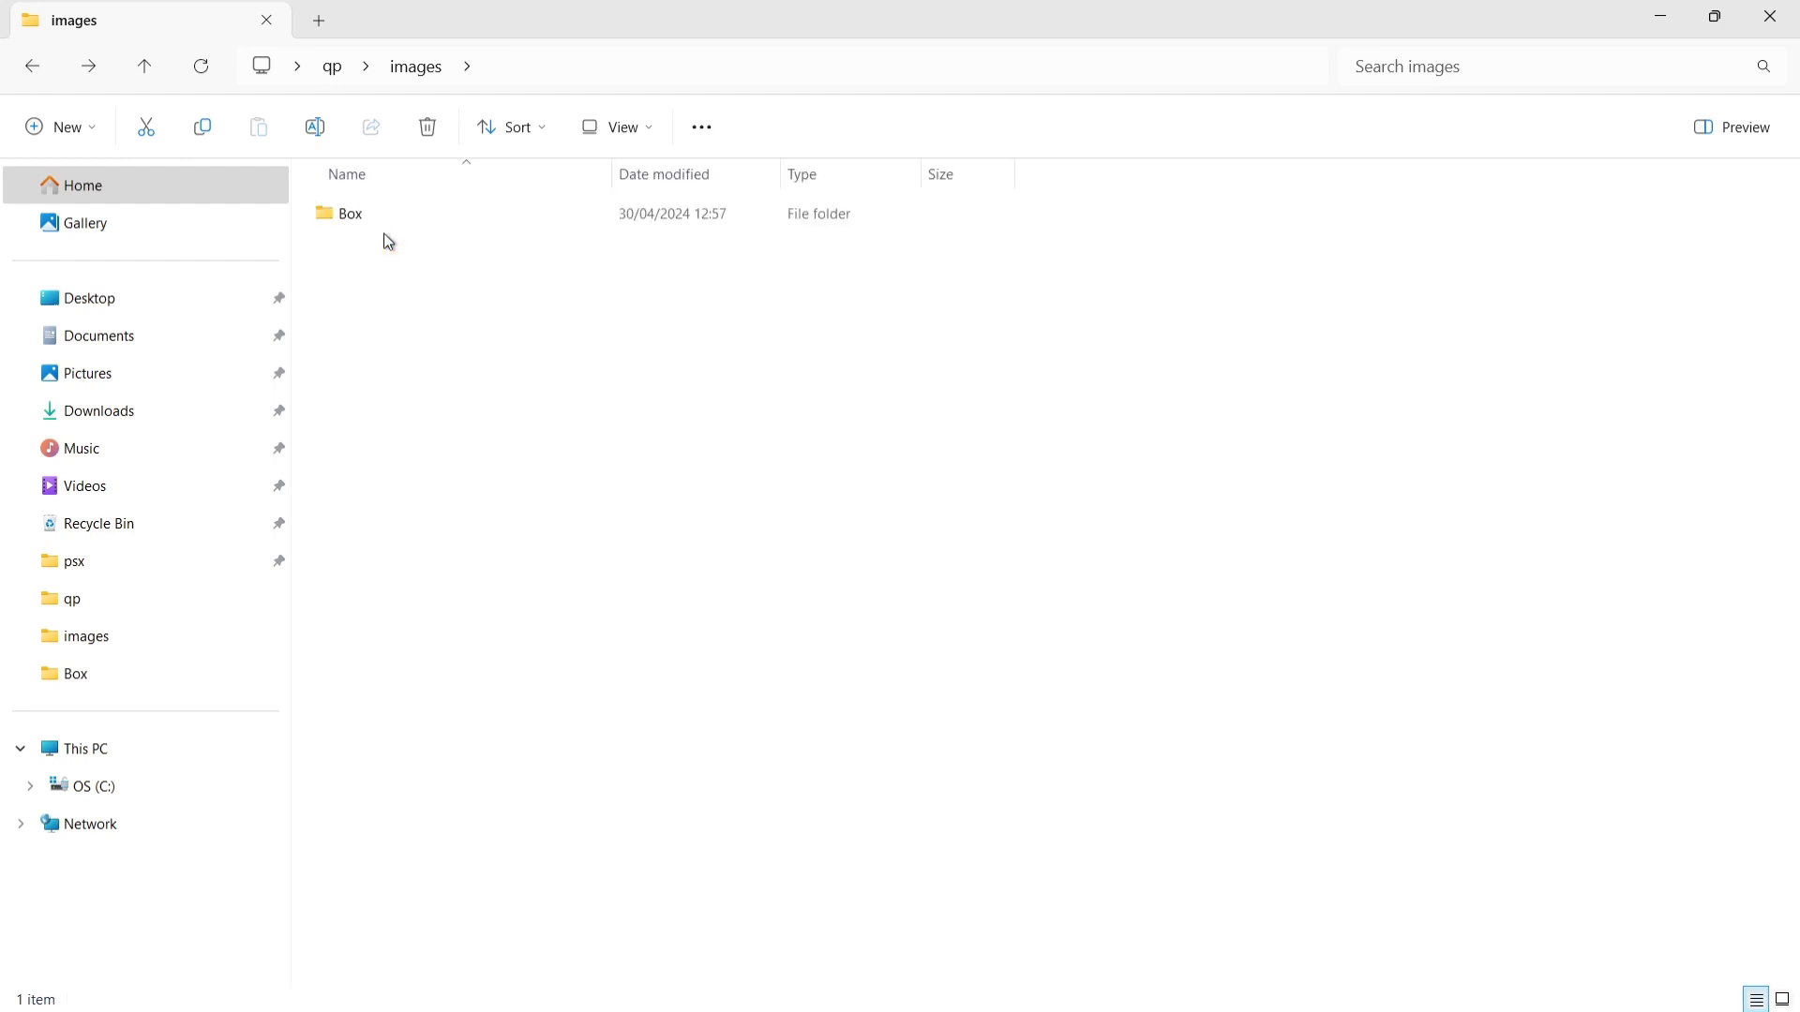
Create a folder named Screenshots inside the Nintendo SNES folder and close the File Explorer window.
{"action": "right_click", "coordinate": [542, 464]}
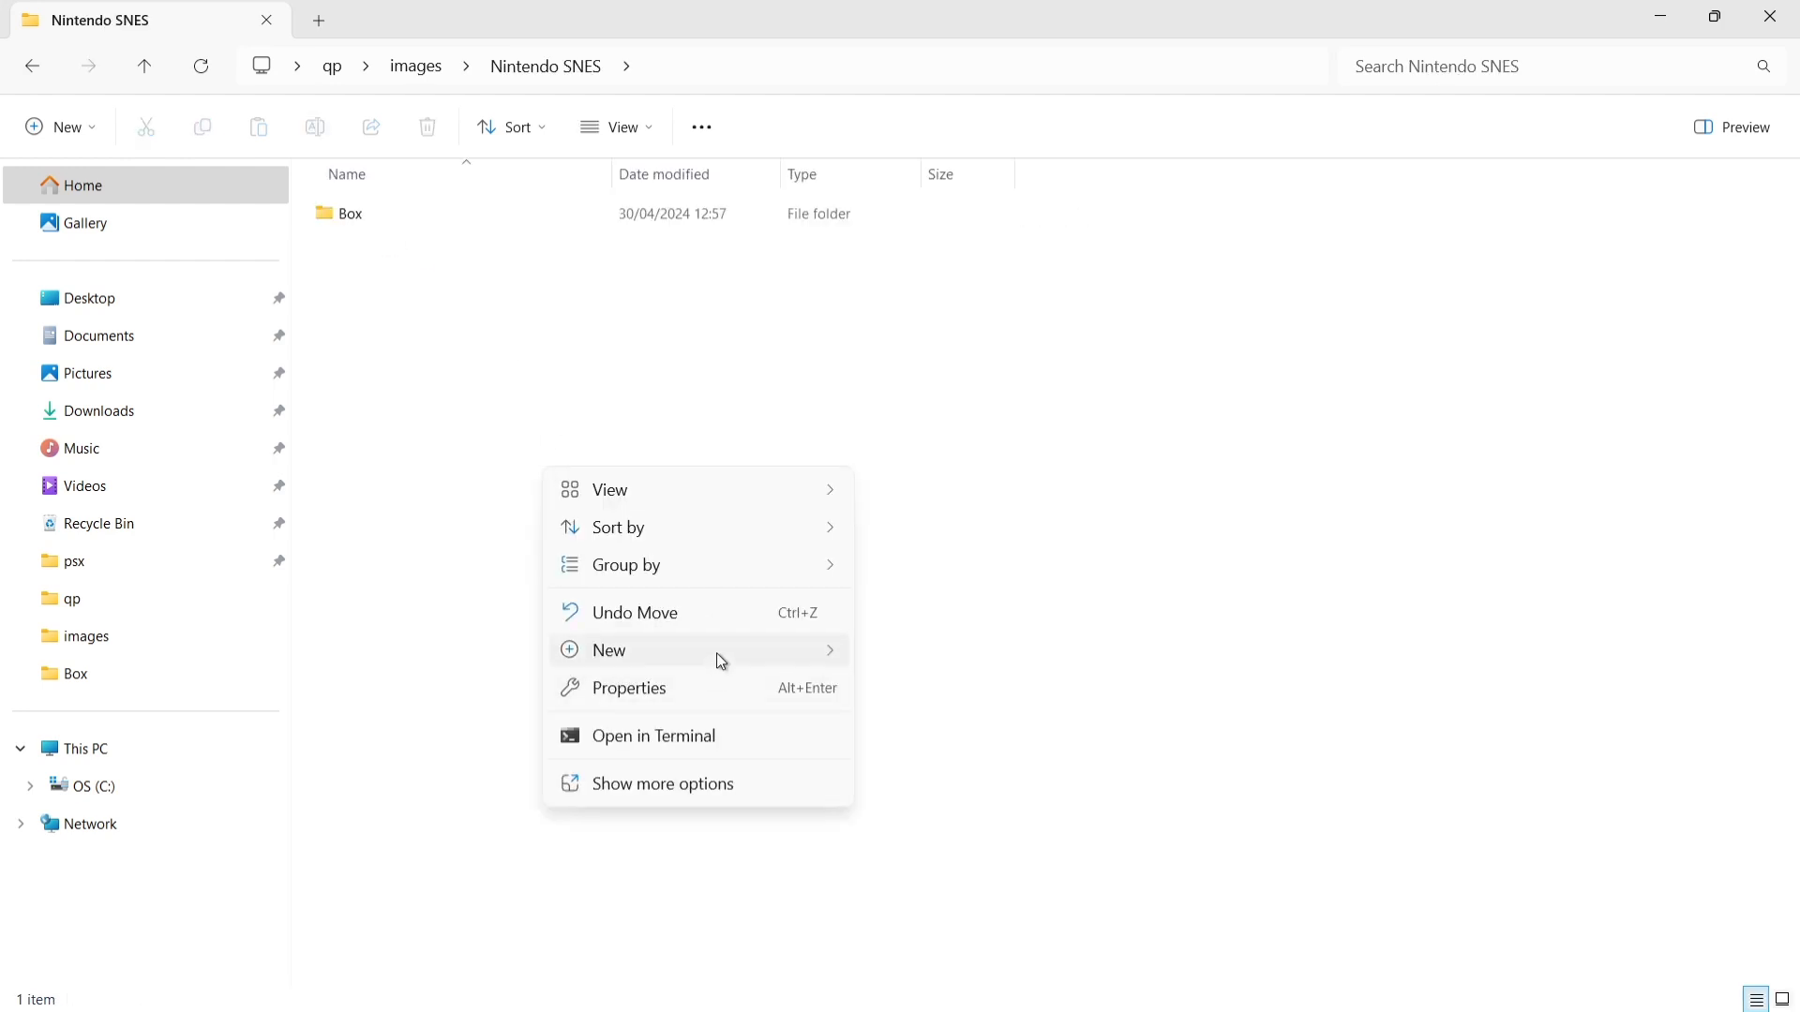
{"action": "mouse_move", "coordinate": [716, 653]}
{"action": "left_click", "coordinate": [933, 646]}
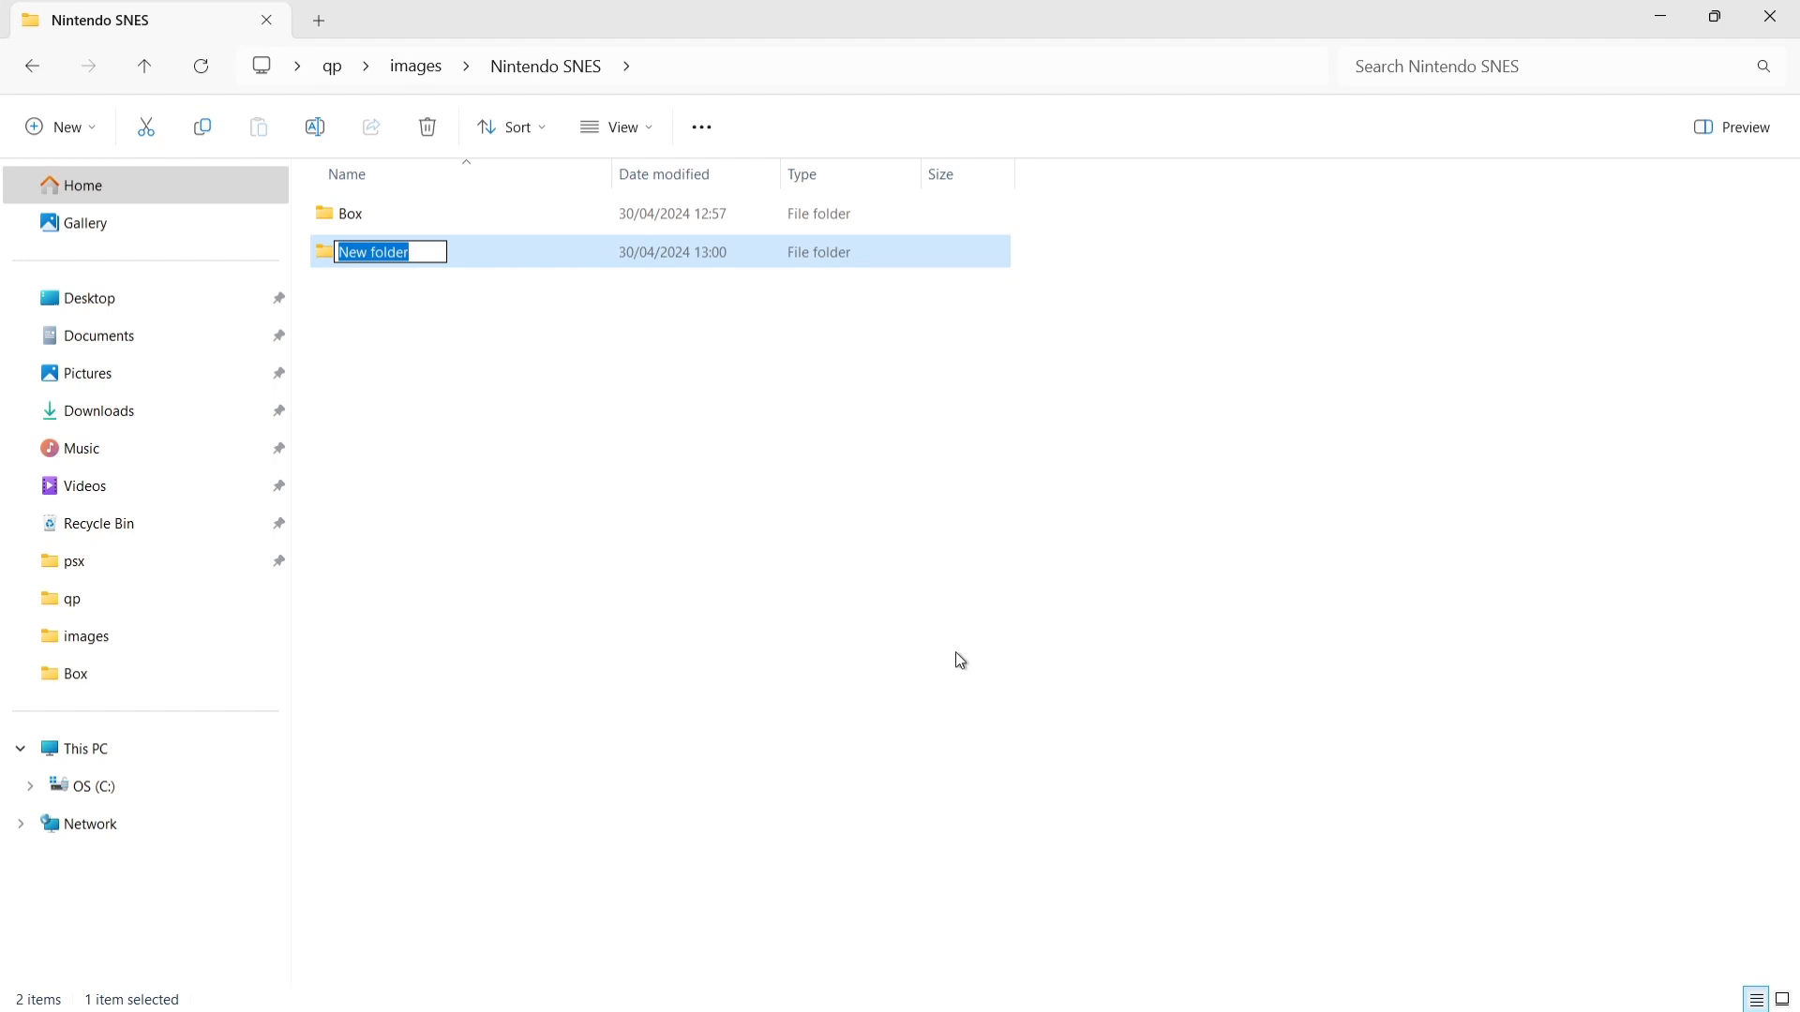
{"action": "type", "text": "Screens"}
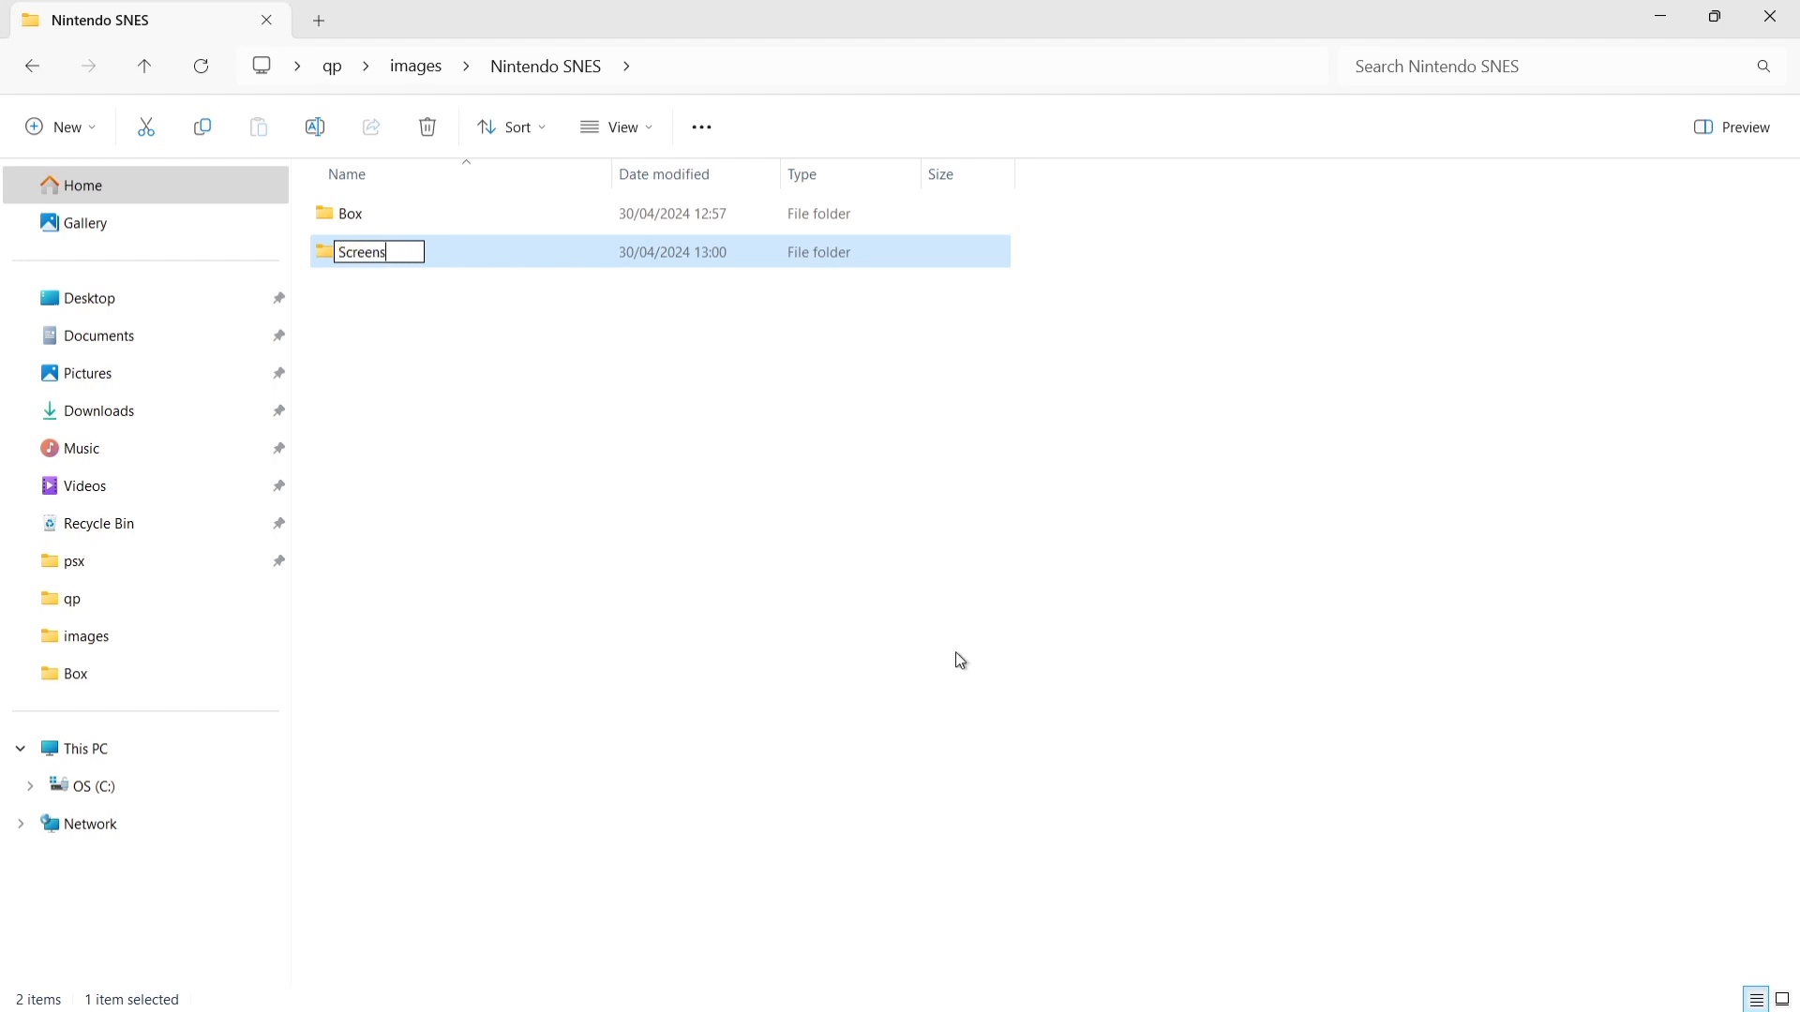
{"action": "type", "text": "hots"}
{"action": "key", "text": "Return"}
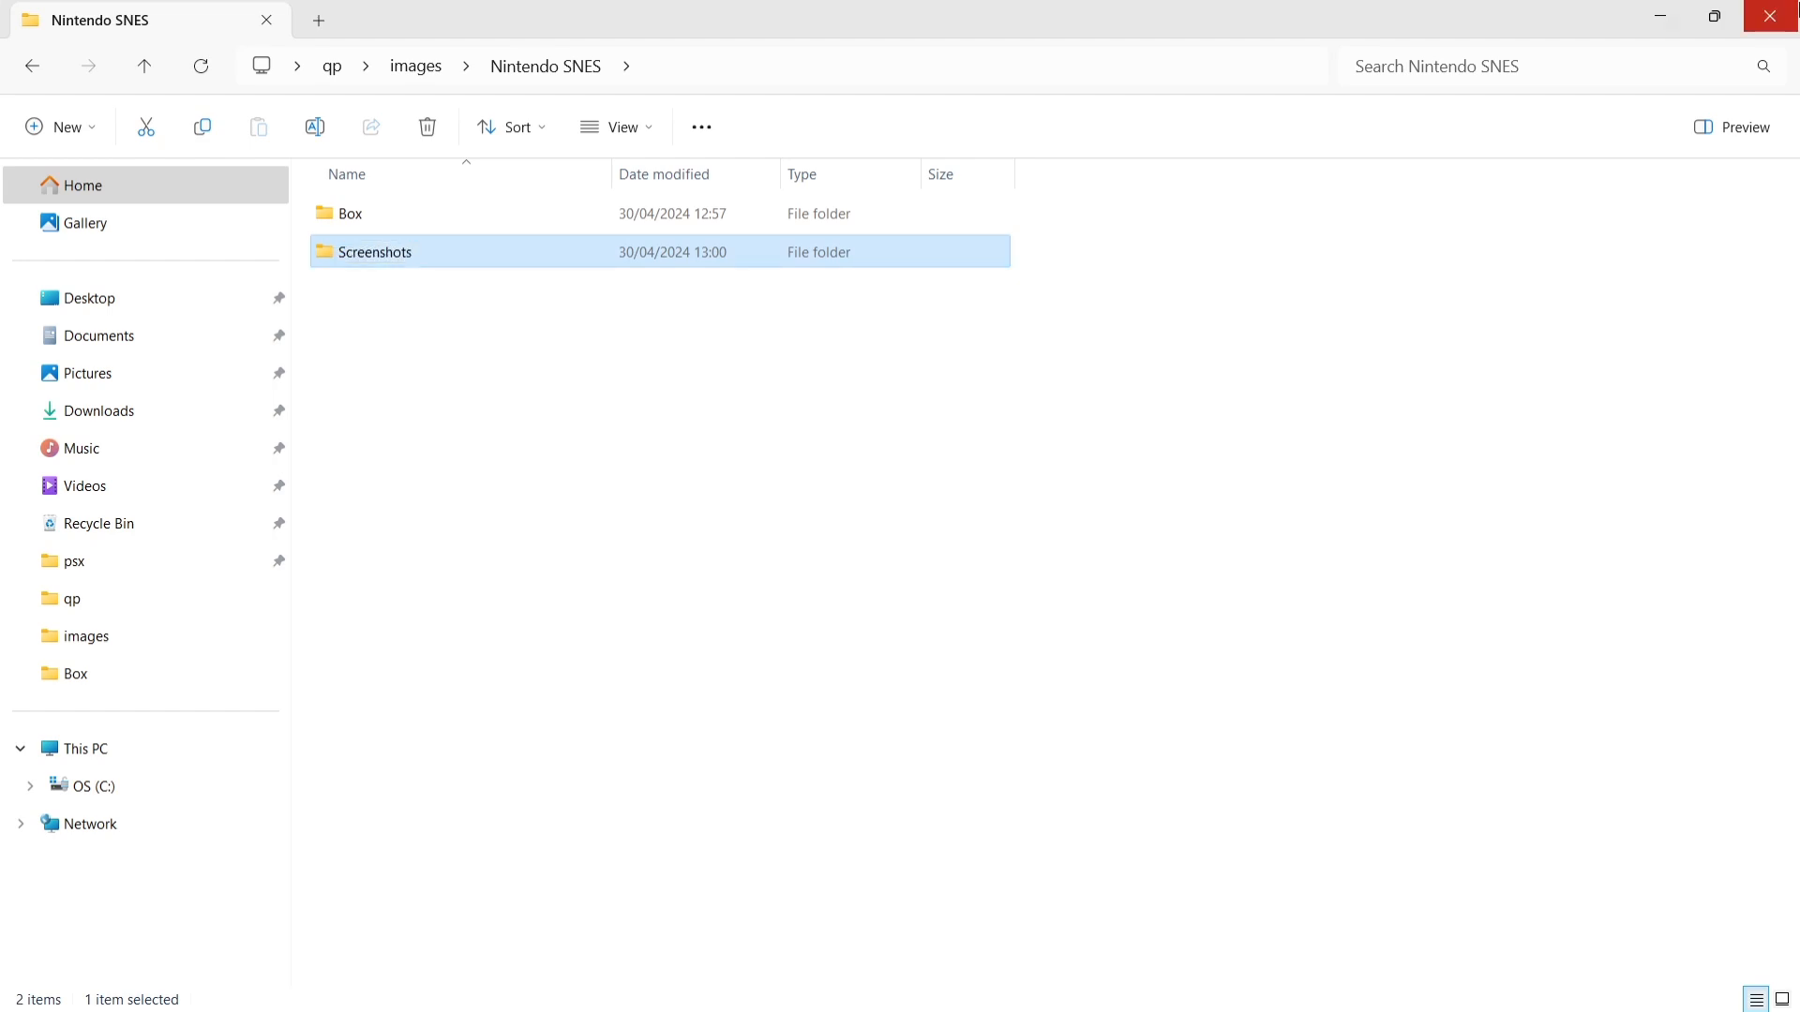
{"action": "left_click", "coordinate": [1770, 16]}
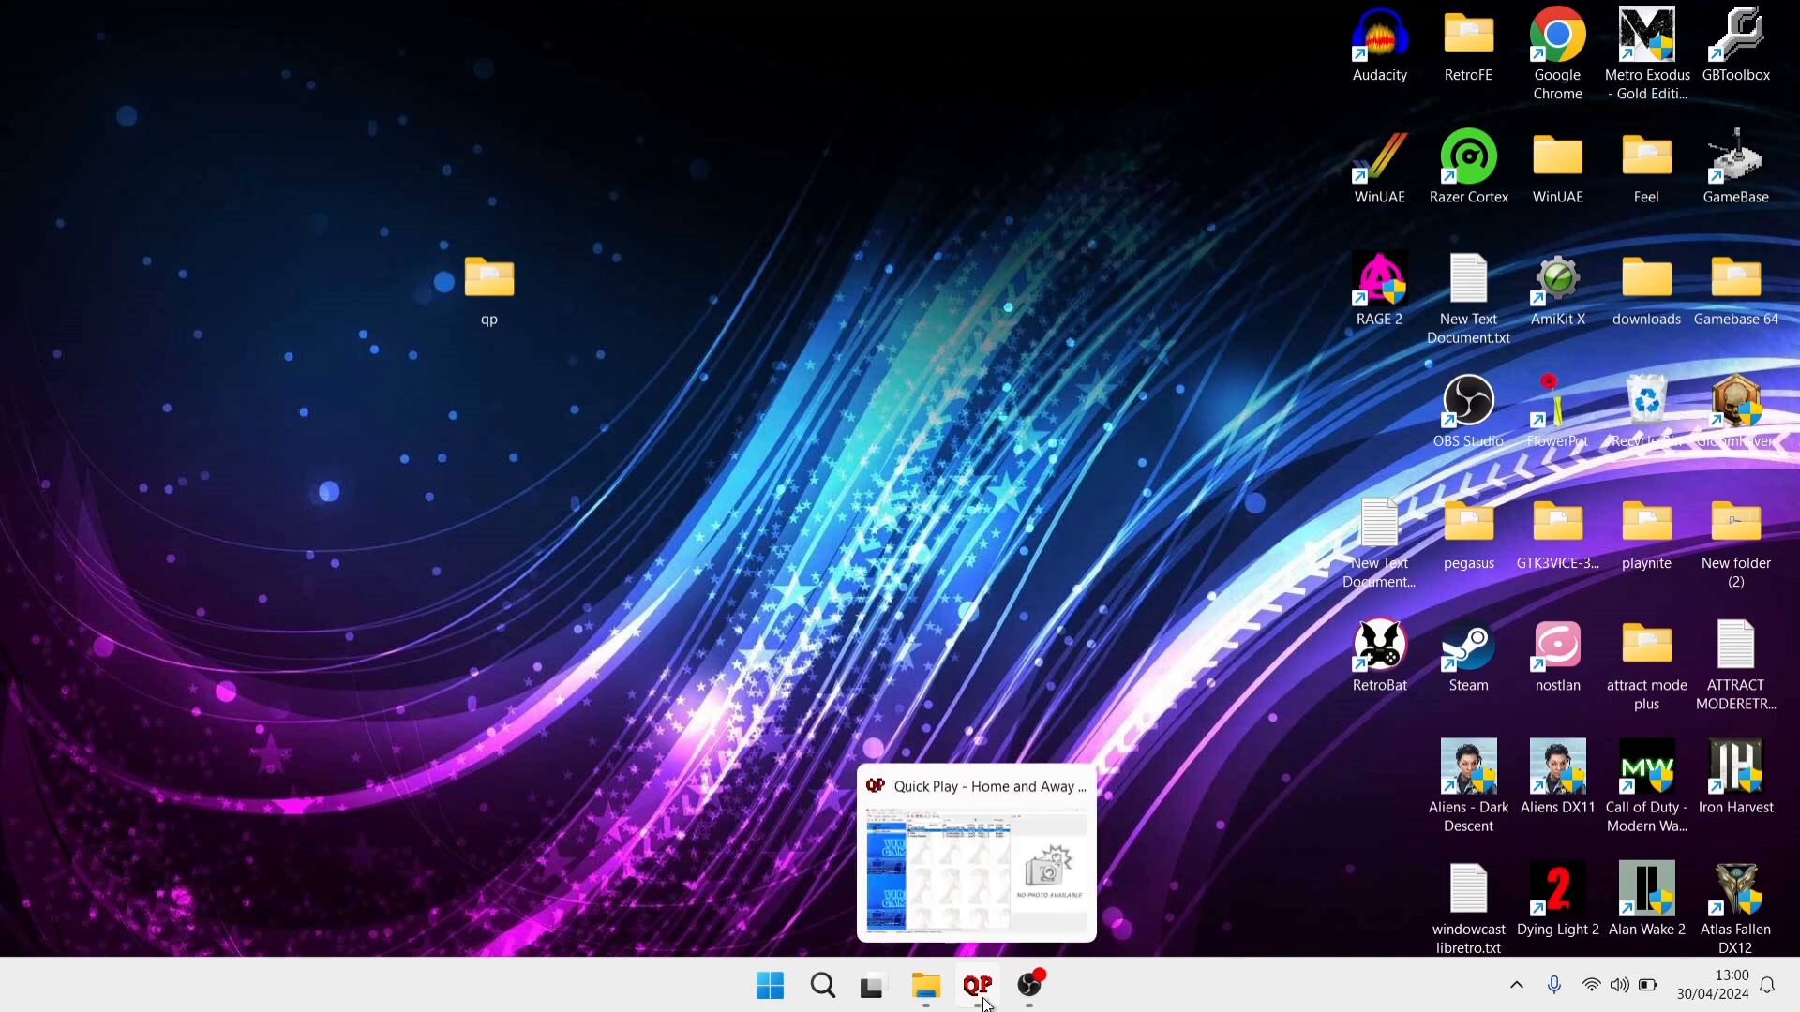
Select Plok in QuickPlay, and run a Google Images search for "plok snes" in Chrome.
{"action": "left_click", "coordinate": [979, 989]}
{"action": "left_click", "coordinate": [412, 204]}
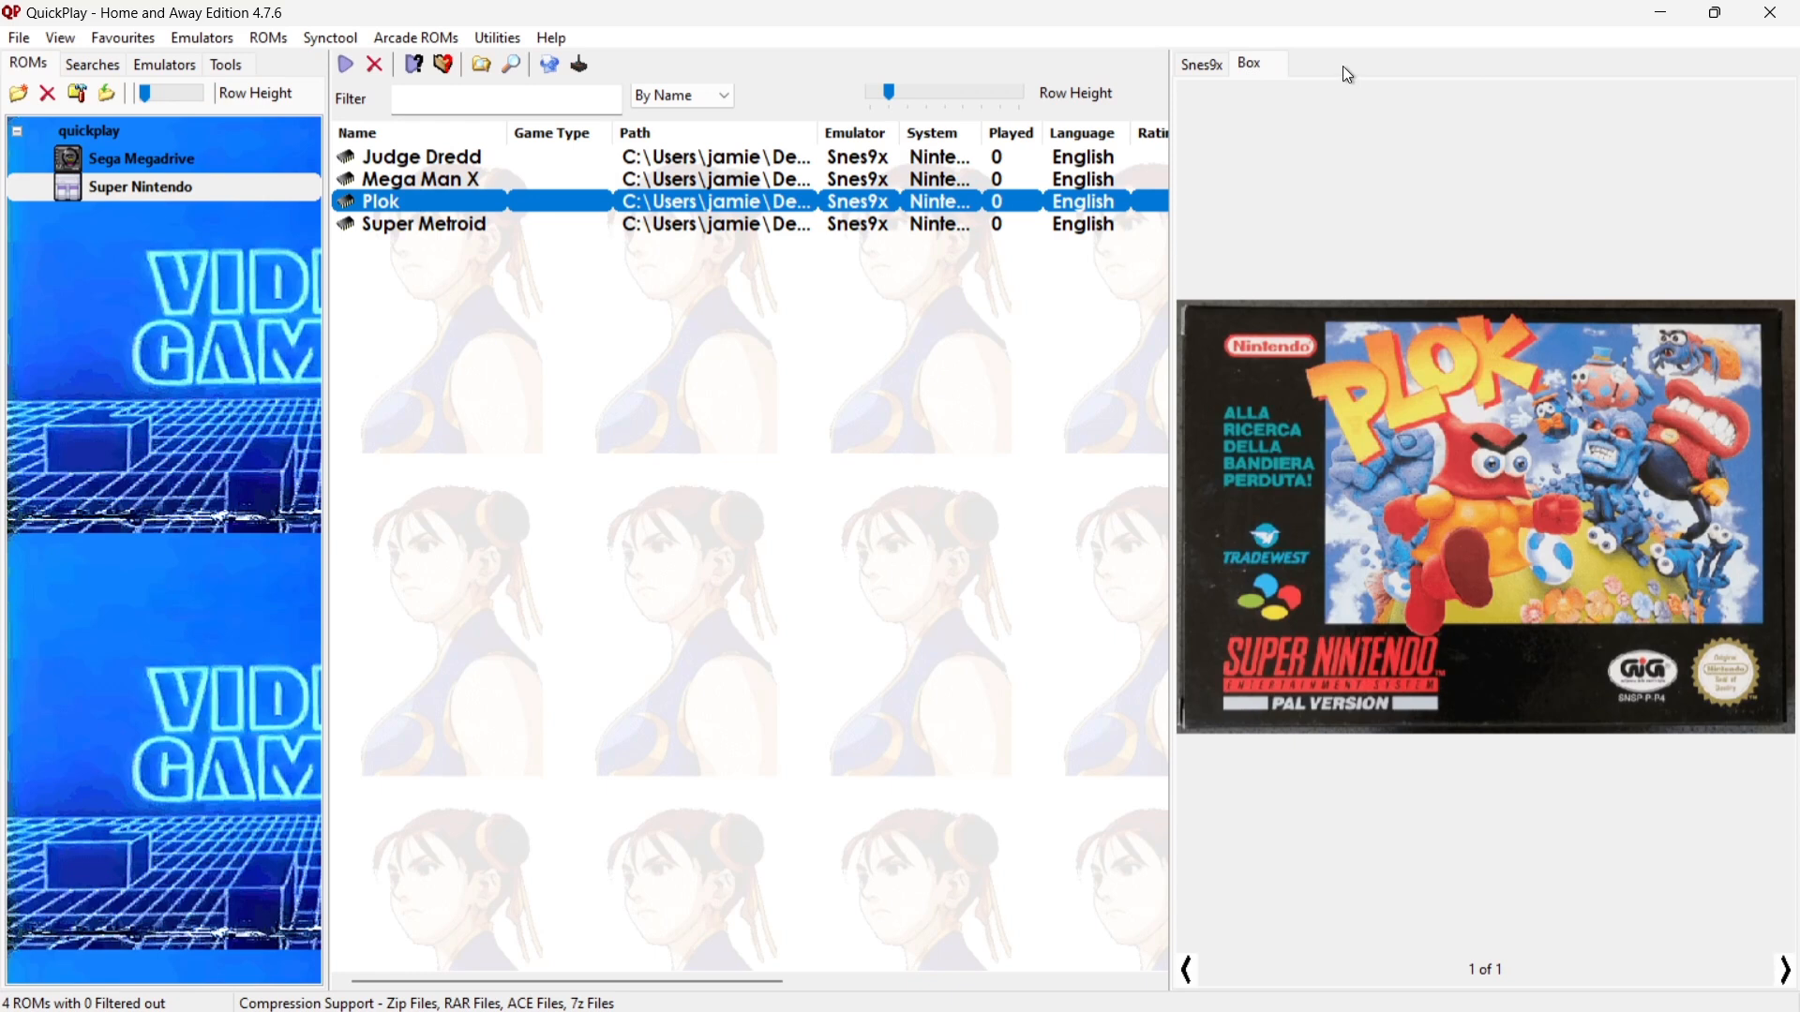
{"action": "mouse_move", "coordinate": [1019, 987]}
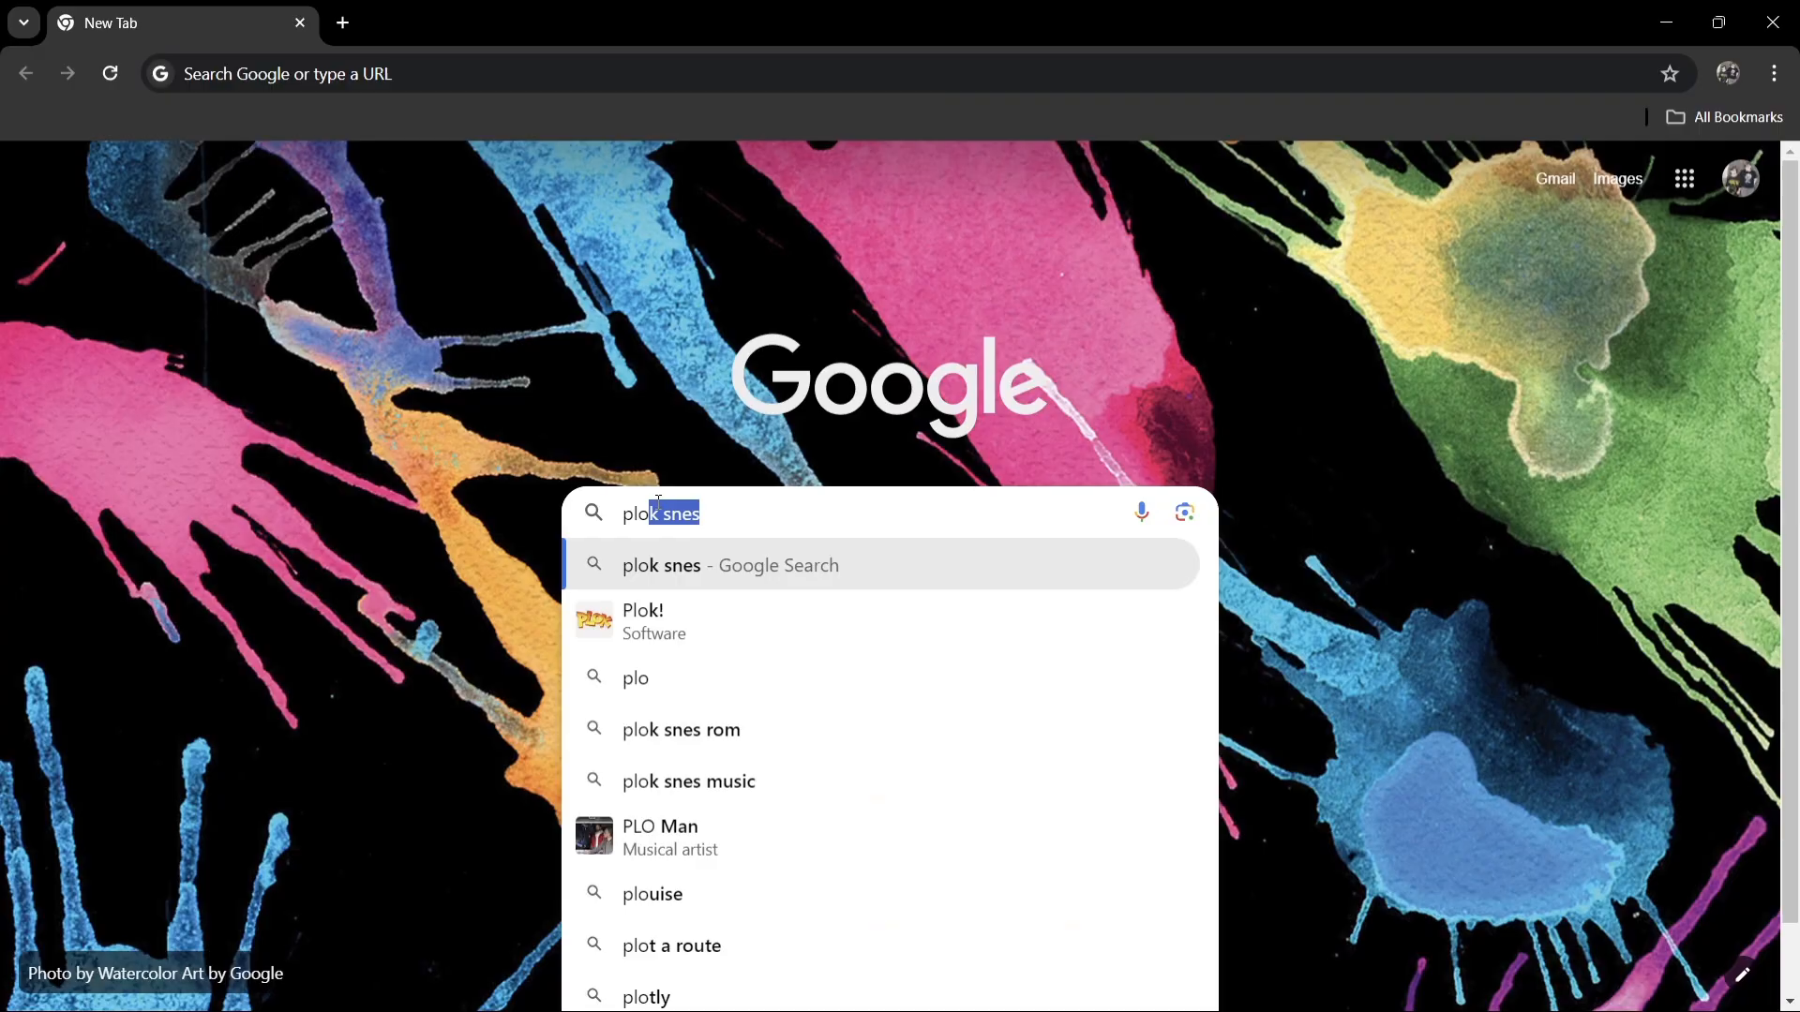
{"action": "key", "text": "Return"}
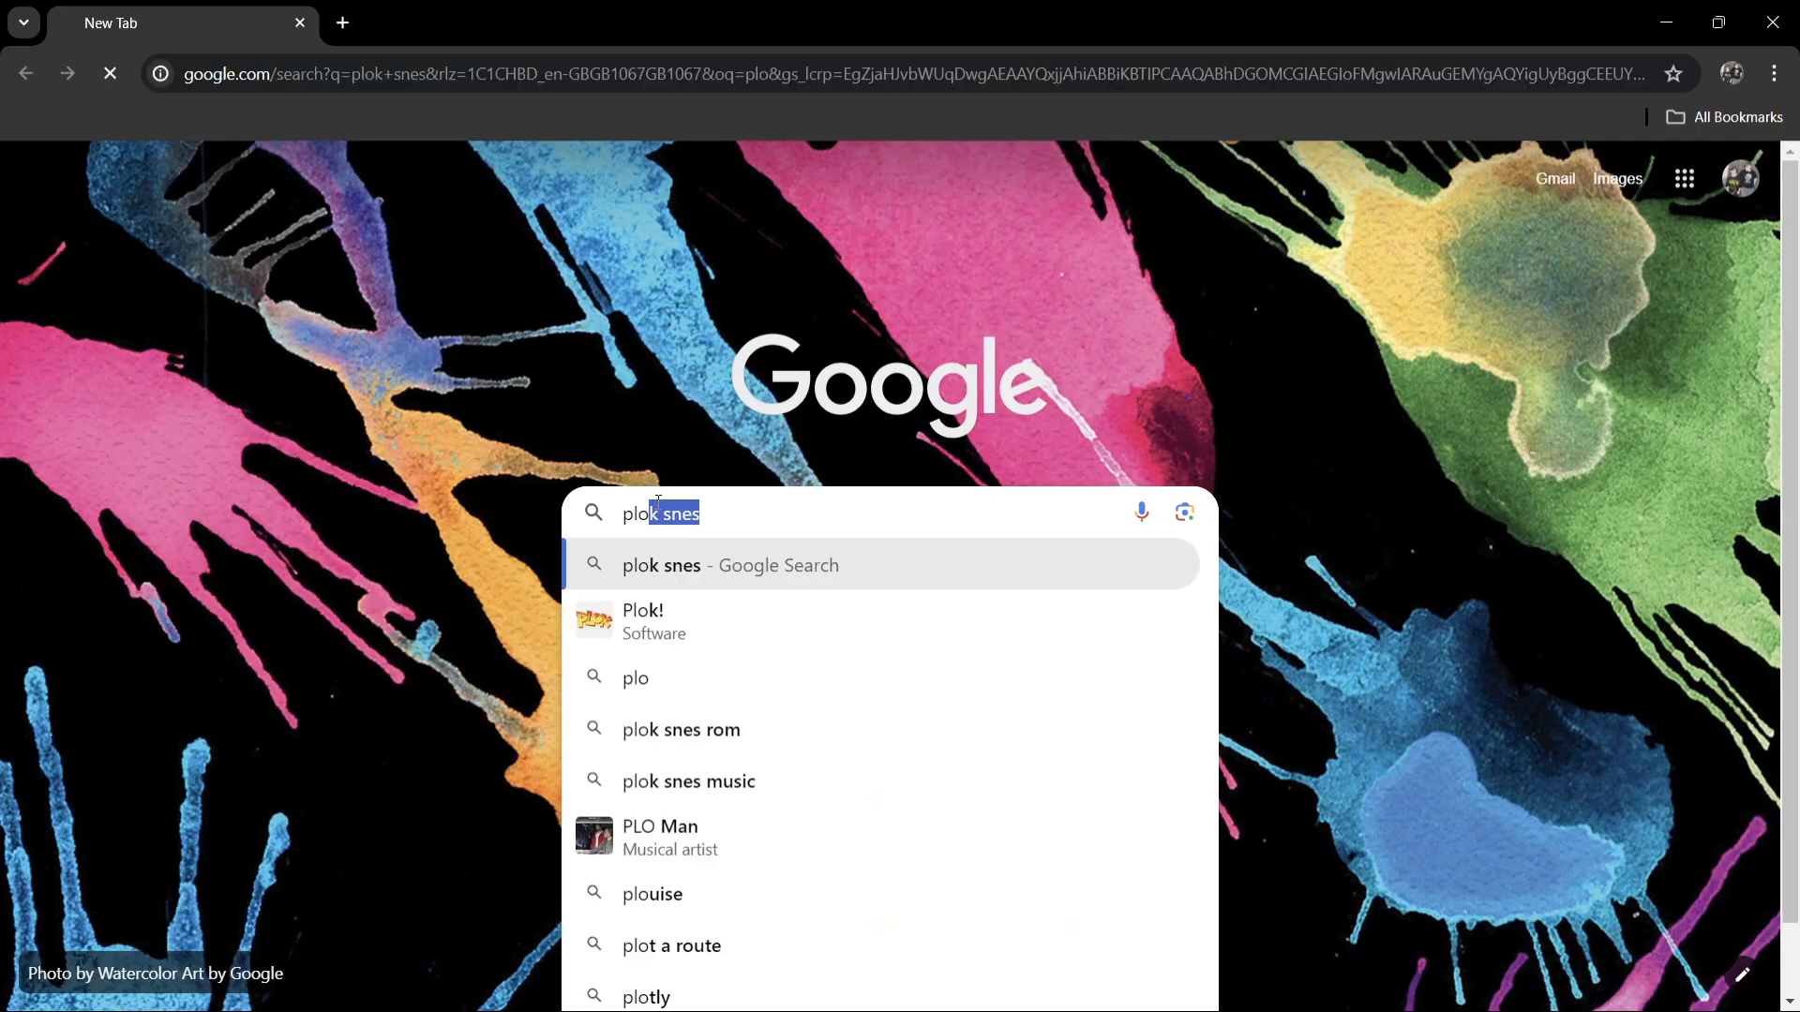
{"action": "left_click", "coordinate": [308, 271]}
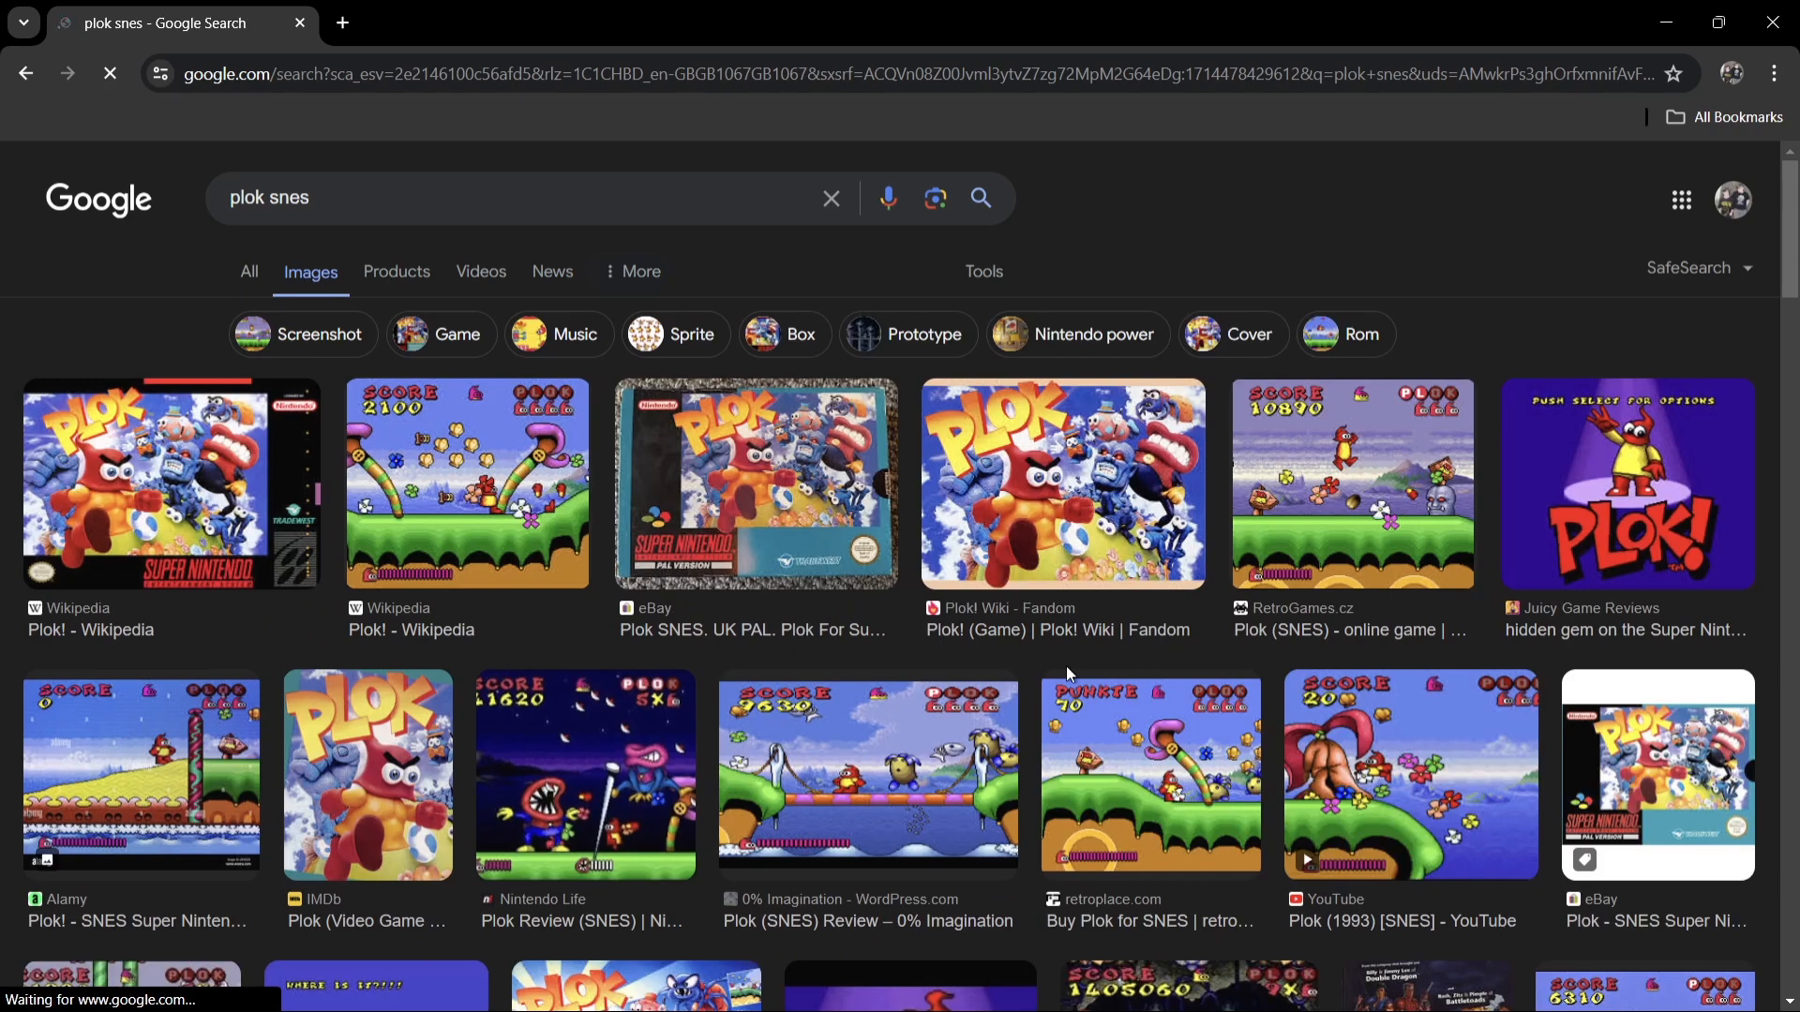
Start saving the 0% Imagination gameplay image of Plok from the search results under the file name plok.png.
{"action": "left_click", "coordinate": [905, 748]}
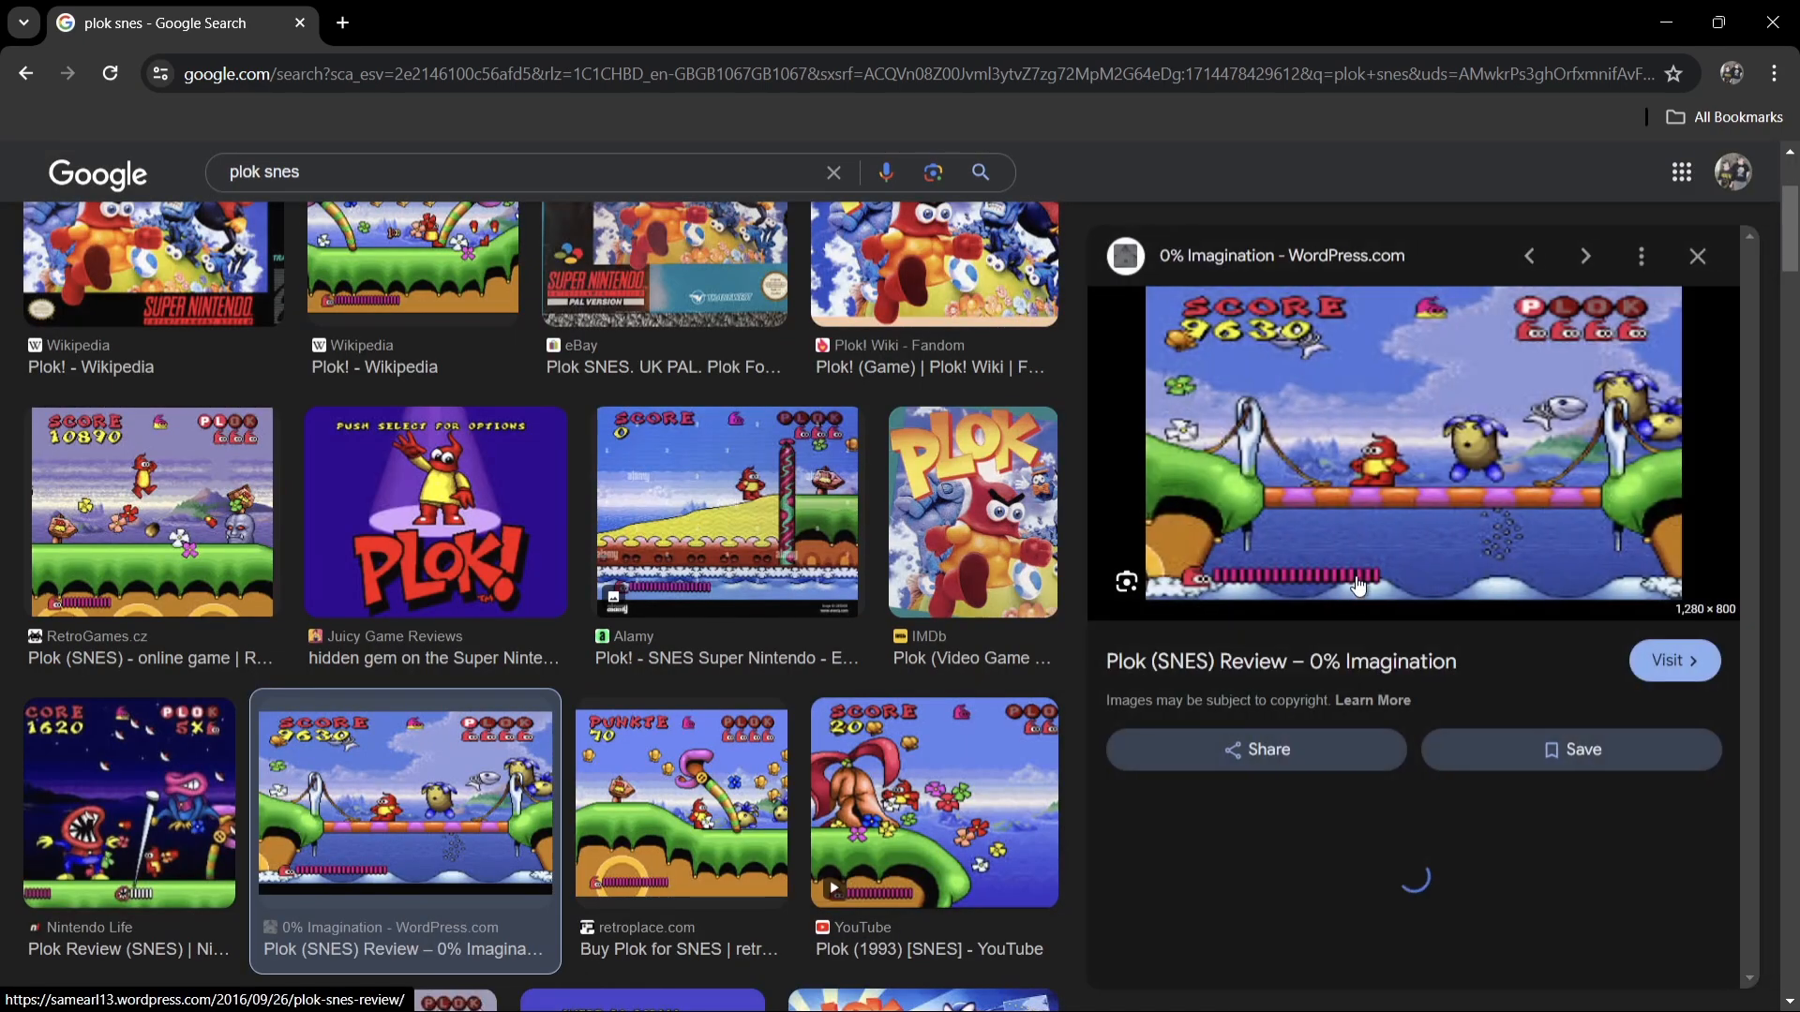
{"action": "right_click", "coordinate": [1296, 454]}
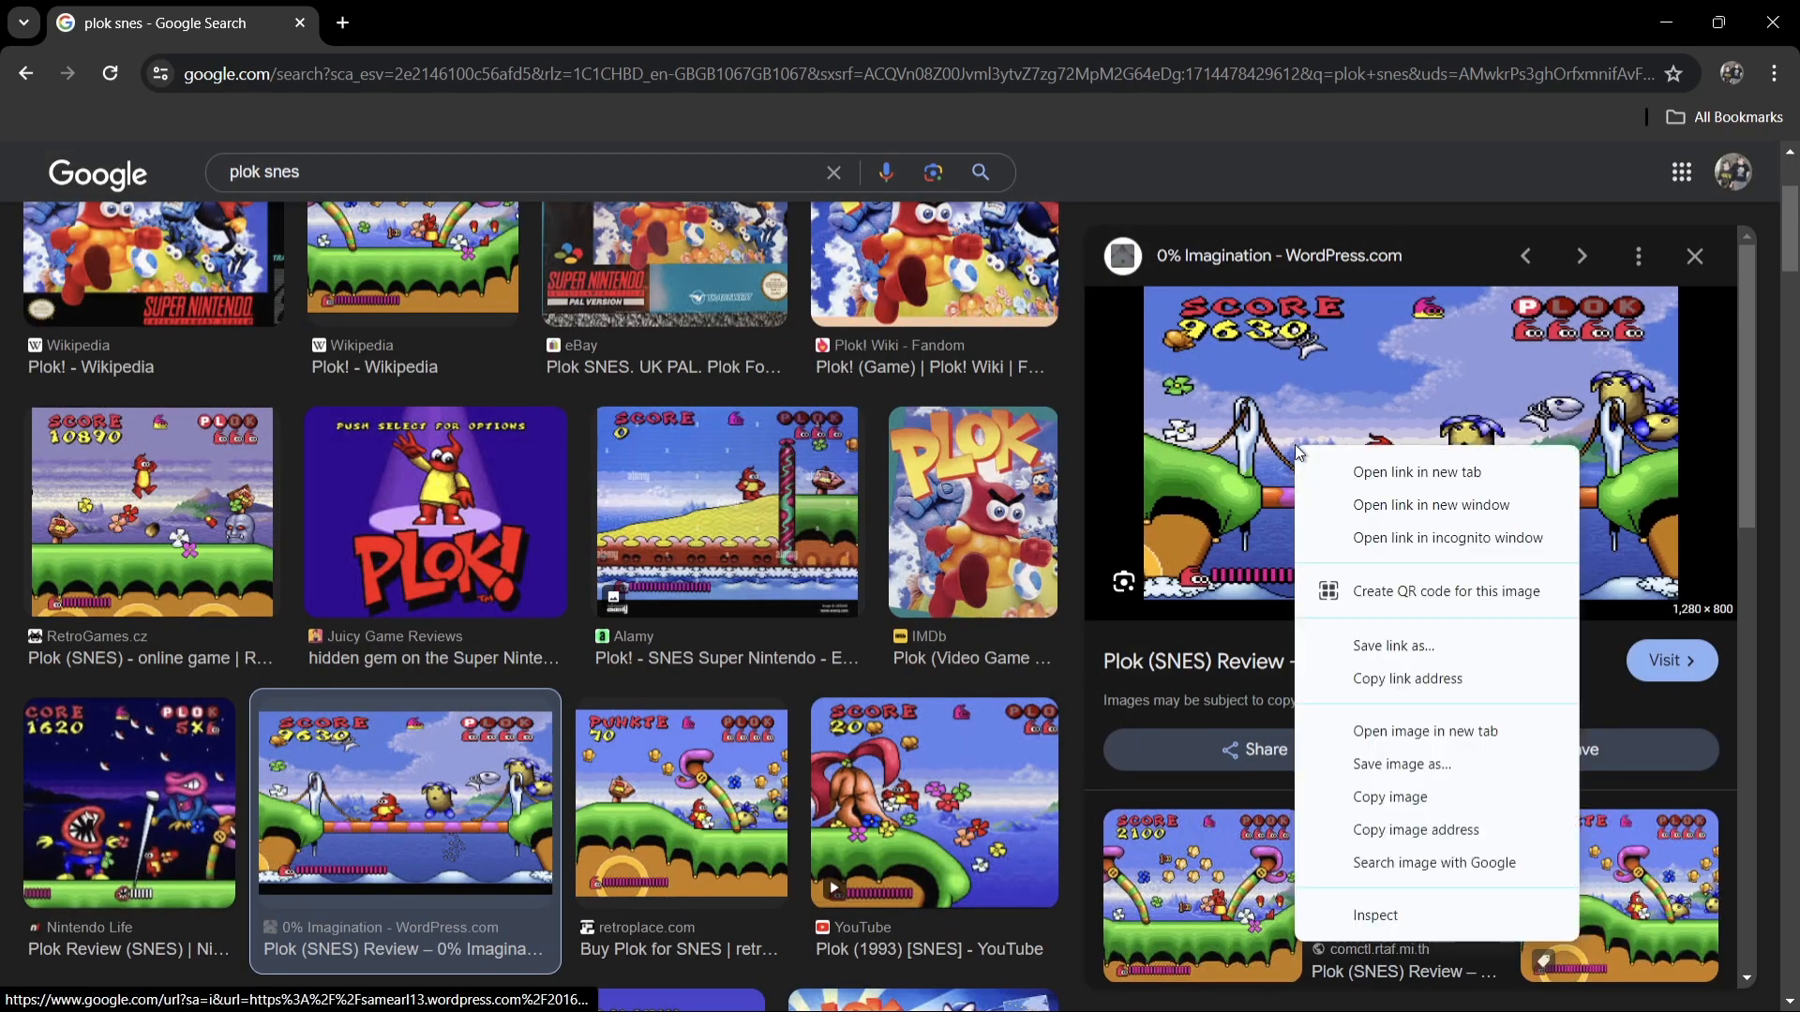
{"action": "left_click", "coordinate": [1398, 764]}
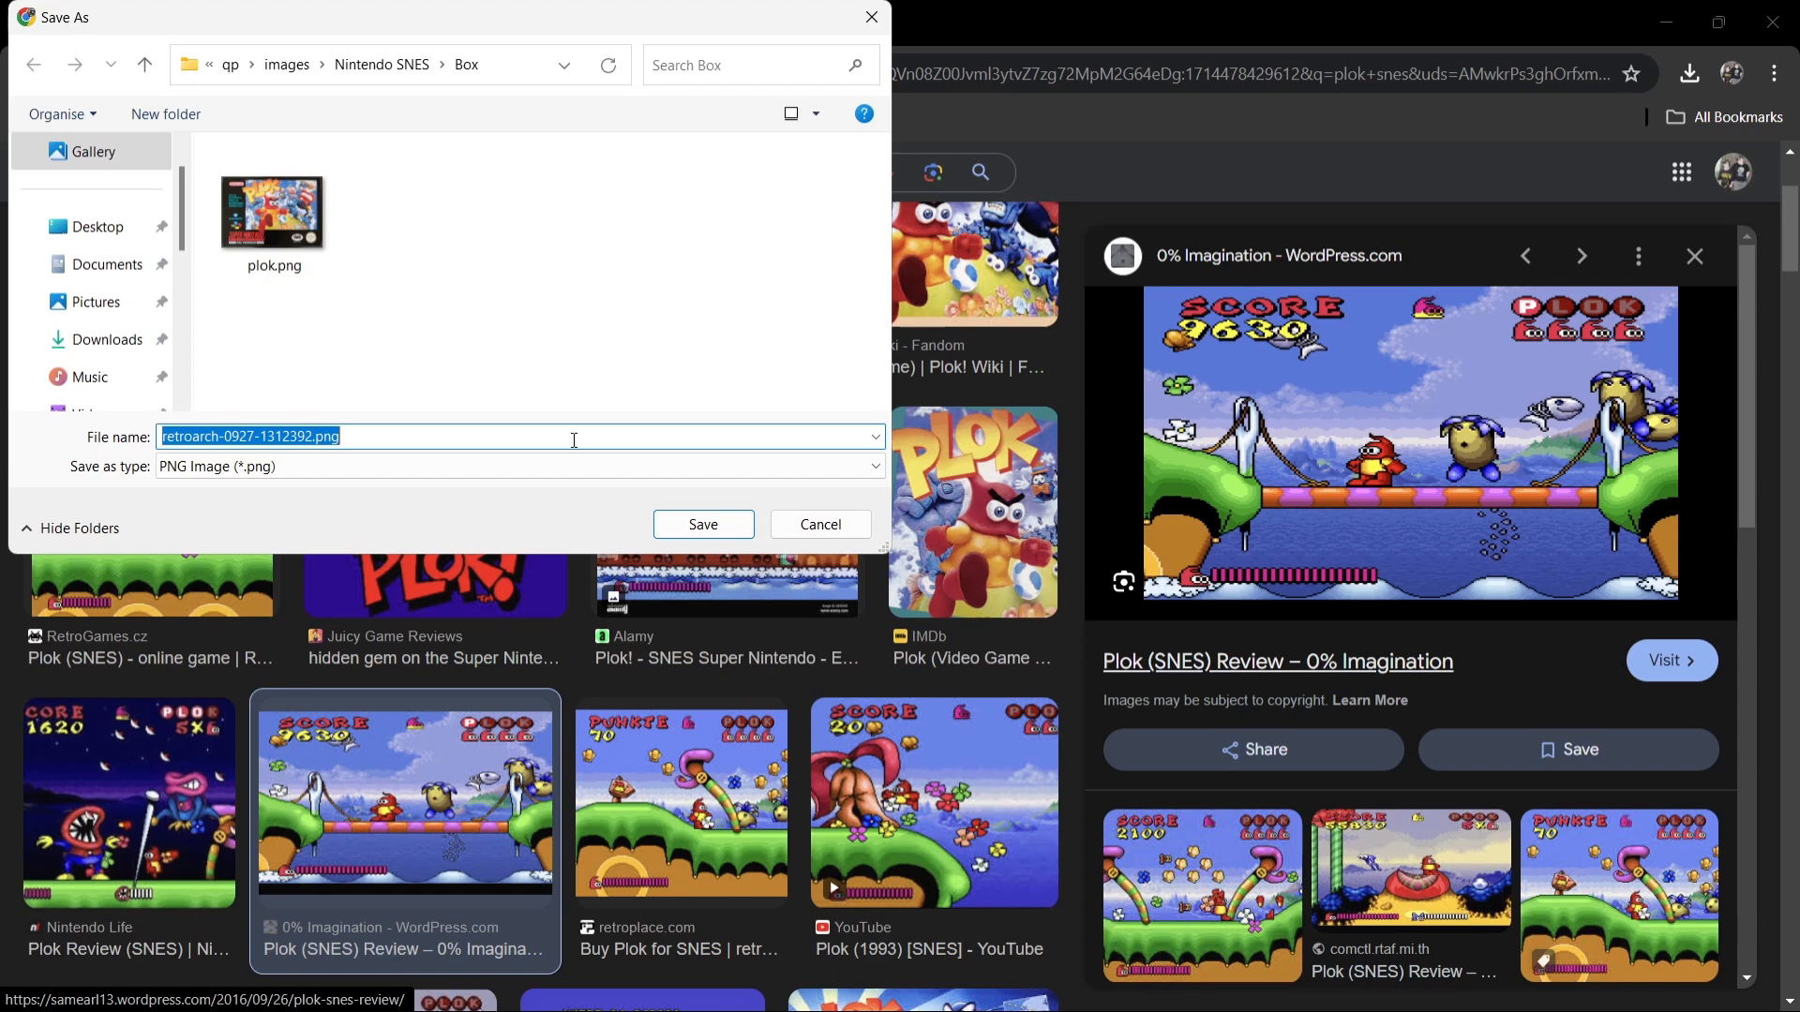
{"action": "left_click", "coordinate": [284, 432]}
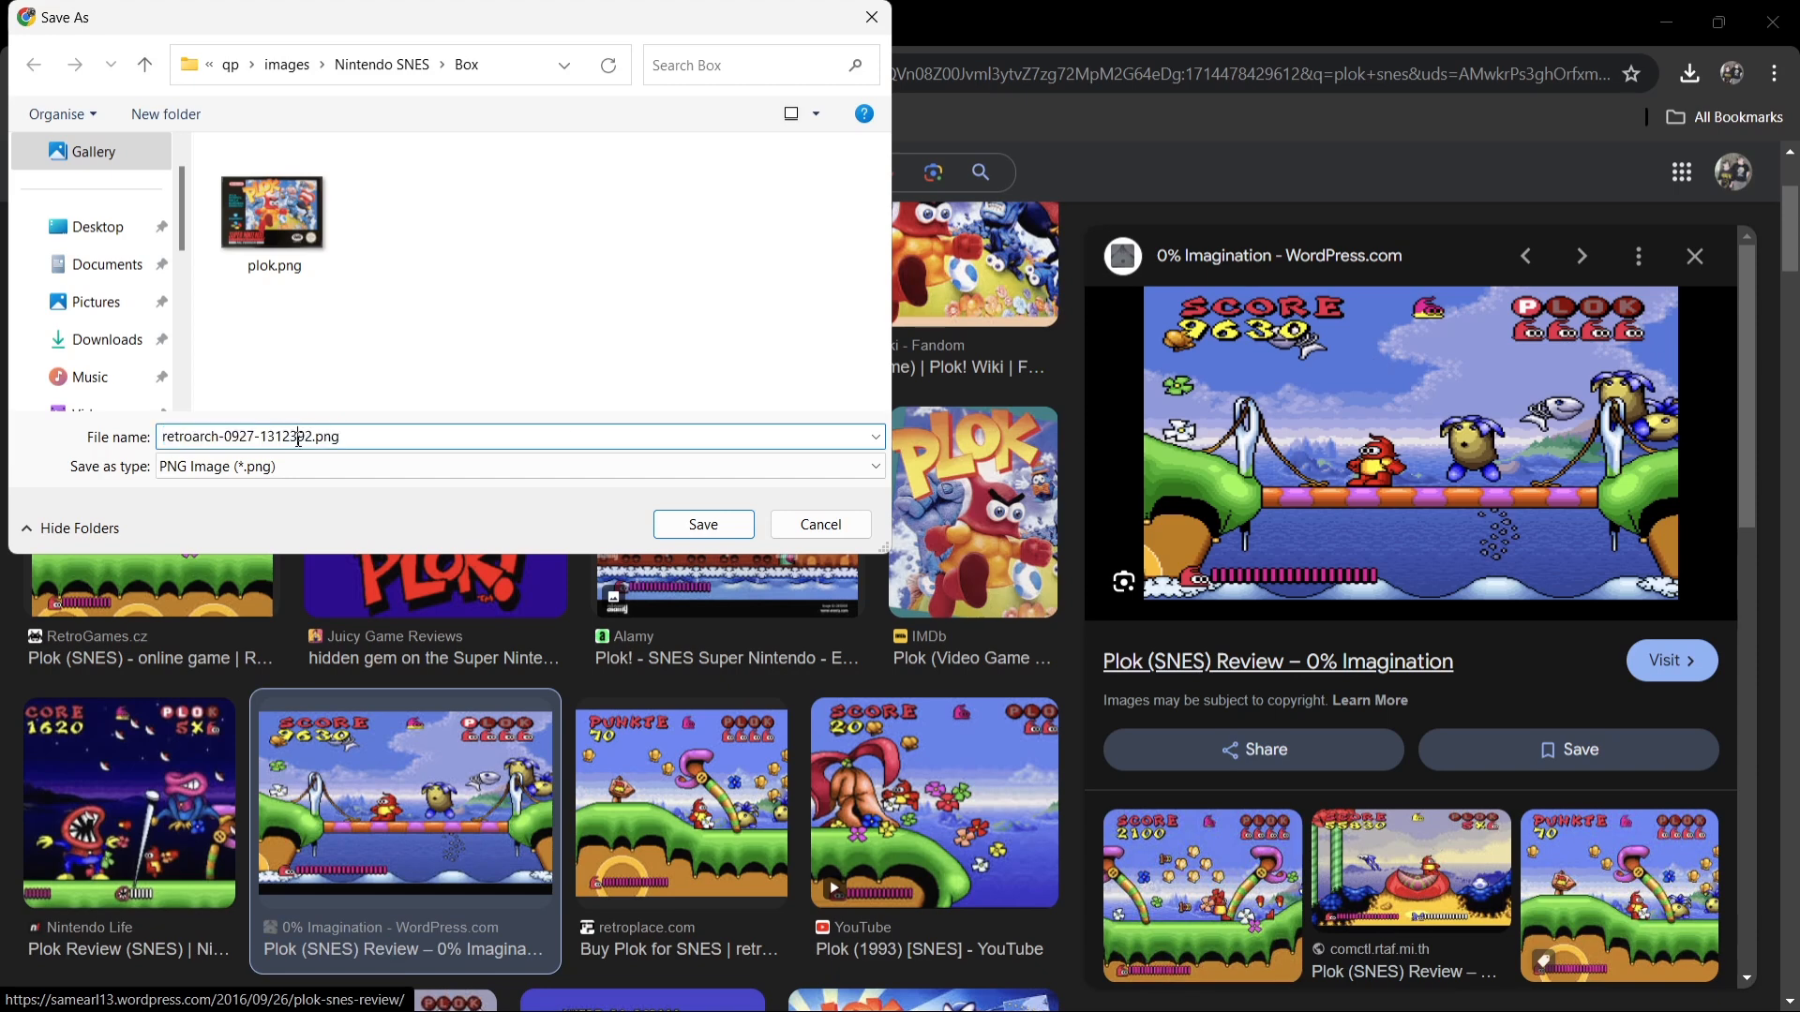
{"action": "left_click_drag", "start_coordinate": [313, 436], "coordinate": [73, 436]}
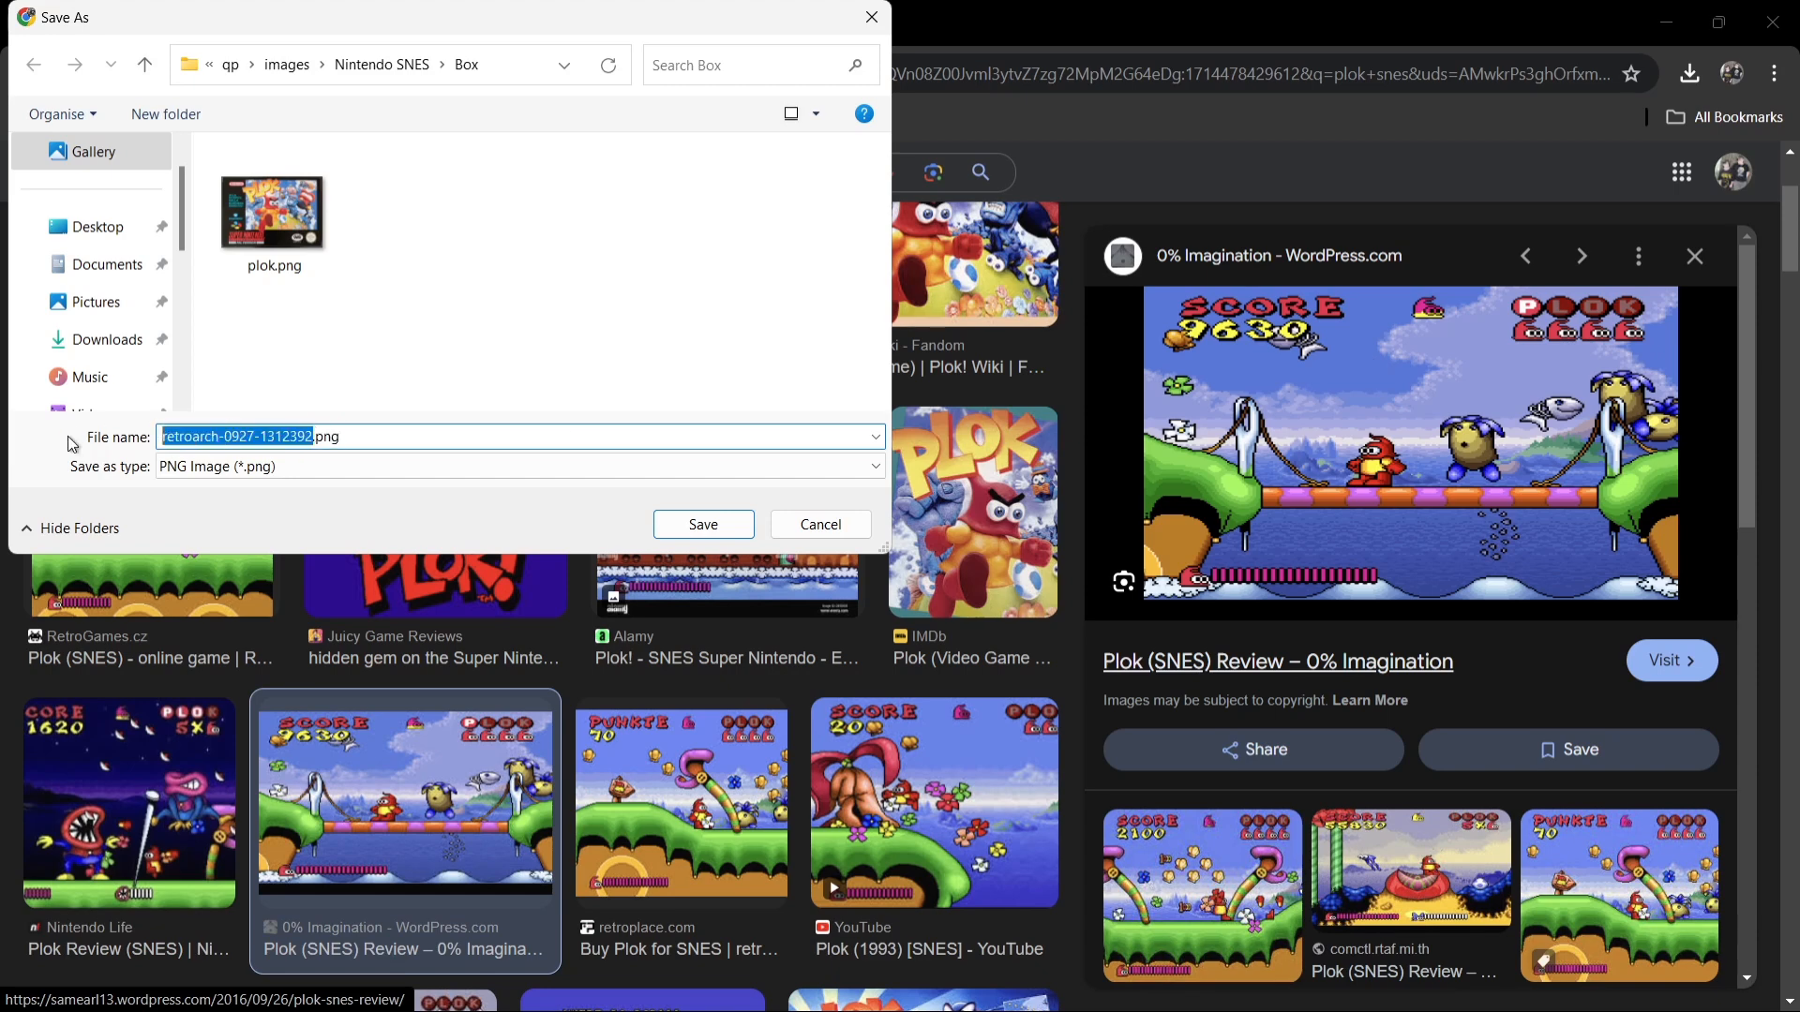
{"action": "type", "text": "plok"}
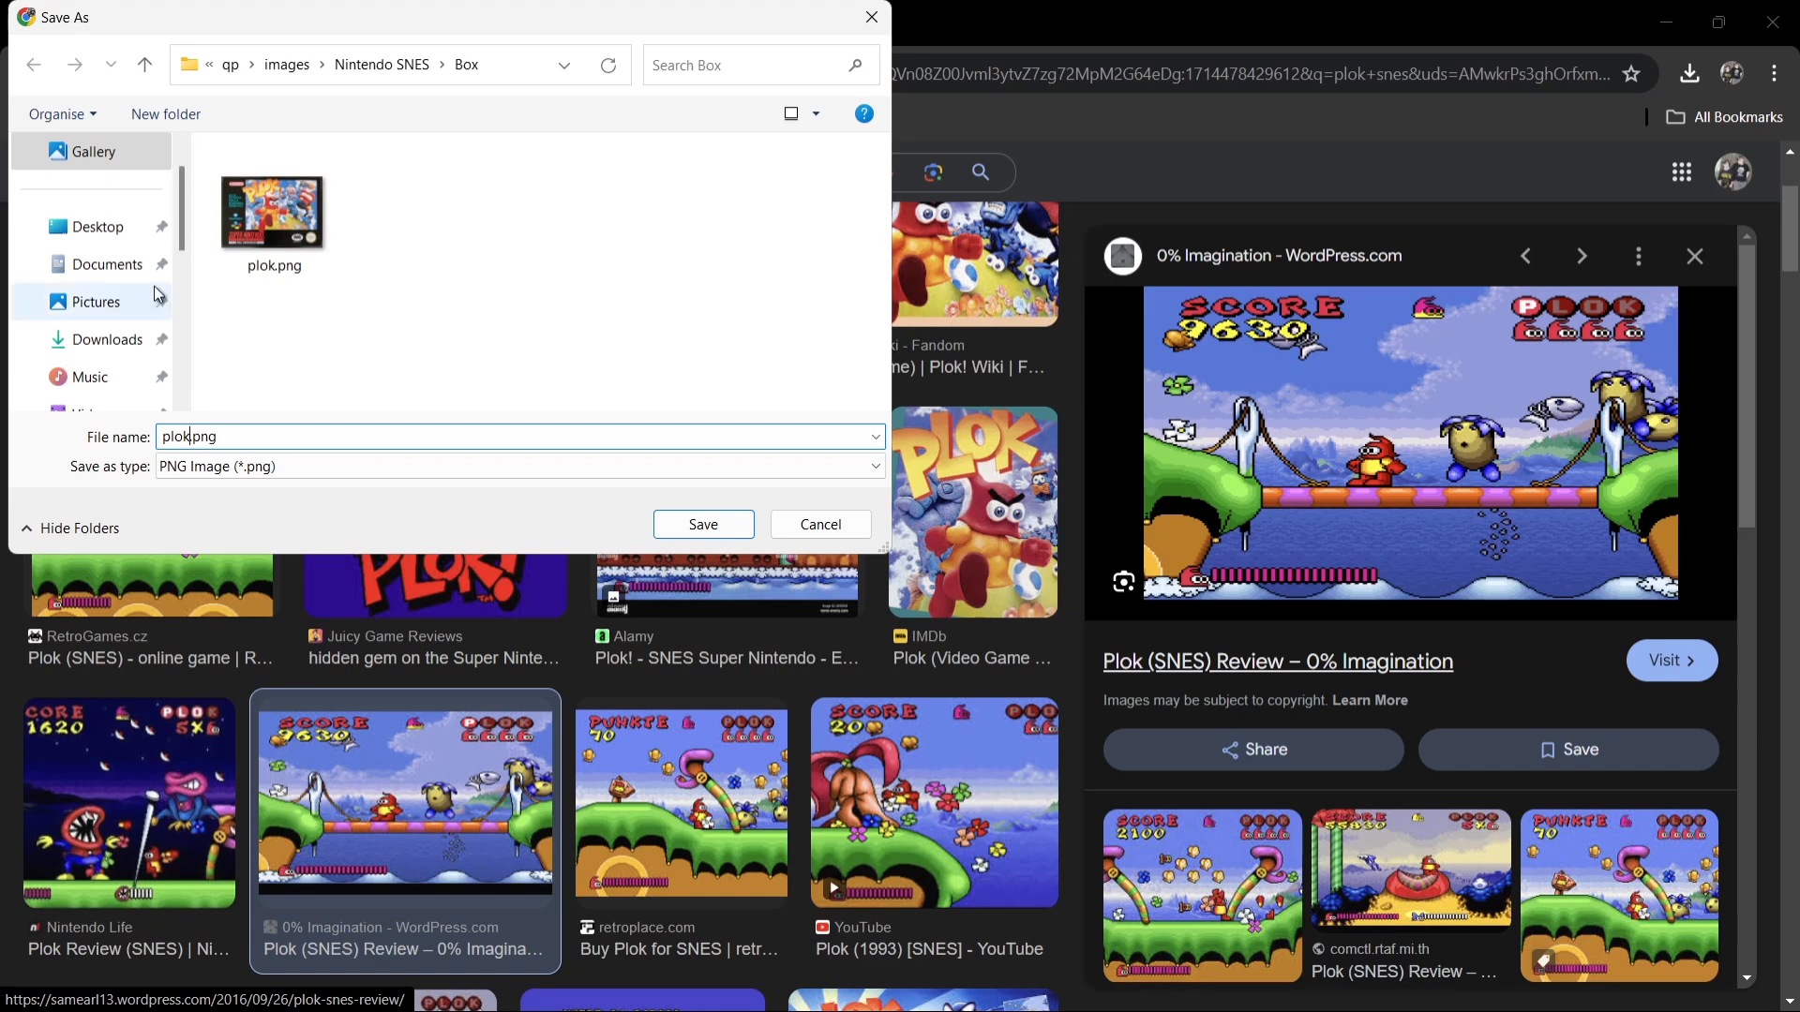
Save the image into the Screenshots folder under Desktop\qp\images\Nintendo SNES.
{"action": "left_click", "coordinate": [101, 228]}
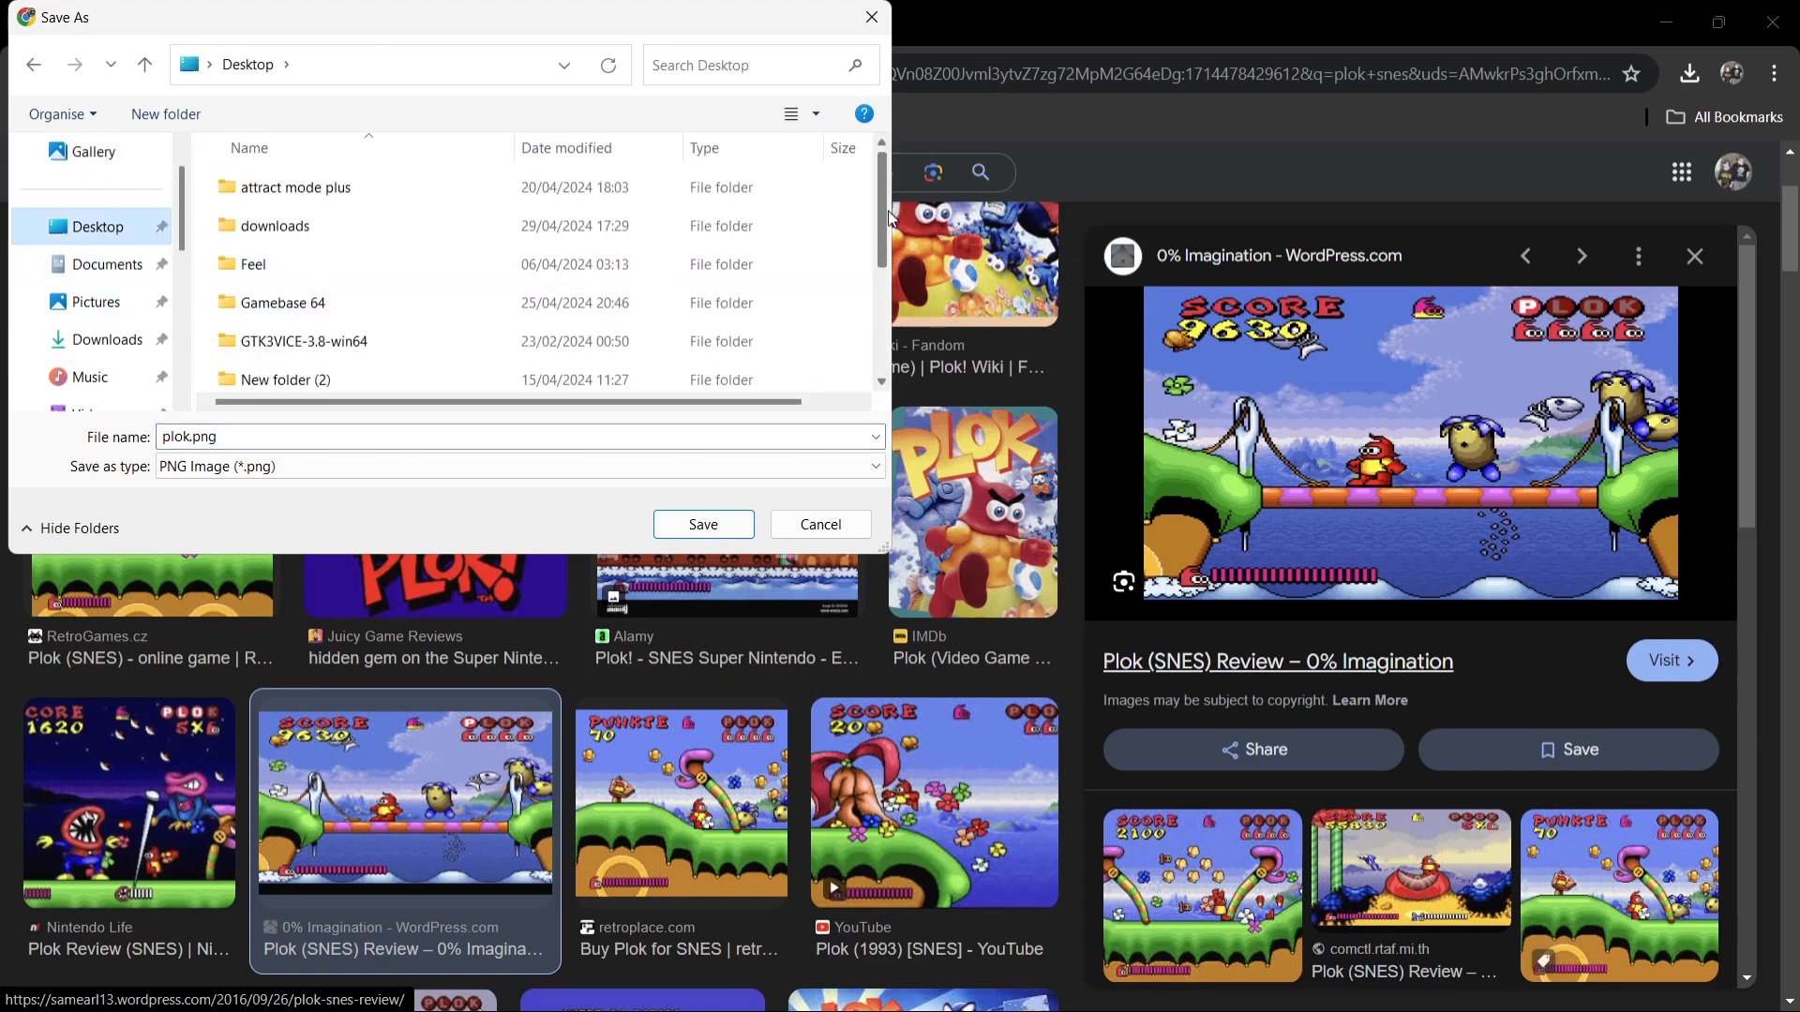
{"action": "scroll", "coordinate": [891, 219], "scroll_direction": "down", "scroll_amount": 2}
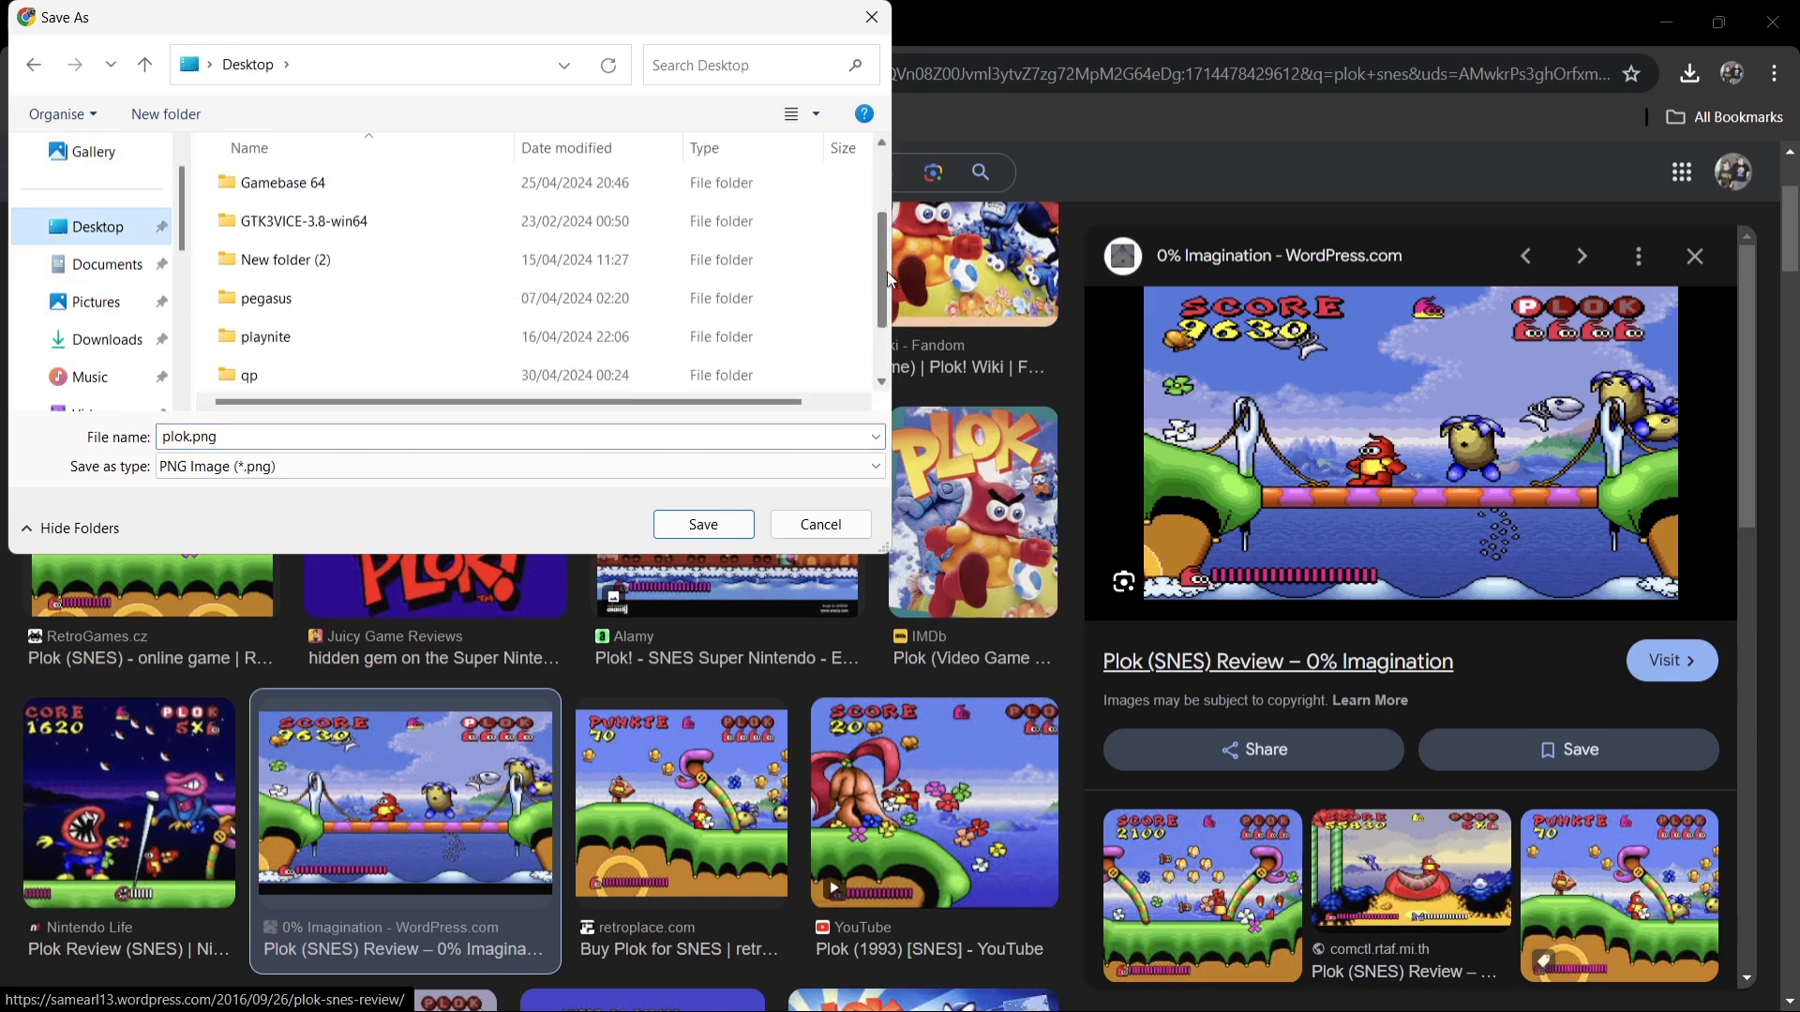
{"action": "double_click", "coordinate": [289, 377]}
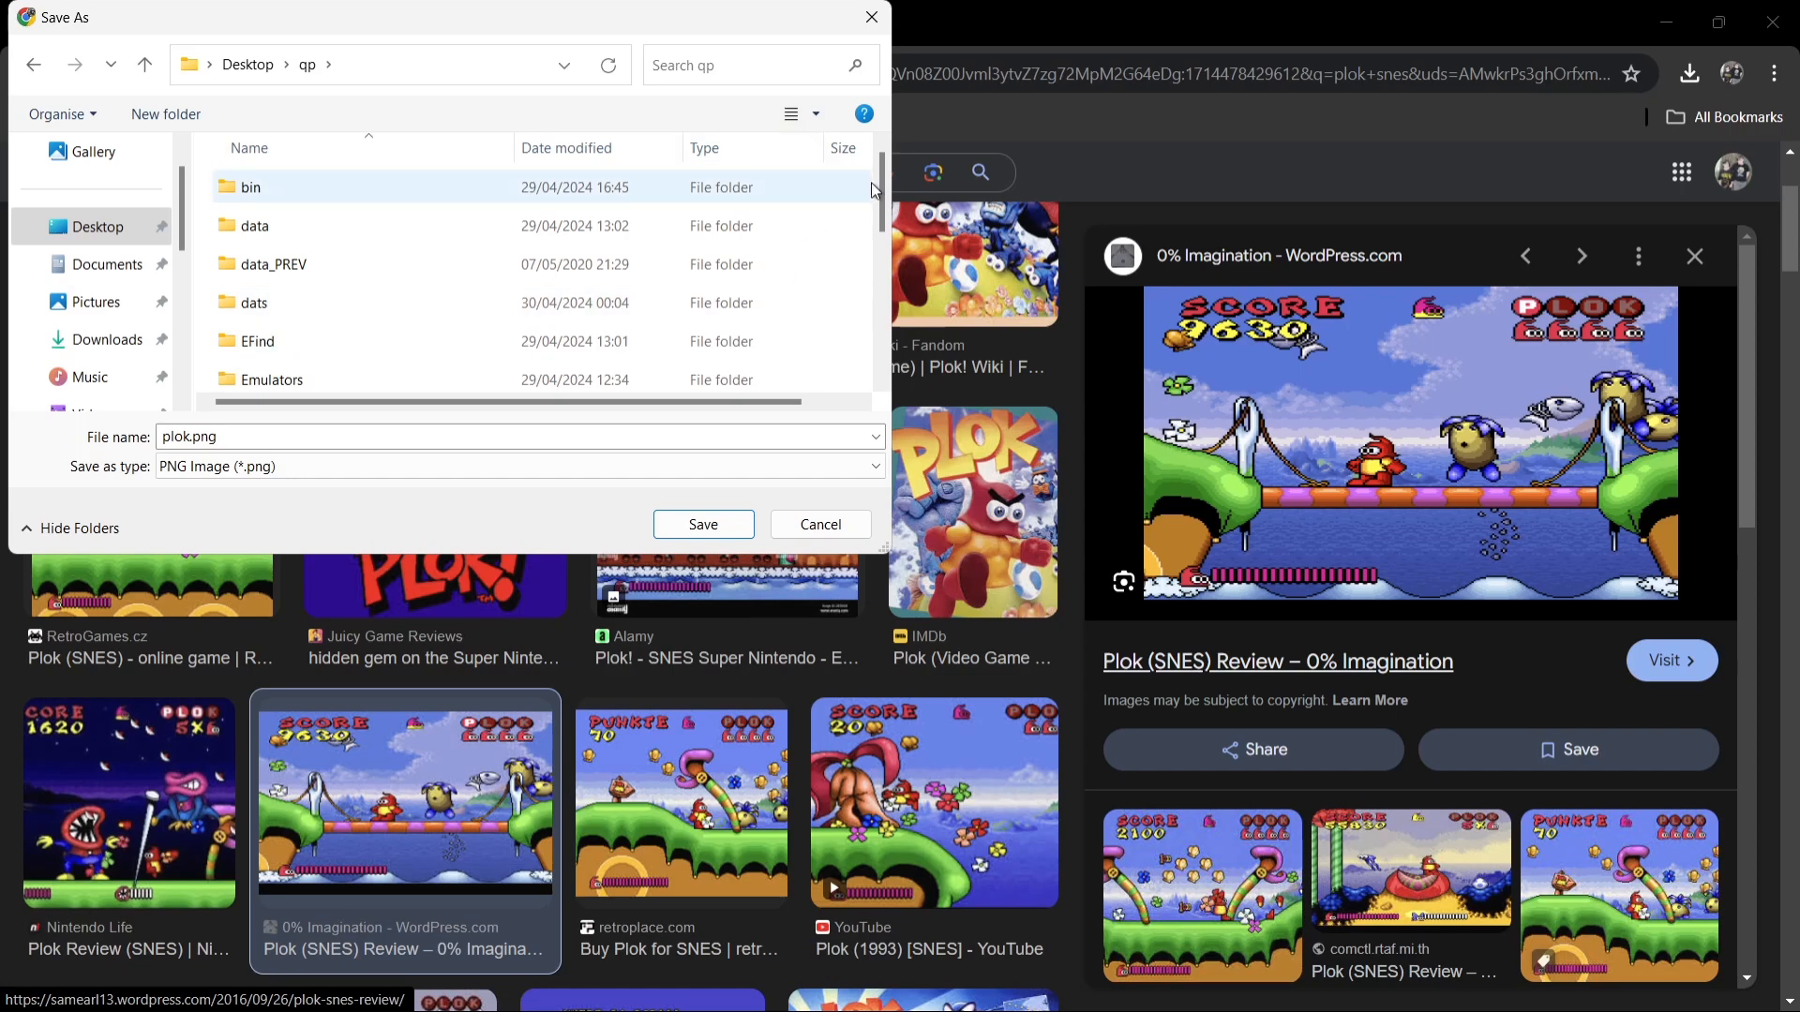
{"action": "scroll", "coordinate": [886, 194], "scroll_direction": "down", "scroll_amount": 2}
{"action": "double_click", "coordinate": [379, 265]}
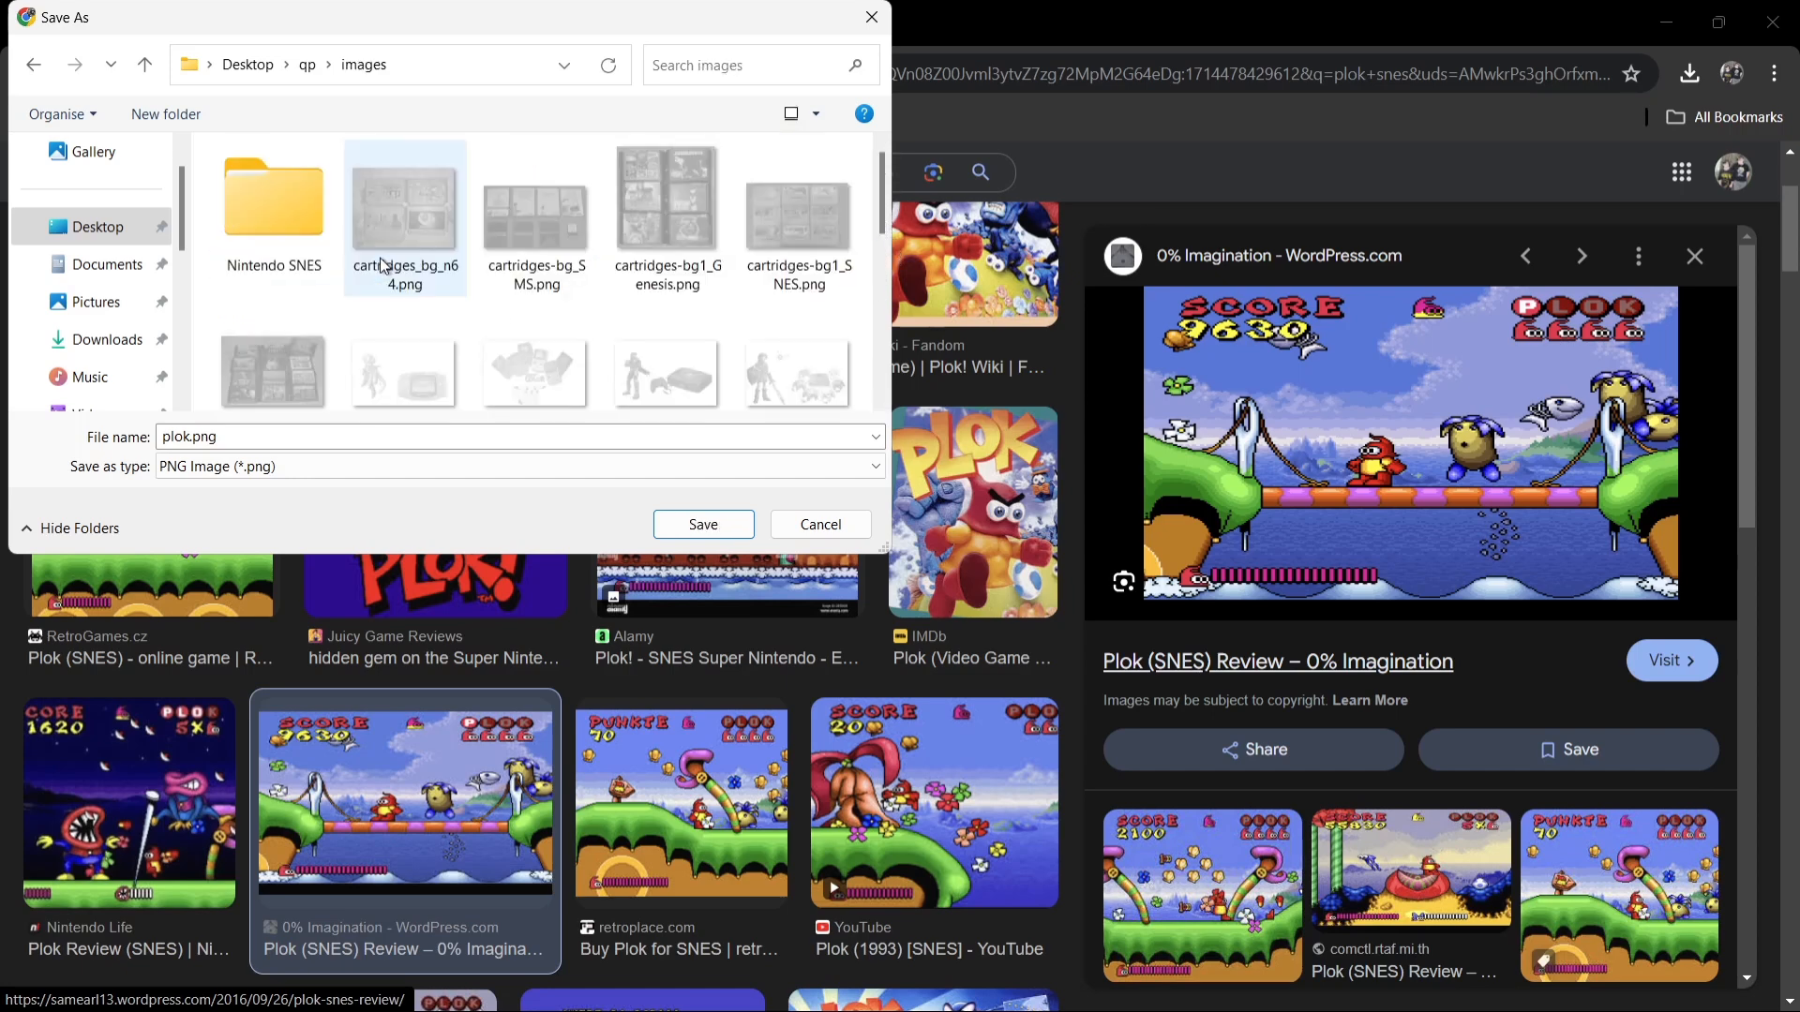
{"action": "double_click", "coordinate": [304, 233]}
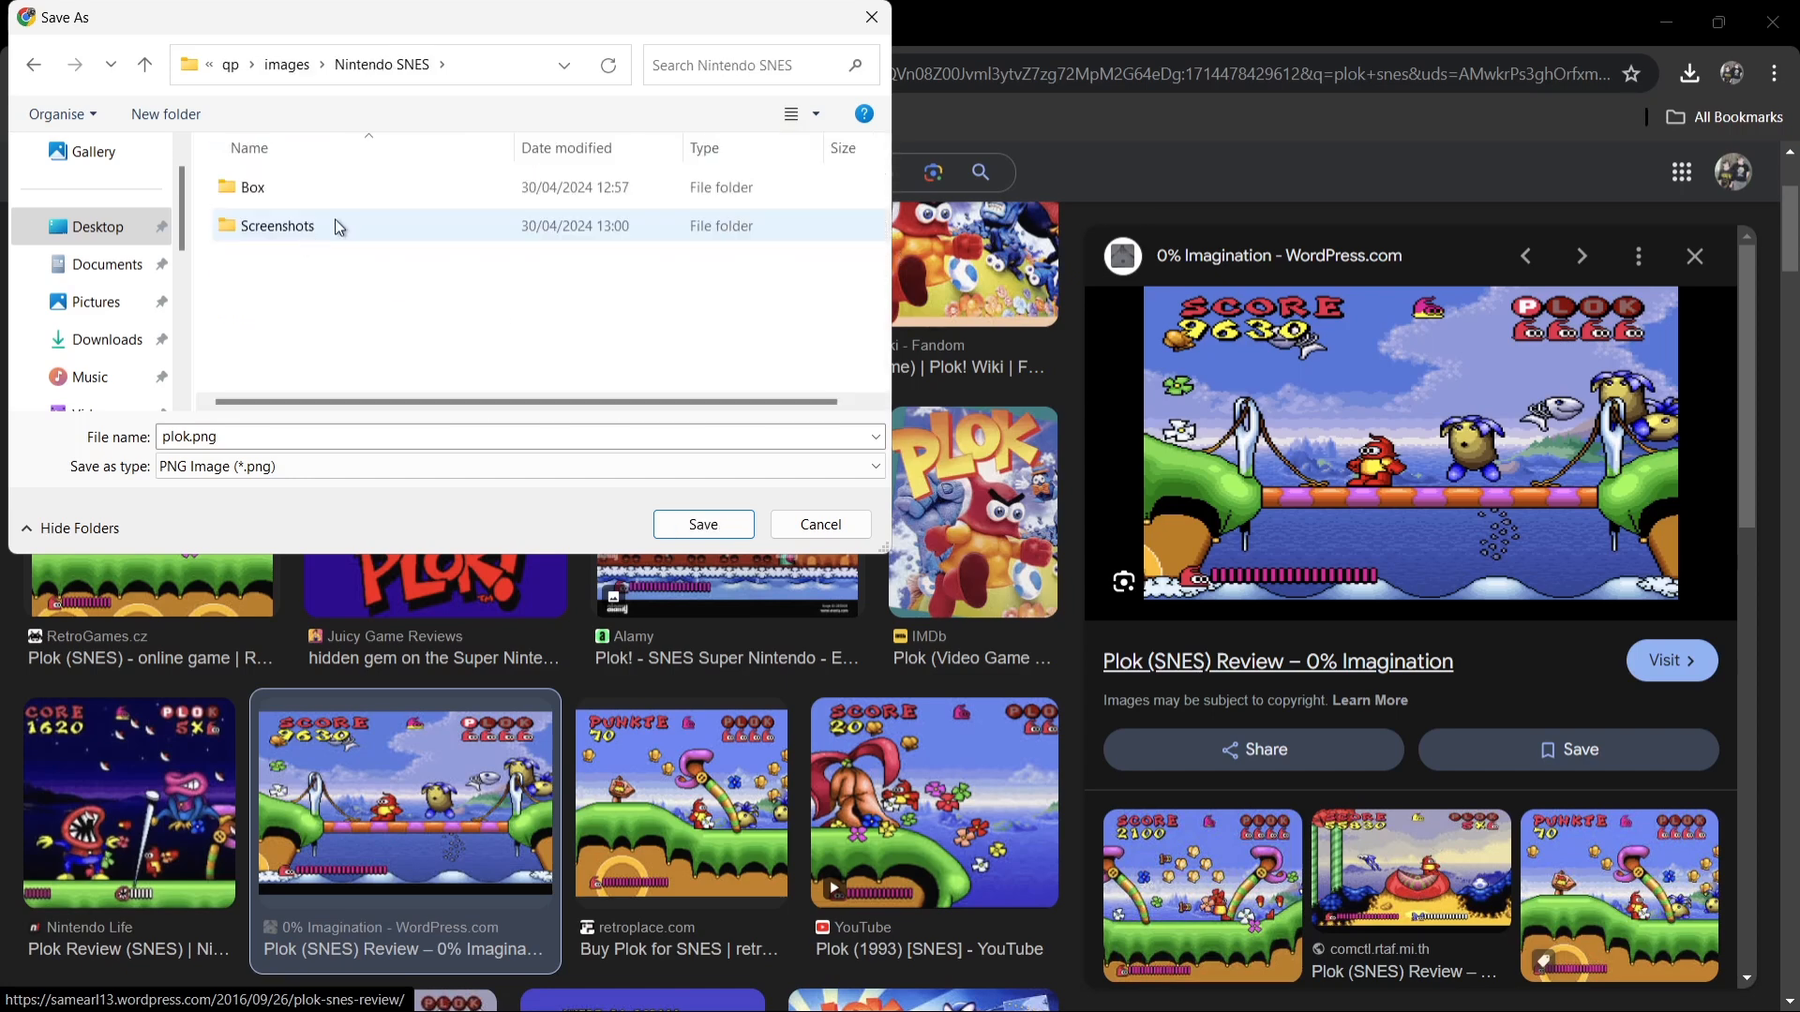
{"action": "double_click", "coordinate": [340, 221]}
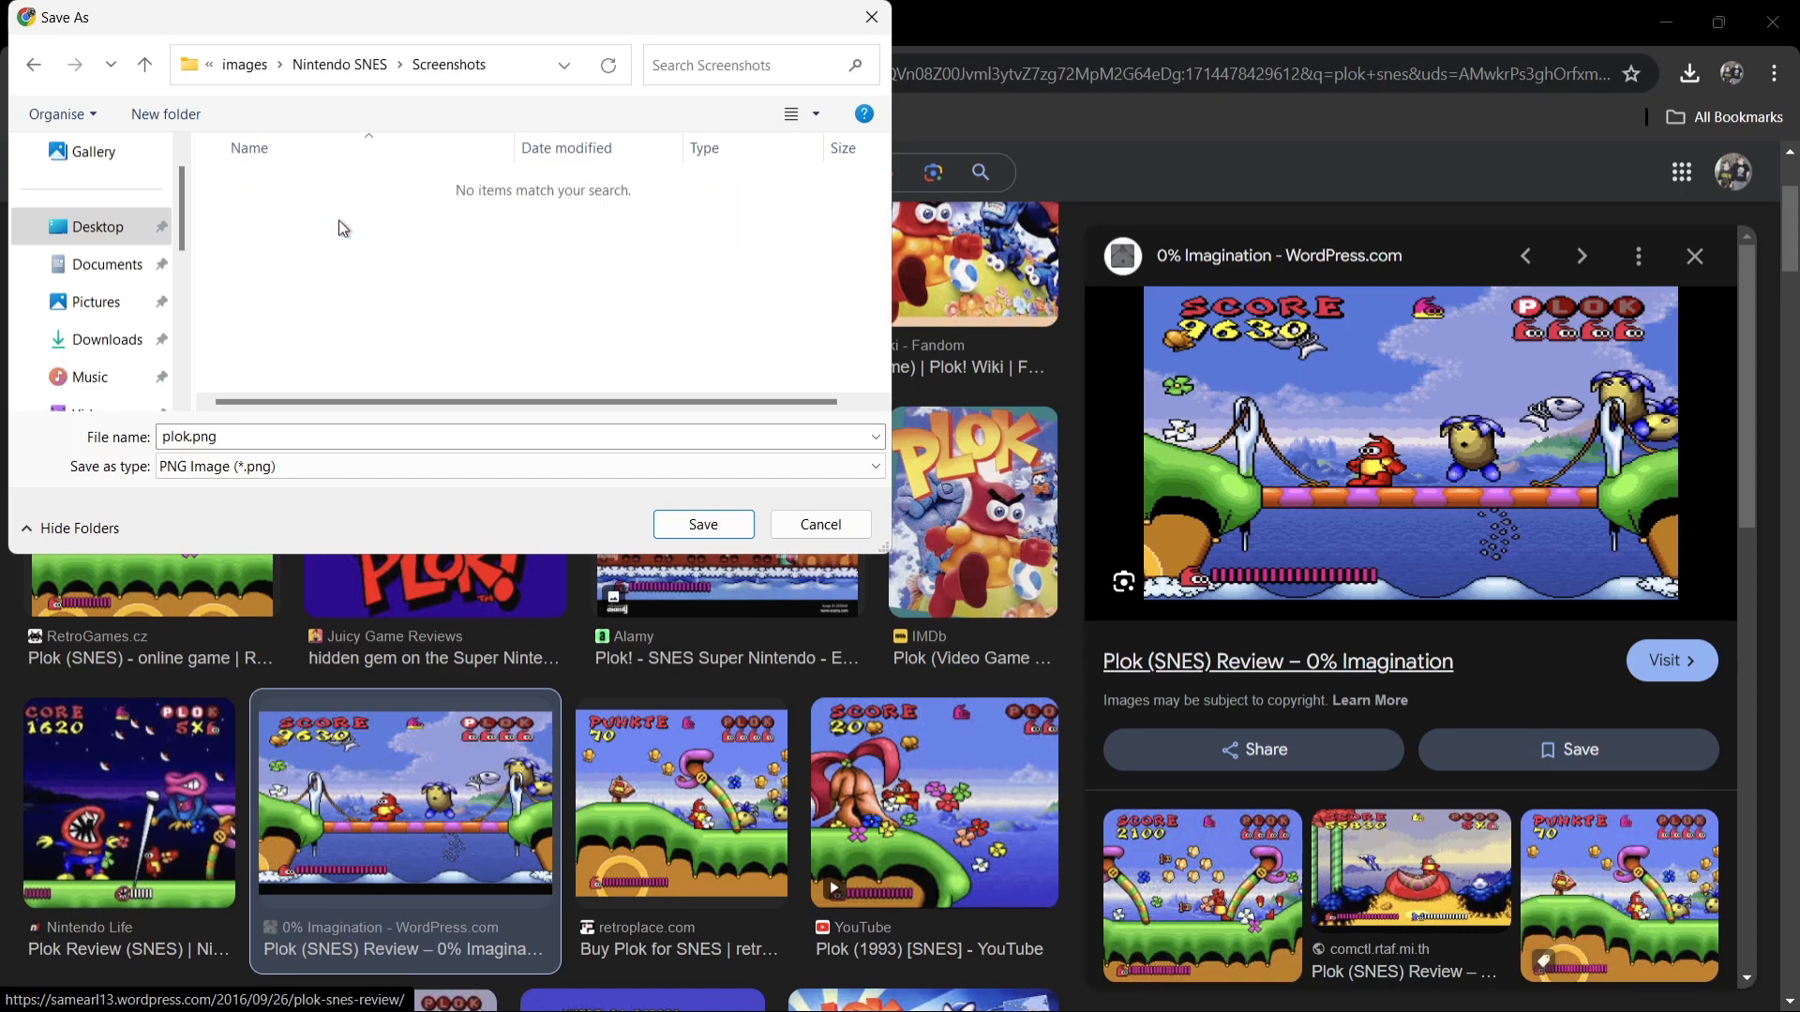
{"action": "left_click", "coordinate": [712, 531]}
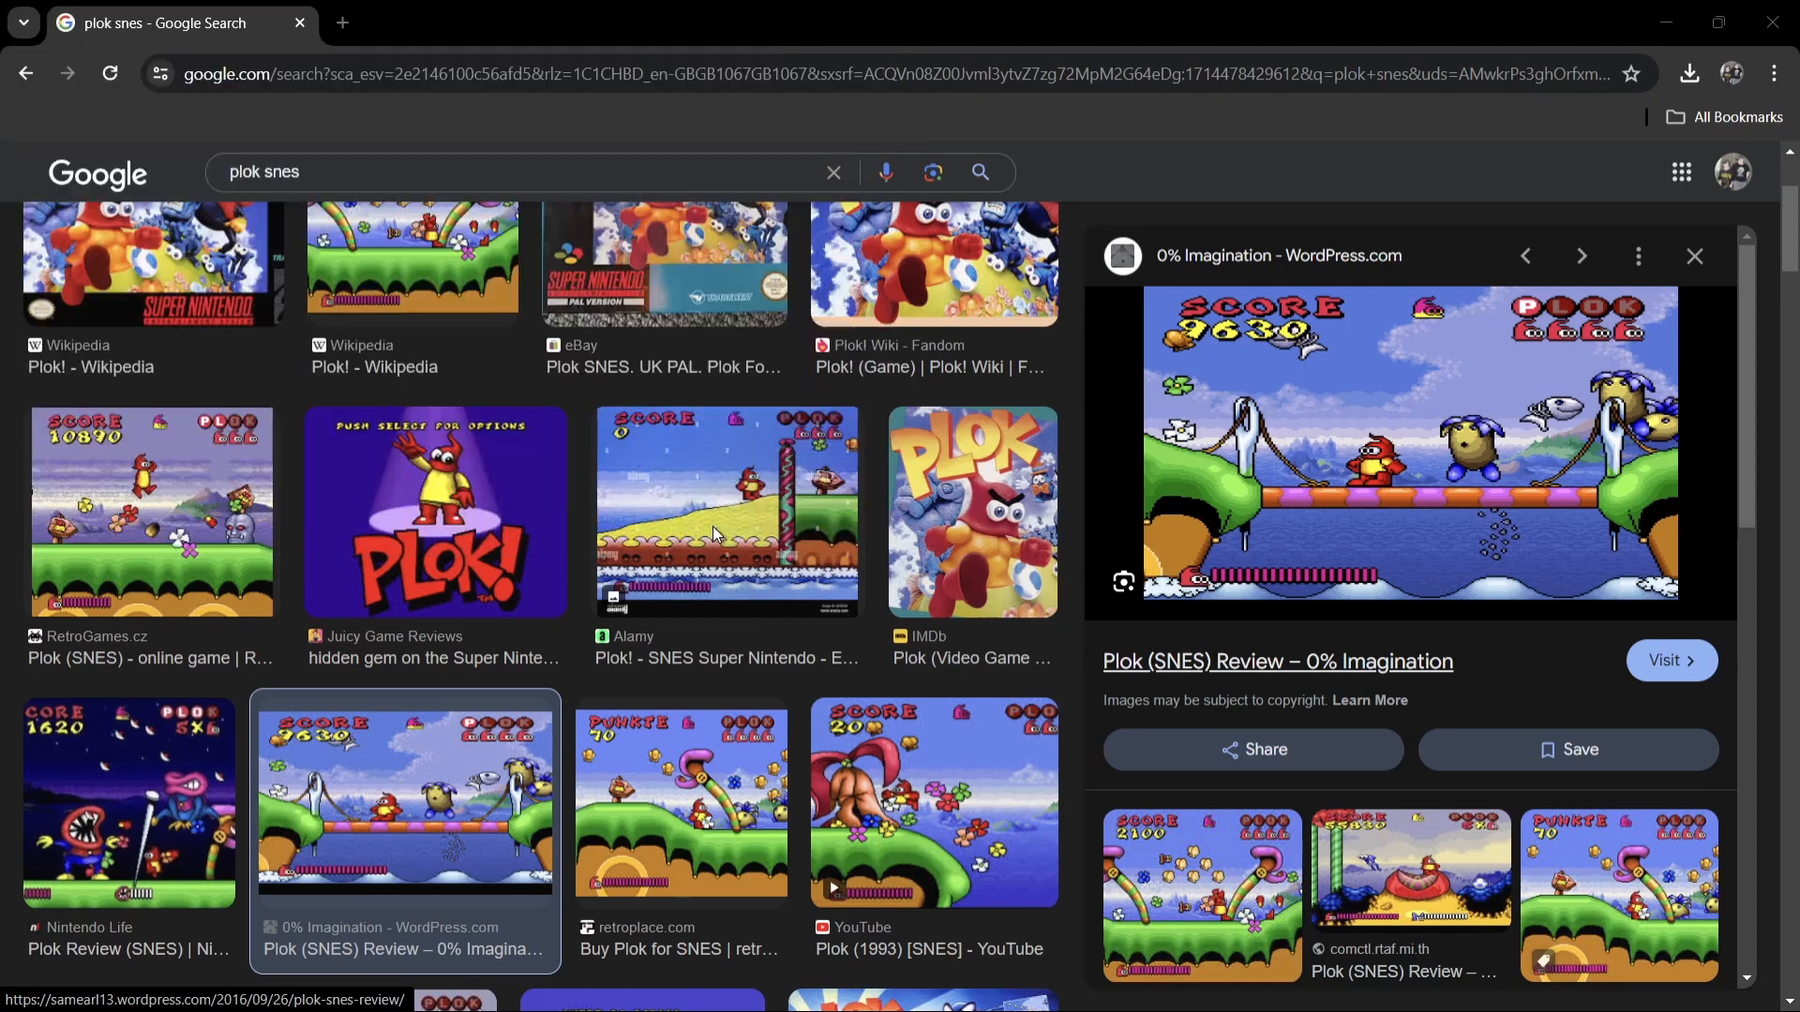
Switch to QuickPlay and enable the ScreenShots tab for the Nintendo SNES system in the media panel's path configuration.
{"action": "left_click", "coordinate": [1673, 28]}
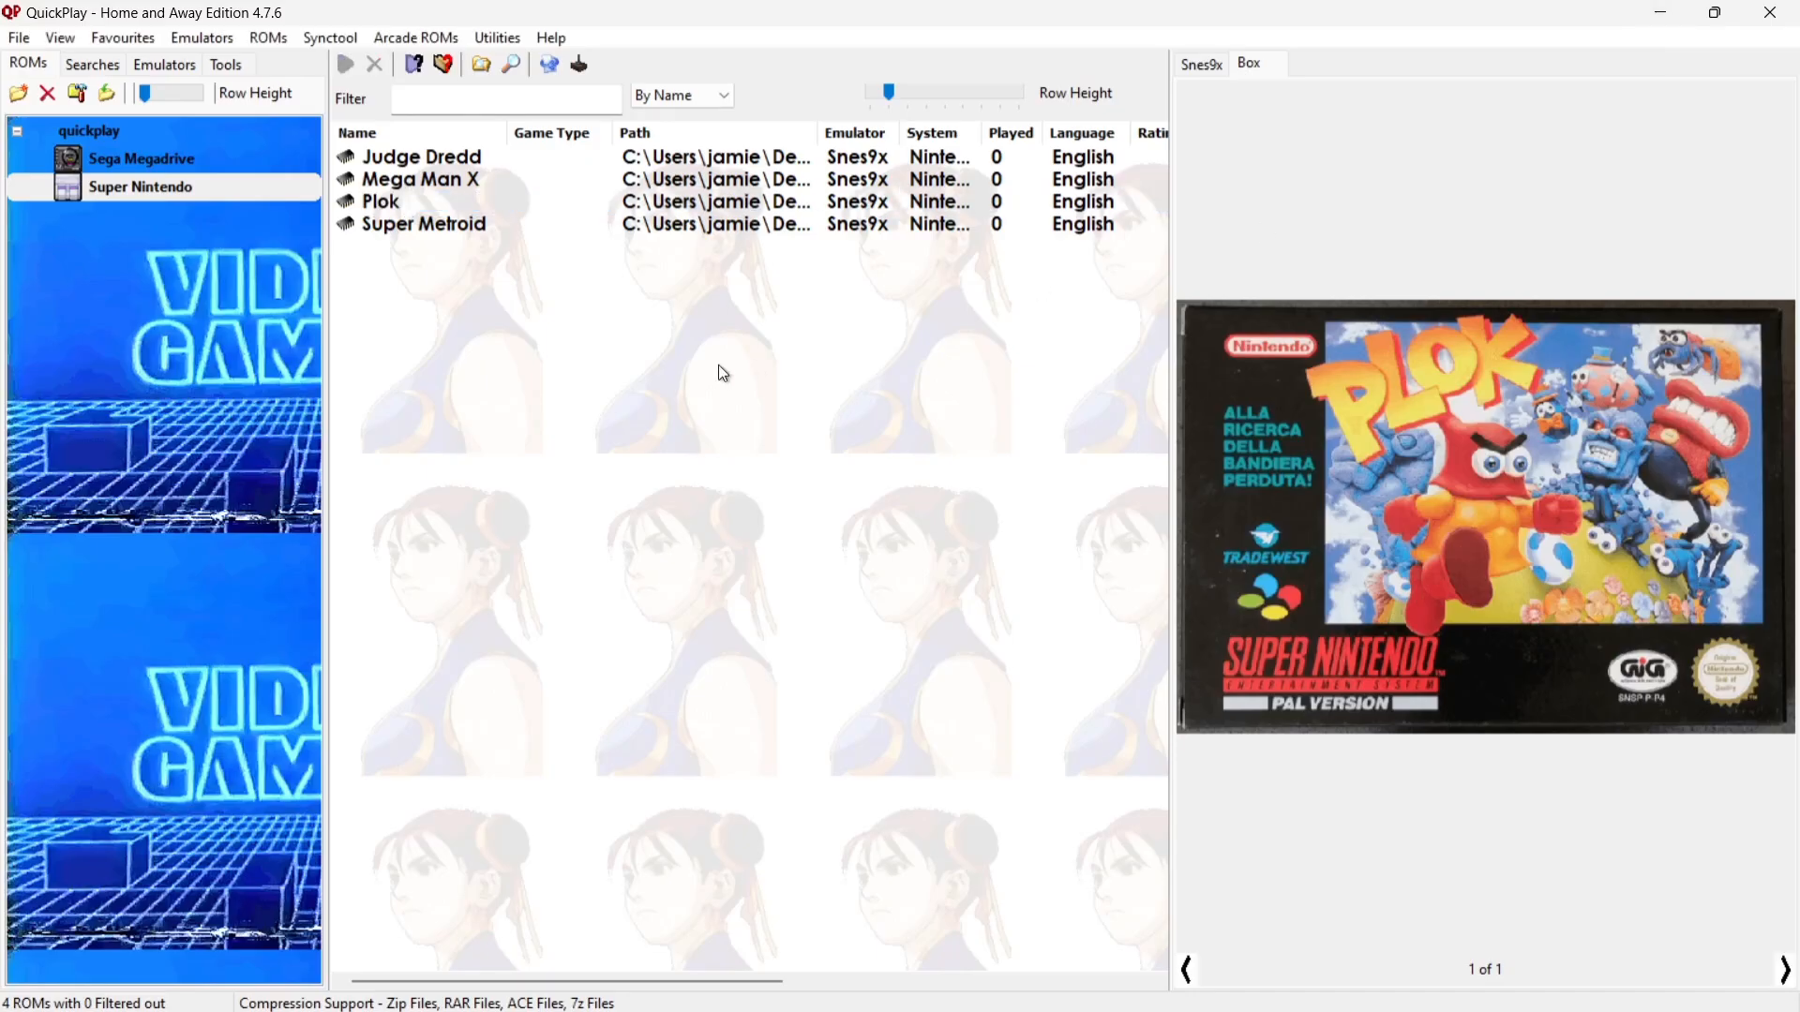
{"action": "left_click", "coordinate": [403, 207]}
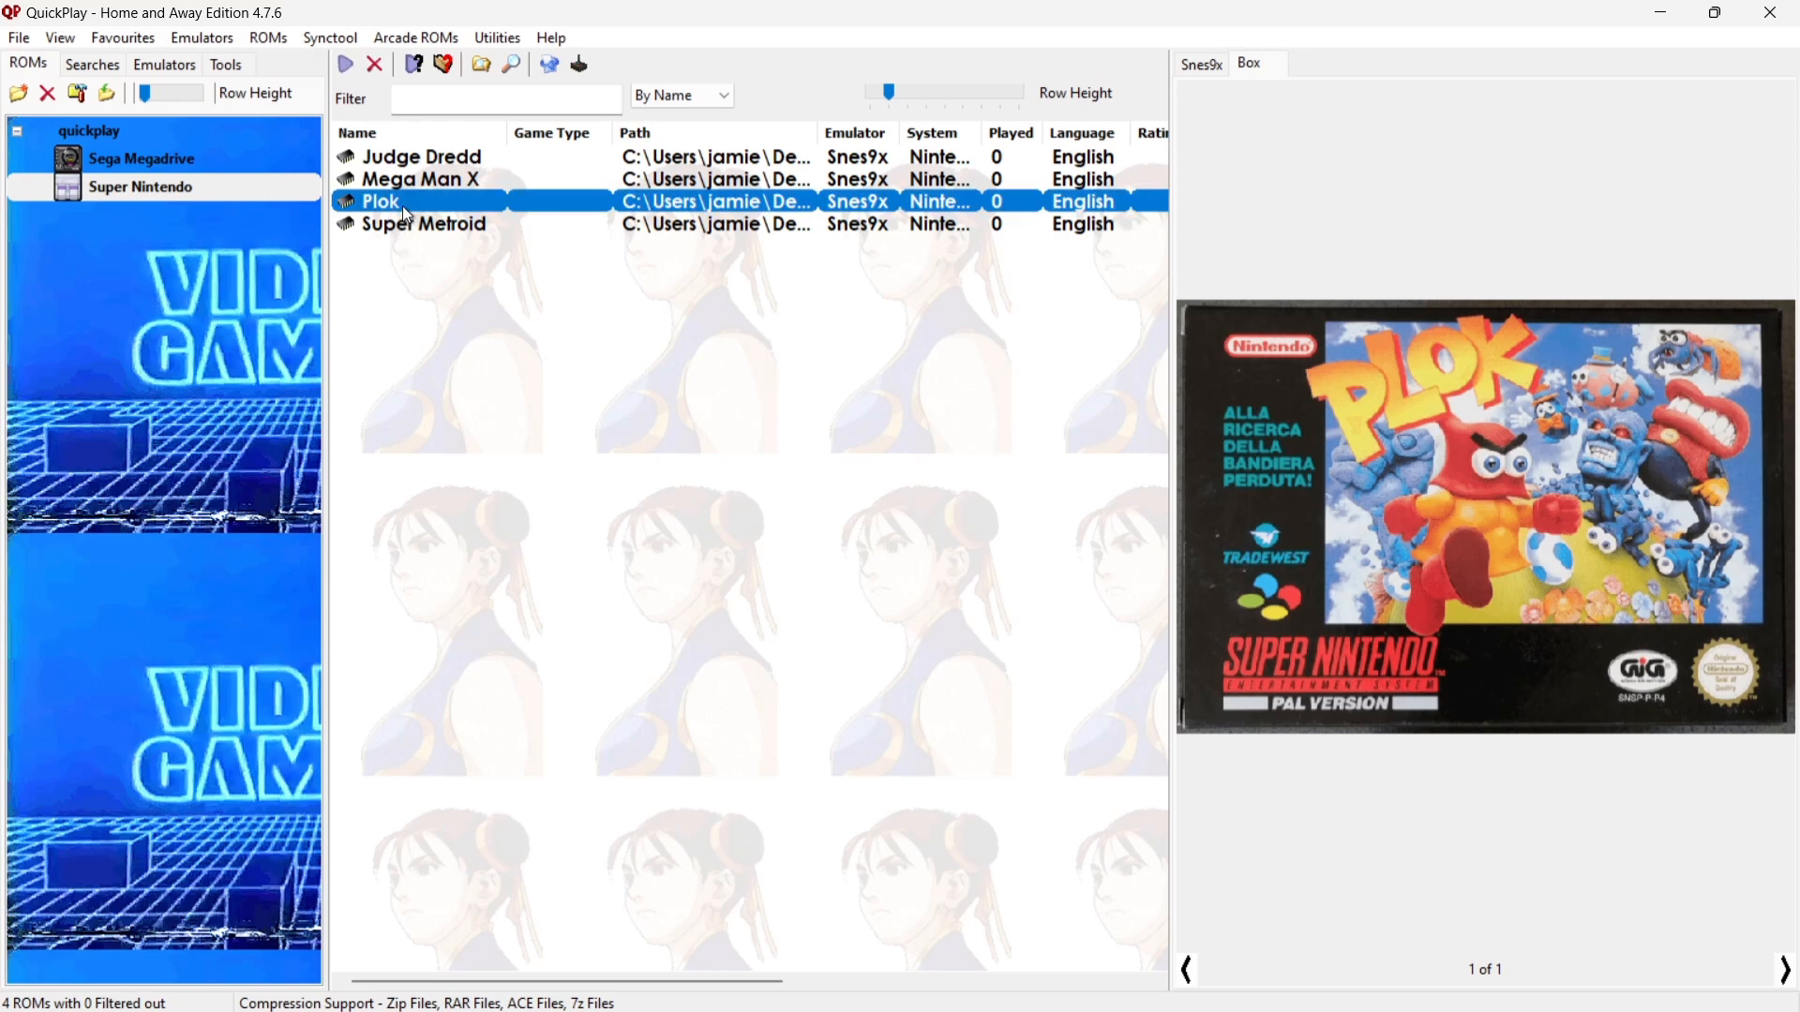
{"action": "left_click", "coordinate": [186, 190]}
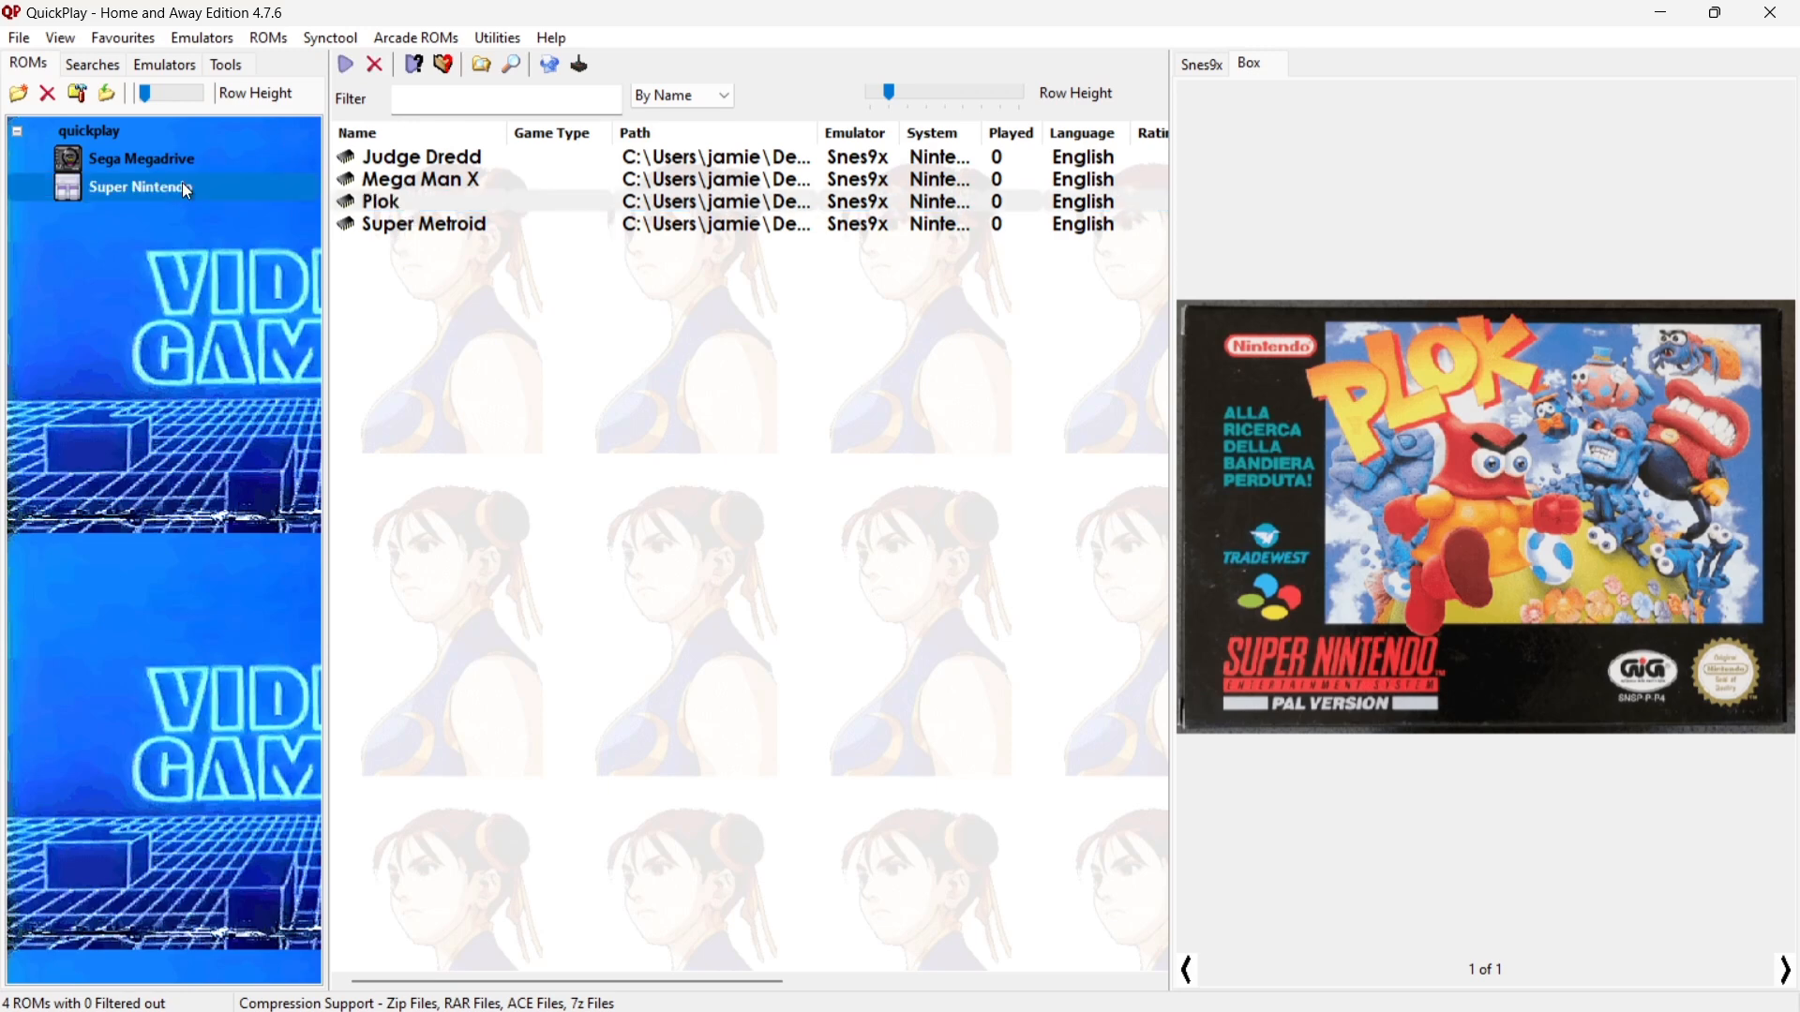
{"action": "left_click", "coordinate": [514, 37]}
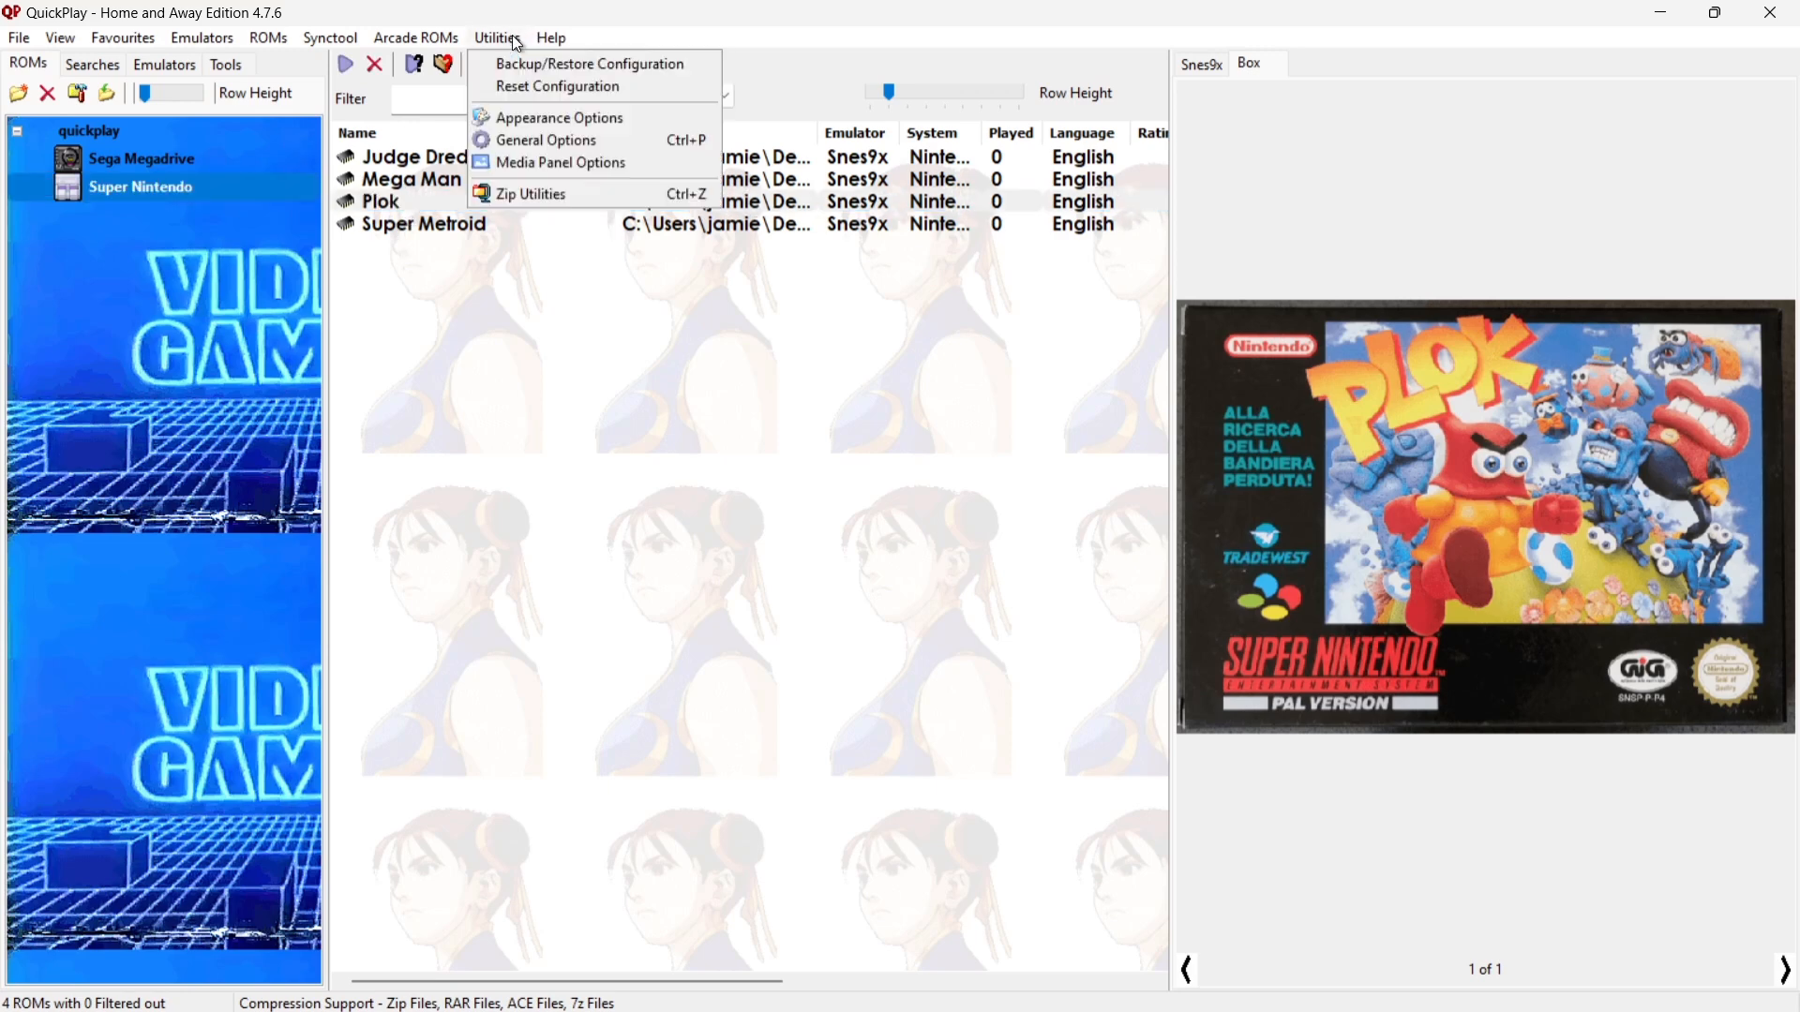
{"action": "left_click", "coordinate": [529, 163]}
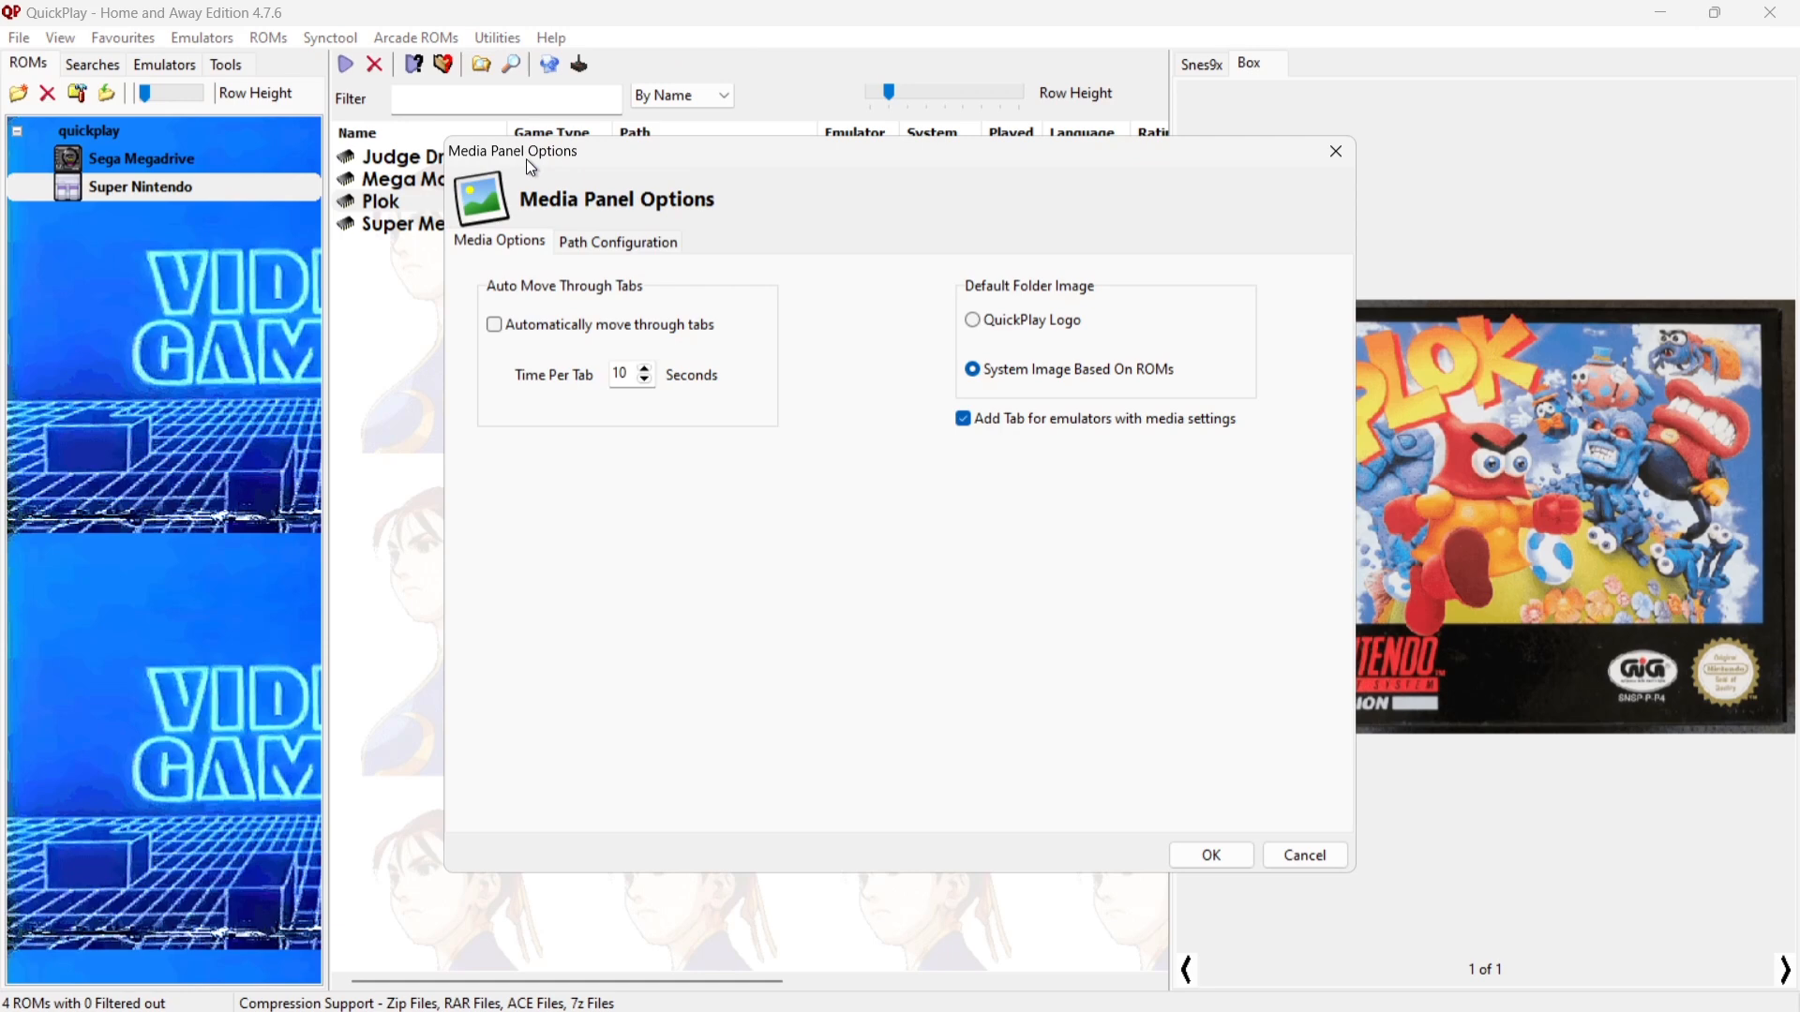
{"action": "left_click", "coordinate": [643, 240]}
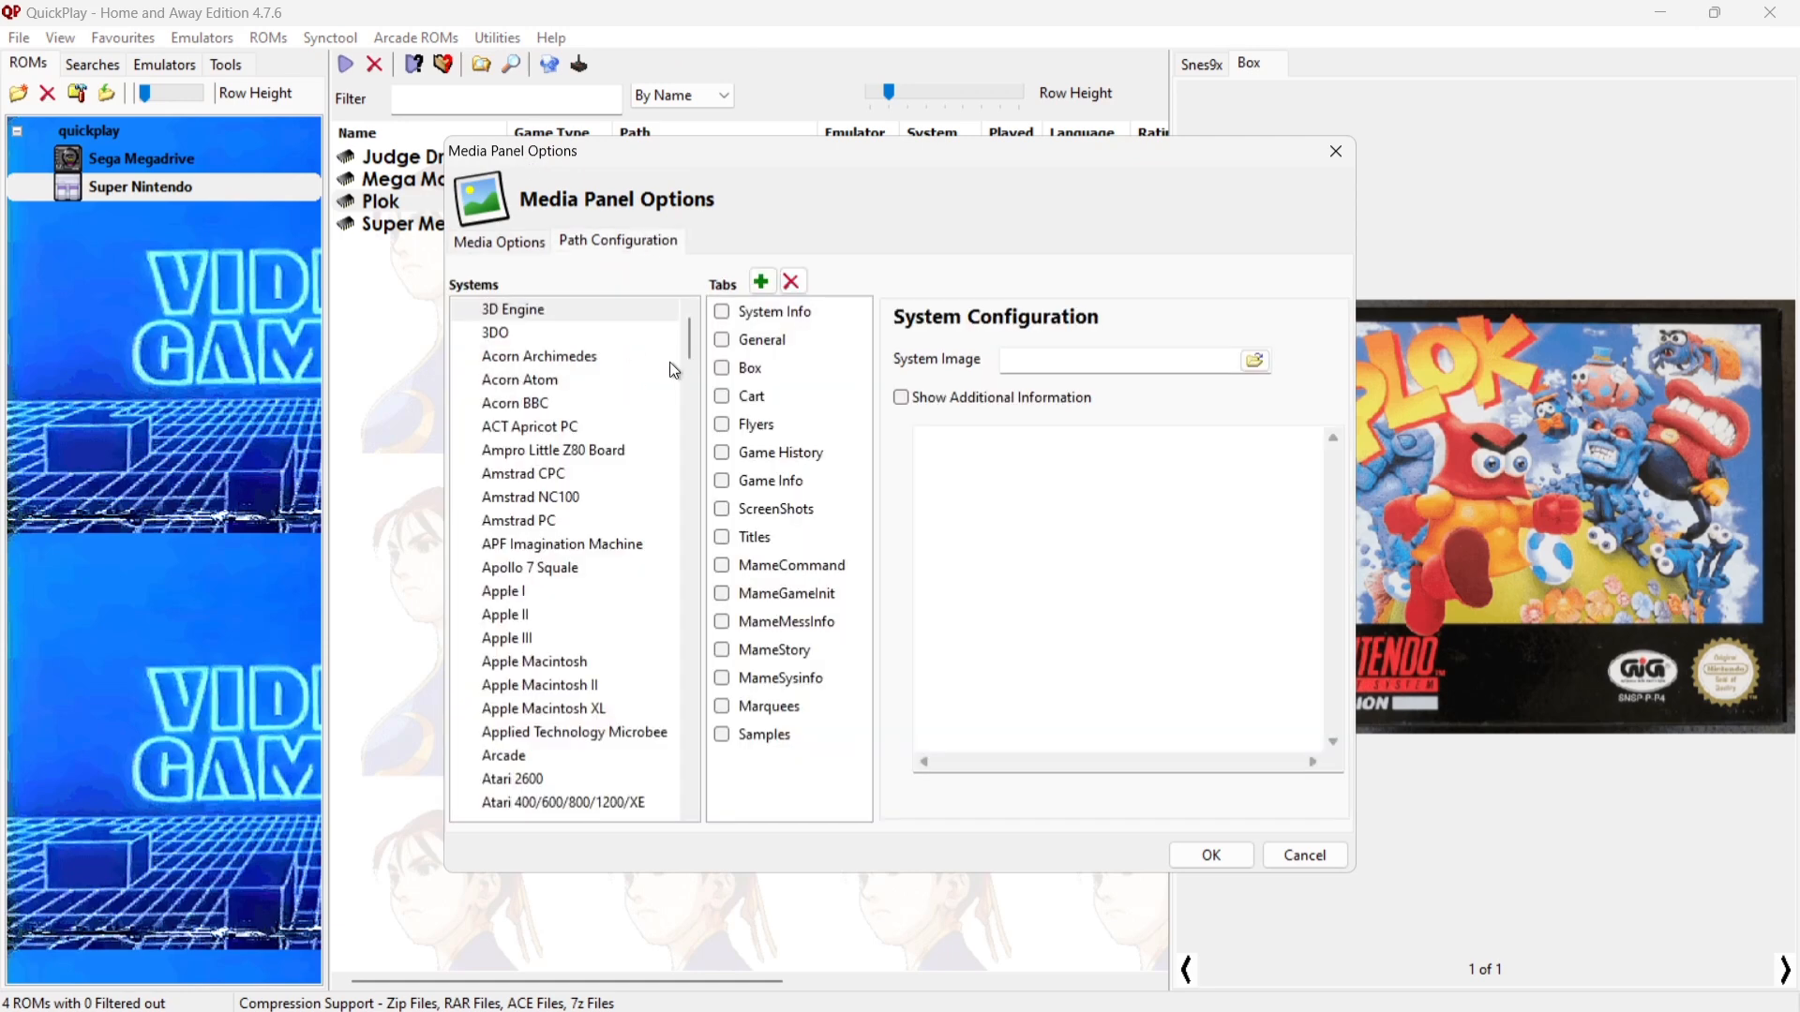
{"action": "left_click_drag", "start_coordinate": [689, 341], "coordinate": [701, 589]}
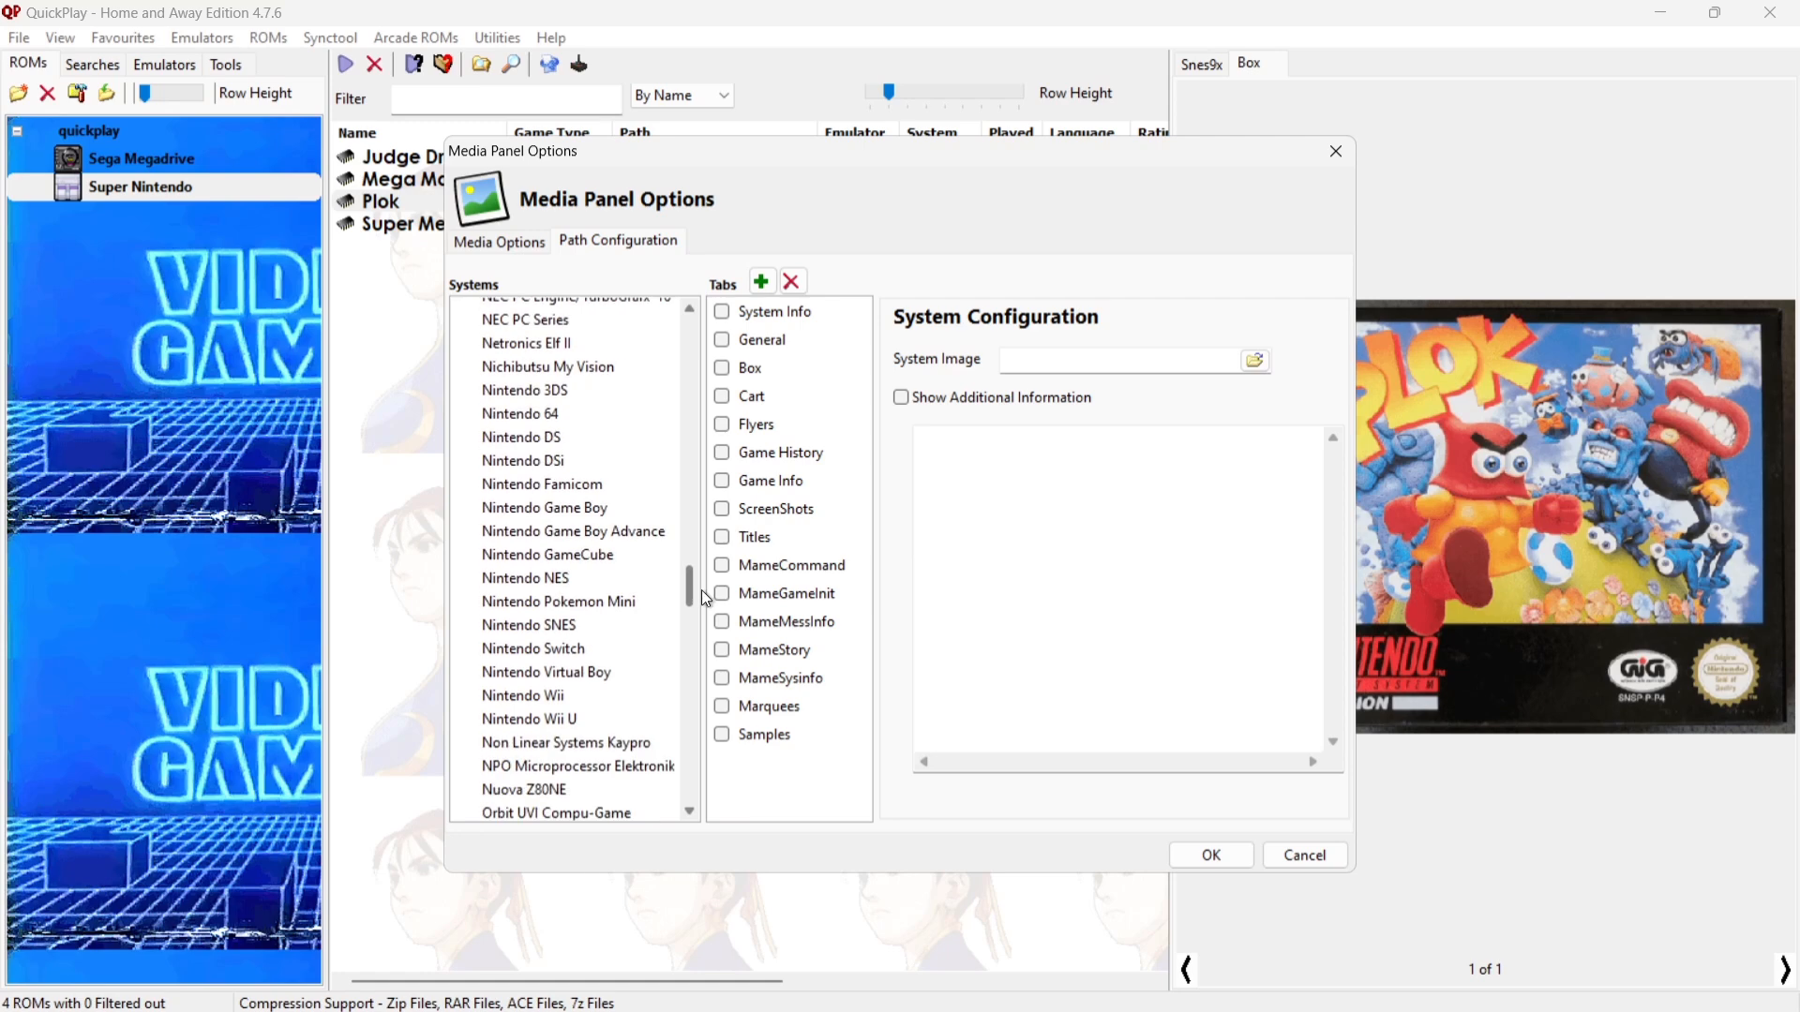
{"action": "left_click", "coordinate": [573, 626]}
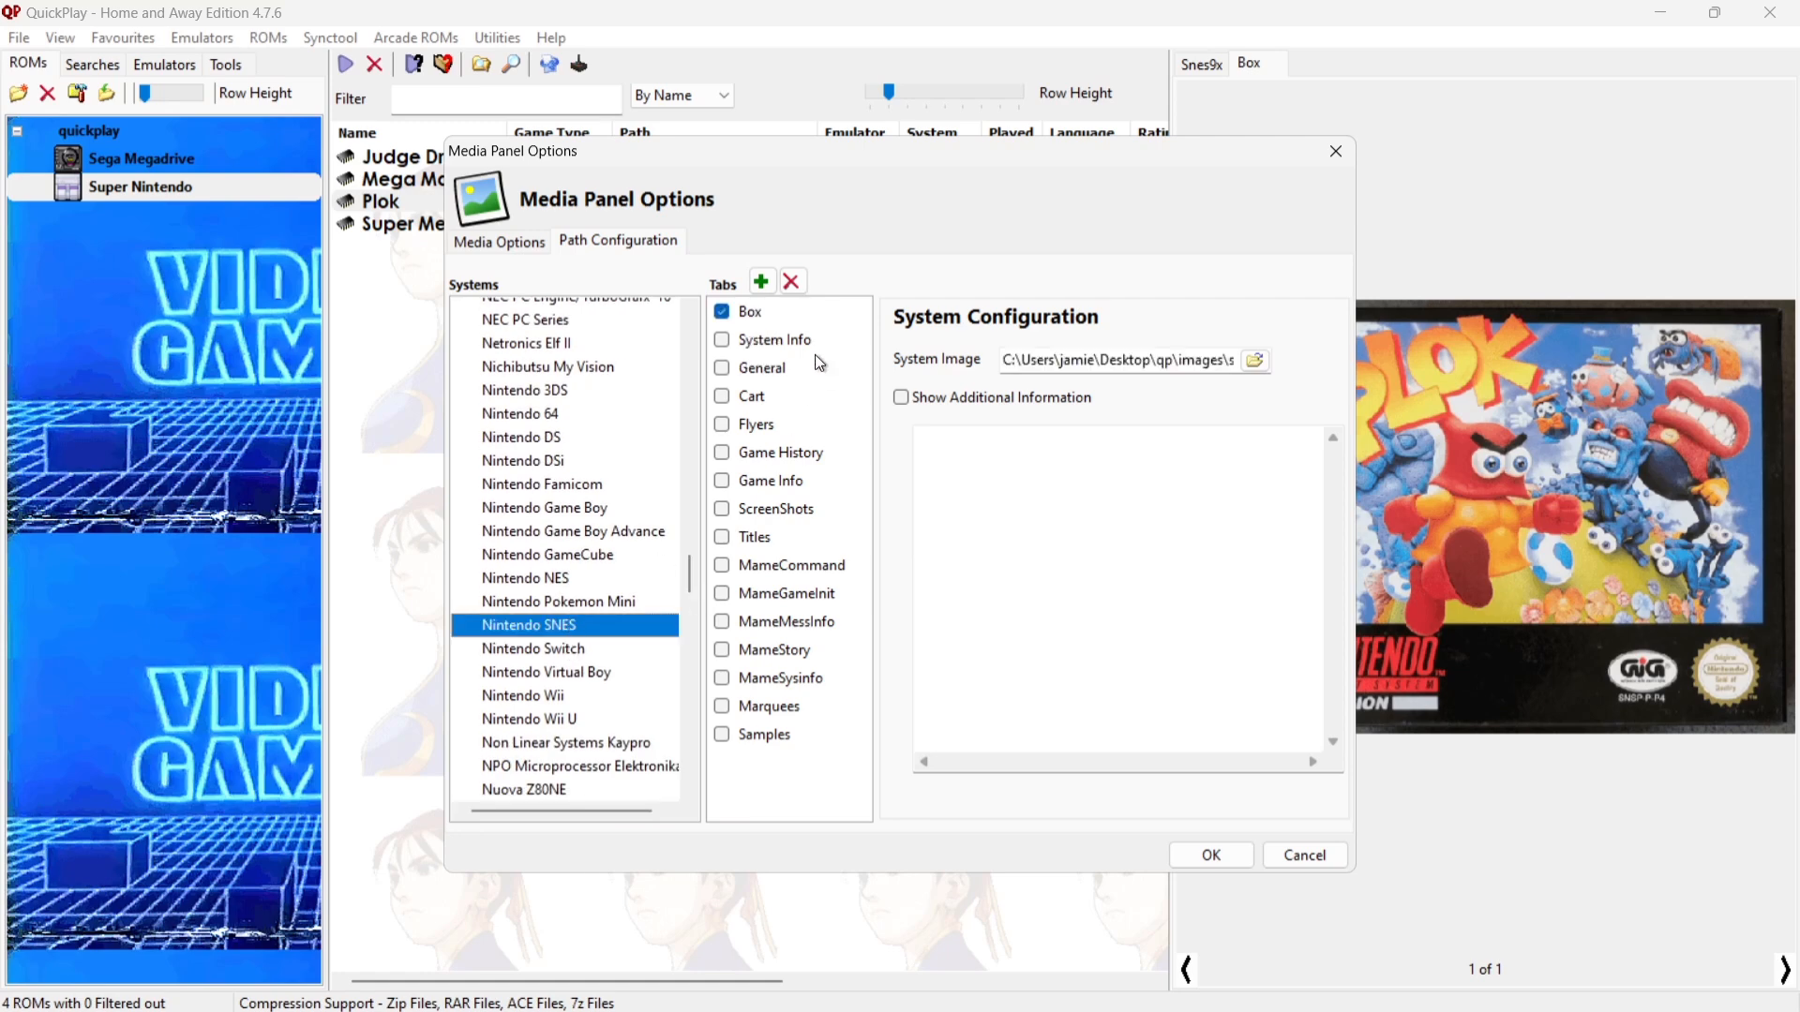
{"action": "left_click", "coordinate": [802, 515]}
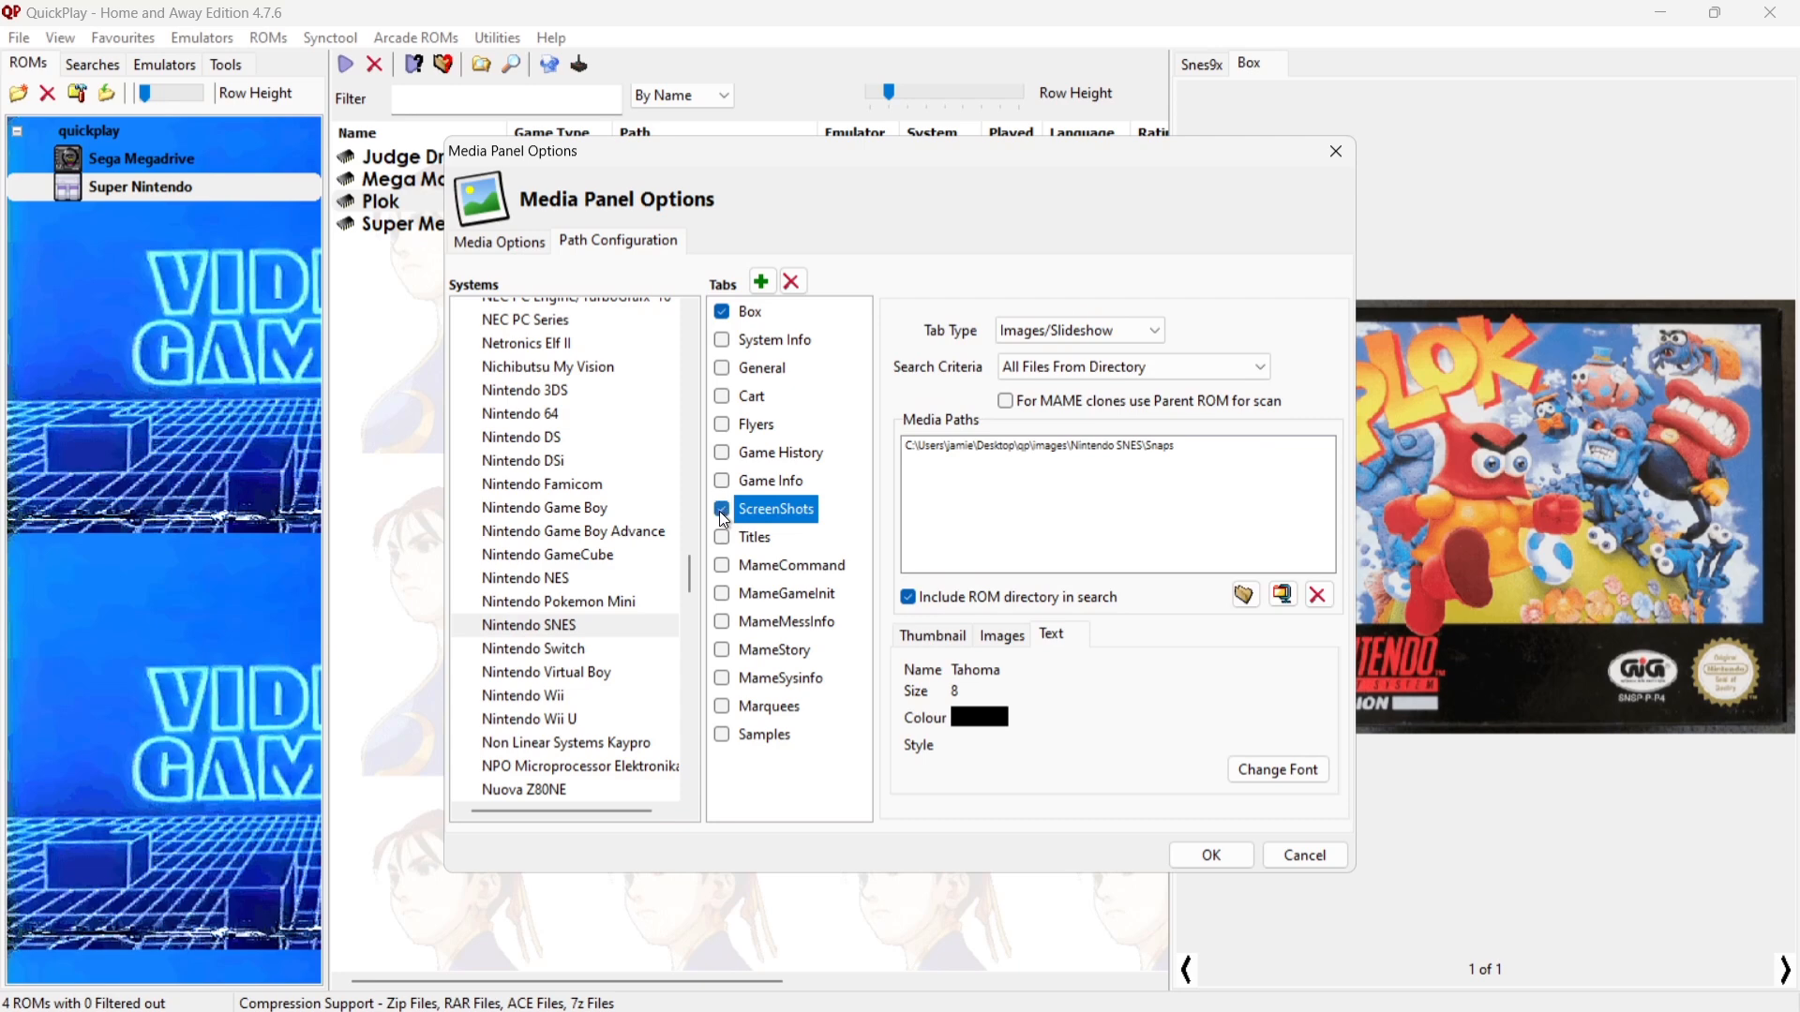
Replace the ScreenShots tab's Snaps media path with the qp\images\Nintendo SNES\Screenshots folder and apply the media panel options.
{"action": "left_click", "coordinate": [995, 445]}
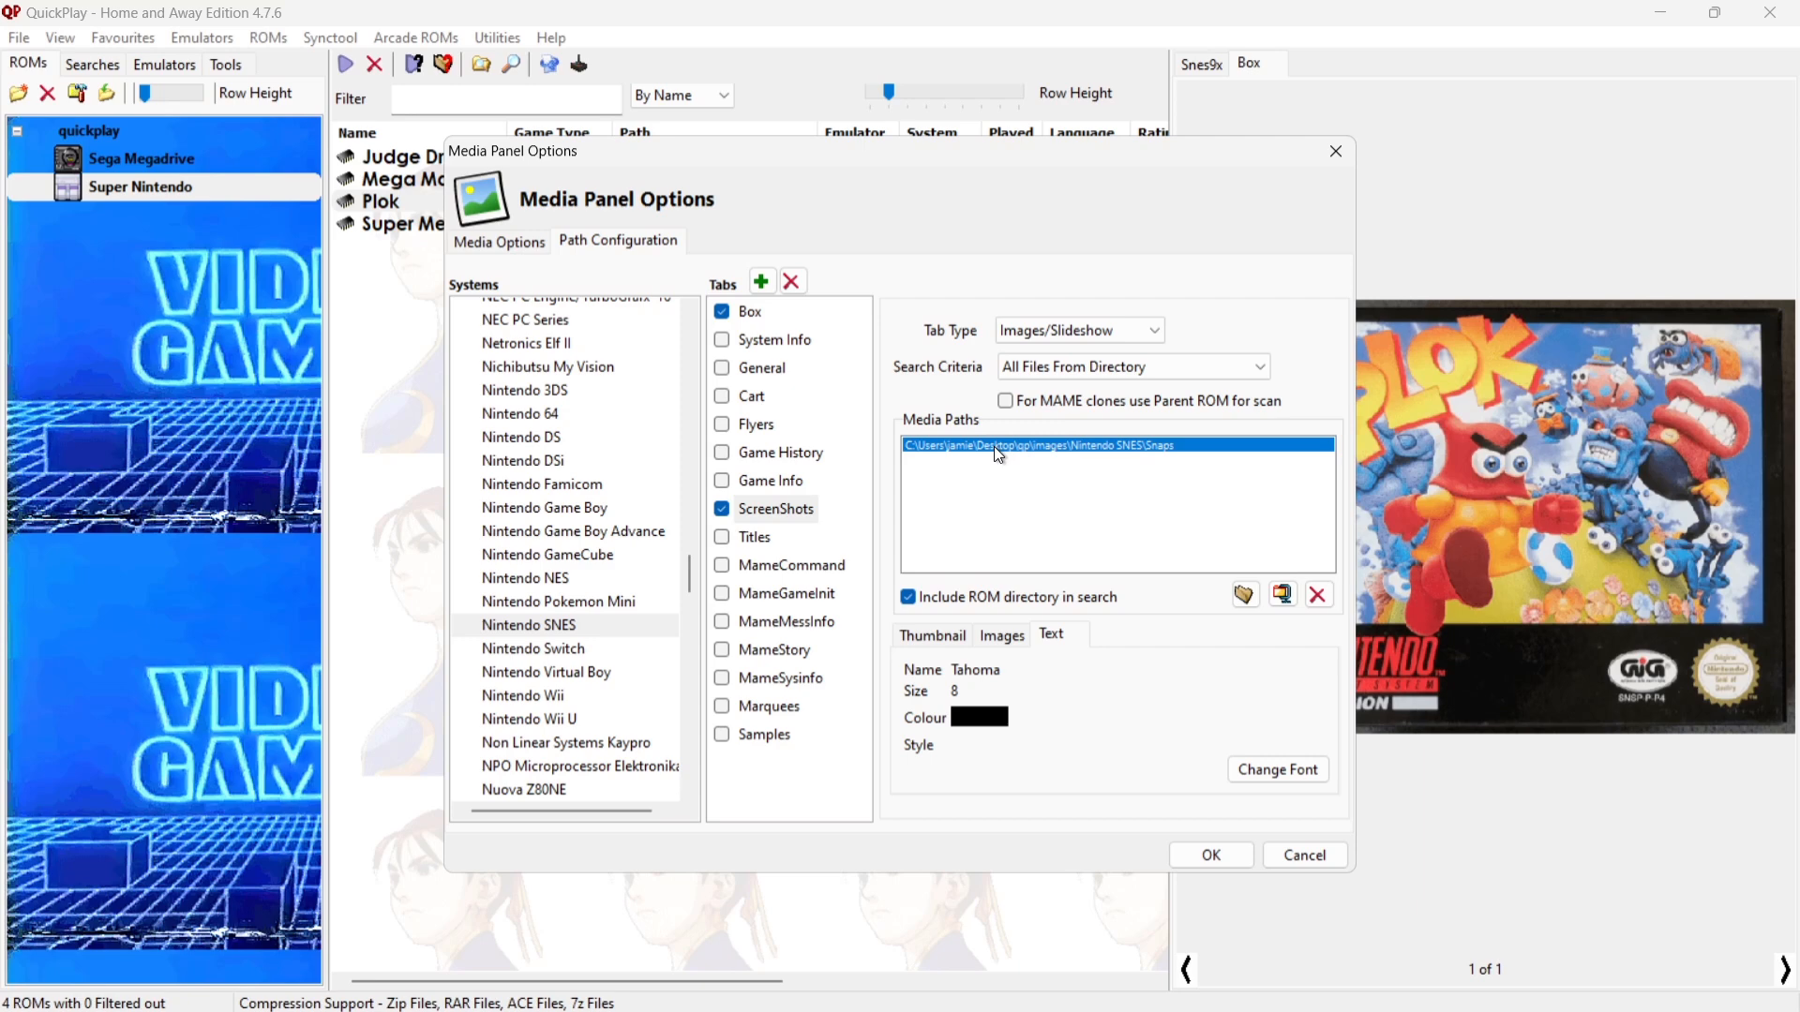
{"action": "left_click", "coordinate": [1320, 595]}
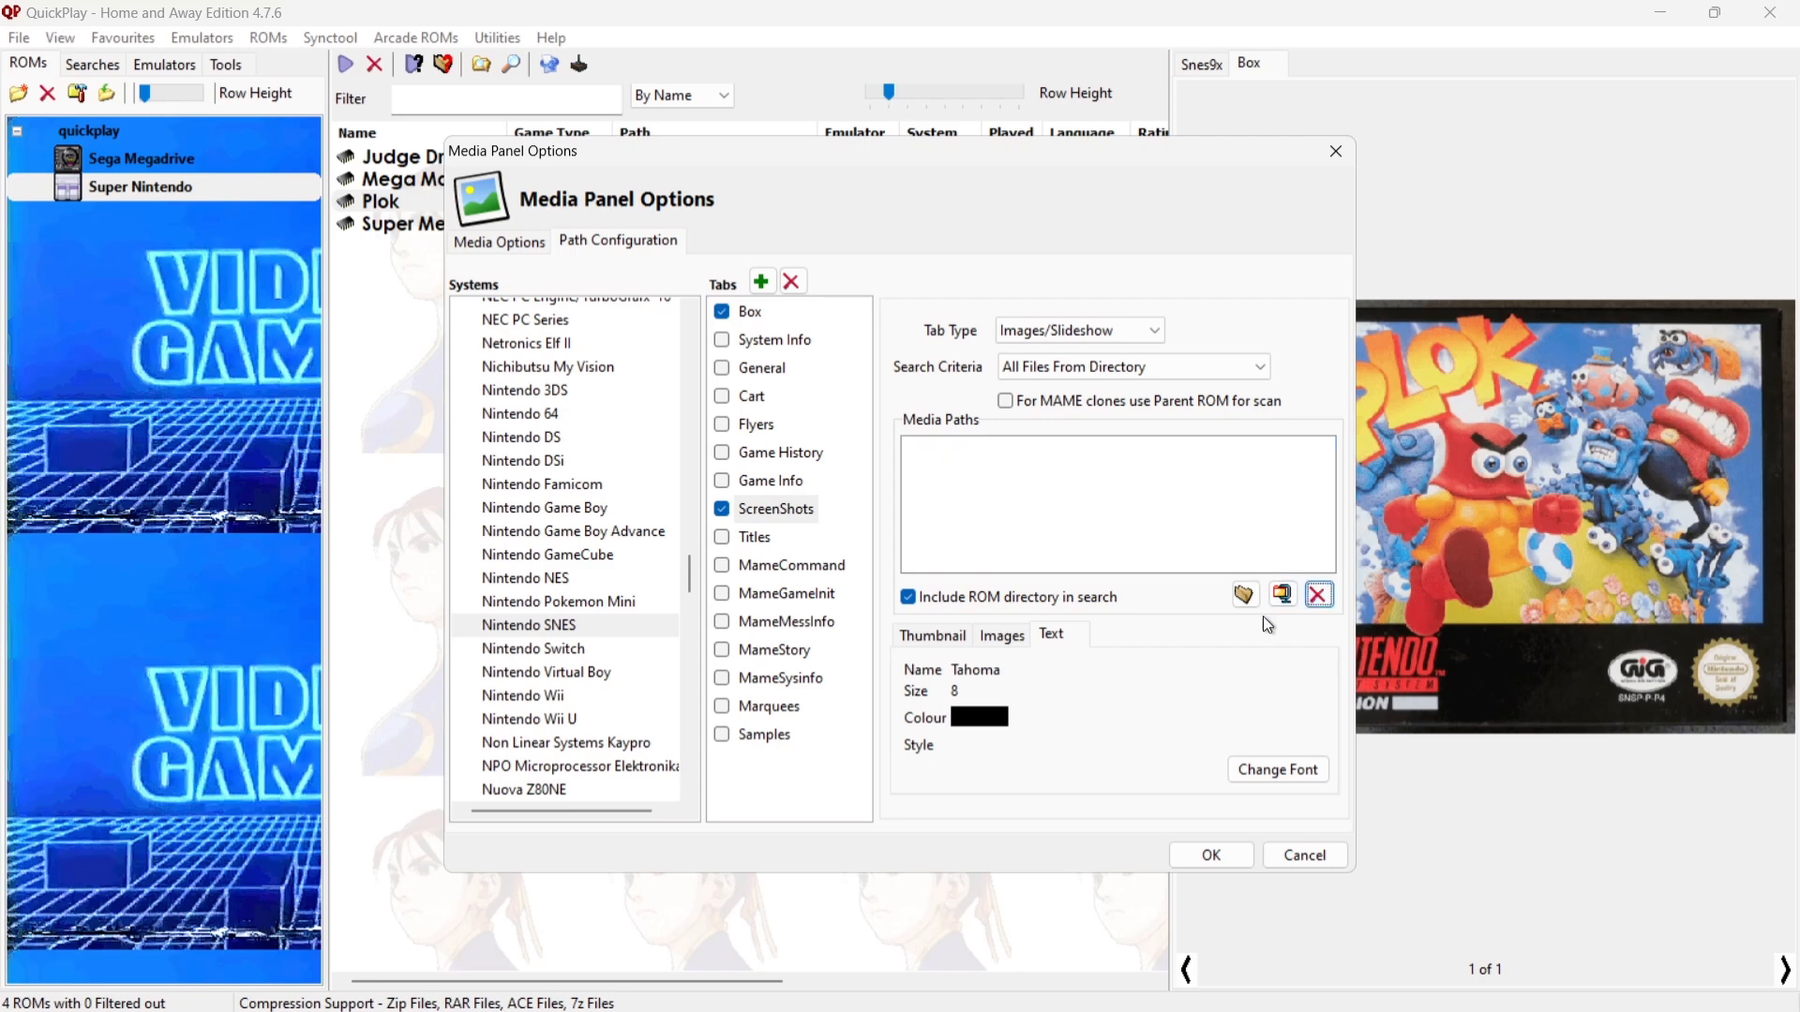
{"action": "left_click", "coordinate": [1246, 597]}
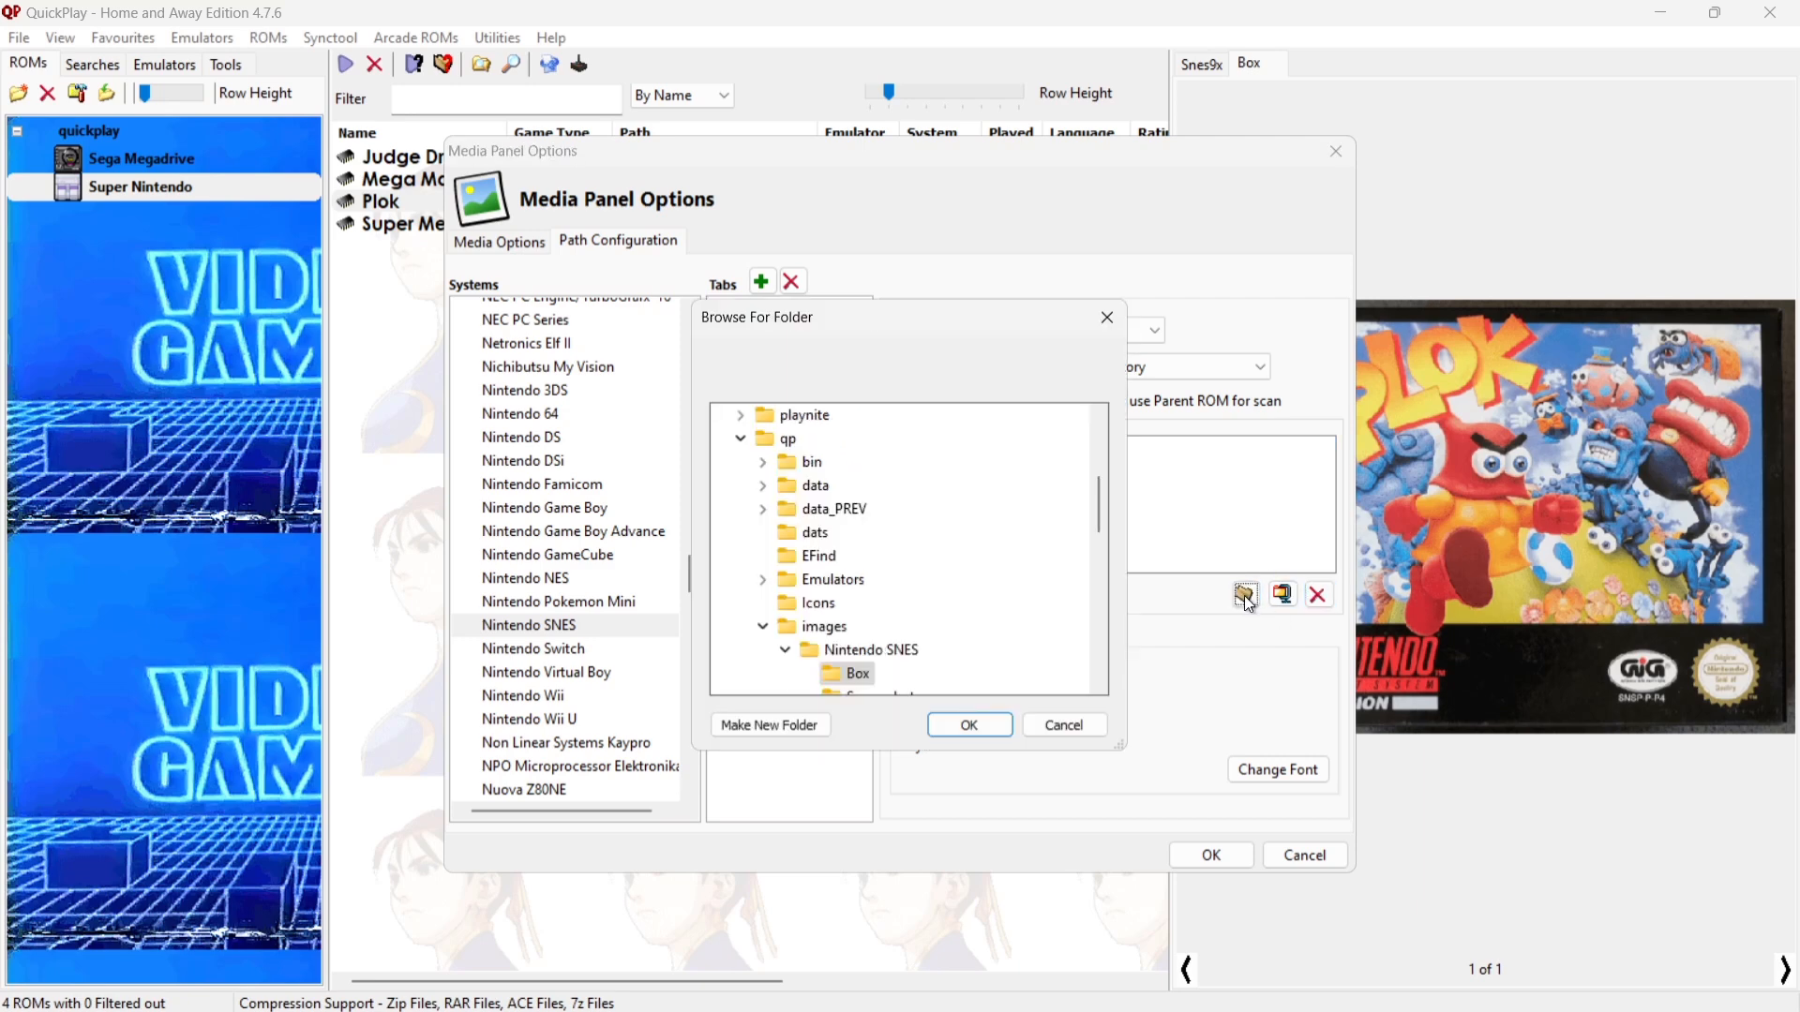
{"action": "left_click_drag", "start_coordinate": [1101, 499], "coordinate": [1104, 522]}
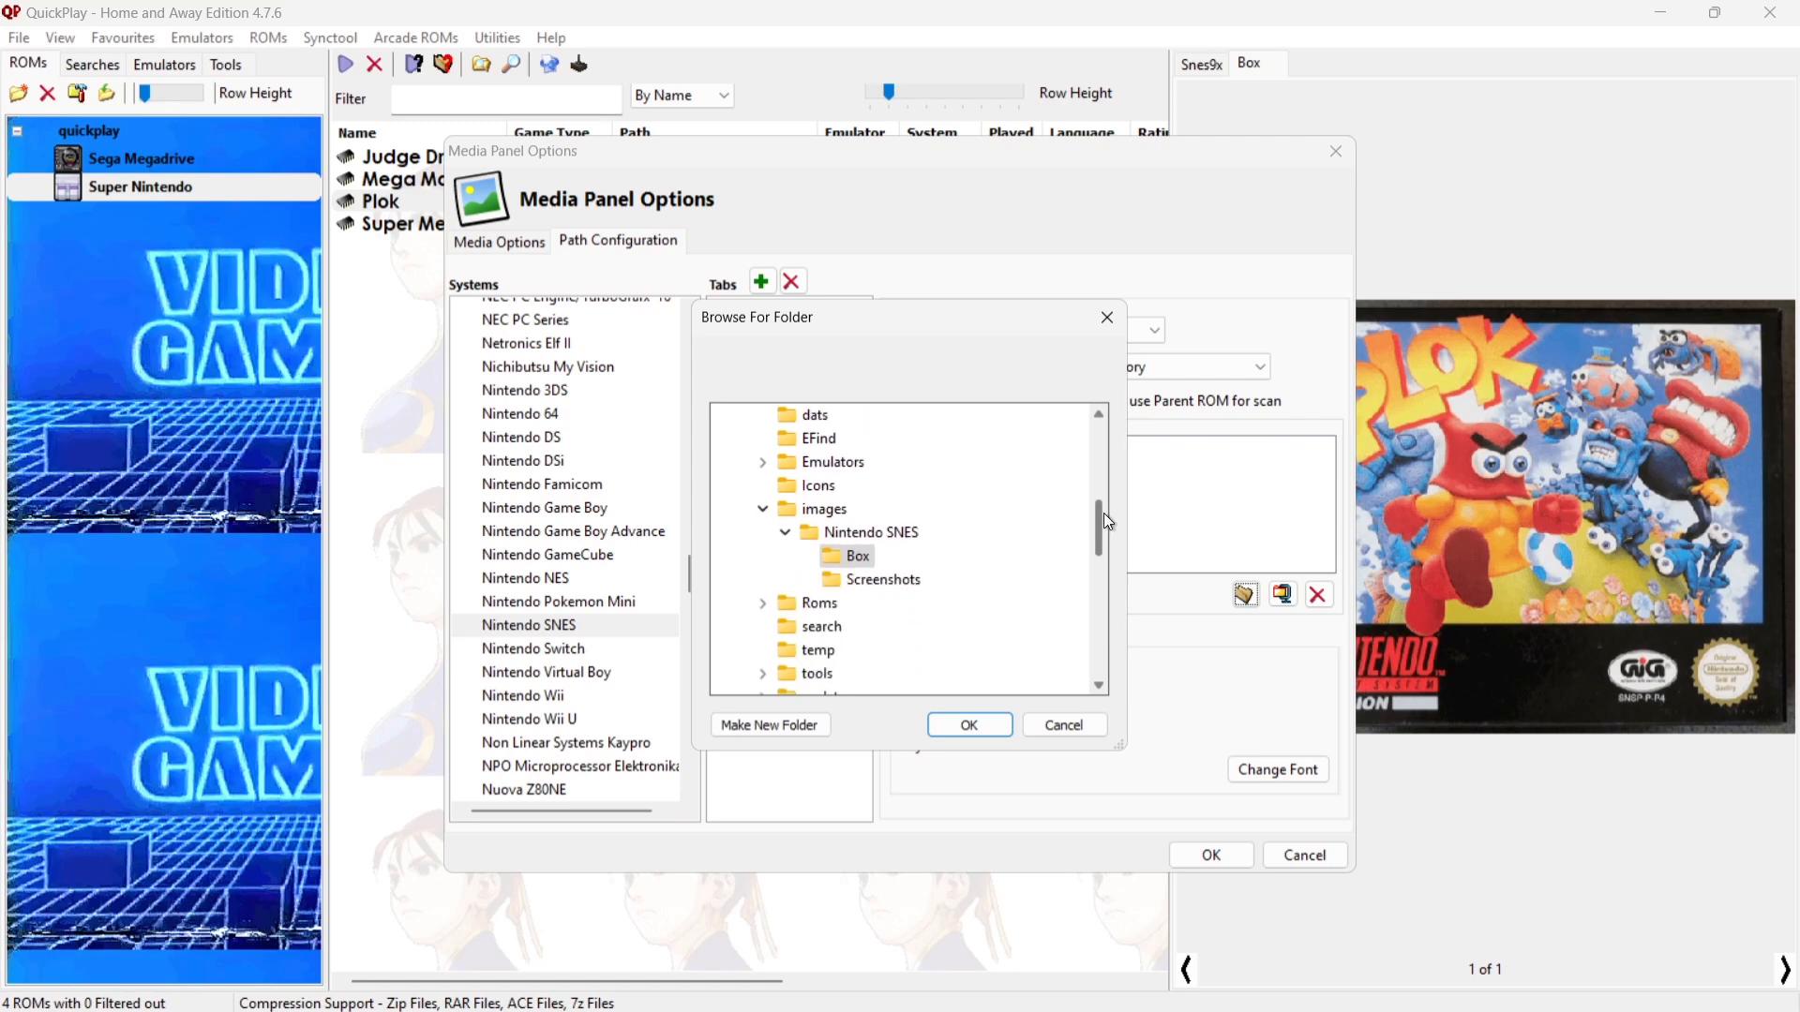
{"action": "left_click", "coordinate": [886, 591]}
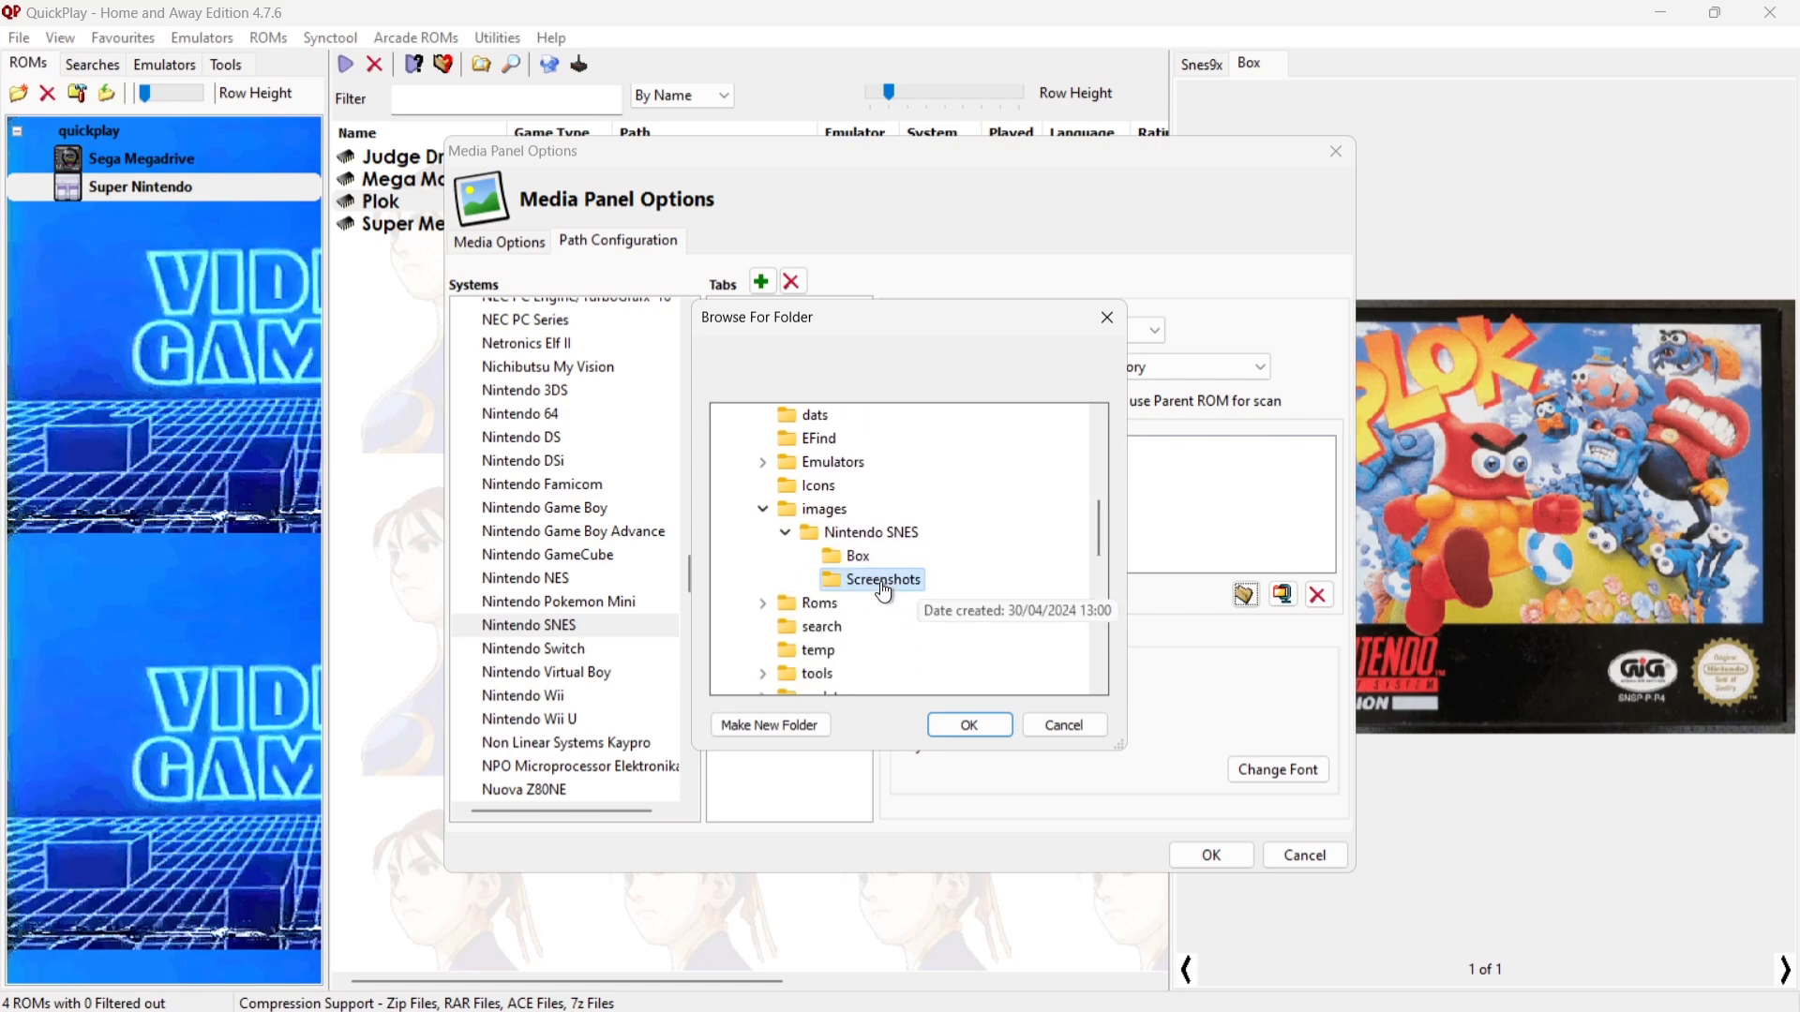
{"action": "left_click", "coordinate": [970, 726]}
{"action": "left_click", "coordinate": [1205, 853]}
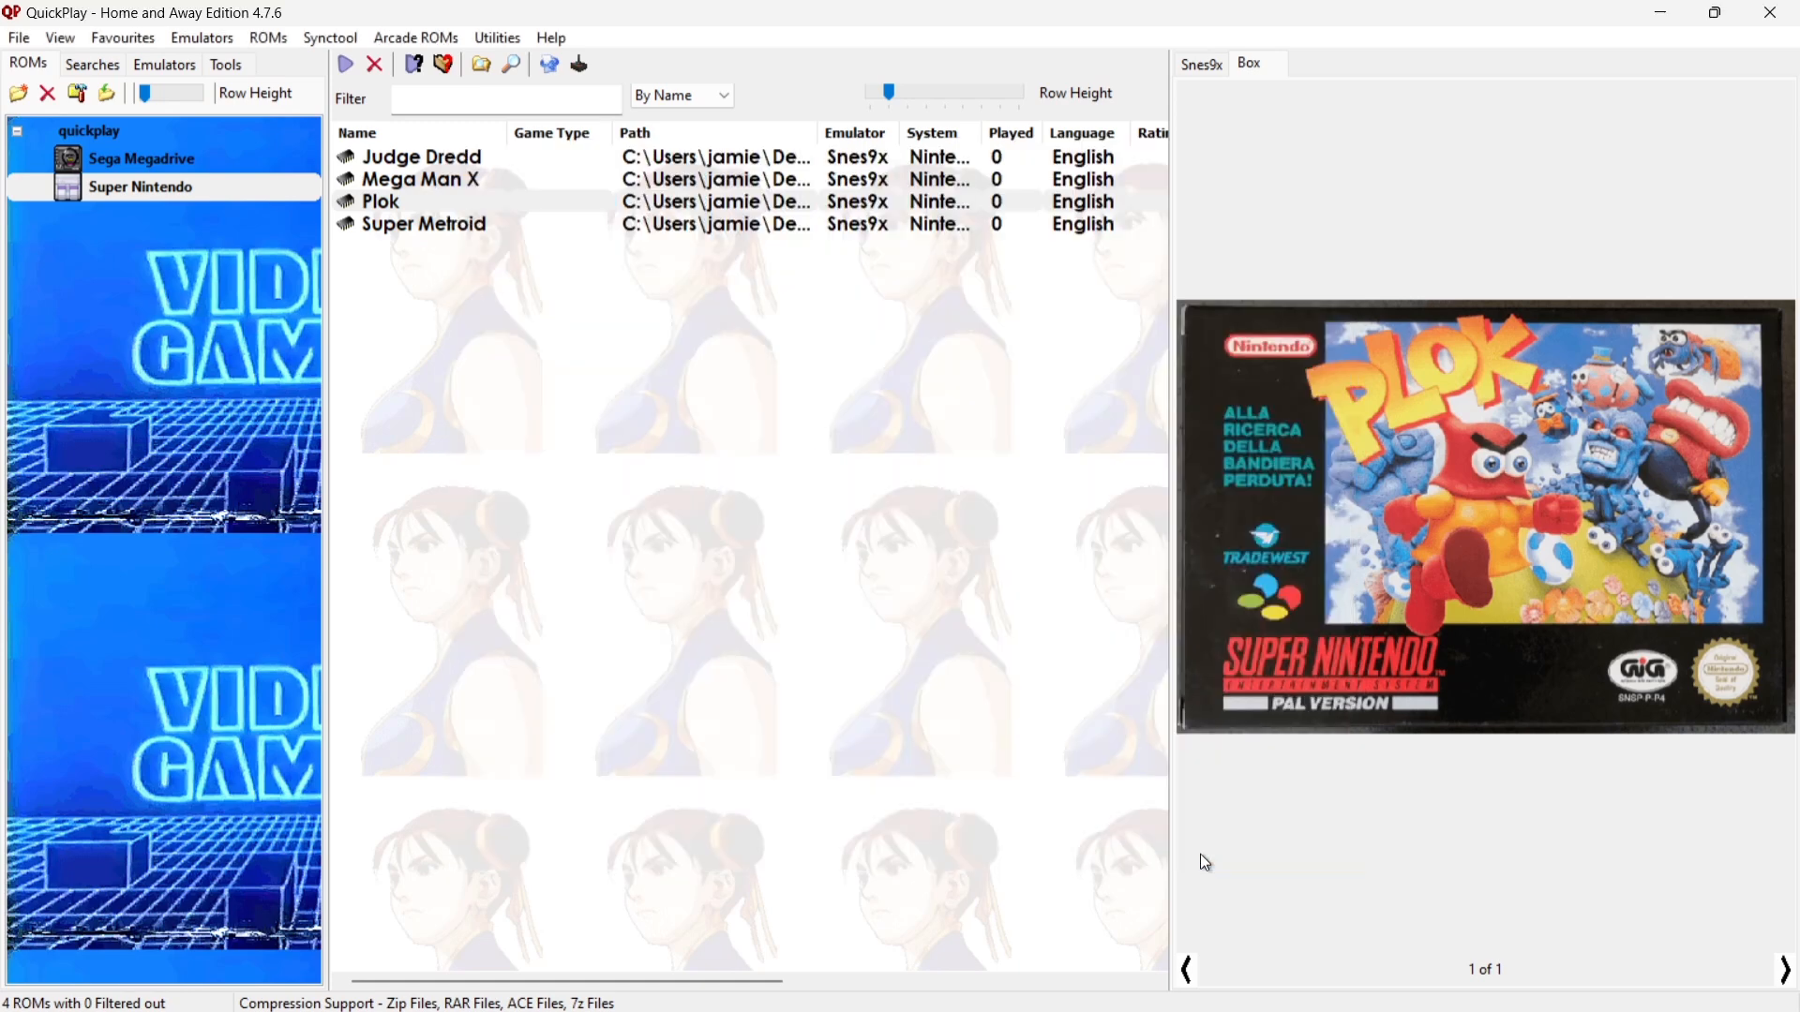
Check the ScreenShots media view for Plok and the other Super Nintendo games in the list.
{"action": "left_click", "coordinate": [394, 200]}
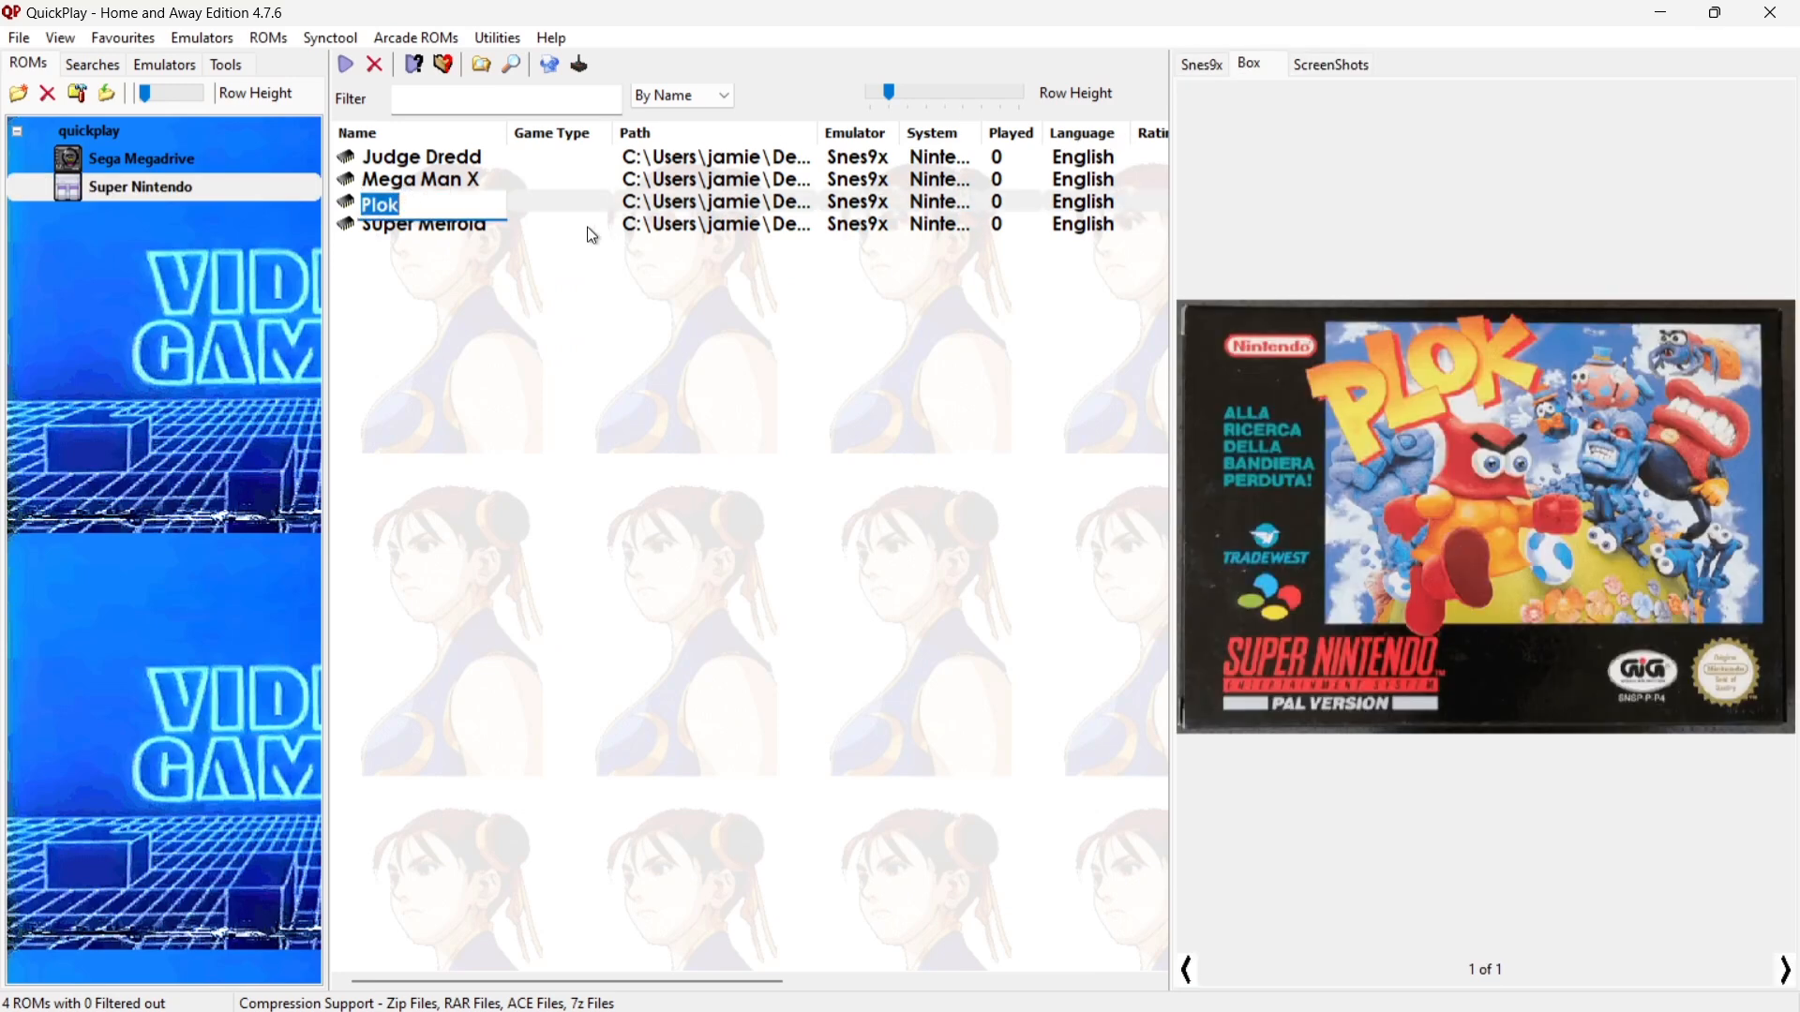
{"action": "left_click", "coordinate": [1356, 67]}
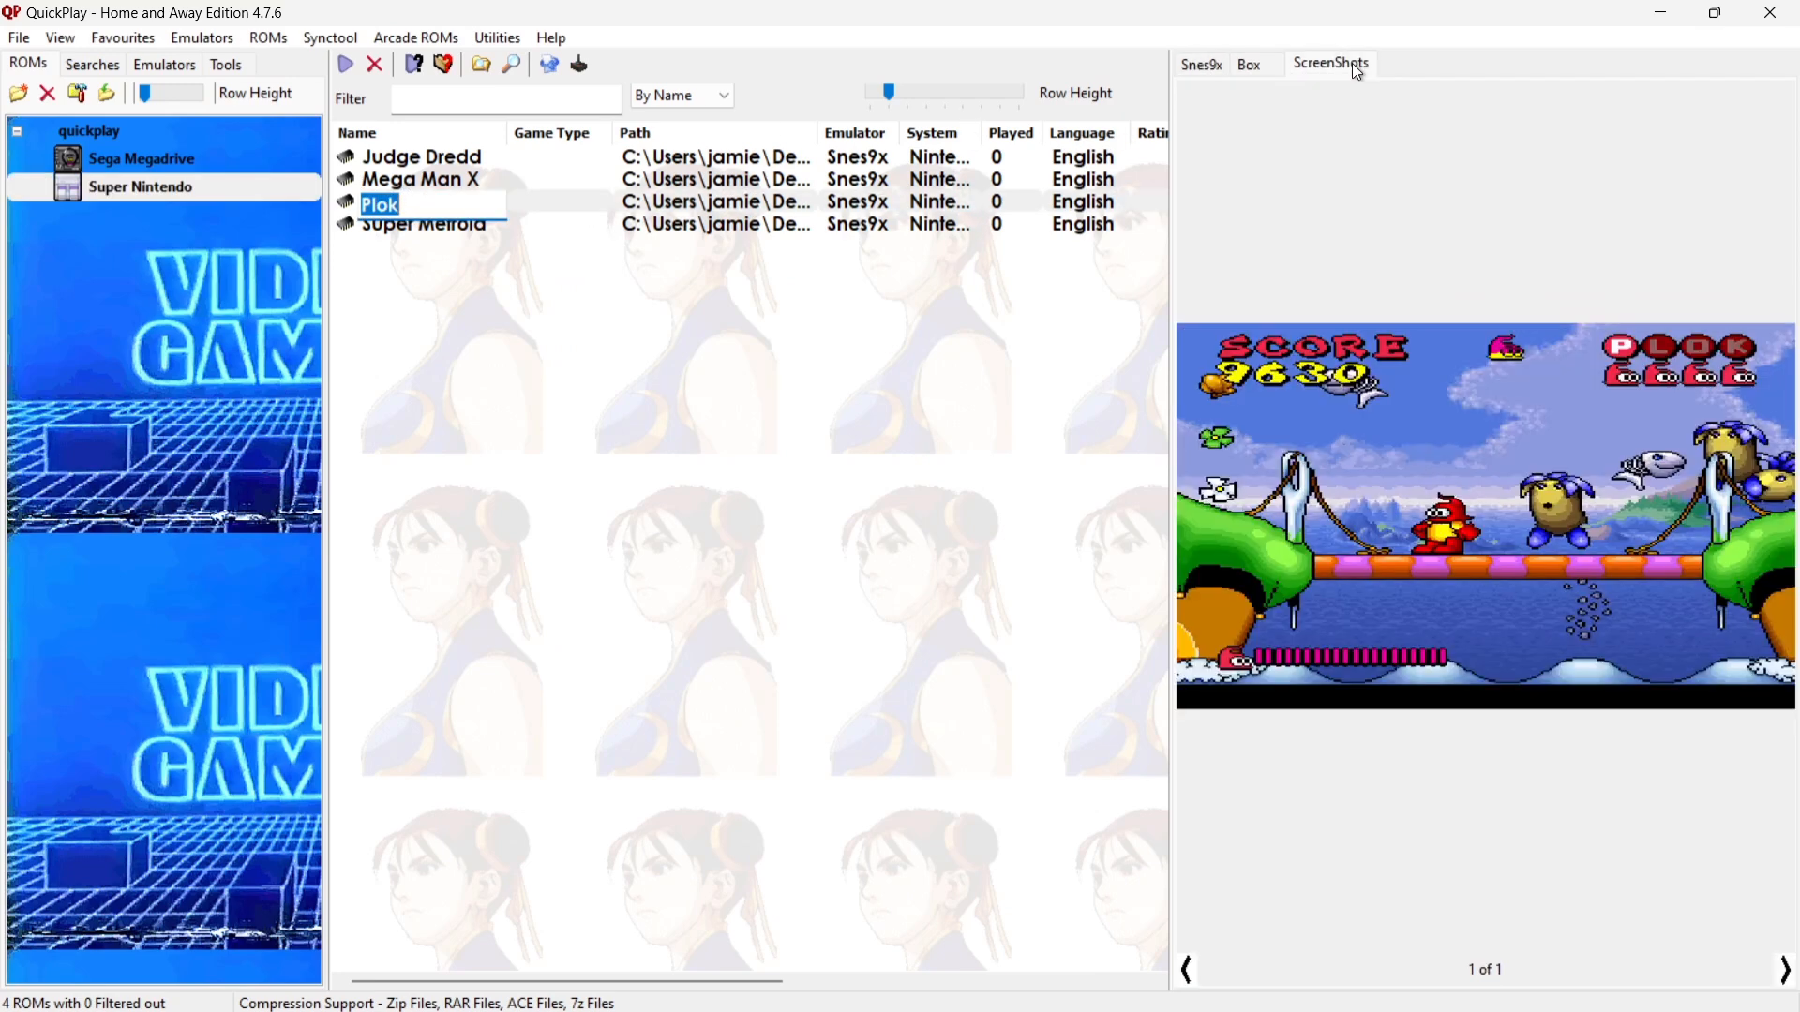
{"action": "left_click", "coordinate": [478, 231]}
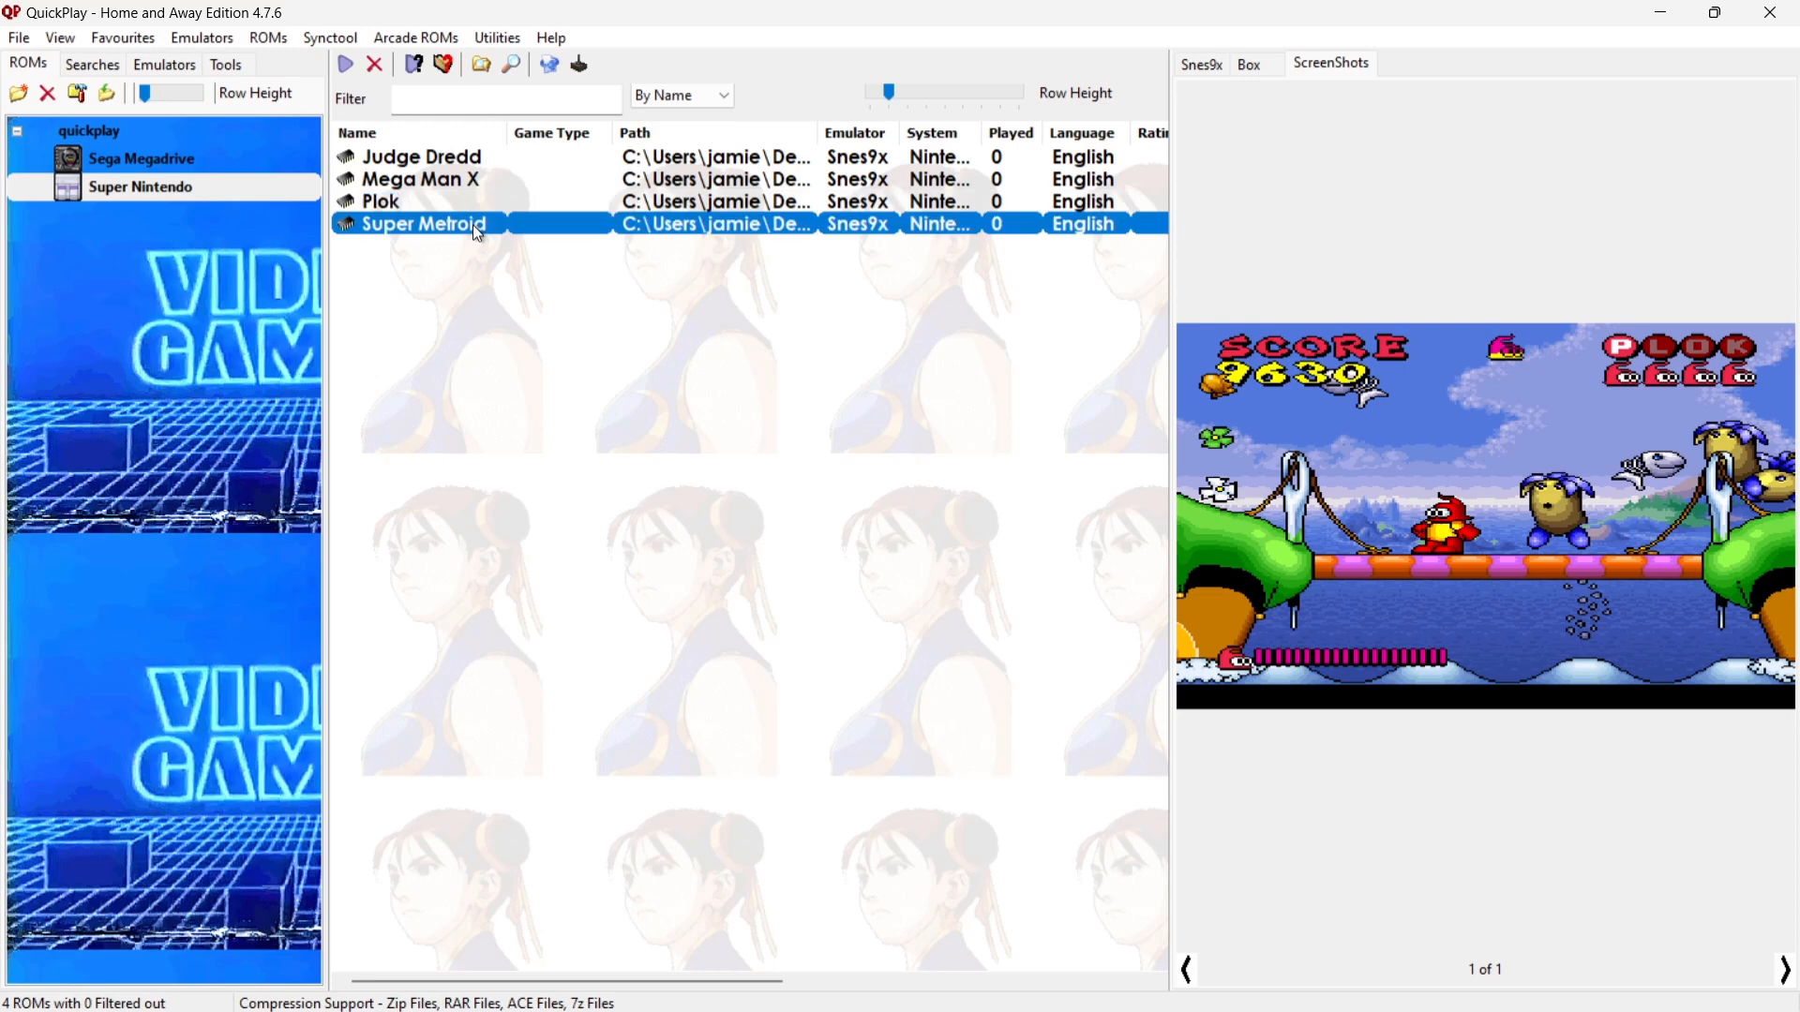
{"action": "left_click", "coordinate": [459, 205]}
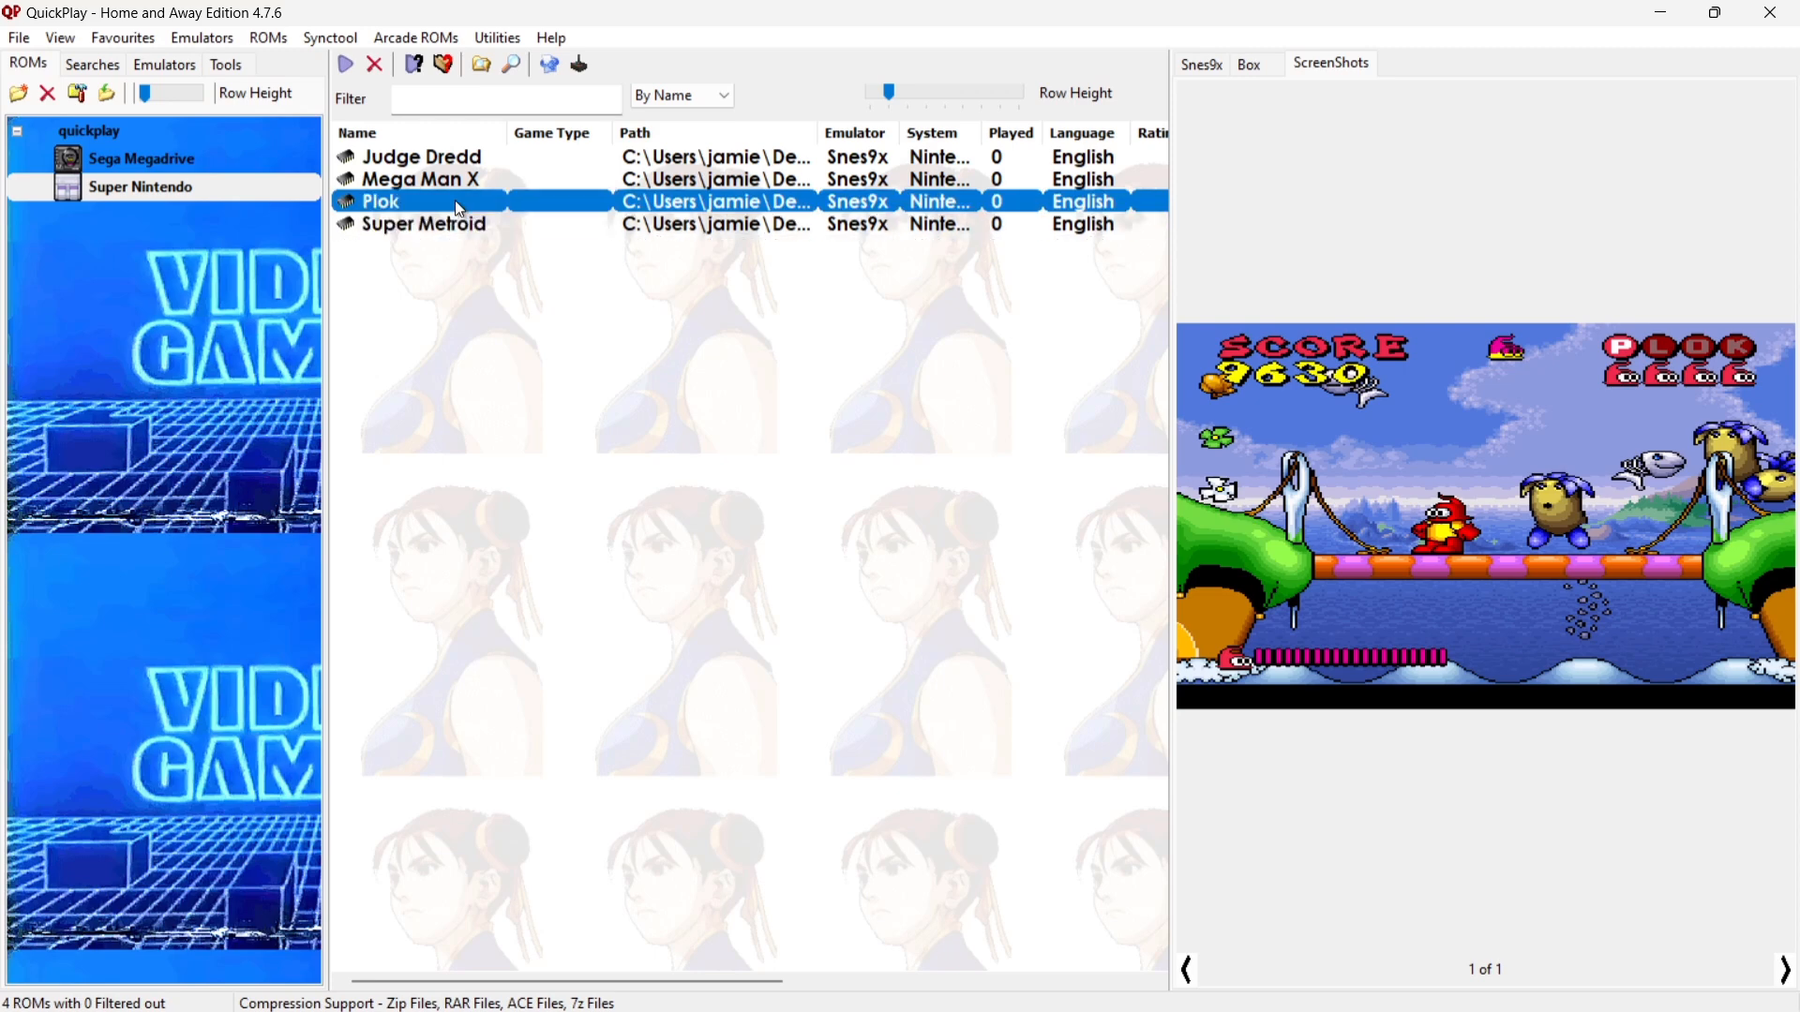
{"action": "left_click", "coordinate": [450, 178]}
{"action": "left_click", "coordinate": [448, 225]}
{"action": "left_click", "coordinate": [446, 194]}
{"action": "left_click", "coordinate": [452, 174]}
{"action": "left_click", "coordinate": [455, 157]}
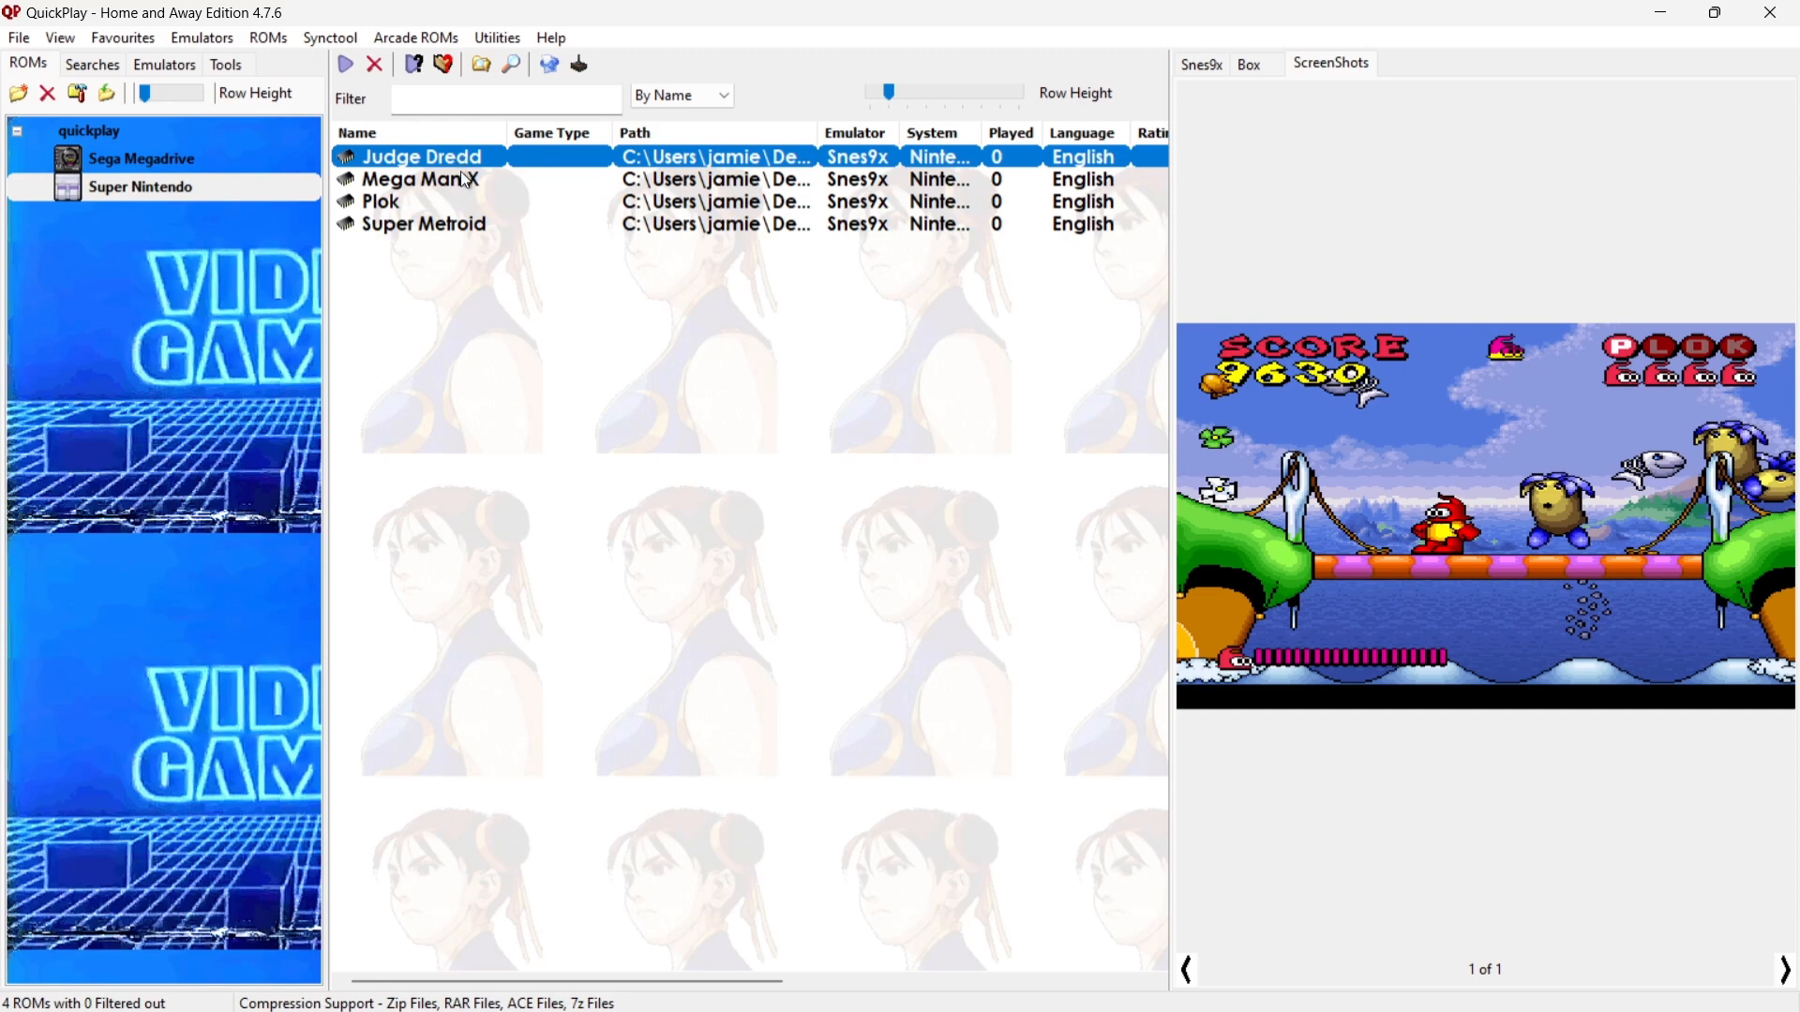
{"action": "left_click", "coordinate": [466, 179]}
{"action": "left_click", "coordinate": [467, 222]}
{"action": "left_click", "coordinate": [470, 204]}
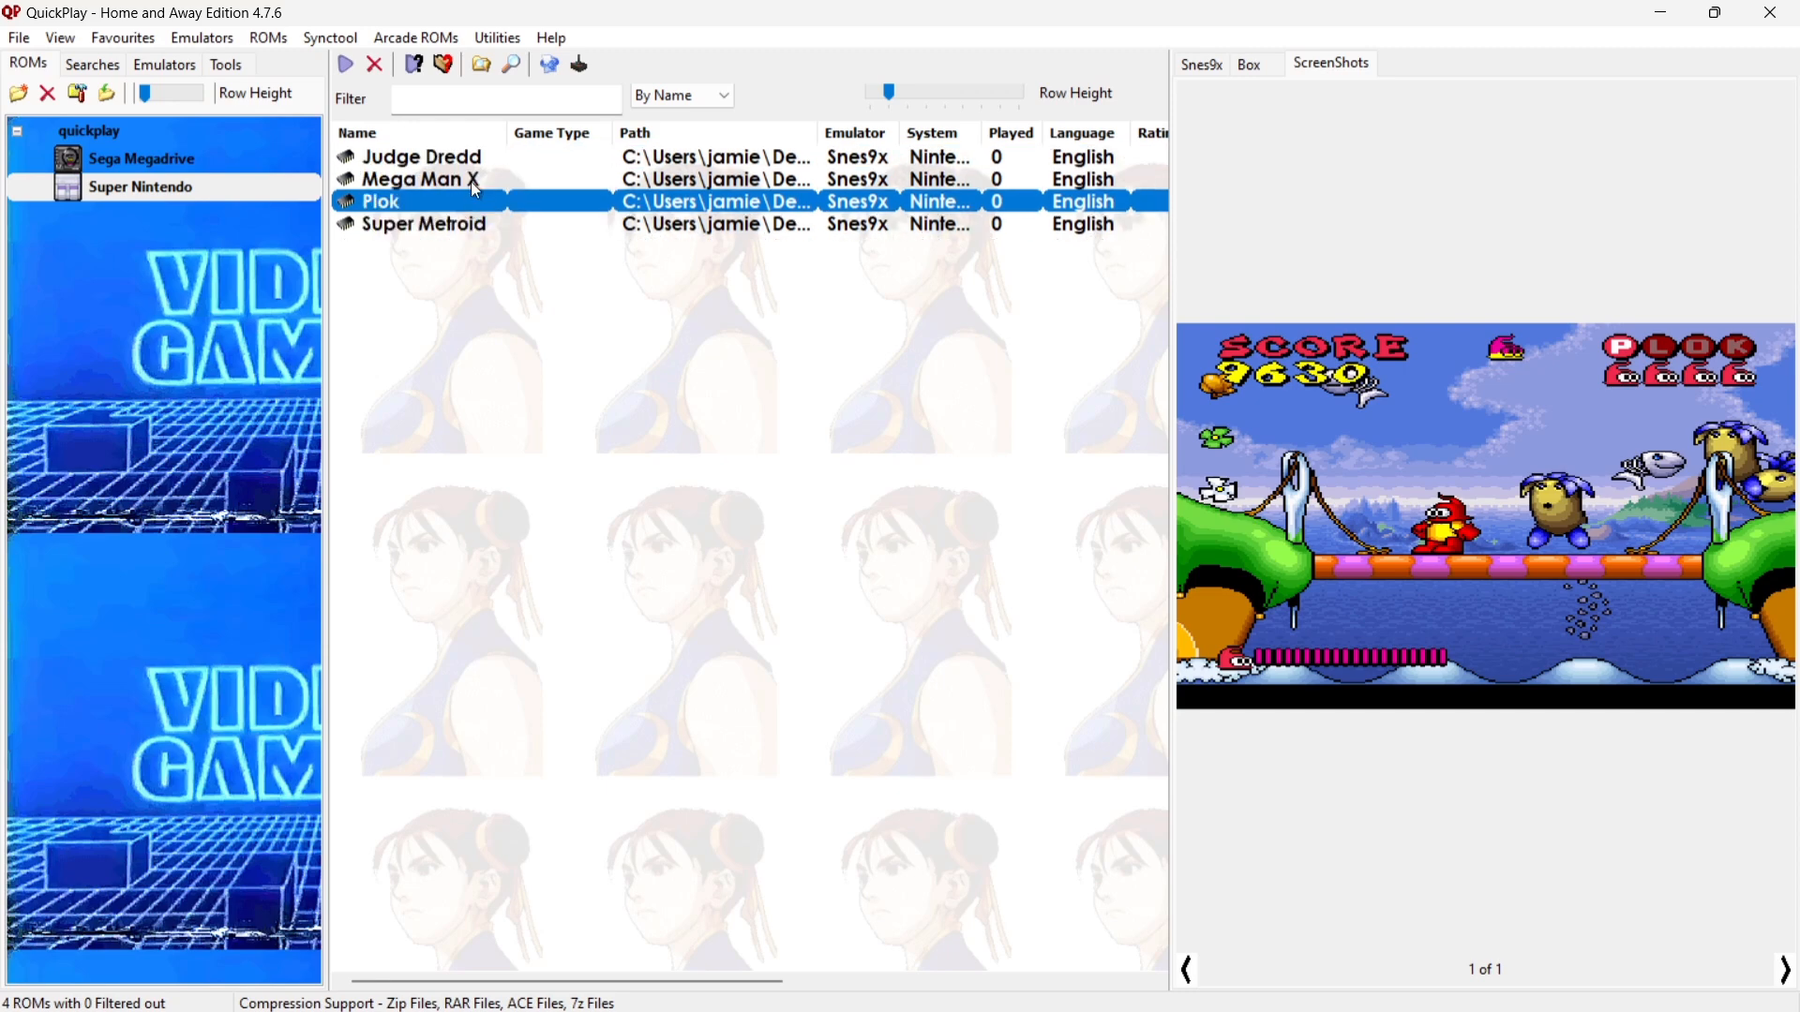
{"action": "left_click", "coordinate": [477, 180]}
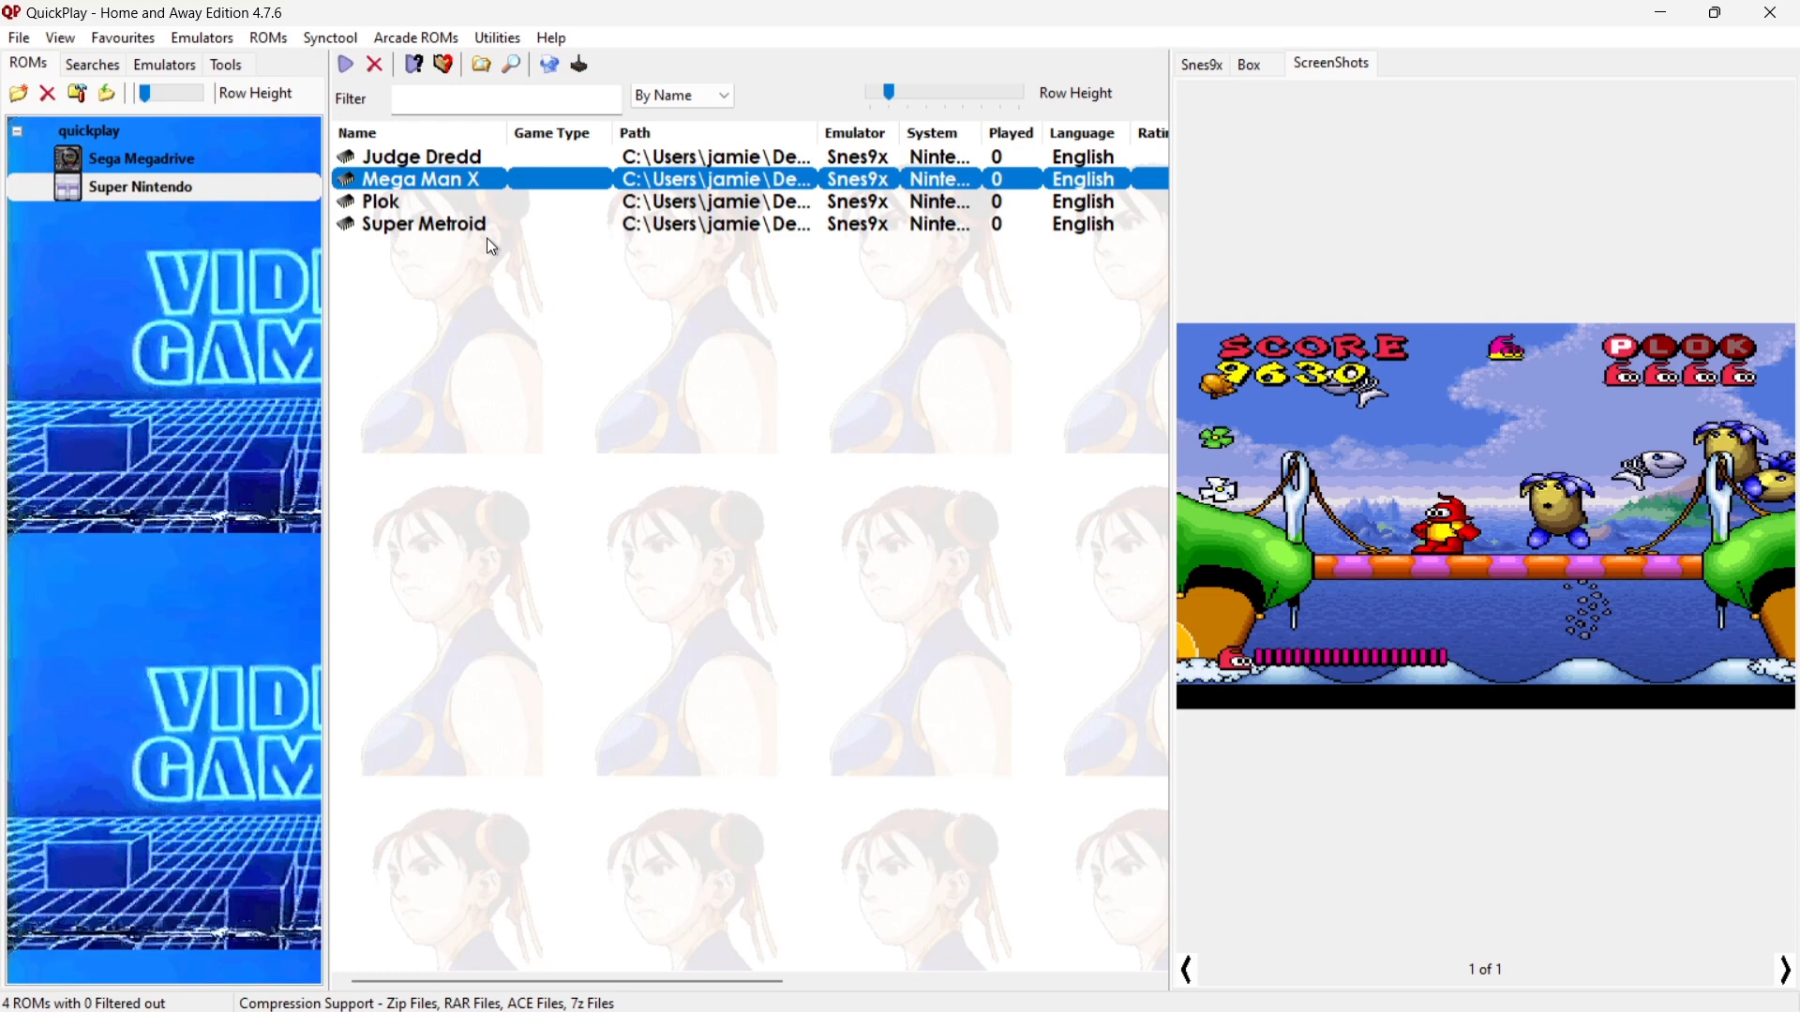
Select Super Metroid in the game list, switch to Chrome and search Google Images for super metroid snes.
{"action": "left_click", "coordinate": [470, 223]}
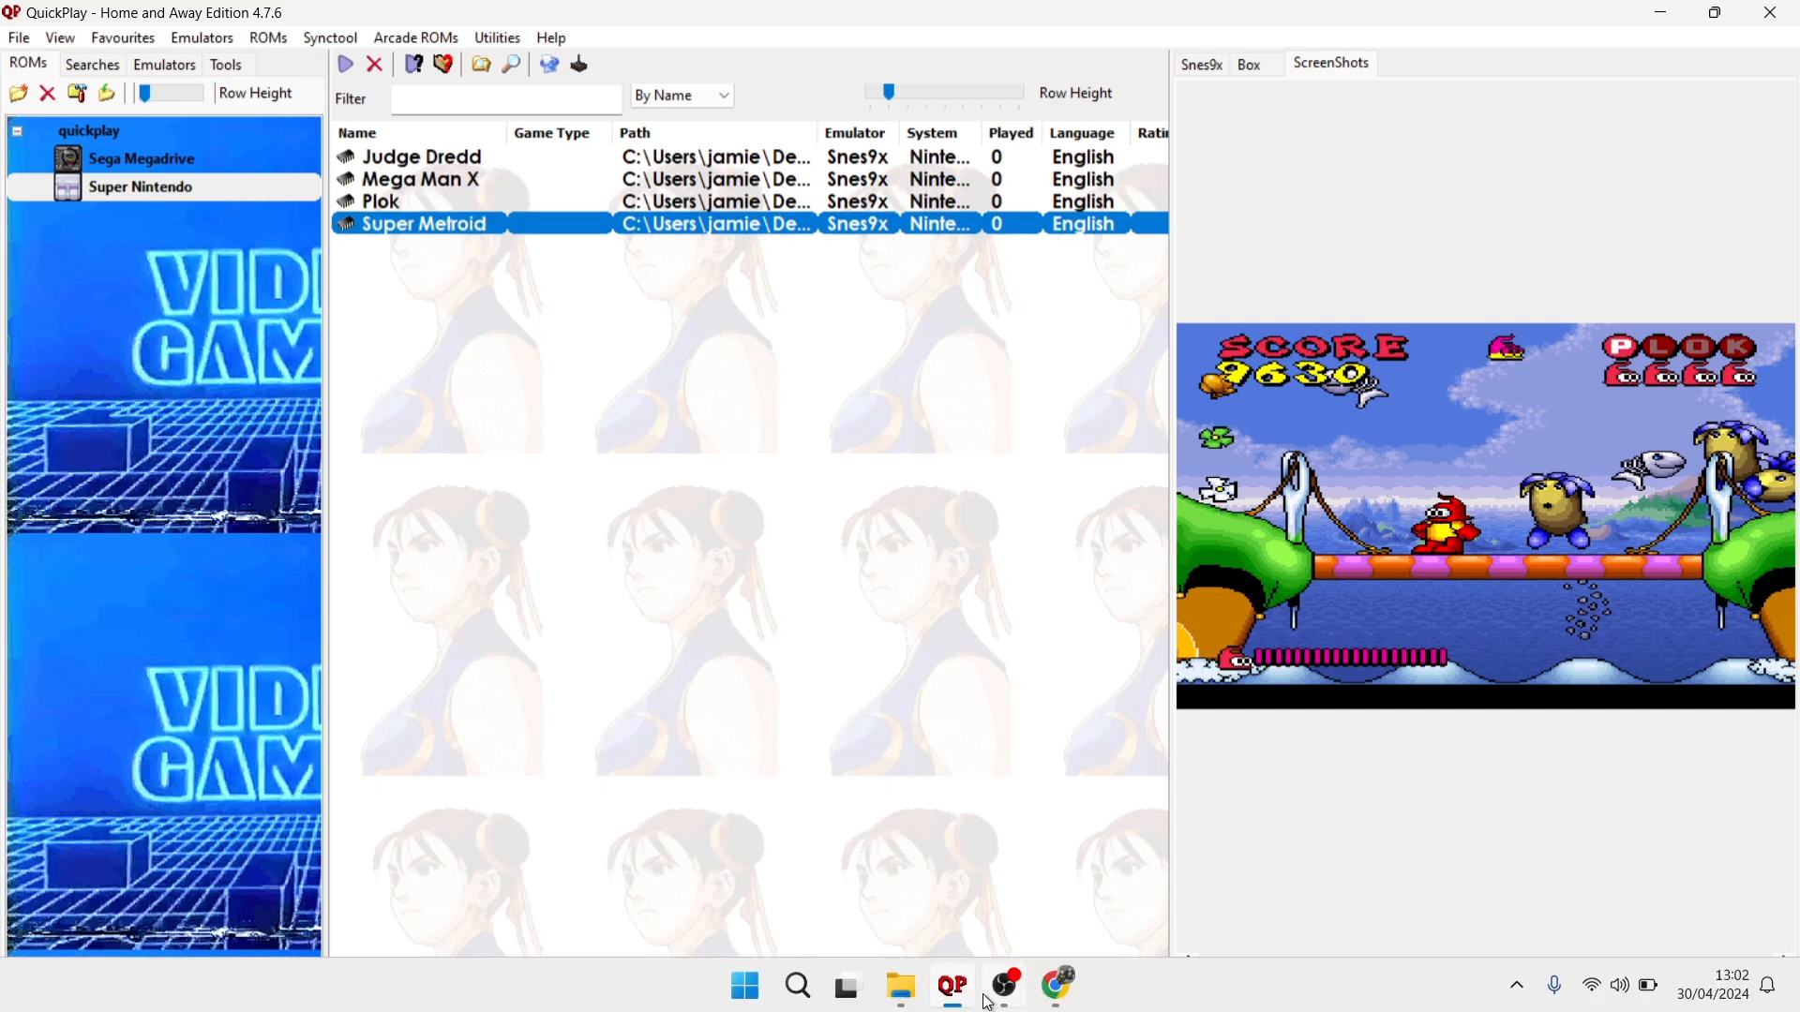
{"action": "mouse_move", "coordinate": [1052, 984]}
{"action": "left_click", "coordinate": [1052, 872]}
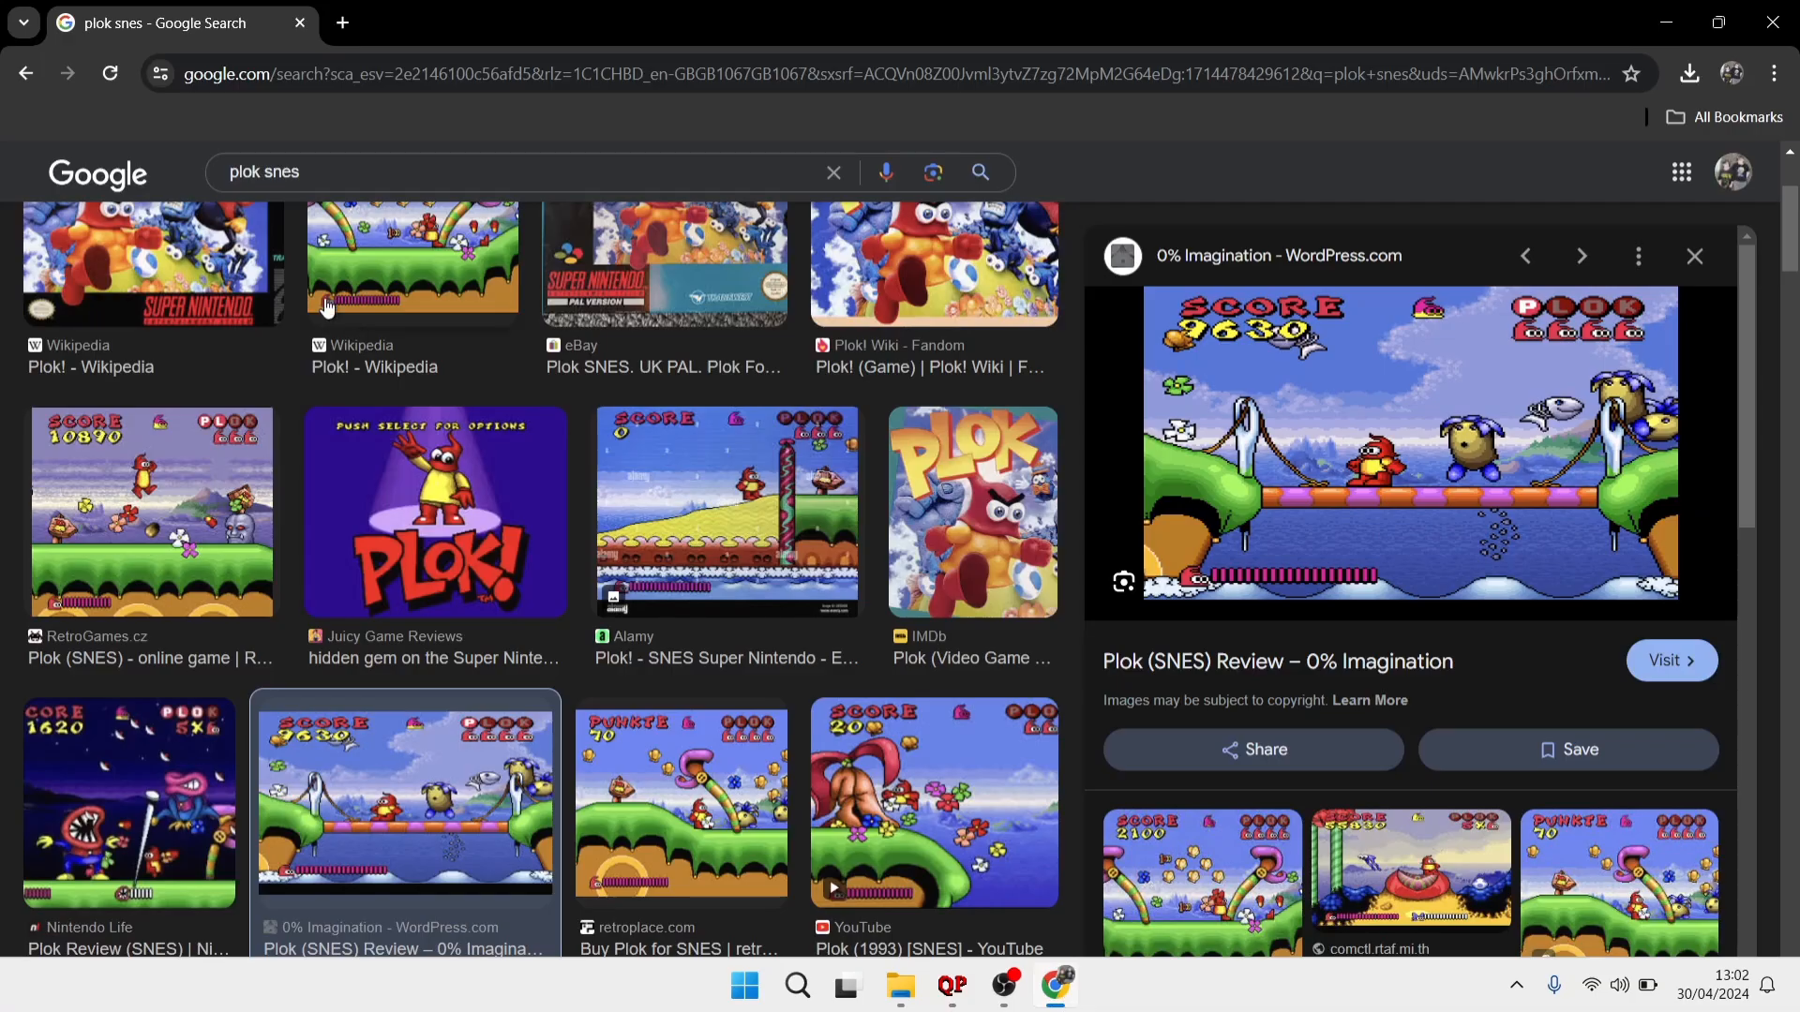
{"action": "double_click", "coordinate": [244, 174]}
{"action": "type", "text": "super metroid"}
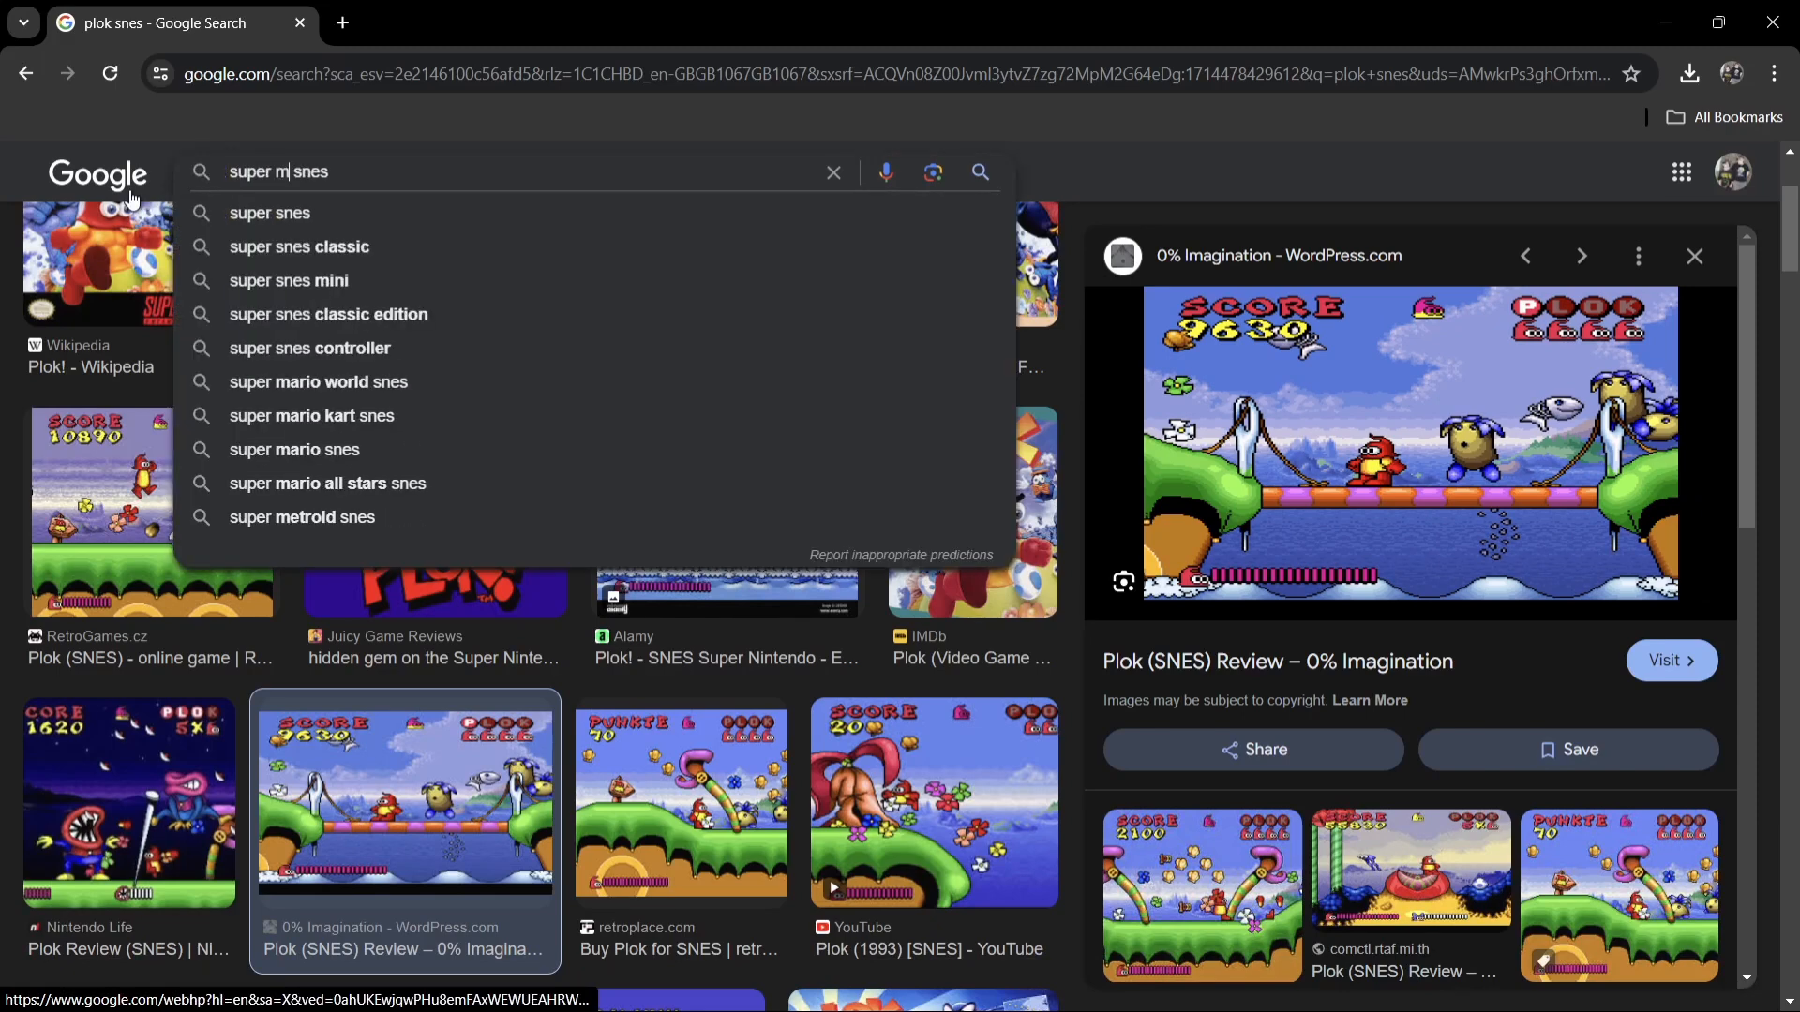
{"action": "key", "text": "Return"}
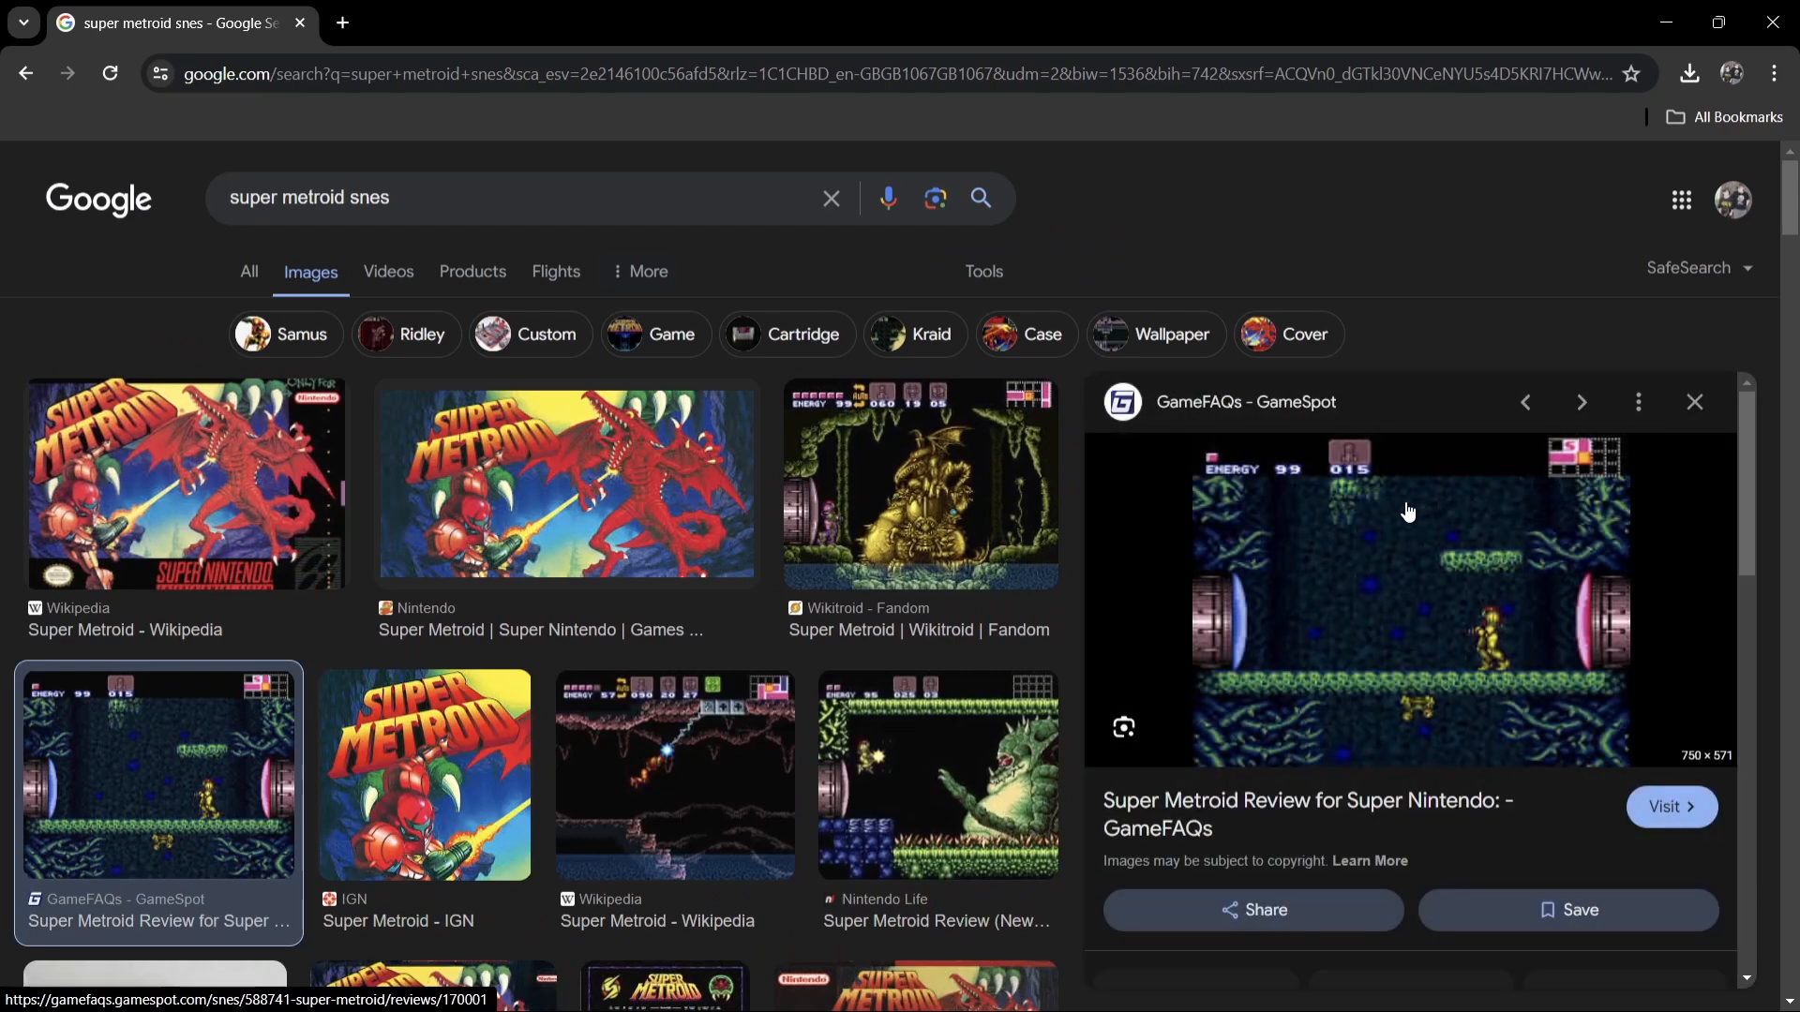
Start saving the GameFAQs Super Metroid gameplay image and name the file super metroid.jpg.
{"action": "right_click", "coordinate": [1380, 596]}
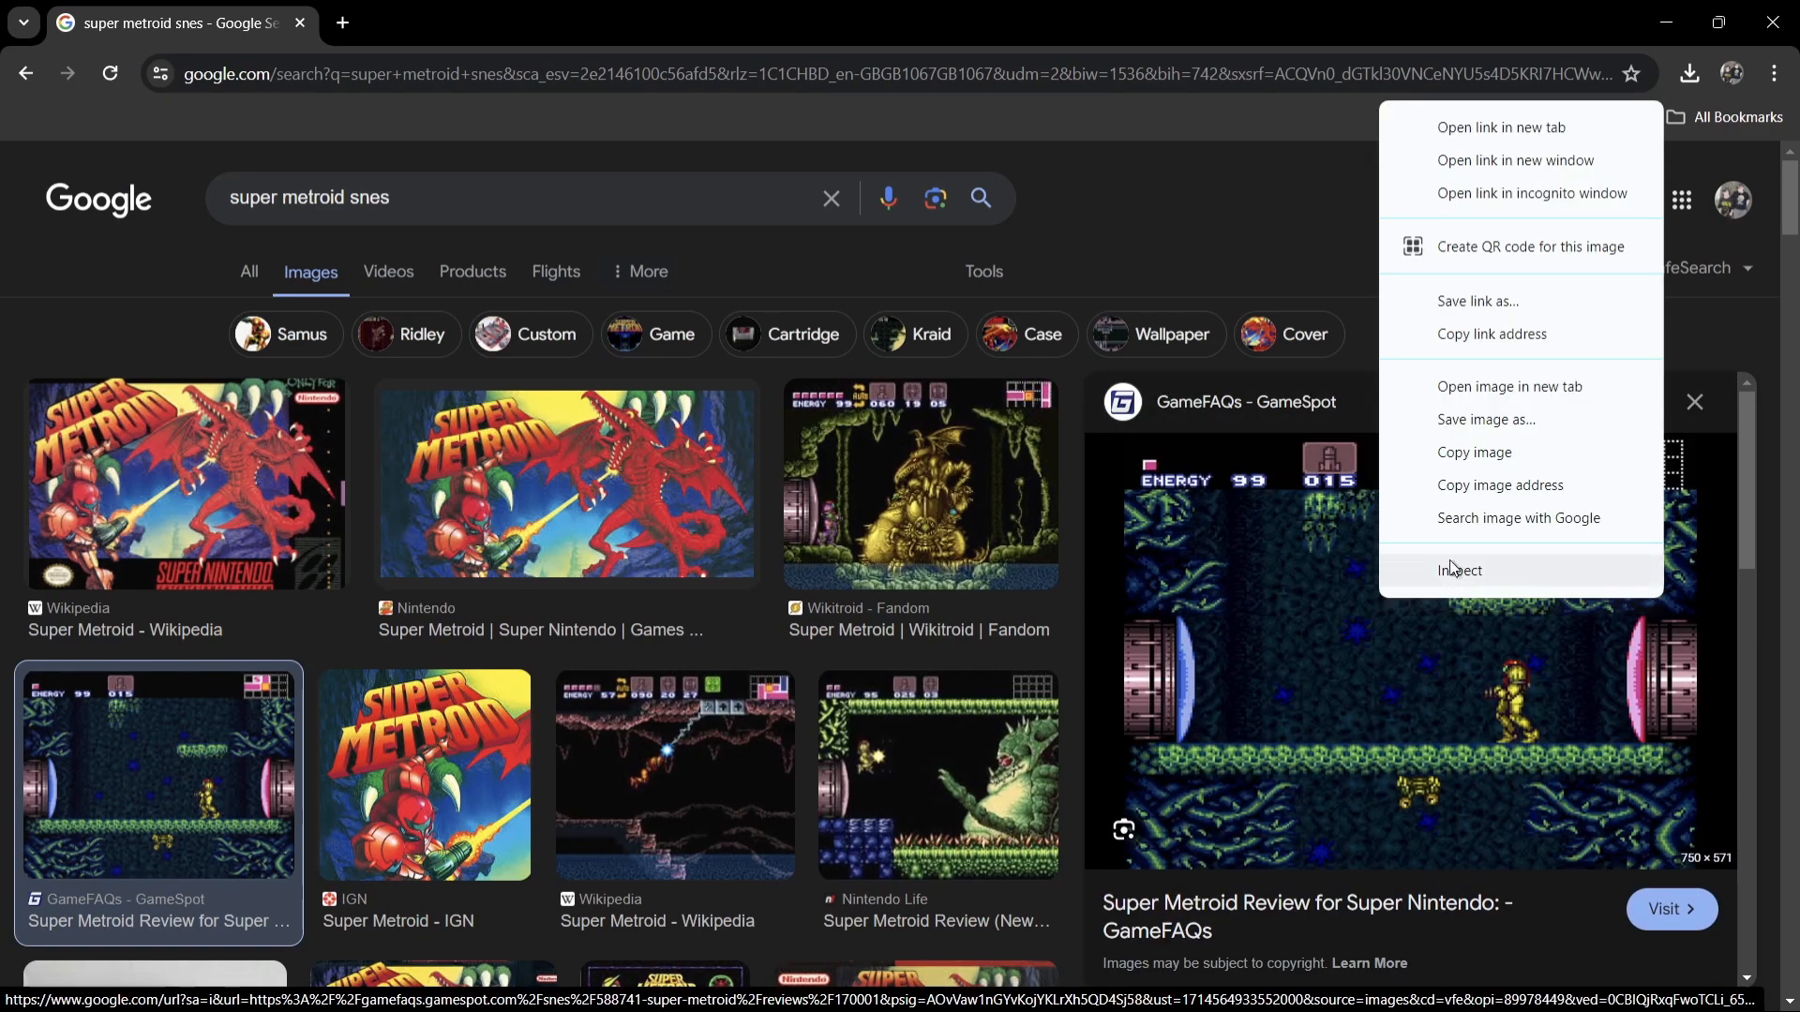
{"action": "left_click", "coordinate": [1507, 419]}
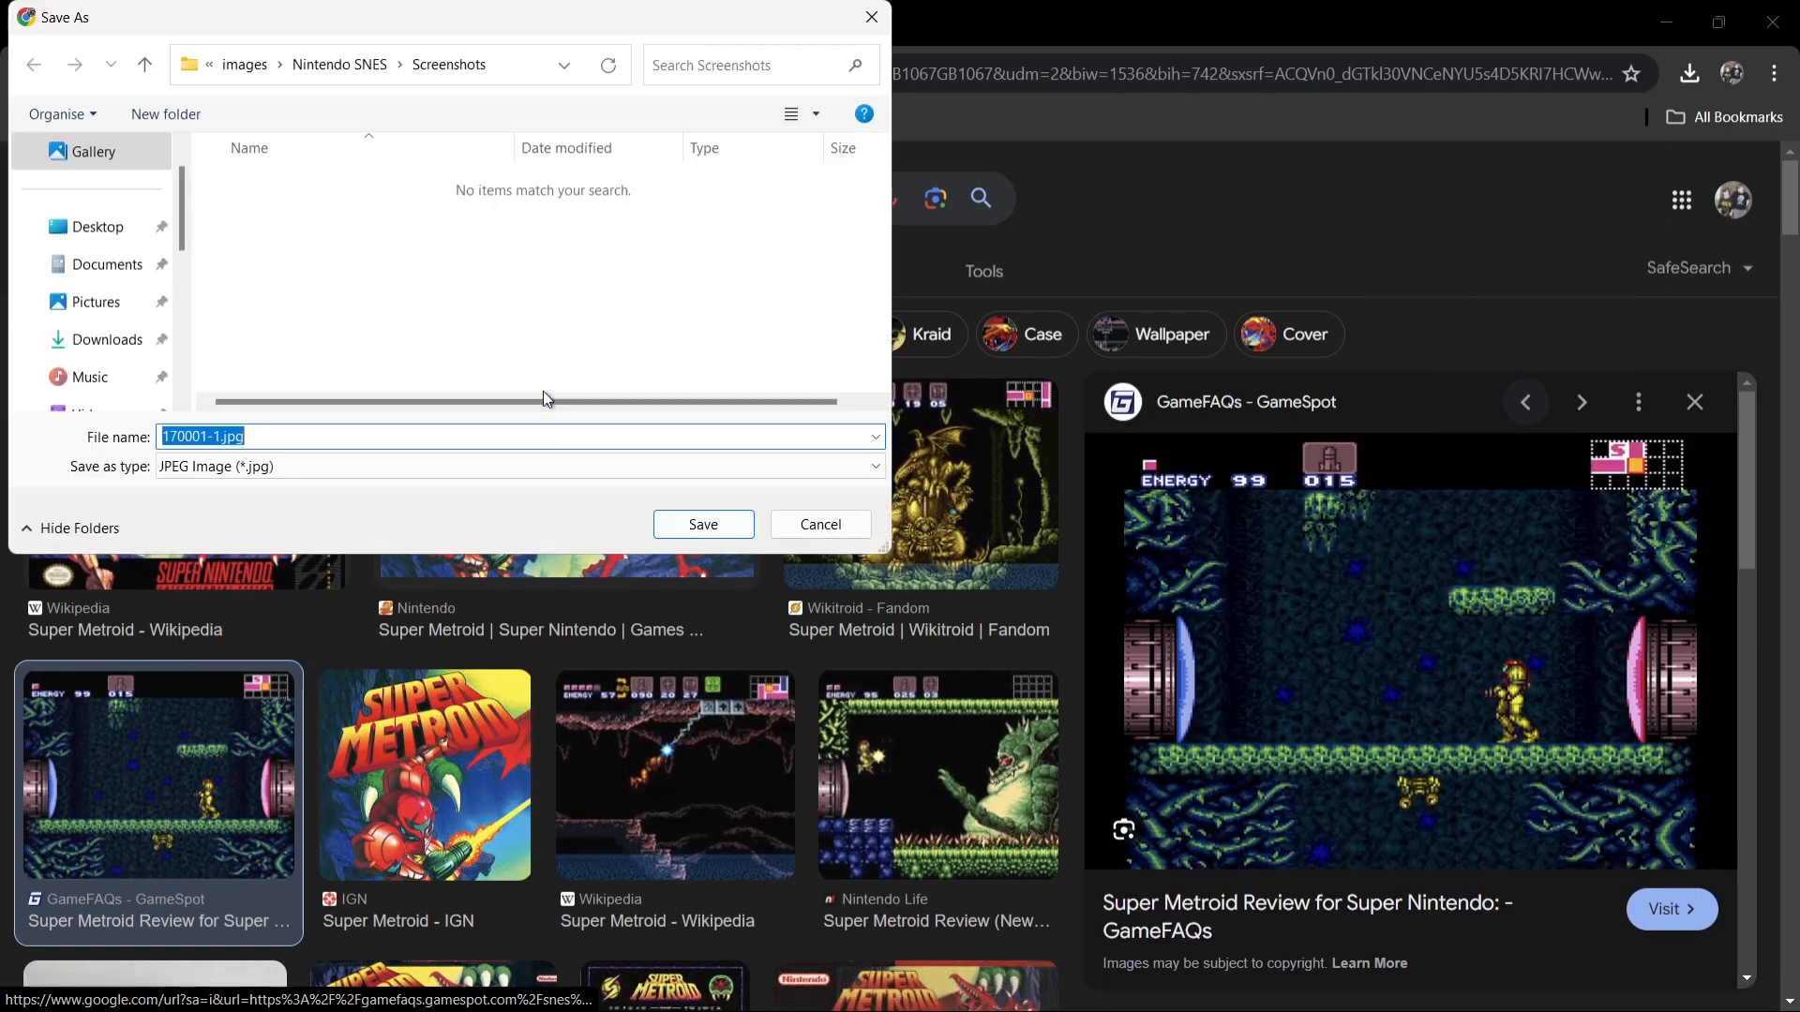
{"action": "left_click", "coordinate": [221, 437]}
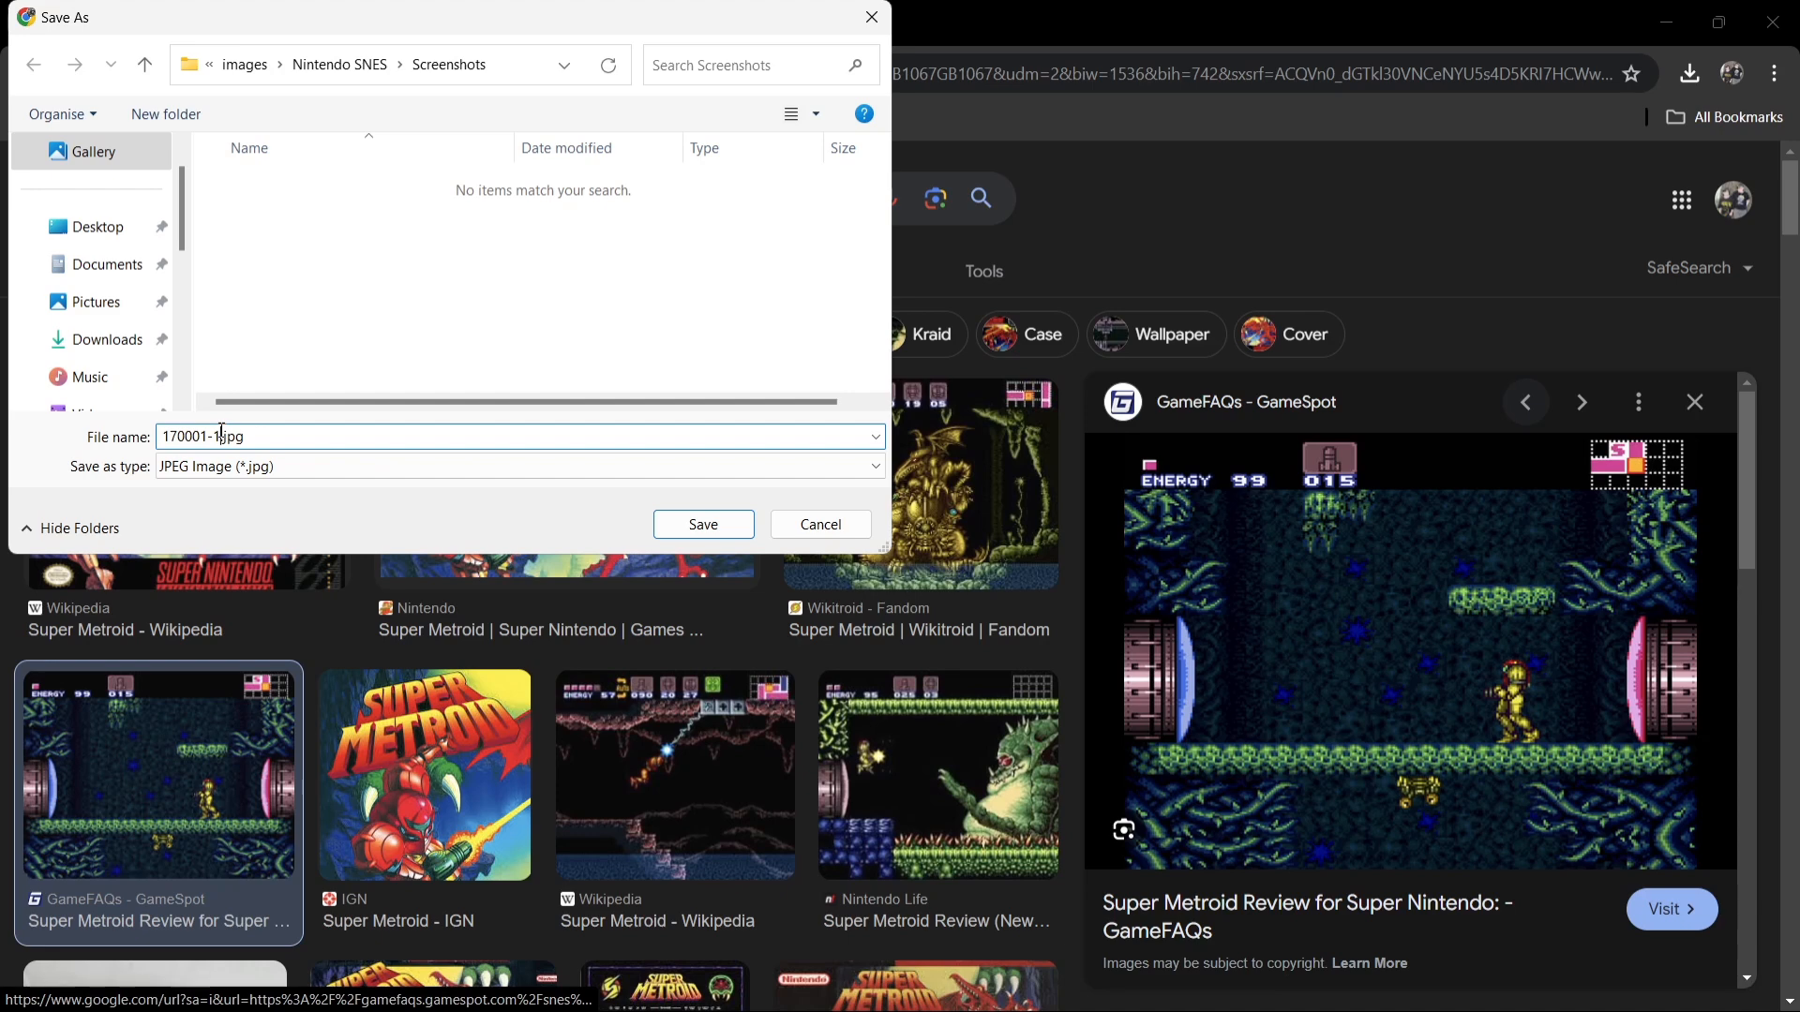
{"action": "left_click_drag", "start_coordinate": [220, 436], "coordinate": [125, 439]}
{"action": "type", "text": "super metroid"}
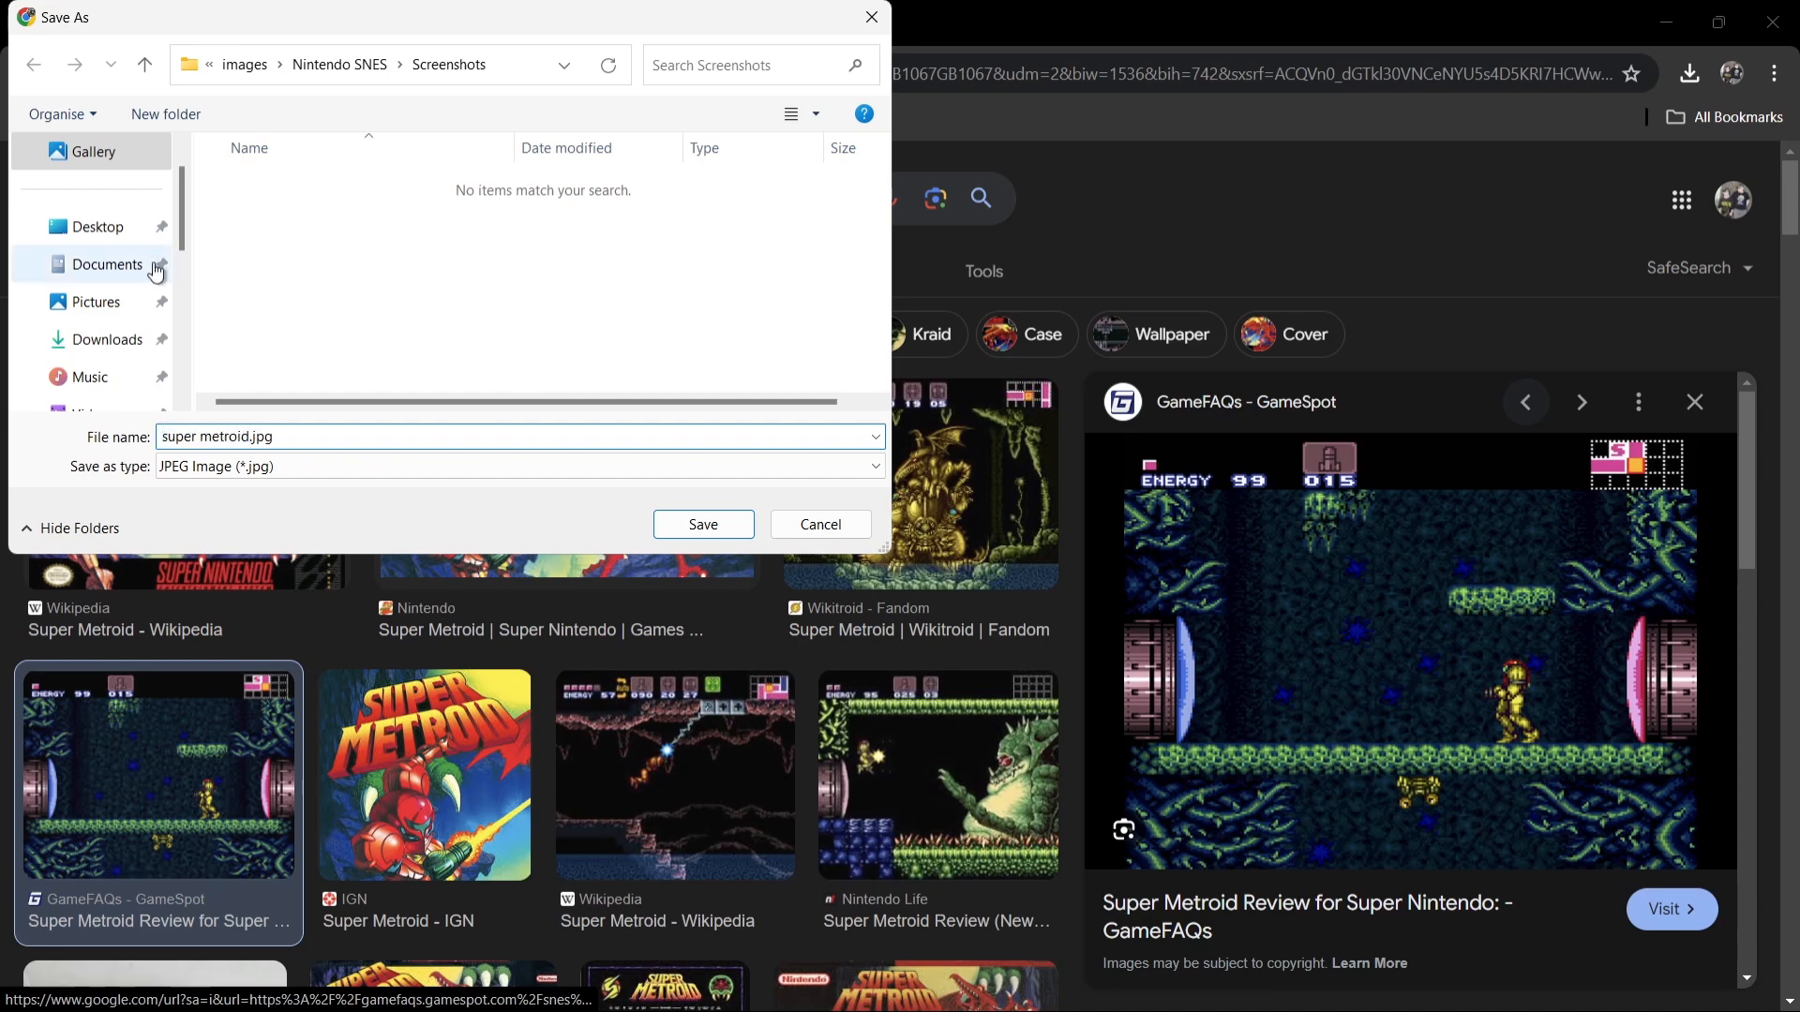
Save the image into Desktop\qp\images\Nintendo SNES\Screenshots and return to QuickPlay.
{"action": "left_click", "coordinate": [85, 242]}
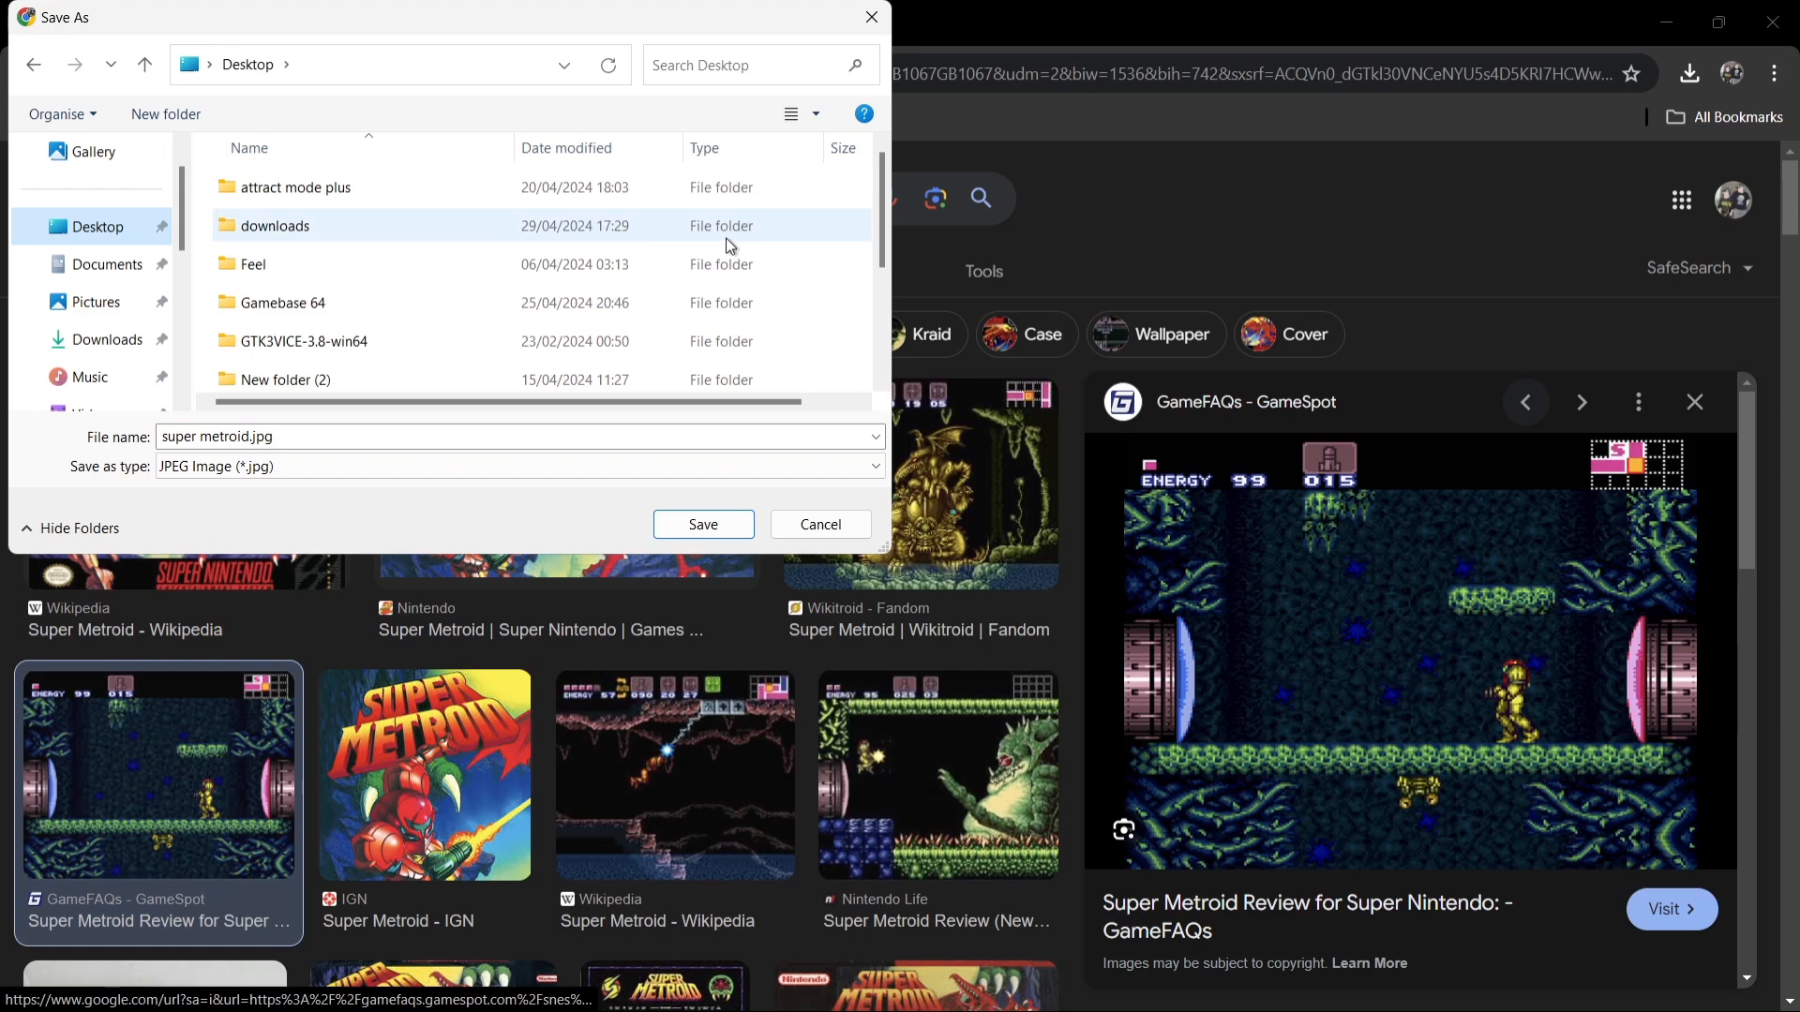
{"action": "left_click_drag", "start_coordinate": [881, 216], "coordinate": [880, 307]}
{"action": "double_click", "coordinate": [284, 317]}
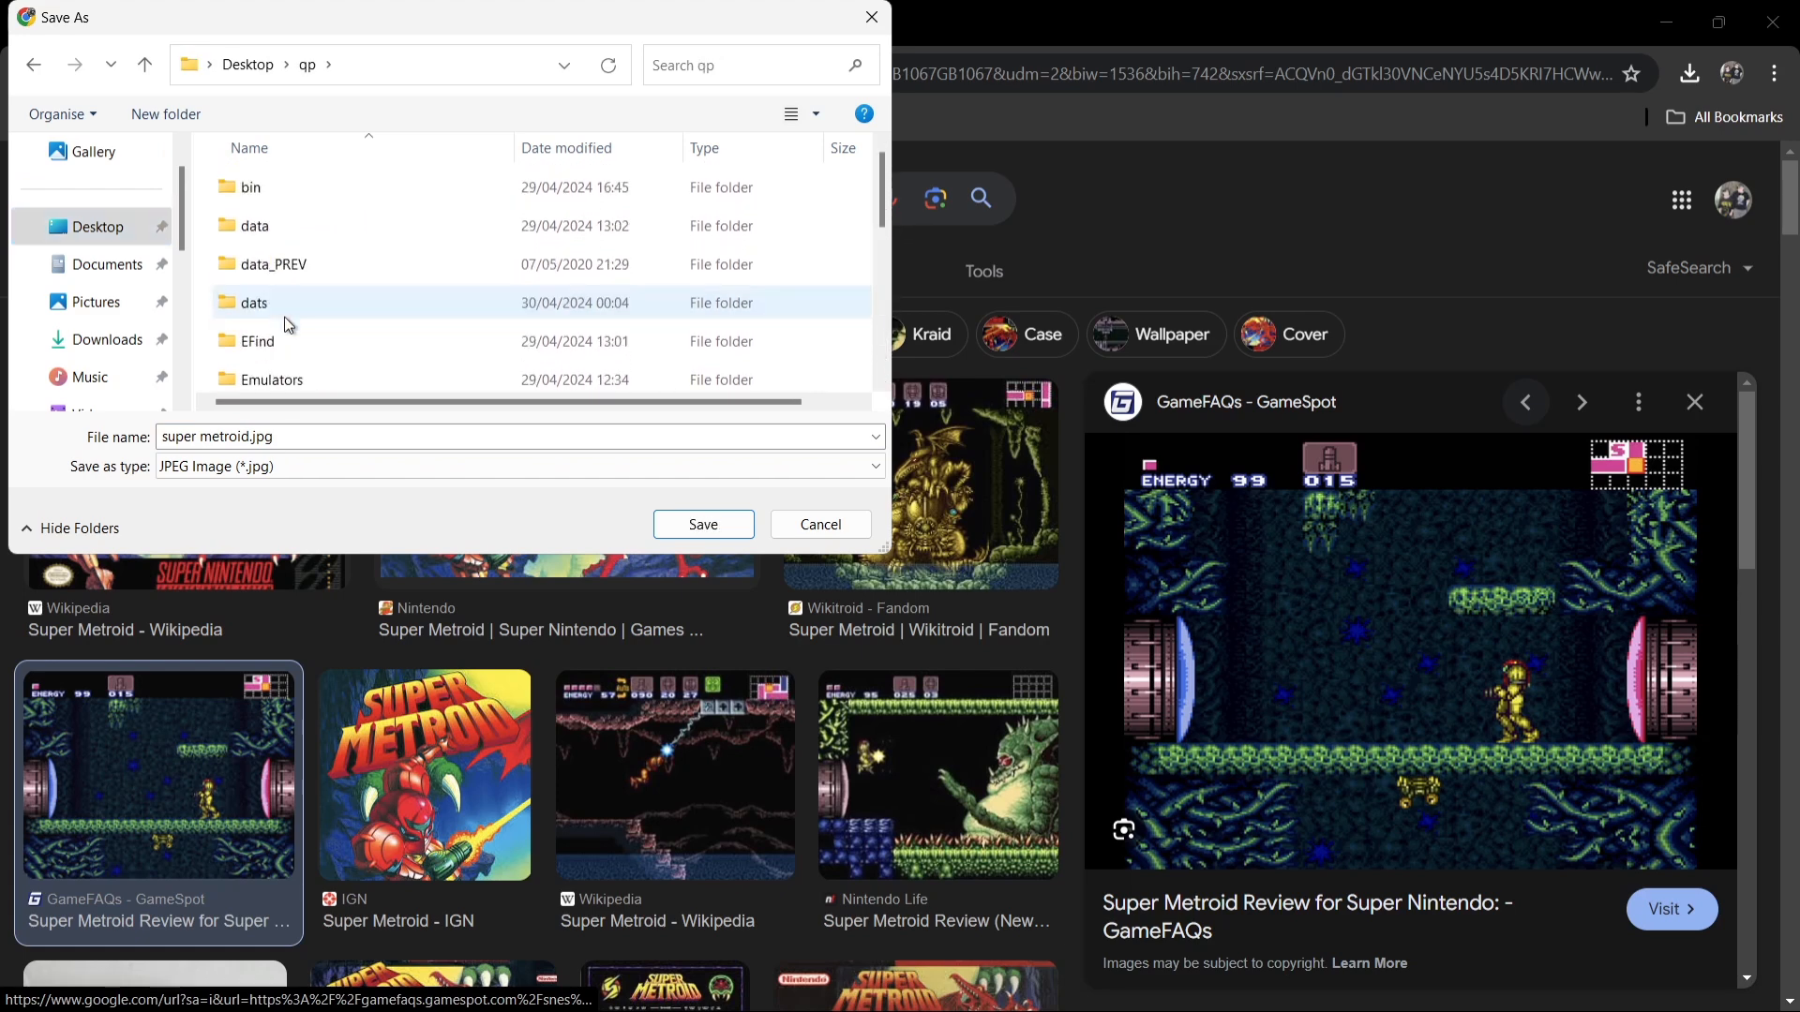
{"action": "left_click_drag", "start_coordinate": [881, 199], "coordinate": [881, 241]}
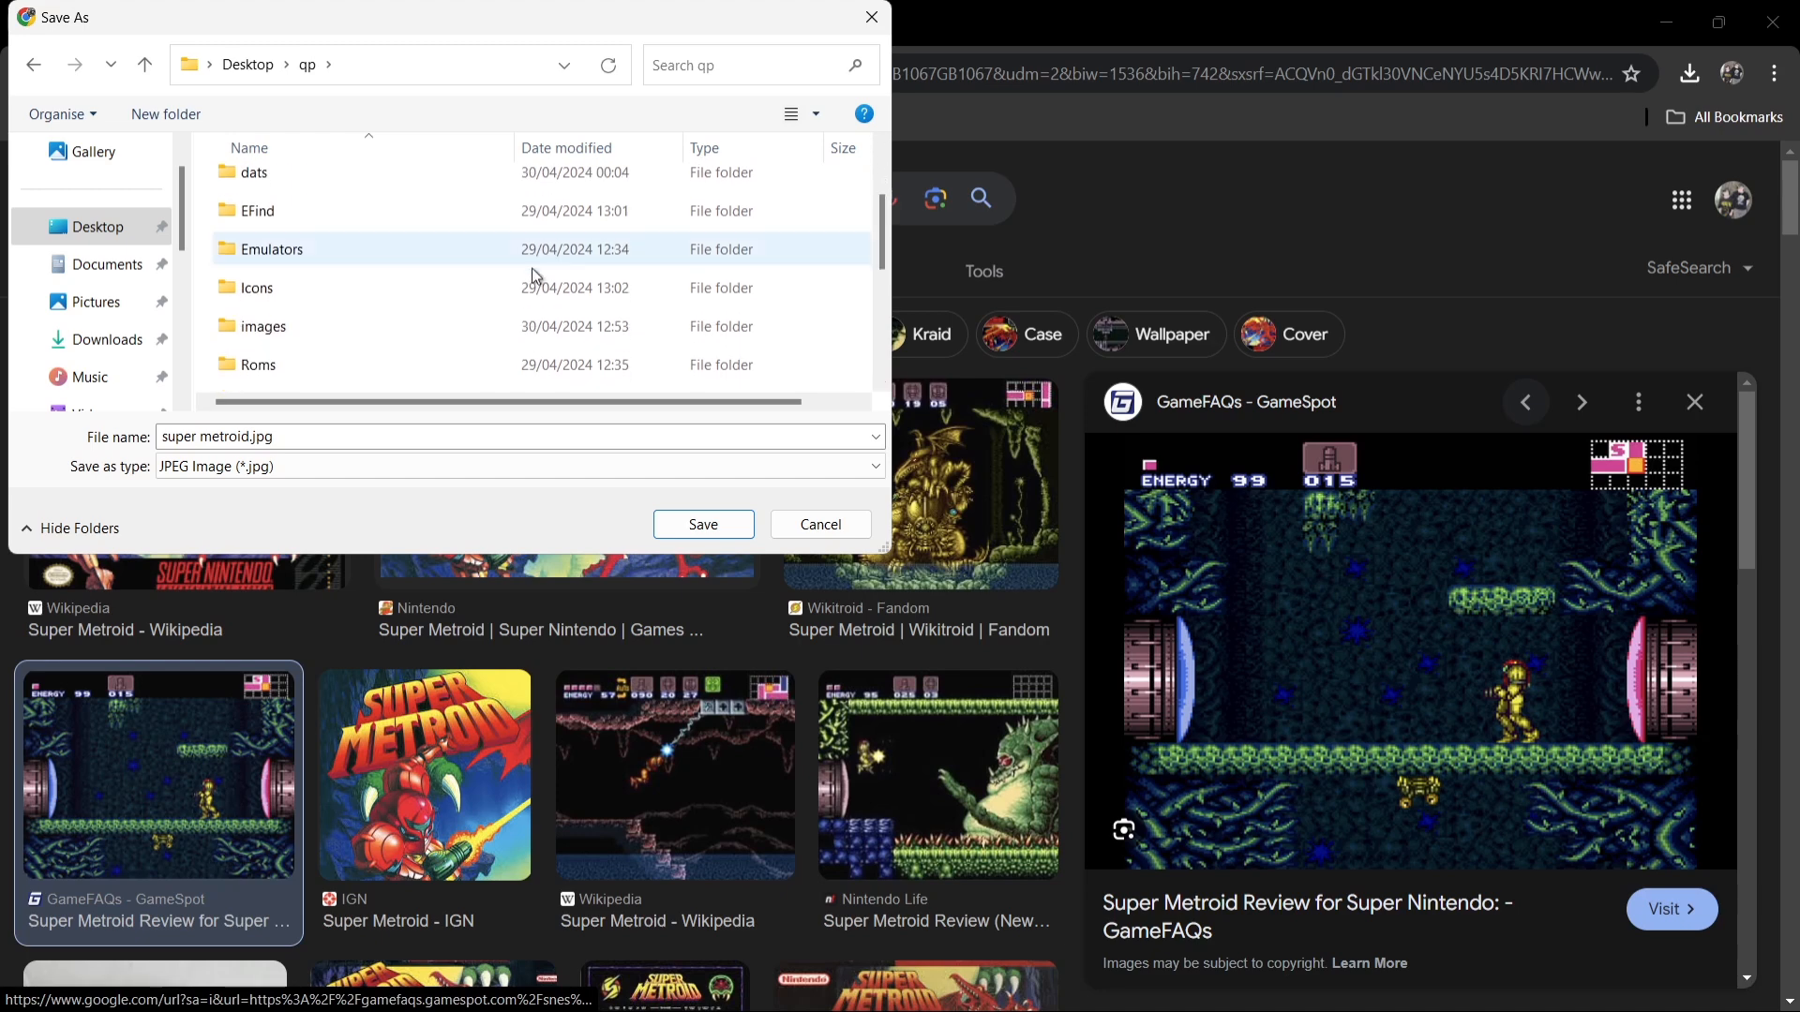
{"action": "left_click", "coordinate": [461, 330]}
{"action": "double_click", "coordinate": [461, 330]}
{"action": "double_click", "coordinate": [328, 240]}
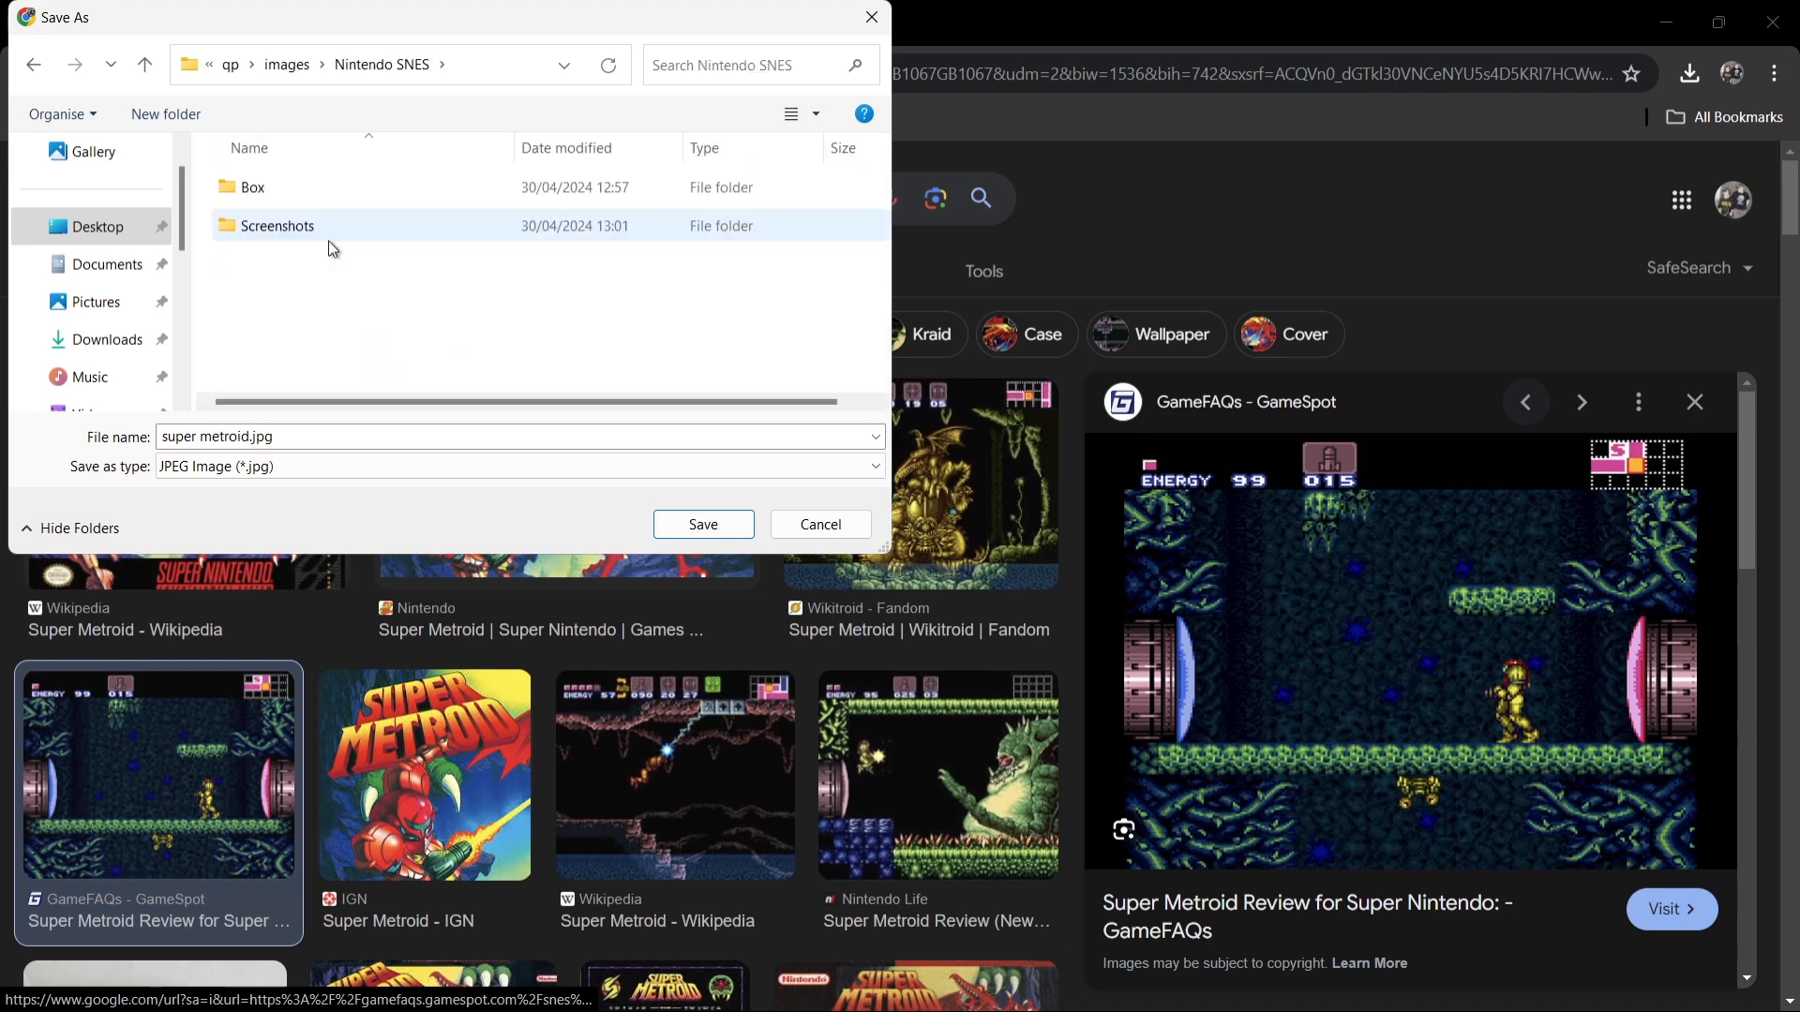
{"action": "double_click", "coordinate": [307, 234]}
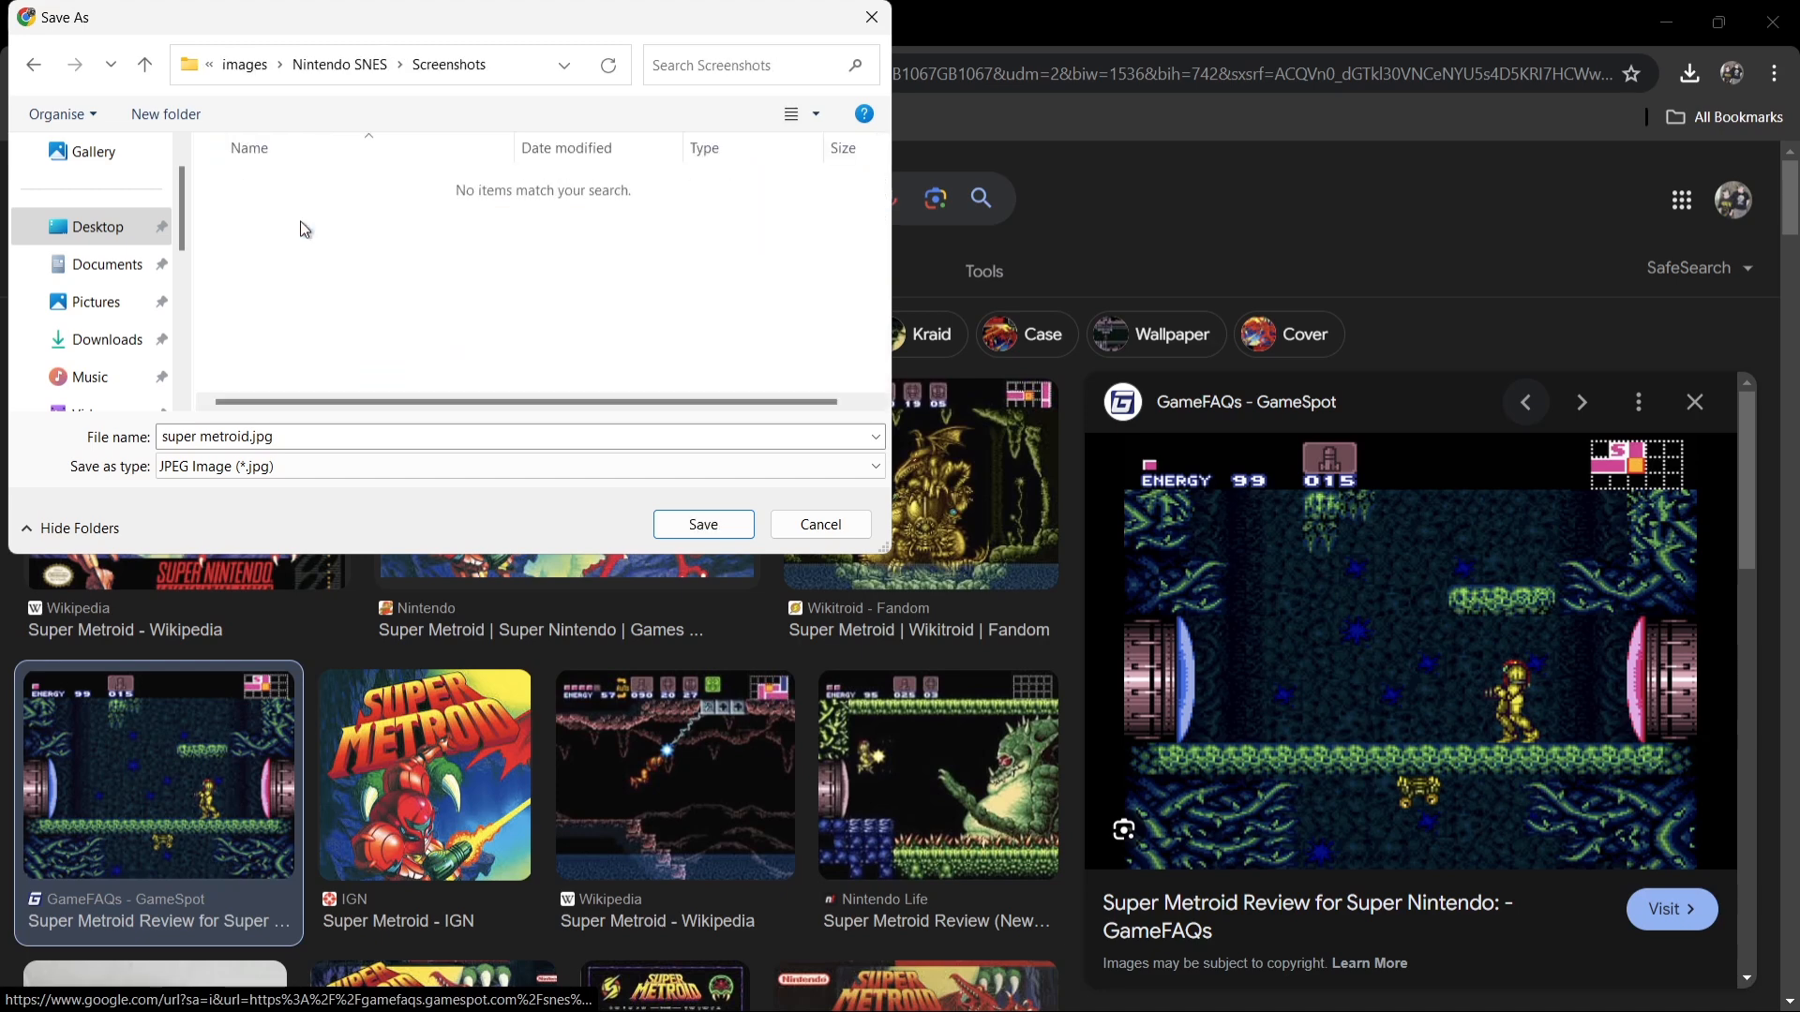
{"action": "left_click", "coordinate": [704, 525]}
{"action": "left_click", "coordinate": [1673, 19]}
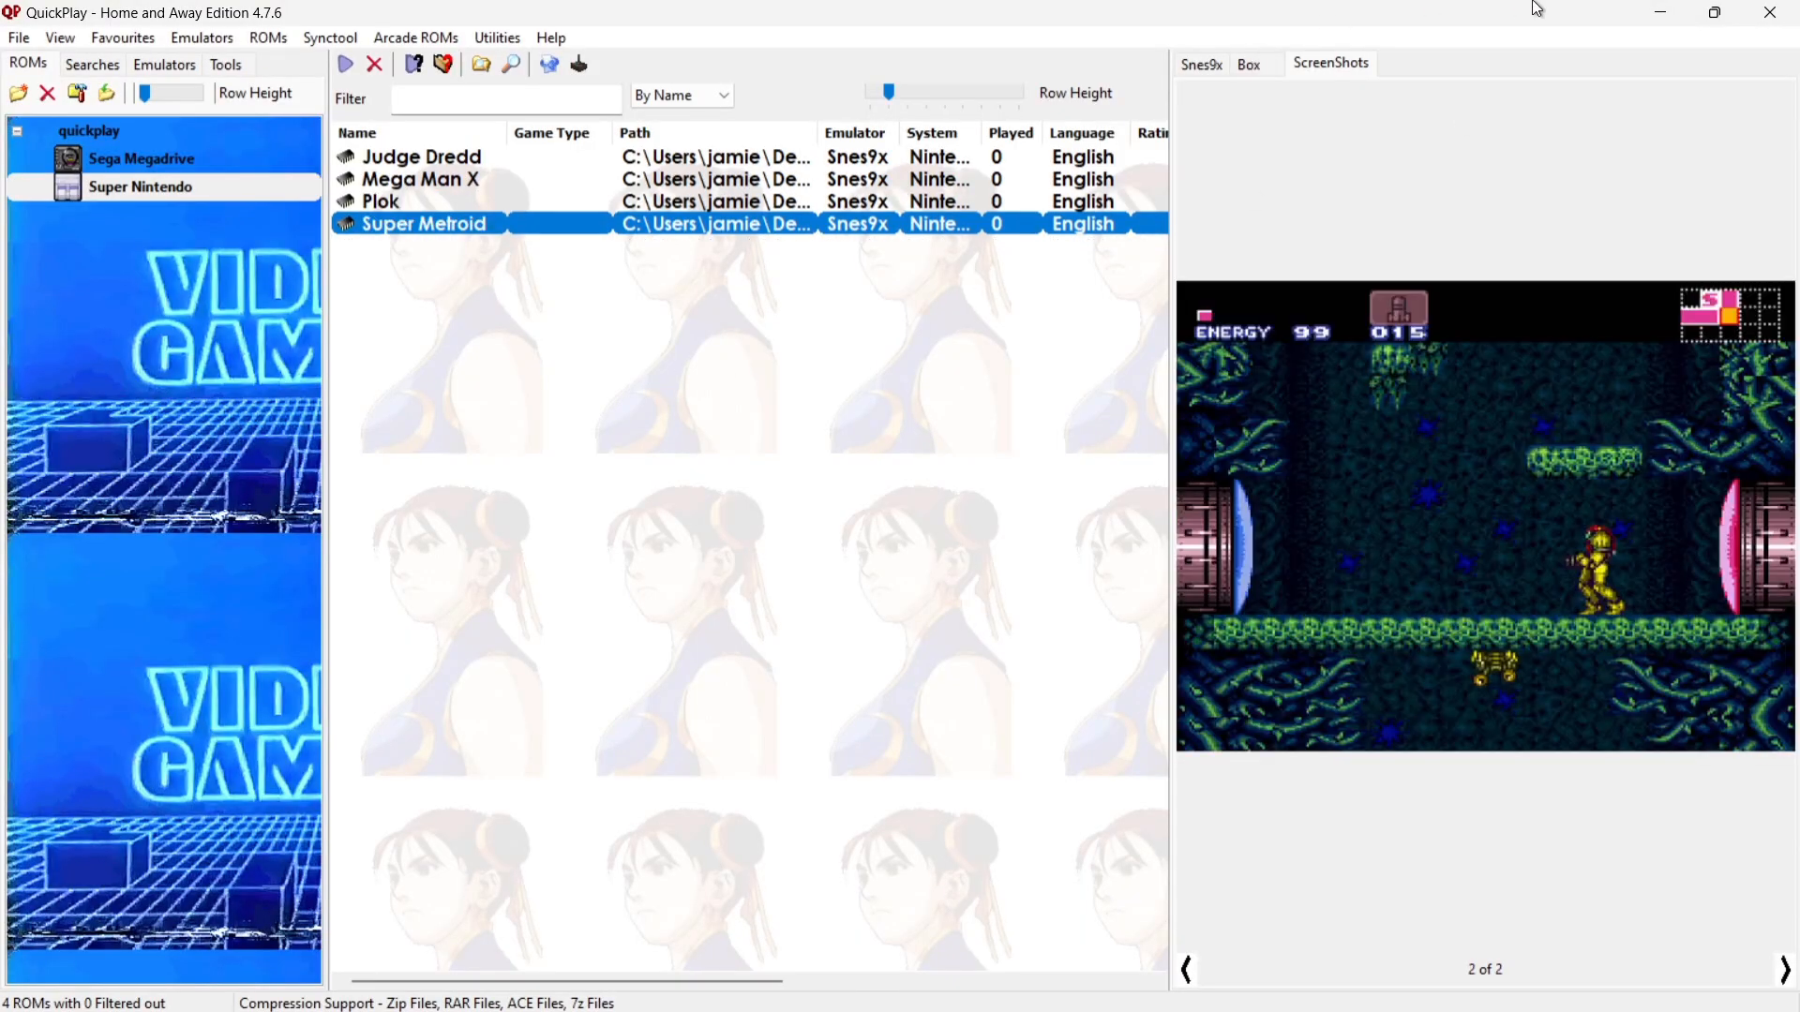
Select Plok and set the media panel's automatic tab rotation to 5 seconds per tab.
{"action": "key", "text": "Up"}
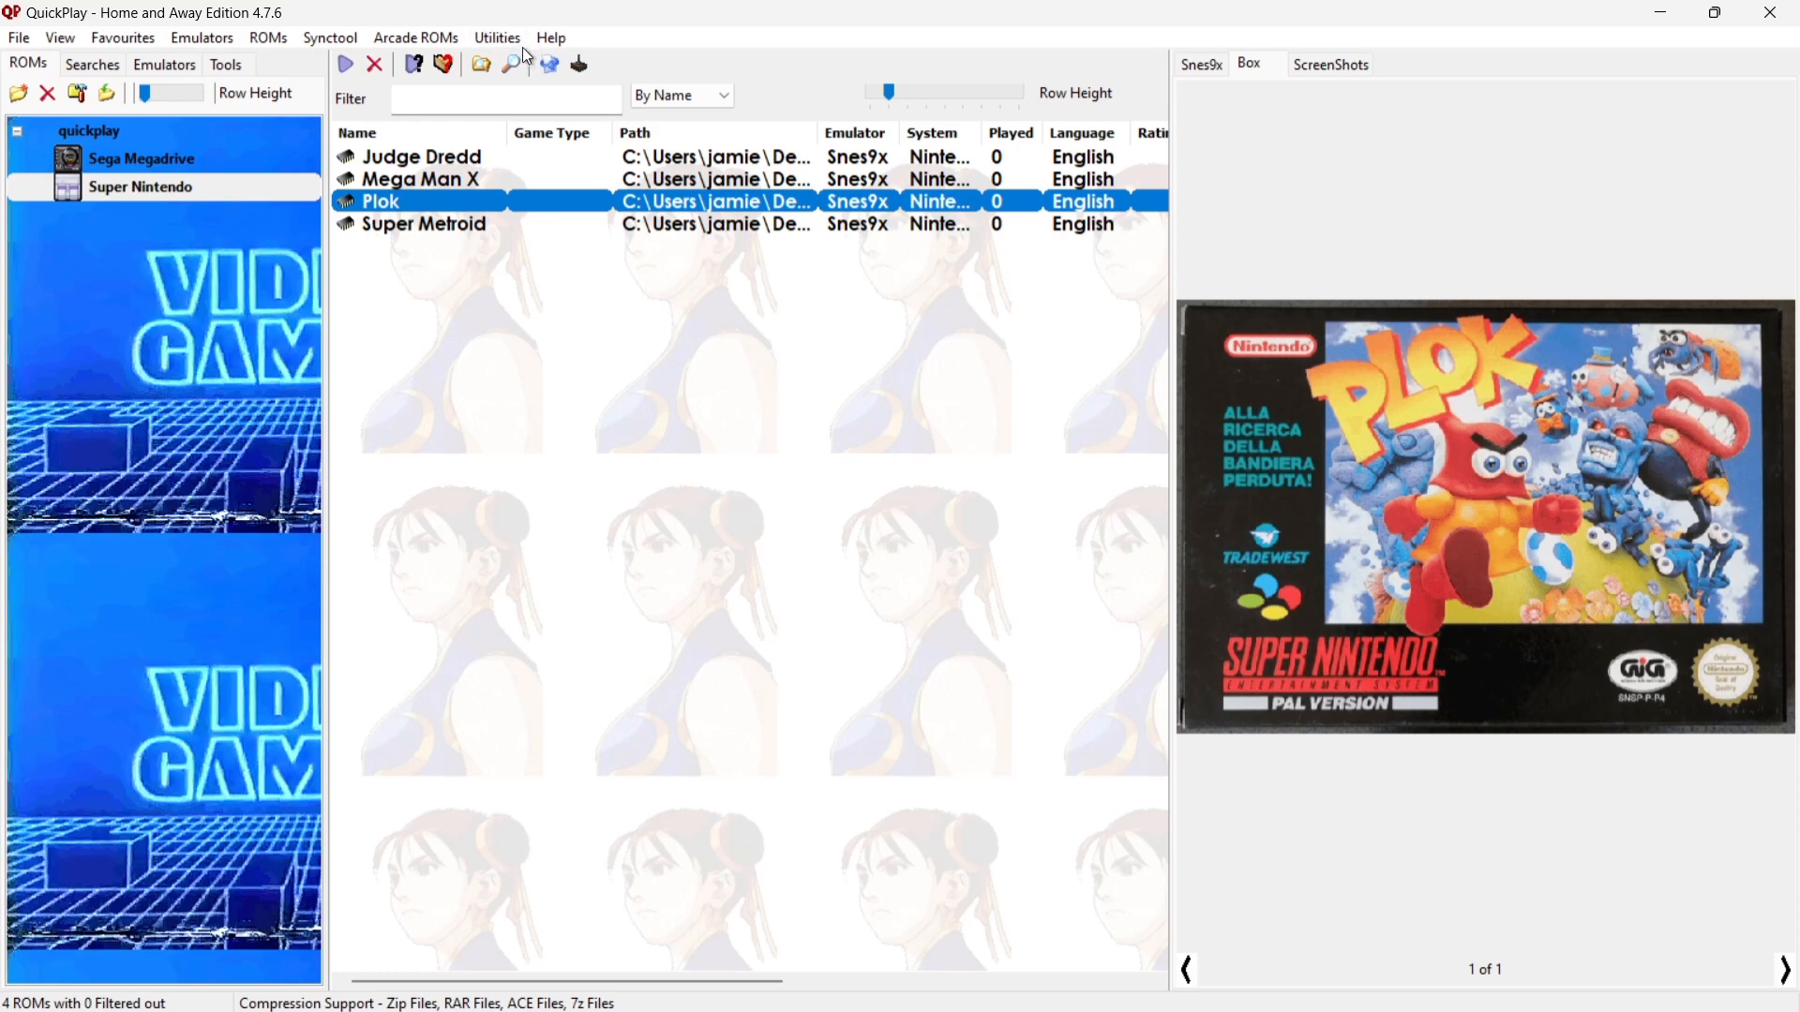
{"action": "left_click", "coordinate": [500, 38]}
{"action": "left_click", "coordinate": [551, 165]}
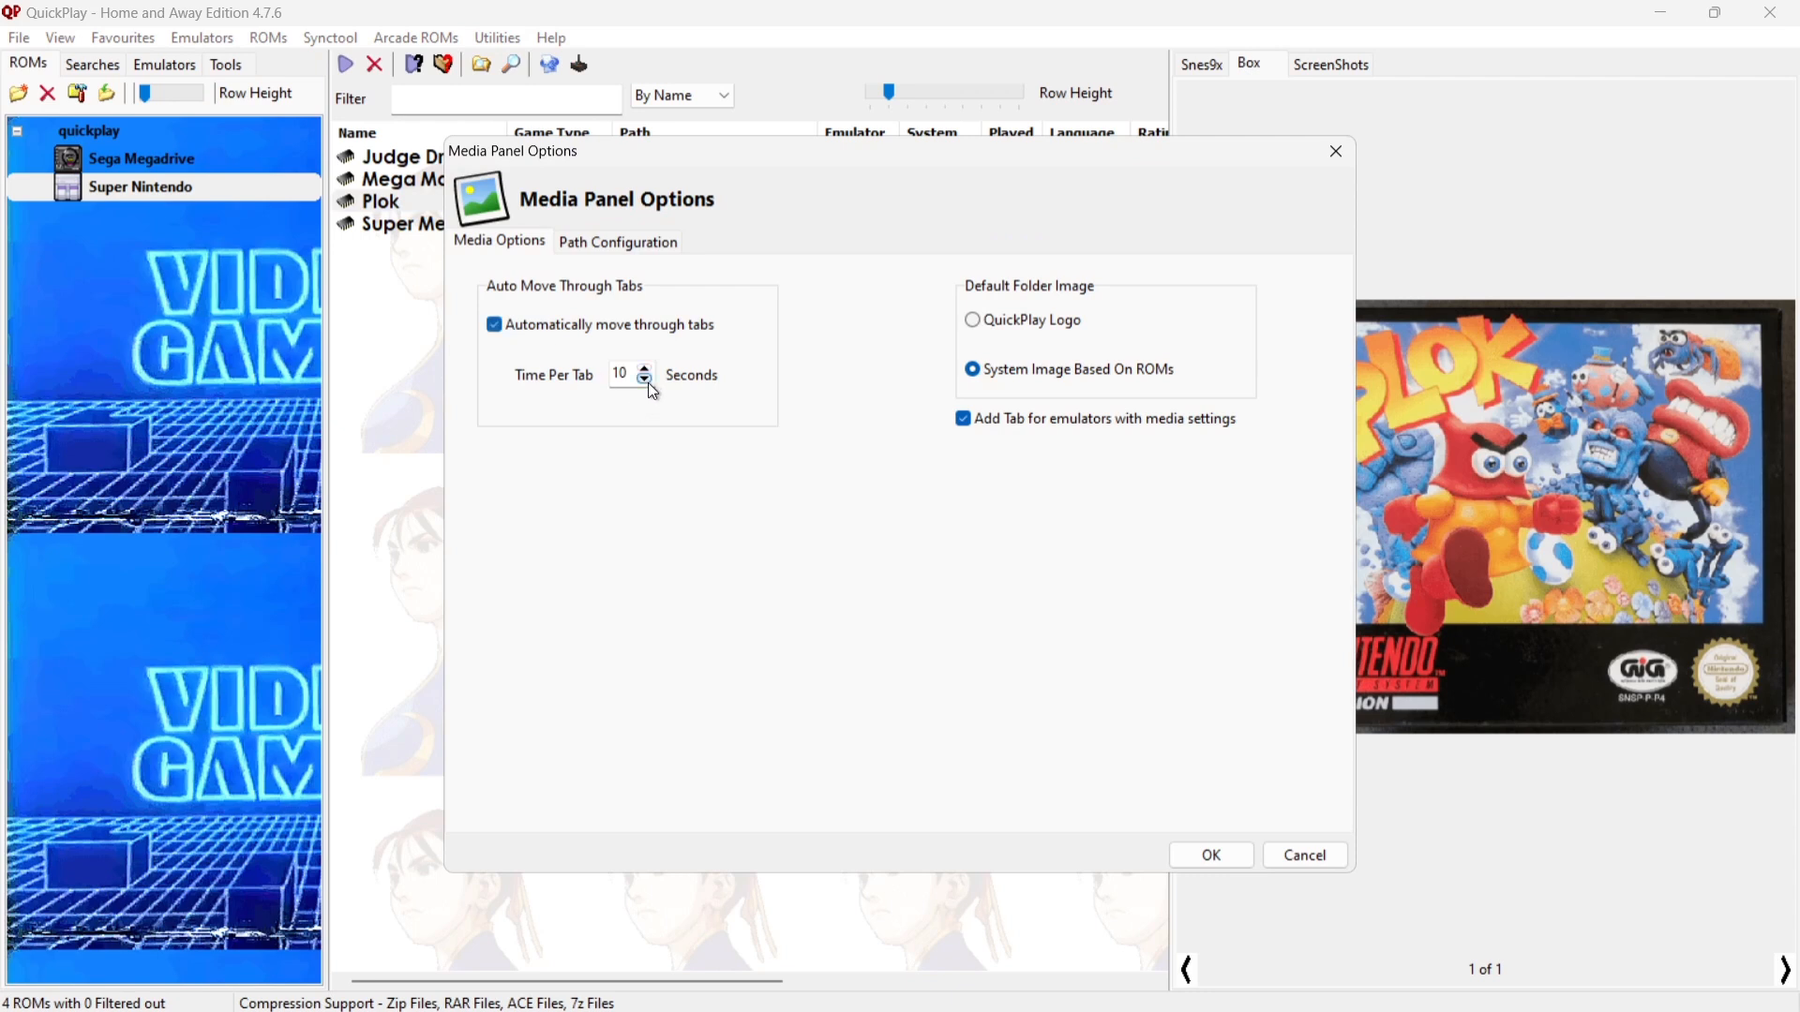
{"action": "scroll", "coordinate": [649, 385], "scroll_direction": "down", "scroll_amount": 5}
{"action": "left_click", "coordinate": [1219, 855]}
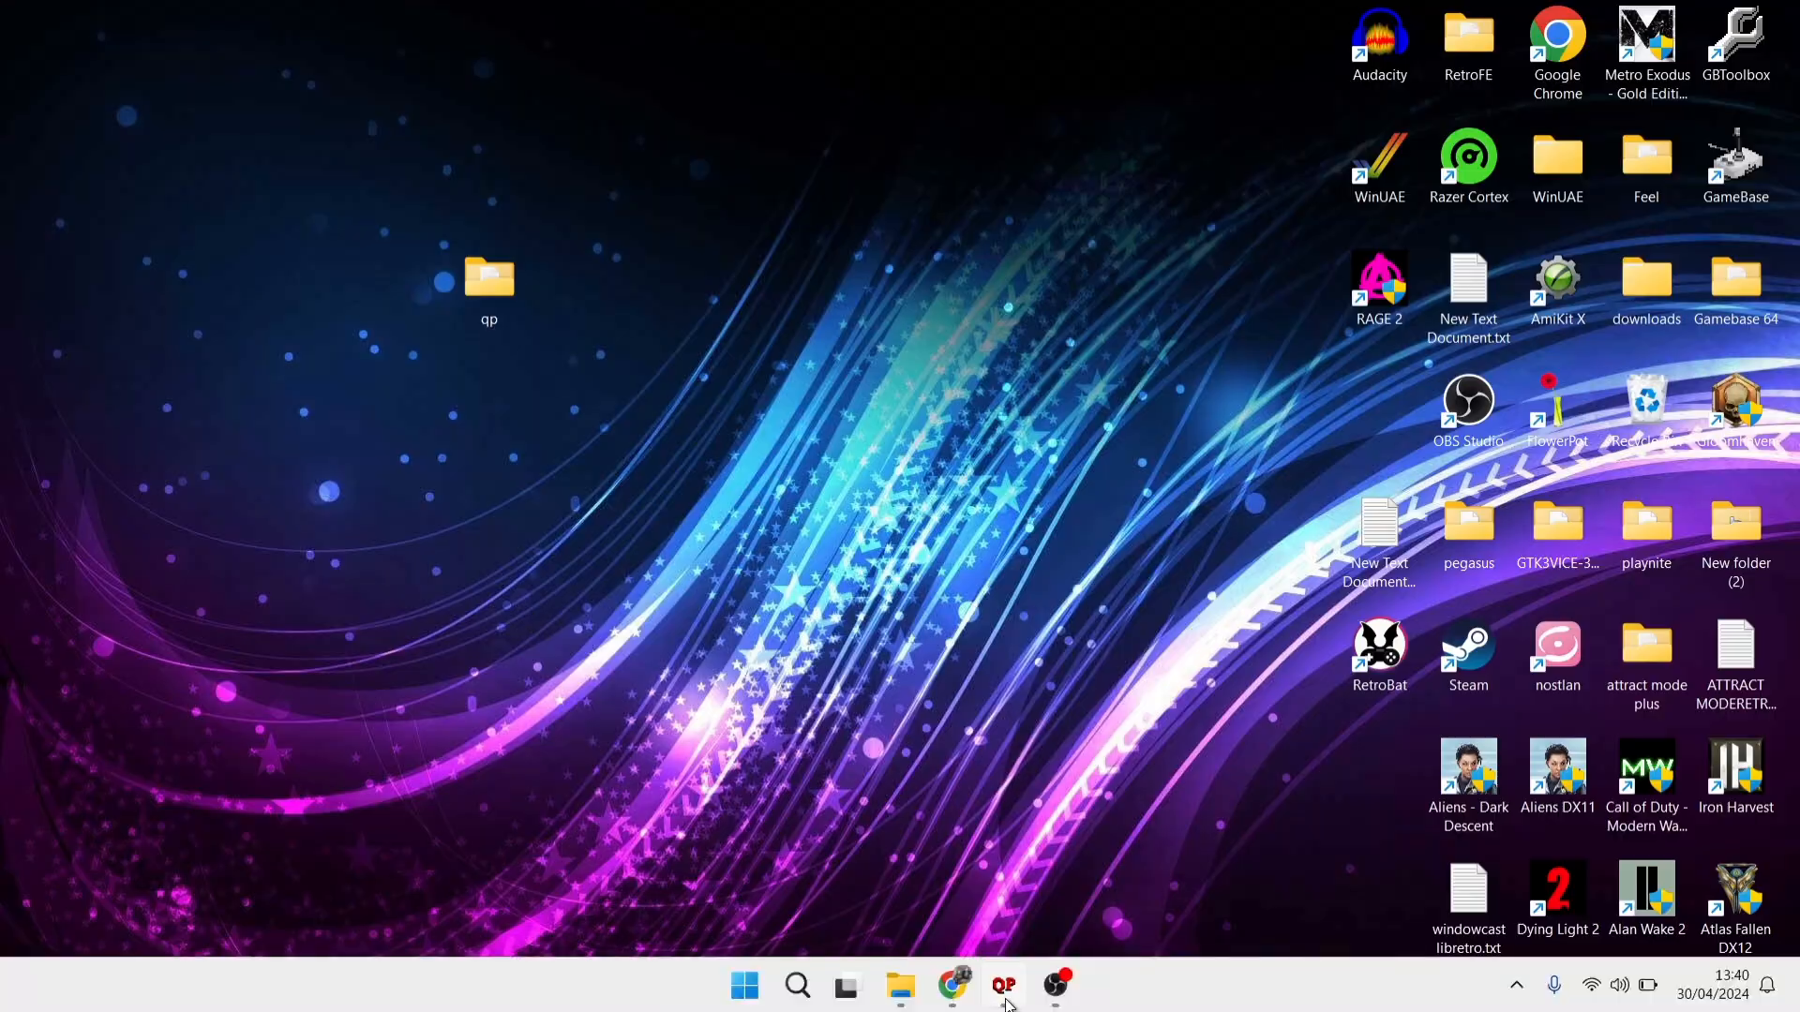
Switch to QuickPlay, select the Super Nintendo folder and open the Nintendo SNES path configuration in the media panel options.
{"action": "left_click", "coordinate": [1005, 1001]}
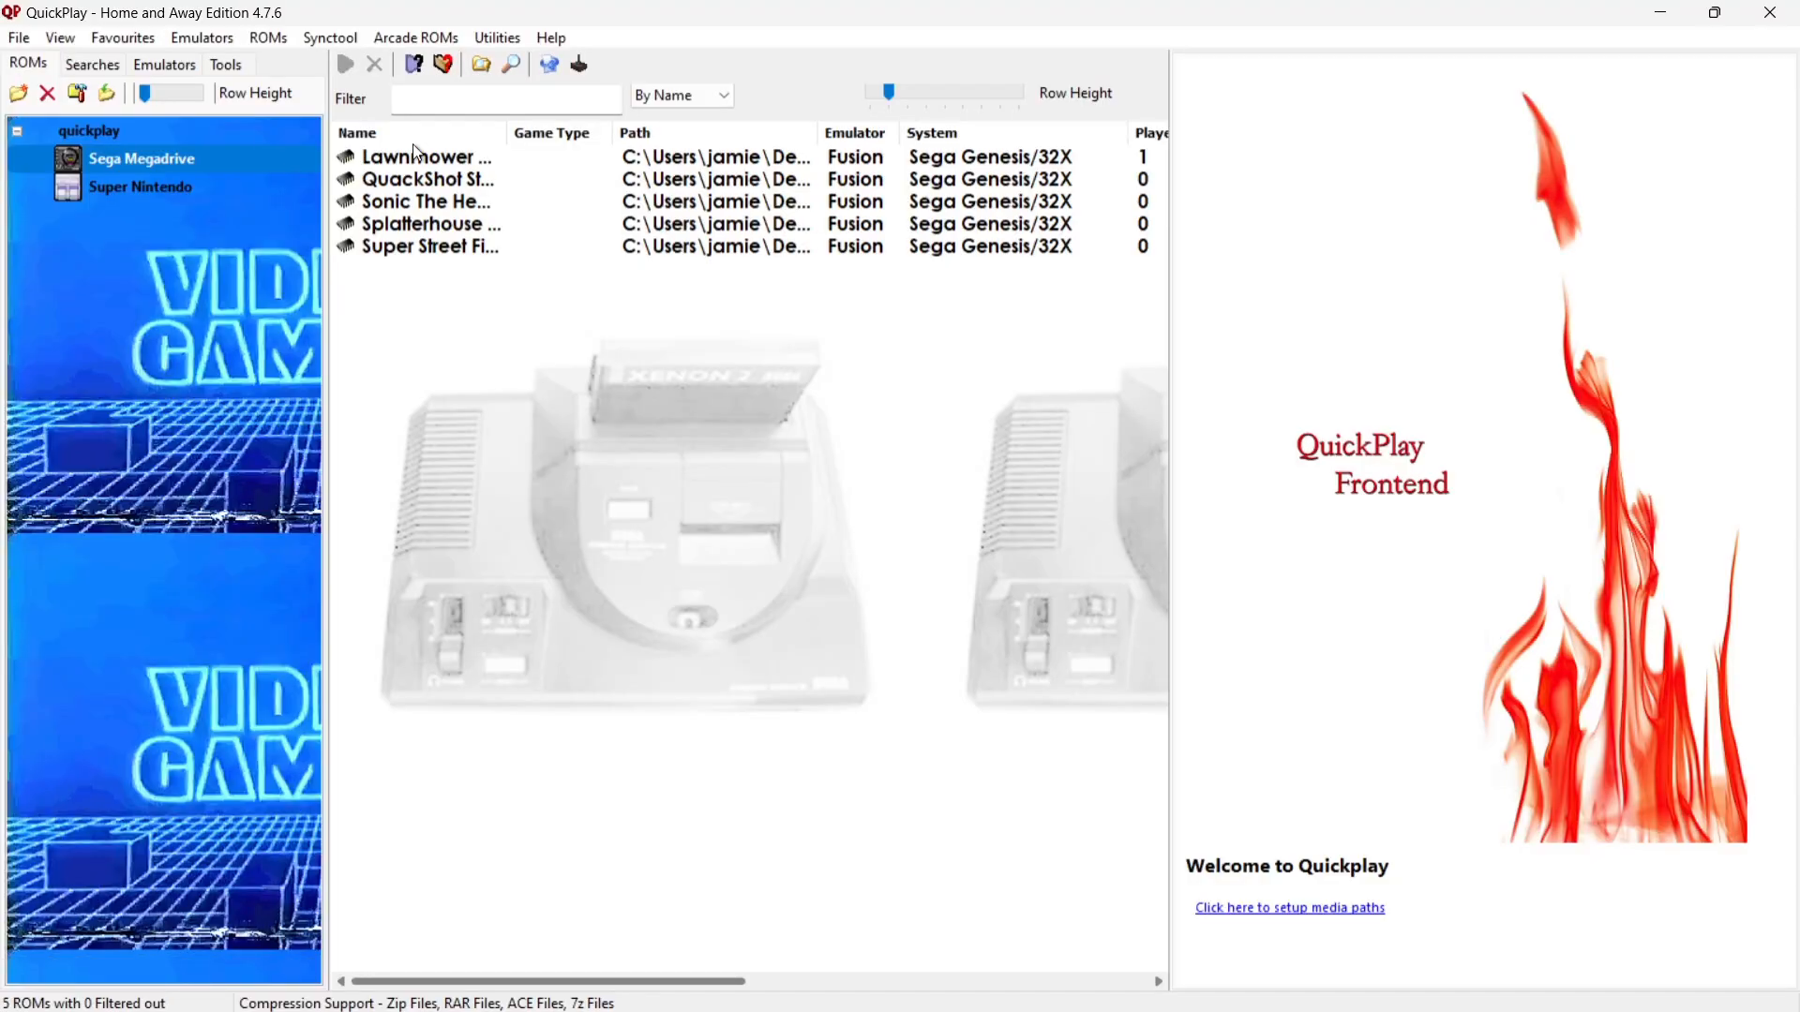
{"action": "left_click", "coordinate": [177, 185]}
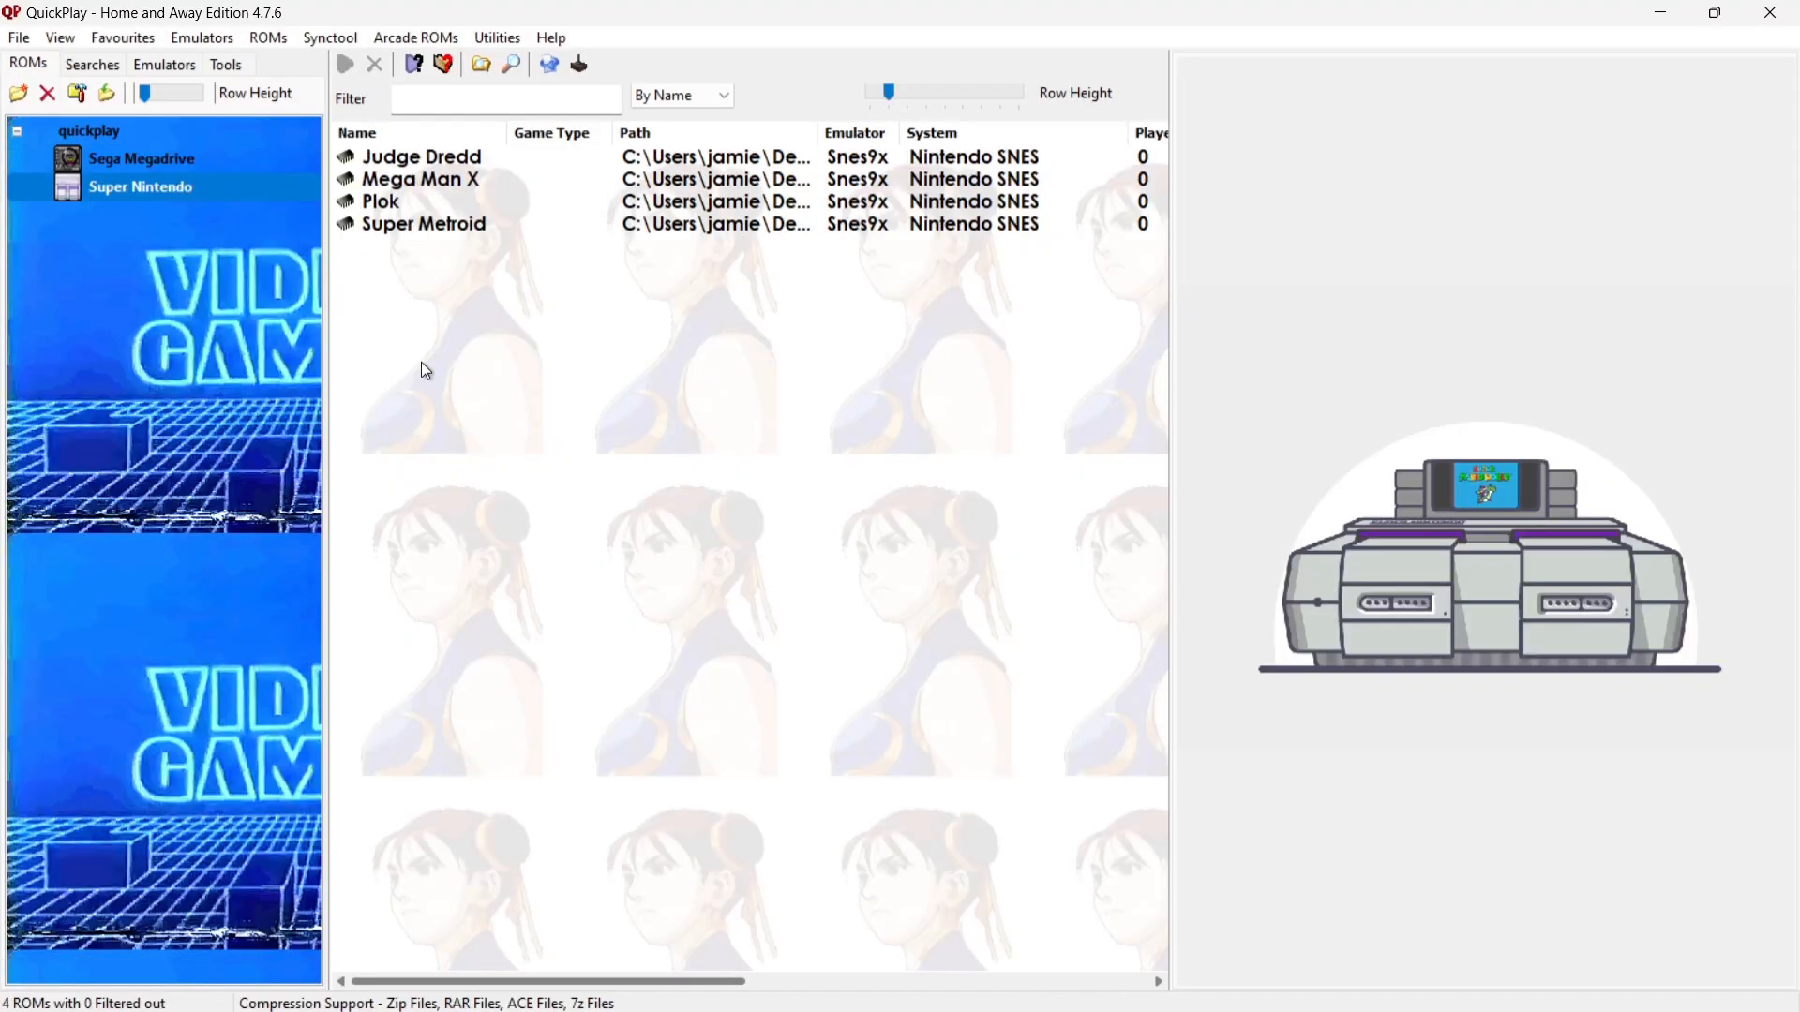
{"action": "left_click", "coordinate": [499, 39]}
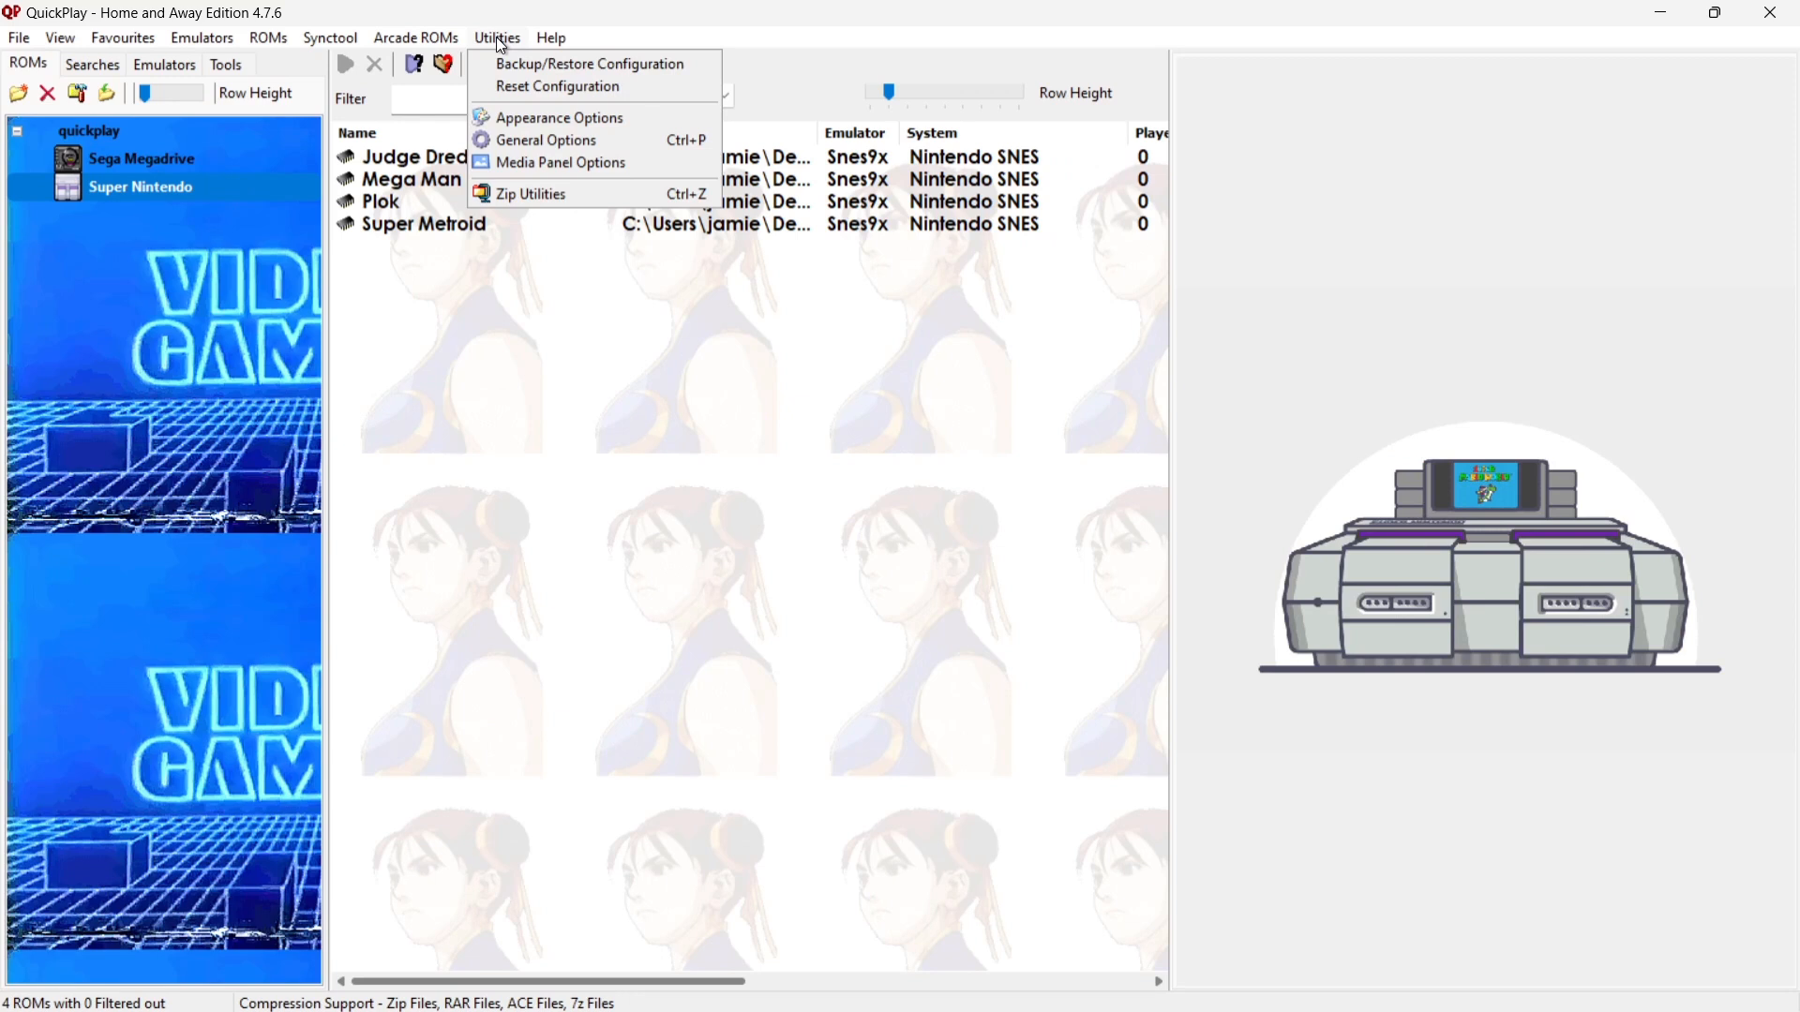
{"action": "left_click", "coordinate": [555, 163]}
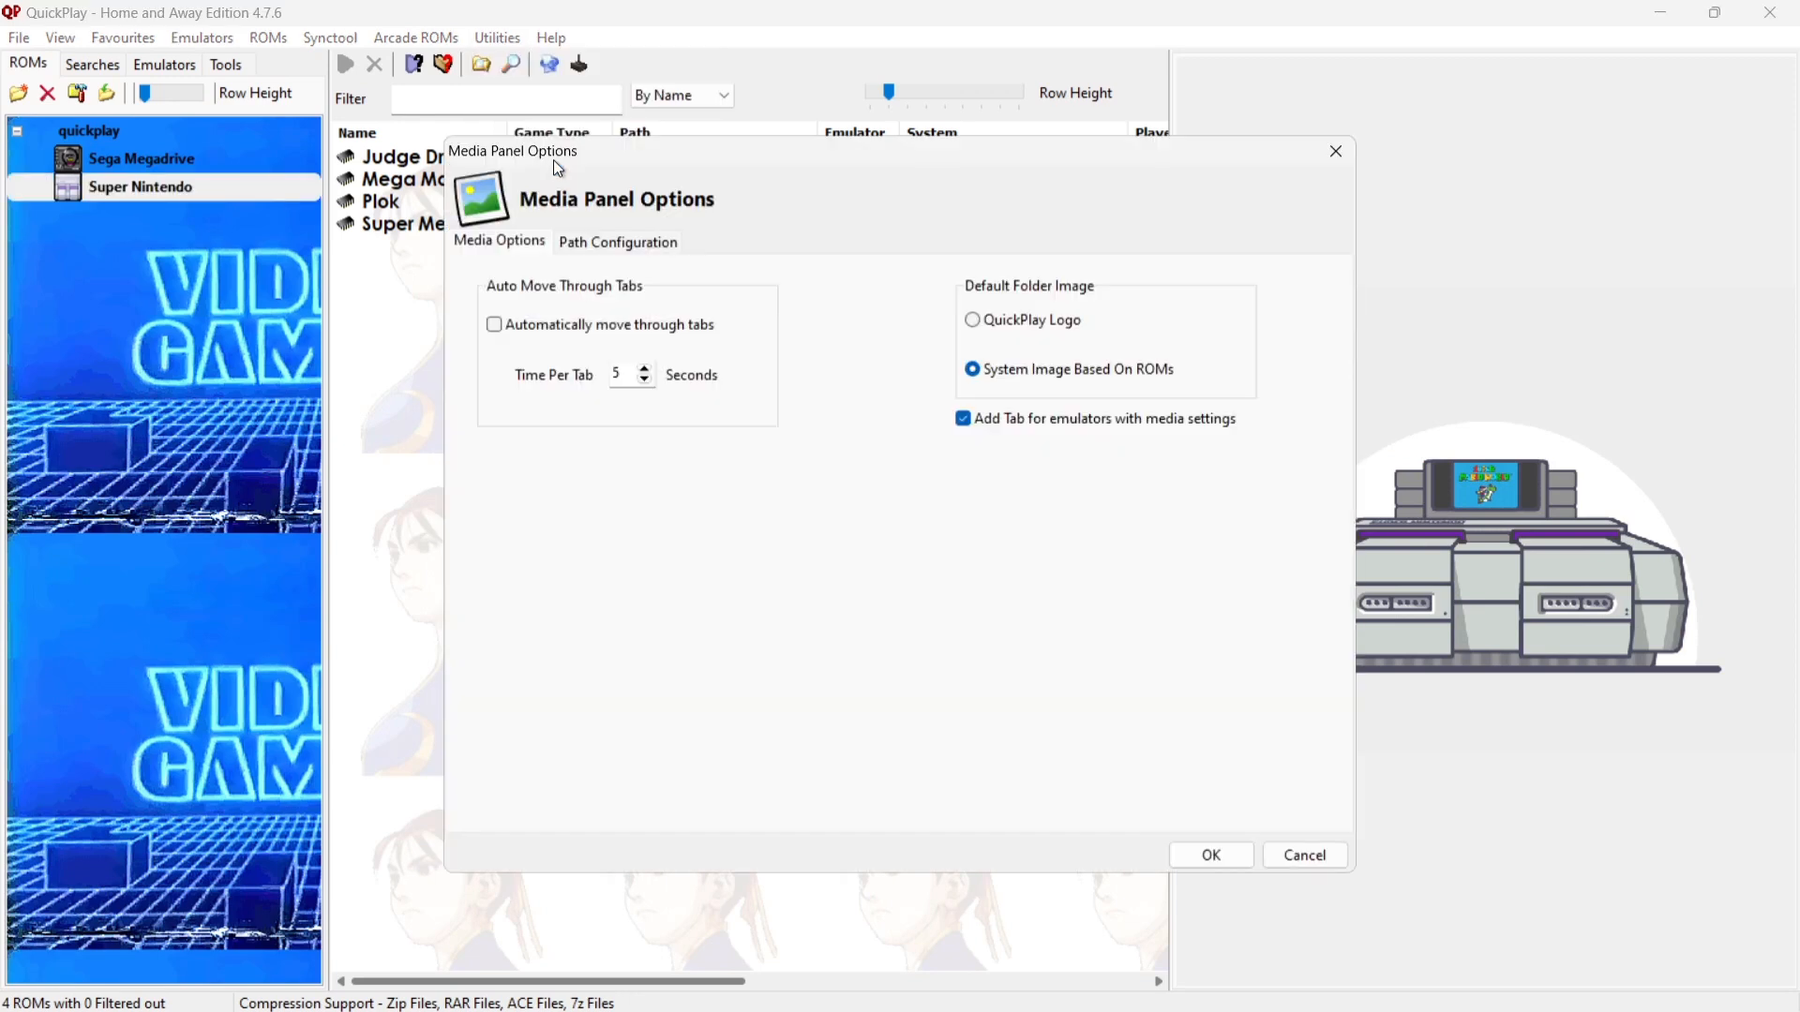
{"action": "left_click", "coordinate": [603, 246]}
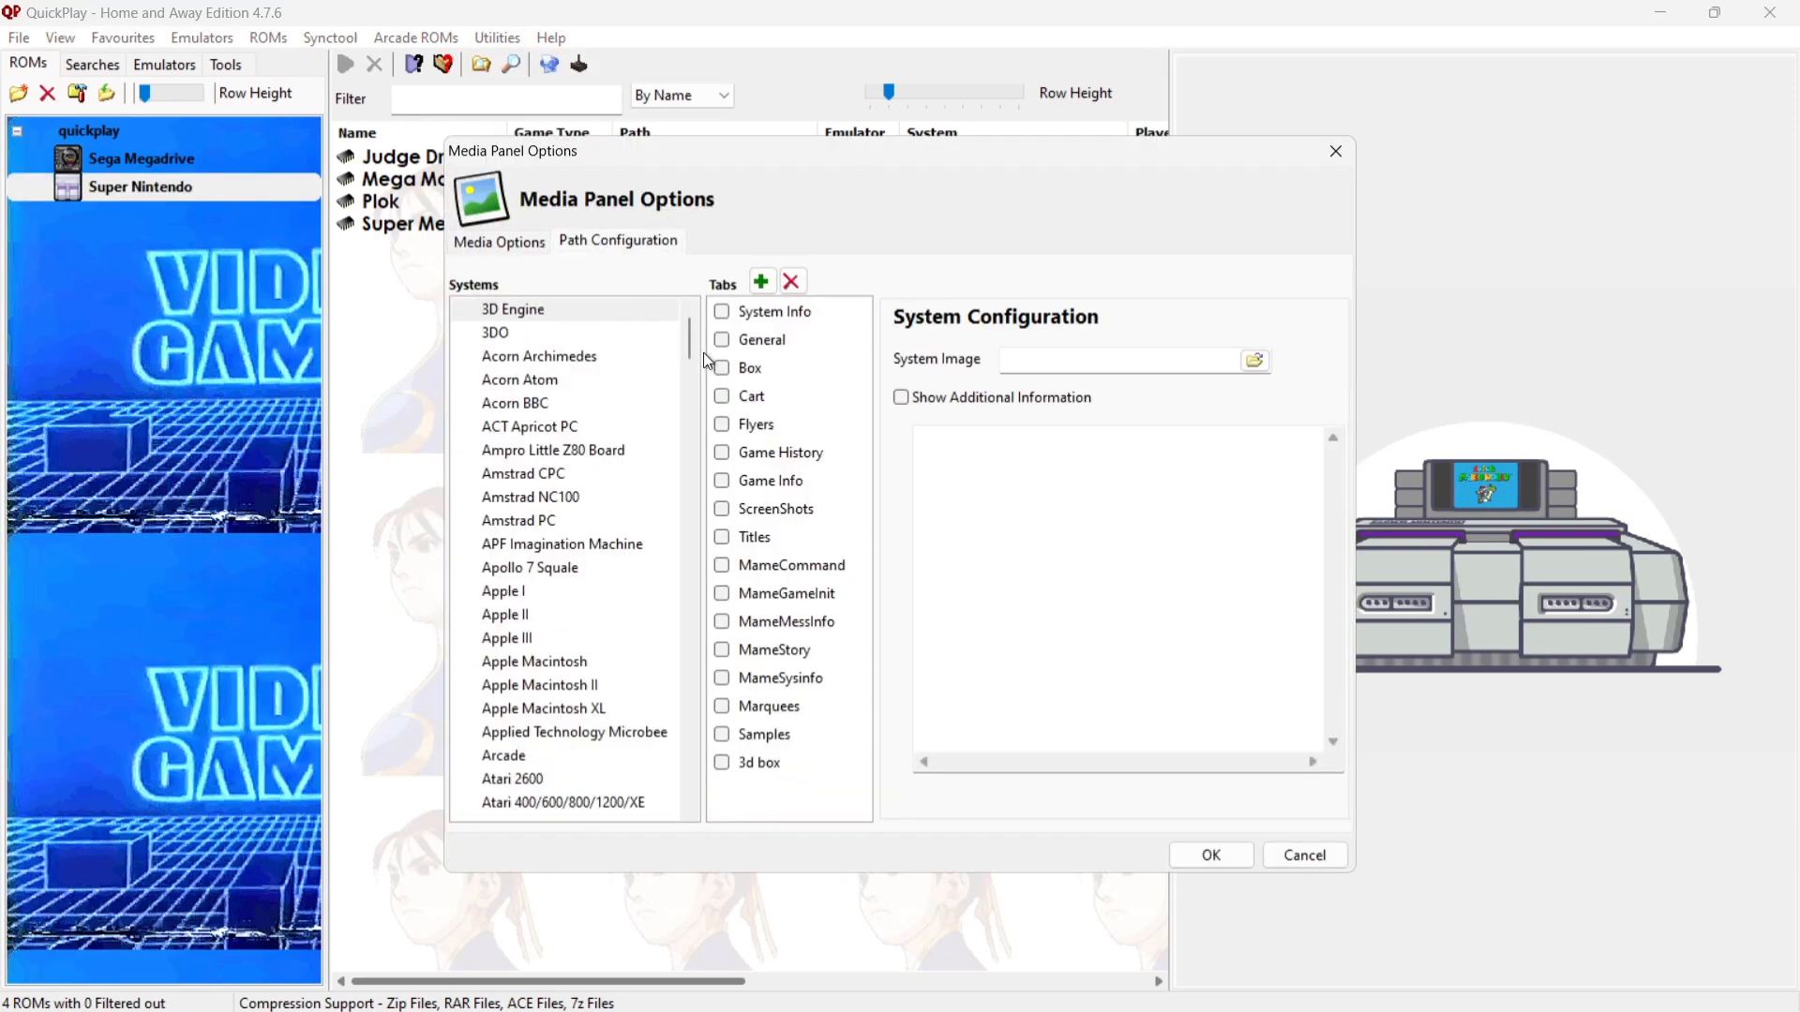
{"action": "left_click_drag", "start_coordinate": [692, 342], "coordinate": [689, 590]}
{"action": "left_click", "coordinate": [548, 600]}
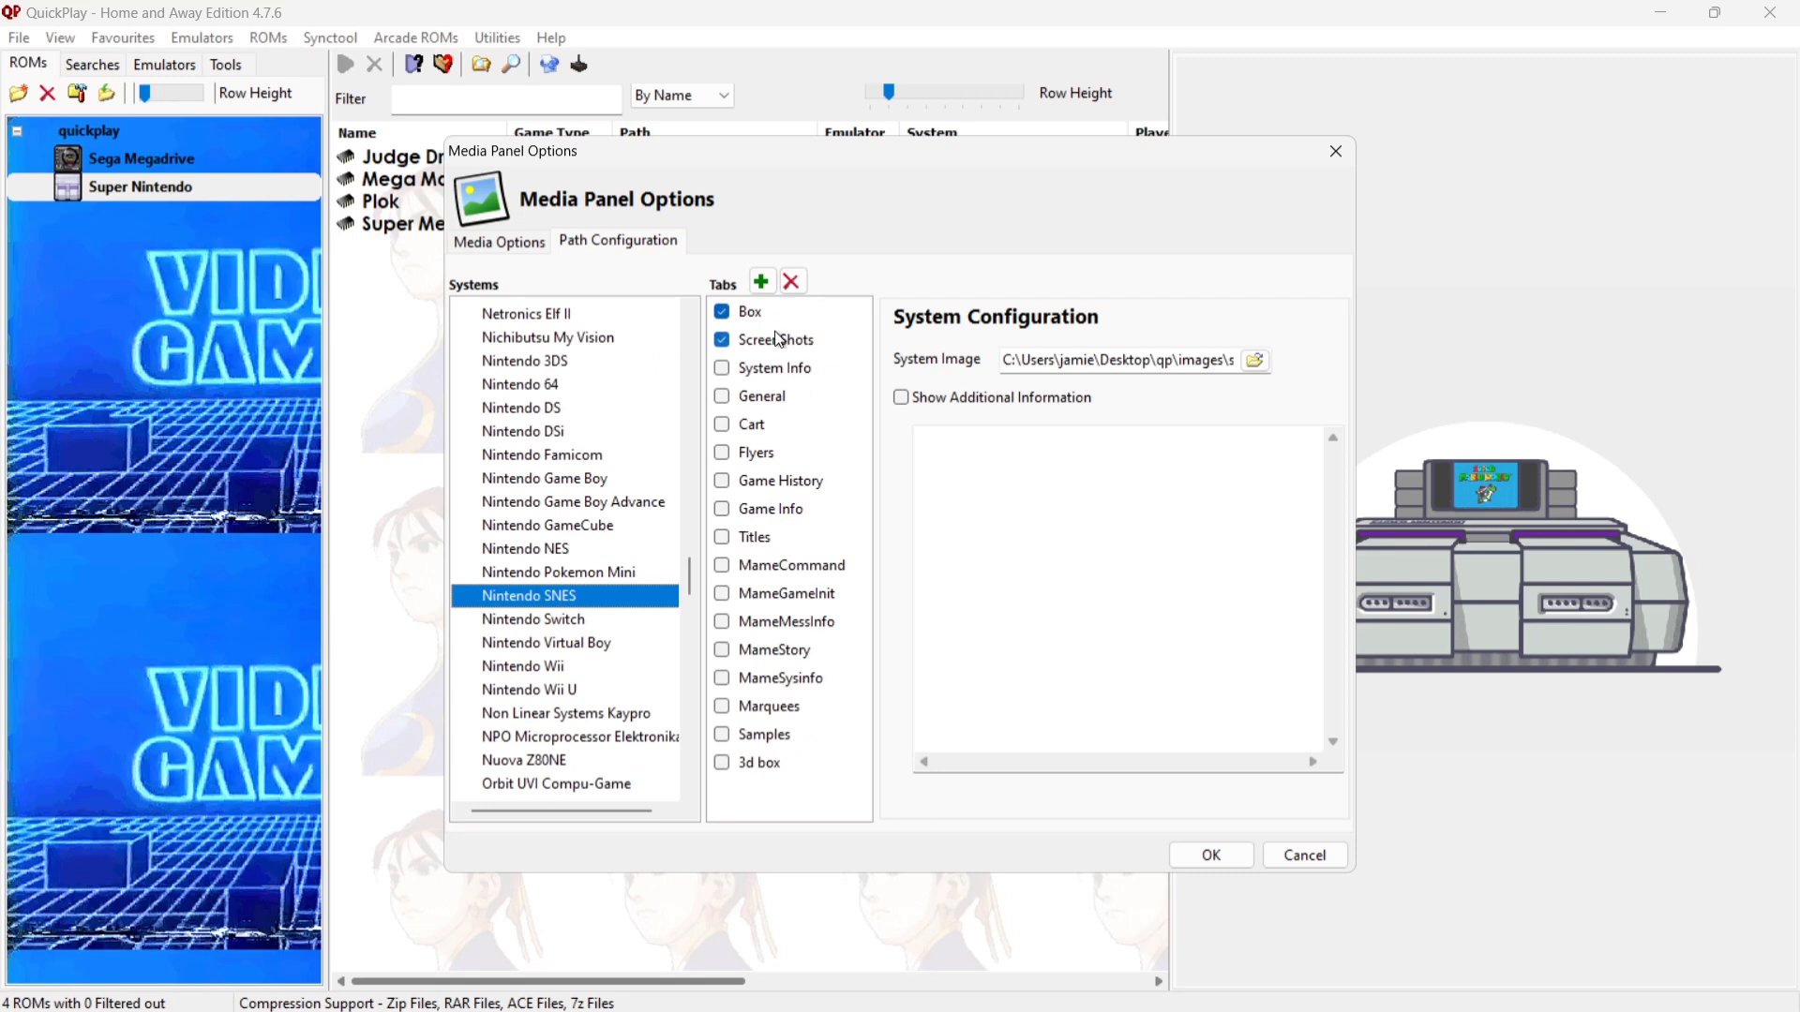
Add a default tab captioned box 3d with type Images/Slideshow and place it above the 3d box tab.
{"action": "left_click", "coordinate": [764, 283]}
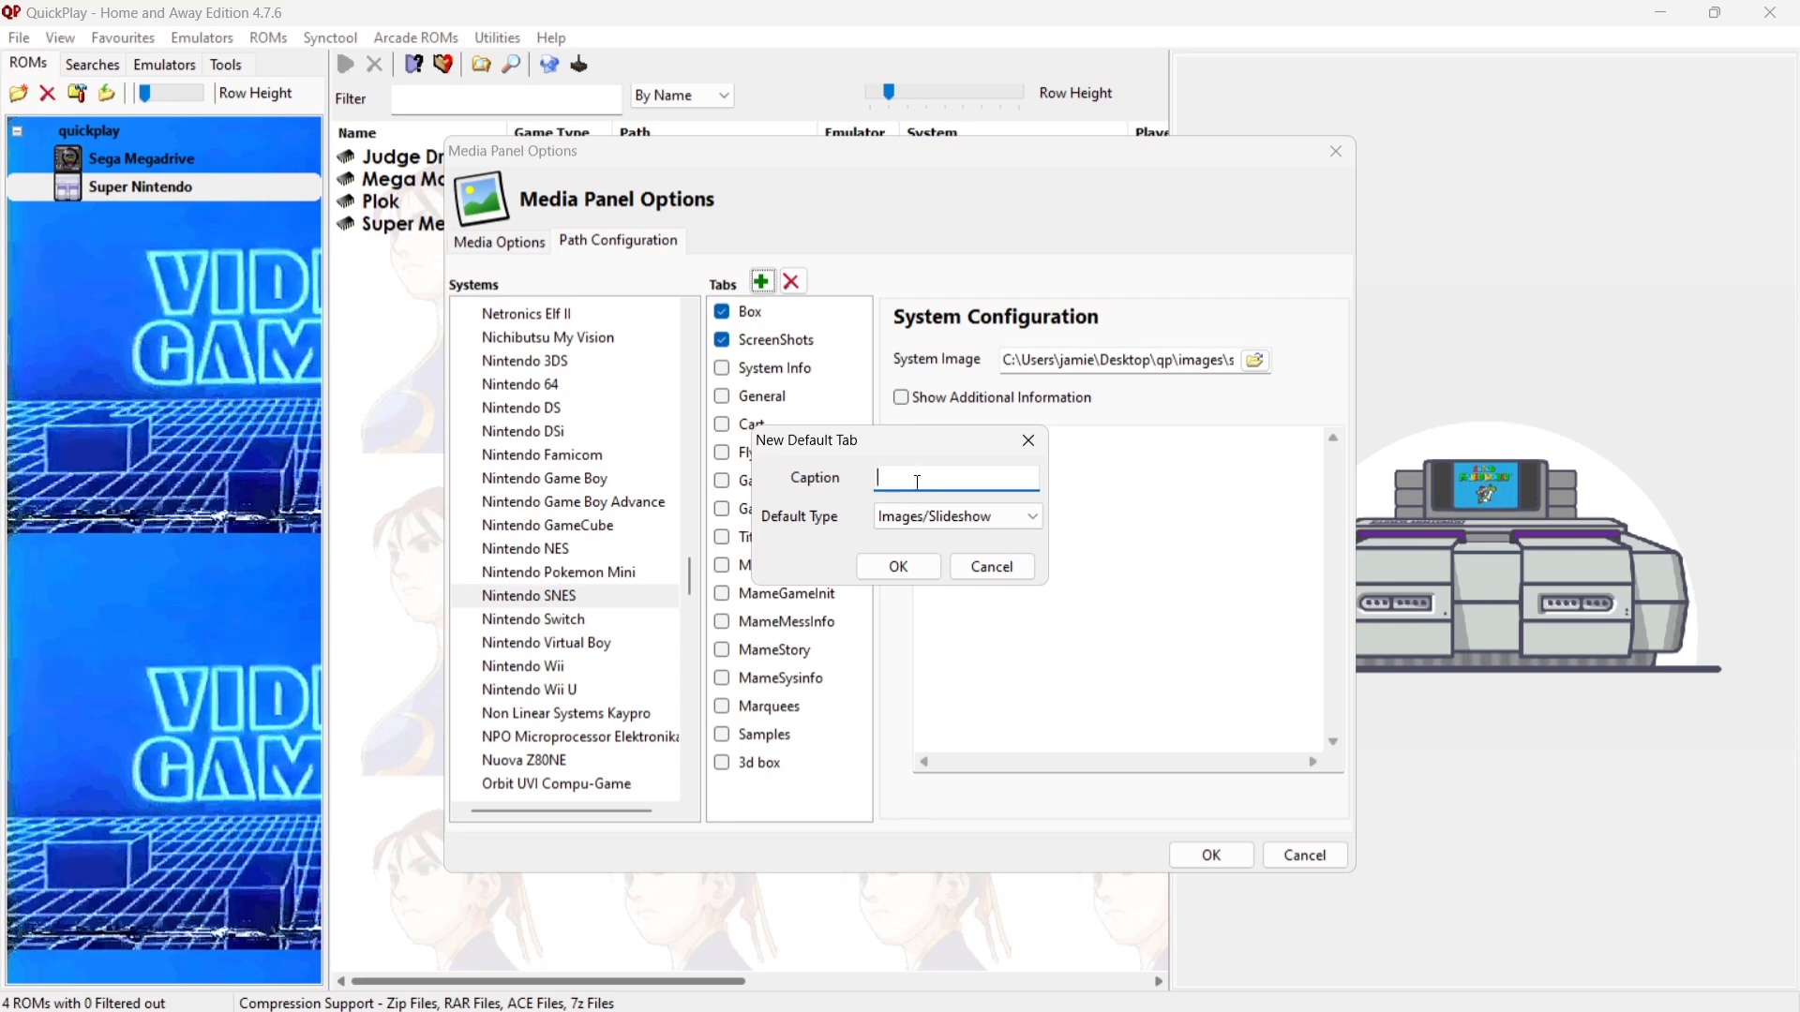
{"action": "type", "text": "box 3d"}
{"action": "left_click", "coordinate": [954, 518]}
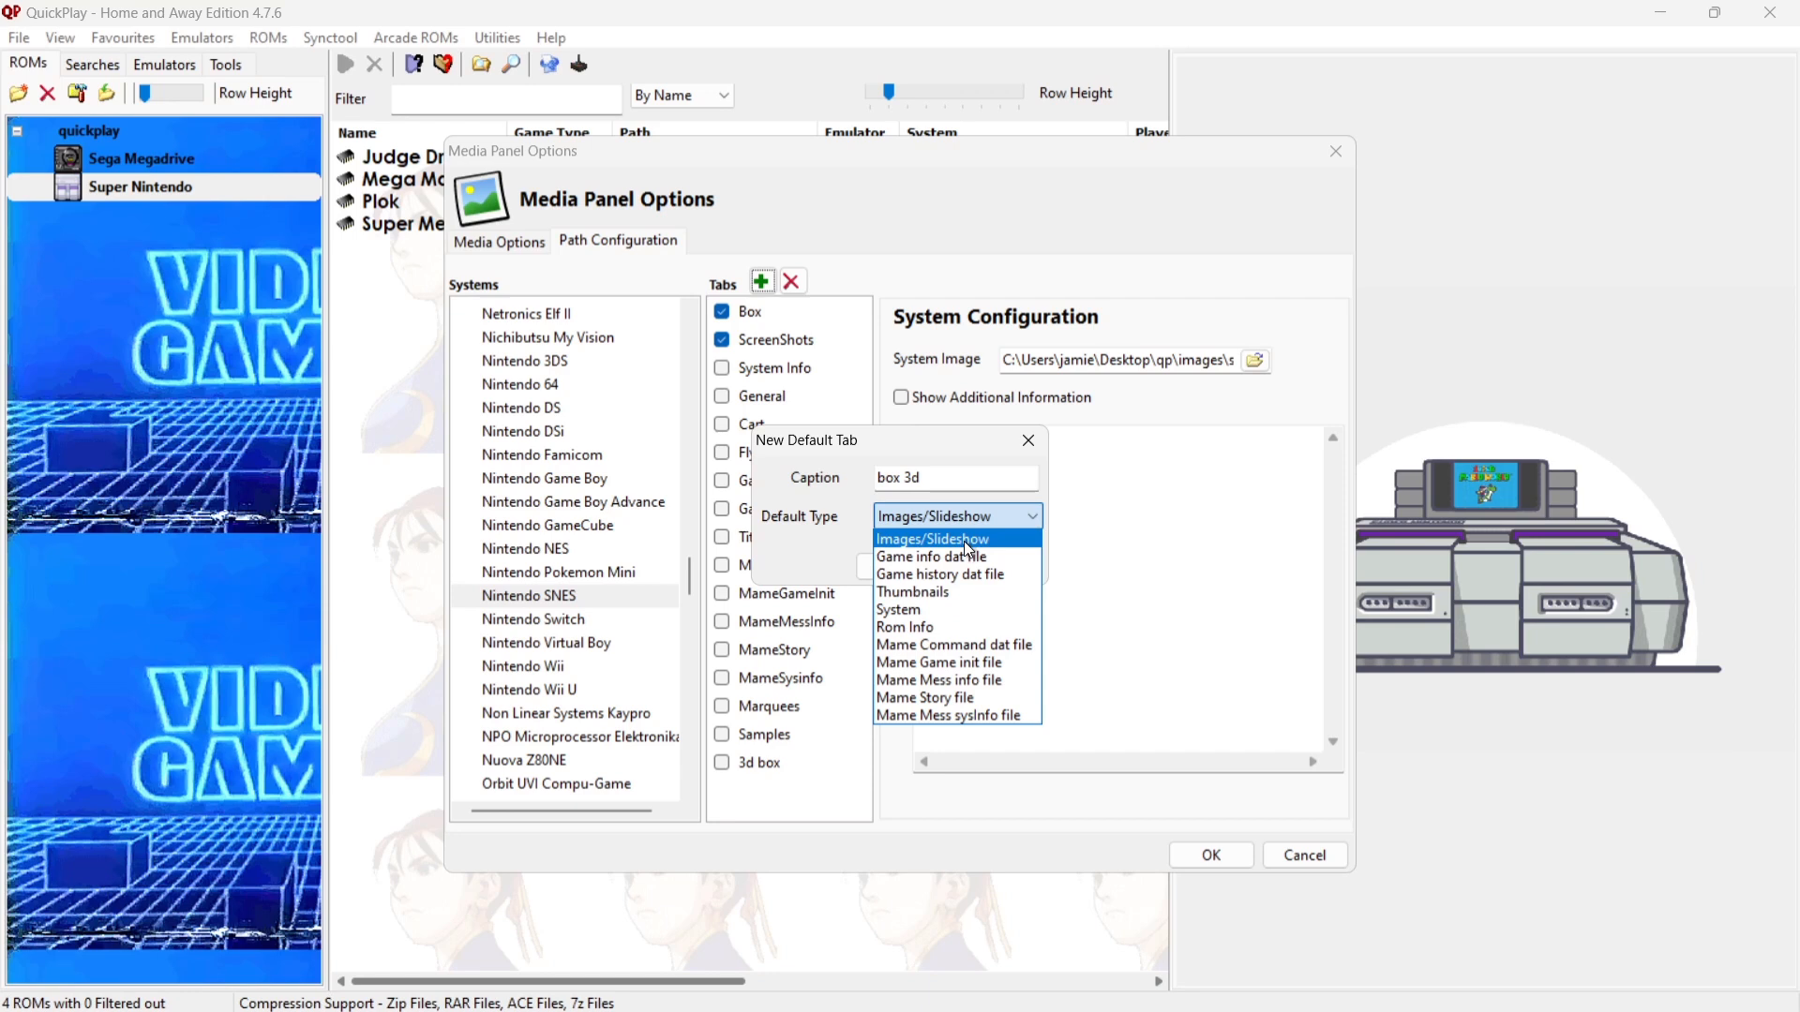
{"action": "left_click", "coordinate": [967, 544]}
{"action": "left_click", "coordinate": [898, 567]}
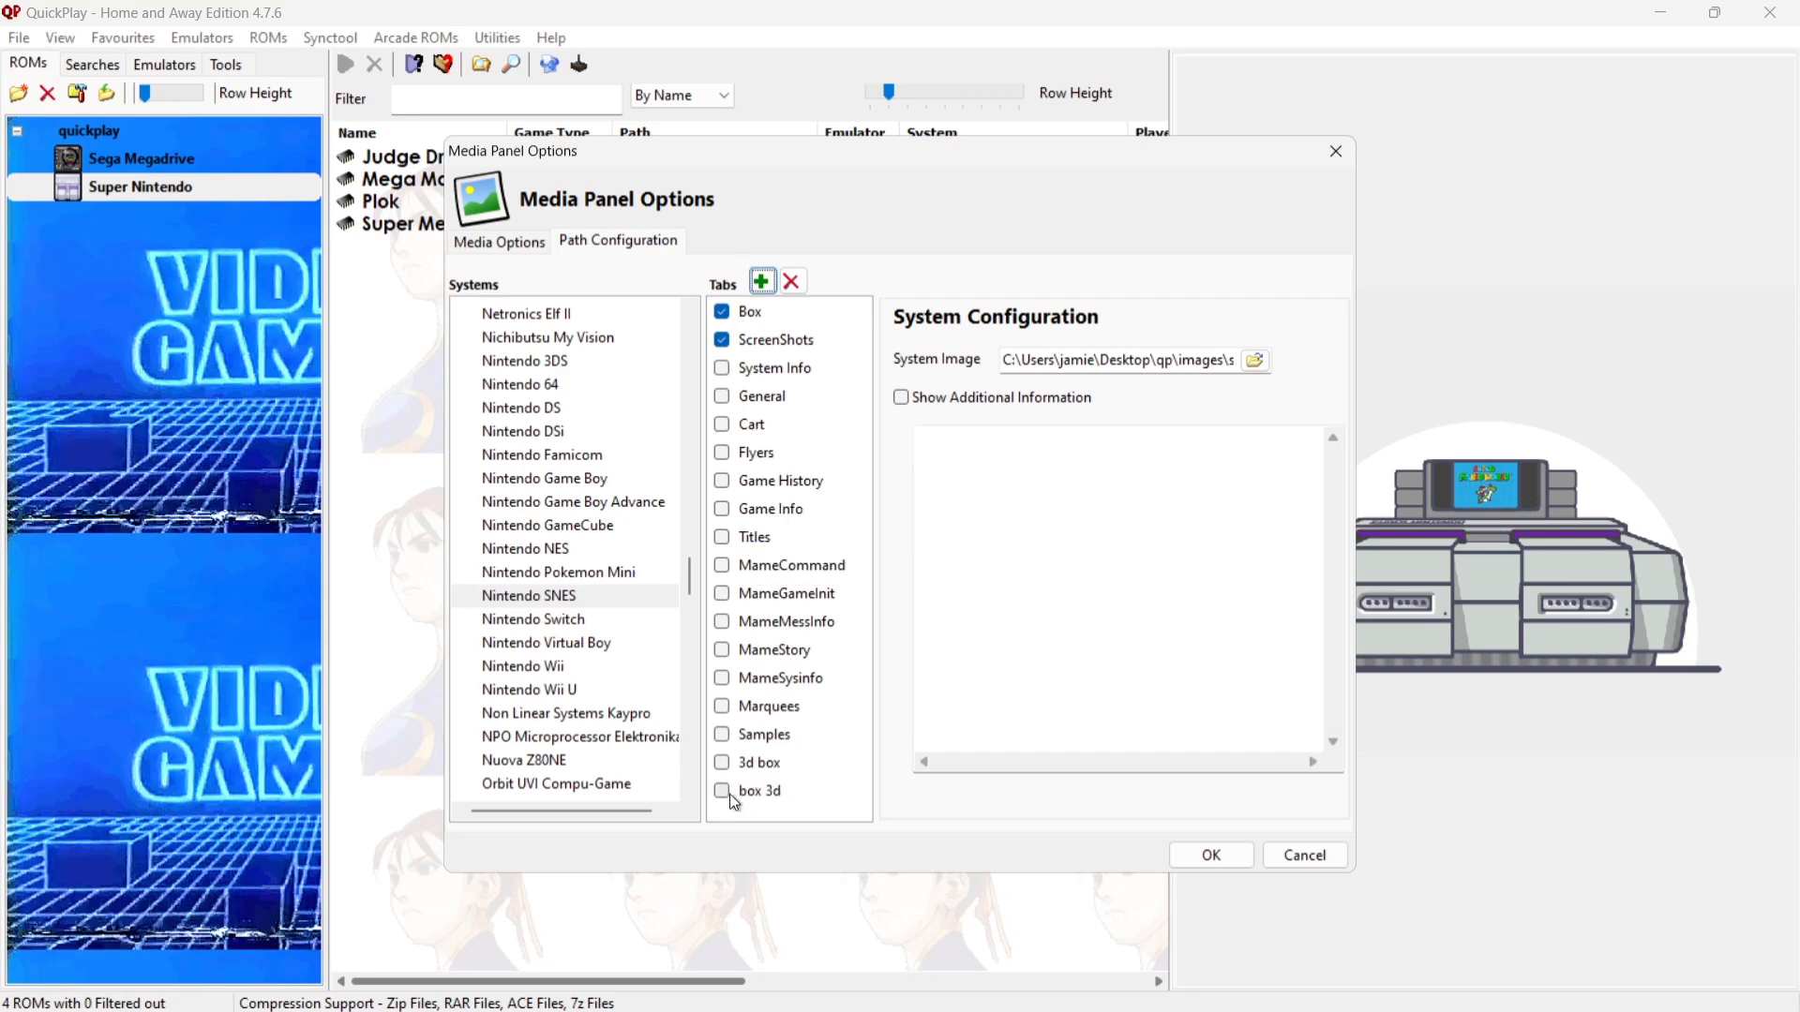
{"action": "left_click", "coordinate": [776, 795]}
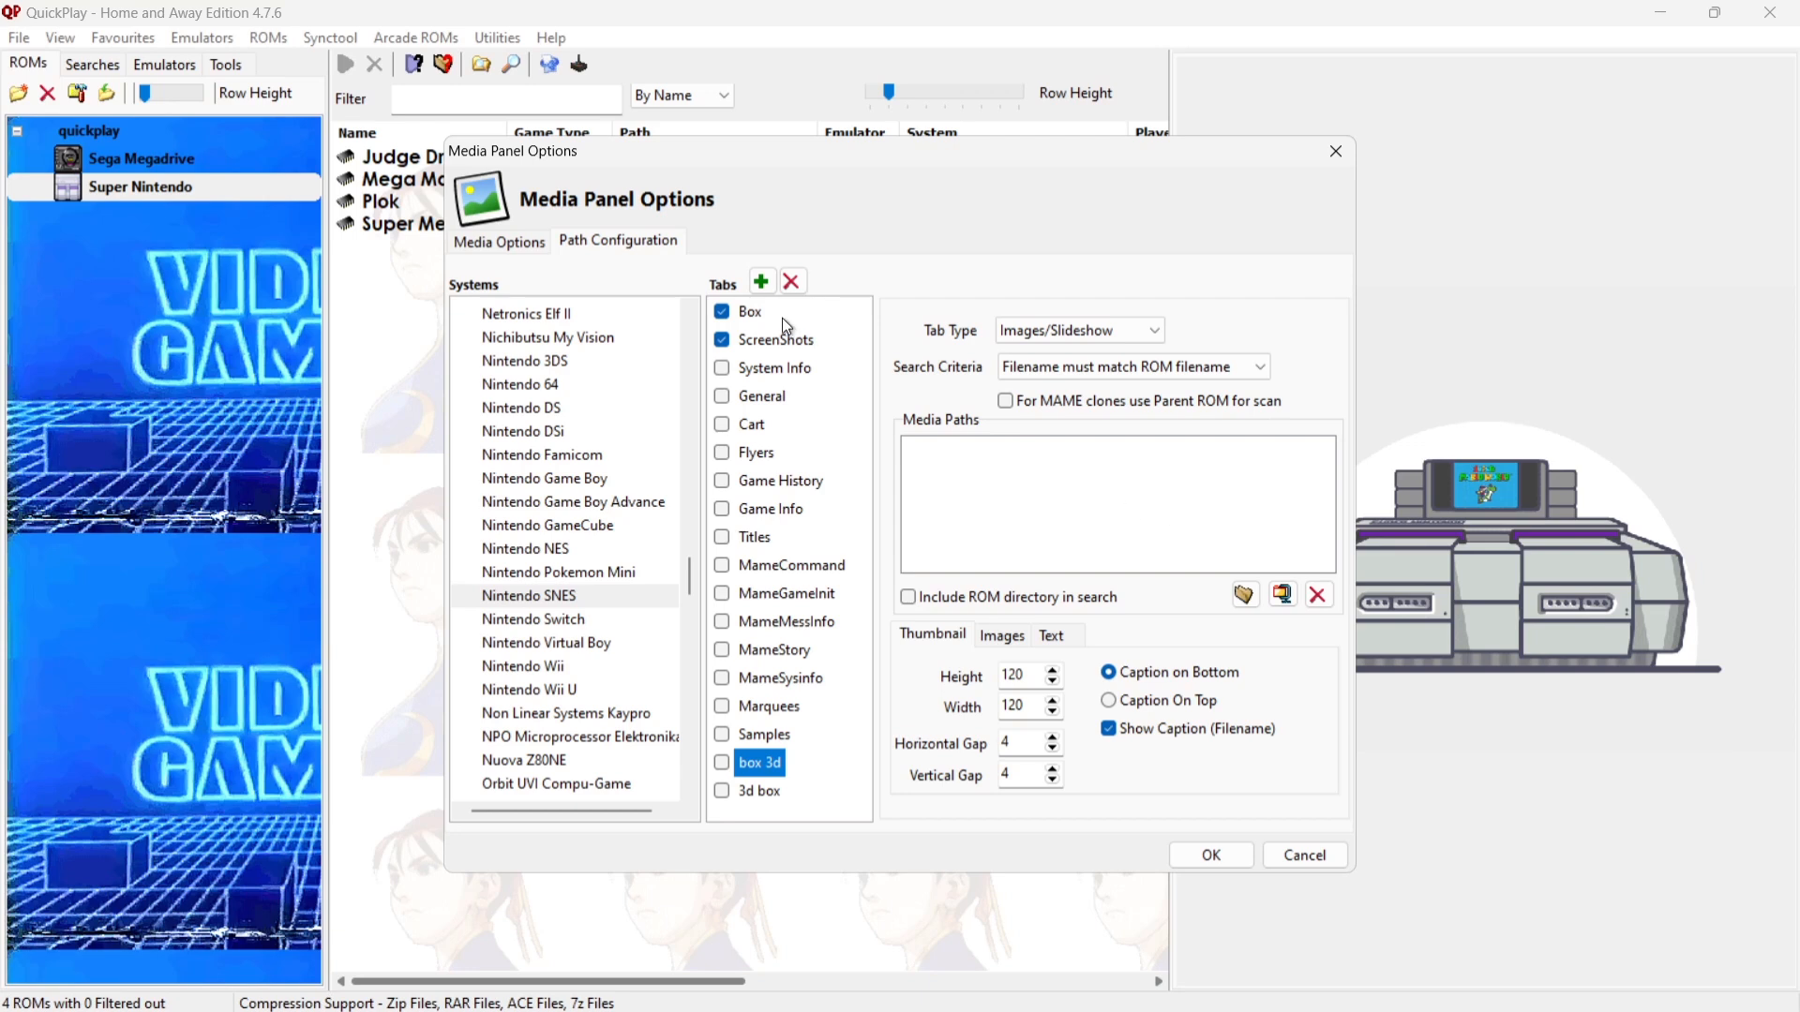
Review the Nintendo SNES settings of the ScreenShots and Box tabs and apply the media panel options.
{"action": "left_click", "coordinate": [787, 341]}
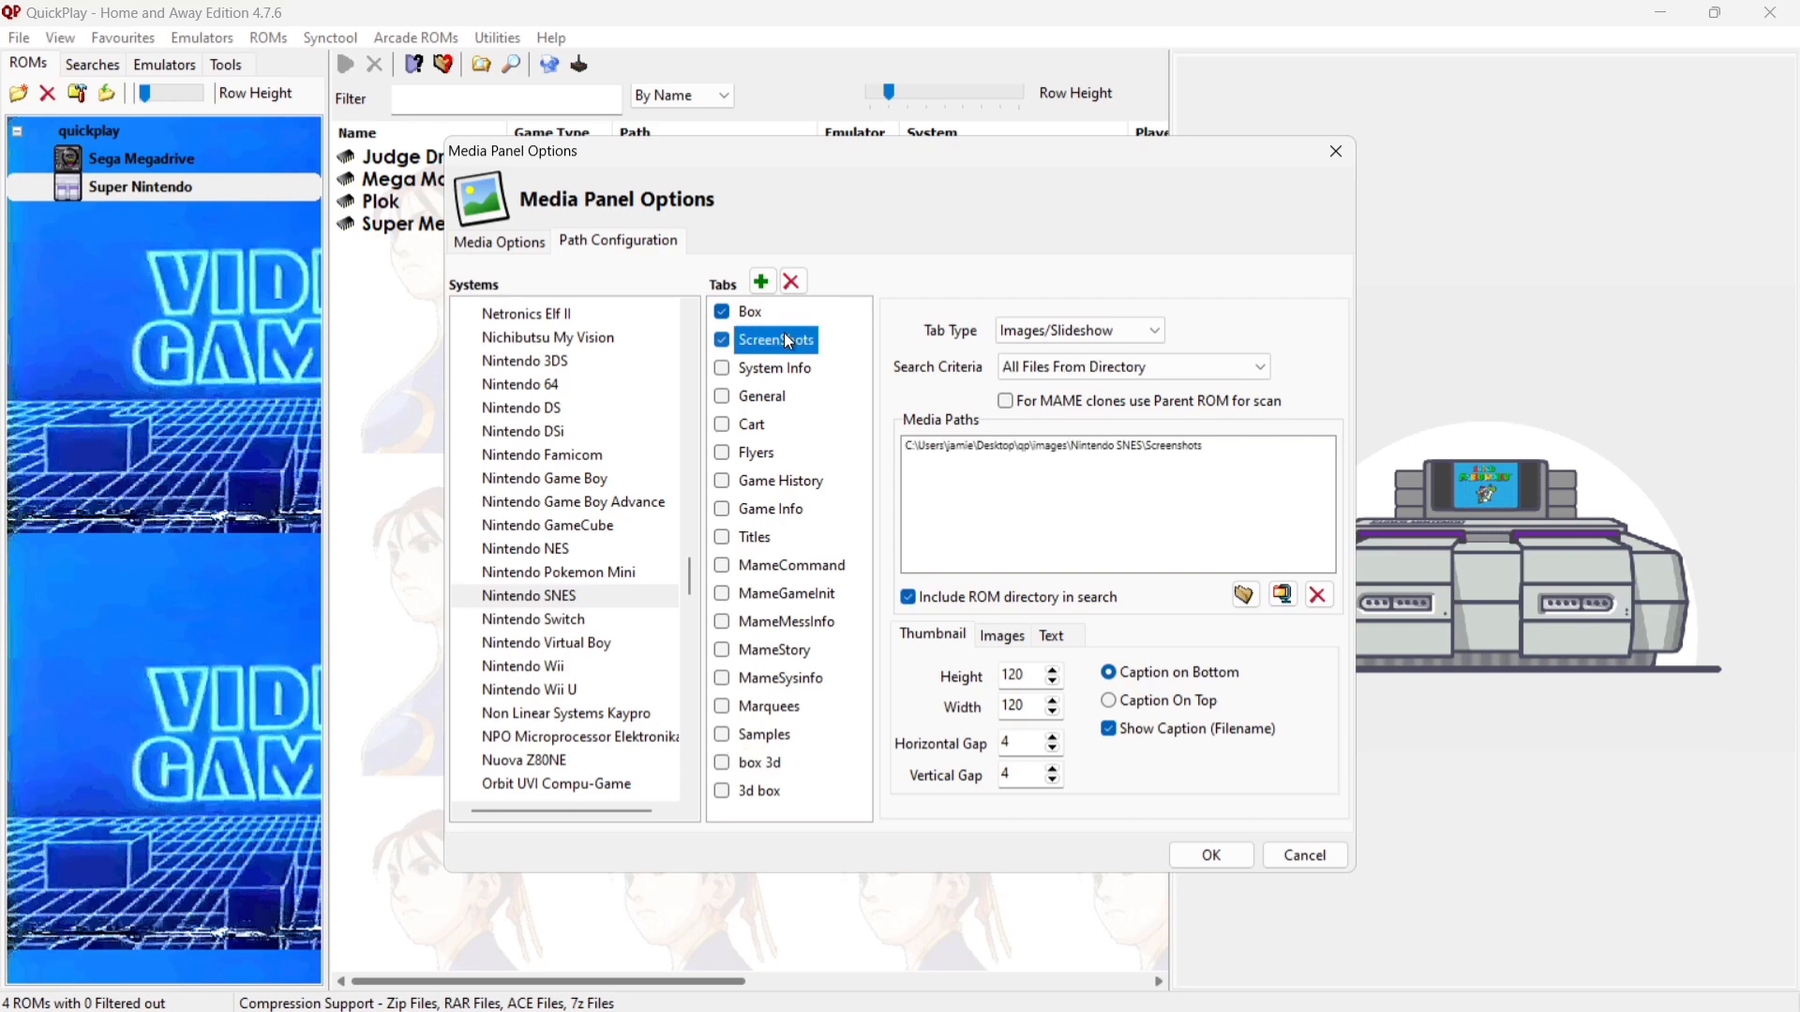
{"action": "left_click", "coordinate": [739, 310]}
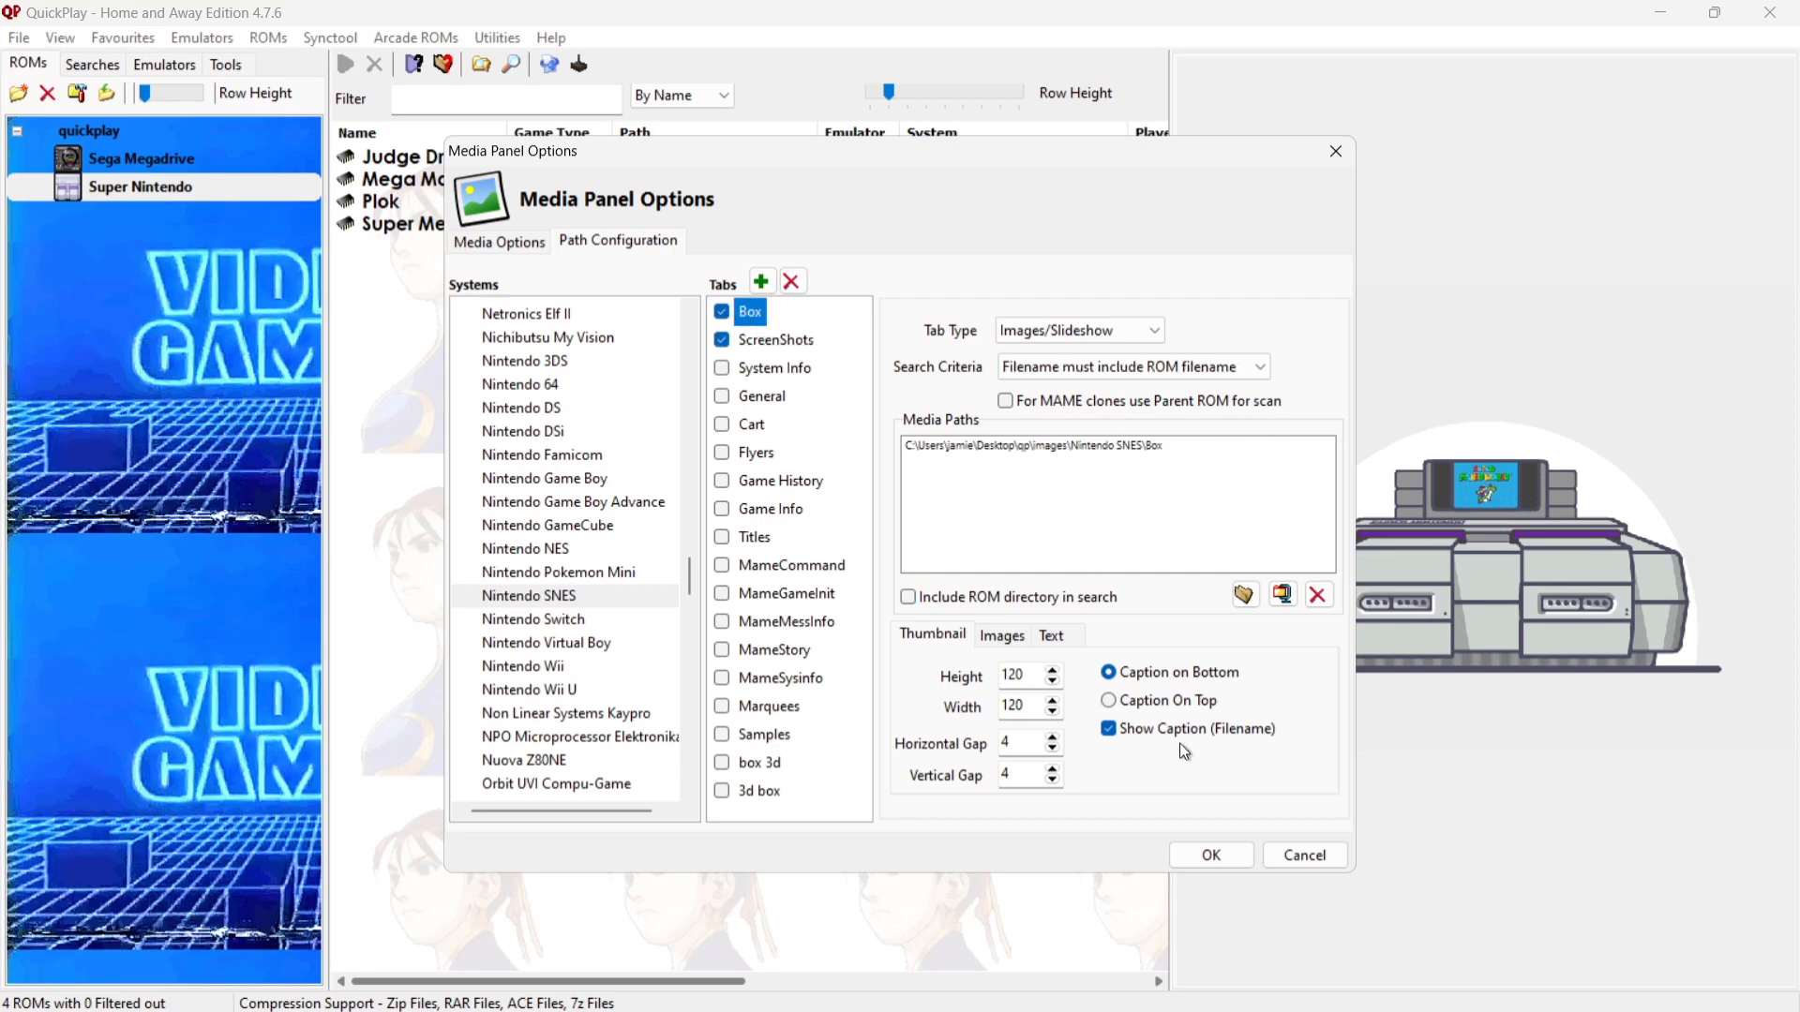
{"action": "left_click", "coordinate": [1211, 855]}
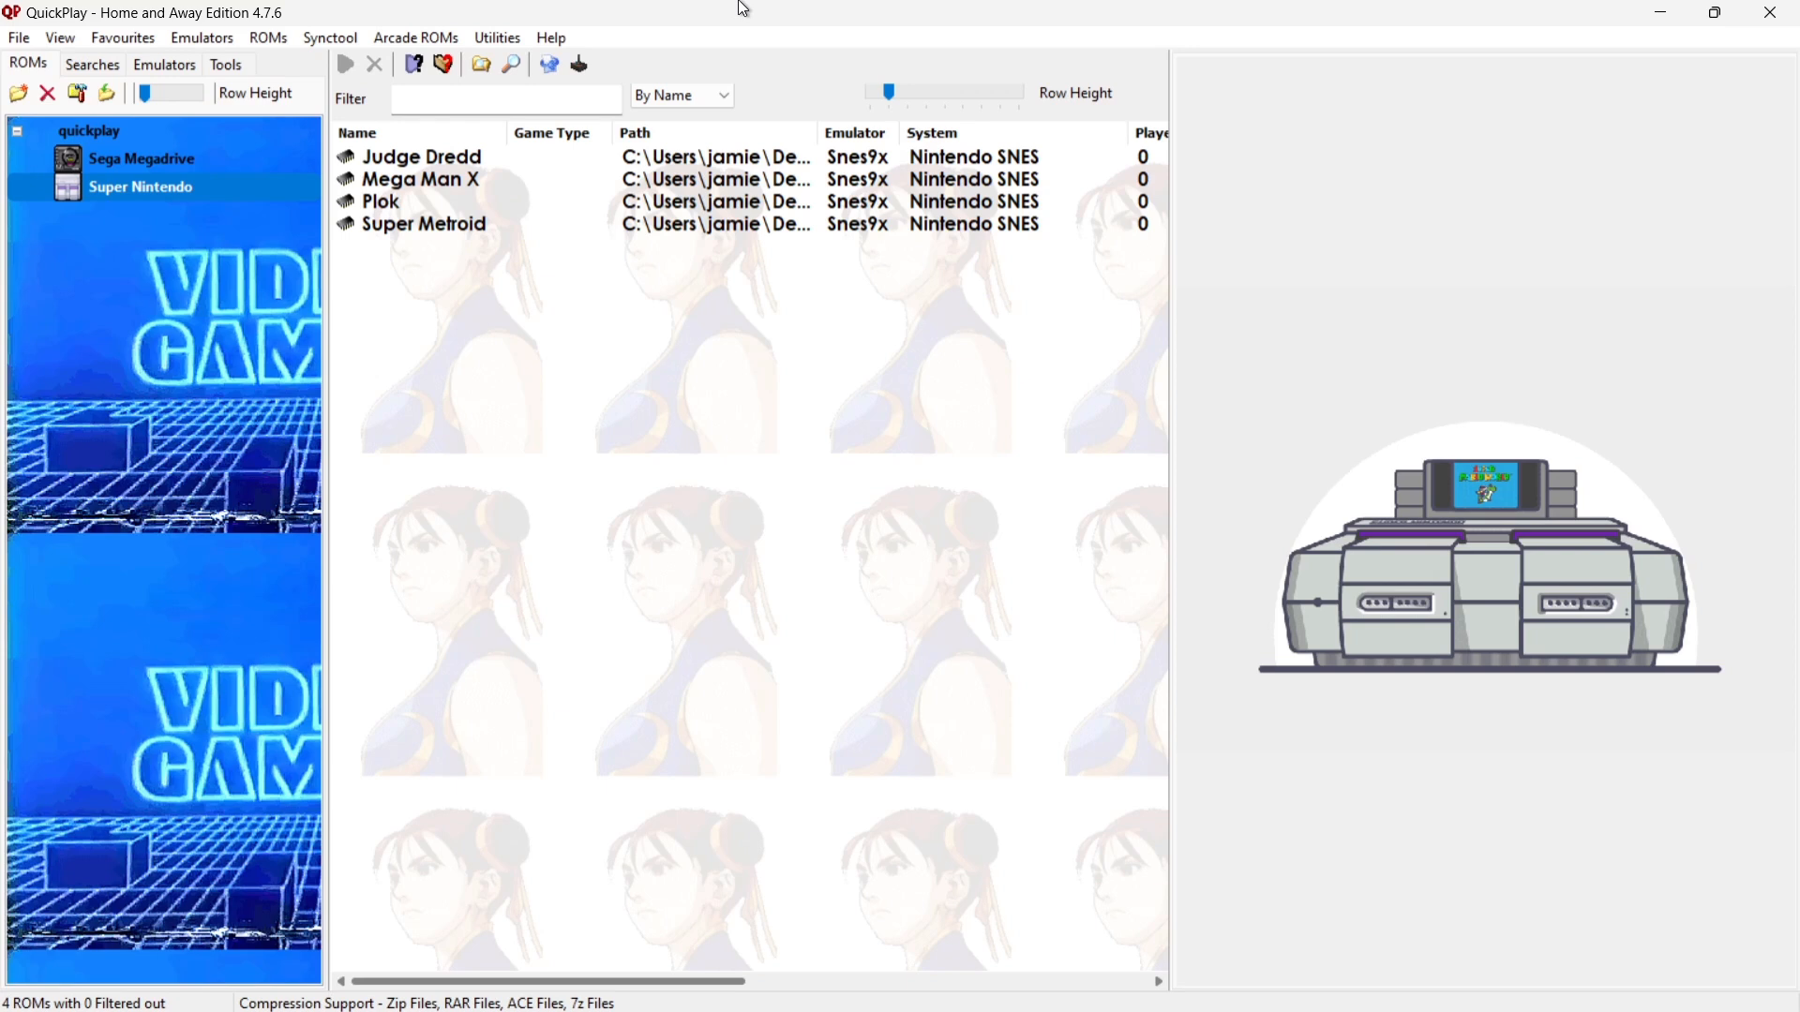
Step between Mega Man X and Plok in the Super Nintendo game list.
{"action": "left_click", "coordinate": [448, 180]}
{"action": "key", "text": "Down"}
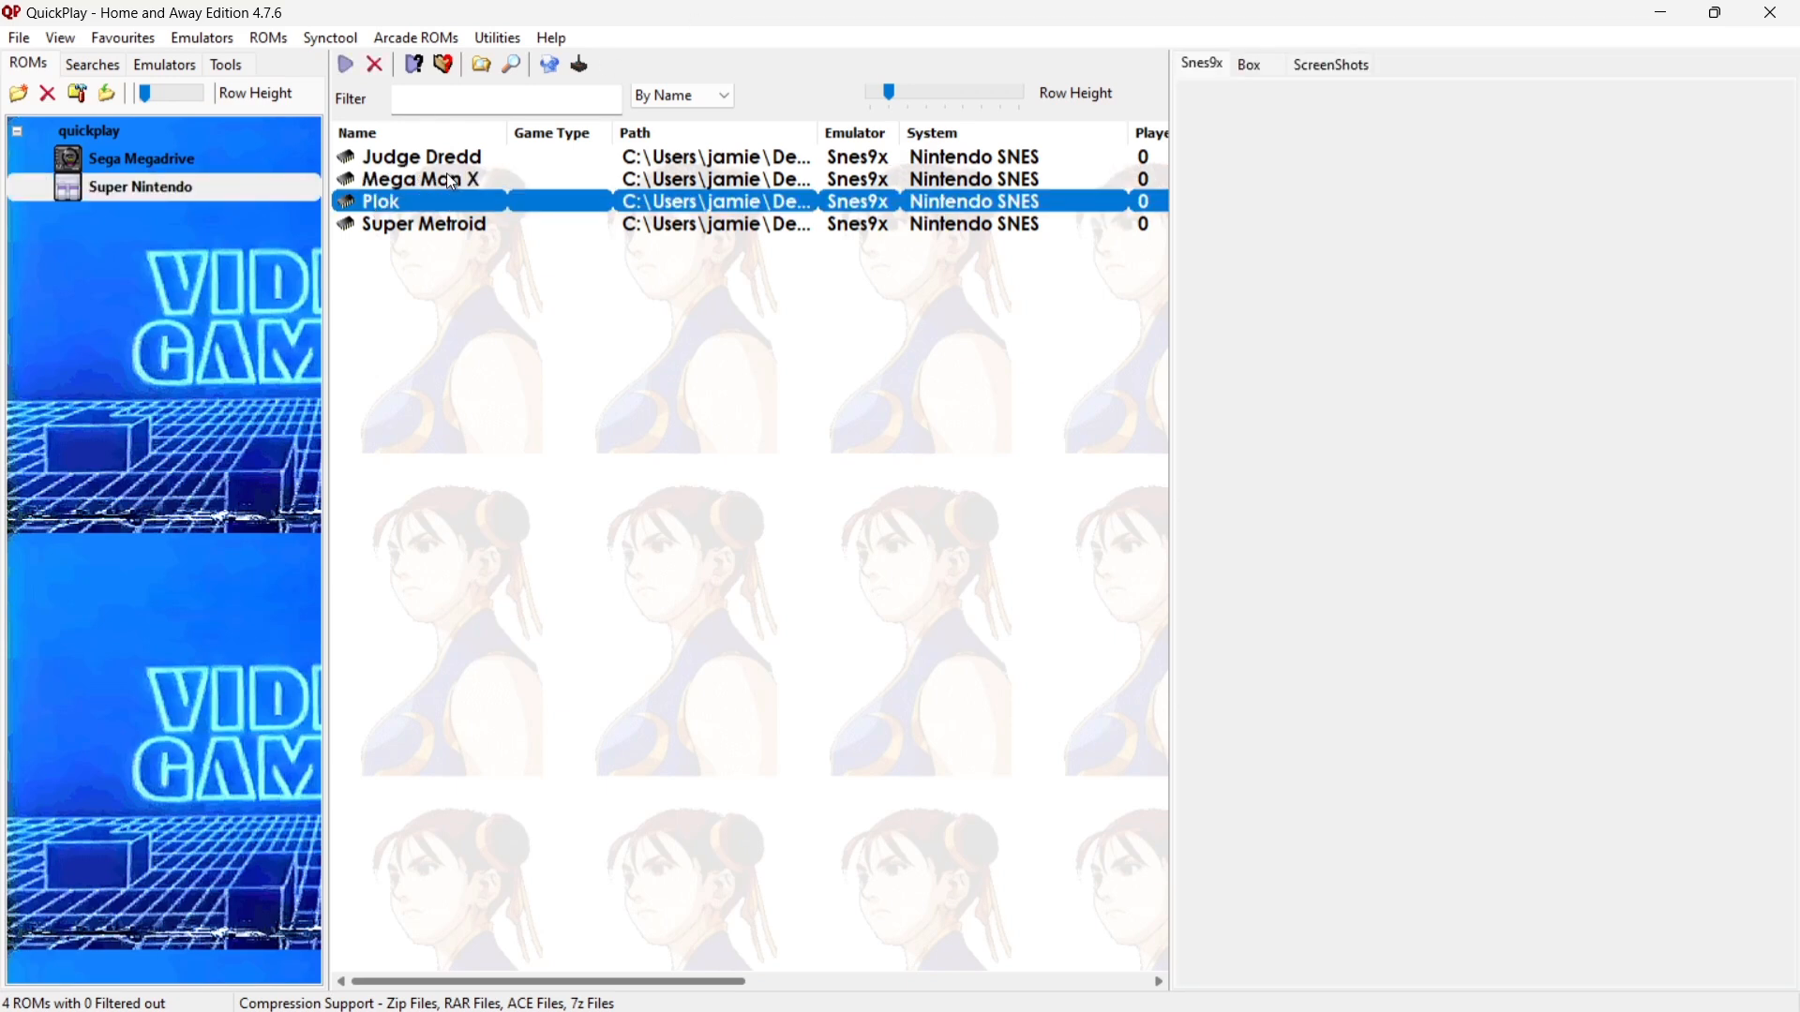
{"action": "key", "text": "Up"}
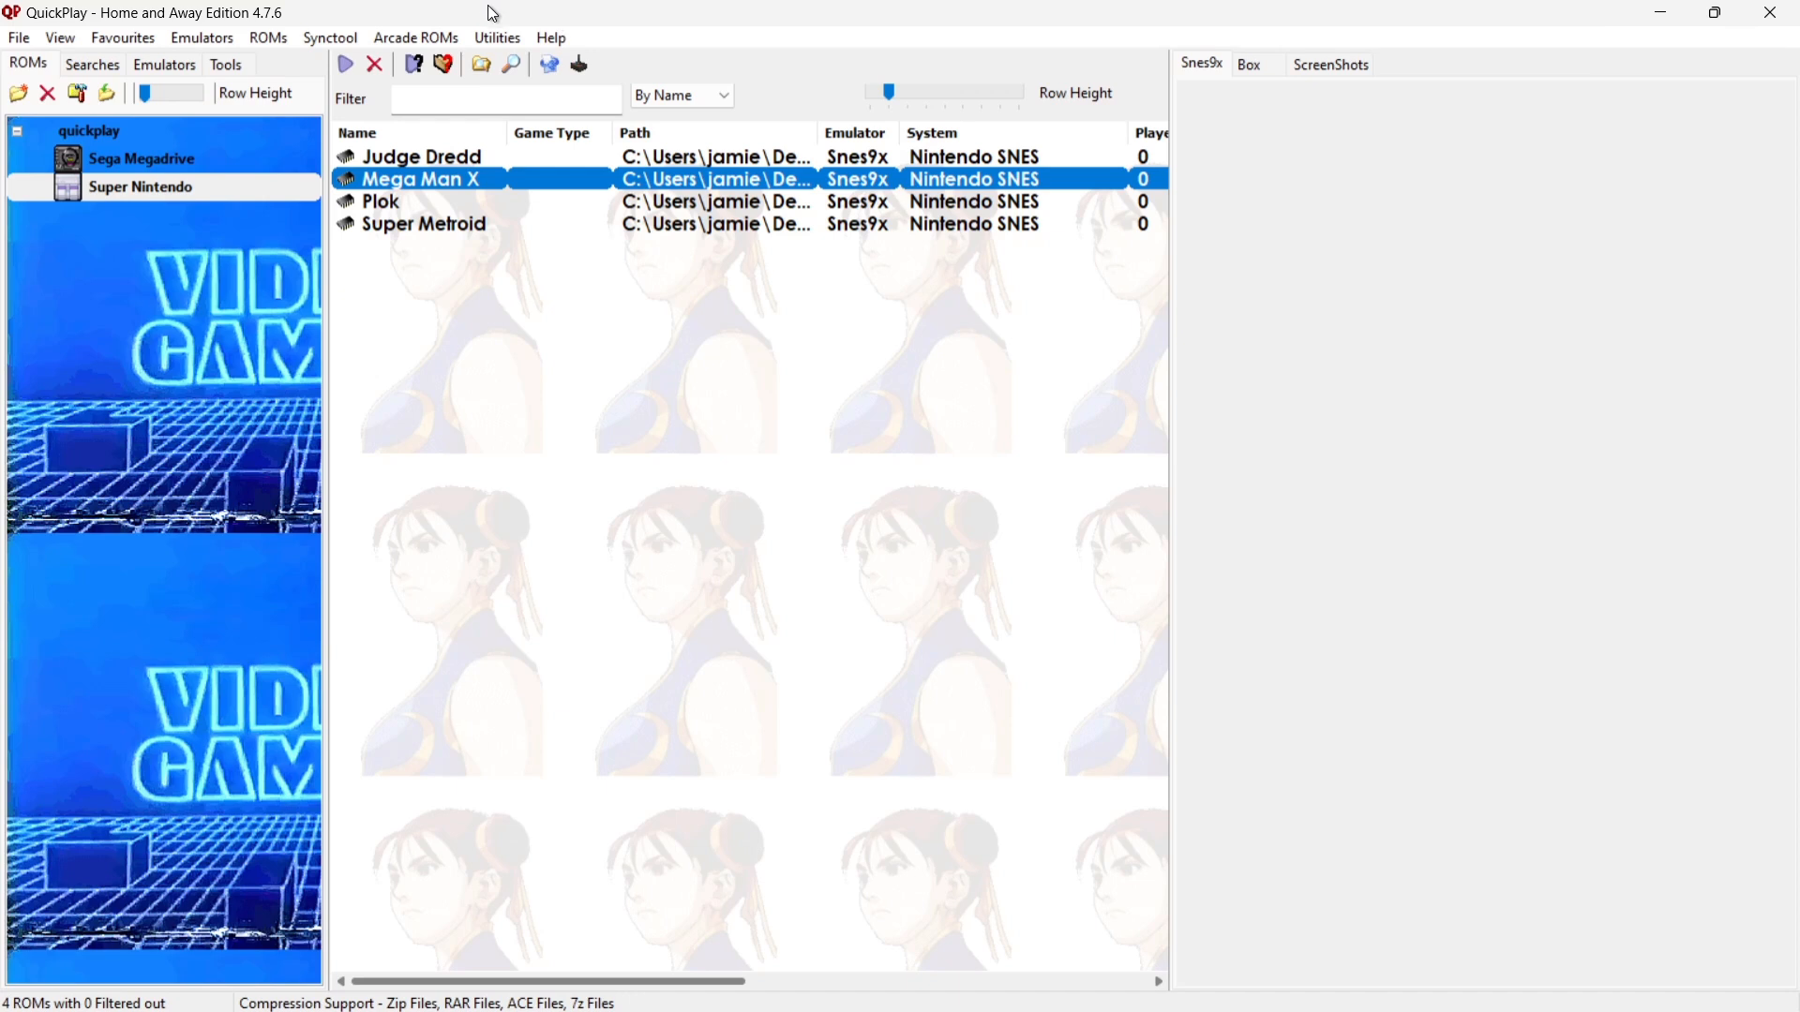
Enable Joystick Support in the general program options and apply the change.
{"action": "left_click", "coordinate": [502, 41]}
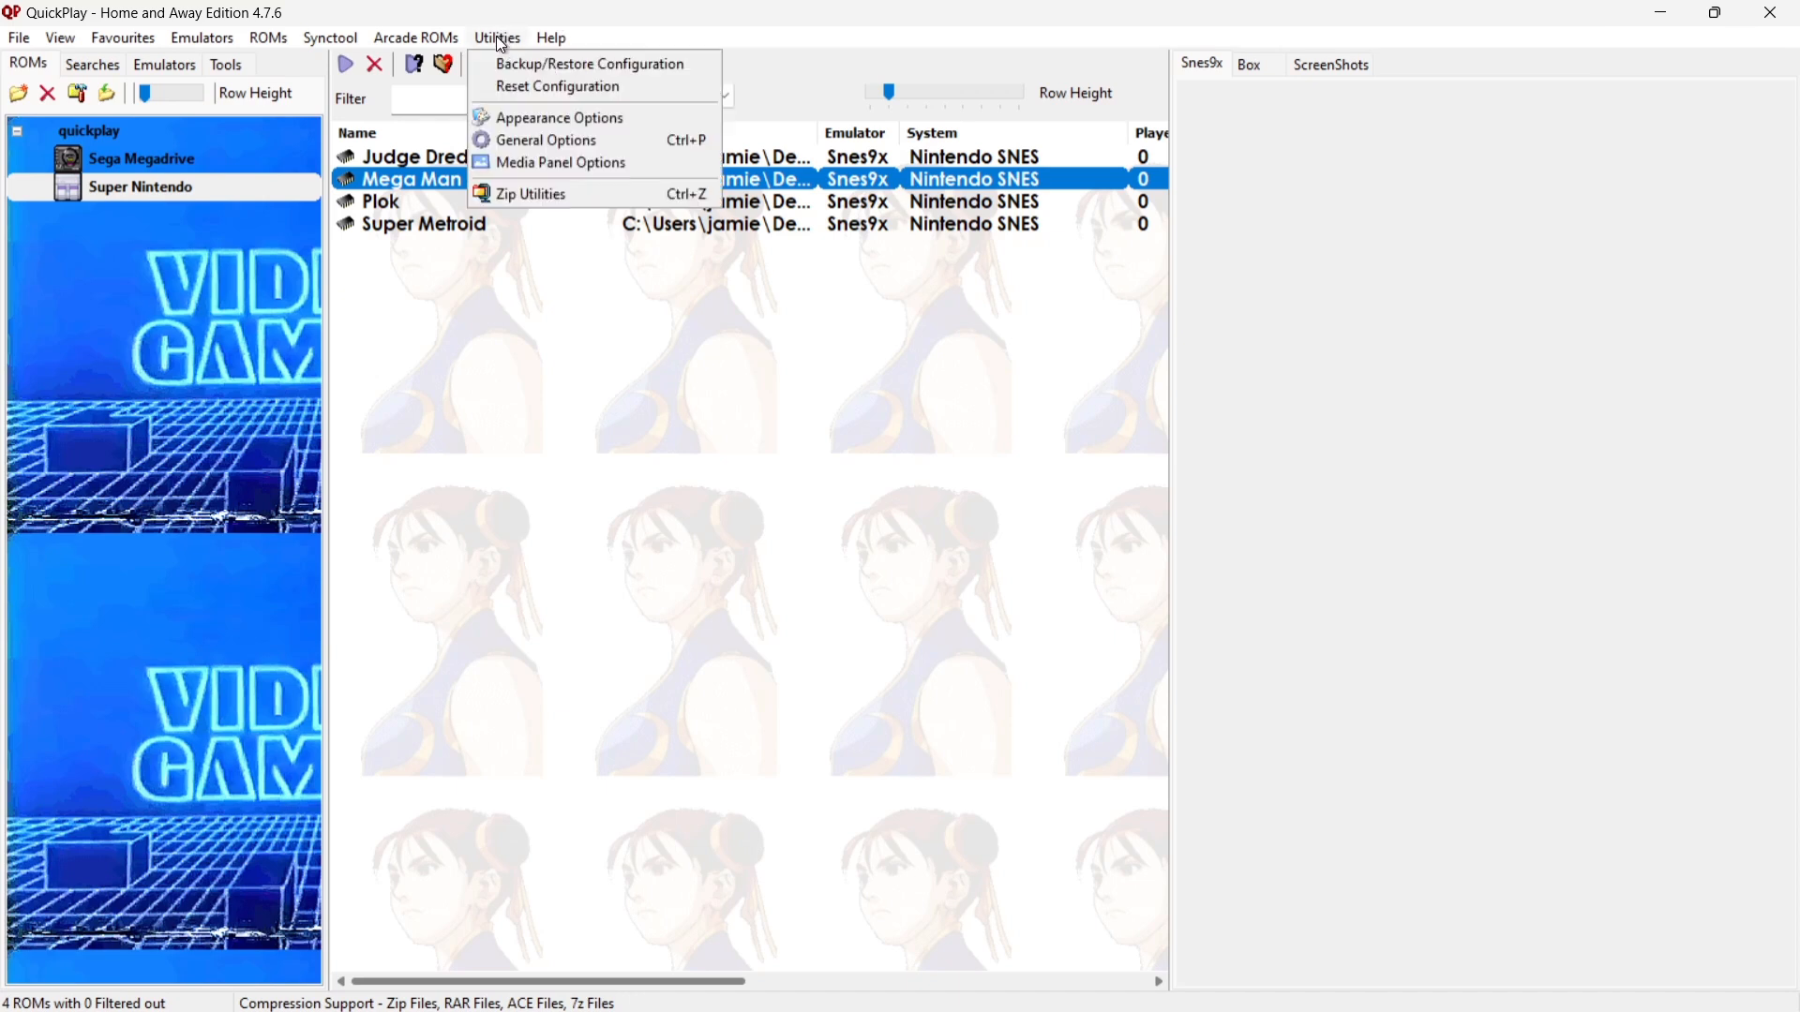
{"action": "left_click", "coordinate": [512, 140]}
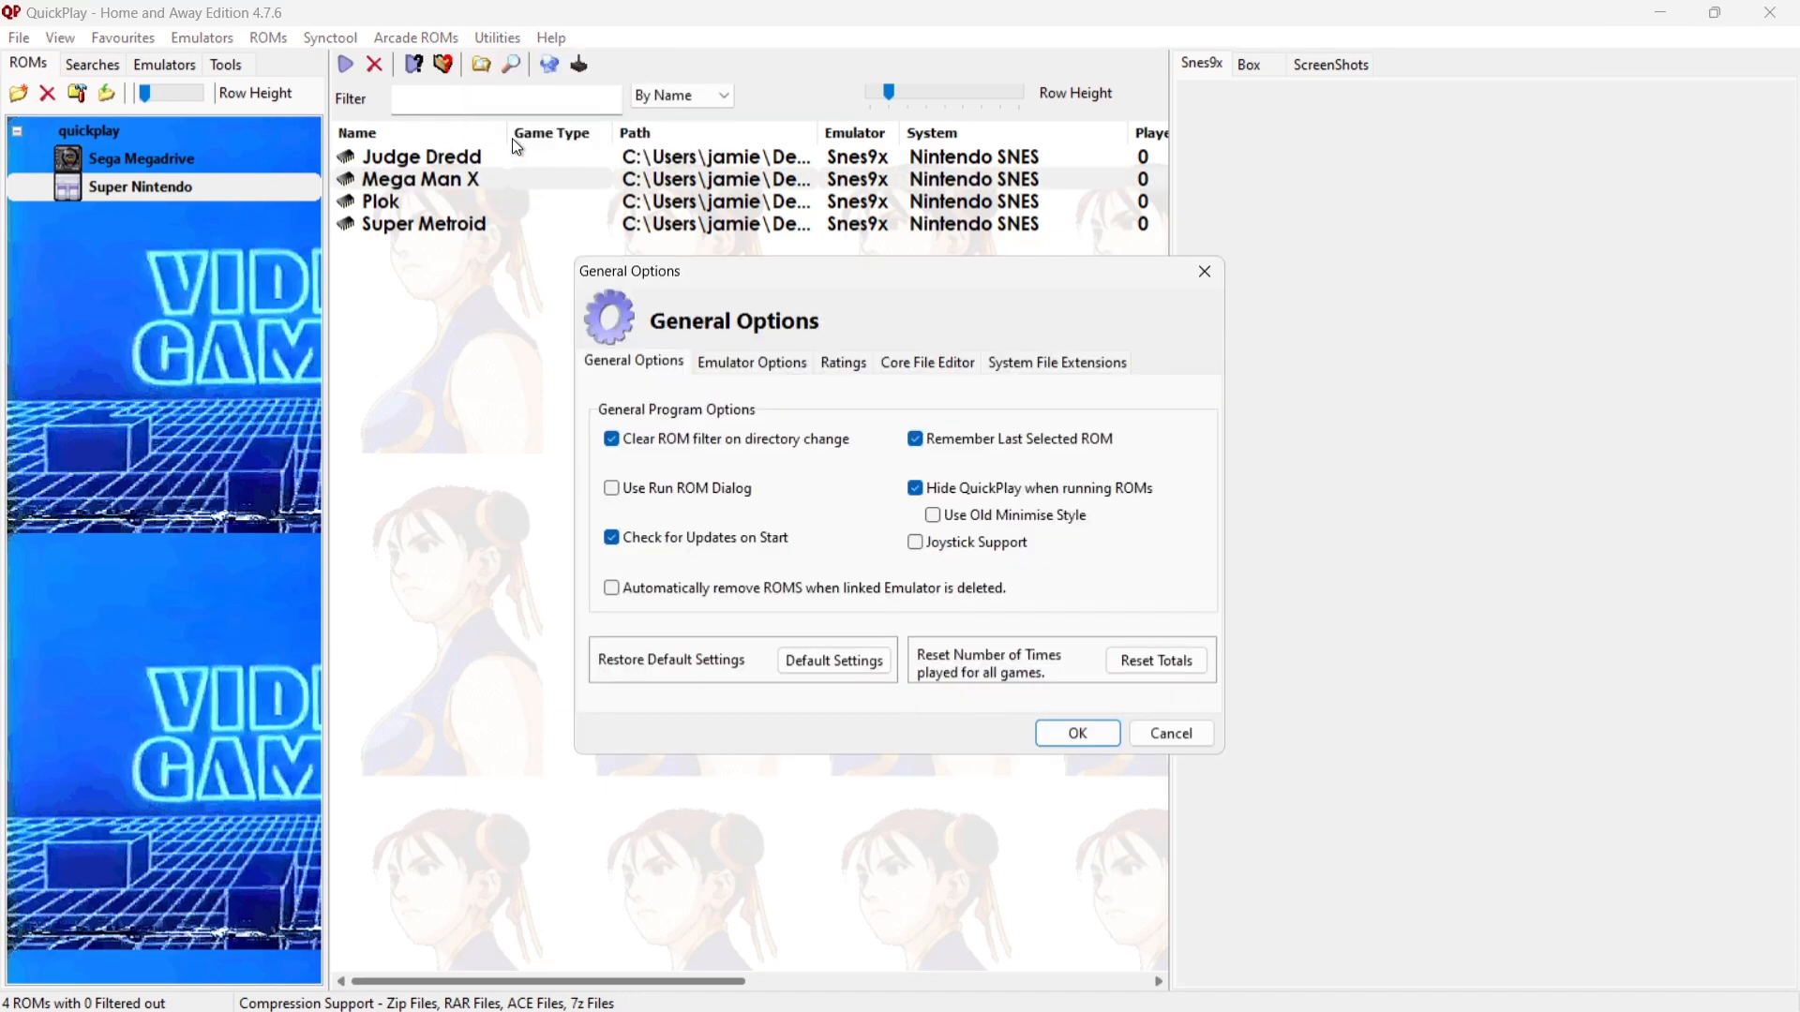
{"action": "left_click", "coordinate": [959, 552]}
{"action": "left_click", "coordinate": [1080, 736]}
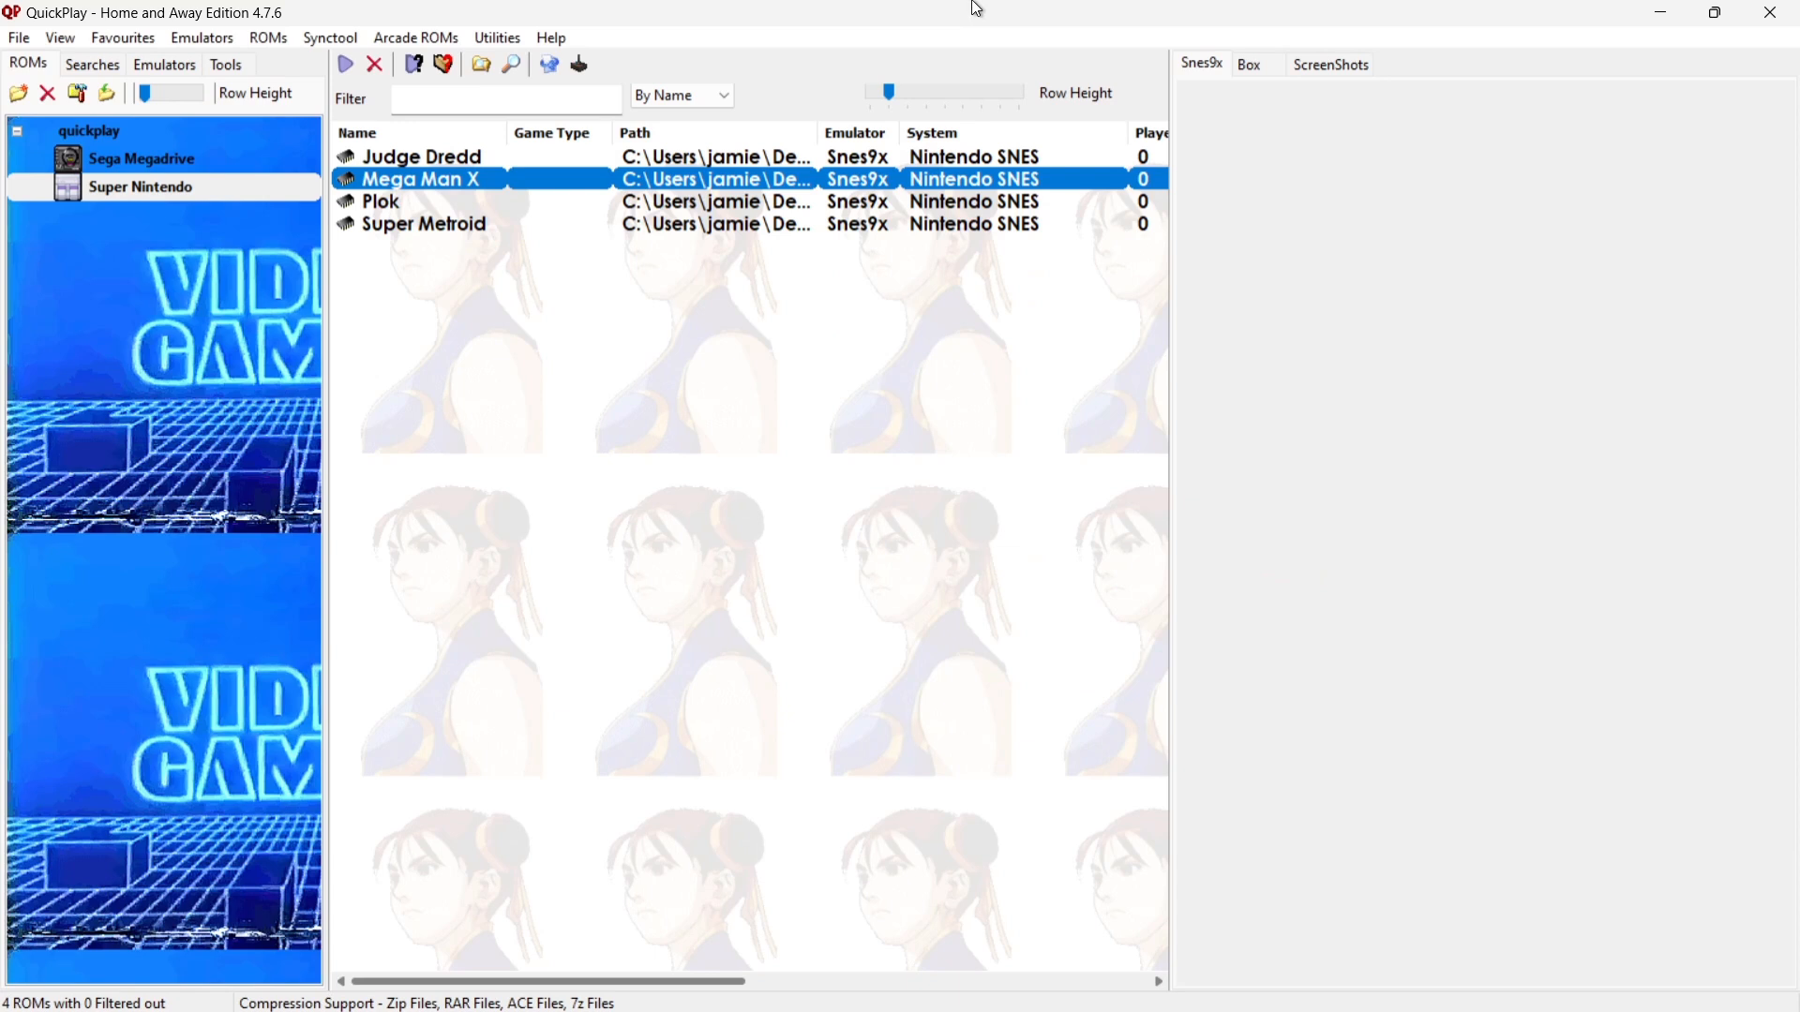
Test moving the selection up and down through the Super Nintendo games, from Judge Dredd to Super Metroid.
{"action": "key", "text": "Down"}
{"action": "key", "text": "Up"}
{"action": "key", "text": "Up"}
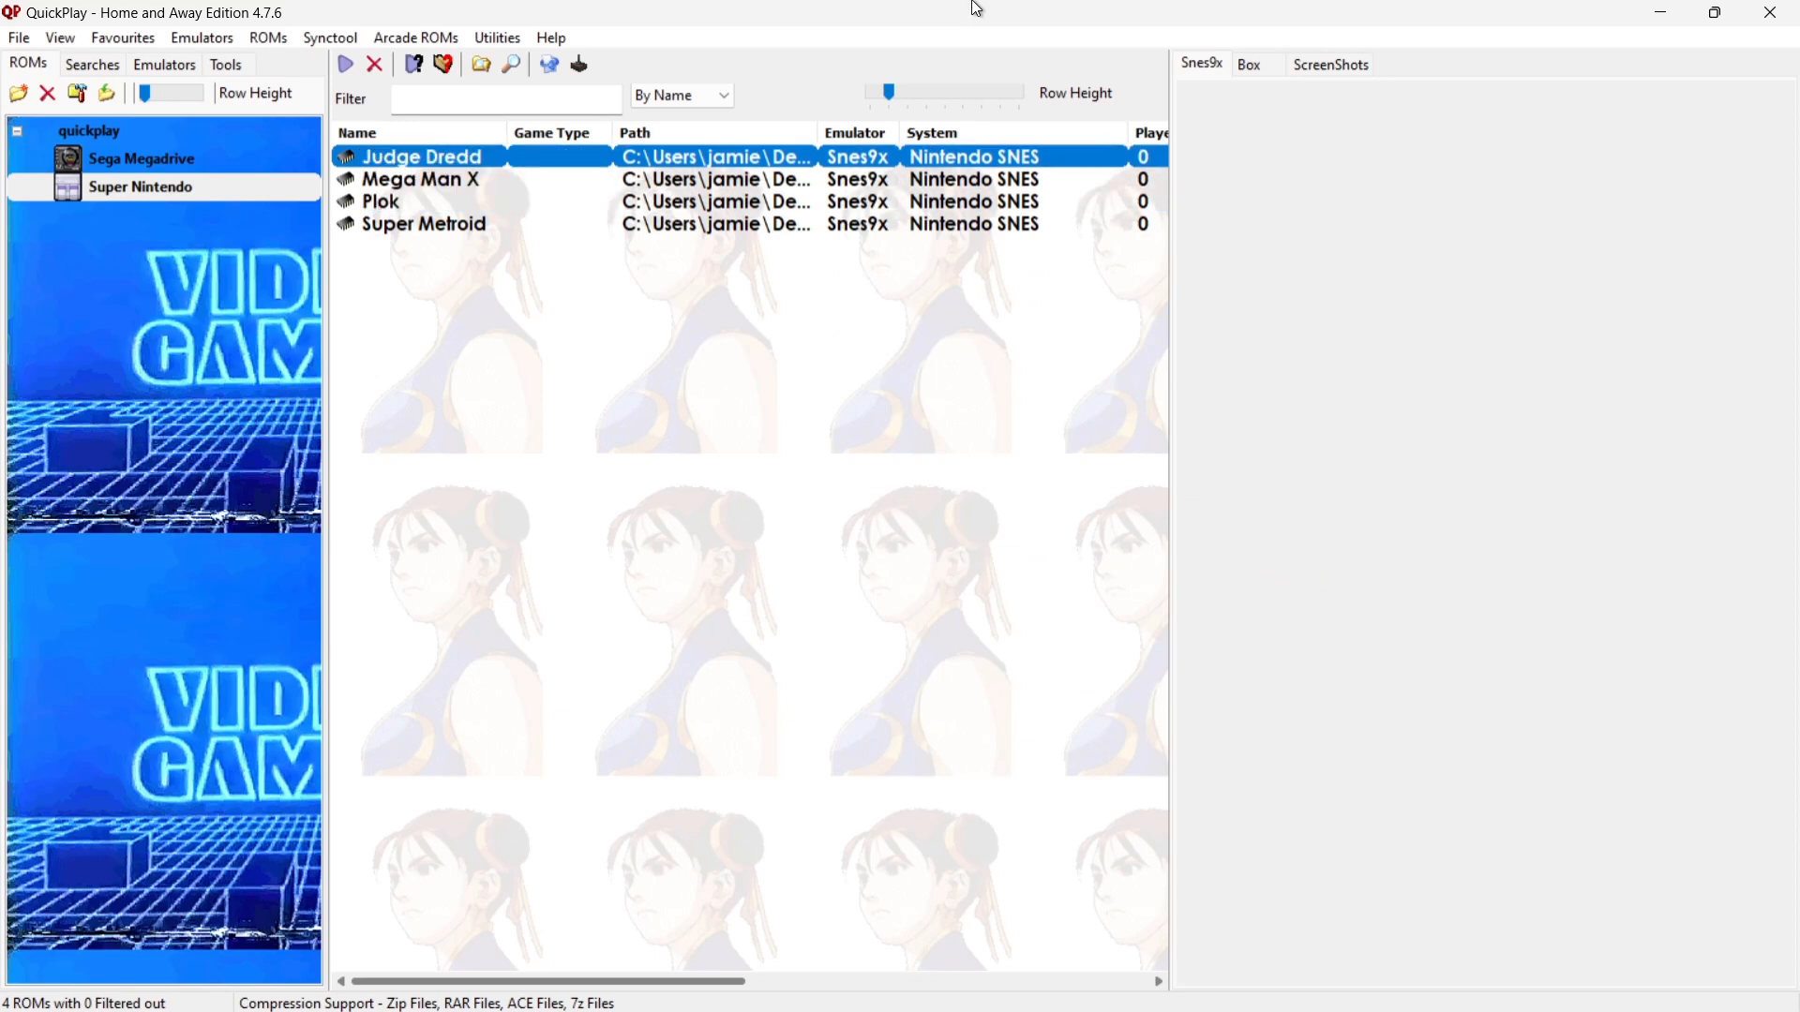
{"action": "key", "text": "Down"}
{"action": "key", "text": "Down"}
{"action": "key", "text": "Down"}
{"action": "key", "text": "Up"}
{"action": "key", "text": "Up"}
{"action": "key", "text": "Up"}
{"action": "key", "text": "Down"}
{"action": "key", "text": "Down"}
{"action": "key", "text": "Down"}
{"action": "key", "text": "Up"}
{"action": "key", "text": "Down"}
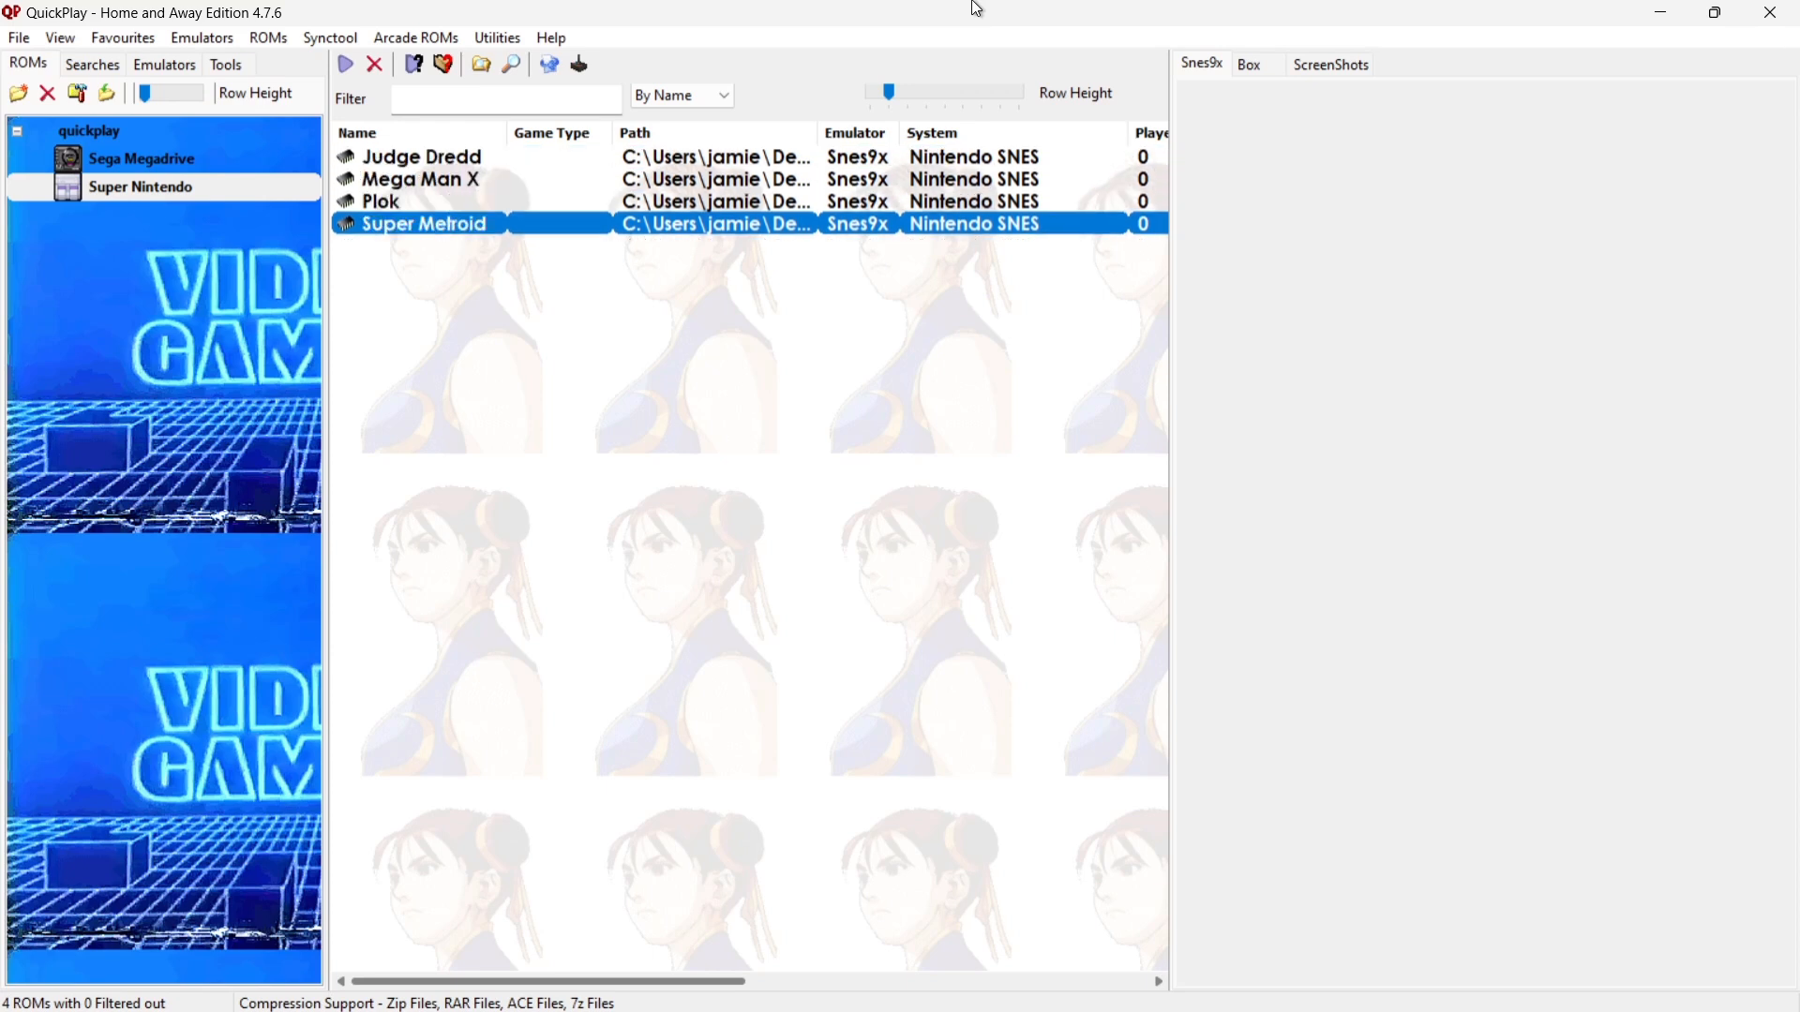
Select Plok in the Super Nintendo game list and launch it in Snes9x.
{"action": "key", "text": "Up"}
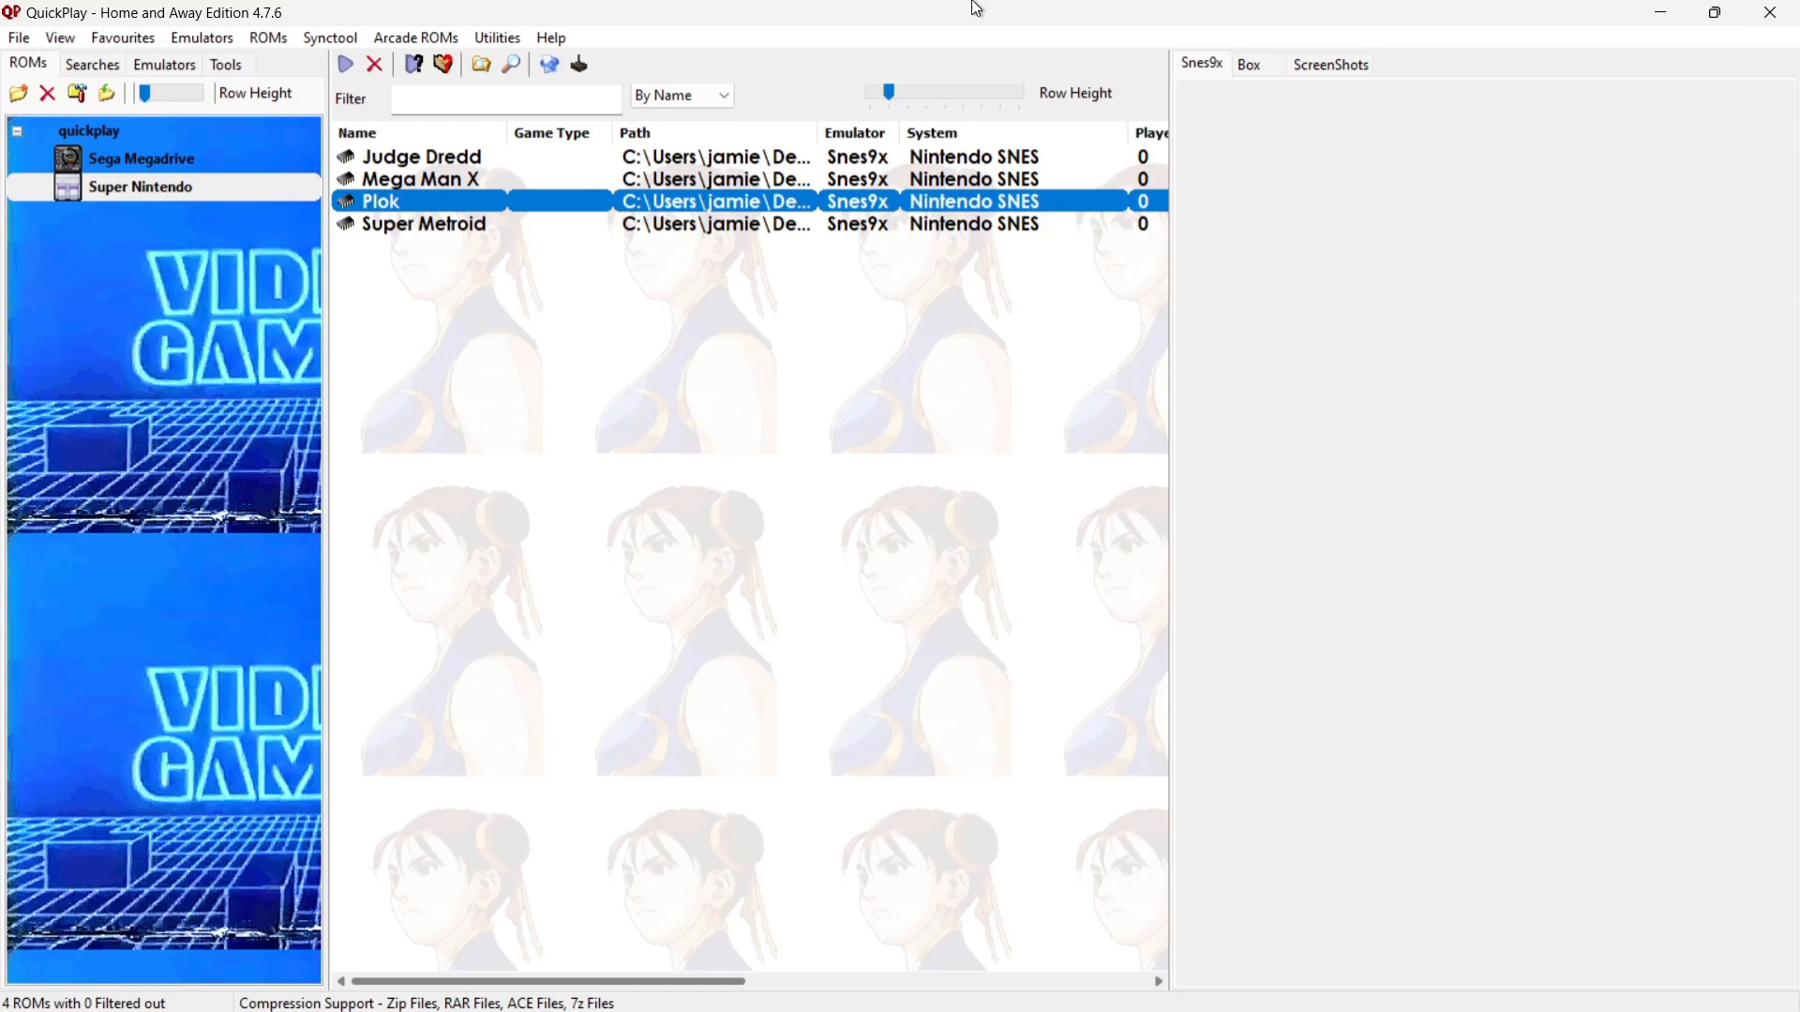
{"action": "key", "text": "Return"}
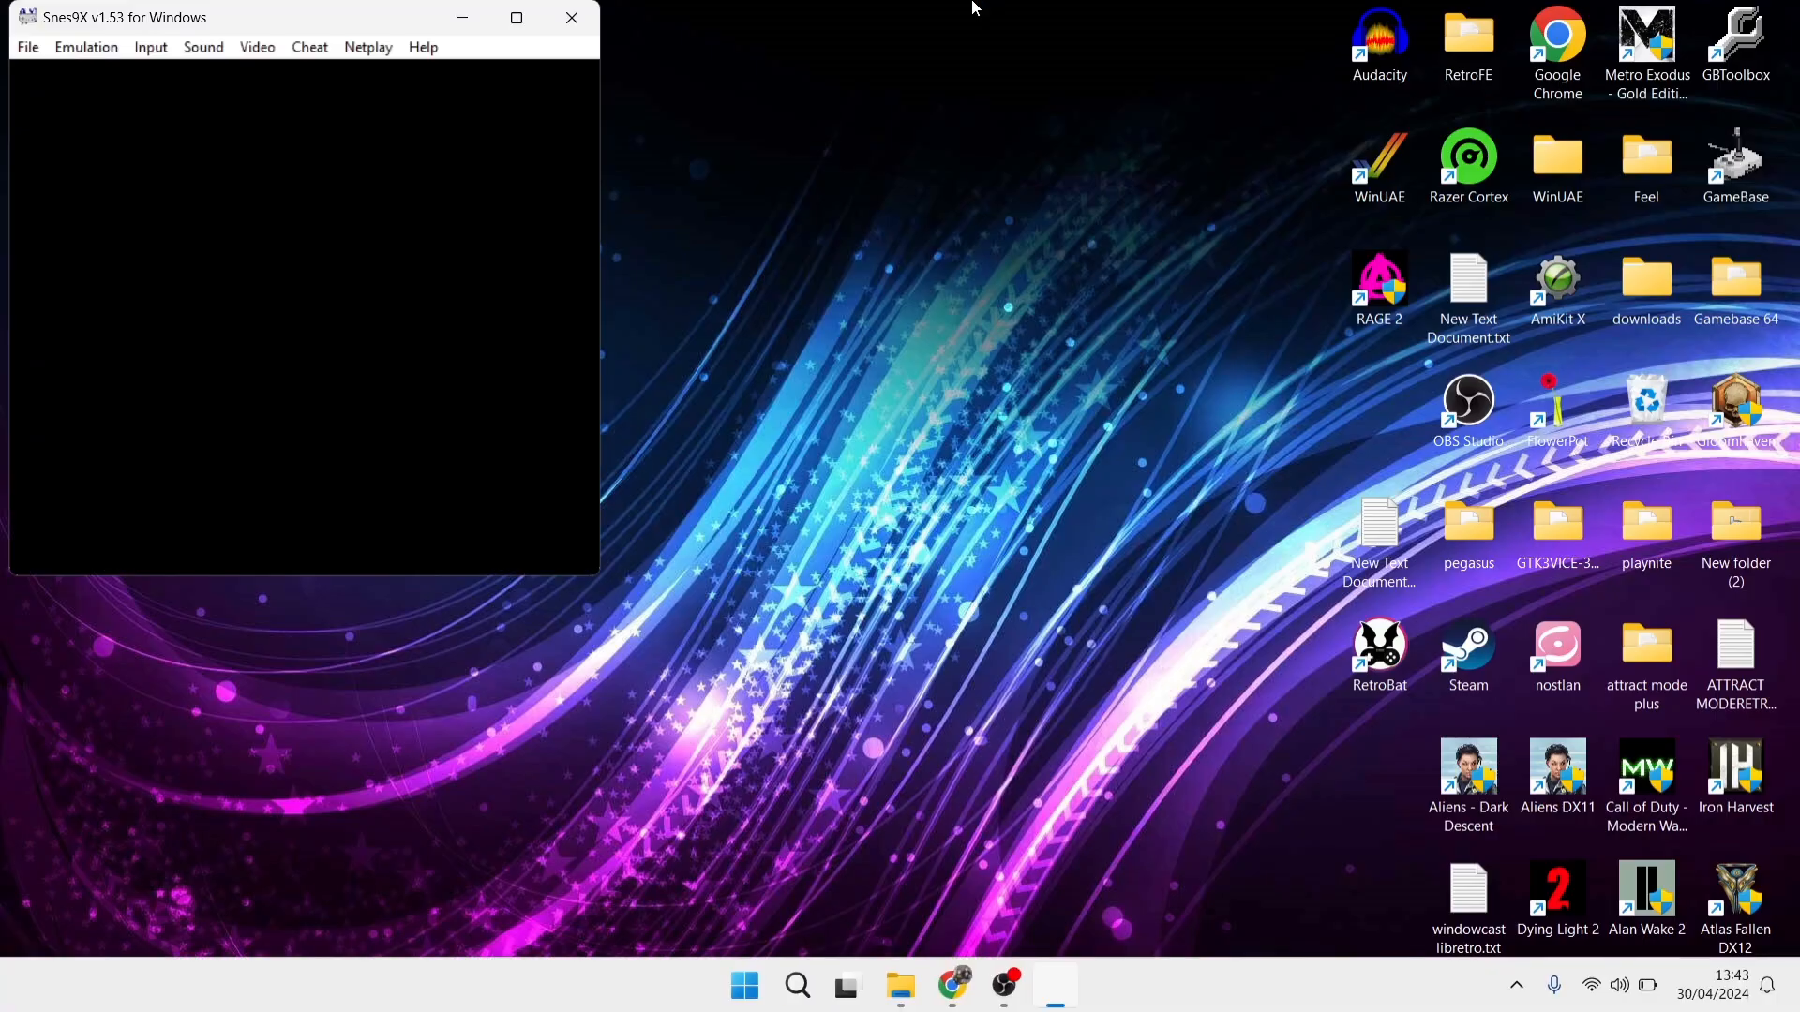